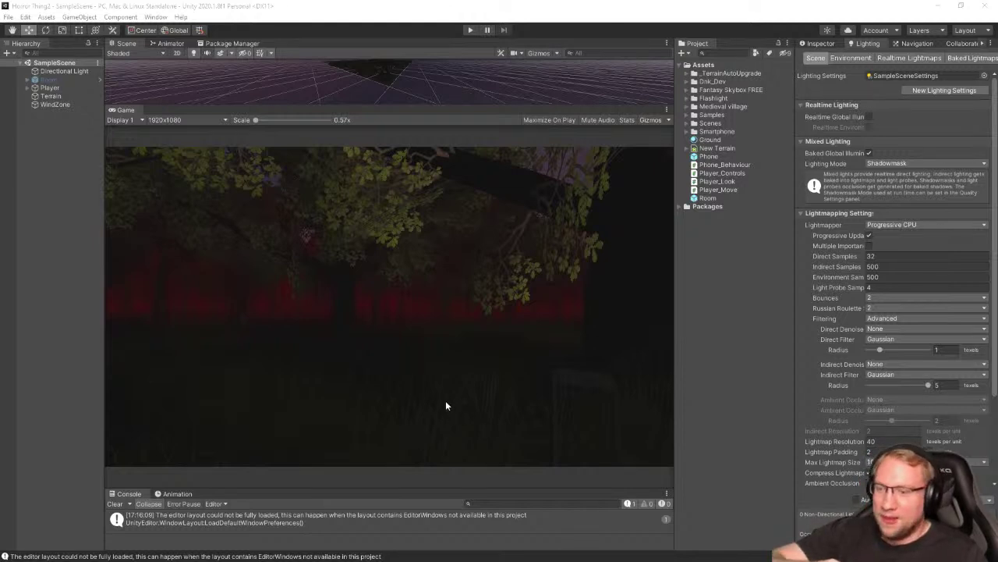
# Clear the console messages and briefly run the scene in play mode, stopping it again
pyautogui.click(114, 504)
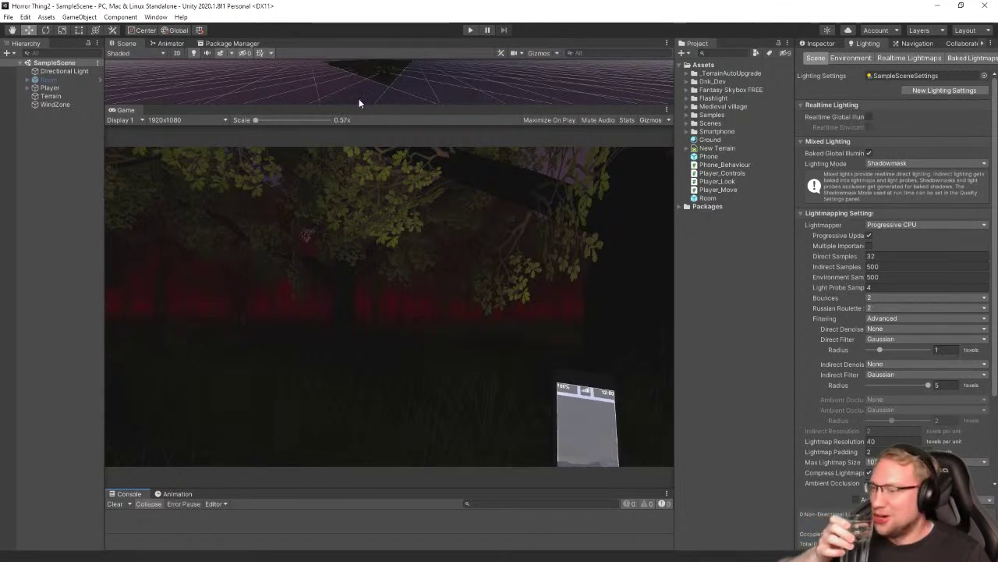
pyautogui.click(471, 29)
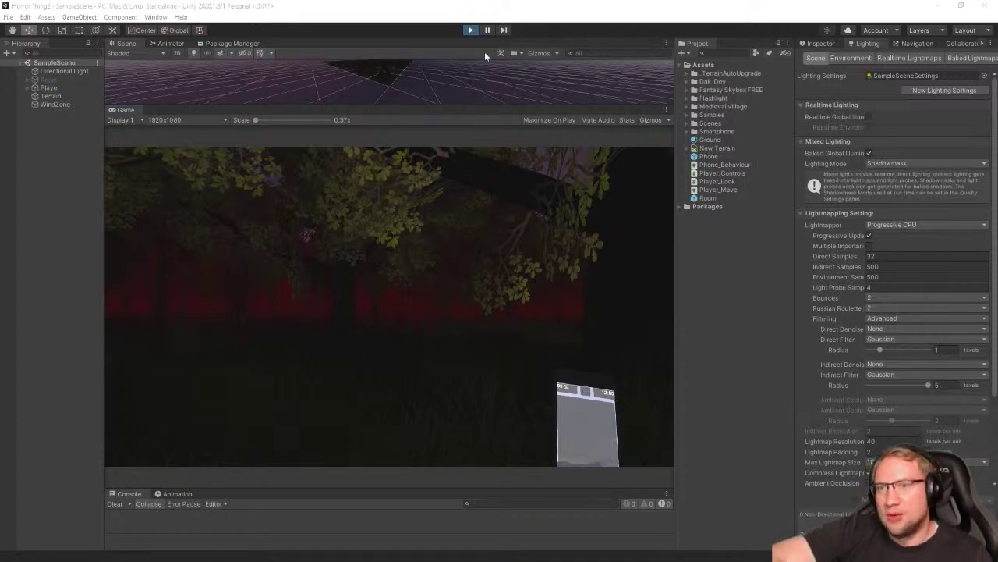
pyautogui.click(470, 29)
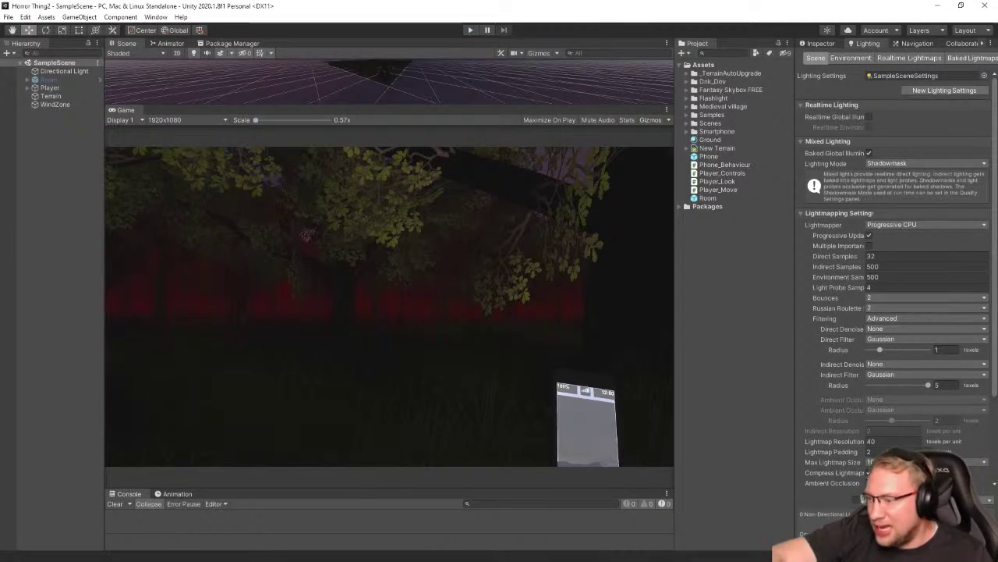
# Switch to OBS, nudge the webcam source within the preview's lower corner, and return to the Unity editor
pyautogui.moveTo(0, 6); pyautogui.dragTo(435, 0)
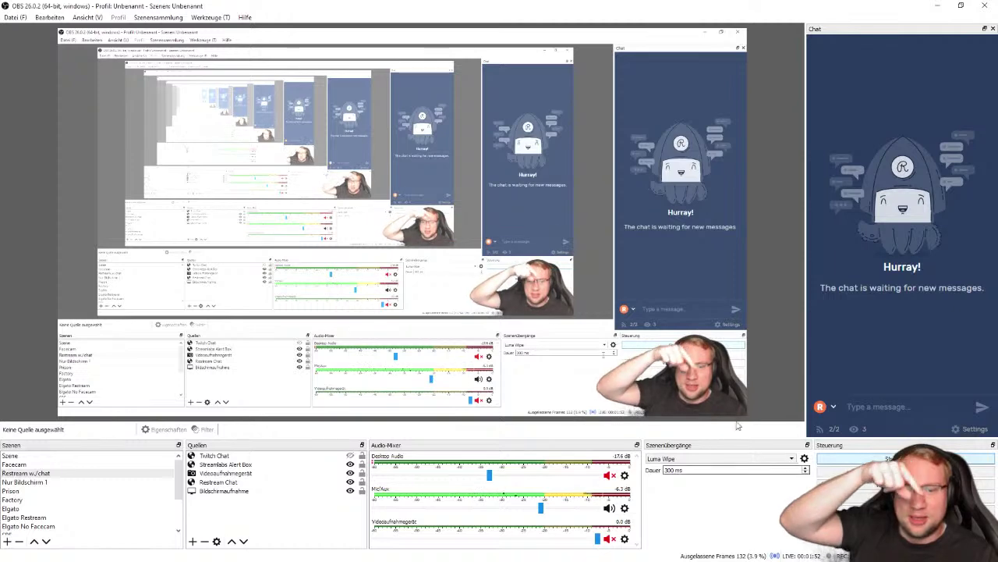
pyautogui.click(683, 372)
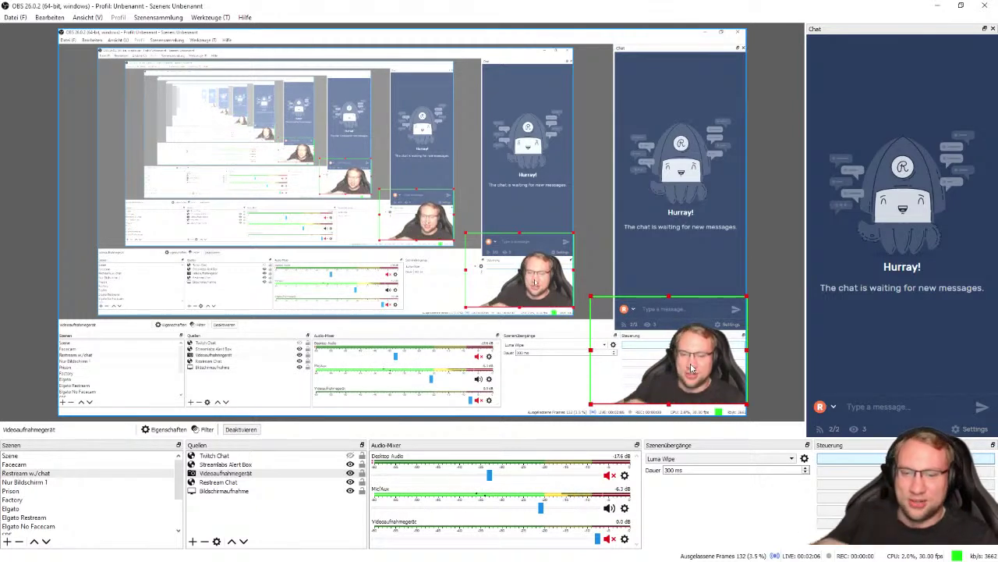
pyautogui.moveTo(683, 370); pyautogui.dragTo(690, 374)
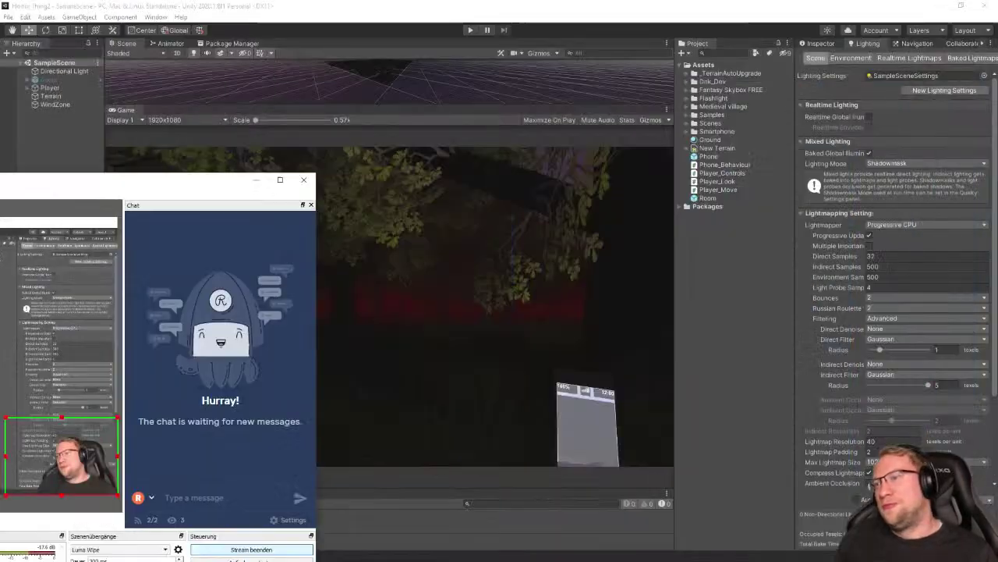
pyautogui.hotkey('alt', 'Tab')
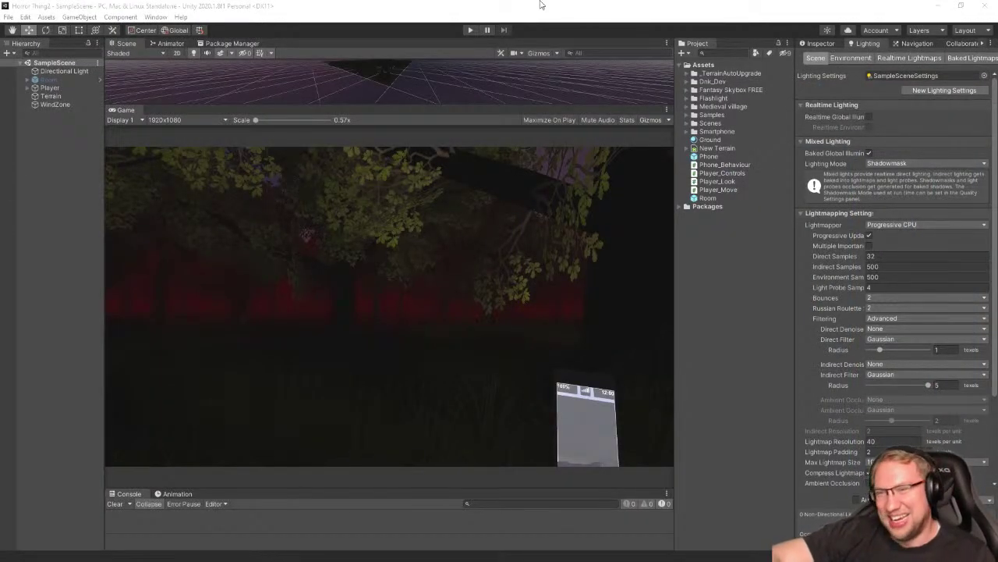
# Enable Maximize On Play and play-test the dark forest scene with lowered audio volume, ending play mode
pyautogui.click(486, 8)
pyautogui.click(470, 30)
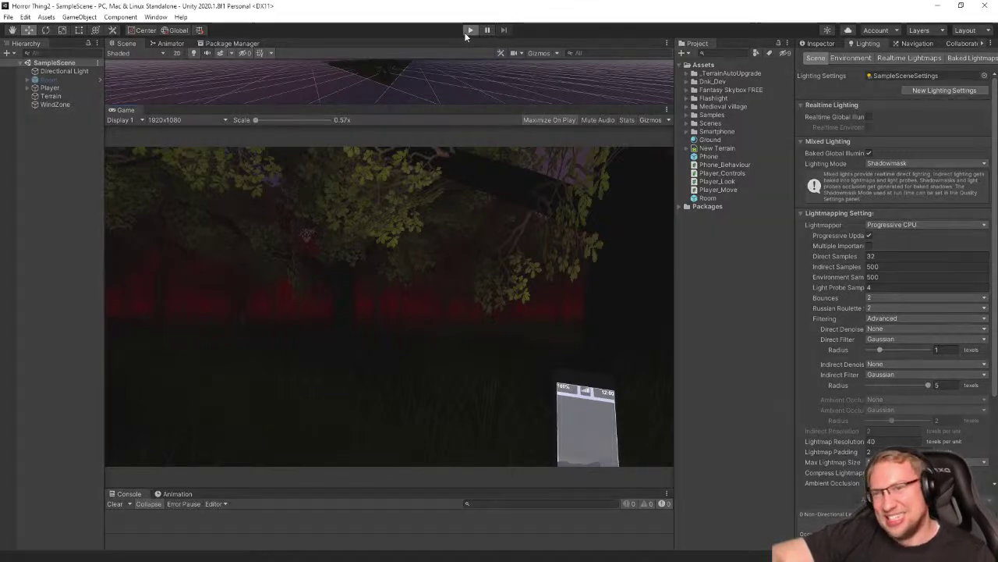
pyautogui.hotkey('shift', 'space')
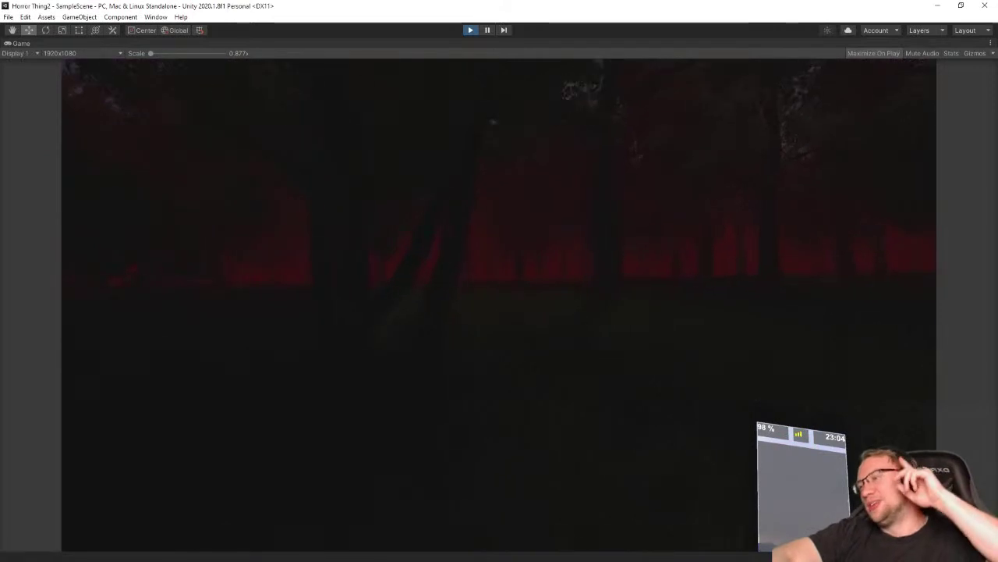
pyautogui.press('XF86AudioLowerVolume')
pyautogui.press('XF86AudioLowerVolume')
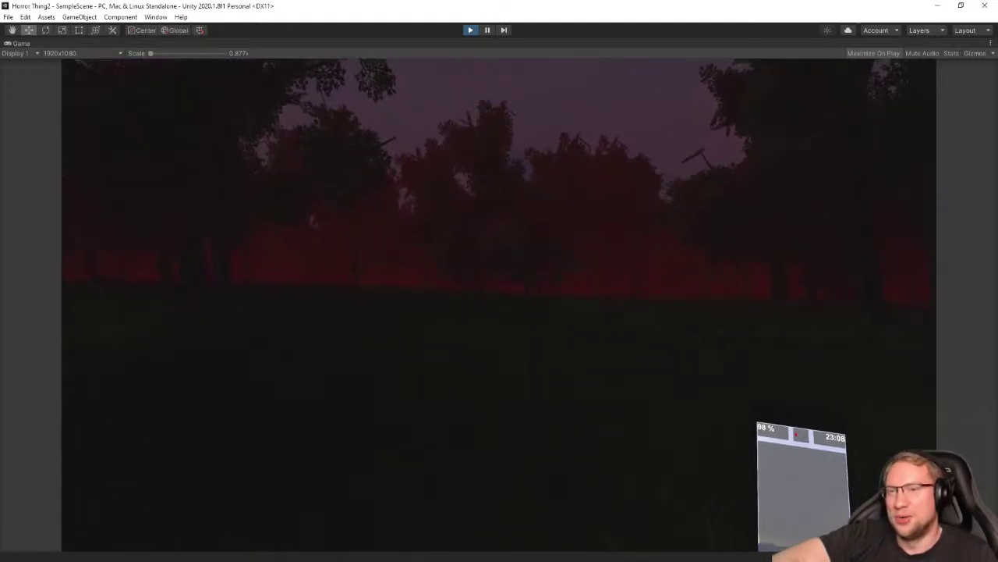
pyautogui.hotkey('alt', 'Tab')
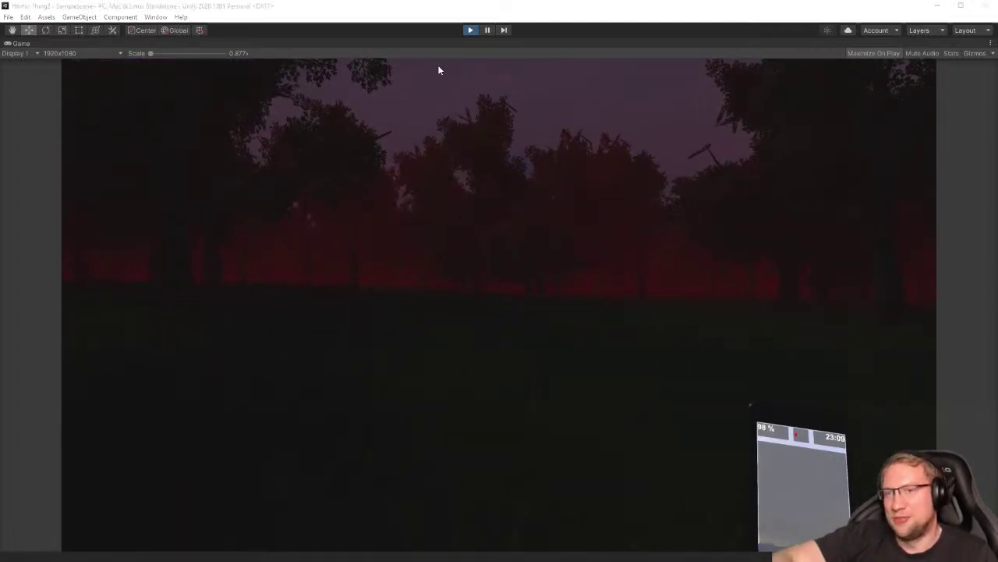
pyautogui.click(470, 30)
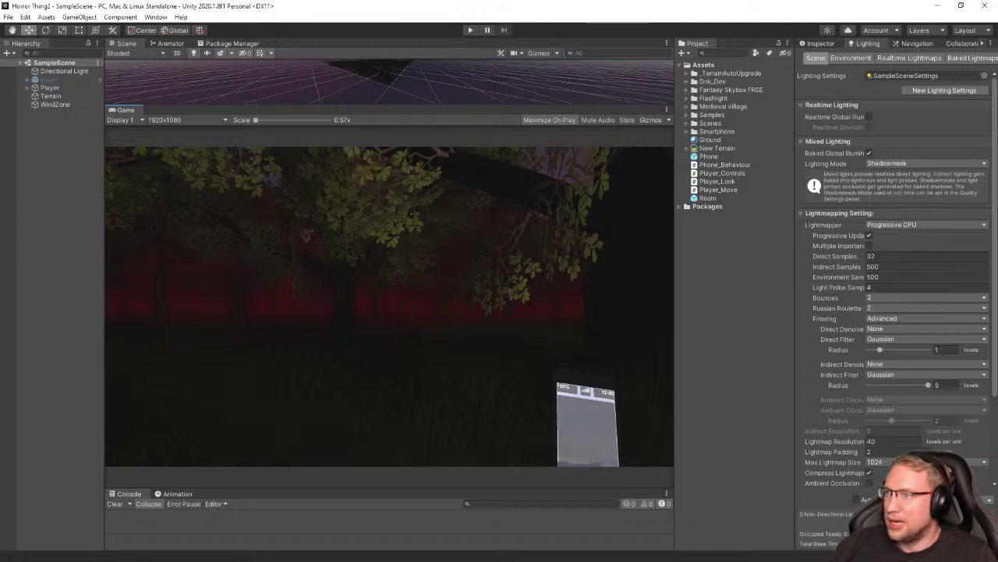
pyautogui.hotkey('alt', 'Tab')
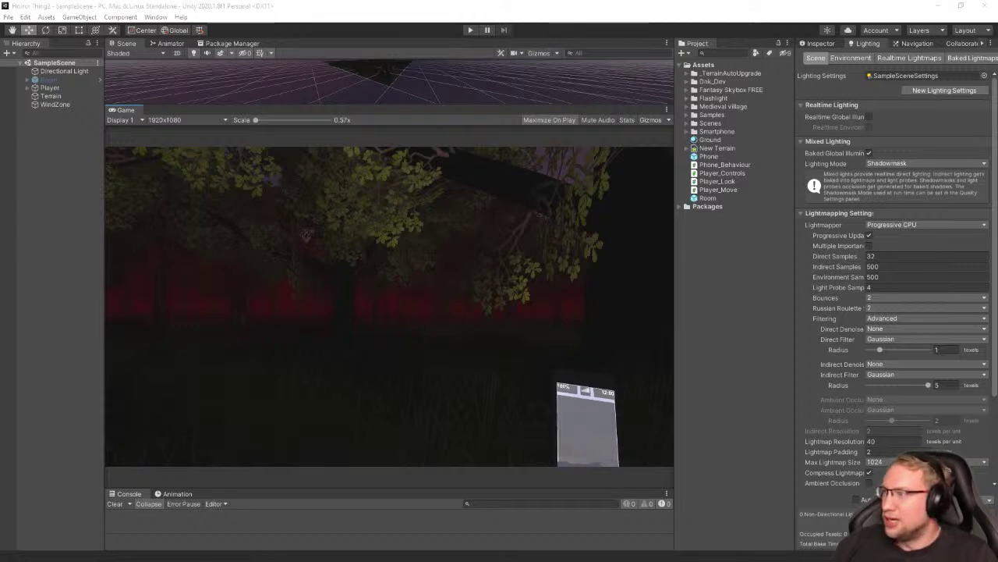
pyautogui.hotkey('alt', 'Tab')
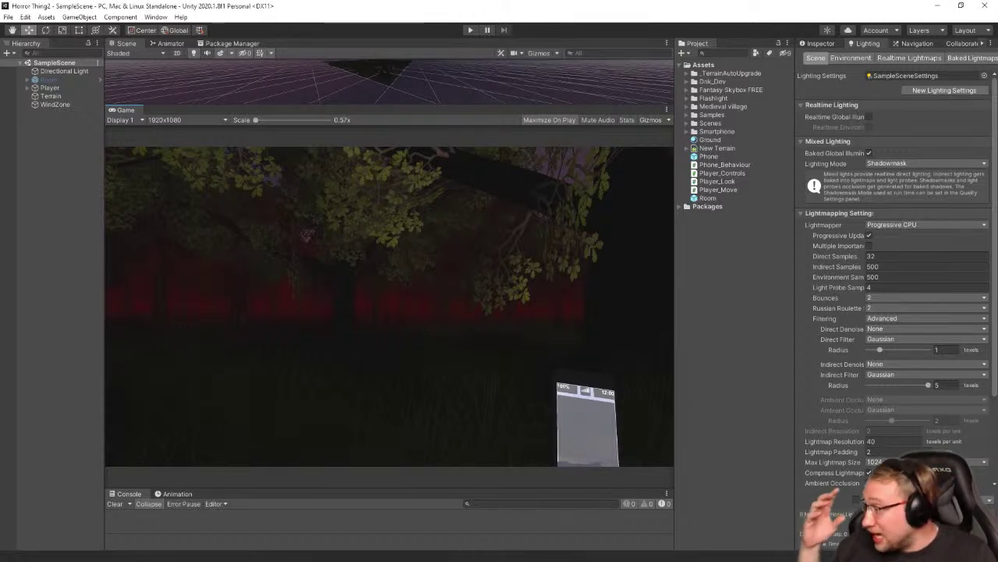
pyautogui.hotkey('alt', 'Tab')
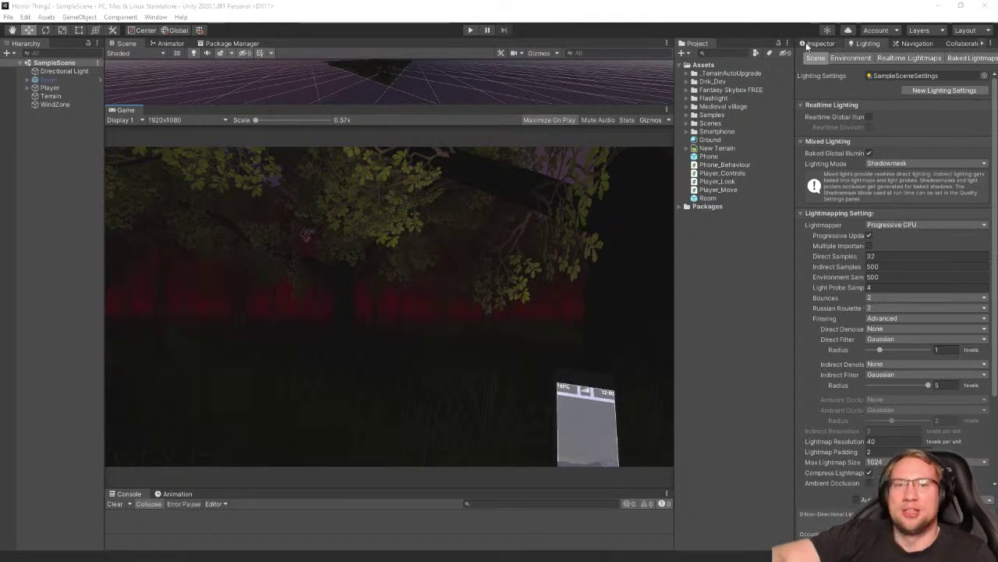
# Set the fog color in the Environment lighting settings to a dark red of RGB 39, 0, 2
pyautogui.click(862, 58)
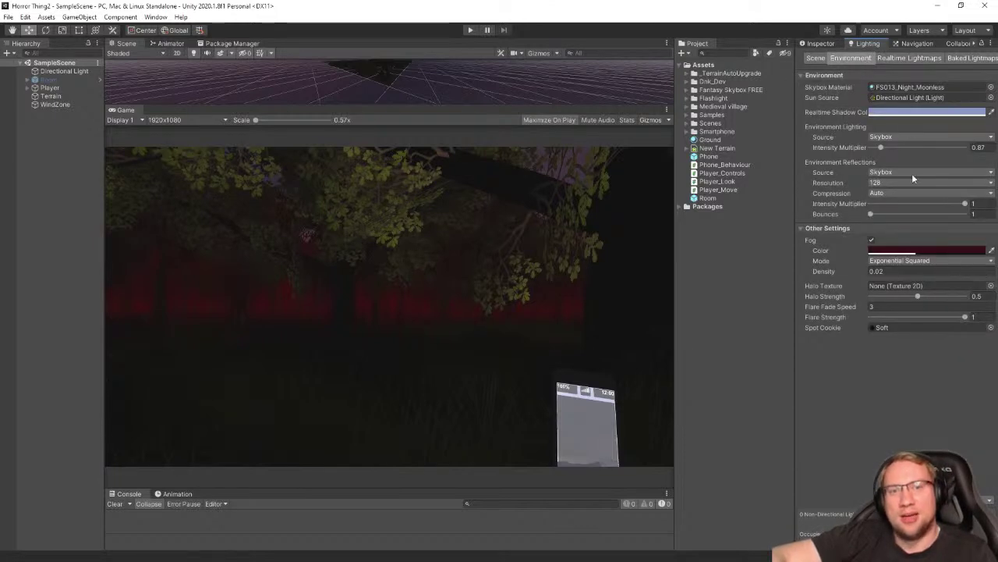
pyautogui.click(917, 251)
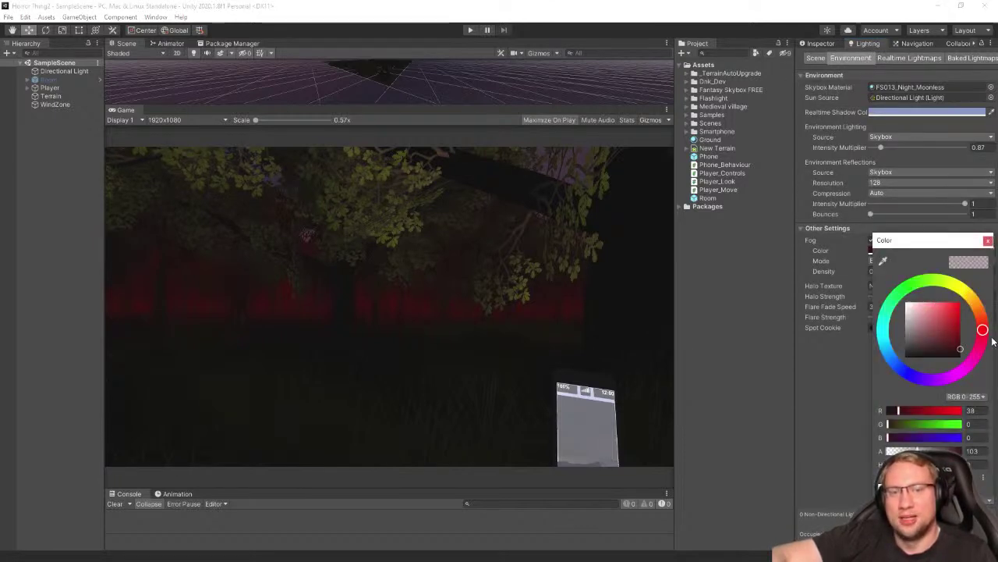
pyautogui.moveTo(984, 333)
pyautogui.mouseDown()
pyautogui.moveTo(987, 314)
pyautogui.moveTo(857, 290)
pyautogui.moveTo(918, 381)
pyautogui.moveTo(918, 216)
pyautogui.moveTo(784, 403)
pyautogui.moveTo(994, 349)
pyautogui.mouseUp()
pyautogui.moveTo(725, 177); pyautogui.dragTo(982, 330)
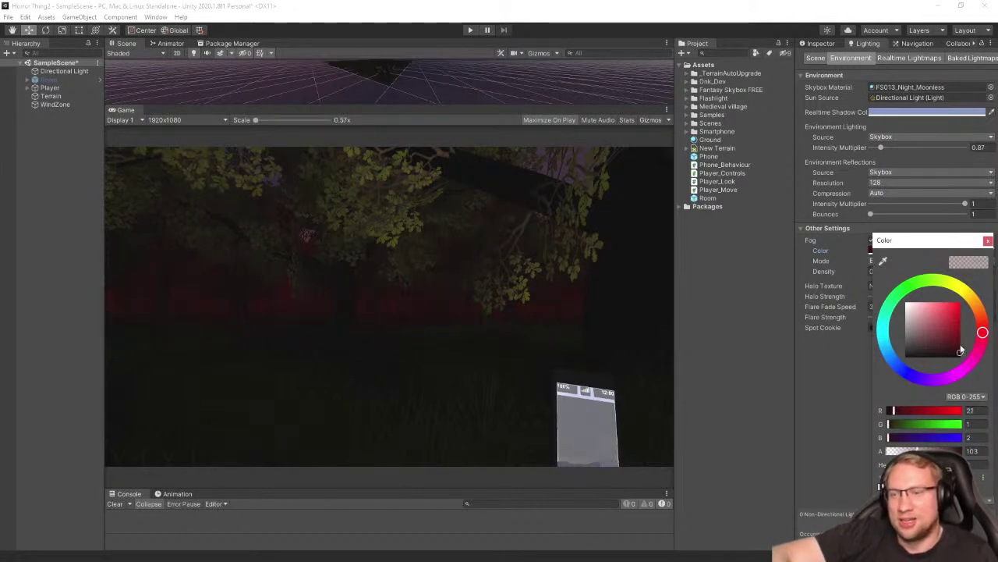
pyautogui.moveTo(961, 351); pyautogui.dragTo(963, 298)
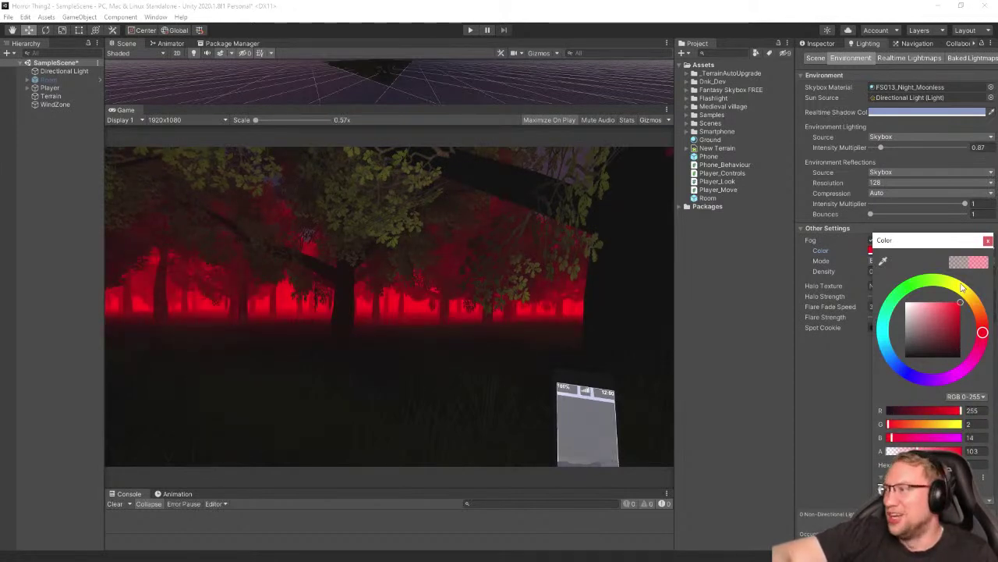
pyautogui.moveTo(963, 310); pyautogui.dragTo(961, 343)
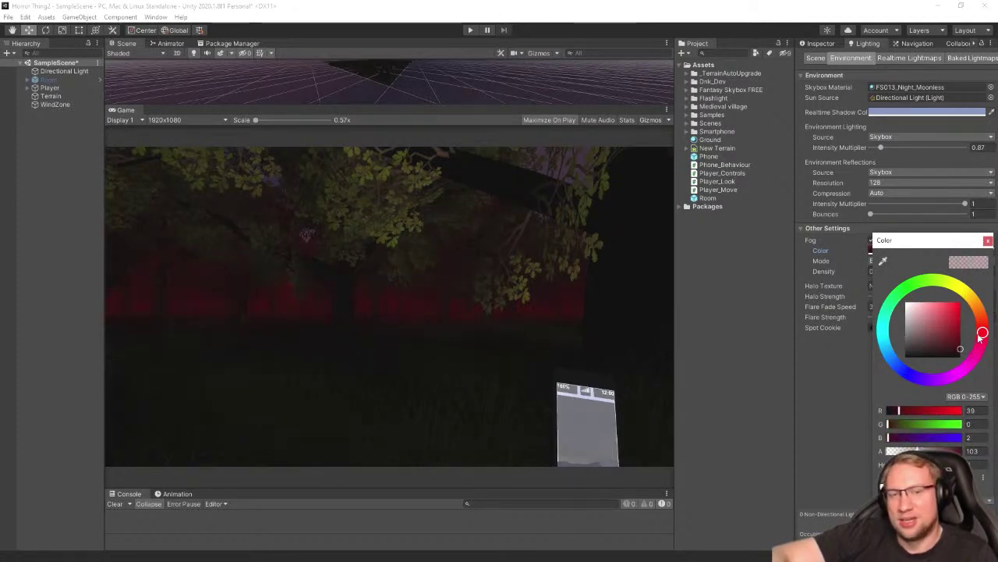
pyautogui.click(988, 241)
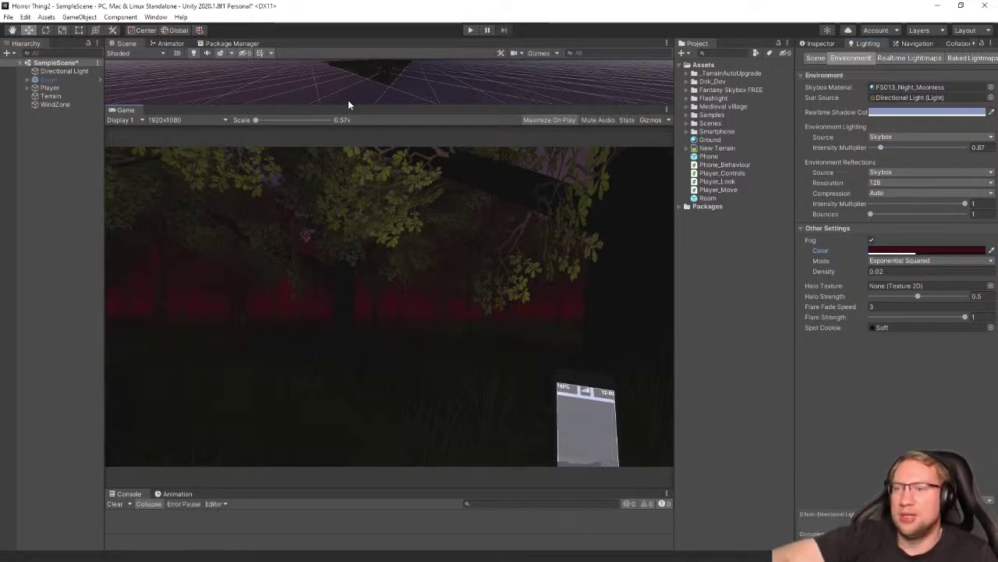
# Enlarge the Scene view and turn off its scene lighting to view the selected terrain's forest clearly
pyautogui.moveTo(347, 106); pyautogui.dragTo(367, 318)
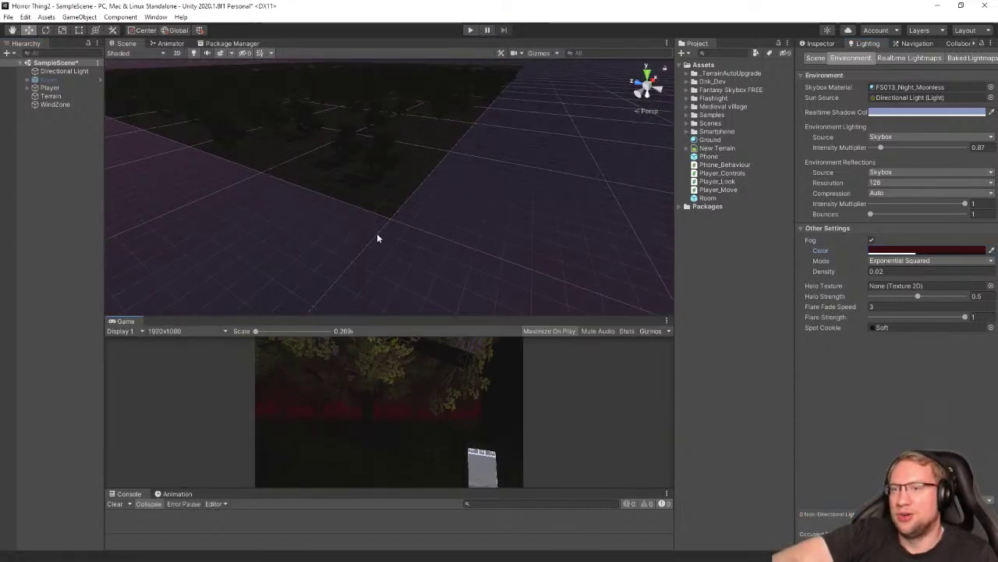
pyautogui.click(426, 114)
pyautogui.moveTo(433, 209); pyautogui.dragTo(392, 92, button='right')
pyautogui.press('w')
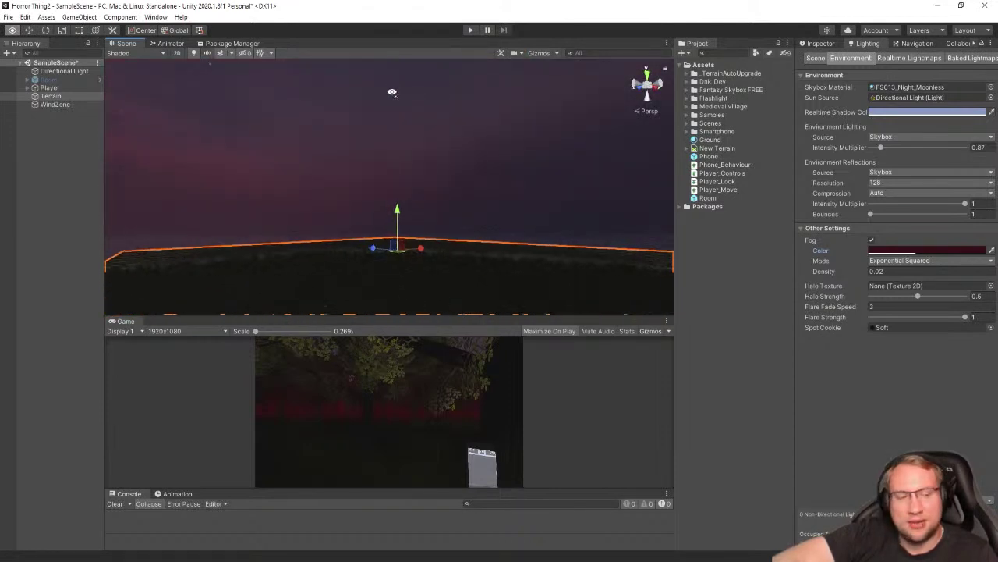
pyautogui.keyDown('alt'); pyautogui.moveTo(392, 92); pyautogui.dragTo(549, 204); pyautogui.keyUp('alt')
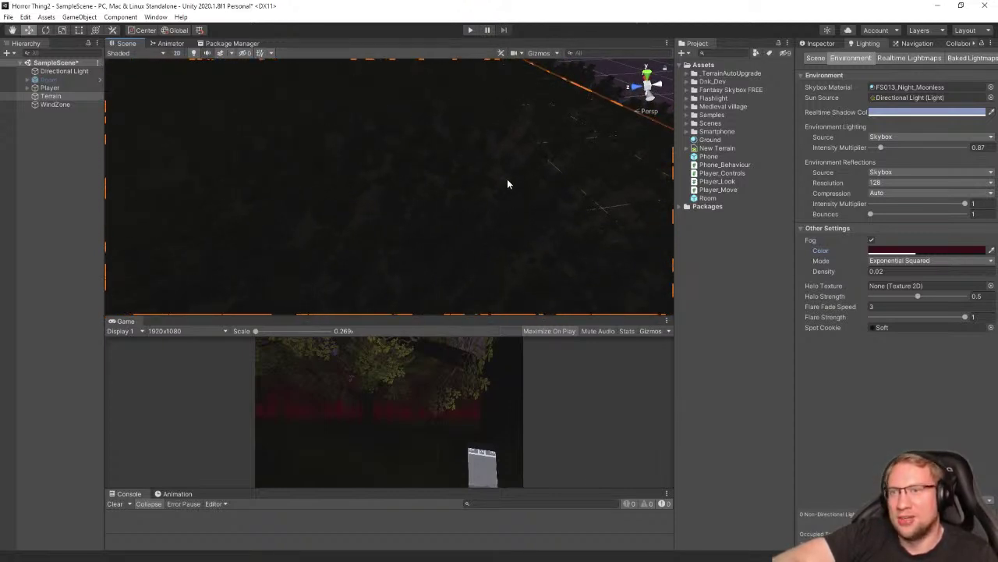
pyautogui.click(194, 54)
pyautogui.keyDown('alt'); pyautogui.moveTo(428, 208); pyautogui.dragTo(563, 204); pyautogui.keyUp('alt')
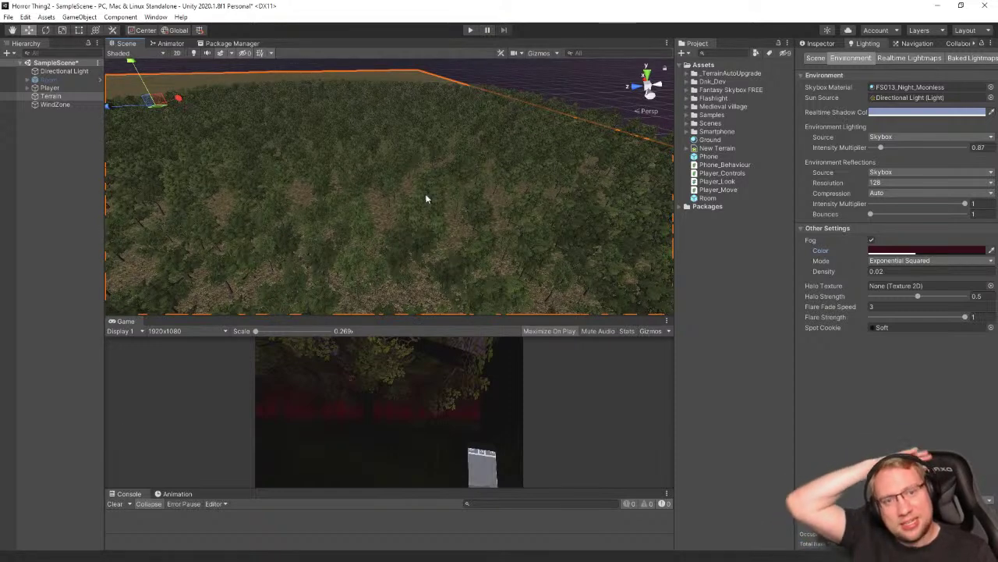
# Examine the Terrain component's settings and its sculpting, Paint Trees and Paint Details tools
pyautogui.click(818, 44)
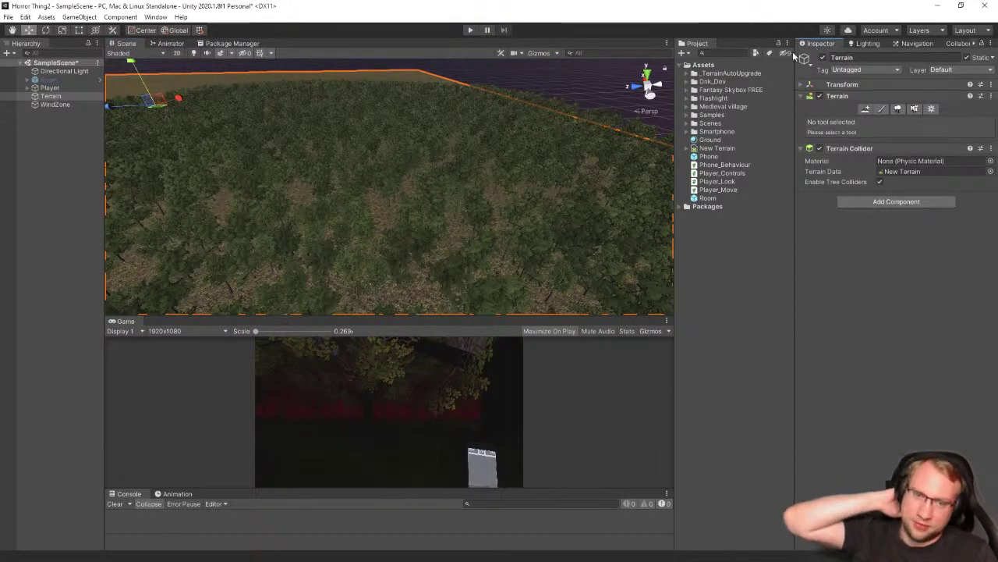
pyautogui.click(915, 110)
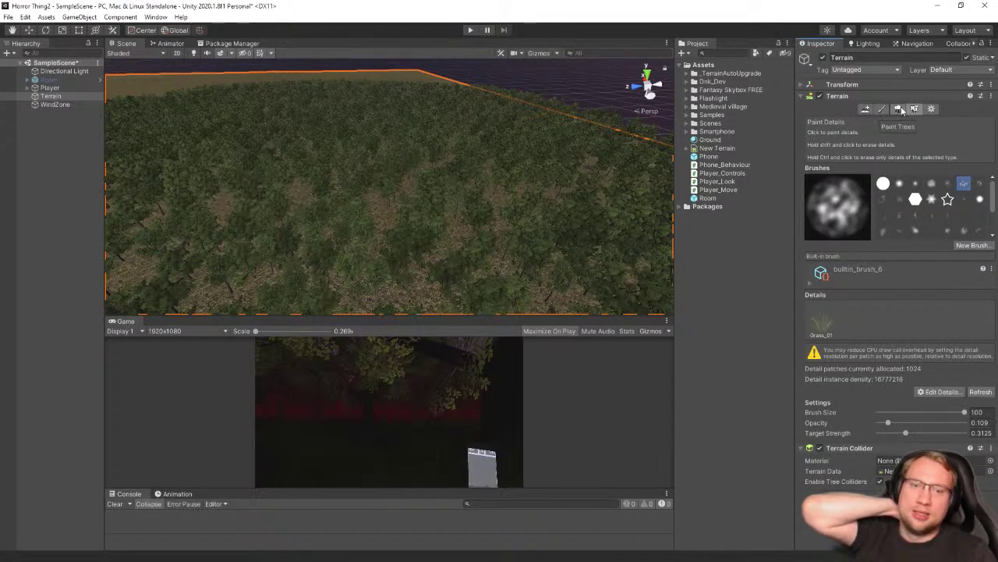
pyautogui.click(900, 109)
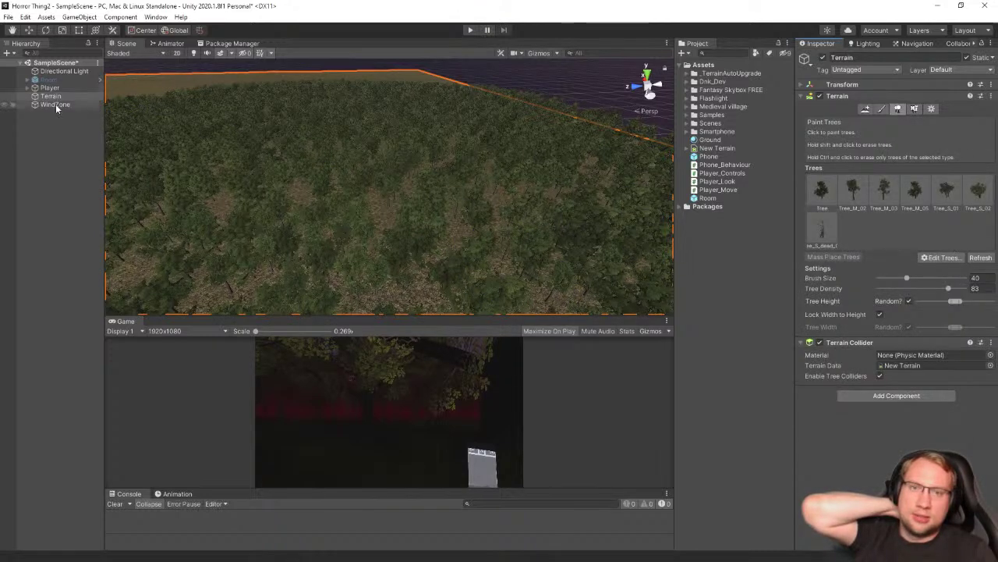
pyautogui.click(940, 110)
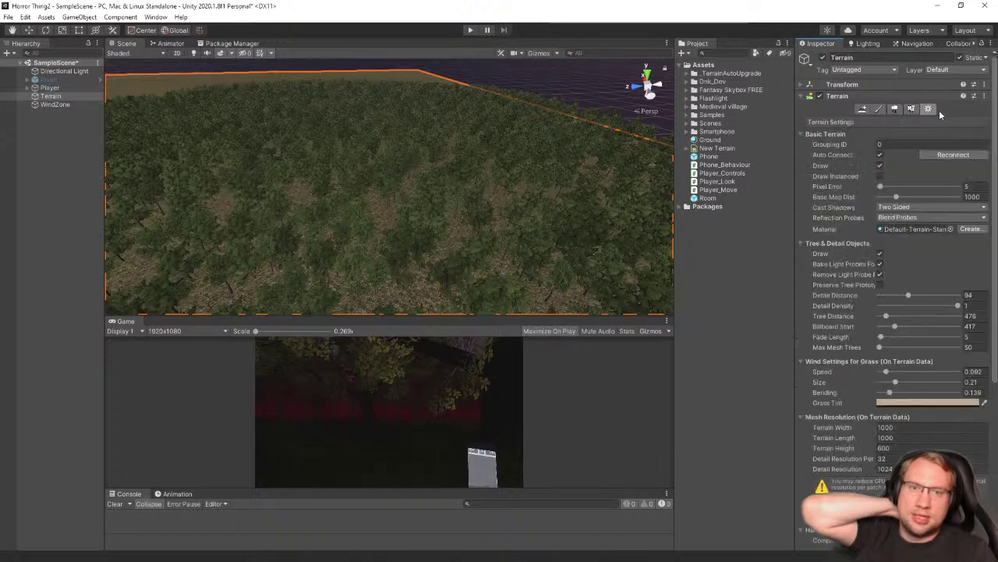
pyautogui.scroll(-8, 831, 226)
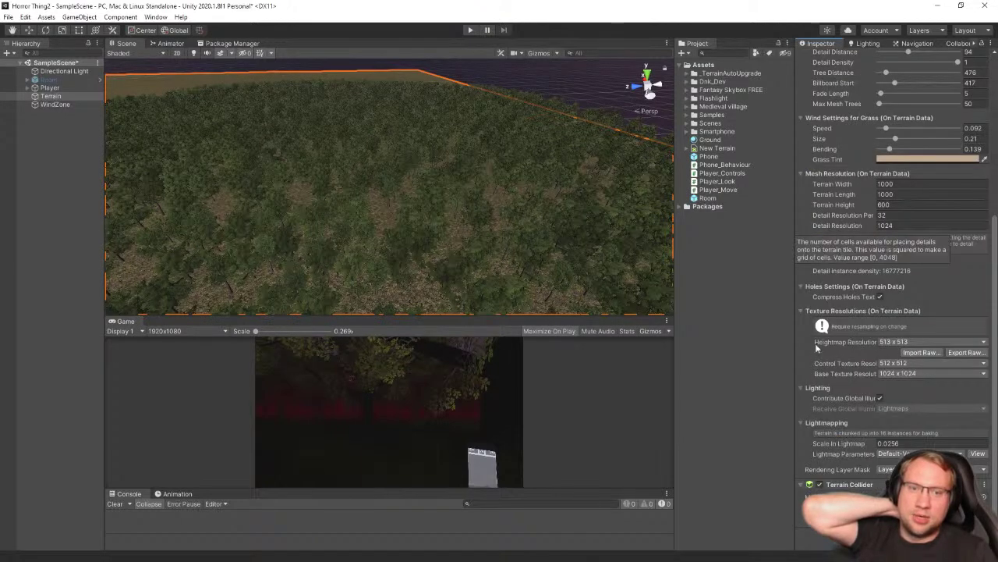
pyautogui.scroll(6, 822, 381)
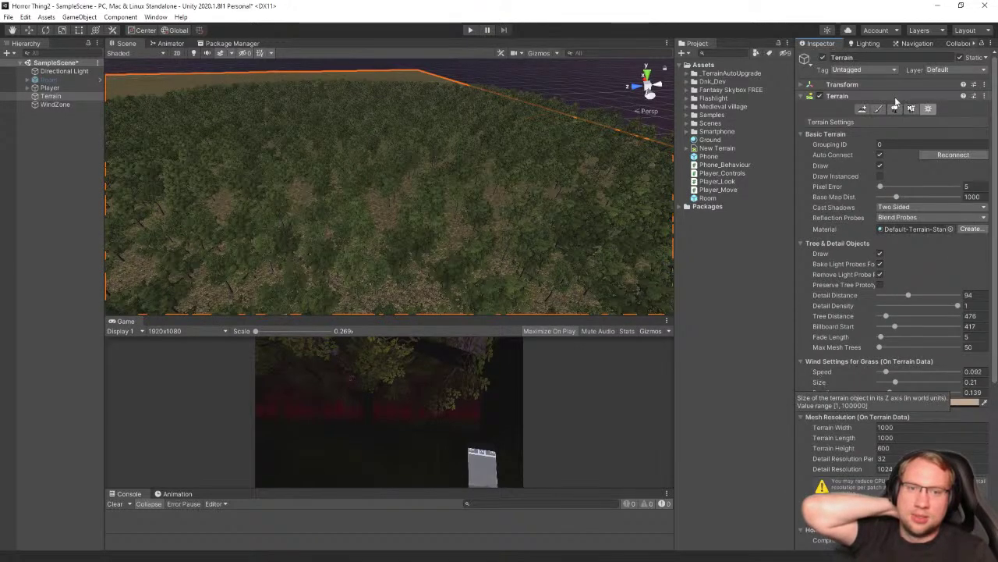
pyautogui.click(896, 108)
pyautogui.click(867, 109)
pyautogui.click(881, 110)
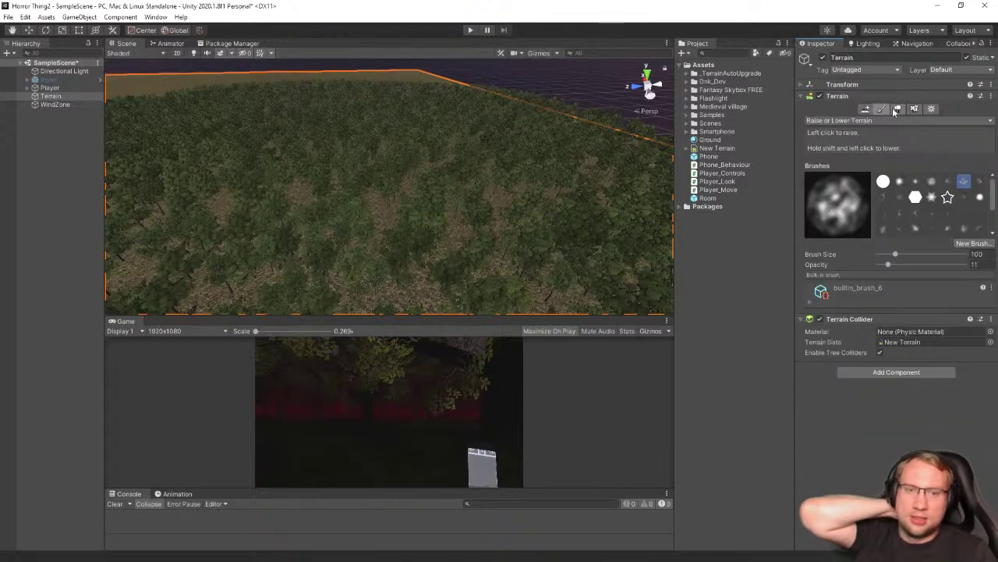
pyautogui.click(897, 108)
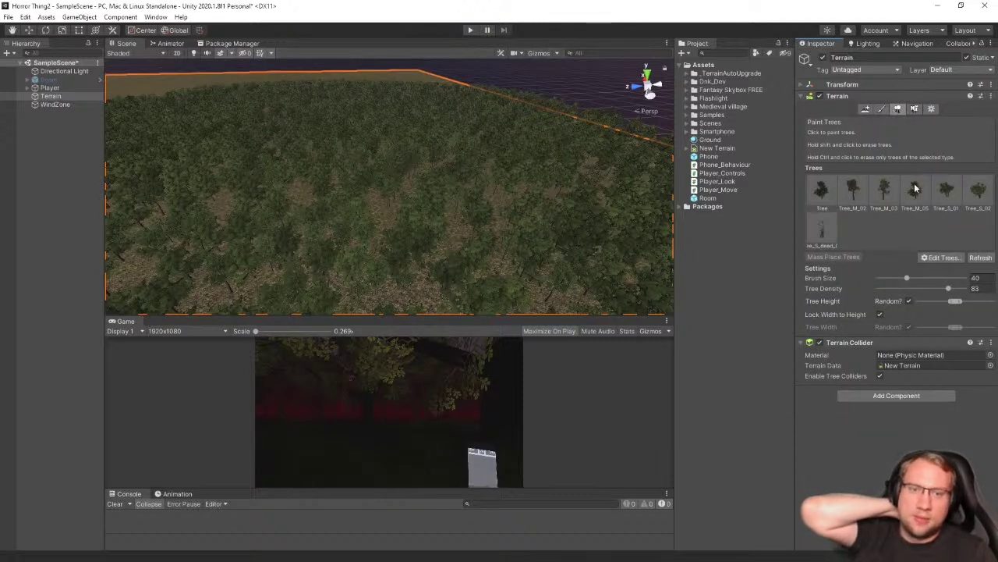
pyautogui.click(61, 96)
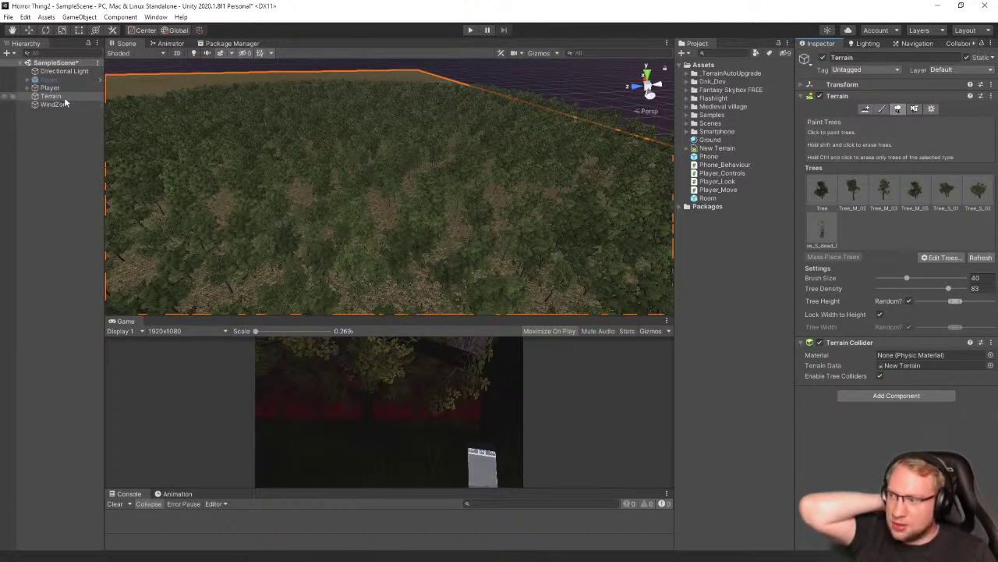
pyautogui.click(914, 109)
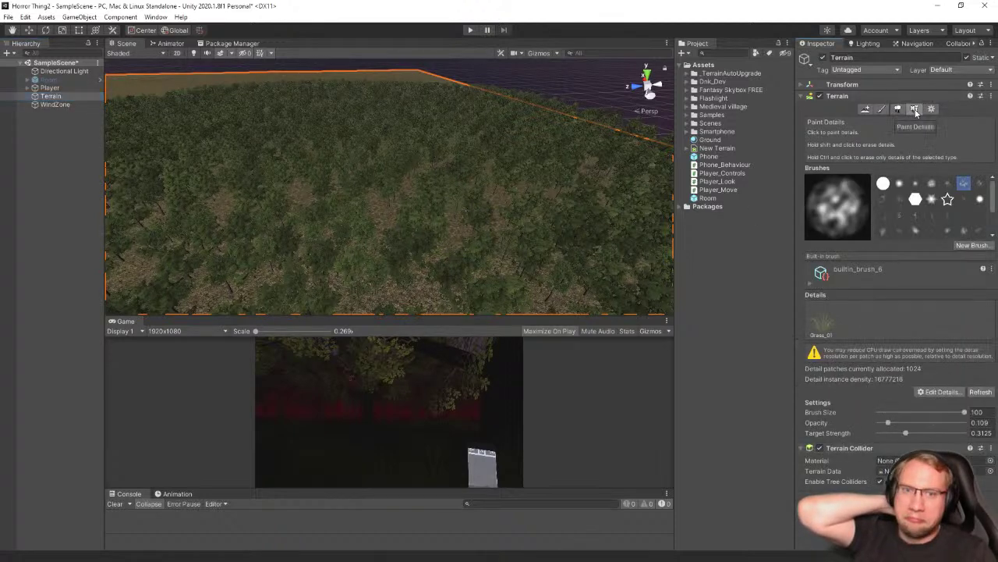
# Check the terrain's detail-editing options without adding any details, and review the full Terrain Settings
pyautogui.click(943, 392)
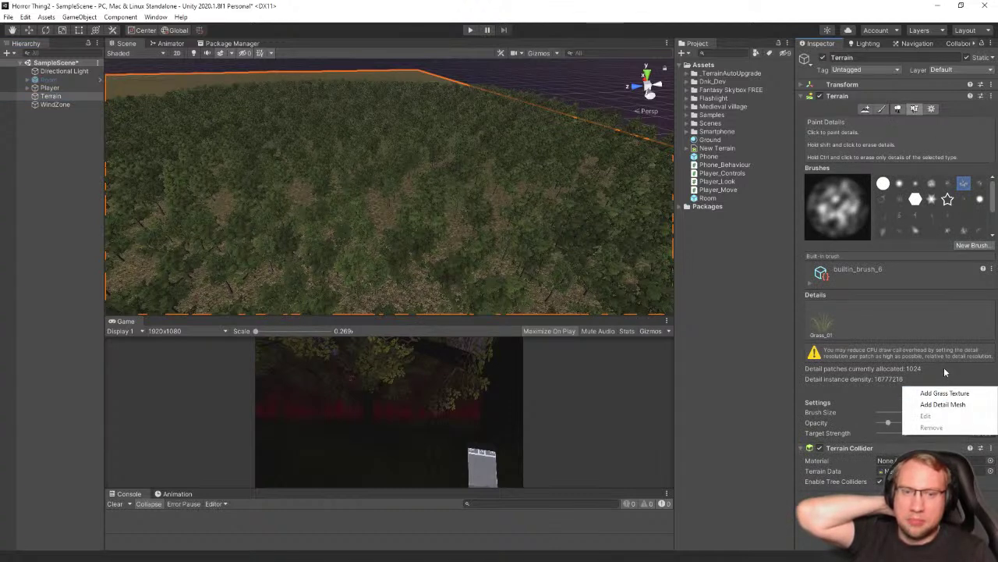
pyautogui.click(944, 372)
pyautogui.click(930, 110)
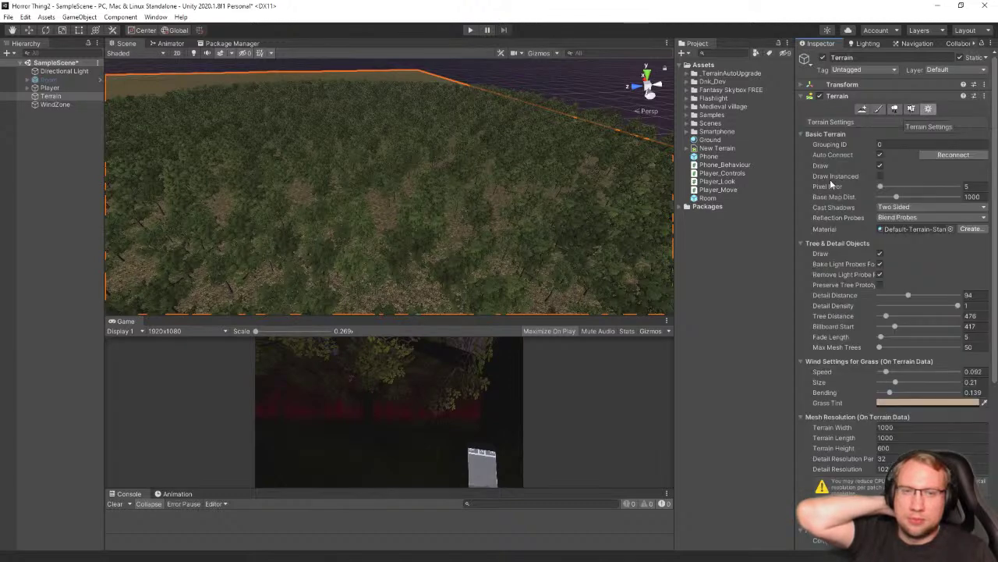
pyautogui.scroll(-5, 825, 197)
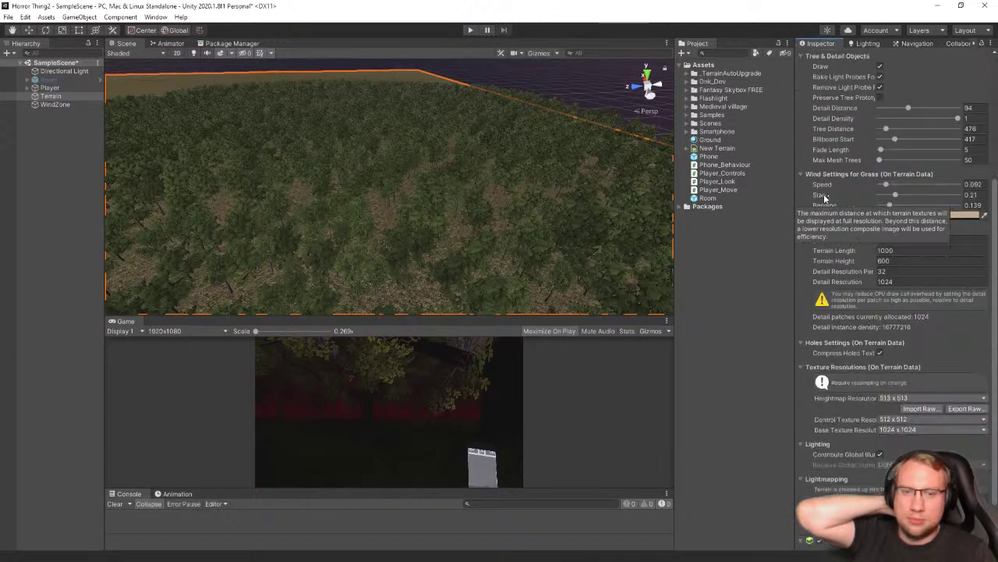
pyautogui.scroll(5, 843, 246)
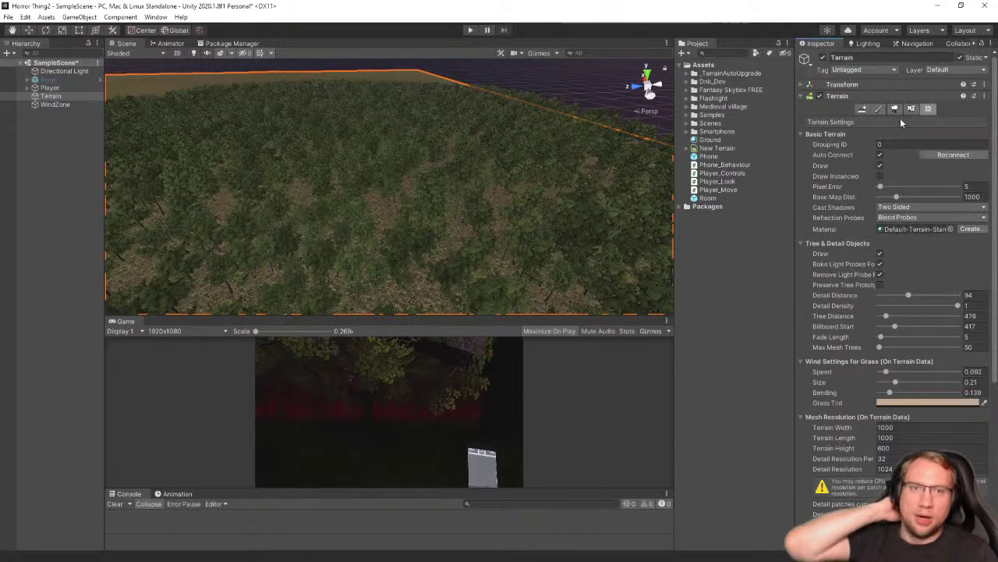
# Select the Tree prototype in the terrain's Paint Trees tool and look over the forest up close
pyautogui.click(898, 109)
pyautogui.click(822, 191)
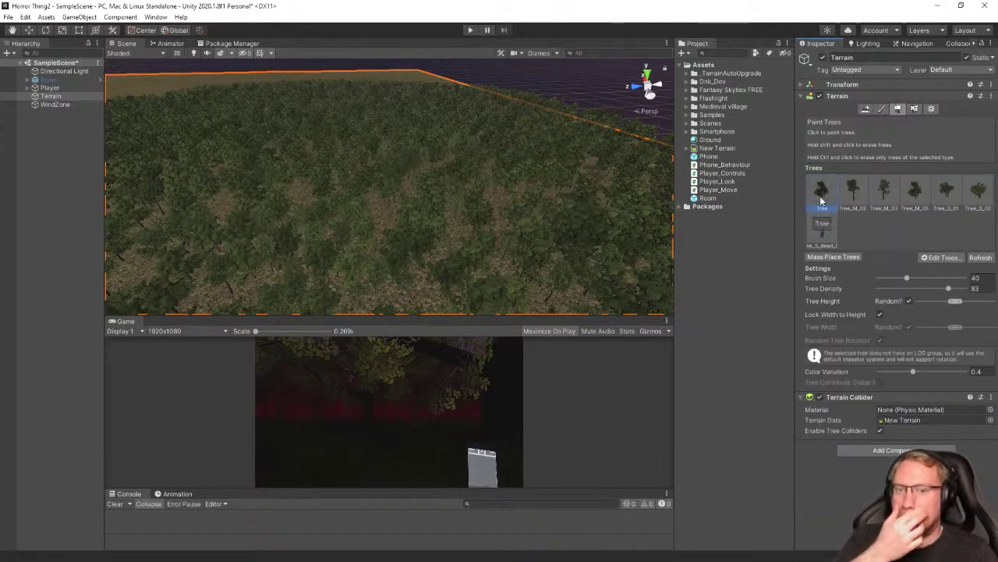
pyautogui.scroll(2, 449, 209)
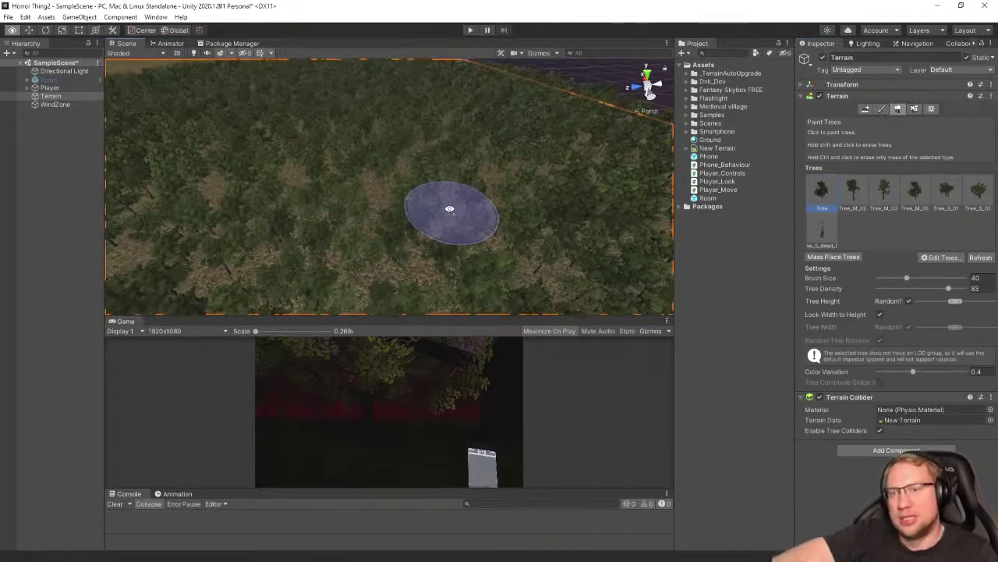
pyautogui.press('w')
pyautogui.moveTo(449, 209)
pyautogui.mouseDown(button='right')
pyautogui.moveTo(510, 210)
pyautogui.moveTo(573, 187)
pyautogui.moveTo(319, 206)
pyautogui.moveTo(550, 207)
pyautogui.mouseUp(button='right')
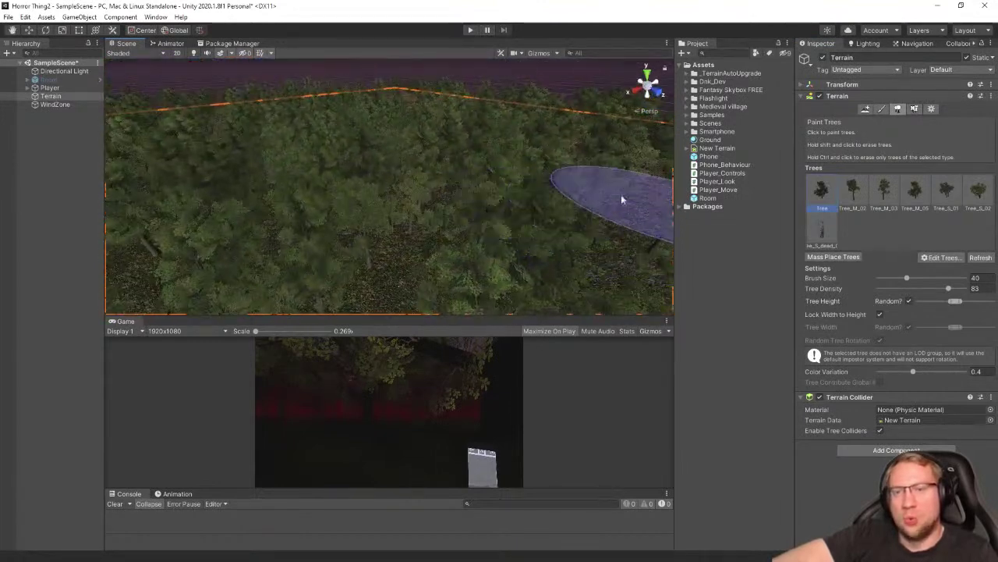
pyautogui.moveTo(477, 164); pyautogui.dragTo(443, 186, button='right')
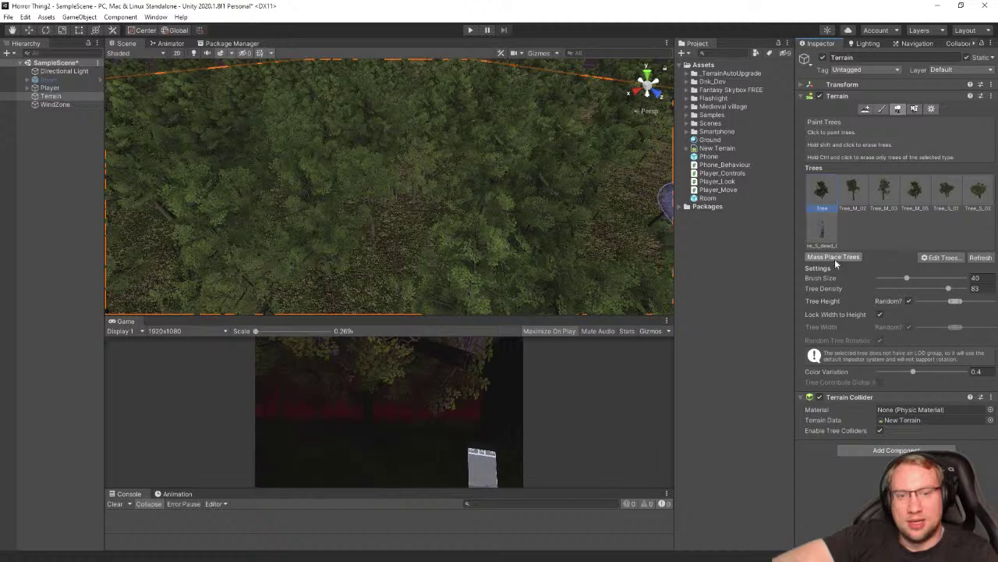
# Browse the Scenes and Medieval village asset folders and inspect the Flower_01 mesh among the terrain grasses
pyautogui.click(687, 131)
pyautogui.click(688, 131)
pyautogui.click(687, 123)
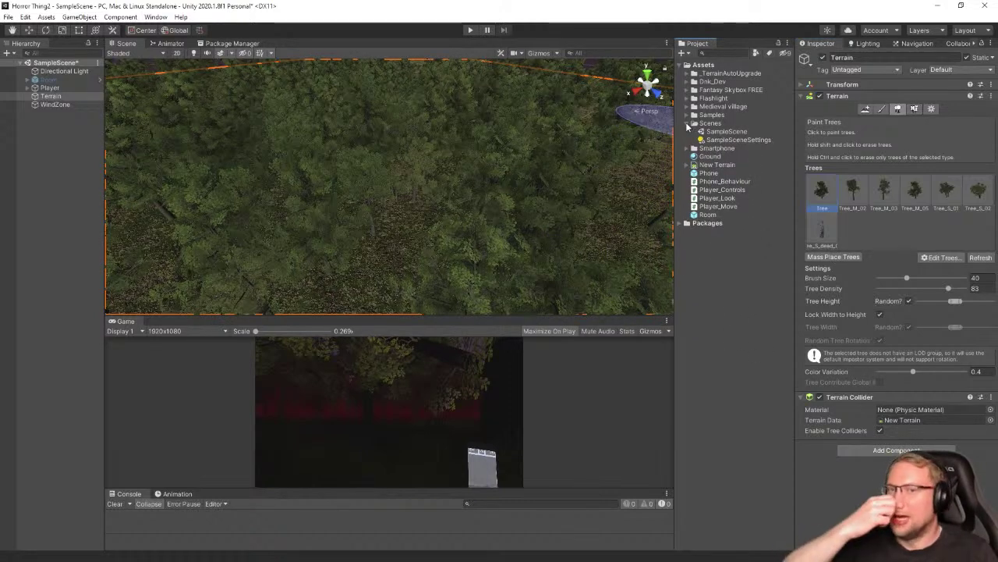
pyautogui.click(688, 123)
pyautogui.click(688, 108)
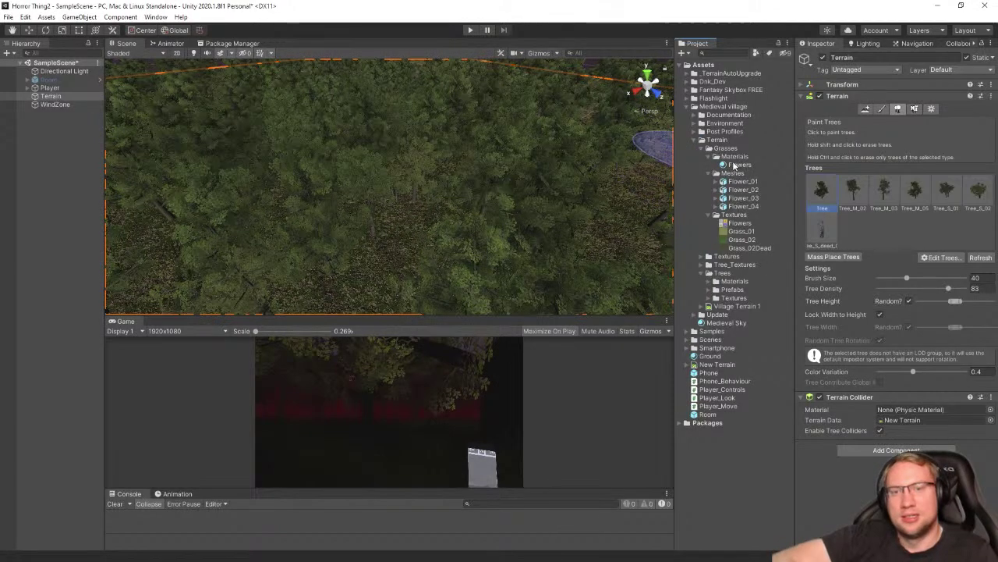
pyautogui.click(733, 189)
pyautogui.click(737, 181)
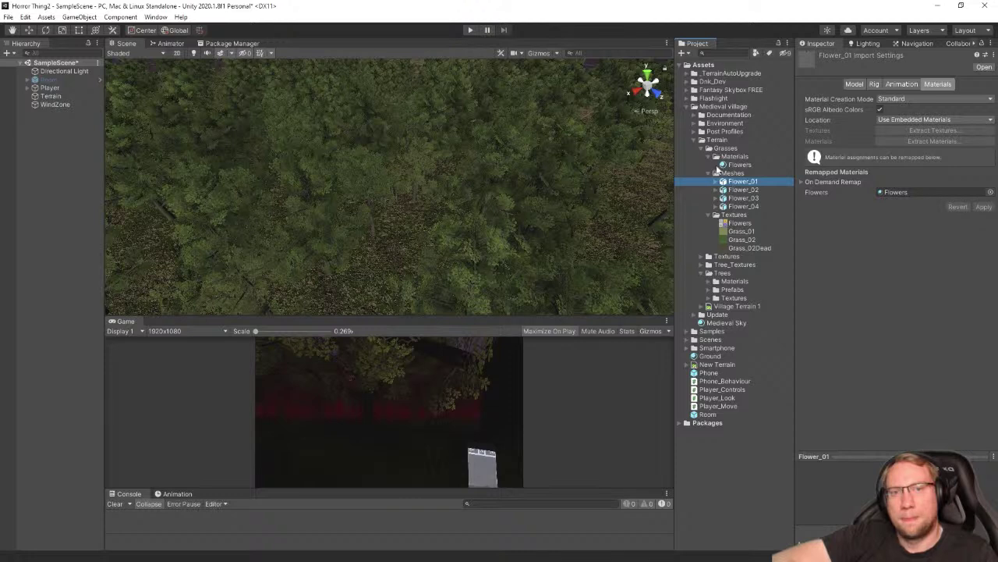
# Collapse the Grasses folder, check the texture folders, and expand the Prefabs folder under the Medieval village Trees
pyautogui.click(705, 149)
pyautogui.click(701, 164)
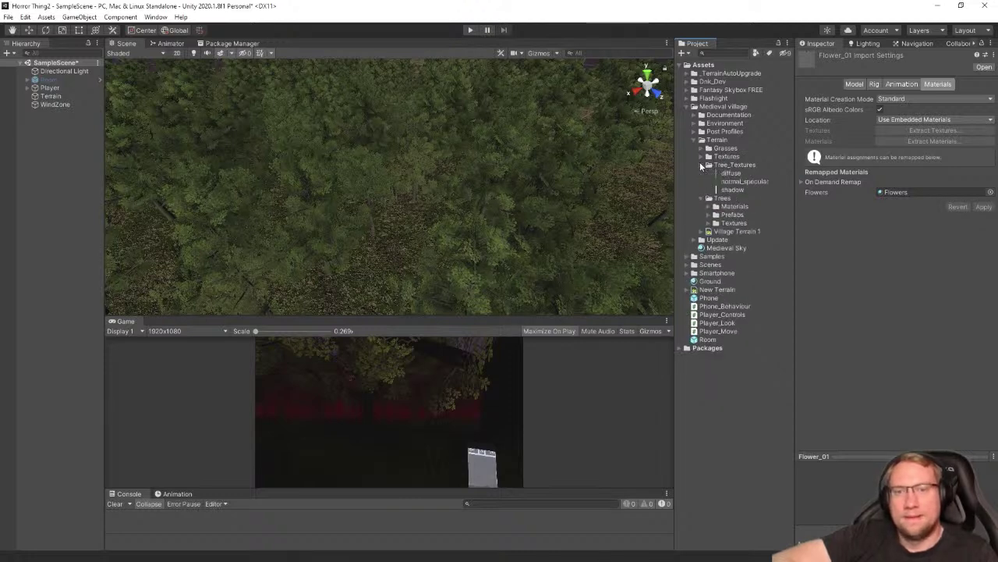
pyautogui.click(701, 163)
pyautogui.click(701, 156)
pyautogui.click(701, 156)
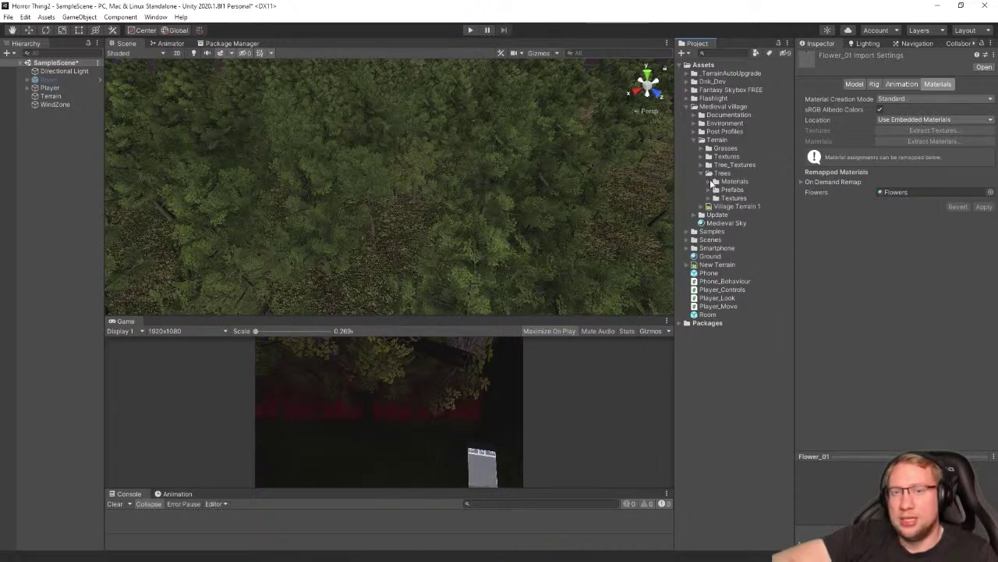
pyautogui.click(711, 189)
pyautogui.scroll(-3, 755, 396)
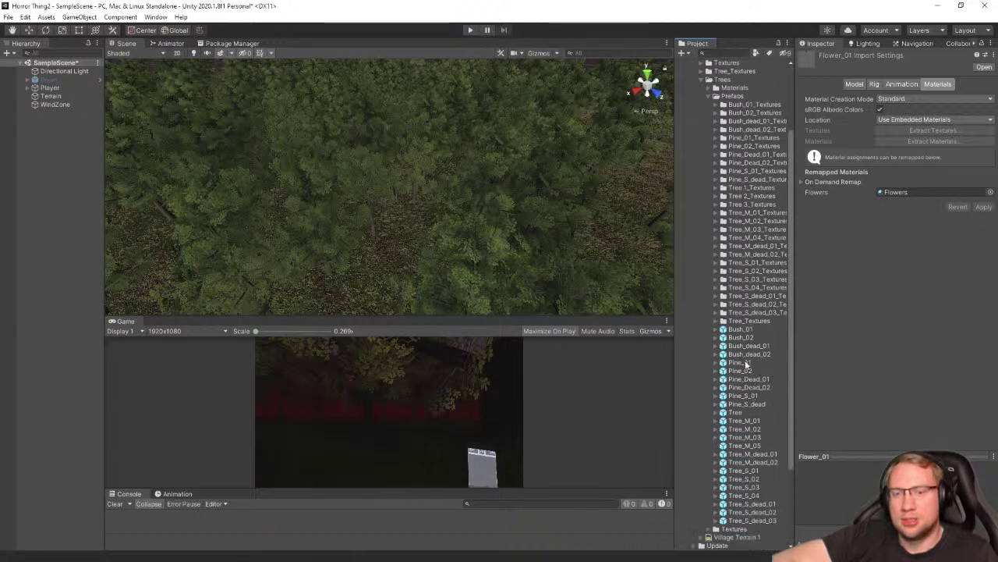
# Inspect the Pine_01 prefab's Tree component, including its wind parameters and Create Wind Zone option, and its Mesh Renderer
pyautogui.click(745, 362)
pyautogui.click(894, 224)
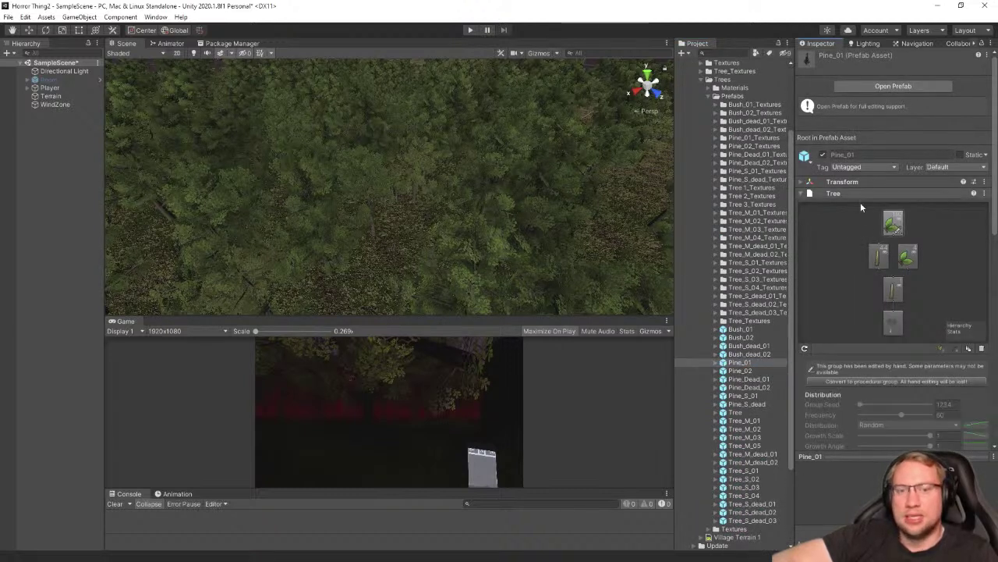
pyautogui.scroll(-5, 849, 339)
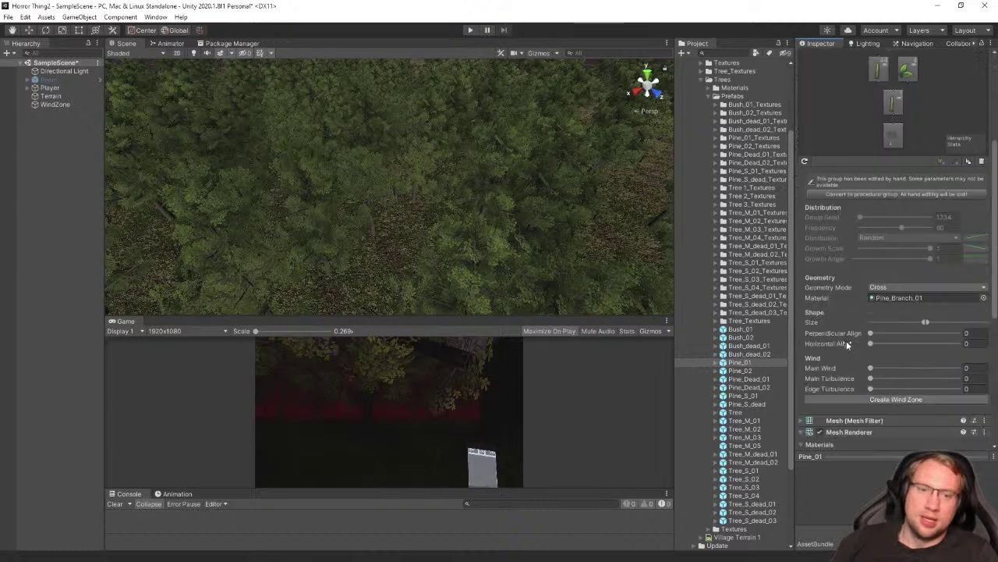
pyautogui.scroll(-5, 844, 335)
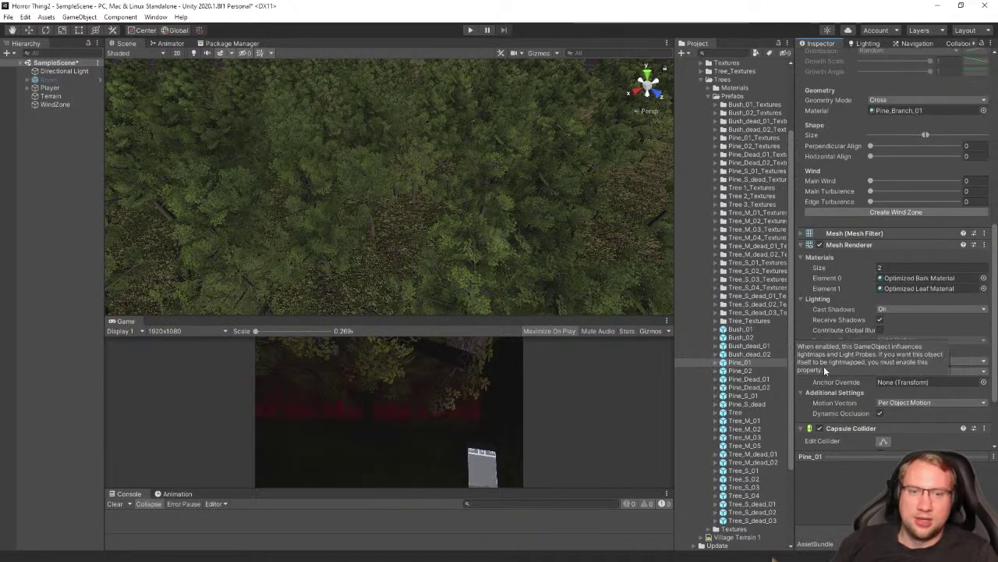
pyautogui.click(876, 214)
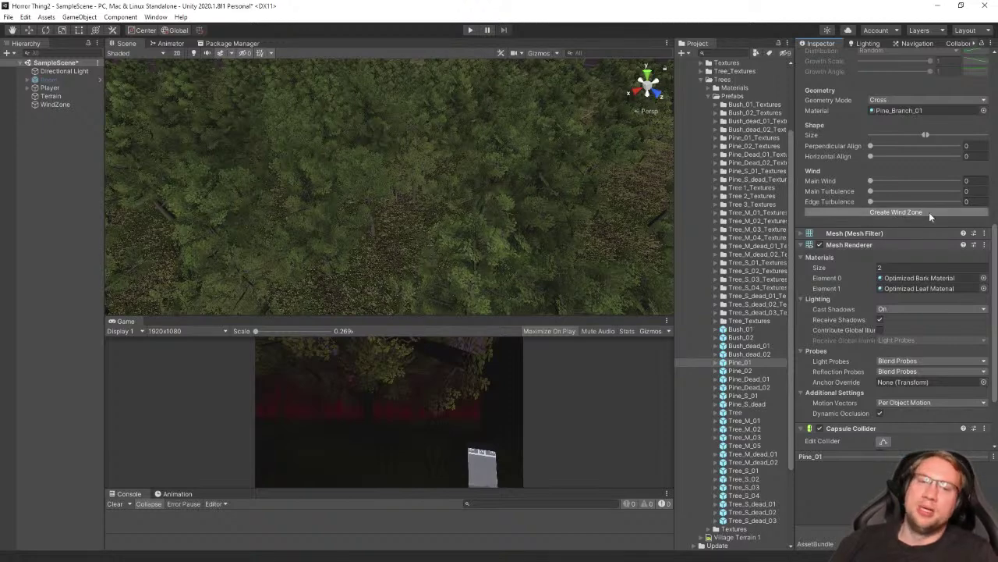
pyautogui.scroll(9, 929, 222)
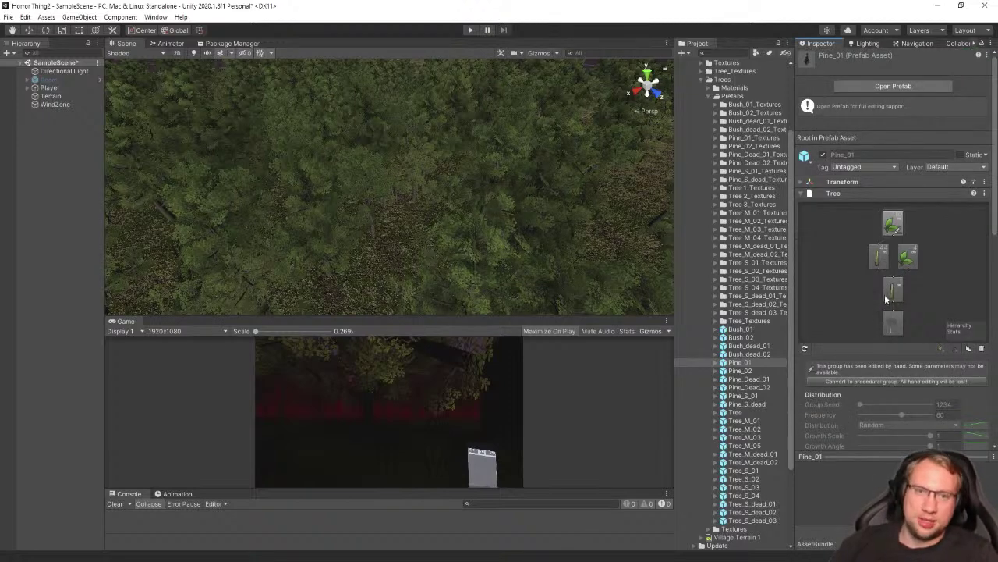
# Keep the WindZone's mode on Directional, enlarge the Game view, and raise the WindZone's Main wind strength to 3.84
pyautogui.click(54, 103)
pyautogui.keyDown('alt'); pyautogui.moveTo(452, 152); pyautogui.dragTo(577, 203); pyautogui.keyUp('alt')
pyautogui.click(916, 109)
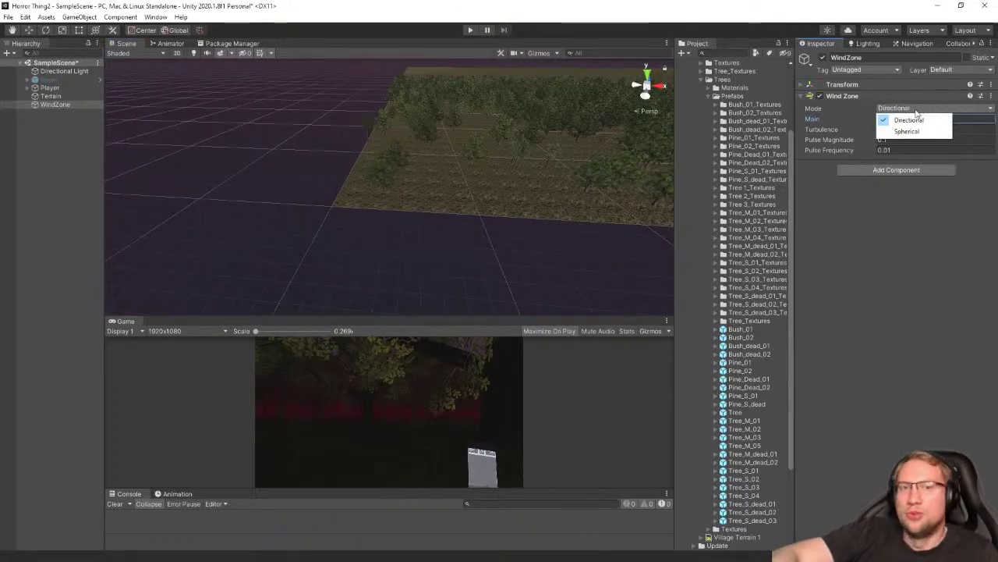
pyautogui.click(916, 111)
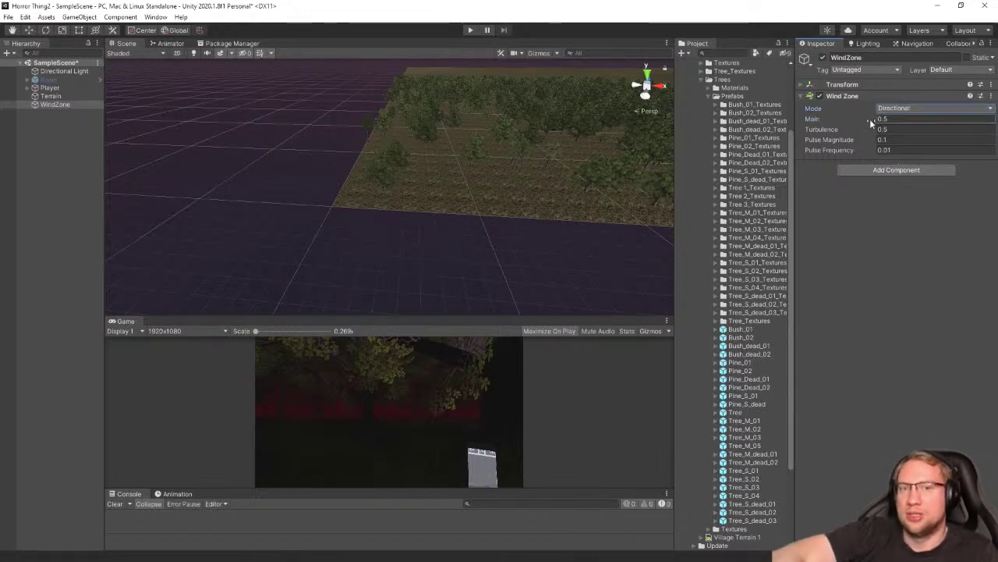
pyautogui.keyDown('alt'); pyautogui.moveTo(476, 191); pyautogui.dragTo(535, 157); pyautogui.keyUp('alt')
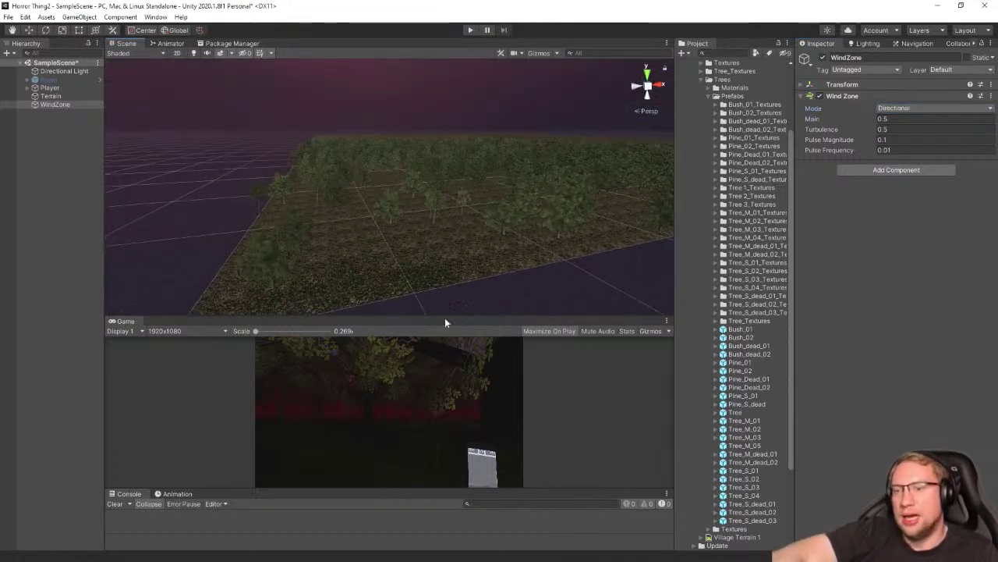
pyautogui.moveTo(445, 318); pyautogui.dragTo(476, 150)
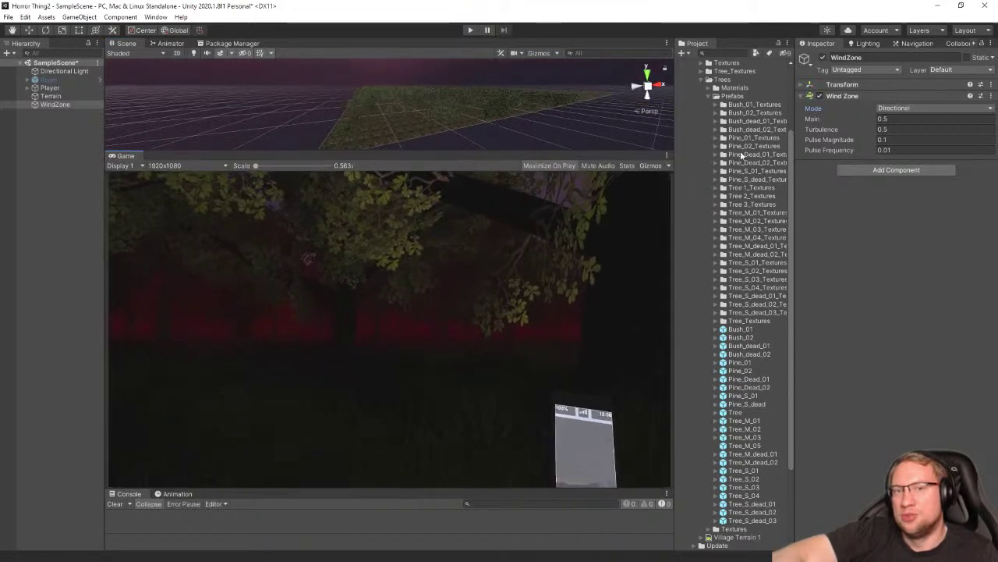
pyautogui.moveTo(813, 121); pyautogui.dragTo(872, 128)
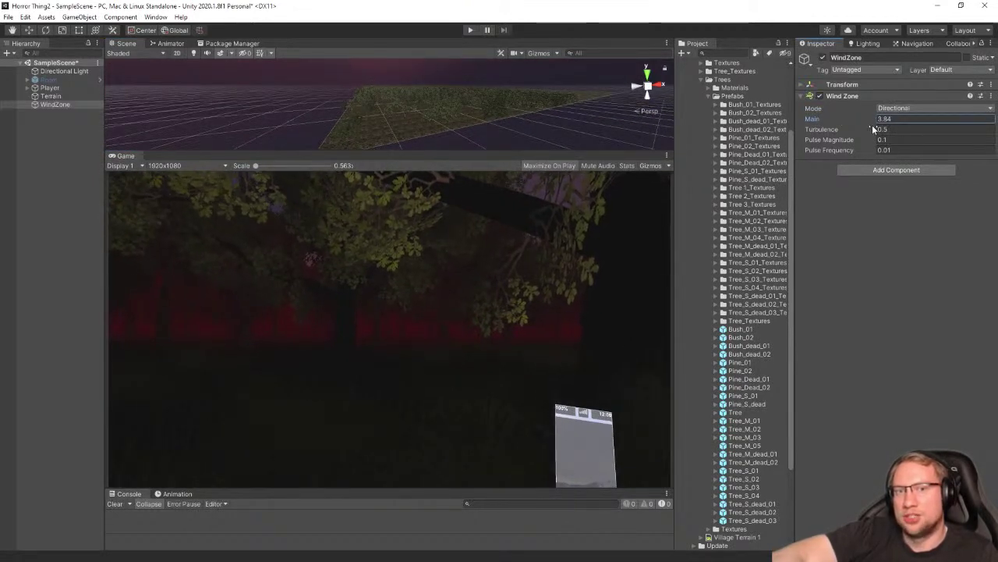
# Play-test the forest to see how the trees move in the wind, ending play mode
pyautogui.click(470, 30)
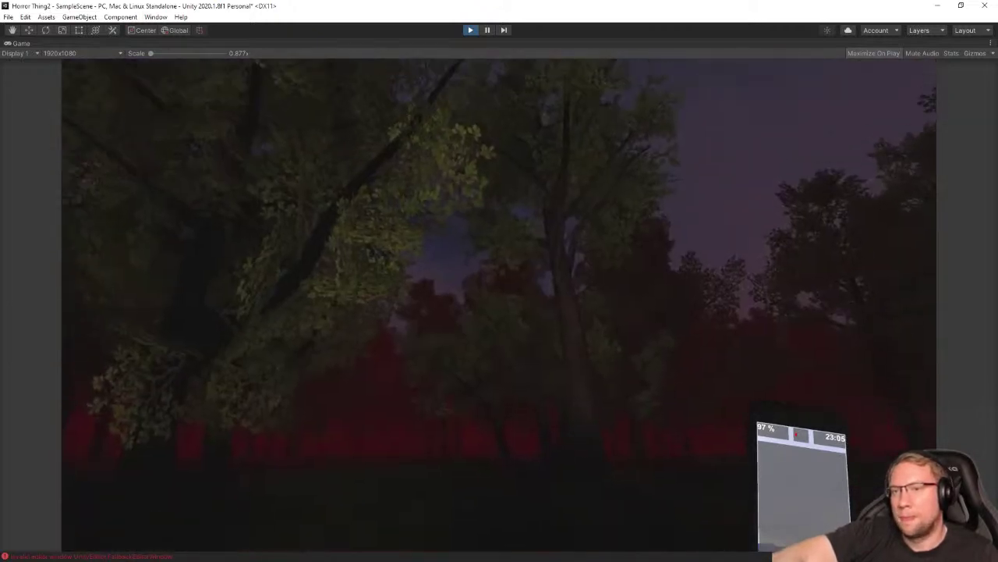
pyautogui.press('super')
pyautogui.click(468, 31)
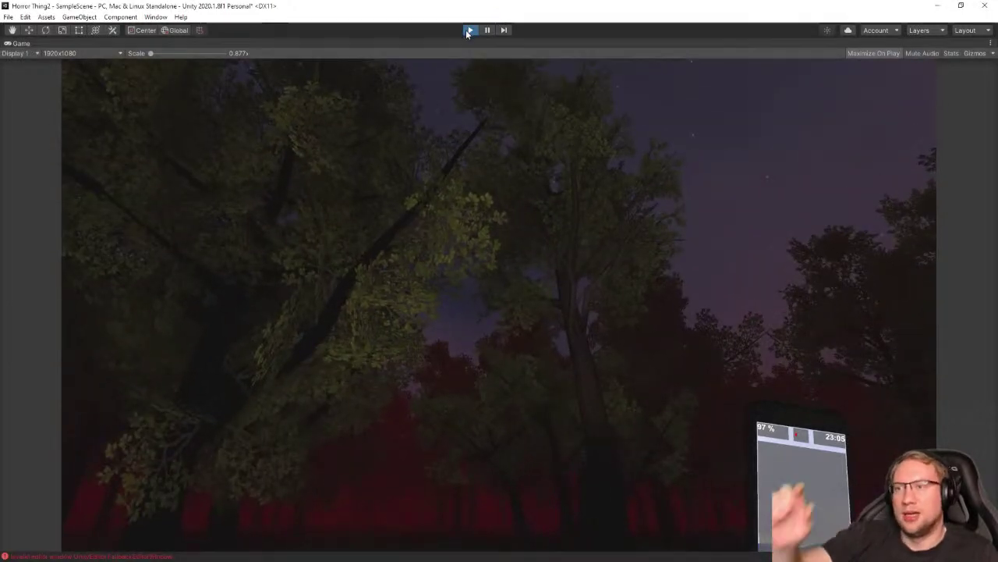
# Save the scene, view the editor window error's details in the console, and clear the console
pyautogui.click(8, 16)
pyautogui.click(26, 56)
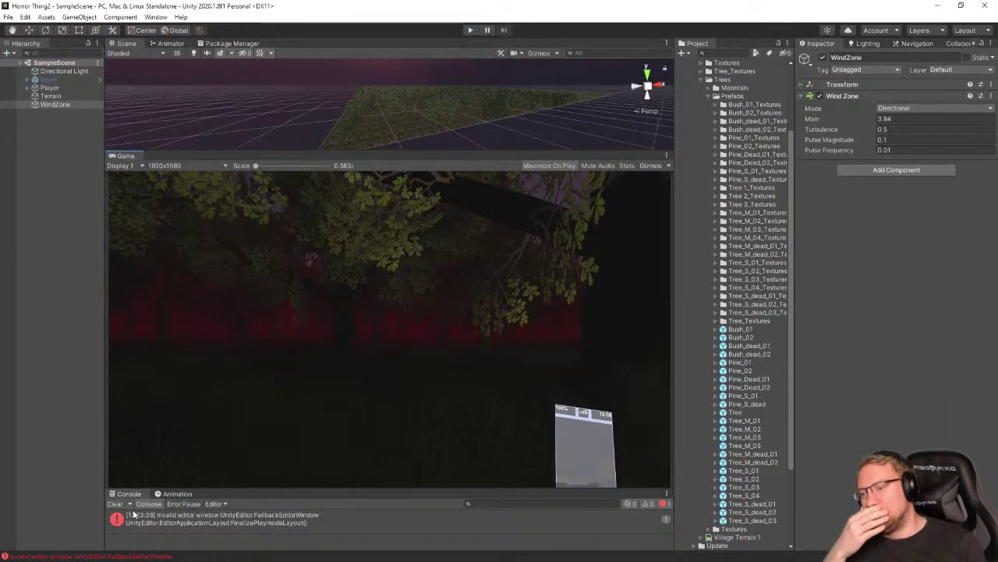
pyautogui.click(184, 522)
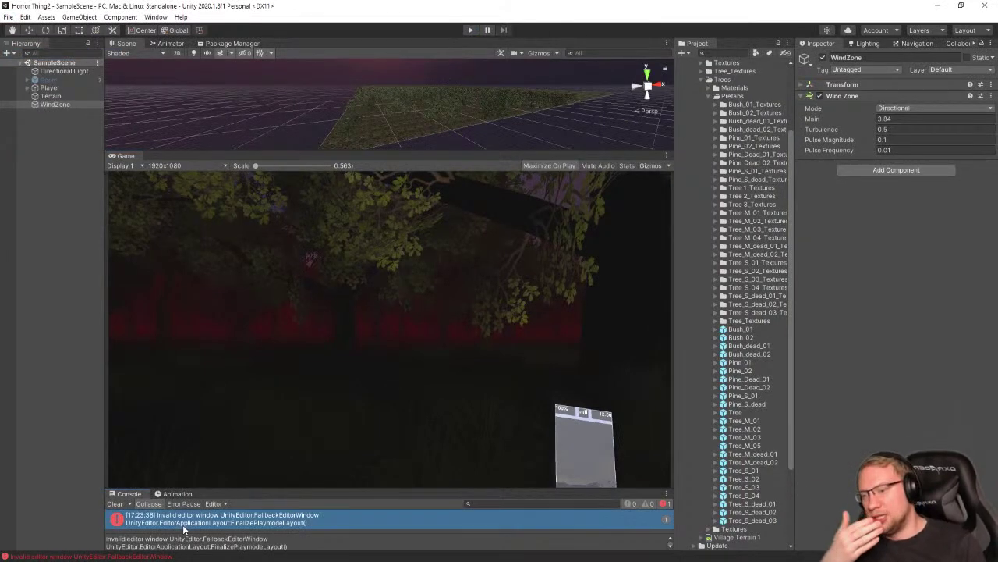
pyautogui.click(115, 504)
# Enlarge the Scene view again and examine the forest's tree movement from above
pyautogui.moveTo(336, 153); pyautogui.dragTo(340, 335)
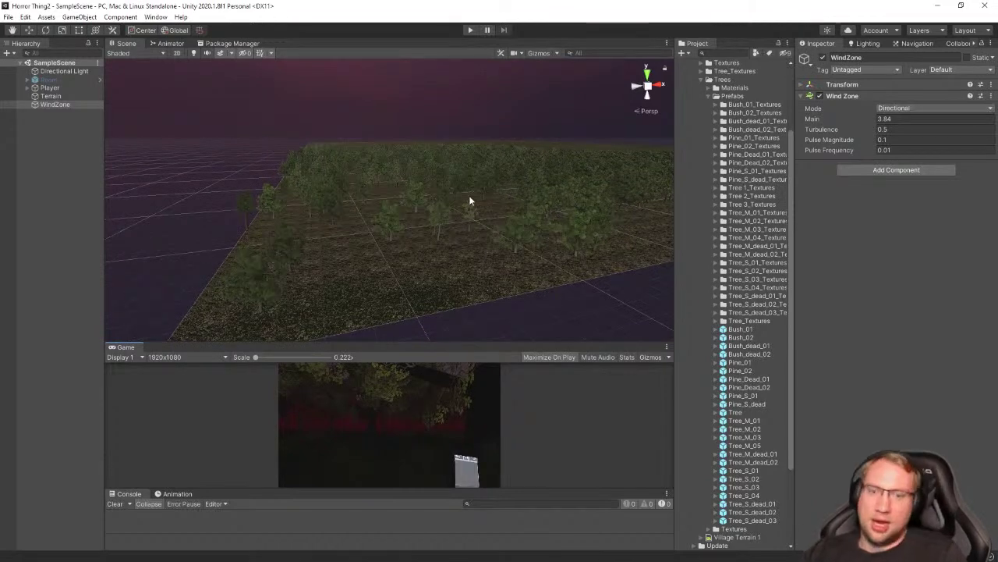
pyautogui.moveTo(470, 270); pyautogui.dragTo(504, 181, button='right')
pyautogui.moveTo(505, 180); pyautogui.dragTo(435, 247, button='right')
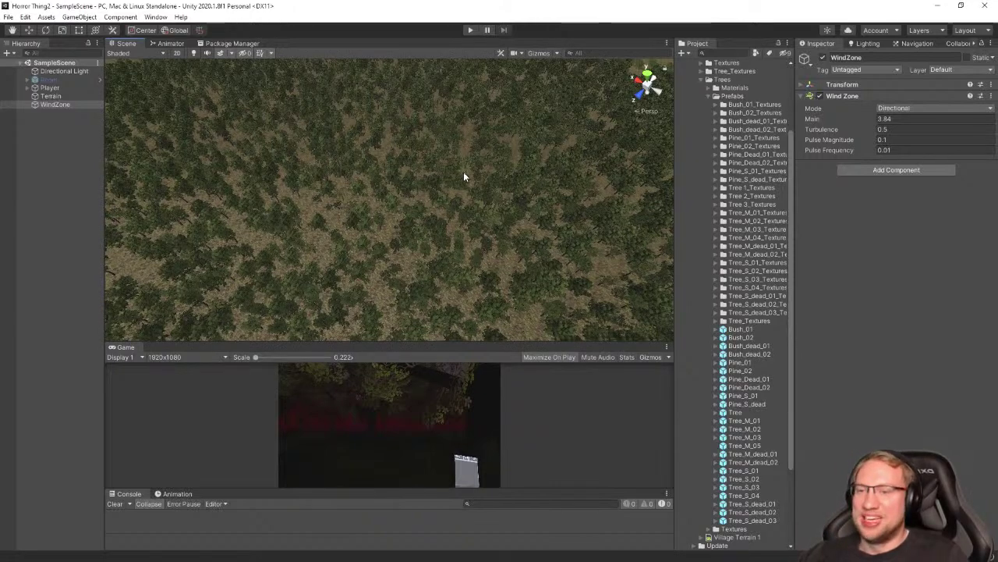
pyautogui.moveTo(463, 173)
pyautogui.mouseDown(button='right')
pyautogui.moveTo(455, 200)
pyautogui.moveTo(492, 206)
pyautogui.moveTo(452, 190)
pyautogui.mouseUp(button='right')
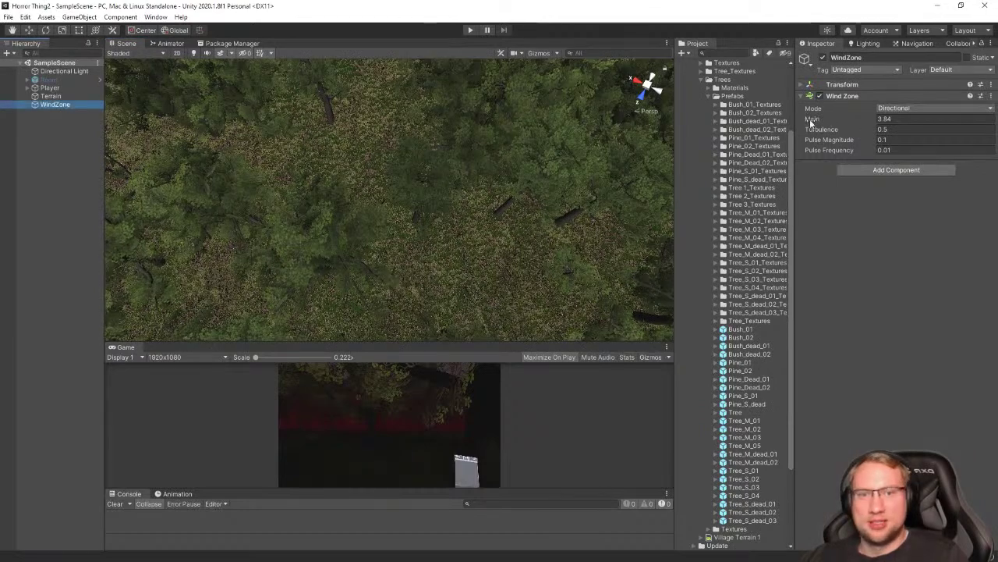
# Set the WindZone's Main to 1.05, Turbulence to 0.39, and both Pulse Magnitude and Pulse Frequency to 0.01, and save the scene
pyautogui.moveTo(812, 121); pyautogui.dragTo(766, 116)
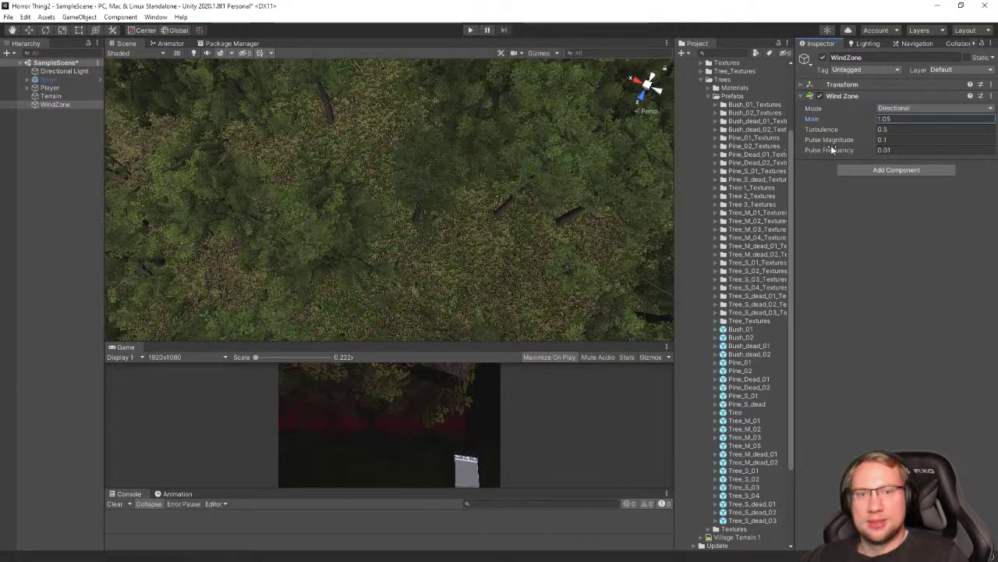
pyautogui.moveTo(828, 129); pyautogui.dragTo(909, 172)
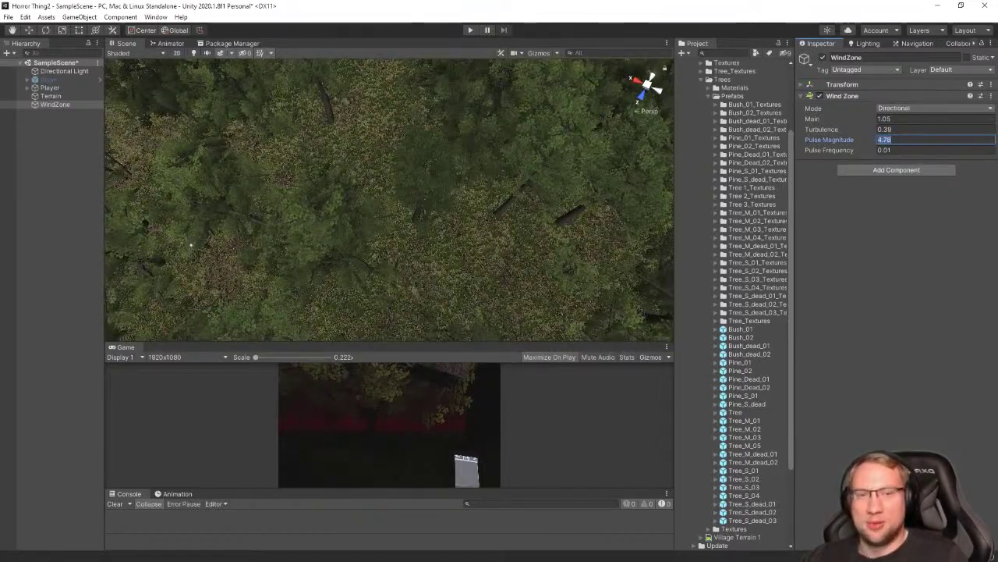
pyautogui.write('0.1')
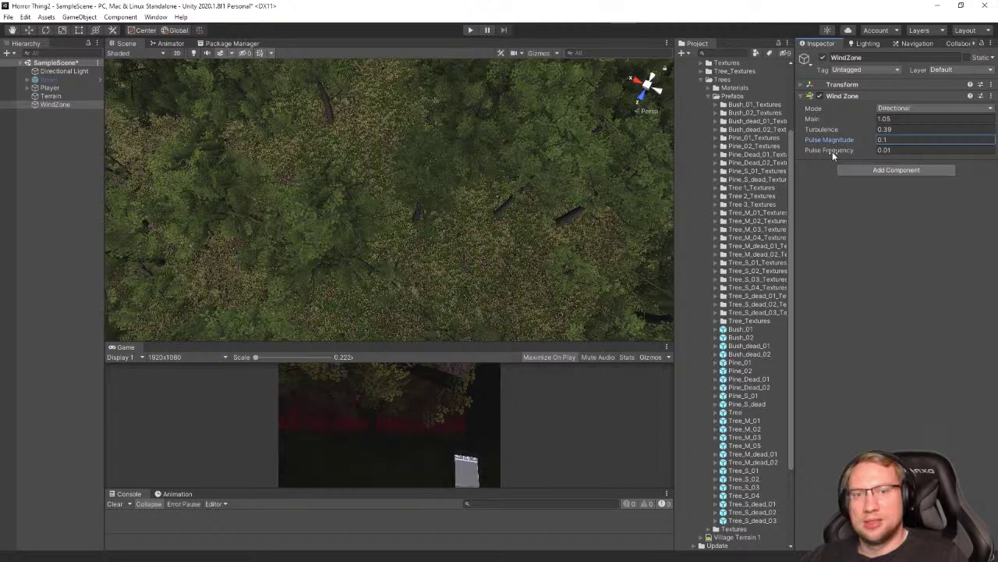
pyautogui.moveTo(821, 150); pyautogui.dragTo(961, 149)
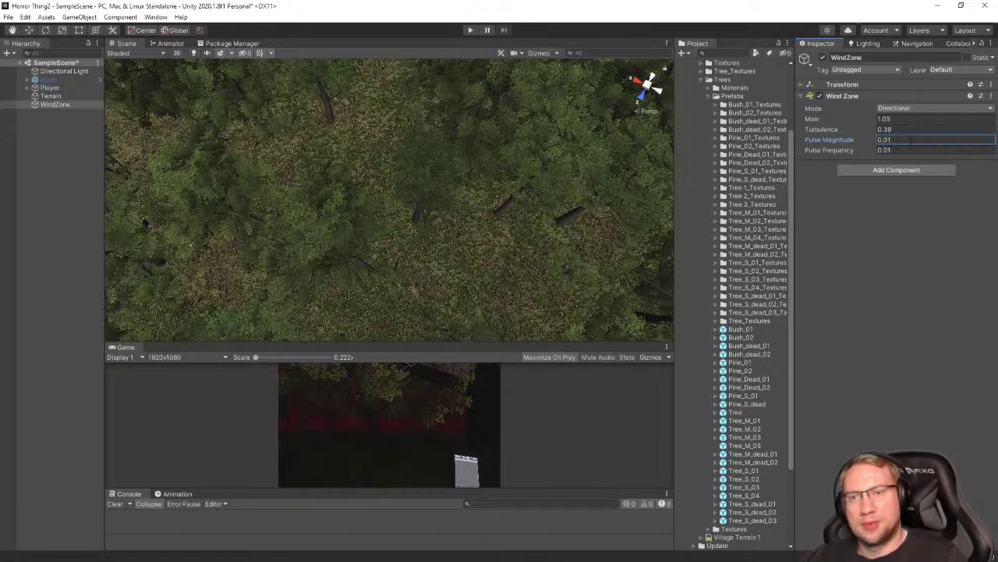
pyautogui.moveTo(406, 238); pyautogui.dragTo(473, 237, button='right')
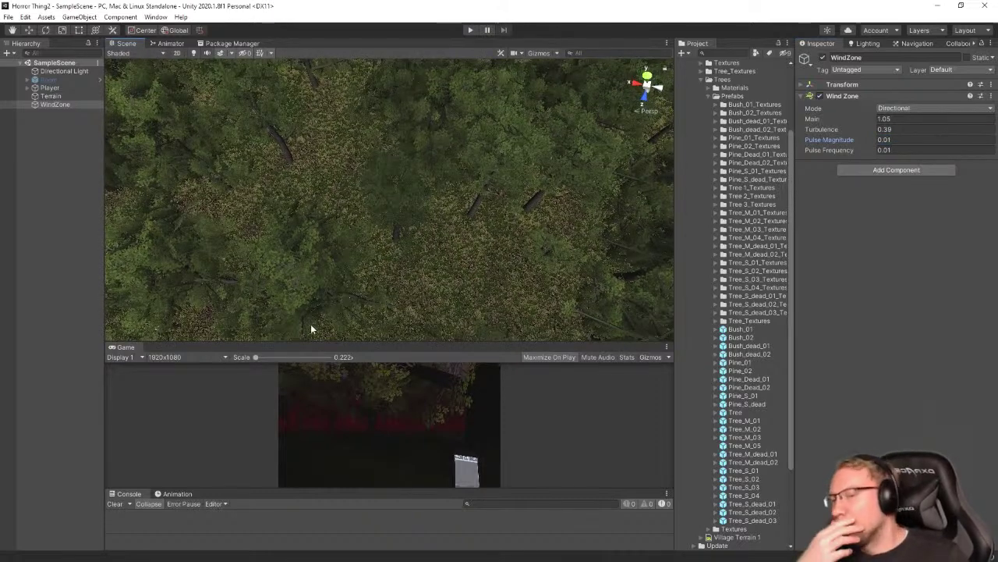
# Select the Player to locate it in the forest, and enlarge the Scene view in both height and width
pyautogui.click(59, 88)
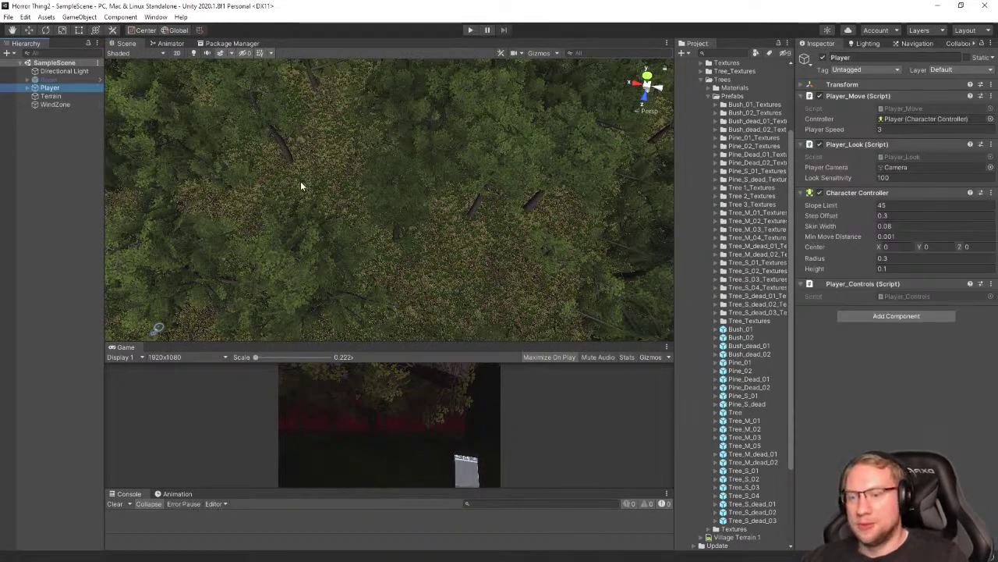
pyautogui.scroll(-5, 485, 210)
pyautogui.moveTo(401, 187); pyautogui.dragTo(576, 178, button='right')
pyautogui.moveTo(429, 172); pyautogui.dragTo(426, 218, button='right')
pyautogui.moveTo(446, 343); pyautogui.dragTo(448, 428)
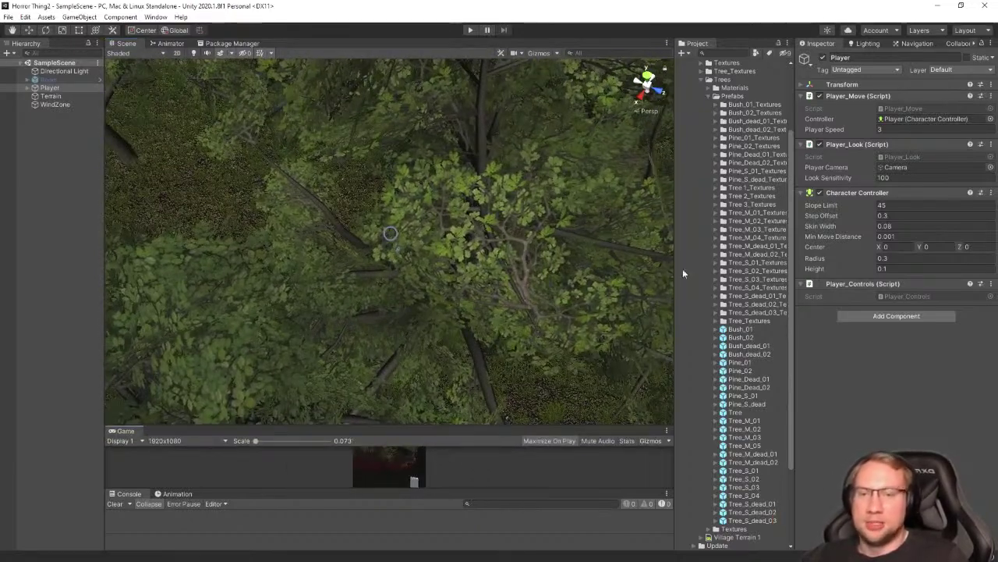
pyautogui.moveTo(677, 269); pyautogui.dragTo(754, 271)
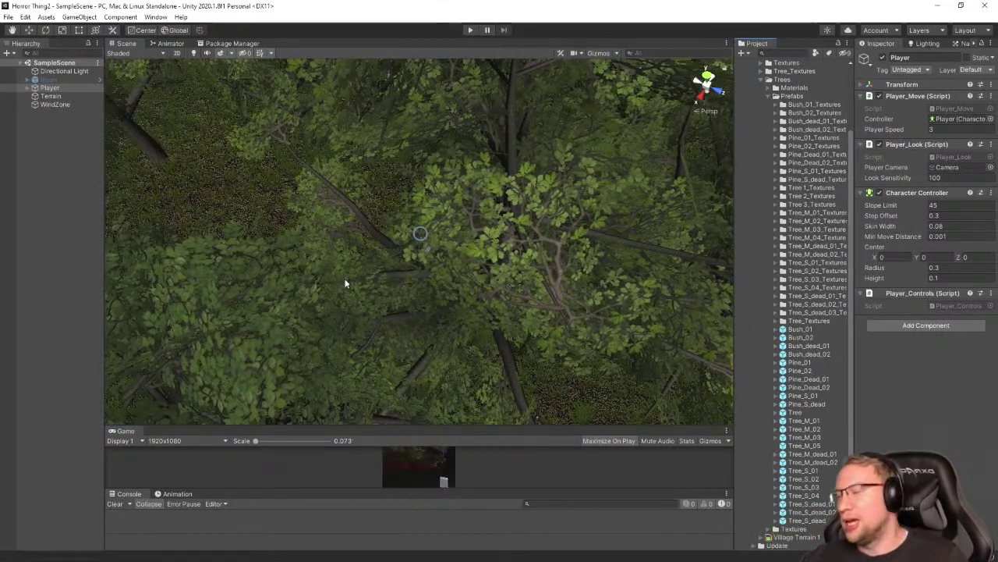
# Select the Terrain and erase the trees around the player with the size 40 tree brush to form a clearing
pyautogui.moveTo(343, 299)
pyautogui.mouseDown(button='right')
pyautogui.moveTo(304, 271)
pyautogui.moveTo(461, 257)
pyautogui.moveTo(448, 305)
pyautogui.moveTo(535, 285)
pyautogui.moveTo(566, 293)
pyautogui.moveTo(495, 271)
pyautogui.mouseUp(button='right')
pyautogui.press('s')
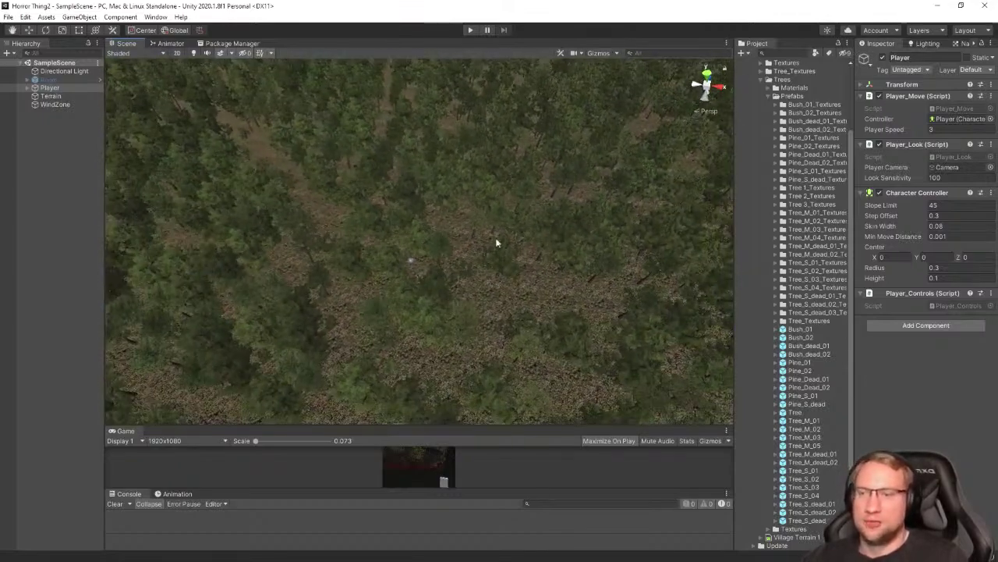
pyautogui.click(496, 239)
pyautogui.moveTo(379, 302)
pyautogui.keyDown('shift'); pyautogui.mouseDown()
pyautogui.moveTo(425, 246)
pyautogui.moveTo(400, 280)
pyautogui.mouseUp(); pyautogui.keyUp('shift')
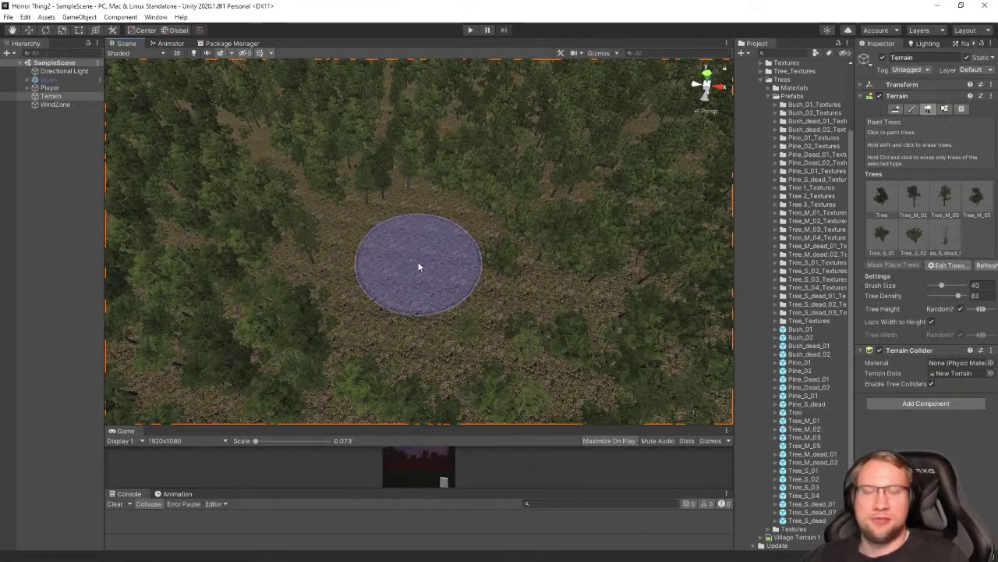
pyautogui.moveTo(422, 243)
pyautogui.mouseDown(button='right')
pyautogui.moveTo(413, 216)
pyautogui.moveTo(375, 351)
pyautogui.mouseUp(button='right')
pyautogui.press('w')
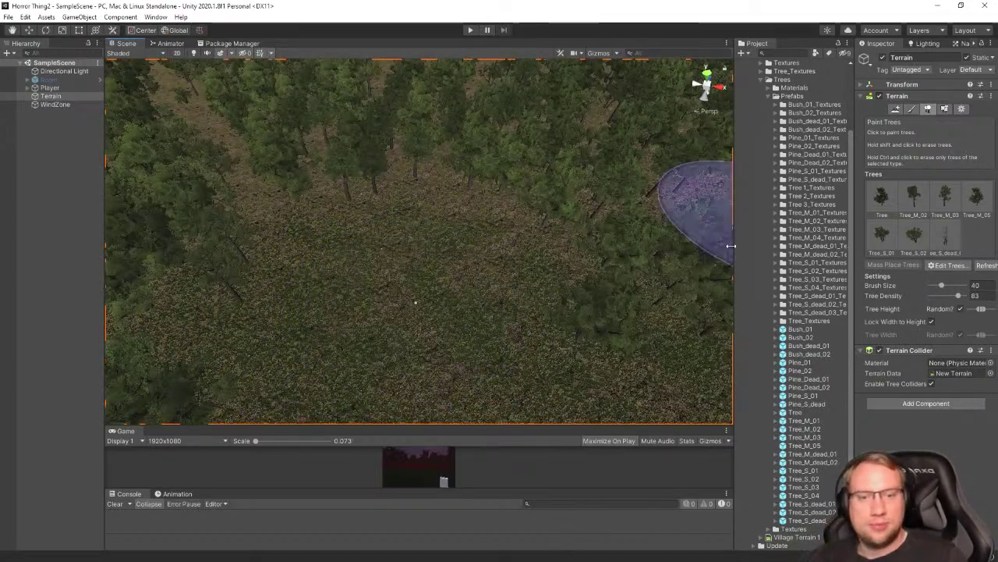
pyautogui.scroll(5, 468, 249)
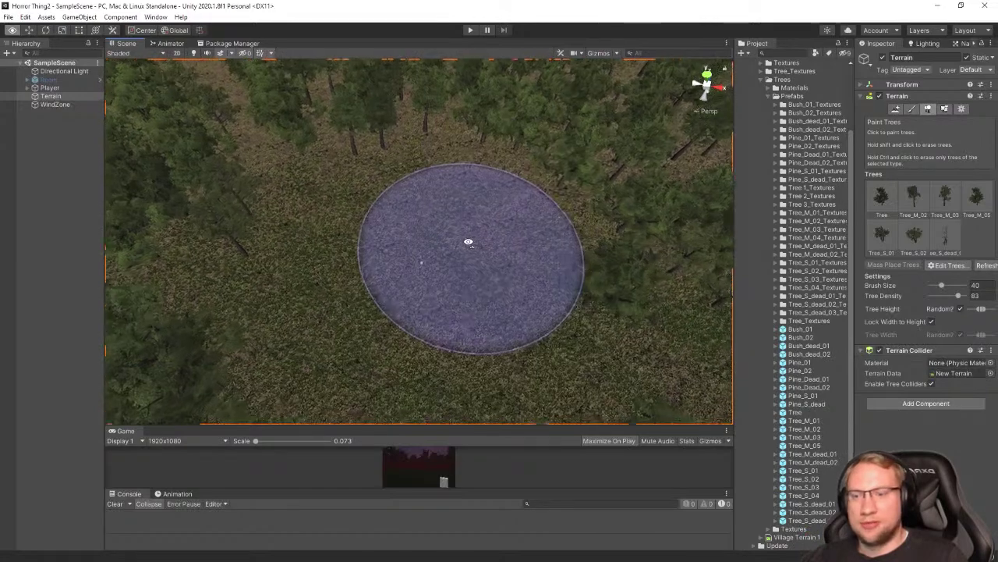
pyautogui.scroll(-5, 442, 289)
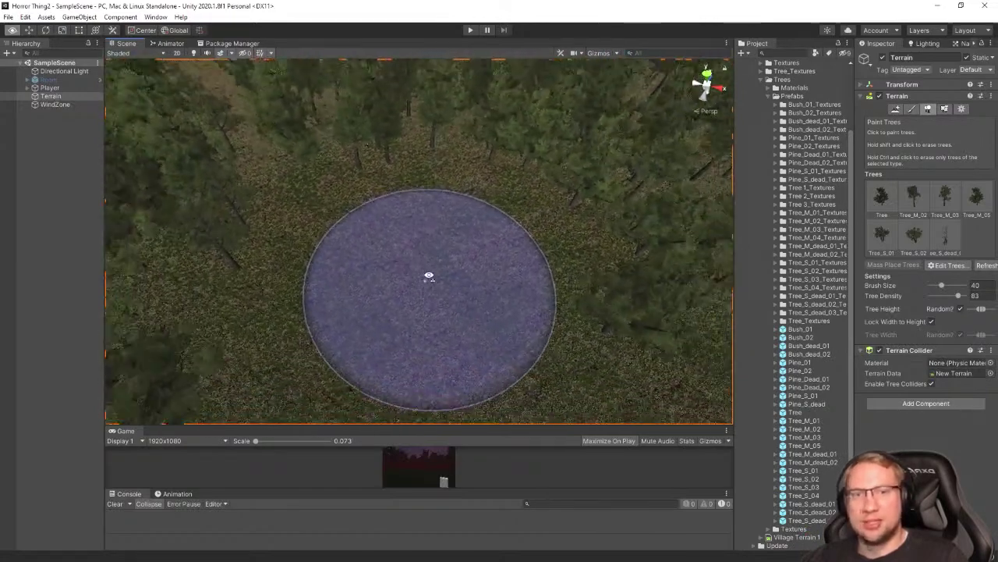
# Paint Grass_01 details over the clearing using the solid round builtin_brush_1 at brush size 62
pyautogui.click(944, 109)
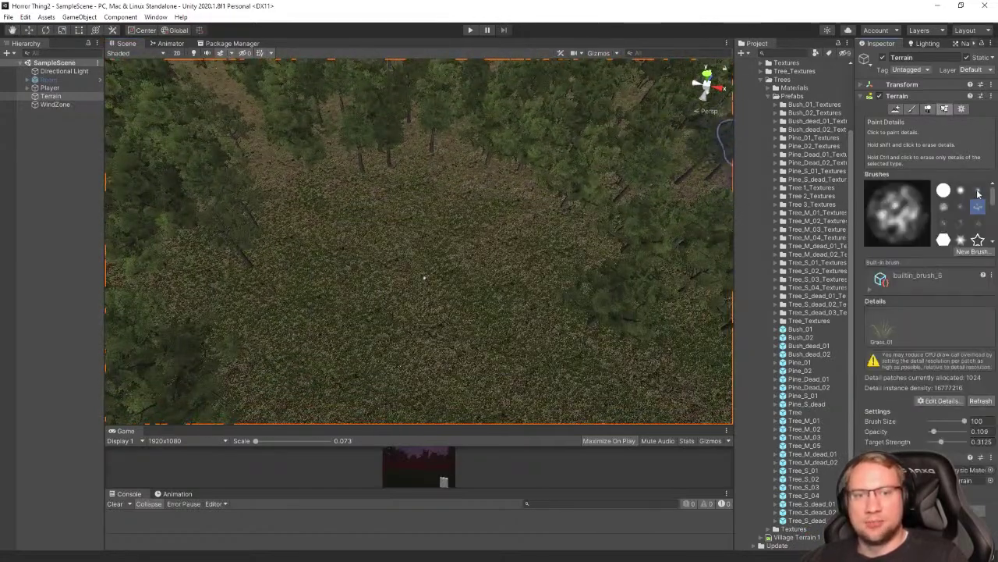
pyautogui.click(943, 190)
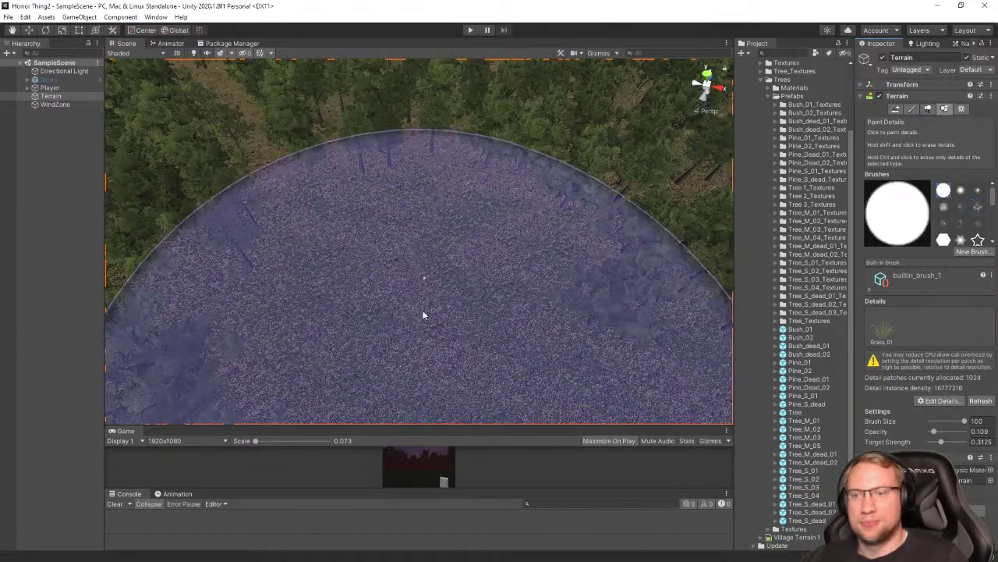
pyautogui.moveTo(887, 419); pyautogui.dragTo(740, 387)
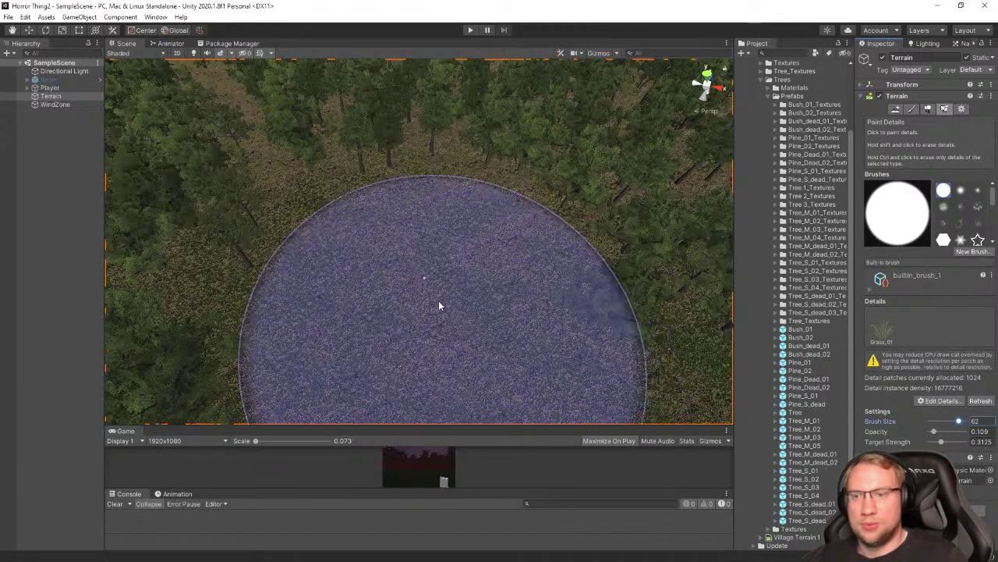
pyautogui.click(882, 328)
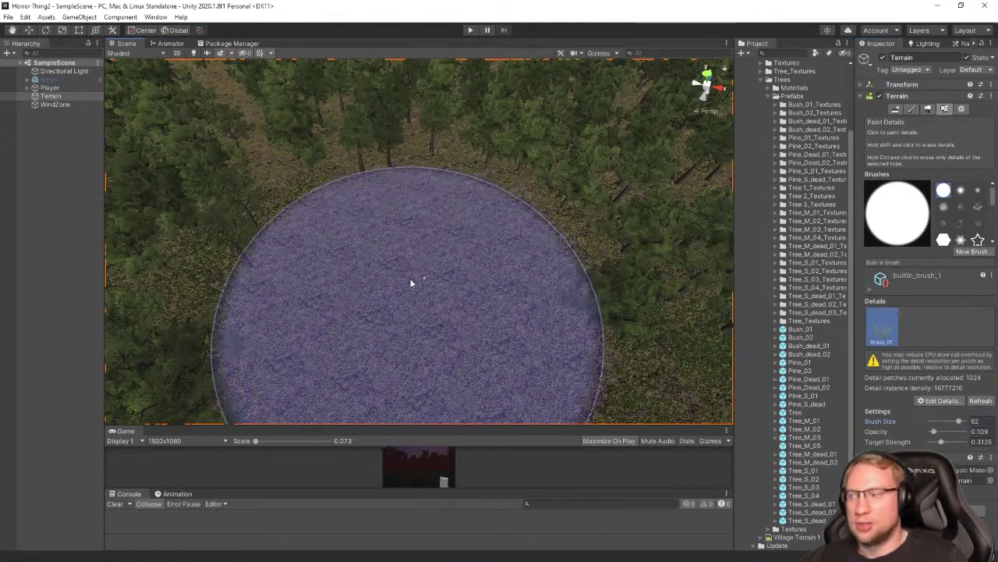
pyautogui.moveTo(406, 275)
pyautogui.keyDown('alt'); pyautogui.mouseDown()
pyautogui.moveTo(408, 212)
pyautogui.moveTo(435, 244)
pyautogui.mouseUp(); pyautogui.keyUp('alt')
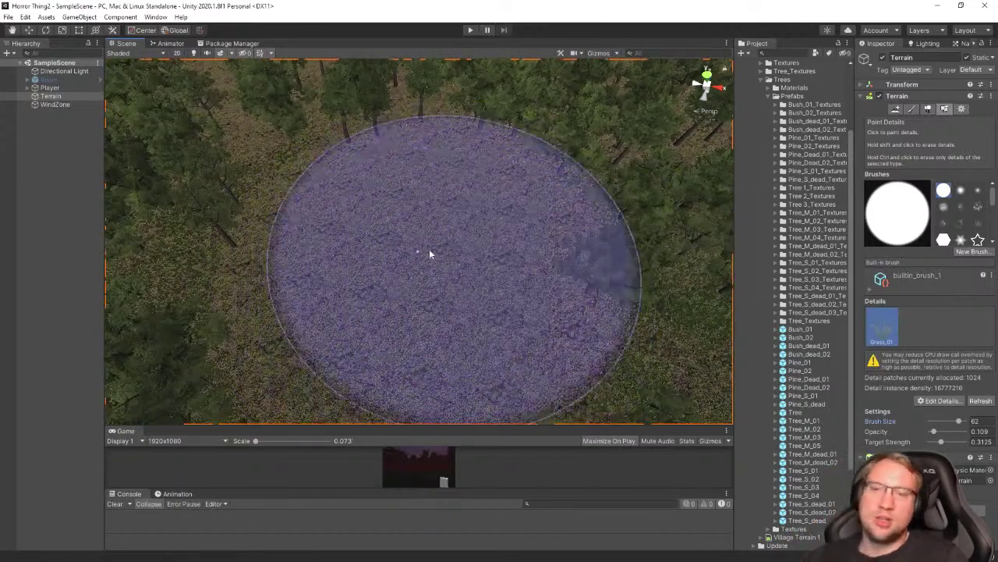
# Fill in more Grass_01 along the clearing's edges using the soft builtin_brush_2 at brush size 16
pyautogui.click(961, 192)
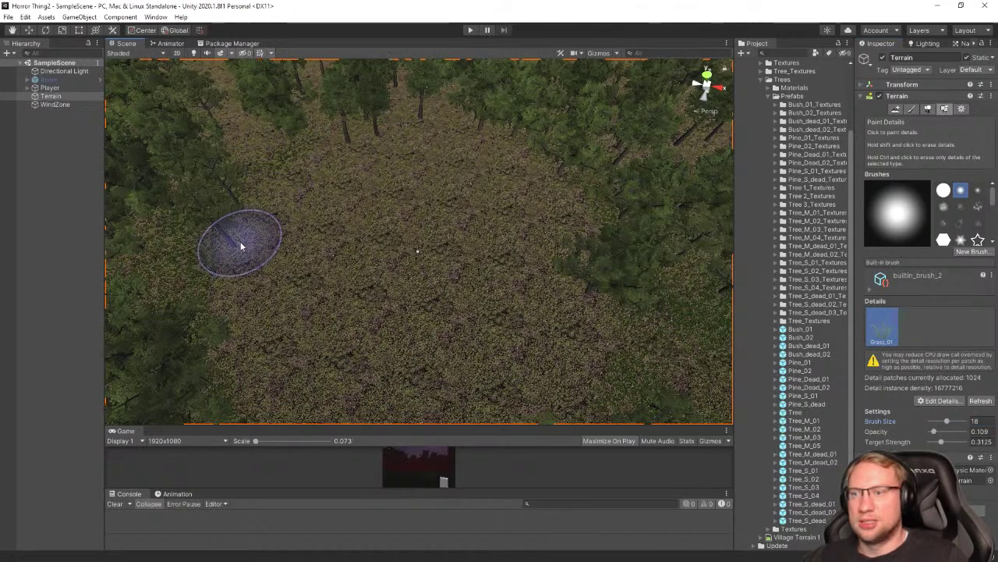
pyautogui.moveTo(295, 254); pyautogui.dragTo(289, 272, button='right')
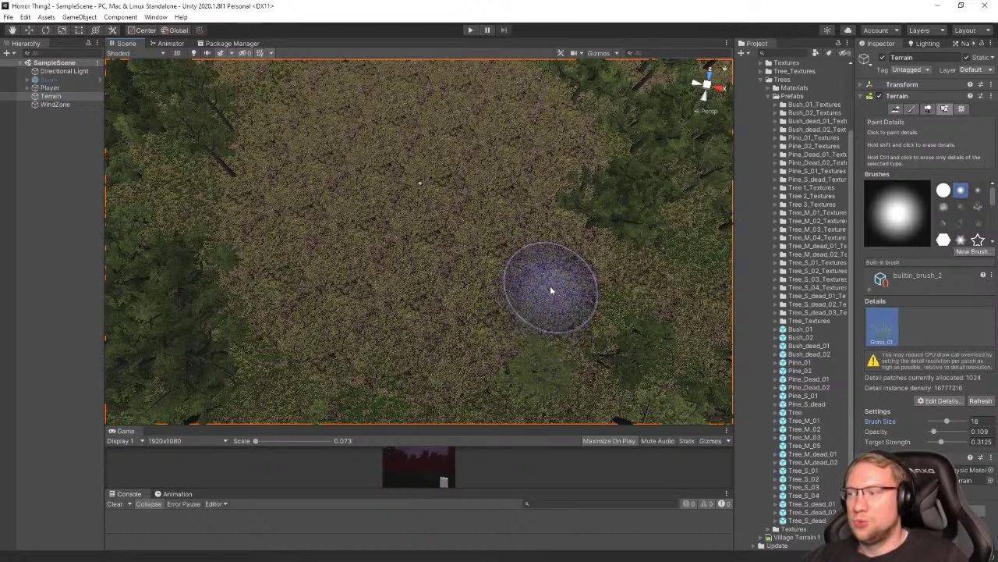
pyautogui.moveTo(601, 205); pyautogui.dragTo(598, 161, button='right')
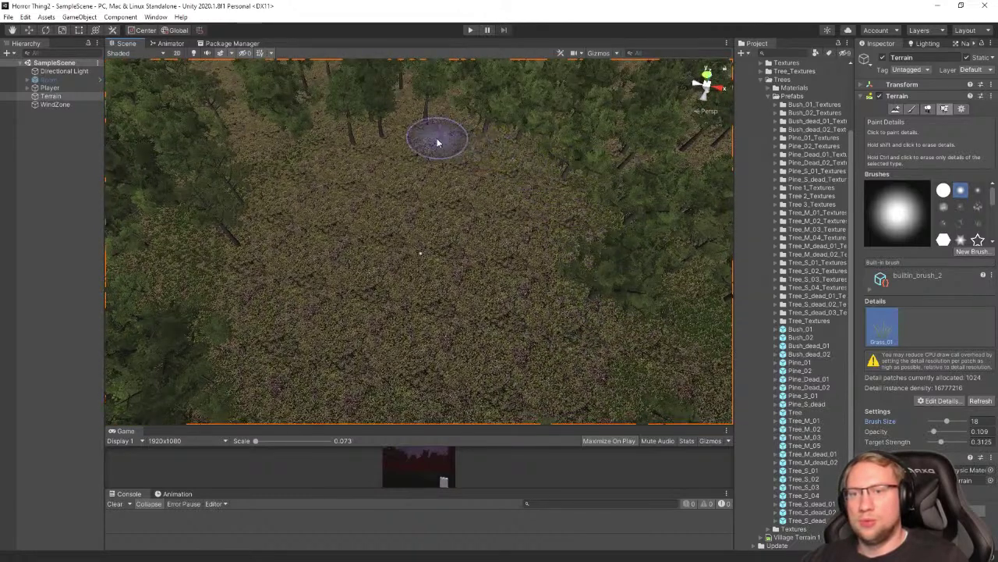
pyautogui.moveTo(472, 187); pyautogui.dragTo(441, 141, button='right')
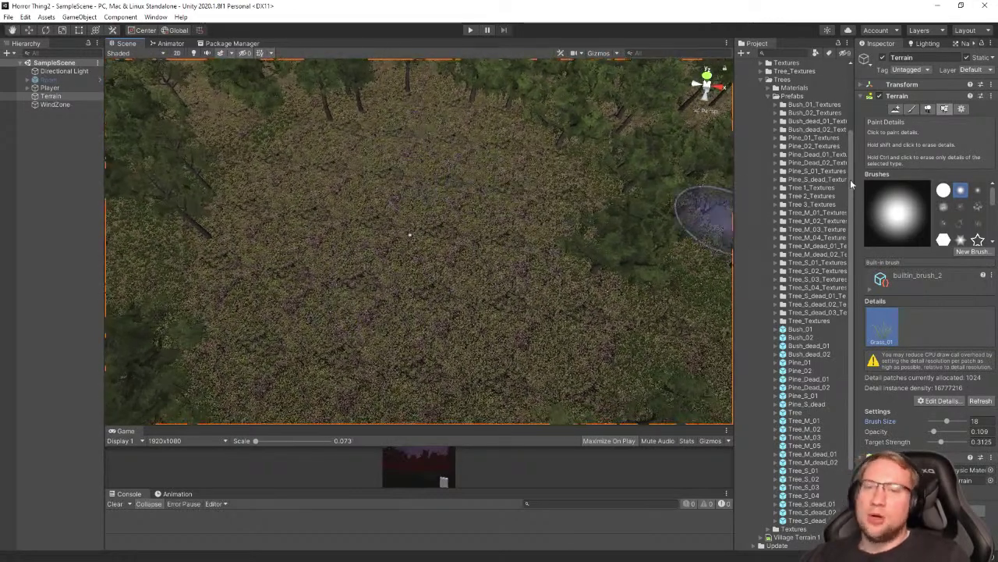
# Switch the terrain painting tool to Paint Texture and start adding a terrain layer
pyautogui.click(913, 109)
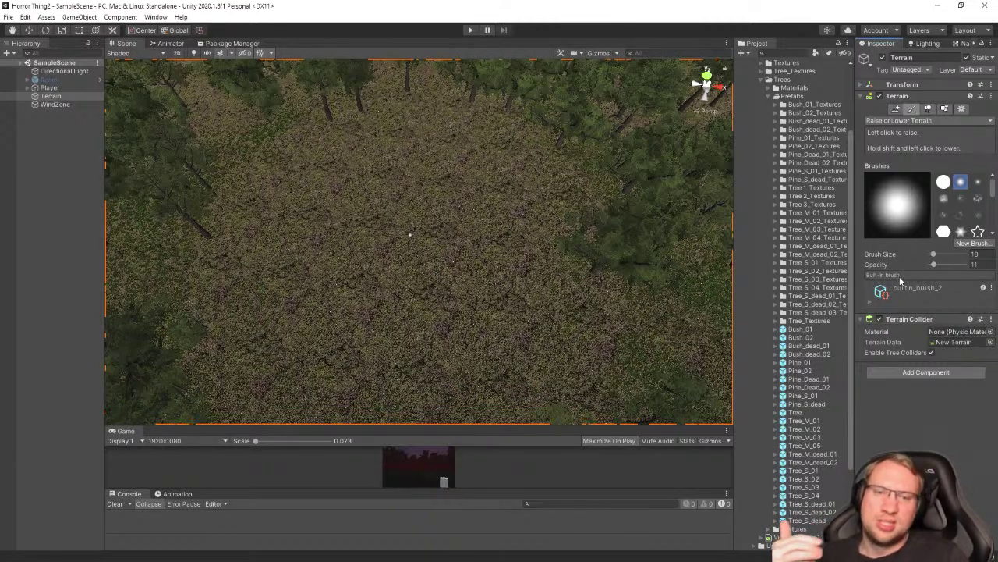
pyautogui.click(907, 123)
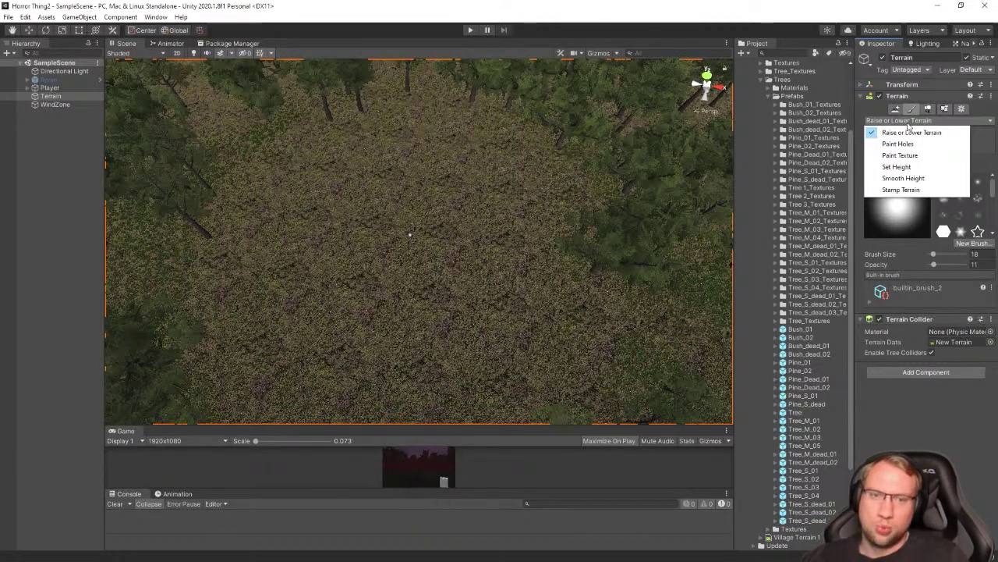
pyautogui.click(905, 158)
pyautogui.click(907, 123)
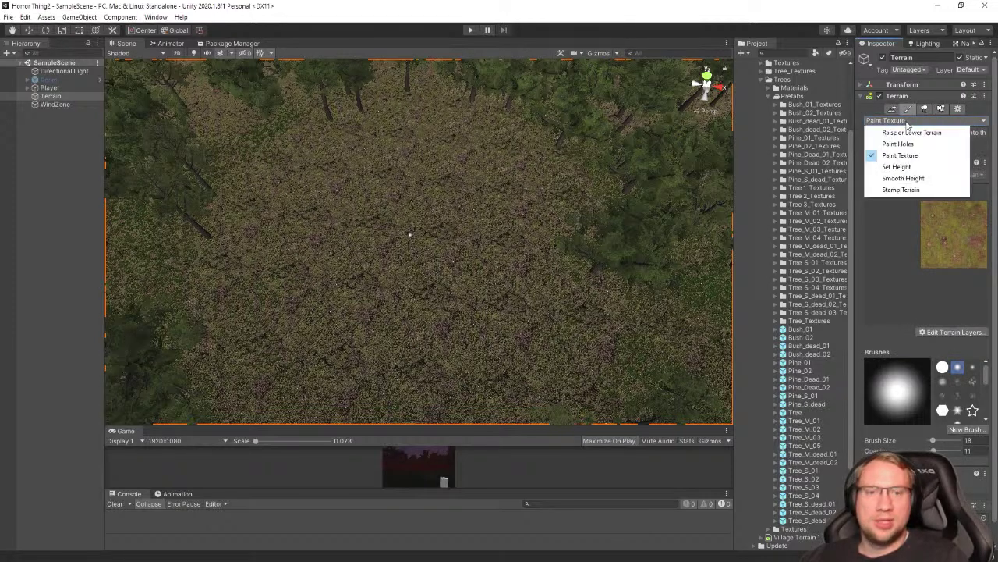
pyautogui.click(909, 156)
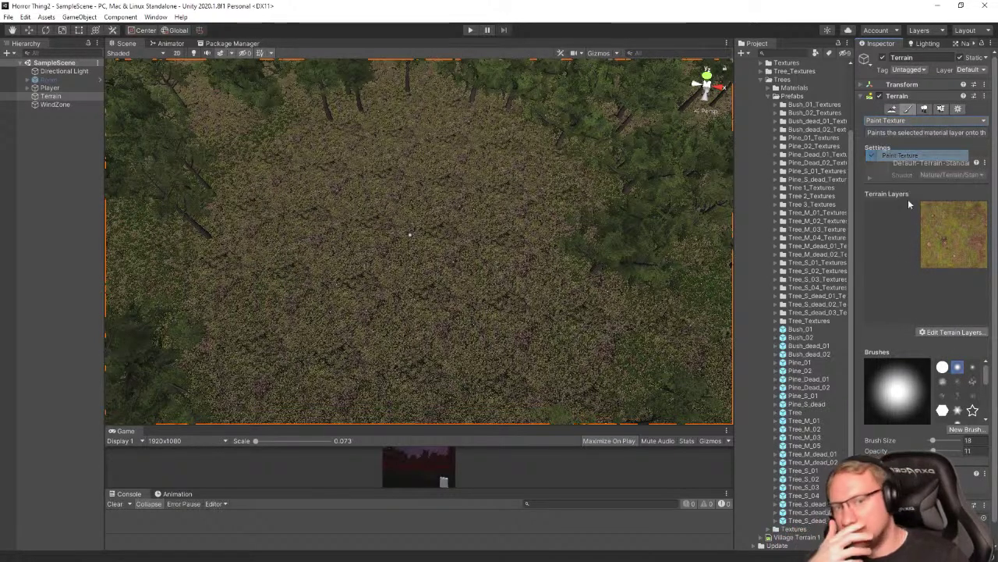
pyautogui.click(942, 332)
pyautogui.click(942, 344)
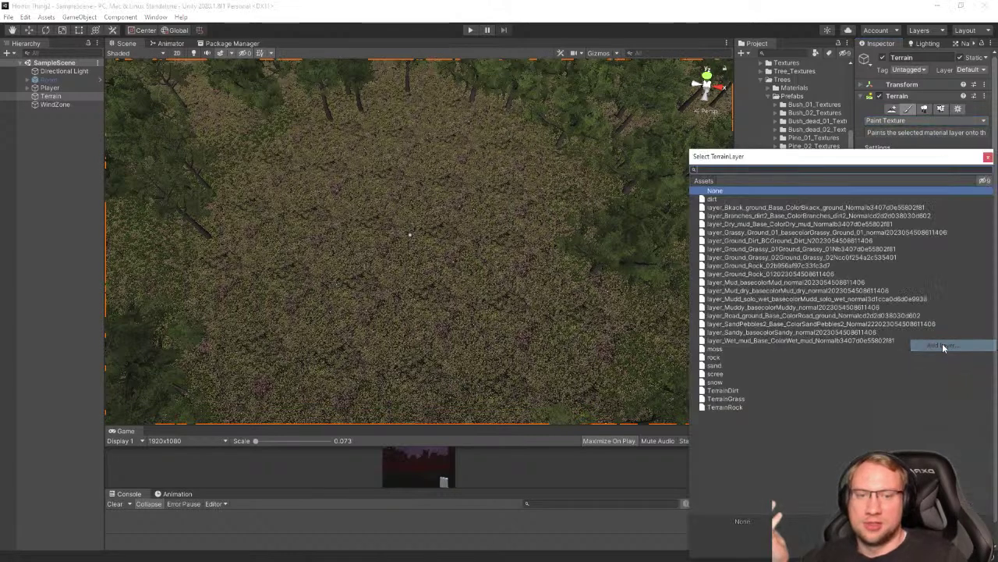
# Preview the available terrain layers in the selection list, comparing the ground, mud, grassy, rock, sand and snow textures
pyautogui.click(766, 208)
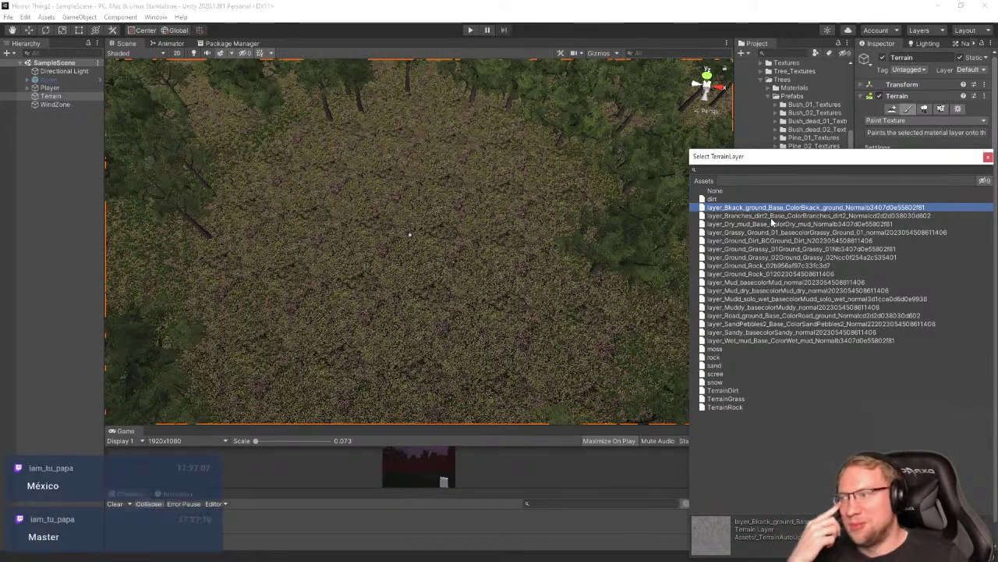
pyautogui.click(771, 216)
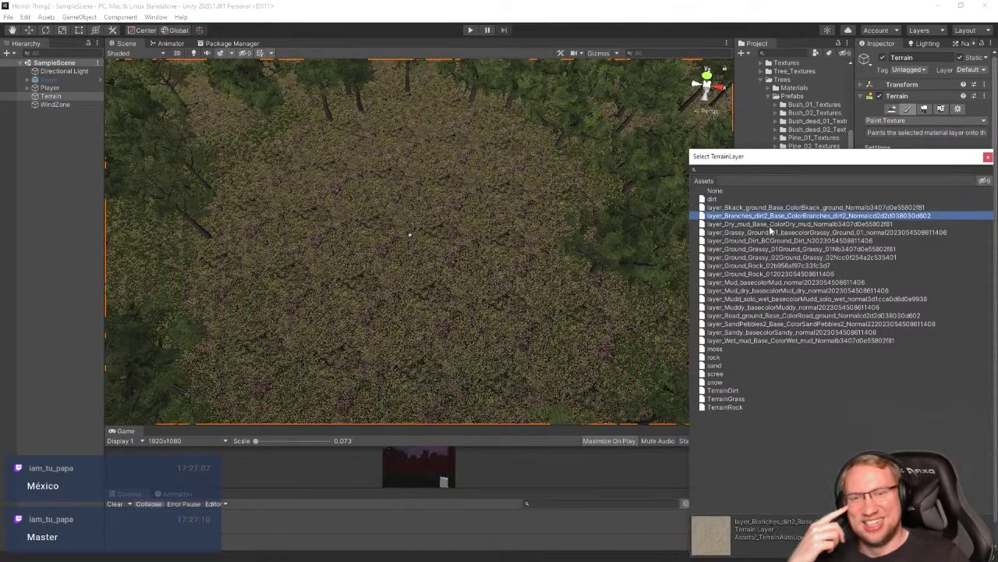
pyautogui.click(772, 225)
pyautogui.click(748, 340)
pyautogui.click(743, 357)
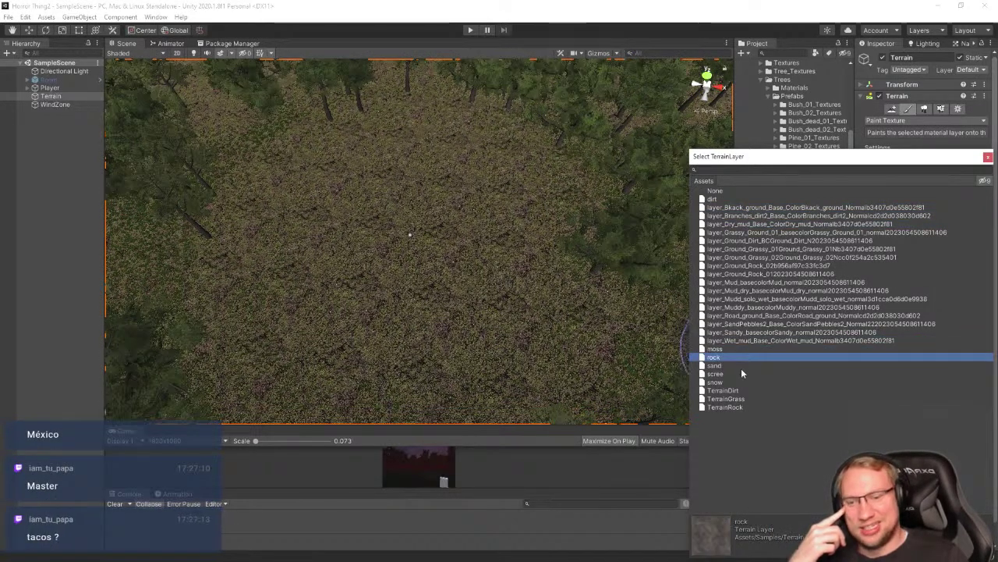
pyautogui.click(741, 365)
pyautogui.click(740, 381)
pyautogui.click(737, 358)
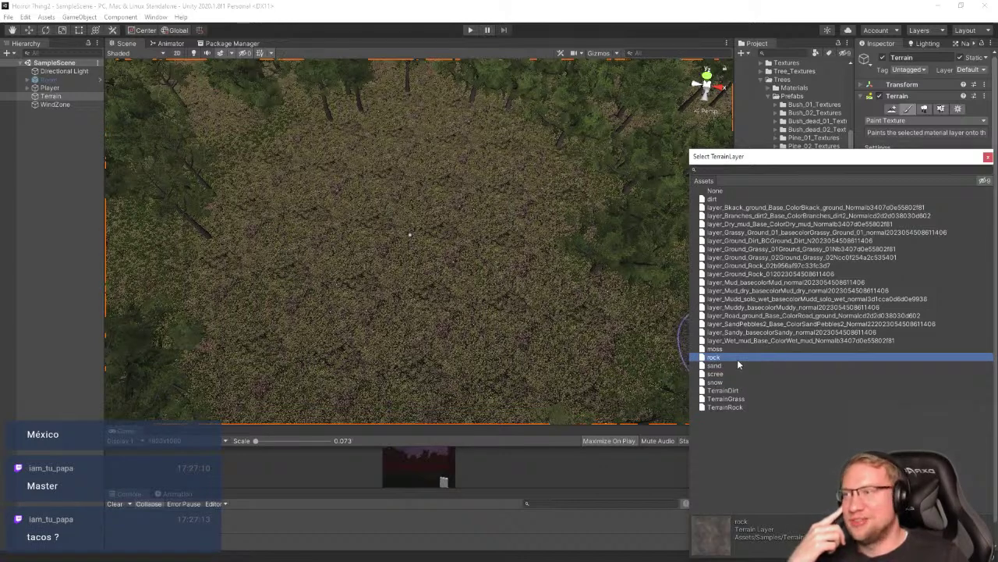
pyautogui.click(734, 382)
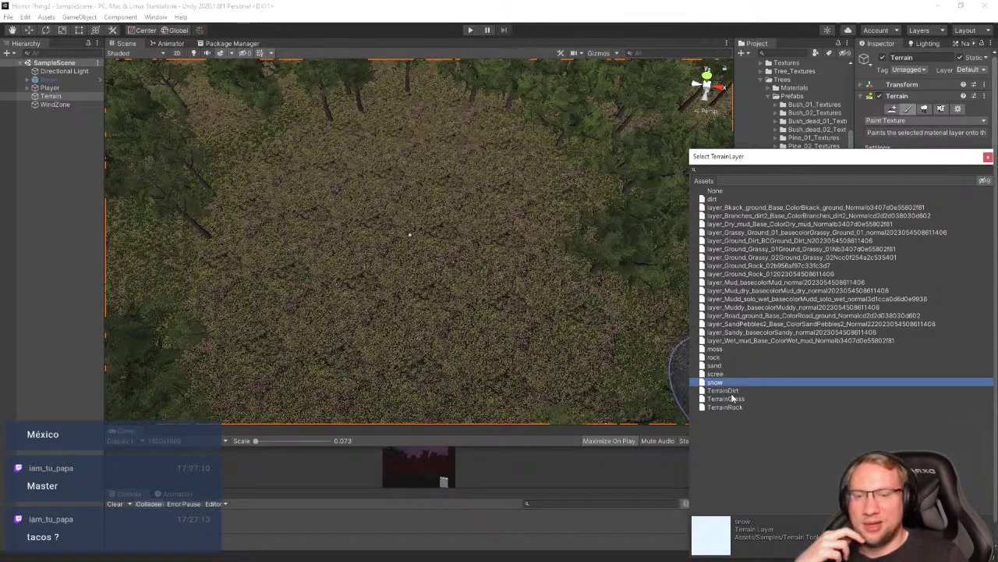
pyautogui.click(732, 390)
pyautogui.click(730, 398)
pyautogui.click(730, 406)
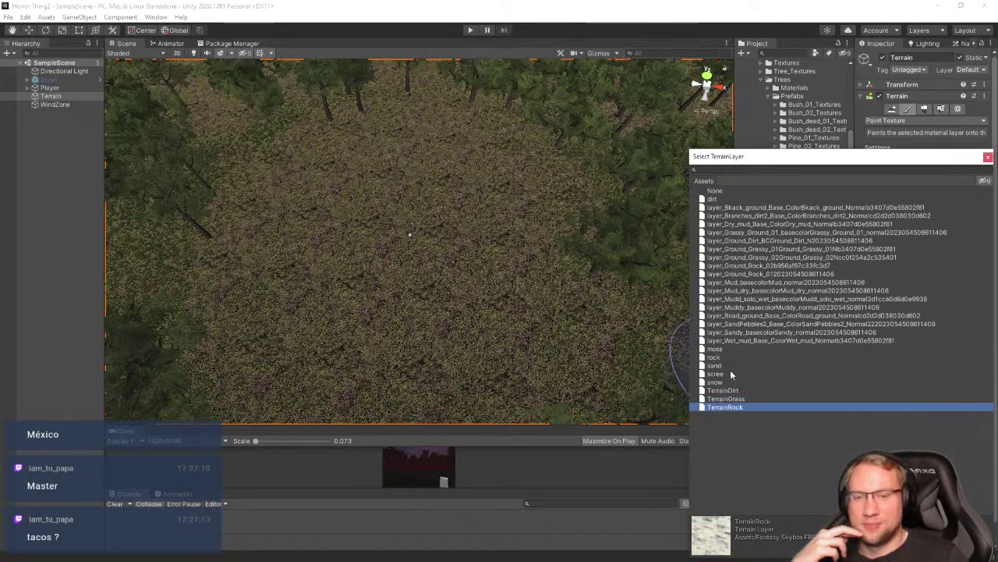
pyautogui.click(731, 372)
pyautogui.click(733, 348)
pyautogui.click(733, 340)
pyautogui.press('Up')
pyautogui.press('Up')
pyautogui.press('Up')
pyautogui.press('Up')
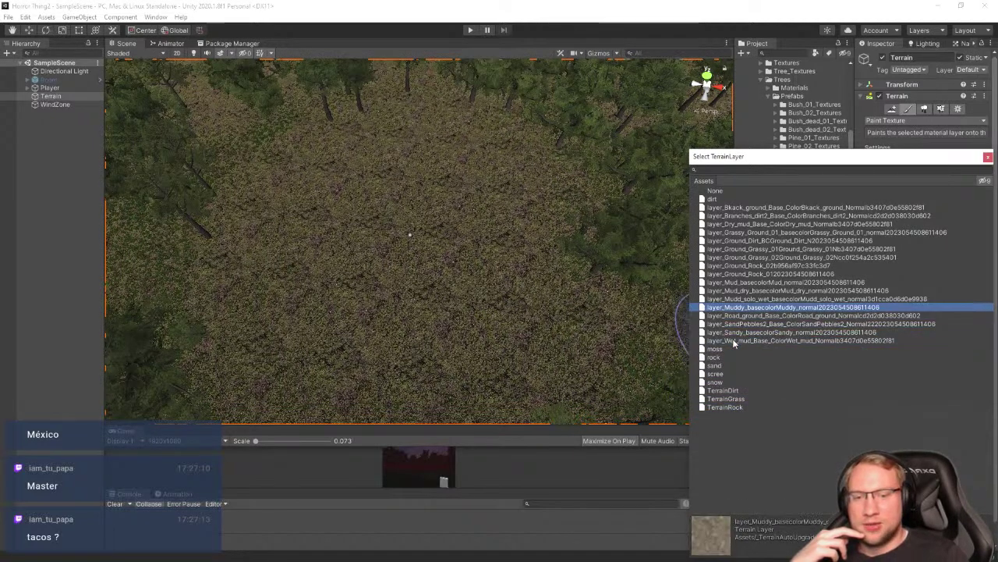
pyautogui.press('Up')
pyautogui.press('Up')
pyautogui.press('Up')
pyautogui.press('Up')
pyautogui.press('Up')
pyautogui.press('Up')
pyautogui.press('Up')
pyautogui.press('Up')
pyautogui.press('Up')
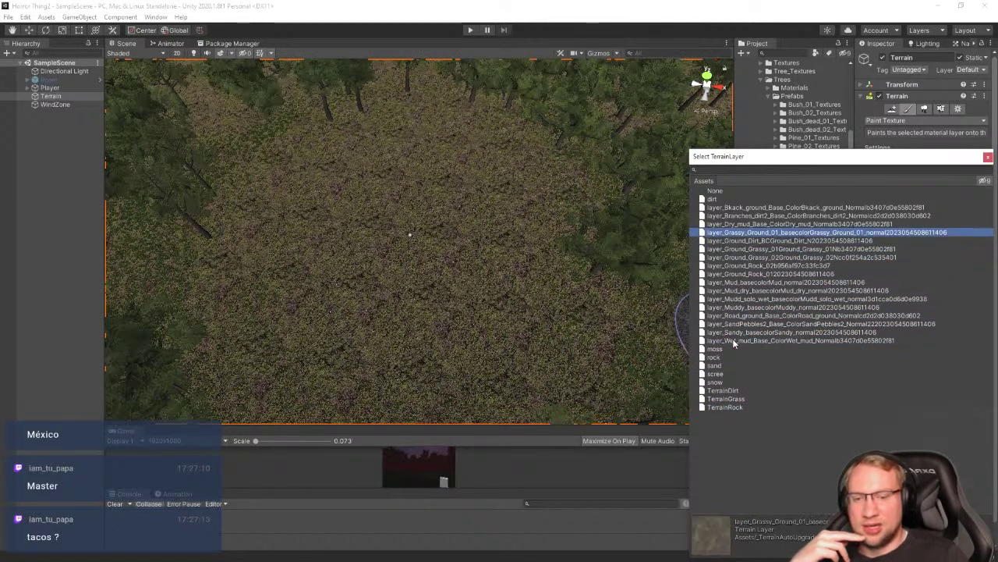
pyautogui.press('Down')
pyautogui.press('Down')
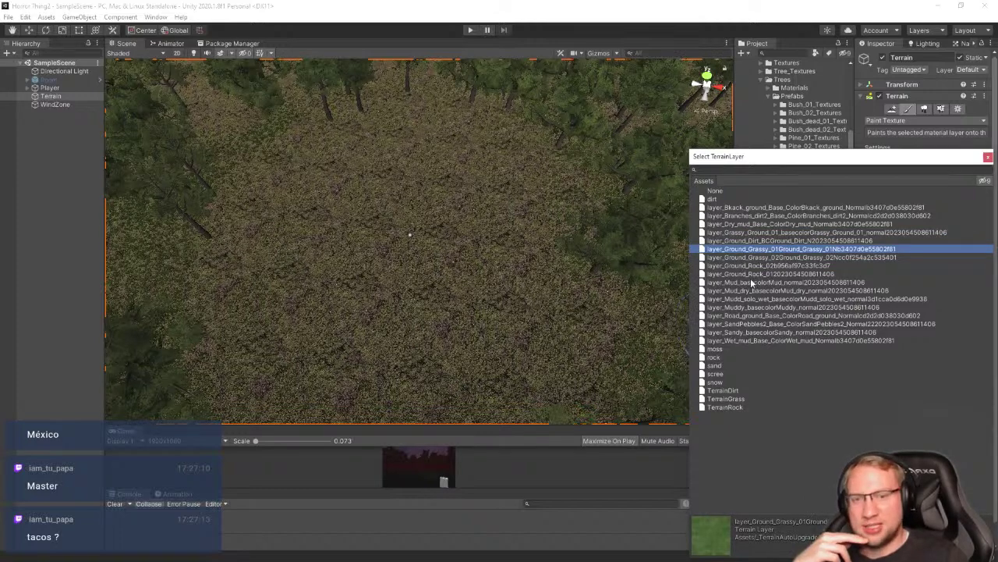
# Add layer_Ground_Grassy_01Ground_Grassy_01Nb3407d0e55802f81 as a terrain layer and make it the active paint texture
pyautogui.click(771, 240)
pyautogui.click(772, 233)
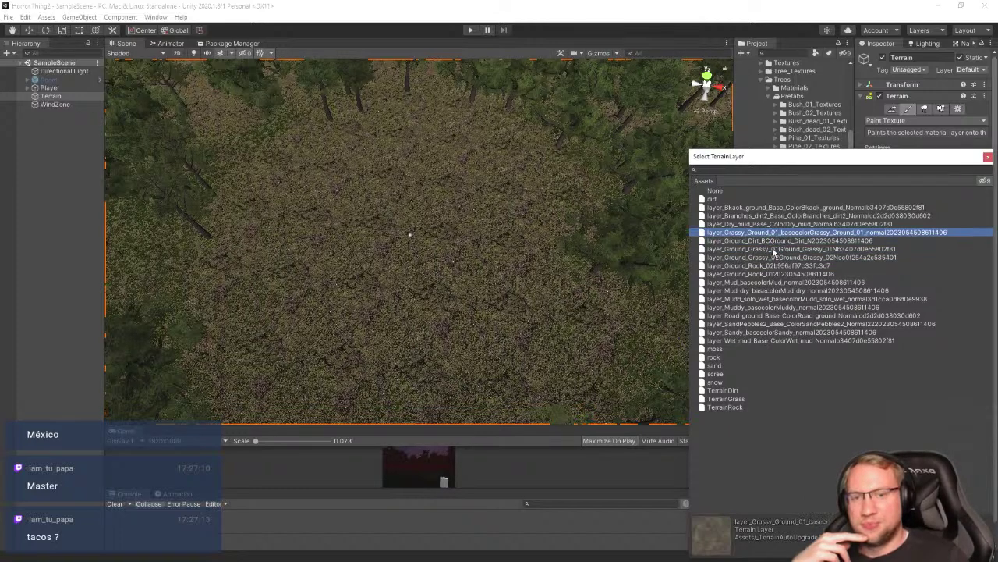
pyautogui.click(773, 249)
pyautogui.doubleClick(773, 249)
pyautogui.click(953, 357)
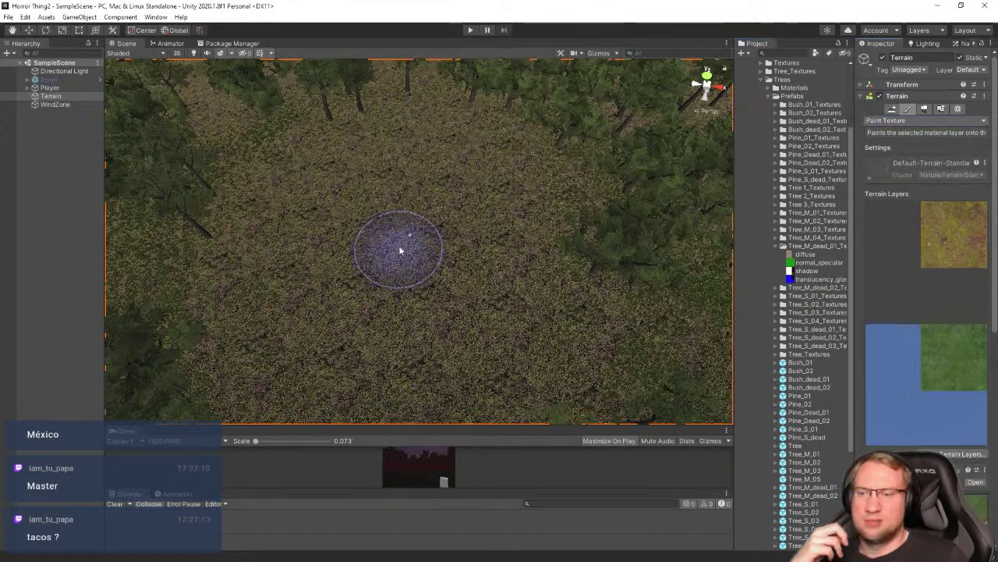
pyautogui.moveTo(396, 247); pyautogui.dragTo(370, 241)
pyautogui.moveTo(433, 299)
pyautogui.mouseDown()
pyautogui.moveTo(483, 301)
pyautogui.moveTo(419, 283)
pyautogui.moveTo(445, 229)
pyautogui.mouseUp()
pyautogui.hotkey('ctrl', 'z')
pyautogui.hotkey('ctrl', 'z')
pyautogui.hotkey('ctrl', 'z')
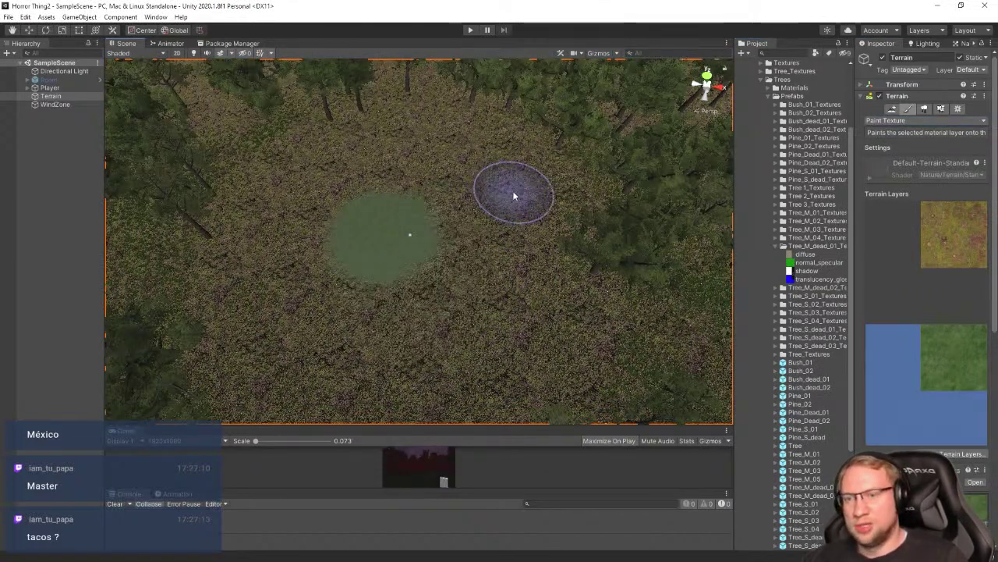
# Paint the green grassy ground layer over the clearing with the soft round brush at size 82 and opacity 2
pyautogui.scroll(-6, 918, 431)
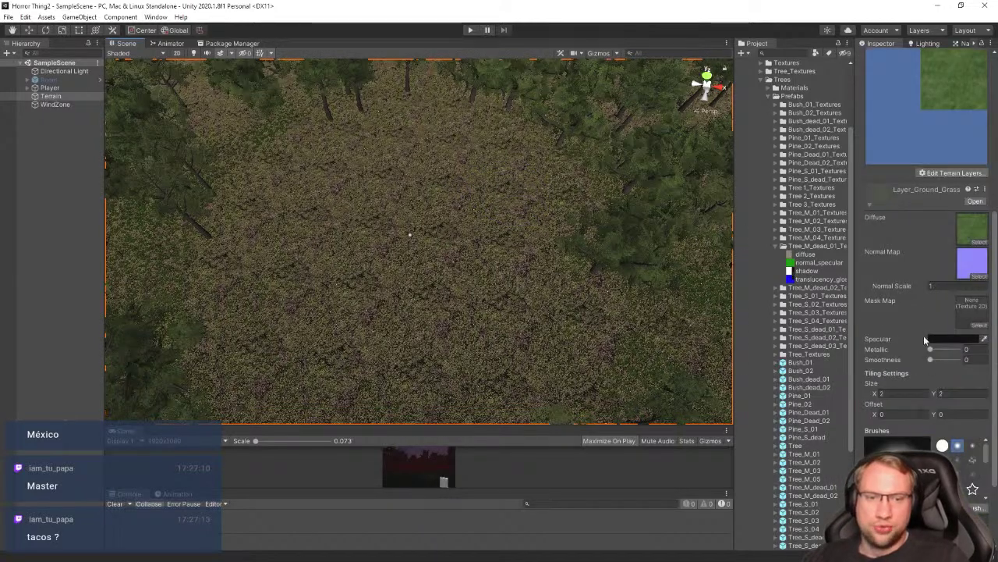
pyautogui.scroll(-3, 901, 331)
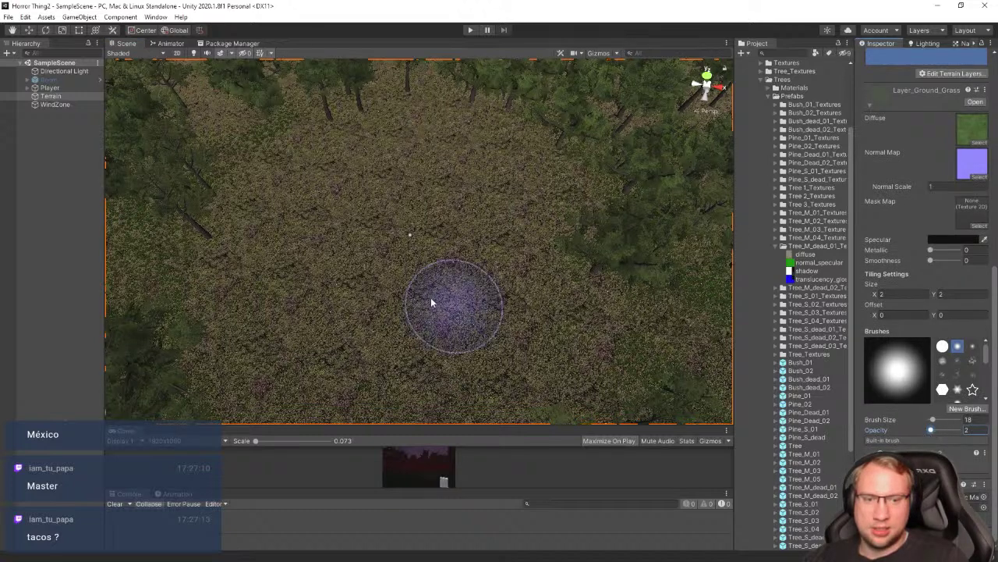
pyautogui.moveTo(937, 419); pyautogui.dragTo(935, 420)
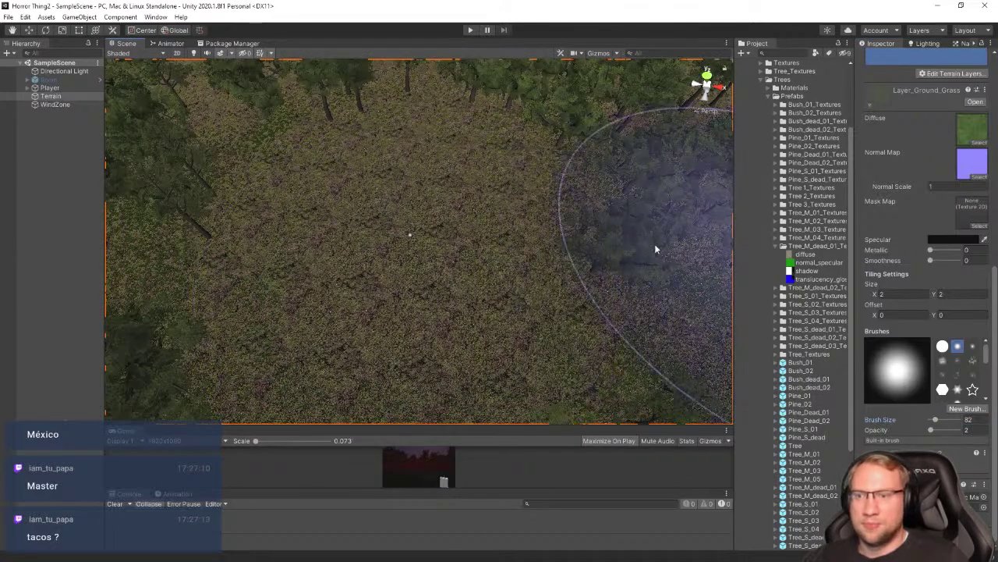
pyautogui.moveTo(434, 247); pyautogui.dragTo(406, 238)
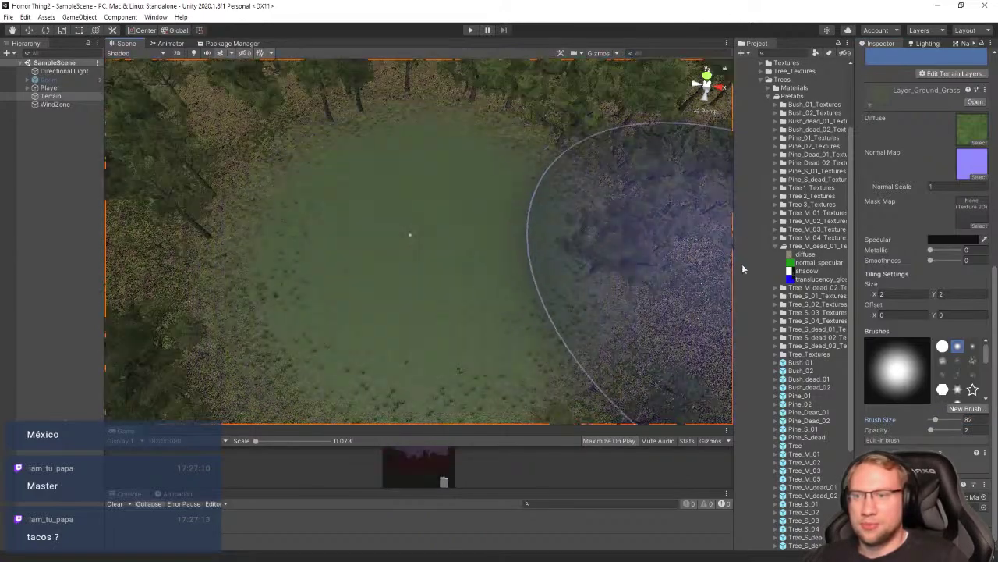
pyautogui.moveTo(644, 210)
pyautogui.mouseDown()
pyautogui.moveTo(416, 252)
pyautogui.moveTo(435, 210)
pyautogui.moveTo(394, 244)
pyautogui.mouseUp()
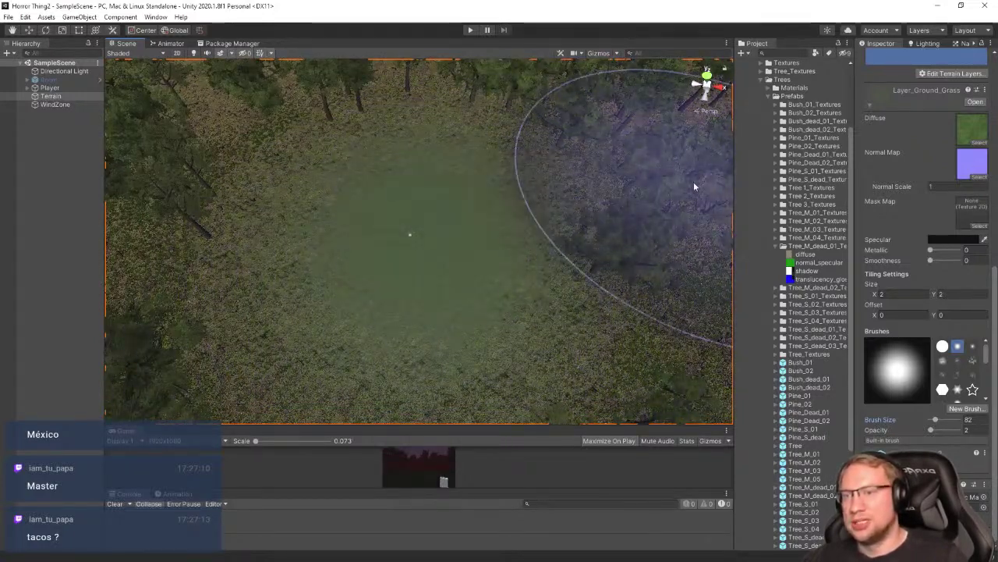
# Enlarge the Game view and play-test the scene to check the newly painted clearing, ending in edit mode
pyautogui.scroll(8, 598, 168)
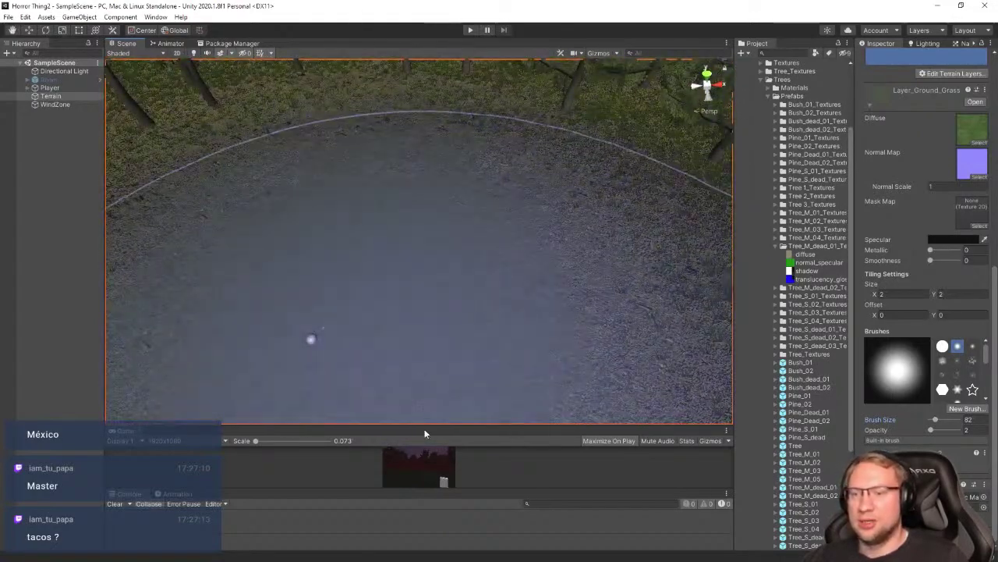
pyautogui.moveTo(424, 426); pyautogui.dragTo(446, 61)
pyautogui.click(470, 29)
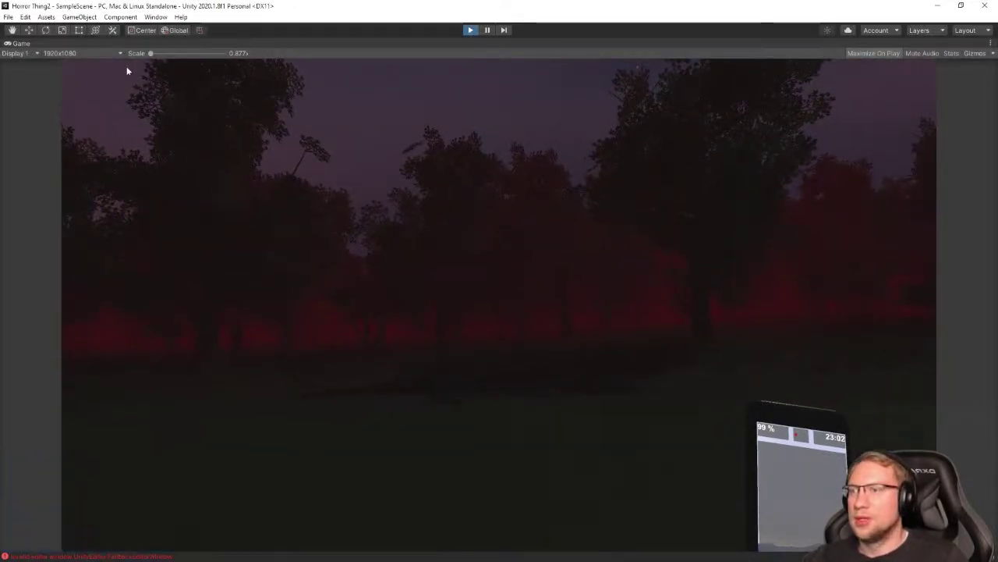
pyautogui.hotkey('ctrl', 'p')
pyautogui.click(7, 17)
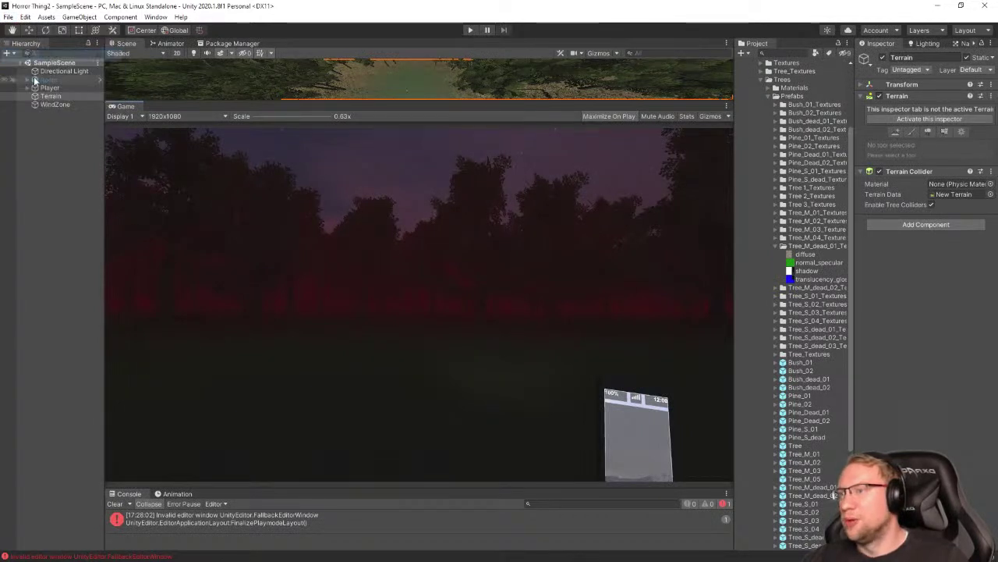
# Set the Directional Light's intensity to 1.1 and play-test the scene with the brighter lighting
pyautogui.click(64, 71)
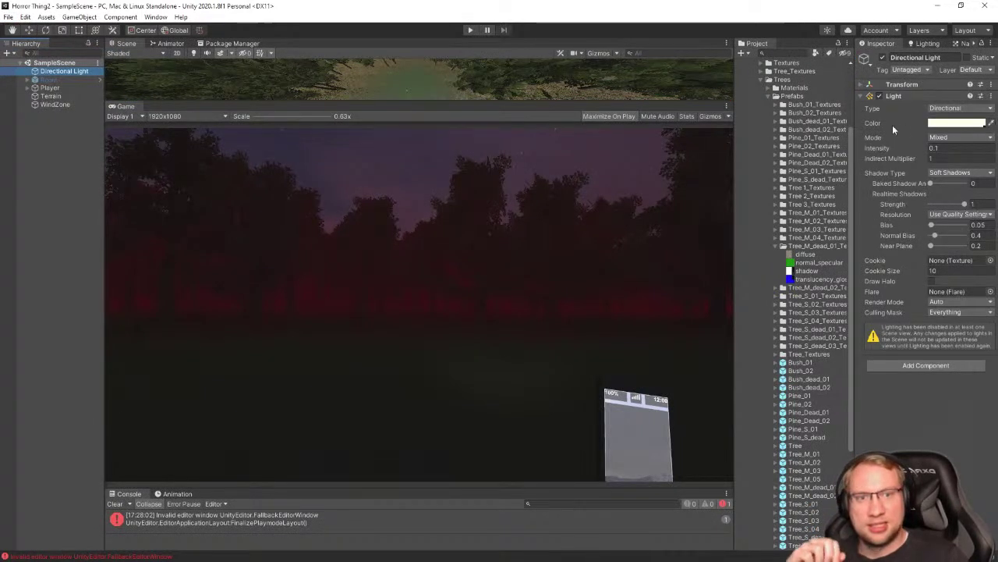
pyautogui.moveTo(880, 149); pyautogui.dragTo(896, 148)
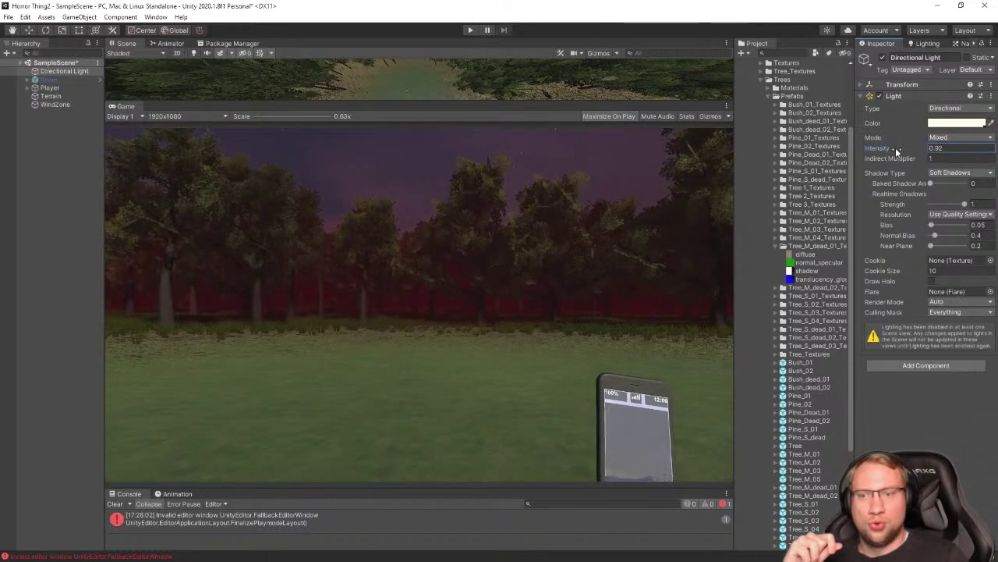
pyautogui.click(470, 30)
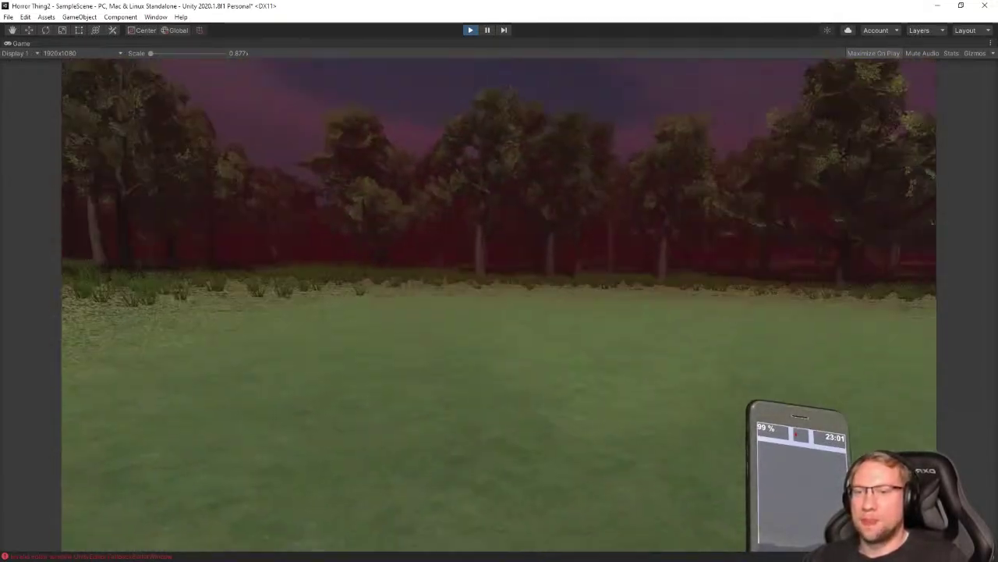
pyautogui.hotkey('alt', 'Tab')
pyautogui.click(470, 30)
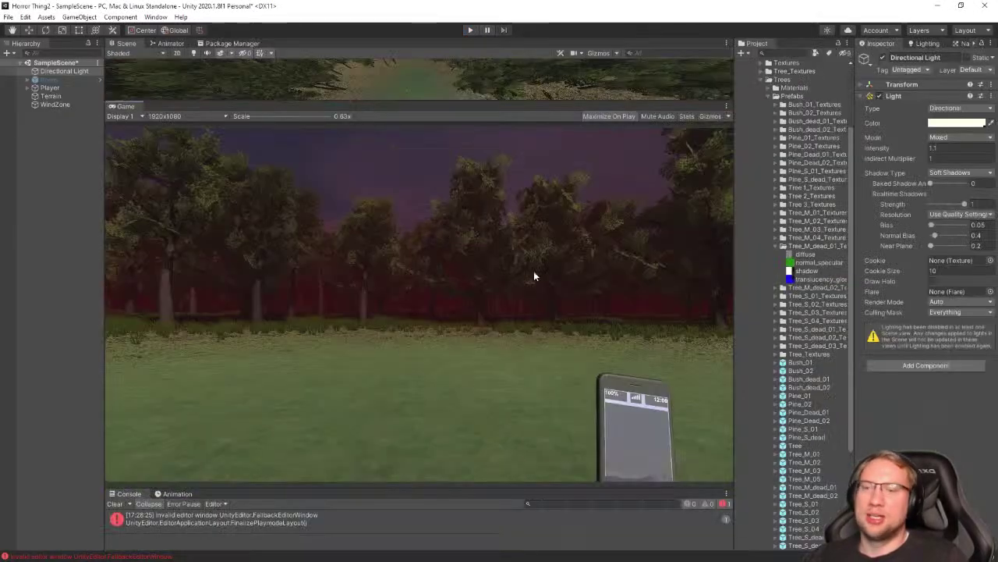
# Clear the console and enlarge the Scene view to inspect the clearing around the player
pyautogui.click(114, 504)
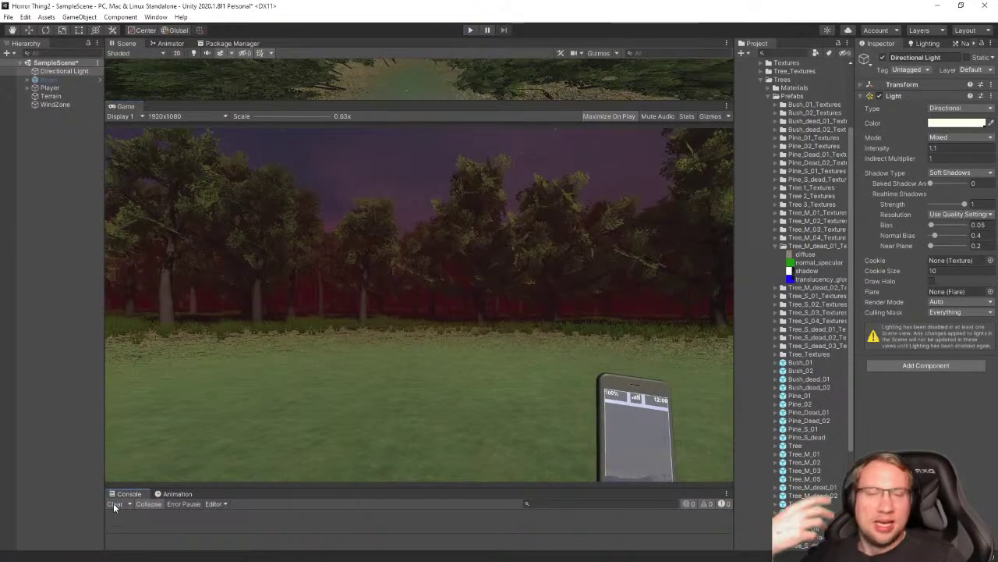
pyautogui.moveTo(411, 102); pyautogui.dragTo(415, 379)
pyautogui.moveTo(528, 246); pyautogui.dragTo(483, 213, button='right')
pyautogui.press('w')
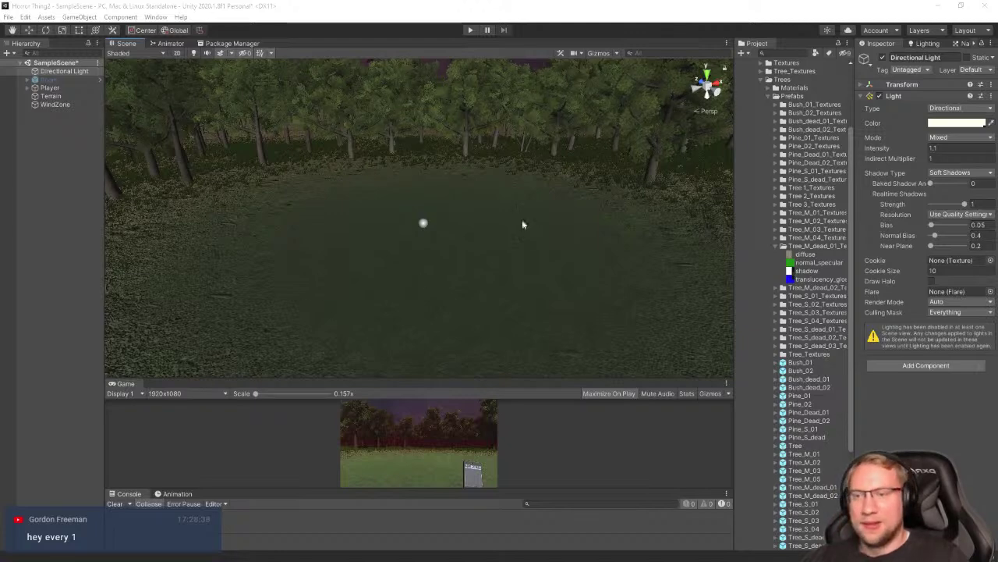
pyautogui.moveTo(523, 223); pyautogui.dragTo(546, 242, button='right')
pyautogui.press('w')
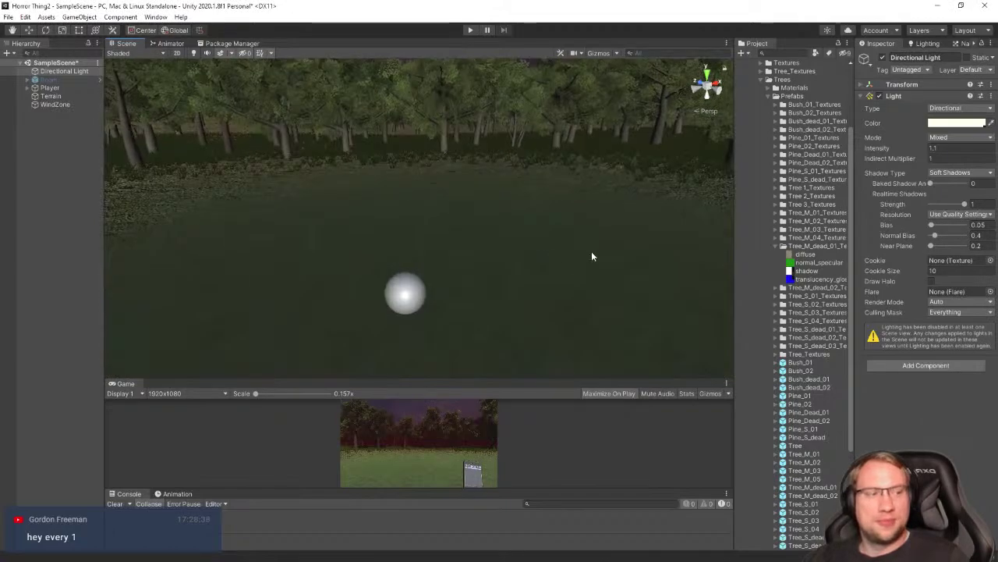
pyautogui.press('s')
pyautogui.moveTo(385, 186); pyautogui.dragTo(437, 232, button='right')
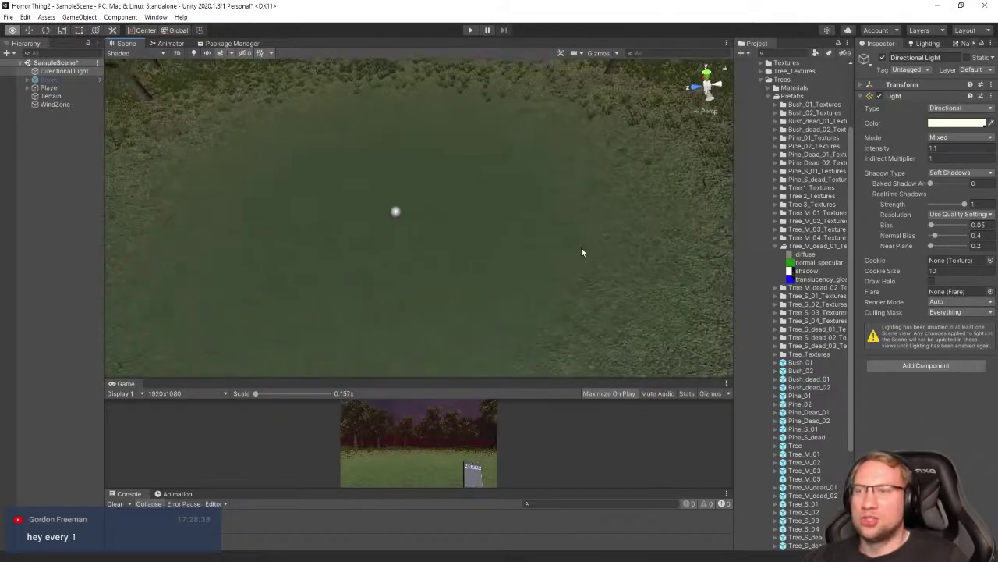
# Turn on scene lighting in the Scene view while examining the clearing
pyautogui.click(193, 53)
pyautogui.moveTo(405, 199); pyautogui.dragTo(500, 188, button='right')
pyautogui.press('a')
pyautogui.click(194, 52)
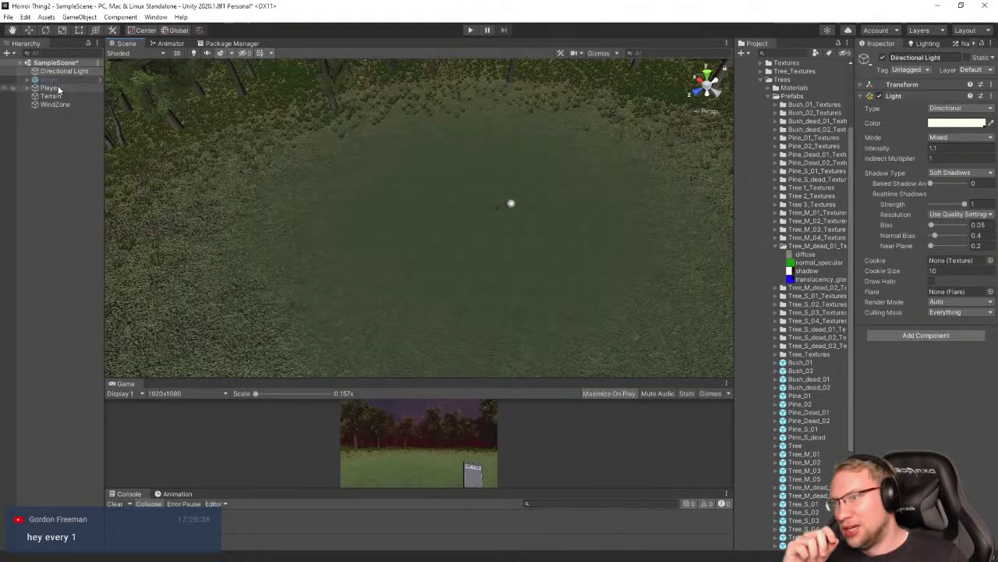
# Expand the Player hierarchy through Head and Camera to the Phone's children, and inspect the Phone's components and mesh
pyautogui.click(28, 88)
pyautogui.click(47, 88)
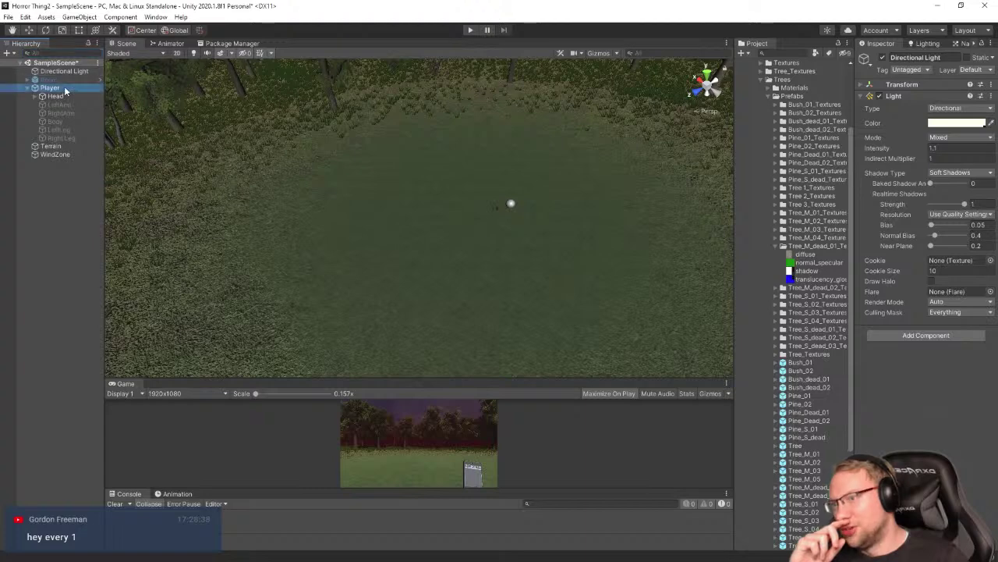
pyautogui.click(35, 96)
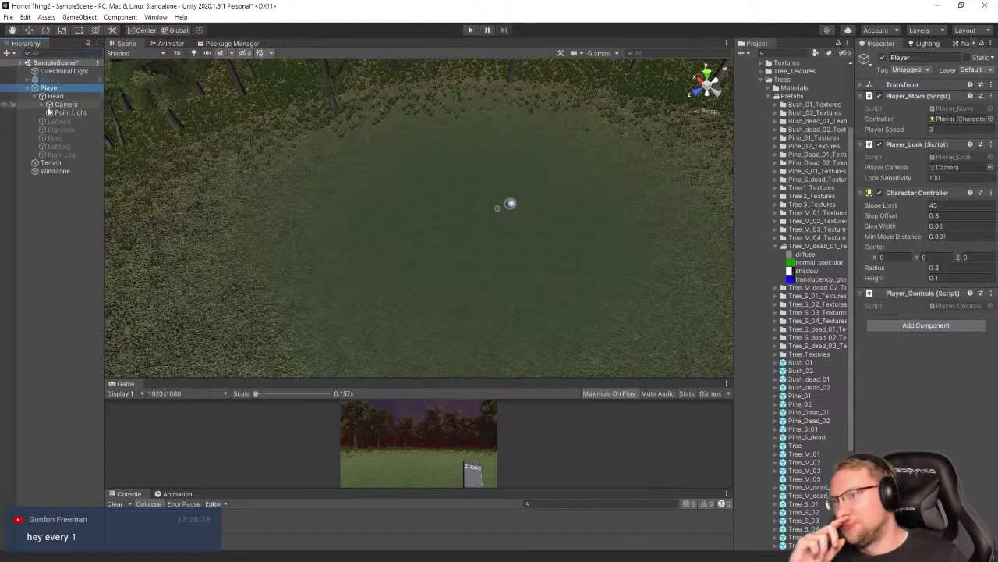
pyautogui.click(63, 114)
pyautogui.click(42, 104)
pyautogui.click(64, 113)
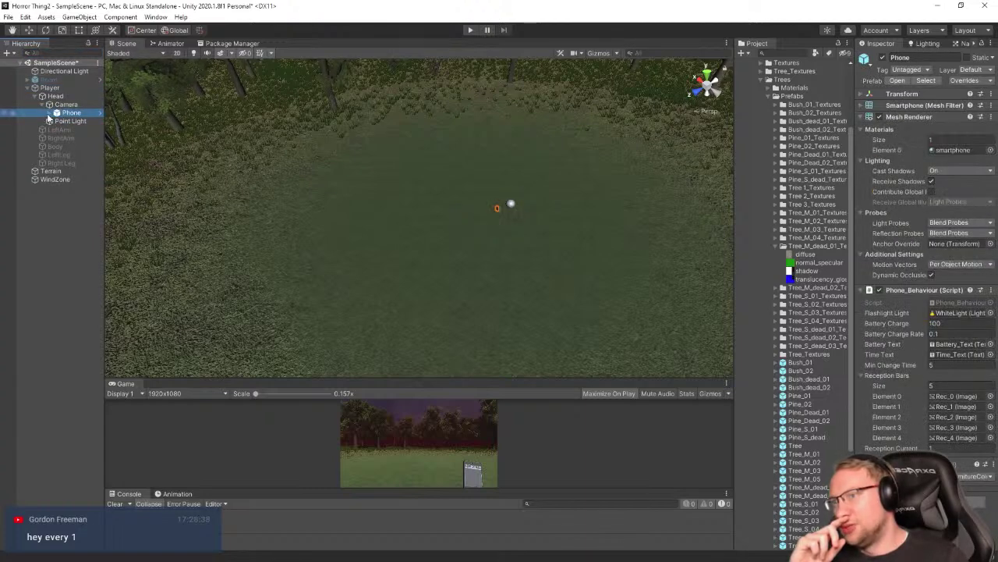
pyautogui.click(47, 113)
pyautogui.rightClick(68, 113)
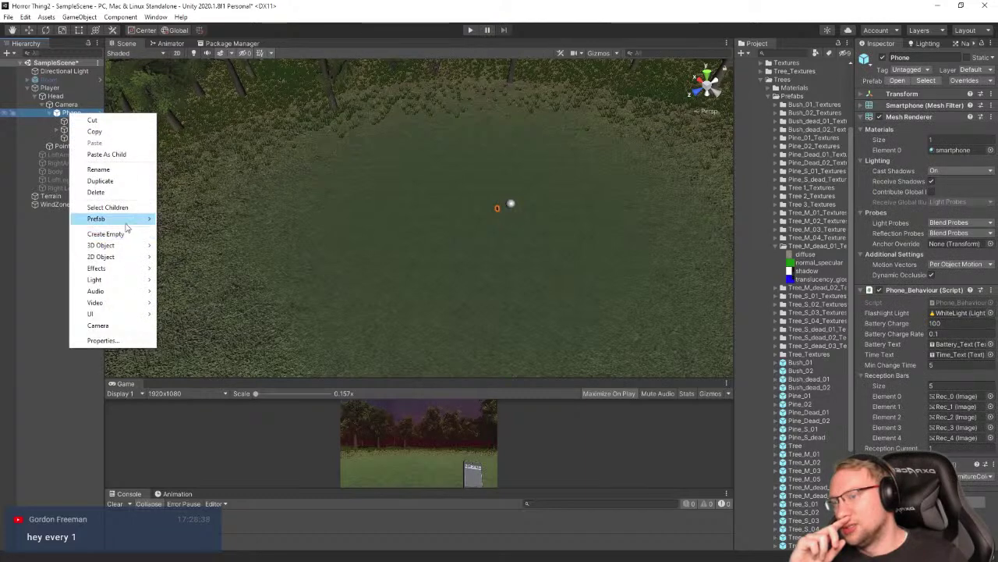
pyautogui.click(40, 425)
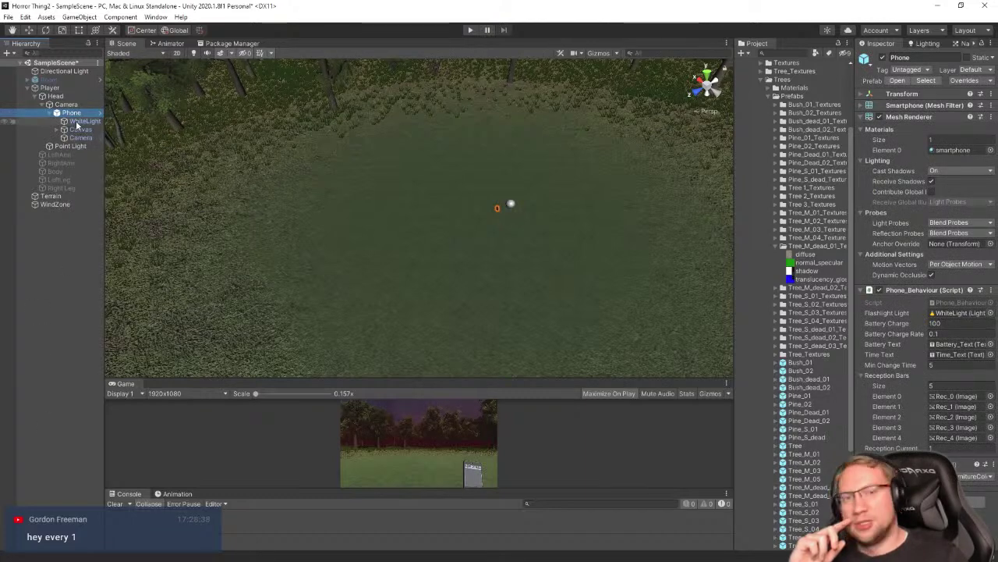
pyautogui.click(862, 106)
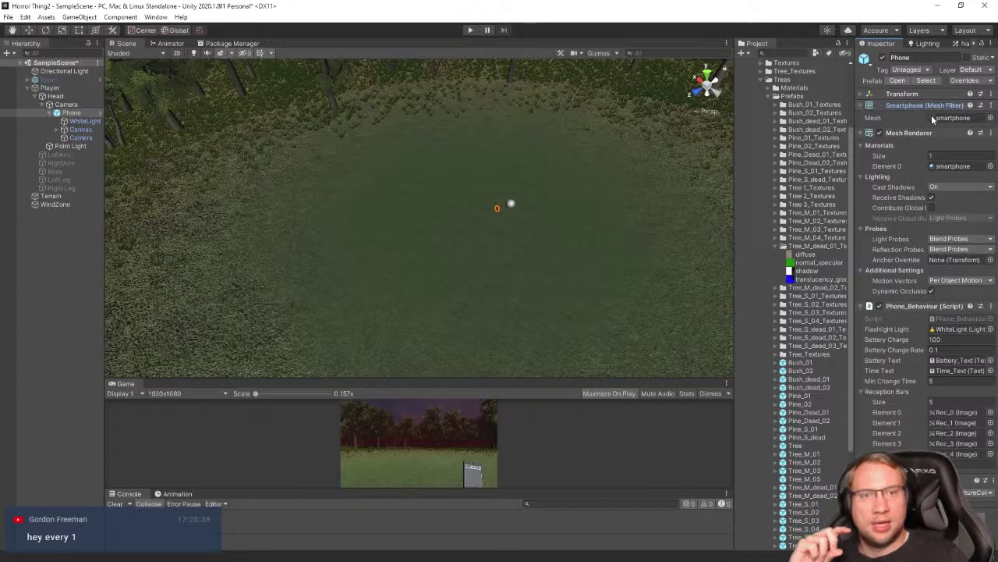
# Turn off Cast Shadows on the Phone's Mesh Renderer and collapse the Player hierarchy
pyautogui.click(937, 188)
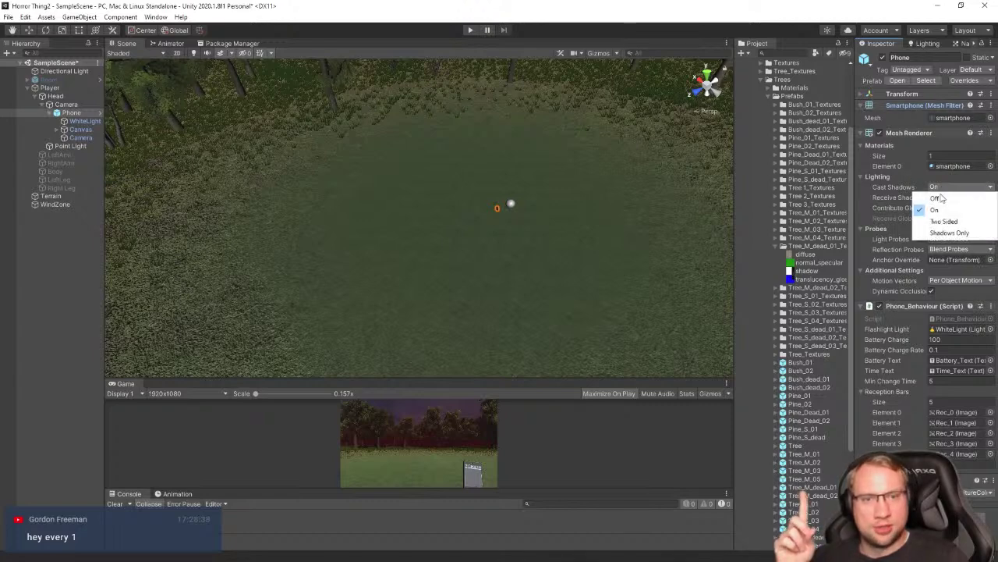
pyautogui.click(942, 196)
pyautogui.moveTo(478, 213); pyautogui.dragTo(441, 242, button='right')
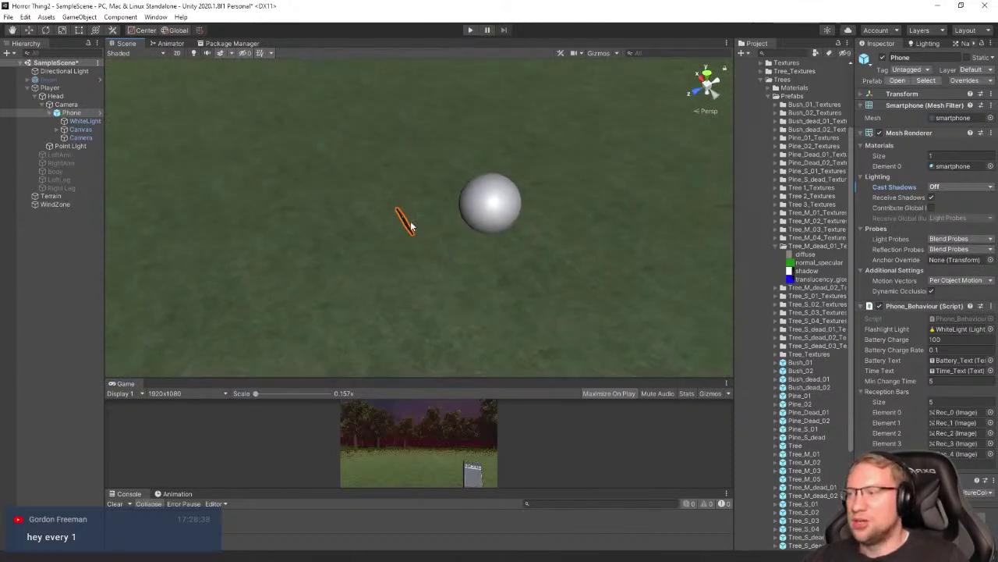
pyautogui.click(64, 250)
pyautogui.click(35, 96)
pyautogui.click(29, 89)
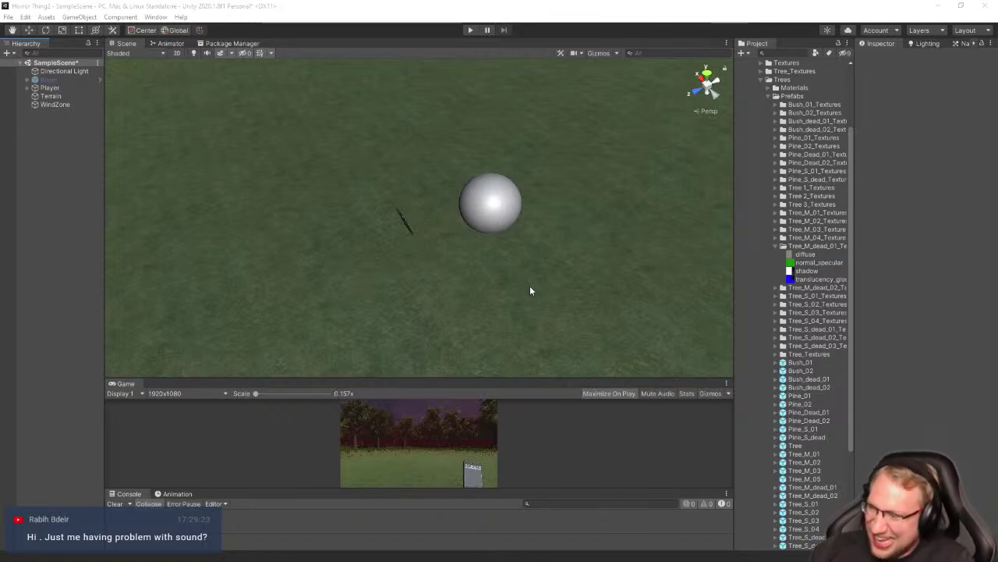
pyautogui.moveTo(336, 245); pyautogui.dragTo(591, 222, button='right')
pyautogui.moveTo(483, 281); pyautogui.dragTo(468, 256, button='right')
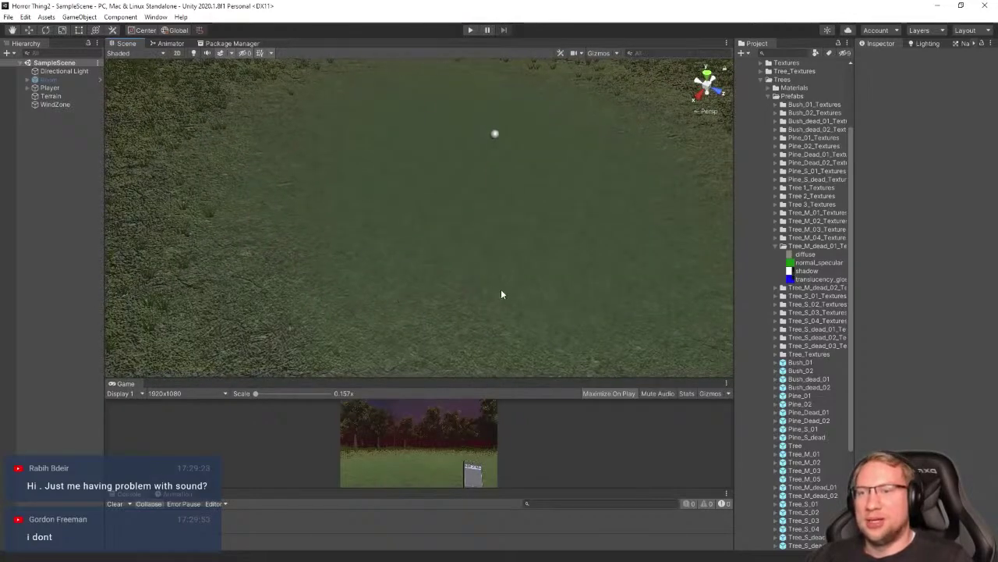
pyautogui.moveTo(501, 289); pyautogui.dragTo(491, 258, button='right')
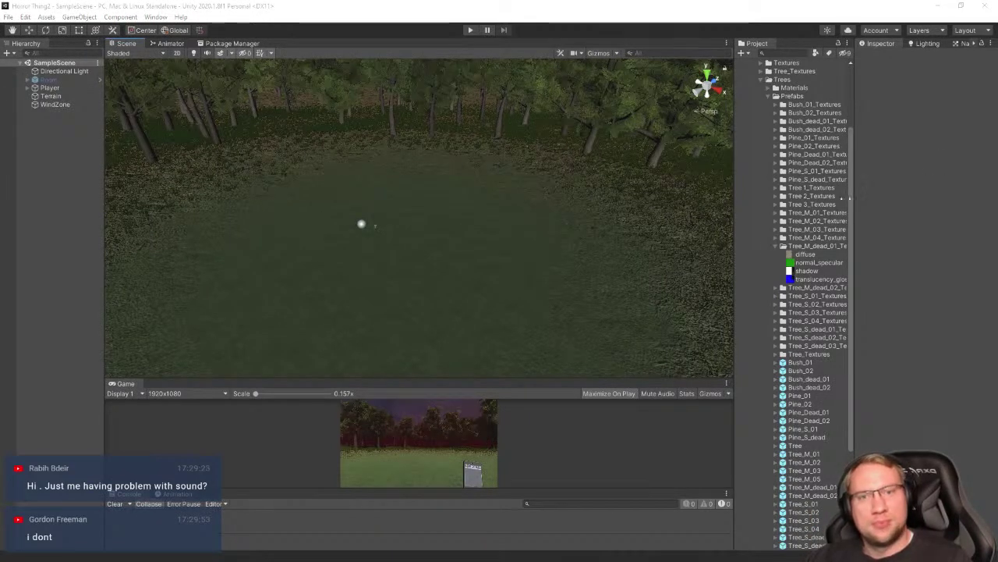
# Search the project assets for "camp" and clear the search
pyautogui.scroll(4, 803, 131)
pyautogui.click(783, 53)
pyautogui.write('canmi')
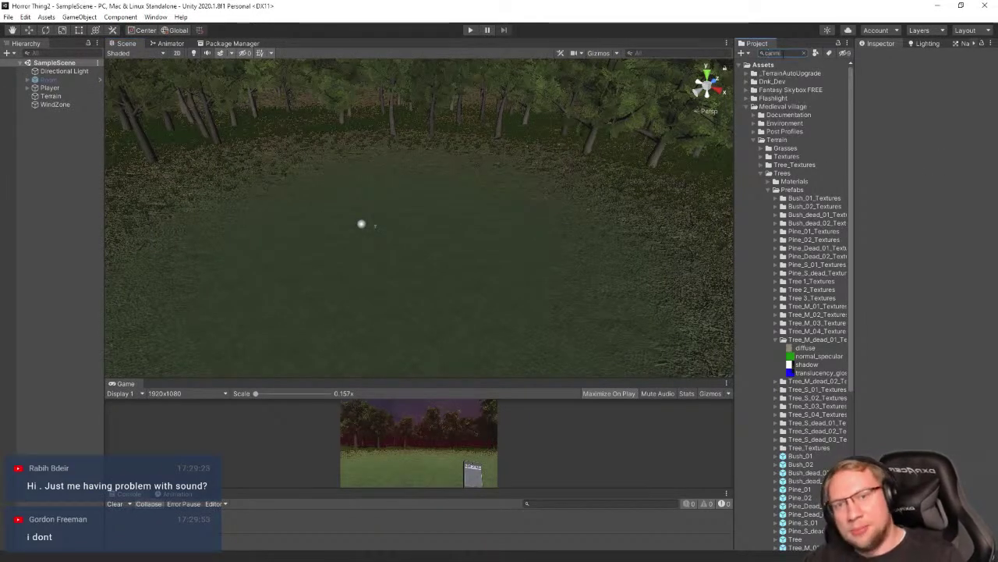
pyautogui.press('BackSpace')
pyautogui.press('BackSpace')
pyautogui.press('BackSpace')
pyautogui.press('BackSpace')
pyautogui.press('BackSpace')
pyautogui.write('c')
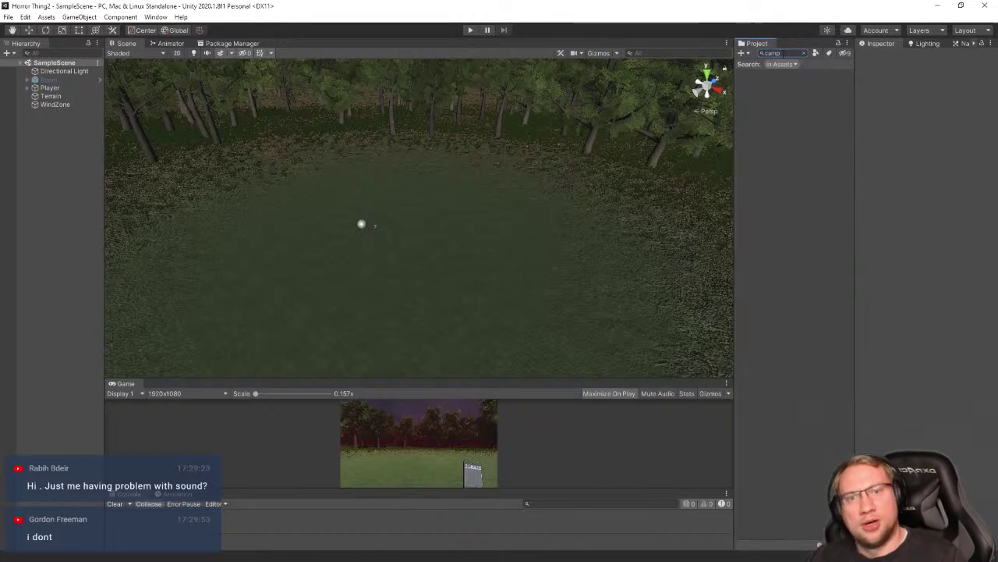
pyautogui.click(804, 53)
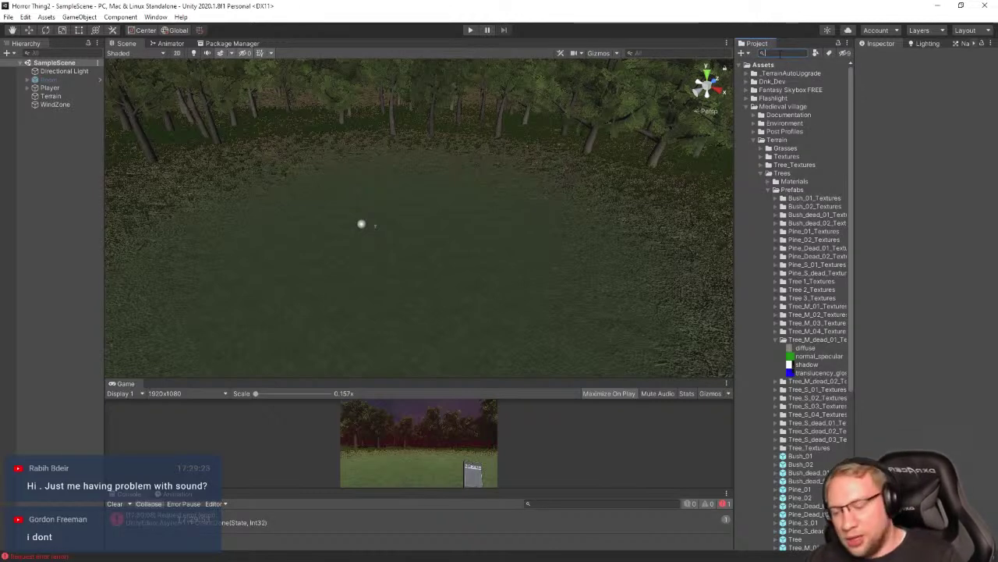
# Search the project assets for "fire", inspect the FireSheet assets and clear the search
pyautogui.click(768, 82)
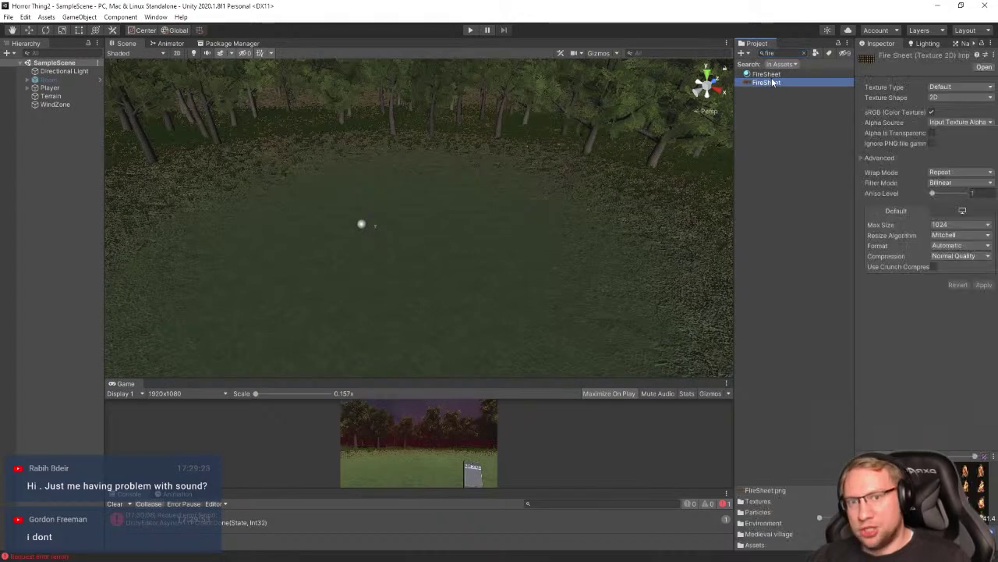
pyautogui.click(771, 77)
pyautogui.hotkey('ctrl', 'z')
pyautogui.hotkey('ctrl', 'z')
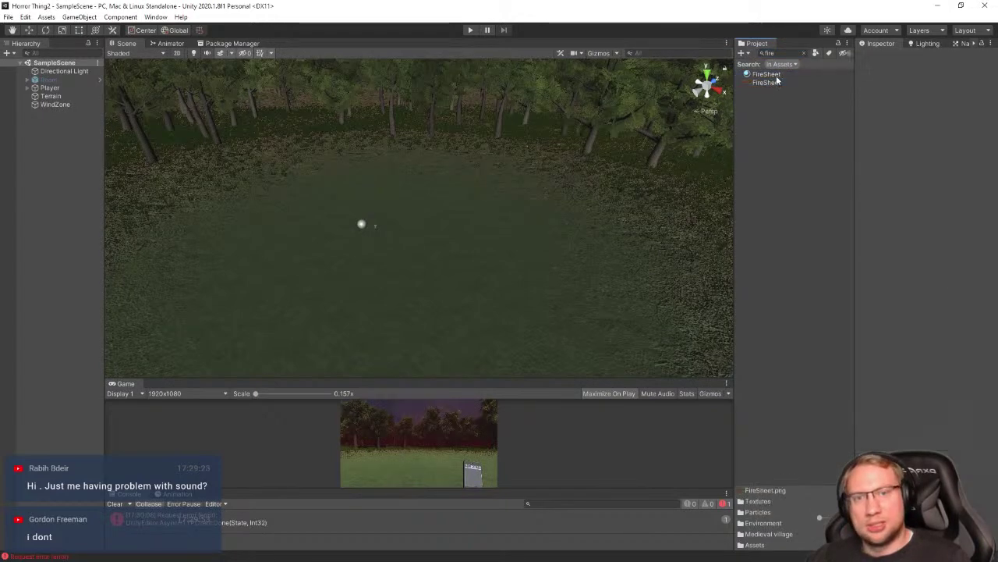
pyautogui.click(808, 53)
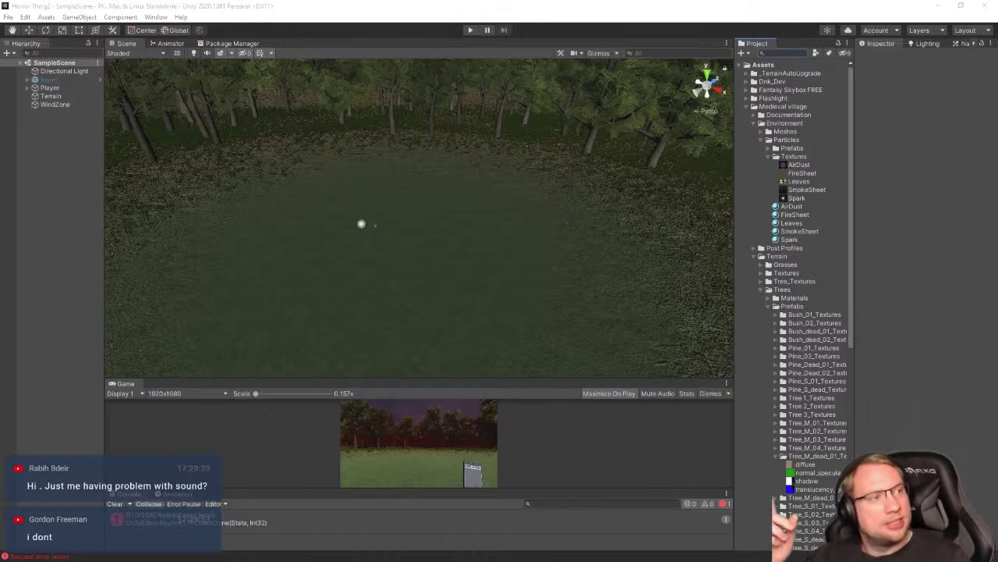
# Switch to the Unity Asset Store in the browser and search for "campfire"
pyautogui.moveTo(997, 257); pyautogui.dragTo(463, 0)
pyautogui.click(614, 98)
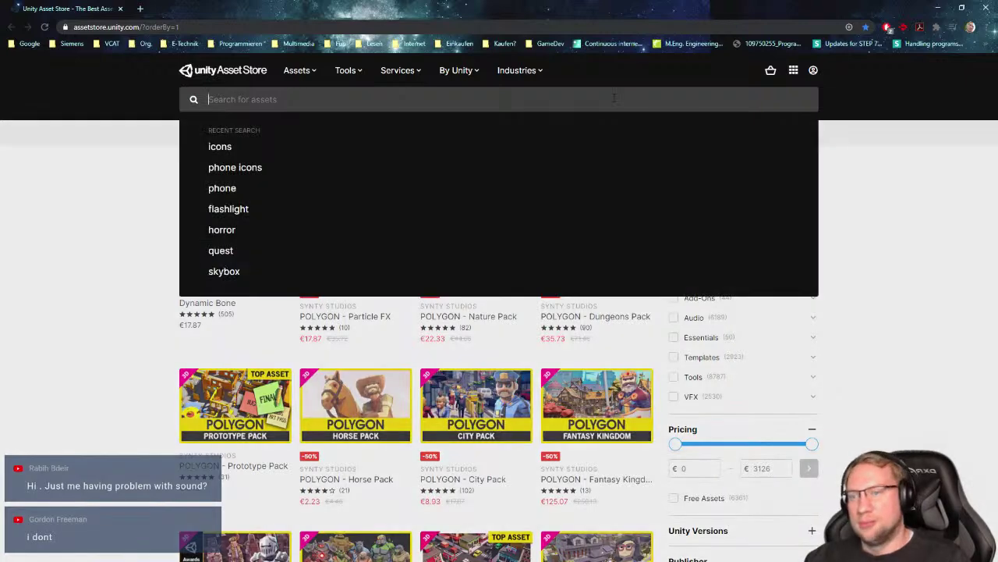
pyautogui.write('ca')
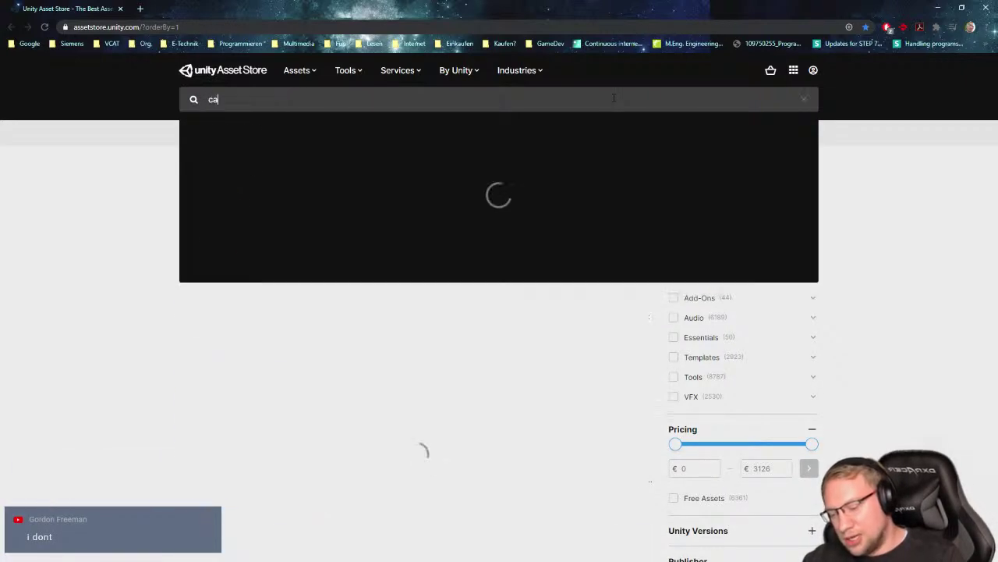
pyautogui.write('mpfire')
pyautogui.press('Return')
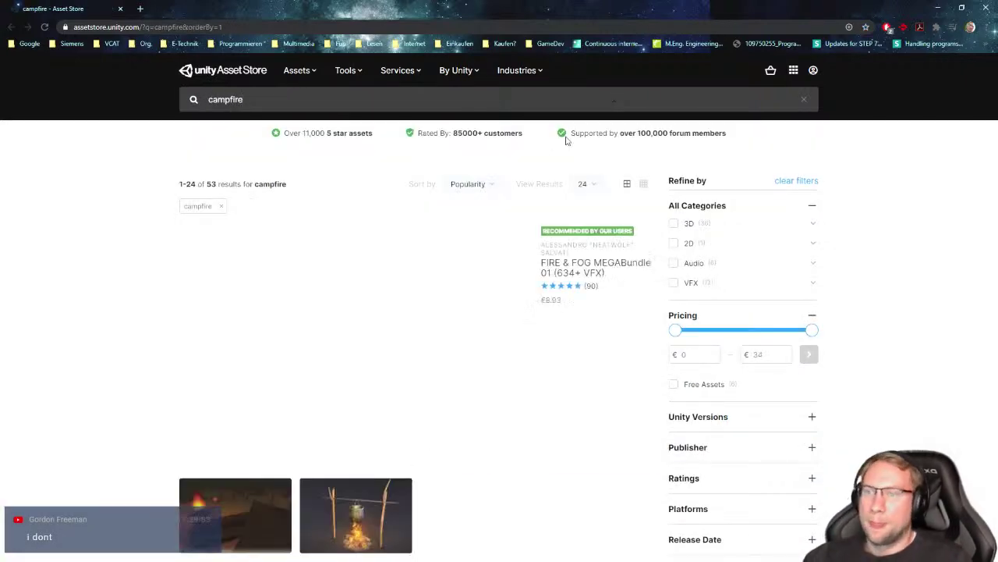
# Limit the campfire results to Free Assets and open the Campfire Pack page
pyautogui.scroll(-2, 500, 299)
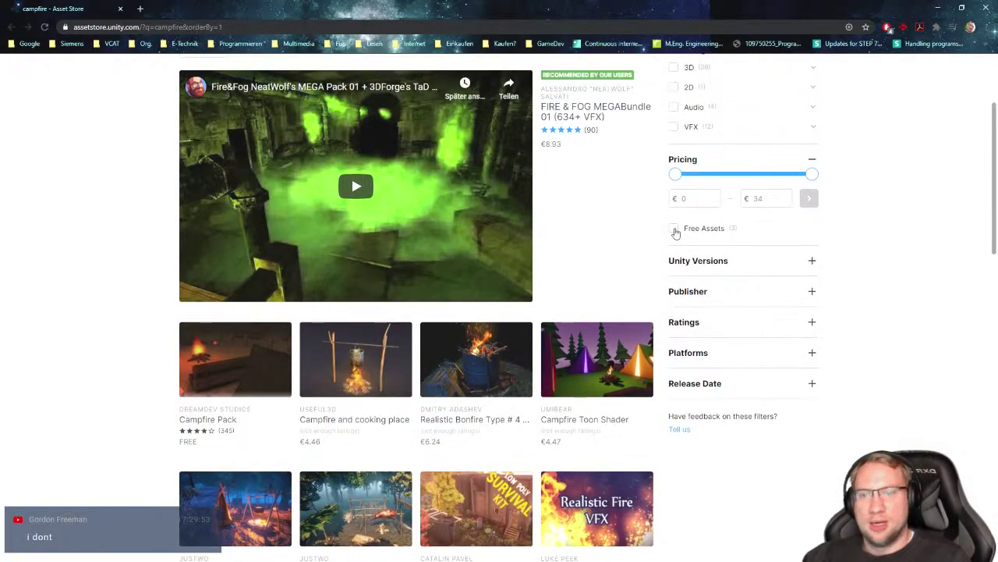
pyautogui.click(674, 230)
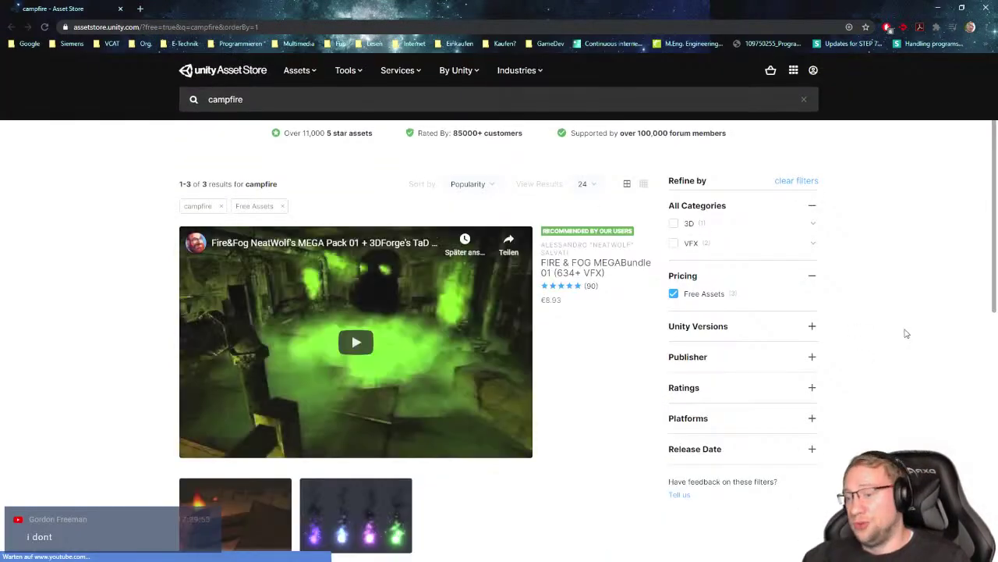
pyautogui.scroll(-2, 905, 334)
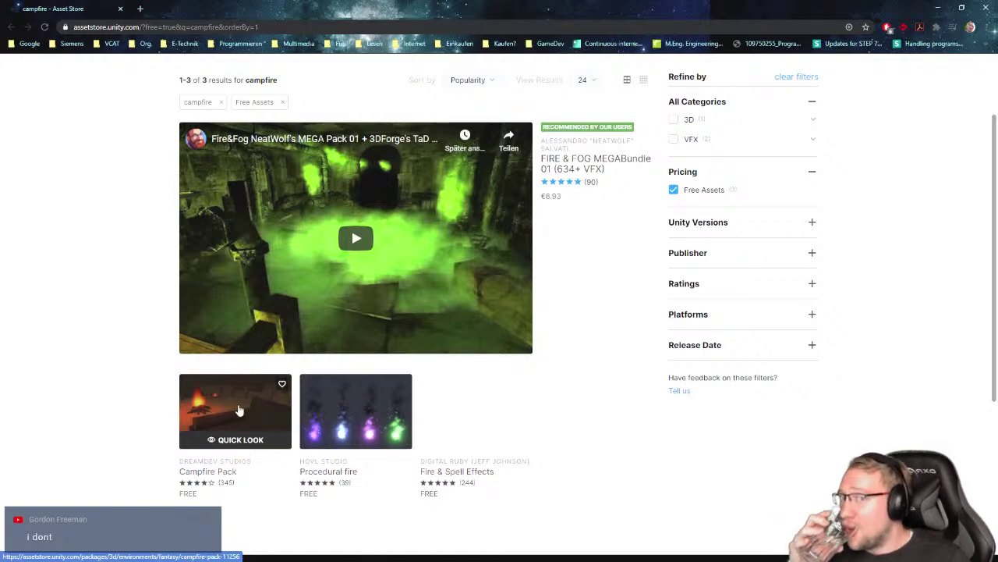
pyautogui.scroll(2, 624, 304)
pyautogui.scroll(-2, 285, 474)
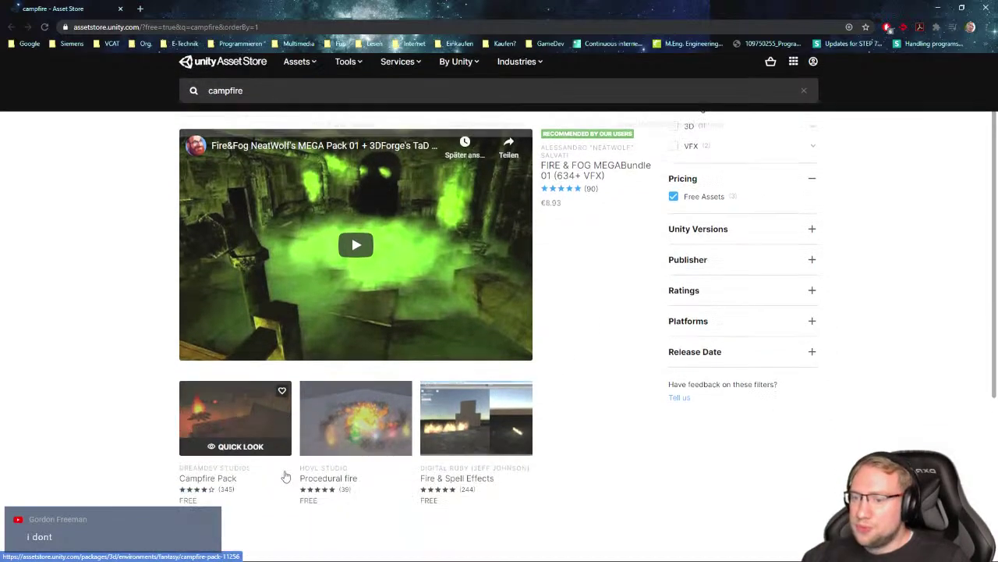
pyautogui.click(286, 476)
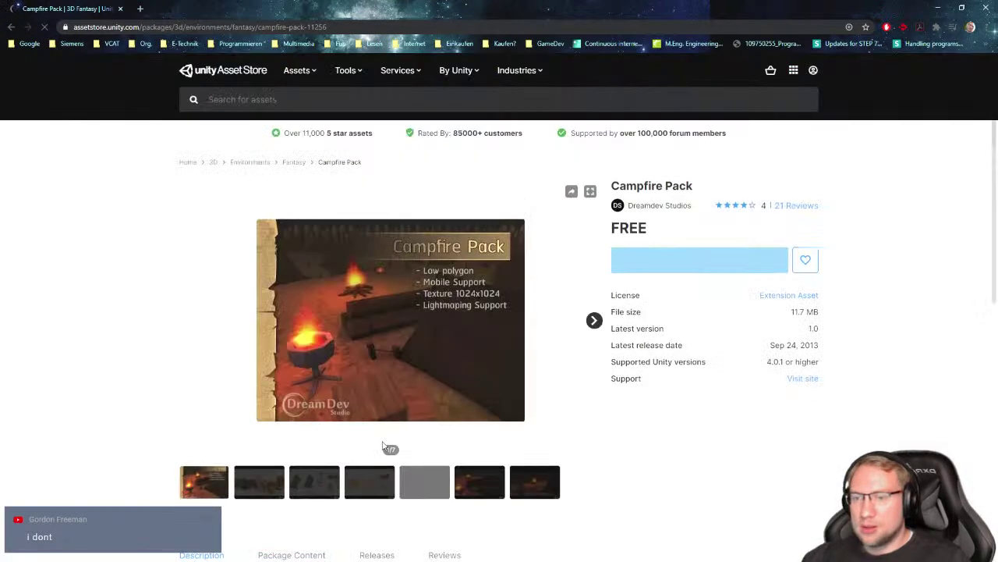
# Look through the Campfire Pack's preview images to examine its models and campfire scenes
pyautogui.click(270, 484)
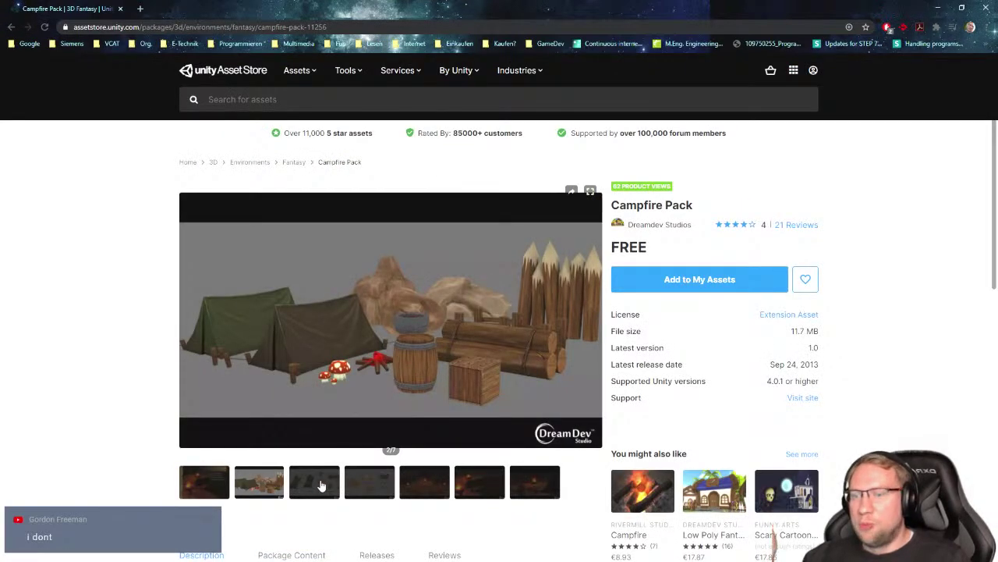
pyautogui.click(320, 485)
pyautogui.click(366, 490)
pyautogui.click(312, 493)
pyautogui.click(372, 492)
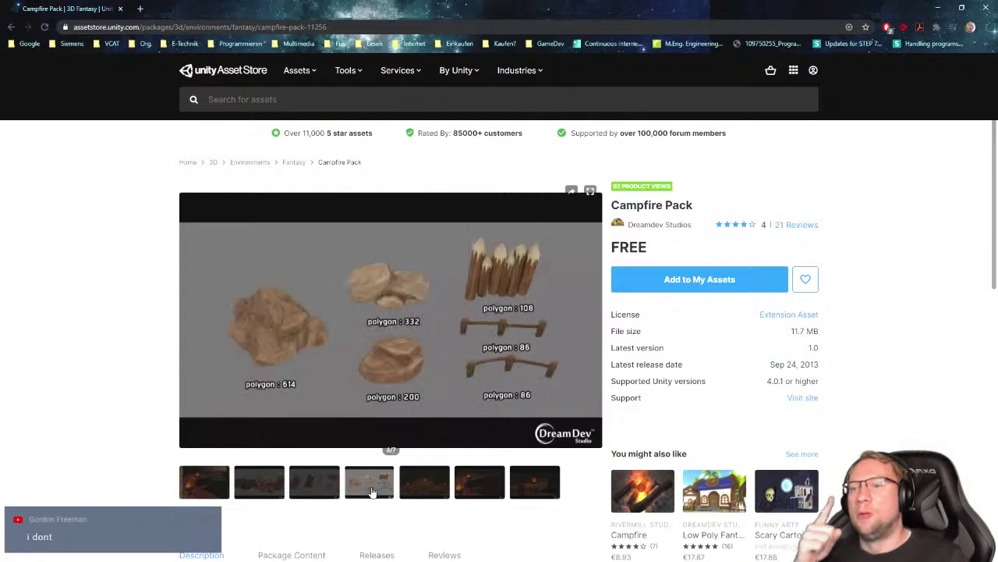
pyautogui.click(425, 487)
pyautogui.click(487, 491)
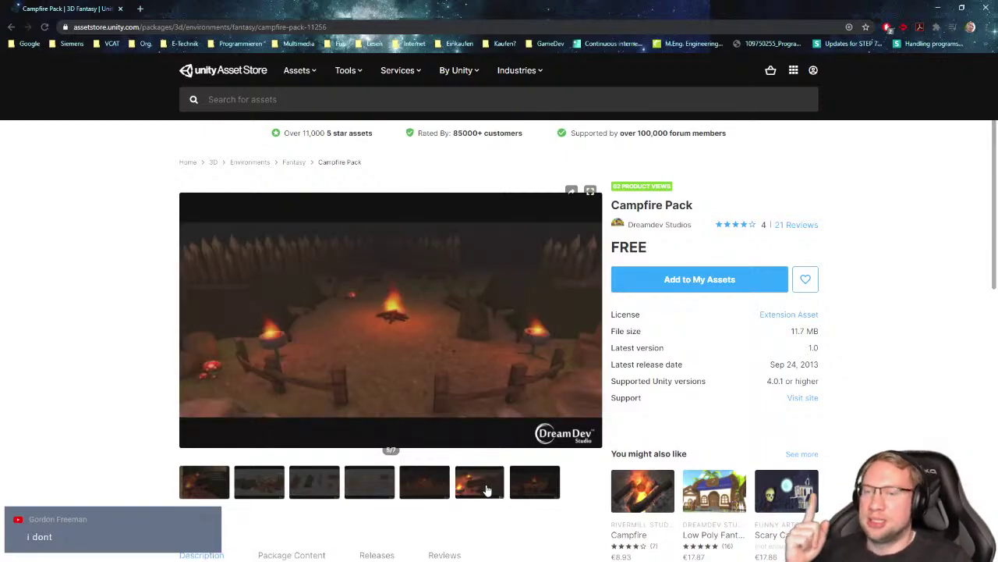
pyautogui.click(530, 497)
pyautogui.click(392, 499)
pyautogui.click(429, 498)
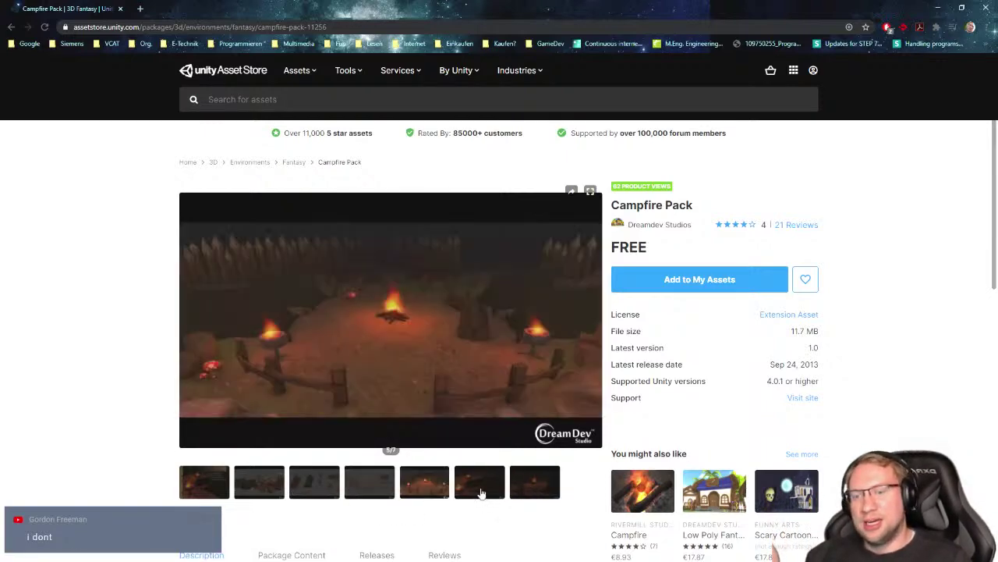
pyautogui.click(481, 495)
pyautogui.click(477, 496)
pyautogui.click(366, 492)
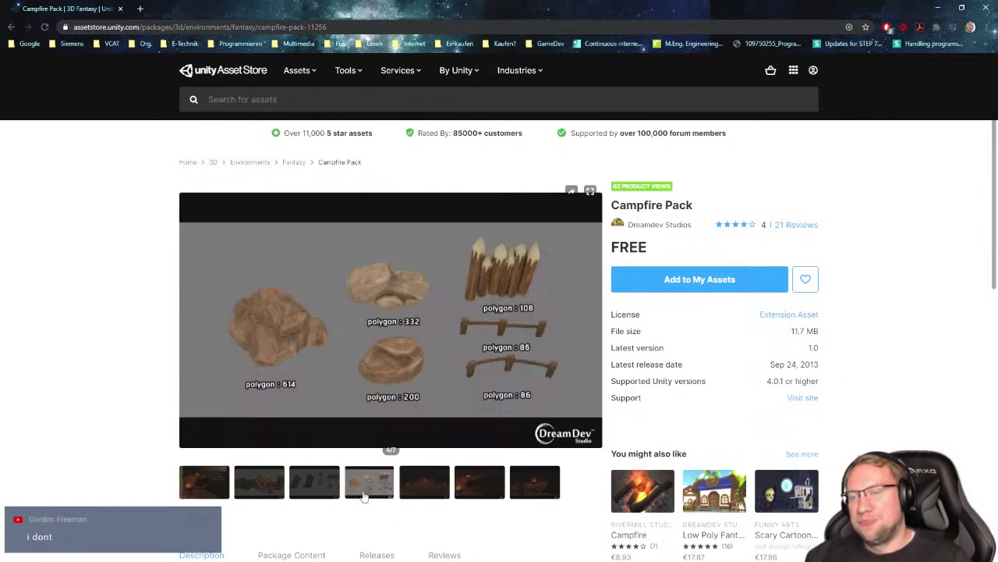
pyautogui.click(310, 493)
pyautogui.click(240, 484)
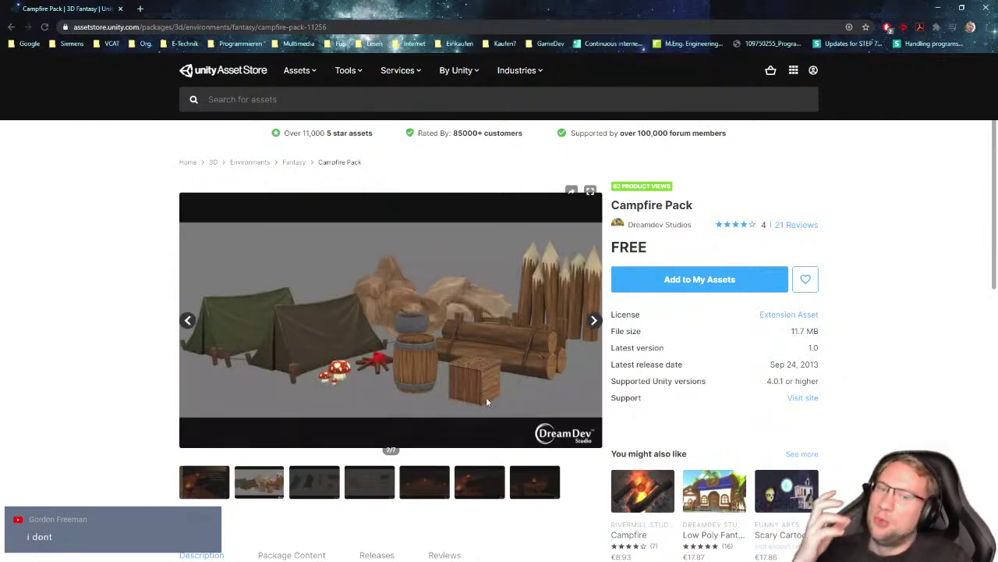
# Add the Campfire Pack to My Assets, signing in to the Unity account and accepting the Unity 5 incompatibility notice
pyautogui.click(725, 288)
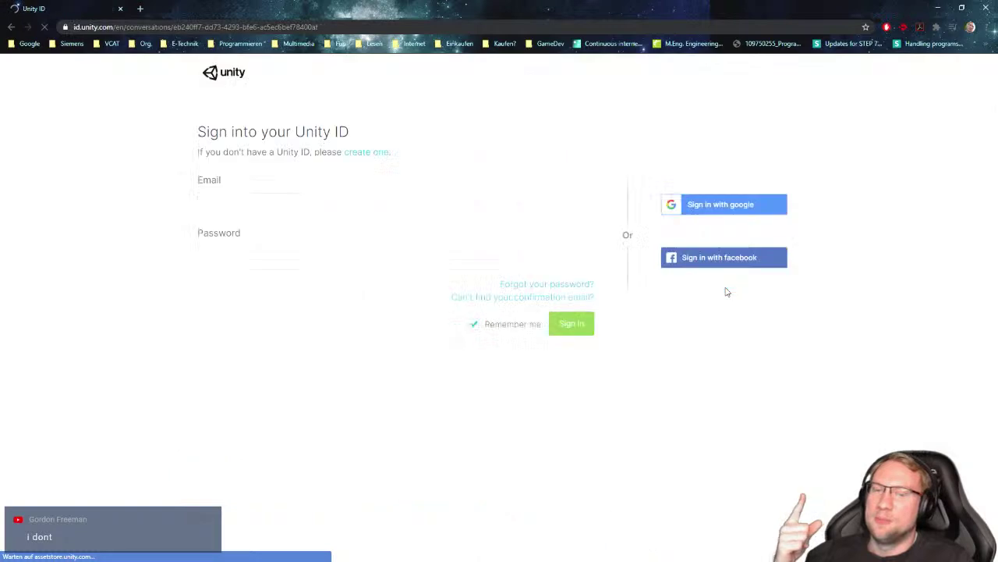
pyautogui.moveTo(479, 4); pyautogui.dragTo(0, 4)
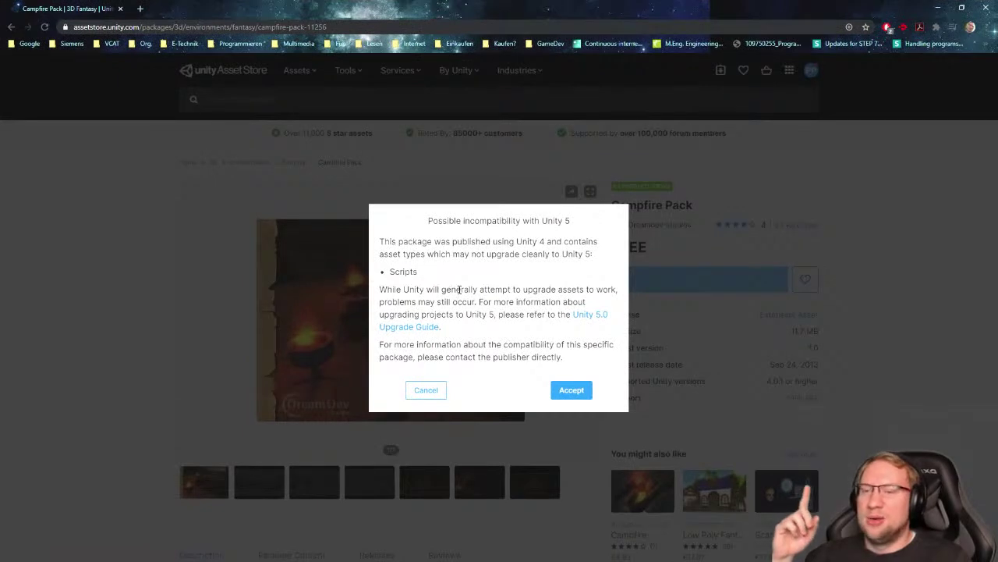
pyautogui.moveTo(407, 255); pyautogui.dragTo(455, 276)
pyautogui.click(476, 278)
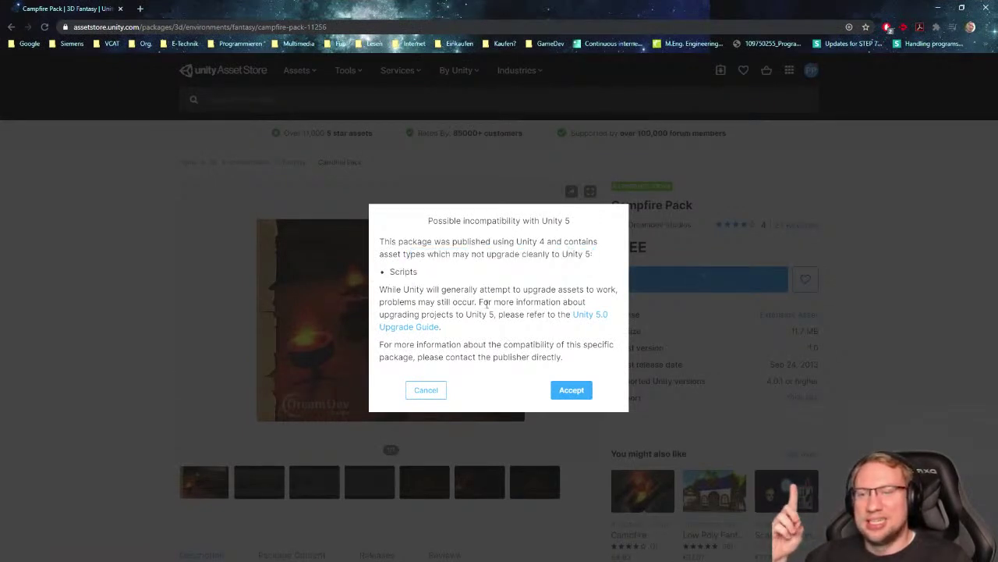
pyautogui.click(573, 389)
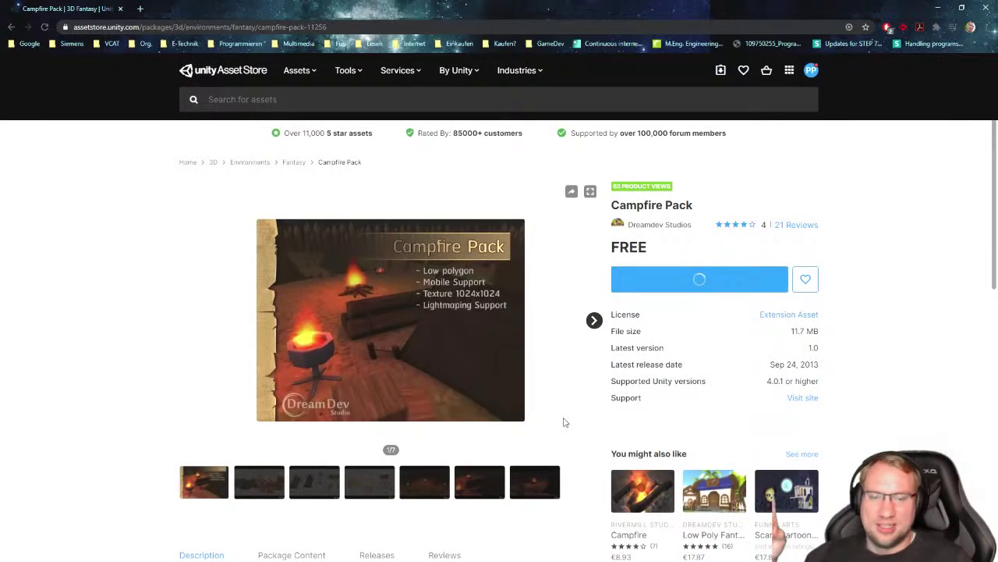
pyautogui.moveTo(788, 363); pyautogui.dragTo(840, 365)
pyautogui.click(839, 363)
pyautogui.scroll(-2, 841, 367)
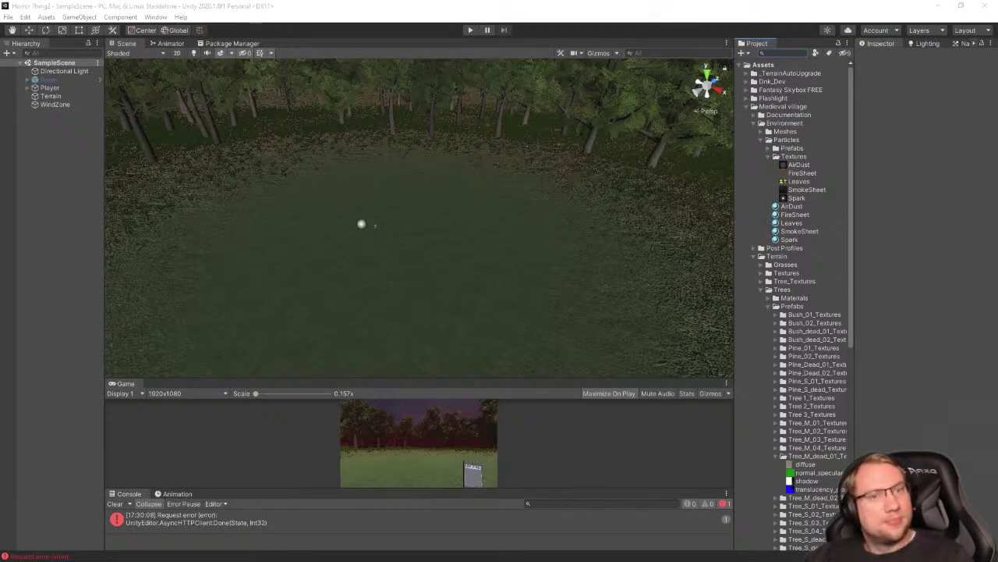
# Back in the Unity editor, collapse the project's Medieval village folders, clear the console and slightly enlarge the Game view
pyautogui.click(753, 106)
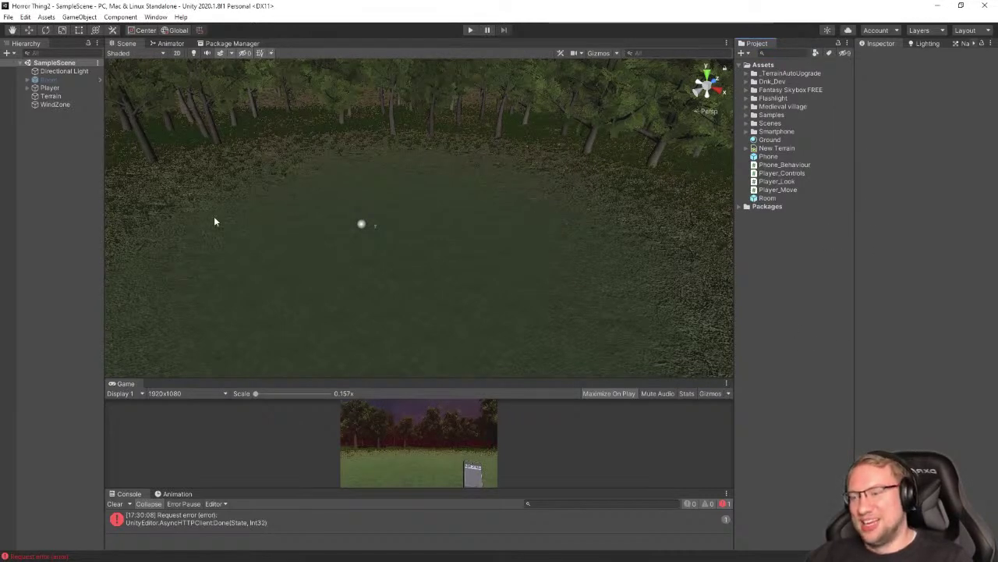
pyautogui.click(115, 503)
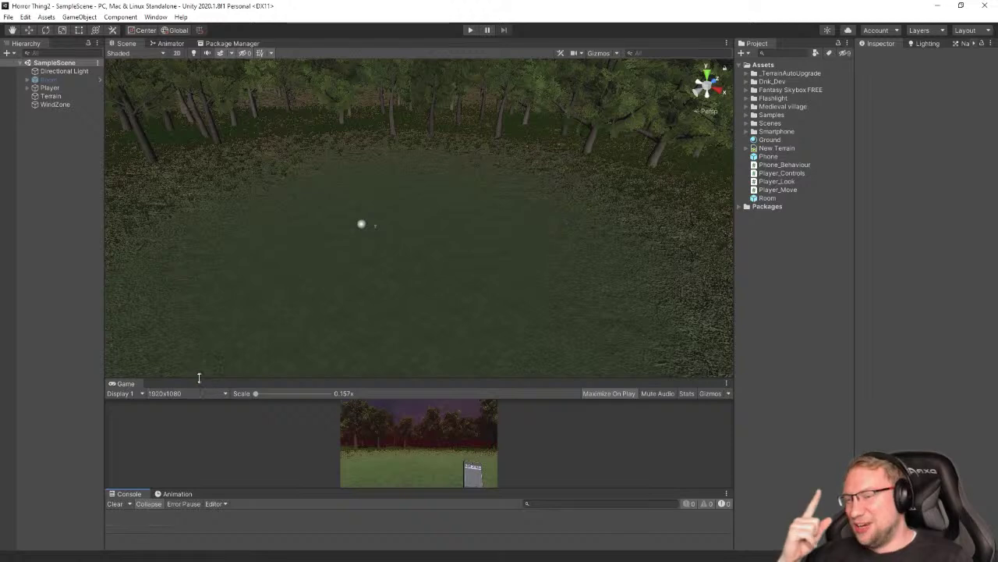
pyautogui.moveTo(201, 374)
pyautogui.mouseDown()
pyautogui.moveTo(208, 339)
pyautogui.moveTo(201, 365)
pyautogui.mouseUp()
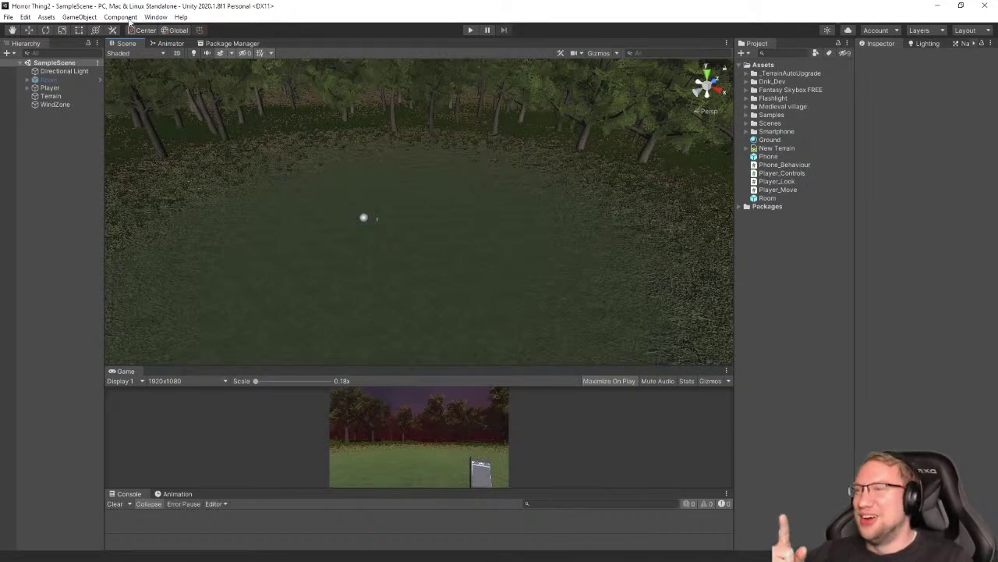
# Open the Package Manager's My Assets list and find the Campfire Pack among the owned packages
pyautogui.click(226, 44)
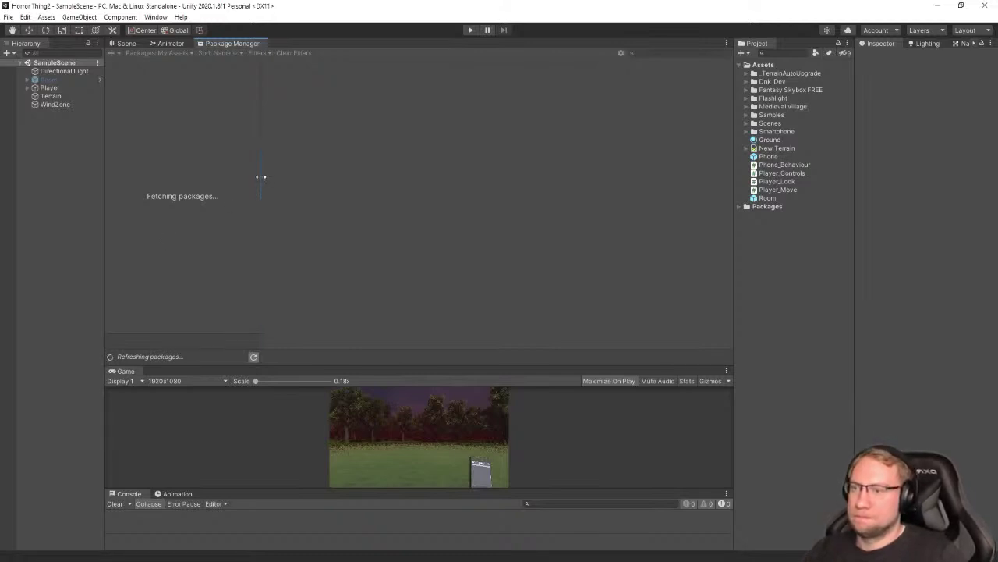
pyautogui.moveTo(261, 184); pyautogui.dragTo(103, 205)
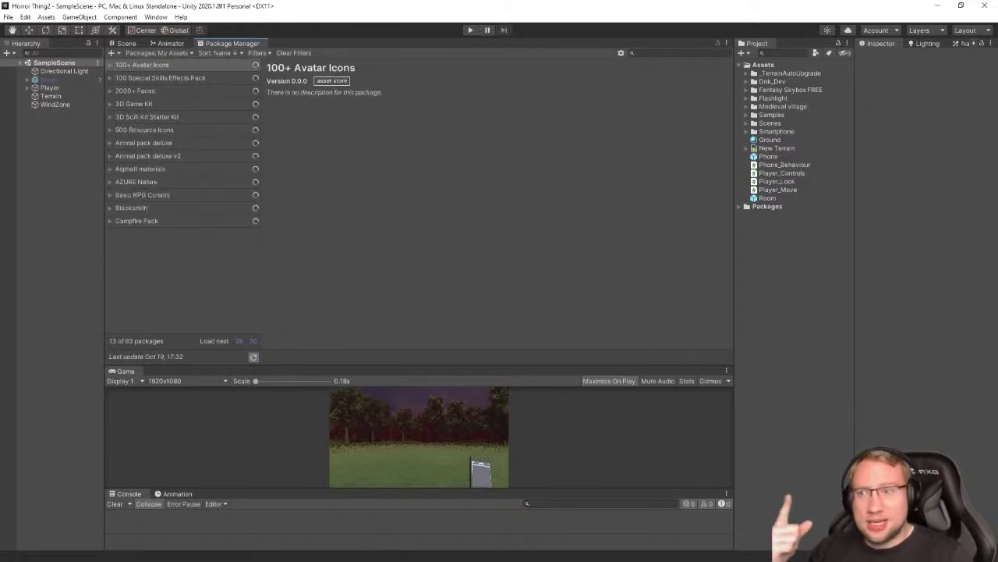
pyautogui.click(168, 104)
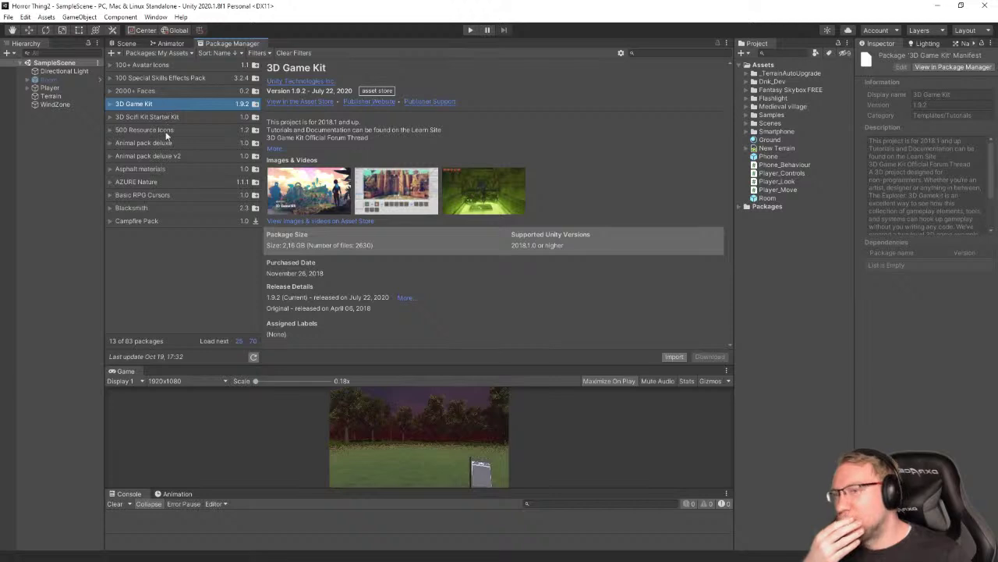
pyautogui.click(163, 144)
pyautogui.click(159, 170)
pyautogui.click(154, 208)
pyautogui.click(154, 220)
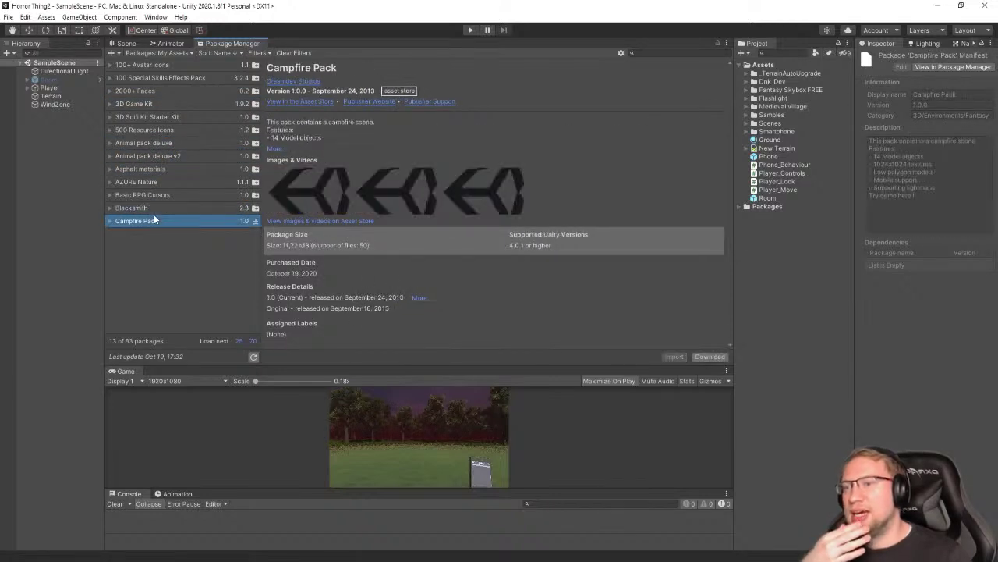
# Load the remaining 70 owned packages into the list and reselect the Campfire Pack
pyautogui.click(154, 207)
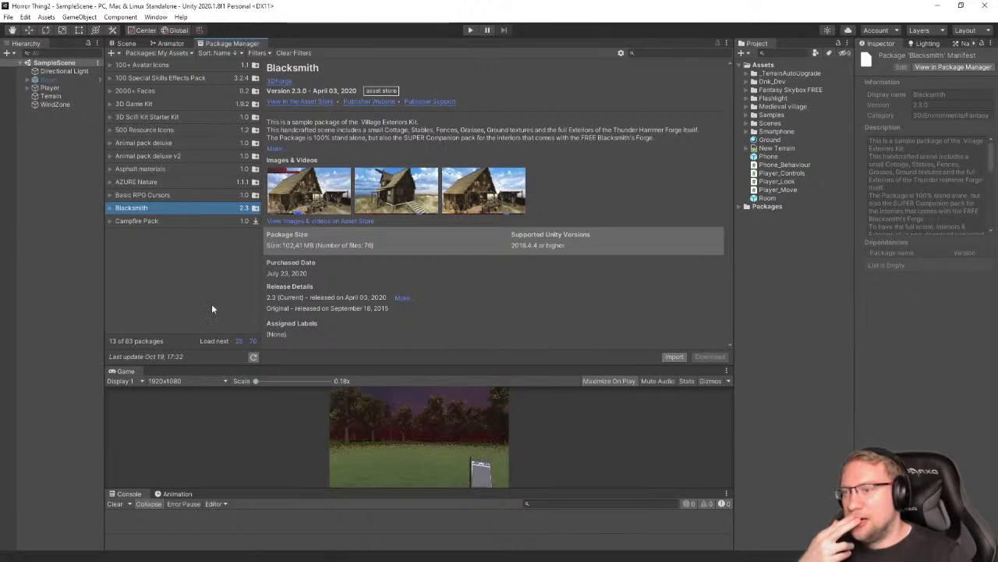
pyautogui.click(254, 356)
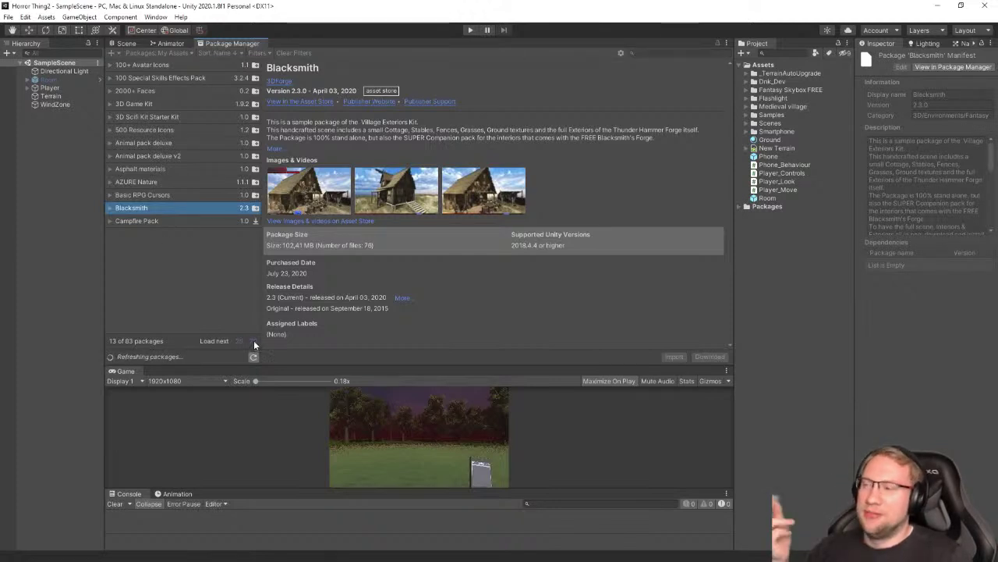
pyautogui.click(179, 223)
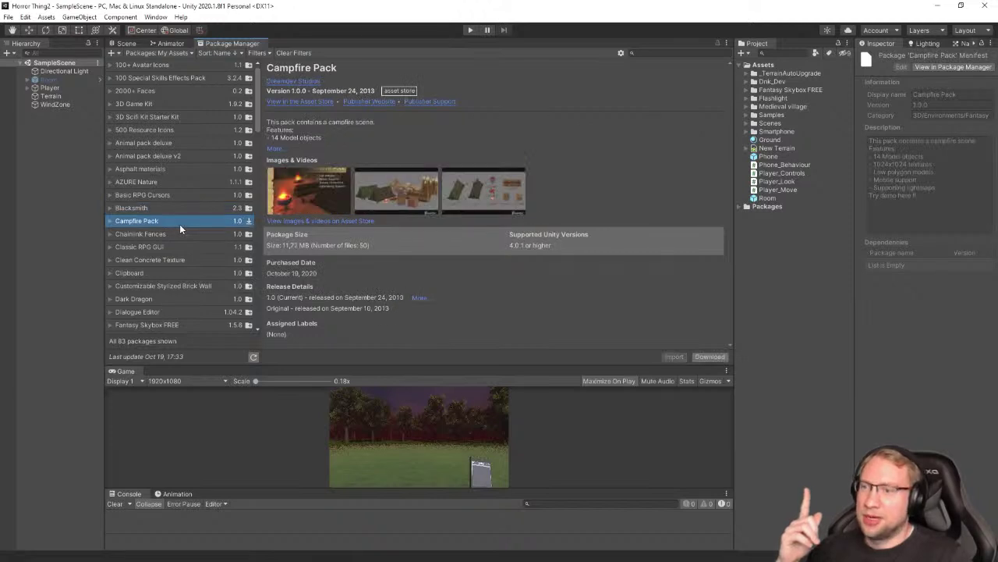
pyautogui.press('Down')
pyautogui.press('Down')
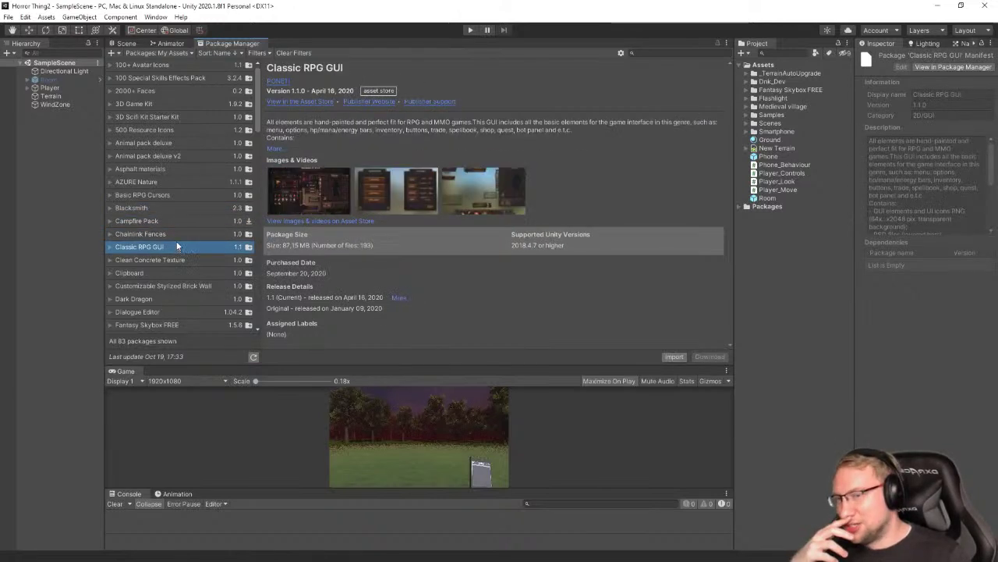
pyautogui.click(173, 223)
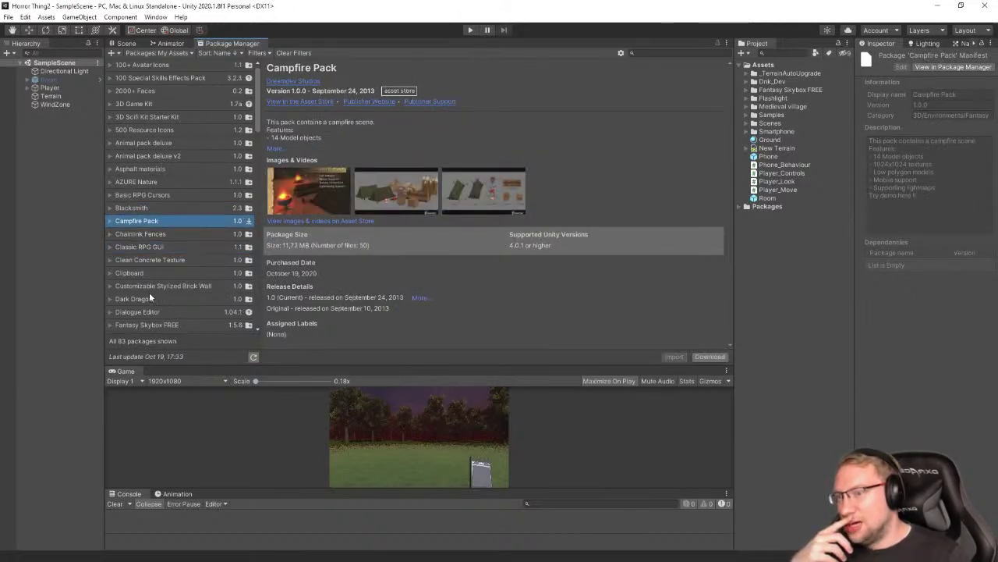
# Look through the full list of owned packages down to the end and view the Wood Set Pieces package
pyautogui.scroll(-2, 222, 292)
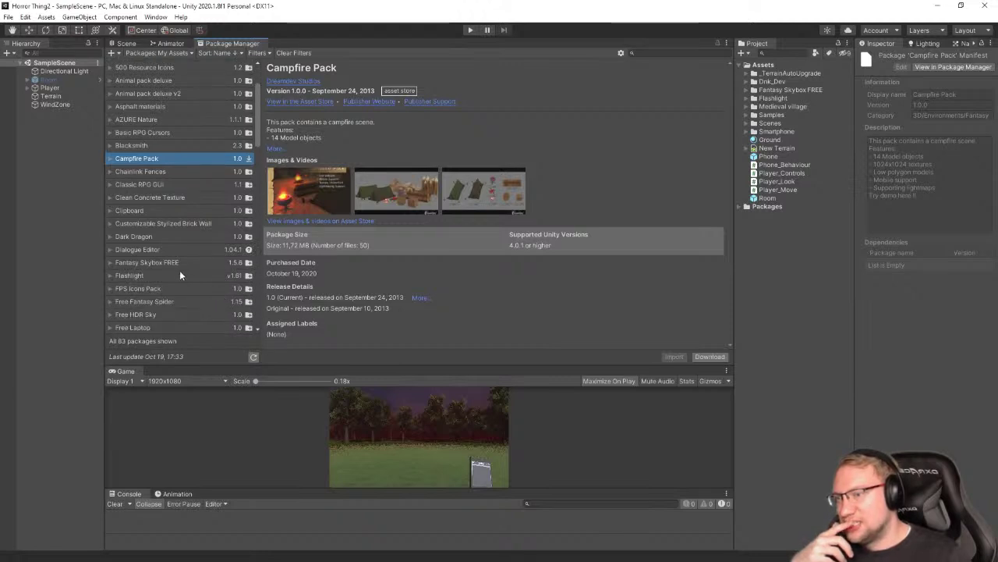
pyautogui.scroll(-1, 160, 276)
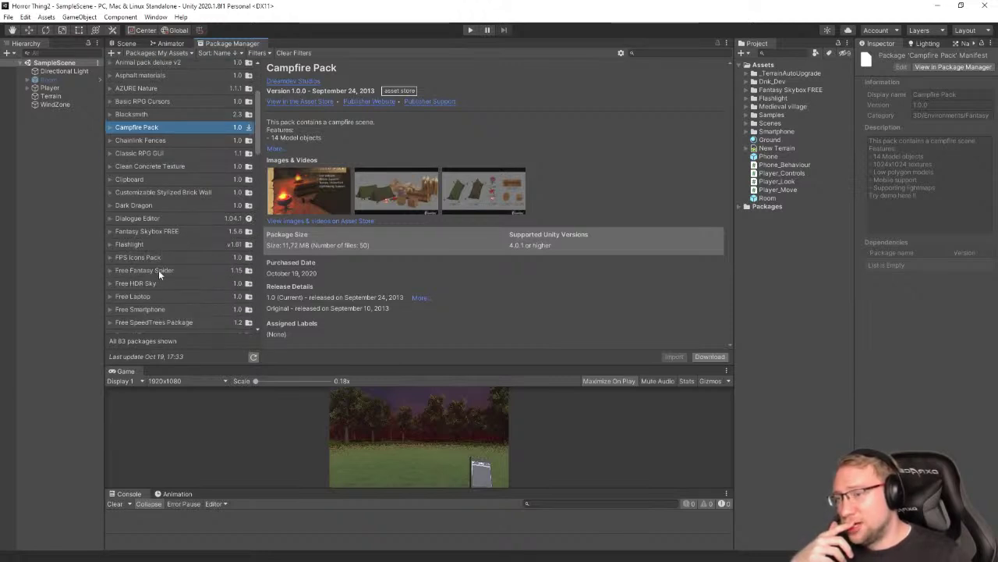
pyautogui.scroll(-1, 157, 271)
pyautogui.scroll(-7, 196, 281)
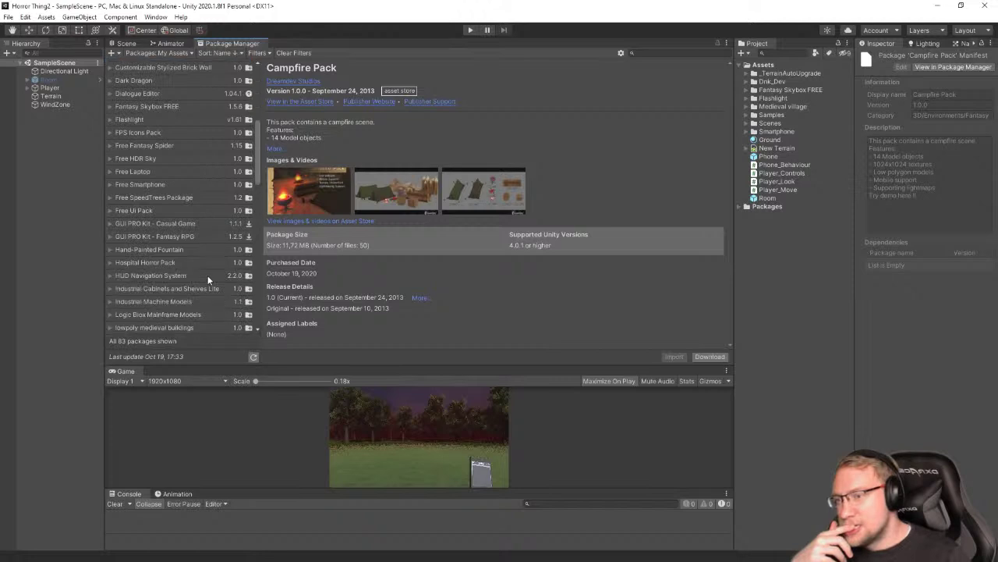
pyautogui.scroll(-2, 197, 281)
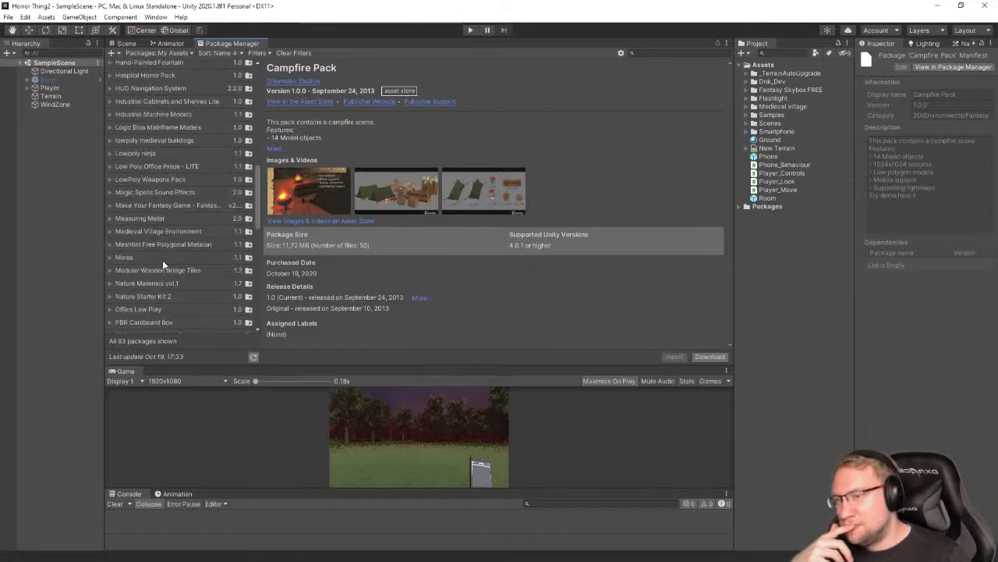
pyautogui.scroll(-9, 164, 268)
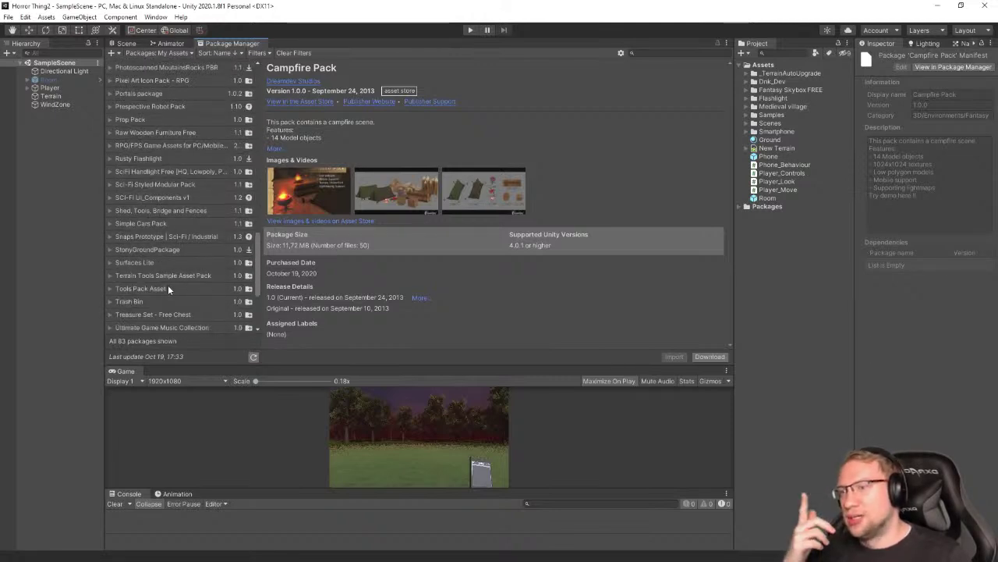
pyautogui.scroll(-1, 167, 288)
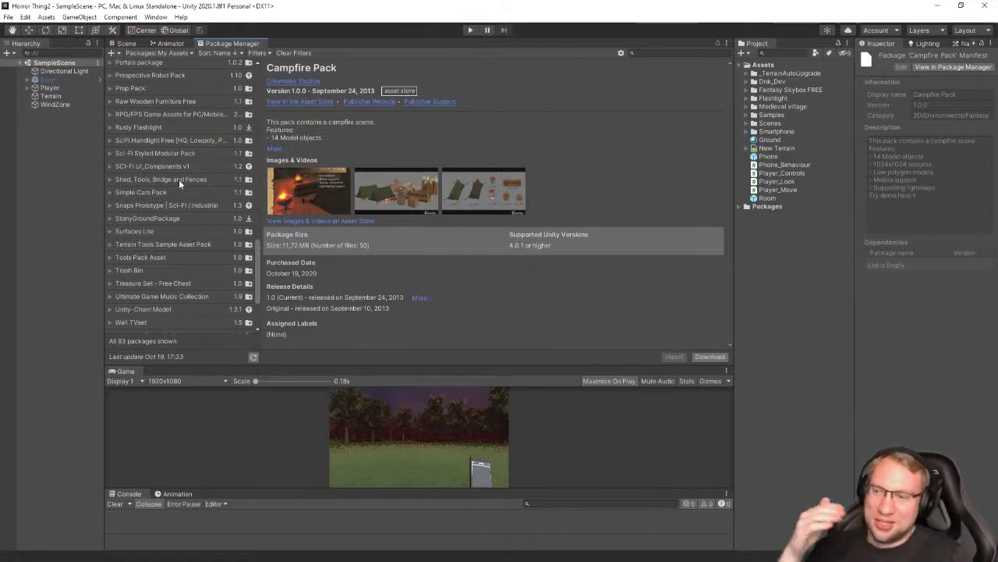
pyautogui.scroll(-2, 166, 204)
pyautogui.scroll(-1, 160, 211)
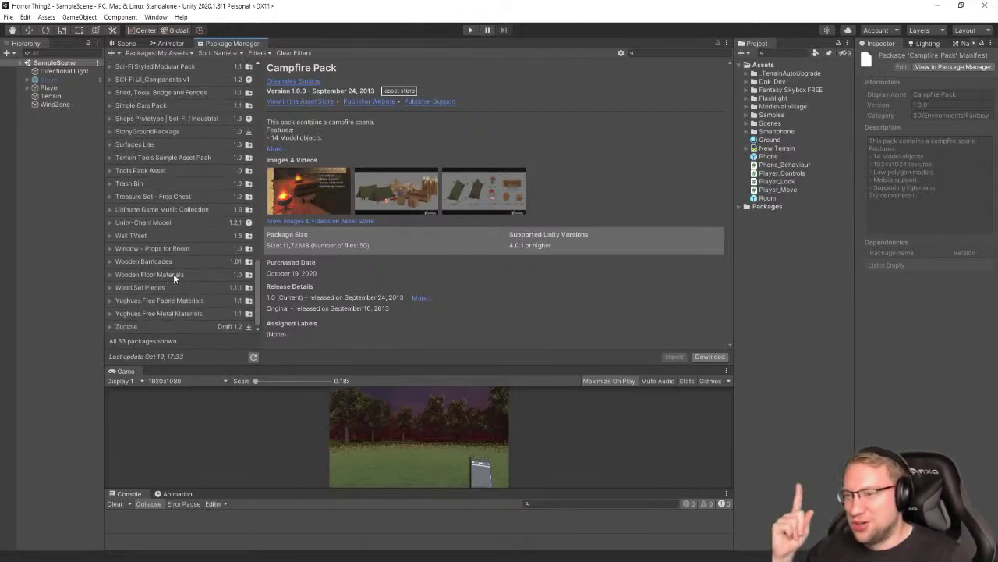
pyautogui.click(168, 285)
# Download the Campfire Pack and start importing it into the project
pyautogui.scroll(15, 182, 266)
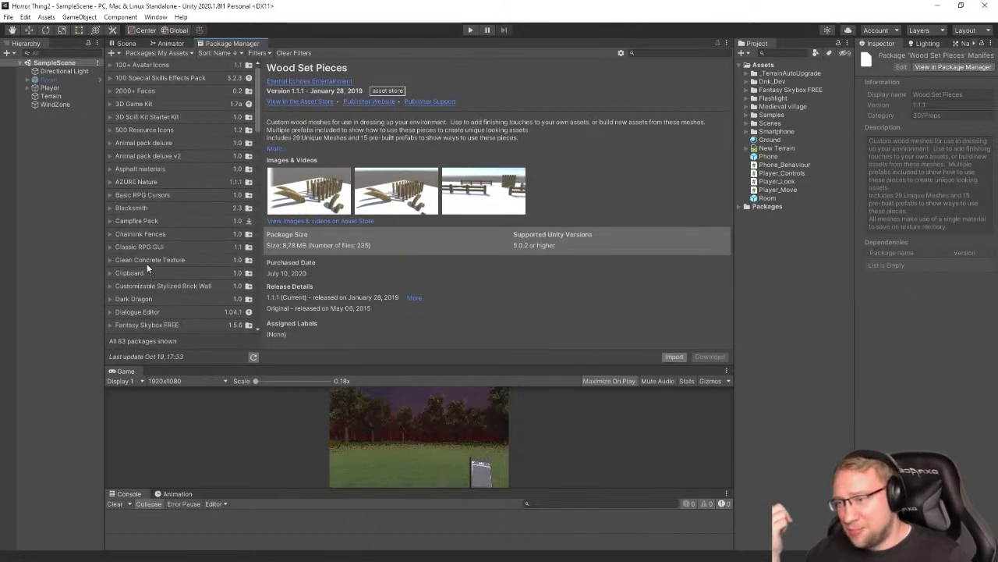
pyautogui.click(140, 221)
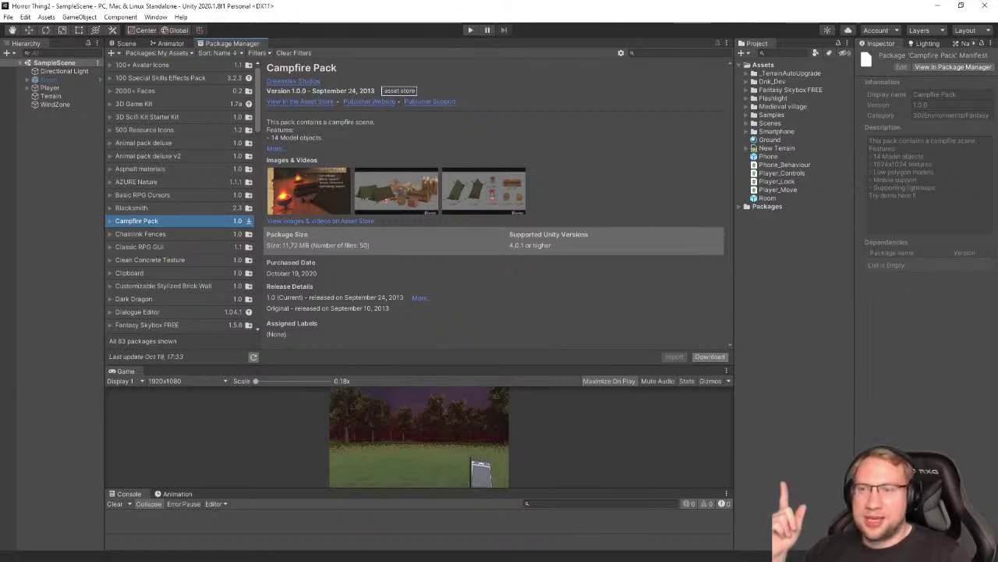
pyautogui.click(718, 357)
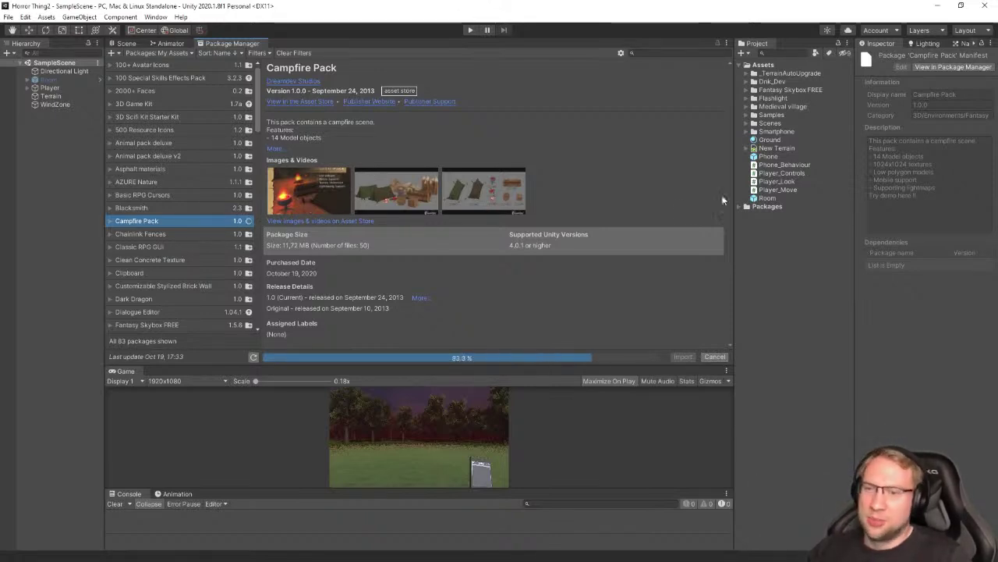
pyautogui.click(674, 356)
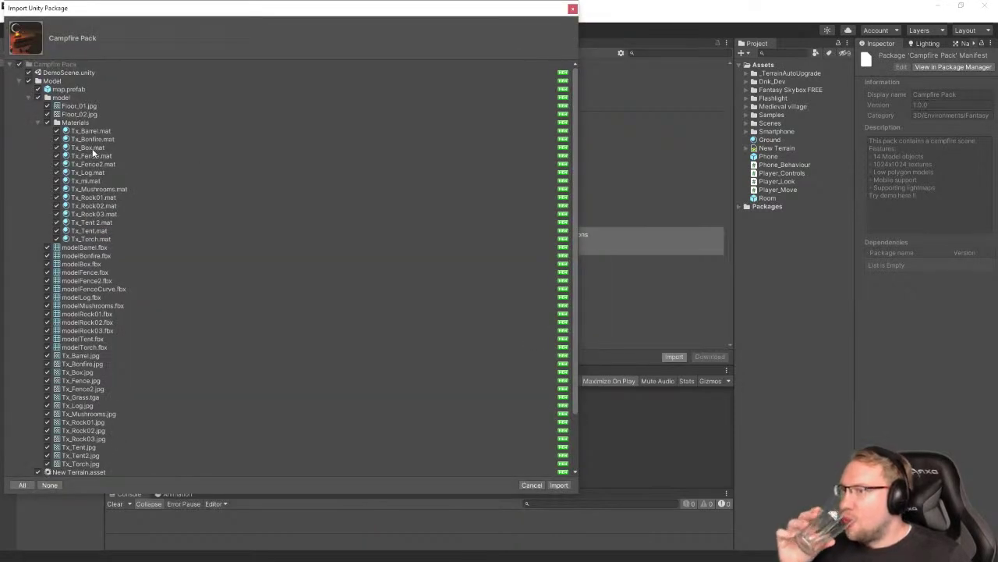
# Exclude the Script folder, DemoScene.unity, map.prefab and New Terrain.asset from the Campfire Pack import
pyautogui.scroll(-3, 130, 226)
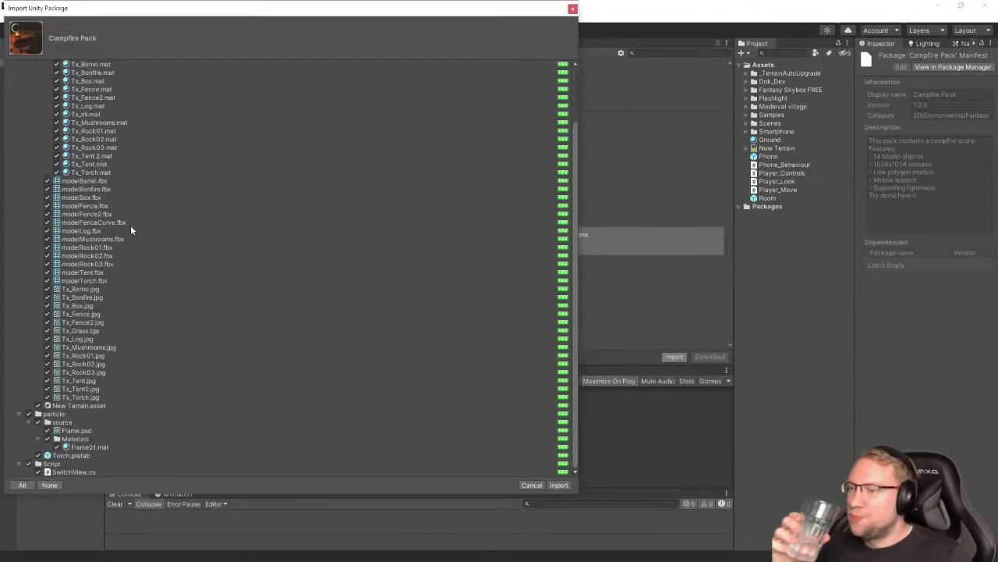
pyautogui.click(28, 463)
pyautogui.scroll(3, 68, 368)
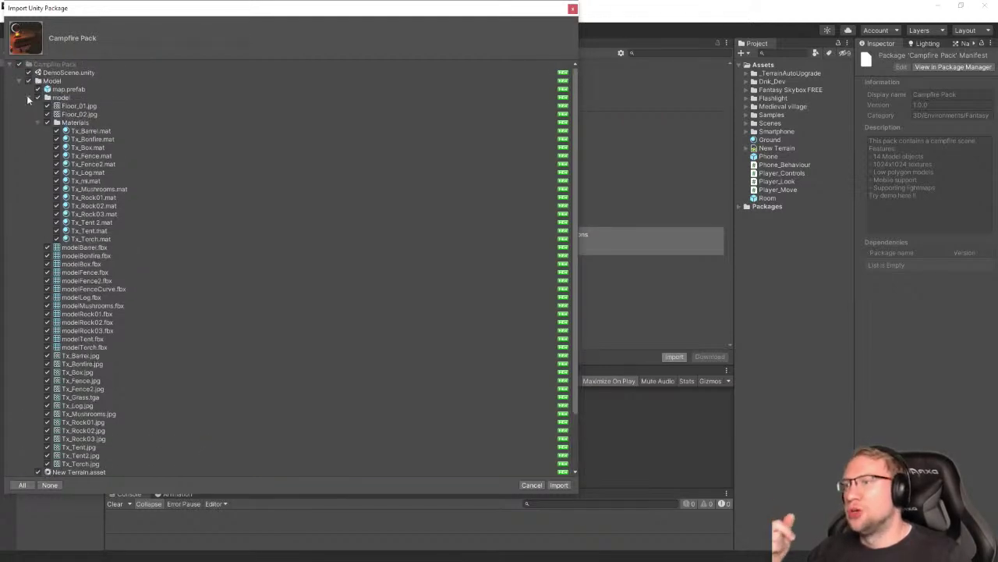
pyautogui.click(28, 98)
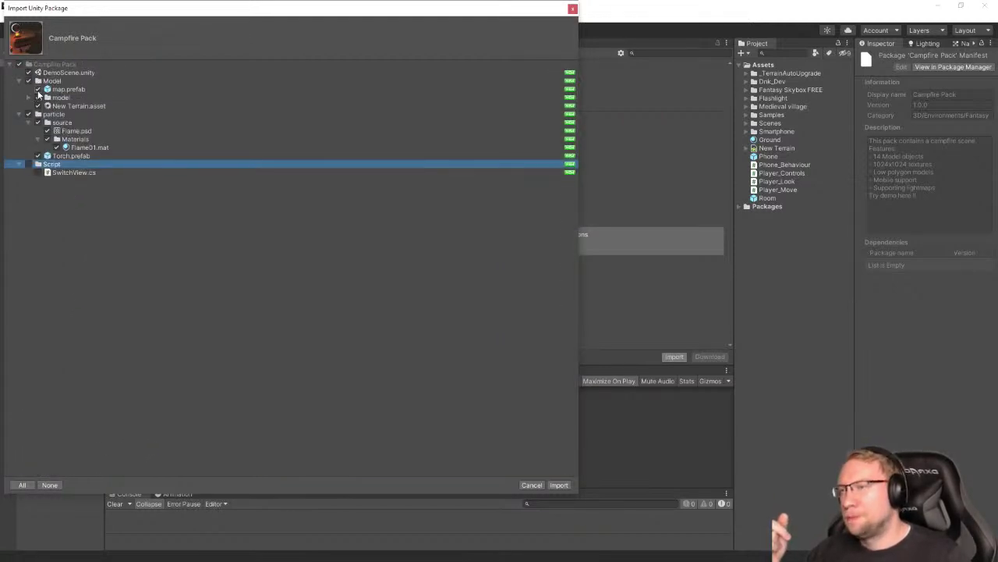
pyautogui.click(30, 73)
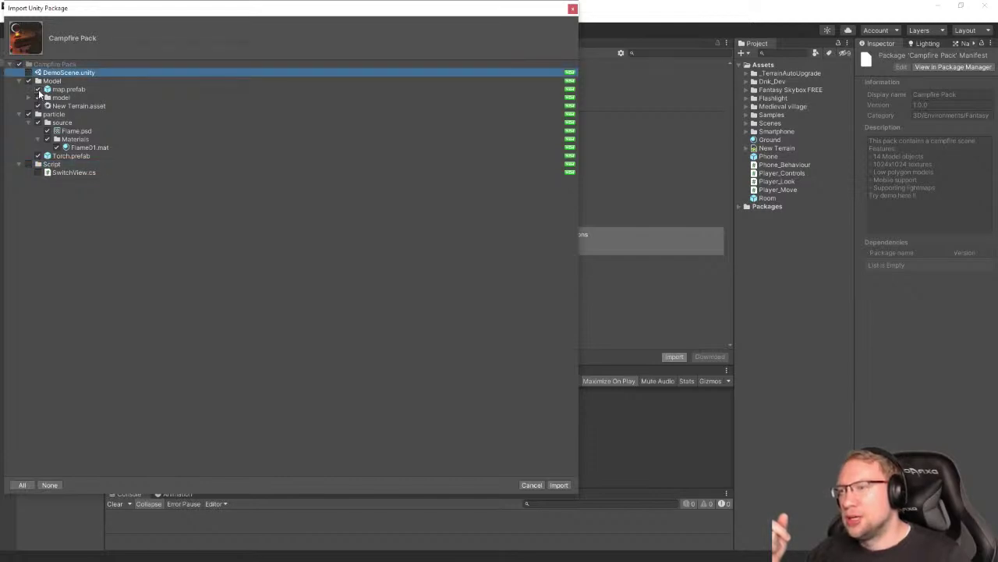
pyautogui.click(39, 91)
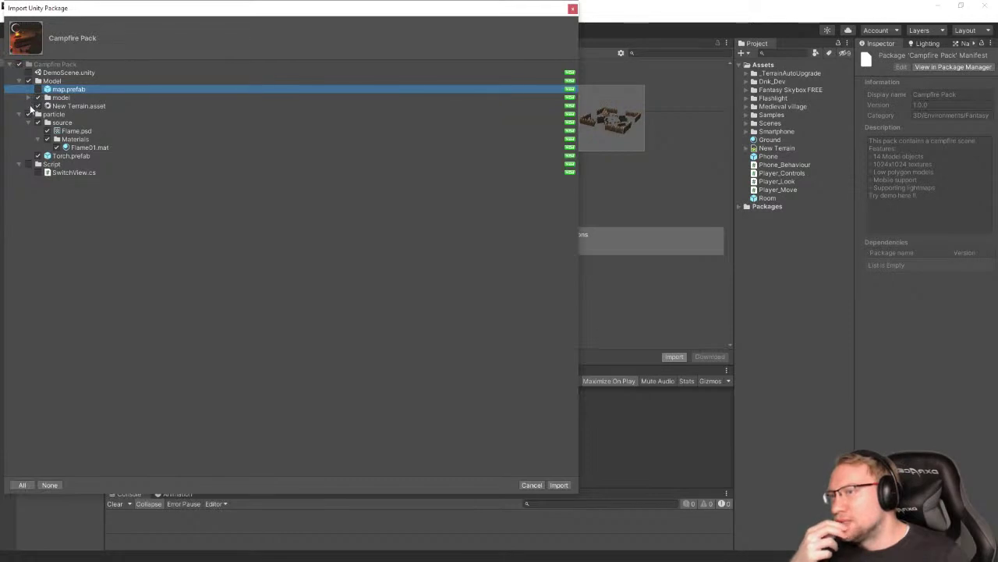
pyautogui.click(42, 106)
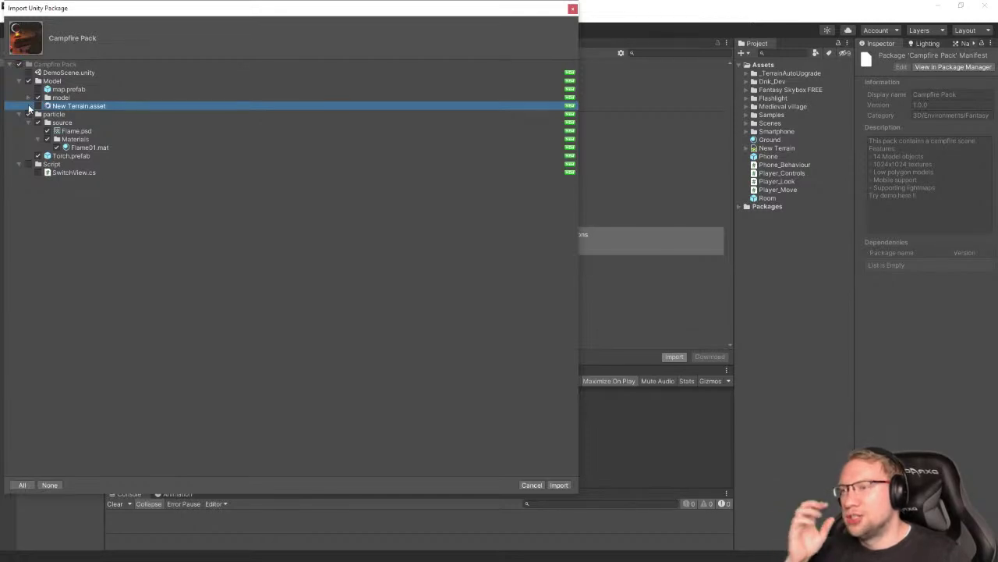
# Review the pack's model, texture and particle files and import the selected items
pyautogui.click(28, 97)
pyautogui.scroll(-3, 152, 318)
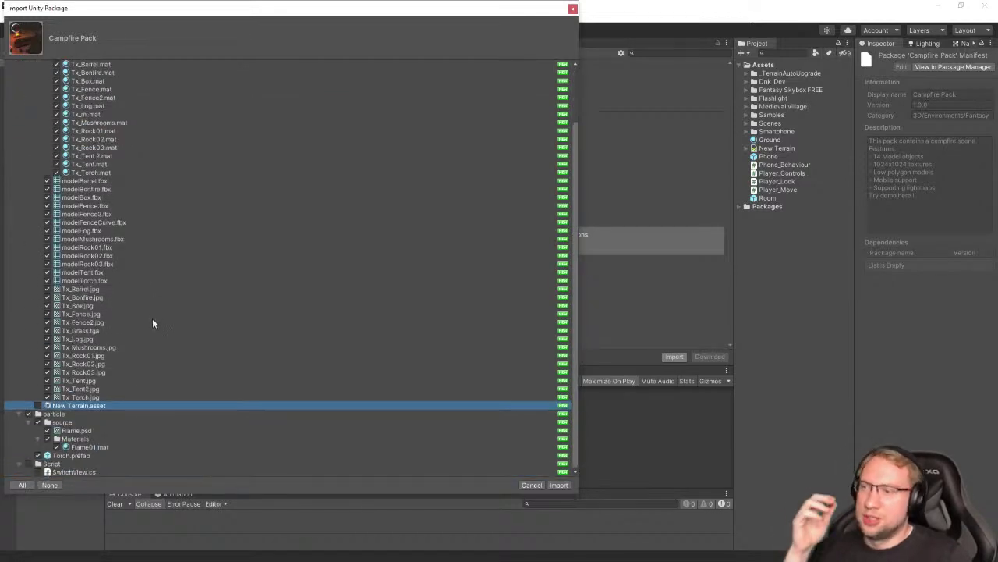
pyautogui.scroll(2, 148, 313)
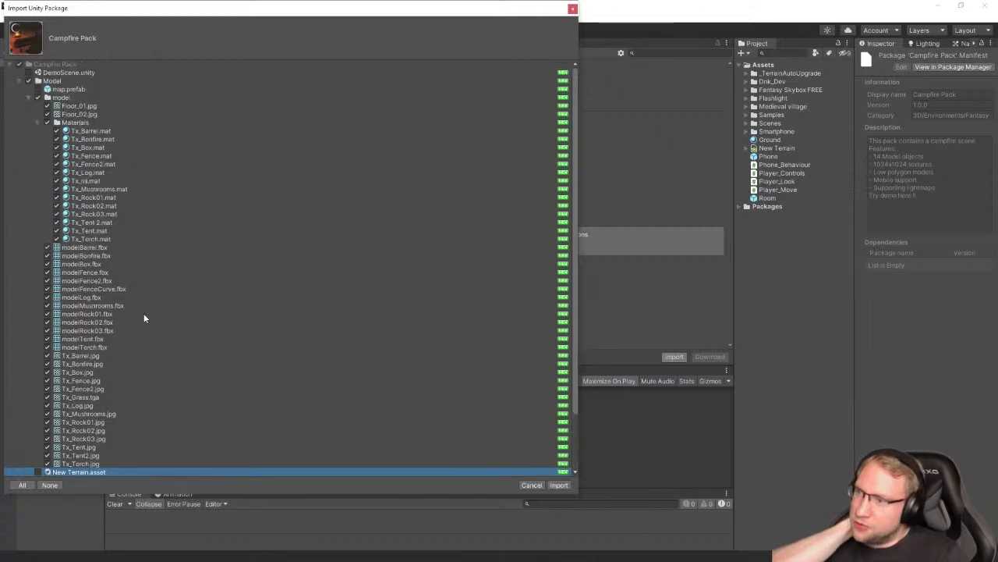
pyautogui.scroll(-2, 143, 313)
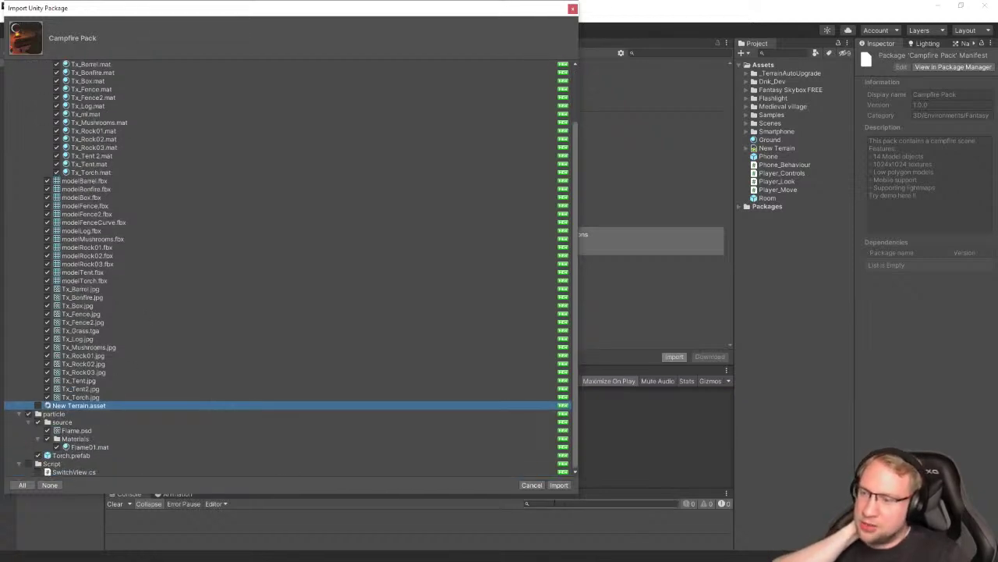
pyautogui.click(566, 485)
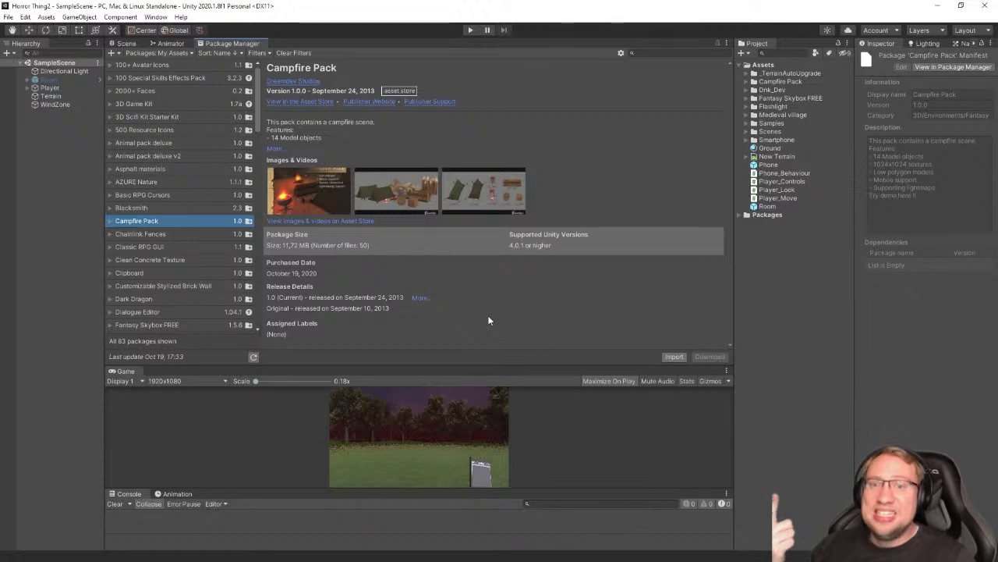
# Return to the Scene view and expand the Campfire Pack's Model and nested model folders in the project assets
pyautogui.click(125, 44)
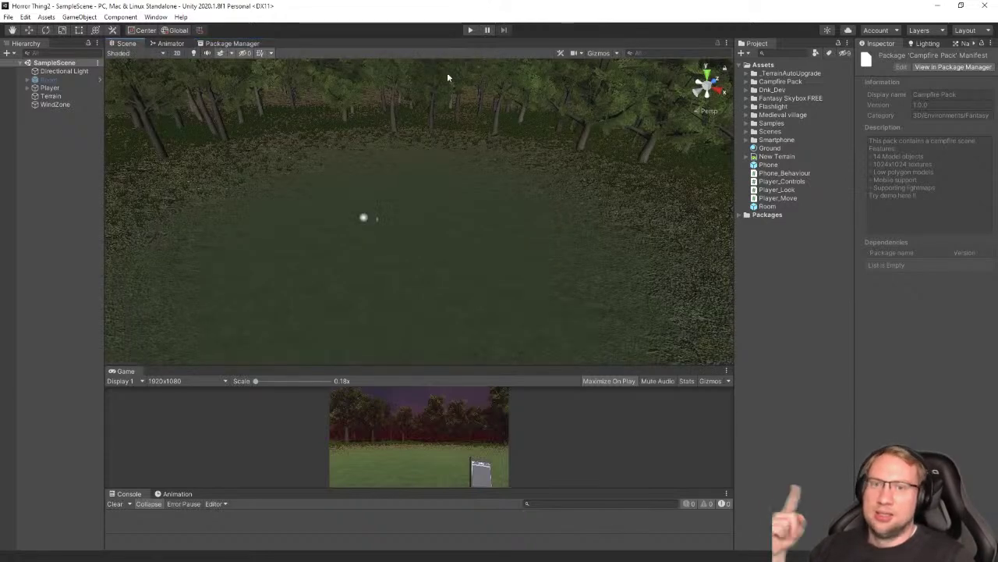
pyautogui.click(747, 83)
pyautogui.click(755, 90)
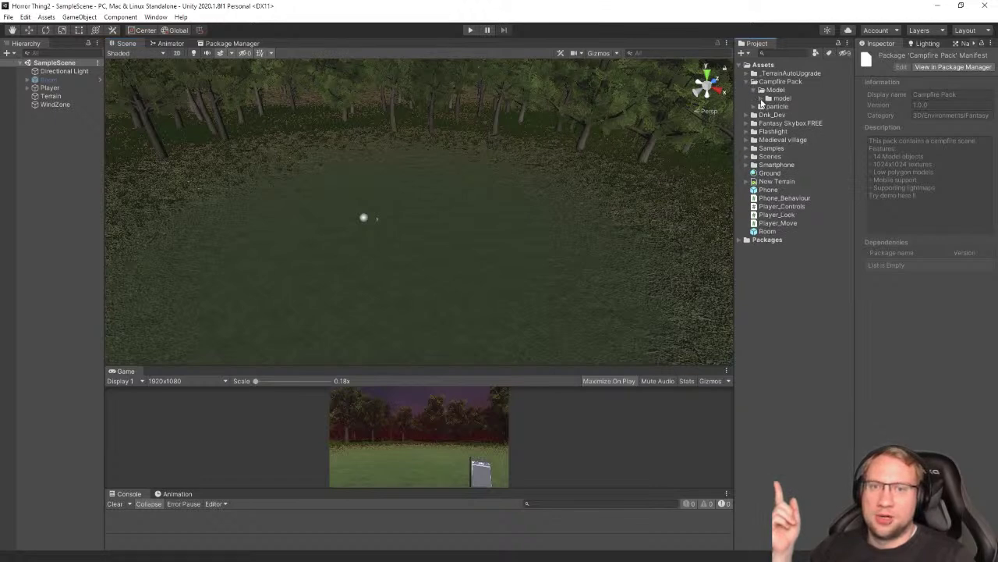
pyautogui.click(763, 99)
# Examine the imported barrel, bonfire, fence, rock and torch models and the pack's Materials folder
pyautogui.click(804, 132)
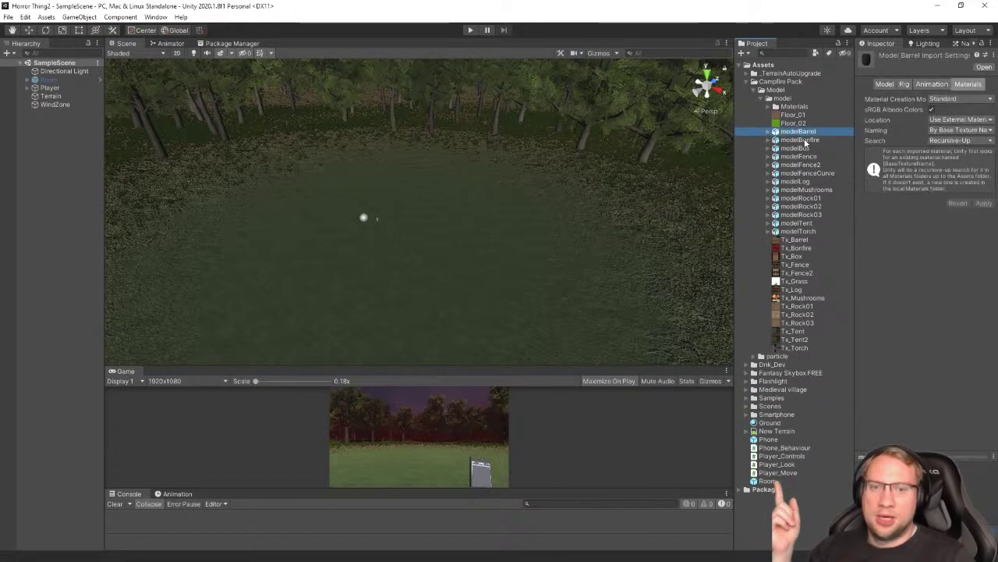
pyautogui.click(802, 140)
pyautogui.click(798, 157)
pyautogui.click(797, 198)
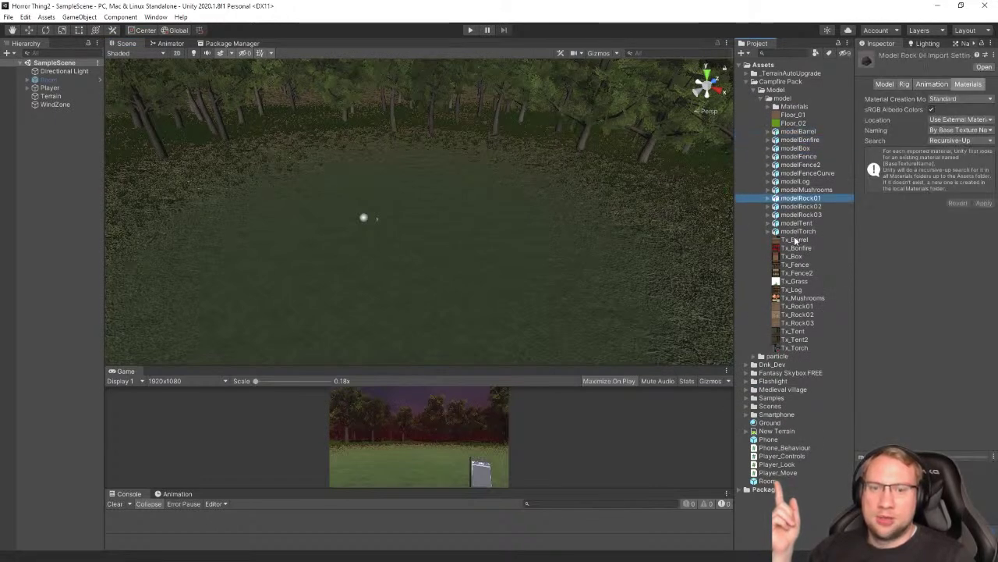
pyautogui.click(768, 106)
pyautogui.click(768, 106)
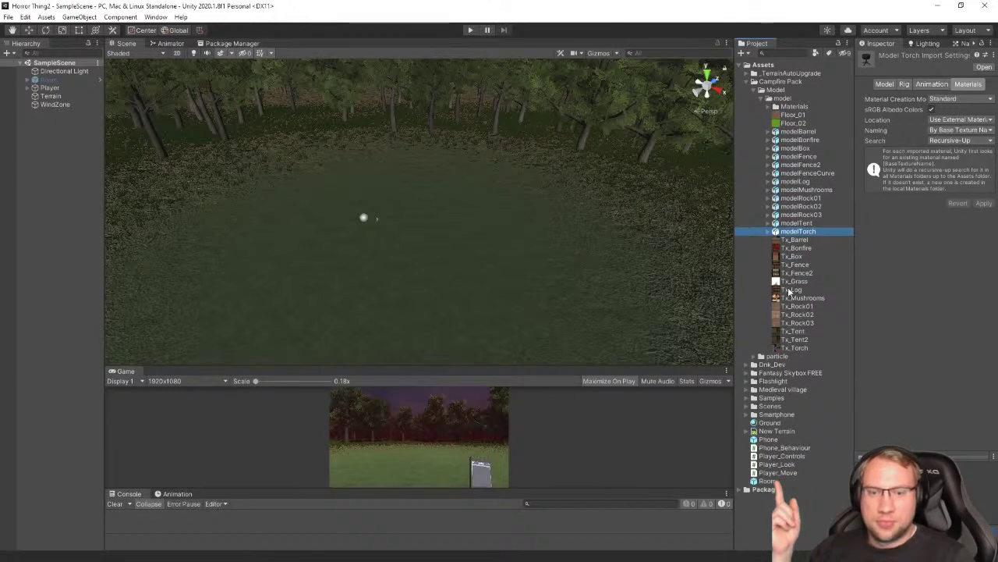
# Try out the Torch particle prefab from the particle folder in the clearing, and delete it from the scene
pyautogui.click(761, 357)
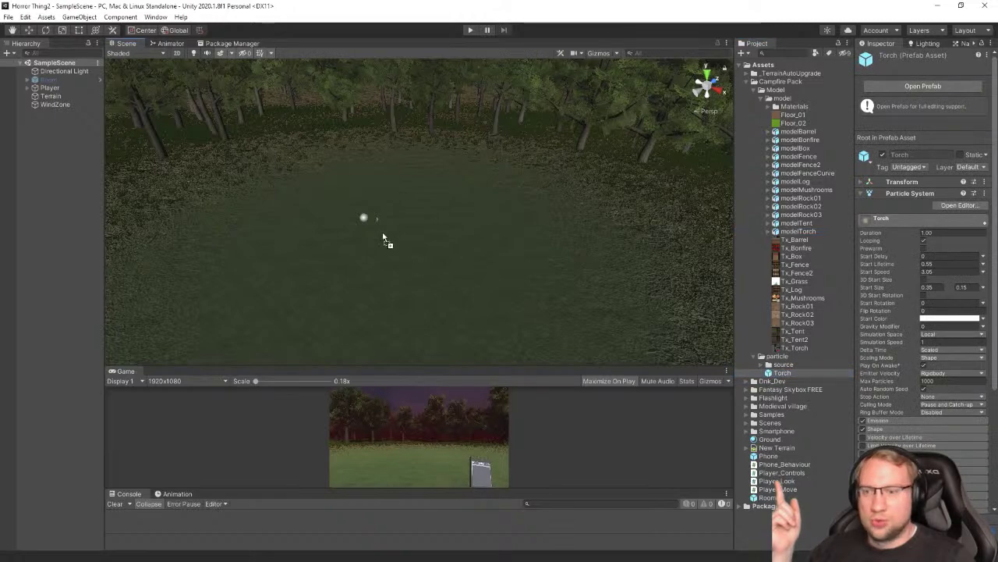
pyautogui.moveTo(368, 242); pyautogui.dragTo(369, 244)
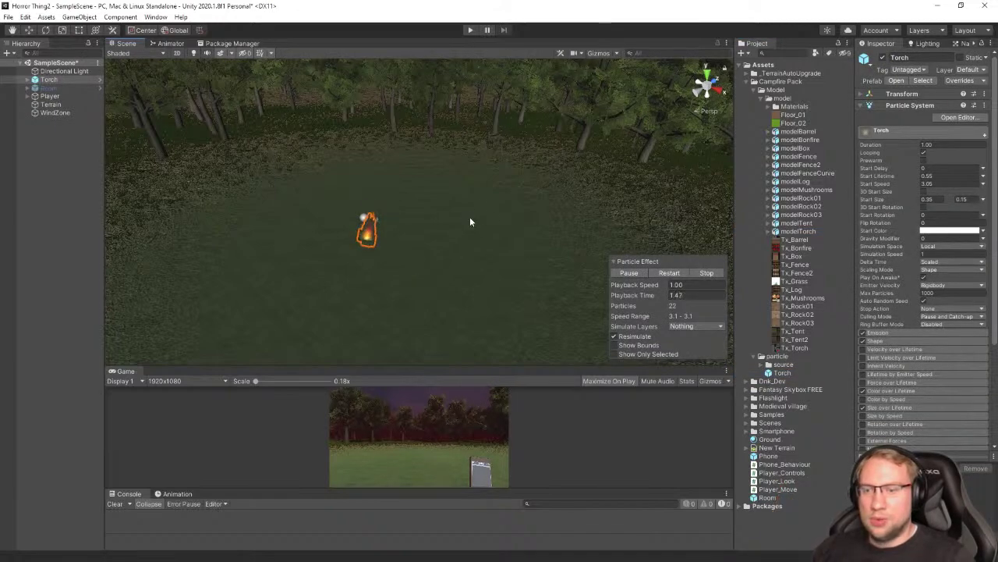
pyautogui.moveTo(469, 216); pyautogui.dragTo(428, 219, button='right')
pyautogui.press('w')
pyautogui.press('Delete')
pyautogui.press('s')
# Go through the Campfire Pack models, place modelTent in the clearing, and turn on scene lighting for the Scene view
pyautogui.click(813, 132)
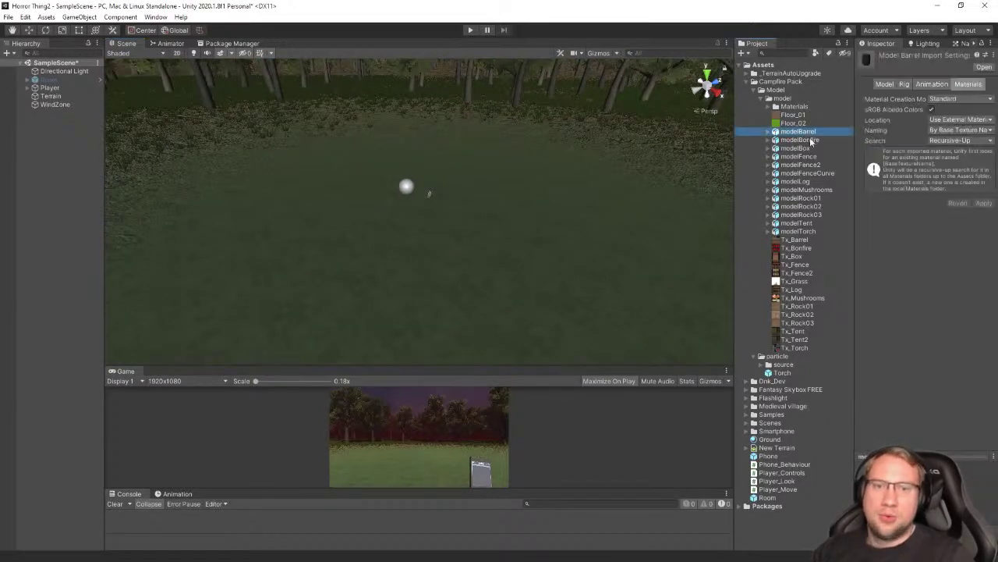
pyautogui.click(812, 139)
pyautogui.click(807, 149)
pyautogui.click(801, 165)
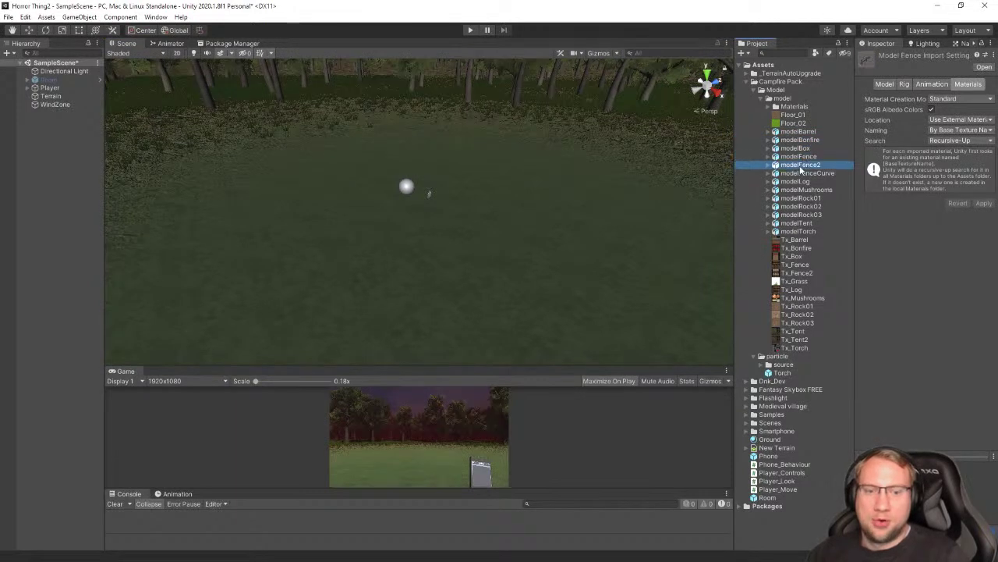
pyautogui.click(797, 206)
pyautogui.click(797, 215)
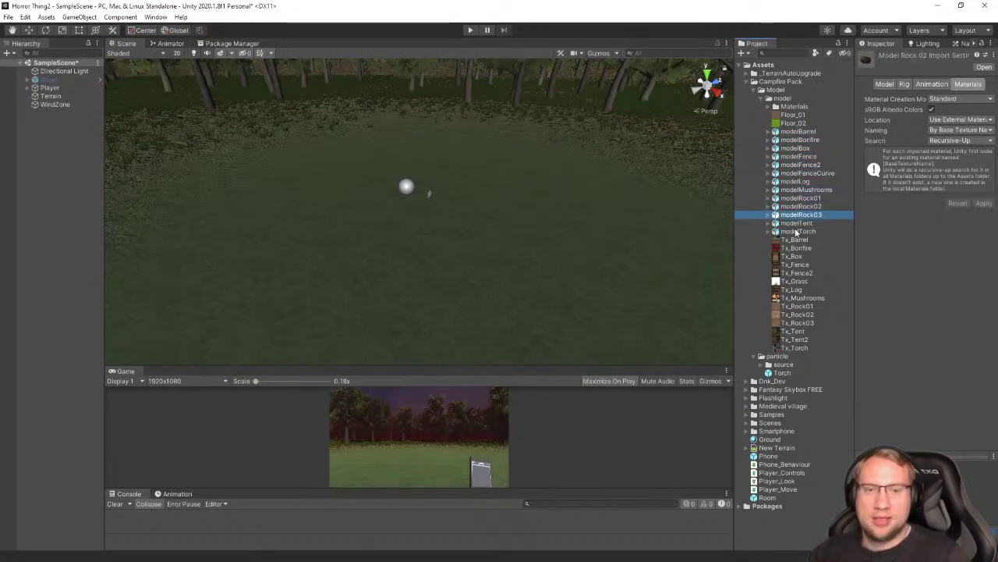
pyautogui.moveTo(804, 228); pyautogui.dragTo(459, 161)
pyautogui.moveTo(573, 168); pyautogui.dragTo(468, 153, button='right')
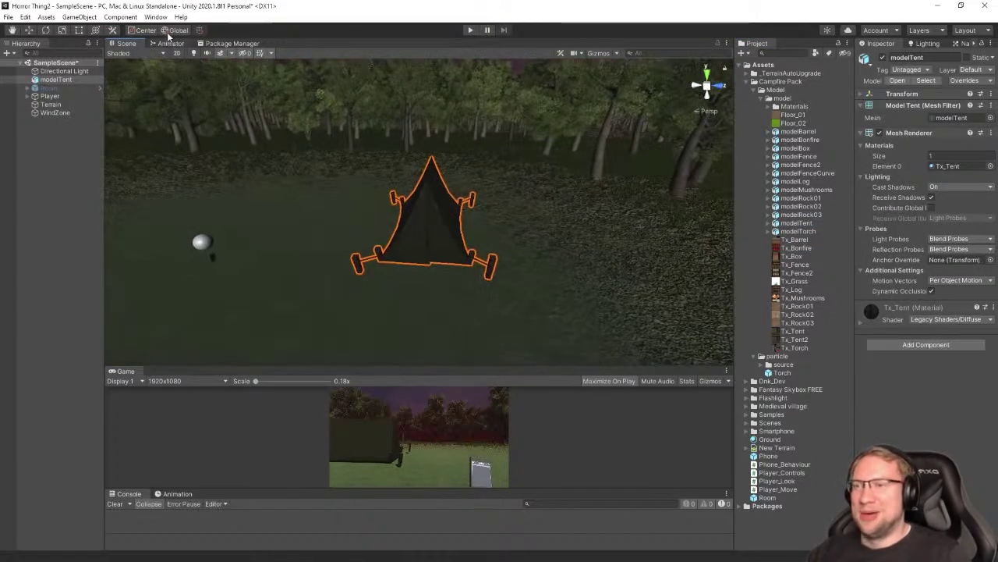
pyautogui.click(193, 53)
pyautogui.moveTo(432, 192); pyautogui.dragTo(486, 220, button='right')
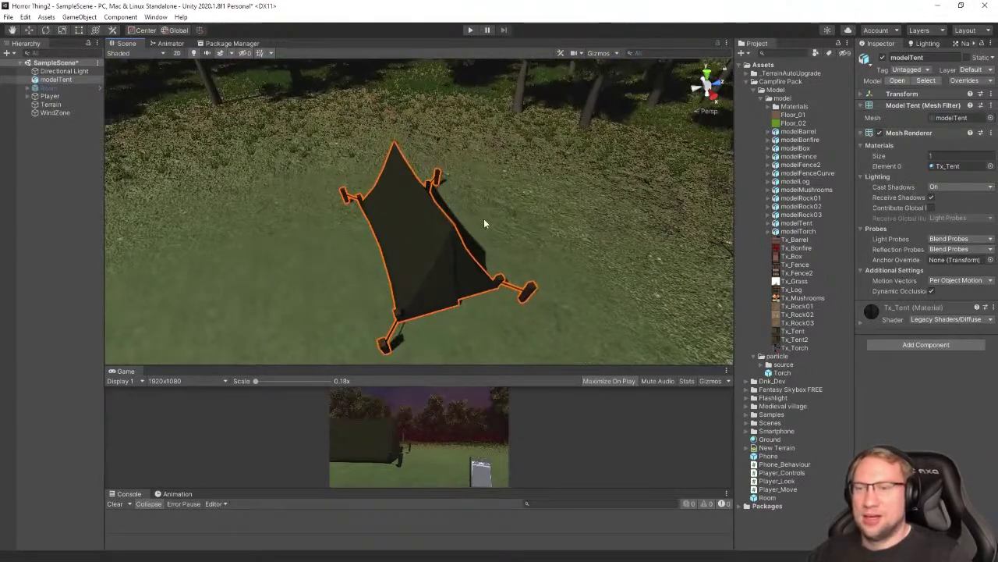
pyautogui.press('2')
pyautogui.press('f')
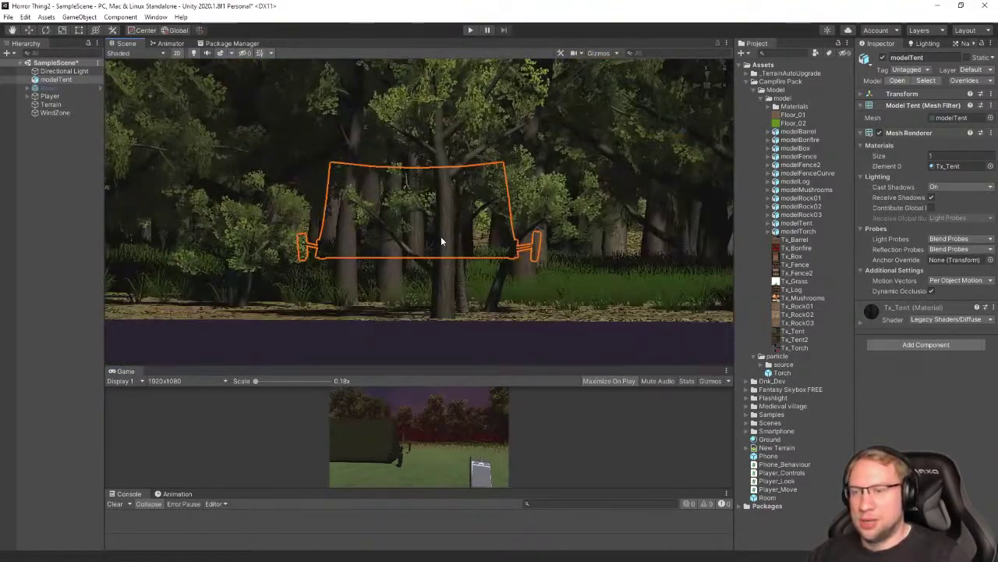
pyautogui.click(177, 52)
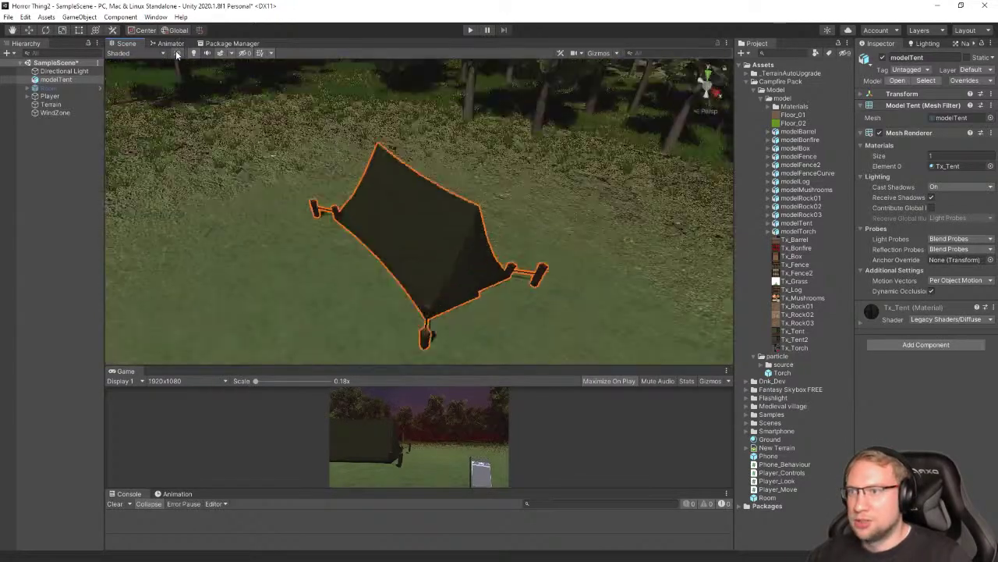
pyautogui.press('2')
pyautogui.press('2')
pyautogui.press('2')
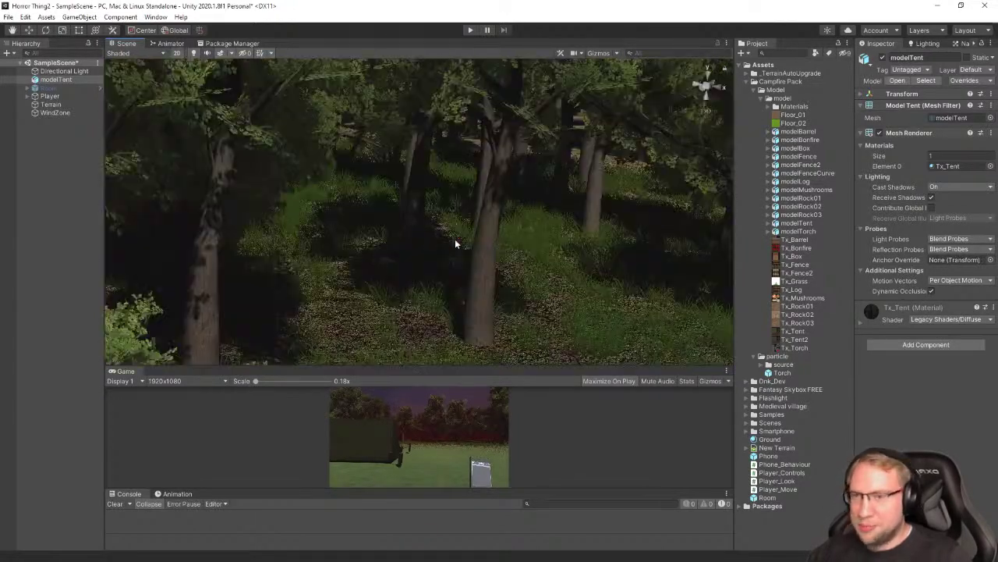
pyautogui.press('f')
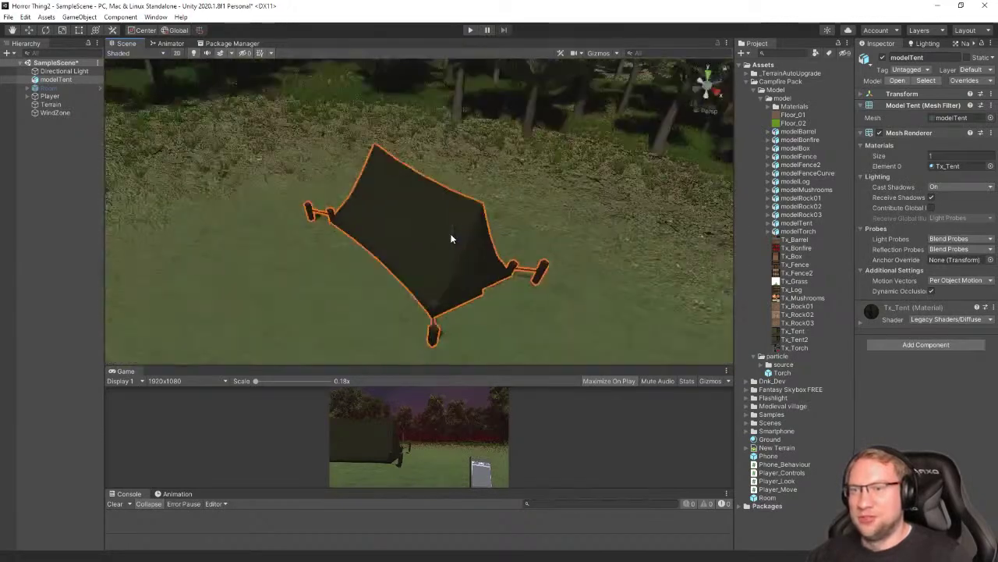
# Move the tent toward the edge of the clearing and rotate it so it faces the open middle
pyautogui.press('e')
pyautogui.press('r')
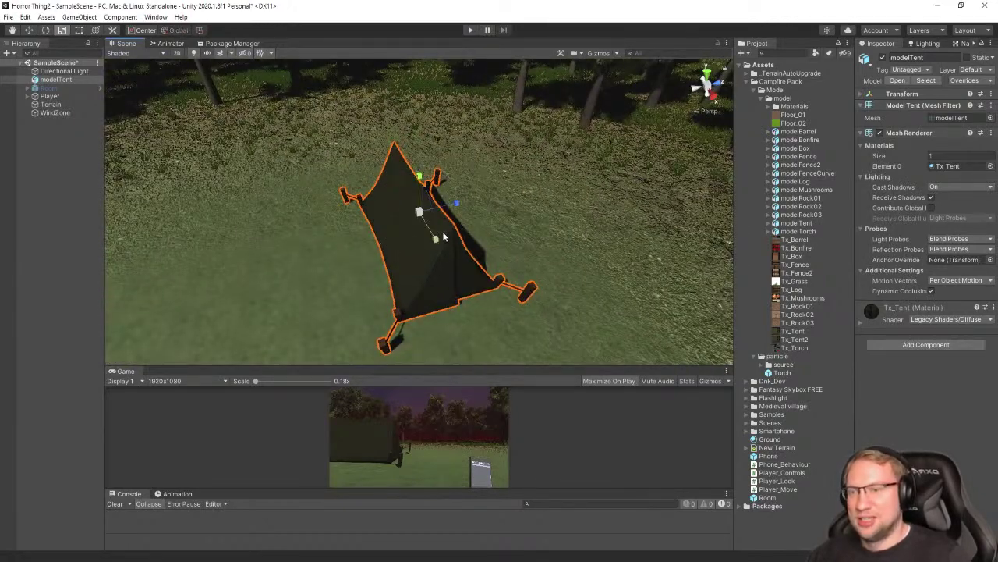
pyautogui.moveTo(441, 243); pyautogui.dragTo(411, 249)
pyautogui.moveTo(460, 195); pyautogui.dragTo(581, 142, button='right')
pyautogui.press('w')
pyautogui.moveTo(439, 204); pyautogui.dragTo(388, 202)
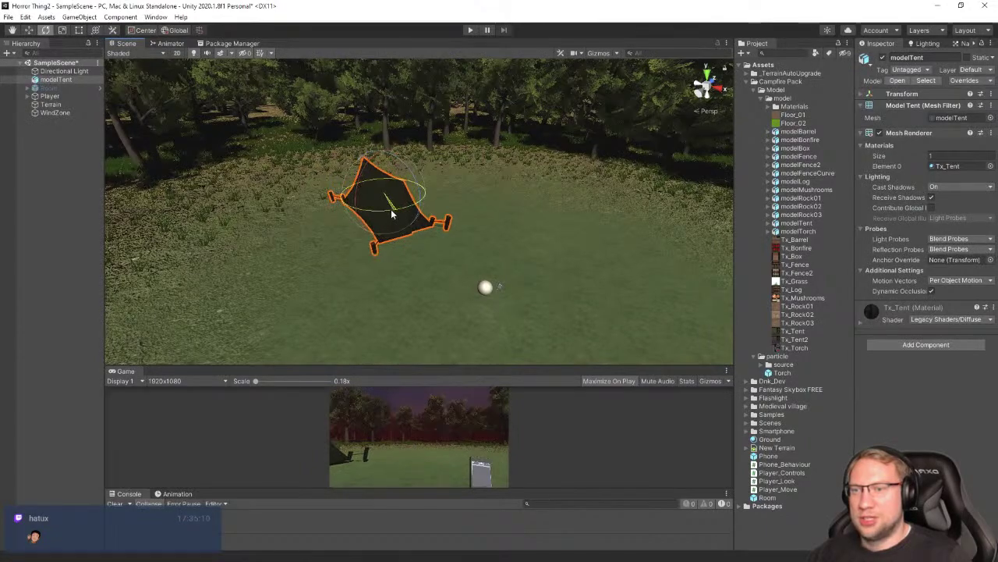
# Duplicate the tent, move the copy across the clearing near the tree line, and turn it toward the centre
pyautogui.moveTo(392, 215); pyautogui.dragTo(468, 245, button='right')
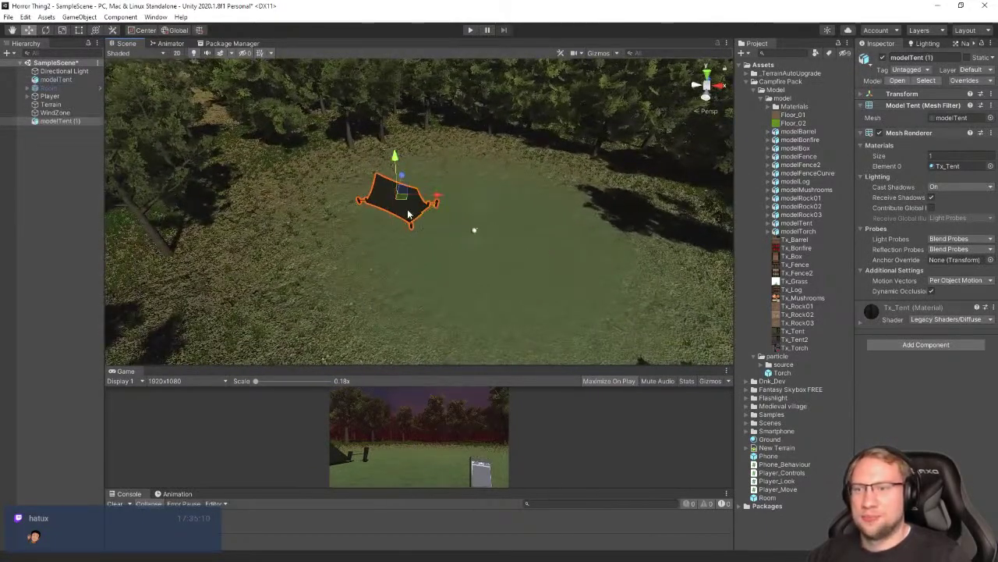
pyautogui.moveTo(403, 202); pyautogui.dragTo(434, 248)
pyautogui.press('e')
pyautogui.press('w')
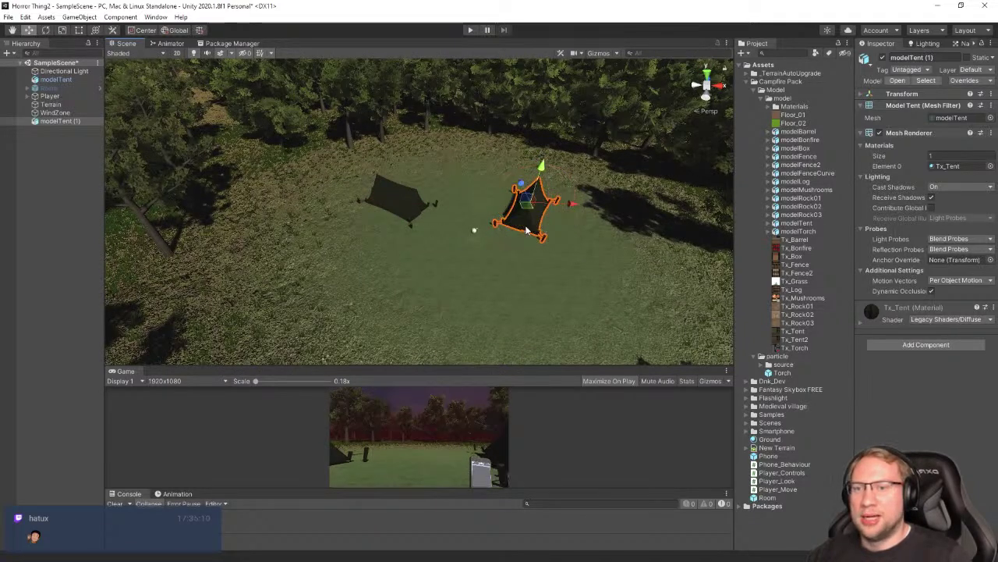
pyautogui.moveTo(527, 230)
pyautogui.mouseDown()
pyautogui.moveTo(522, 203)
pyautogui.moveTo(511, 219)
pyautogui.mouseUp()
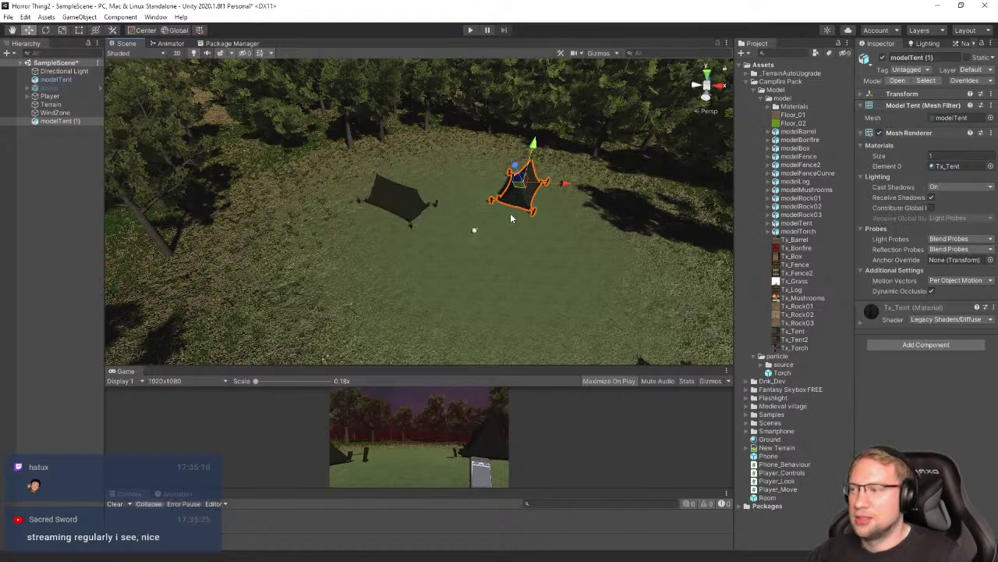
# Duplicate the second tent and position the copy as a third tent on the first tent's side of the clearing
pyautogui.moveTo(413, 247); pyautogui.dragTo(580, 236, button='right')
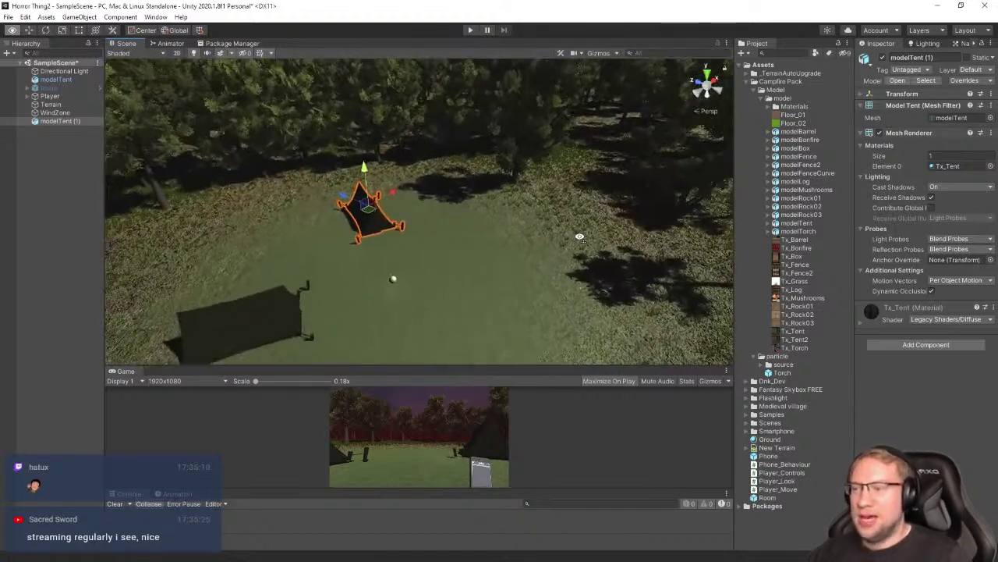
pyautogui.keyDown('alt'); pyautogui.moveTo(580, 237); pyautogui.dragTo(569, 237); pyautogui.keyUp('alt')
pyautogui.hotkey('ctrl', 'd')
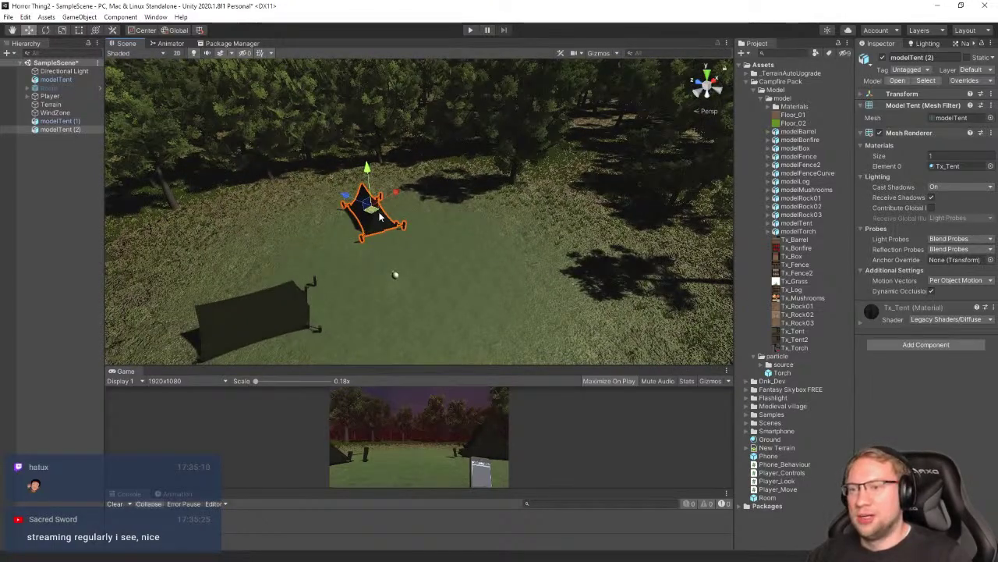
pyautogui.moveTo(373, 214); pyautogui.dragTo(403, 357)
pyautogui.moveTo(398, 176); pyautogui.dragTo(424, 233, button='right')
pyautogui.moveTo(436, 232); pyautogui.dragTo(397, 285)
pyautogui.moveTo(418, 248); pyautogui.dragTo(417, 272)
# Select the first tent and adjust its height so it sits on the grass
pyautogui.press('w')
pyautogui.moveTo(496, 219); pyautogui.dragTo(334, 183, button='right')
pyautogui.press('d')
pyautogui.moveTo(521, 250); pyautogui.dragTo(513, 199, button='right')
pyautogui.click(514, 199)
pyautogui.moveTo(425, 261); pyautogui.dragTo(495, 243, button='right')
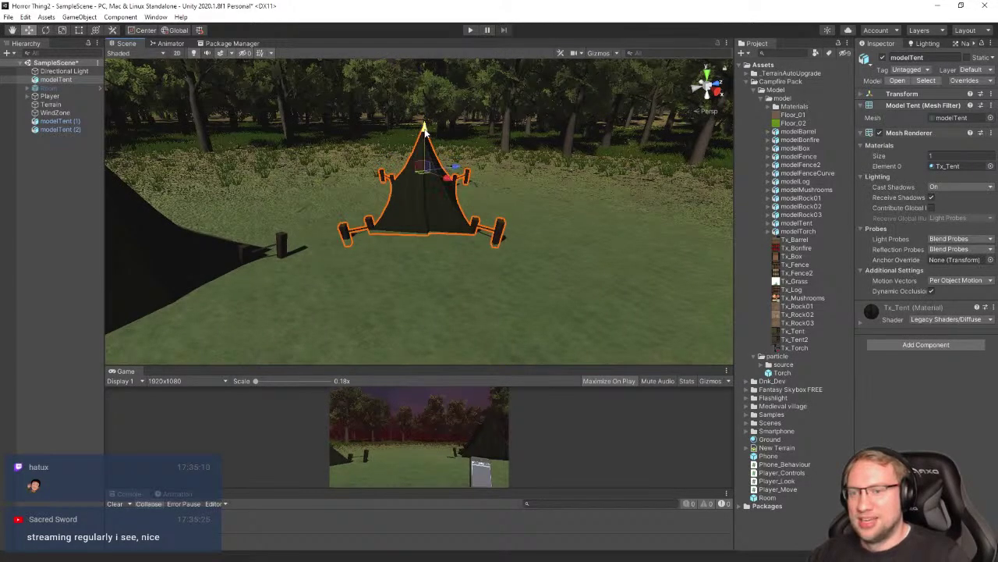
pyautogui.moveTo(424, 133); pyautogui.dragTo(490, 208, button='right')
# Select modelTent (1) and lower it slightly so its base and pegs meet the ground
pyautogui.click(528, 224)
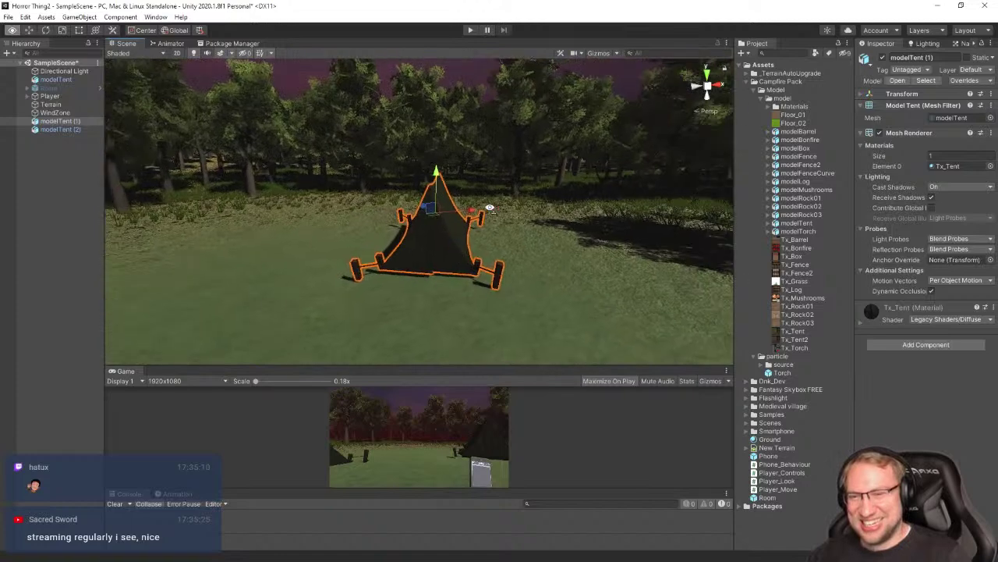
pyautogui.scroll(5, 433, 174)
pyautogui.moveTo(464, 135); pyautogui.dragTo(490, 166, button='right')
pyautogui.moveTo(414, 152); pyautogui.dragTo(416, 159)
# Adjust the height and tilt of modelTent (2) against the ground, and undo the last rotation
pyautogui.press('d')
pyautogui.moveTo(511, 205); pyautogui.dragTo(403, 159, button='right')
pyautogui.press('w')
pyautogui.click(483, 205)
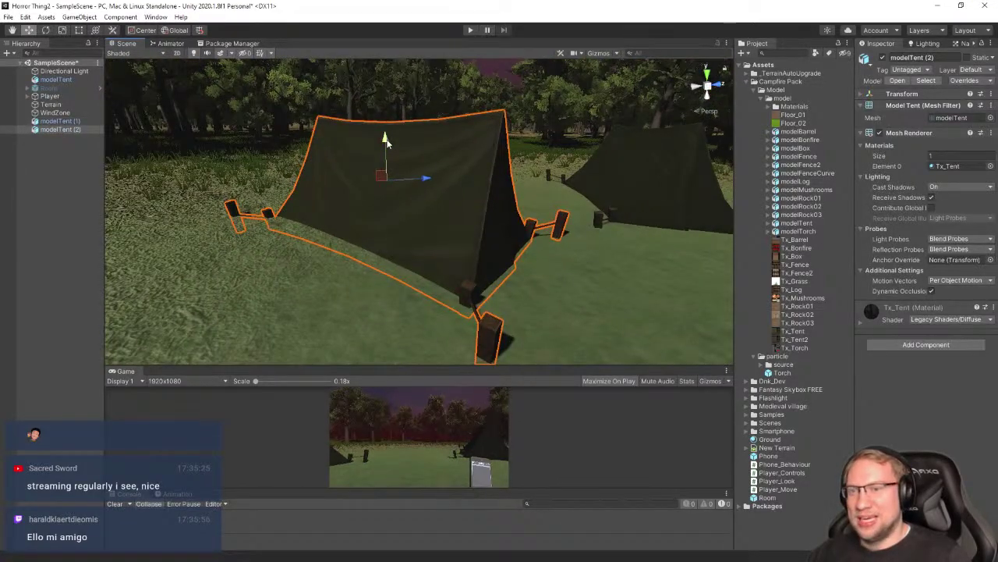
pyautogui.moveTo(387, 140); pyautogui.dragTo(394, 162)
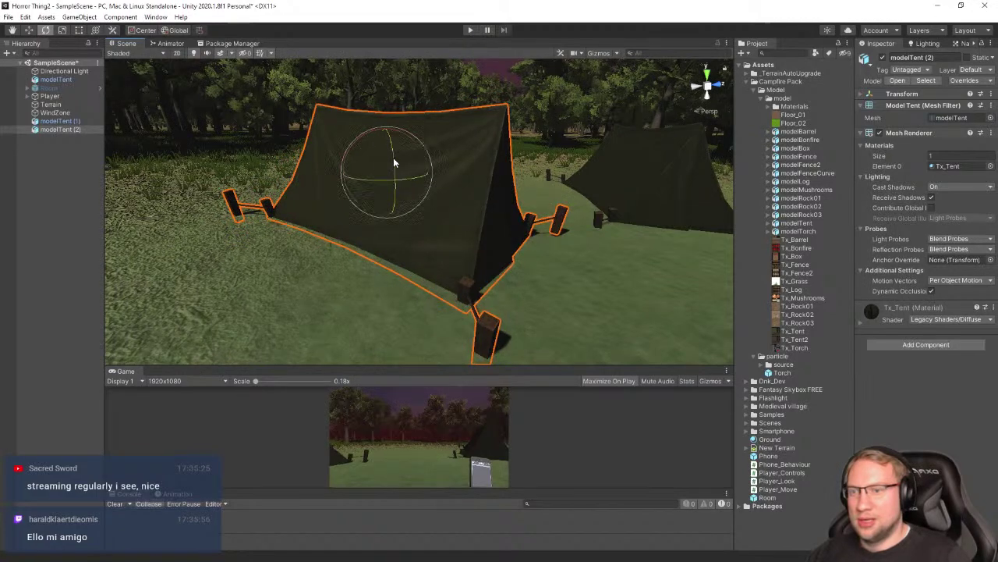
pyautogui.hotkey('ctrl', 'z')
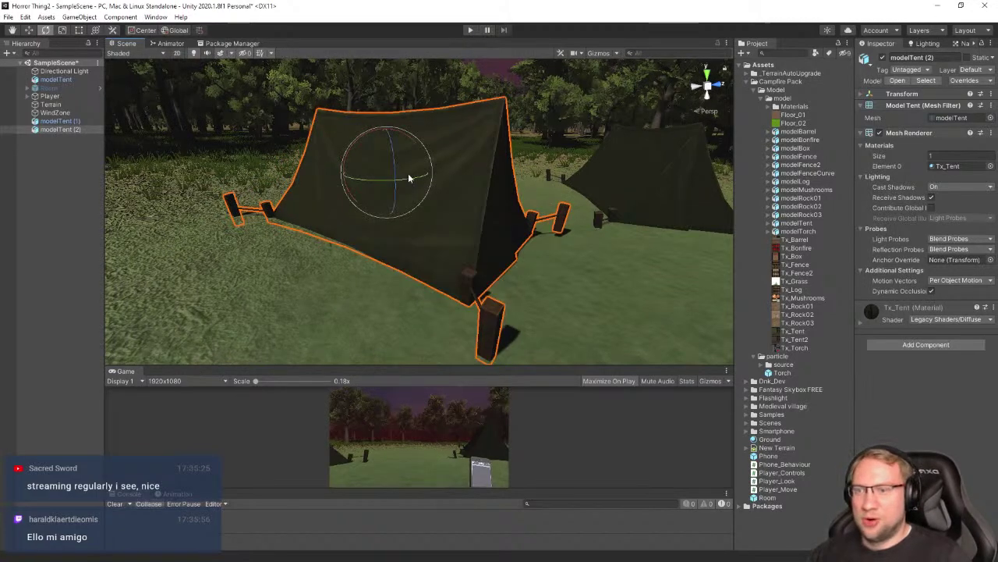
# Fine-tune the placement of modelTent (2) so it rests on the grass, and save the scene
pyautogui.press('d')
pyautogui.moveTo(518, 231); pyautogui.dragTo(382, 220, button='right')
pyautogui.press('a')
pyautogui.moveTo(398, 160); pyautogui.dragTo(364, 134)
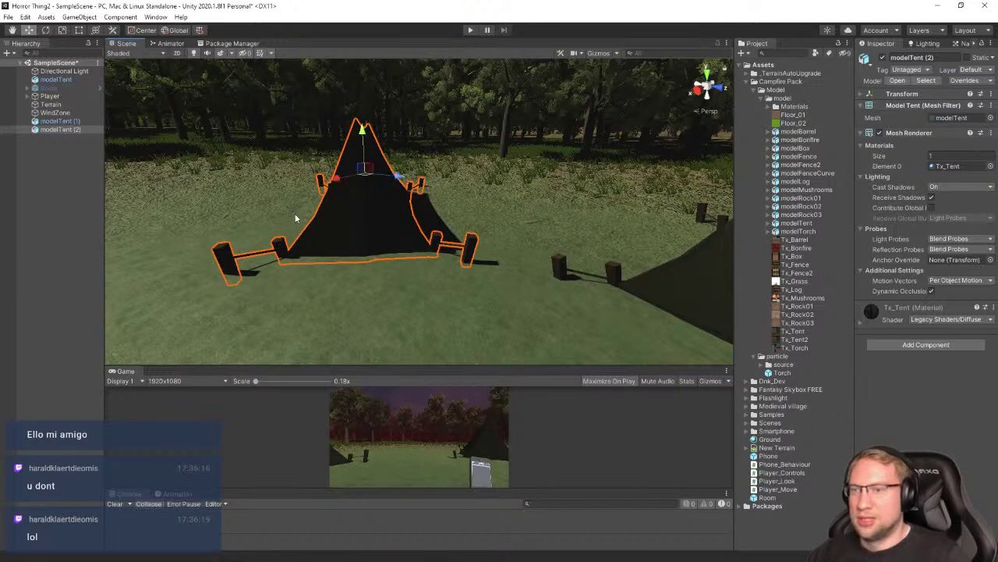
pyautogui.keyDown('alt'); pyautogui.moveTo(295, 217); pyautogui.dragTo(452, 101); pyautogui.keyUp('alt')
pyautogui.click(452, 101)
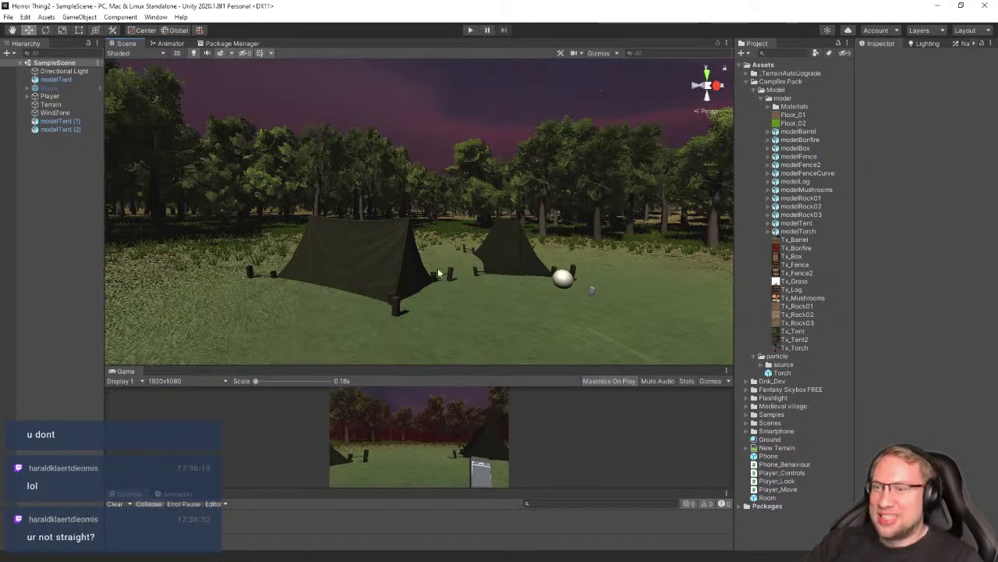
# Select the terrain and apply the Smooth Height brush to the ground between the three tents
pyautogui.press('w')
pyautogui.moveTo(419, 229); pyautogui.dragTo(489, 303, button='right')
pyautogui.click(489, 303)
pyautogui.moveTo(473, 227); pyautogui.dragTo(473, 231, button='right')
pyautogui.press('s')
pyautogui.keyDown('alt'); pyautogui.moveTo(472, 230); pyautogui.dragTo(473, 237); pyautogui.keyUp('alt')
pyautogui.click(911, 109)
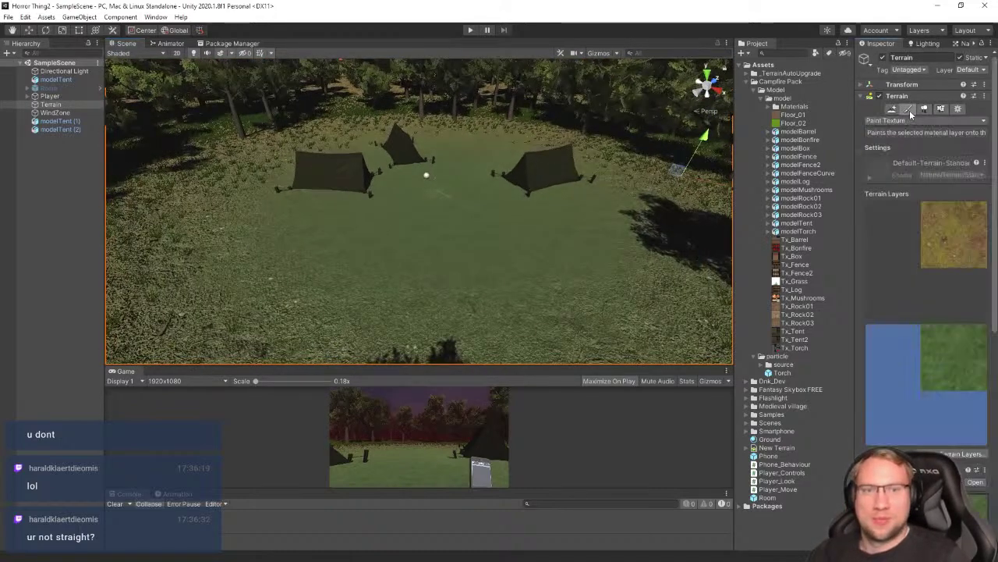
pyautogui.click(879, 120)
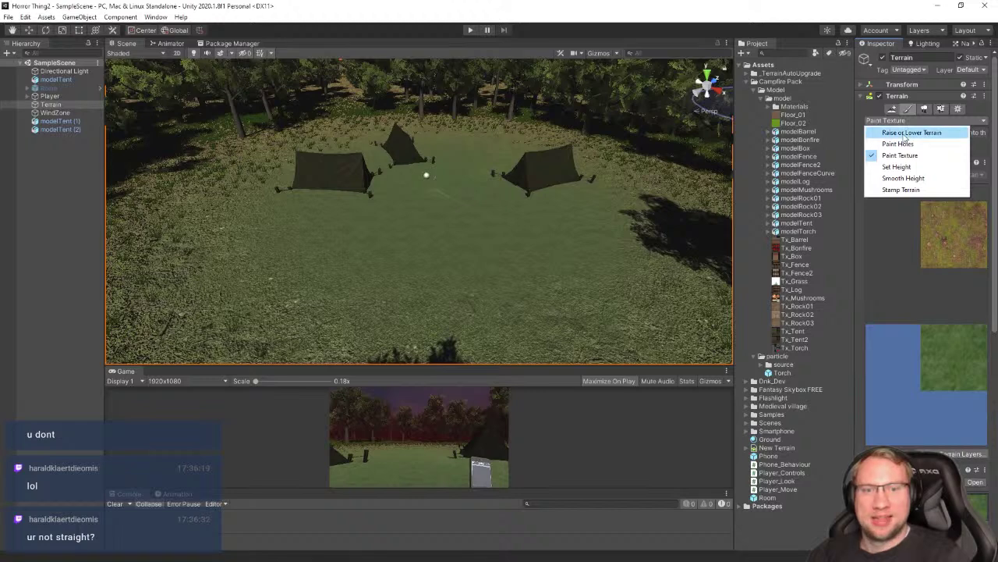
pyautogui.click(903, 177)
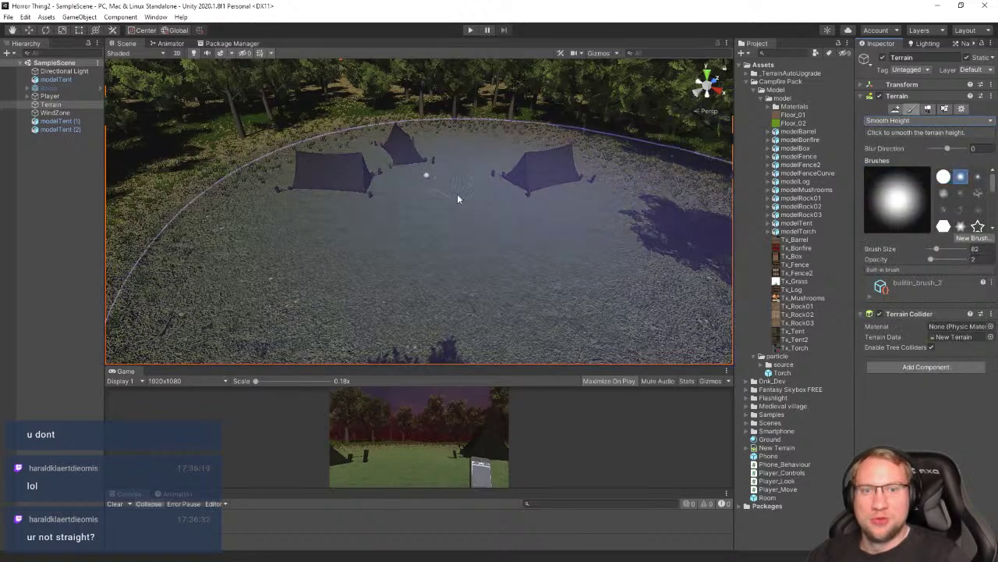
pyautogui.click(454, 170)
pyautogui.click(454, 170)
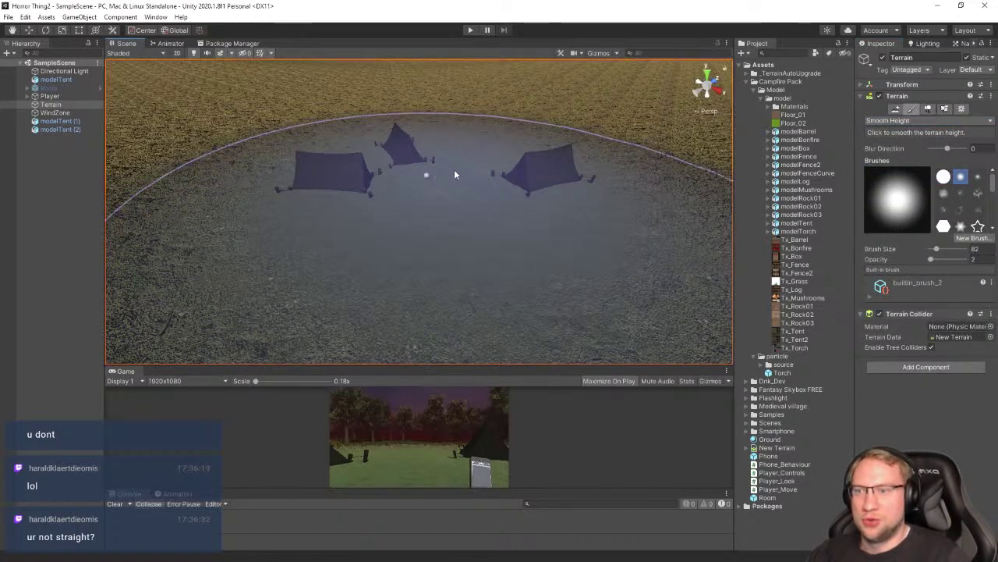
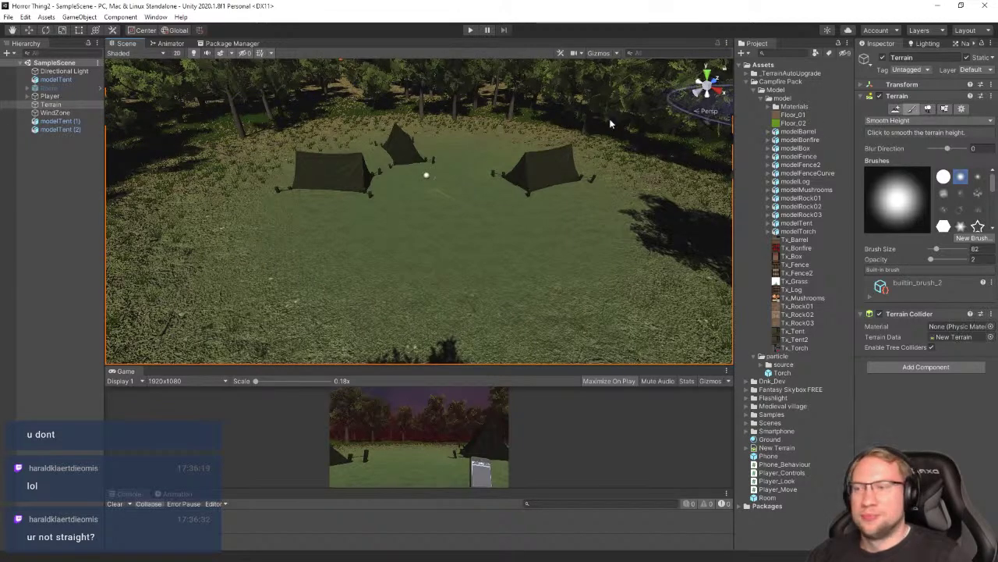
# Move the Player beside the first tent's front peg and rotate it to look across the clearing
pyautogui.click(52, 112)
pyautogui.click(50, 121)
pyautogui.press('w')
pyautogui.moveTo(474, 244); pyautogui.dragTo(472, 199, button='right')
pyautogui.press('w')
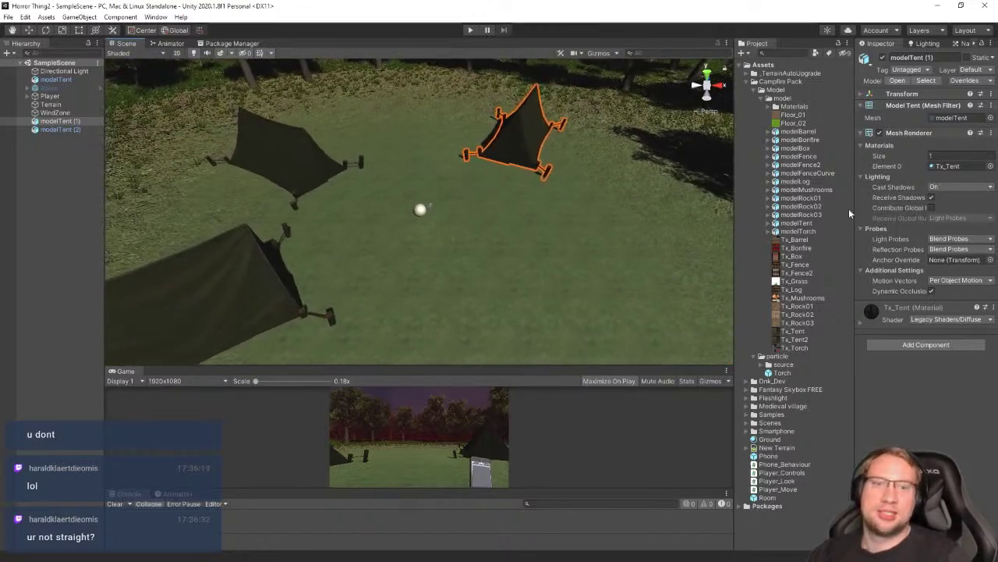
pyautogui.click(60, 96)
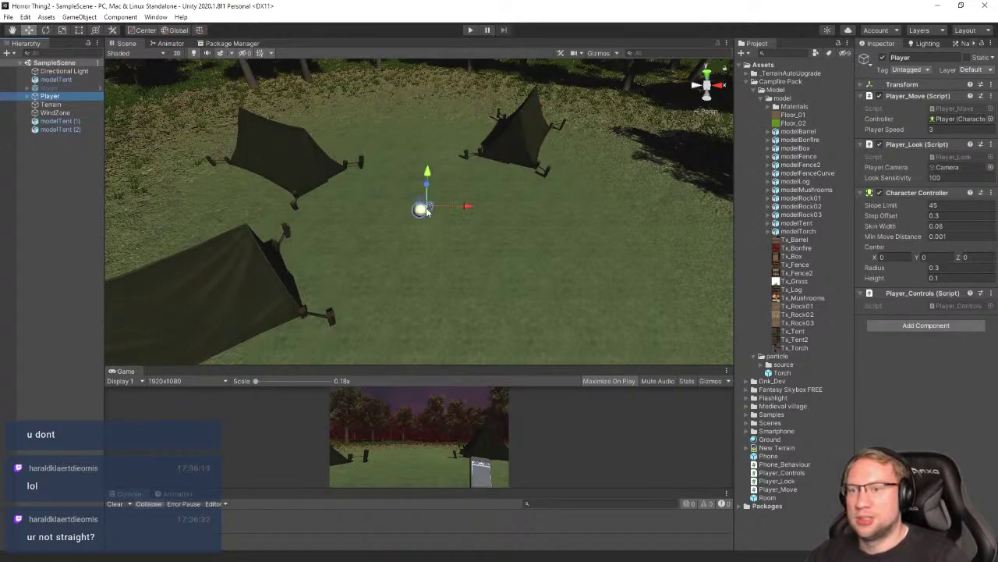
pyautogui.moveTo(427, 211); pyautogui.dragTo(218, 195)
pyautogui.press('e')
pyautogui.press('w')
pyautogui.moveTo(365, 174); pyautogui.dragTo(356, 190)
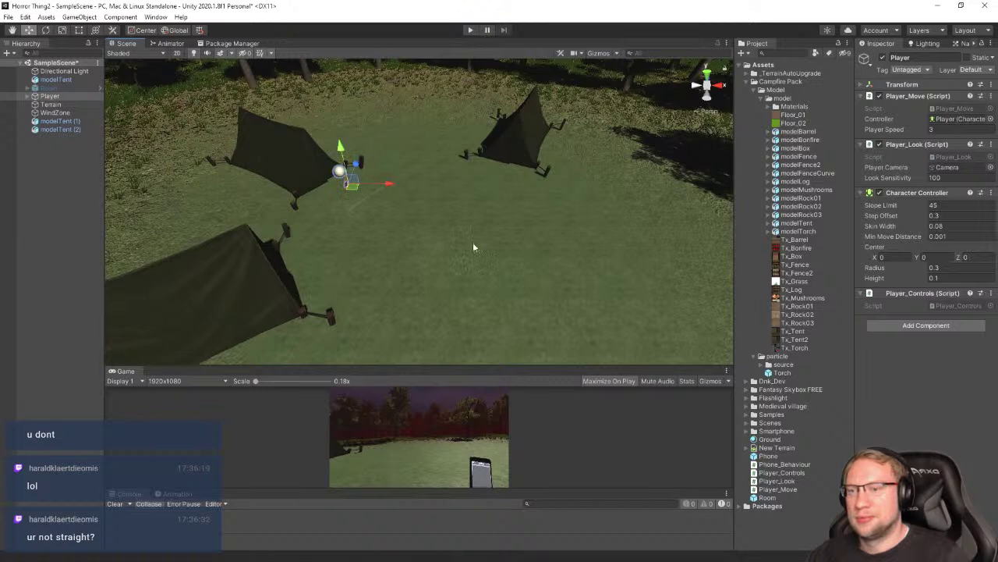
# Look through the Campfire Pack models and place modelBonfire on the grass in the middle of the three tents
pyautogui.click(484, 263)
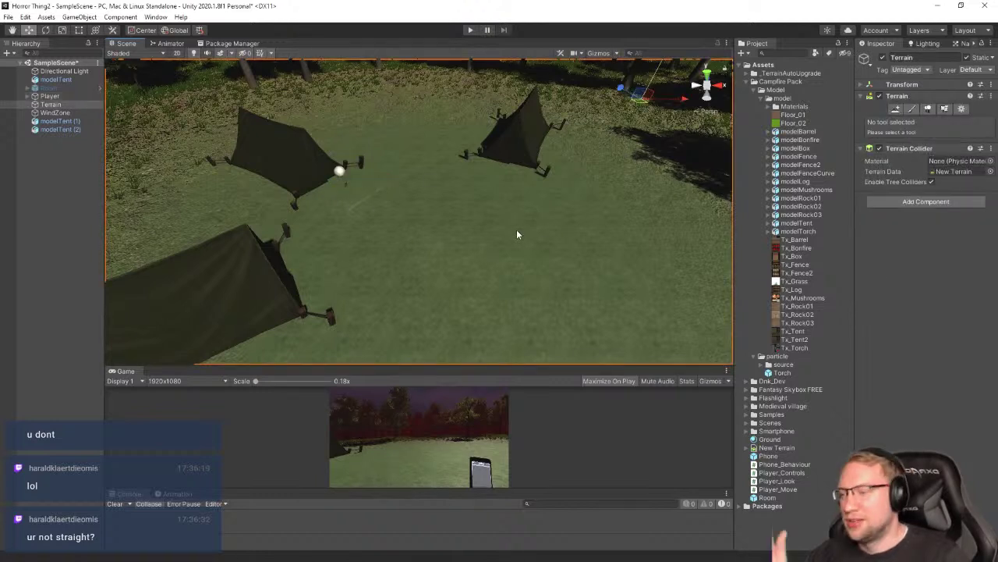
pyautogui.click(800, 225)
pyautogui.click(800, 233)
pyautogui.click(802, 225)
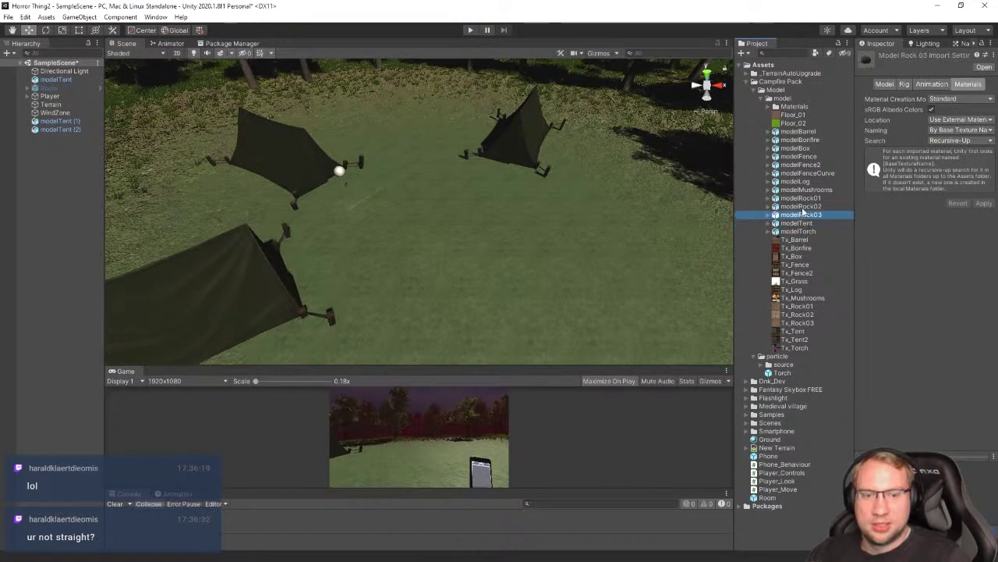
pyautogui.click(803, 206)
pyautogui.click(803, 199)
pyautogui.click(802, 191)
pyautogui.click(801, 184)
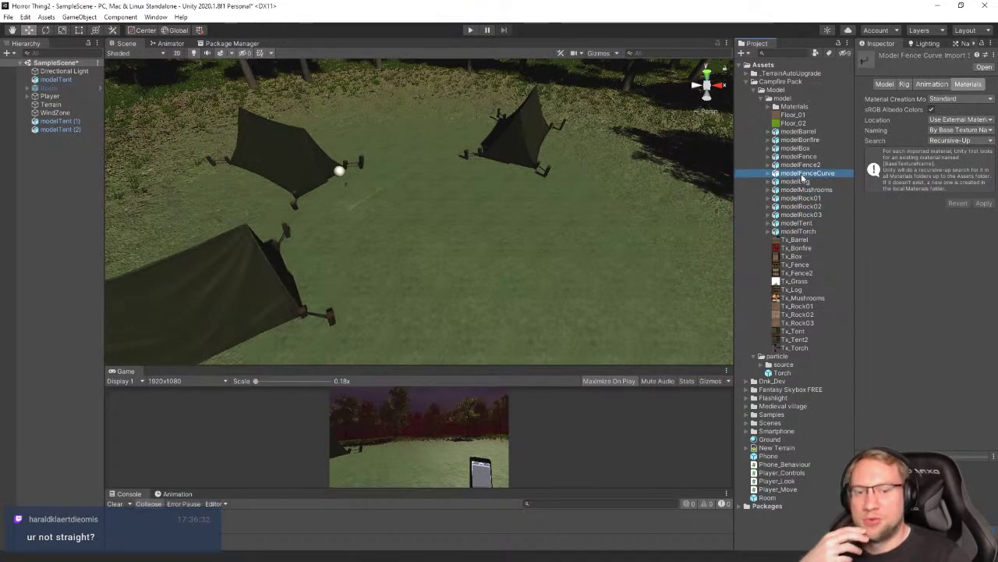
pyautogui.click(800, 149)
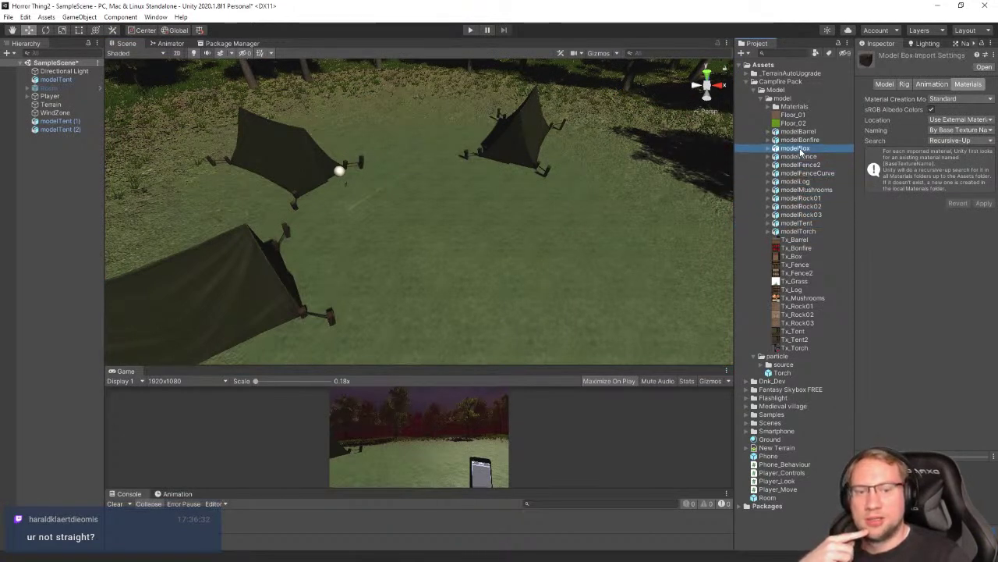
pyautogui.click(800, 132)
pyautogui.click(800, 139)
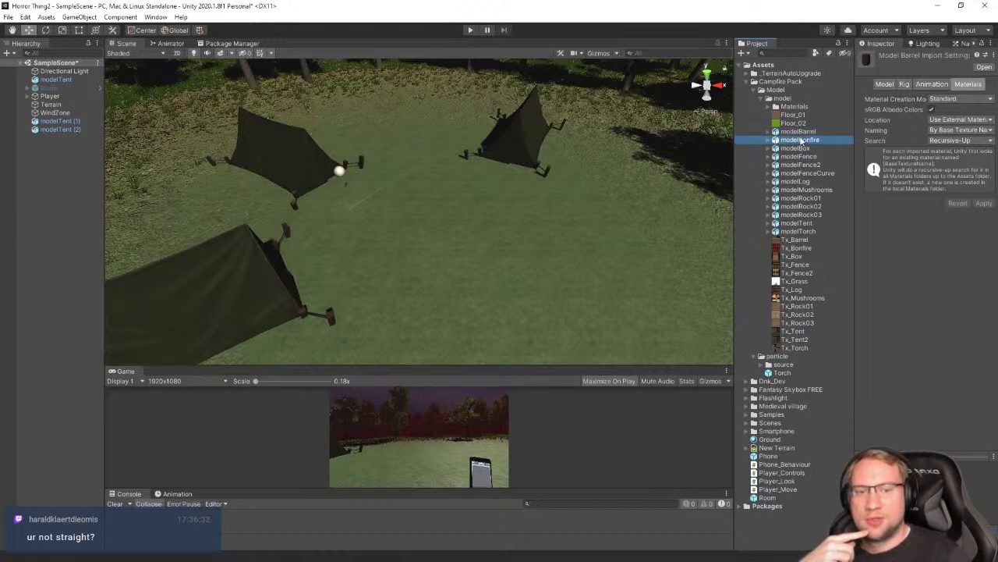
pyautogui.moveTo(405, 223); pyautogui.dragTo(422, 225)
pyautogui.moveTo(511, 242); pyautogui.dragTo(506, 242, button='right')
pyautogui.keyDown('alt'); pyautogui.scroll(5, 506, 243); pyautogui.keyUp('alt')
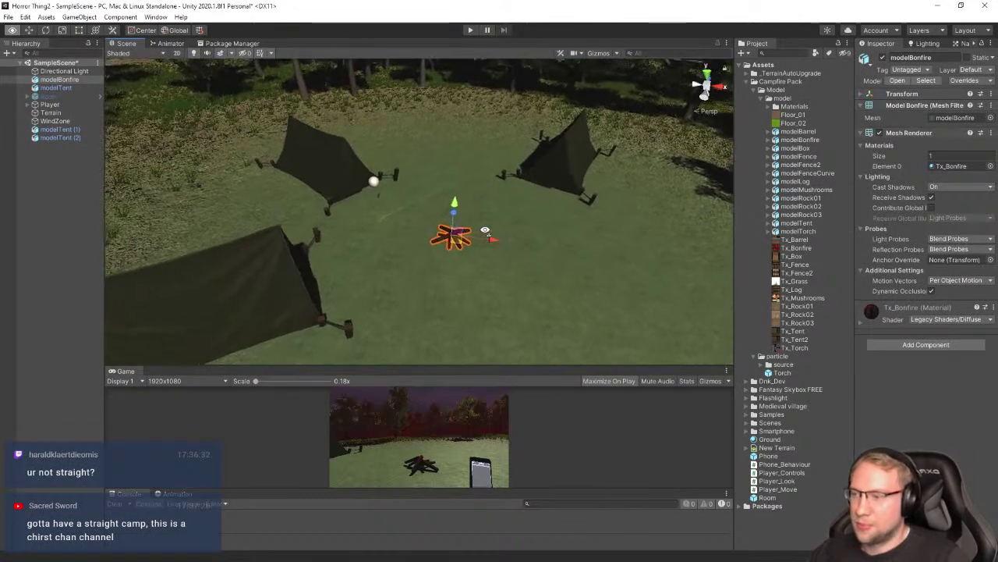
# Adjust the height of modelBonfire so its logs rest on the ground, and check it from several sides
pyautogui.keyDown('alt'); pyautogui.moveTo(511, 243); pyautogui.dragTo(294, 149); pyautogui.keyUp('alt')
pyautogui.click(602, 230)
pyautogui.click(456, 220)
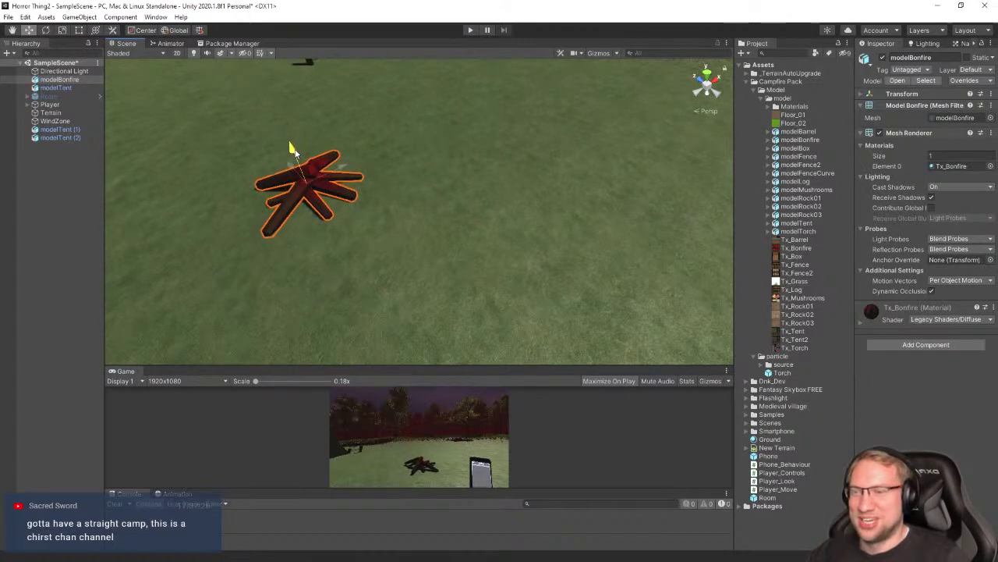
pyautogui.keyDown('alt'); pyautogui.moveTo(235, 229); pyautogui.dragTo(251, 226); pyautogui.keyUp('alt')
pyautogui.moveTo(333, 228); pyautogui.dragTo(673, 184, button='right')
pyautogui.click(530, 266)
pyautogui.keyDown('alt'); pyautogui.moveTo(673, 185); pyautogui.dragTo(525, 283); pyautogui.keyUp('alt')
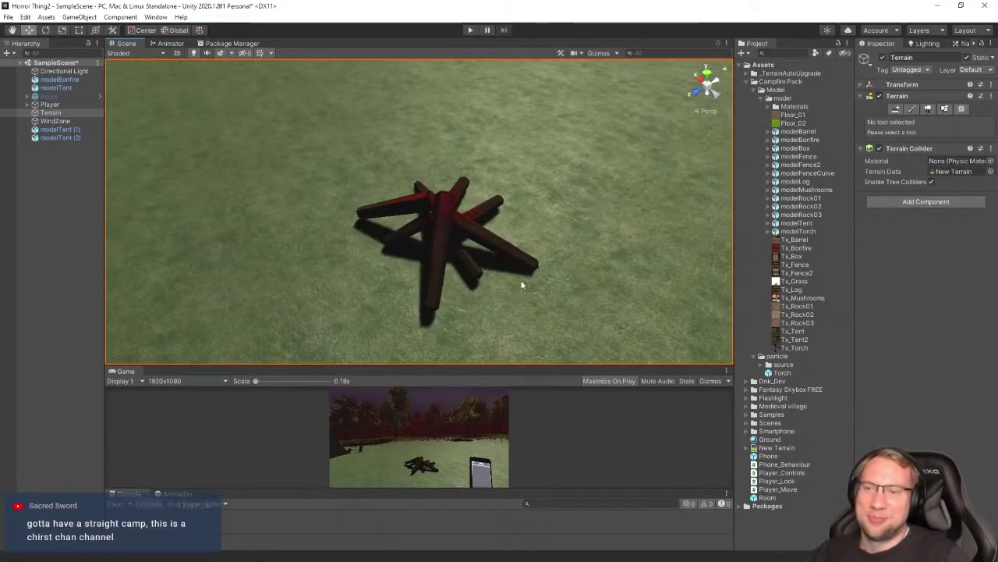
pyautogui.scroll(-5, 508, 247)
pyautogui.scroll(6, 457, 231)
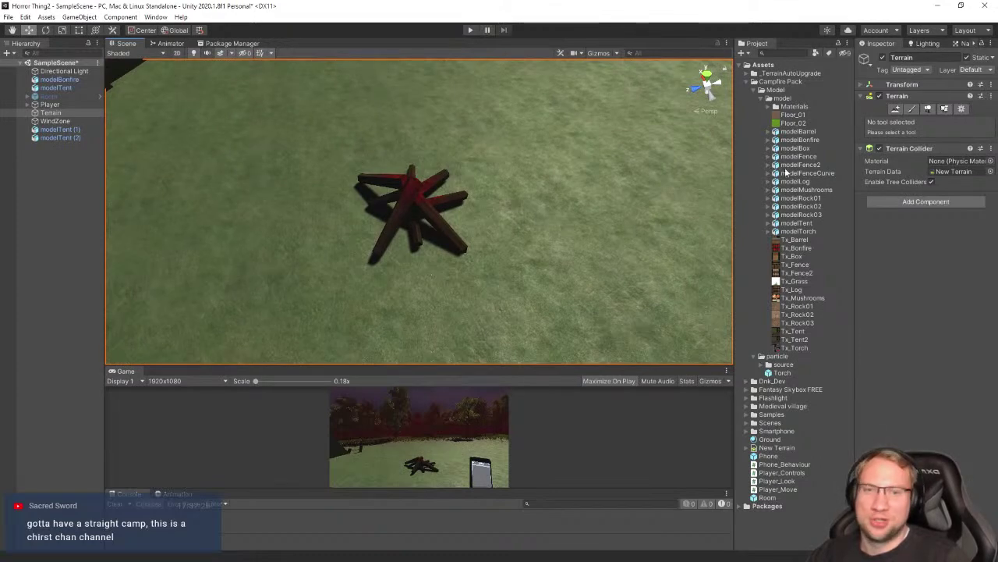
# Switch the terrain brush to Paint Texture and set the brush size to 2
pyautogui.click(912, 109)
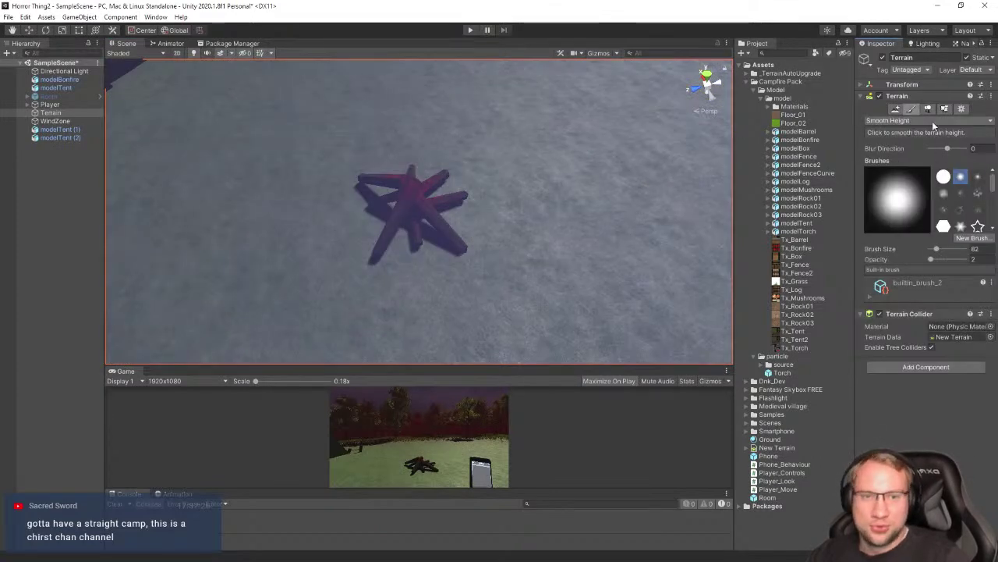
pyautogui.click(901, 120)
pyautogui.click(898, 155)
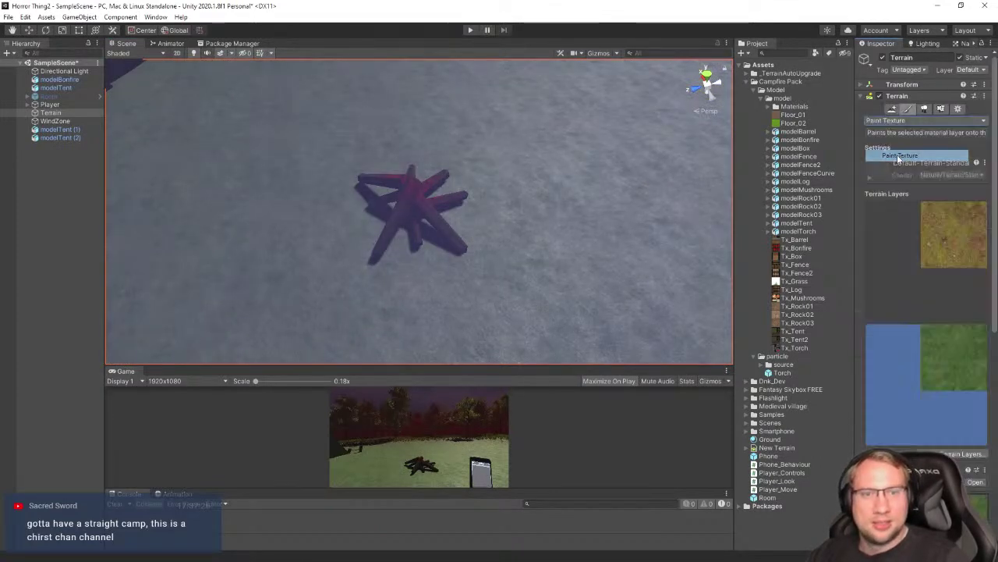
pyautogui.scroll(-10, 920, 437)
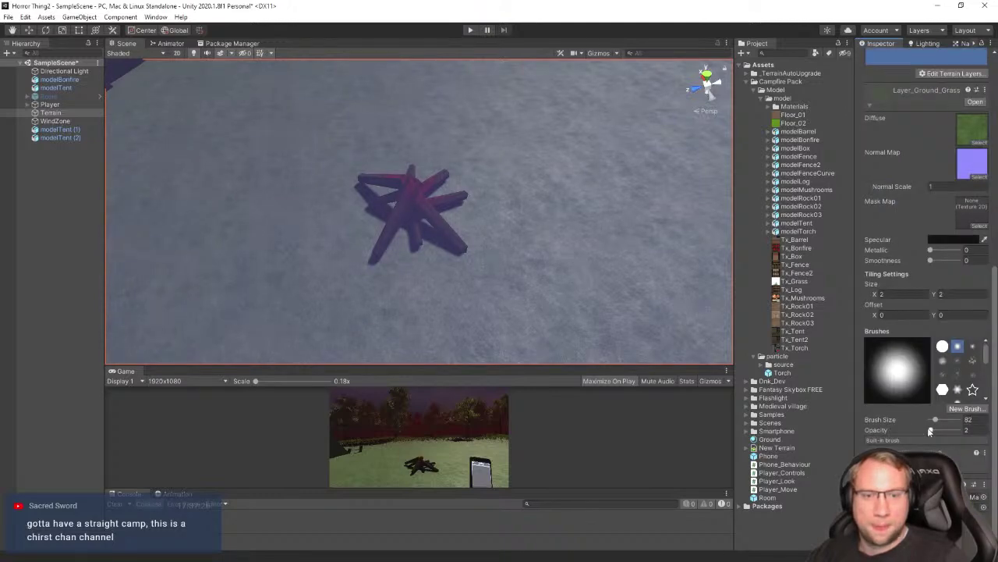
pyautogui.moveTo(936, 420); pyautogui.dragTo(931, 422)
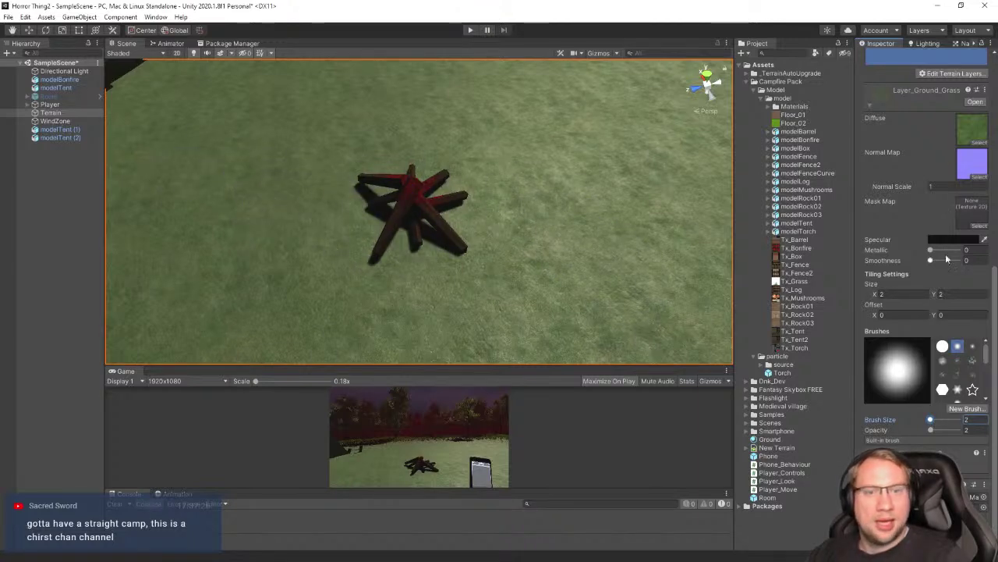
# Preview the available terrain layers and add the Mud_dry layer to the terrain's texture layers
pyautogui.scroll(10, 928, 257)
pyautogui.scroll(-3, 886, 155)
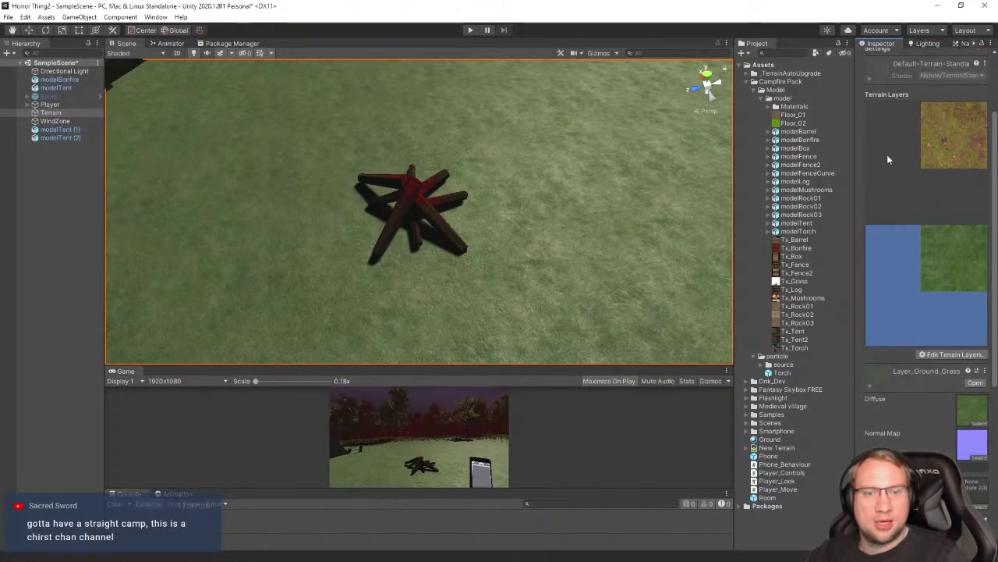
pyautogui.click(962, 356)
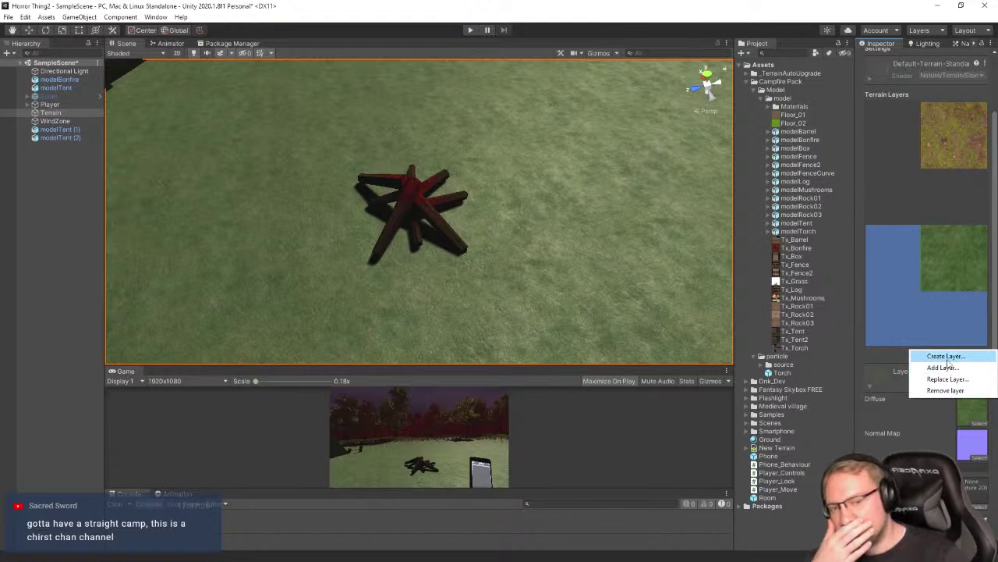
pyautogui.click(942, 366)
pyautogui.click(749, 208)
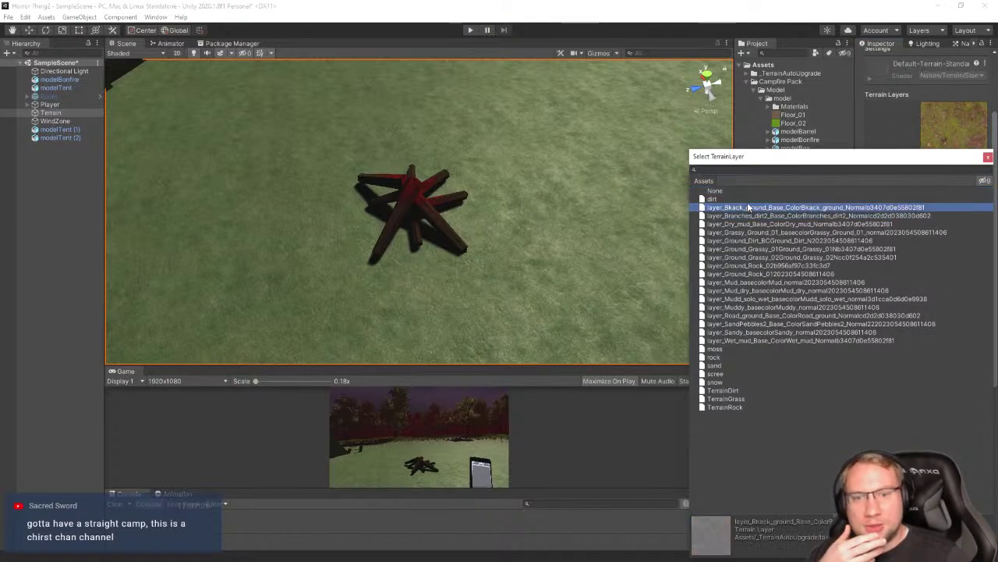
pyautogui.press('Up')
pyautogui.press('Down')
pyautogui.press('Down')
pyautogui.press('Down')
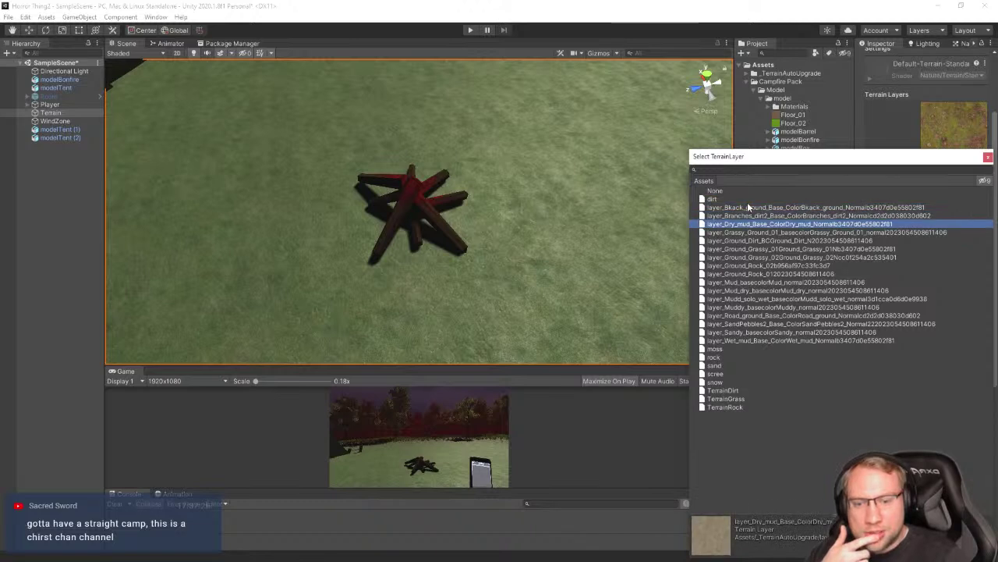
pyautogui.press('Down')
pyautogui.press('Down')
pyautogui.press('Down')
pyautogui.press('Down')
pyautogui.press('Down')
pyautogui.press('Down')
pyautogui.press('Down')
pyautogui.press('Down')
pyautogui.press('Down')
pyautogui.press('Down')
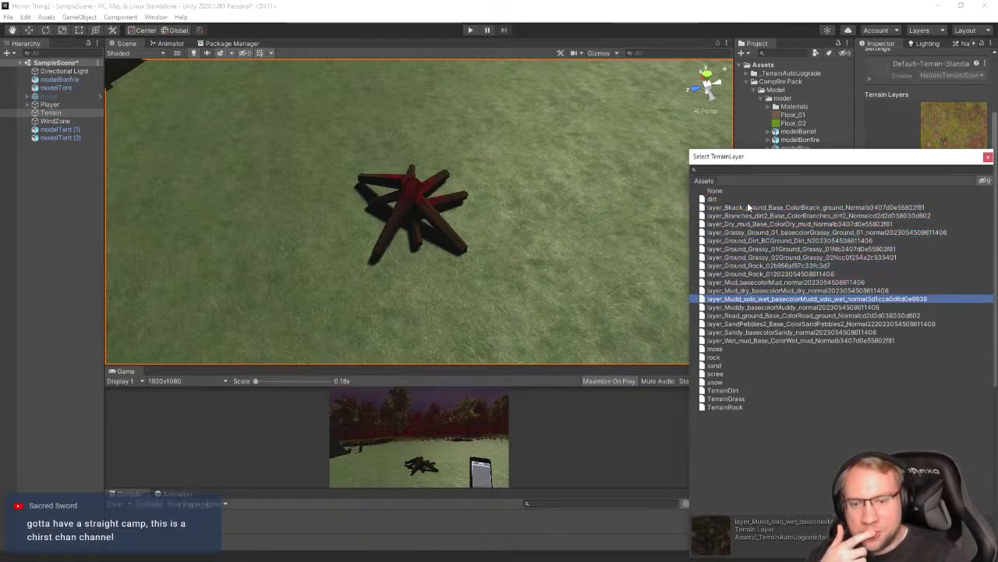
pyautogui.press('Up')
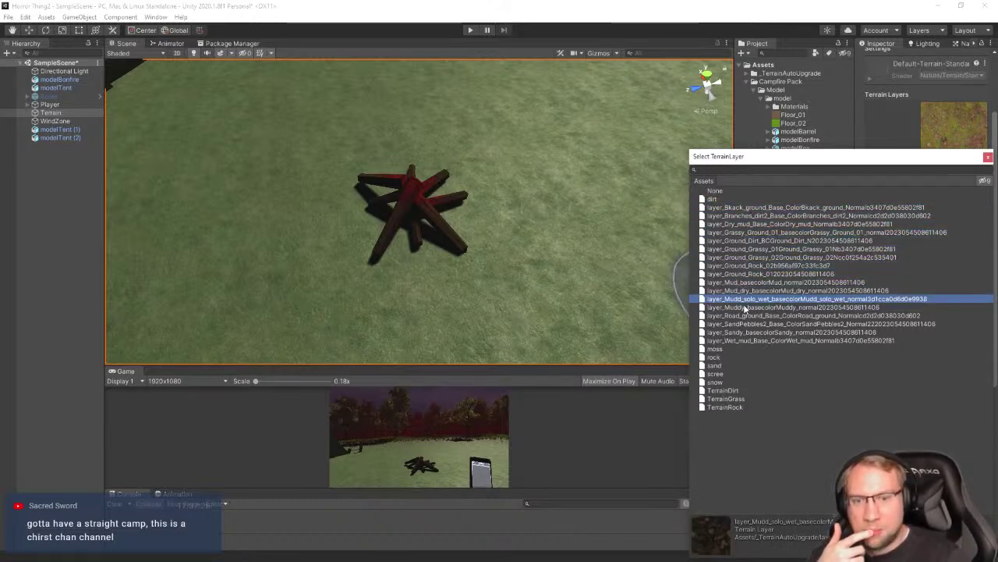
pyautogui.click(780, 292)
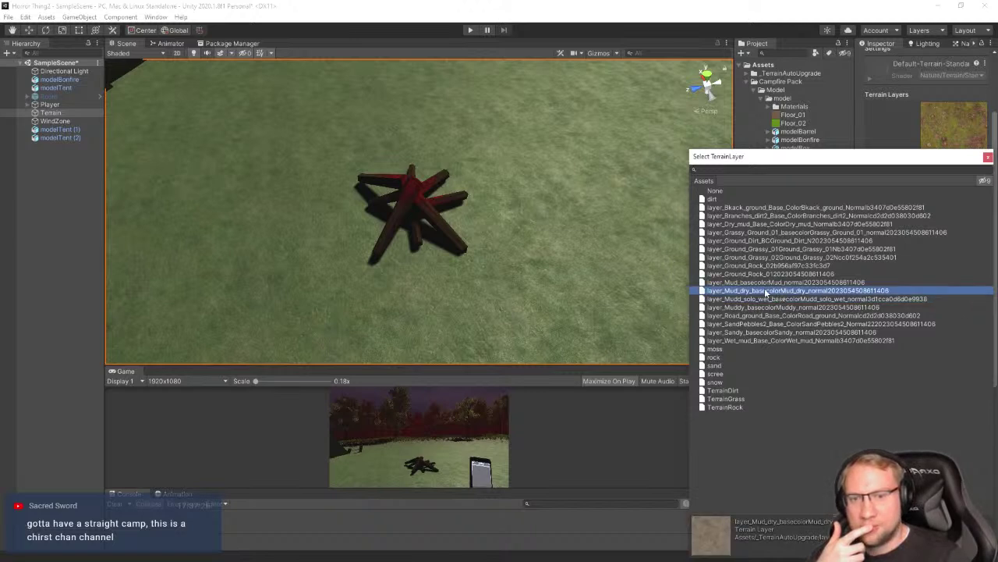
pyautogui.click(765, 308)
pyautogui.click(766, 293)
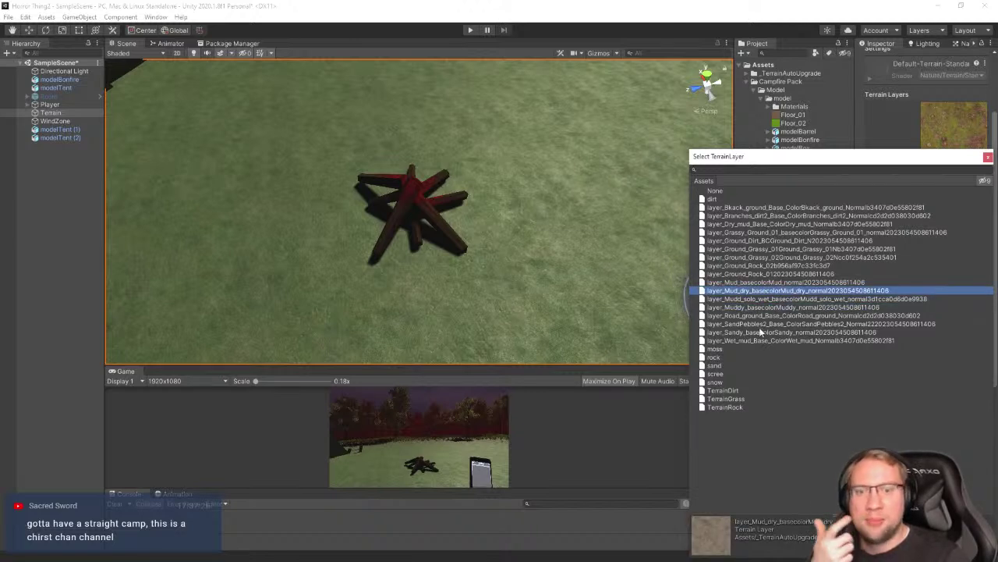
pyautogui.click(760, 333)
pyautogui.click(769, 293)
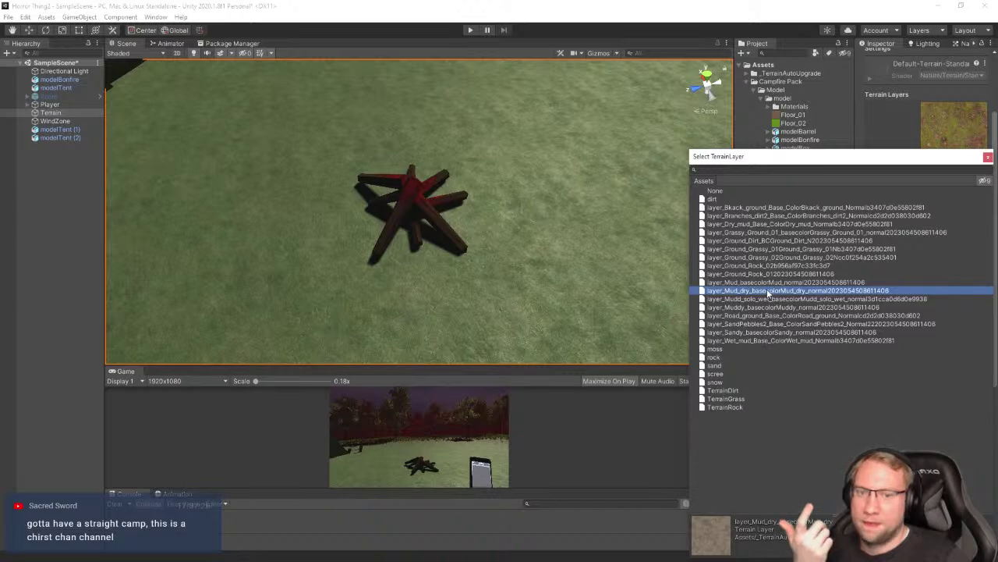
pyautogui.doubleClick(769, 293)
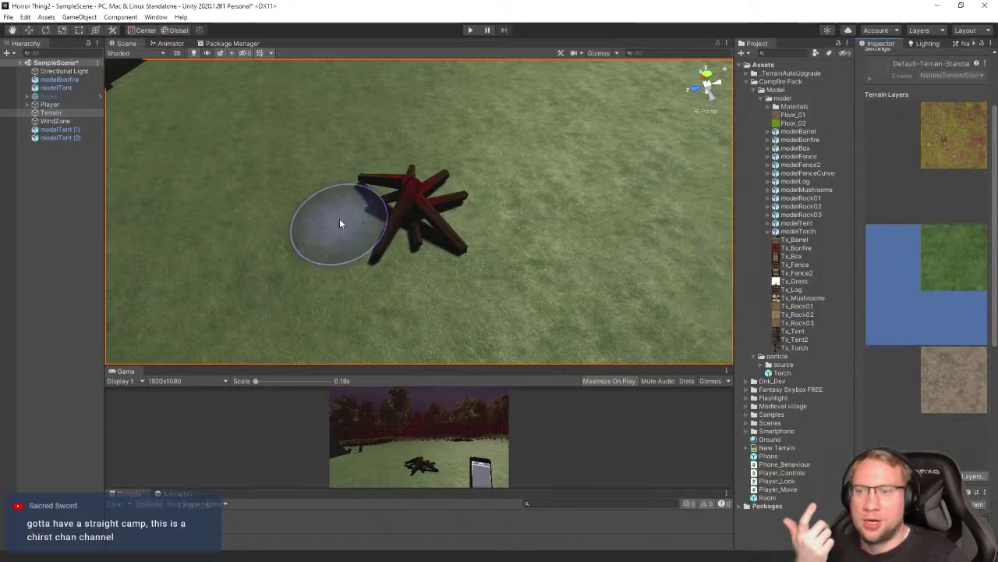
# Paint a patch of the dry mud layer on the ground around and beneath the bonfire
pyautogui.click(958, 365)
pyautogui.moveTo(367, 231)
pyautogui.mouseDown()
pyautogui.moveTo(423, 196)
pyautogui.moveTo(387, 235)
pyautogui.moveTo(445, 196)
pyautogui.moveTo(343, 205)
pyautogui.moveTo(422, 240)
pyautogui.moveTo(457, 190)
pyautogui.moveTo(376, 208)
pyautogui.mouseUp()
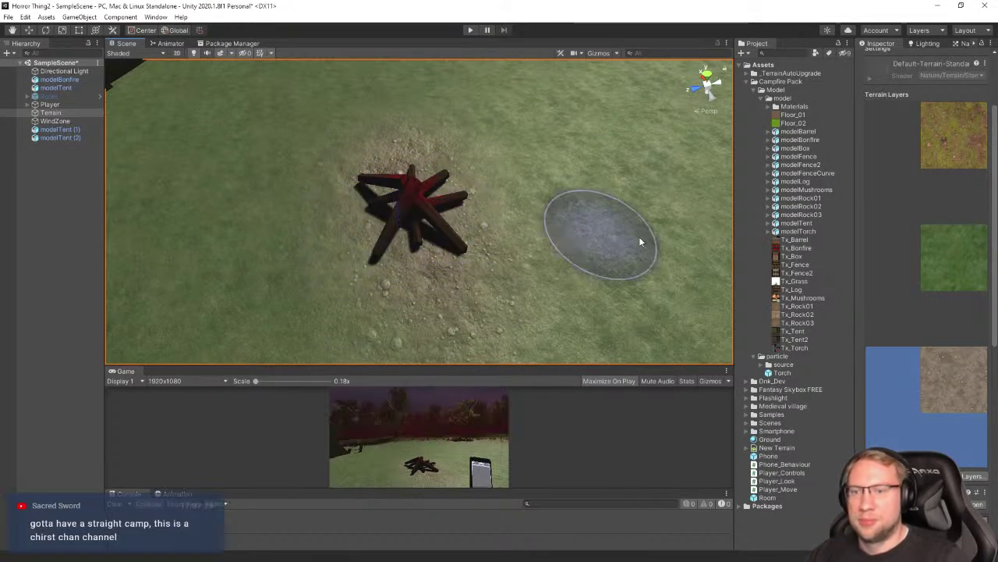
pyautogui.scroll(-8, 639, 236)
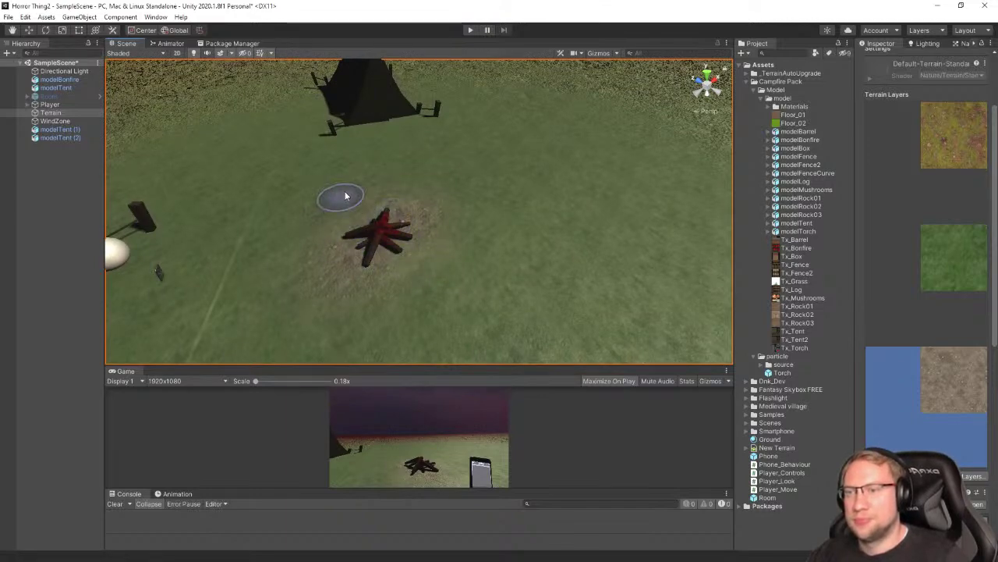
pyautogui.moveTo(360, 225)
pyautogui.mouseDown()
pyautogui.moveTo(347, 254)
pyautogui.moveTo(395, 238)
pyautogui.mouseUp()
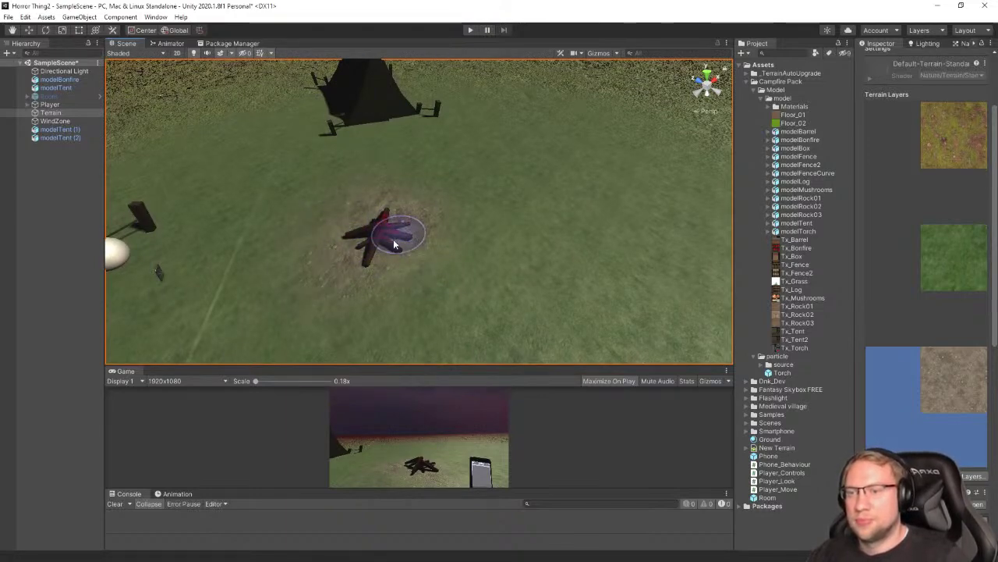
pyautogui.moveTo(429, 197)
pyautogui.mouseDown(button='right')
pyautogui.moveTo(433, 209)
pyautogui.moveTo(558, 219)
pyautogui.mouseUp(button='right')
pyautogui.scroll(-8, 907, 346)
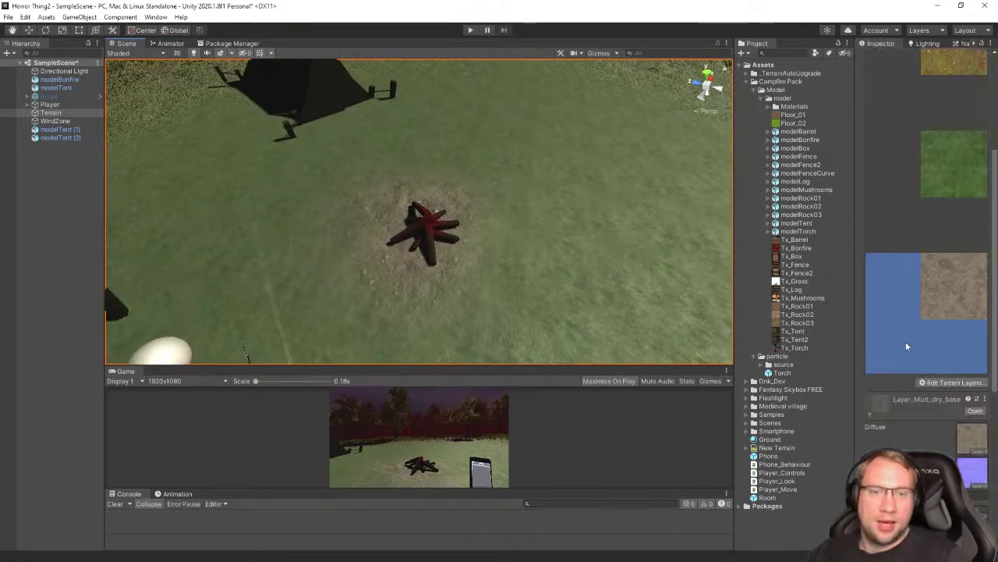
pyautogui.scroll(6, 880, 360)
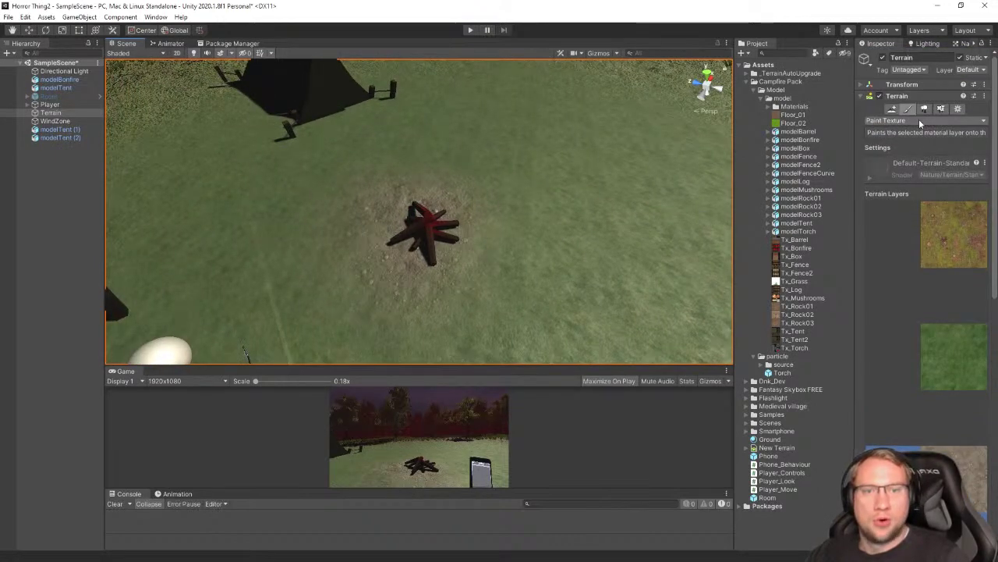
# Place modelRock03 from the Campfire Pack at the bonfire and scale it uniformly down to a small stone
pyautogui.click(804, 190)
pyautogui.click(801, 199)
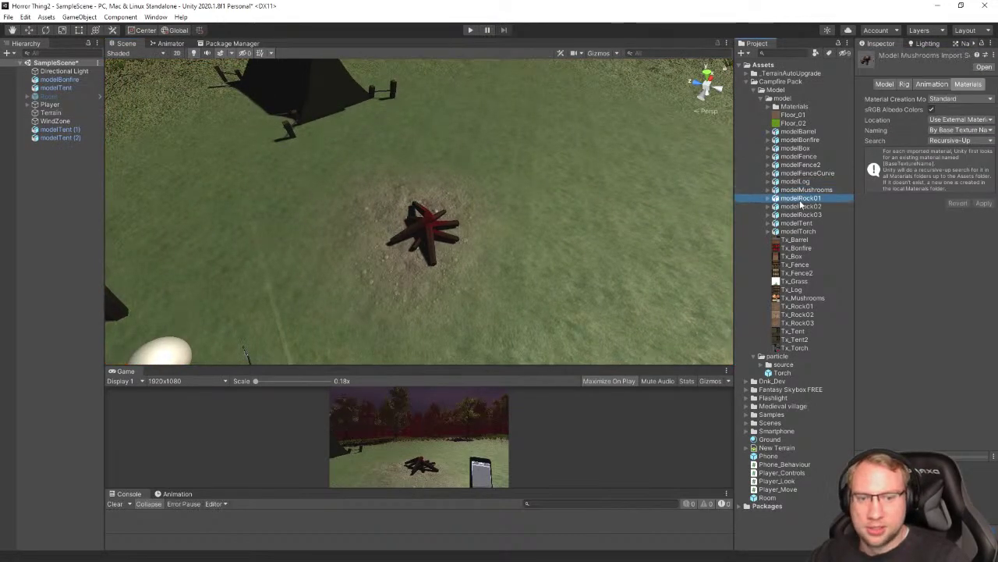
pyautogui.click(800, 207)
pyautogui.click(800, 215)
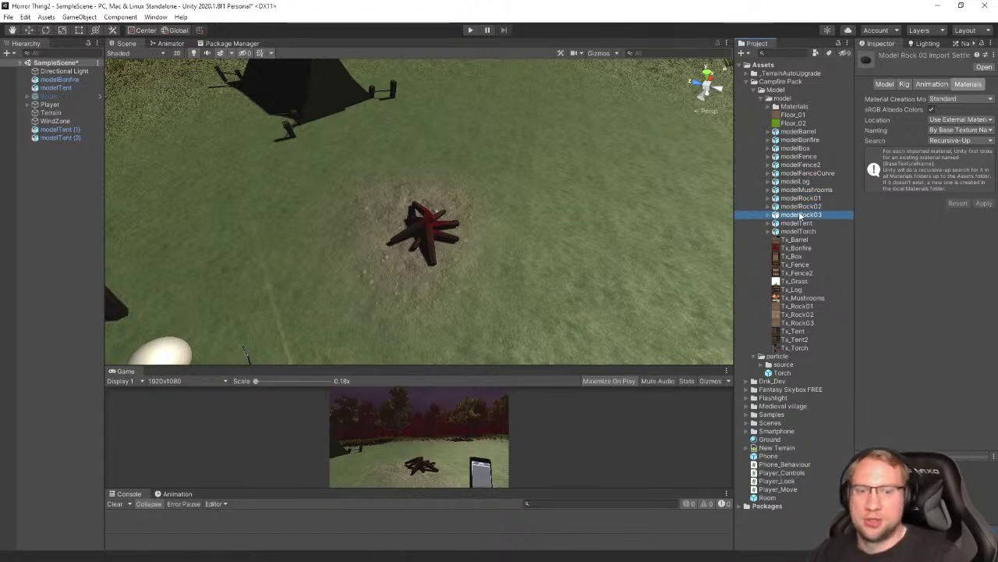
pyautogui.moveTo(801, 220); pyautogui.dragTo(427, 219)
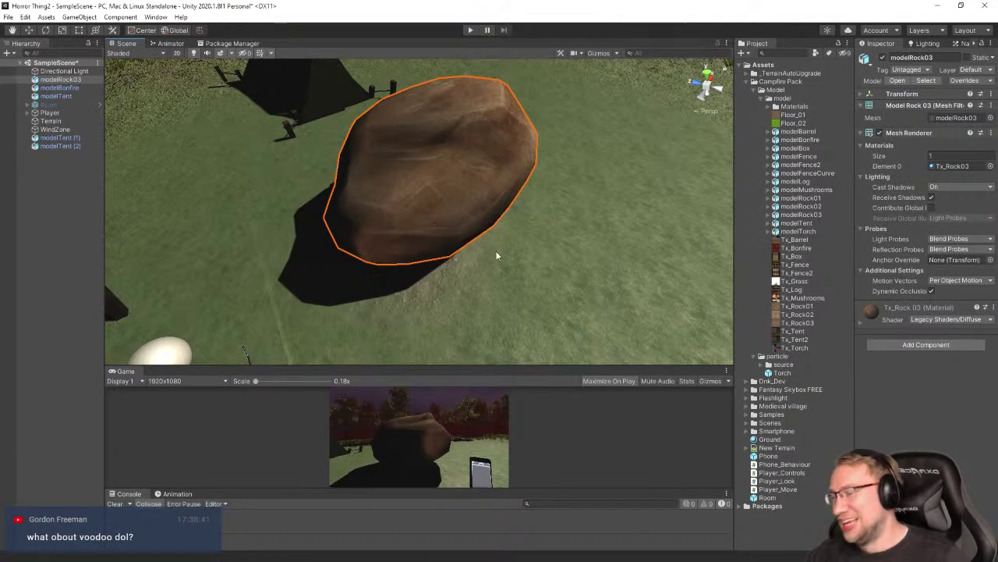
pyautogui.press('e')
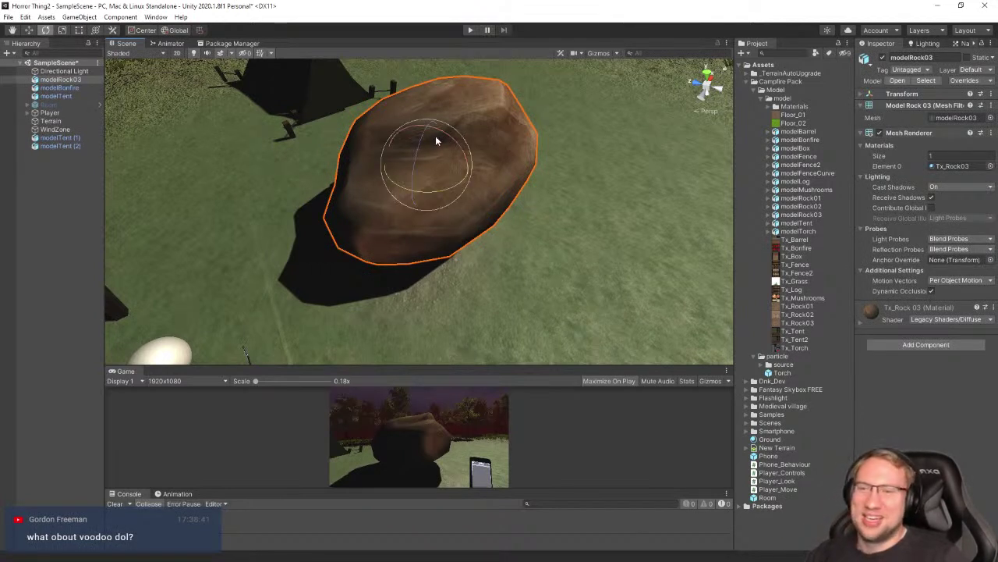
pyautogui.press('r')
pyautogui.moveTo(425, 162); pyautogui.dragTo(380, 165)
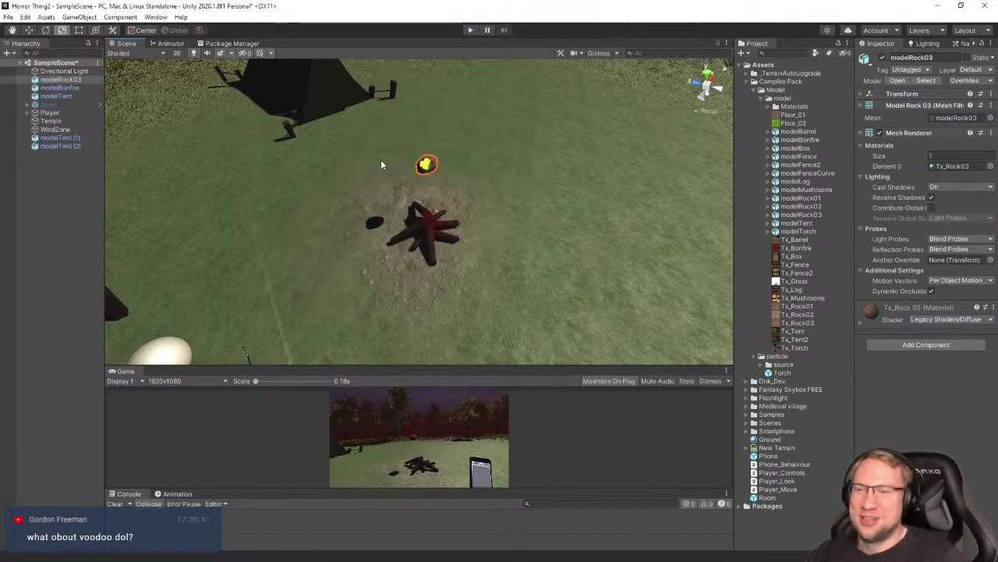
# Move the small stone out of the bonfire logs onto the bare dirt beside them and adjust its rotation
pyautogui.press('w')
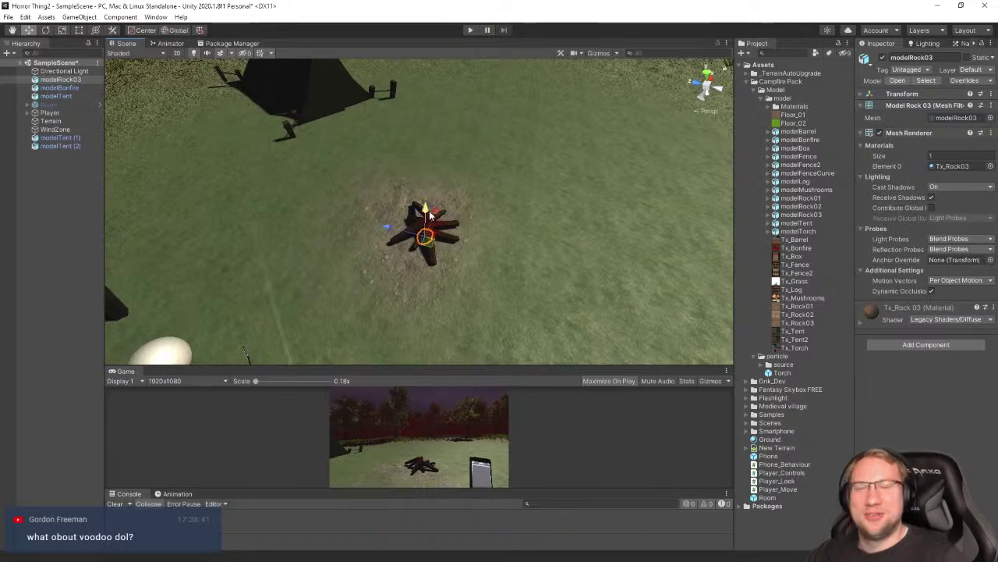
pyautogui.scroll(8, 430, 215)
pyautogui.keyDown('alt'); pyautogui.moveTo(430, 216); pyautogui.dragTo(506, 200); pyautogui.keyUp('alt')
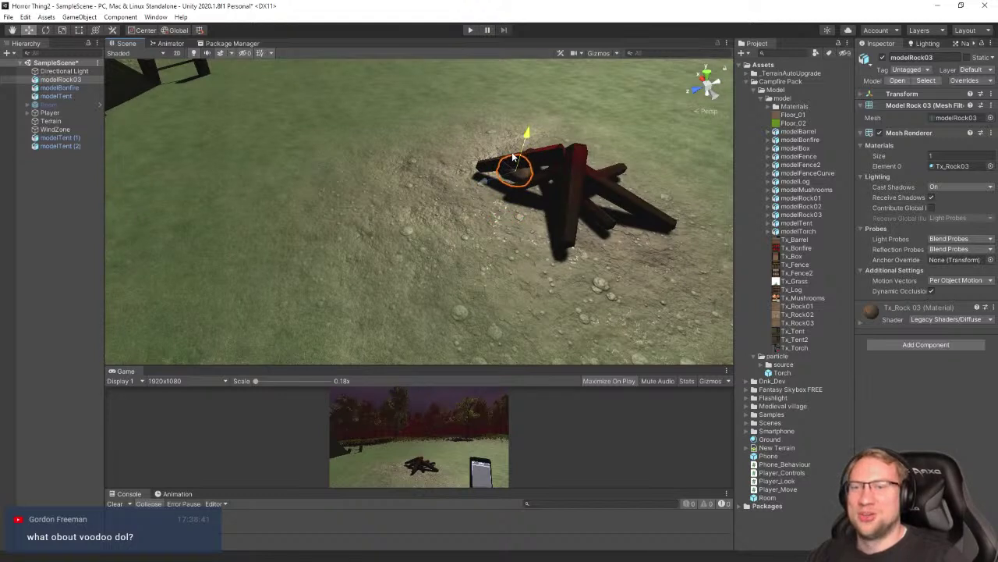
pyautogui.moveTo(517, 177); pyautogui.dragTo(535, 281)
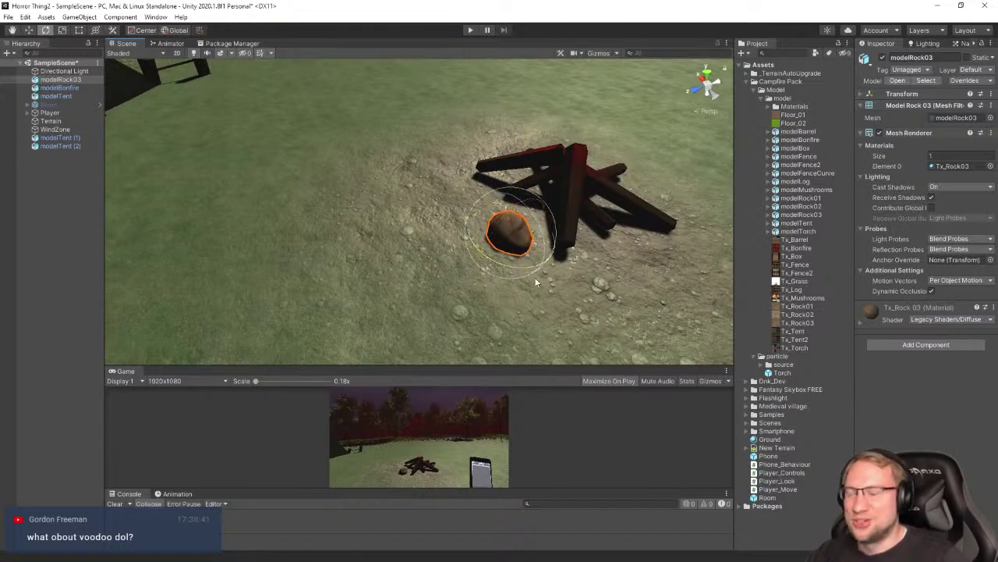
pyautogui.scroll(4, 602, 288)
# Duplicate the small modelRock03 stone and place the copy directly next to the first one beside the bonfire
pyautogui.hotkey('ctrl', 'd')
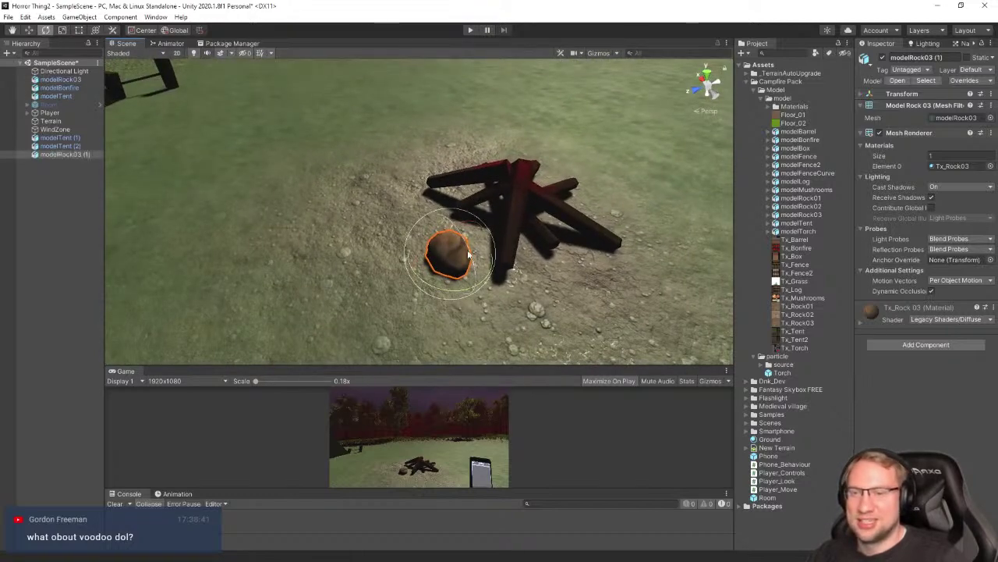
pyautogui.press('w')
pyautogui.moveTo(443, 257); pyautogui.dragTo(404, 261)
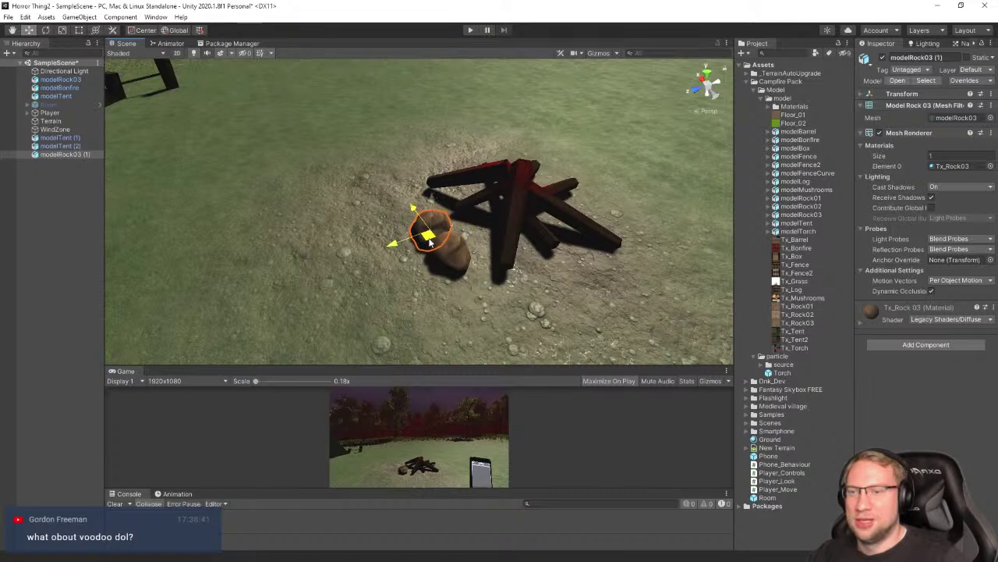
pyautogui.moveTo(429, 241); pyautogui.dragTo(454, 273, button='right')
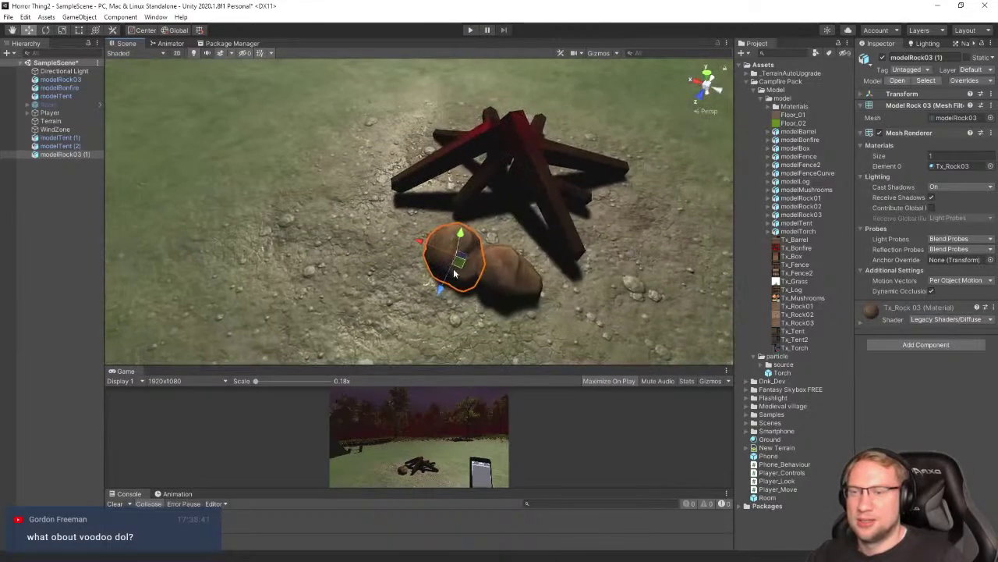
# Add a third modelRock03 stone by duplication, rotate it differently and set it at the end of the stone row
pyautogui.moveTo(445, 259); pyautogui.dragTo(403, 224)
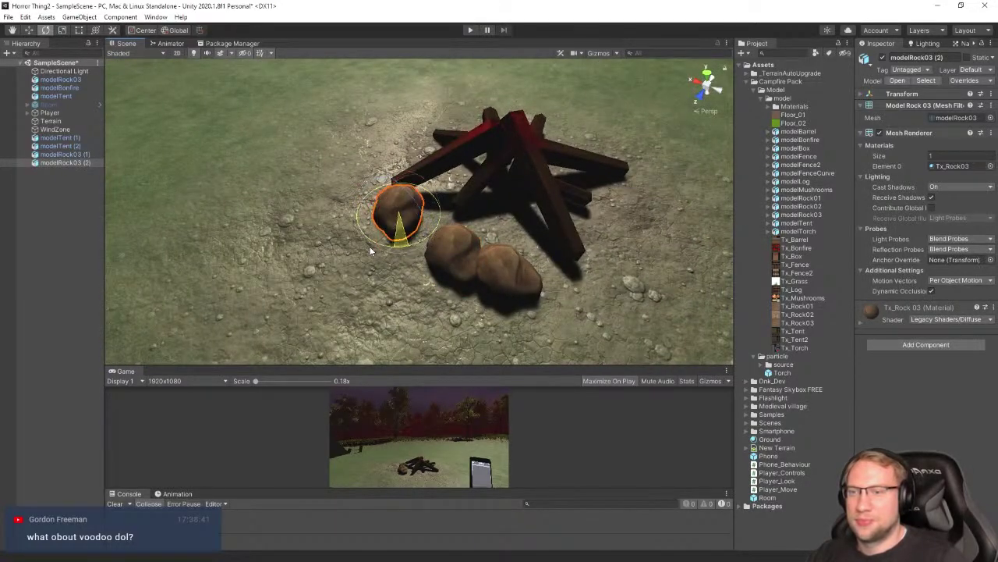
pyautogui.moveTo(326, 245); pyautogui.dragTo(398, 234)
pyautogui.press('w')
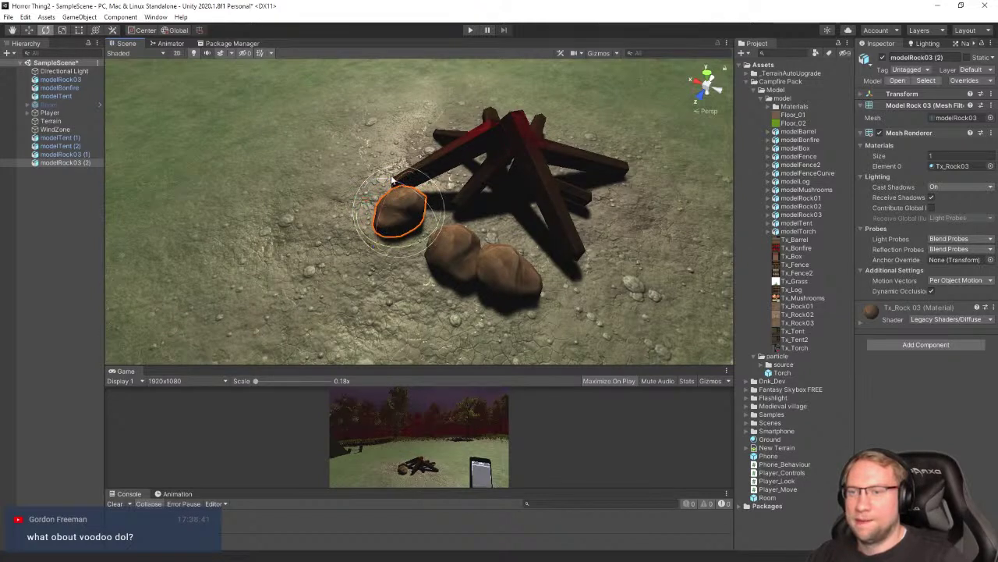
pyautogui.moveTo(391, 180); pyautogui.dragTo(419, 243)
pyautogui.press('w')
pyautogui.keyDown('alt'); pyautogui.moveTo(360, 204); pyautogui.dragTo(525, 189); pyautogui.keyUp('alt')
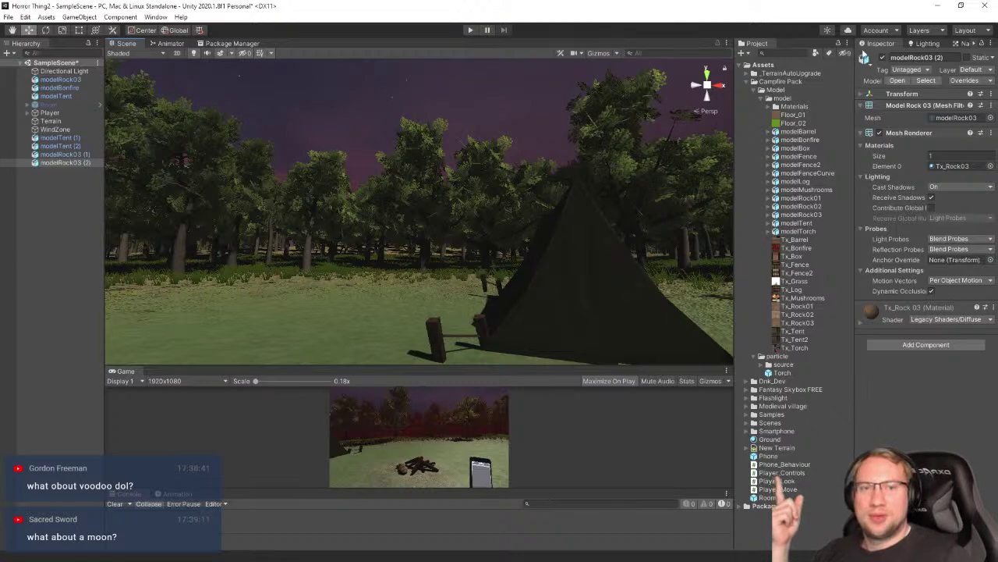
pyautogui.moveTo(580, 191); pyautogui.dragTo(643, 321, button='right')
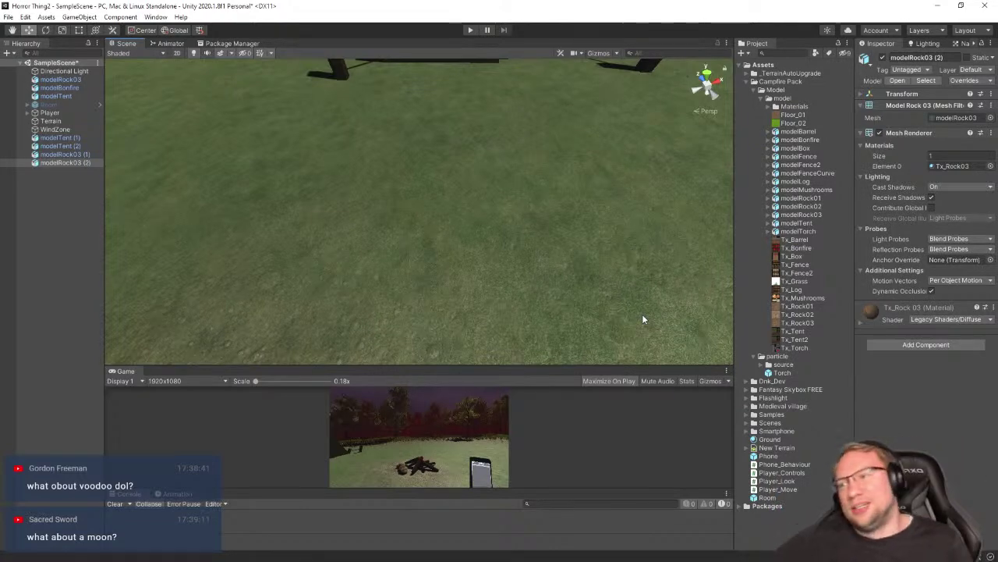
pyautogui.moveTo(327, 265); pyautogui.dragTo(523, 244, button='right')
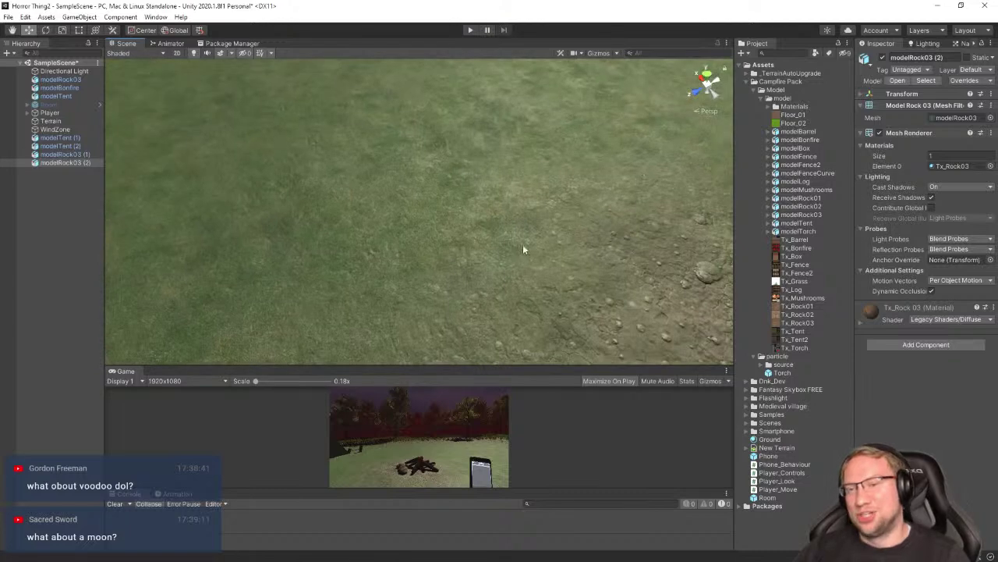
pyautogui.moveTo(421, 252); pyautogui.dragTo(531, 254, button='right')
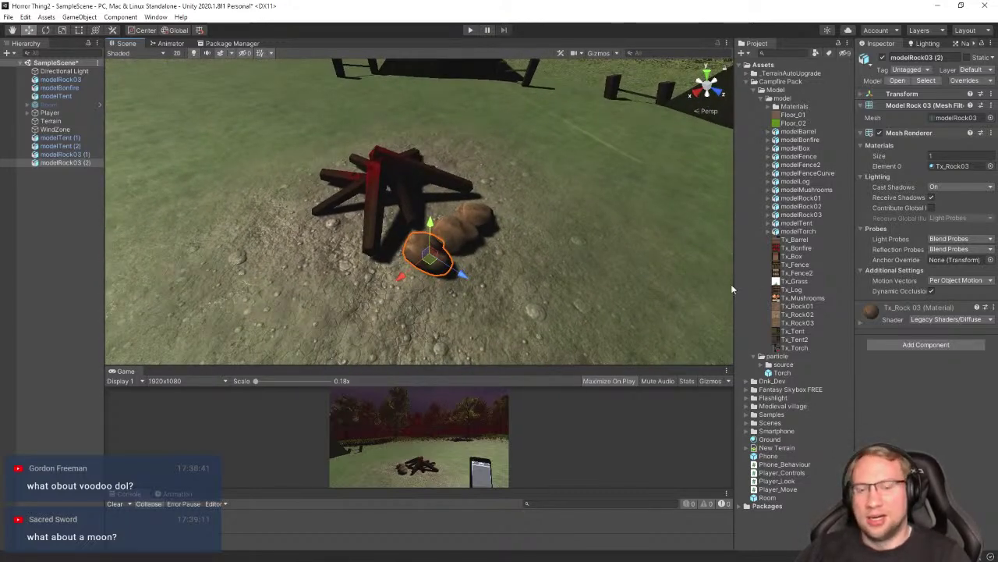
# Add modelRock02 from the Campfire Pack near the bonfire and scale it uniformly down to a small stone cluster
pyautogui.click(808, 206)
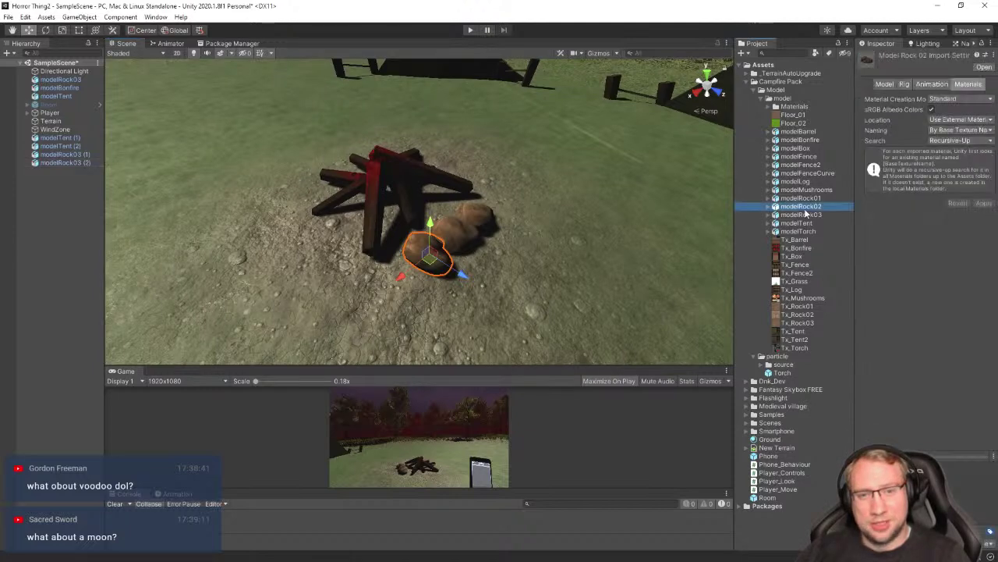
pyautogui.moveTo(714, 235); pyautogui.dragTo(330, 205)
pyautogui.moveTo(330, 205); pyautogui.dragTo(525, 215, button='right')
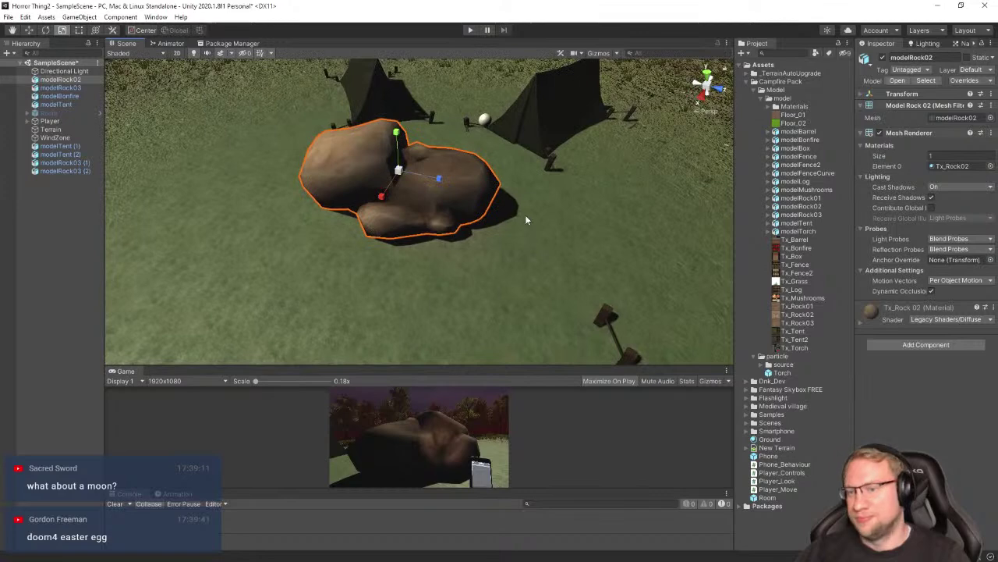
pyautogui.press('r')
pyautogui.moveTo(398, 173); pyautogui.dragTo(356, 175)
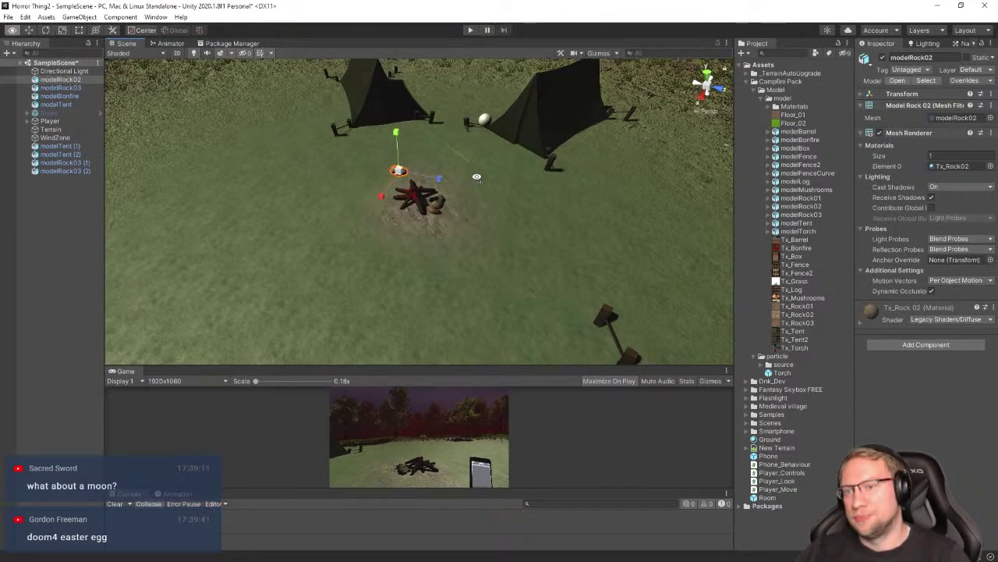
# Move the small modelRock02 cluster to the near end of the stone row and rotate it to follow the curve
pyautogui.press('f')
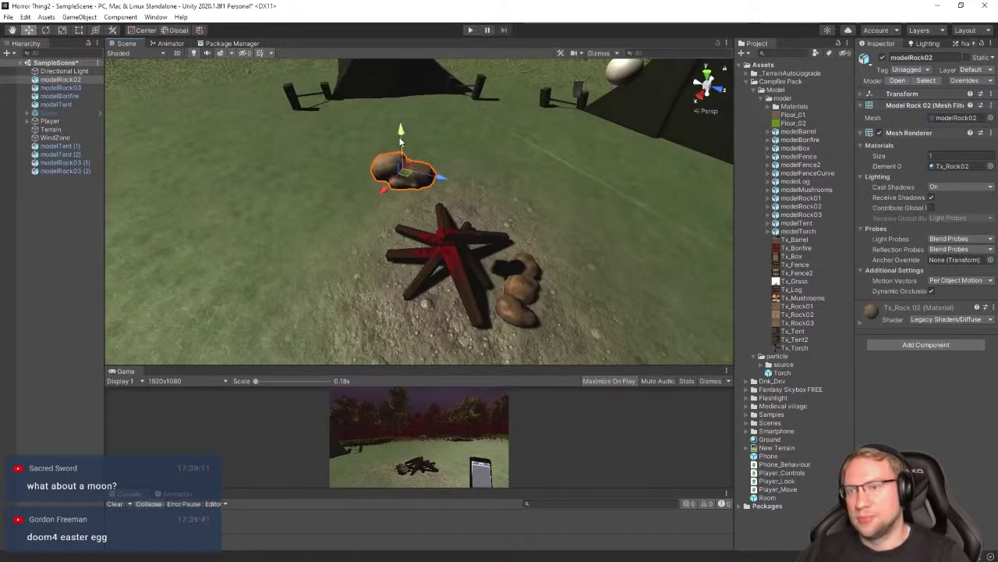
pyautogui.moveTo(400, 141); pyautogui.dragTo(517, 348)
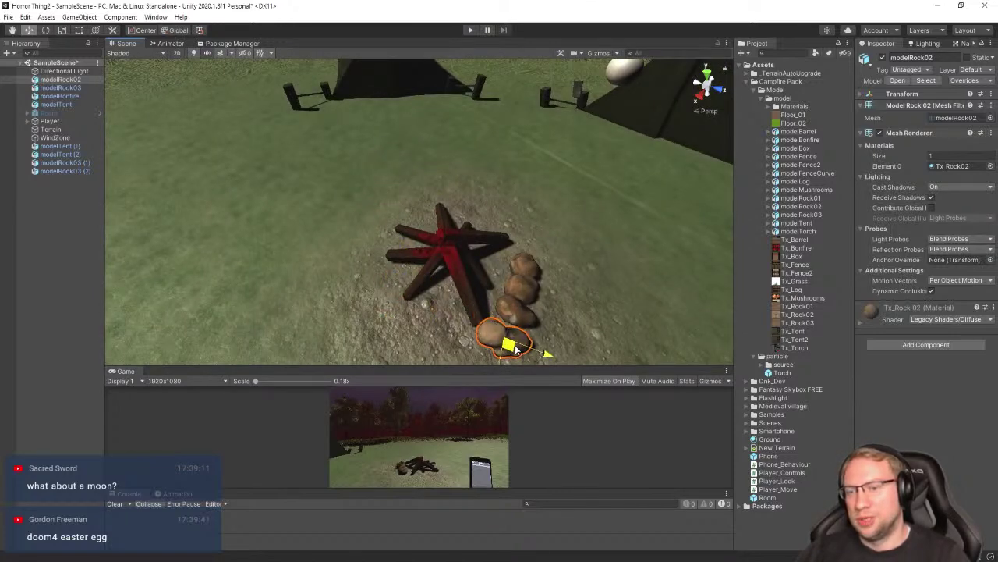
pyautogui.press('e')
pyautogui.moveTo(596, 293); pyautogui.dragTo(639, 335, button='right')
pyautogui.moveTo(268, 280); pyautogui.dragTo(297, 239)
pyautogui.click(309, 192)
pyautogui.click(274, 231)
pyautogui.keyDown('alt'); pyautogui.moveTo(452, 209); pyautogui.dragTo(516, 214); pyautogui.keyUp('alt')
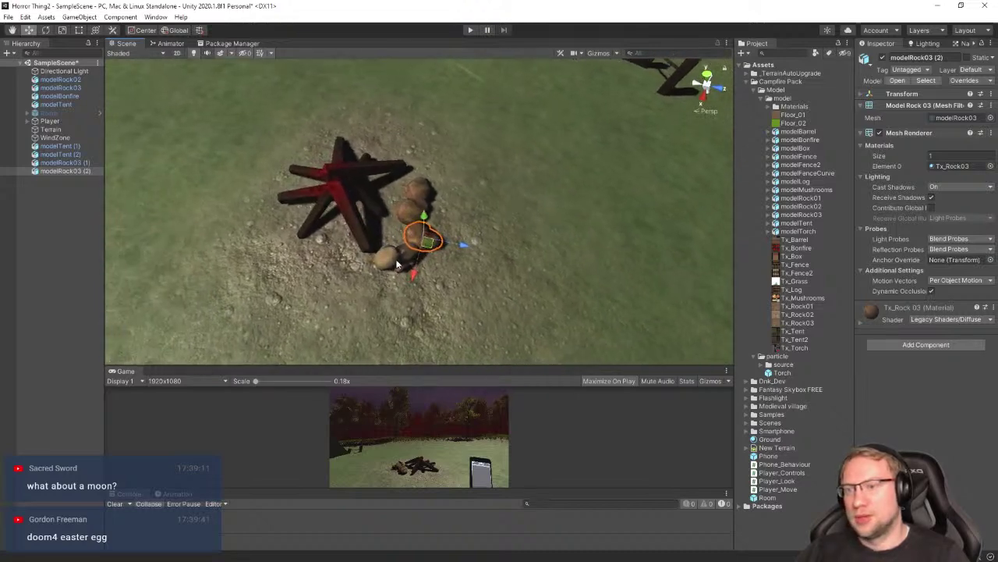
# Duplicate the modelRock02 cluster, place the copy at the opposite end of the stone row and rotate it
pyautogui.click(405, 265)
pyautogui.hotkey('ctrl', 'd')
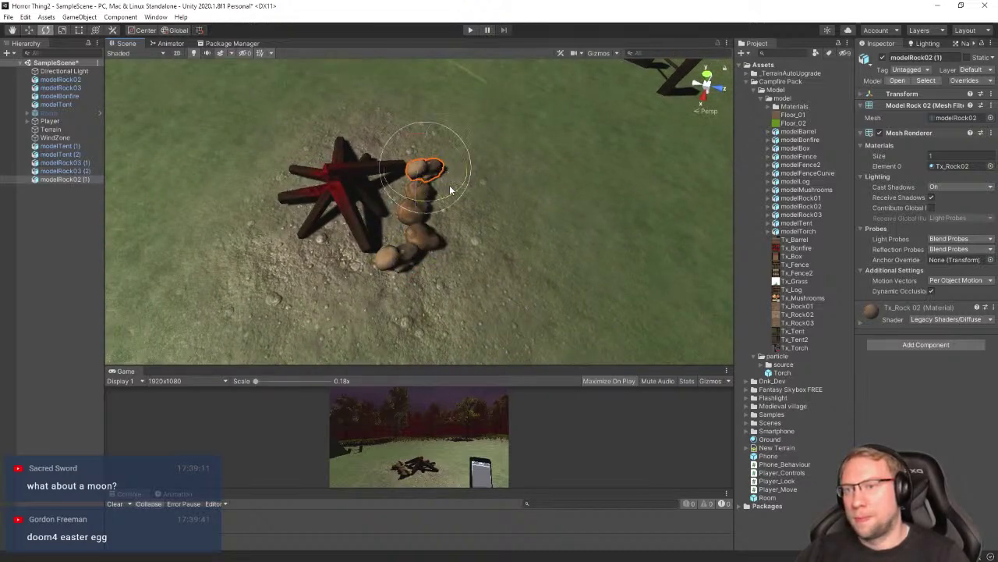
pyautogui.moveTo(450, 190); pyautogui.dragTo(397, 191)
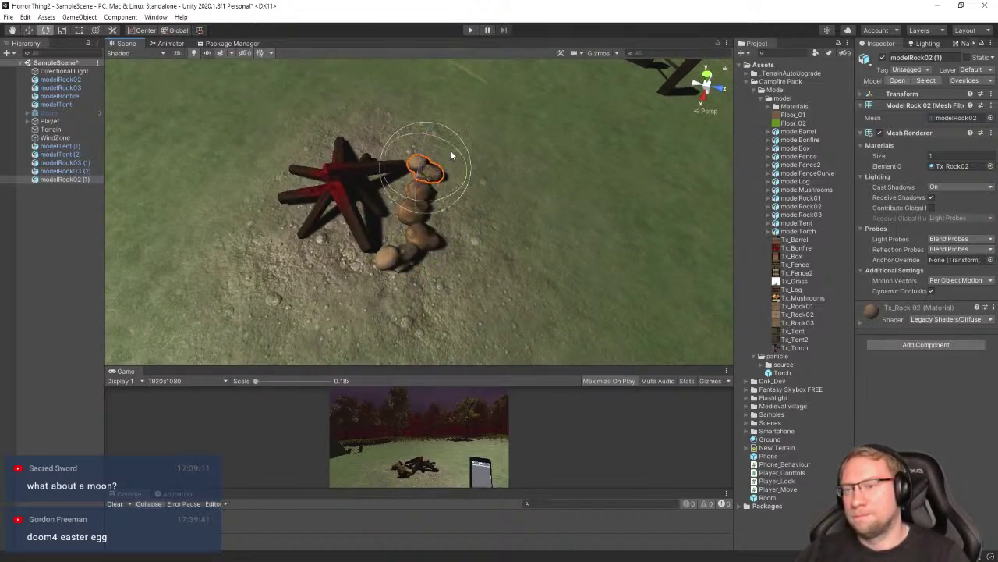
pyautogui.moveTo(451, 156); pyautogui.dragTo(198, 113)
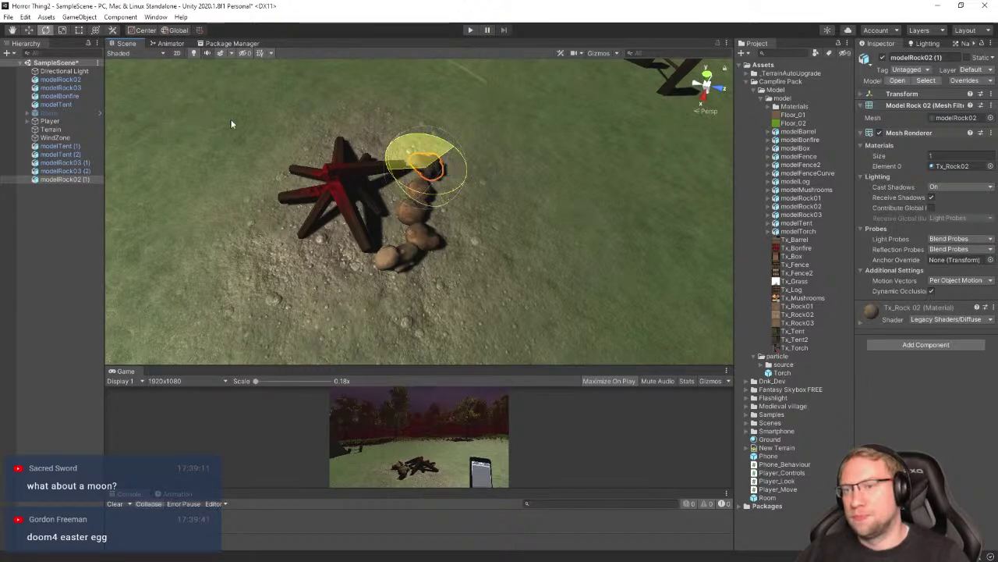
pyautogui.press('w')
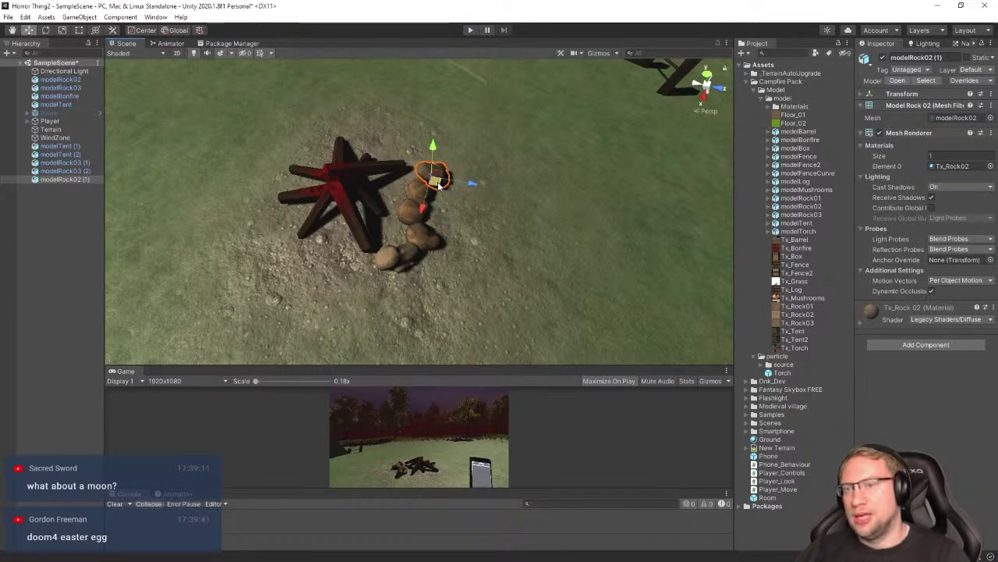
# Lower the copied modelRock02 cluster to the ground and tilt it so it lines up with the end of the stone row
pyautogui.keyDown('alt'); pyautogui.moveTo(439, 185); pyautogui.dragTo(520, 189); pyautogui.keyUp('alt')
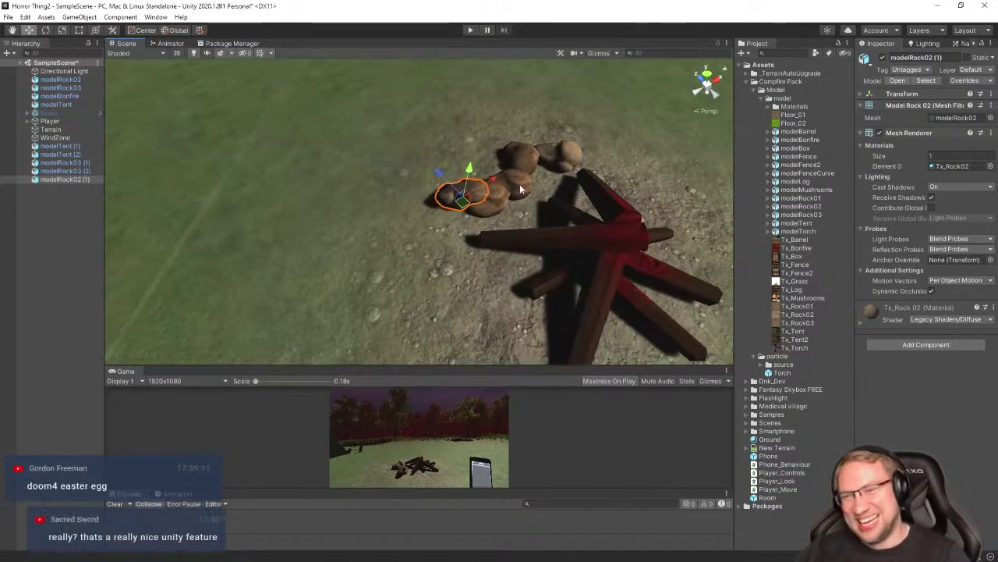
pyautogui.moveTo(470, 169); pyautogui.dragTo(458, 223)
pyautogui.press('e')
pyautogui.moveTo(461, 222); pyautogui.dragTo(535, 233, button='right')
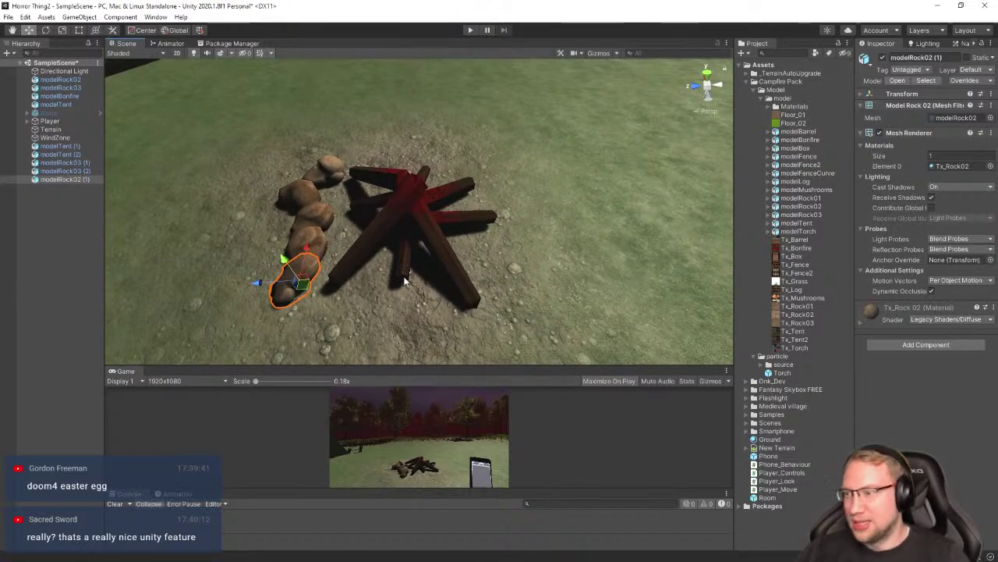
pyautogui.keyDown('alt'); pyautogui.moveTo(368, 257); pyautogui.dragTo(462, 275); pyautogui.keyUp('alt')
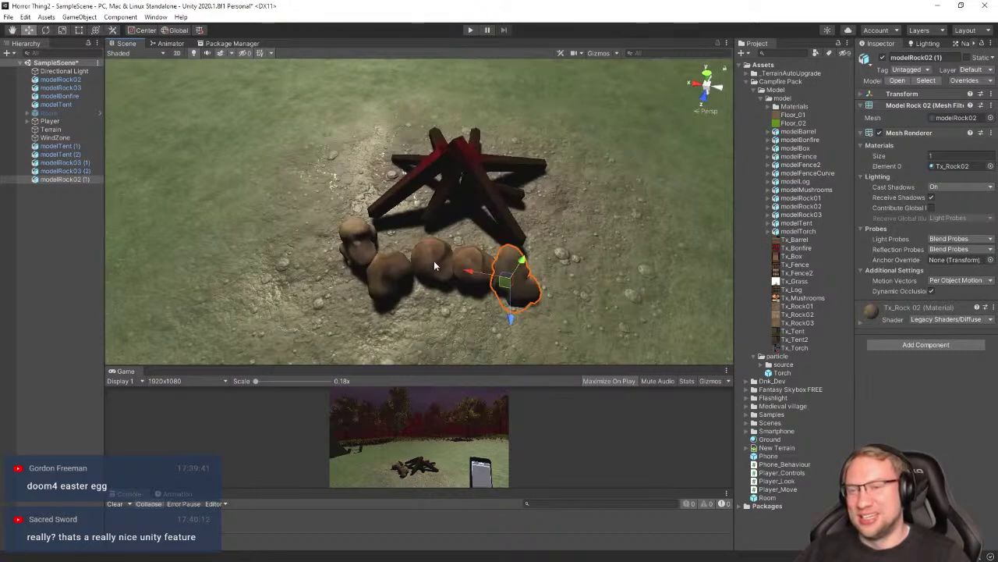
# Inspect the Directional Light's settings and the lighting of the clearing and sky
pyautogui.moveTo(434, 266); pyautogui.dragTo(335, 148, button='right')
pyautogui.click(83, 72)
pyautogui.moveTo(418, 265); pyautogui.dragTo(417, 259, button='right')
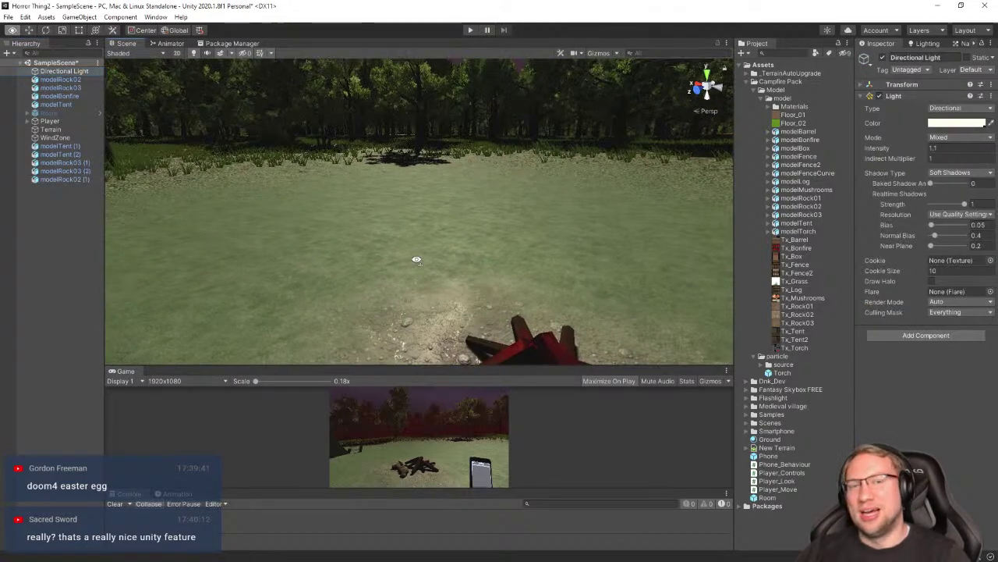
pyautogui.keyDown('alt'); pyautogui.moveTo(417, 260); pyautogui.dragTo(592, 148); pyautogui.keyUp('alt')
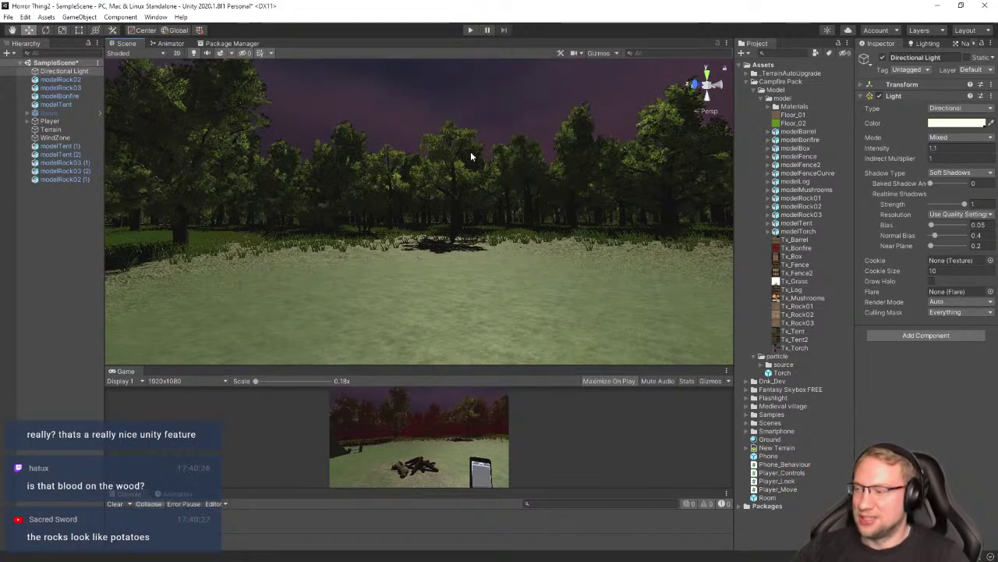
pyautogui.keyDown('alt'); pyautogui.moveTo(470, 151); pyautogui.dragTo(461, 170); pyautogui.keyUp('alt')
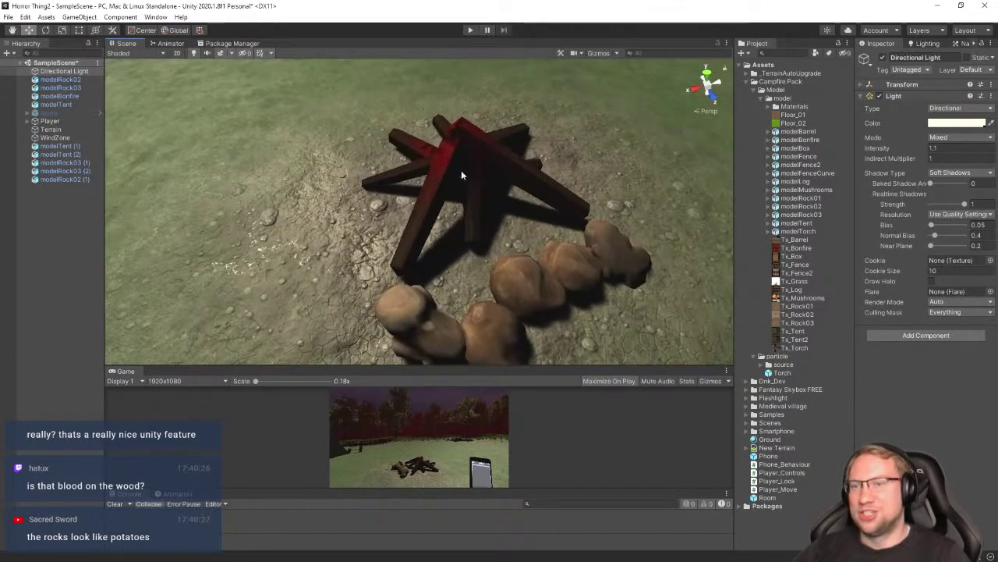
# Duplicate two modelRock03 stones and a modelRock02 cluster together, rotate the copies and place them to continue the ring around the bonfire
pyautogui.keyDown('alt'); pyautogui.moveTo(308, 246); pyautogui.dragTo(402, 281); pyautogui.keyUp('alt')
pyautogui.click(441, 303)
pyautogui.keyDown('alt'); pyautogui.moveTo(484, 262); pyautogui.dragTo(430, 156); pyautogui.keyUp('alt')
pyautogui.keyDown('shift'); pyautogui.click(354, 308); pyautogui.keyUp('shift')
pyautogui.keyDown('shift'); pyautogui.click(436, 234); pyautogui.keyUp('shift')
pyautogui.keyDown('alt'); pyautogui.moveTo(526, 258); pyautogui.dragTo(479, 234); pyautogui.keyUp('alt')
pyautogui.hotkey('ctrl', 'd')
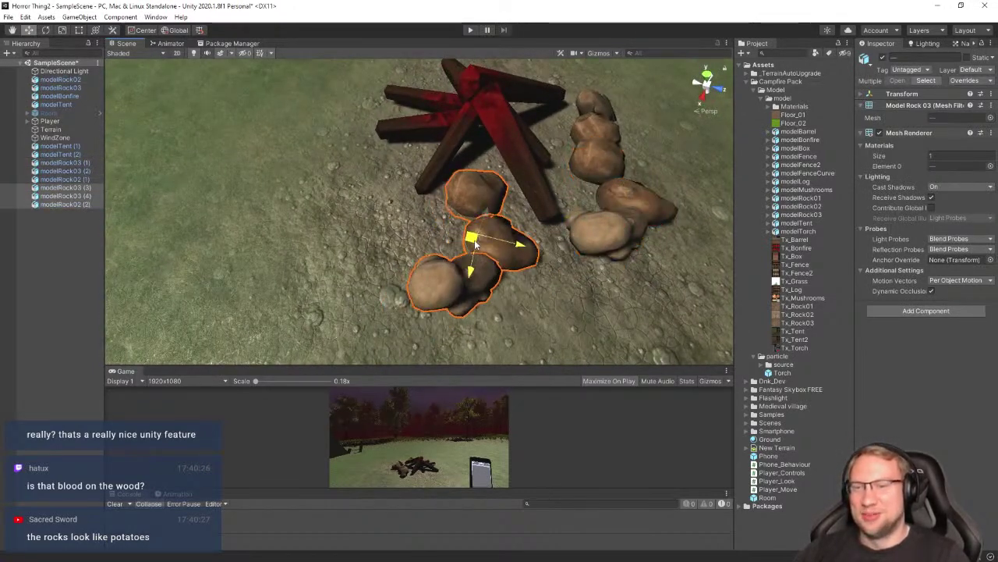
pyautogui.press('e')
pyautogui.moveTo(514, 266); pyautogui.dragTo(383, 266)
pyautogui.press('w')
pyautogui.moveTo(471, 234); pyautogui.dragTo(499, 260)
# Duplicate the group of three stones again, rotate the copies and place them as the next section of the bonfire ring
pyautogui.keyDown('alt'); pyautogui.moveTo(378, 204); pyautogui.dragTo(589, 180); pyautogui.keyUp('alt')
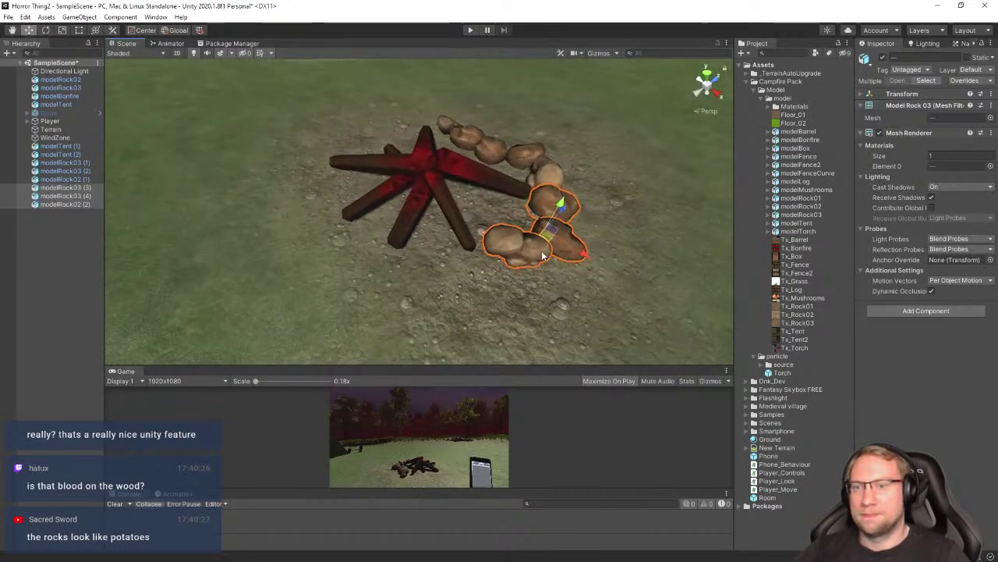
pyautogui.hotkey('ctrl', 'd')
pyautogui.moveTo(546, 234); pyautogui.dragTo(213, 230)
pyautogui.press('e')
pyautogui.scroll(4, 453, 241)
pyautogui.scroll(-4, 453, 241)
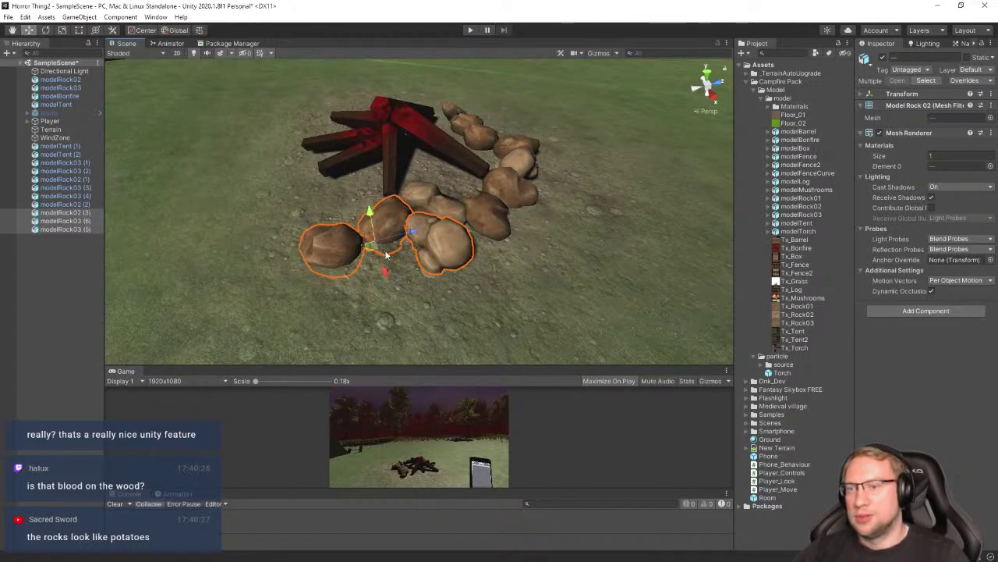
pyautogui.moveTo(372, 246); pyautogui.dragTo(338, 232)
pyautogui.moveTo(338, 232); pyautogui.dragTo(599, 263, button='right')
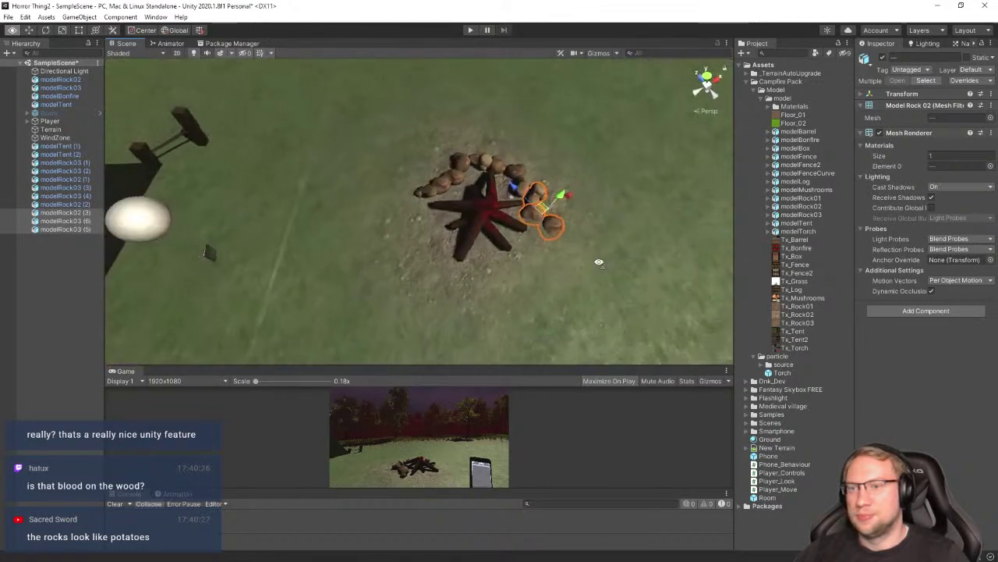
pyautogui.keyDown('alt'); pyautogui.moveTo(599, 263); pyautogui.dragTo(644, 272); pyautogui.keyUp('alt')
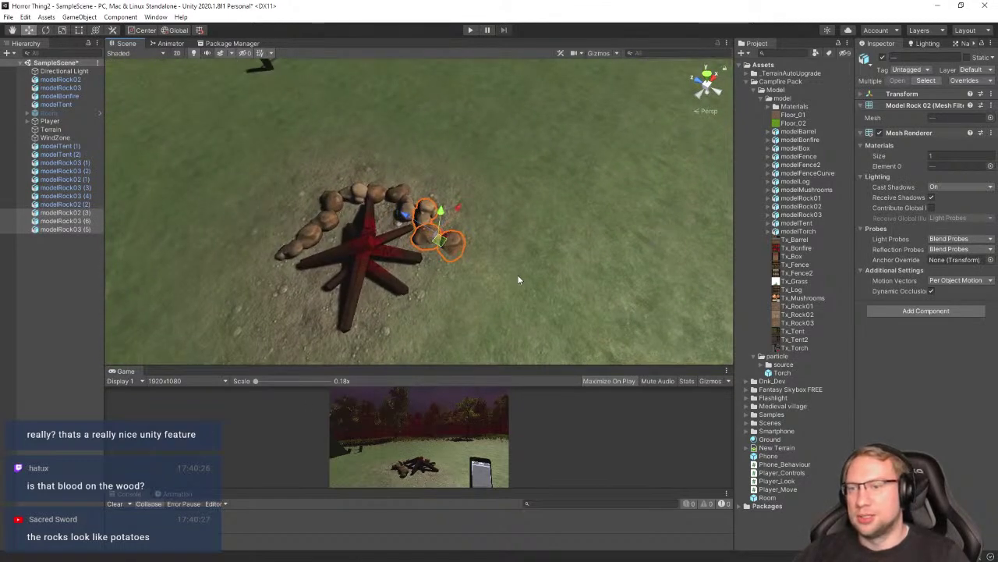
# Duplicate a modelRock03 stone and a modelRock02 cluster, turn the copies and place them as the next section of the bonfire ring
pyautogui.click(452, 248)
pyautogui.keyDown('shift'); pyautogui.click(425, 214); pyautogui.keyUp('shift')
pyautogui.click(486, 283)
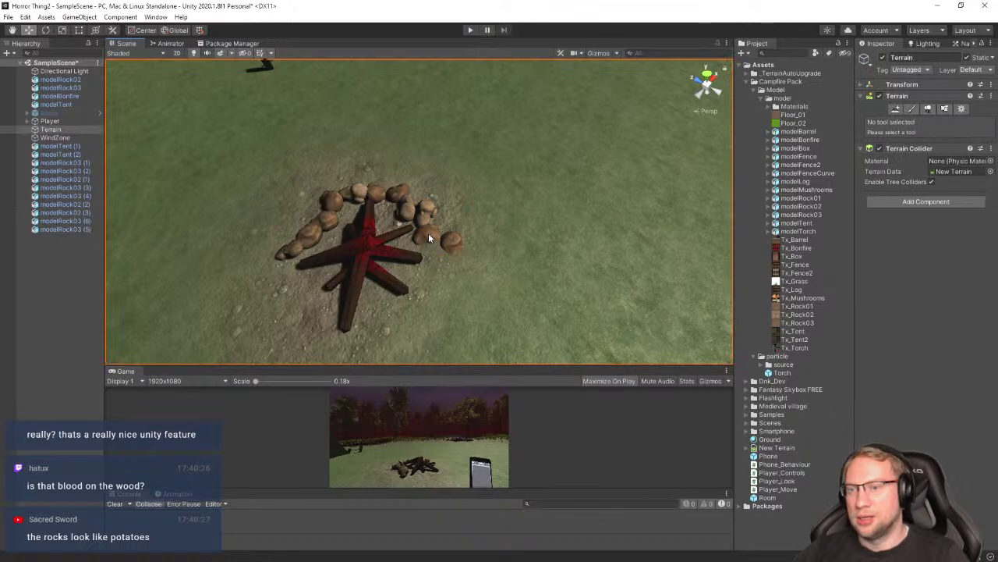
pyautogui.click(429, 232)
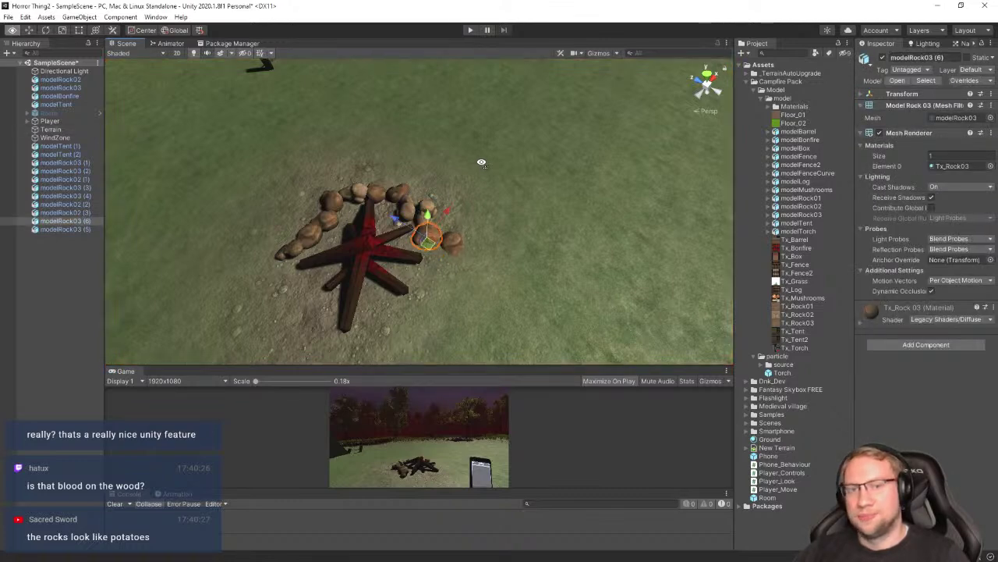
pyautogui.press('w')
pyautogui.moveTo(481, 162); pyautogui.dragTo(551, 195, button='right')
pyautogui.click(298, 215)
pyautogui.moveTo(390, 164); pyautogui.dragTo(575, 173, button='right')
pyautogui.press('s')
pyautogui.keyDown('shift'); pyautogui.click(440, 221); pyautogui.keyUp('shift')
pyautogui.press('s')
pyautogui.hotkey('ctrl', 'd')
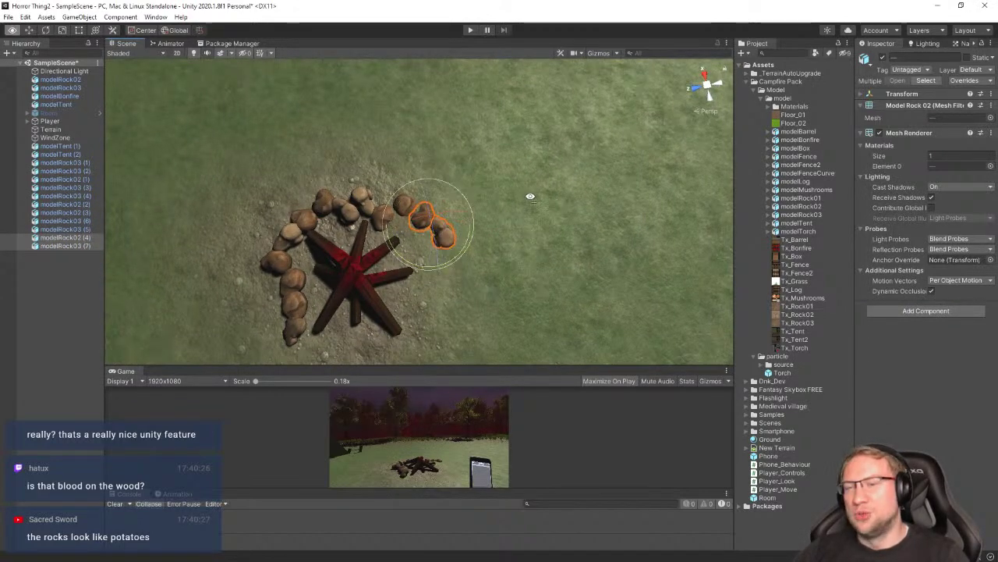
pyautogui.moveTo(530, 196); pyautogui.dragTo(473, 219, button='right')
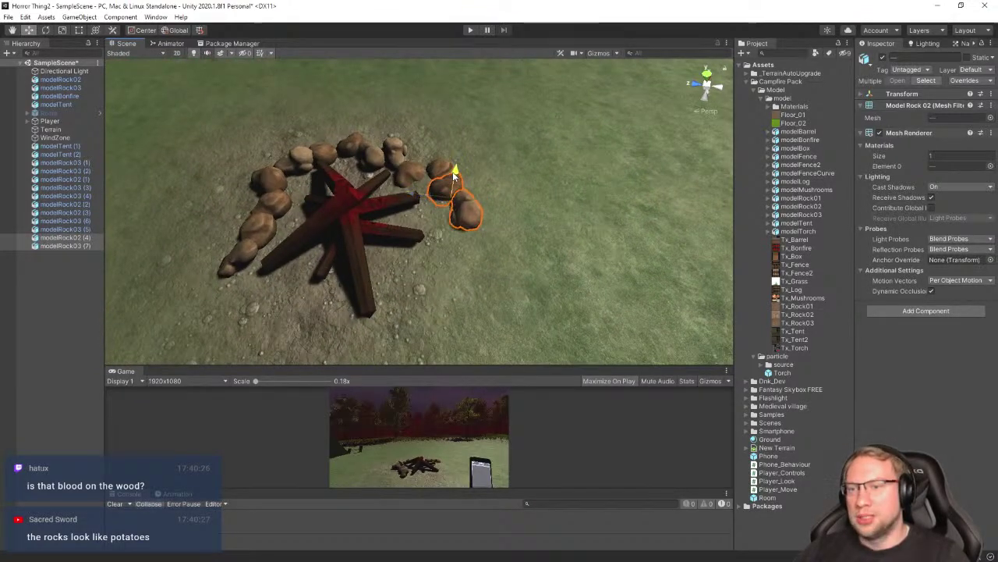
# Duplicate that pair of rocks again, move the copies further around the bonfire and rotate them to follow the curve
pyautogui.moveTo(536, 195); pyautogui.dragTo(423, 223, button='right')
pyautogui.hotkey('ctrl', 'd')
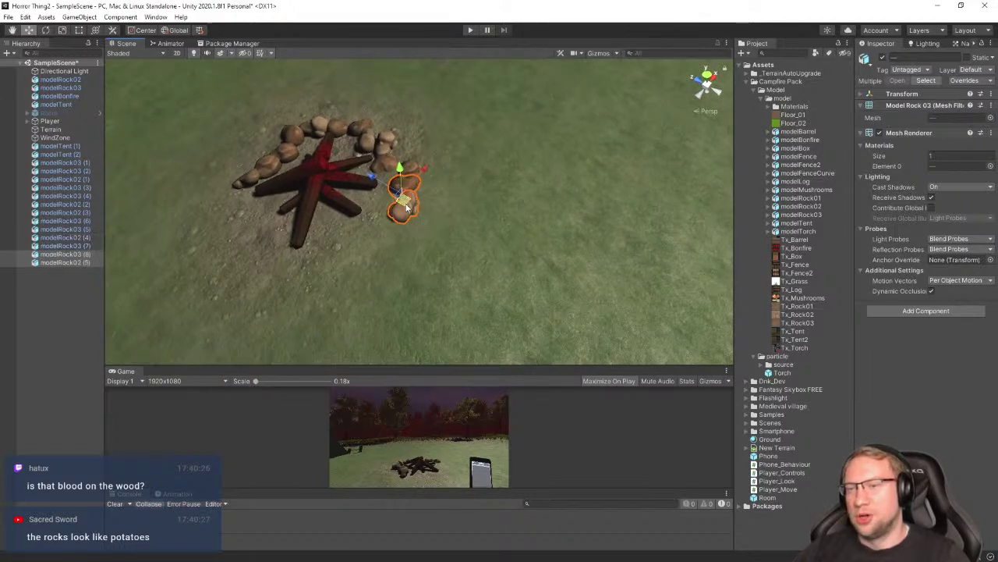
pyautogui.moveTo(353, 250); pyautogui.dragTo(373, 244)
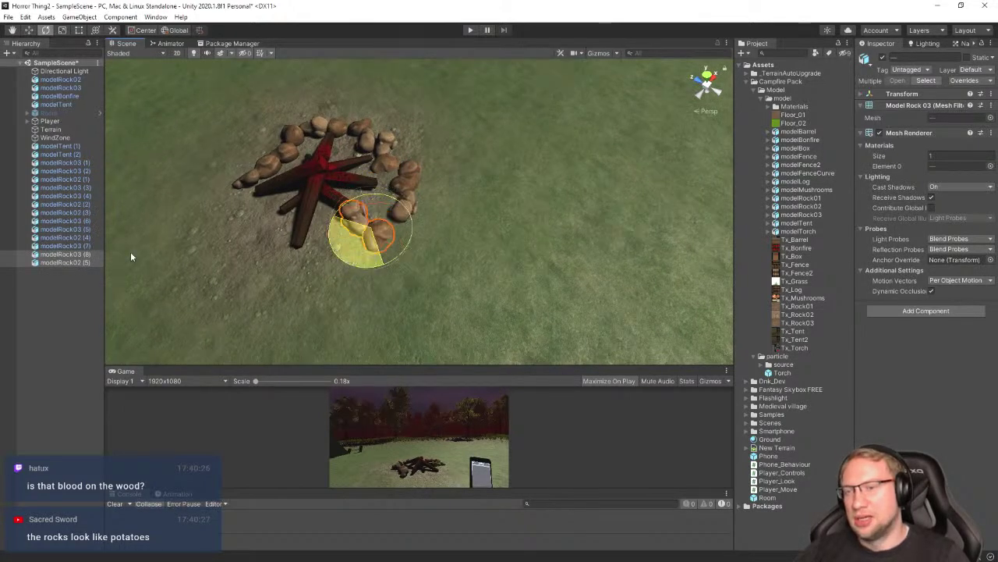
pyautogui.moveTo(35, 222); pyautogui.dragTo(150, 269)
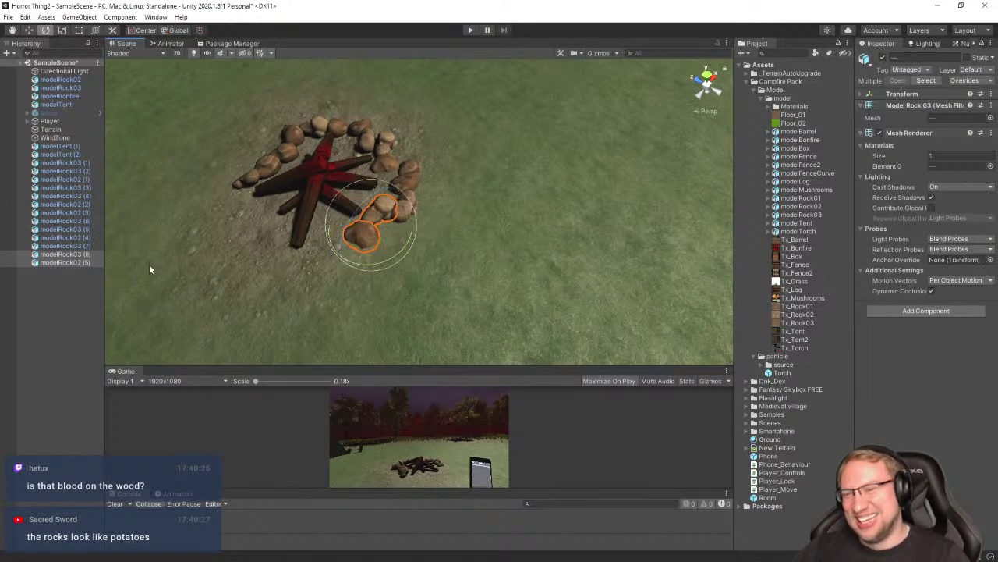
# Duplicate two modelRock02 clusters and a modelRock03 stone together, then rotate and place the copies to continue the curve in front of the bonfire
pyautogui.moveTo(369, 244); pyautogui.dragTo(433, 212, button='right')
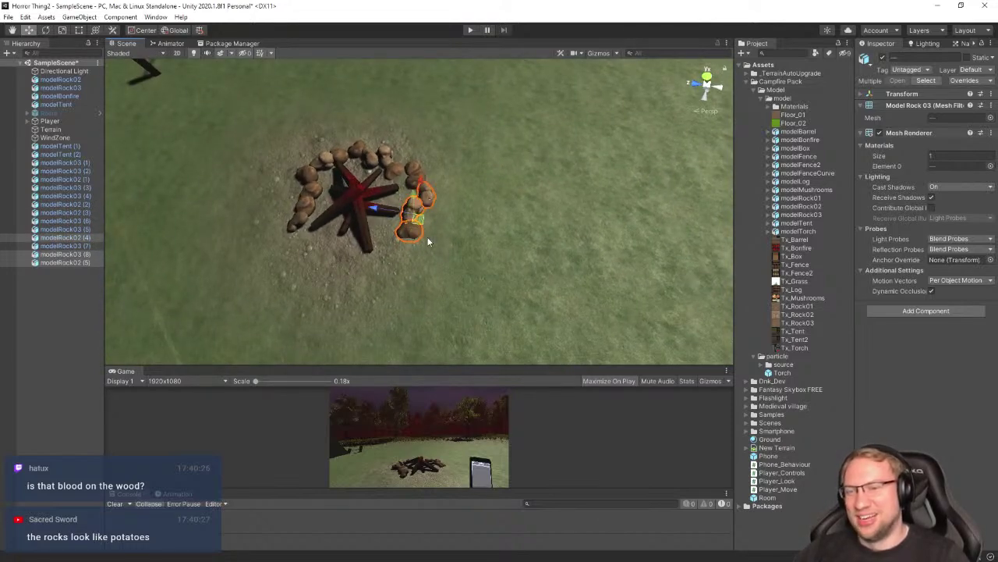
pyautogui.hotkey('ctrl', 'd')
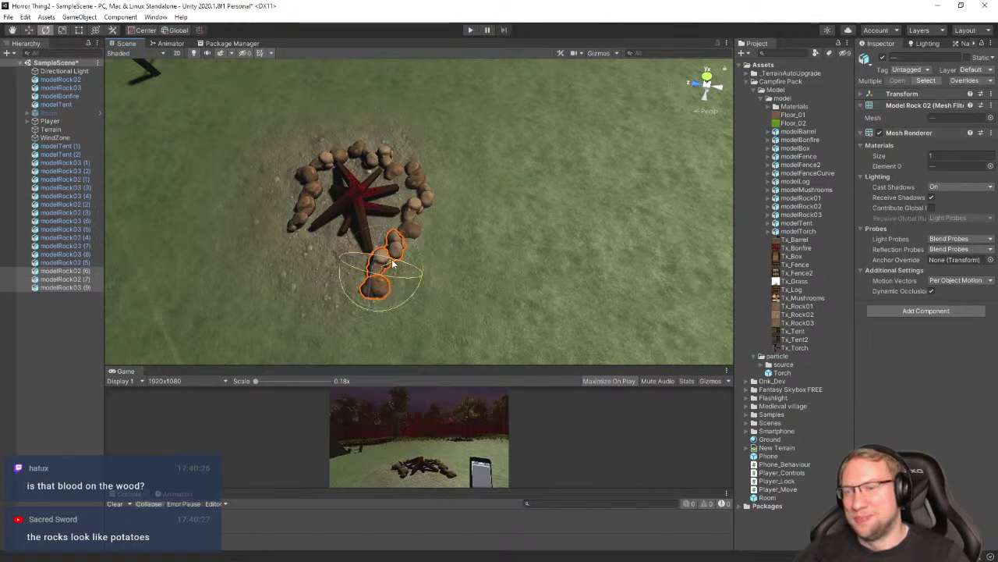
pyautogui.moveTo(392, 259); pyautogui.dragTo(707, 237)
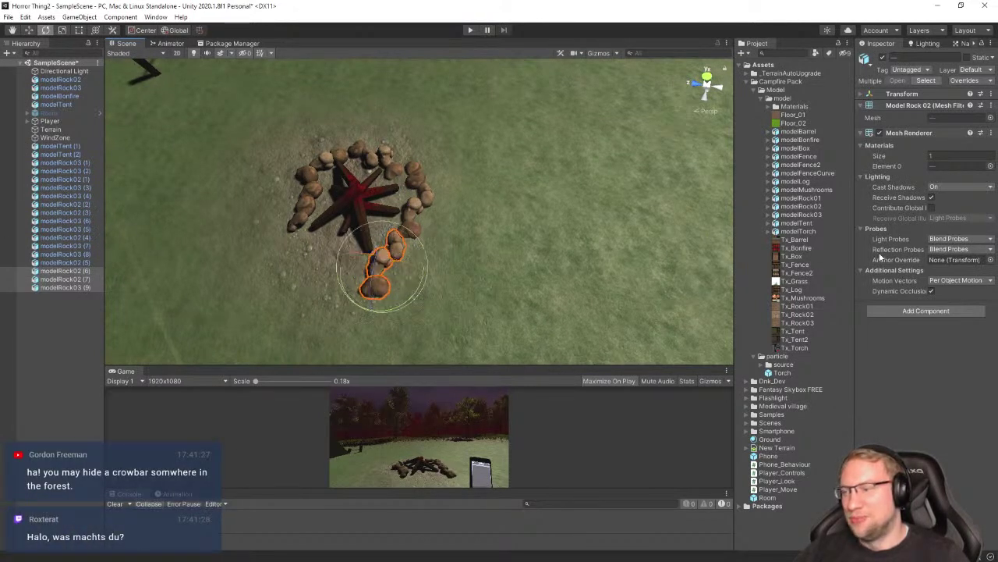
pyautogui.moveTo(531, 235); pyautogui.dragTo(442, 214, button='right')
pyautogui.press('w')
pyautogui.keyDown('alt'); pyautogui.moveTo(442, 214); pyautogui.dragTo(466, 274); pyautogui.keyUp('alt')
pyautogui.keyDown('alt'); pyautogui.moveTo(374, 221); pyautogui.dragTo(484, 230); pyautogui.keyUp('alt')
# Add two more copies each of modelRock03 and modelRock02, positioning and rotating them to close the remaining gap in the bonfire ring
pyautogui.click(521, 268)
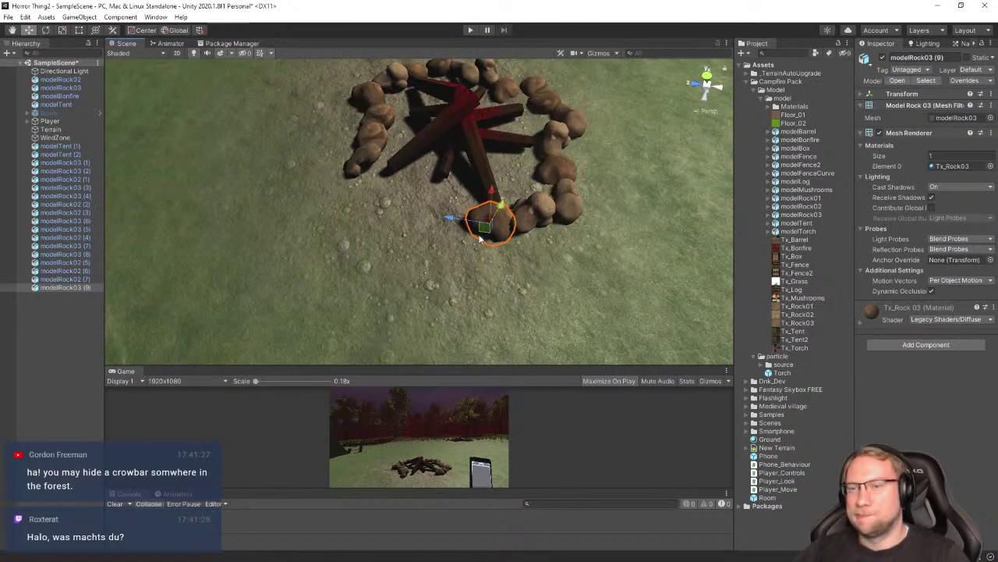
pyautogui.hotkey('ctrl', 'd')
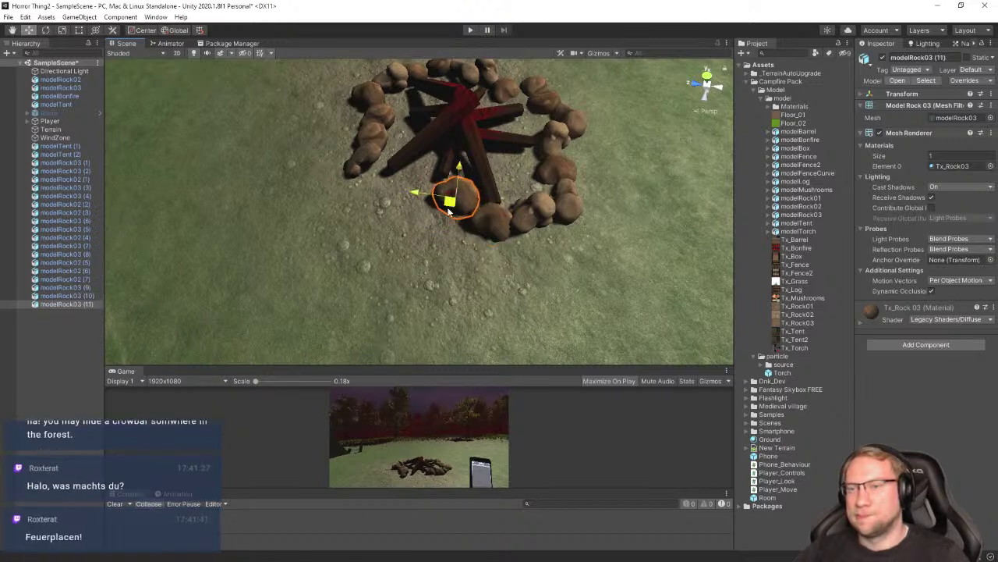
pyautogui.click(529, 217)
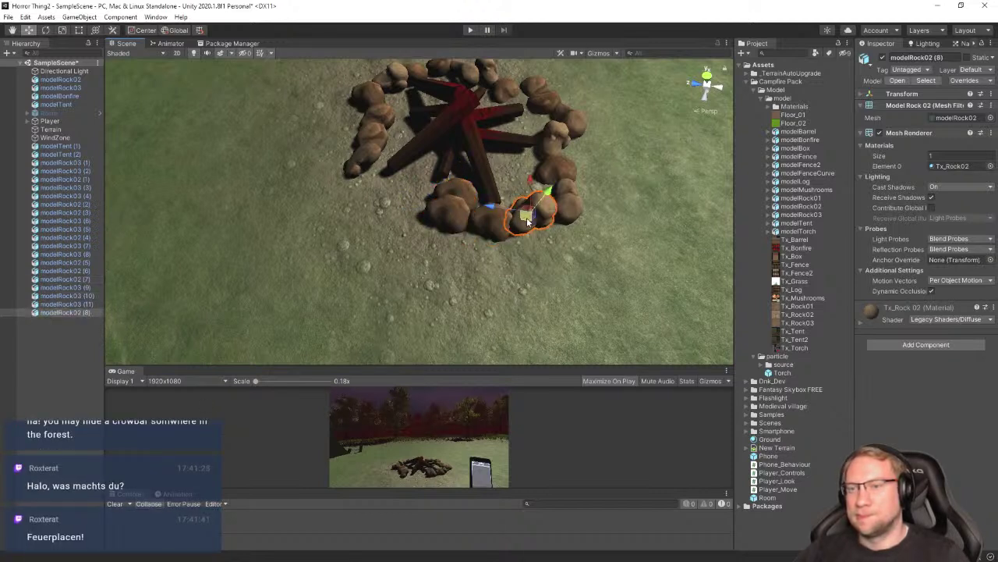
pyautogui.moveTo(528, 221); pyautogui.dragTo(379, 272)
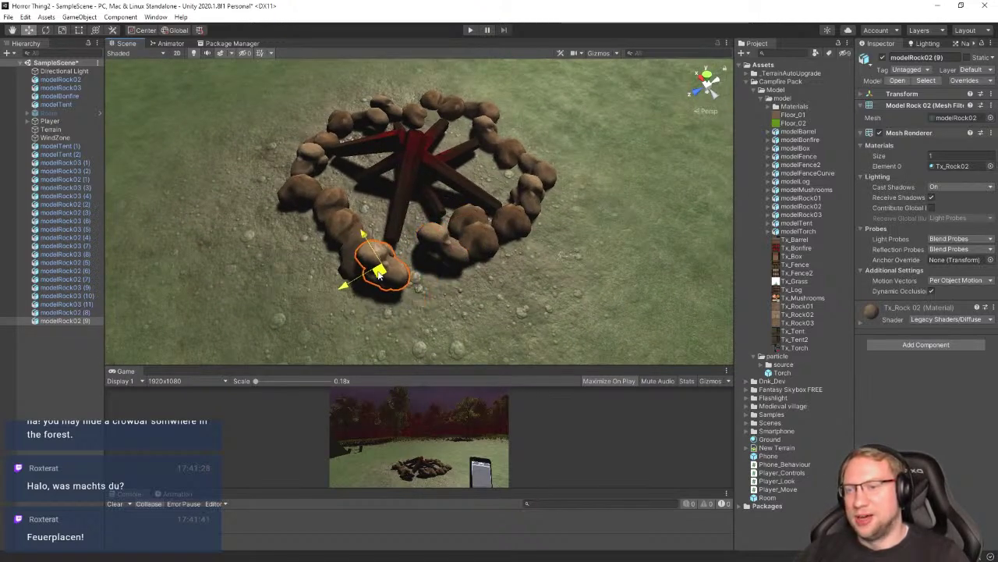
pyautogui.press('w')
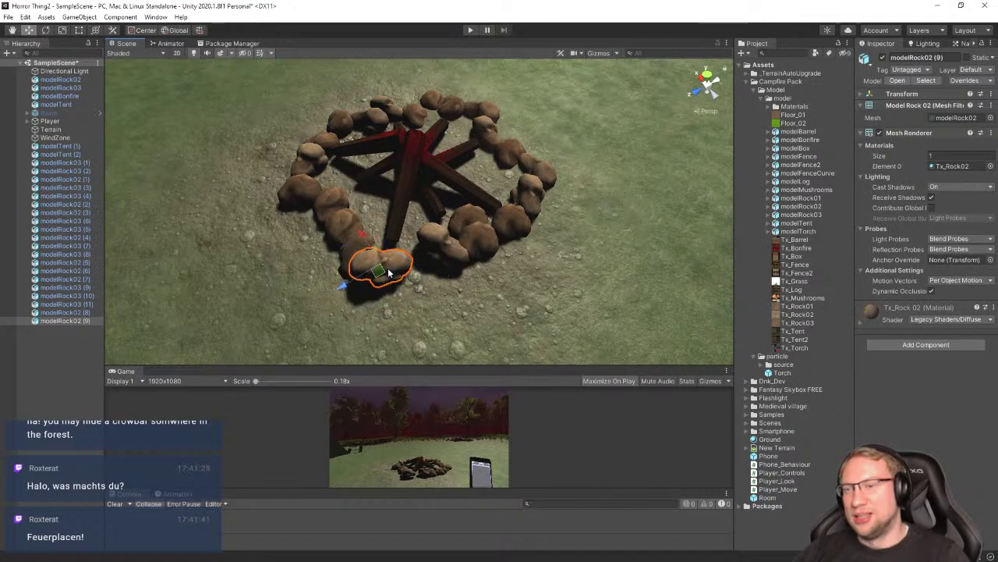
pyautogui.moveTo(380, 270); pyautogui.dragTo(387, 236)
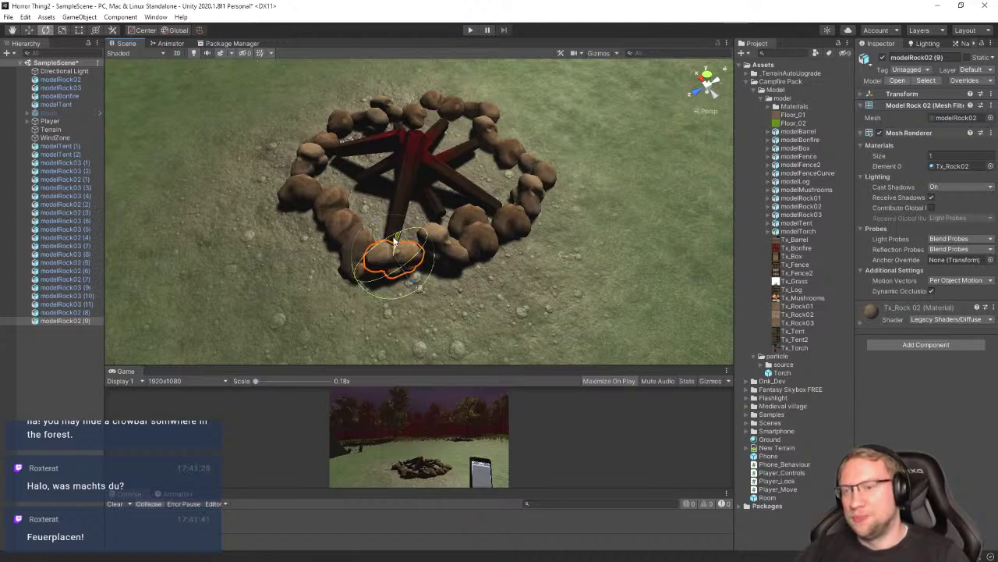
# Shift the modelRock03 (6) stone to fit the ring's outline and save the scene
pyautogui.moveTo(312, 189); pyautogui.dragTo(511, 162, button='right')
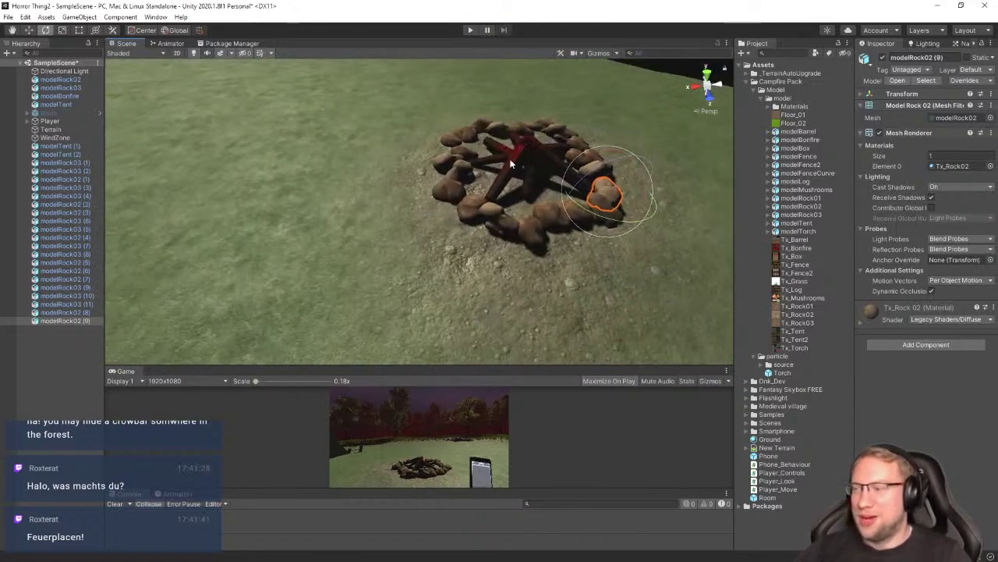
pyautogui.moveTo(382, 230); pyautogui.dragTo(489, 229, button='right')
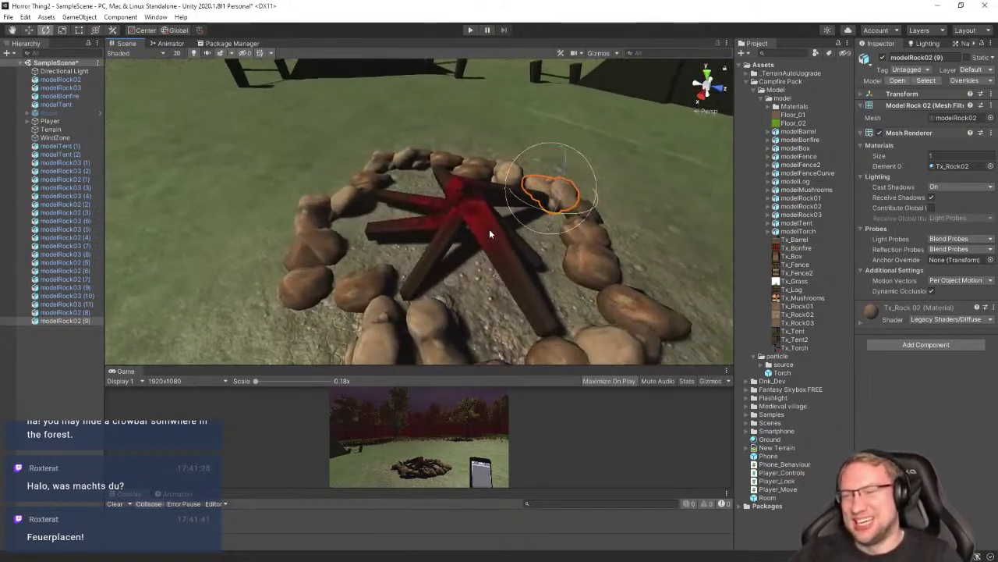
pyautogui.click(384, 290)
pyautogui.moveTo(383, 297); pyautogui.dragTo(371, 308)
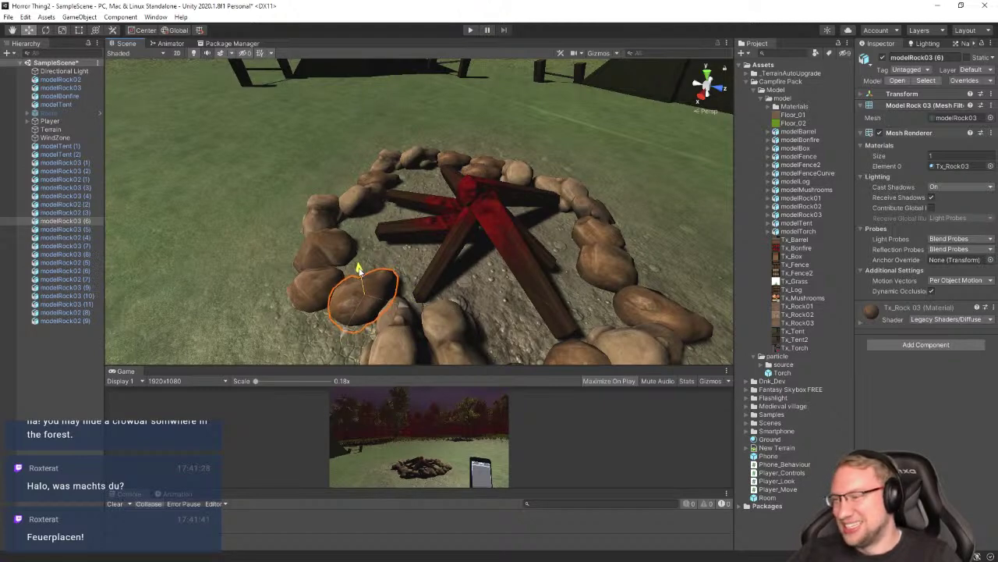
pyautogui.press('s')
pyautogui.moveTo(276, 170); pyautogui.dragTo(451, 181, button='right')
pyautogui.click(446, 130)
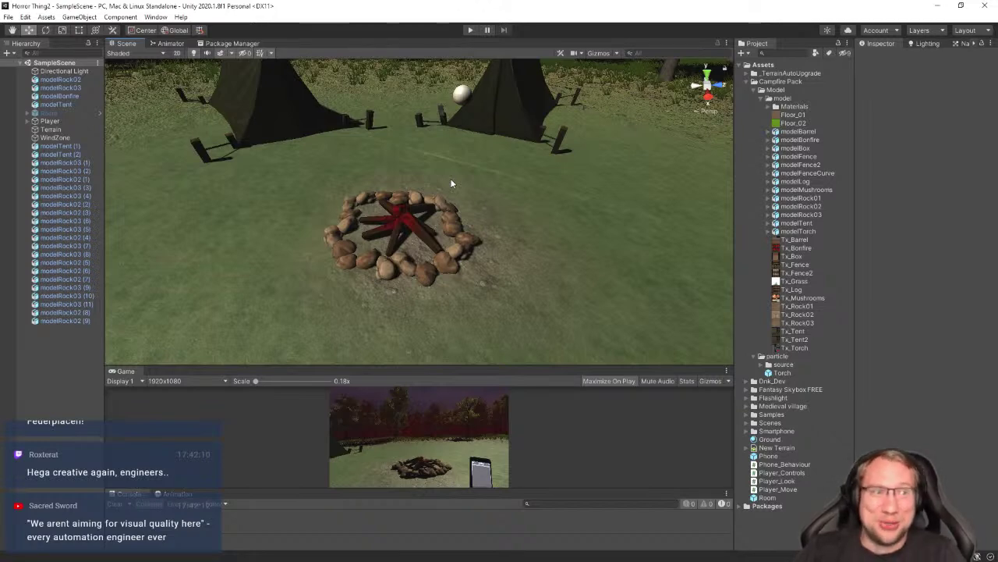
# Play-test the scene, walking around the campsite to examine the finished stone ring and bonfire, and stop the game
pyautogui.moveTo(439, 256); pyautogui.dragTo(339, 260, button='right')
pyautogui.press('w')
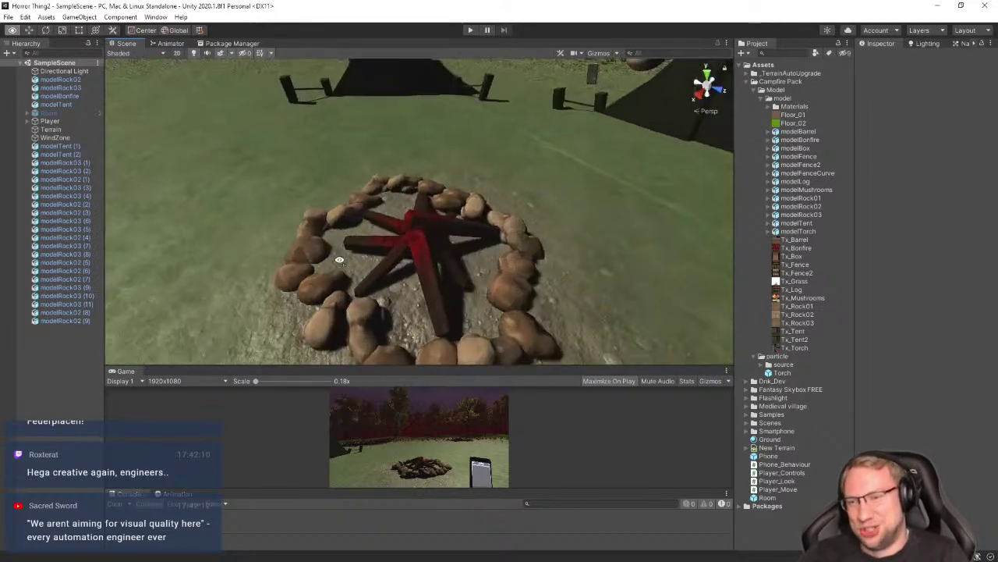
pyautogui.moveTo(493, 222); pyautogui.dragTo(457, 44, button='right')
pyautogui.press('s')
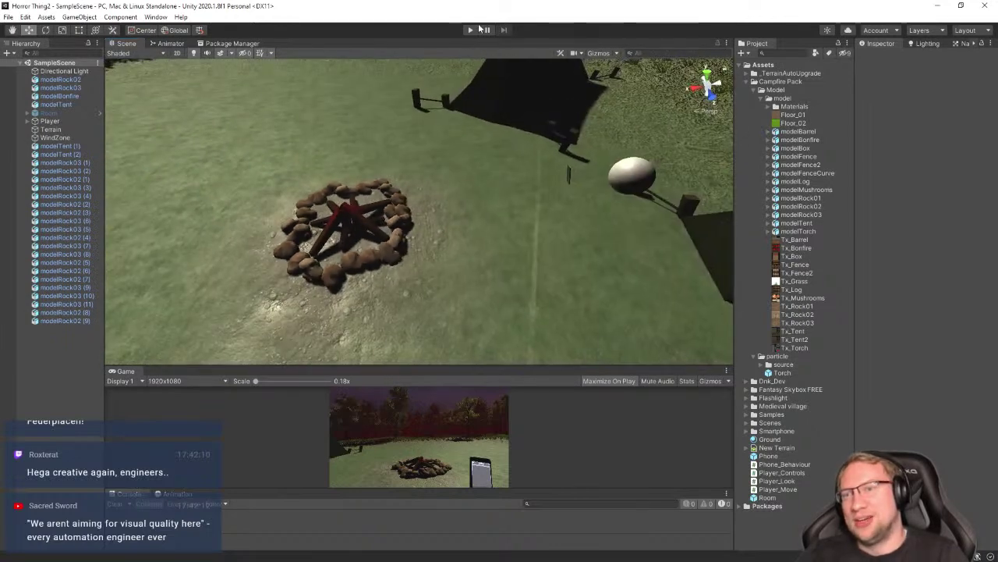
pyautogui.click(472, 30)
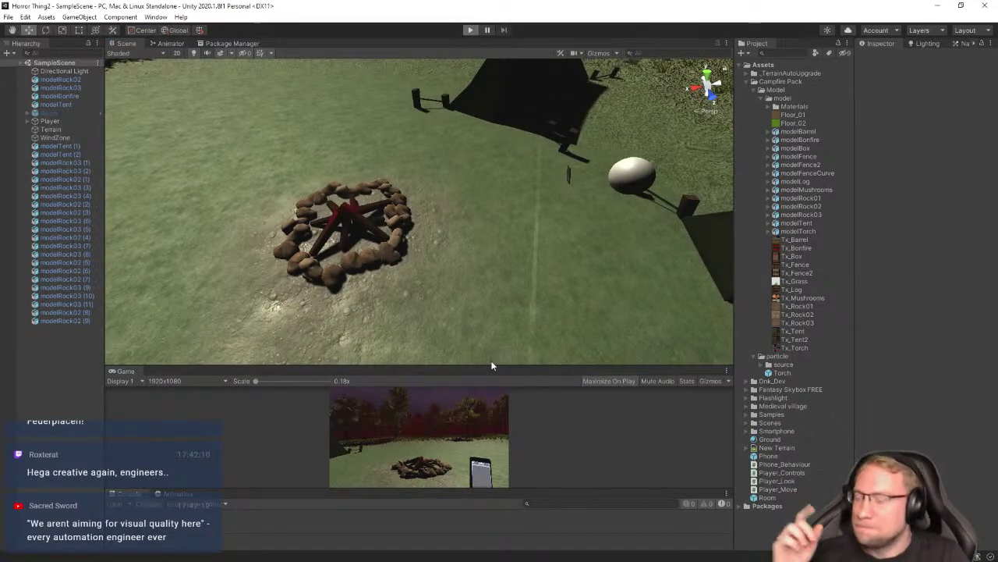
pyautogui.press('w')
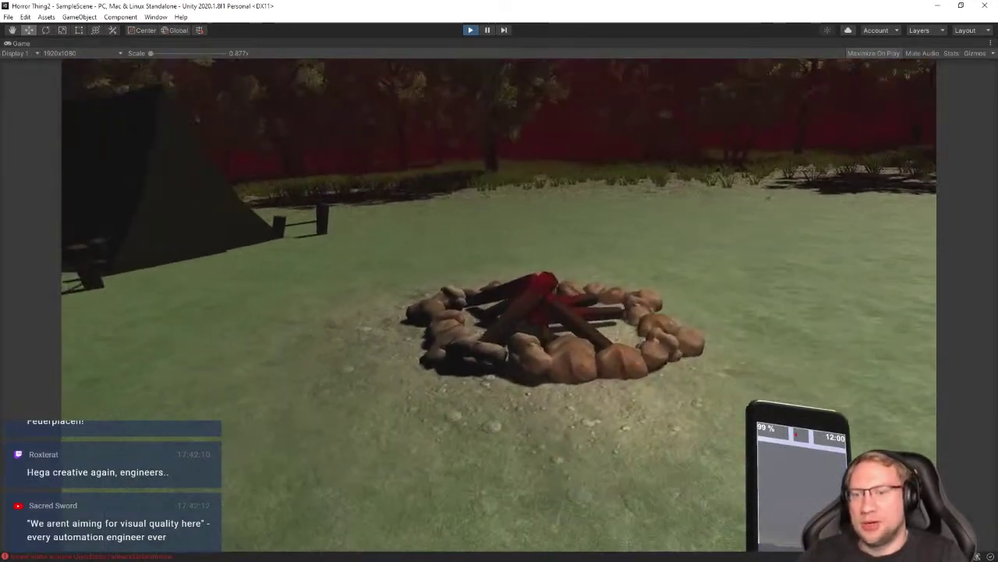
pyautogui.press('d')
pyautogui.press('s')
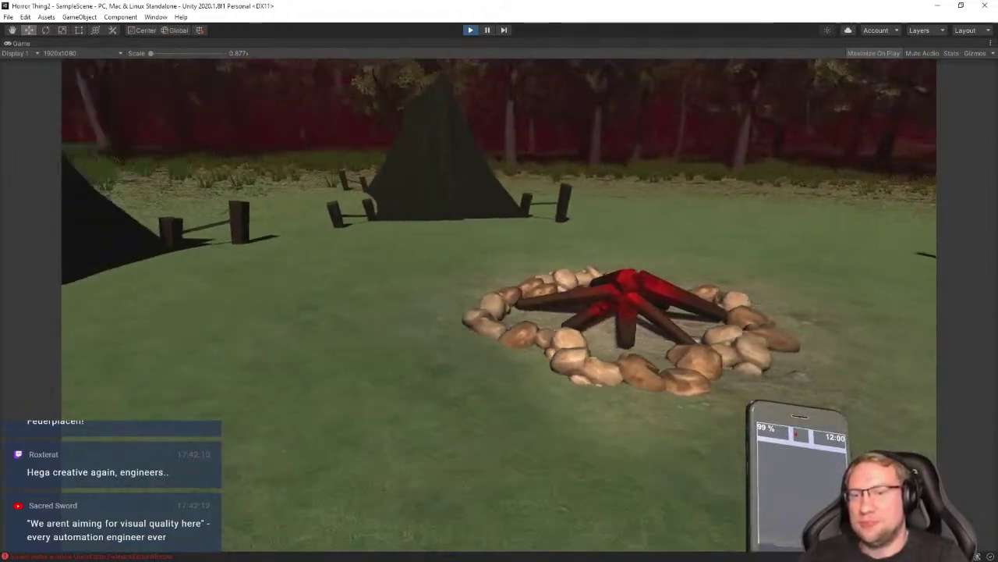
pyautogui.press('w')
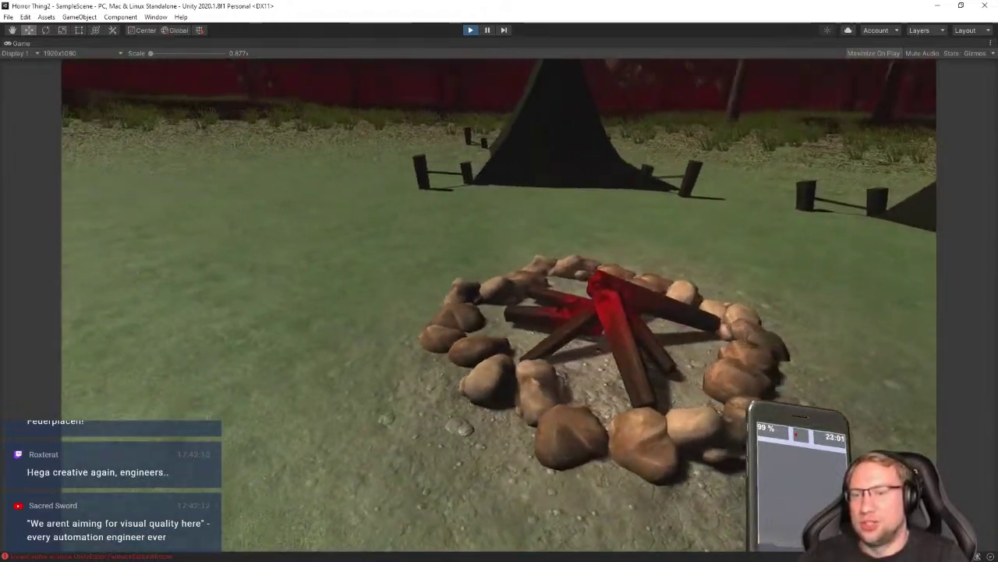
pyautogui.click(470, 29)
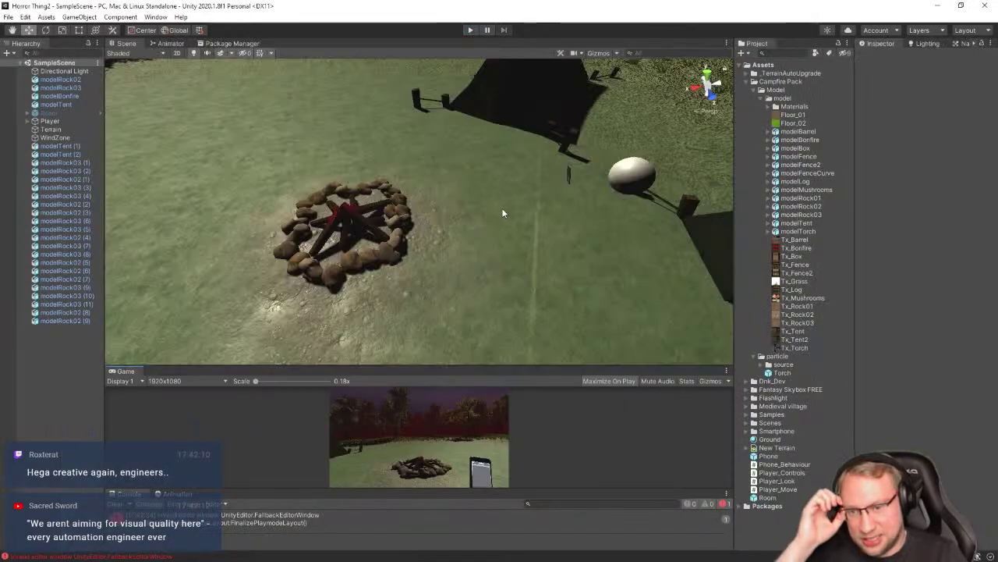
# Clear the logged error from the console
pyautogui.moveTo(341, 212); pyautogui.dragTo(466, 267, button='right')
pyautogui.press('w')
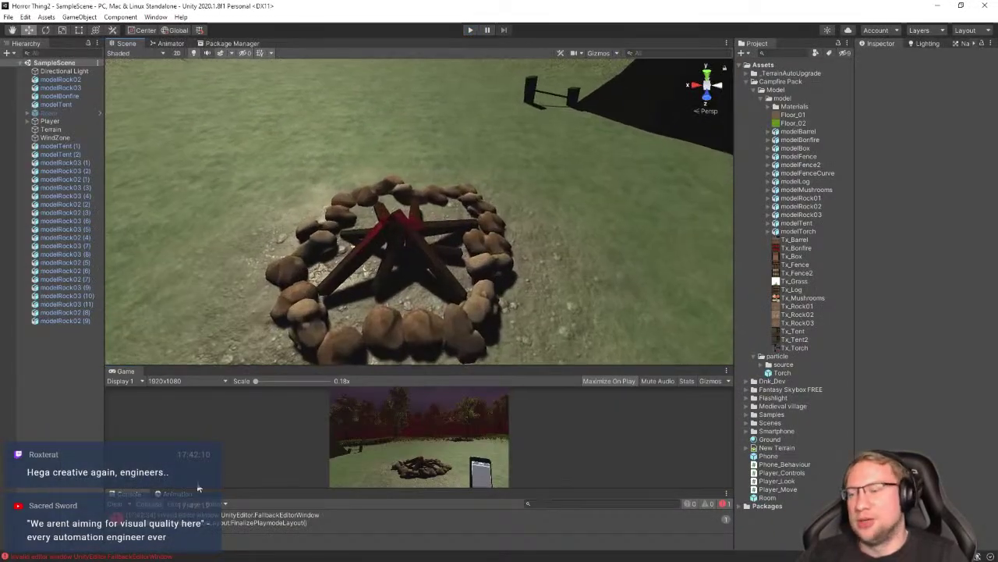
pyautogui.click(115, 504)
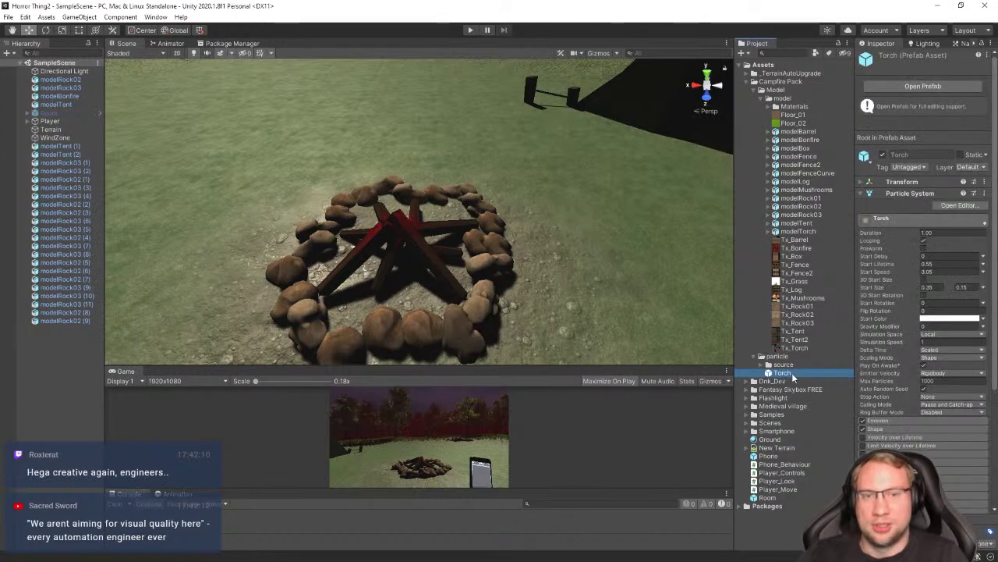
# Place the Torch particle prefab from the Campfire Pack in the scene at the bonfire
pyautogui.moveTo(726, 358); pyautogui.dragTo(396, 240)
pyautogui.moveTo(543, 208); pyautogui.dragTo(523, 187, button='right')
pyautogui.keyDown('alt'); pyautogui.moveTo(522, 188); pyautogui.dragTo(233, 219); pyautogui.keyUp('alt')
pyautogui.moveTo(233, 220); pyautogui.dragTo(401, 248, button='right')
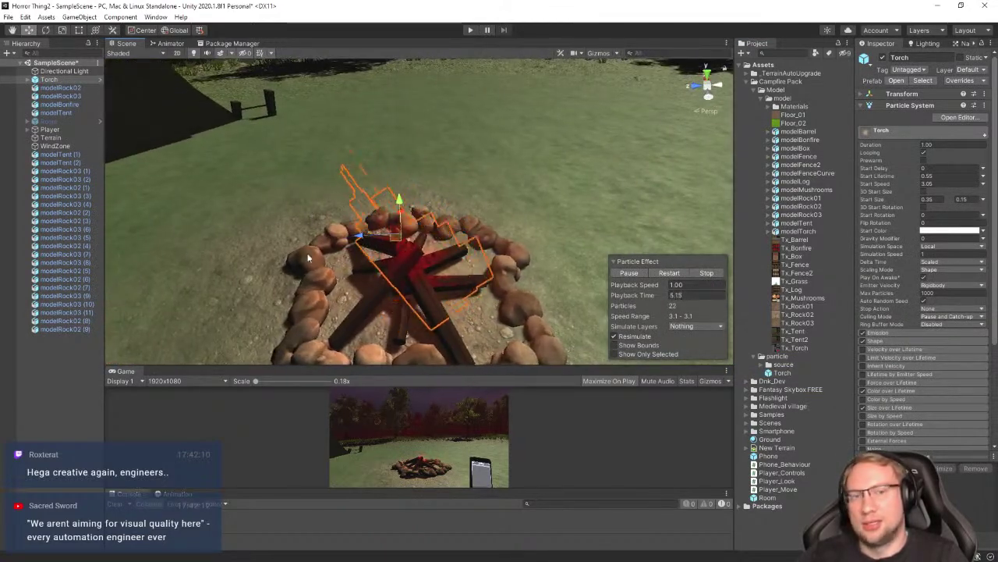
pyautogui.keyDown('alt'); pyautogui.moveTo(285, 220); pyautogui.dragTo(490, 220); pyautogui.keyUp('alt')
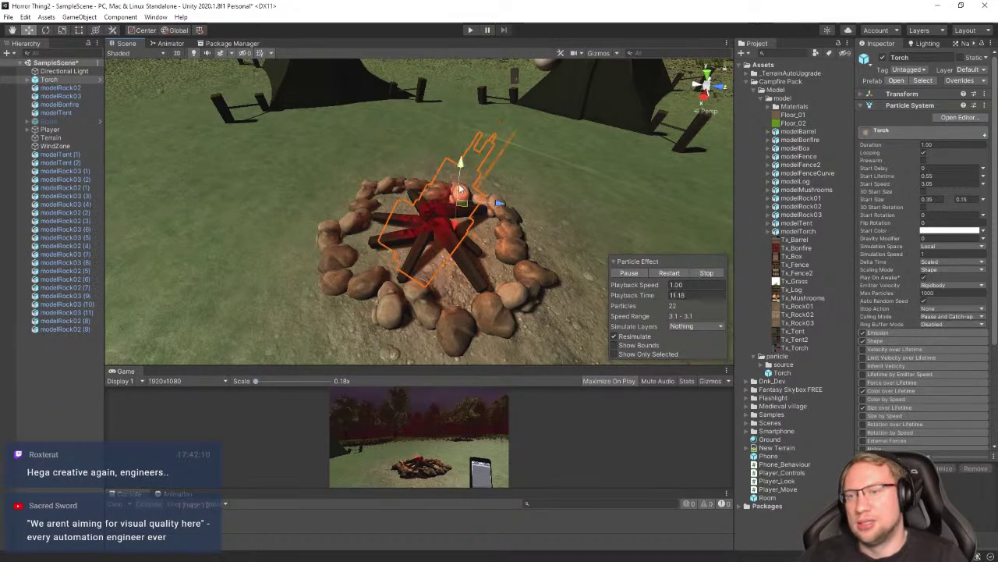
# Raise the Torch fire effect out of the ground and shift it over the bonfire logs
pyautogui.moveTo(461, 164); pyautogui.dragTo(466, 95)
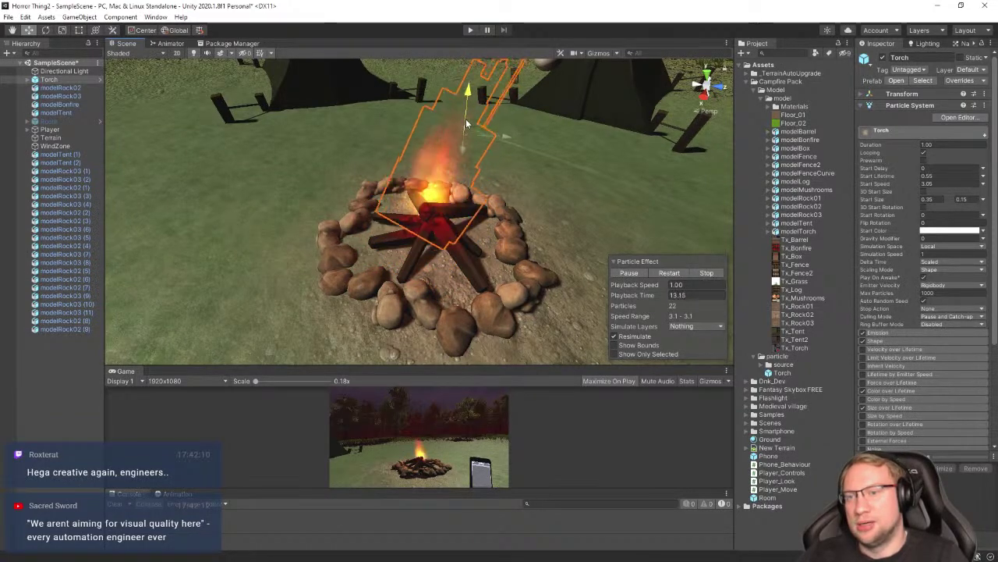
pyautogui.keyDown('alt'); pyautogui.moveTo(474, 154); pyautogui.dragTo(468, 218); pyautogui.keyUp('alt')
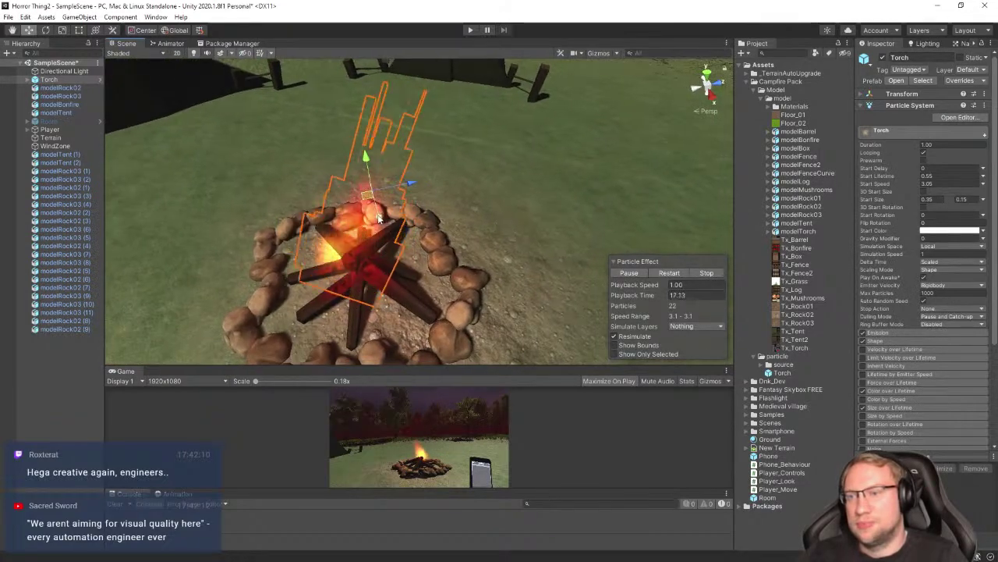
pyautogui.moveTo(370, 203); pyautogui.dragTo(379, 208)
pyautogui.keyDown('alt'); pyautogui.moveTo(495, 241); pyautogui.dragTo(619, 226); pyautogui.keyUp('alt')
# Scale up the Torch fire effect uniformly and reposition it above the bonfire logs
pyautogui.press('r')
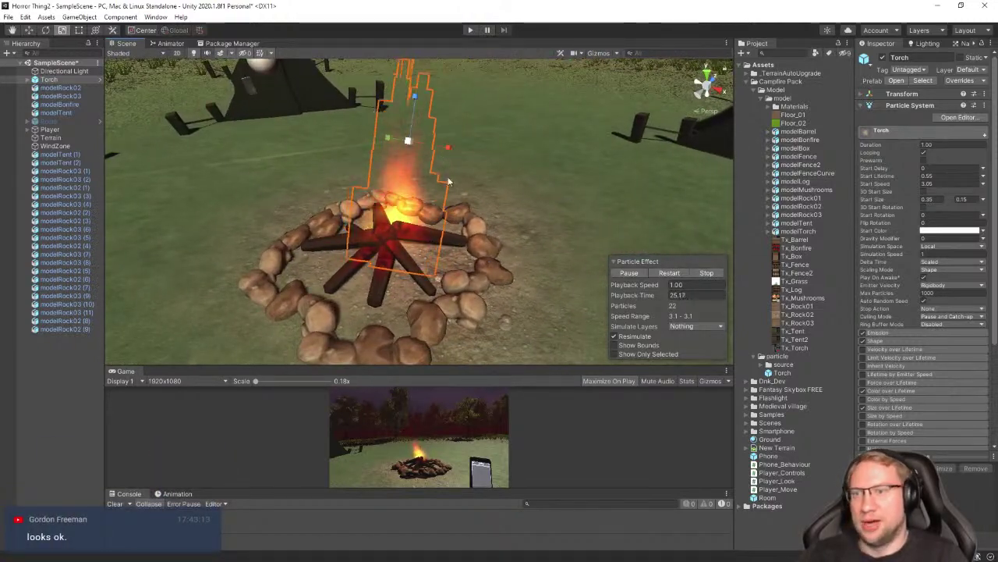
pyautogui.moveTo(410, 142); pyautogui.dragTo(406, 74)
pyautogui.press('w')
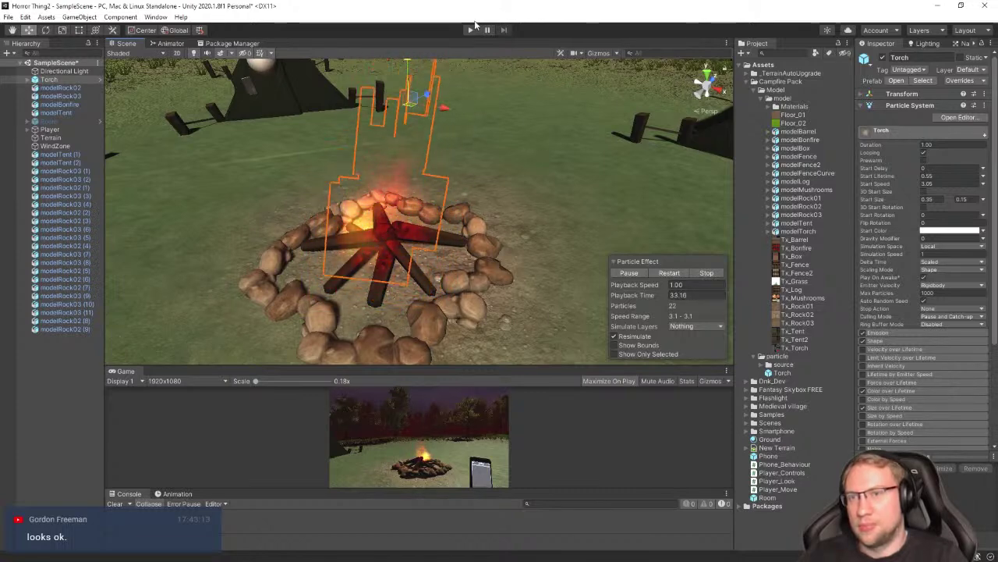
# Playtest the scene, walk around the bonfire to view the fire effect from the player's position, and stop the game
pyautogui.click(470, 30)
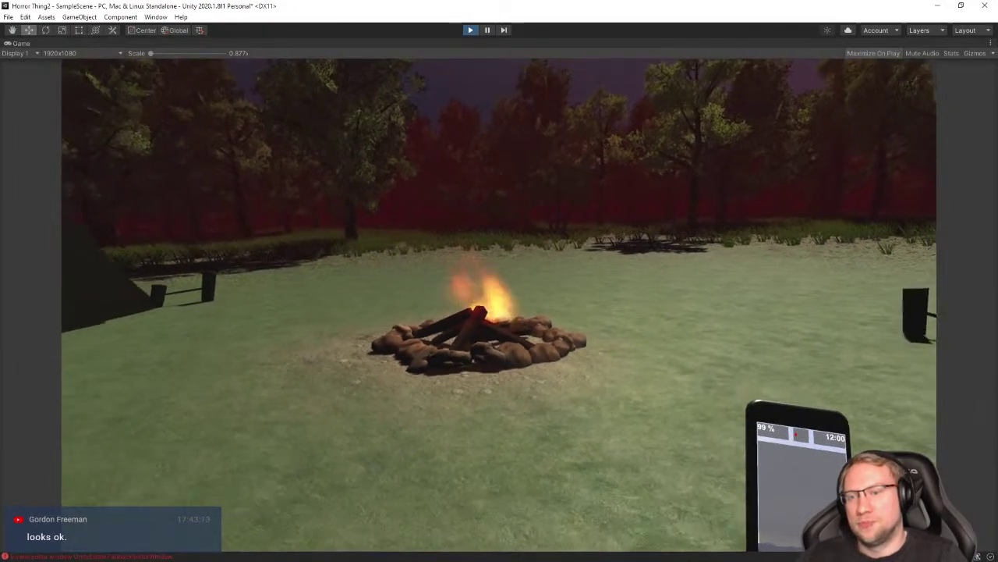
pyautogui.press('s')
pyautogui.press('a')
pyautogui.press('w')
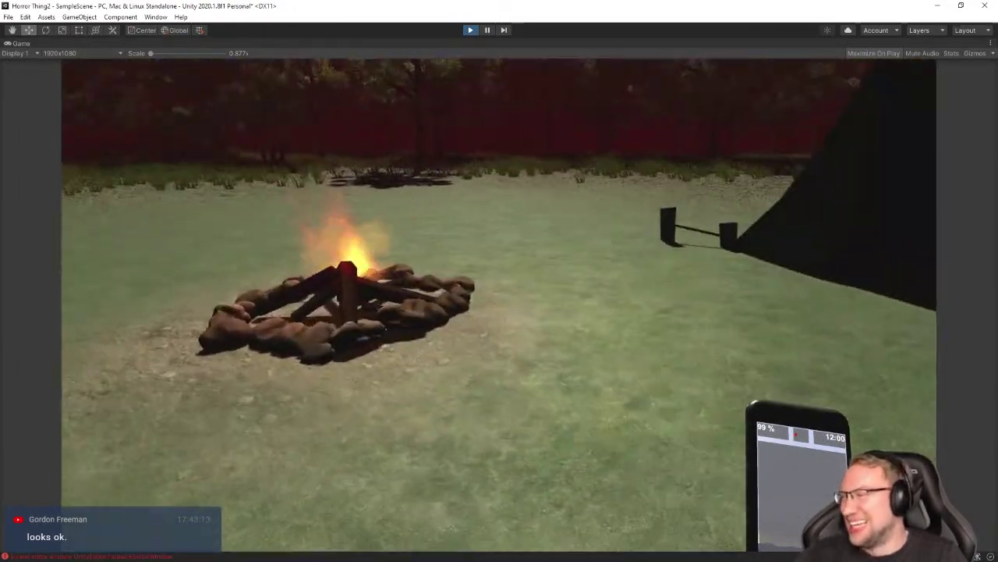
pyautogui.press('a')
pyautogui.press('w')
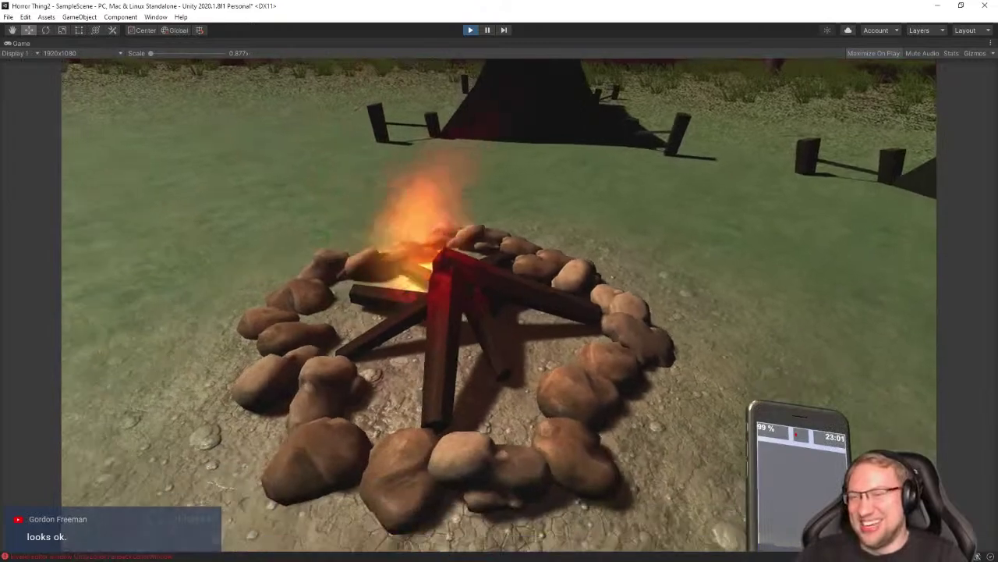
pyautogui.press('a')
pyautogui.press('s')
pyautogui.press('w')
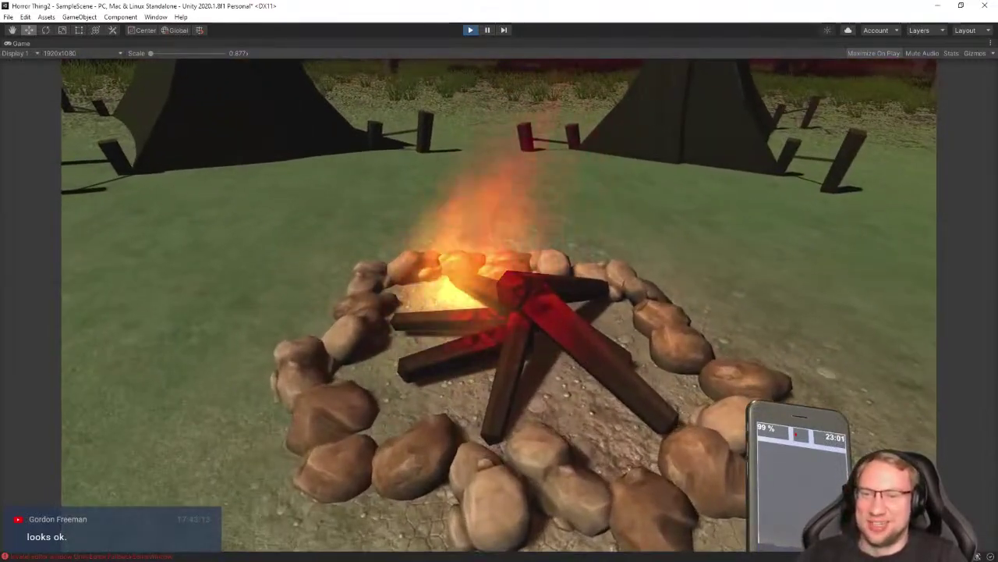
pyautogui.hotkey('ctrl', 'p')
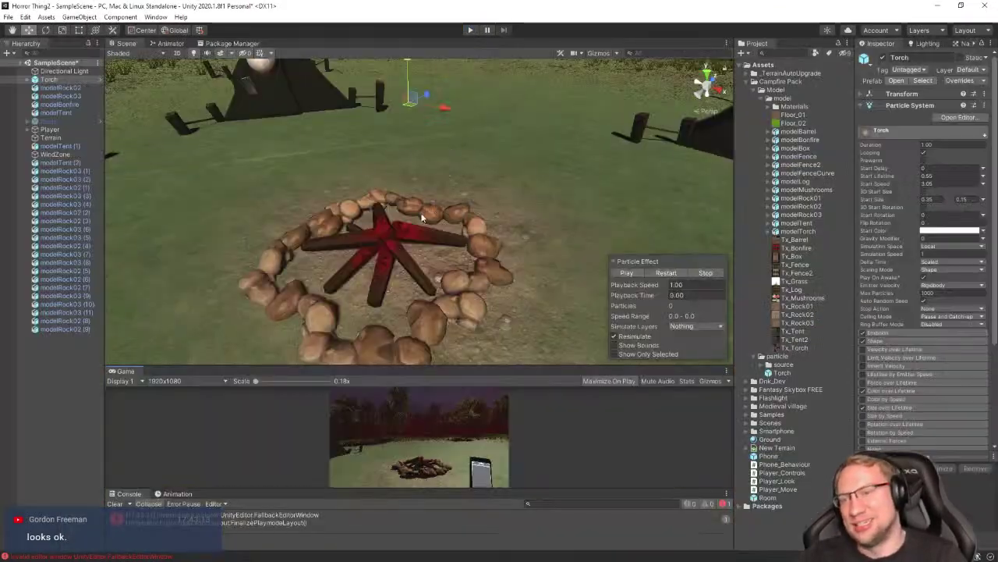
# Preview the Torch particle effect and examine the bonfire and its stone ring from several angles
pyautogui.press('a')
pyautogui.moveTo(441, 273)
pyautogui.mouseDown(button='right')
pyautogui.moveTo(444, 236)
pyautogui.moveTo(437, 253)
pyautogui.mouseUp(button='right')
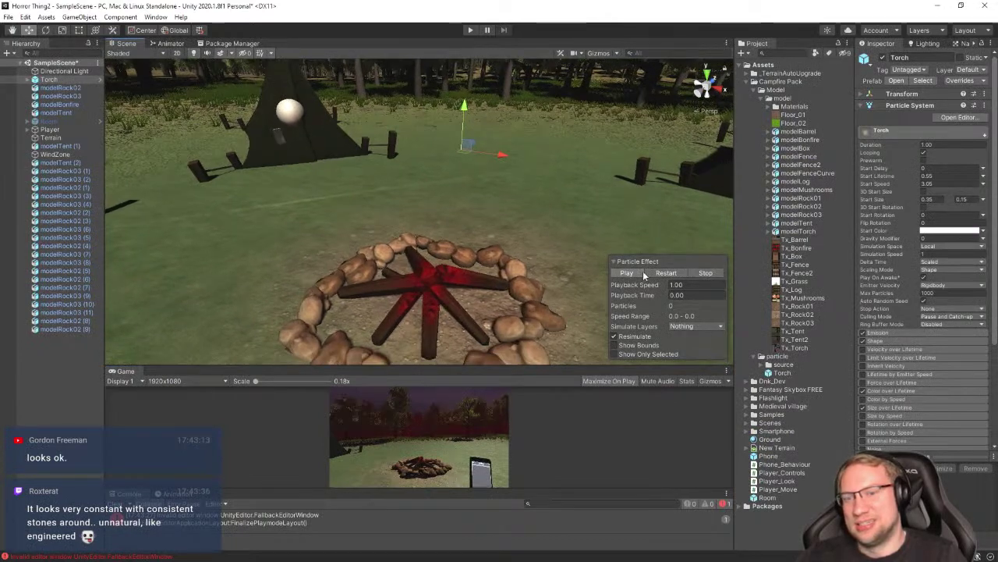
pyautogui.click(643, 271)
pyautogui.keyDown('alt'); pyautogui.moveTo(543, 182); pyautogui.dragTo(354, 156); pyautogui.keyUp('alt')
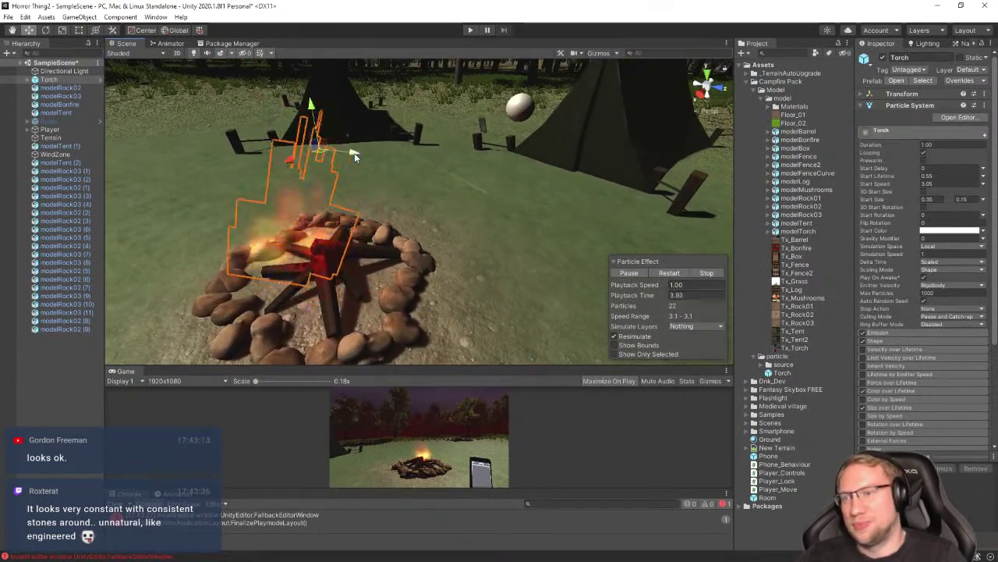
pyautogui.keyDown('alt'); pyautogui.moveTo(391, 196); pyautogui.dragTo(538, 246); pyautogui.keyUp('alt')
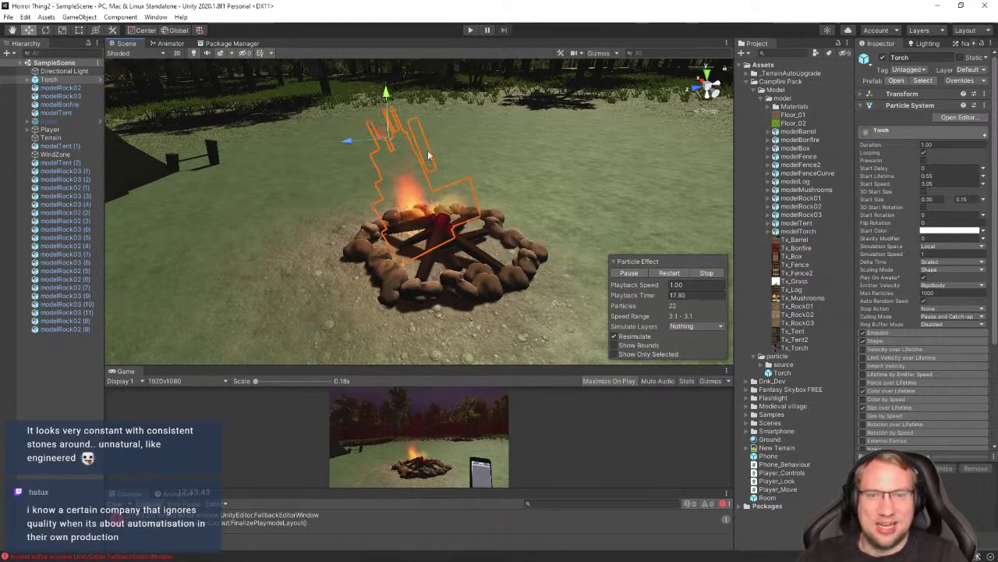
pyautogui.keyDown('alt'); pyautogui.moveTo(428, 156); pyautogui.dragTo(465, 154); pyautogui.keyUp('alt')
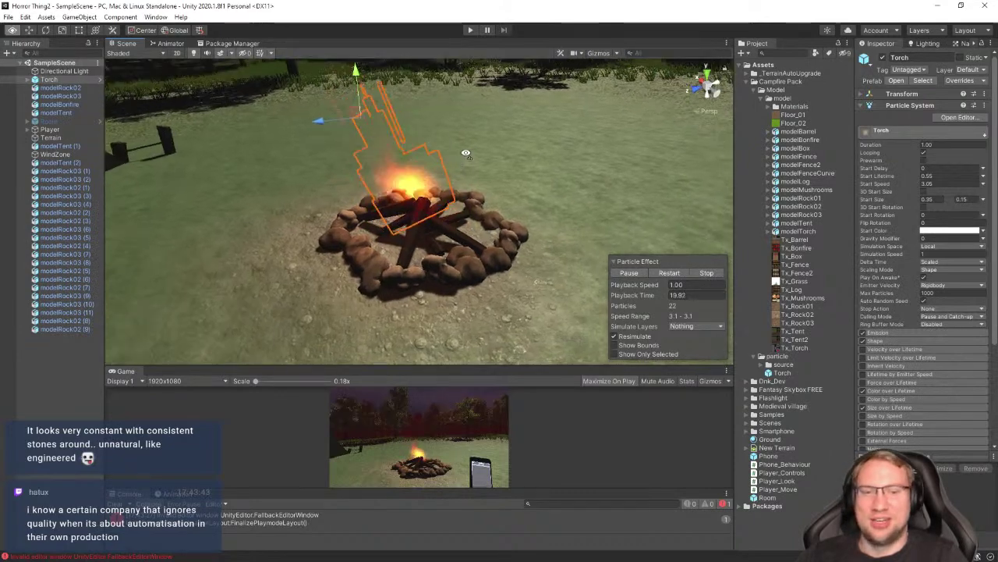
pyautogui.press('w')
pyautogui.moveTo(466, 153); pyautogui.dragTo(468, 187, button='right')
pyautogui.press('s')
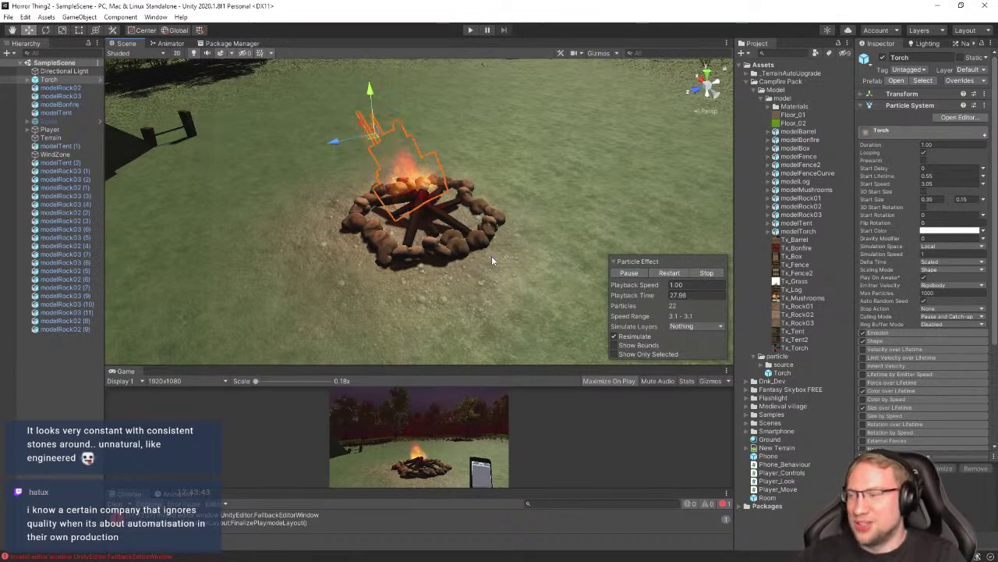
pyautogui.press('w')
pyautogui.moveTo(481, 230); pyautogui.dragTo(523, 209, button='right')
pyautogui.press('a')
pyautogui.press('s')
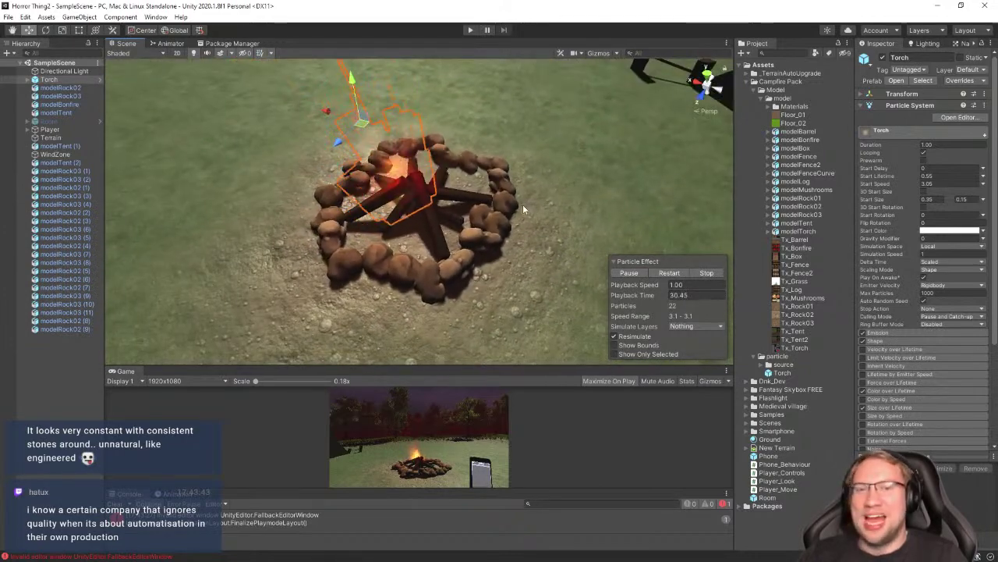
# Place another modelRock03 from the Campfire Pack near the bonfire and scale it down uniformly to ring-stone size
pyautogui.click(807, 223)
pyautogui.moveTo(629, 254); pyautogui.dragTo(453, 263)
pyautogui.press('f')
pyautogui.keyDown('alt'); pyautogui.moveTo(636, 253); pyautogui.dragTo(533, 225); pyautogui.keyUp('alt')
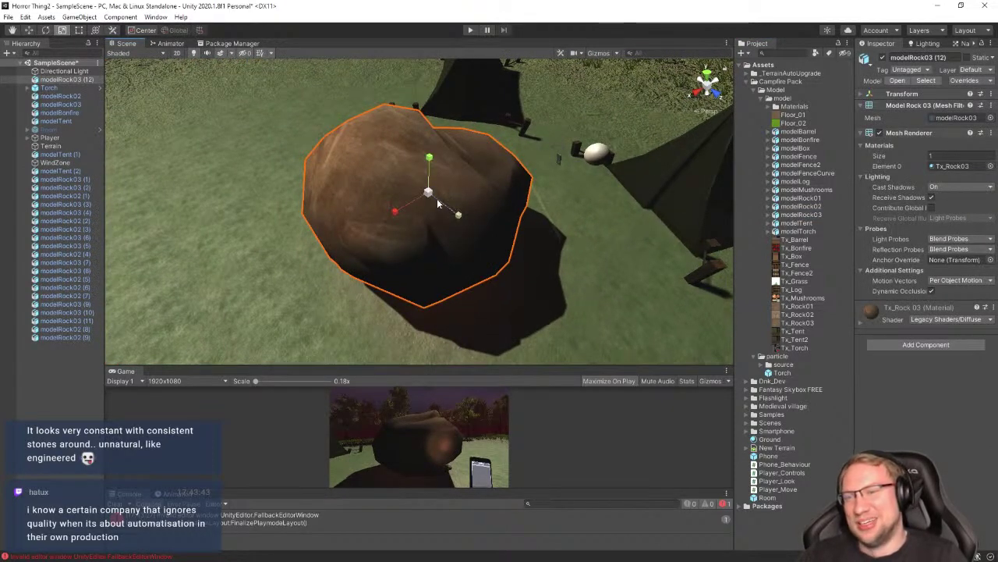
pyautogui.moveTo(438, 204); pyautogui.dragTo(418, 173)
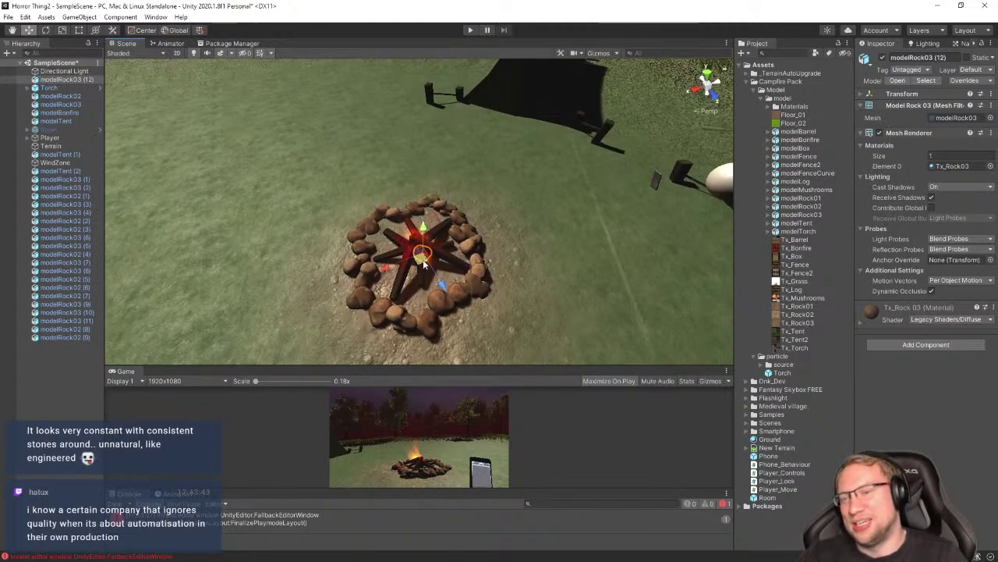
# Move the new rock out to the bonfire's stone ring and lower it to the ground among the other stones
pyautogui.moveTo(404, 205); pyautogui.dragTo(698, 220)
pyautogui.scroll(3, 399, 186)
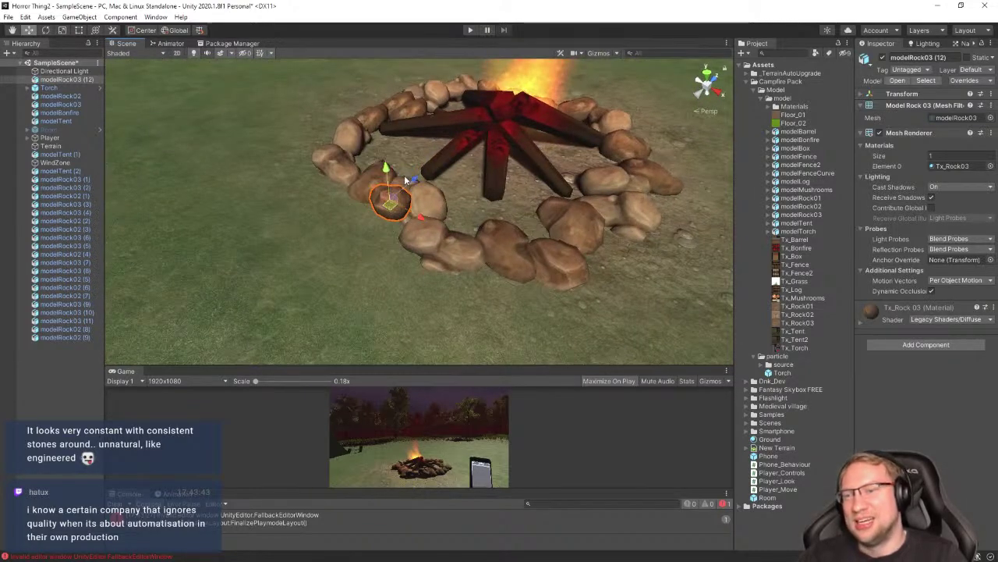
pyautogui.moveTo(381, 165); pyautogui.dragTo(388, 217)
pyautogui.keyDown('alt'); pyautogui.moveTo(472, 220); pyautogui.dragTo(437, 229); pyautogui.keyUp('alt')
pyautogui.keyDown('alt'); pyautogui.scroll(3, 268, 234); pyautogui.keyUp('alt')
pyautogui.keyDown('alt'); pyautogui.scroll(-10, 258, 240); pyautogui.keyUp('alt')
pyautogui.keyDown('alt'); pyautogui.scroll(-3, 365, 214); pyautogui.keyUp('alt')
# Set the Start Speed of the Torch particle system to 2.55
pyautogui.click(440, 230)
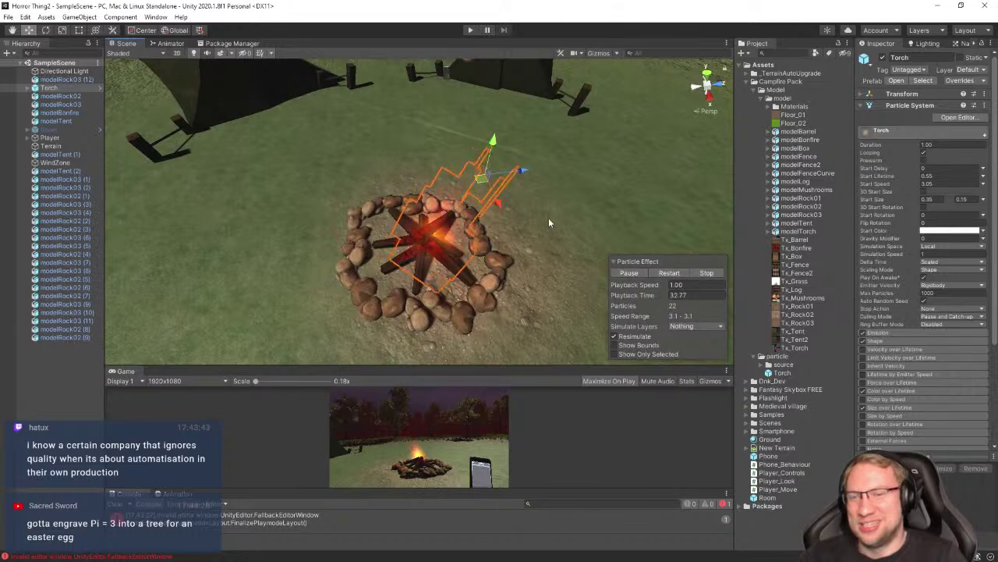
pyautogui.press('e')
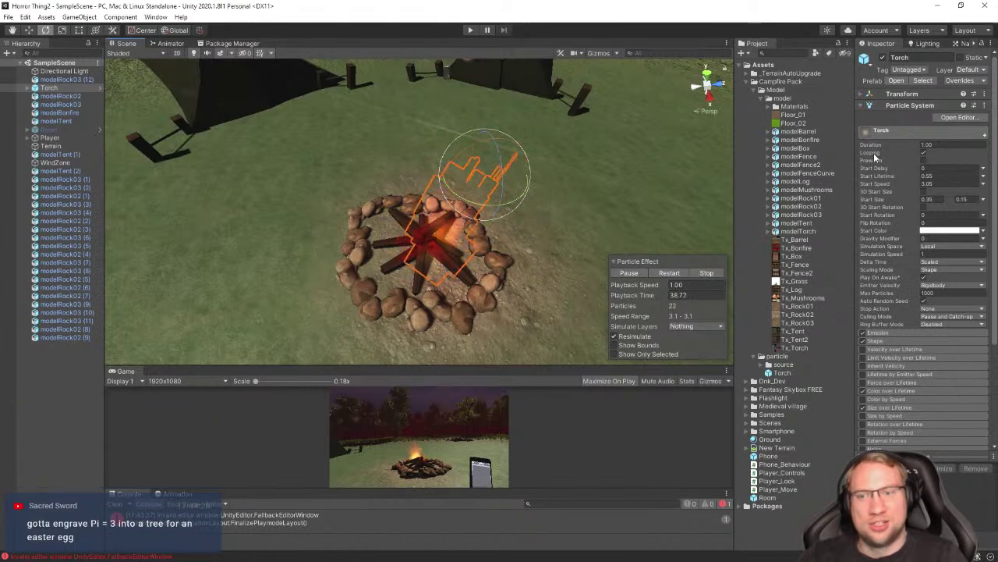
pyautogui.press('w')
pyautogui.moveTo(448, 199); pyautogui.dragTo(446, 237, button='right')
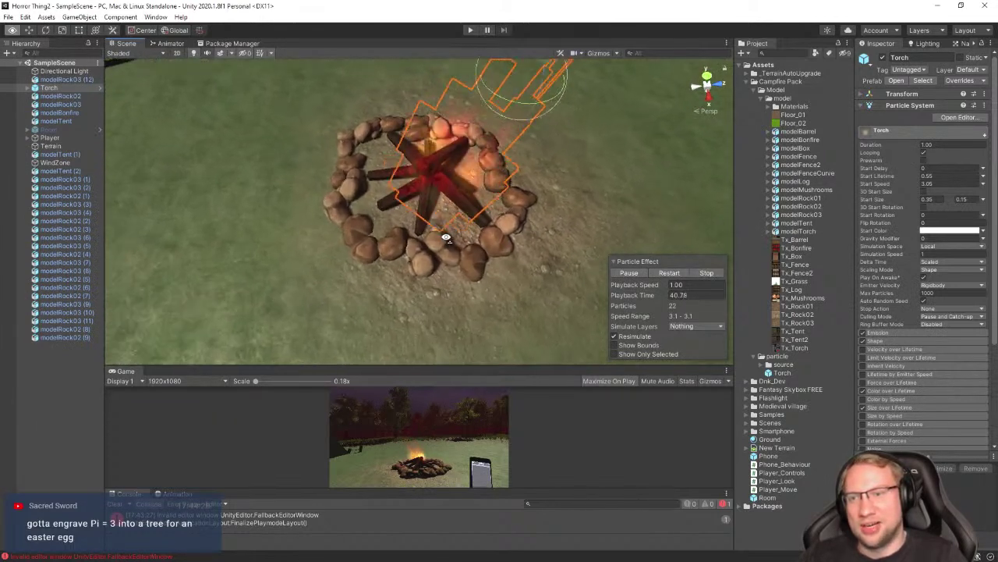
pyautogui.keyDown('alt'); pyautogui.moveTo(446, 238); pyautogui.dragTo(452, 197); pyautogui.keyUp('alt')
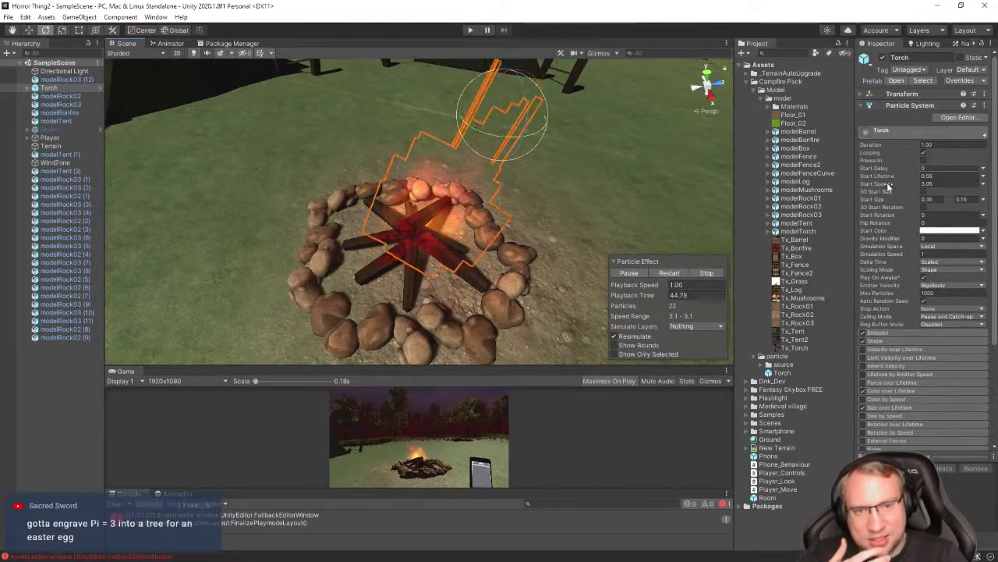
pyautogui.moveTo(887, 186); pyautogui.dragTo(871, 187)
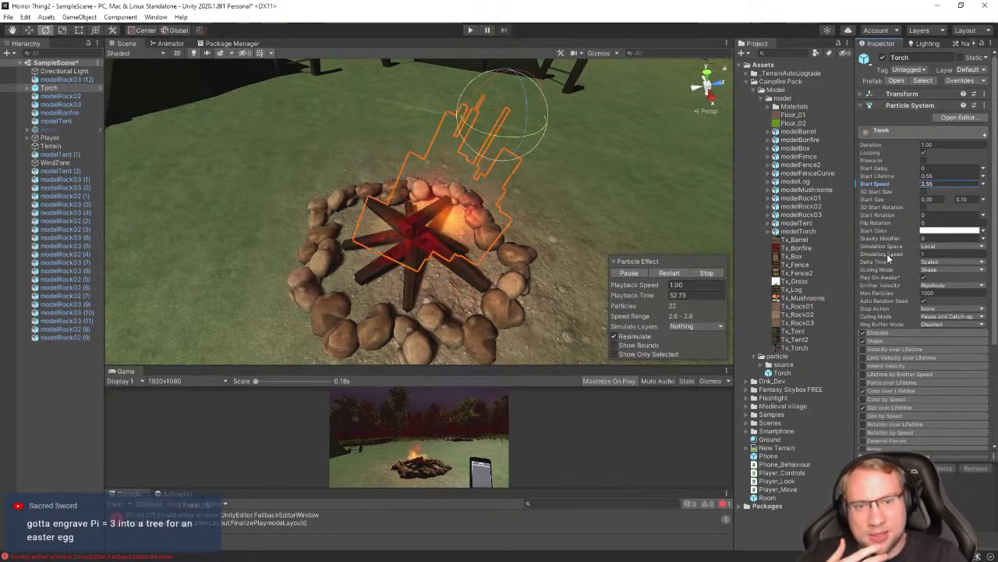
# Try adjusting the Torch particle system's simulation speed and duration, and revert the duration to its prefab value
pyautogui.moveTo(886, 253); pyautogui.dragTo(879, 257)
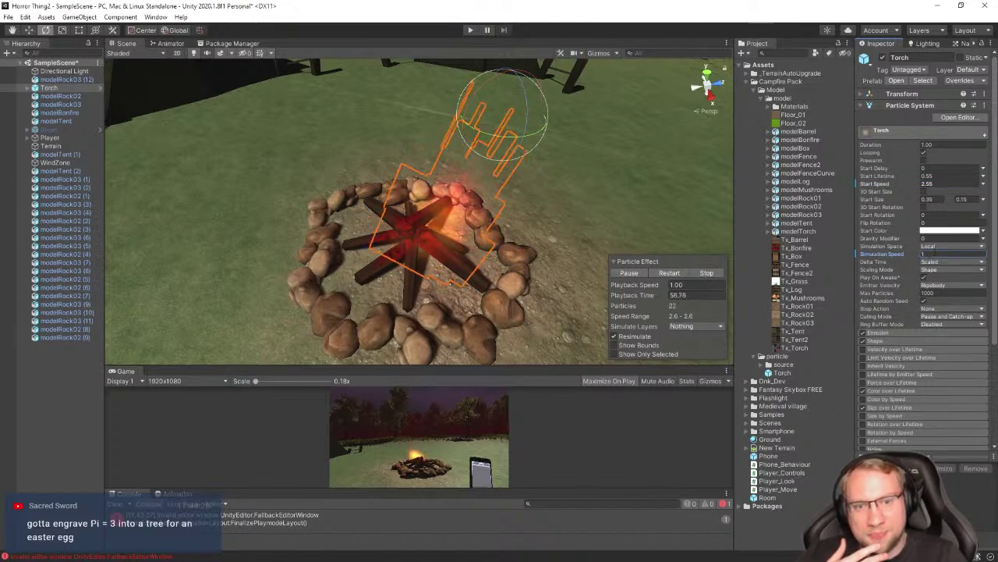
pyautogui.click(915, 272)
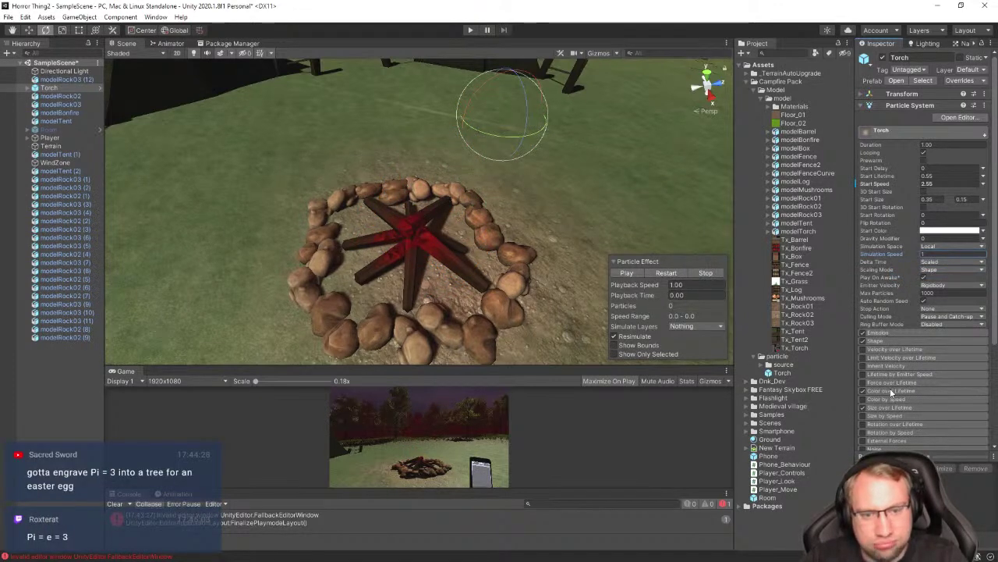
pyautogui.scroll(-4, 949, 295)
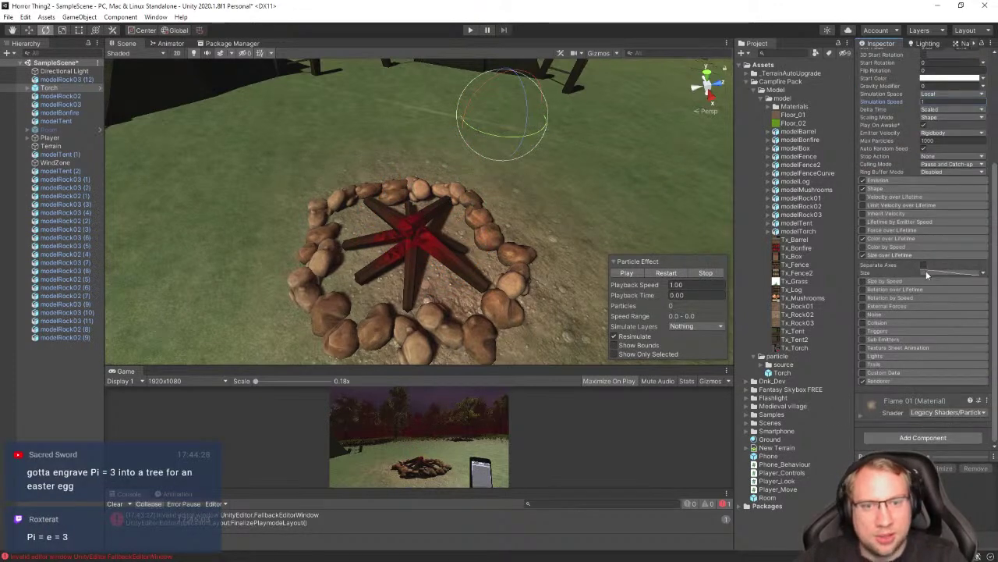
pyautogui.scroll(4, 905, 343)
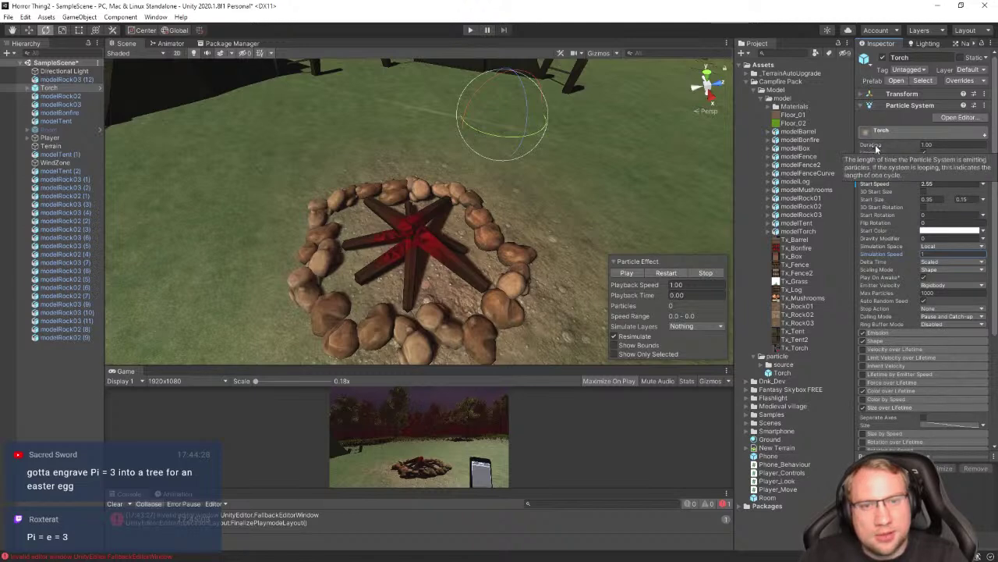
pyautogui.click(627, 273)
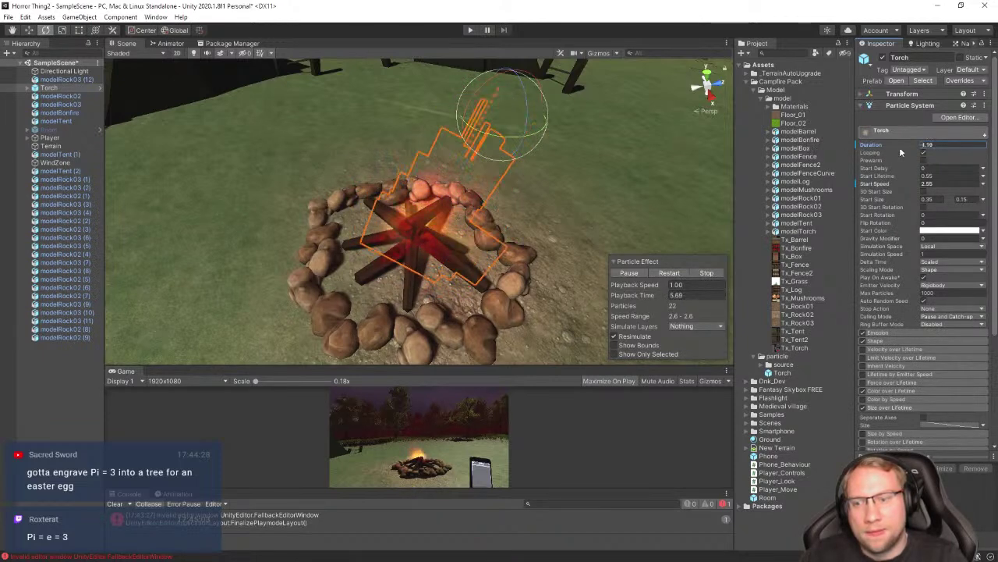
pyautogui.moveTo(901, 152); pyautogui.dragTo(971, 151)
pyautogui.click(946, 145)
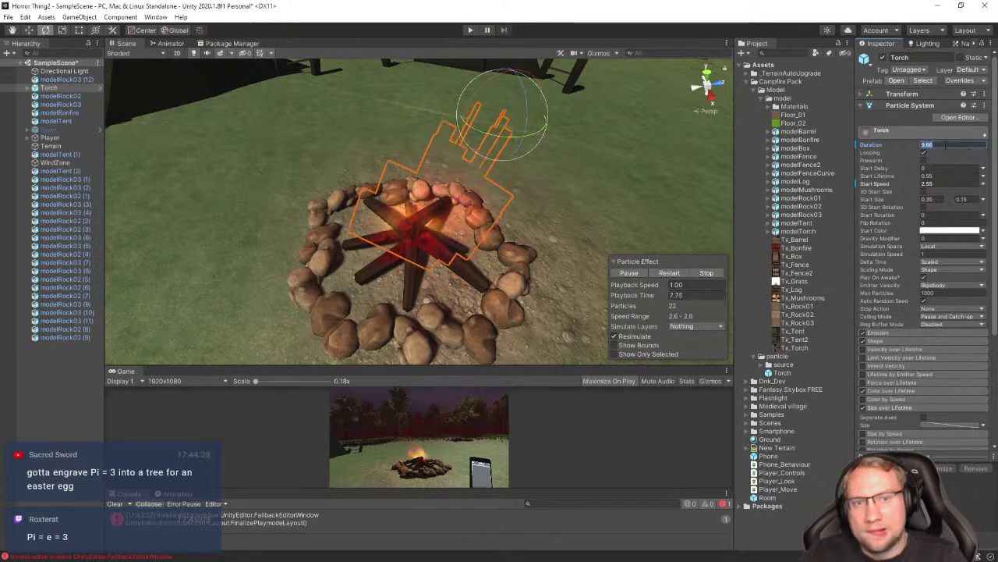
pyautogui.rightClick(897, 159)
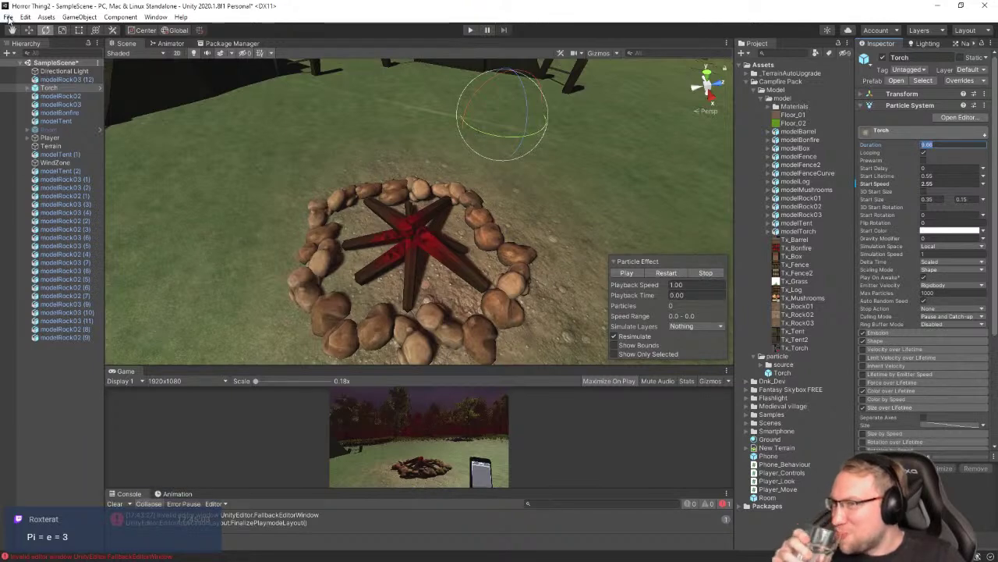
# Save the scene and deselect the Torch
pyautogui.click(8, 17)
pyautogui.click(154, 75)
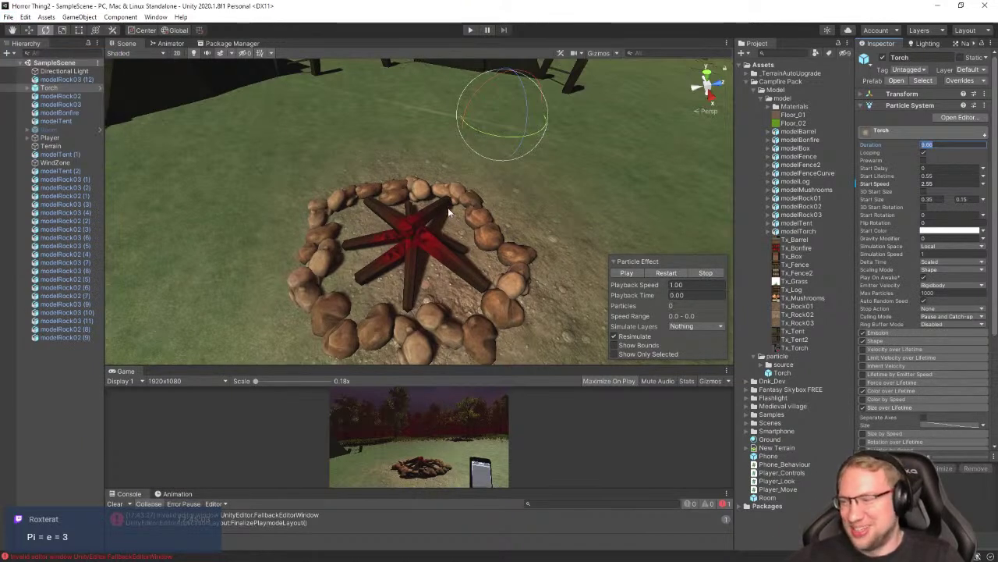
pyautogui.moveTo(443, 185); pyautogui.dragTo(479, 116, button='right')
pyautogui.click(488, 110)
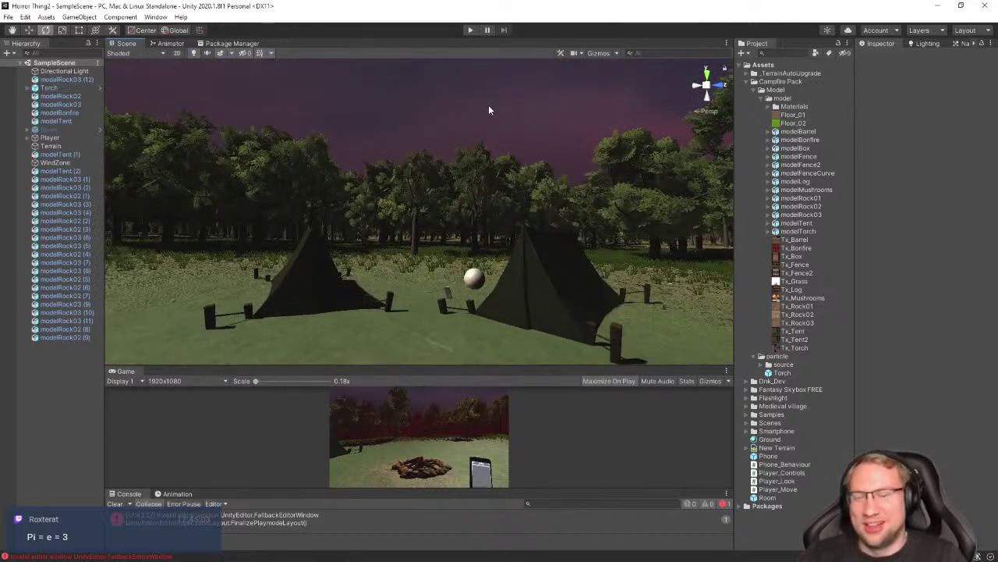
# Run the game again, check the slower flames from a distance, and stop play mode
pyautogui.click(470, 31)
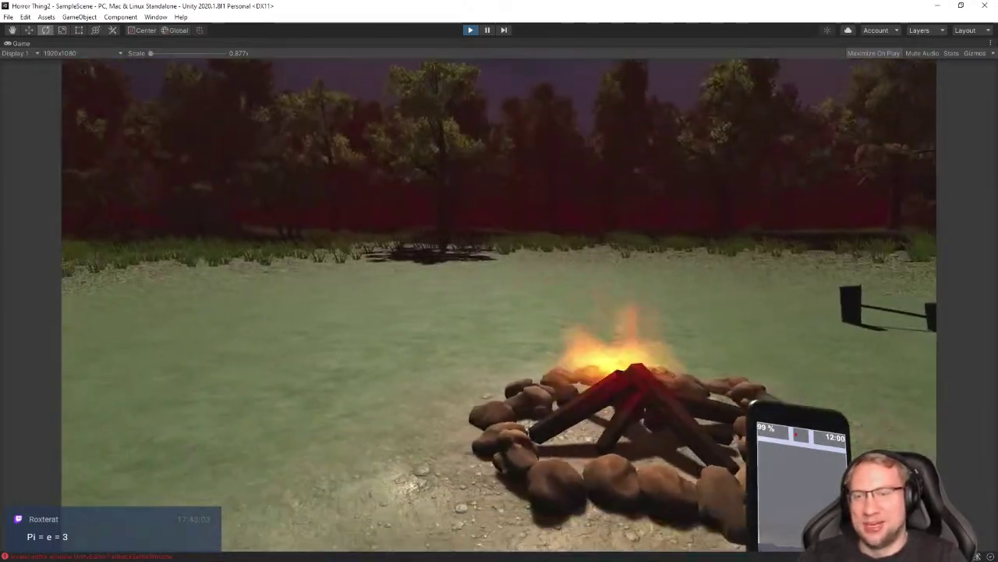
pyautogui.press('s')
pyautogui.hotkey('alt', 'Tab')
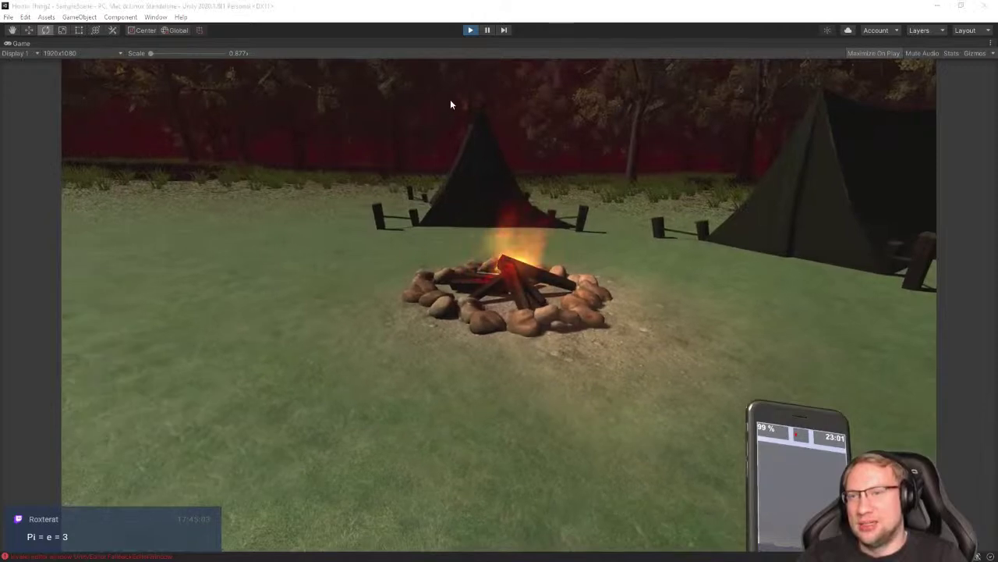
pyautogui.click(468, 33)
# Select the Torch at the bonfire and add a Light component to it
pyautogui.moveTo(454, 280); pyautogui.dragTo(645, 252, button='right')
pyautogui.click(645, 252)
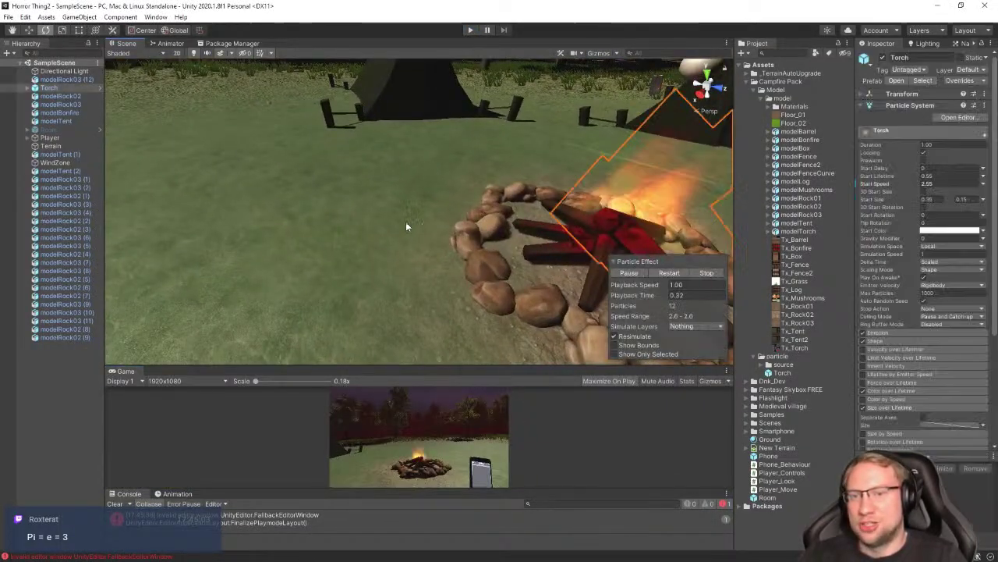
pyautogui.moveTo(406, 222); pyautogui.dragTo(537, 217, button='right')
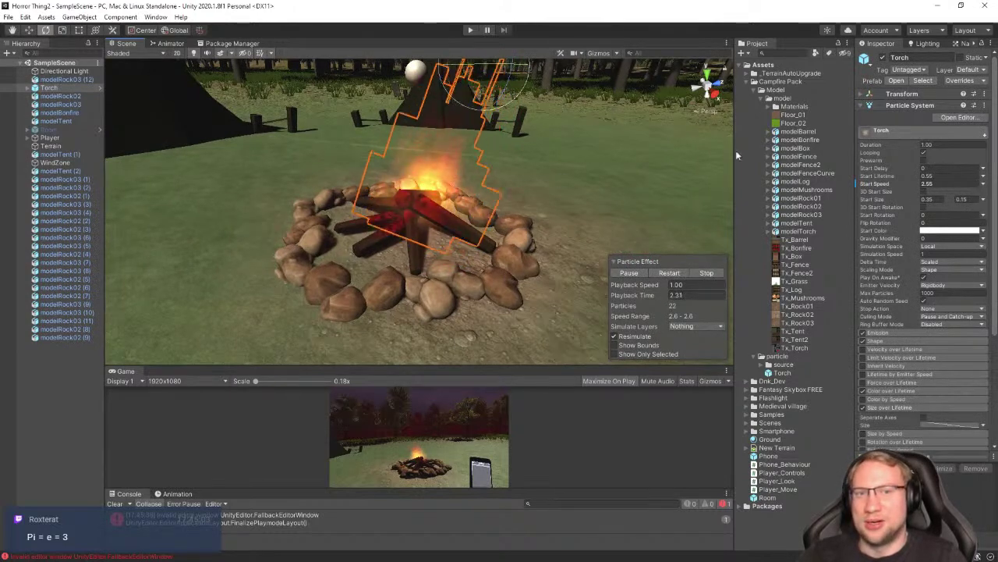
pyautogui.click(863, 106)
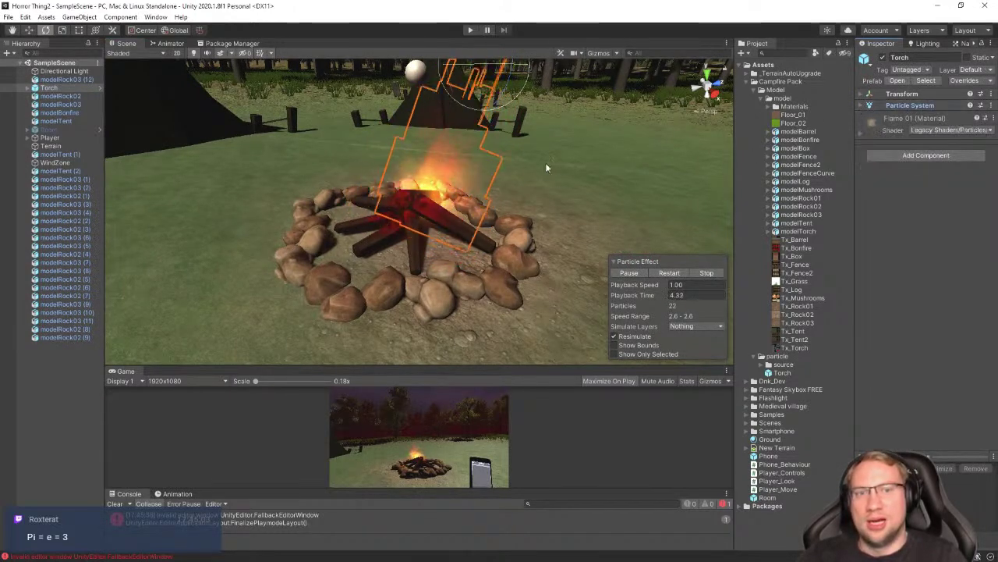
pyautogui.moveTo(545, 162); pyautogui.dragTo(499, 173, button='right')
pyautogui.click(926, 155)
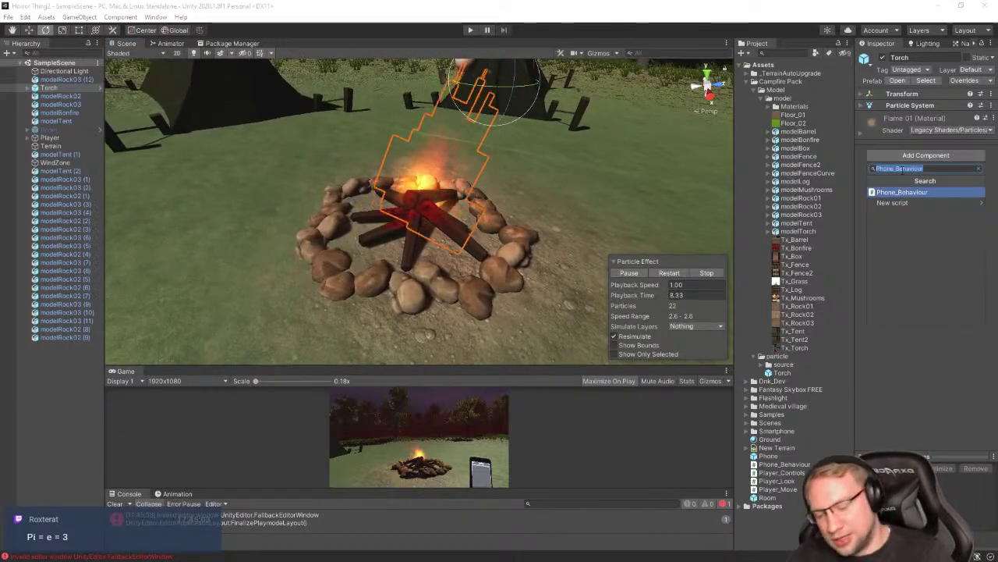
pyautogui.write('light')
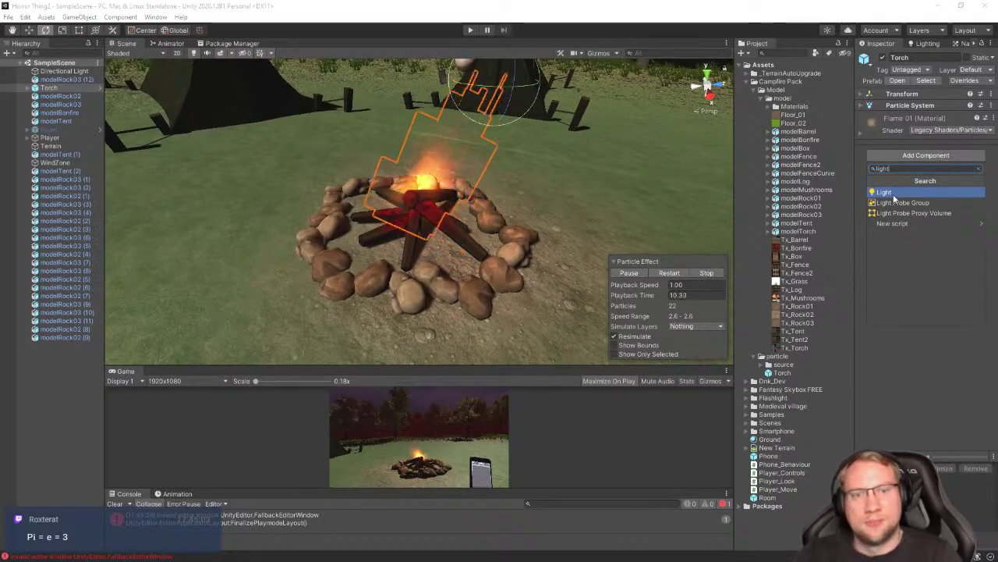
pyautogui.click(891, 193)
# Use the Point type for the Torch's light and set its range to 5
pyautogui.click(943, 130)
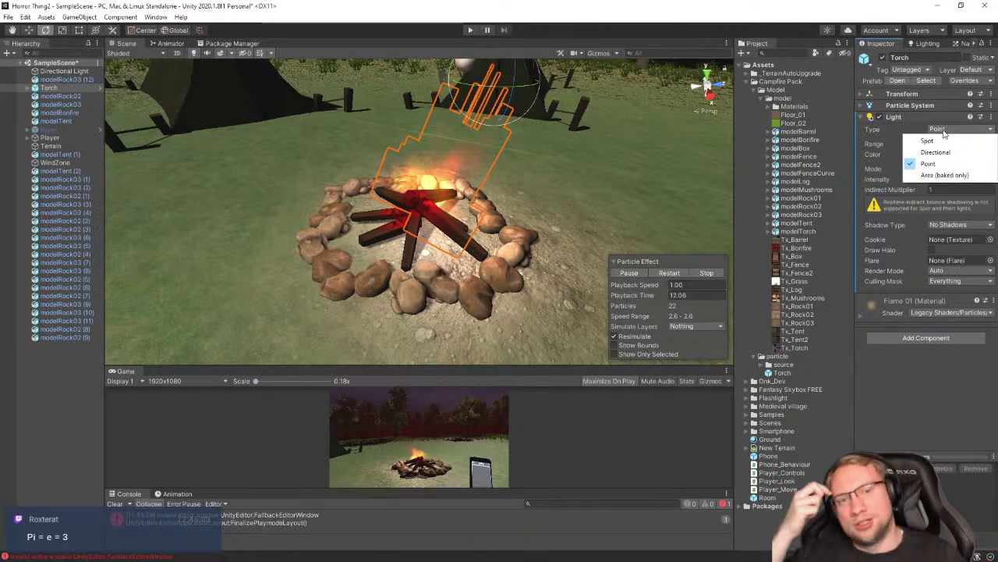
pyautogui.click(933, 164)
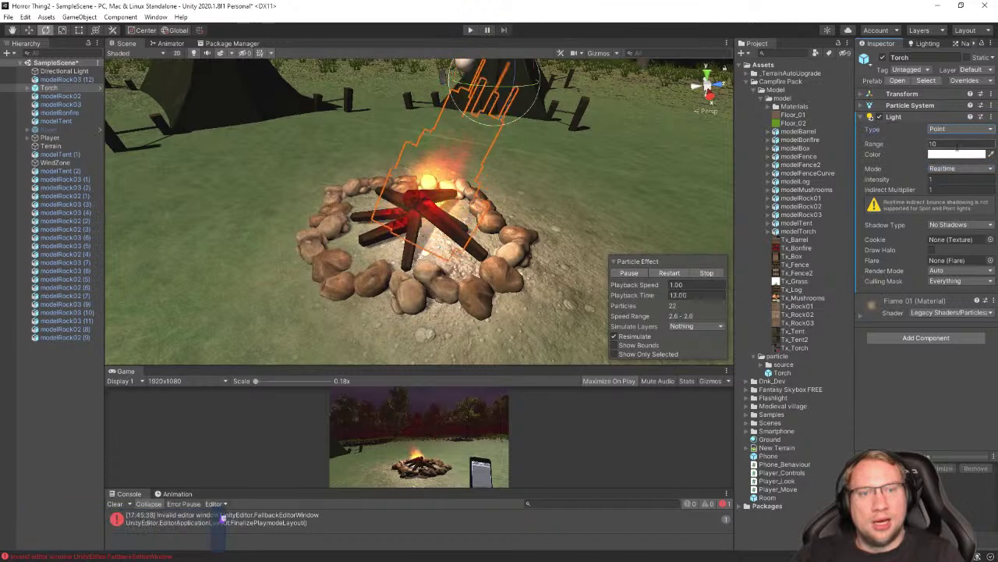
pyautogui.click(958, 144)
pyautogui.write('5')
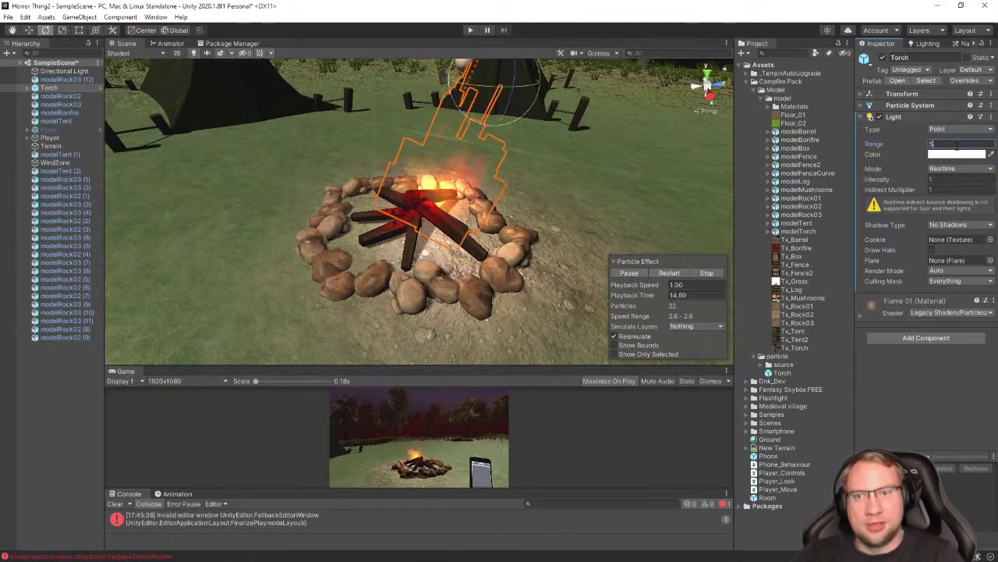
# Tint the Torch's point light a warm orange, about FF7E53
pyautogui.click(938, 156)
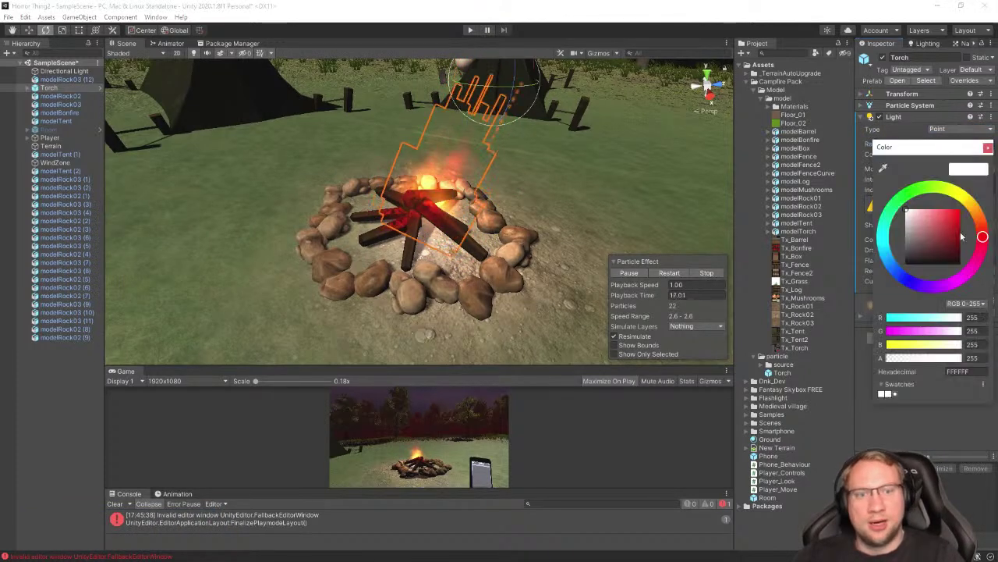
pyautogui.click(935, 212)
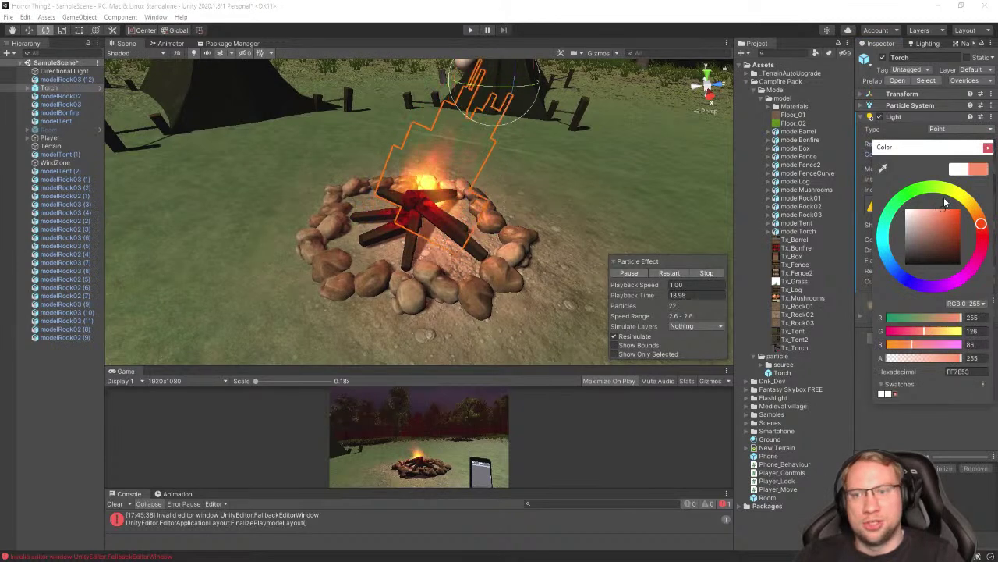
# Set the Torch point light's colour to the dark orange-red A6391D
pyautogui.moveTo(944, 199); pyautogui.dragTo(941, 192)
pyautogui.click(983, 221)
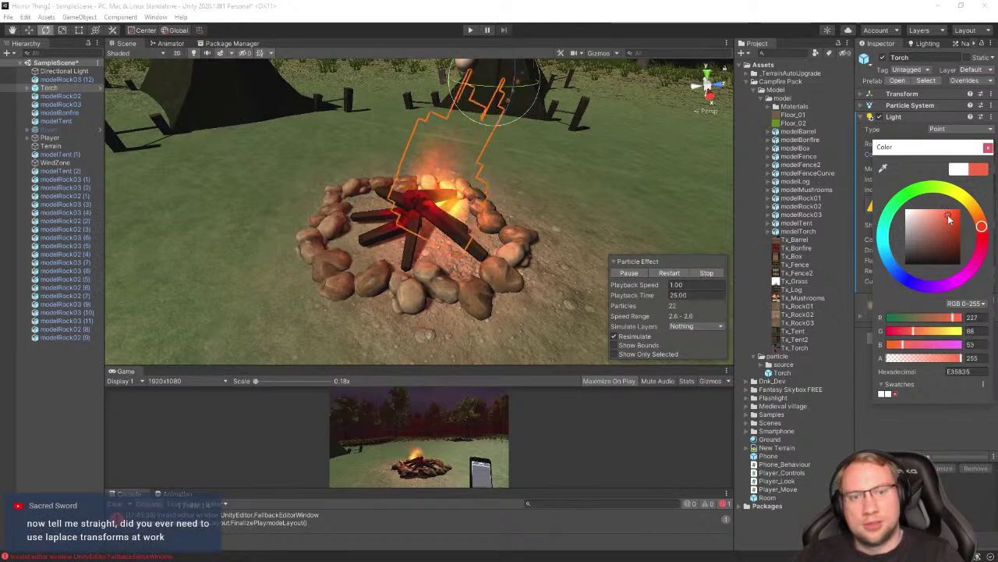
pyautogui.moveTo(948, 215); pyautogui.dragTo(972, 242)
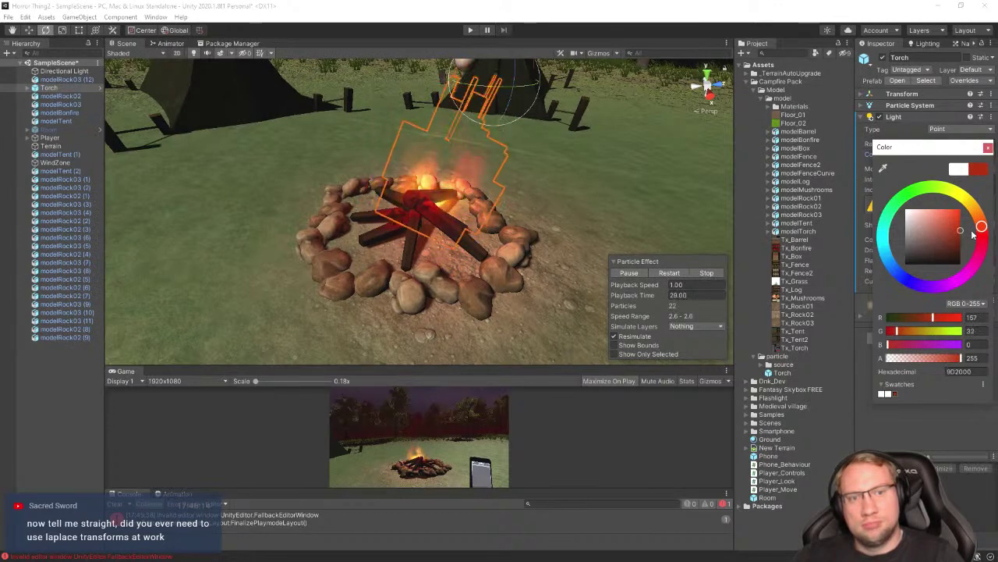
pyautogui.click(950, 228)
pyautogui.click(951, 227)
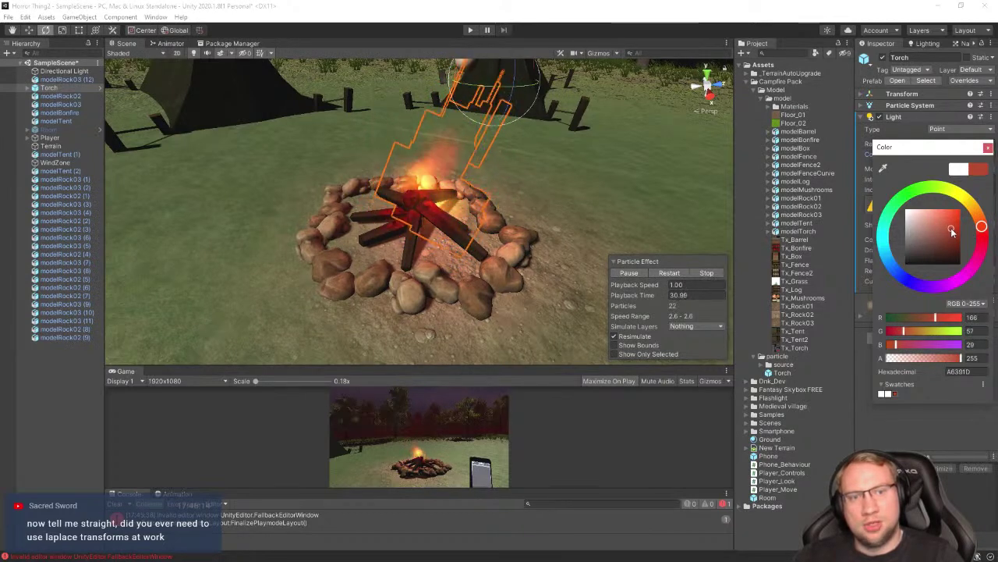
pyautogui.click(988, 147)
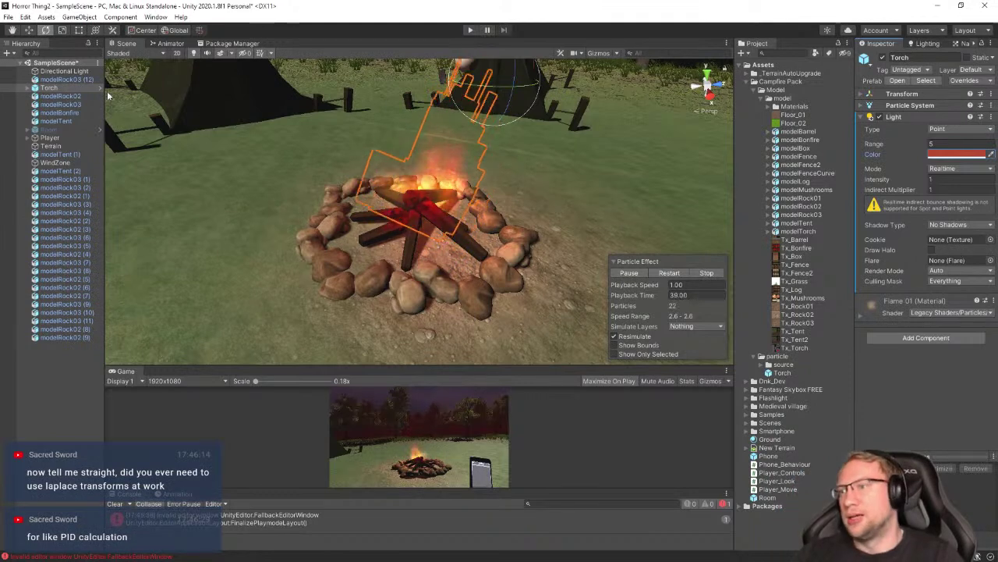
# Set the Directional Light's intensity to 0.1
pyautogui.click(64, 71)
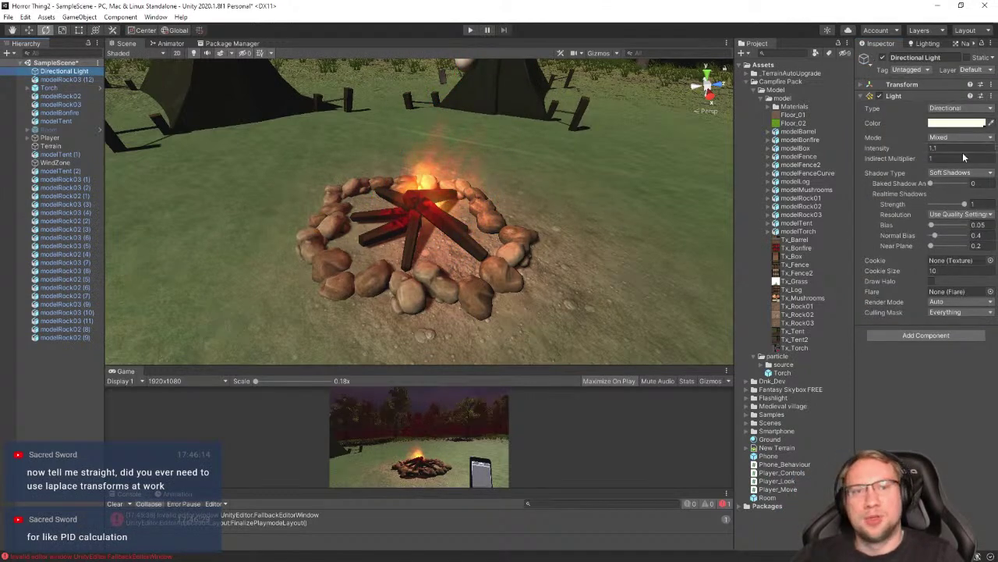
pyautogui.write('0.1')
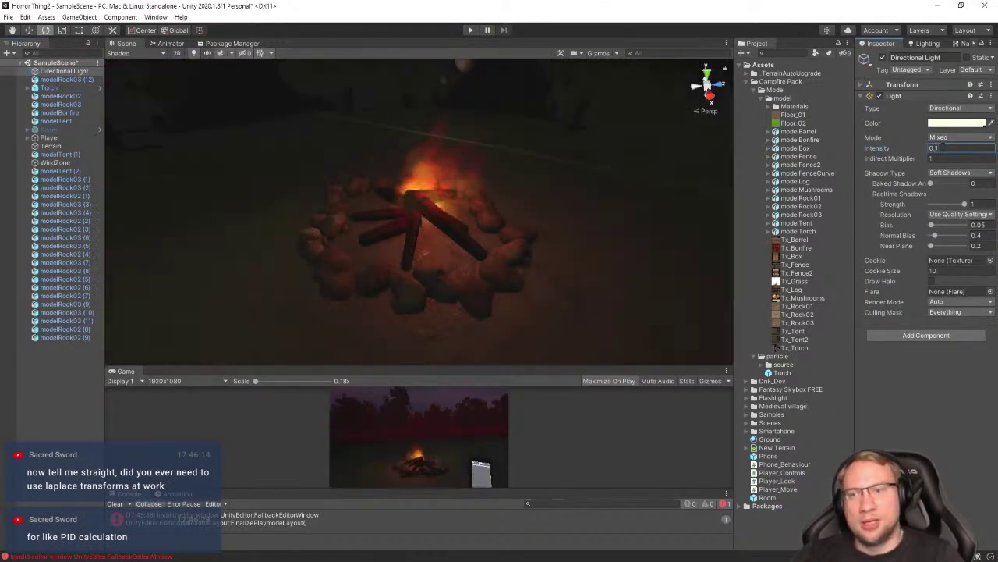
# Play-test the scene, walking around the campfire and tents to check the night lighting, and return to editing
pyautogui.click(469, 30)
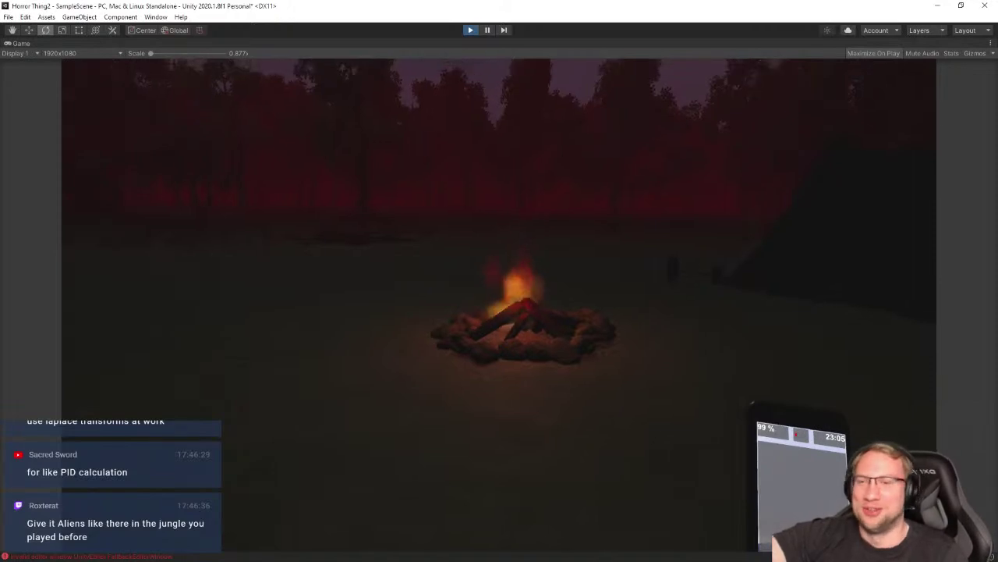
pyautogui.press('w')
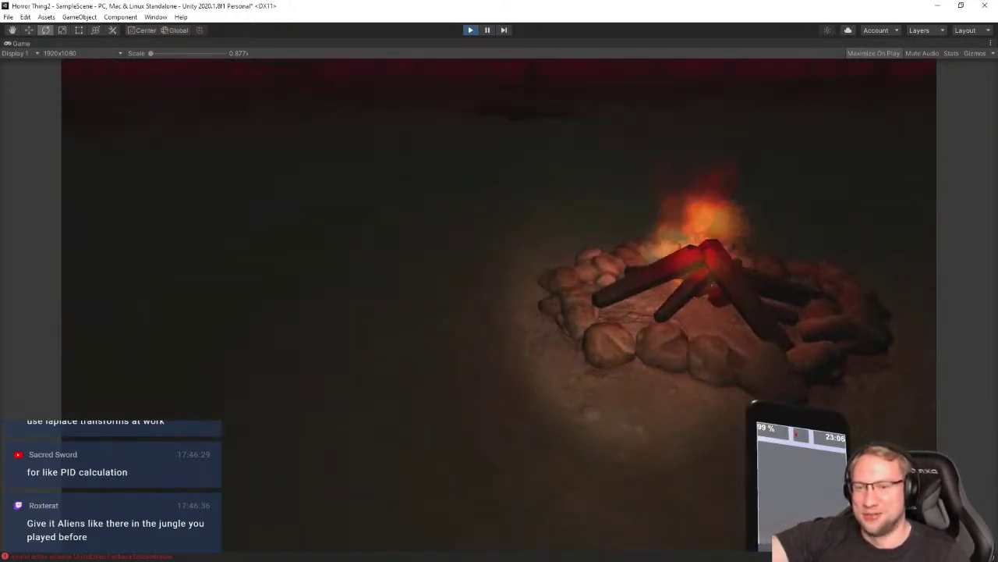
pyautogui.press('s')
pyautogui.press('s')
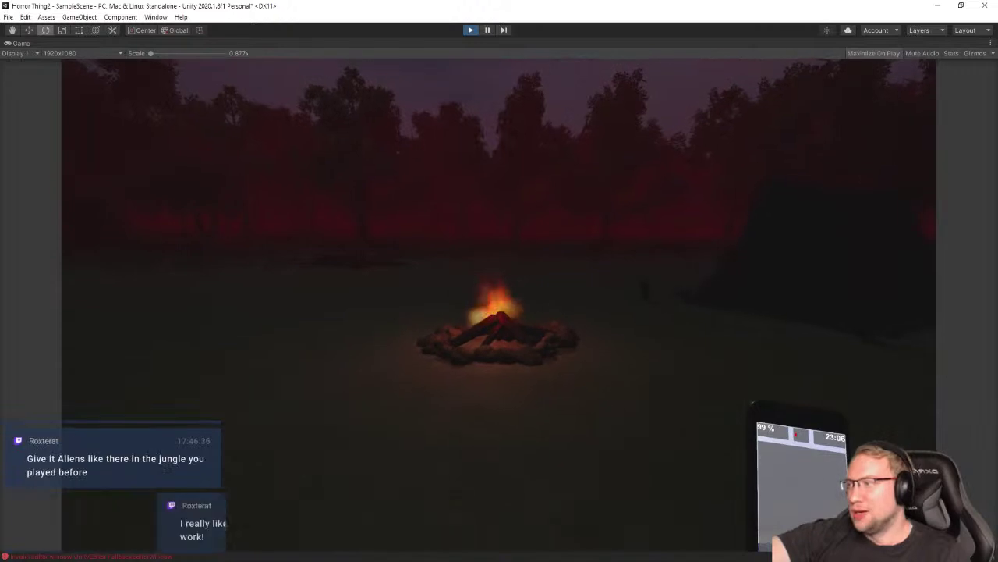
pyautogui.press('d')
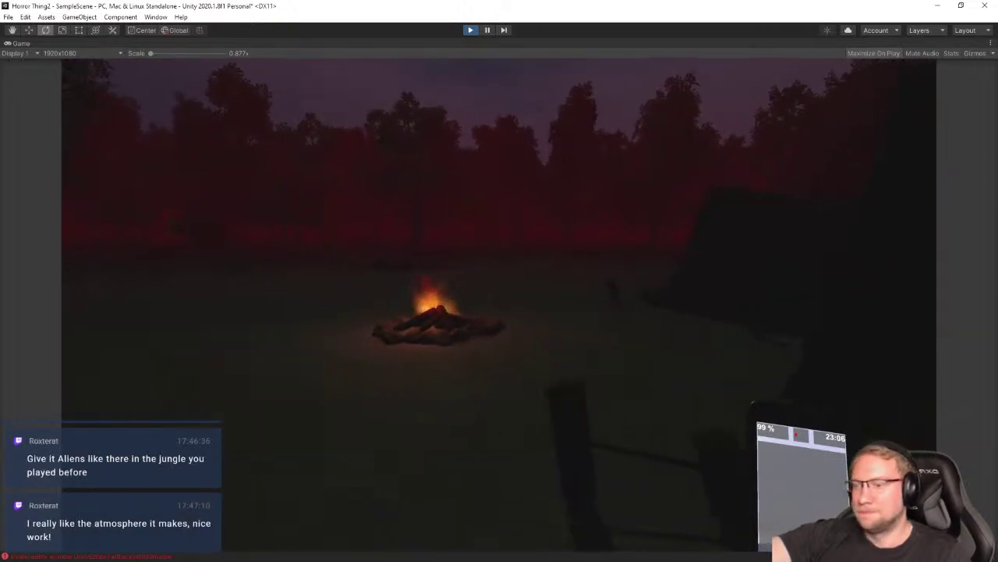
pyautogui.press('w')
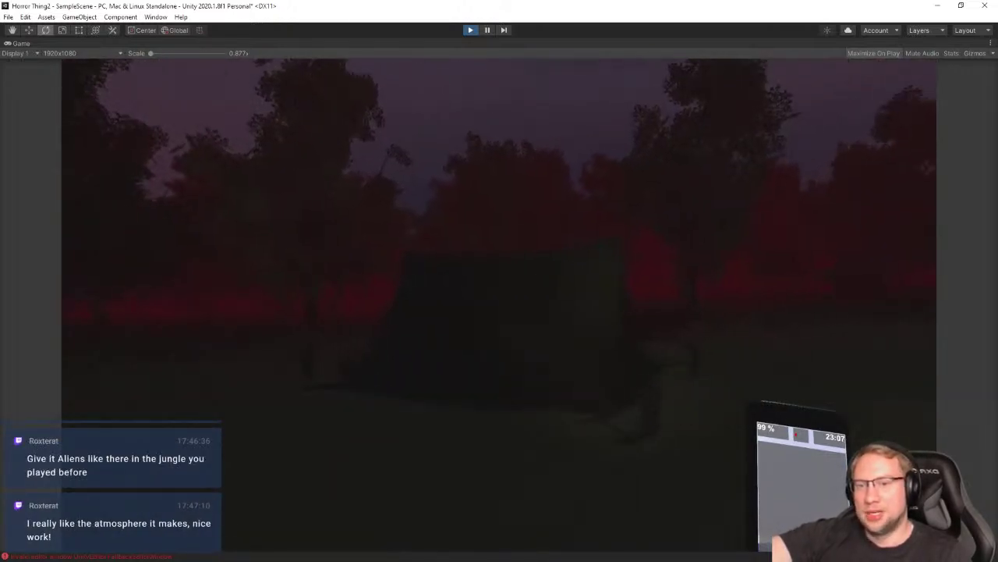
pyautogui.press('w')
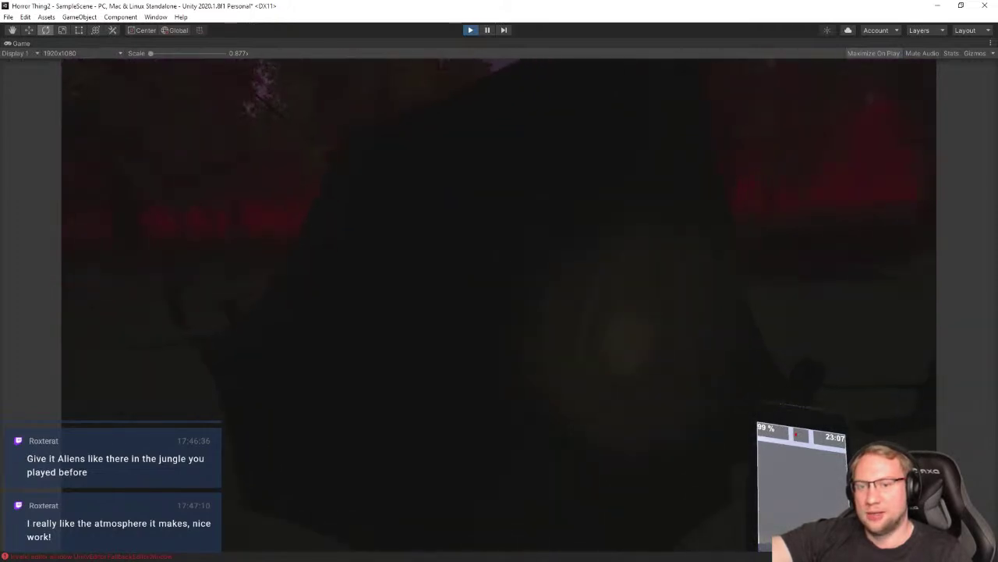
pyautogui.press('w')
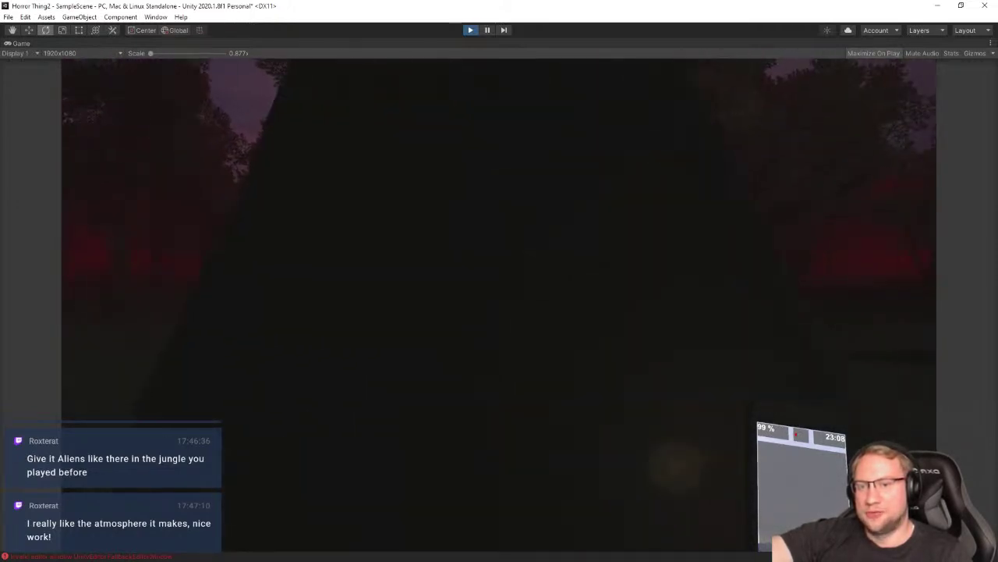
pyautogui.press('w')
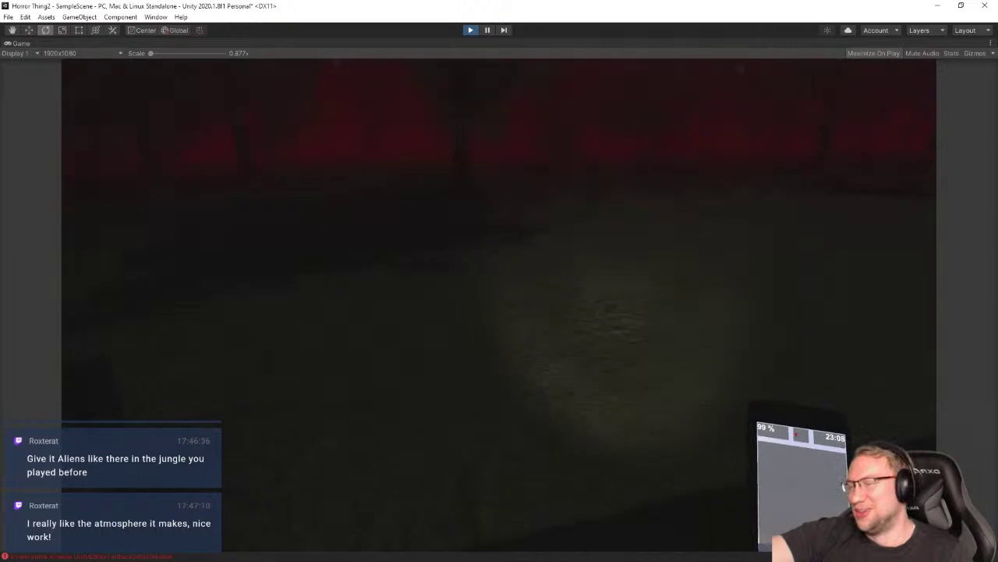
pyautogui.press('w')
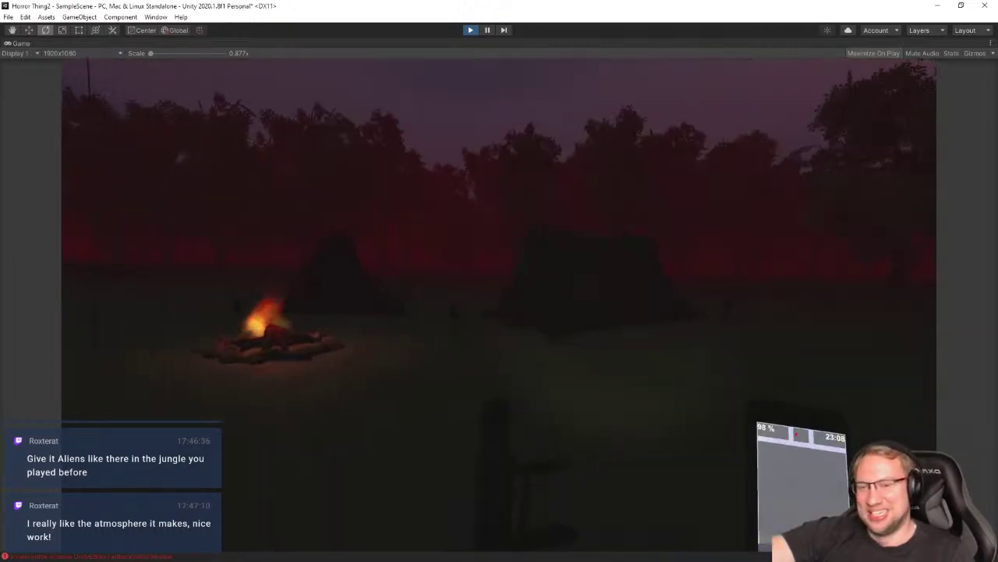
pyautogui.press('w')
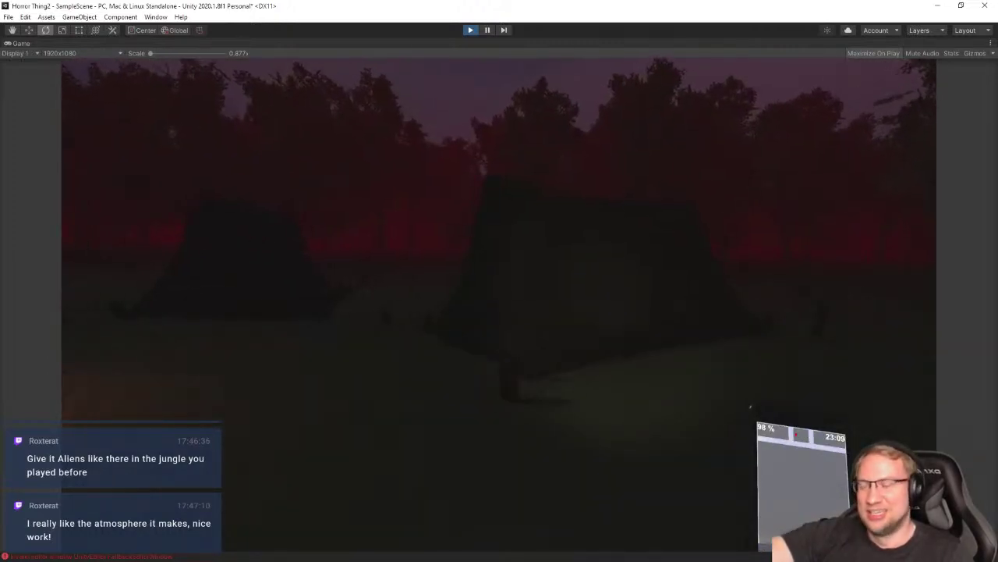
pyautogui.press('w')
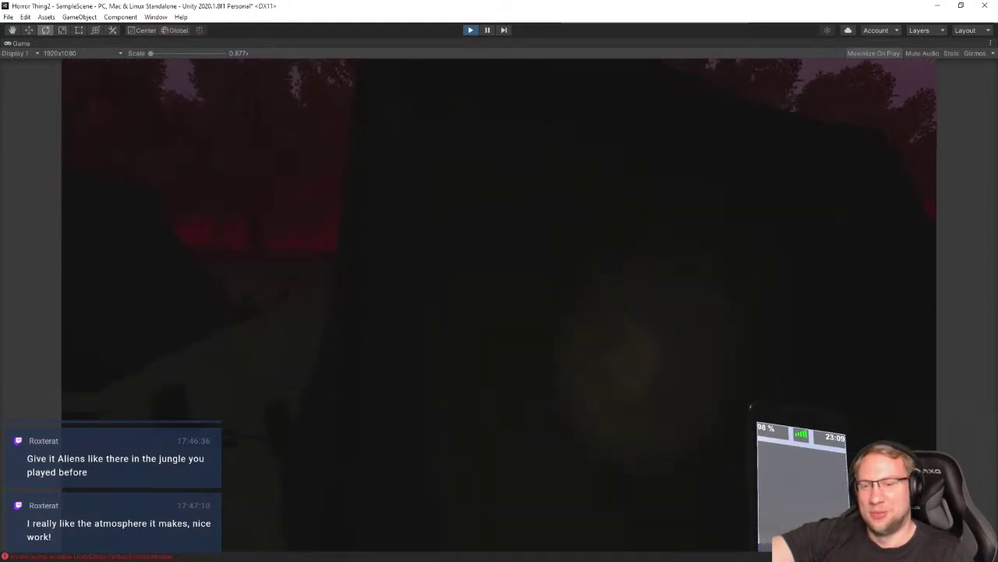
pyautogui.press('w')
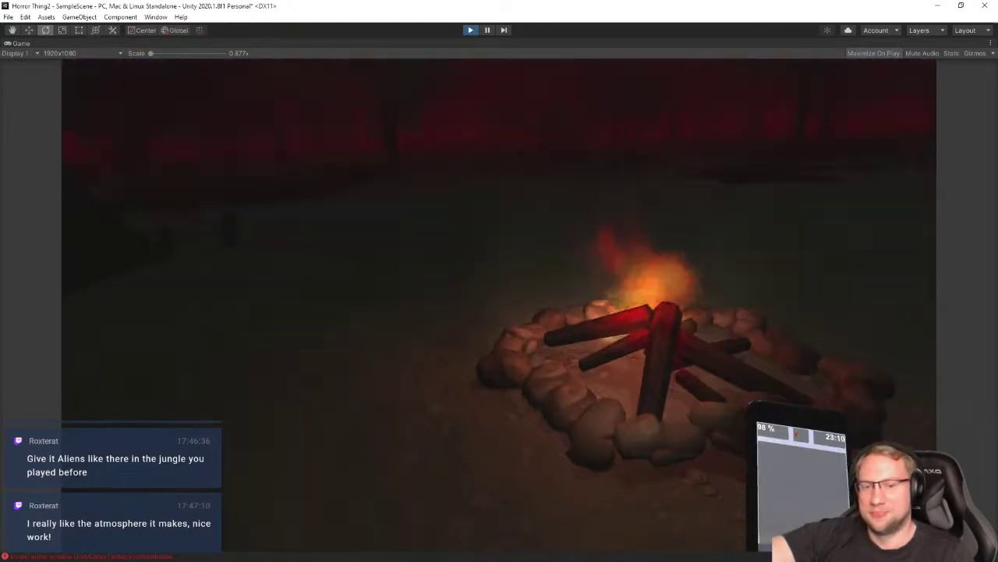
pyautogui.press('s')
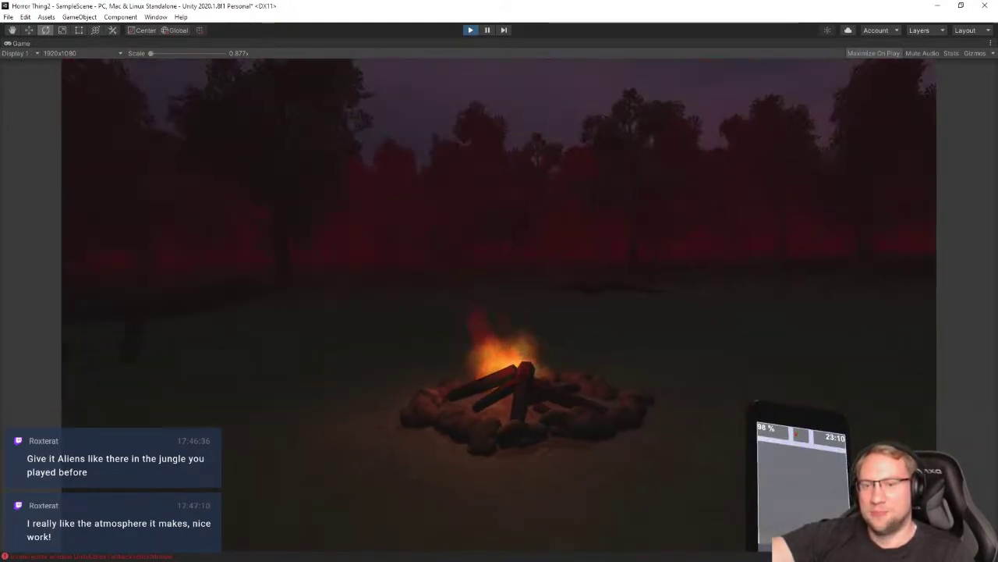
pyautogui.click(470, 31)
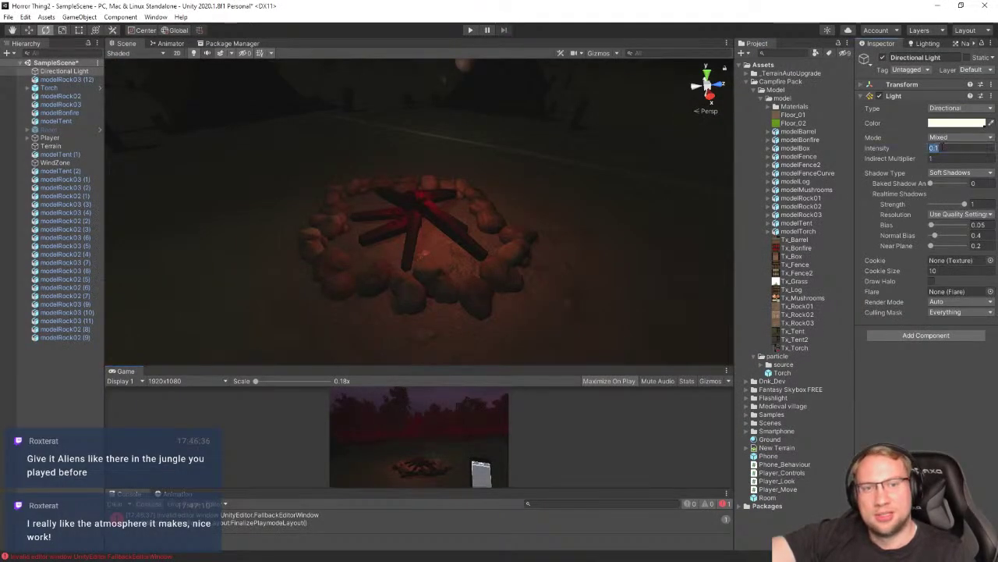
# Set the Directional Light's intensity to 0.05 and briefly play-test the scene with it
pyautogui.write('0.05')
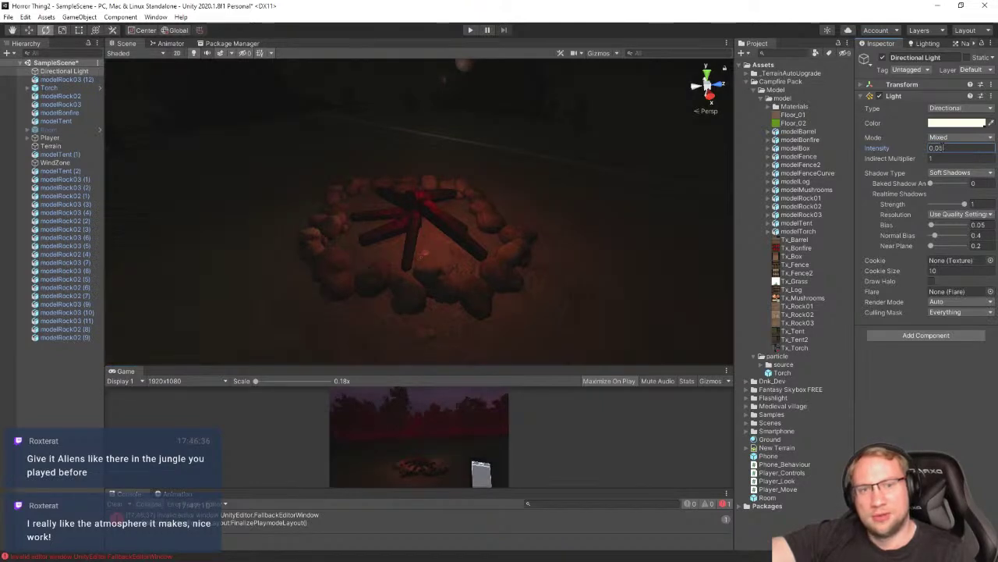
pyautogui.click(471, 30)
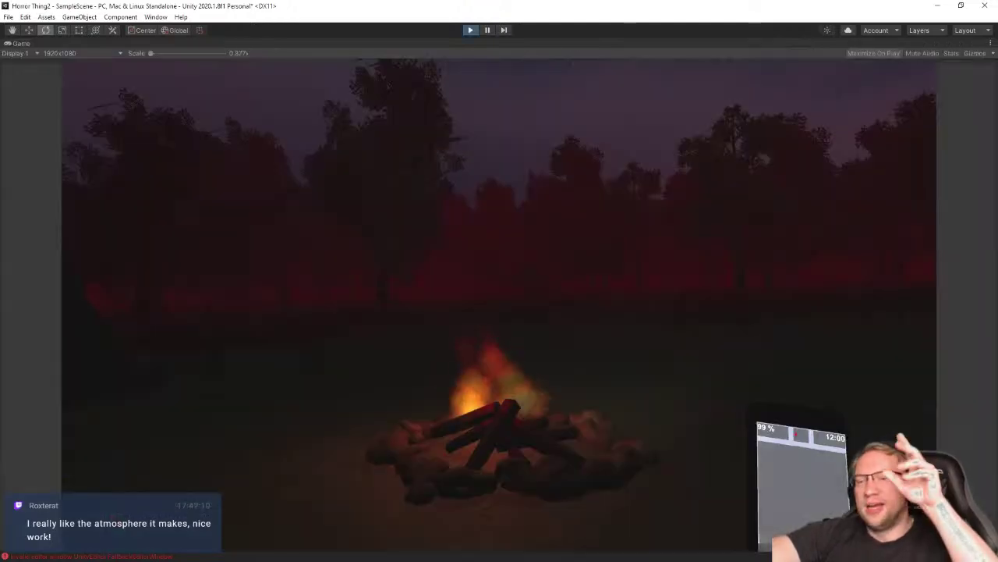
pyautogui.press('w')
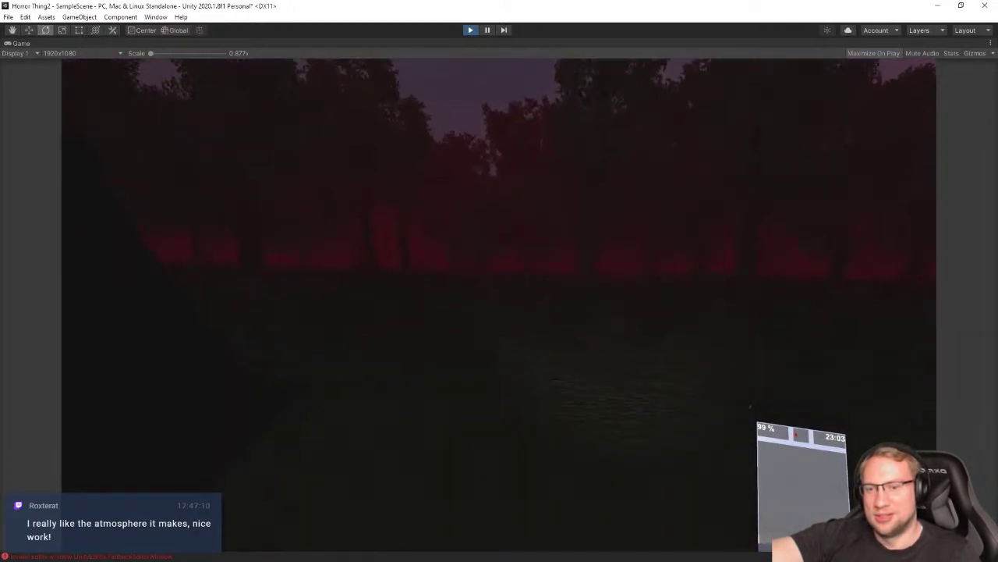
pyautogui.press('Escape')
pyautogui.click(471, 30)
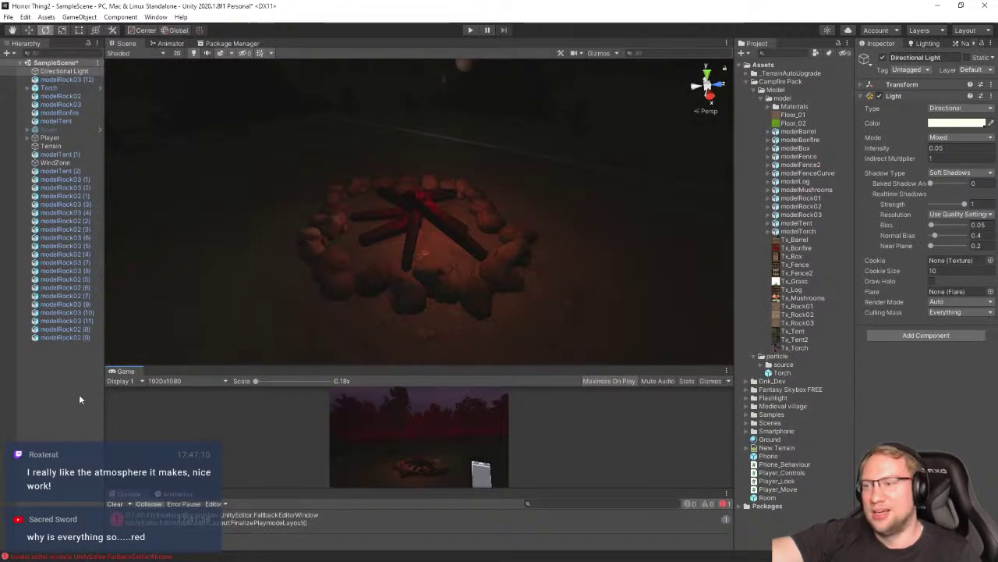
# Save the scene and add an empty root-level object named Campfire to the hierarchy
pyautogui.click(79, 396)
pyautogui.hotkey('ctrl', 's')
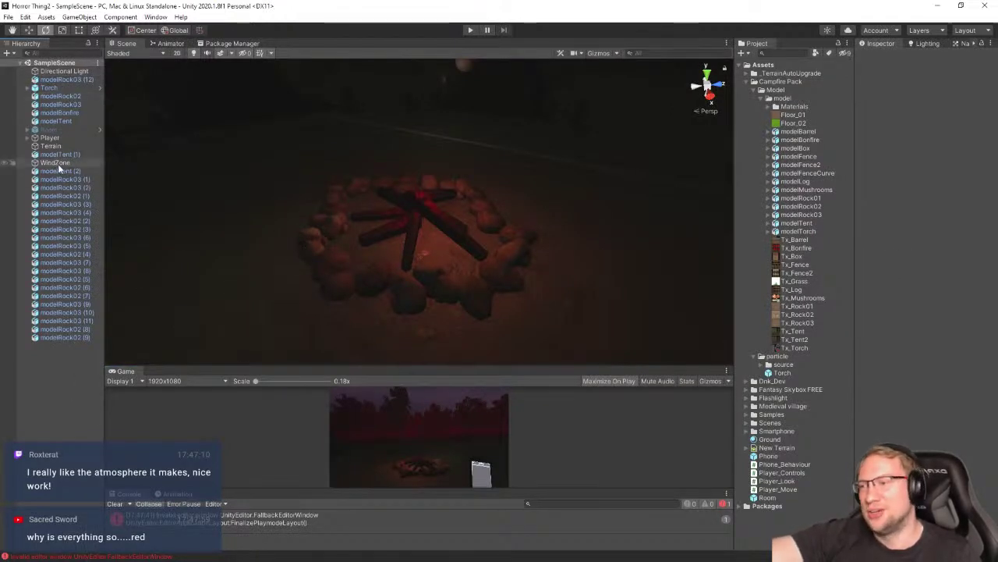
pyautogui.rightClick(46, 357)
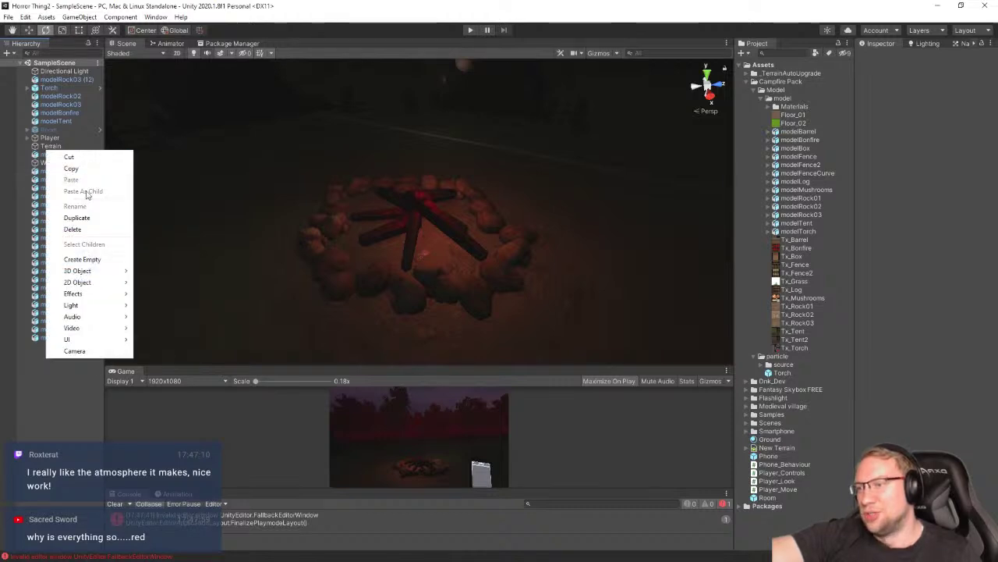
pyautogui.click(34, 398)
pyautogui.rightClick(47, 381)
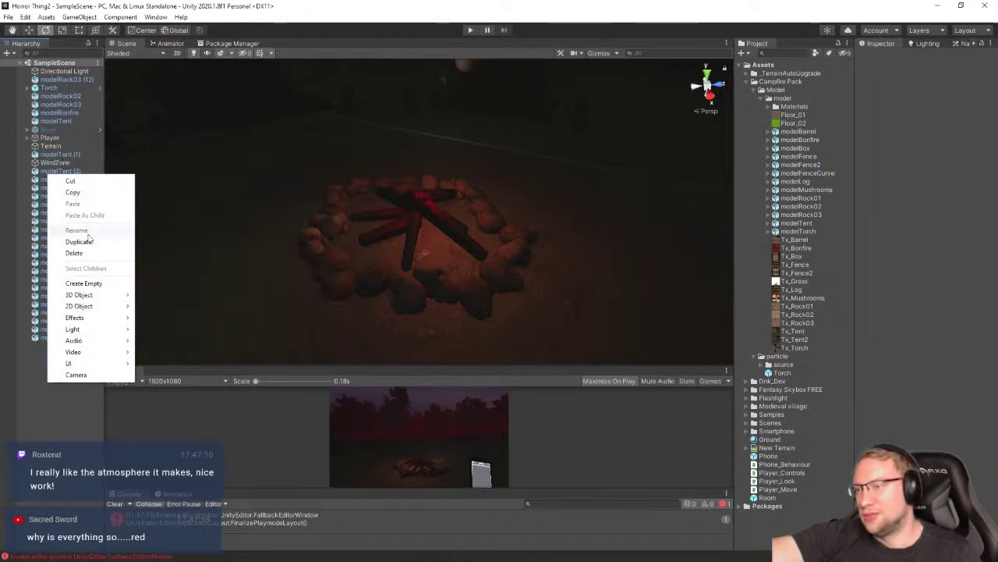
pyautogui.click(84, 283)
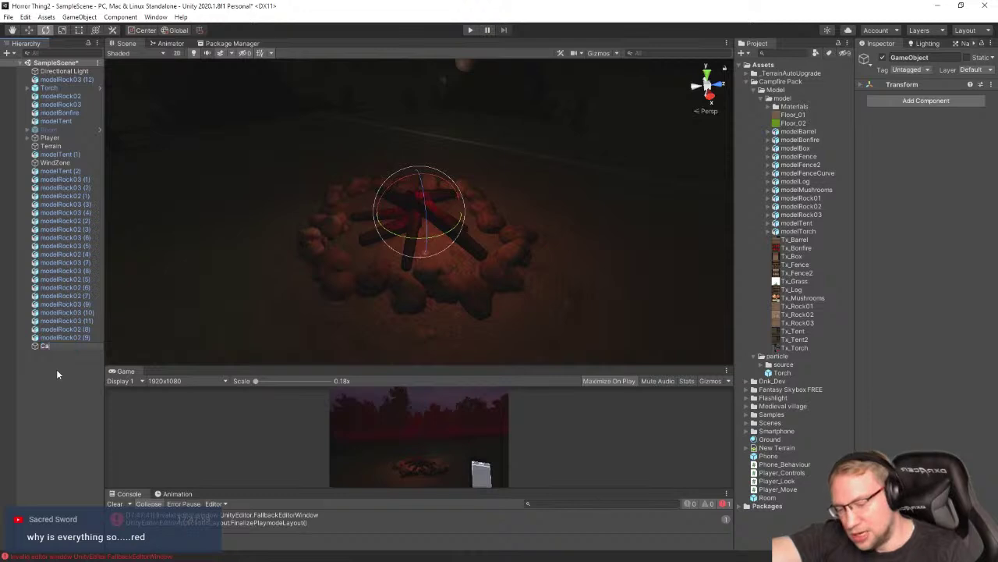
pyautogui.write('Campfire')
pyautogui.press('Return')
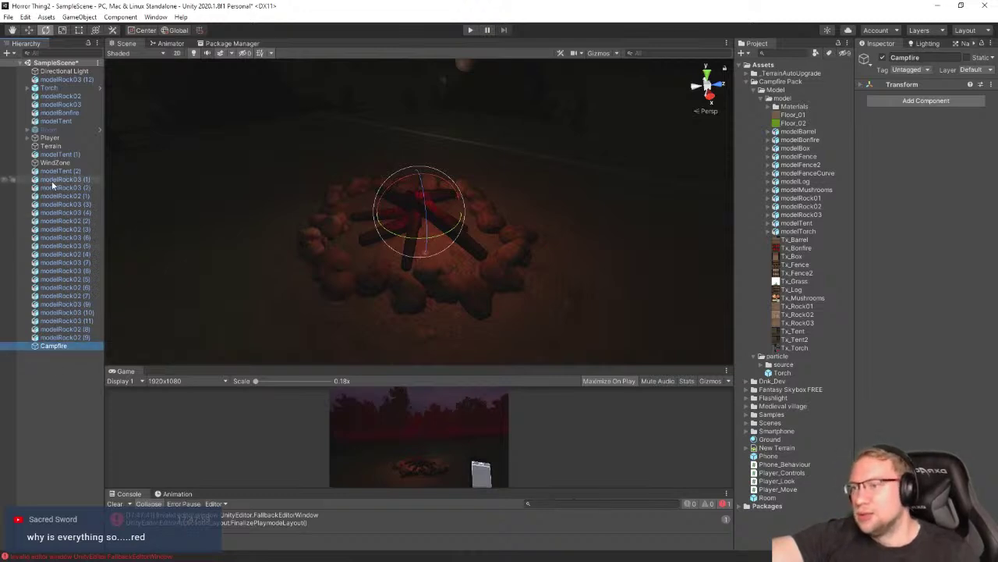
# Group all modelRock02 and modelRock03 objects, modelBonfire and Torch under the Campfire object and collapse it
pyautogui.click(62, 179)
pyautogui.keyDown('shift'); pyautogui.click(66, 337); pyautogui.keyUp('shift')
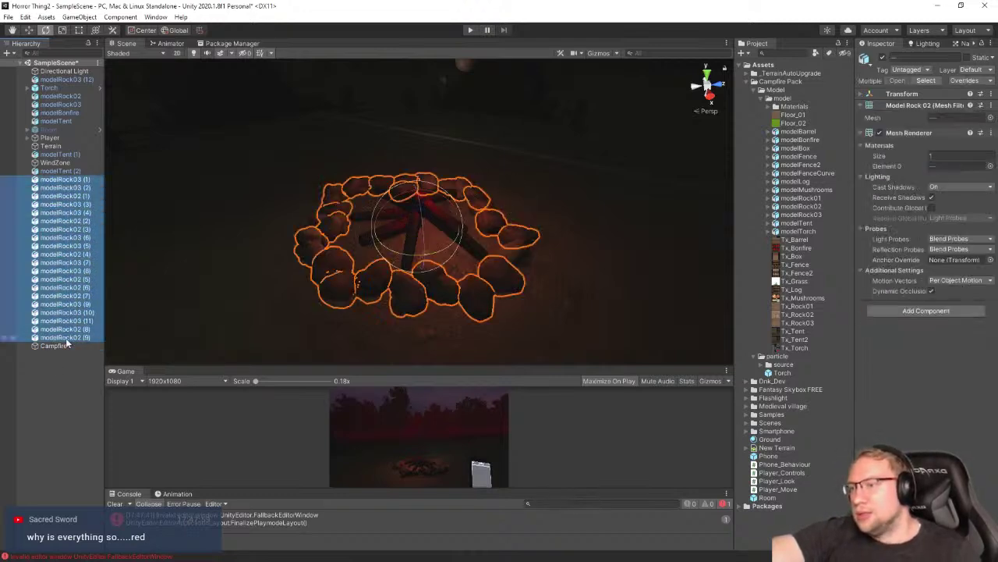
pyautogui.keyDown('ctrl'); pyautogui.click(57, 113); pyautogui.keyUp('ctrl')
pyautogui.keyDown('ctrl'); pyautogui.click(58, 104); pyautogui.keyUp('ctrl')
pyautogui.keyDown('ctrl'); pyautogui.click(58, 96); pyautogui.keyUp('ctrl')
pyautogui.keyDown('ctrl'); pyautogui.click(54, 87); pyautogui.keyUp('ctrl')
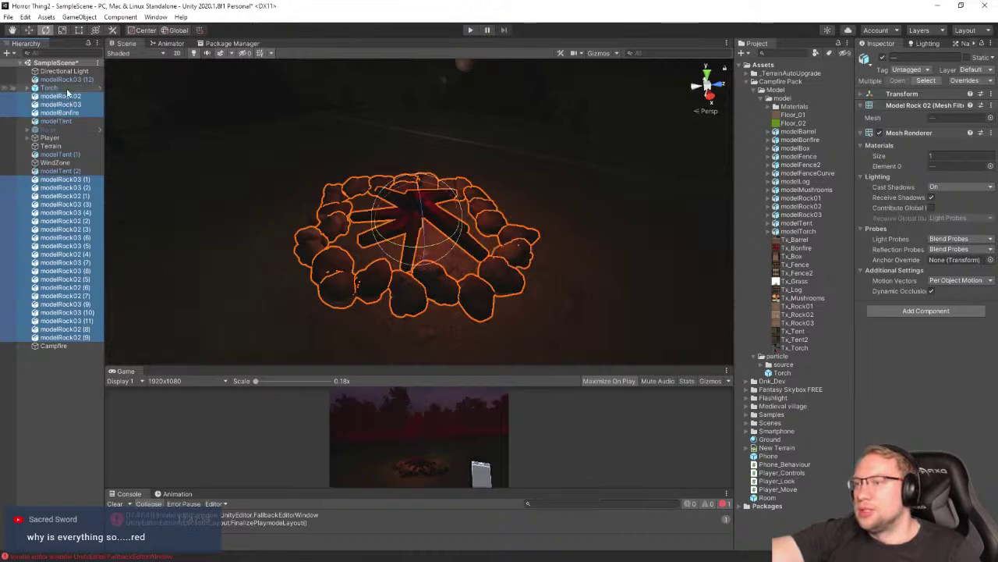
pyautogui.keyDown('ctrl'); pyautogui.click(63, 79); pyautogui.keyUp('ctrl')
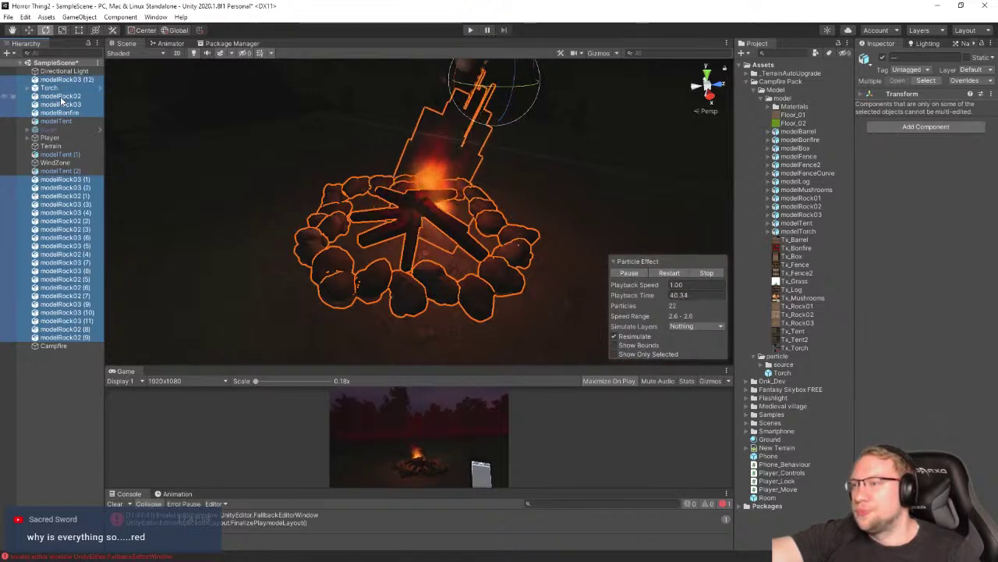
pyautogui.moveTo(57, 346); pyautogui.dragTo(58, 346)
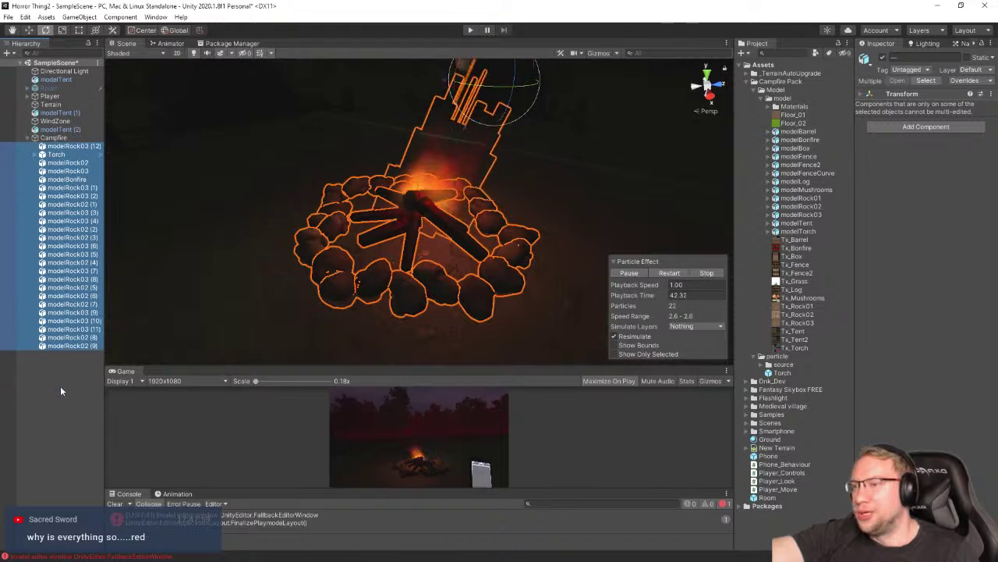
pyautogui.click(60, 385)
pyautogui.click(27, 138)
# Add an empty root-level object named Camp to the hierarchy
pyautogui.rightClick(44, 180)
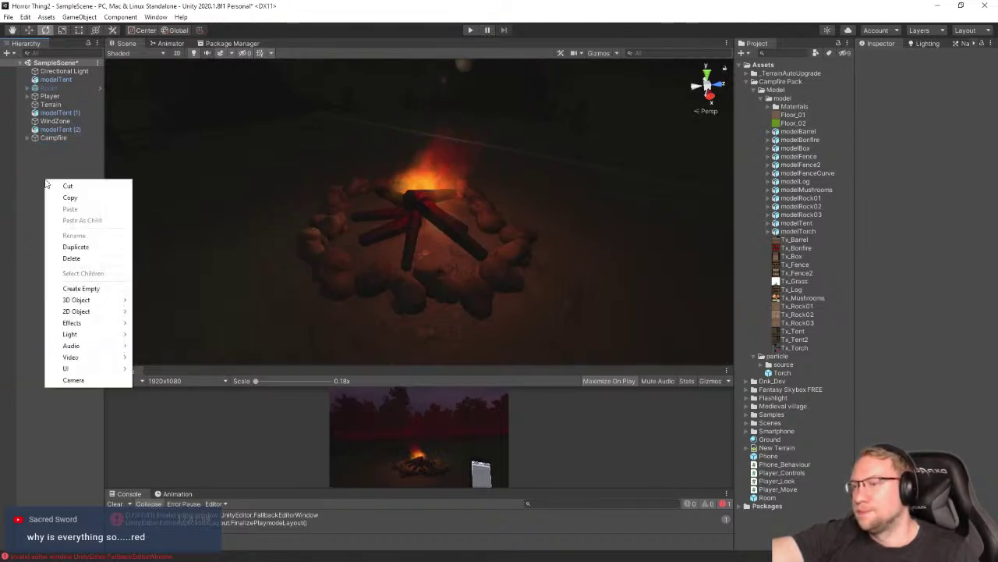
pyautogui.moveTo(78, 369)
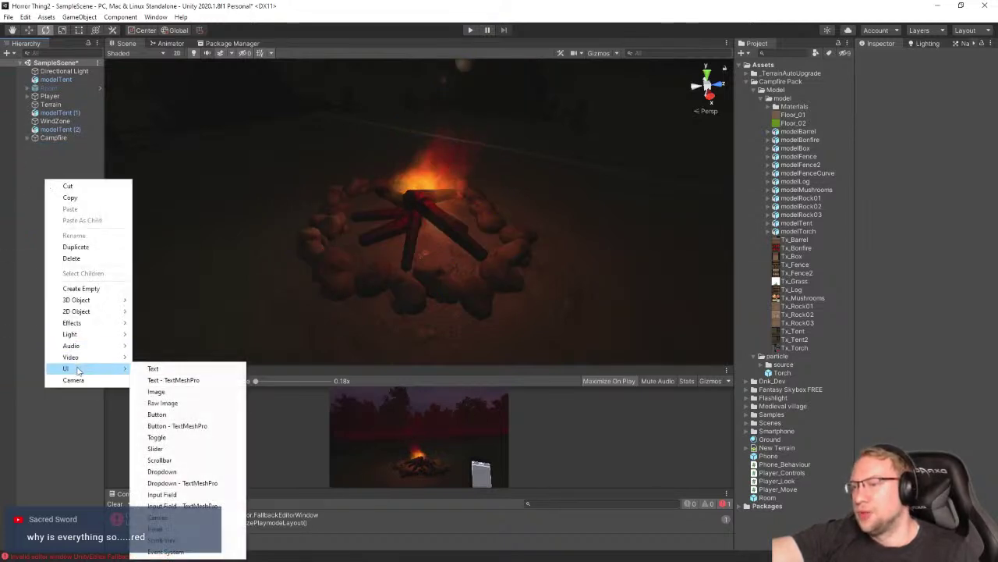
pyautogui.click(87, 289)
pyautogui.click(61, 138)
pyautogui.click(60, 147)
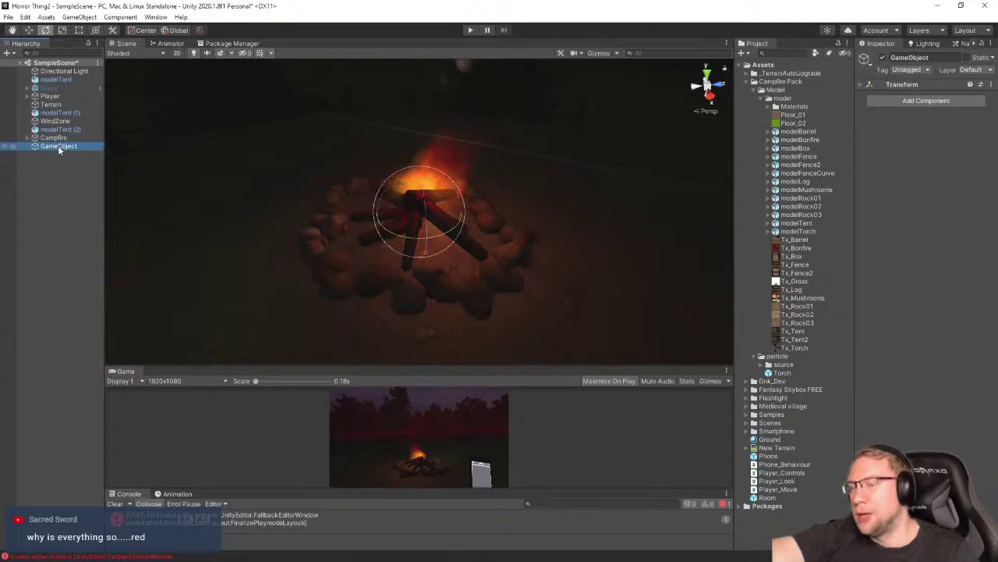
pyautogui.press('F2')
pyautogui.write('Camp')
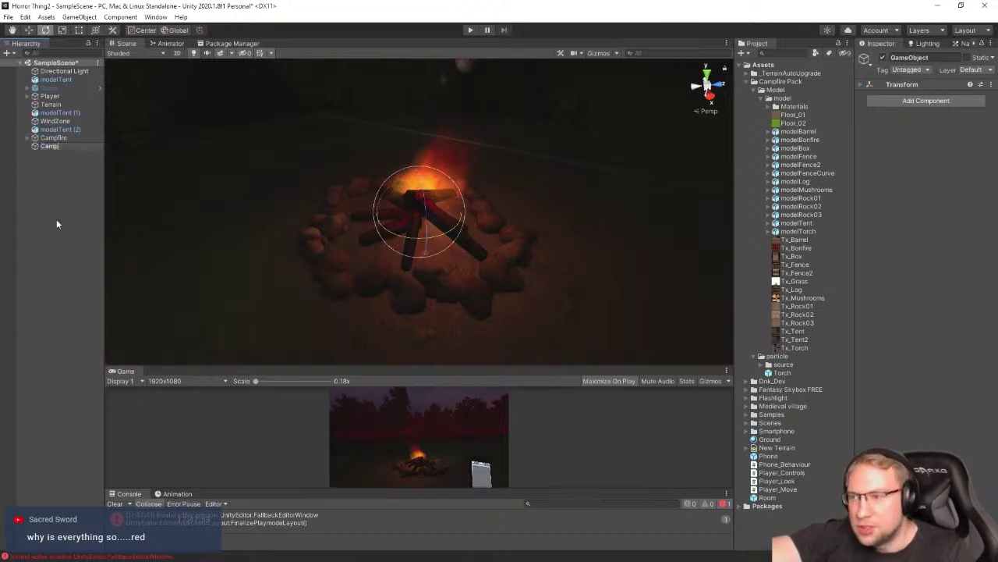
pyautogui.press('Return')
# Group the three modelTent objects and the Campfire object under the Camp object
pyautogui.click(60, 129)
pyautogui.keyDown('ctrl'); pyautogui.click(60, 112); pyautogui.keyUp('ctrl')
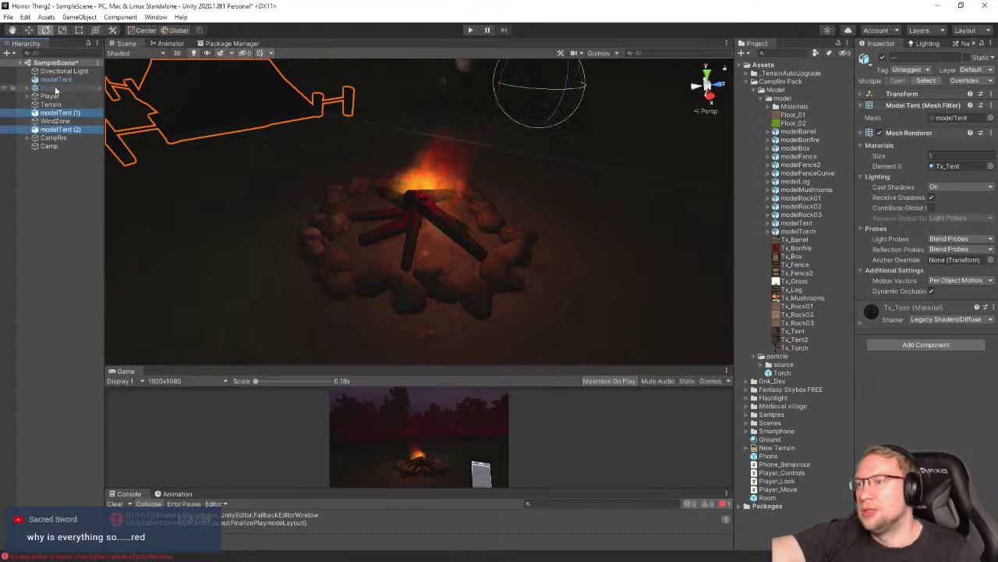
pyautogui.keyDown('ctrl'); pyautogui.click(56, 79); pyautogui.keyUp('ctrl')
pyautogui.keyDown('ctrl'); pyautogui.click(53, 137); pyautogui.keyUp('ctrl')
pyautogui.moveTo(53, 138); pyautogui.dragTo(55, 146)
pyautogui.click(60, 253)
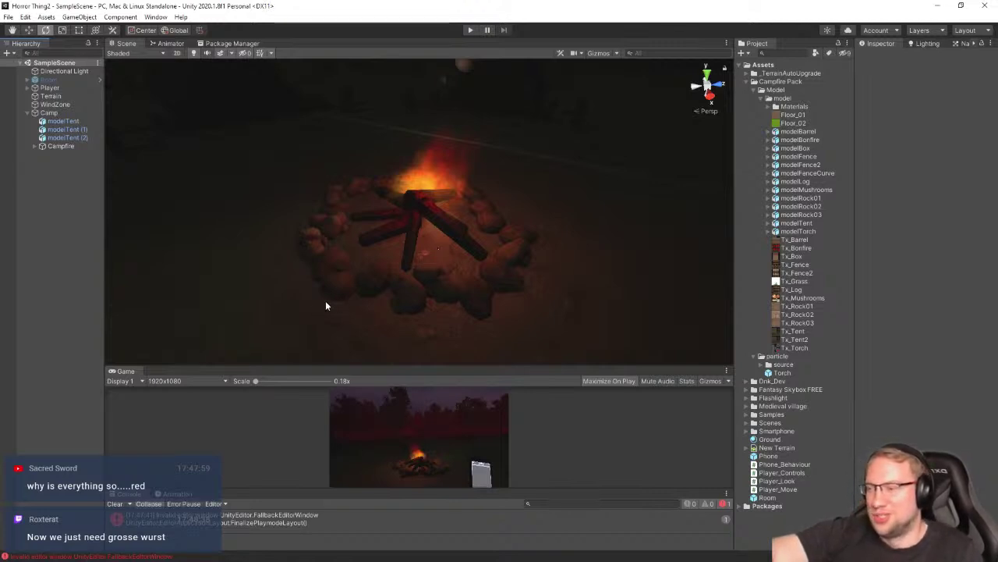
# Clear the console and collapse the Campfire Pack's Model folder in the project assets
pyautogui.press('a')
pyautogui.moveTo(325, 303); pyautogui.dragTo(492, 236, button='right')
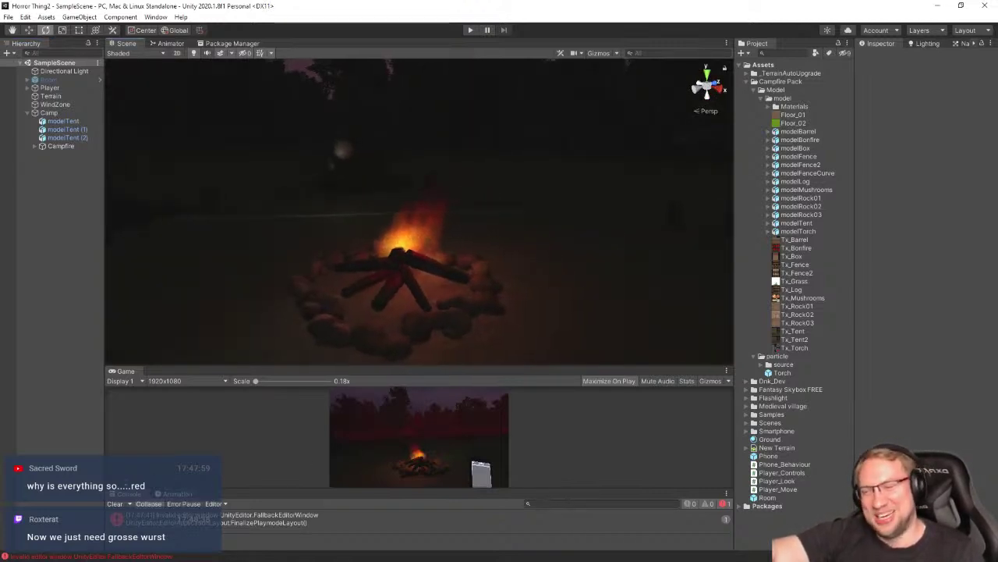
pyautogui.click(115, 503)
pyautogui.moveTo(386, 249); pyautogui.dragTo(418, 227, button='right')
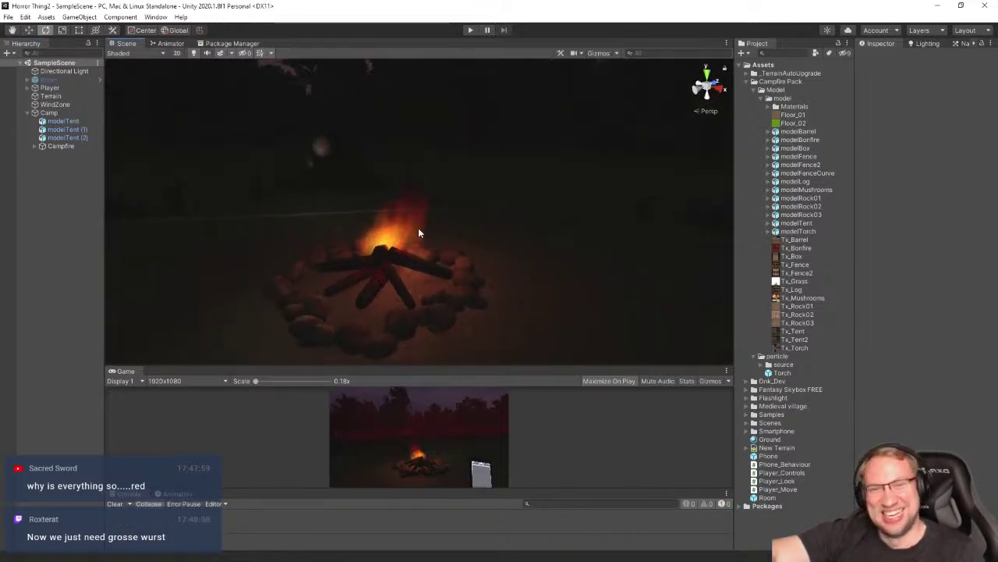
pyautogui.click(755, 91)
# Briefly play-test the scene to check the red glow among the trees, and return to editing
pyautogui.moveTo(650, 118); pyautogui.dragTo(422, 229, button='right')
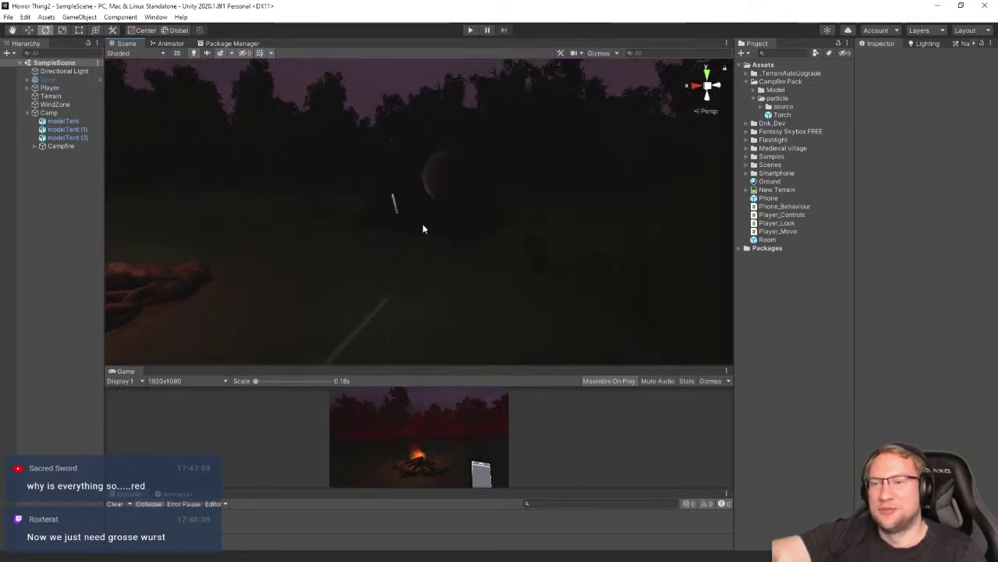
pyautogui.click(470, 30)
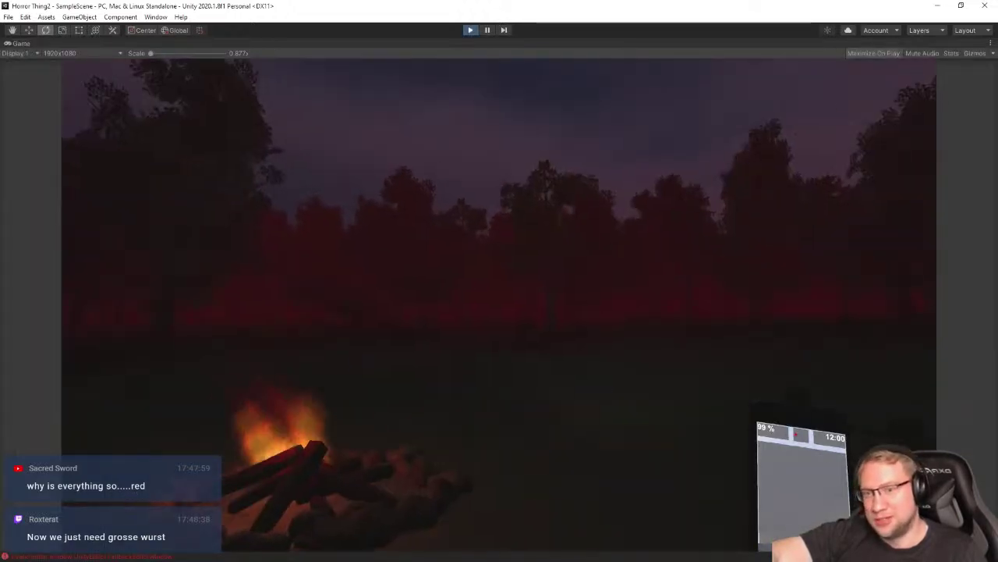
pyautogui.click(470, 30)
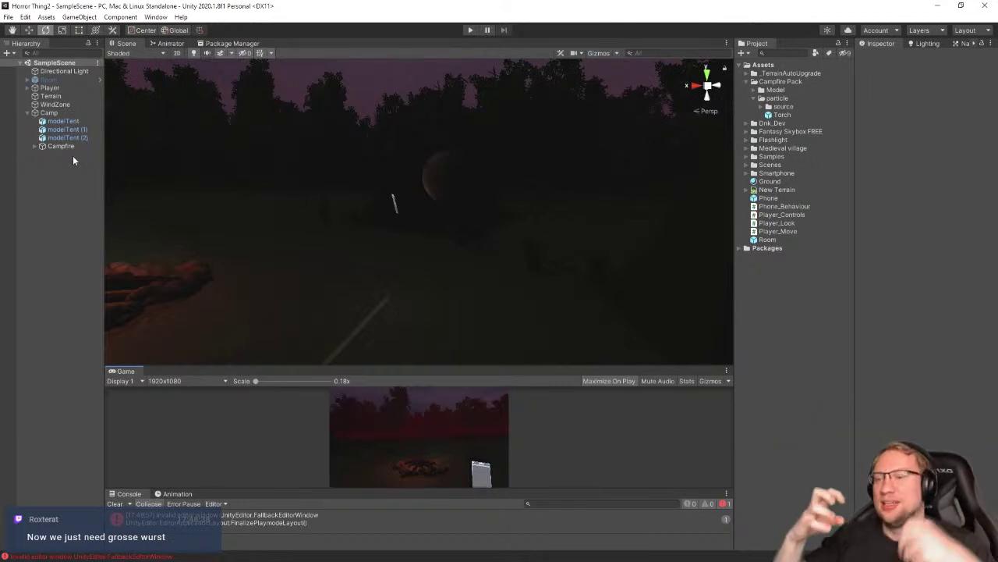
# Enlarge the Game view and darken the environment fog color to RGB 17, 0, 1
pyautogui.moveTo(271, 366); pyautogui.dragTo(277, 102)
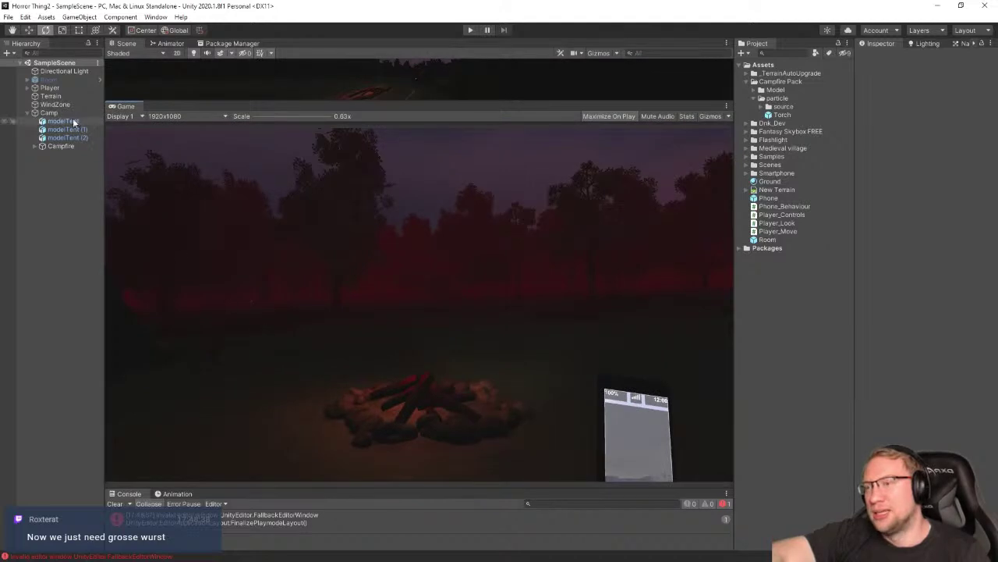
pyautogui.click(925, 44)
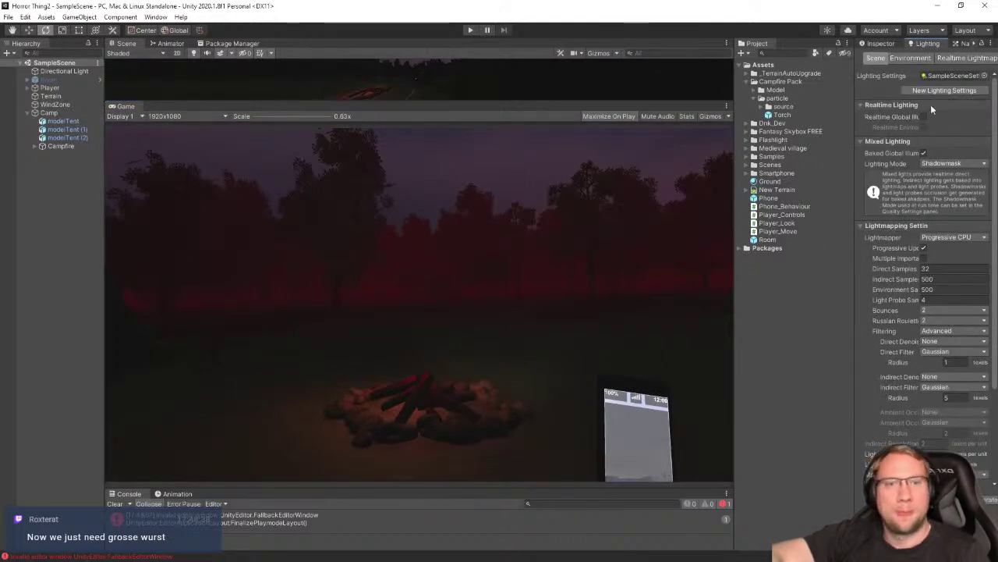
pyautogui.click(917, 59)
pyautogui.click(949, 252)
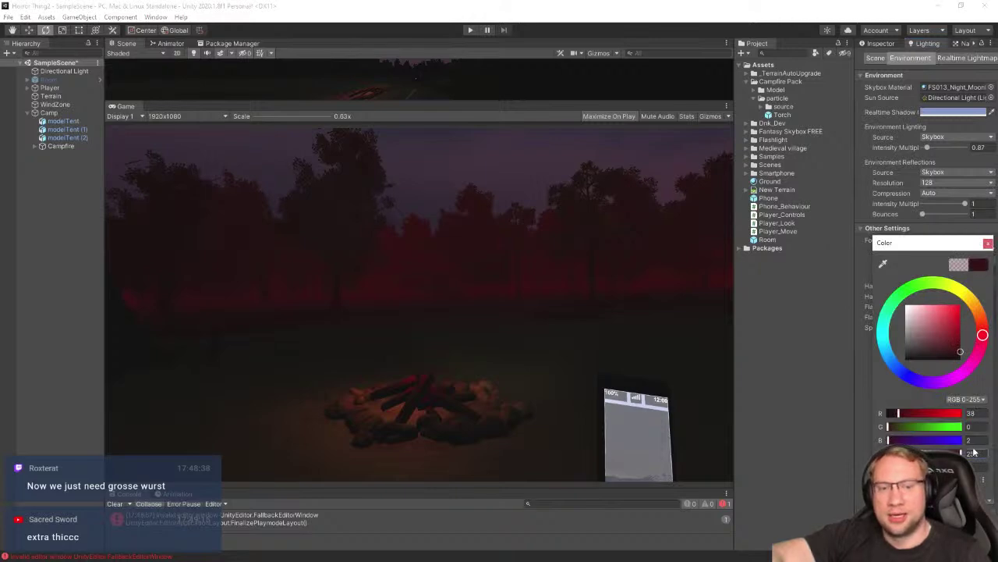
pyautogui.moveTo(960, 353)
pyautogui.mouseDown()
pyautogui.moveTo(964, 282)
pyautogui.moveTo(909, 306)
pyautogui.moveTo(959, 302)
pyautogui.moveTo(955, 351)
pyautogui.moveTo(969, 357)
pyautogui.mouseUp()
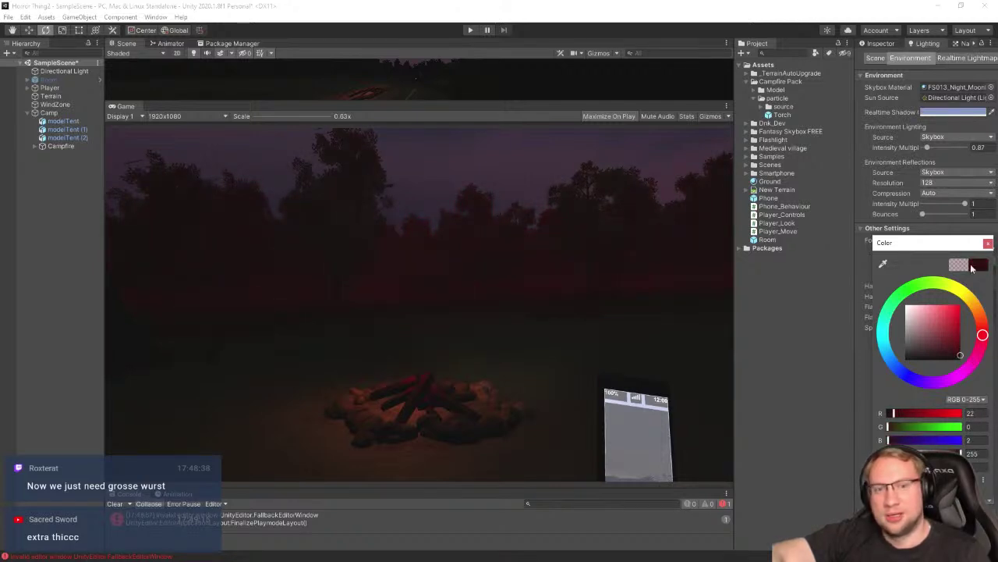
pyautogui.click(988, 245)
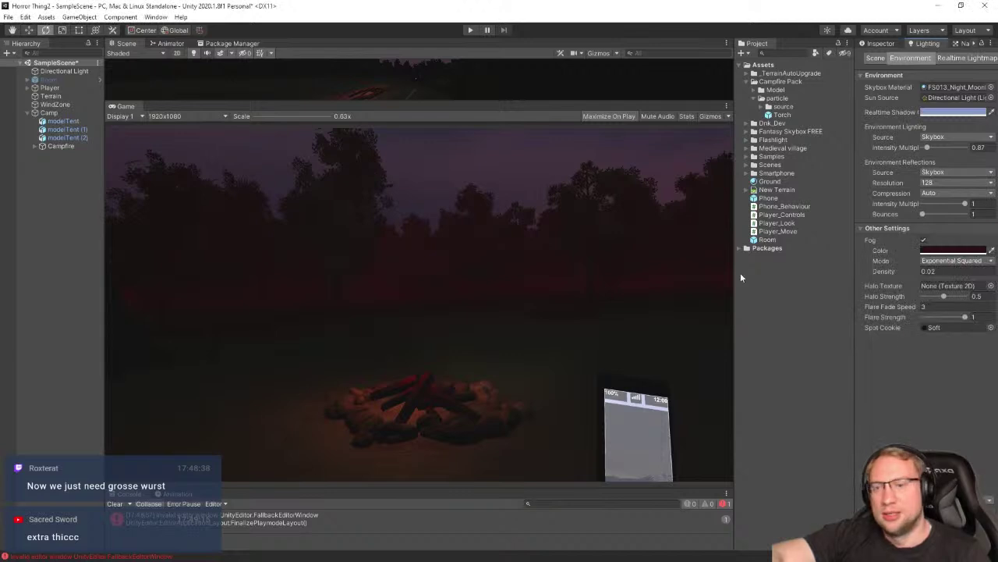
pyautogui.click(940, 249)
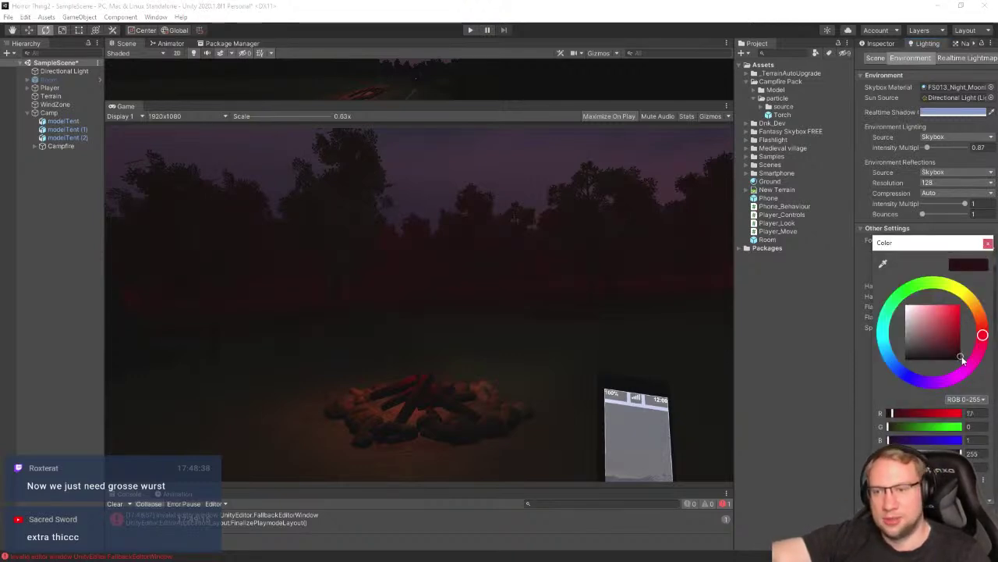
pyautogui.click(989, 243)
# Play-test the darker fog by walking around the campfire, return to editing and save the scene
pyautogui.click(469, 31)
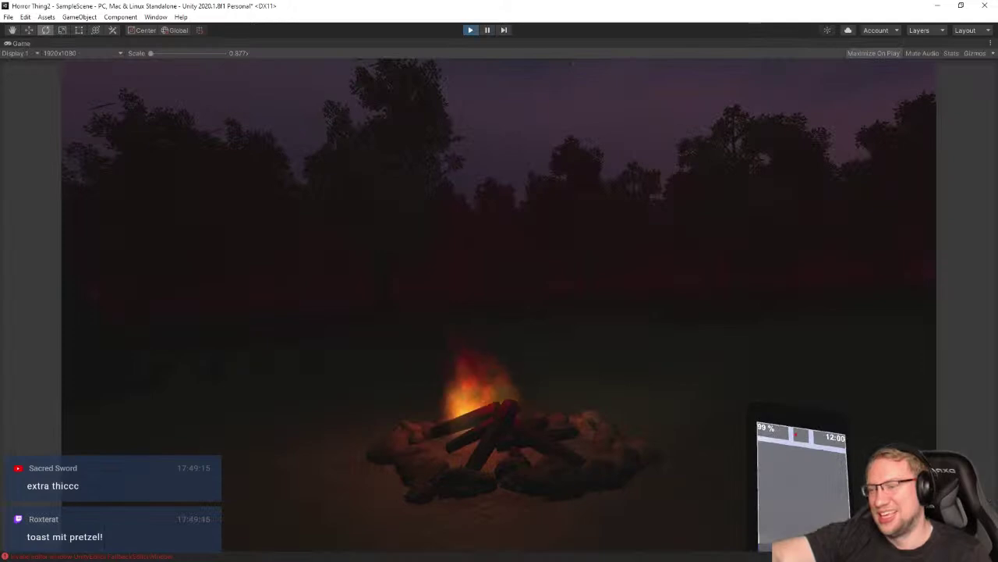
pyautogui.press('w')
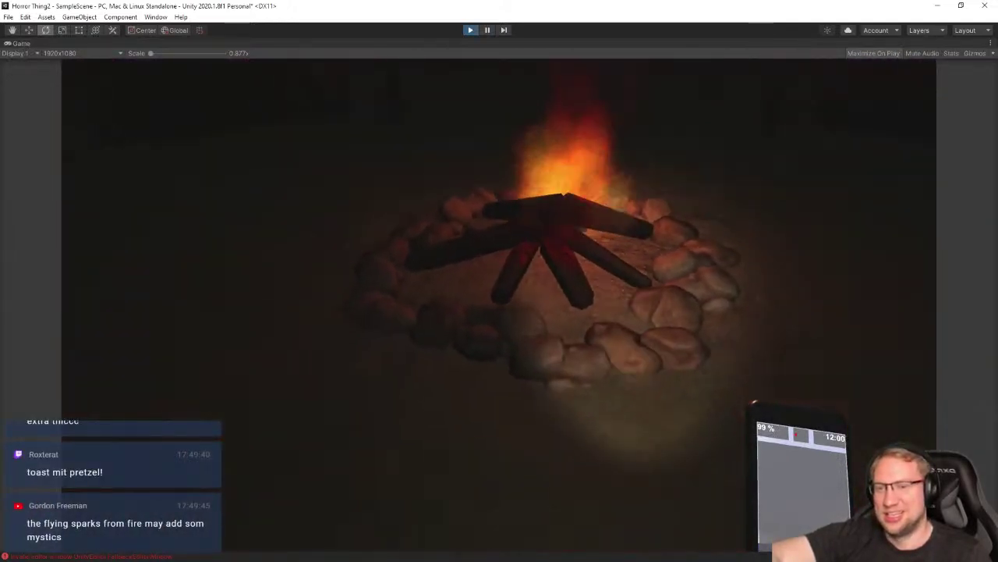
pyautogui.press('w')
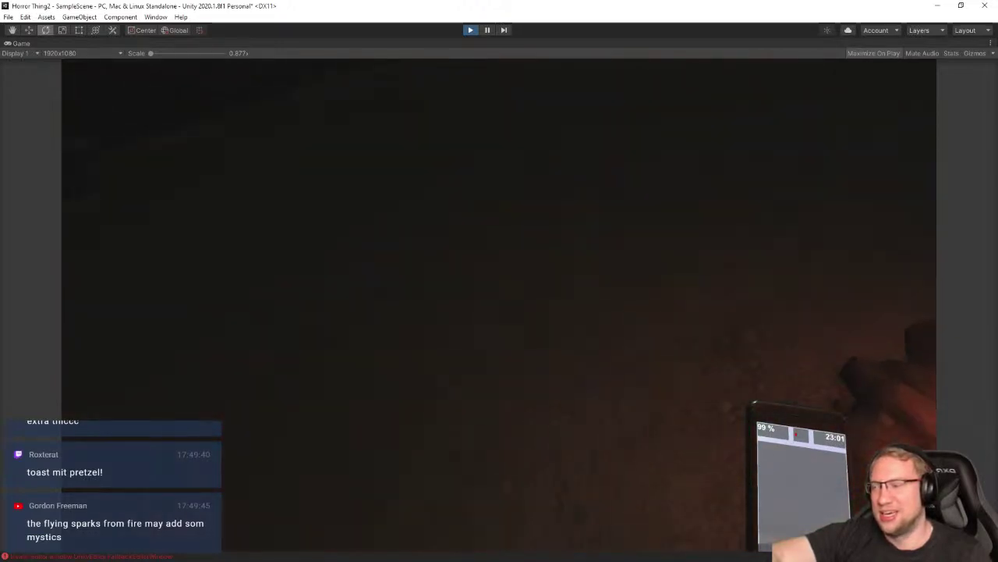
pyautogui.press('s')
pyautogui.press('w')
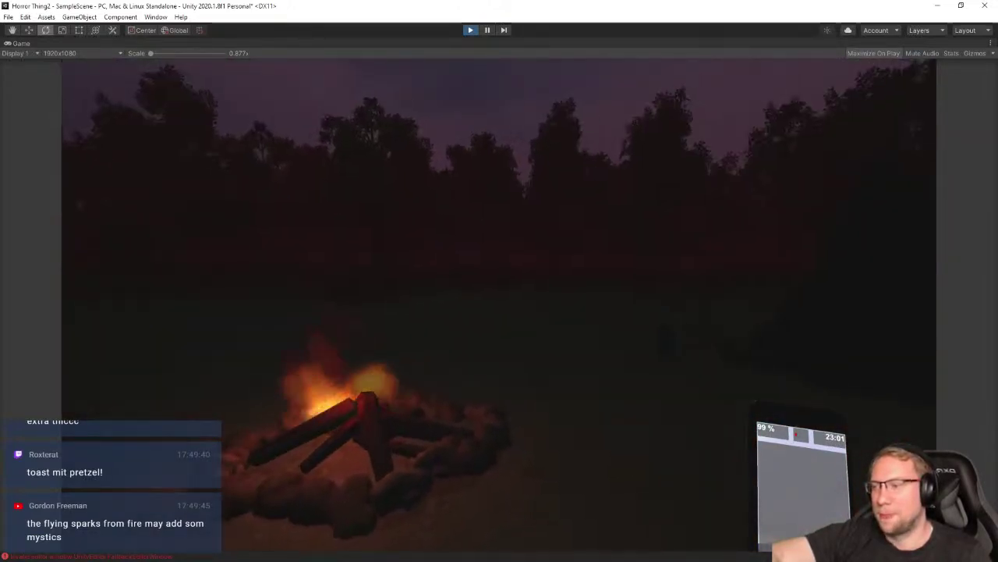
pyautogui.press('w')
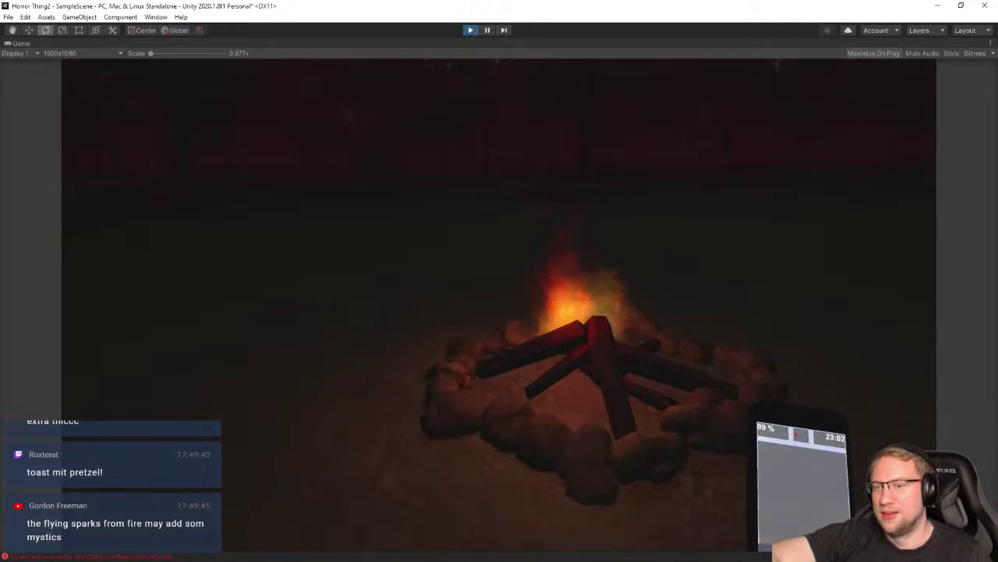
pyautogui.press('w')
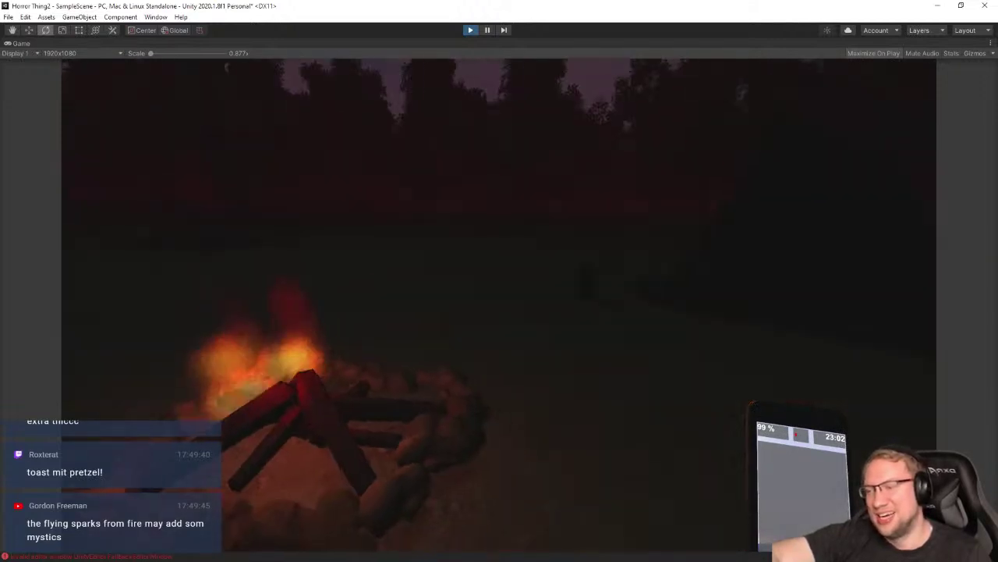
pyautogui.click(470, 30)
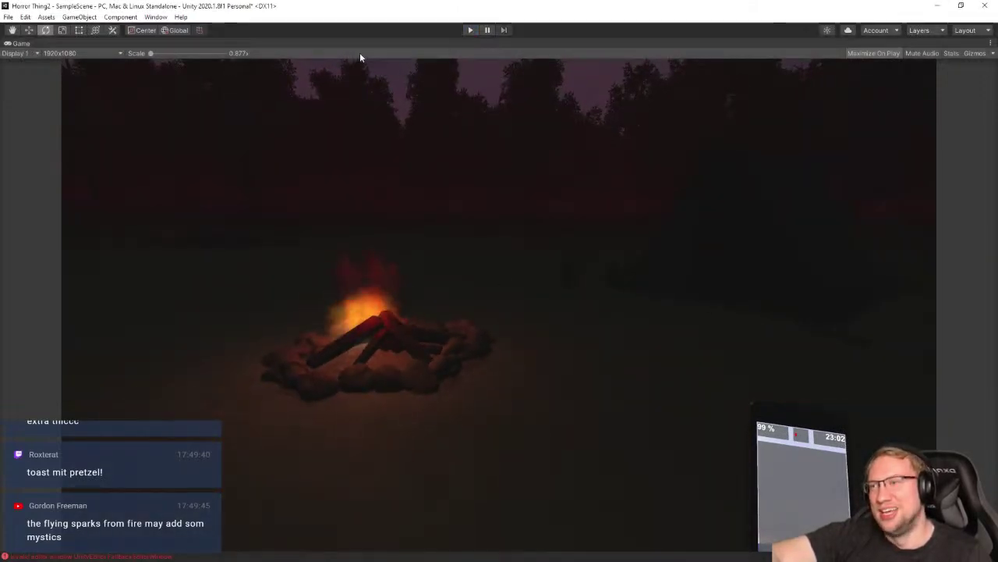
pyautogui.click(8, 16)
pyautogui.click(24, 62)
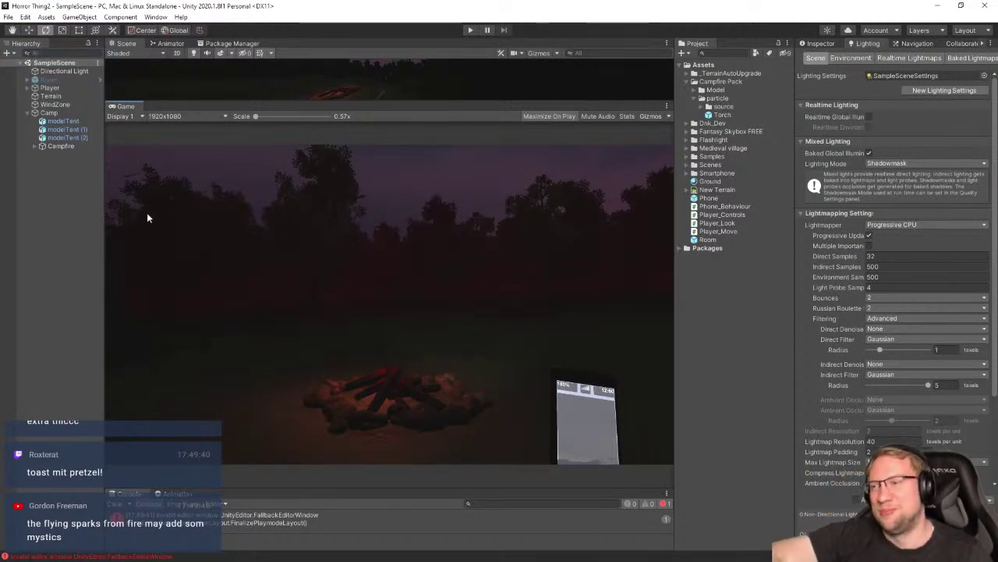
# Apply the Light component added to the campfire's Torch to the Torch prefab and collapse the Camp hierarchy
pyautogui.click(50, 146)
pyautogui.click(34, 146)
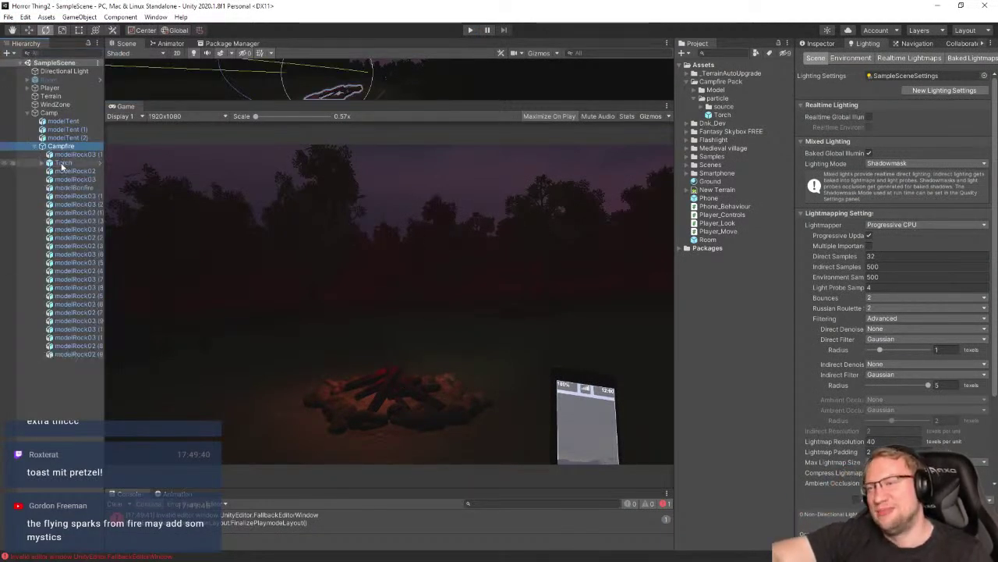
pyautogui.click(64, 163)
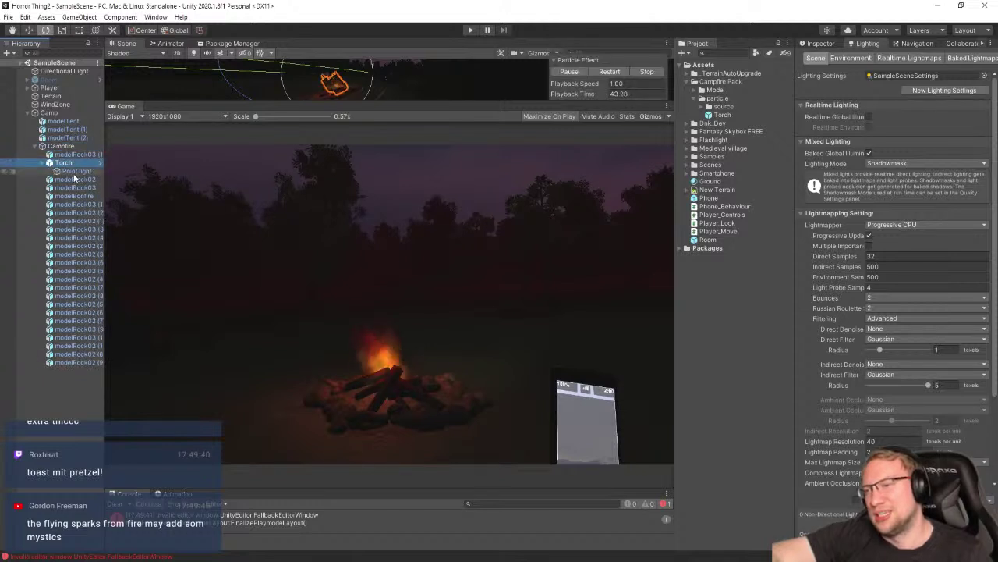
pyautogui.press('Right')
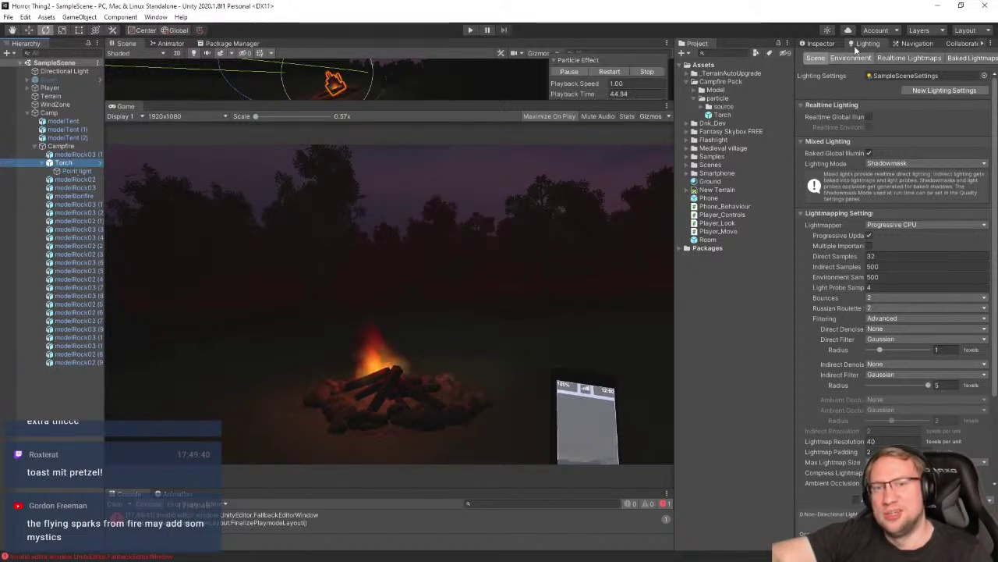
pyautogui.click(819, 43)
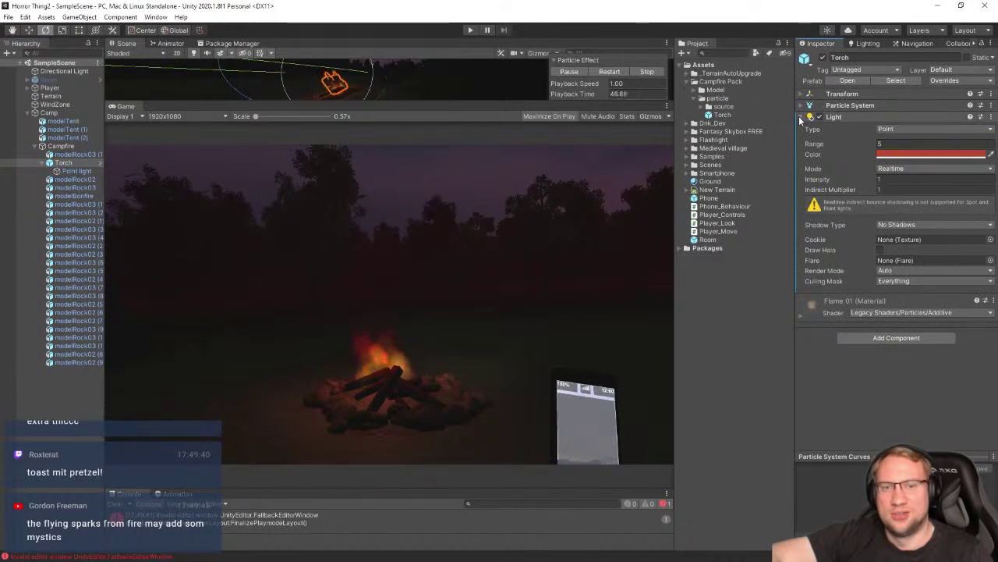
pyautogui.rightClick(828, 116)
pyautogui.moveTo(871, 133)
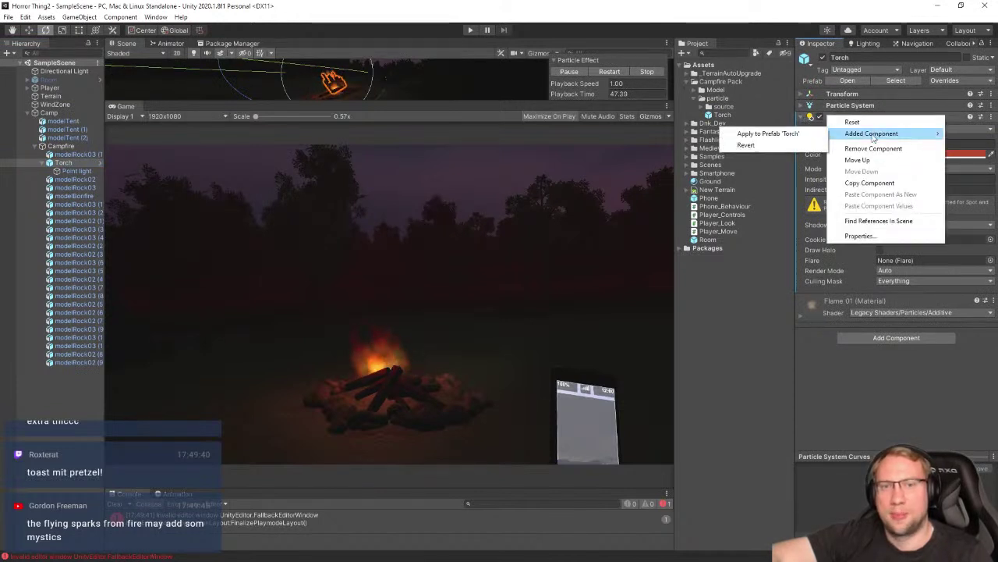
pyautogui.click(762, 133)
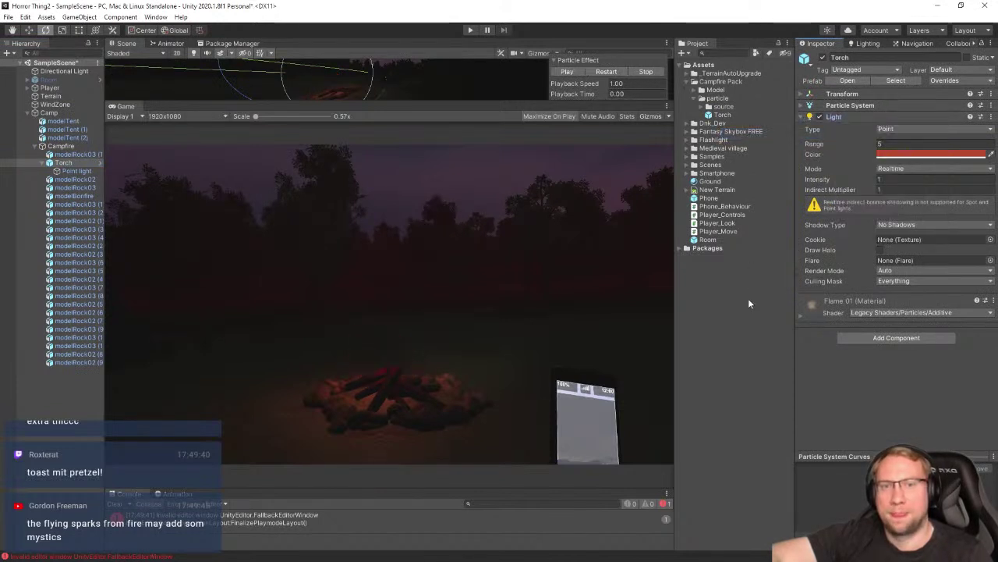
pyautogui.click(44, 162)
pyautogui.click(35, 146)
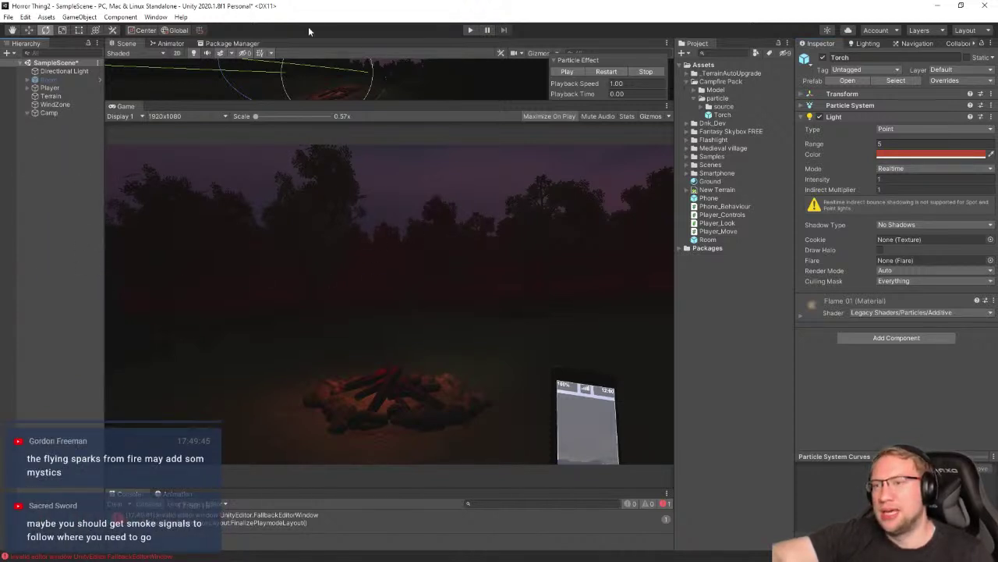
# Enlarge the Scene view and play-test the scene by walking from the campfire into the woods and back, ending in edit mode
pyautogui.moveTo(245, 101); pyautogui.dragTo(281, 427)
pyautogui.moveTo(323, 350); pyautogui.dragTo(319, 257, button='right')
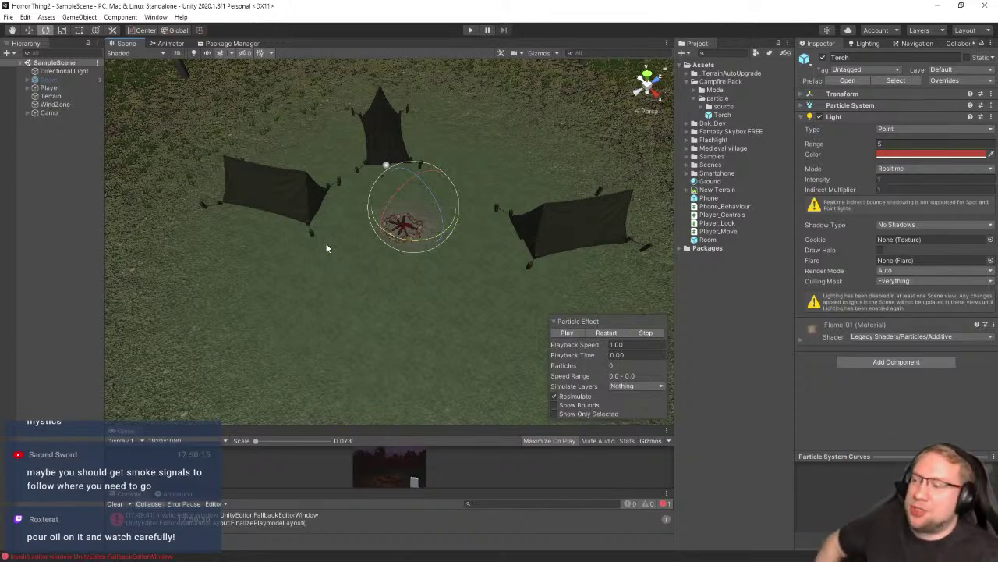
pyautogui.click(470, 30)
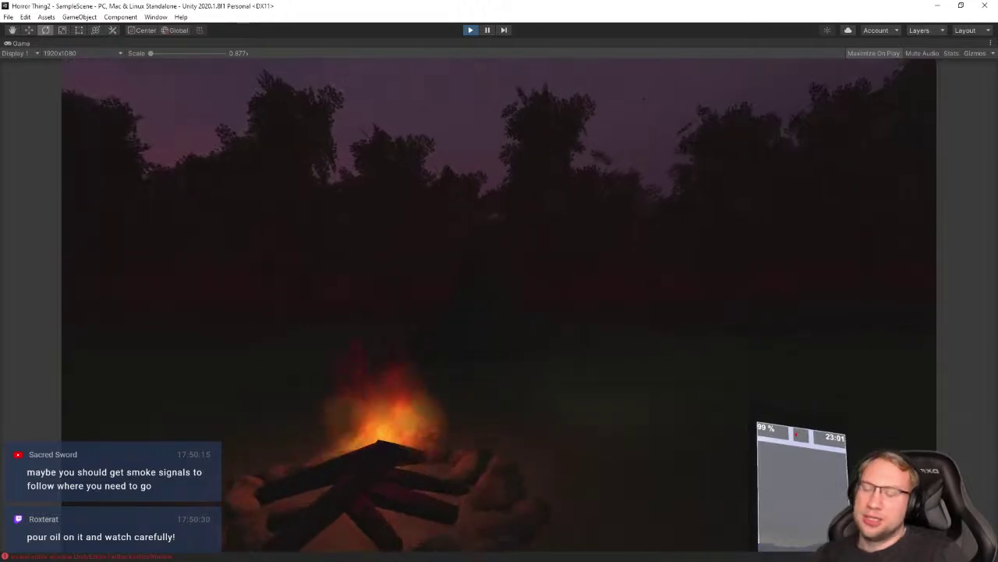
pyautogui.press('w')
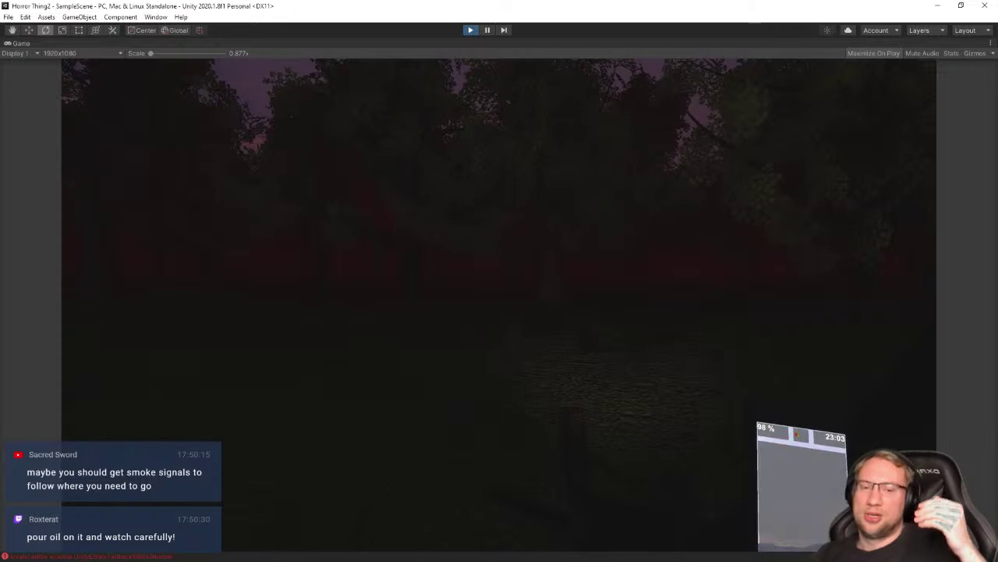
pyautogui.press('w')
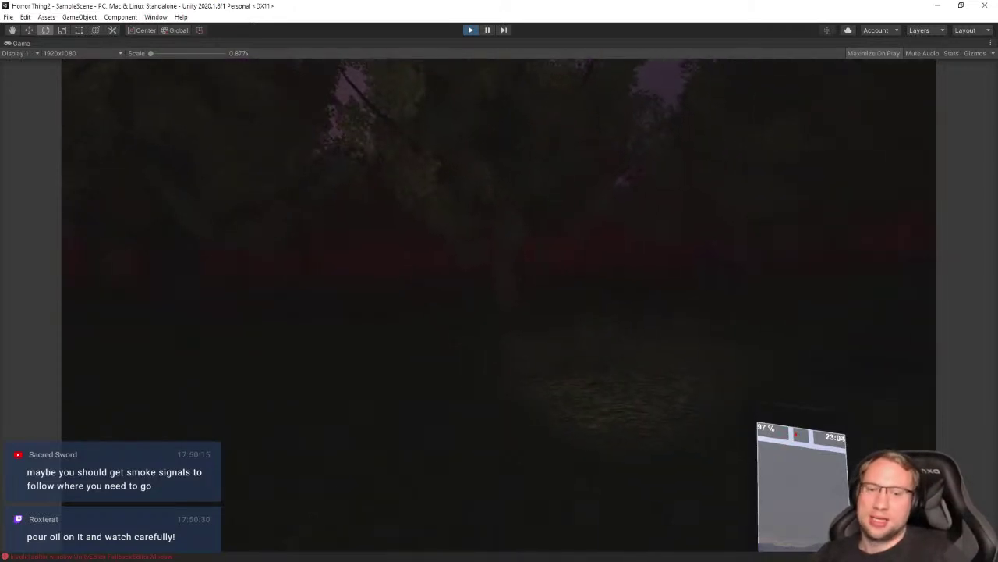
pyautogui.press('w')
pyautogui.press('w')
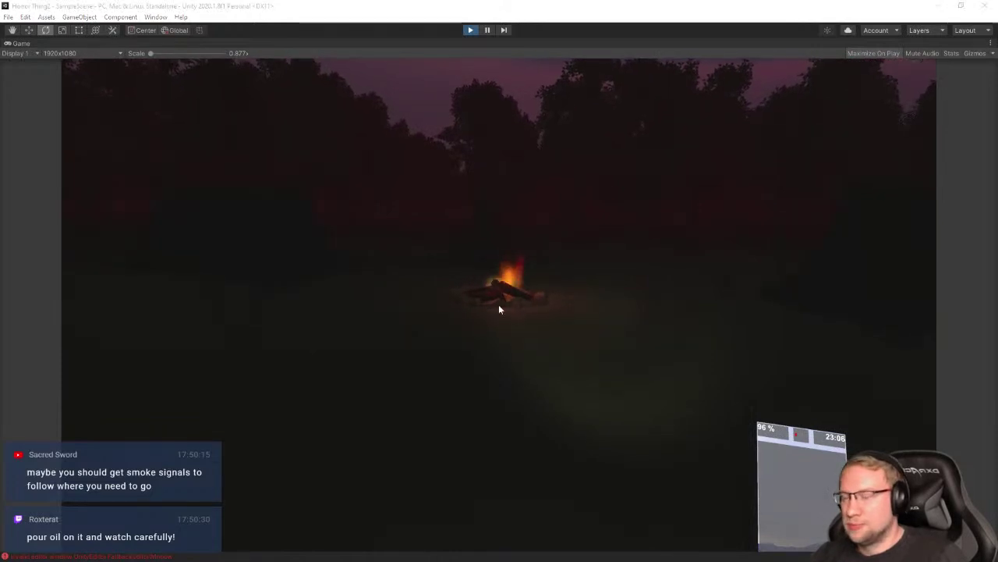
pyautogui.click(471, 30)
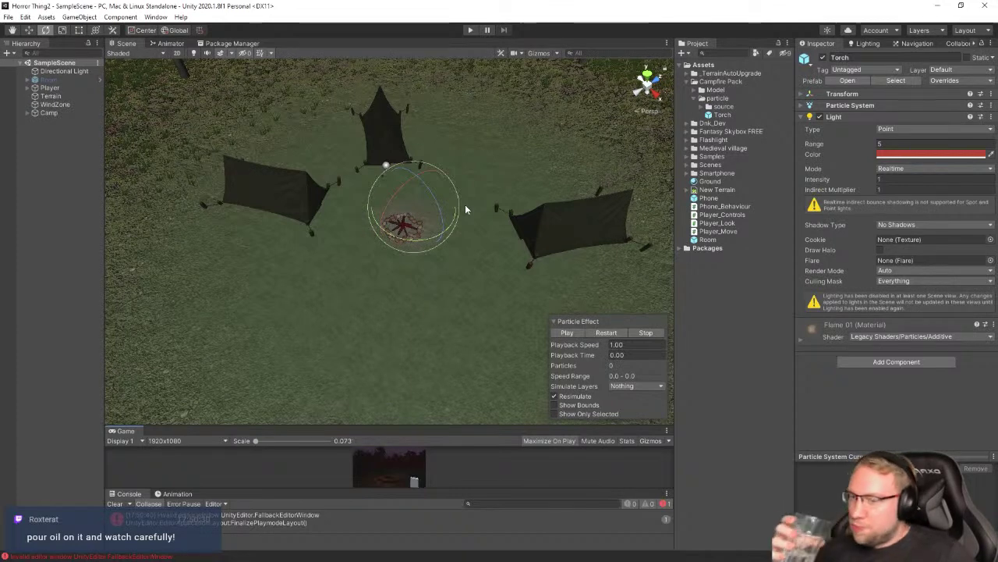
# Deselect the Torch, briefly play-test the view of the burning campfire and return to editing
pyautogui.moveTo(397, 364); pyautogui.dragTo(381, 184, button='right')
pyautogui.click(390, 138)
pyautogui.moveTo(390, 138); pyautogui.dragTo(395, 285, button='right')
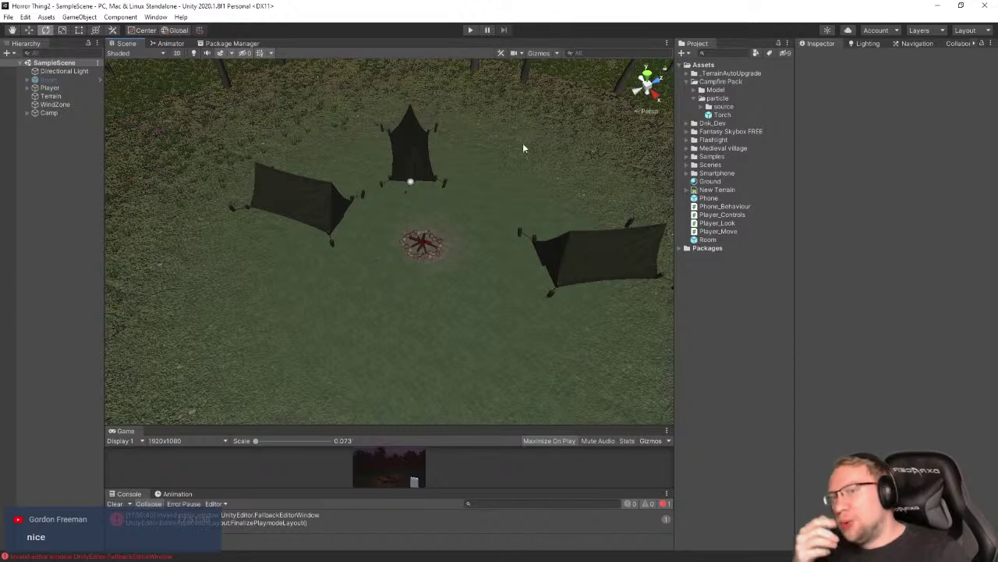
pyautogui.click(468, 30)
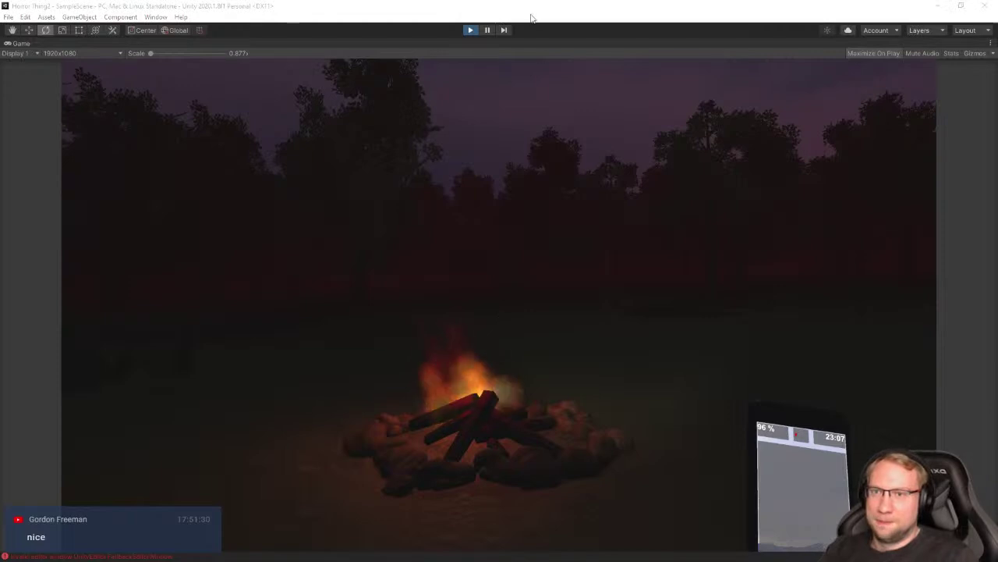
pyautogui.click(471, 31)
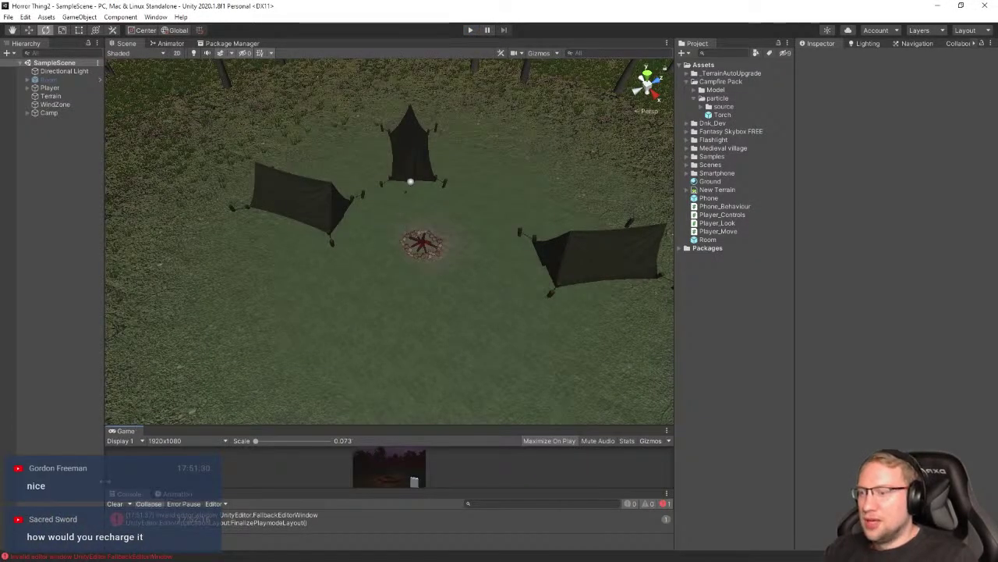
# Clear the console and save the scene
pyautogui.click(113, 503)
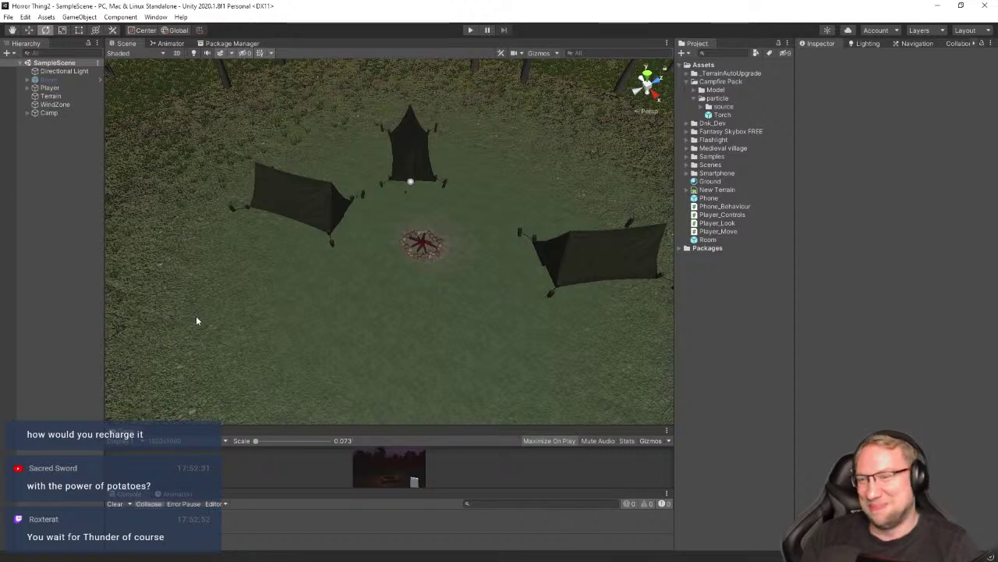
pyautogui.click(13, 17)
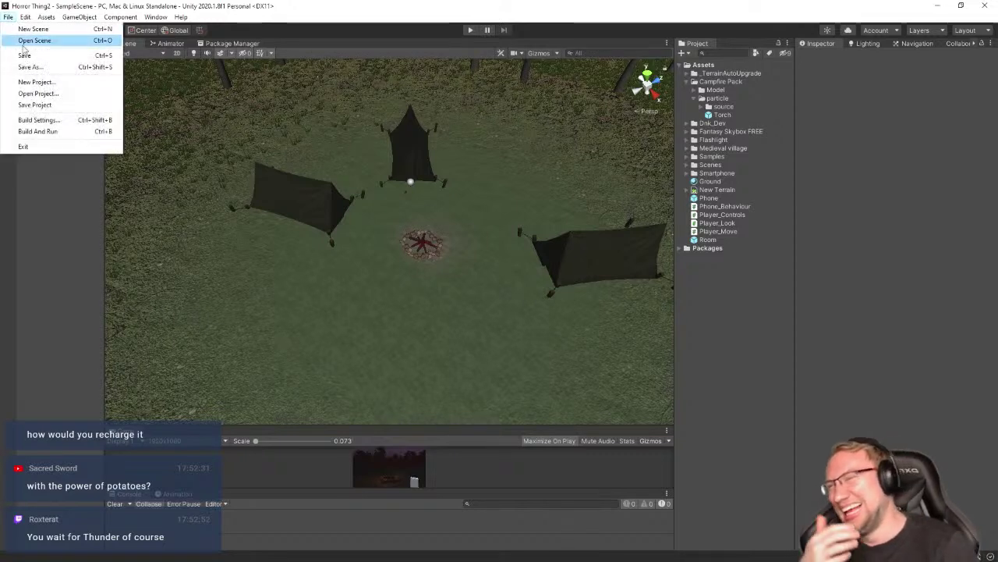
pyautogui.click(28, 53)
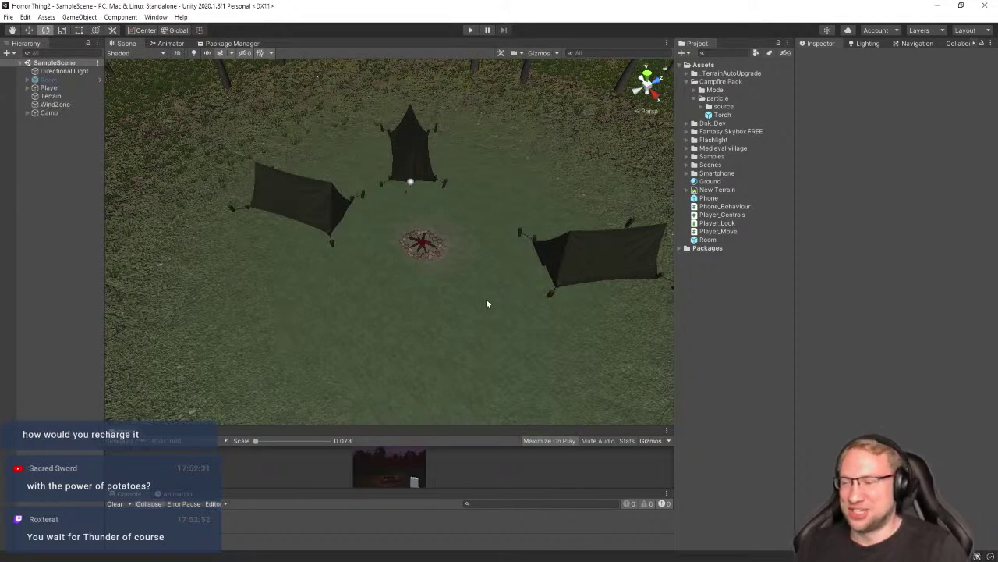
# Examine the campsite clearing and the surrounding forest from above and from several sides
pyautogui.moveTo(486, 286); pyautogui.dragTo(481, 223, button='right')
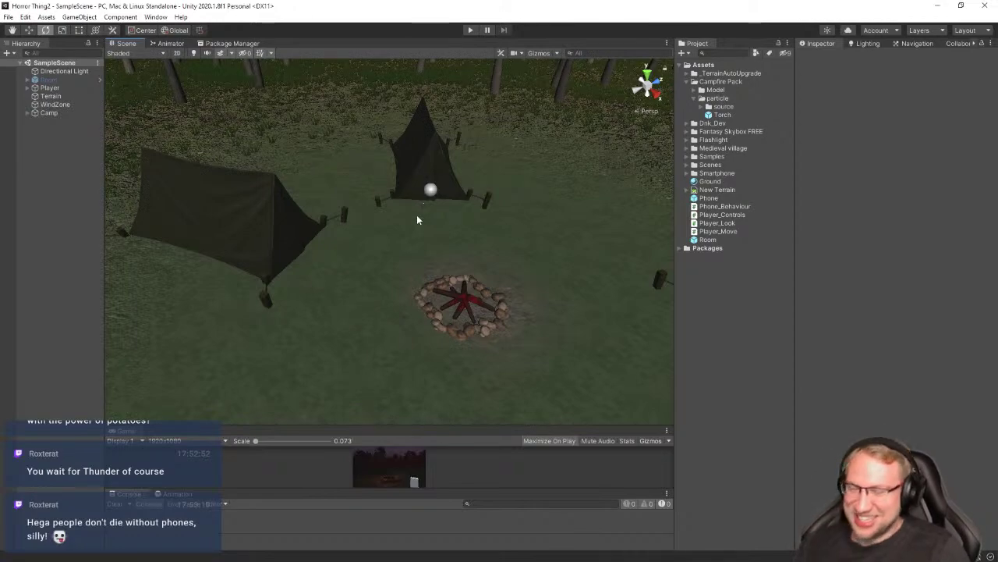
pyautogui.moveTo(340, 259); pyautogui.dragTo(383, 283, button='right')
pyautogui.press('a')
pyautogui.moveTo(323, 178); pyautogui.dragTo(585, 196, button='right')
pyautogui.press('s')
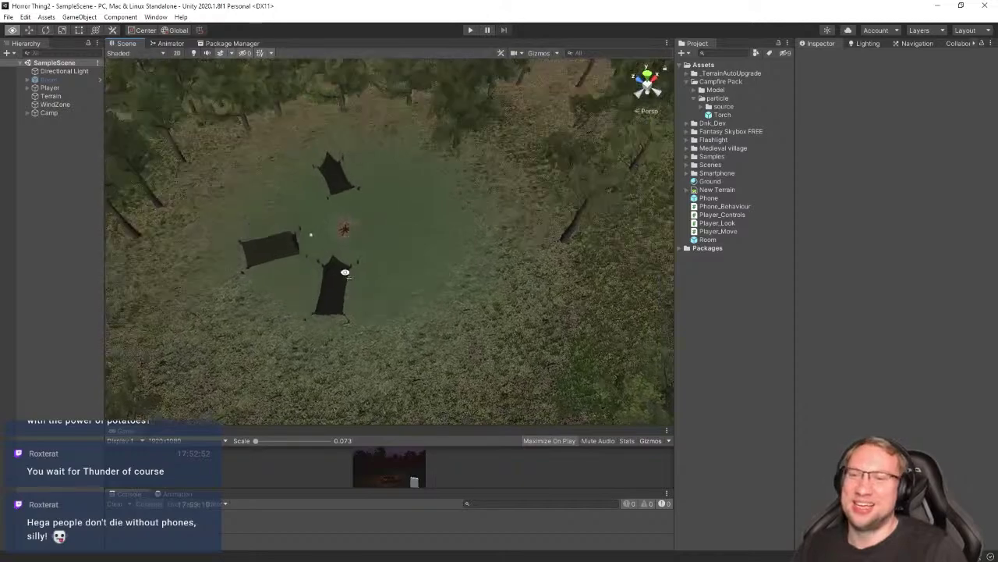
pyautogui.moveTo(345, 272); pyautogui.dragTo(569, 207, button='right')
pyautogui.press('s')
pyautogui.keyDown('alt'); pyautogui.moveTo(568, 206); pyautogui.dragTo(562, 223); pyautogui.keyUp('alt')
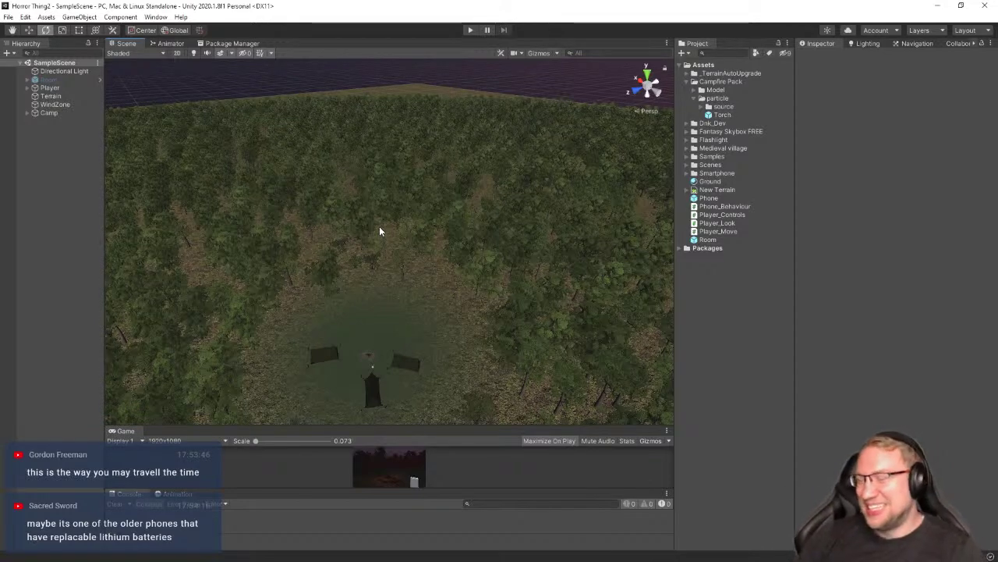
pyautogui.keyDown('alt'); pyautogui.moveTo(383, 297); pyautogui.dragTo(415, 303); pyautogui.keyUp('alt')
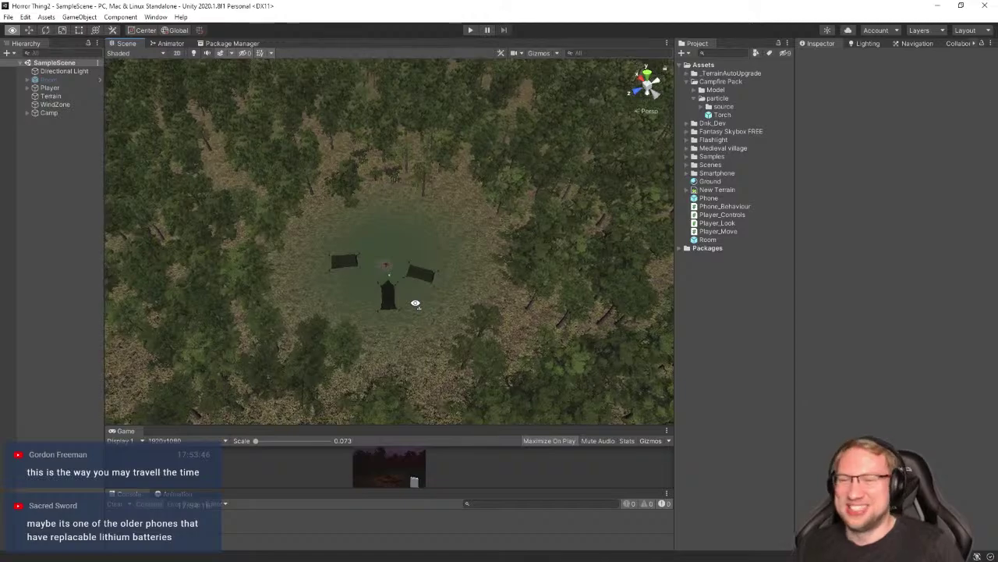
pyautogui.keyDown('alt'); pyautogui.scroll(6, 416, 303); pyautogui.keyUp('alt')
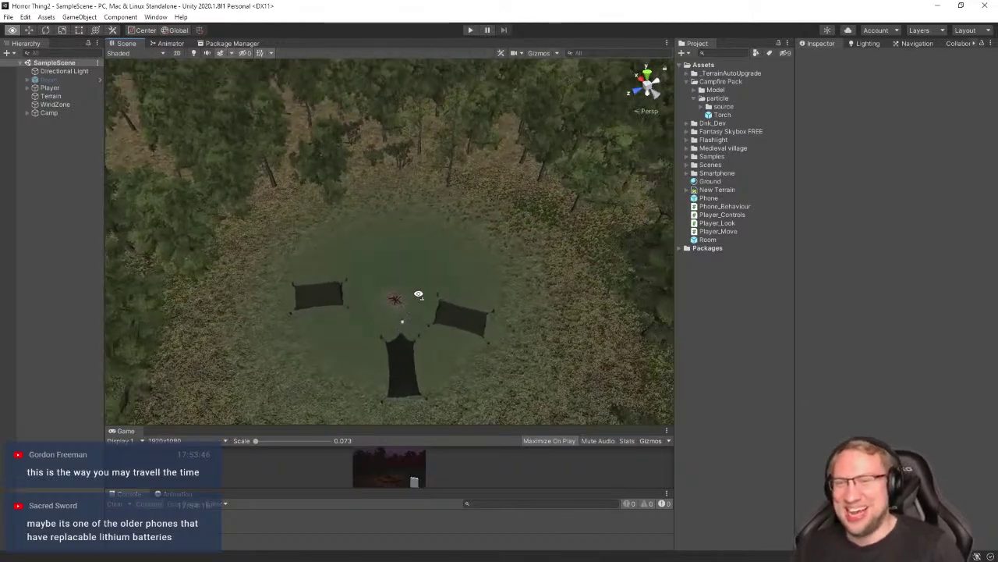
pyautogui.moveTo(418, 294); pyautogui.dragTo(495, 298, button='right')
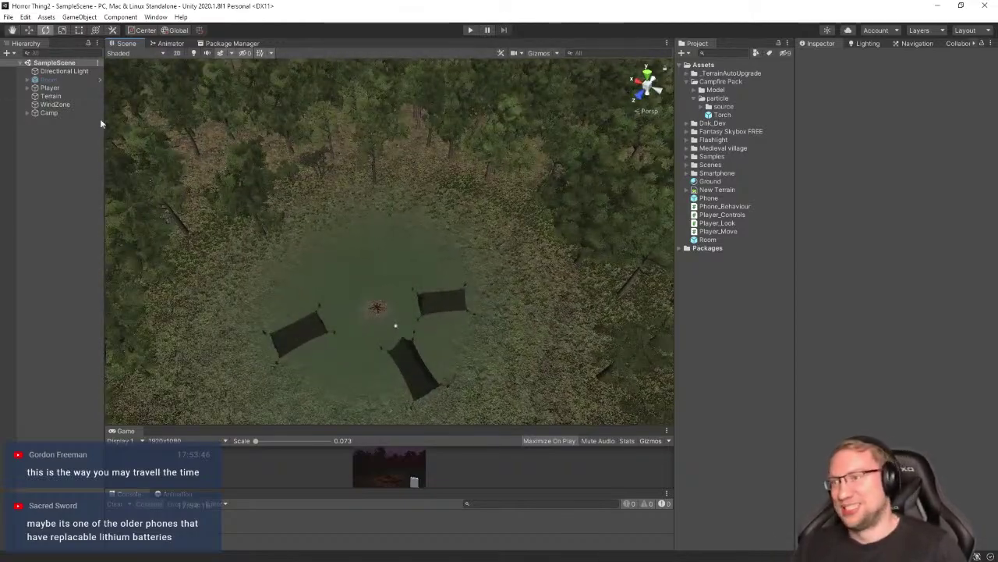
# Select the Terrain and collapse the Campfire Pack folder in the project assets
pyautogui.click(400, 274)
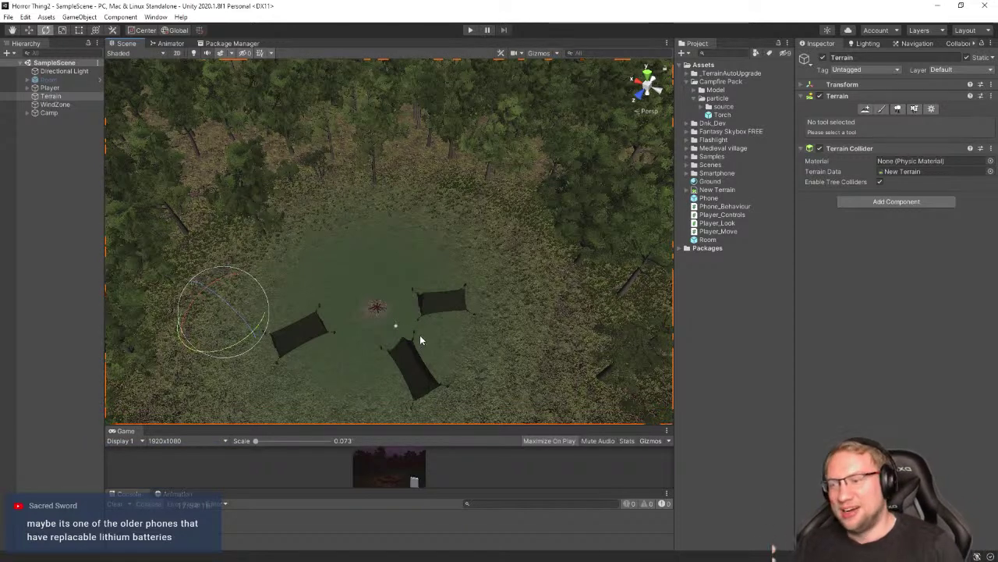
pyautogui.moveTo(401, 201); pyautogui.dragTo(380, 212, button='right')
pyautogui.press('w')
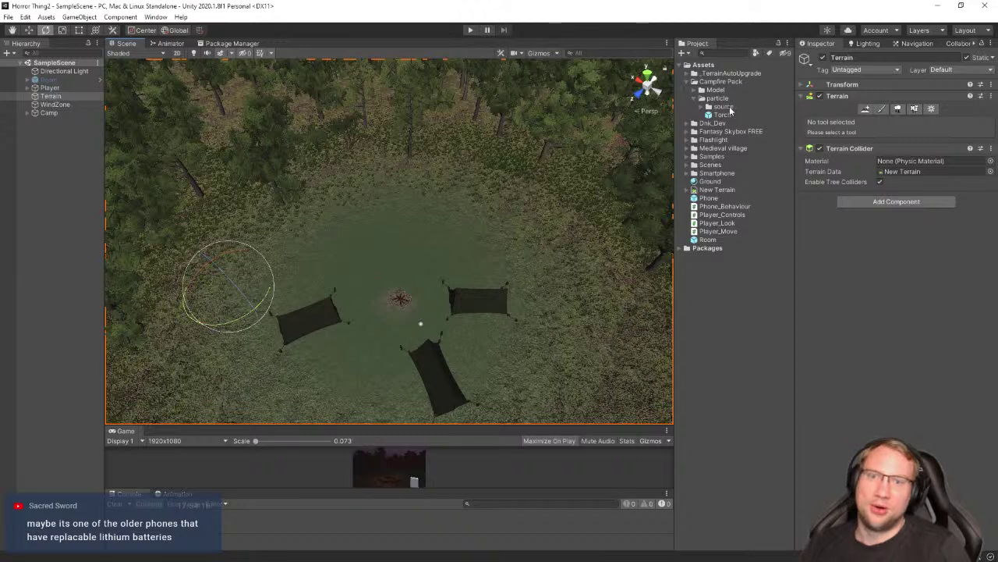
pyautogui.click(687, 81)
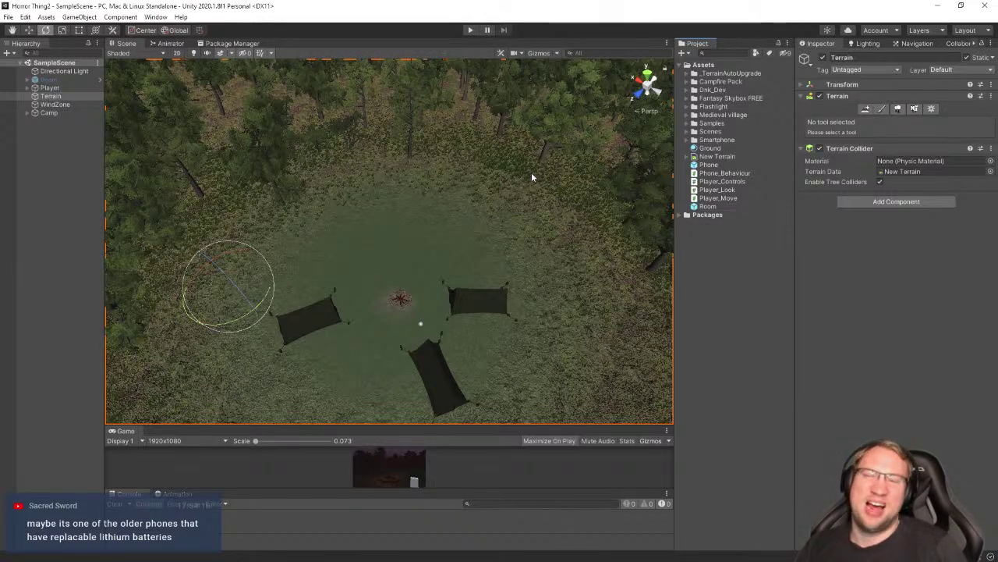
# Switch the terrain to Paint Texture and add the existing rock layer layer_Ground_Rock_02b956af97c33fc3d7 to its terrain layers
pyautogui.click(881, 109)
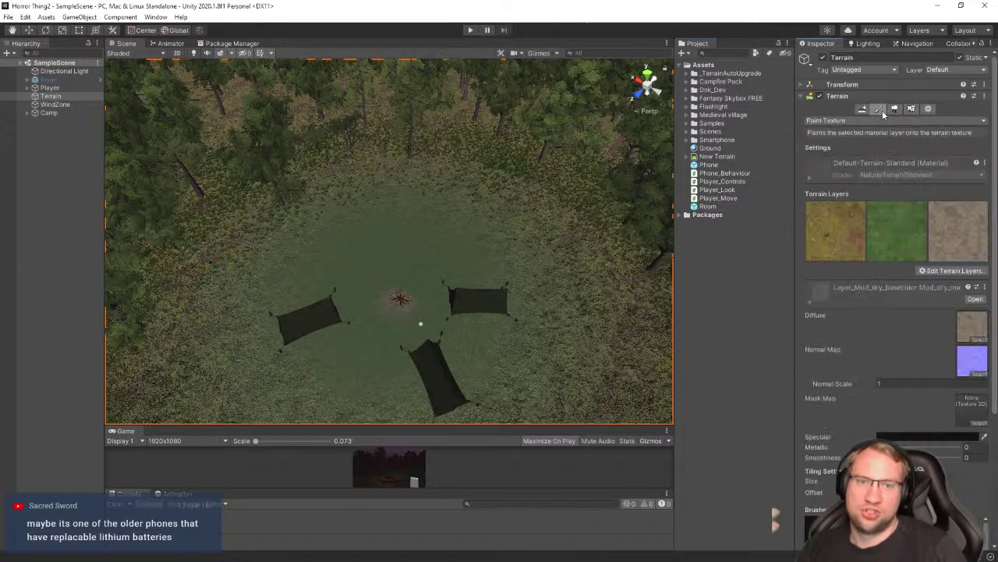
pyautogui.click(937, 270)
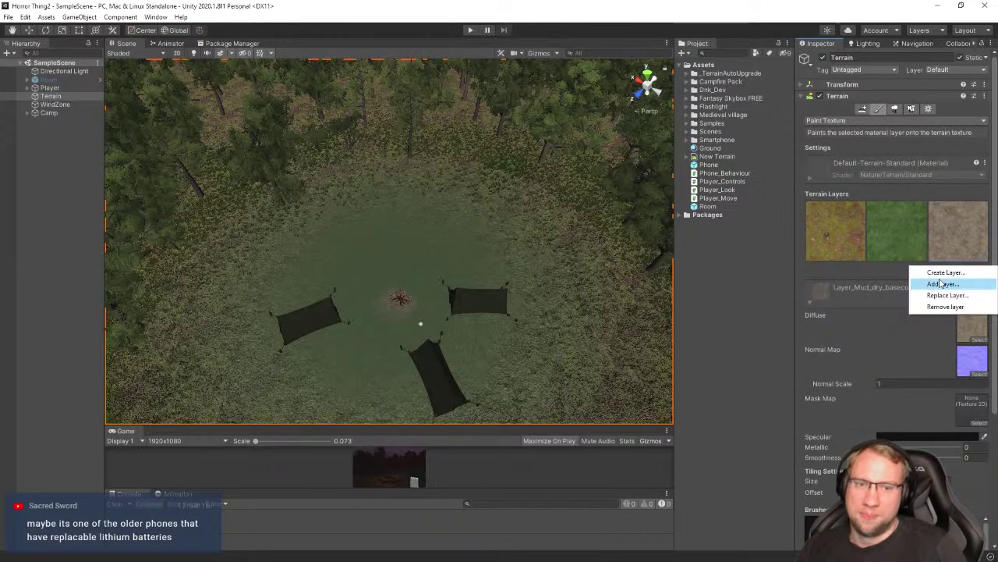
pyautogui.click(944, 285)
pyautogui.click(738, 248)
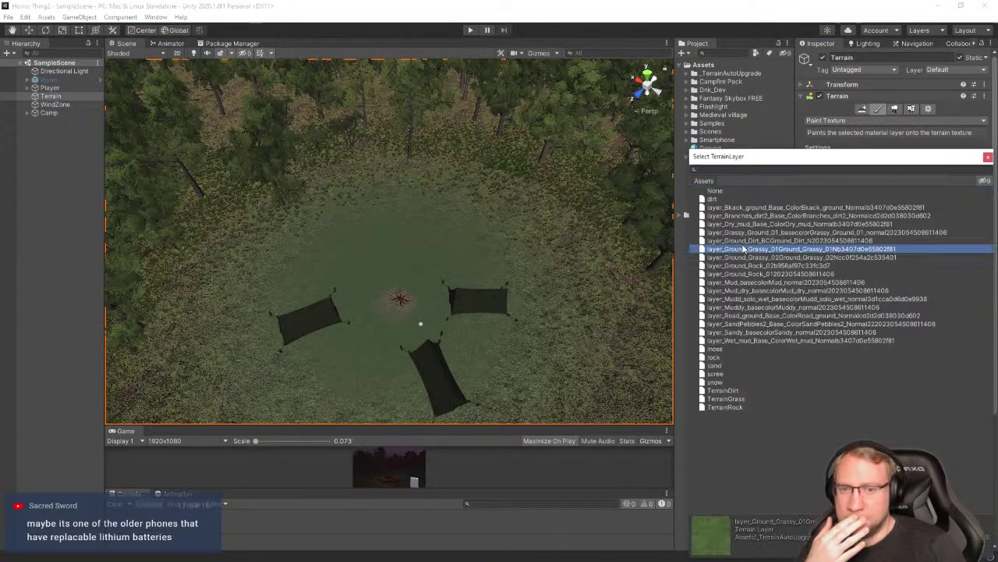
pyautogui.click(738, 216)
pyautogui.click(738, 208)
pyautogui.press('Down')
pyautogui.press('Down')
pyautogui.press('Down')
pyautogui.press('Down')
pyautogui.press('Down')
pyautogui.press('Down')
pyautogui.press('Down')
pyautogui.press('Down')
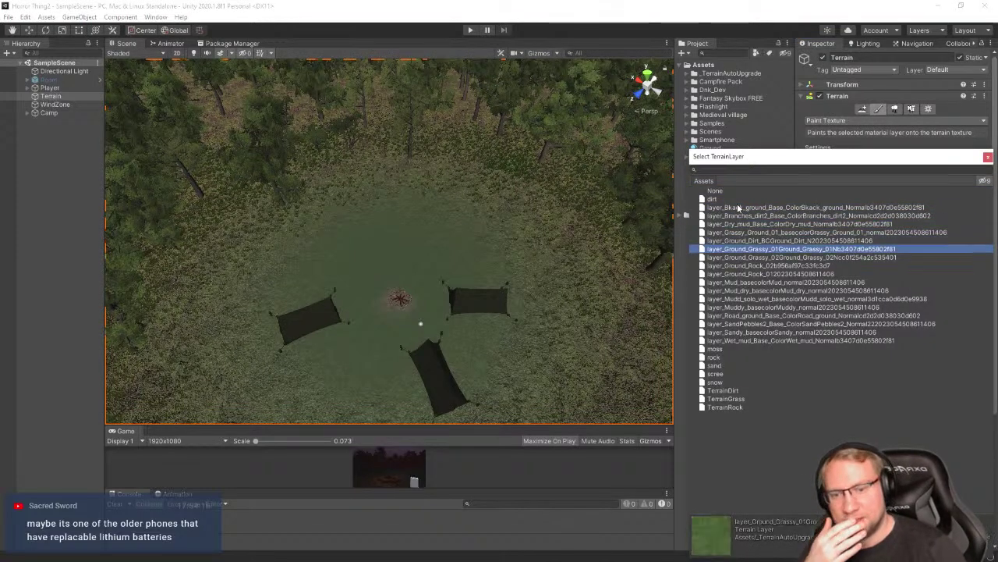
pyautogui.press('Up')
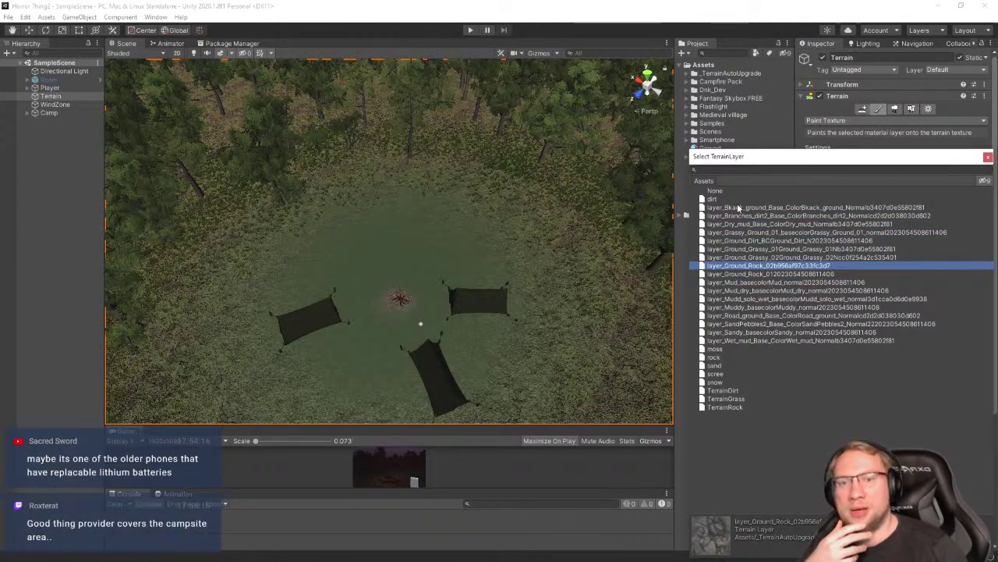
pyautogui.doubleClick(743, 269)
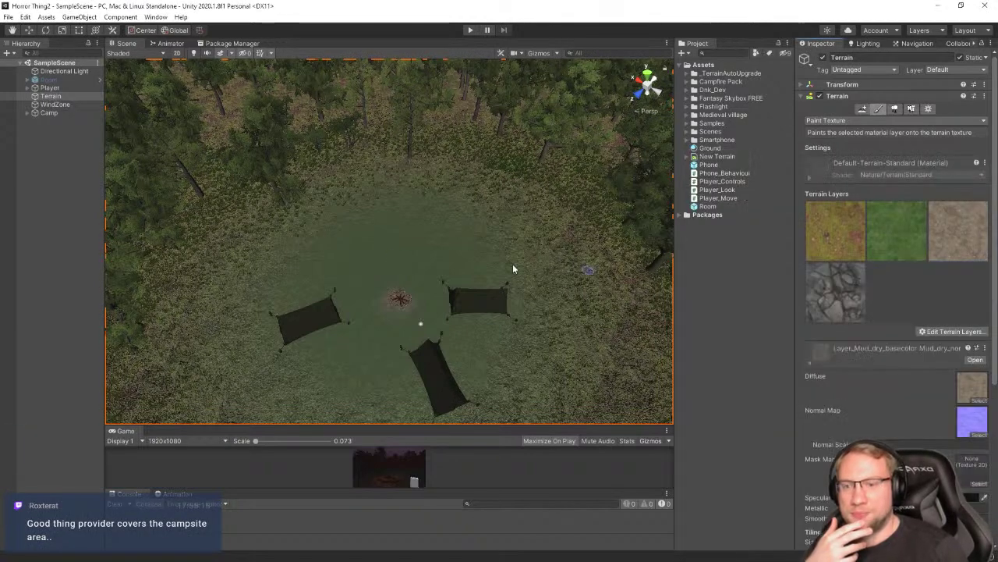
# Choose the new rock layer for painting and set the brush size to 4 and the opacity to 10.5
pyautogui.moveTo(383, 248); pyautogui.dragTo(323, 247, button='right')
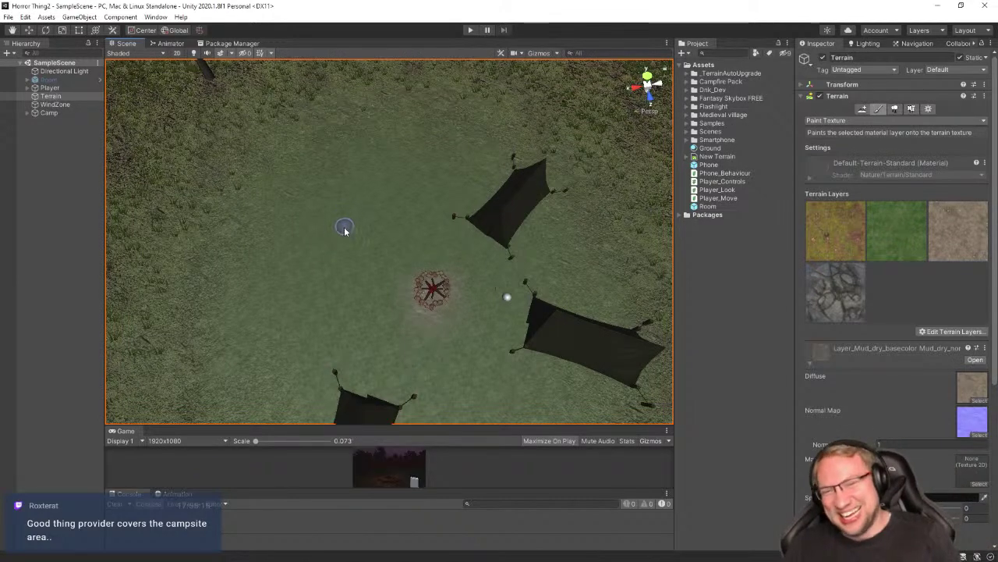
pyautogui.click(843, 303)
pyautogui.moveTo(333, 264); pyautogui.dragTo(292, 221, button='right')
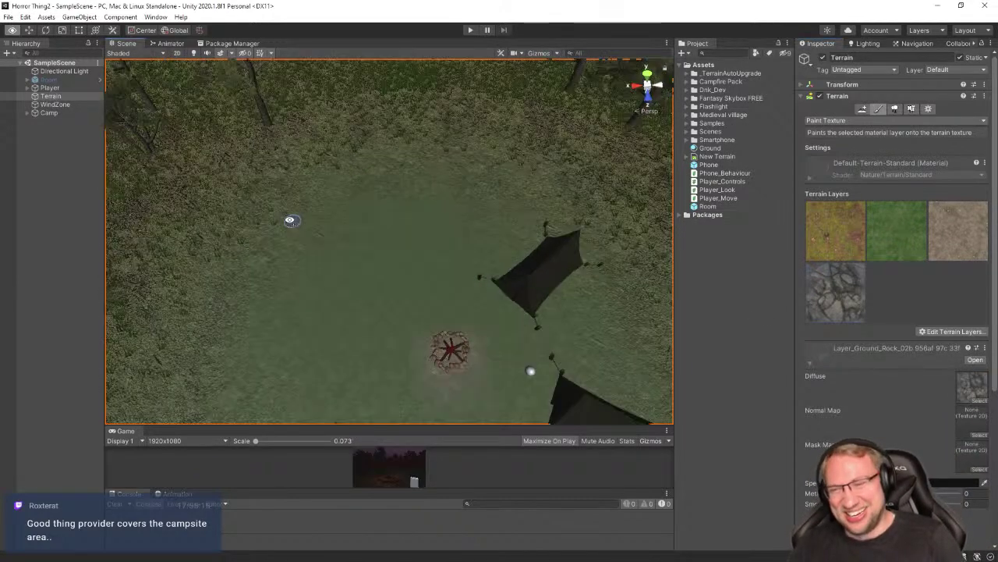
pyautogui.moveTo(290, 220)
pyautogui.keyDown('alt'); pyautogui.mouseDown()
pyautogui.moveTo(281, 213)
pyautogui.moveTo(328, 212)
pyautogui.moveTo(389, 249)
pyautogui.mouseUp(); pyautogui.keyUp('alt')
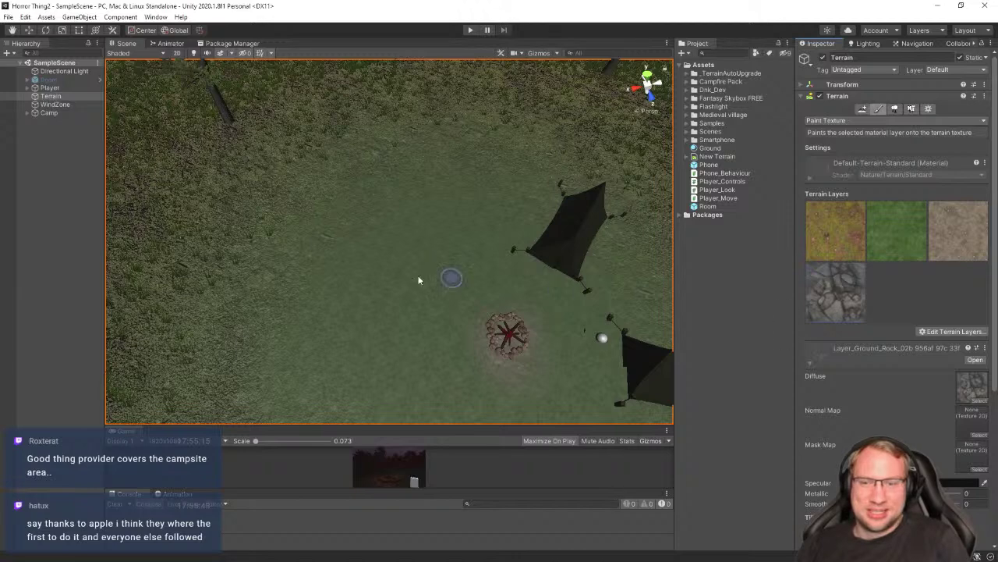
pyautogui.scroll(-6, 868, 408)
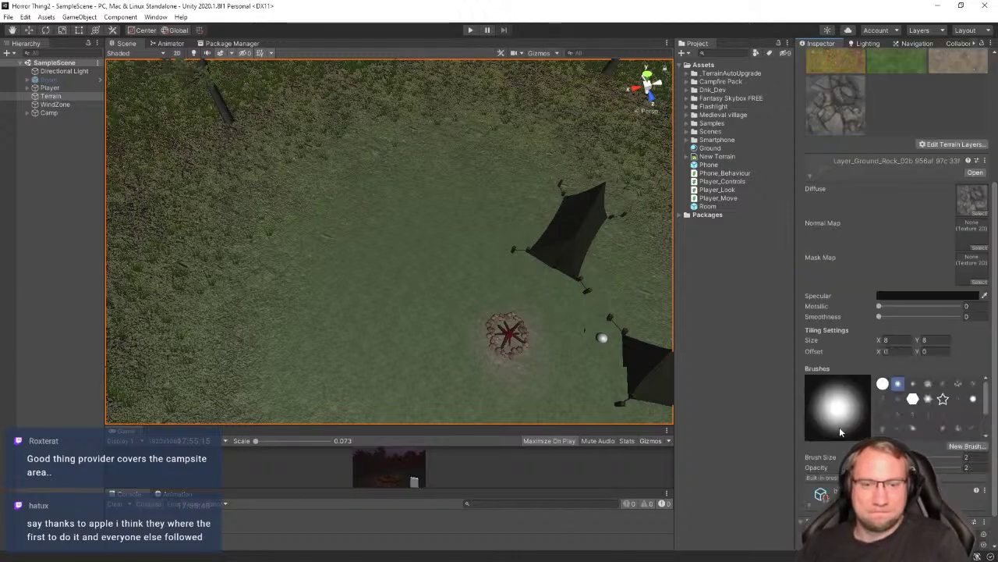
pyautogui.scroll(-1, 839, 429)
pyautogui.moveTo(879, 422); pyautogui.dragTo(880, 422)
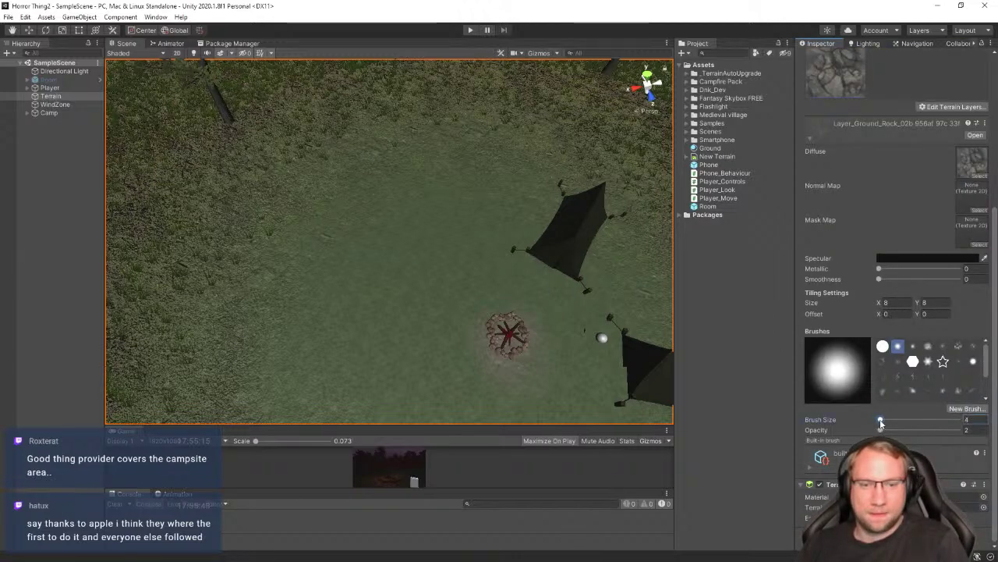
pyautogui.click(881, 430)
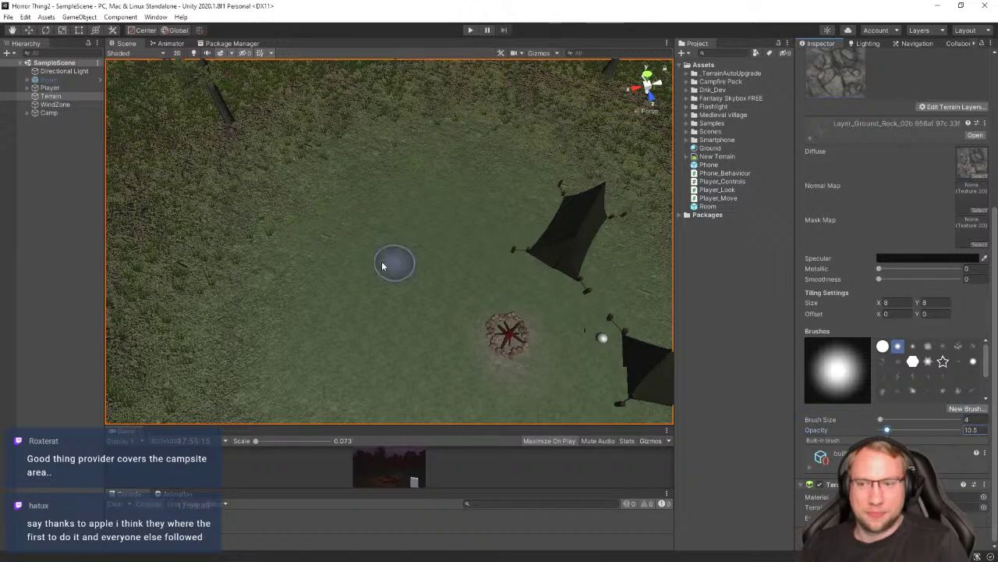
# Try a short stroke of the rock texture on the clearing beside the campfire and undo it
pyautogui.moveTo(393, 263)
pyautogui.mouseDown()
pyautogui.moveTo(364, 229)
pyautogui.moveTo(369, 223)
pyautogui.moveTo(397, 270)
pyautogui.moveTo(341, 172)
pyautogui.moveTo(397, 274)
pyautogui.mouseUp()
pyautogui.hotkey('ctrl', 'z')
pyautogui.hotkey('ctrl', 'z')
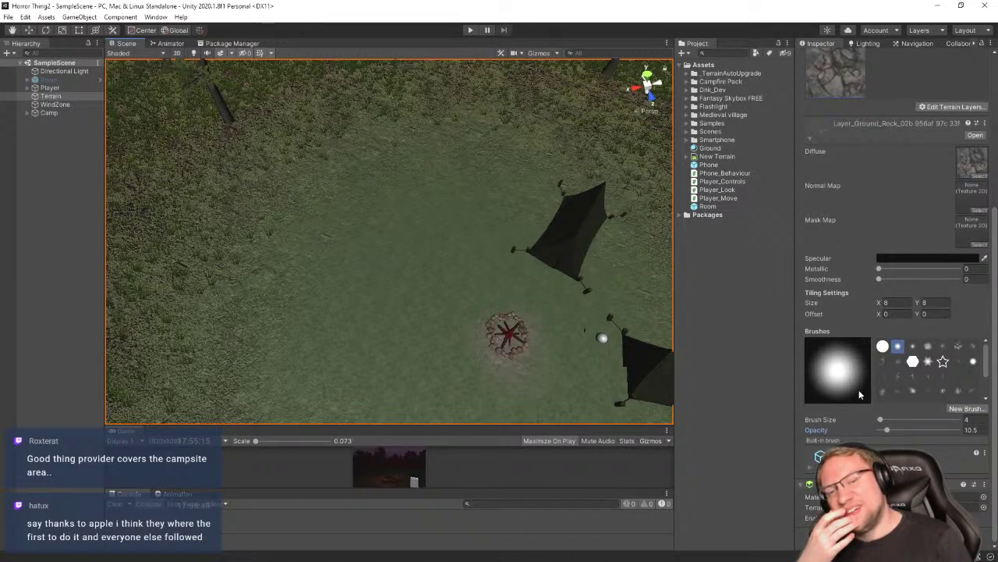
pyautogui.scroll(5, 893, 238)
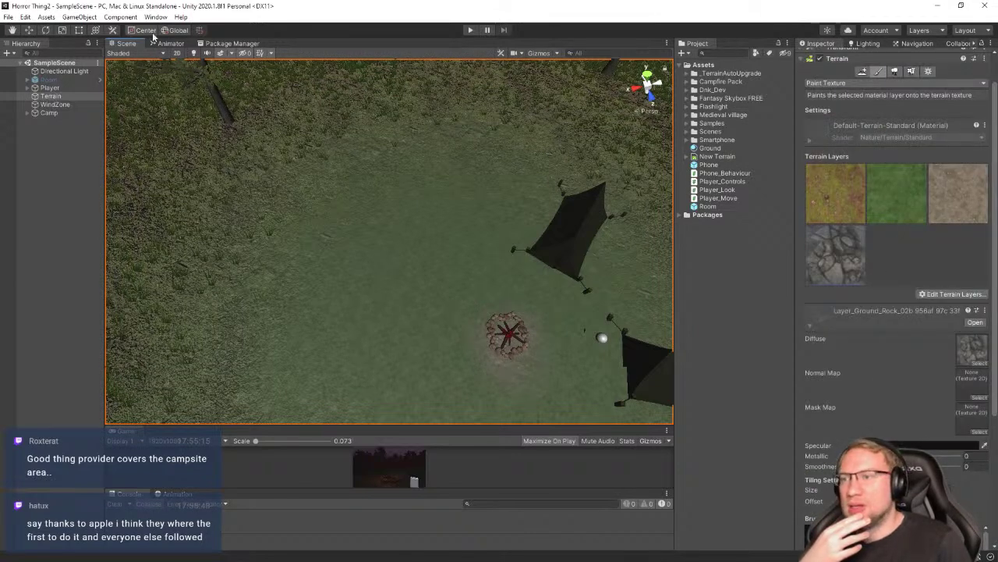
# Set the Ground_Rock_02 layer's tiling size to 1 by 1 and paint a diagonal strip of rock across the clearing
pyautogui.click(818, 194)
pyautogui.click(949, 210)
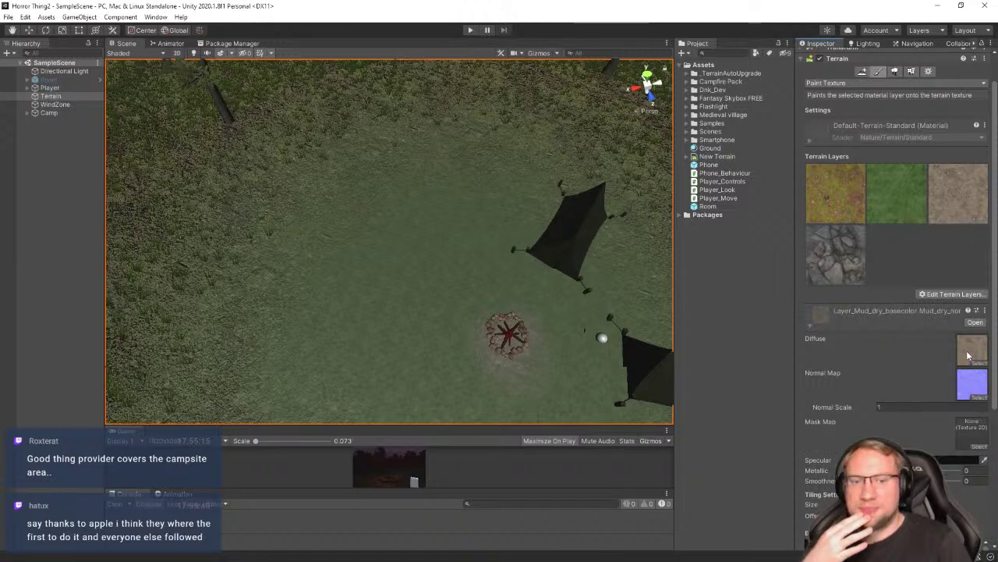
pyautogui.scroll(1, 875, 153)
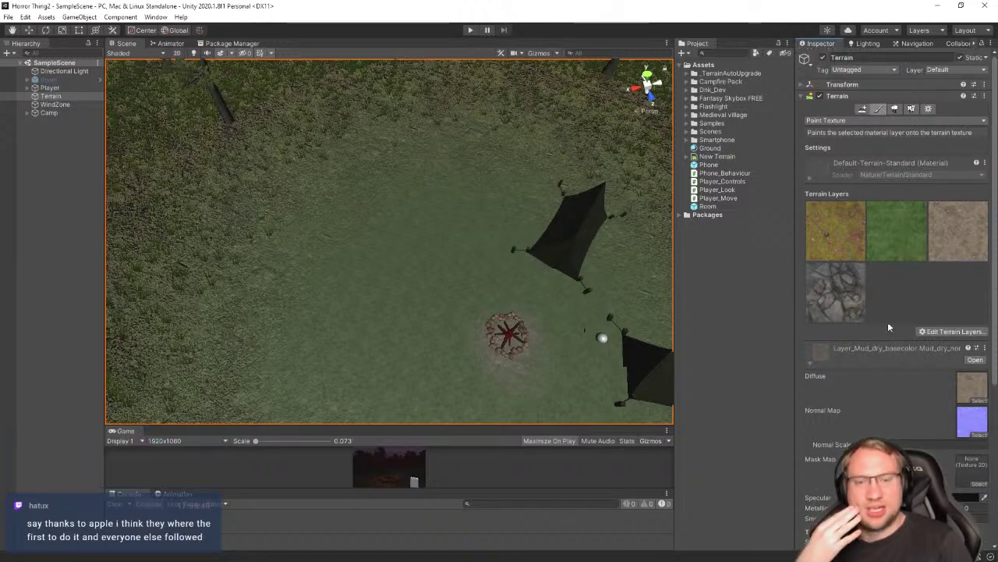
pyautogui.click(833, 284)
pyautogui.scroll(-3, 863, 382)
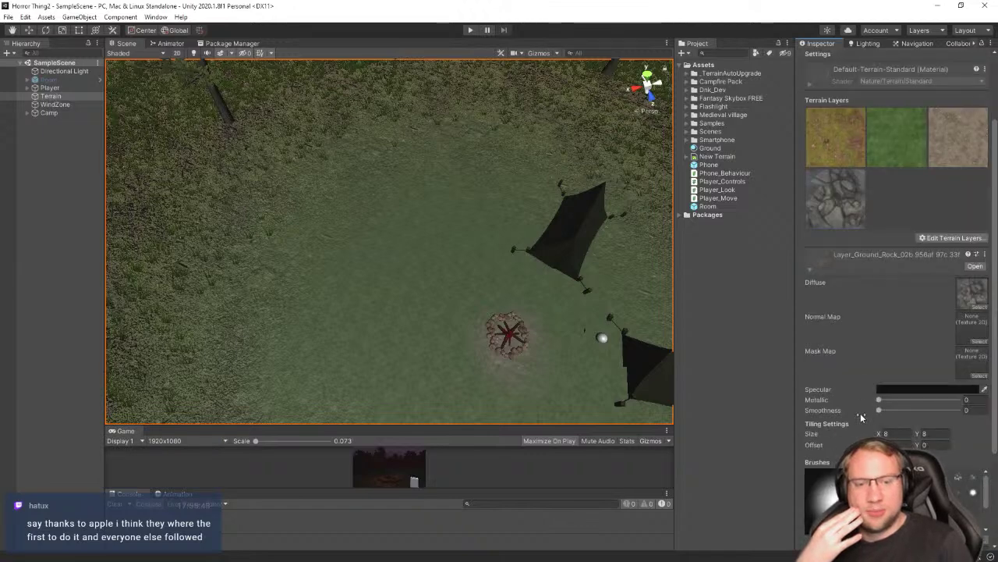
pyautogui.write('1')
pyautogui.press('Tab')
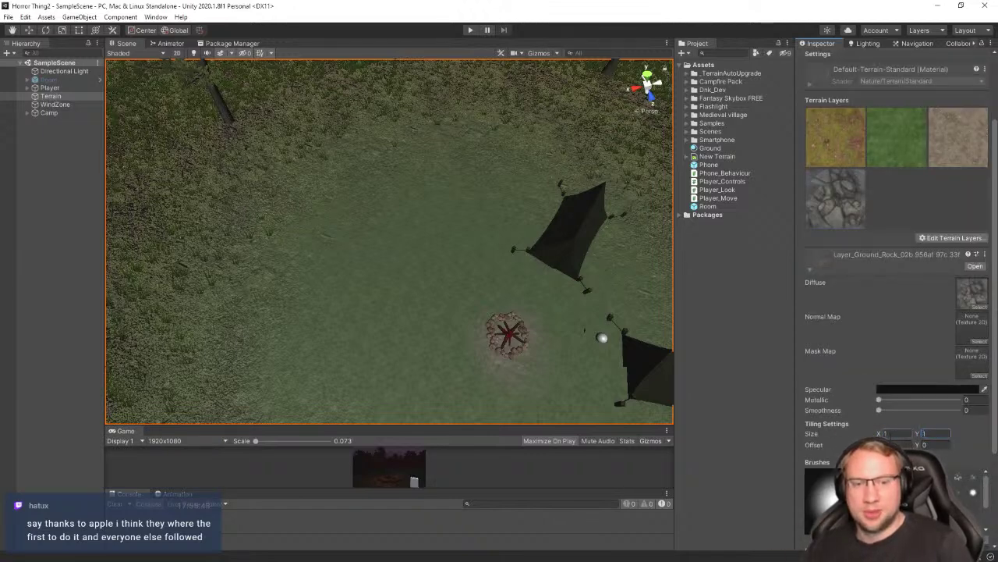
pyautogui.write('1')
pyautogui.moveTo(400, 250); pyautogui.dragTo(315, 173)
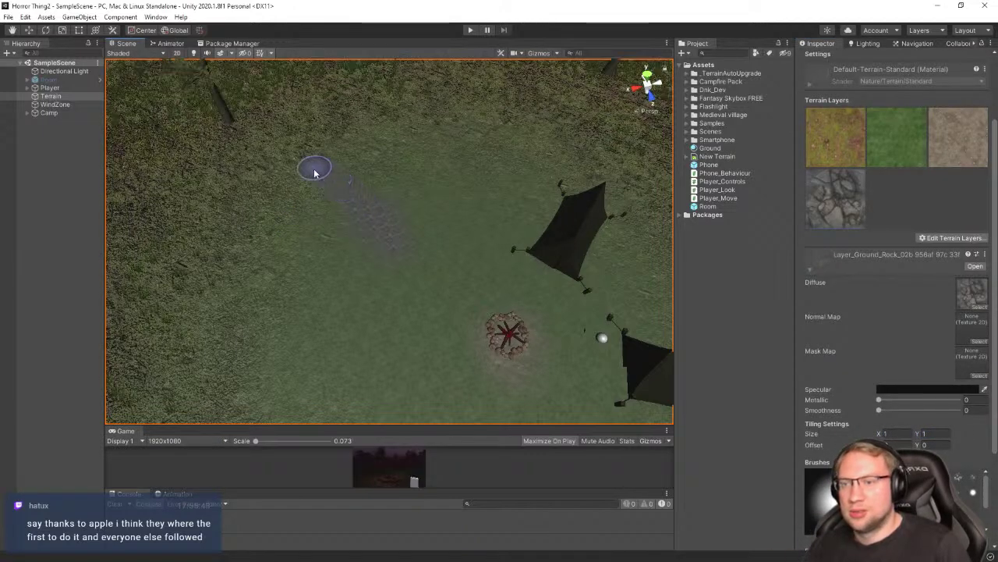
# Inspect the painted rock strip up close, try a tiling size of 2 by 2 and settle on 4 by 4
pyautogui.moveTo(523, 239)
pyautogui.mouseDown(button='right')
pyautogui.moveTo(512, 219)
pyautogui.moveTo(457, 206)
pyautogui.mouseUp(button='right')
pyautogui.press('w')
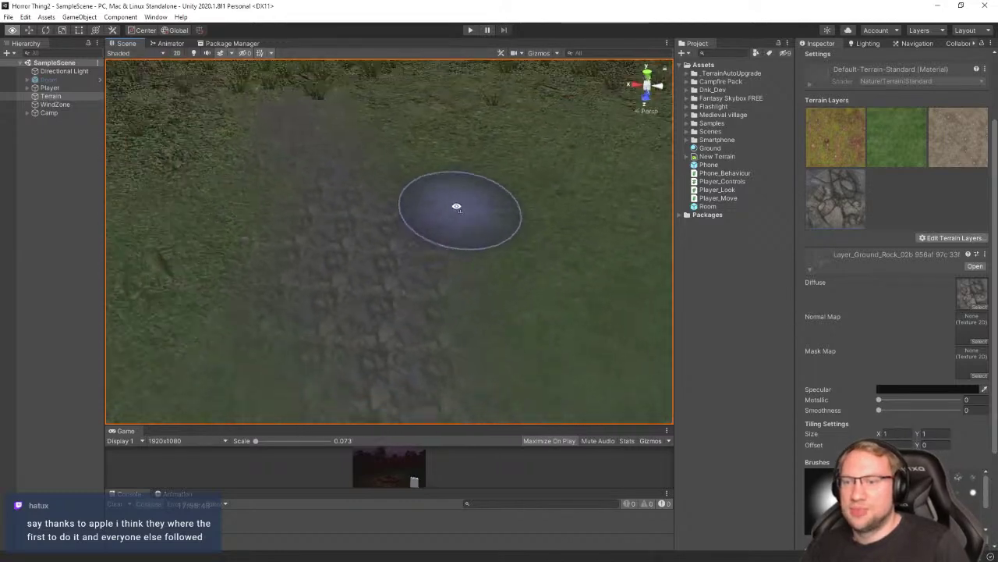
pyautogui.scroll(-5, 457, 206)
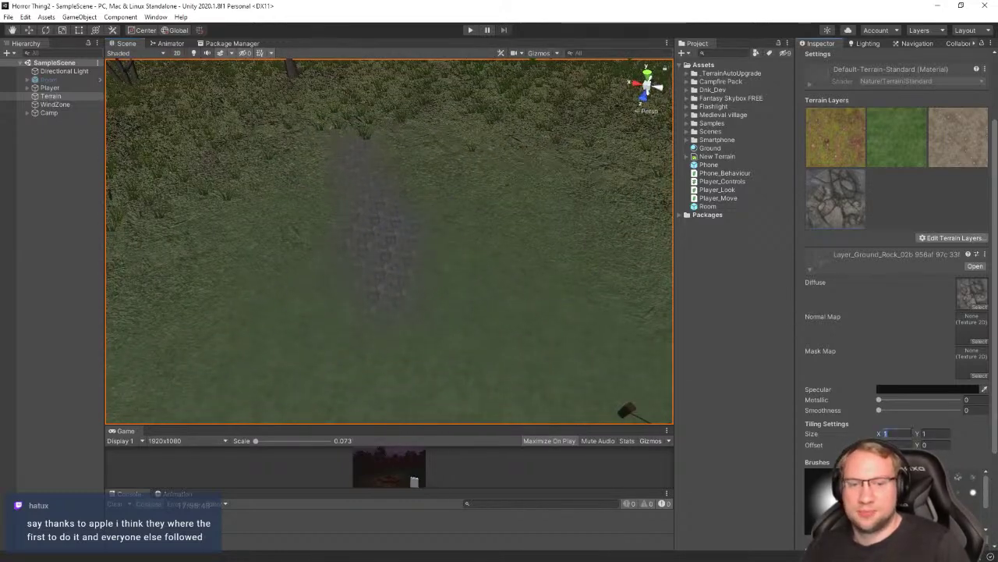
pyautogui.write('2')
pyautogui.press('Tab')
pyautogui.write('2')
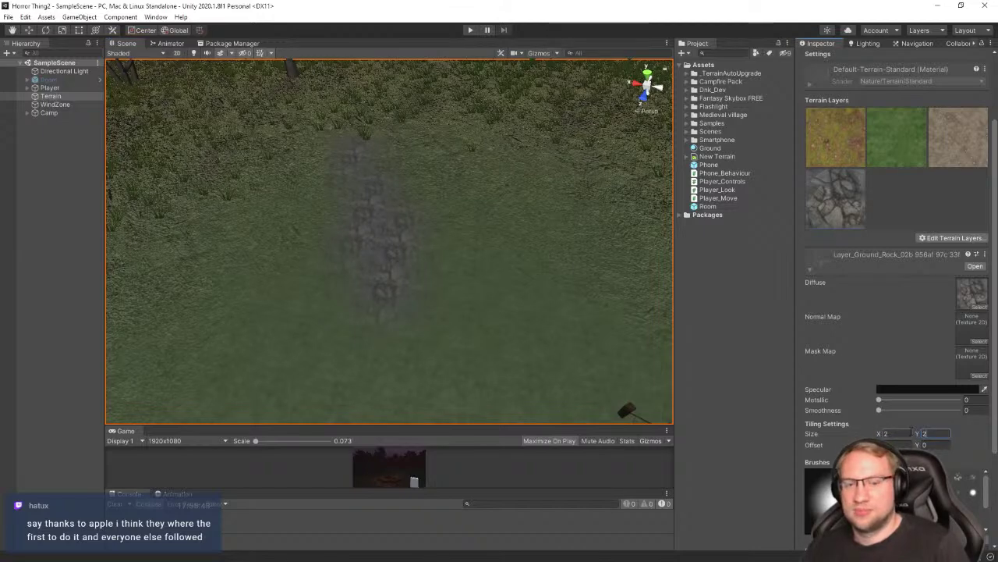
pyautogui.write('4')
pyautogui.press('Tab')
pyautogui.write('4')
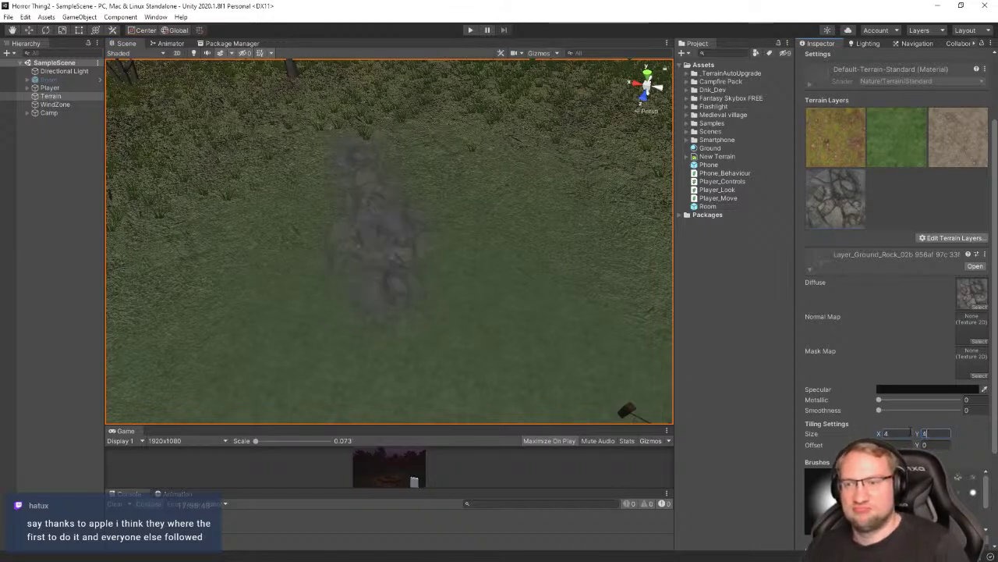
# Paint more rock texture along the strip to strengthen the path from the clearing towards the tree
pyautogui.scroll(-5, 408, 252)
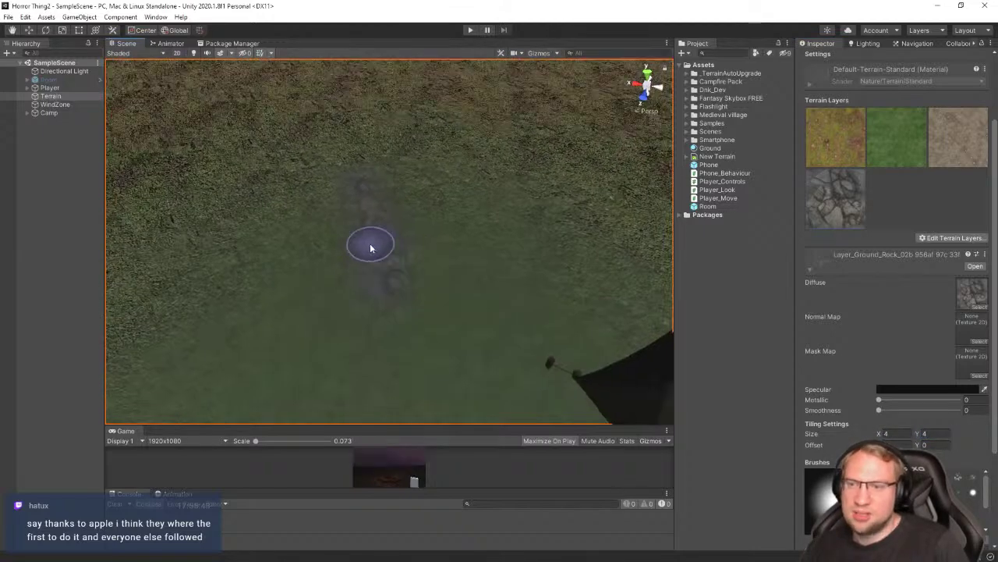
pyautogui.moveTo(376, 194)
pyautogui.mouseDown()
pyautogui.moveTo(370, 145)
pyautogui.moveTo(350, 140)
pyautogui.moveTo(371, 228)
pyautogui.mouseUp()
pyautogui.keyDown('alt'); pyautogui.moveTo(479, 237); pyautogui.dragTo(624, 264); pyautogui.keyUp('alt')
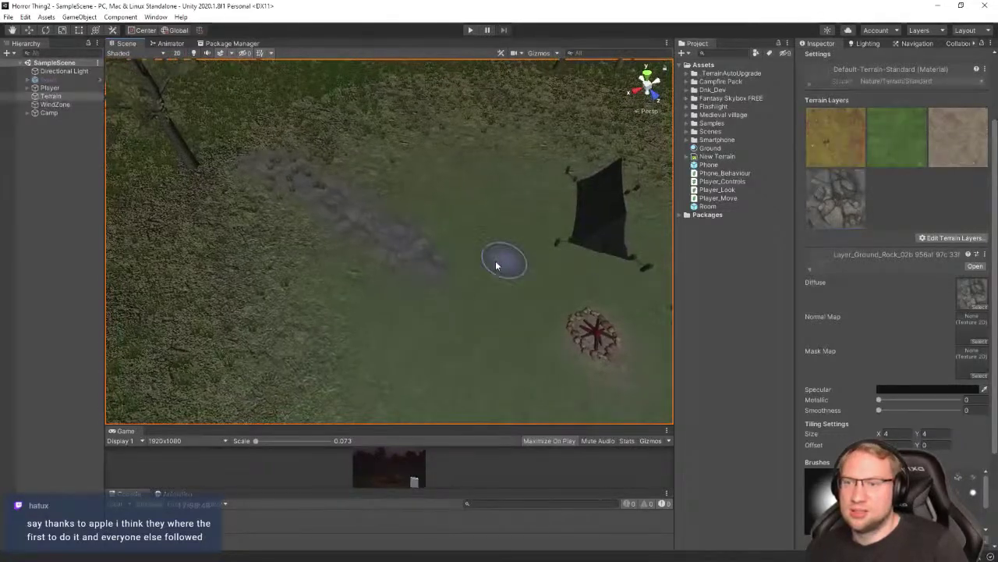
pyautogui.moveTo(337, 221)
pyautogui.mouseDown()
pyautogui.moveTo(261, 161)
pyautogui.moveTo(284, 171)
pyautogui.mouseUp()
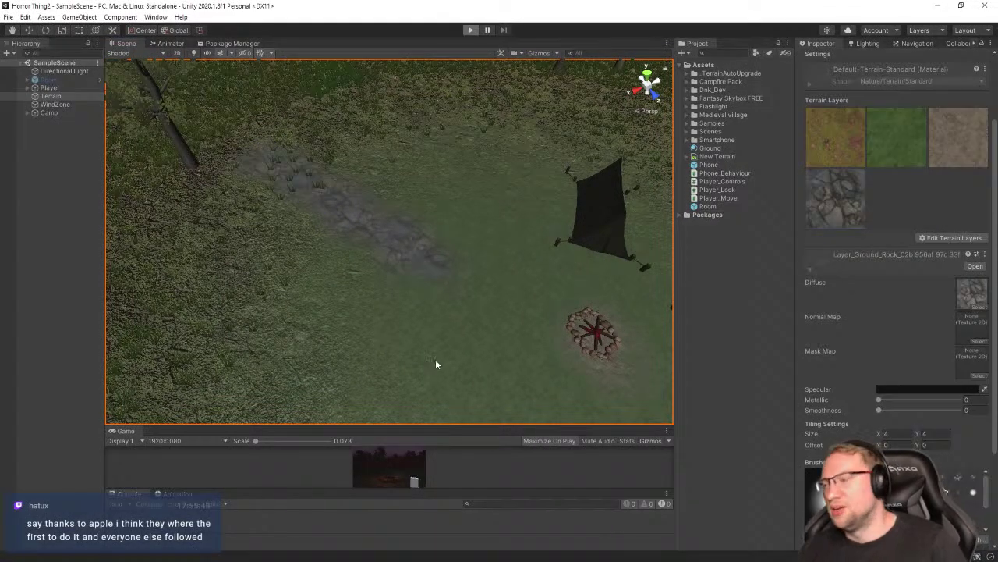
# Play the scene, walk around the campsite with the flashlight to check the path, and stop play mode
pyautogui.hotkey('ctrl', 'p')
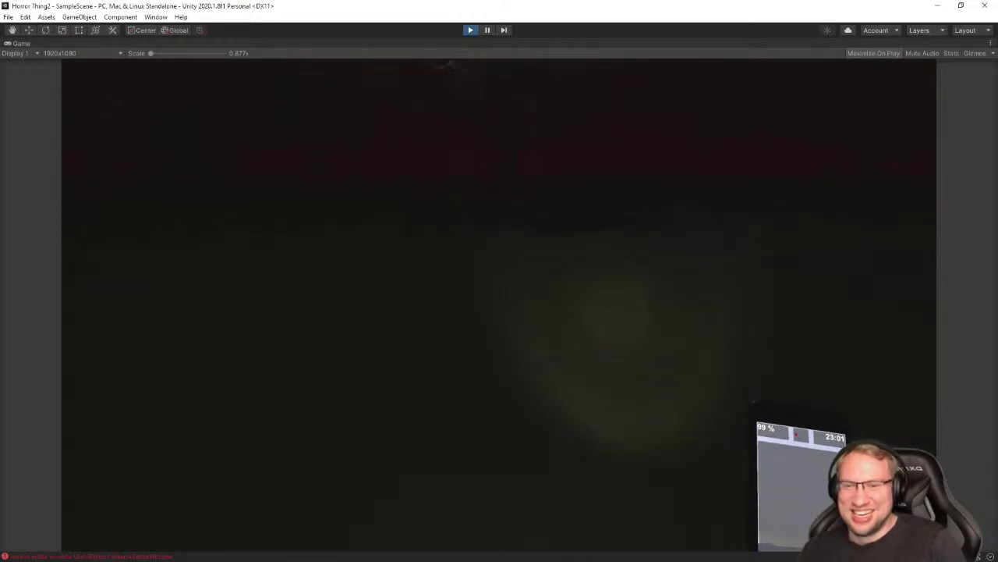
pyautogui.press('w')
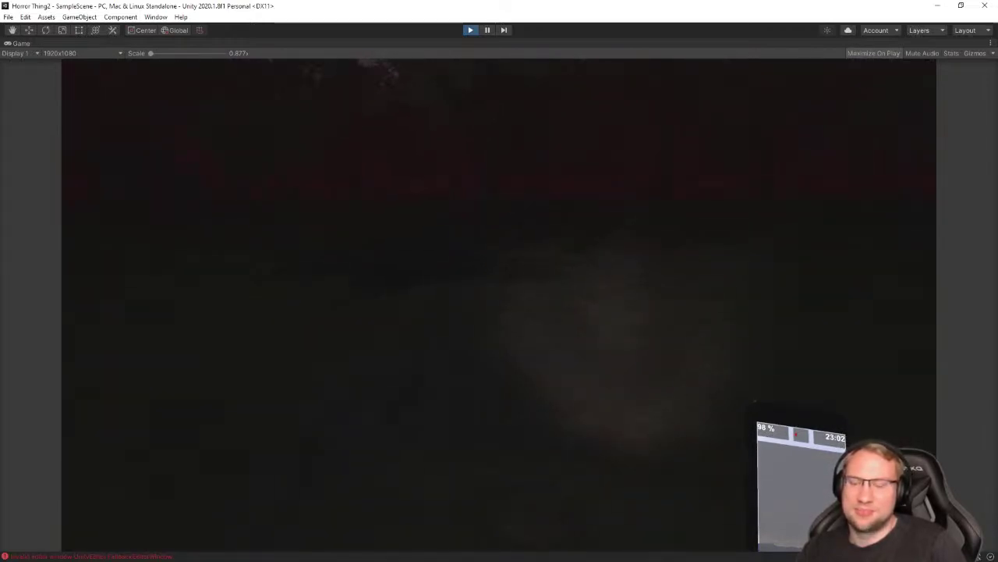
pyautogui.hotkey('alt', 'Tab')
pyautogui.click(470, 30)
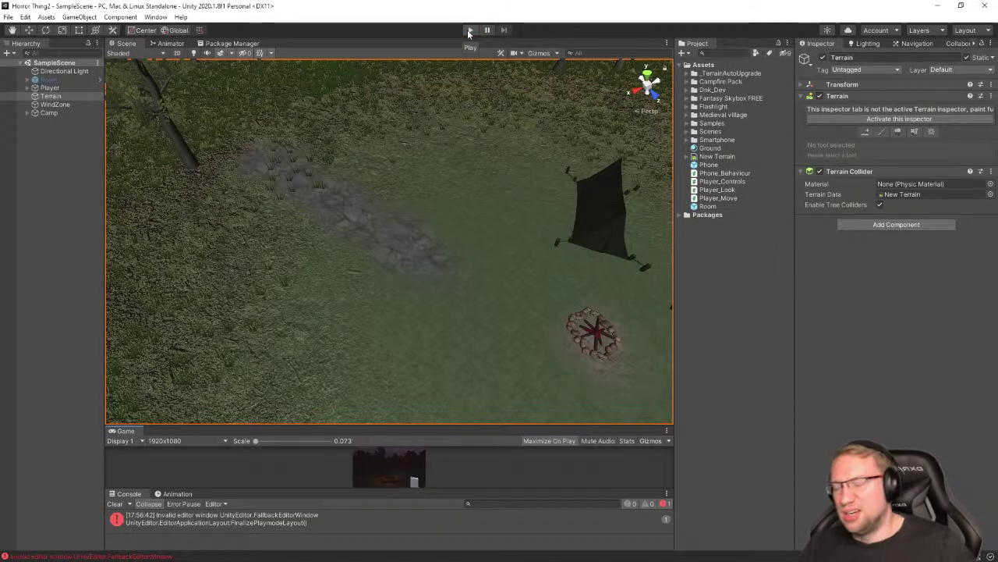
# Expand the Medieval village assets, collapse the Particles and Trees folders, and open the Terrain Textures folder
pyautogui.click(685, 115)
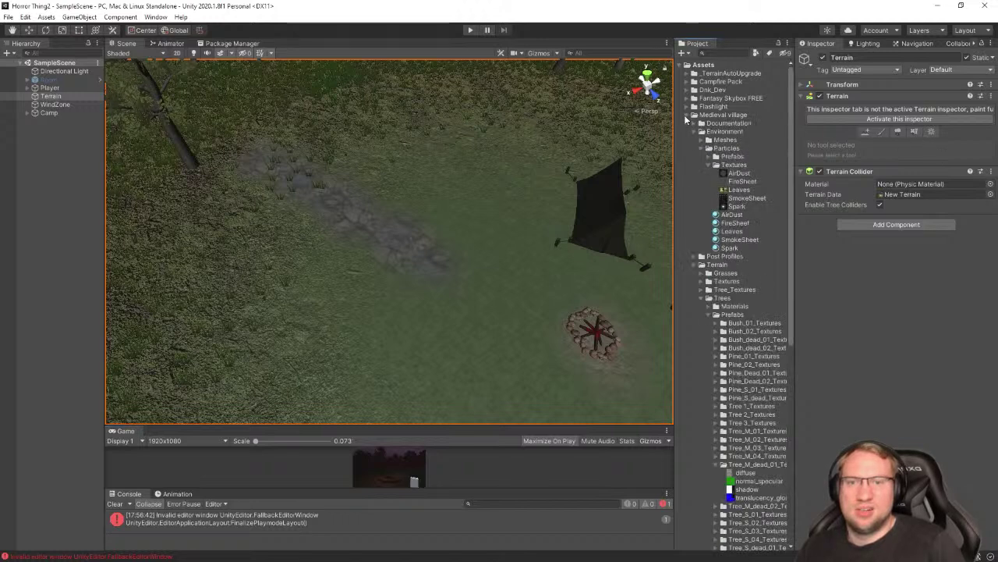
pyautogui.click(699, 148)
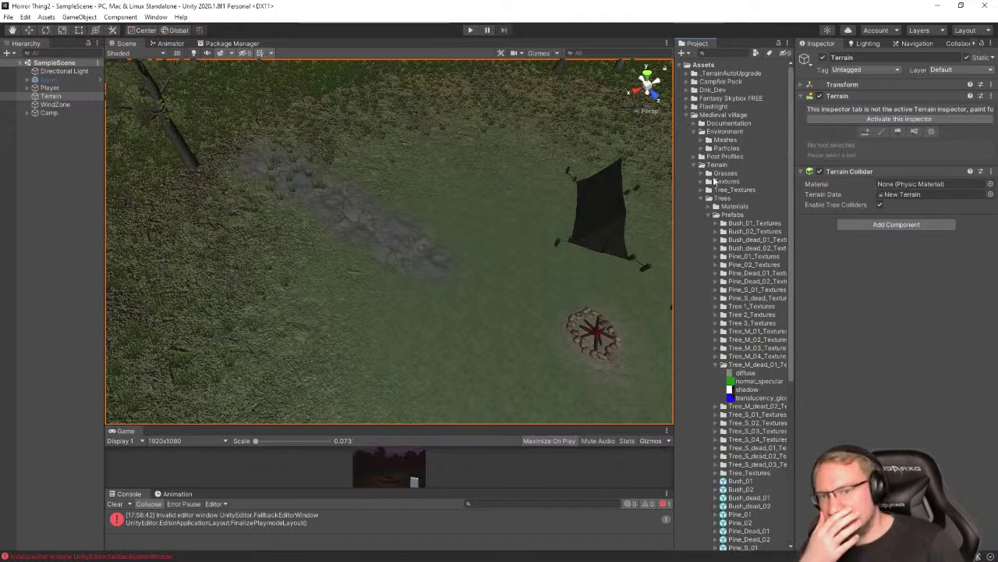
pyautogui.click(700, 199)
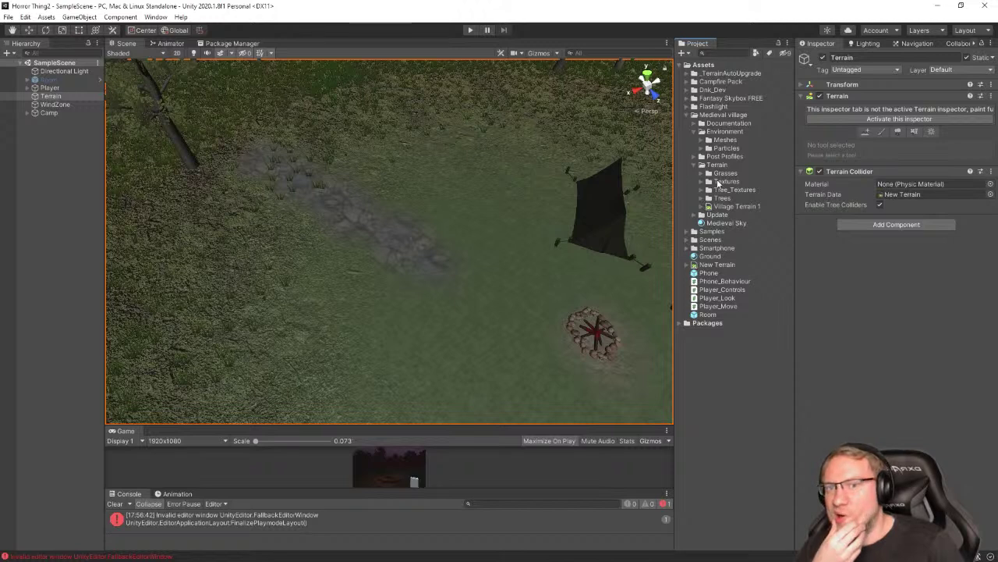
pyautogui.click(706, 182)
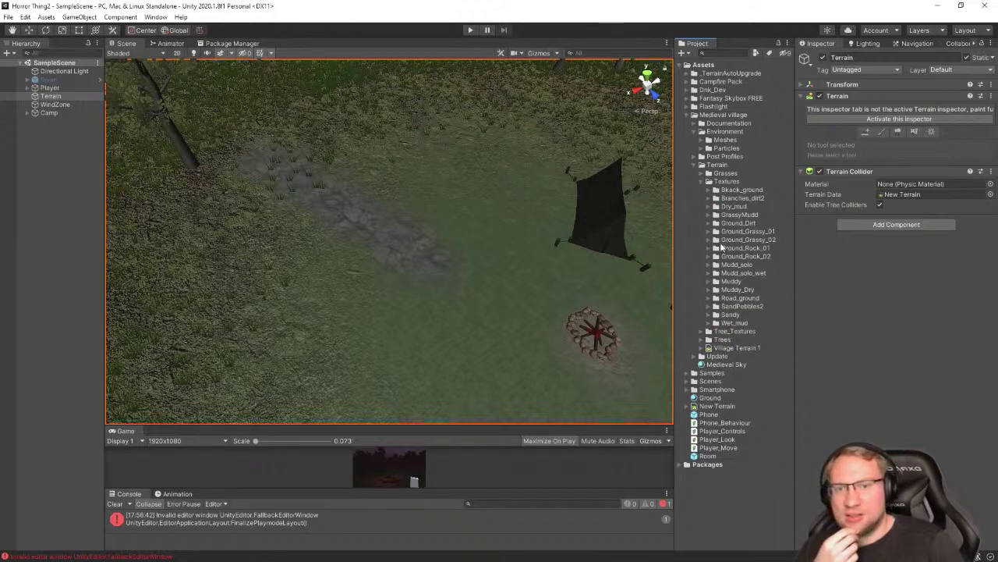
# Examine the Ground_Grassy_01, Muddy_Dry, Sandy and Road_ground texture assets for a suitable path surface
pyautogui.click(713, 232)
pyautogui.click(741, 246)
pyautogui.click(735, 307)
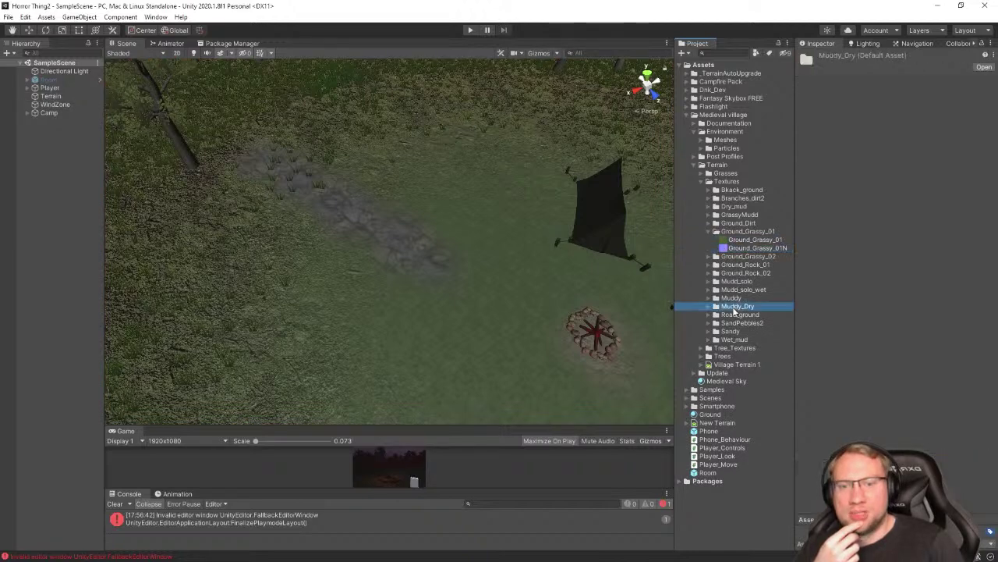
pyautogui.click(741, 315)
pyautogui.click(716, 315)
pyautogui.click(755, 323)
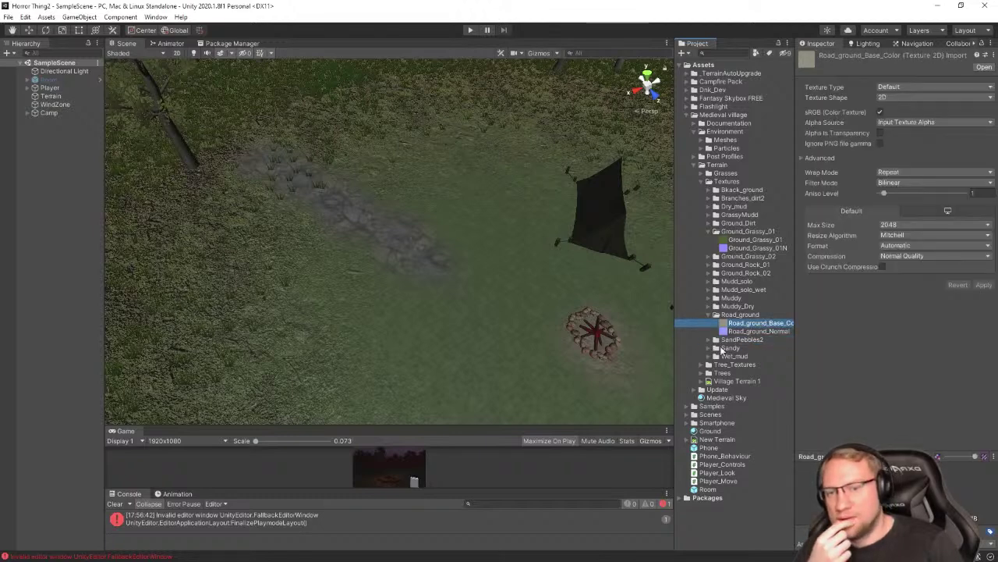
pyautogui.click(723, 348)
pyautogui.click(737, 324)
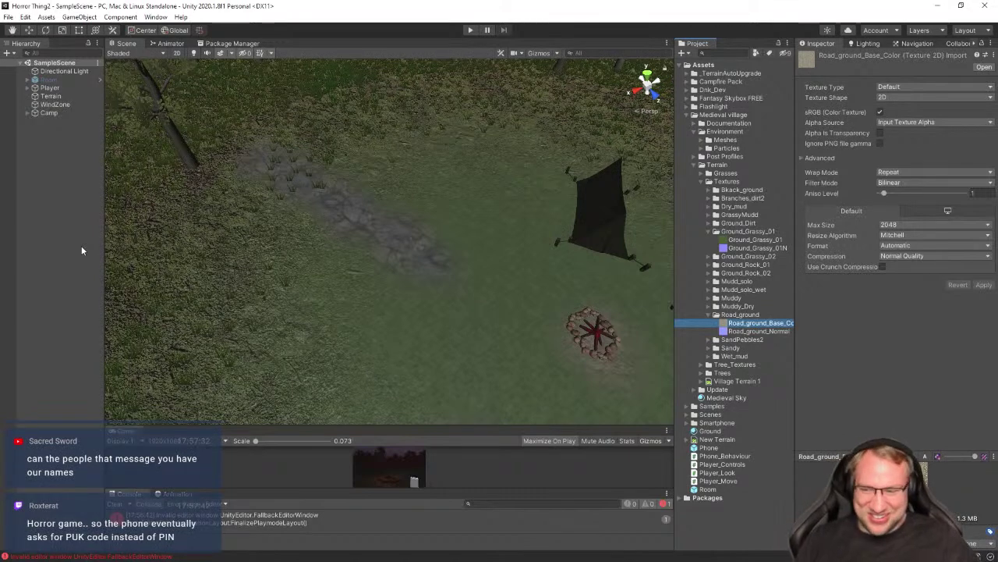
# Clear the console messages and select the Terrain for texture painting again
pyautogui.click(117, 503)
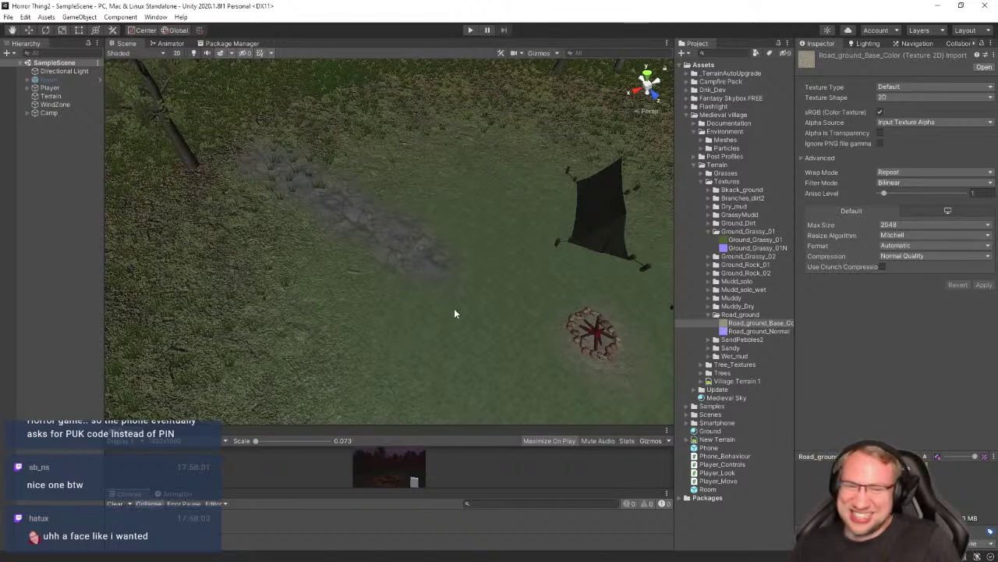
pyautogui.moveTo(443, 293); pyautogui.dragTo(417, 252, button='right')
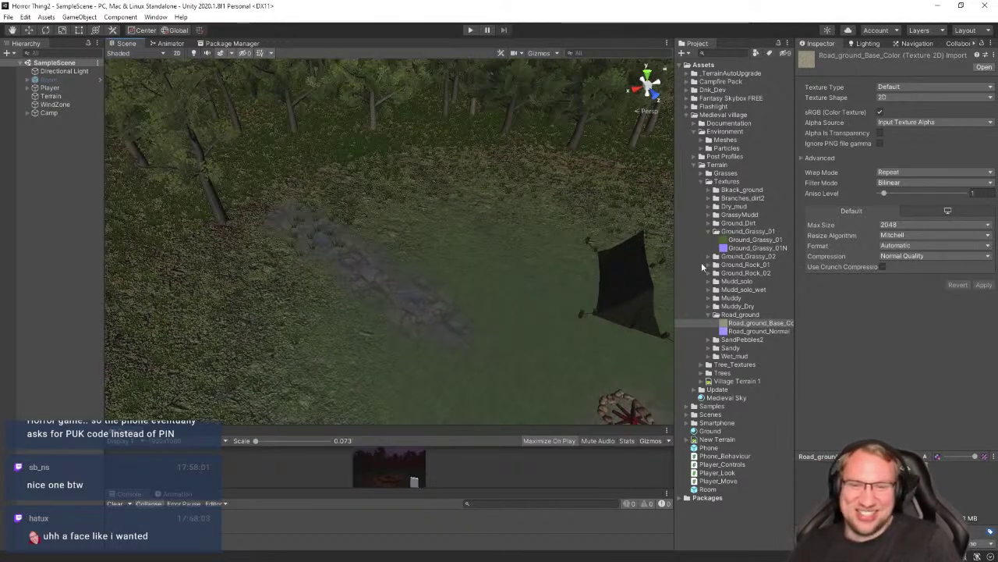
pyautogui.click(408, 290)
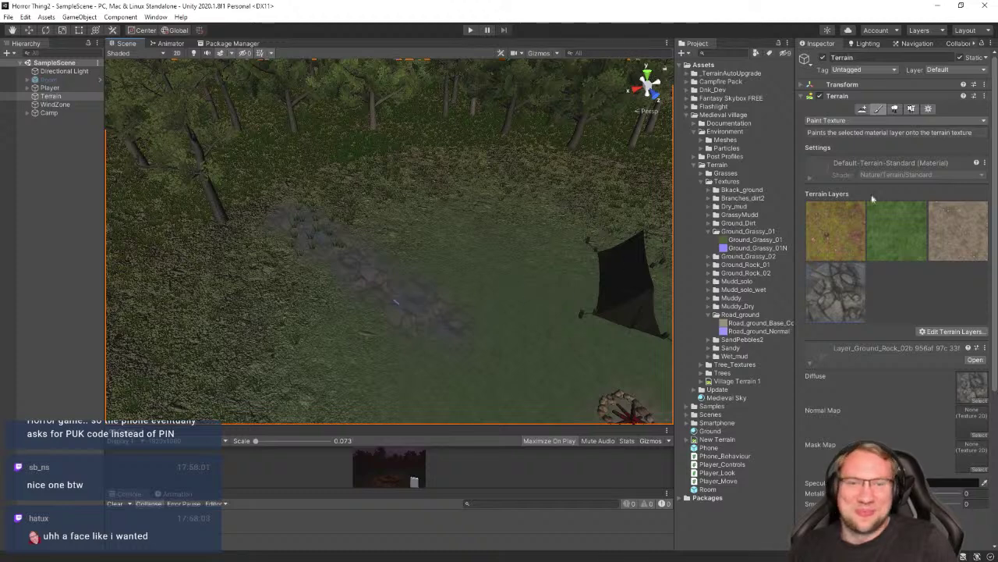
# Add the existing layer layer_Road_ground_Base_ColorRoad_ground_Normalcd2d2d038030d602 to the terrain layers
pyautogui.click(950, 330)
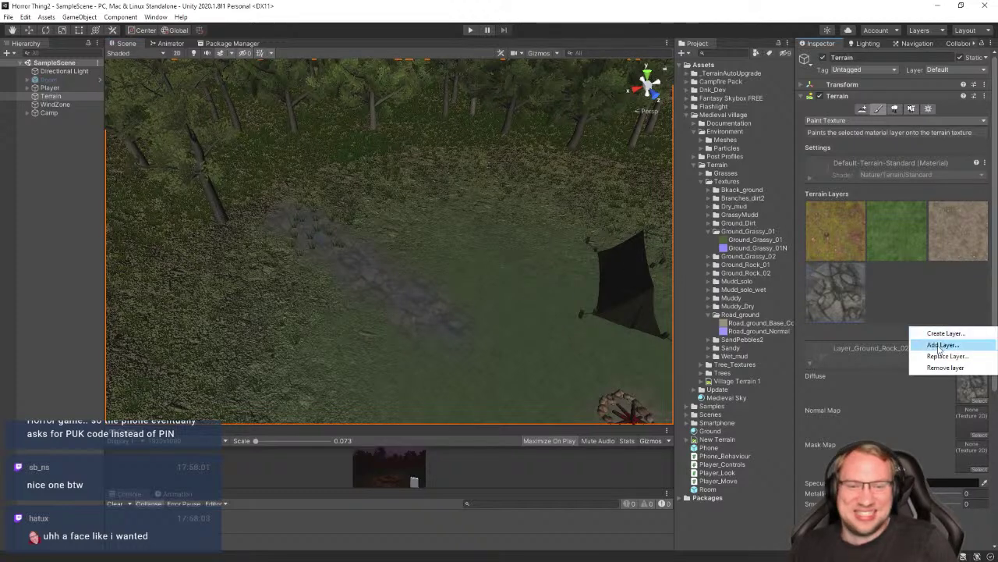
pyautogui.click(943, 343)
pyautogui.click(756, 315)
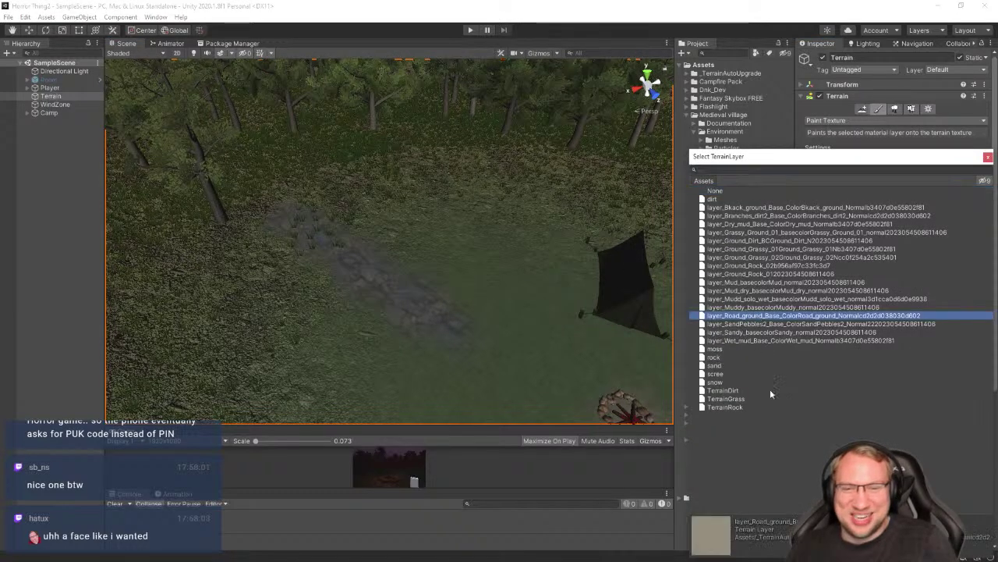
pyautogui.click(775, 324)
pyautogui.click(755, 316)
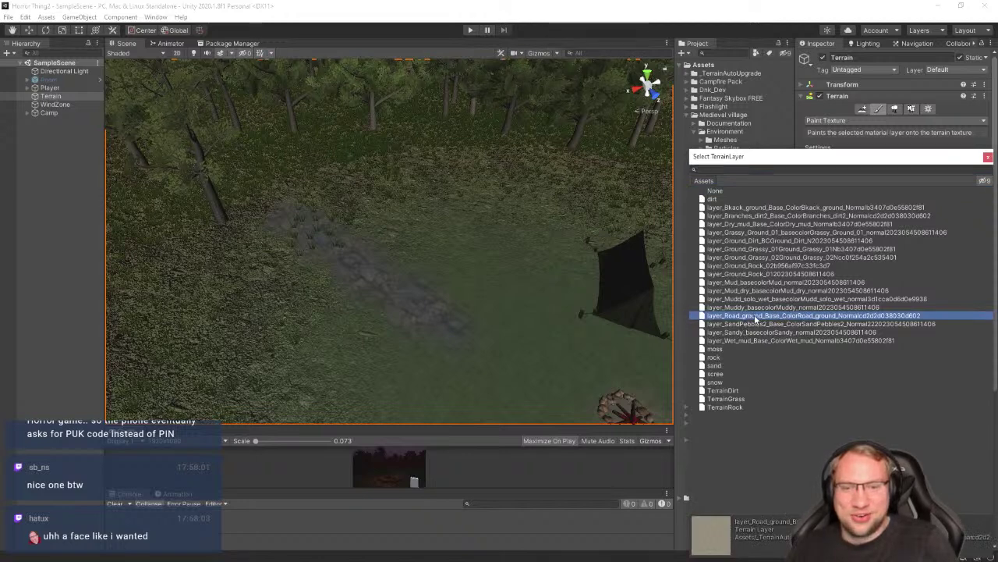
pyautogui.doubleClick(755, 316)
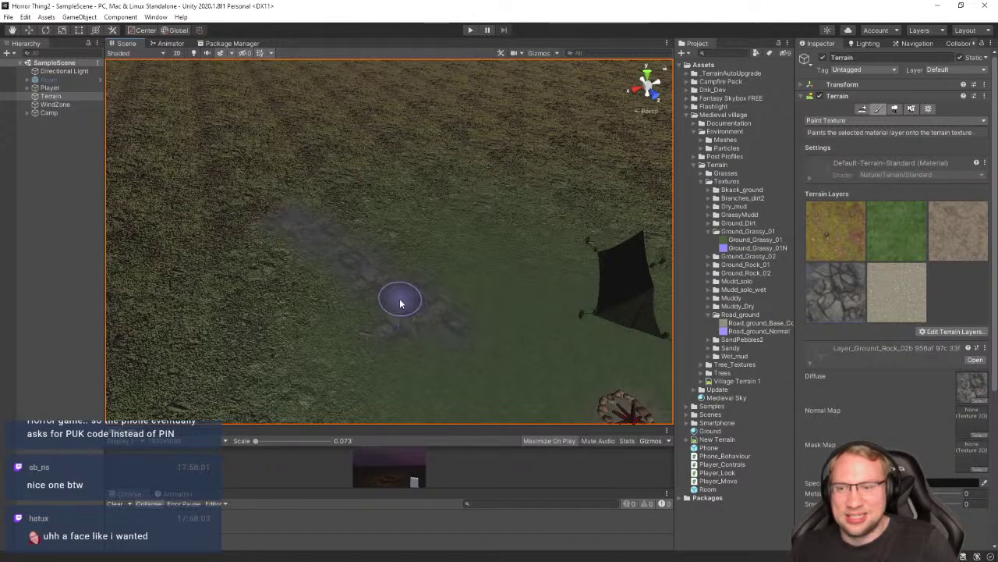
# Choose the new road ground layer and paint it over the clearing end of the rock path
pyautogui.click(906, 291)
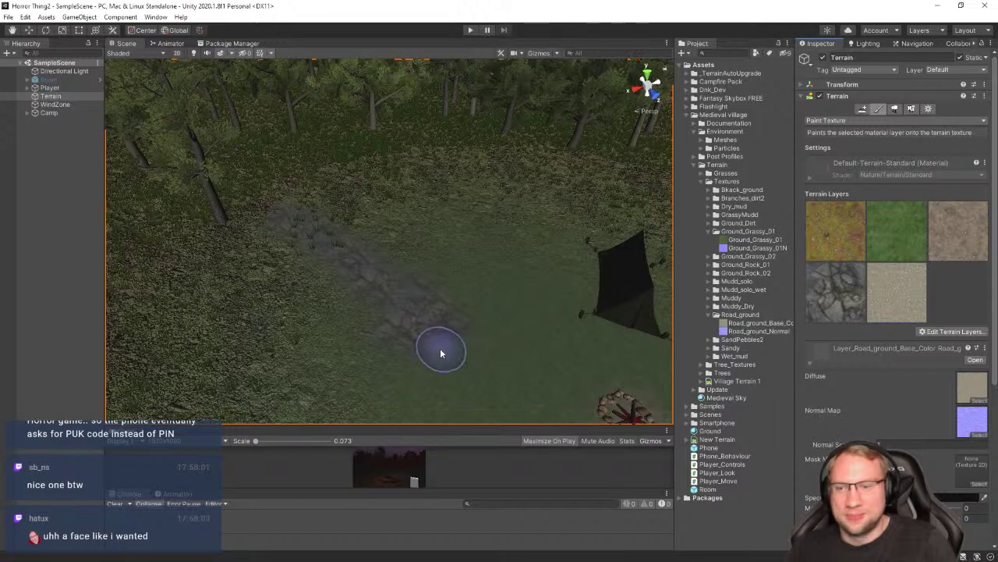
pyautogui.moveTo(442, 350); pyautogui.dragTo(412, 302)
pyautogui.press('w')
pyautogui.moveTo(412, 302)
pyautogui.mouseDown(button='right')
pyautogui.moveTo(519, 362)
pyautogui.moveTo(537, 330)
pyautogui.moveTo(601, 283)
pyautogui.moveTo(395, 263)
pyautogui.moveTo(414, 258)
pyautogui.mouseUp(button='right')
pyautogui.press('s')
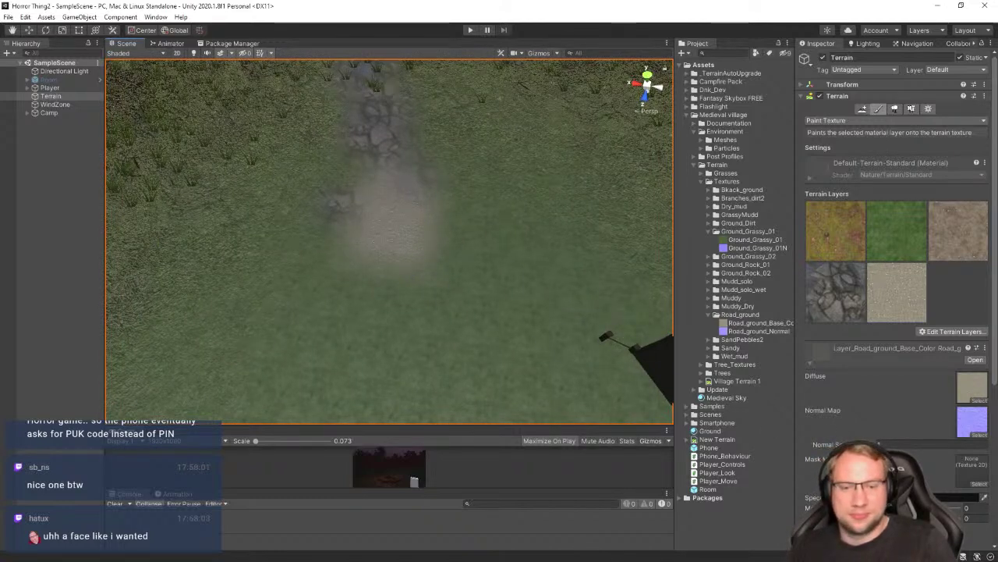
pyautogui.scroll(-3, 897, 273)
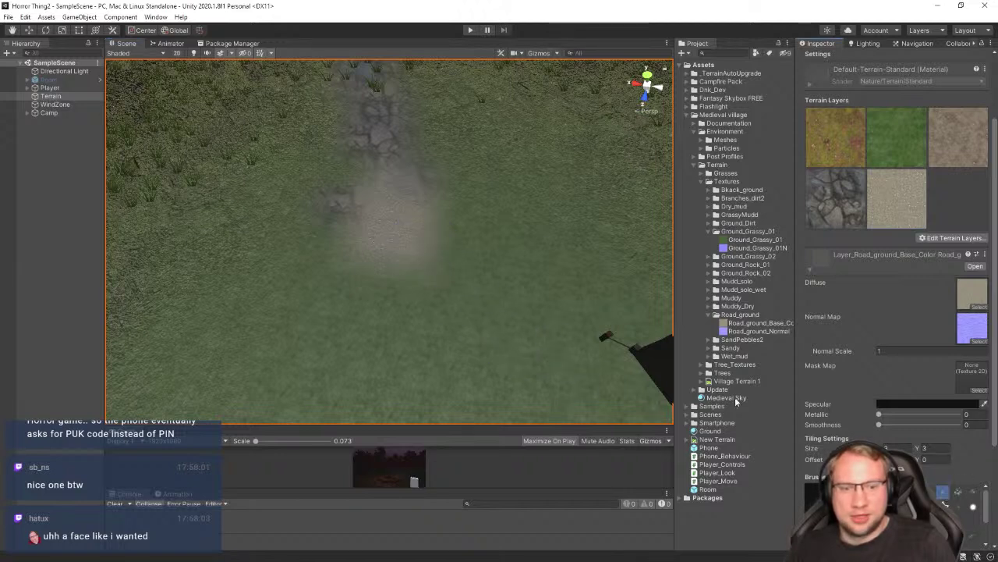
pyautogui.moveTo(386, 238)
pyautogui.mouseDown()
pyautogui.moveTo(367, 189)
pyautogui.moveTo(376, 117)
pyautogui.mouseUp()
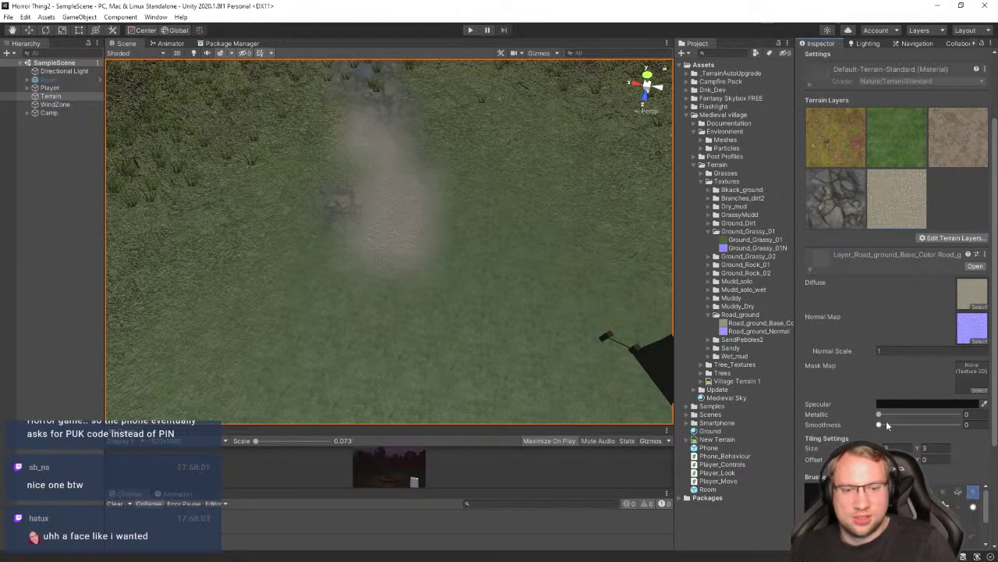
# Set the brush opacity to 1.3 and lightly spread the road ground texture around the path's end with the splotchy brush
pyautogui.scroll(-5, 879, 424)
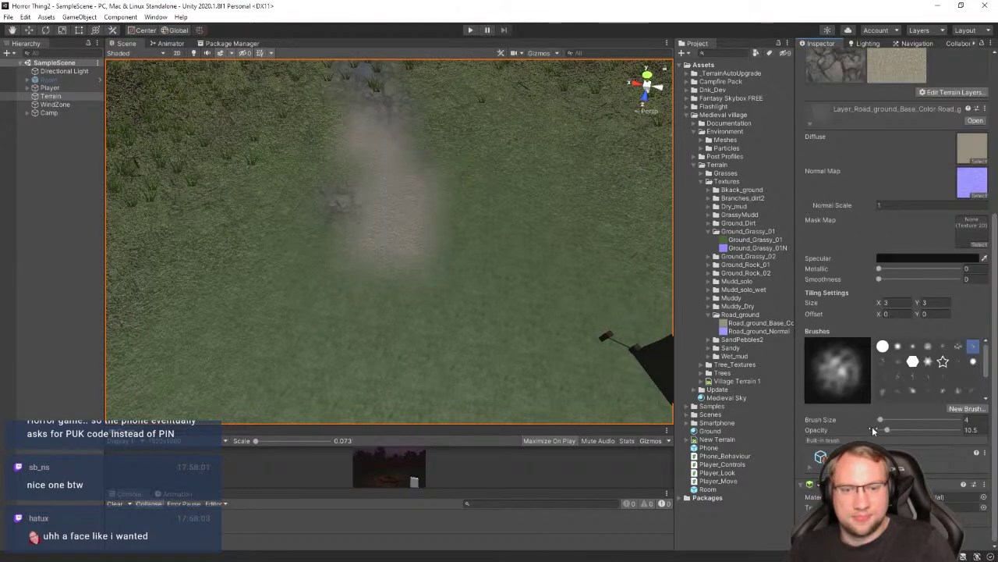
pyautogui.moveTo(874, 430); pyautogui.dragTo(883, 431)
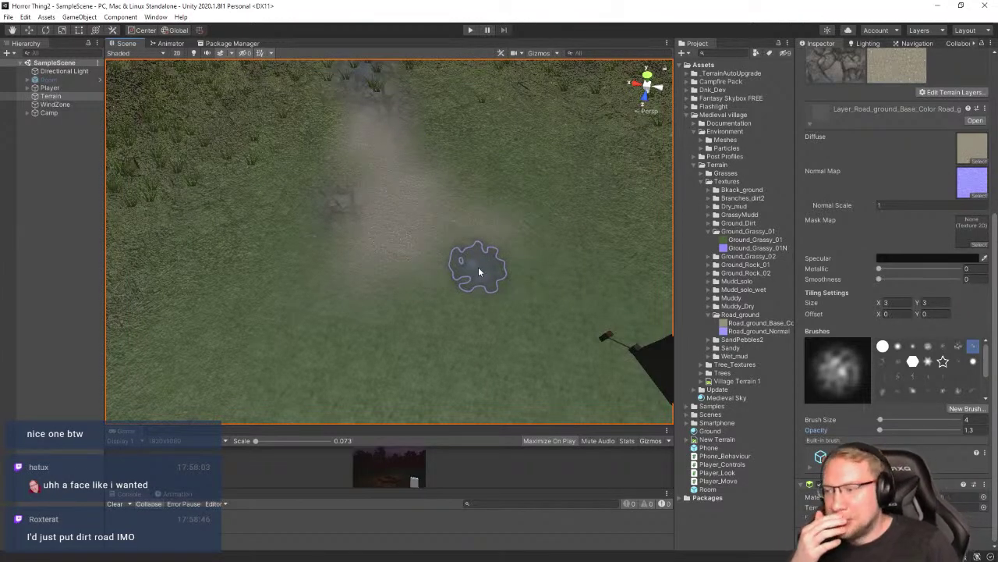
# Spread the road ground texture from the path's end across the clearing toward the campfire
pyautogui.moveTo(368, 413); pyautogui.dragTo(366, 330, button='right')
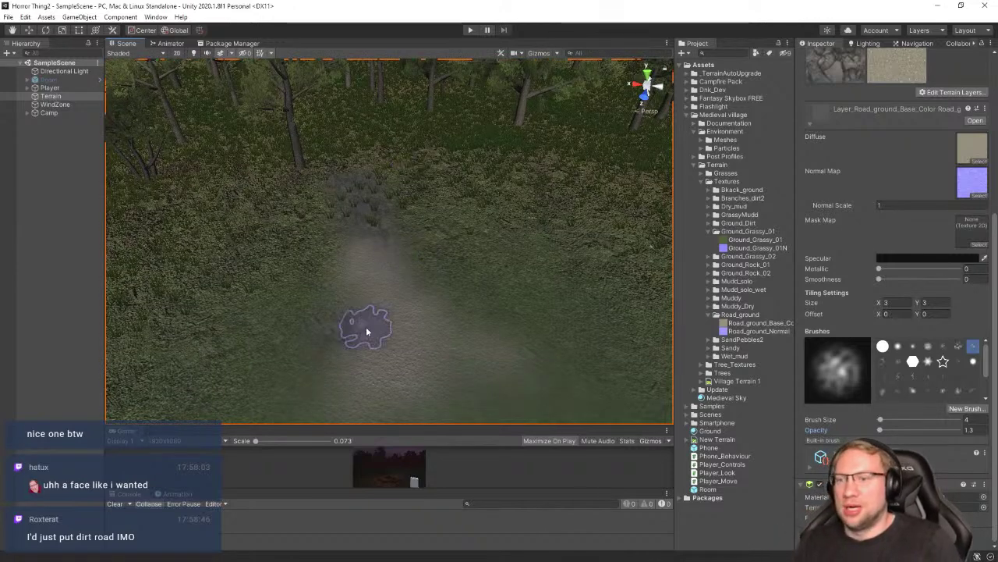
pyautogui.moveTo(382, 301)
pyautogui.mouseDown()
pyautogui.moveTo(330, 333)
pyautogui.moveTo(338, 379)
pyautogui.moveTo(299, 384)
pyautogui.moveTo(304, 374)
pyautogui.mouseUp()
pyautogui.moveTo(341, 329); pyautogui.dragTo(383, 317, button='right')
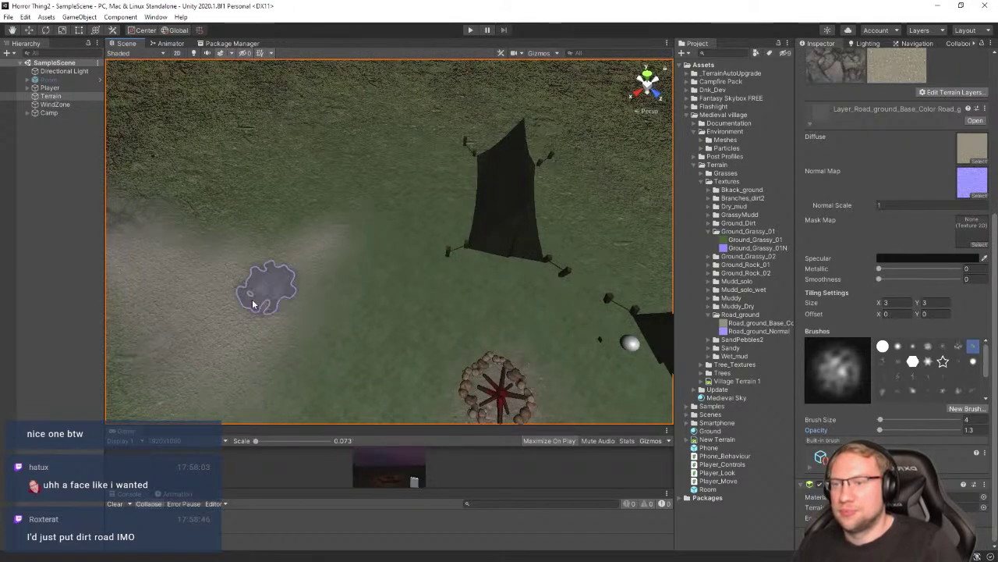
pyautogui.moveTo(431, 240)
pyautogui.mouseDown(button='right')
pyautogui.moveTo(440, 231)
pyautogui.moveTo(405, 289)
pyautogui.moveTo(491, 257)
pyautogui.moveTo(508, 312)
pyautogui.moveTo(468, 229)
pyautogui.moveTo(509, 208)
pyautogui.moveTo(526, 279)
pyautogui.mouseUp(button='right')
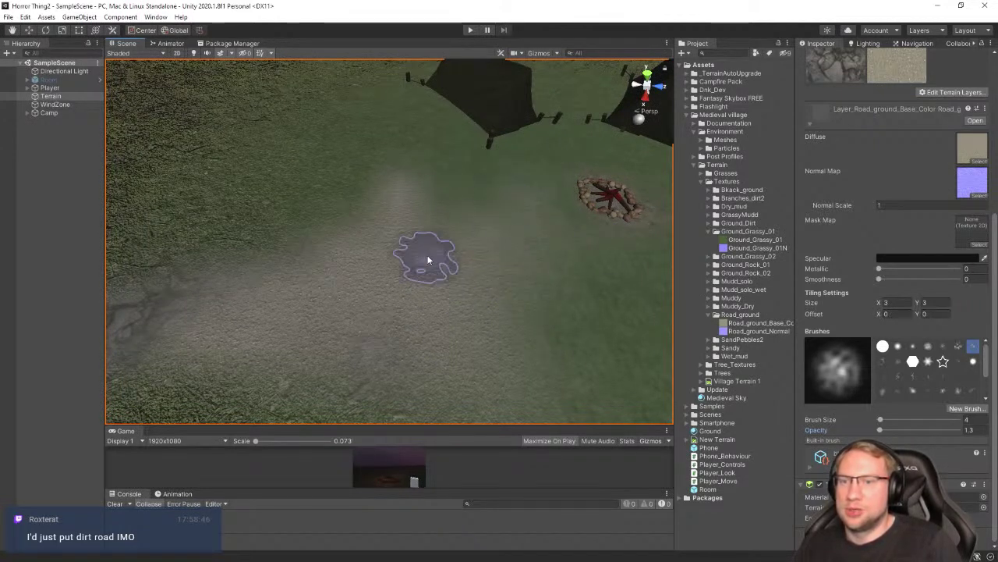
pyautogui.moveTo(575, 301)
pyautogui.mouseDown(button='right')
pyautogui.moveTo(523, 330)
pyautogui.moveTo(430, 261)
pyautogui.mouseUp(button='right')
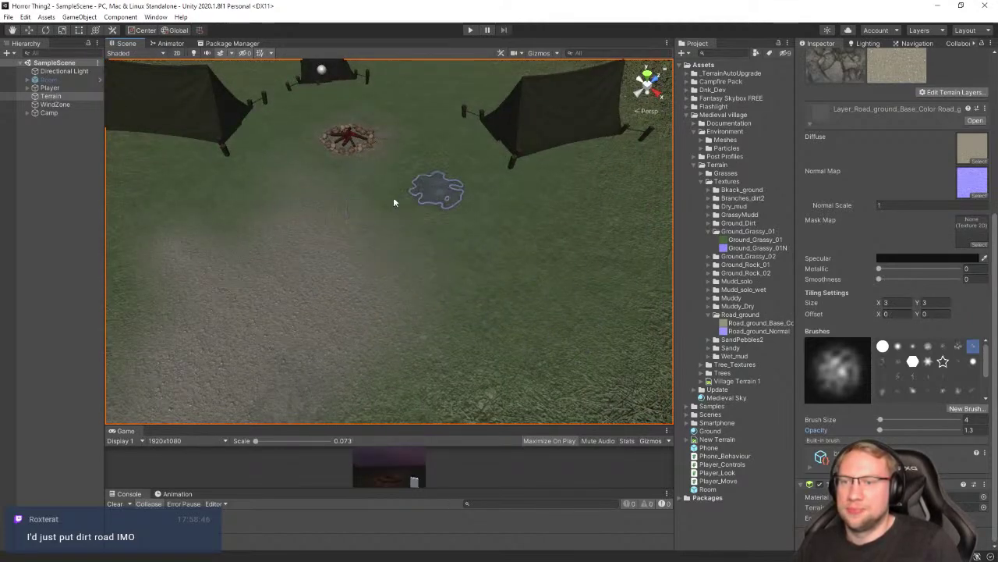
# Blend the road ground texture over the grassy edge where the rock path meets the clearing
pyautogui.moveTo(252, 229)
pyautogui.mouseDown(button='right')
pyautogui.moveTo(337, 302)
pyautogui.moveTo(507, 260)
pyautogui.moveTo(384, 245)
pyautogui.mouseUp(button='right')
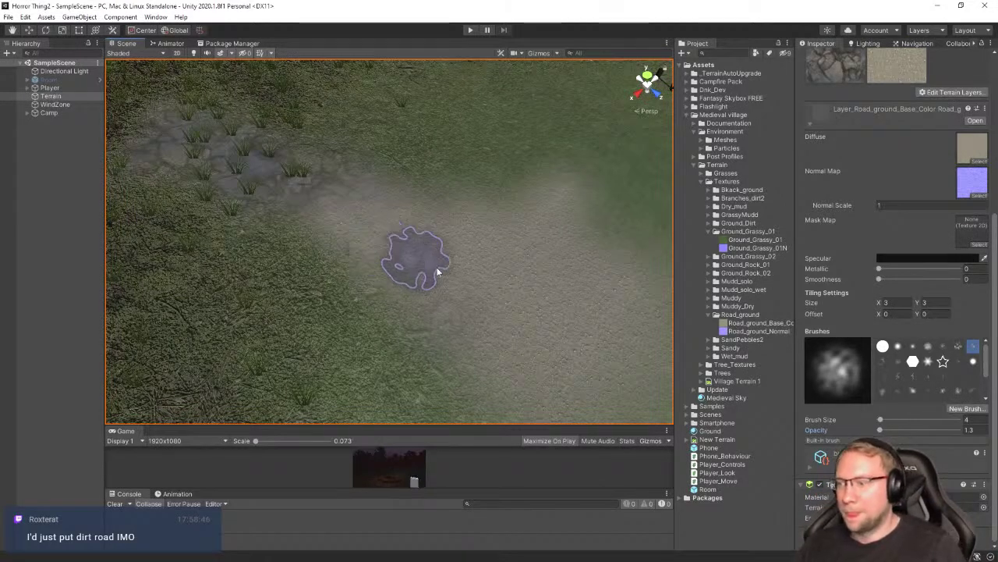
pyautogui.moveTo(437, 270)
pyautogui.mouseDown()
pyautogui.moveTo(510, 391)
pyautogui.moveTo(451, 328)
pyautogui.mouseUp()
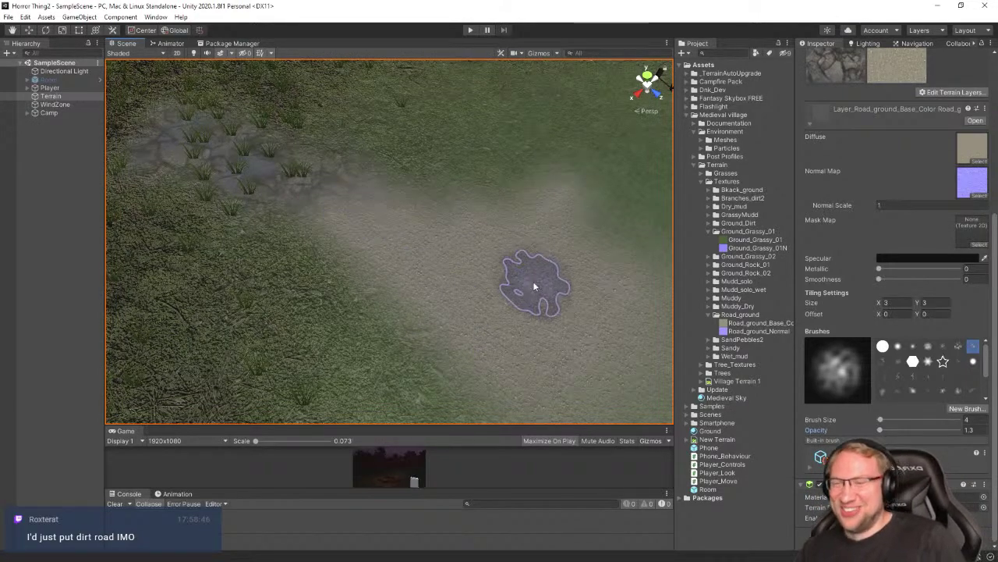
pyautogui.moveTo(530, 278)
pyautogui.mouseDown(button='right')
pyautogui.moveTo(476, 213)
pyautogui.moveTo(392, 211)
pyautogui.moveTo(397, 325)
pyautogui.mouseUp(button='right')
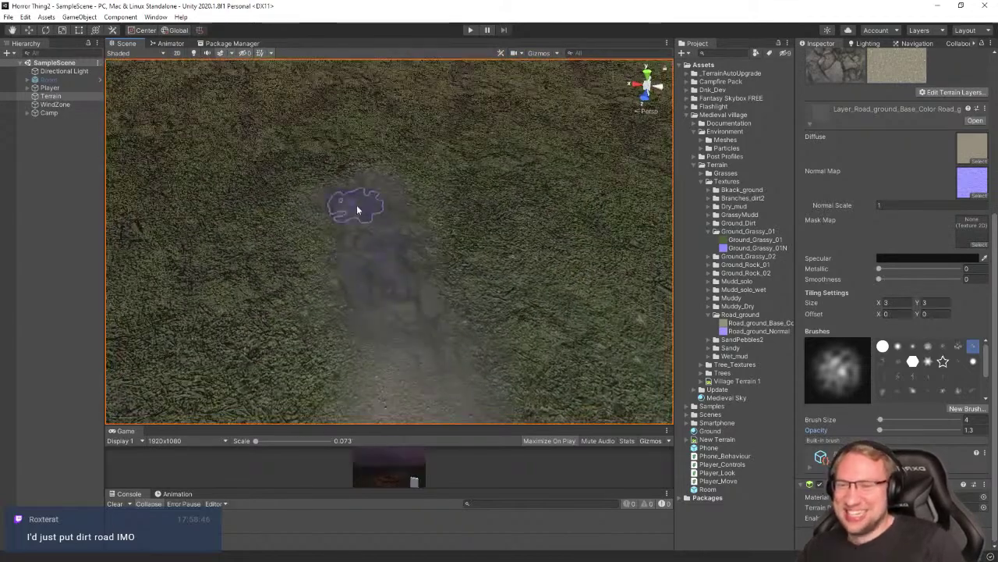
pyautogui.moveTo(370, 217); pyautogui.dragTo(424, 293, button='right')
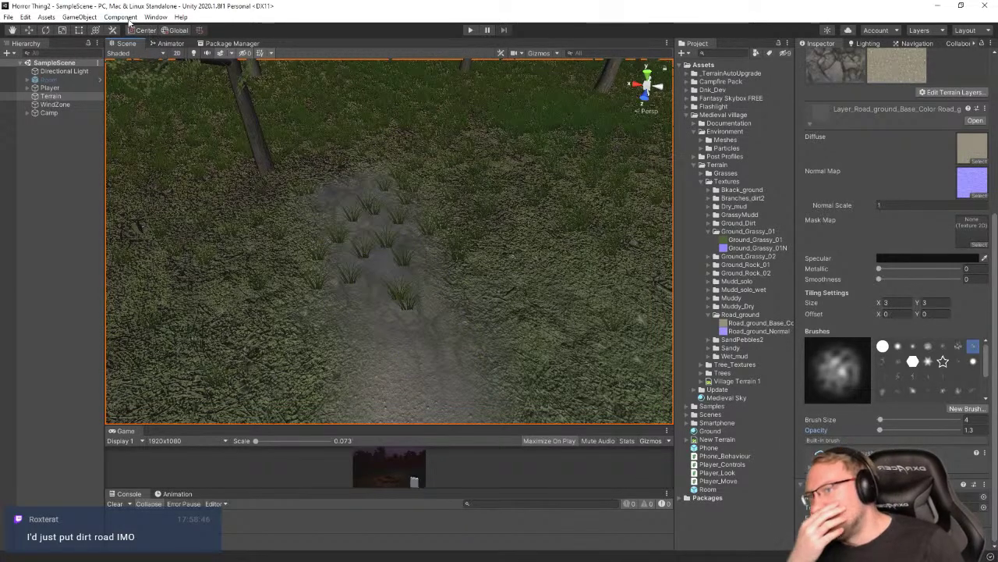
# Open the existing CraftyCraft project from the Unity Hub project list
pyautogui.click(220, 43)
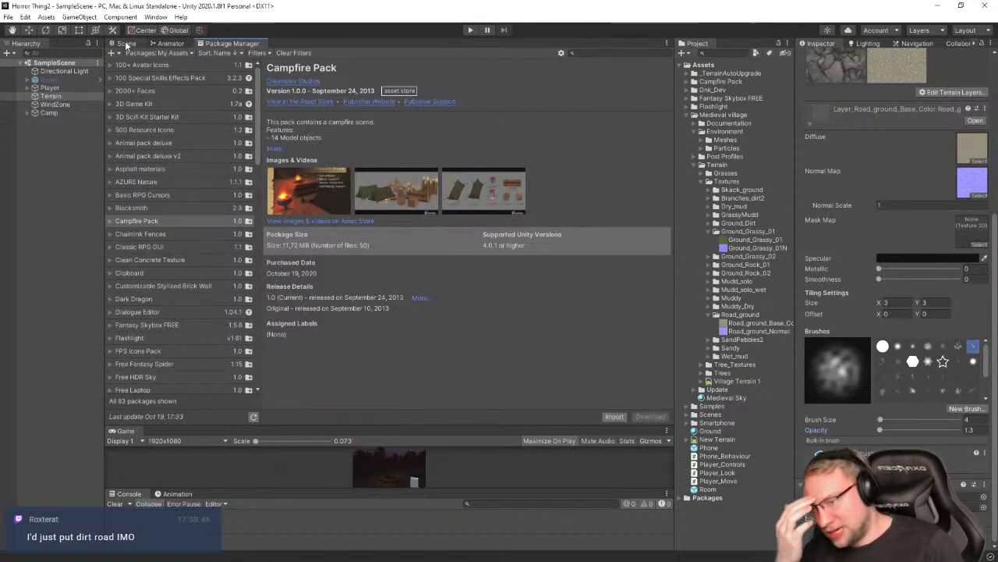
pyautogui.click(159, 53)
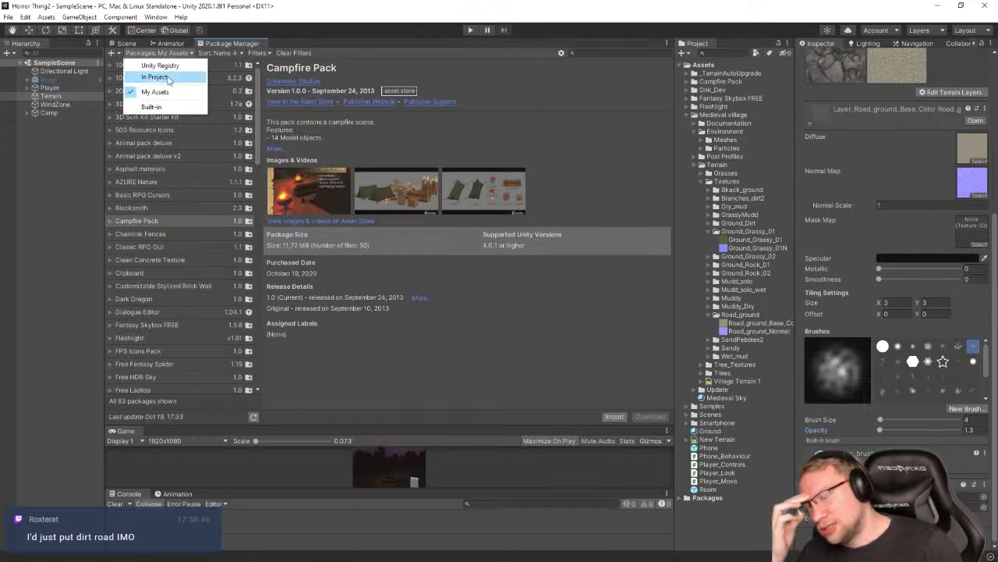
pyautogui.click(9, 17)
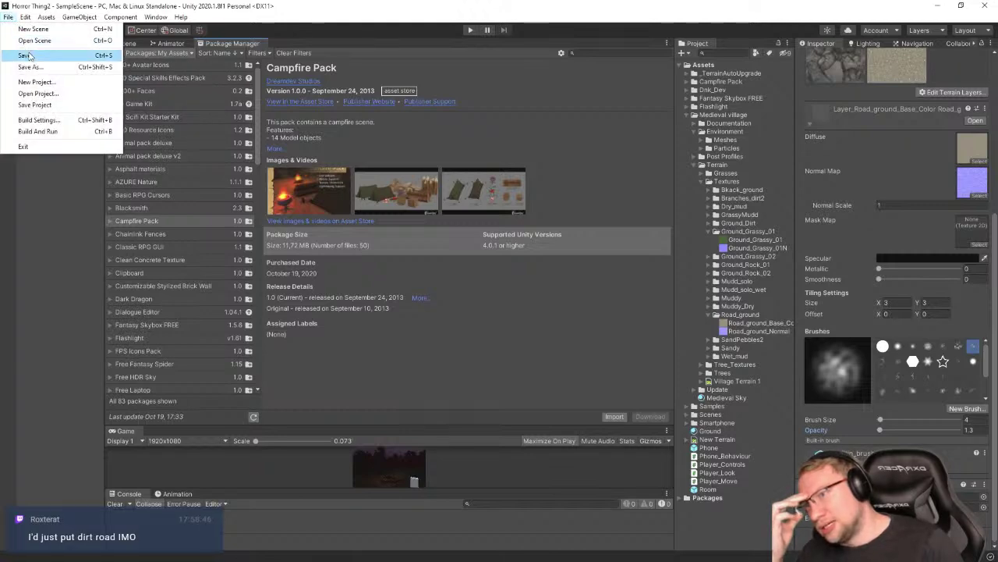
pyautogui.click(38, 93)
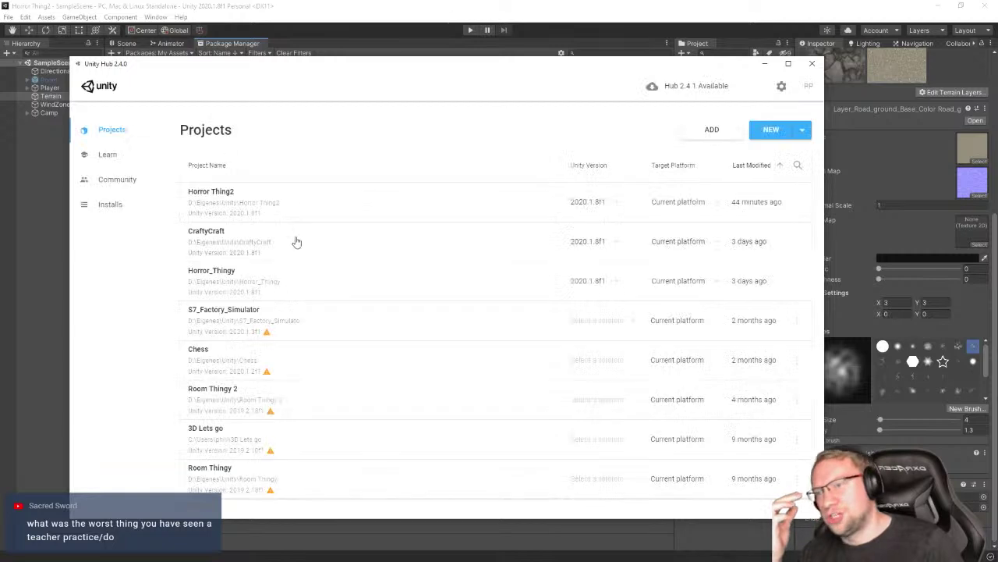
pyautogui.click(234, 250)
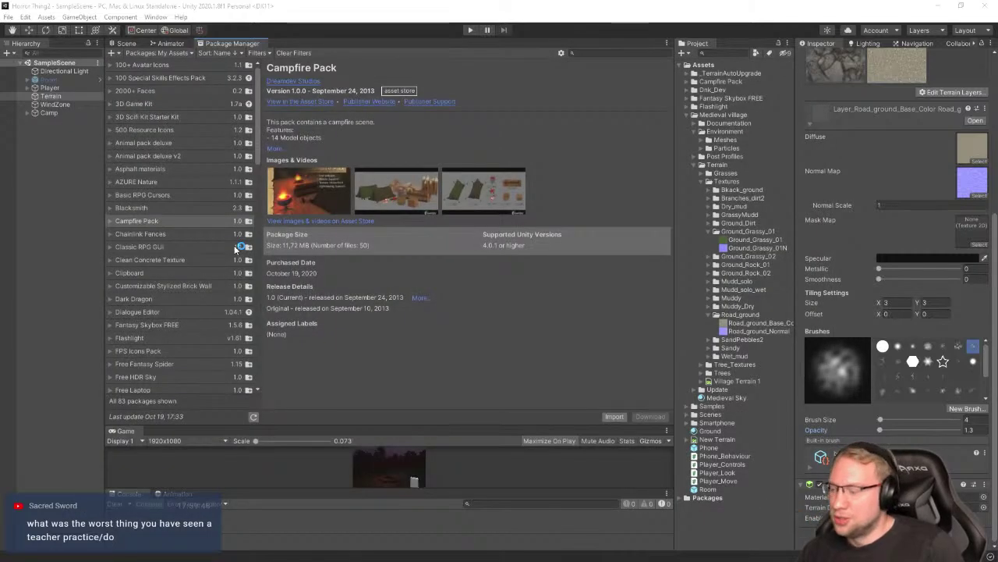
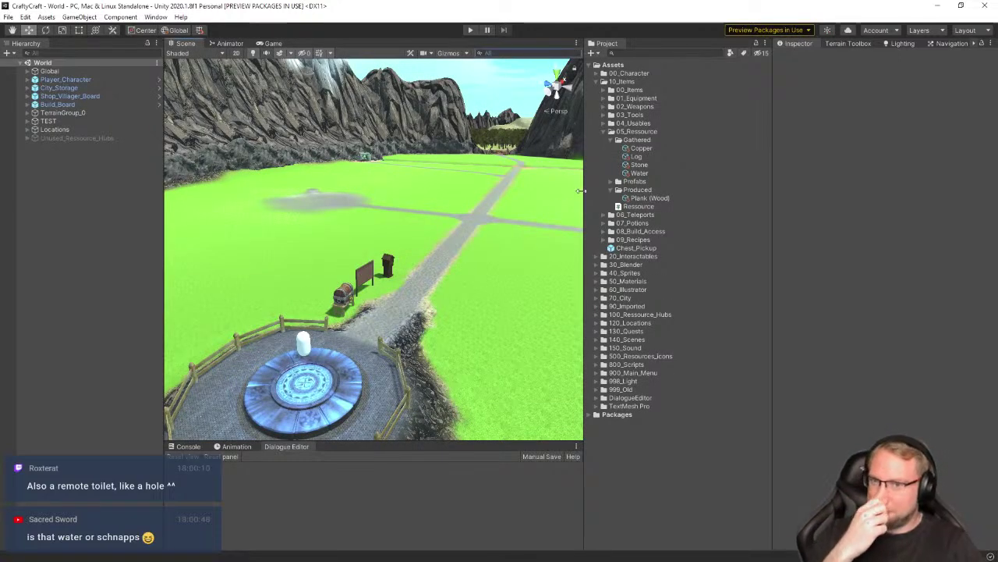
# Widen the scene view and look through the project's Packages folder for installed terrain packages
pyautogui.moveTo(584, 186); pyautogui.dragTo(631, 187)
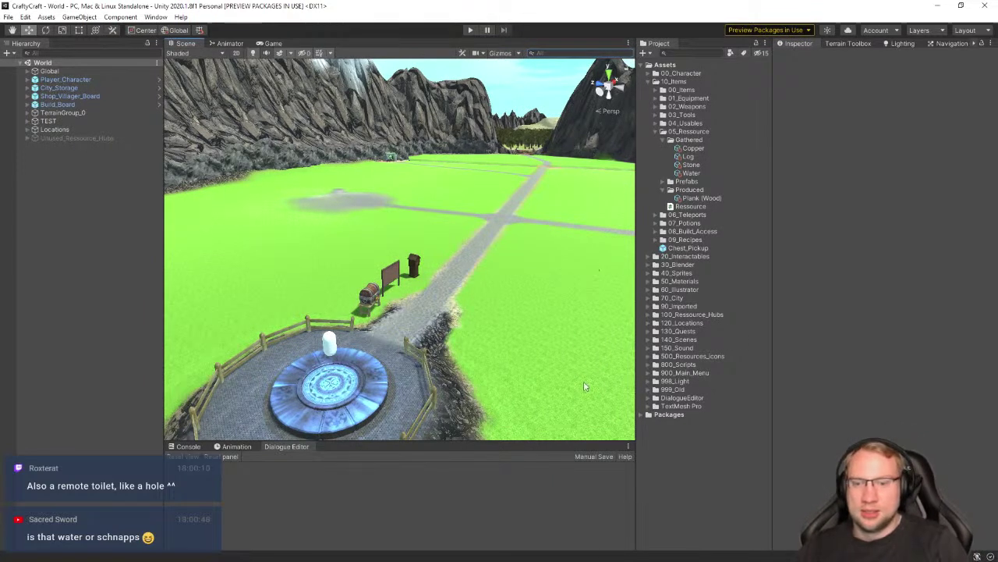
pyautogui.click(646, 414)
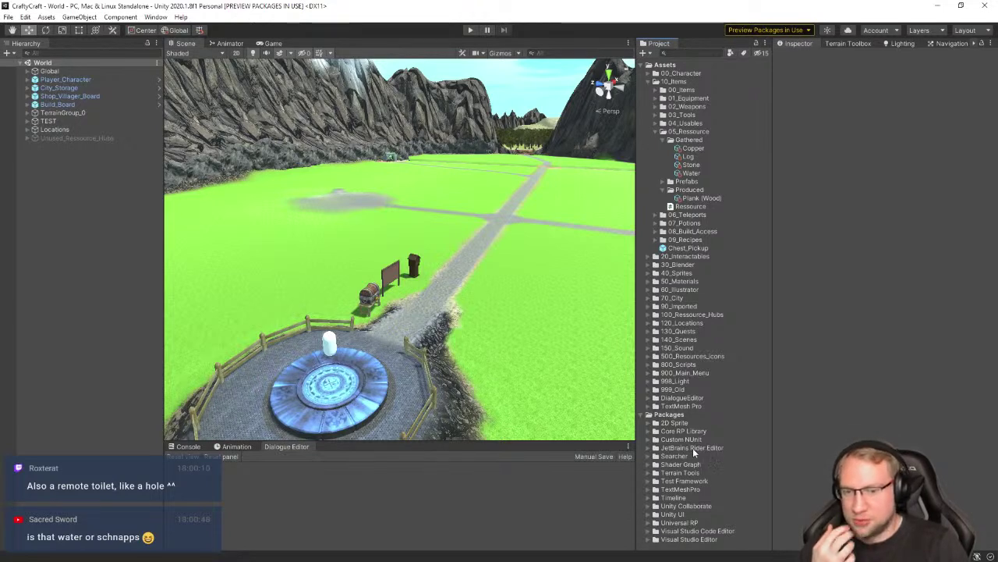
pyautogui.click(648, 414)
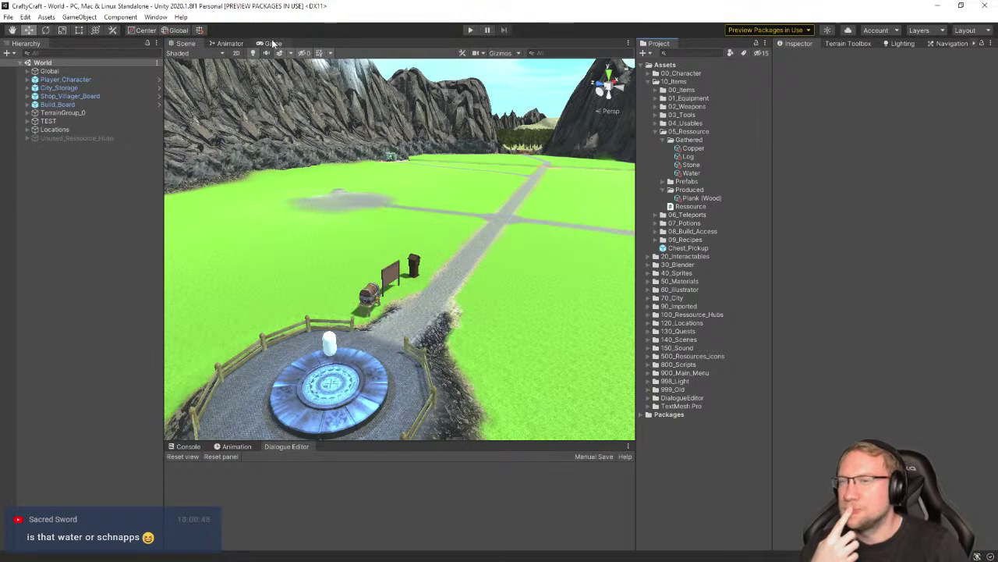
pyautogui.click(123, 17)
pyautogui.moveTo(94, 17)
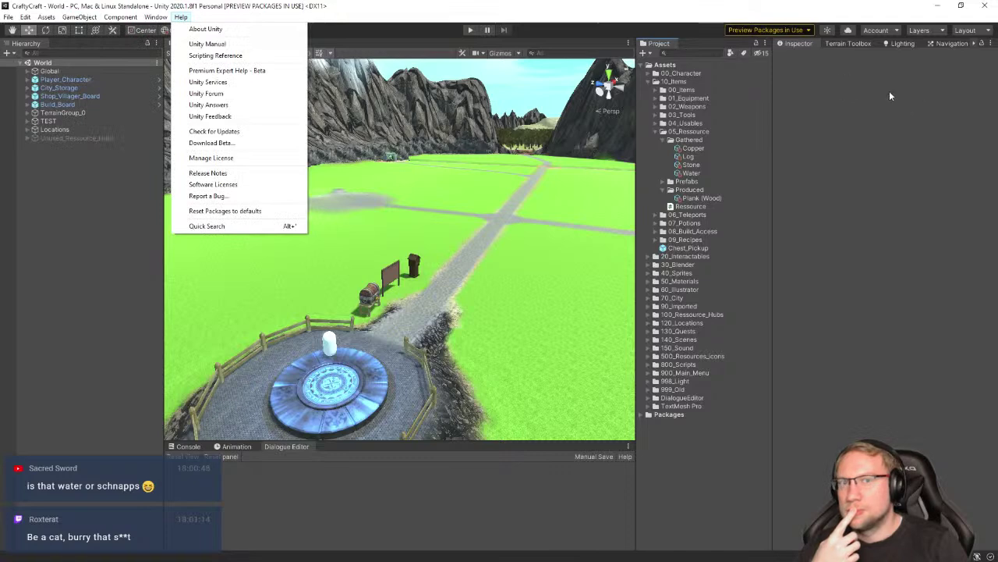
# Examine the Terrain Toolbox, including its terrain creation, settings and utilities sections
pyautogui.click(847, 44)
pyautogui.click(847, 43)
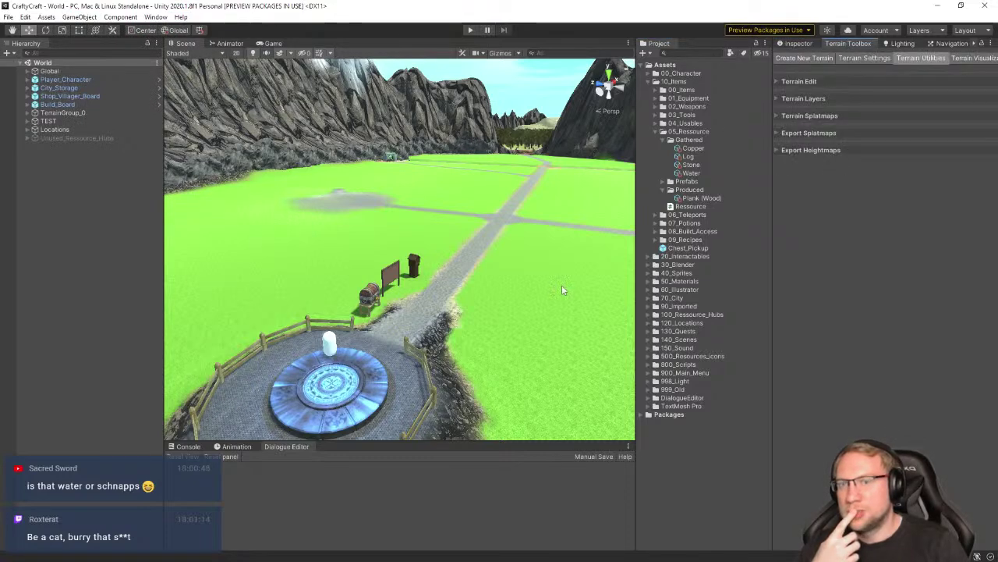
pyautogui.click(863, 57)
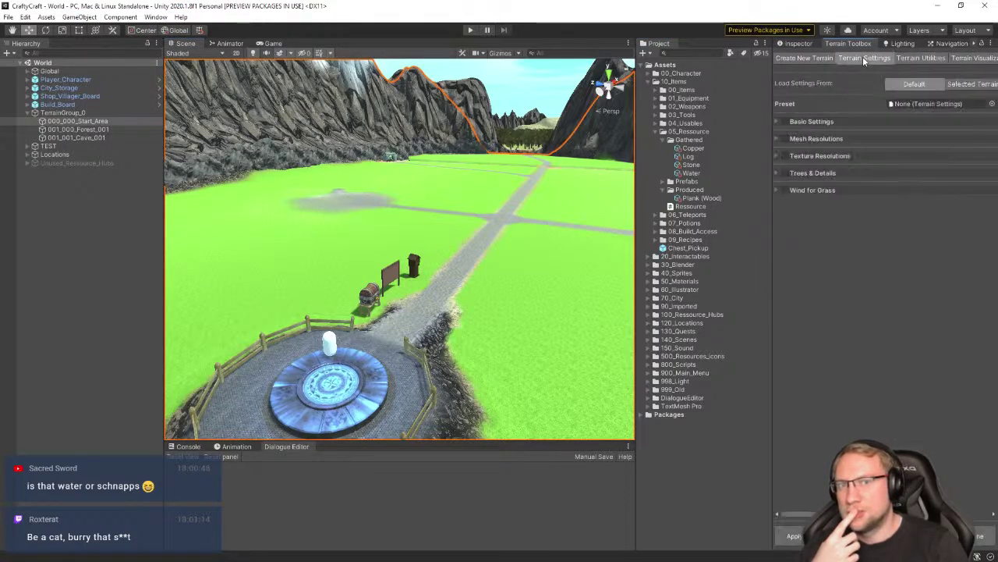
pyautogui.click(822, 59)
pyautogui.click(862, 59)
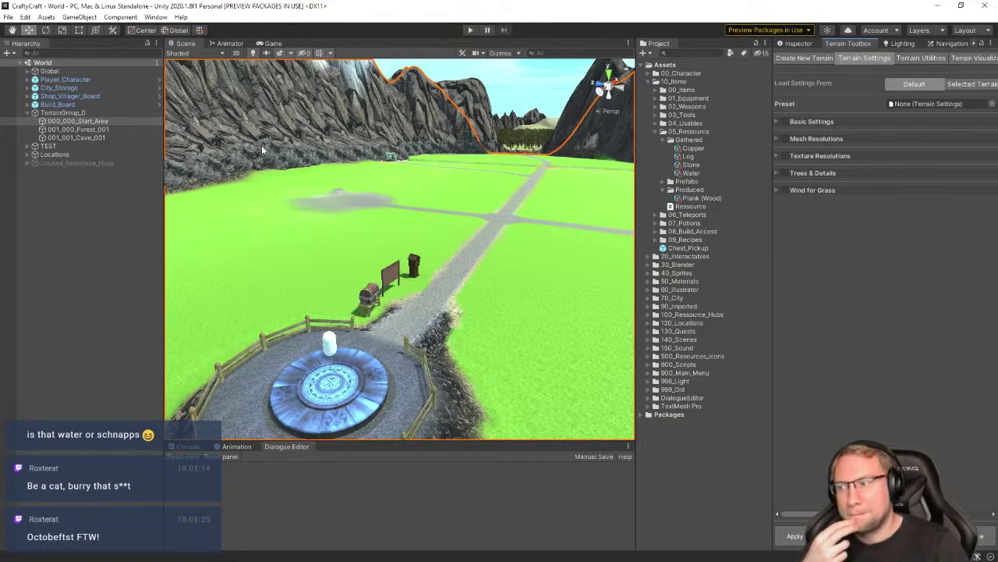
# Open the Package Manager and dock it beside the Scene, Animator and Game views
pyautogui.click(81, 17)
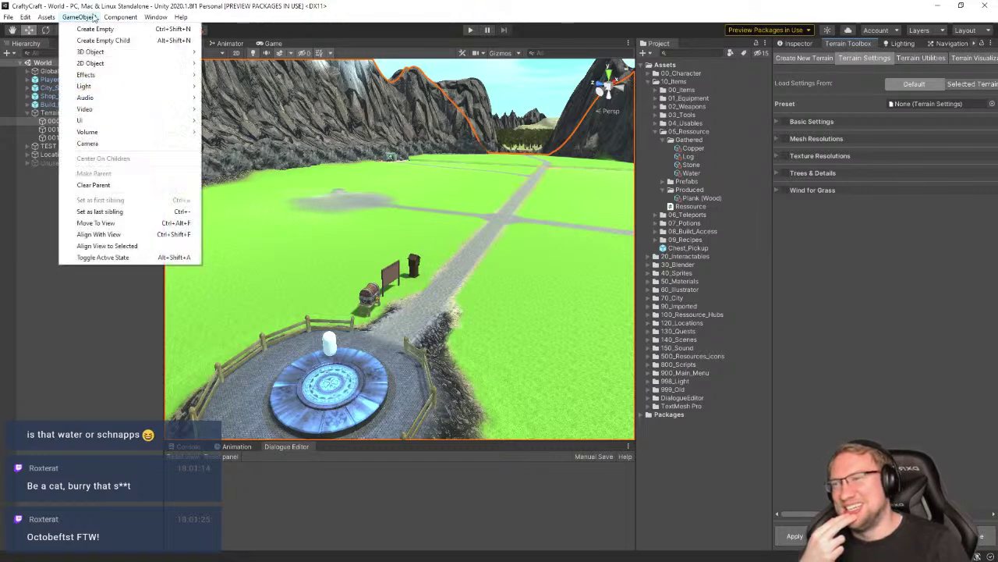
pyautogui.moveTo(138, 20)
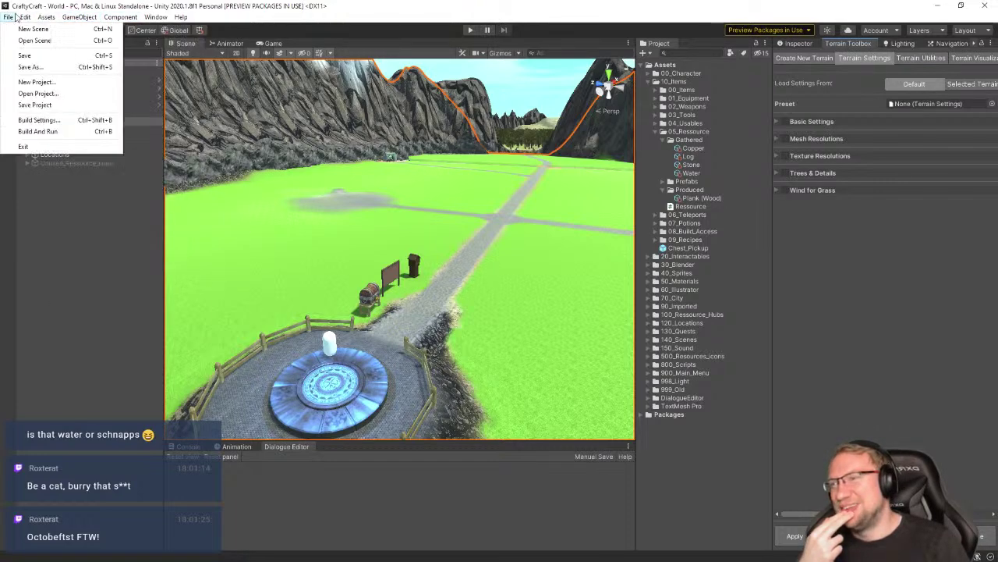
pyautogui.moveTo(37, 19)
pyautogui.moveTo(81, 14)
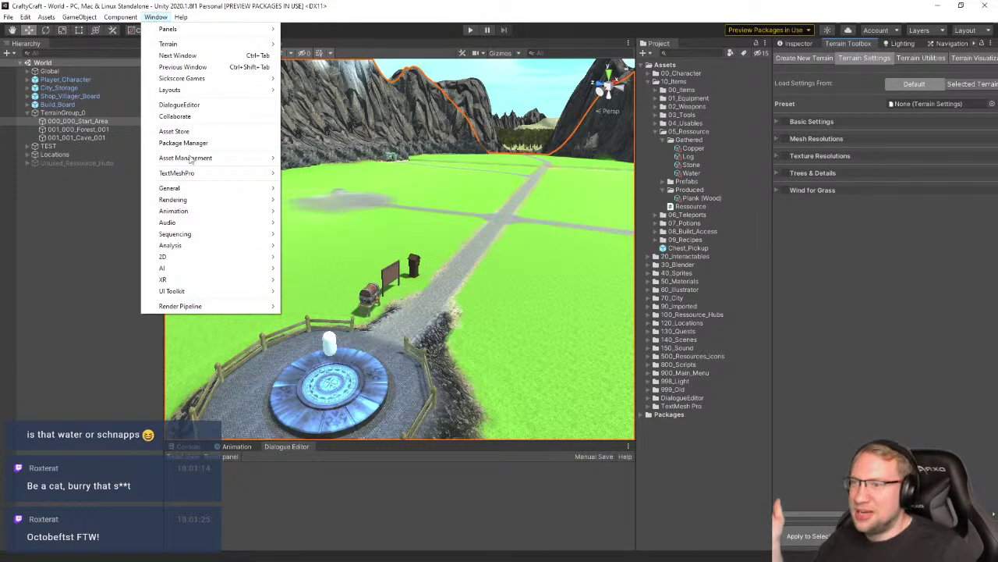
pyautogui.click(201, 143)
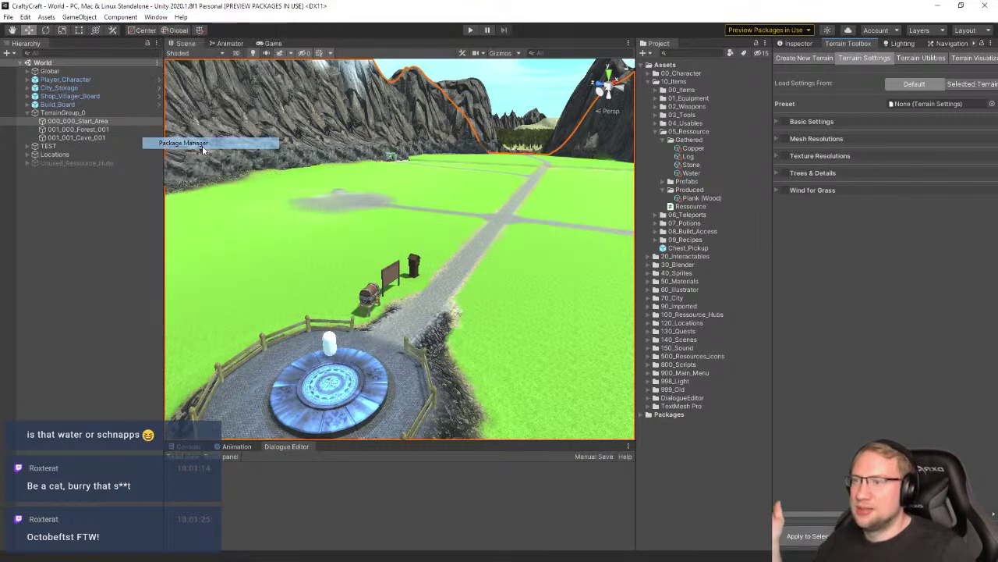
pyautogui.moveTo(231, 71); pyautogui.dragTo(238, 62)
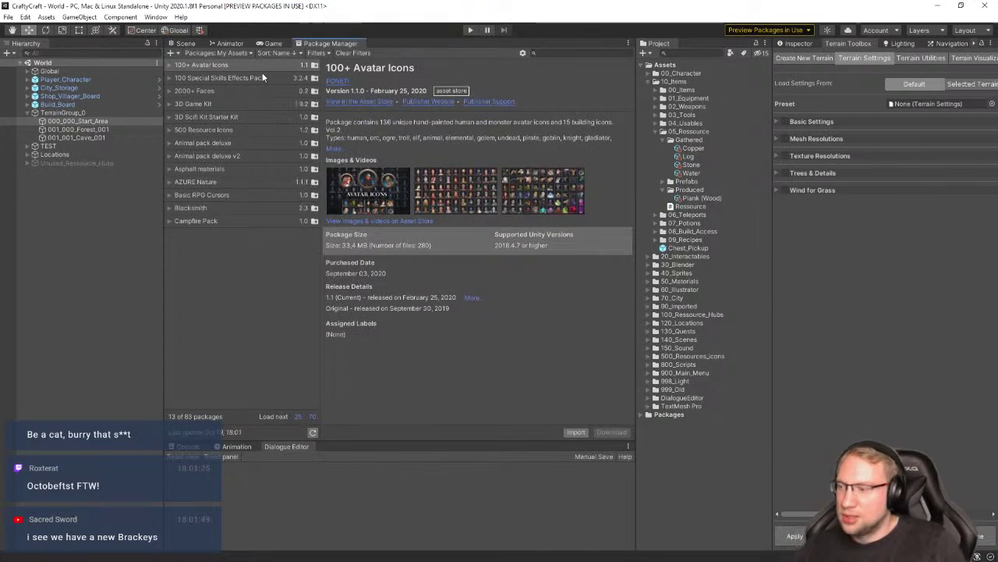
# Sort the My Assets packages by ascending update date (Update date ↑)
pyautogui.click(218, 53)
pyautogui.click(250, 306)
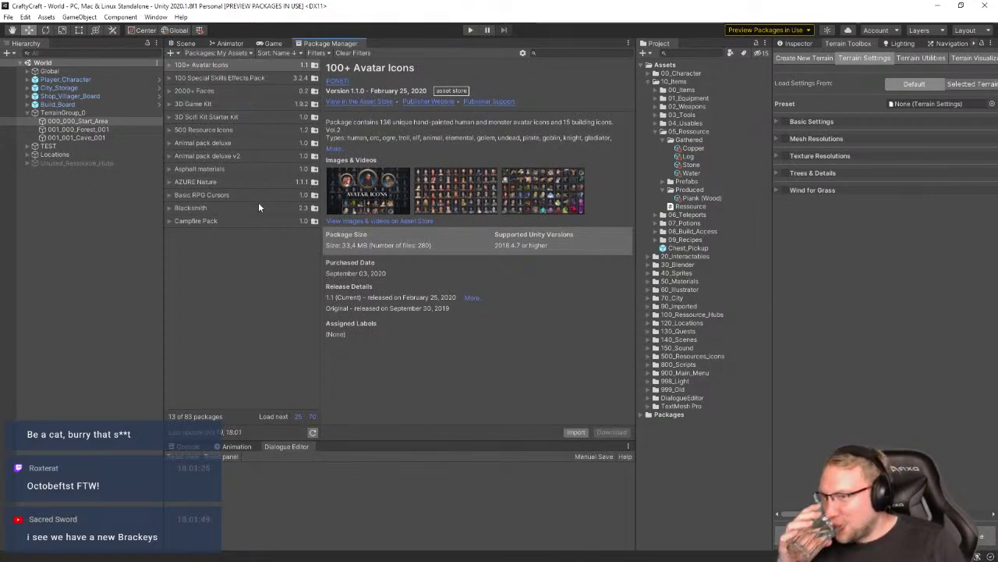
pyautogui.click(283, 53)
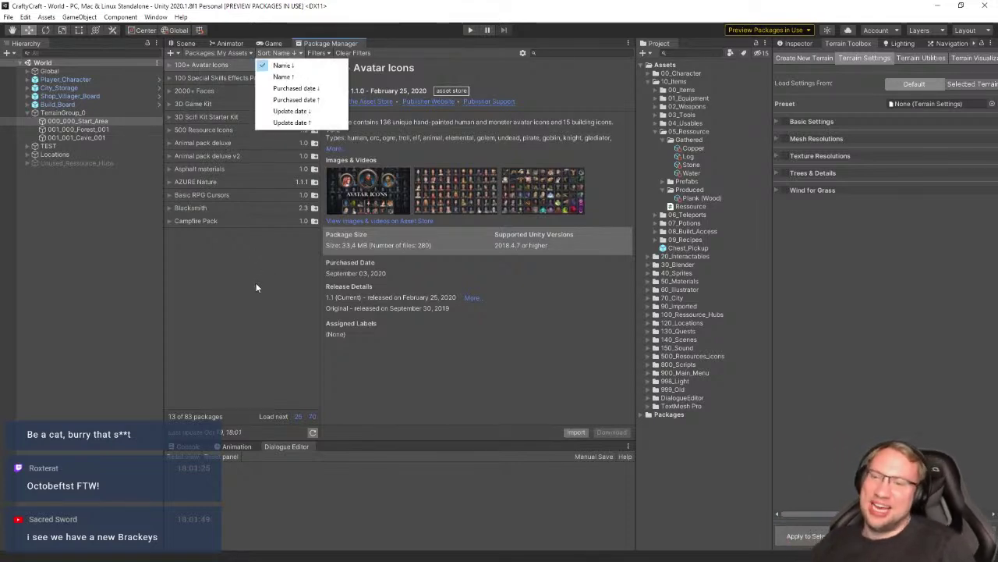
pyautogui.click(292, 123)
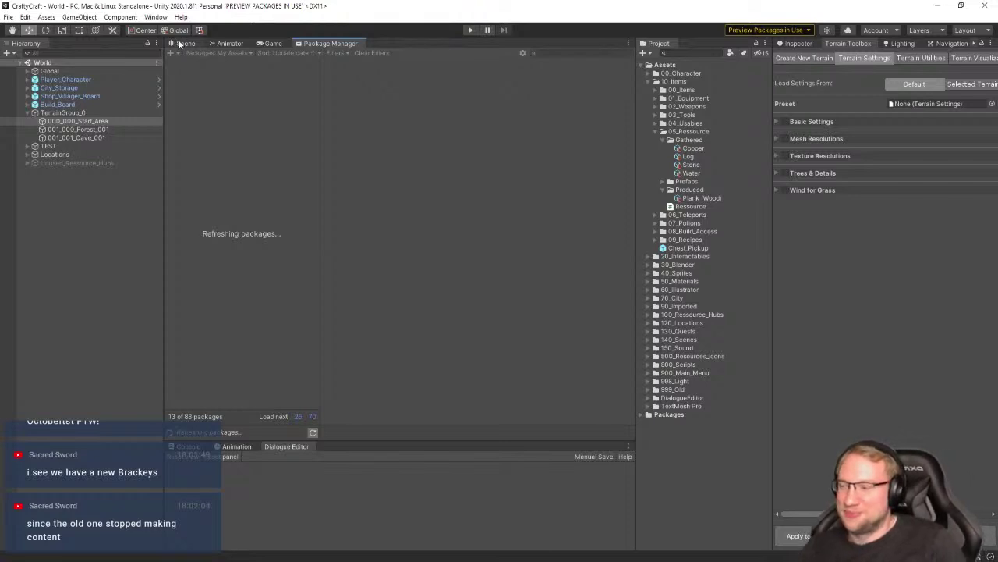
pyautogui.click(246, 52)
pyautogui.click(222, 328)
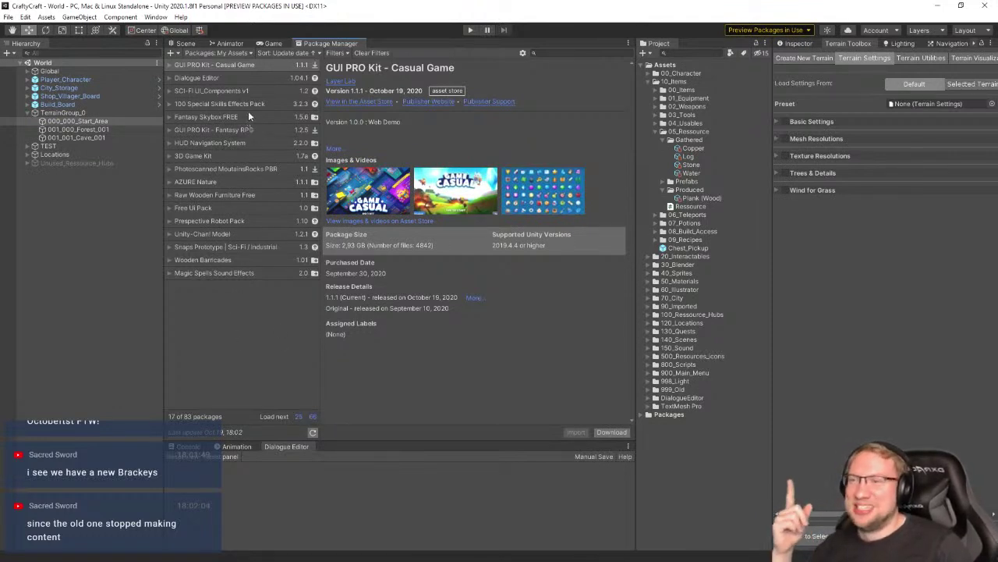
# Review the refreshed list of In Project packages and switch back to My Assets
pyautogui.click(292, 54)
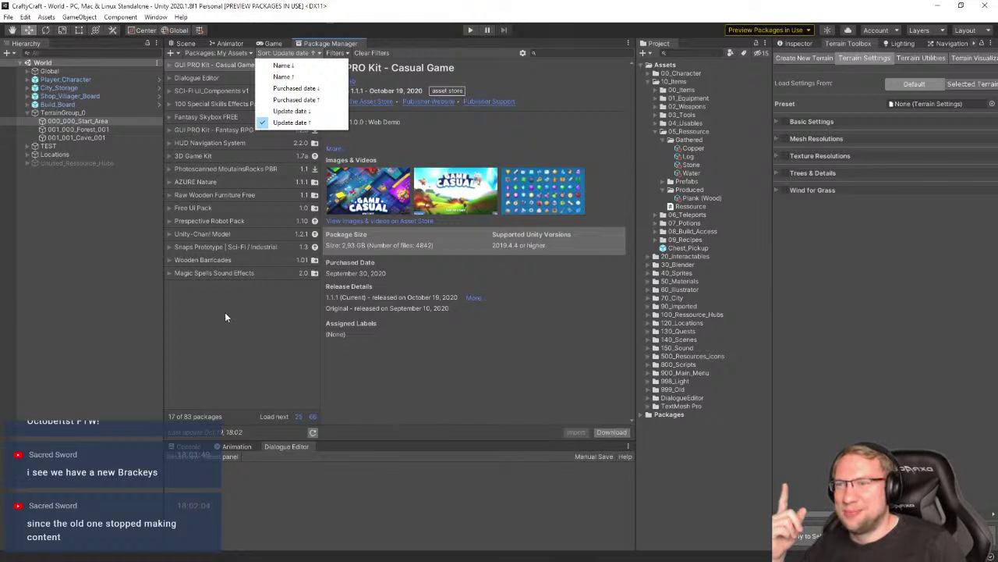
pyautogui.click(234, 53)
pyautogui.click(234, 53)
pyautogui.click(222, 78)
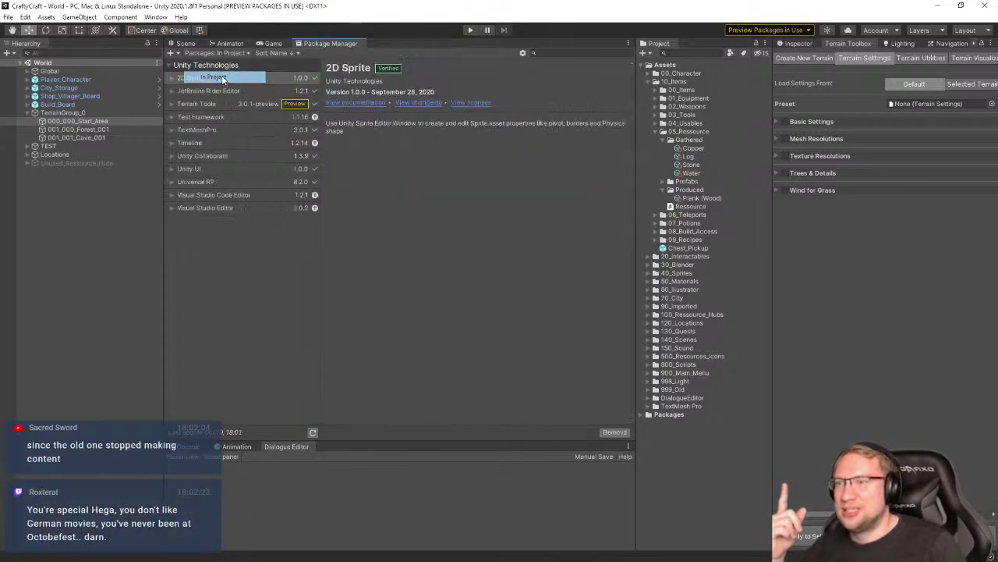
pyautogui.click(312, 432)
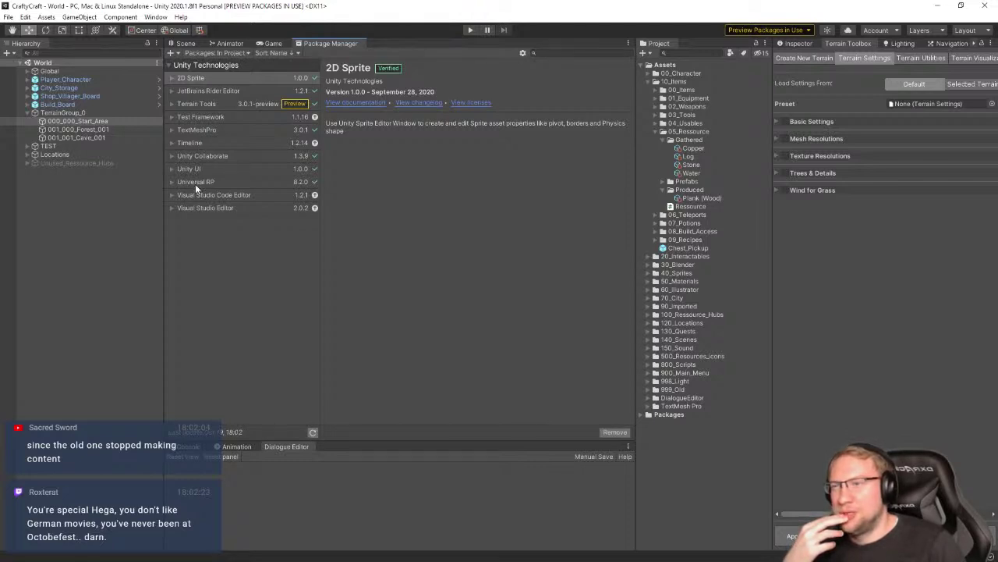
pyautogui.click(244, 54)
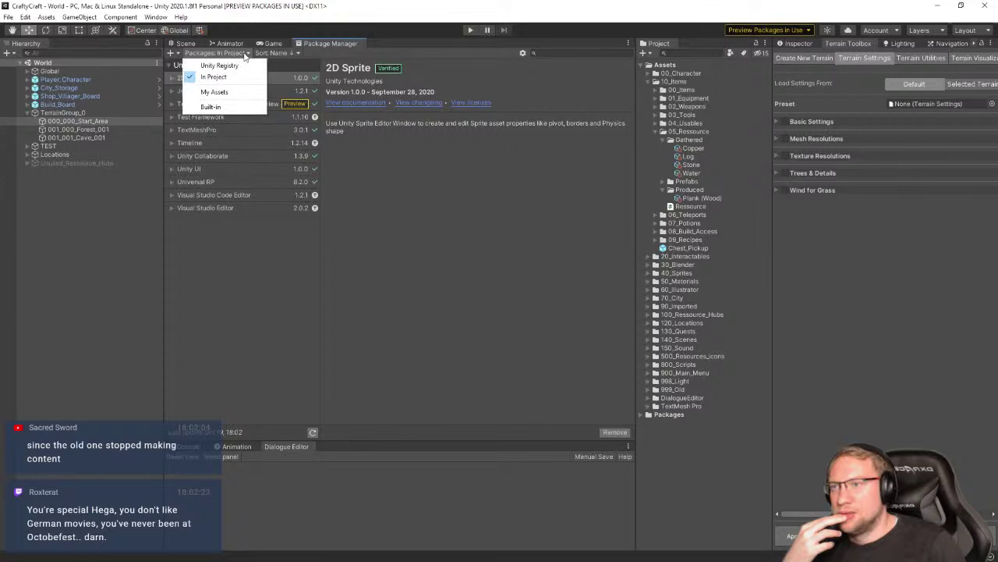
pyautogui.click(226, 93)
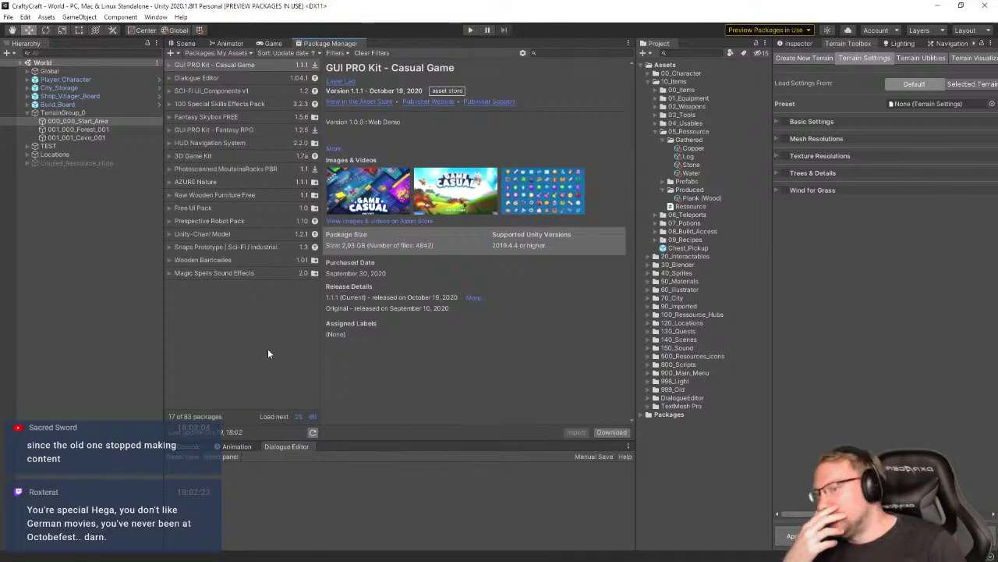
# Load all the My Assets packages and look through the list, including the Unity-Chan! Model details
pyautogui.click(312, 416)
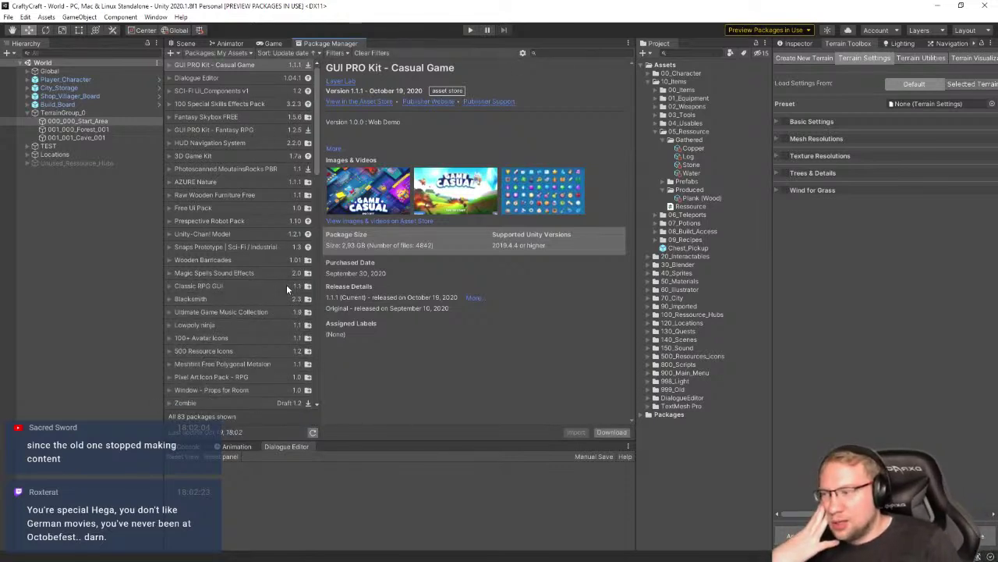
pyautogui.scroll(-15, 284, 273)
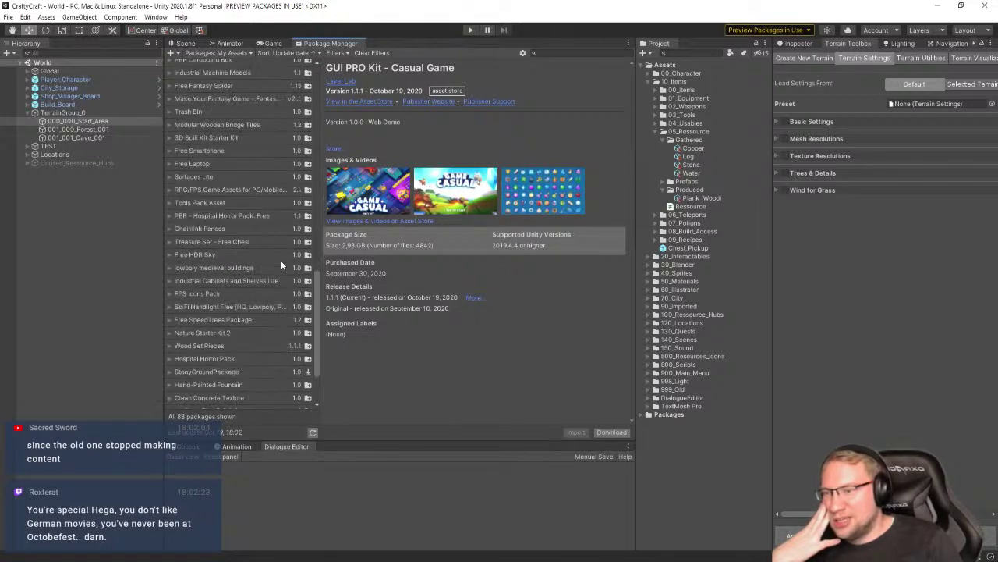
pyautogui.scroll(20, 284, 280)
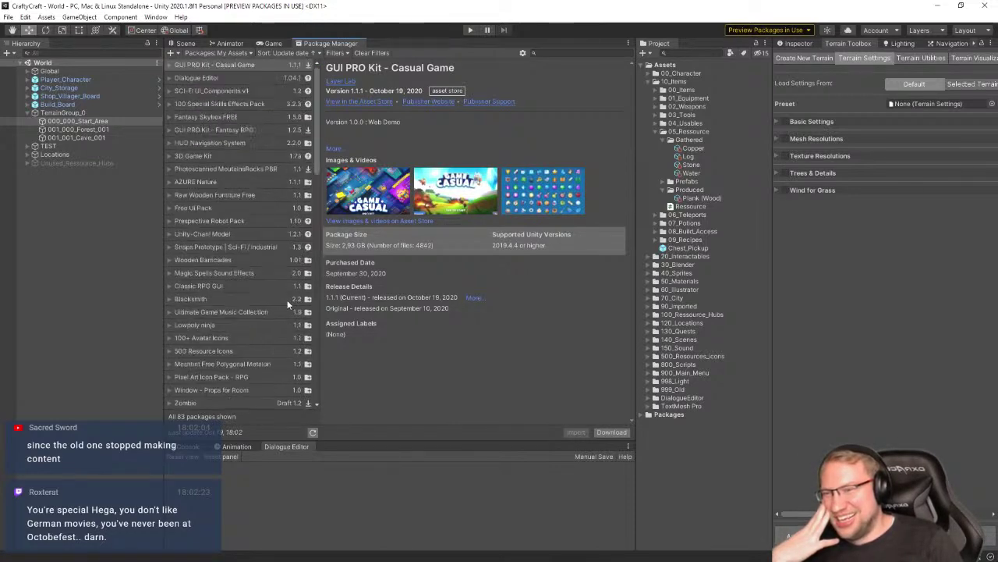
pyautogui.scroll(-2, 221, 298)
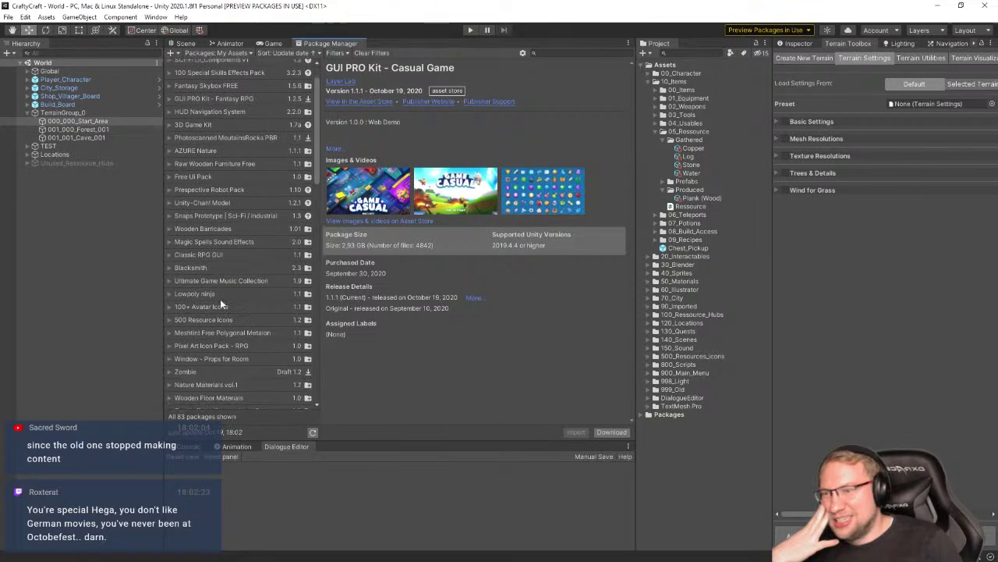
pyautogui.click(211, 202)
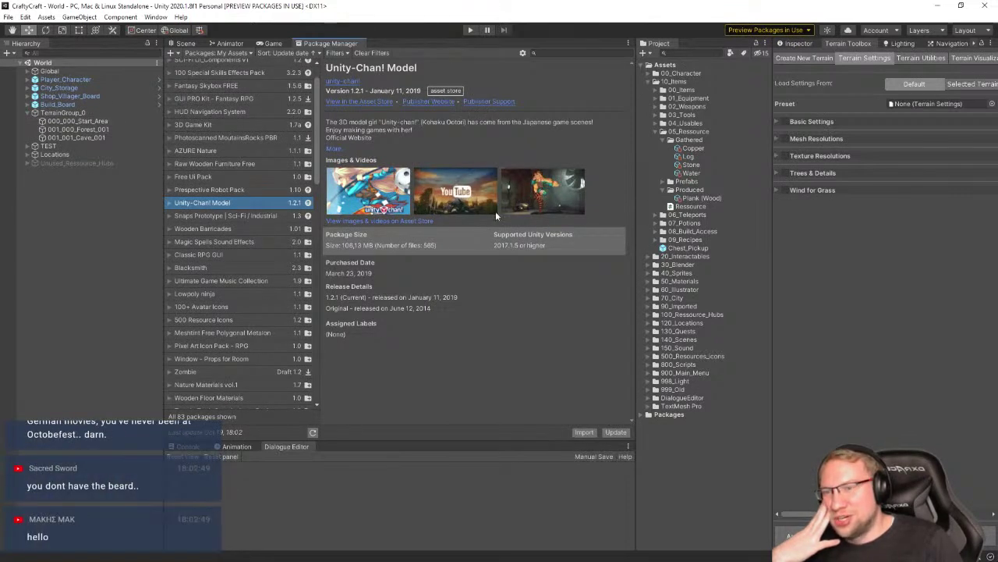
pyautogui.scroll(-2, 187, 229)
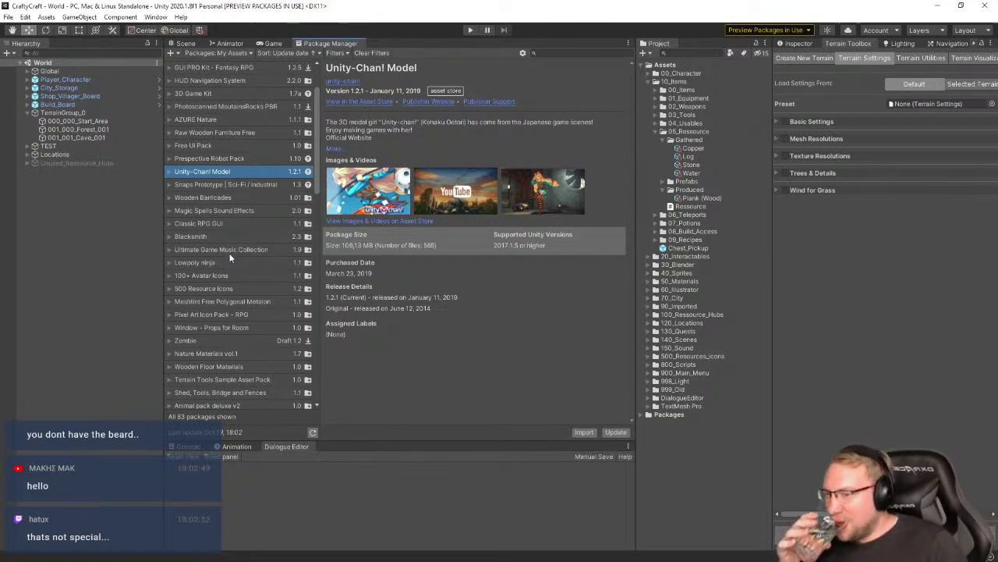
pyautogui.scroll(-2, 229, 253)
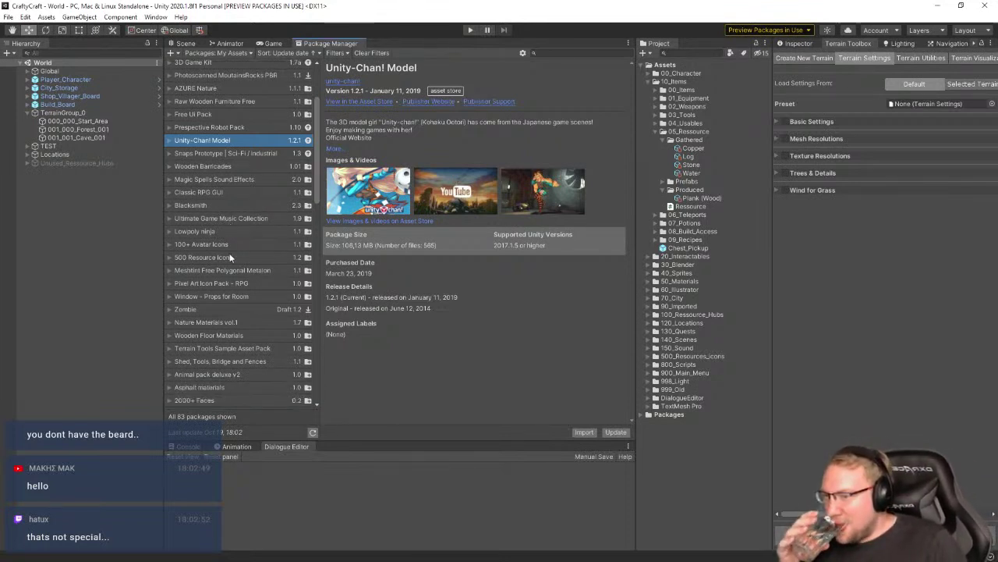
# Examine the details and downloaded version of the Terrain Tools Sample Asset Pack, as well as Nature Materials vol.1
pyautogui.click(222, 348)
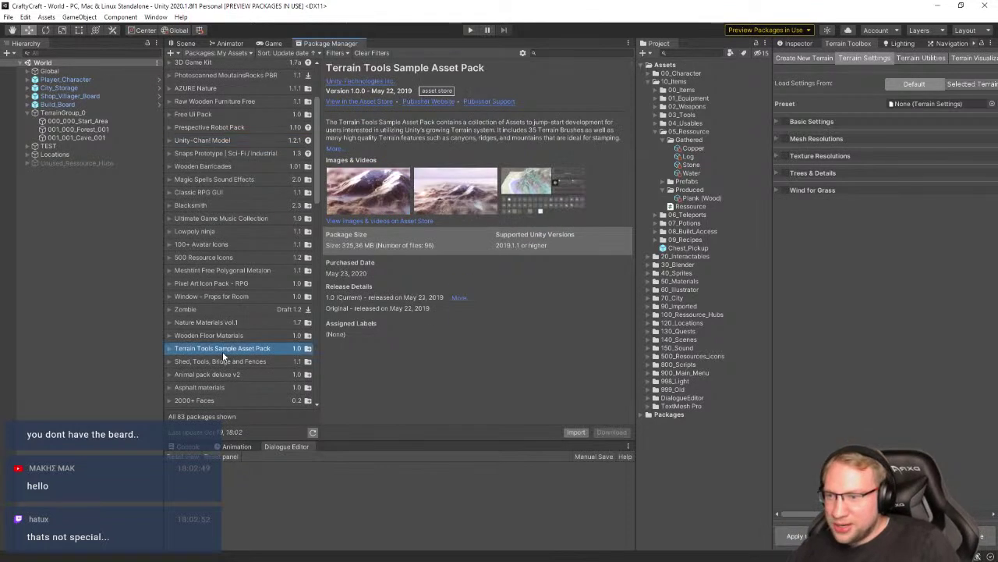
pyautogui.click(169, 349)
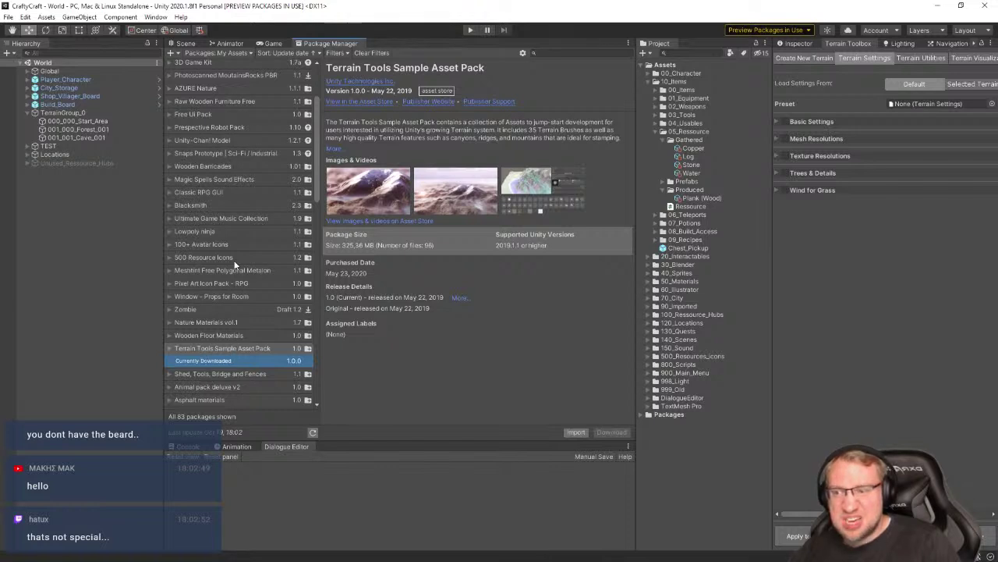
pyautogui.click(222, 324)
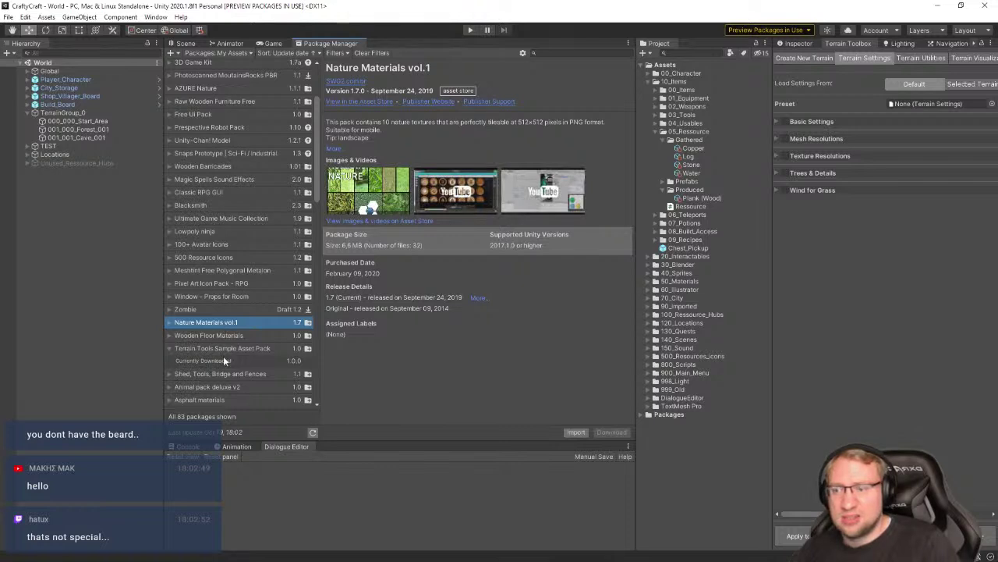
pyautogui.click(224, 358)
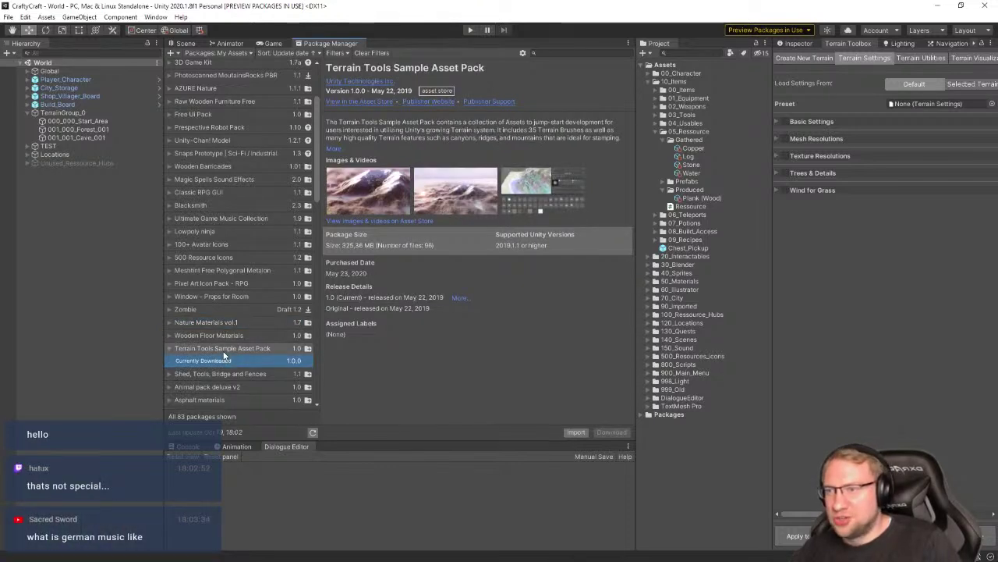
# Look through the rest of the CraftyCraft package list for other terrain-related assets
pyautogui.scroll(2, 223, 347)
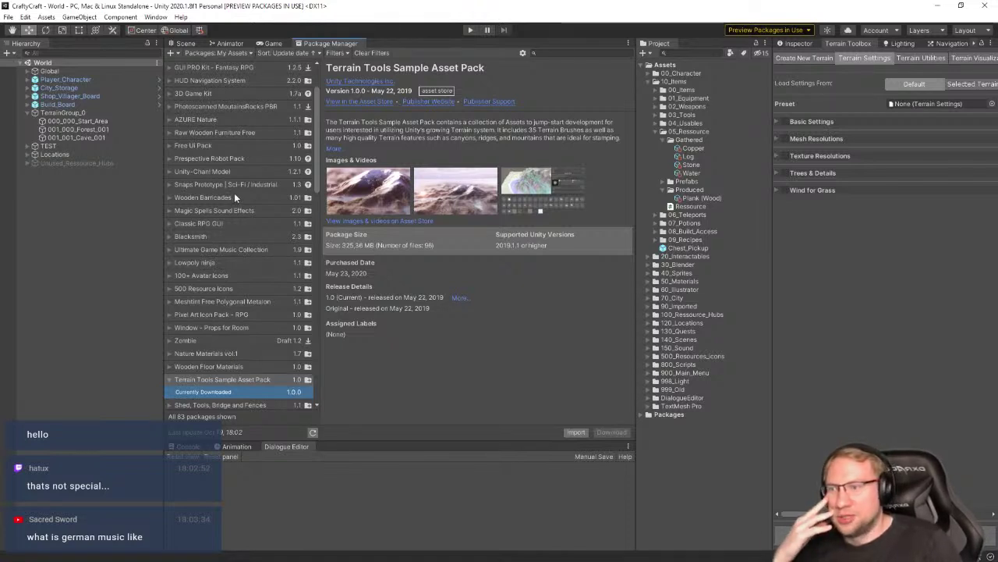
pyautogui.scroll(-2, 234, 192)
pyautogui.scroll(-10, 234, 197)
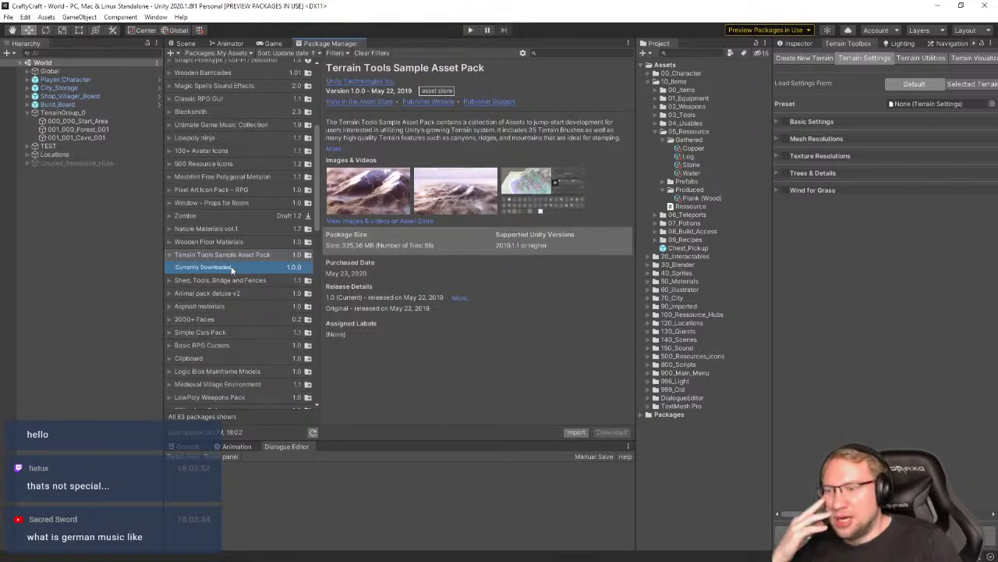
pyautogui.scroll(-4, 231, 273)
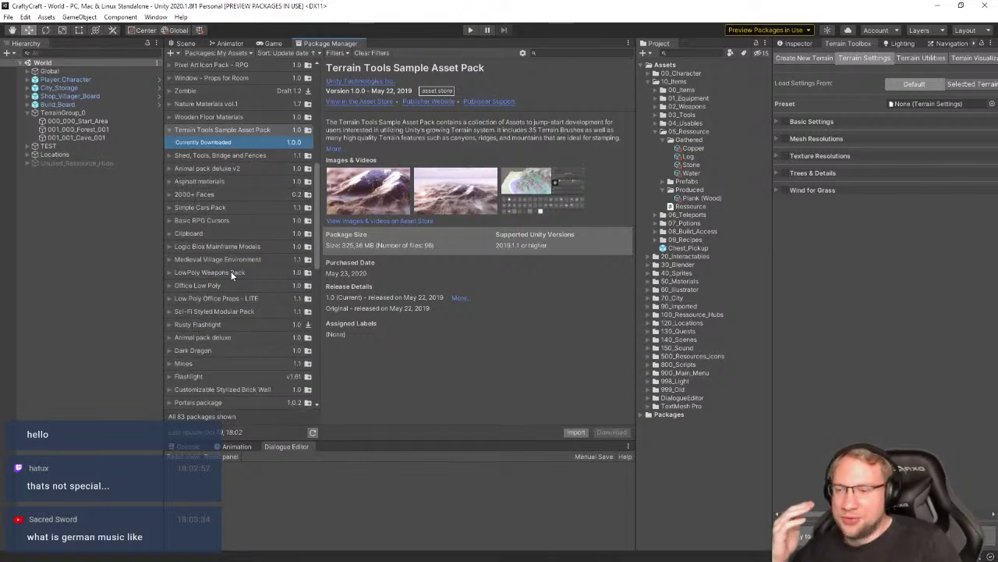
pyautogui.scroll(4, 234, 272)
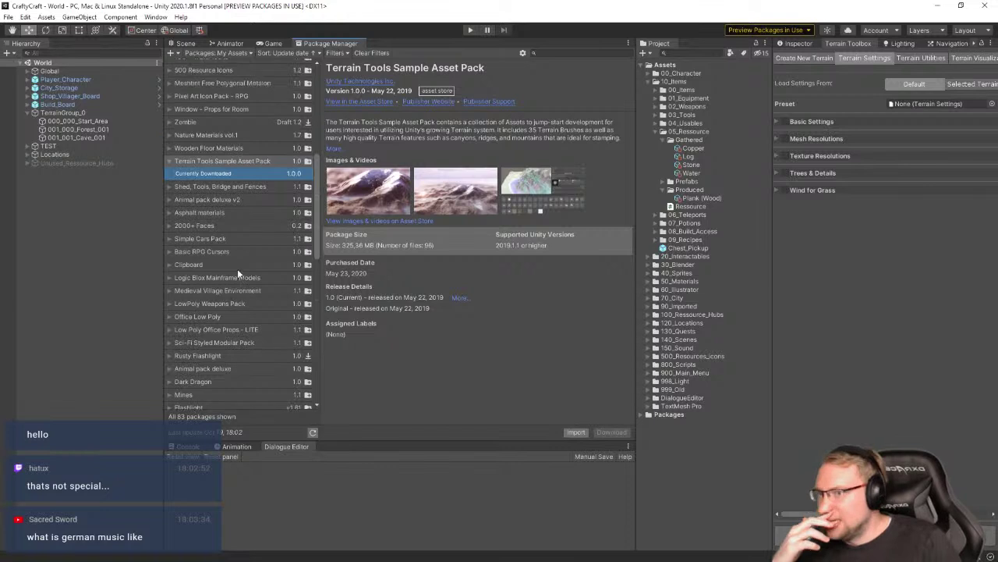
pyautogui.scroll(12, 235, 317)
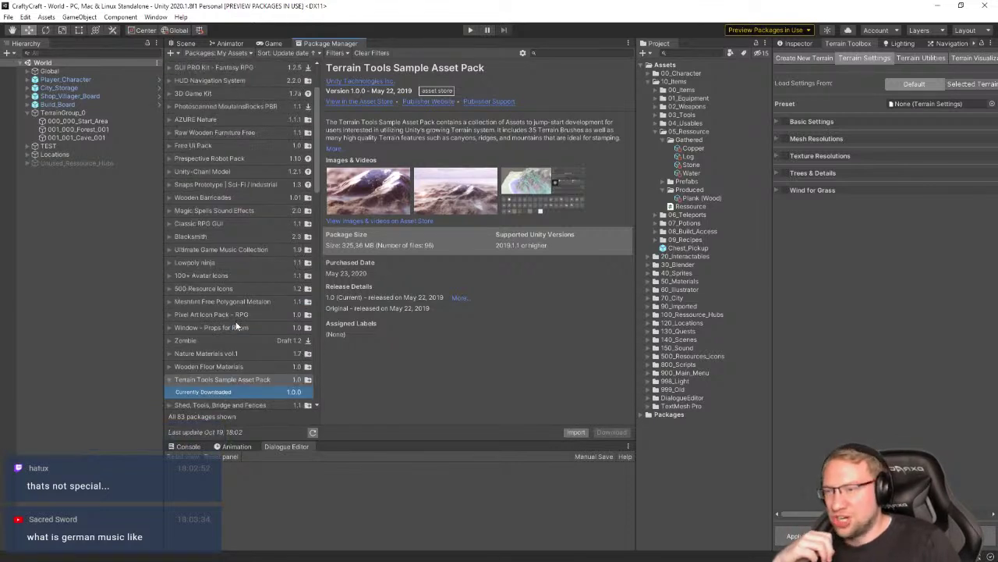
pyautogui.scroll(2, 235, 315)
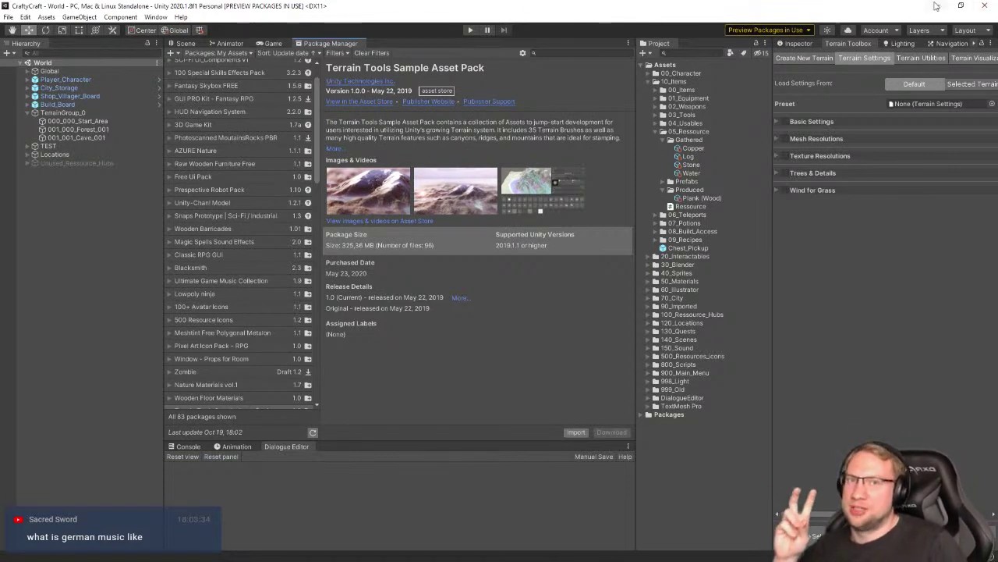
pyautogui.scroll(-4, 229, 290)
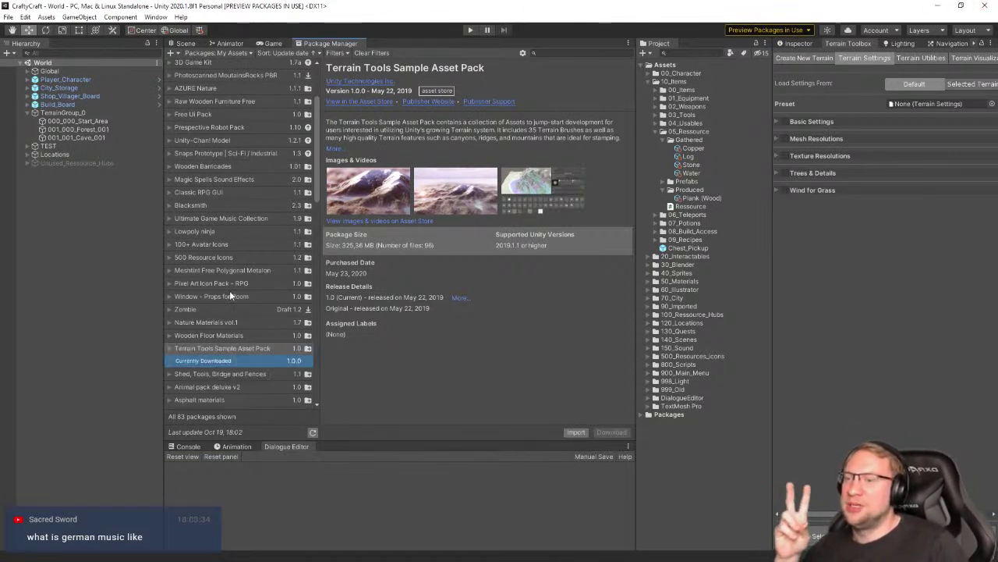
# Switch to the Horror Thing2 project and try to import the Terrain Tools Sample Asset Pack from My Assets
pyautogui.click(939, 9)
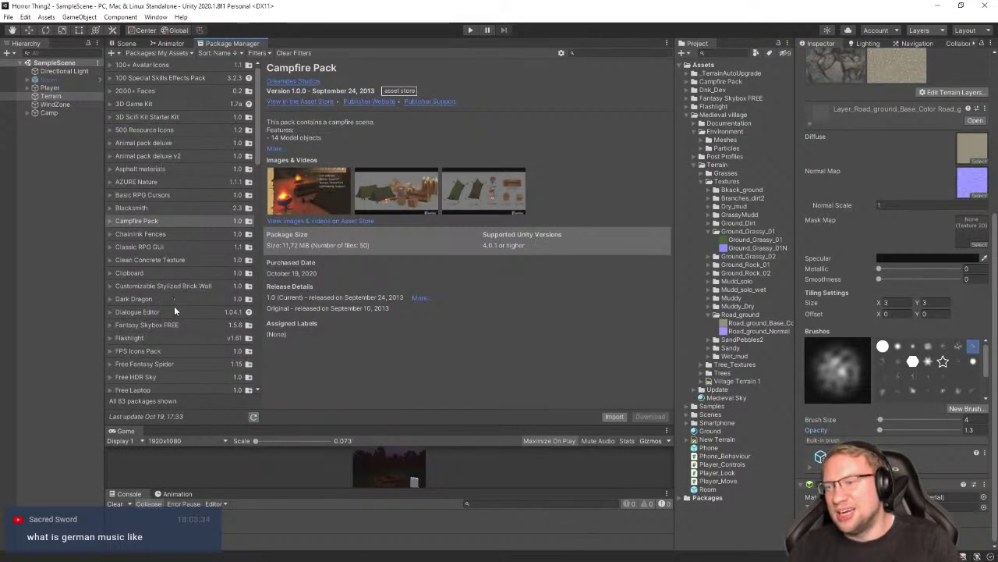
pyautogui.scroll(-15, 175, 318)
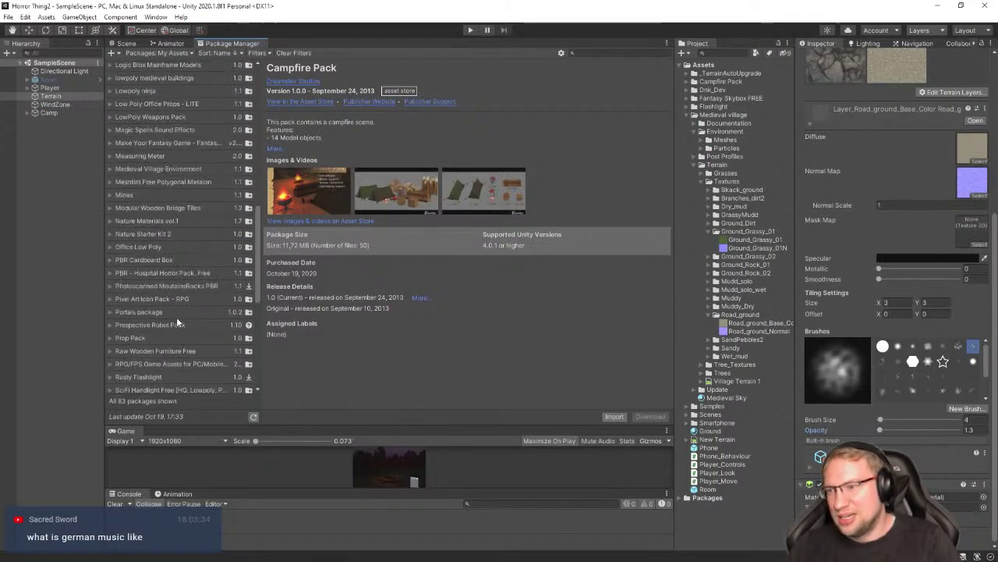
pyautogui.scroll(-3, 176, 317)
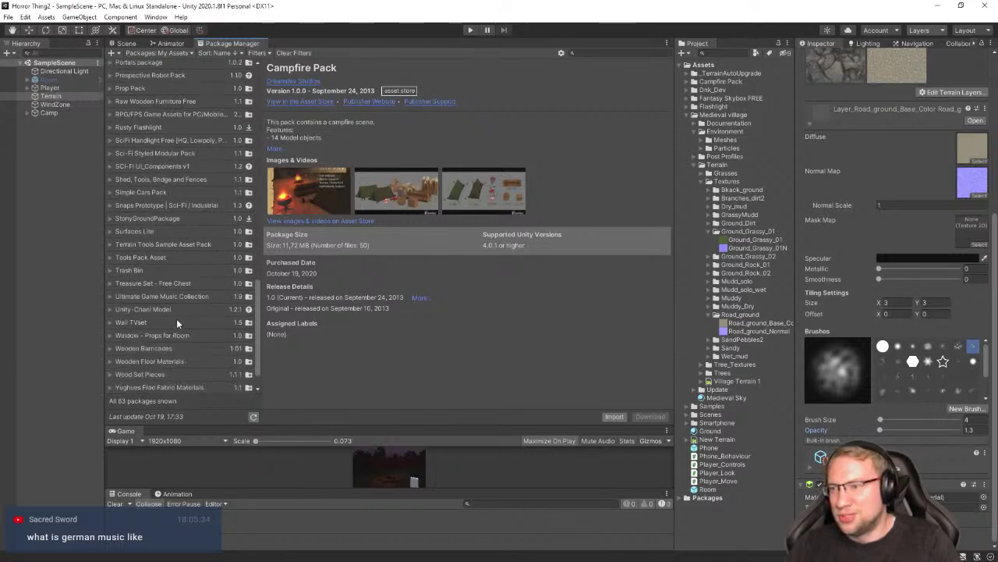
pyautogui.click(143, 231)
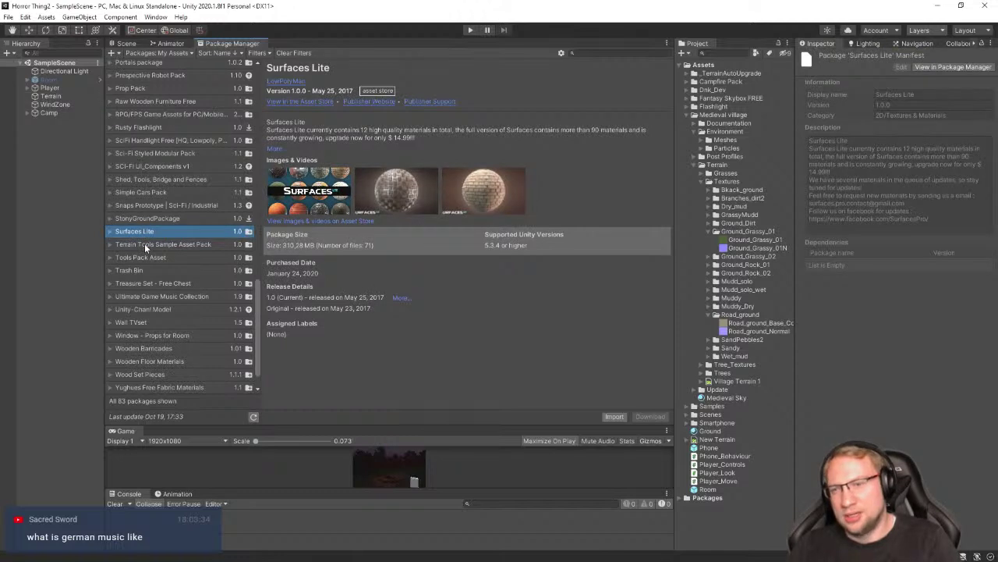
pyautogui.click(144, 243)
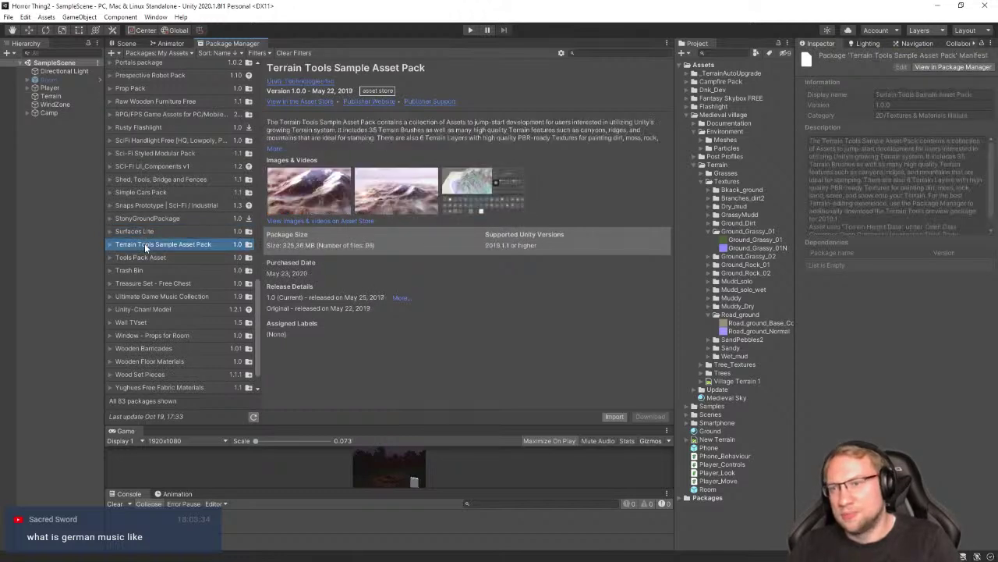
pyautogui.click(614, 416)
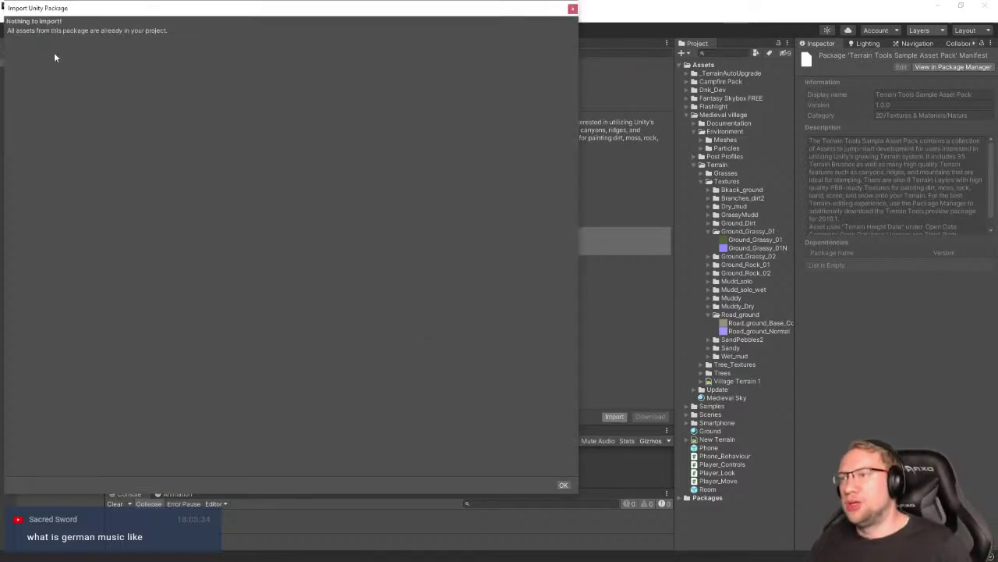
pyautogui.click(572, 10)
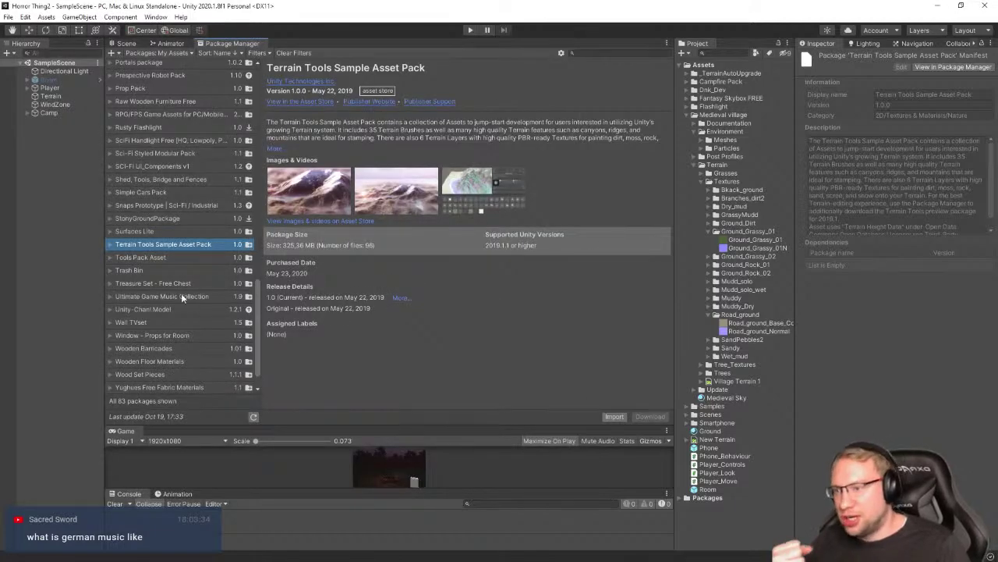
# Review the package details listed after the Terrain Tools Sample Asset Pack, from Tools Pack Asset to the Yughues materials and Zombie
pyautogui.click(159, 257)
pyautogui.click(157, 269)
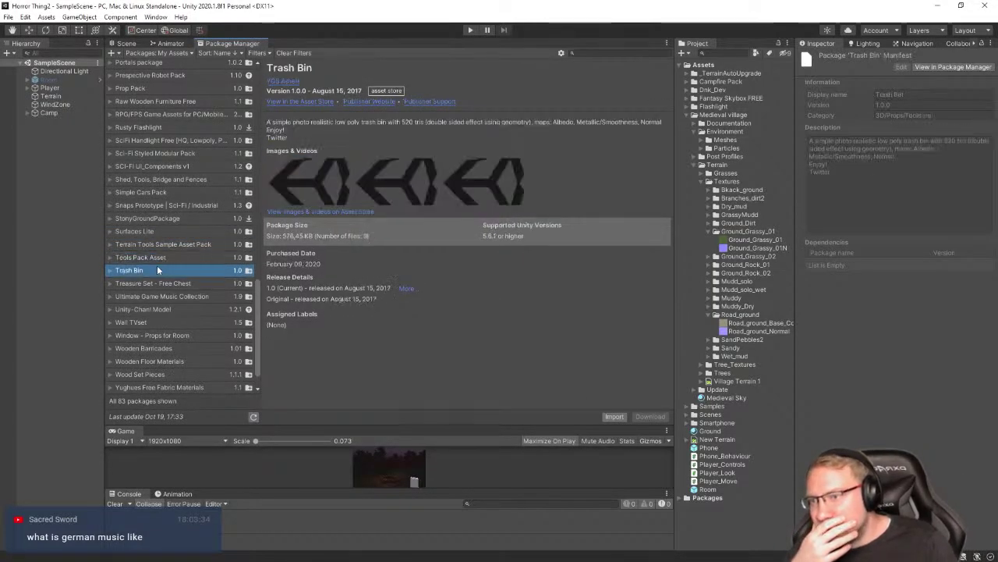
pyautogui.click(153, 282)
pyautogui.click(149, 295)
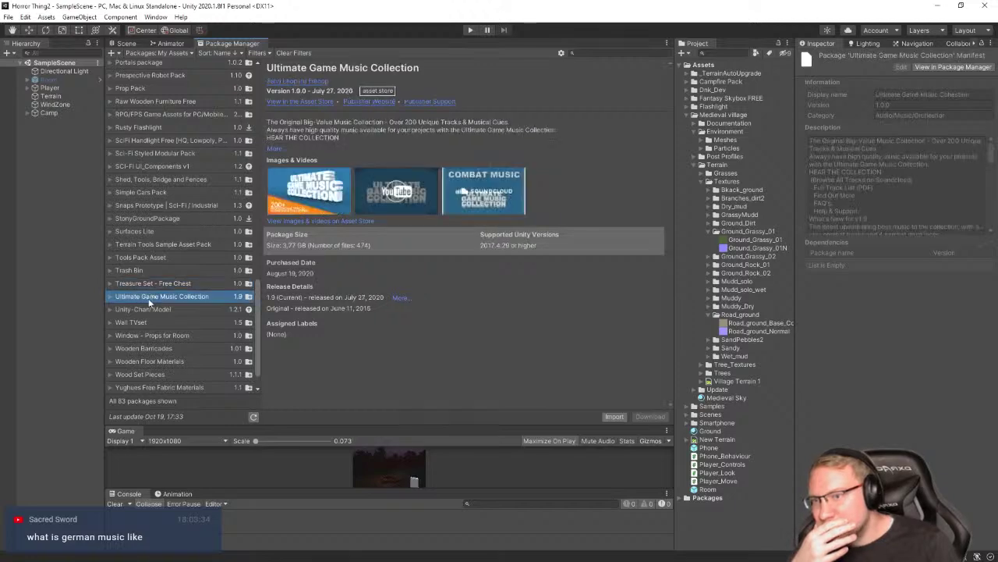
pyautogui.click(147, 310)
pyautogui.click(169, 296)
pyautogui.scroll(-1, 165, 304)
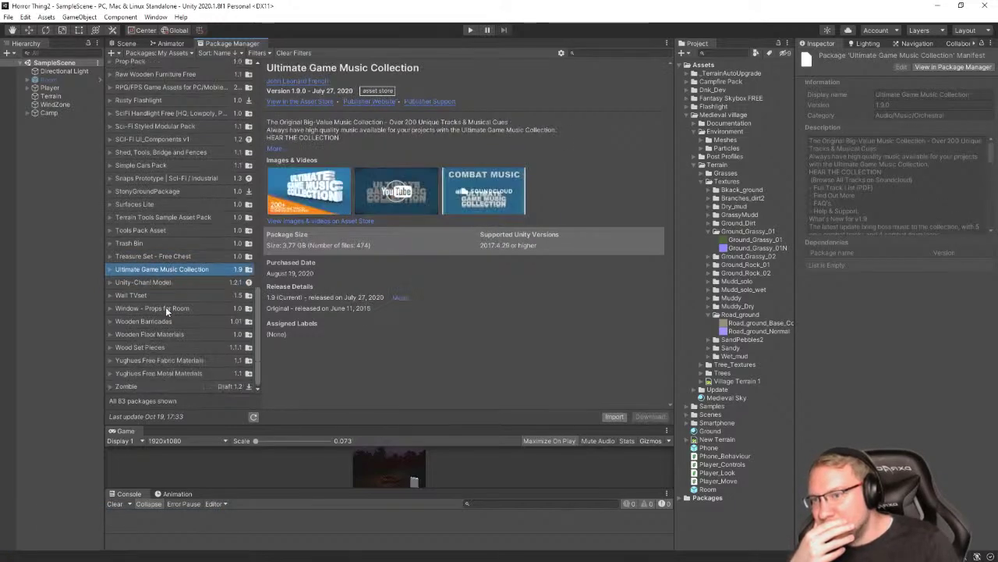
pyautogui.click(149, 295)
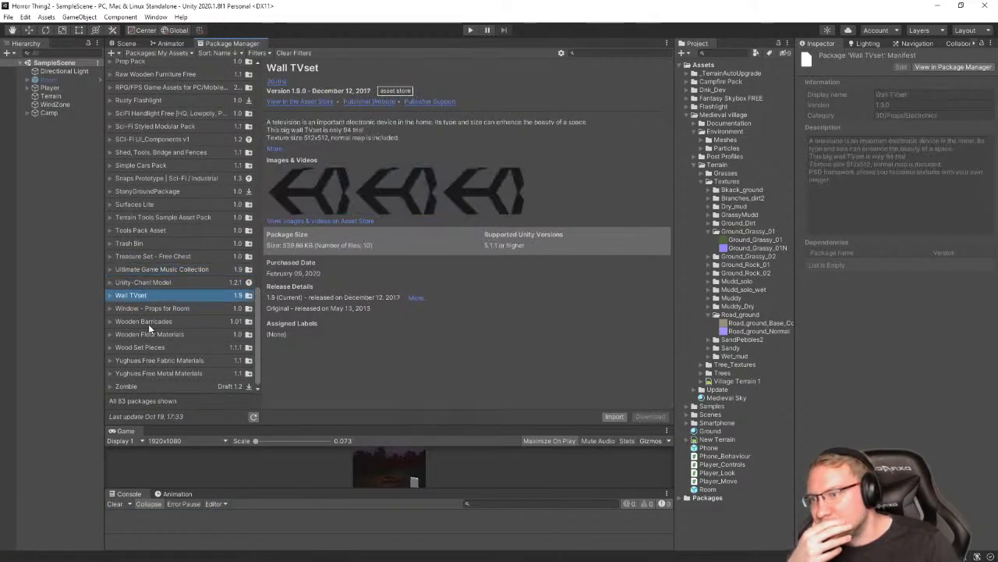
pyautogui.click(148, 321)
pyautogui.click(138, 387)
pyautogui.click(143, 372)
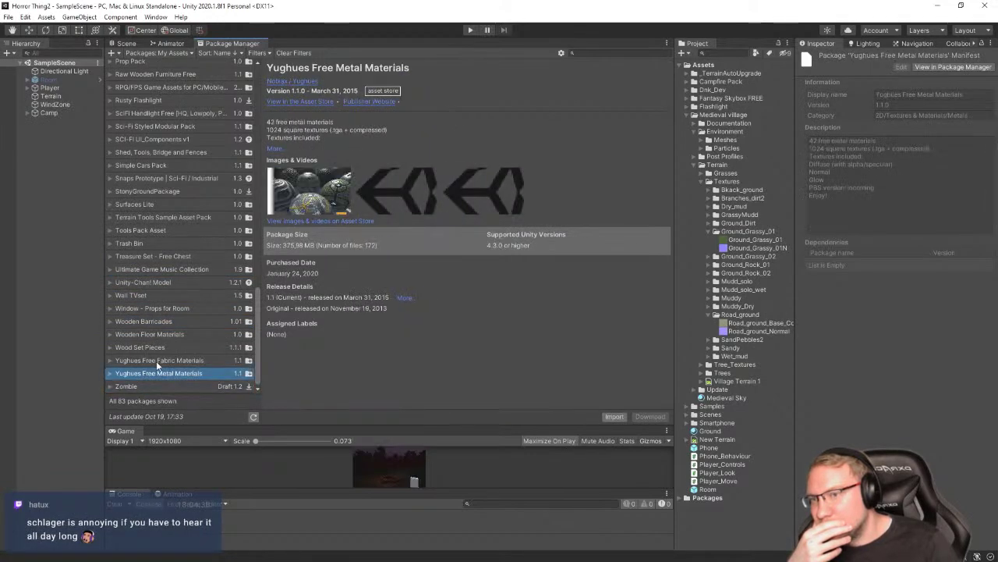
# Go back up the package list one entry at a time, checking each package's details as far as Office Low Poly
pyautogui.press('Up')
pyautogui.press('Up')
pyautogui.press('Up')
pyautogui.press('Up')
pyautogui.press('Up')
pyautogui.press('Up')
pyautogui.press('Up')
pyautogui.press('Up')
pyautogui.press('Up')
pyautogui.press('Up')
pyautogui.press('Up')
pyautogui.press('Up')
pyautogui.press('Up')
pyautogui.press('Up')
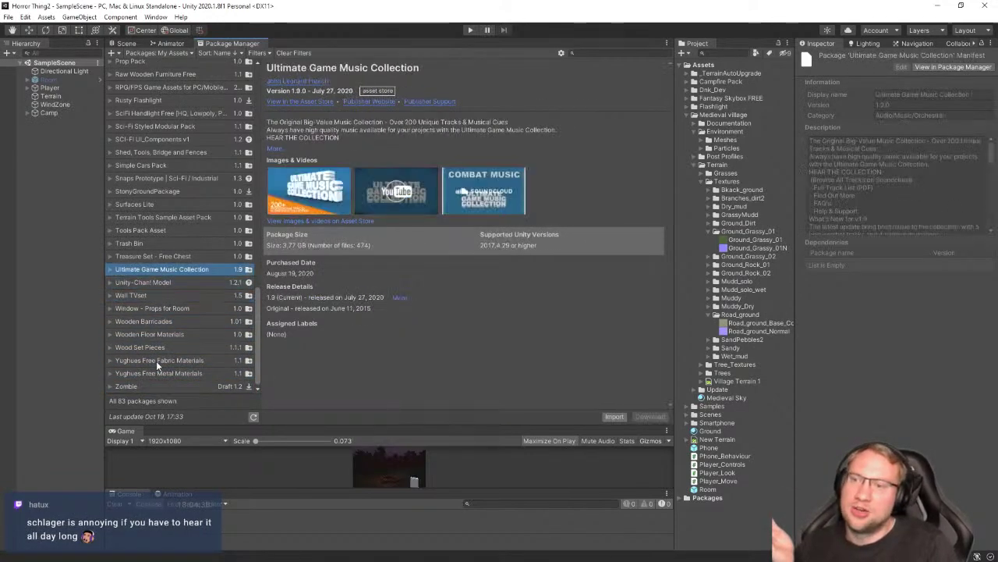
pyautogui.press('Up')
pyautogui.press('Up')
pyautogui.press('Up')
pyautogui.press('Up')
pyautogui.press('Up')
pyautogui.press('Up')
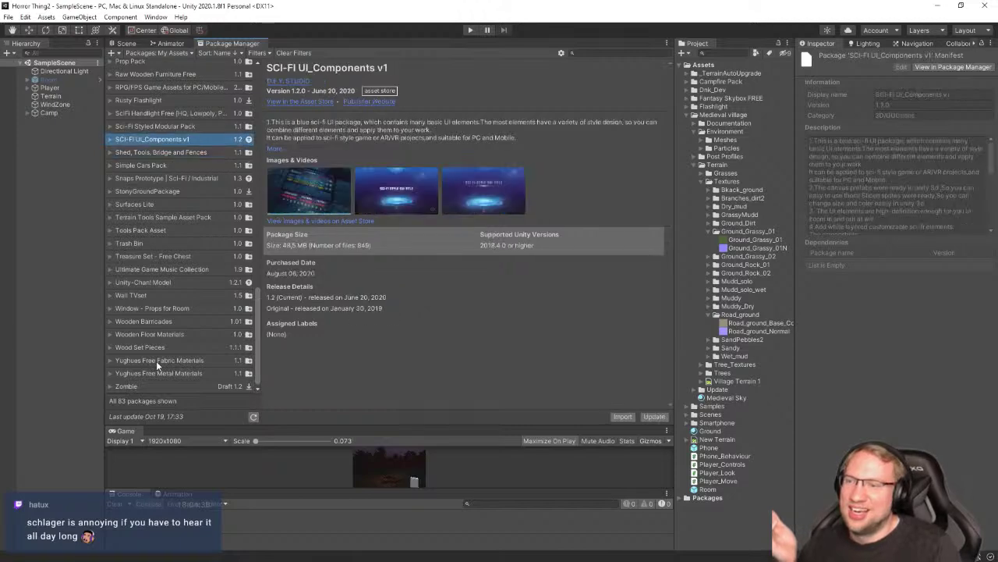
pyautogui.press('Up')
pyautogui.press('Up')
pyautogui.press('Up')
pyautogui.press('Up')
pyautogui.press('Up')
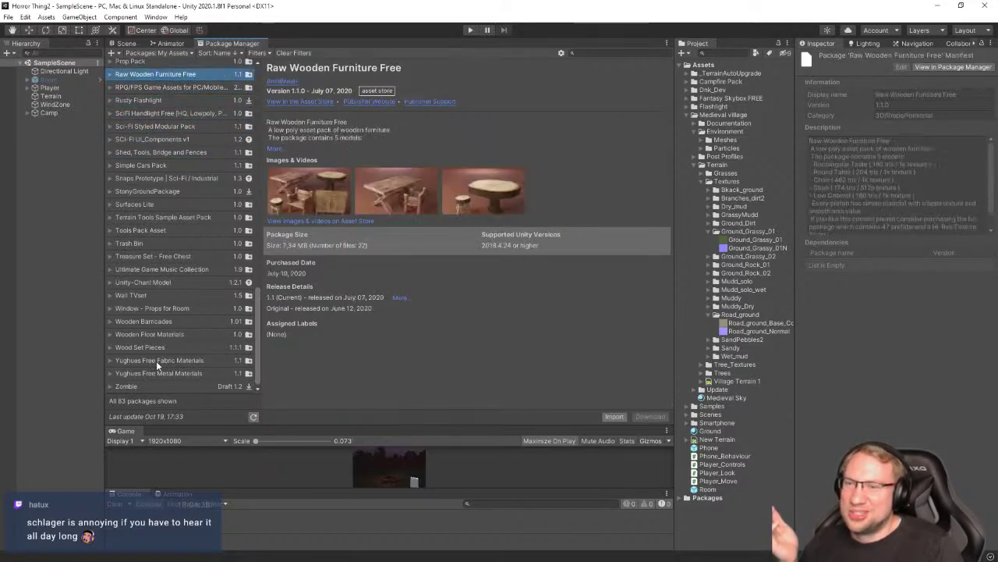
pyautogui.press('Up')
pyautogui.press('Up')
pyautogui.press('Up')
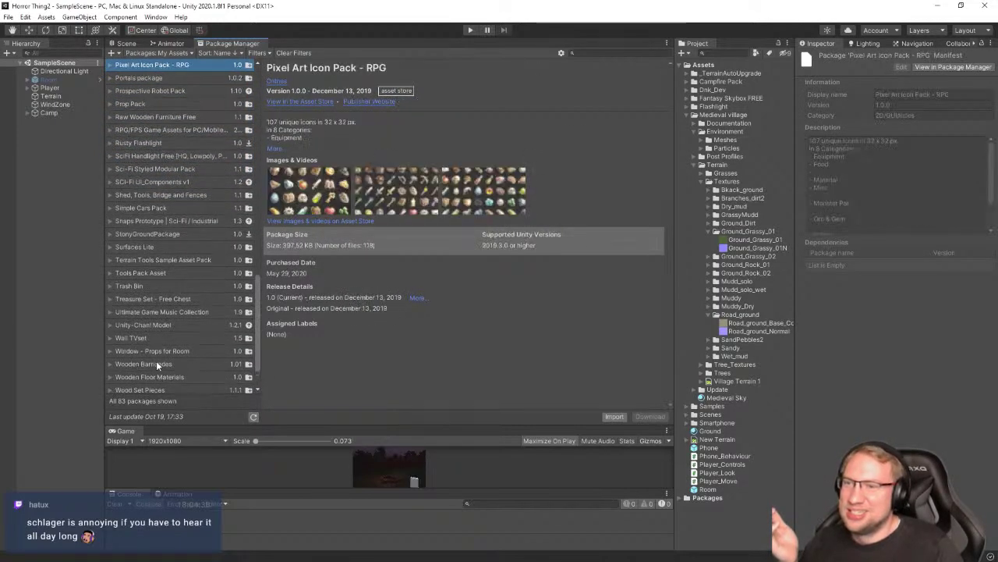
pyautogui.press('Up')
pyautogui.press('Up')
pyautogui.press('Up')
pyautogui.press('Up')
pyautogui.press('Up')
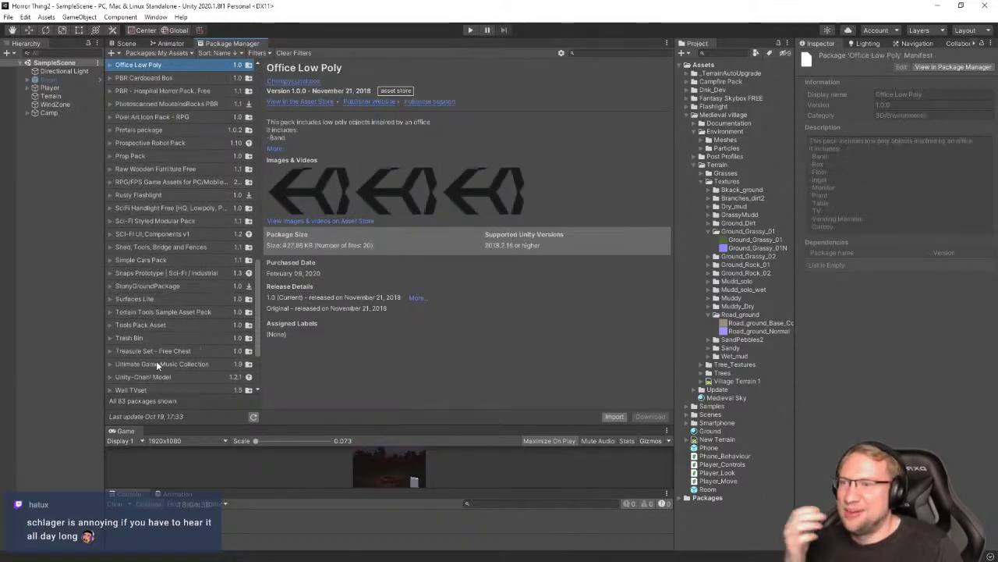
# Continue up the package list from Office Low Poly to HUD Navigation System, checking the nature and environment packages' details
pyautogui.press('Up')
pyautogui.press('Up')
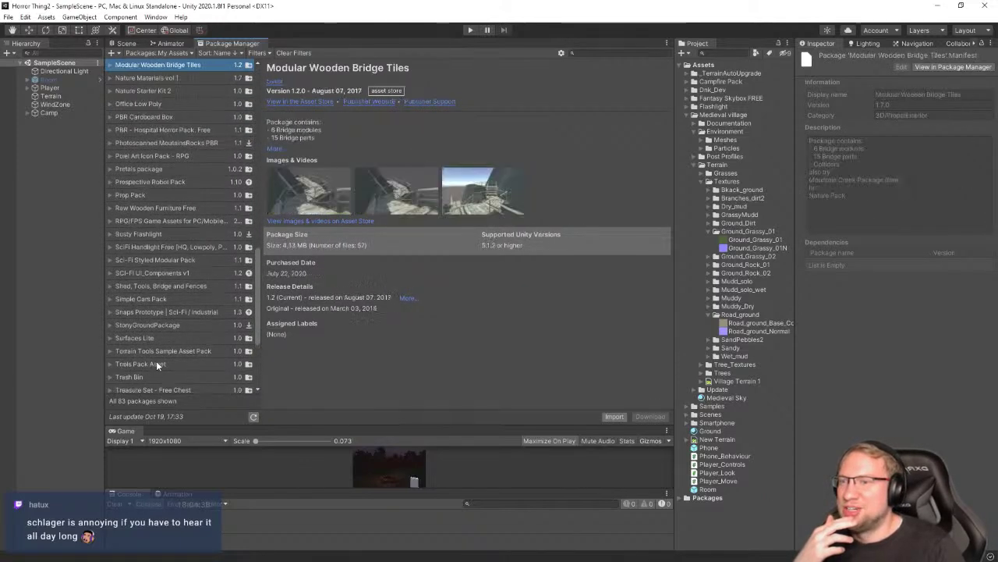
pyautogui.press('Down')
pyautogui.press('Down')
pyautogui.press('Down')
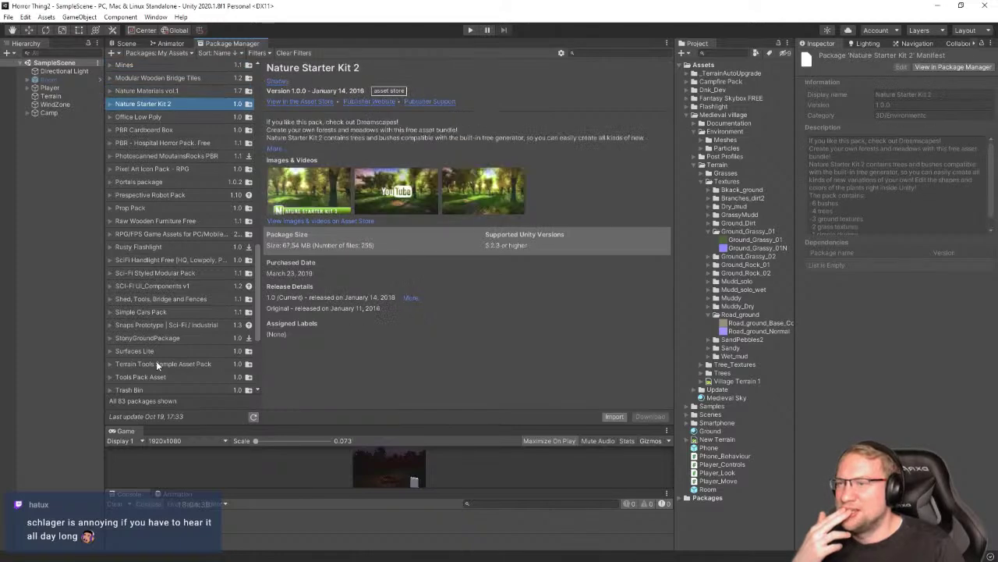
pyautogui.press('Up')
pyautogui.press('Up')
pyautogui.press('Up')
pyautogui.press('Up')
pyautogui.press('Up')
pyautogui.press('Up')
pyautogui.press('Up')
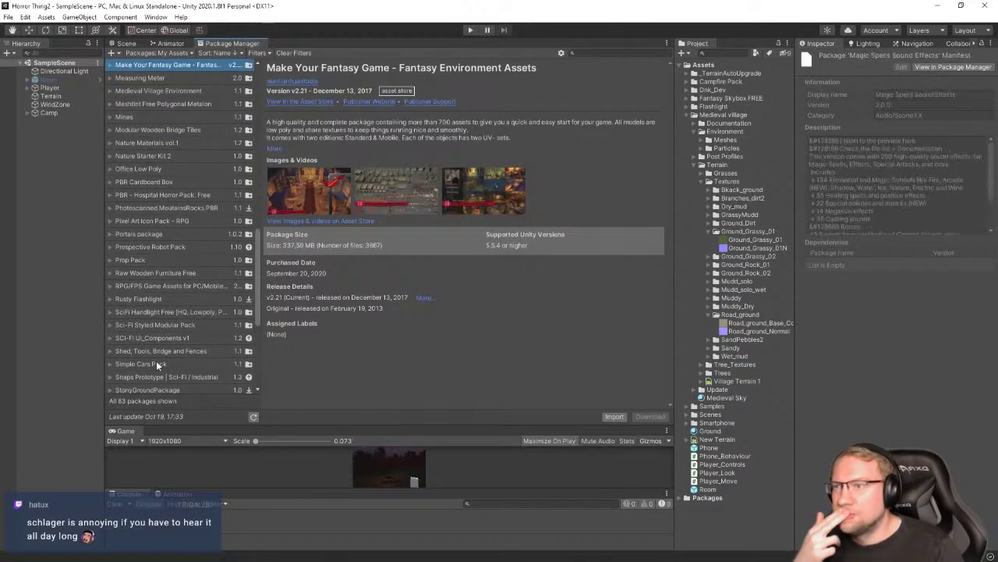
pyautogui.press('Up')
pyautogui.press('Up')
pyautogui.press('Up')
pyautogui.press('Up')
pyautogui.press('Up')
pyautogui.press('Up')
pyautogui.press('Up')
pyautogui.press('Up')
pyautogui.press('Up')
pyautogui.press('Up')
pyautogui.press('Up')
pyautogui.press('Up')
pyautogui.press('Up')
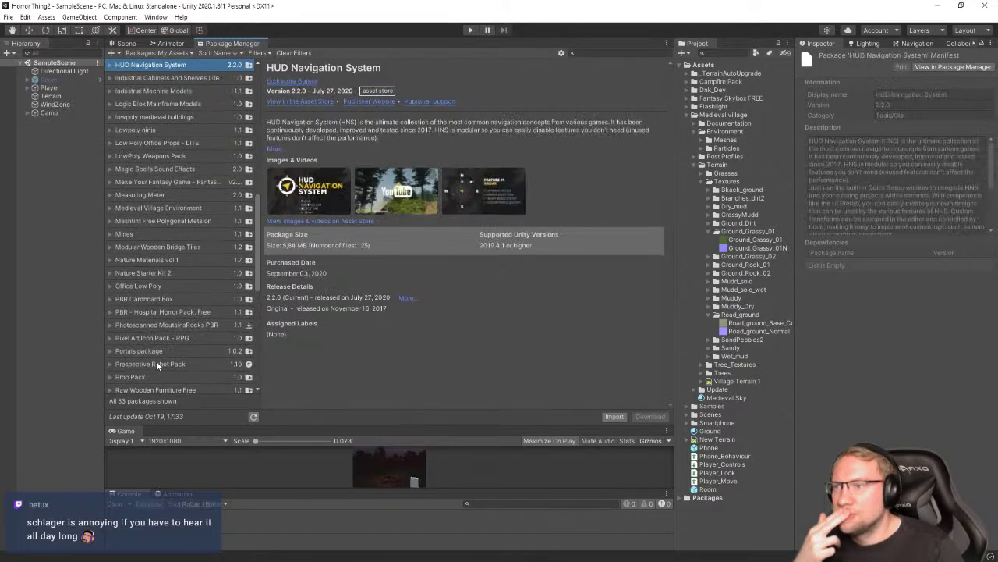
# Check the package details from Industrial Cabinets and Shelves Lite up through Free SpeedTrees Package and Flashlight to Dark Dragon
pyautogui.press('Down')
pyautogui.press('Down')
pyautogui.press('Down')
pyautogui.press('Down')
pyautogui.press('Down')
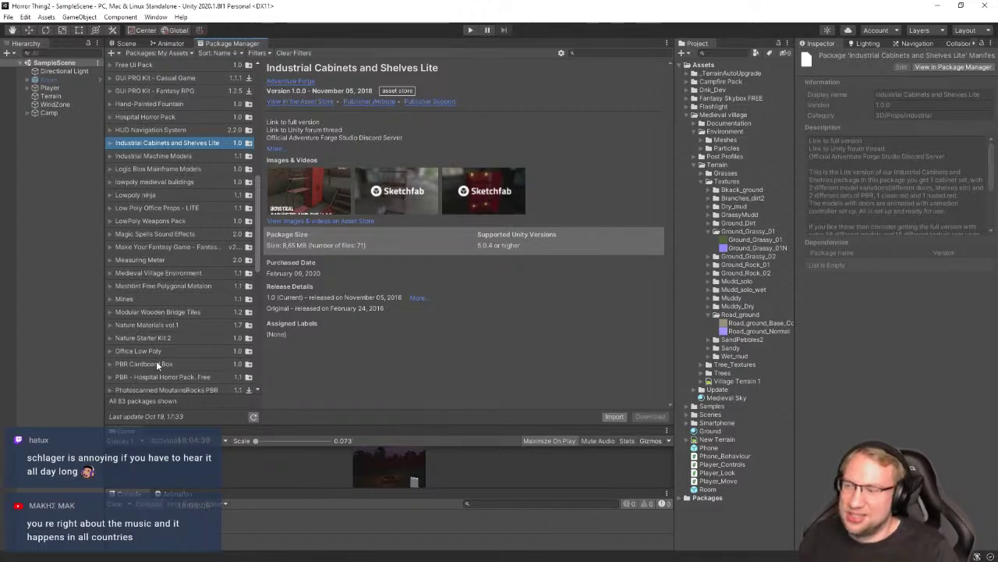
pyautogui.press('Up')
pyautogui.press('Up')
pyautogui.press('Up')
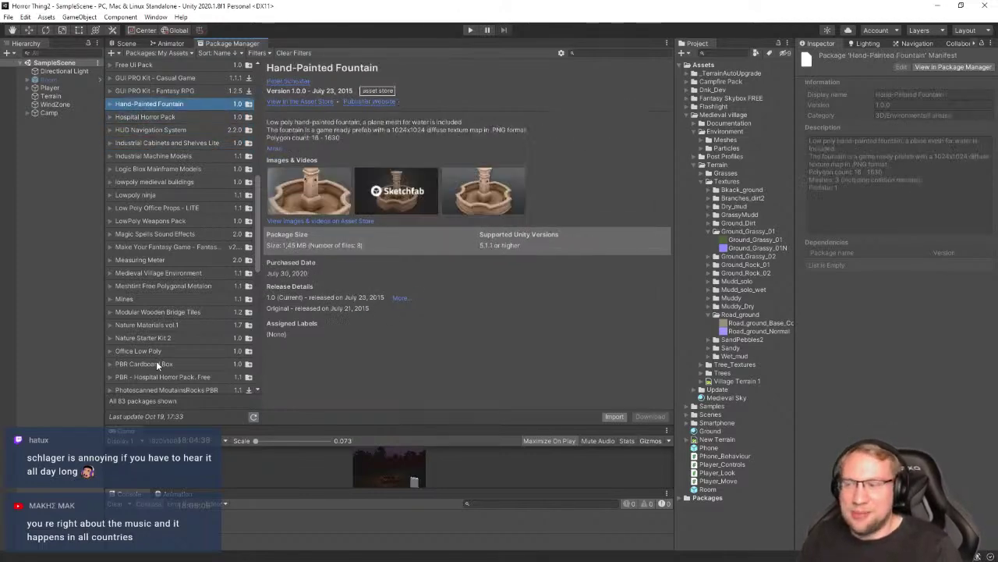
pyautogui.press('Up')
pyautogui.press('Up')
pyautogui.press('Up')
pyautogui.press('Up')
pyautogui.press('Up')
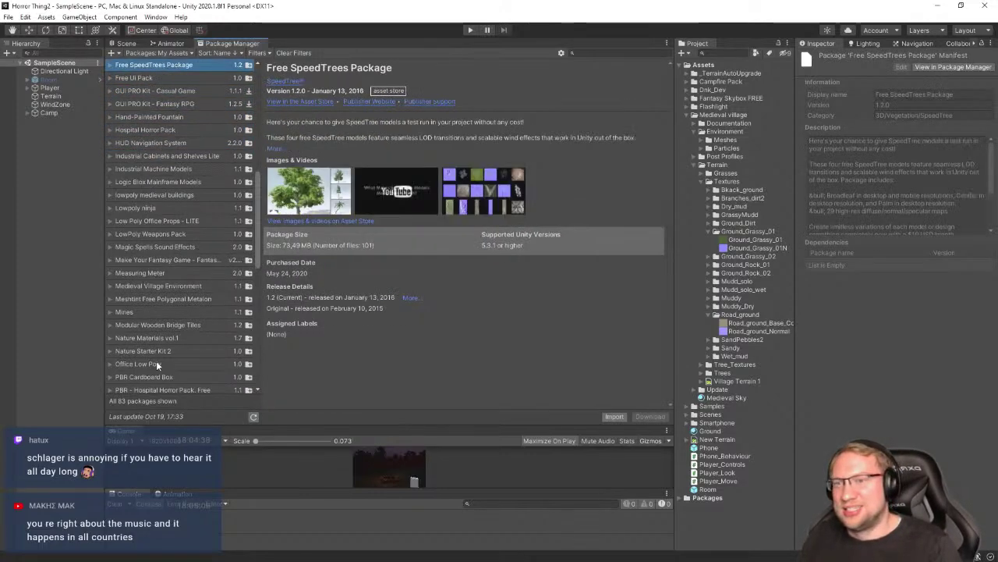
pyautogui.press('Up')
pyautogui.press('Up')
pyautogui.press('Up')
pyautogui.press('Up')
pyautogui.press('Up')
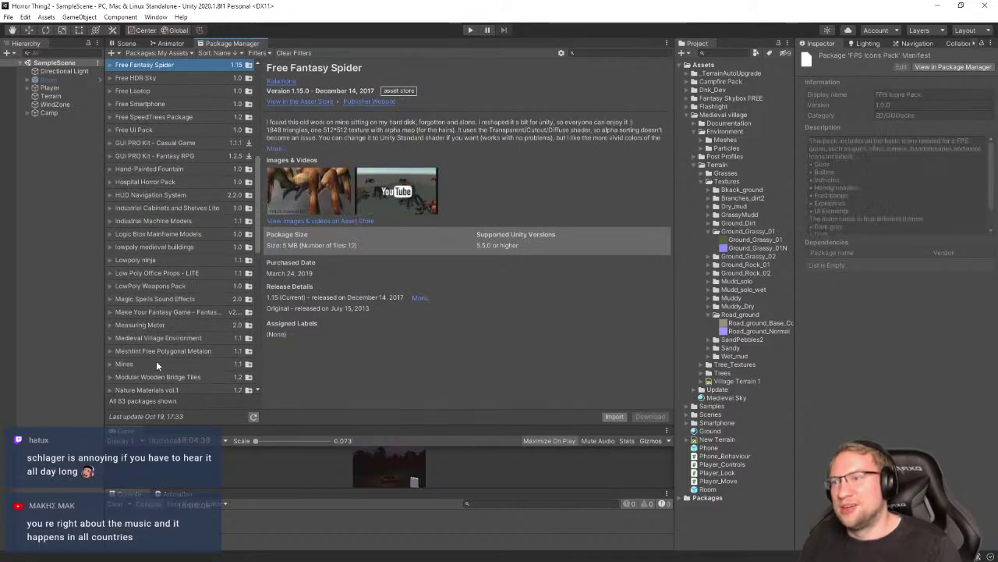
pyautogui.press('Up')
pyautogui.press('Down')
pyautogui.press('Down')
pyautogui.press('Up')
pyautogui.press('Up')
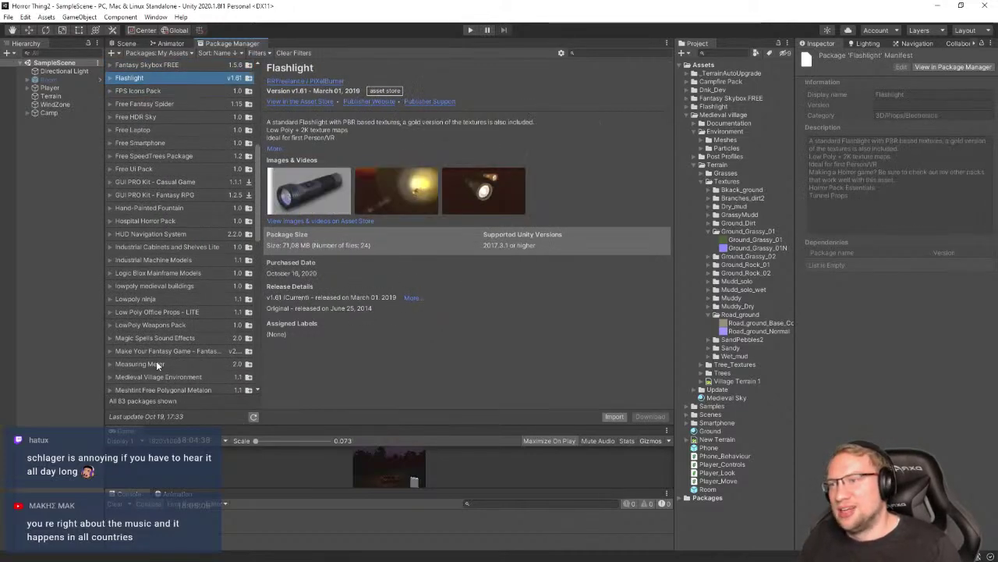
pyautogui.press('Up')
pyautogui.press('Up')
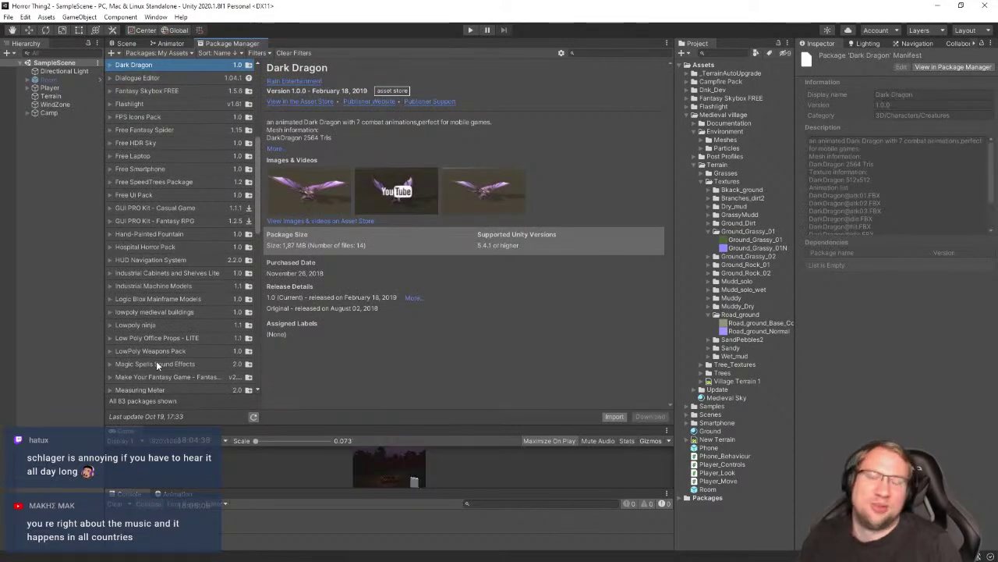
# Review the remaining packages from Clean Concrete Texture through Campfire Pack and Asphalt materials up to the start of the list
pyautogui.press('Up')
pyautogui.press('Up')
pyautogui.press('Up')
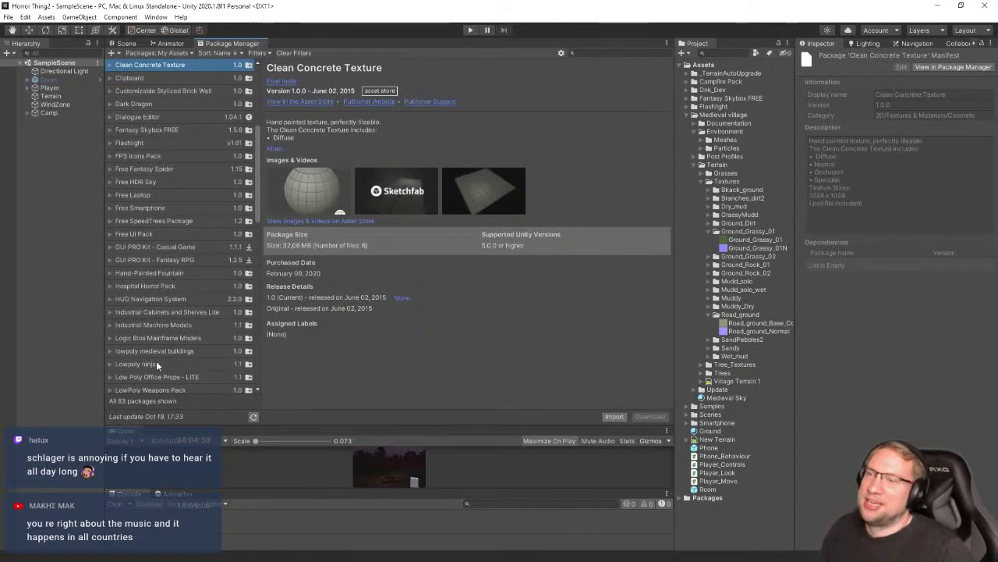
pyautogui.press('Up')
pyautogui.press('Up')
pyautogui.press('Up')
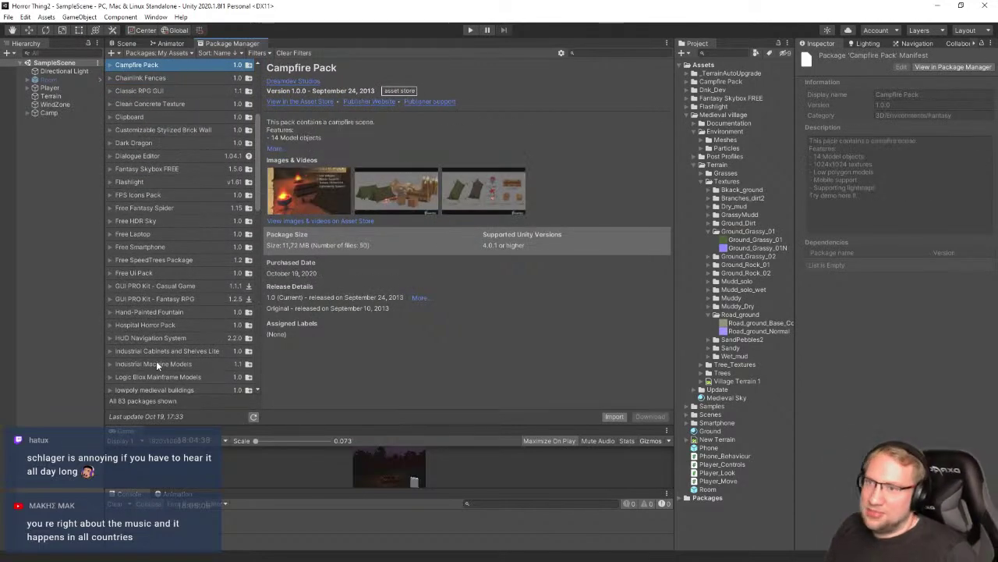
pyautogui.press('Up')
pyautogui.press('Up')
pyautogui.press('Up')
pyautogui.press('Up')
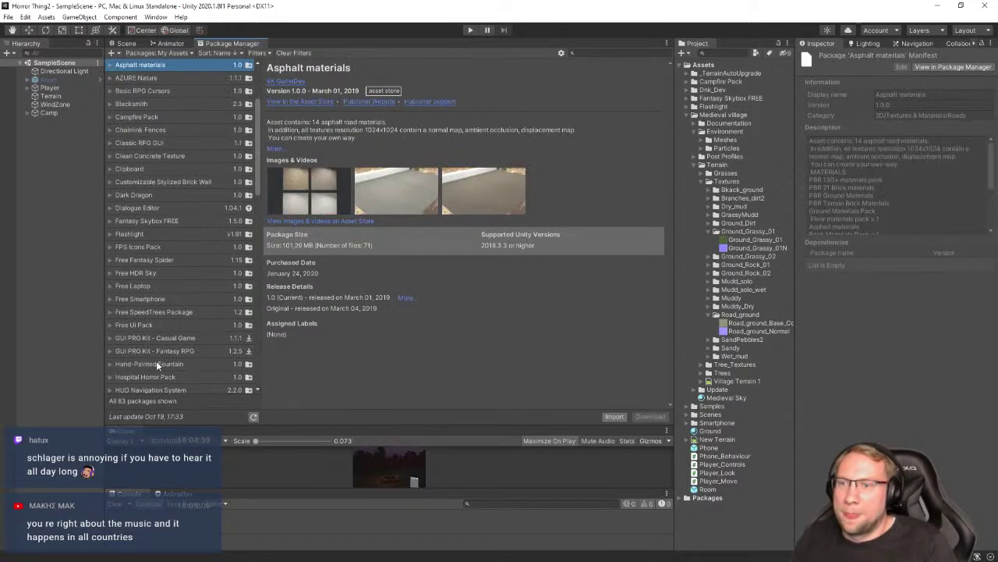
pyautogui.press('Up')
pyautogui.press('Down')
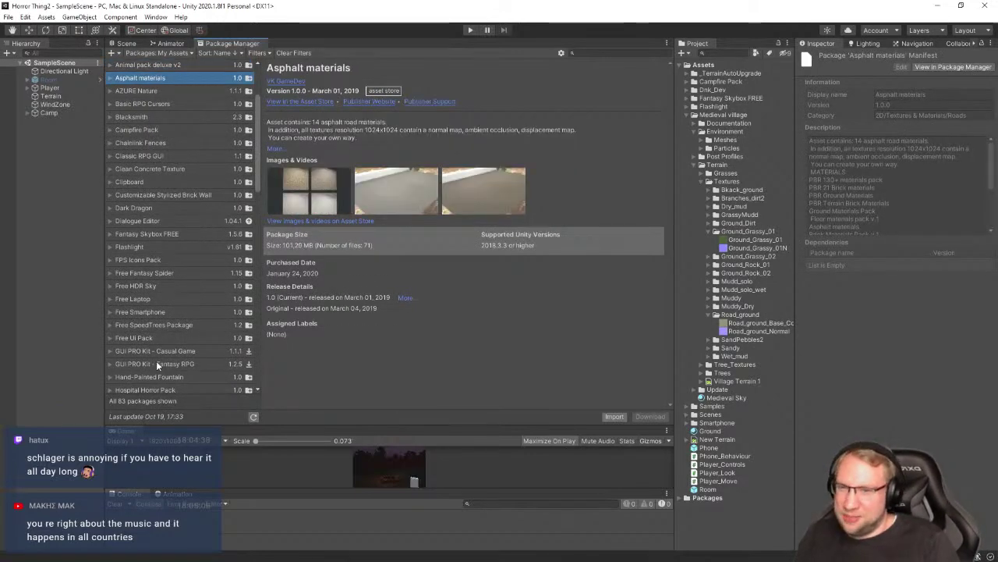
pyautogui.press('Up')
pyautogui.press('Up')
pyautogui.press('Up')
pyautogui.press('Up')
pyautogui.press('Up')
pyautogui.press('Up')
pyautogui.press('Up')
pyautogui.press('Up')
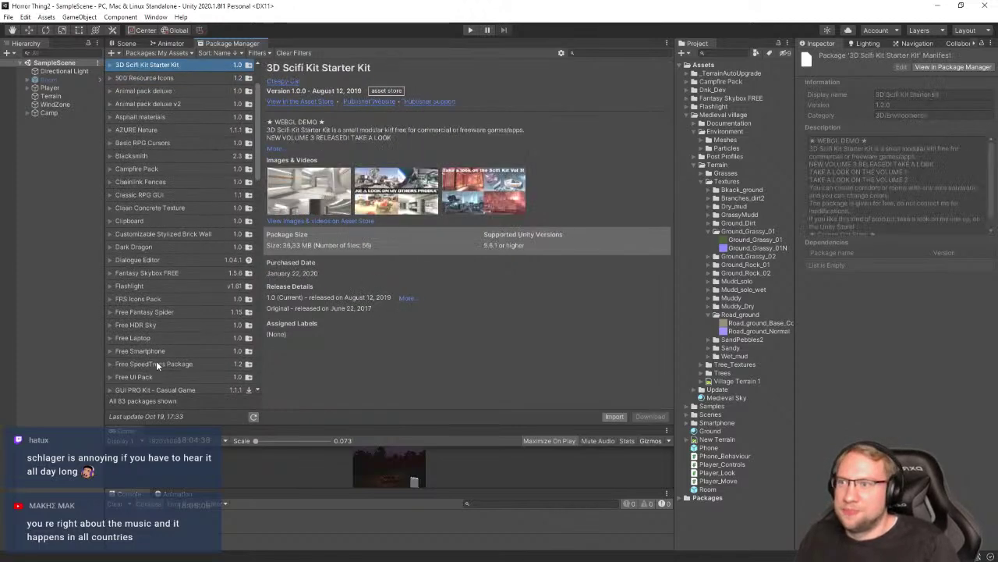
pyautogui.press('Down')
pyautogui.press('Down')
pyautogui.press('Down')
pyautogui.press('Down')
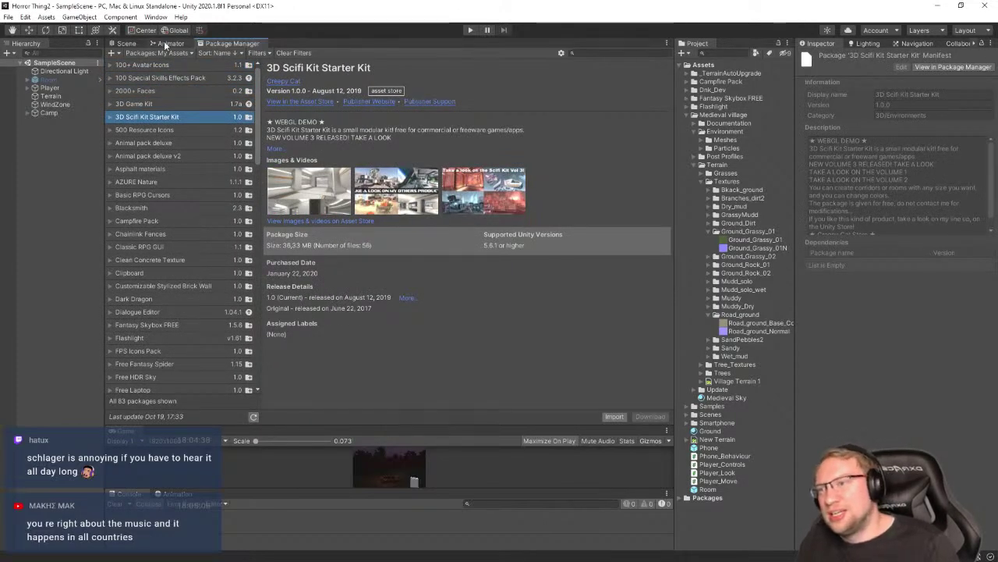
# Switch to the CraftyCraft project, select the 000_000_Start_Area terrain in the scene, and examine its terrain painting brush and stroke settings
pyautogui.click(126, 44)
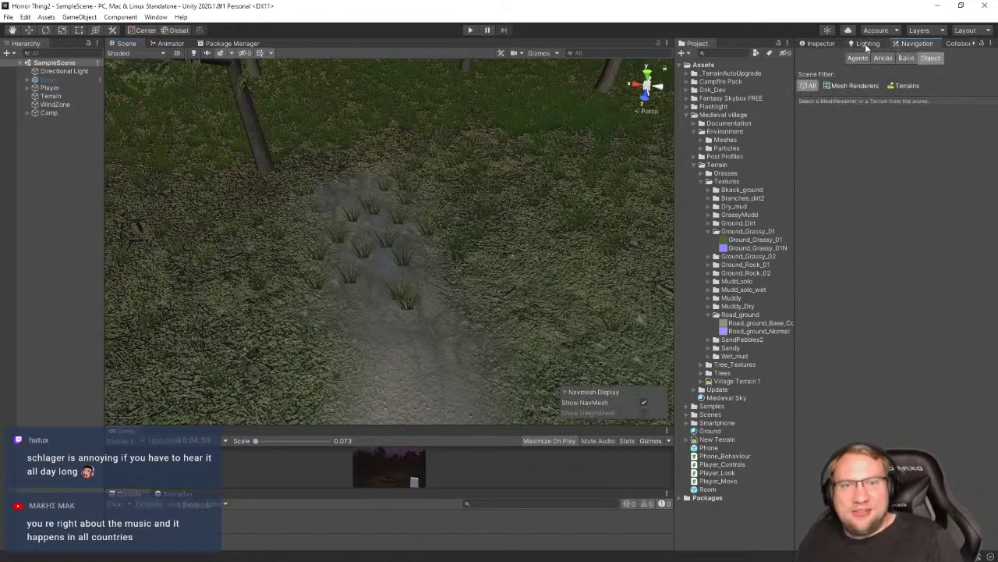
pyautogui.click(940, 6)
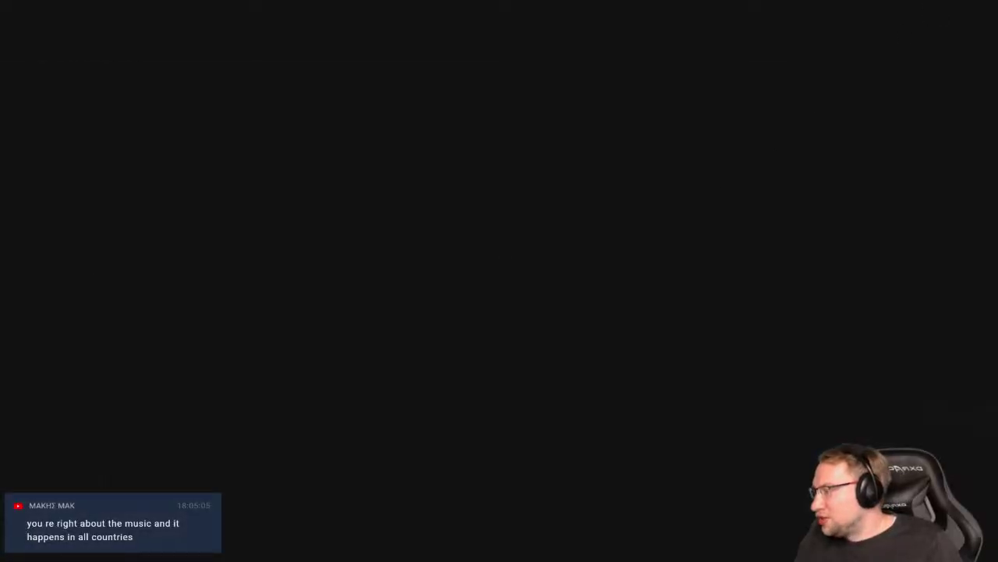
pyautogui.hotkey('alt', 'Tab')
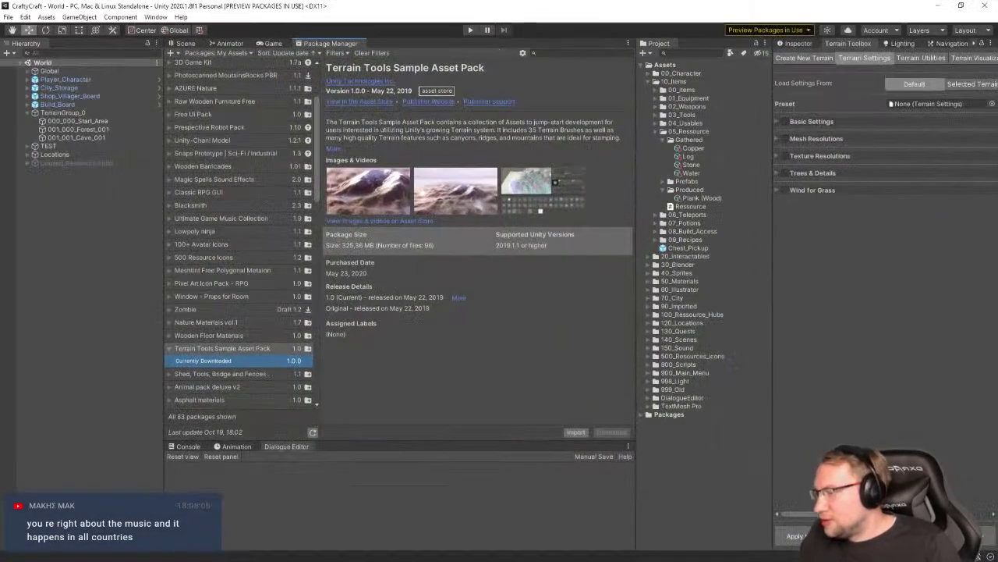
pyautogui.click(185, 43)
pyautogui.click(527, 266)
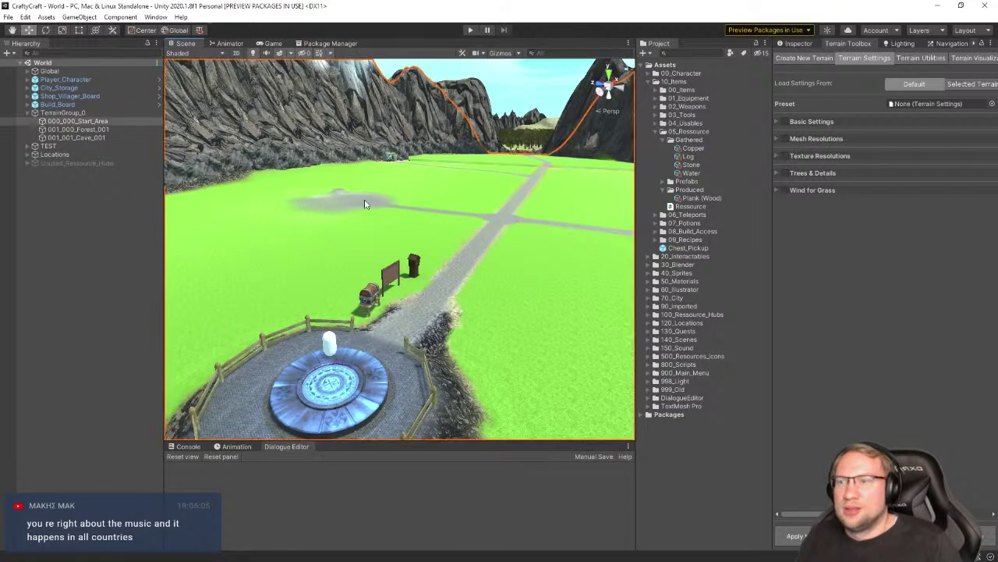
pyautogui.click(812, 44)
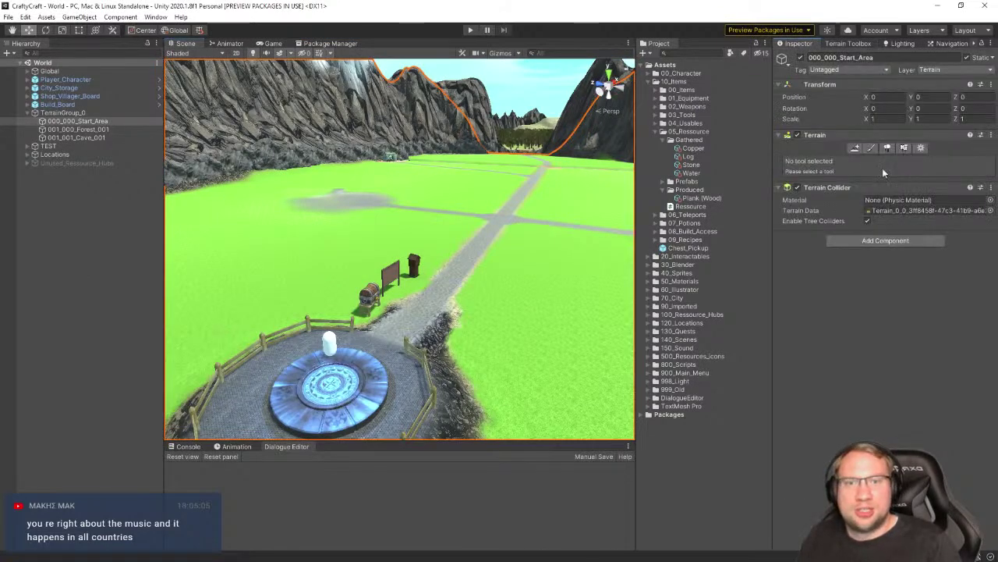
pyautogui.click(869, 147)
pyautogui.scroll(-3, 862, 295)
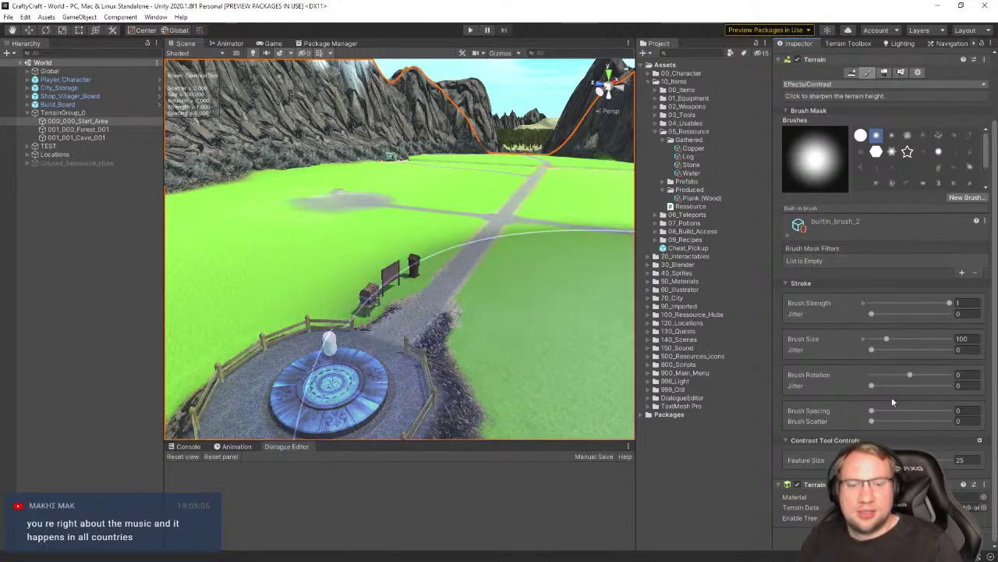
pyautogui.scroll(3, 891, 397)
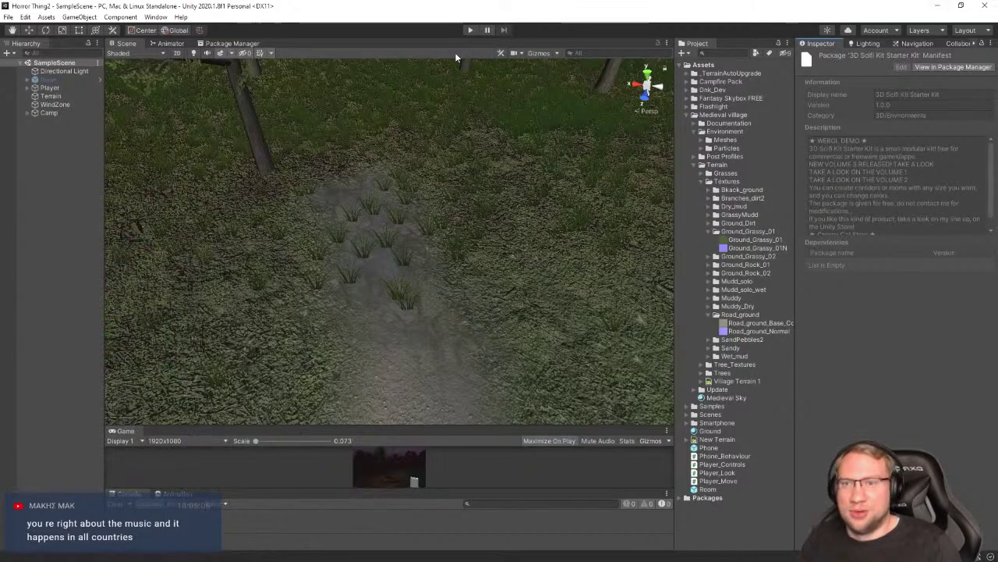
# In Horror Thing2, select the terrain, examine its Paint Texture settings for comparison, and expand the project's installed Packages
pyautogui.click(288, 317)
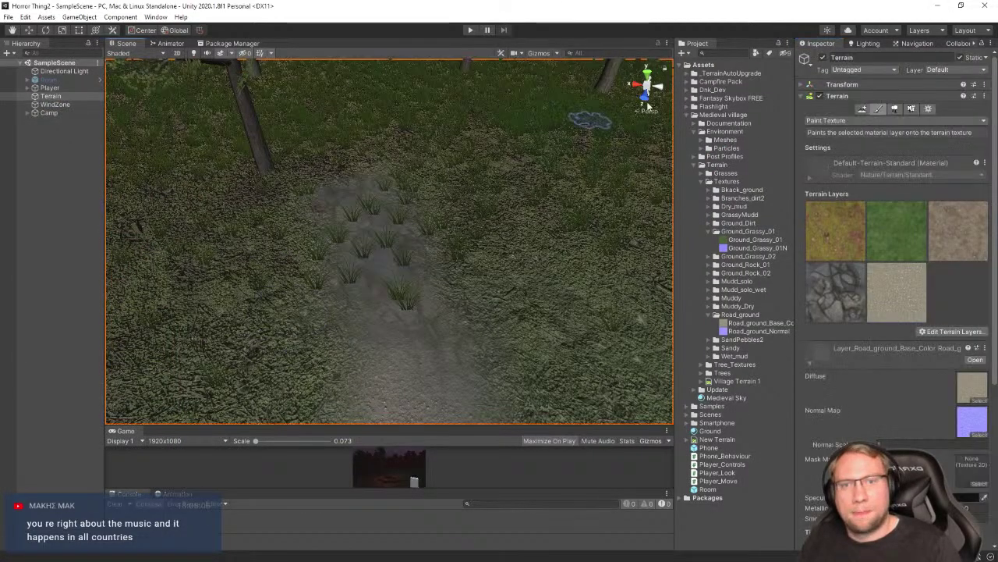
pyautogui.scroll(-5, 832, 413)
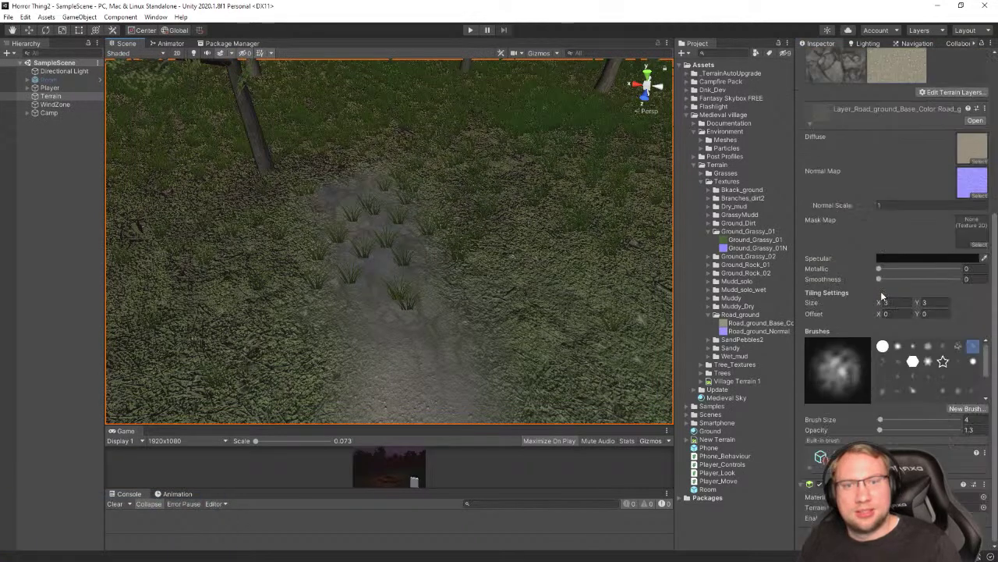
pyautogui.scroll(5, 887, 319)
pyautogui.click(686, 497)
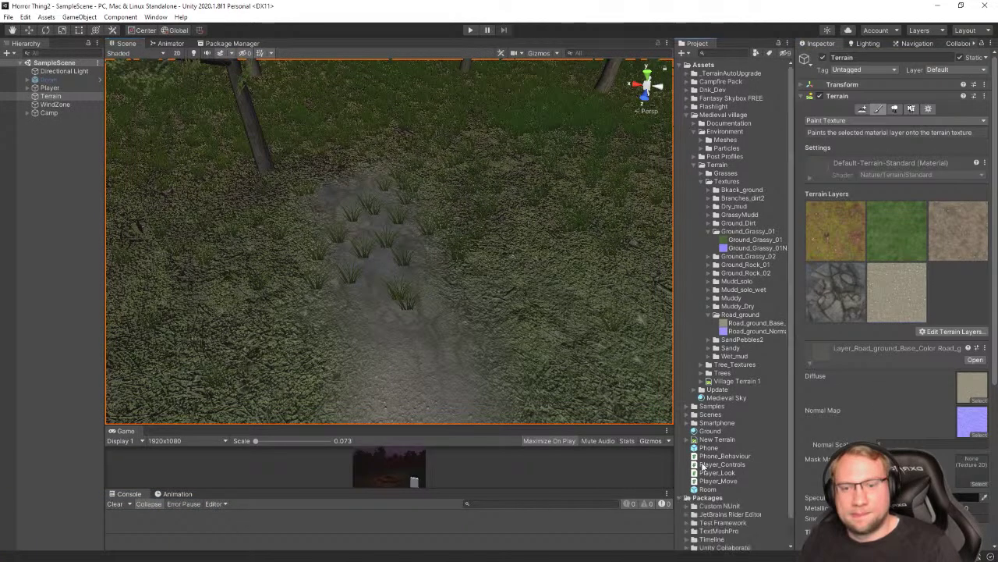
pyautogui.scroll(-1, 742, 468)
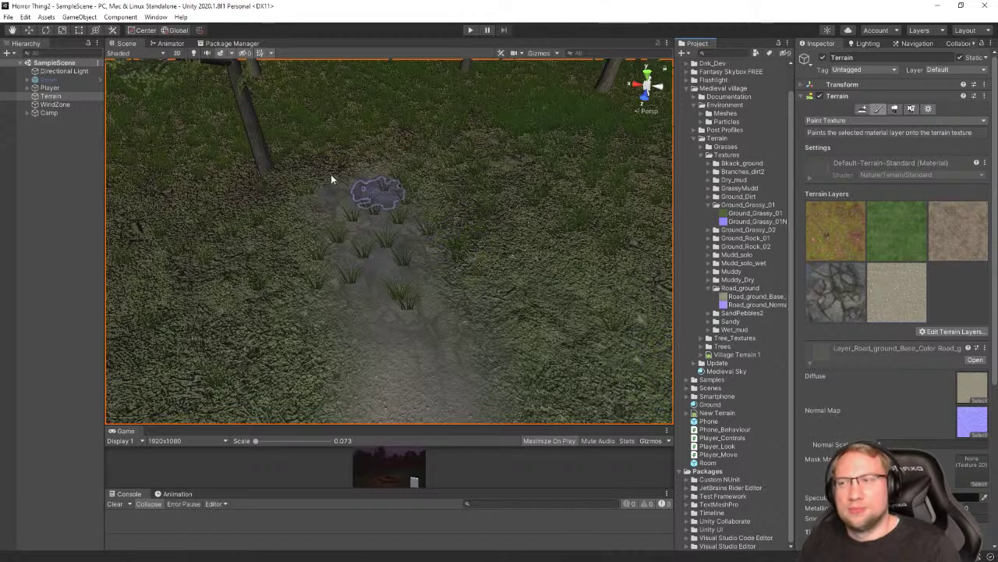
pyautogui.click(63, 97)
pyautogui.rightClick(64, 98)
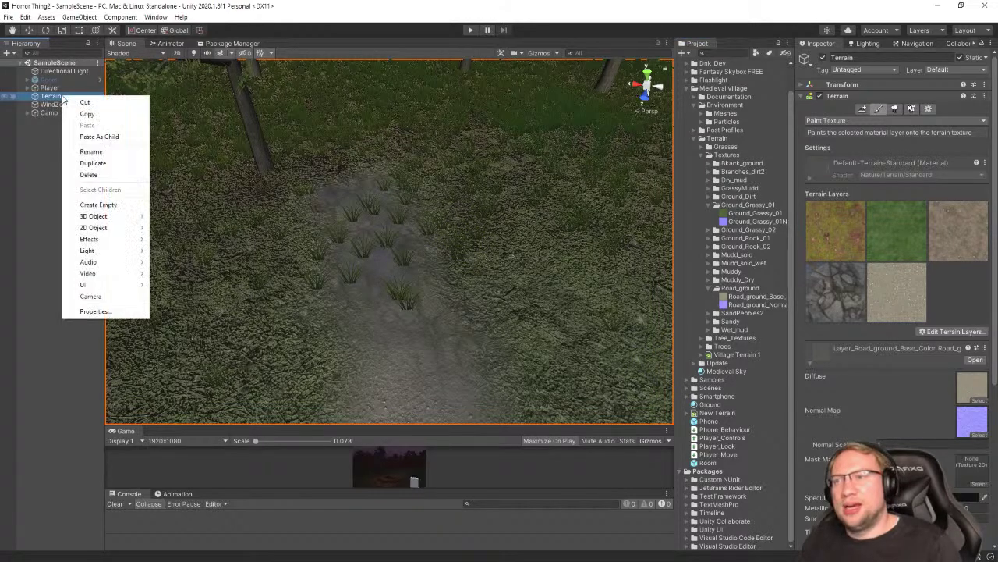
pyautogui.click(230, 49)
pyautogui.click(232, 43)
pyautogui.click(126, 43)
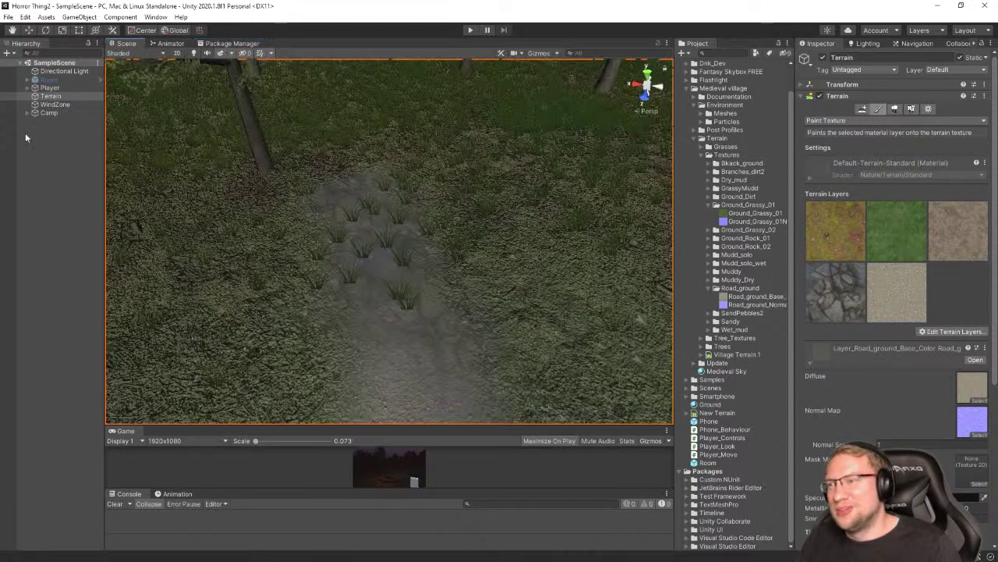
pyautogui.rightClick(42, 98)
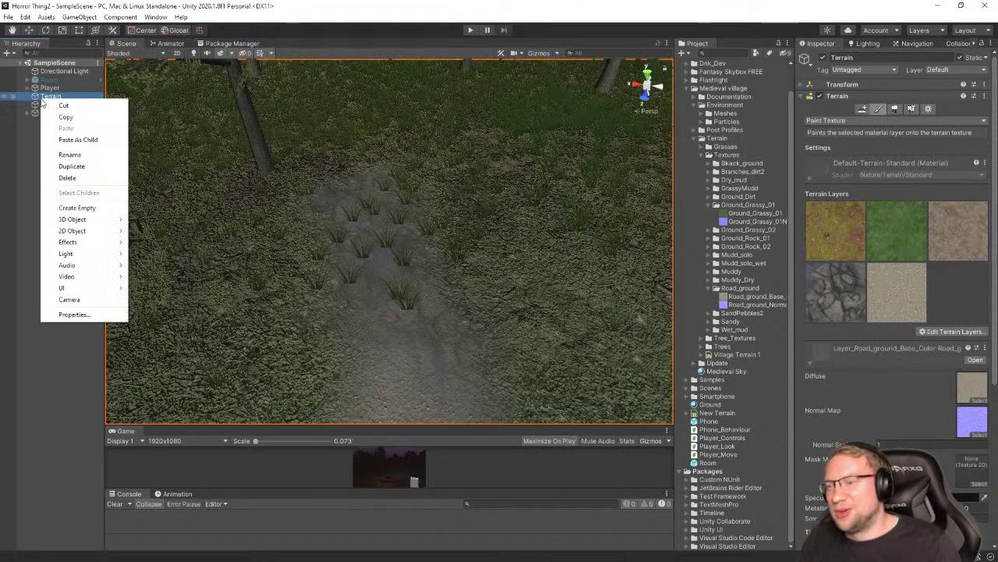
pyautogui.click(21, 200)
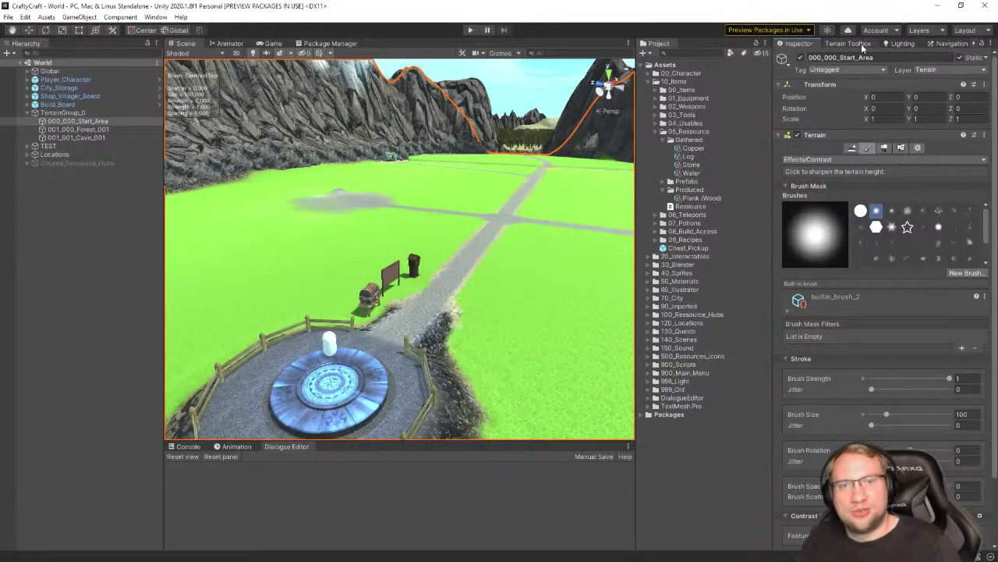
# View the Terrain Toolbox in CraftyCraft and look for the same panel among the windows available in Horror Thing2
pyautogui.click(850, 44)
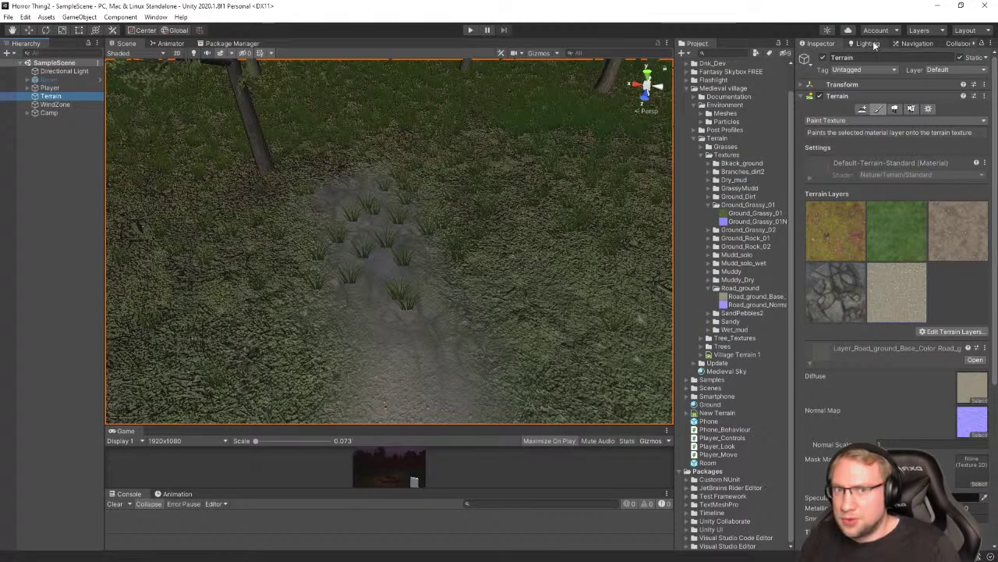
pyautogui.click(180, 16)
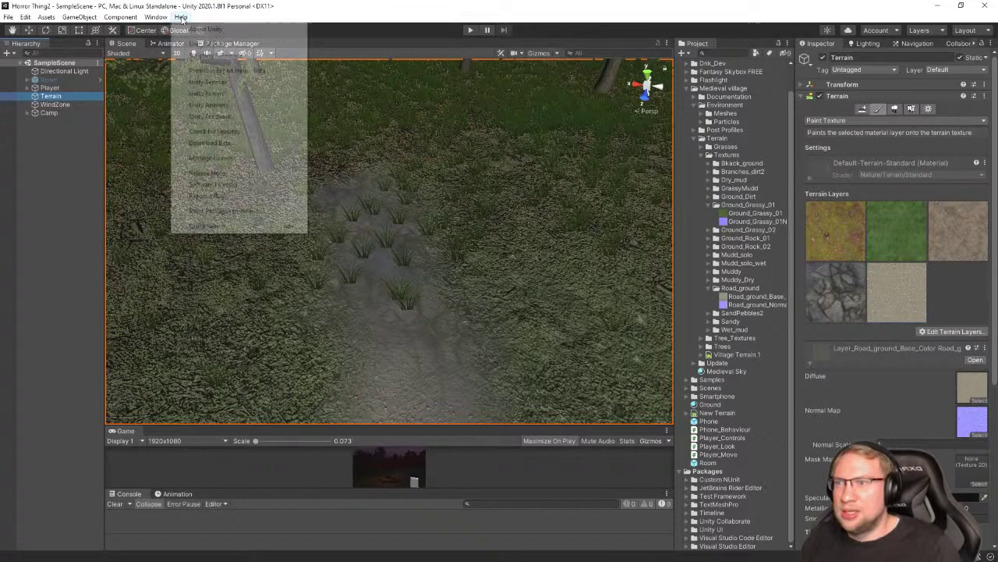
pyautogui.moveTo(156, 18)
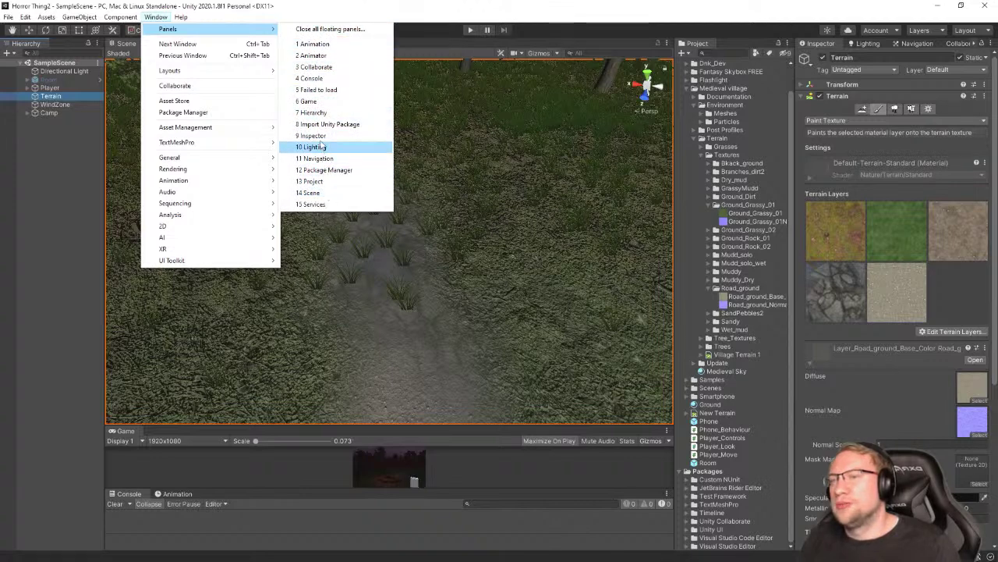
pyautogui.click(345, 5)
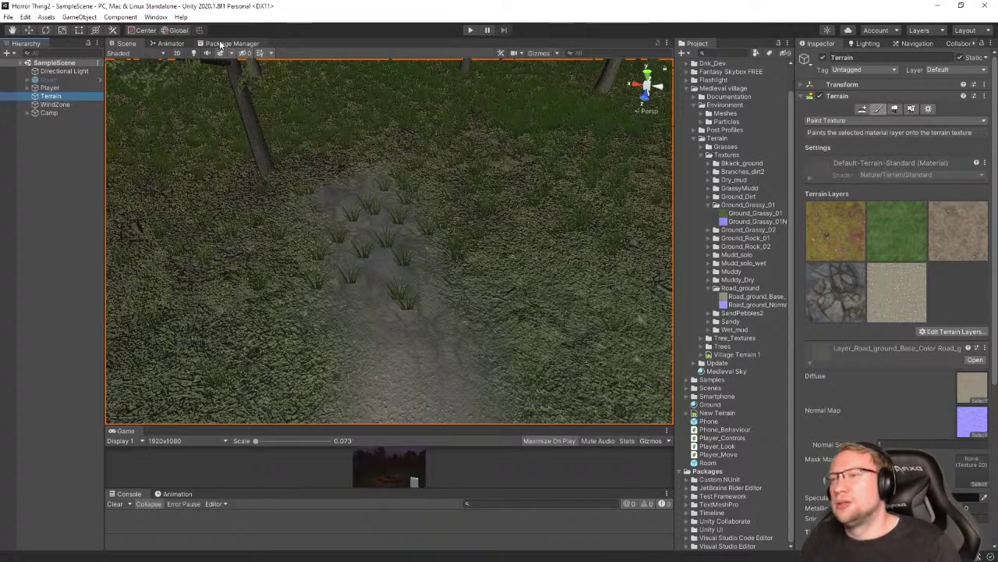
# Search the package list for terrain and compare AZURE Nature, Nature Materials vol.1 and Terrain Tools Sample Asset Pack
pyautogui.click(214, 43)
pyautogui.click(616, 53)
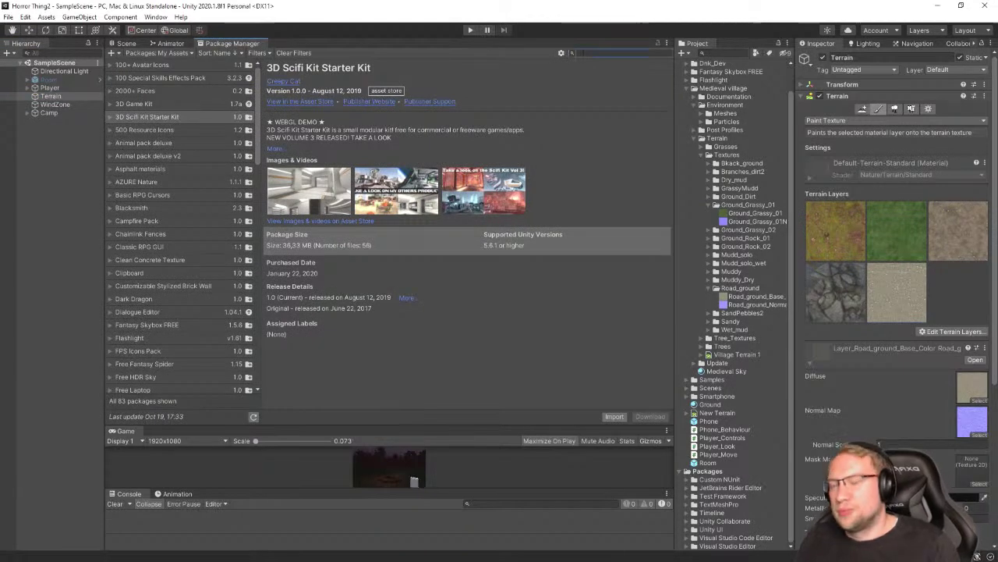
pyautogui.write('terrain')
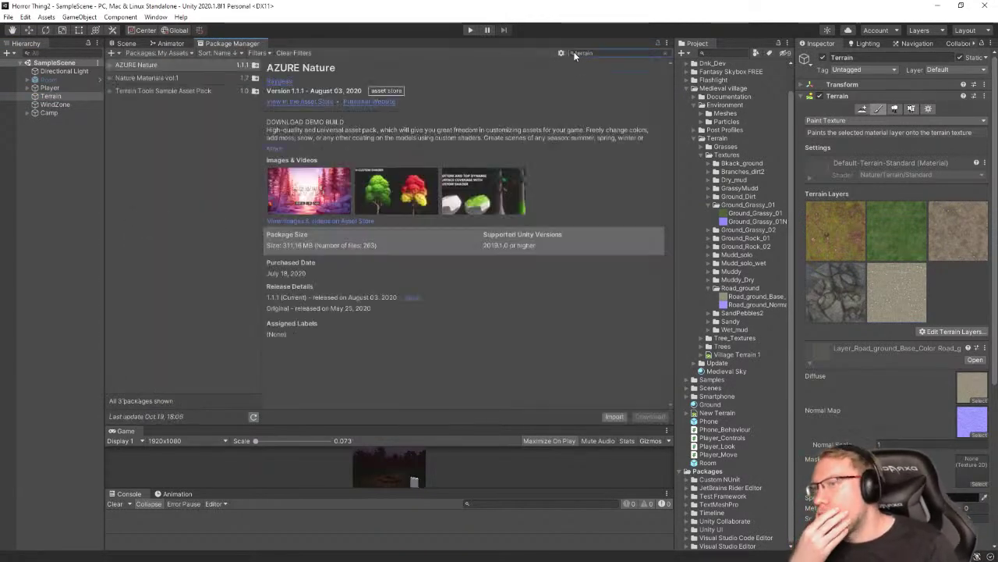
pyautogui.click(161, 91)
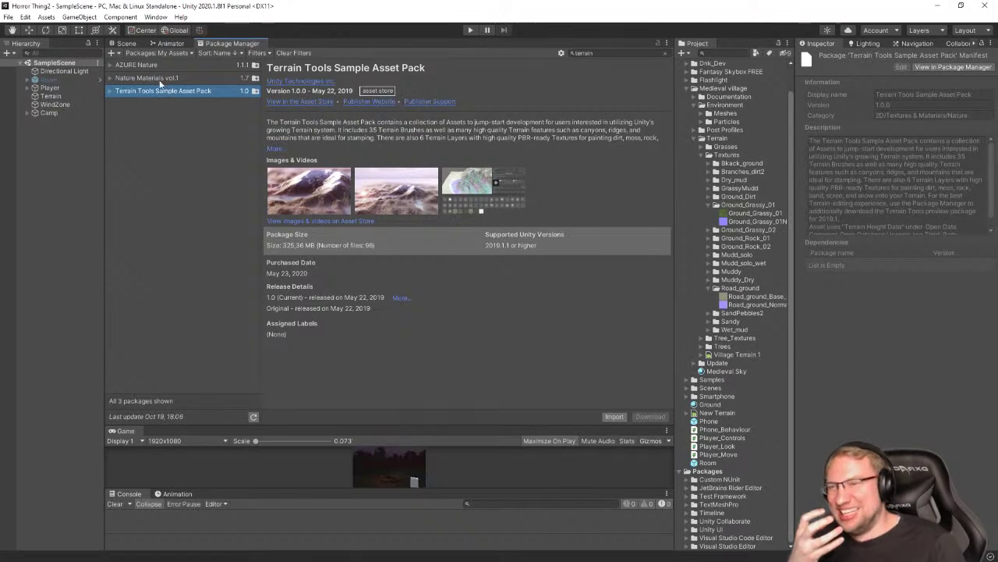
pyautogui.click(159, 79)
pyautogui.click(163, 65)
pyautogui.click(162, 77)
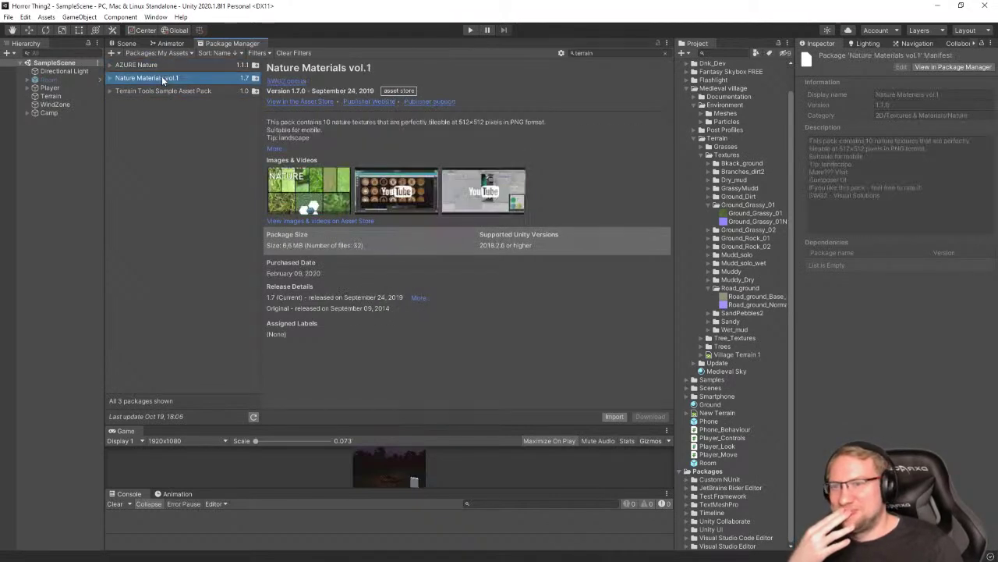
pyautogui.click(165, 66)
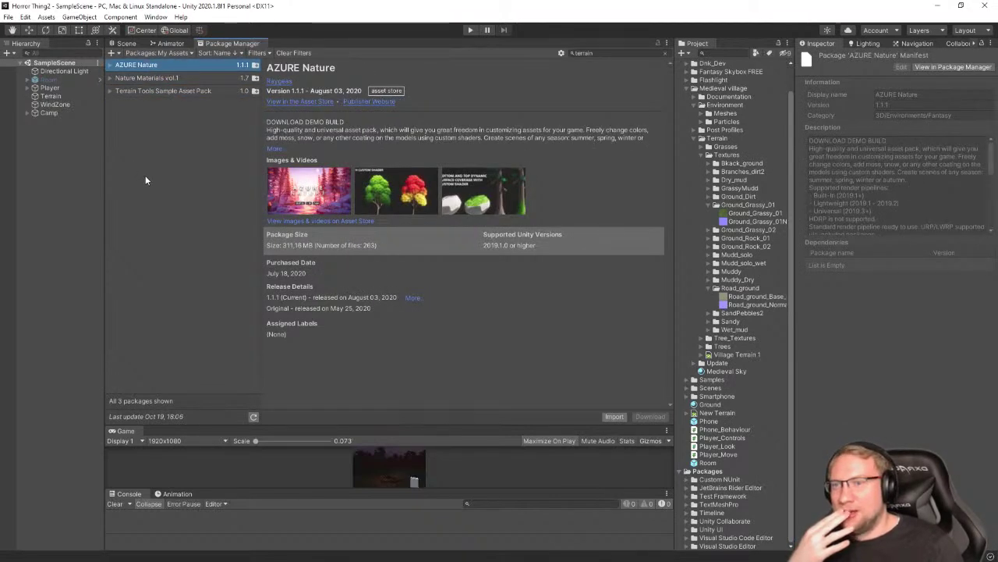
pyautogui.click(162, 79)
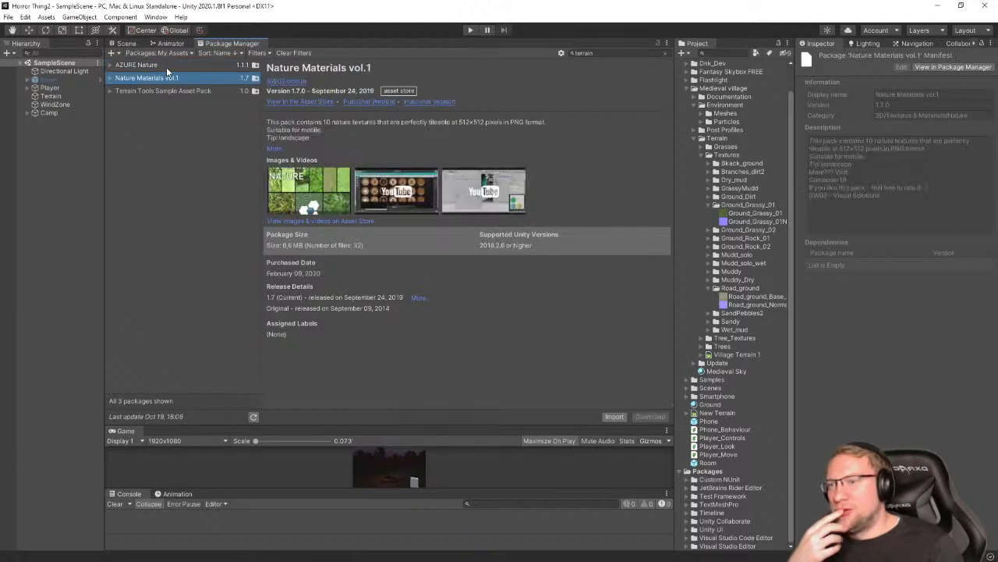
pyautogui.click(166, 67)
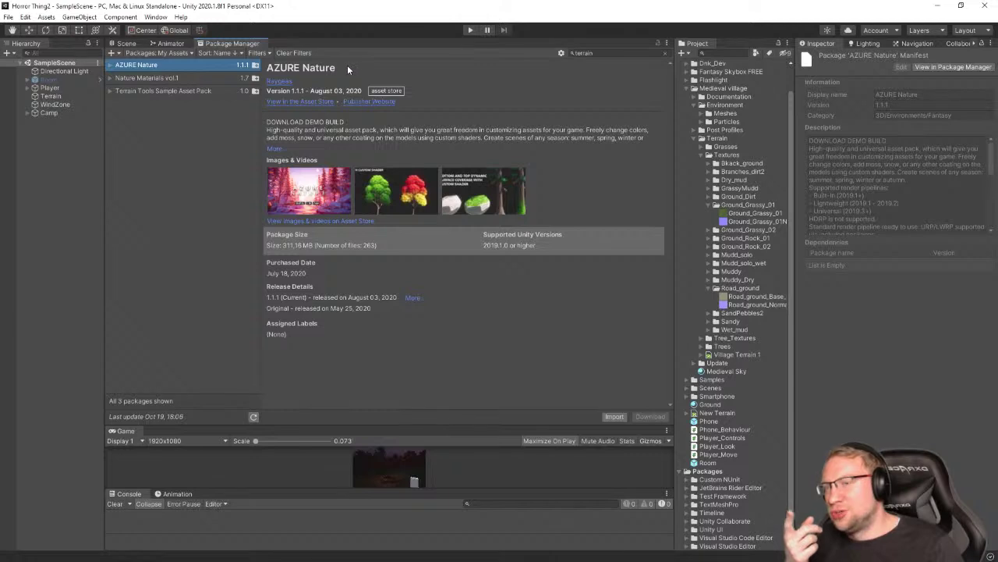
pyautogui.moveTo(347, 66); pyautogui.dragTo(316, 69)
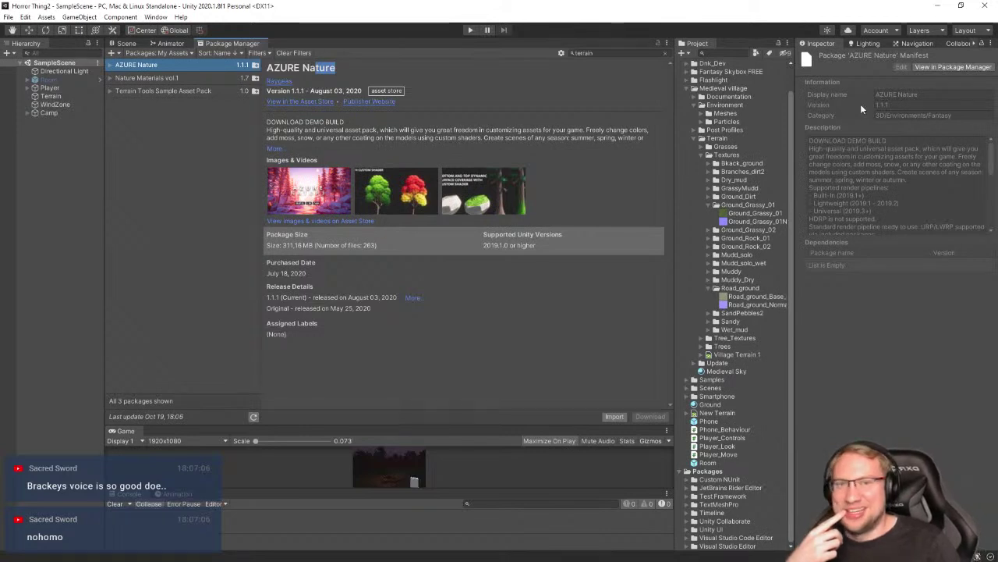
pyautogui.click(176, 78)
# Import the AZURE Nature package with its Demo folder excluded
pyautogui.click(176, 69)
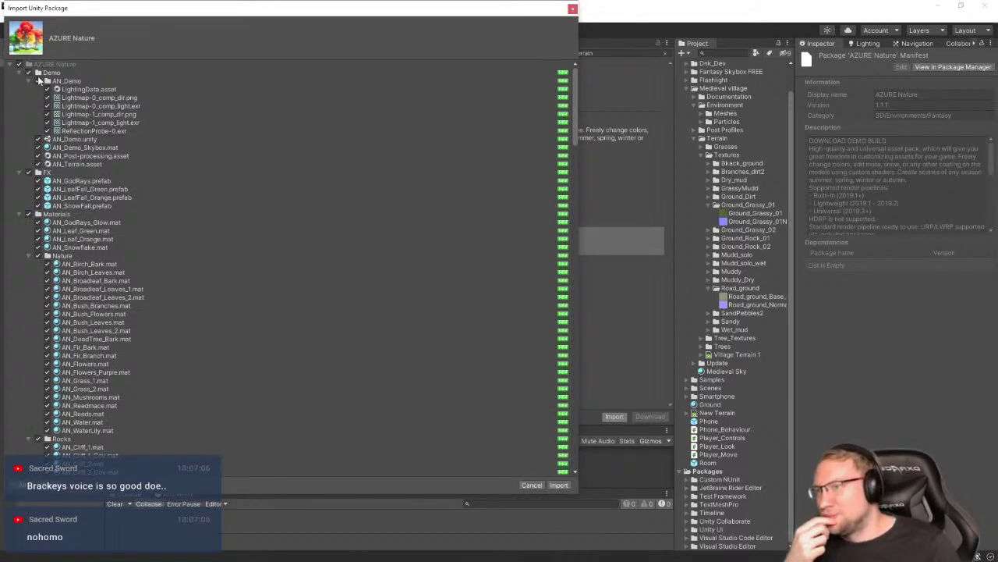
pyautogui.click(38, 81)
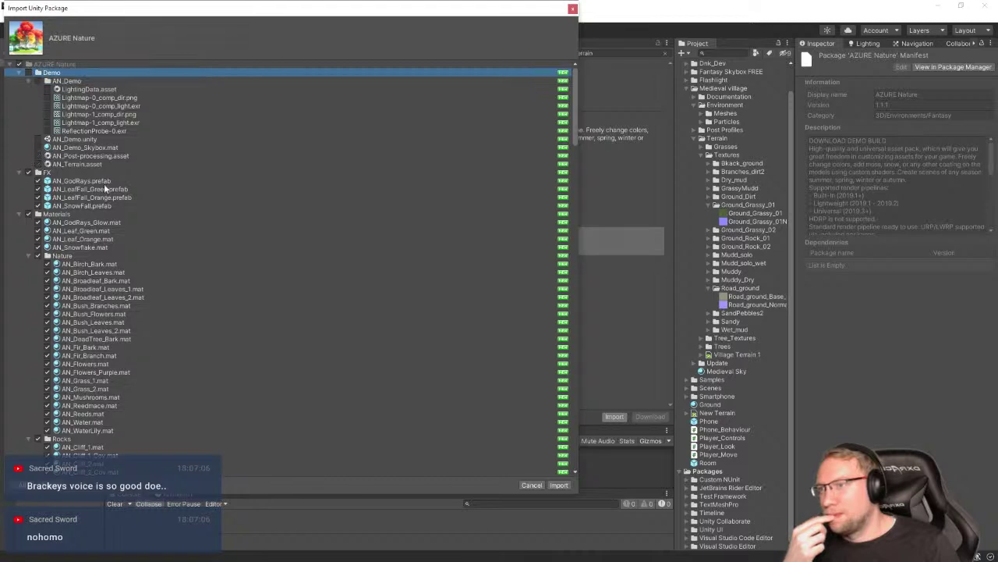
pyautogui.scroll(-5, 88, 191)
pyautogui.scroll(-20, 89, 198)
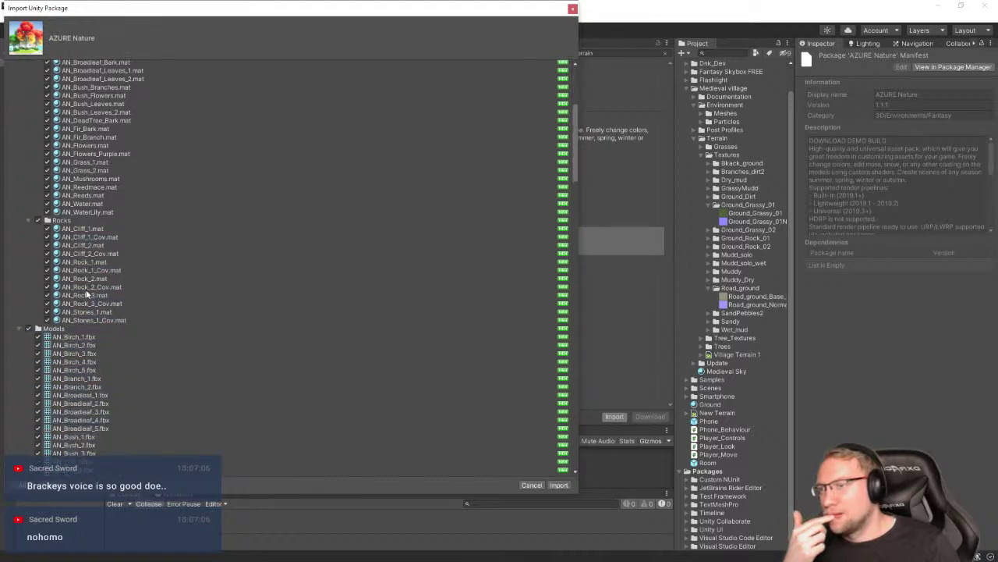
pyautogui.scroll(4, 119, 288)
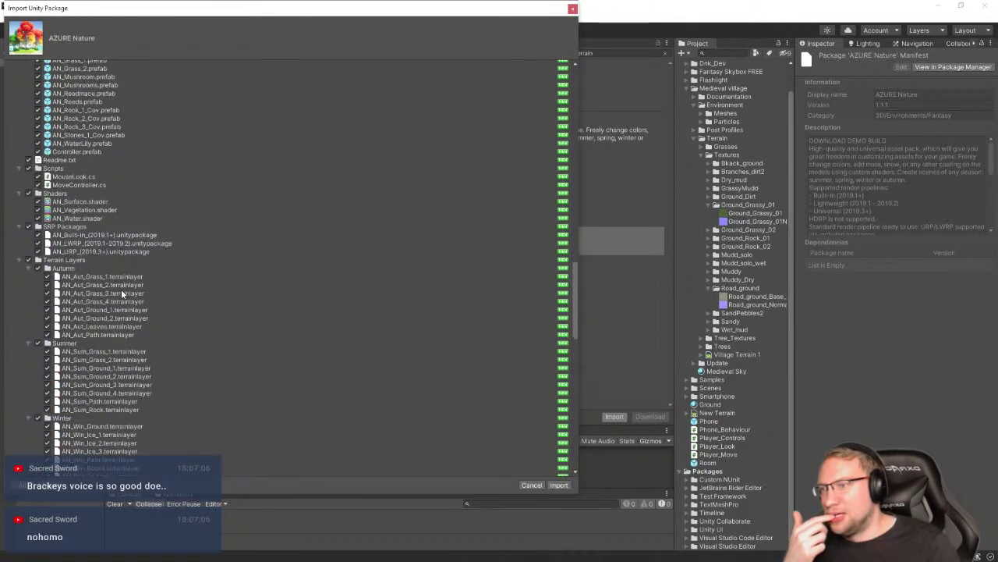
pyautogui.scroll(-14, 121, 294)
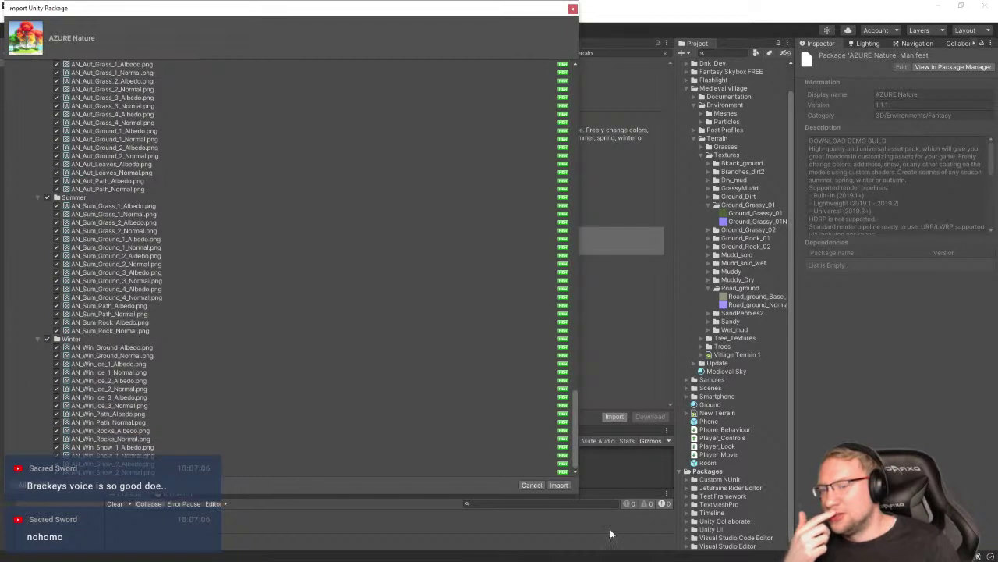
pyautogui.click(558, 485)
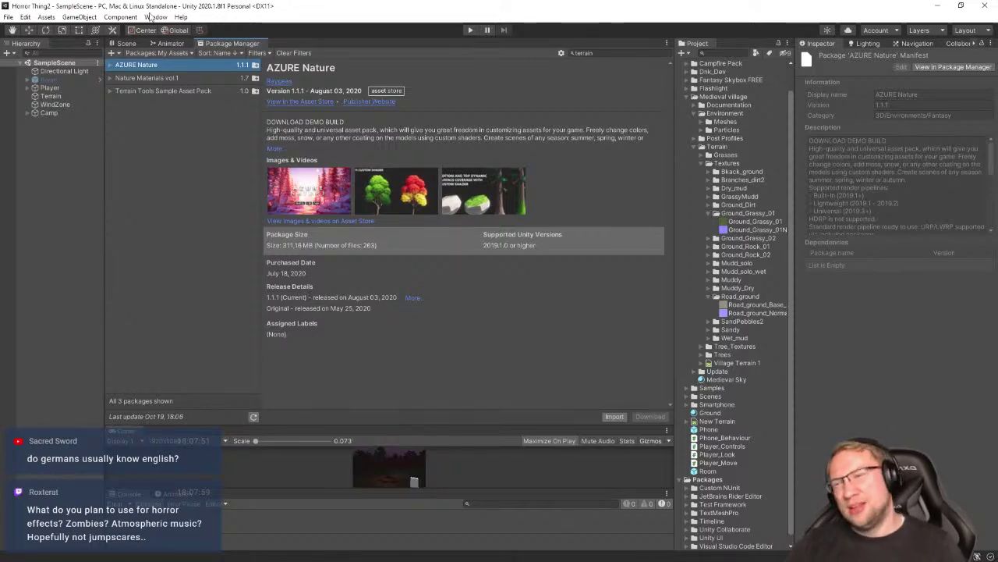
# Return to the Scene view and collapse the Medieval village and Packages folders in the project
pyautogui.click(124, 44)
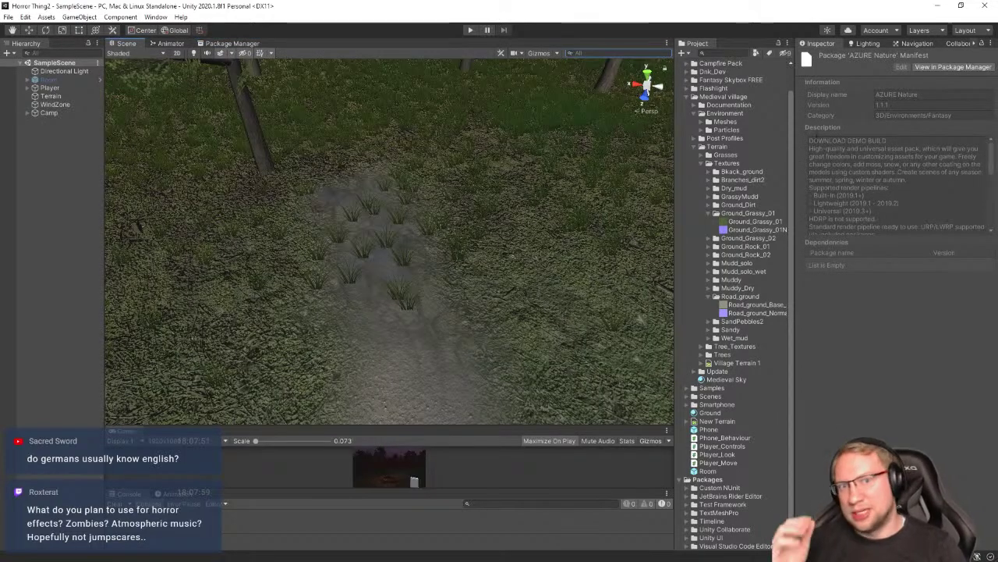
pyautogui.click(737, 213)
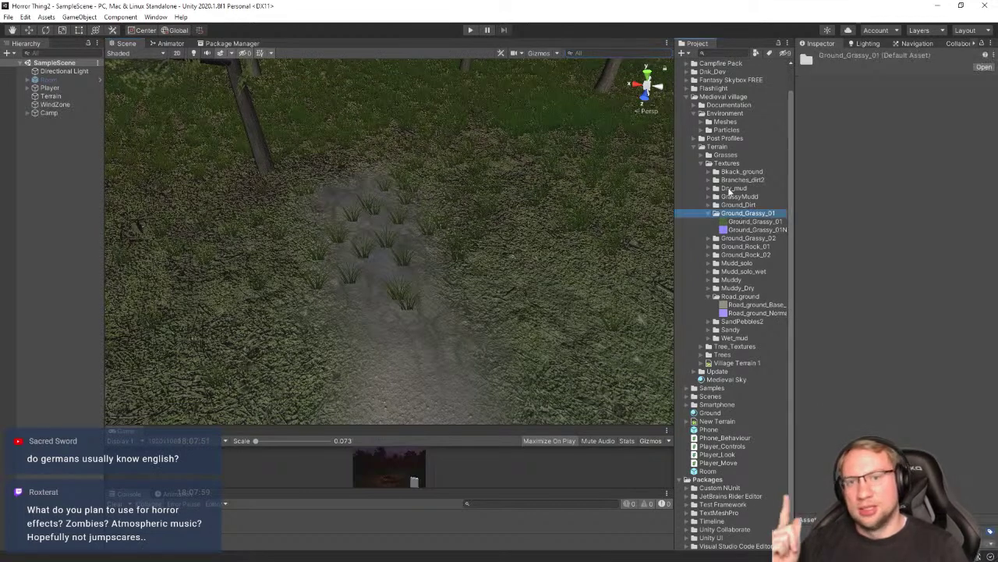
pyautogui.click(693, 147)
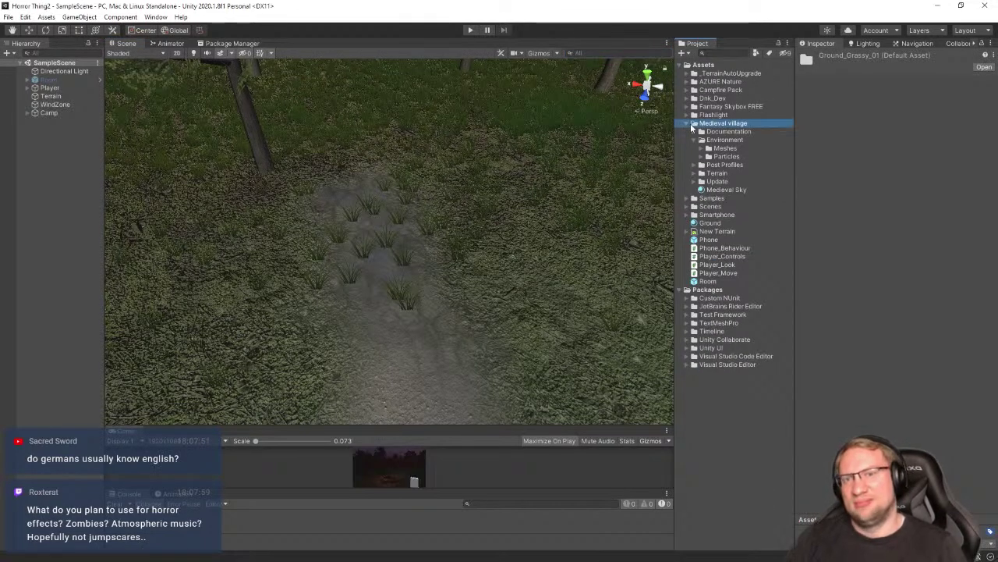
pyautogui.click(691, 124)
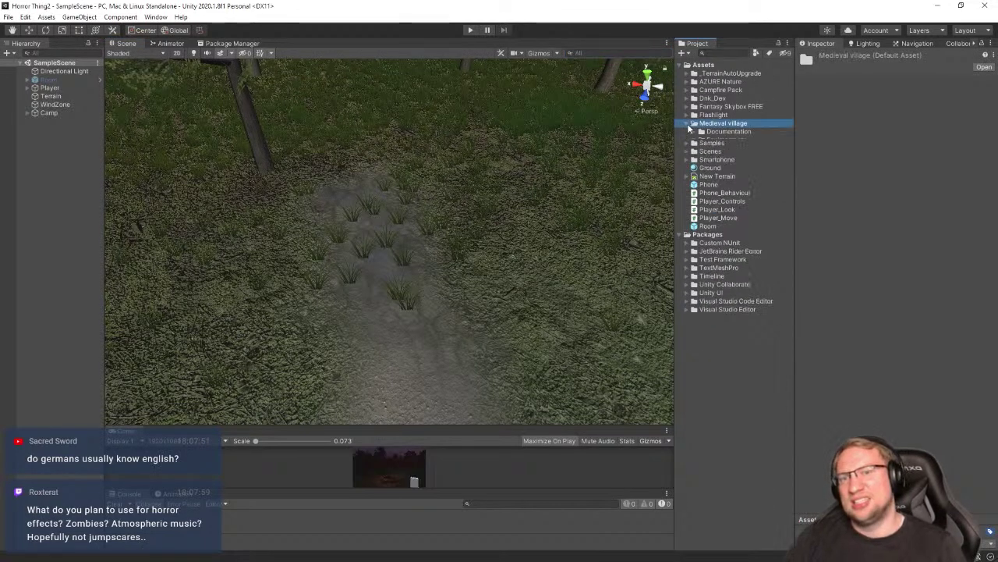
pyautogui.click(688, 224)
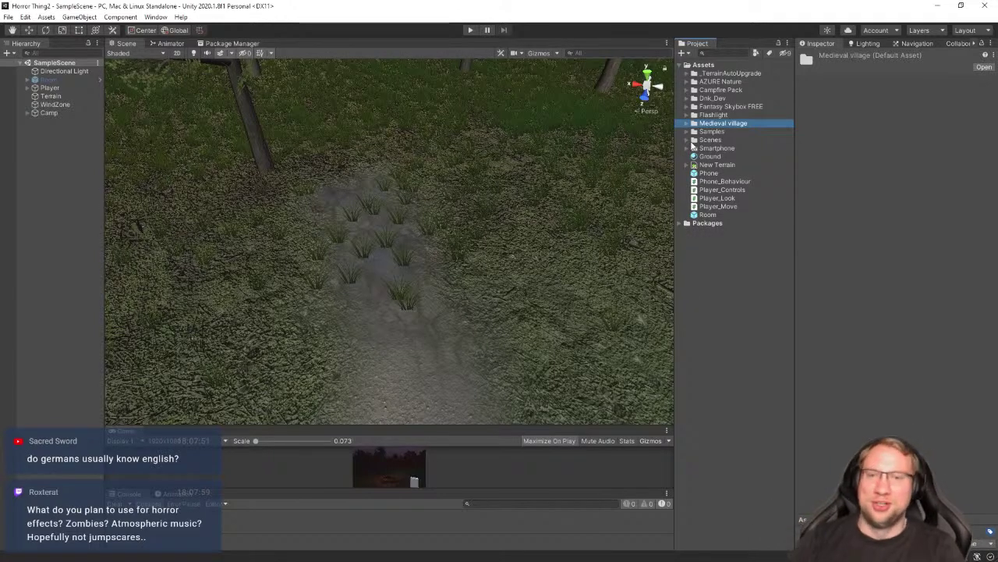
pyautogui.click(687, 82)
pyautogui.click(687, 82)
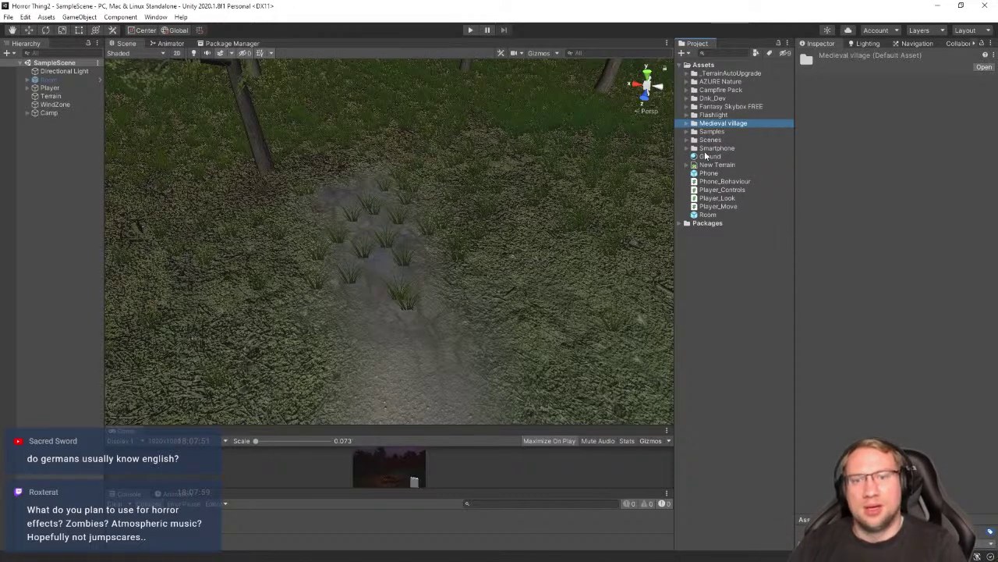
pyautogui.click(705, 302)
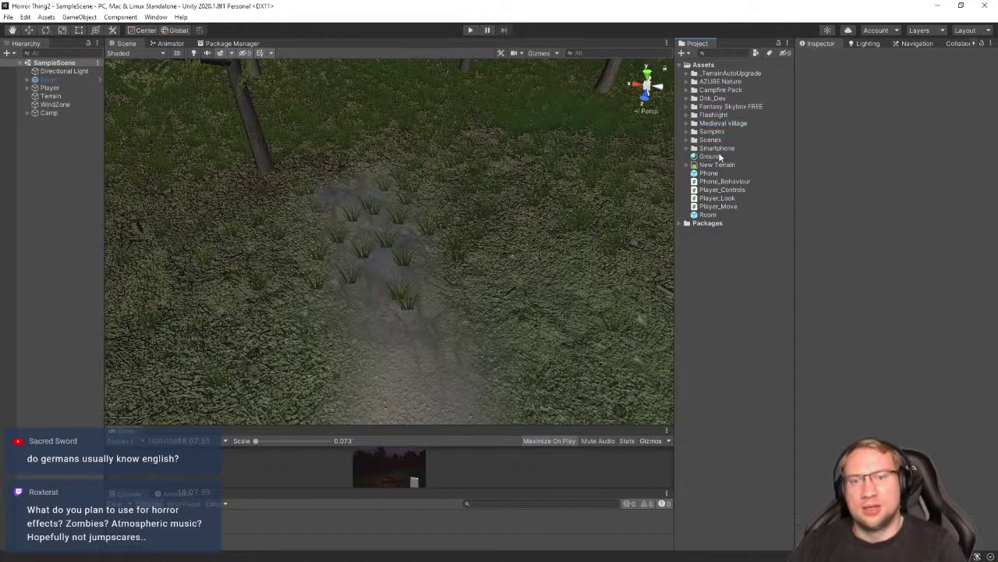
# Start adding a layer to the terrain and preview the AZURE Nature autumn, summer and winter terrain layers
pyautogui.click(398, 275)
pyautogui.click(946, 334)
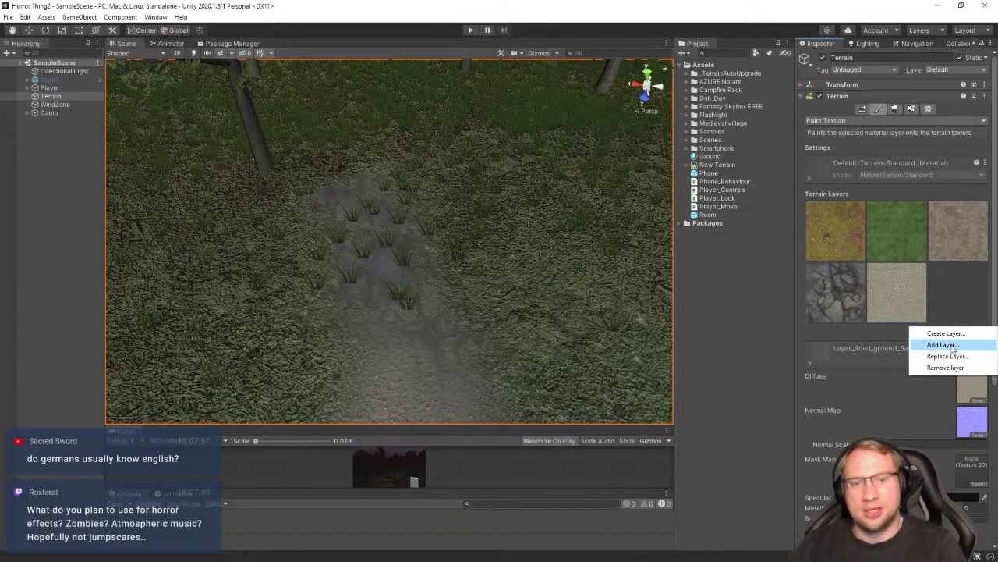
pyautogui.click(948, 344)
pyautogui.click(738, 413)
pyautogui.click(738, 400)
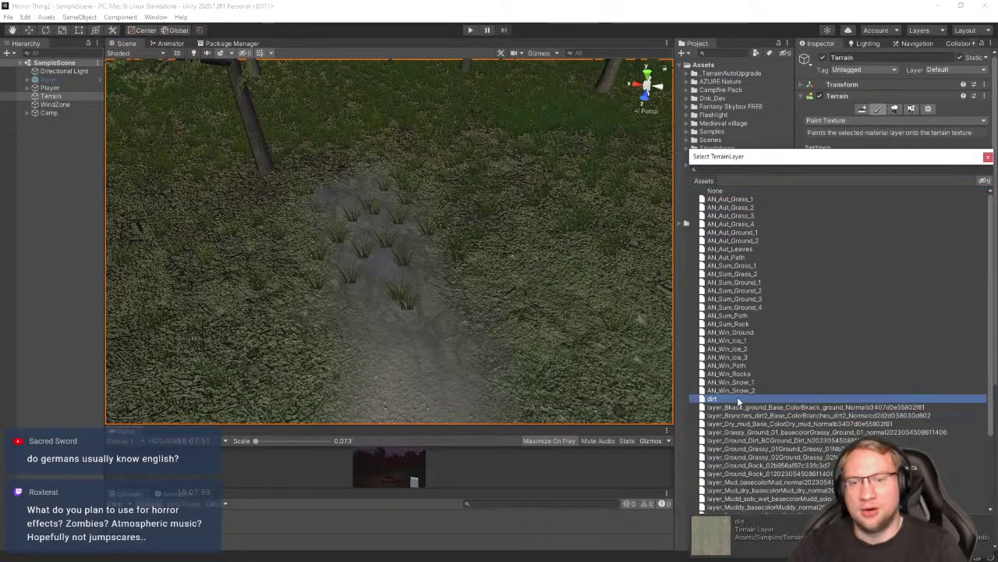
pyautogui.press('Up')
pyautogui.press('Up')
pyautogui.press('Up')
pyautogui.press('Up')
pyautogui.press('Up')
pyautogui.press('Up')
pyautogui.press('Up')
pyautogui.press('Up')
pyautogui.press('Up')
pyautogui.press('Up')
pyautogui.press('Up')
pyautogui.press('Up')
pyautogui.press('Up')
pyautogui.press('Up')
pyautogui.press('Up')
pyautogui.press('Up')
pyautogui.press('Up')
pyautogui.press('Up')
pyautogui.press('Up')
pyautogui.press('Up')
pyautogui.press('Up')
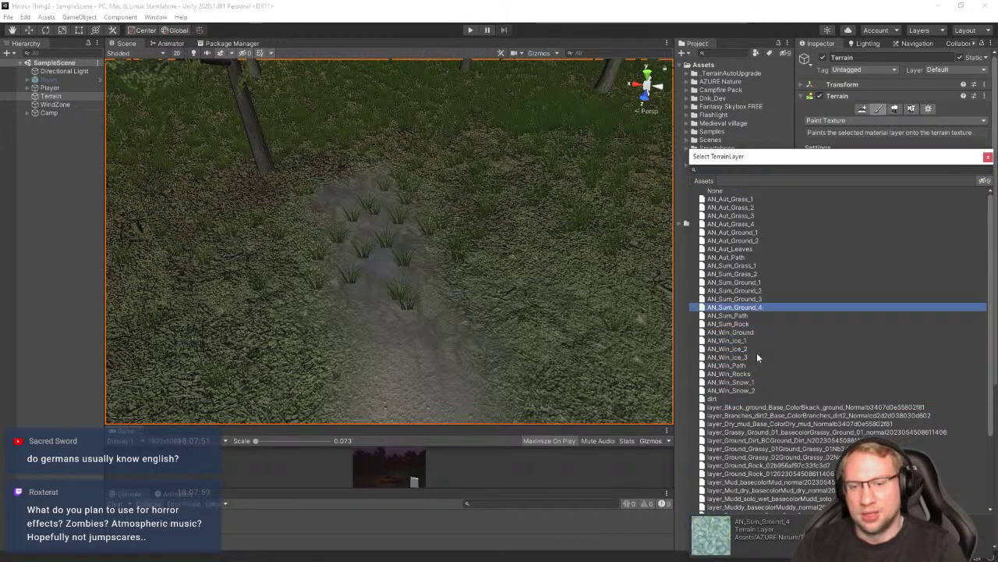
pyautogui.press('Up')
pyautogui.press('Up')
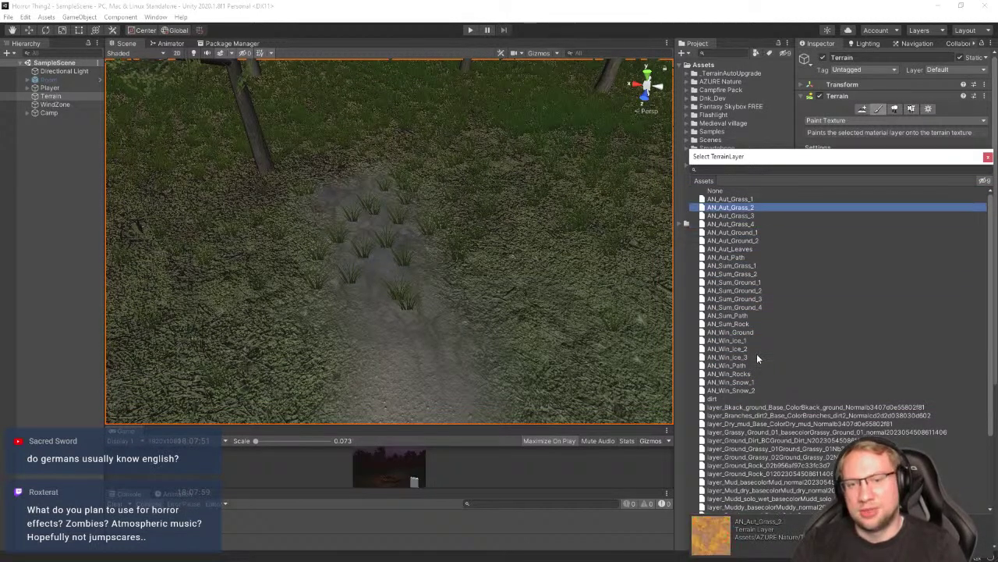
pyautogui.press('Down')
pyautogui.press('Down')
pyautogui.press('Down')
pyautogui.press('Down')
pyautogui.press('Down')
pyautogui.press('Down')
pyautogui.press('Down')
pyautogui.press('Down')
pyautogui.press('Down')
pyautogui.press('Down')
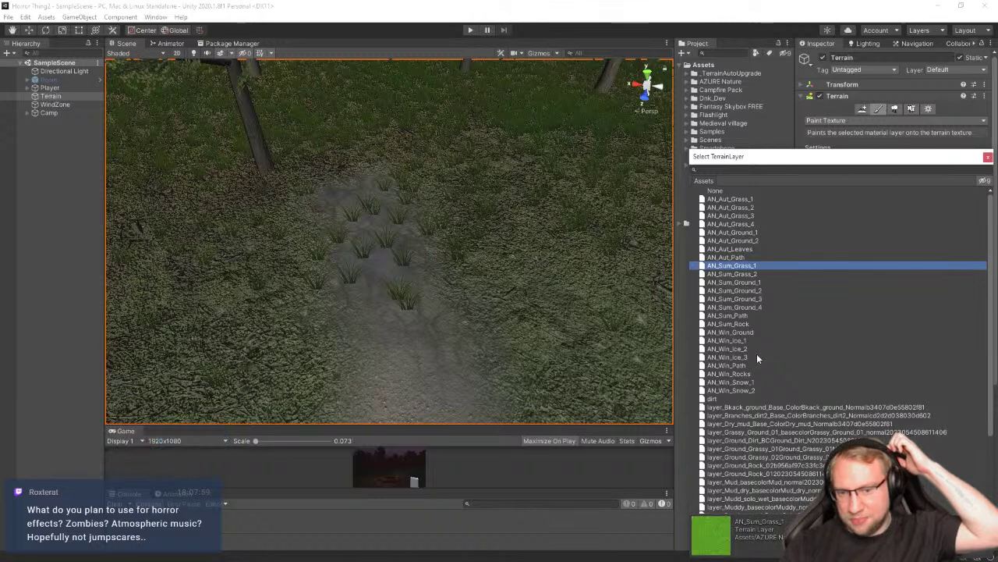
pyautogui.press('Up')
pyautogui.press('Up')
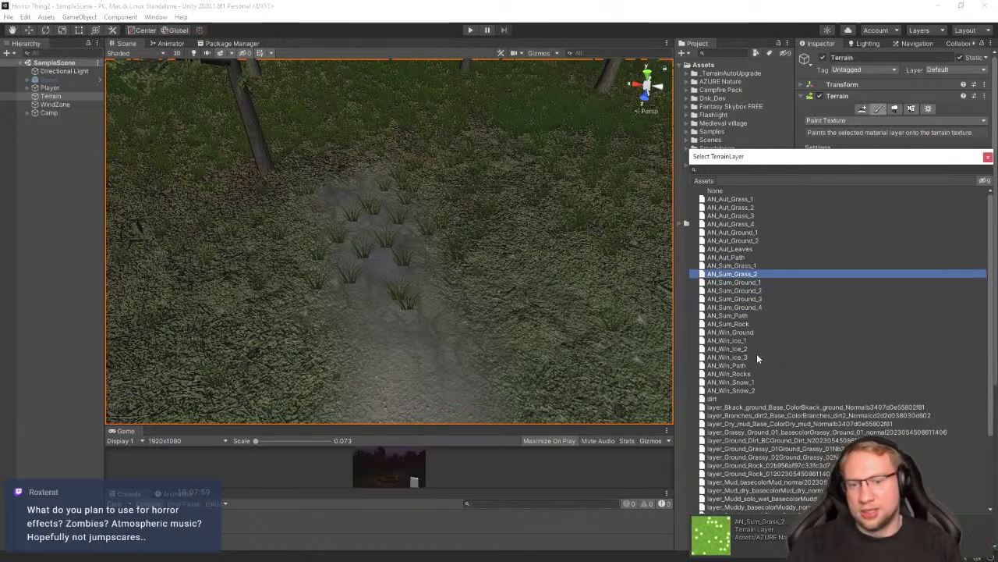
pyautogui.press('Down')
pyautogui.press('Down')
pyautogui.press('Down')
pyautogui.press('Down')
pyautogui.press('Down')
pyautogui.press('Down')
pyautogui.press('Down')
pyautogui.press('Down')
pyautogui.press('Up')
pyautogui.press('Up')
pyautogui.press('Up')
pyautogui.press('Up')
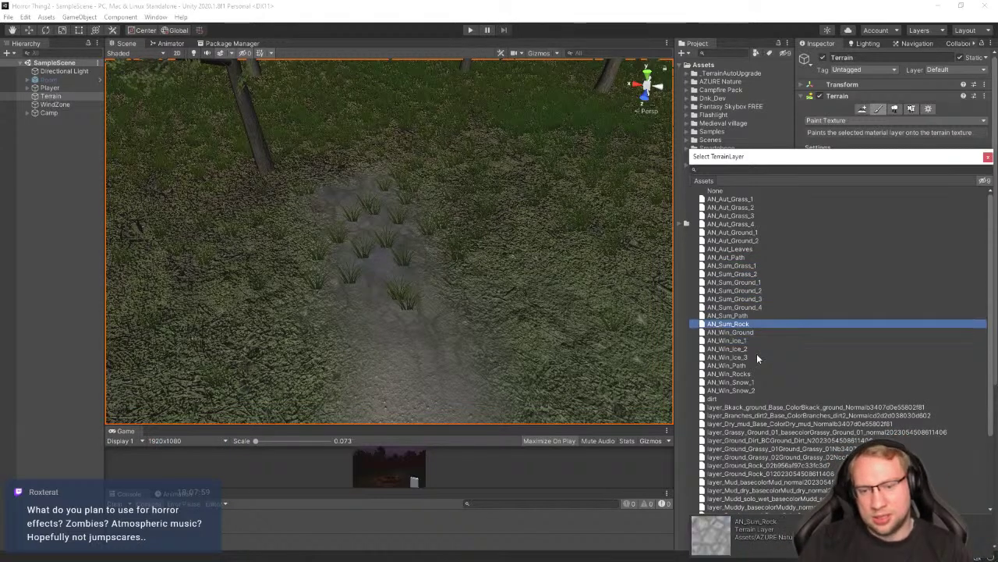
pyautogui.press('Down')
pyautogui.press('Up')
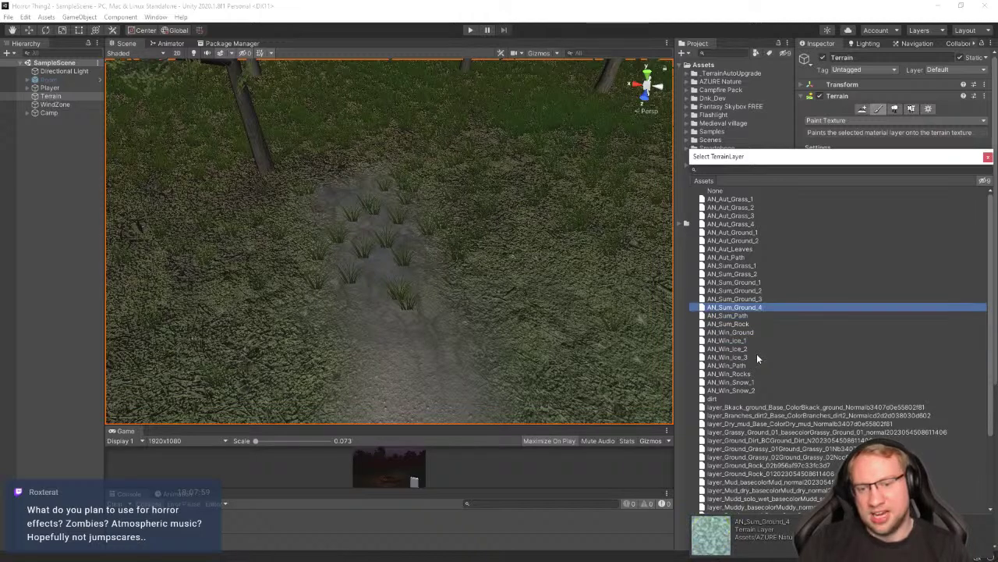
pyautogui.press('Down')
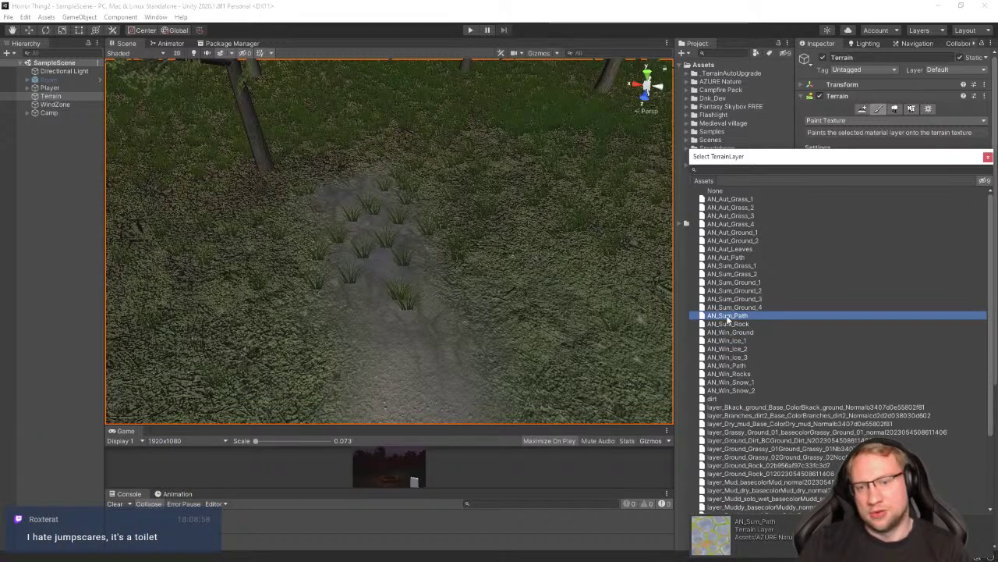
# Compare the AN_Aut_Path and AN_Sum_Path layers and add AN_Sum_Path to the terrain
pyautogui.click(741, 258)
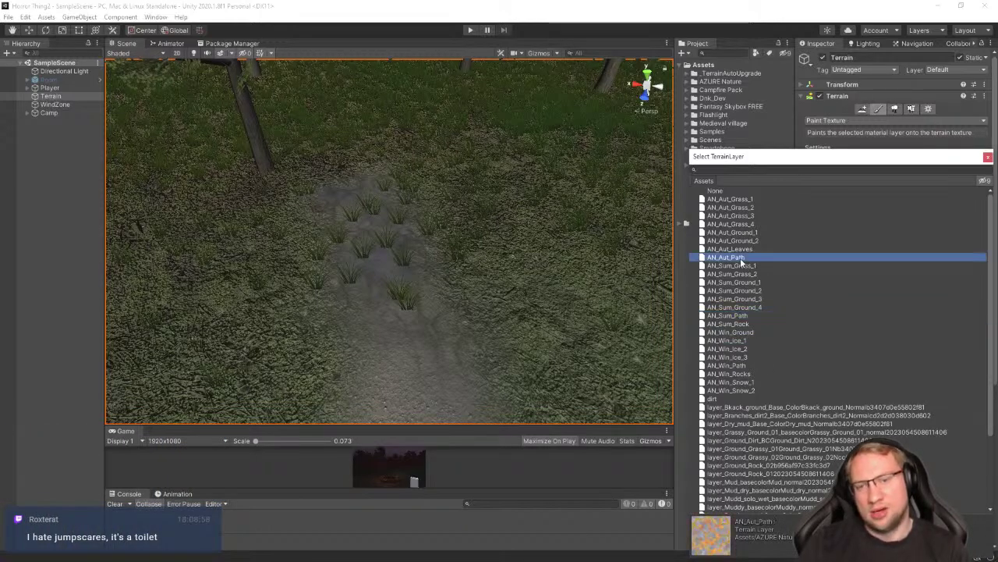
pyautogui.click(744, 317)
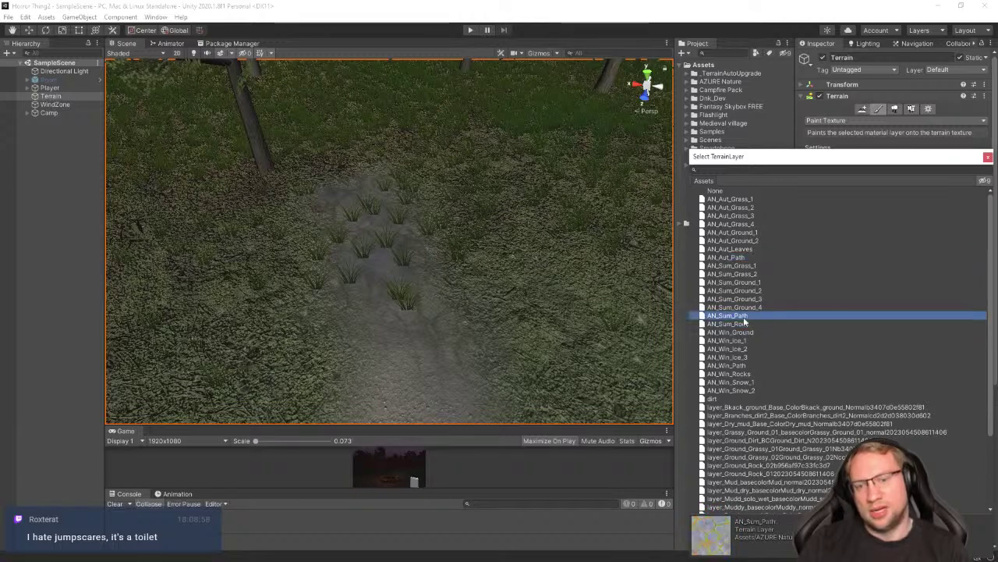
pyautogui.doubleClick(744, 317)
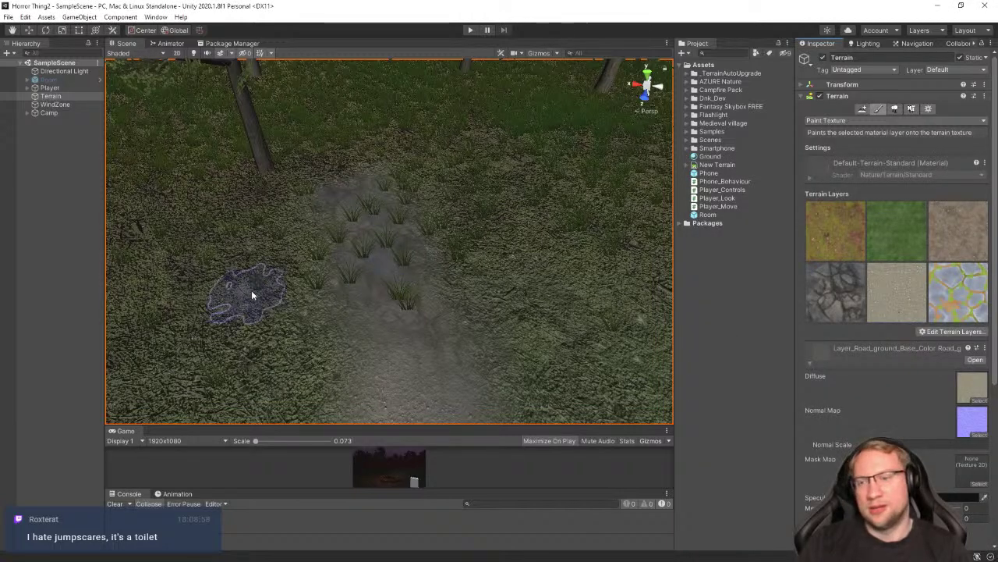
# Select the AN_Sum_Path terrain layer and paint it over the existing path through the grass
pyautogui.moveTo(359, 209); pyautogui.dragTo(356, 256, button='right')
pyautogui.scroll(1, 356, 256)
pyautogui.scroll(-4, 834, 454)
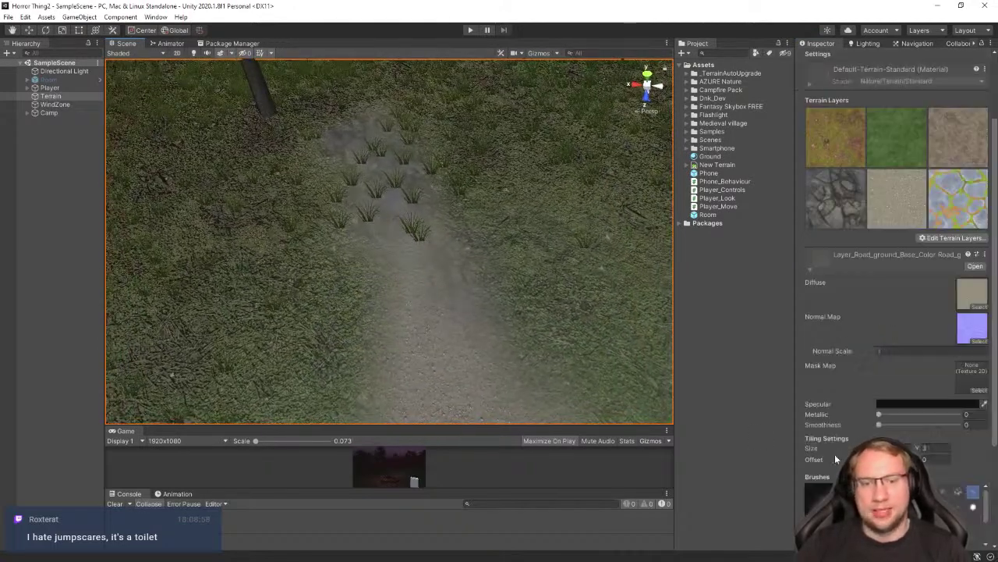
pyautogui.scroll(-2, 873, 413)
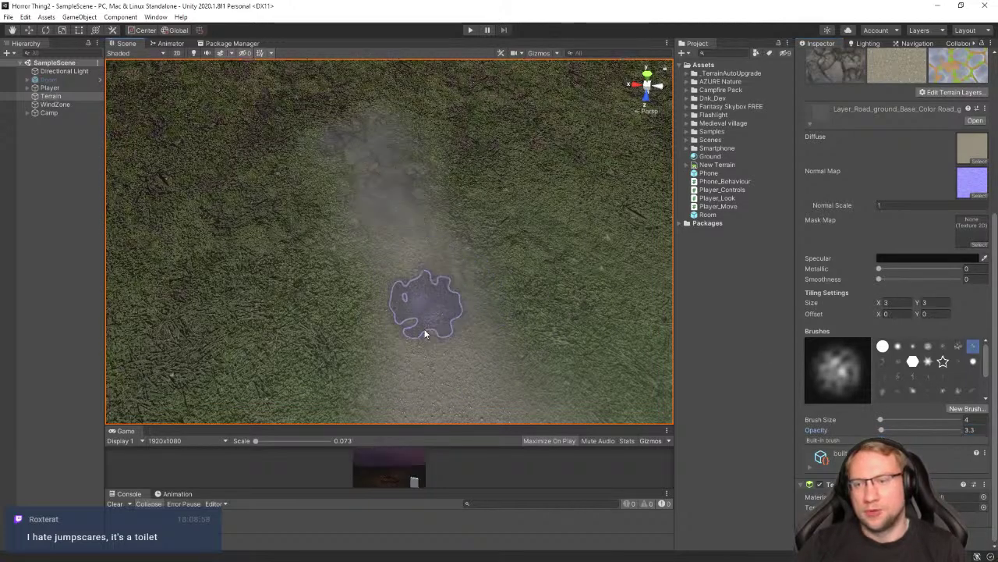
pyautogui.scroll(4, 935, 178)
pyautogui.click(936, 174)
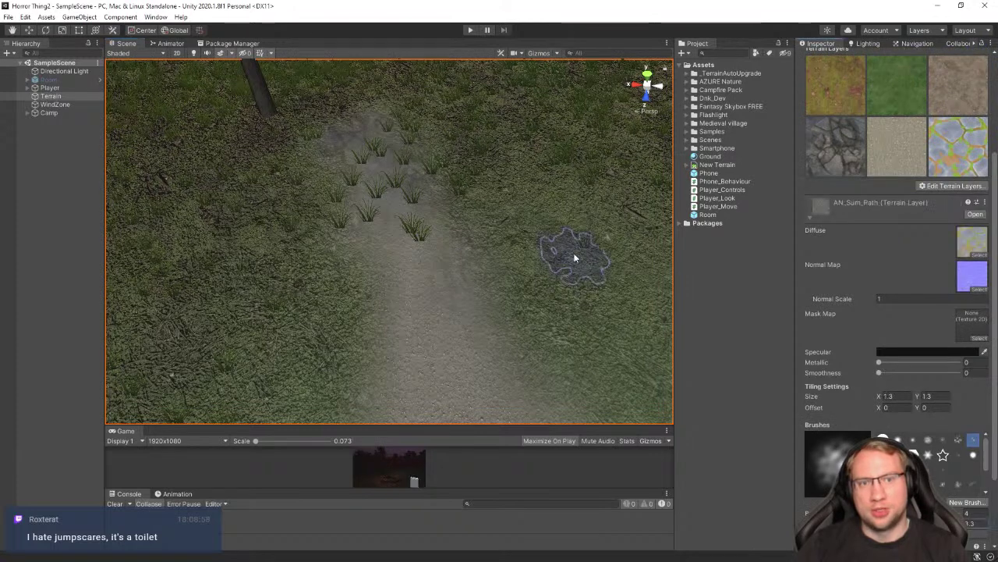
pyautogui.moveTo(373, 143)
pyautogui.mouseDown()
pyautogui.moveTo(467, 346)
pyautogui.moveTo(466, 279)
pyautogui.moveTo(431, 259)
pyautogui.moveTo(450, 297)
pyautogui.moveTo(406, 369)
pyautogui.moveTo(363, 284)
pyautogui.moveTo(403, 164)
pyautogui.moveTo(407, 208)
pyautogui.moveTo(450, 278)
pyautogui.mouseUp()
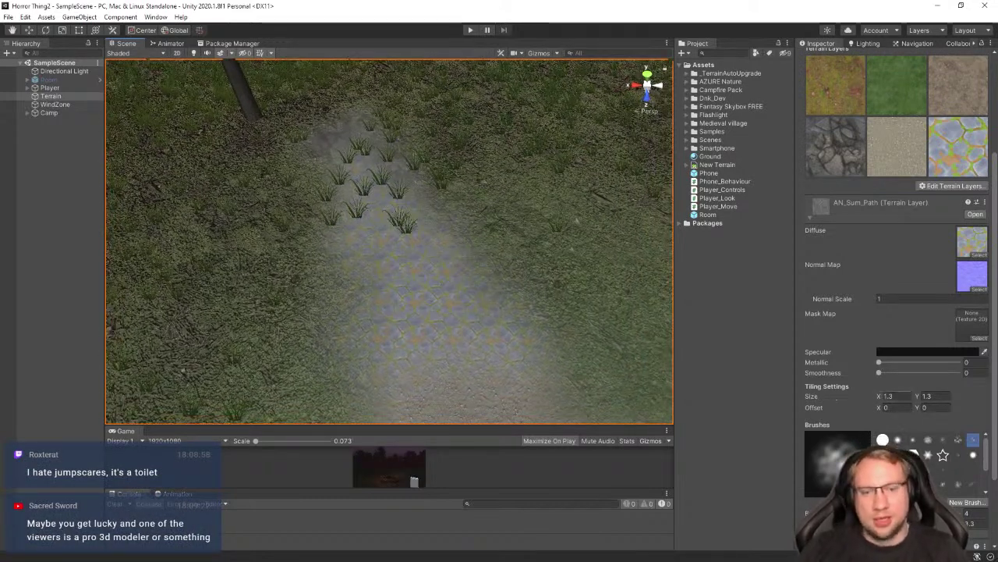
# Try a tiling size of 3 by 3 on the AN_Sum_Path layer
pyautogui.click(887, 395)
pyautogui.write('3')
pyautogui.press('Tab')
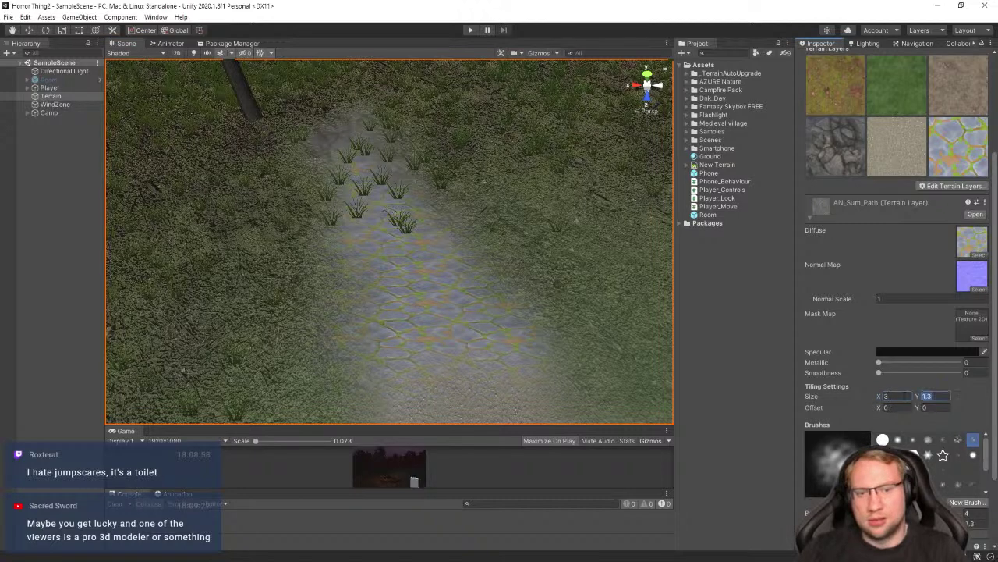
pyautogui.write('3')
# Set the AN_Sum_Path layer's tiling size to 2 by 2
pyautogui.click(897, 396)
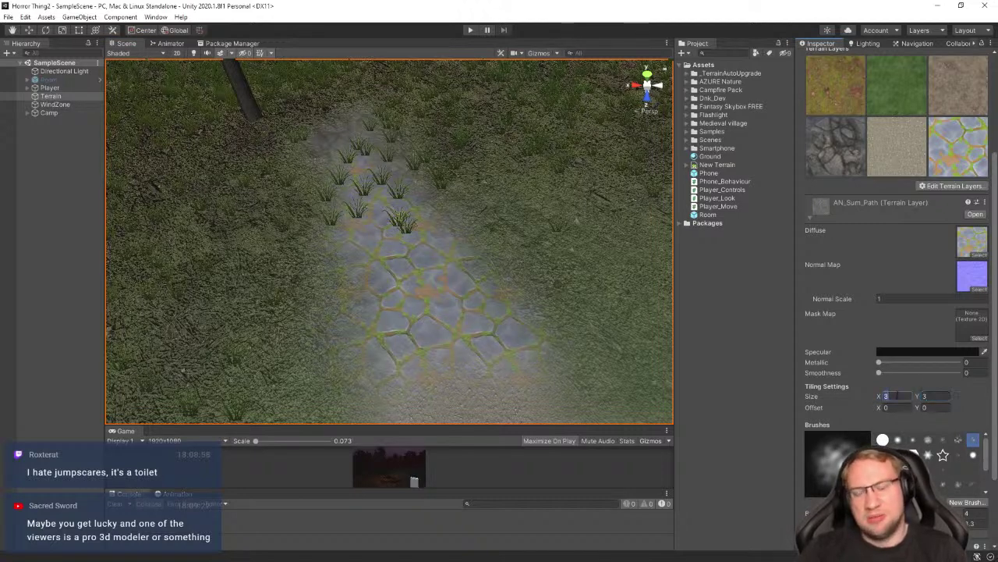
pyautogui.write('2')
pyautogui.press('Tab')
pyautogui.write('2')
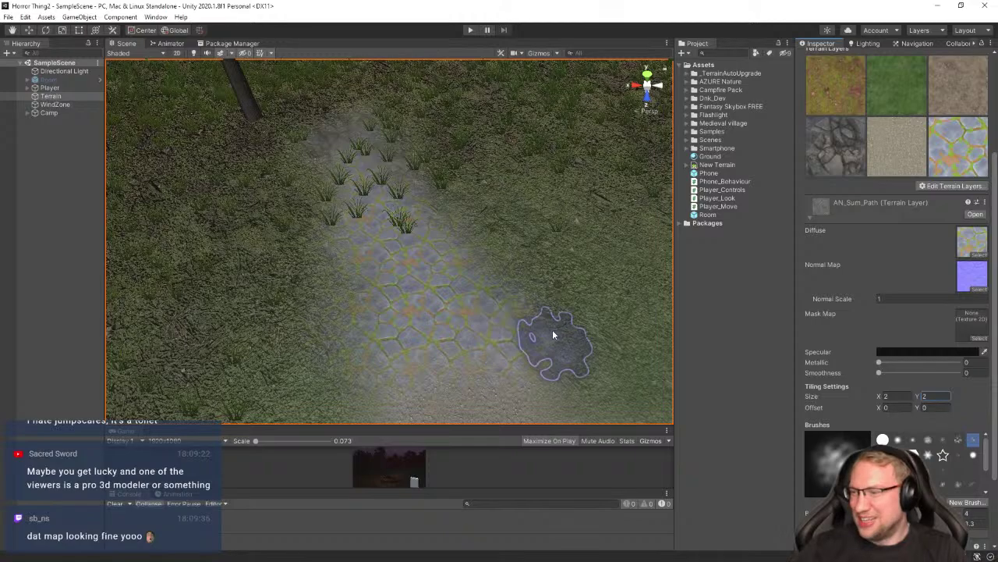
# Paint the AN_Sum_Path stones further along the path from the campsite into the forest
pyautogui.moveTo(454, 265)
pyautogui.mouseDown(button='right')
pyautogui.moveTo(470, 251)
pyautogui.moveTo(299, 237)
pyautogui.moveTo(383, 236)
pyautogui.moveTo(445, 196)
pyautogui.moveTo(410, 317)
pyautogui.moveTo(371, 195)
pyautogui.mouseUp(button='right')
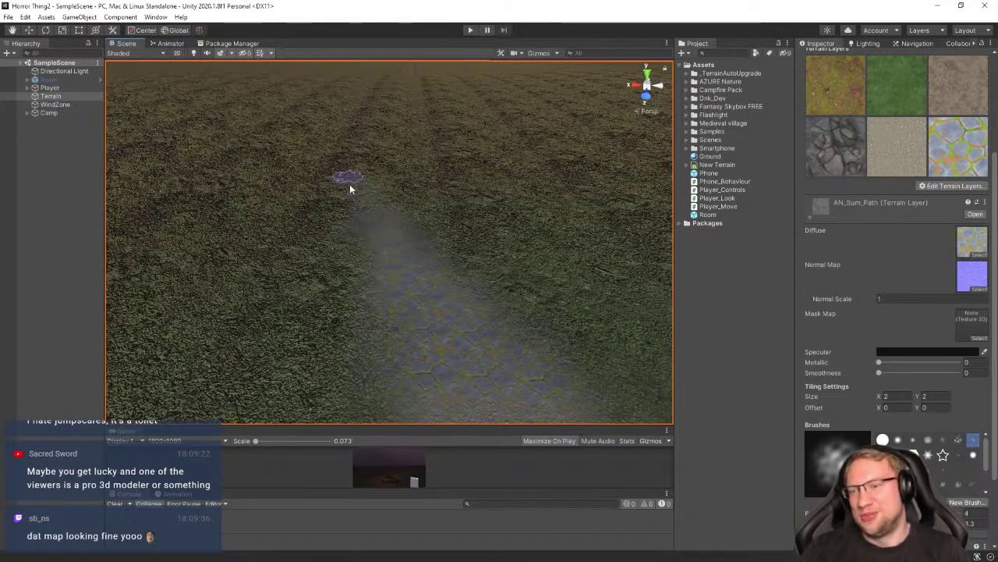
pyautogui.moveTo(404, 276)
pyautogui.mouseDown(button='right')
pyautogui.moveTo(468, 330)
pyautogui.moveTo(444, 260)
pyautogui.moveTo(450, 308)
pyautogui.moveTo(480, 338)
pyautogui.mouseUp(button='right')
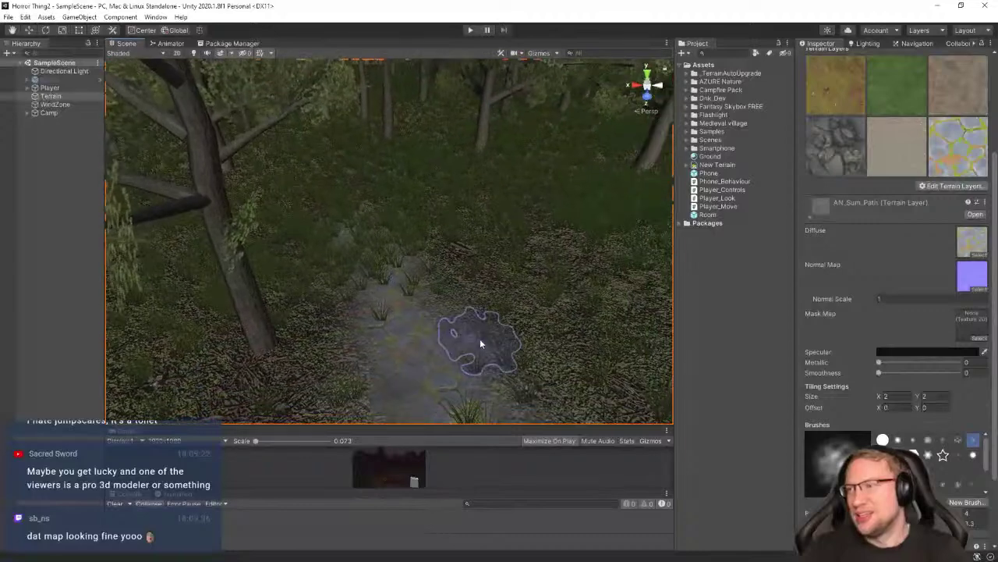
pyautogui.moveTo(440, 352); pyautogui.dragTo(371, 263)
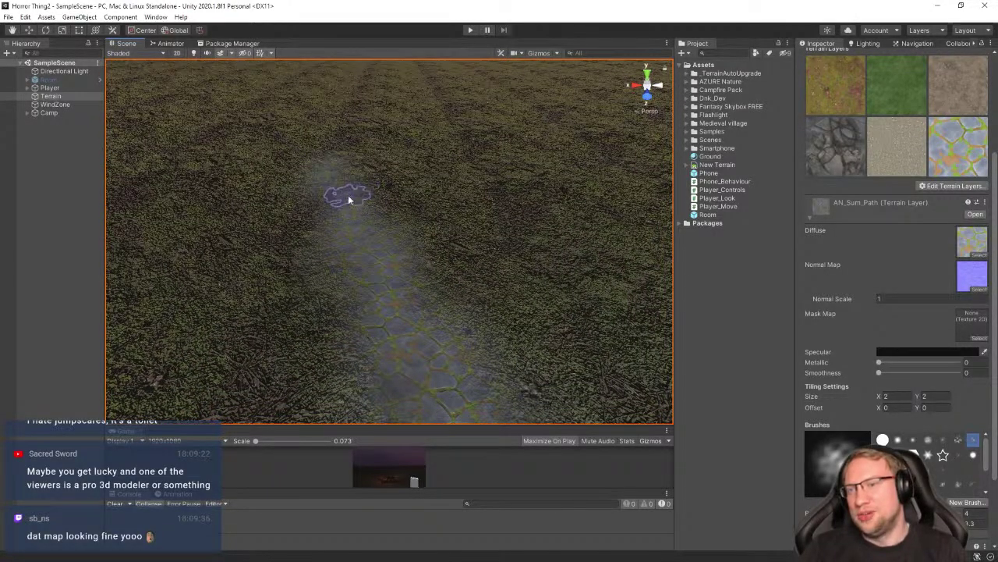
pyautogui.moveTo(344, 209)
pyautogui.mouseDown(button='right')
pyautogui.moveTo(388, 277)
pyautogui.moveTo(439, 296)
pyautogui.moveTo(341, 222)
pyautogui.mouseUp(button='right')
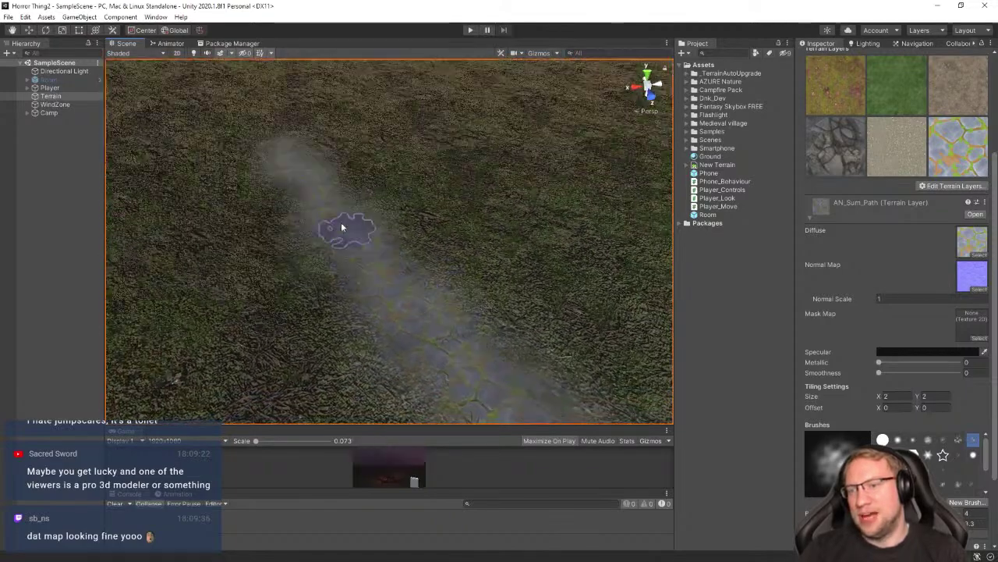
pyautogui.moveTo(263, 147); pyautogui.dragTo(408, 296, button='right')
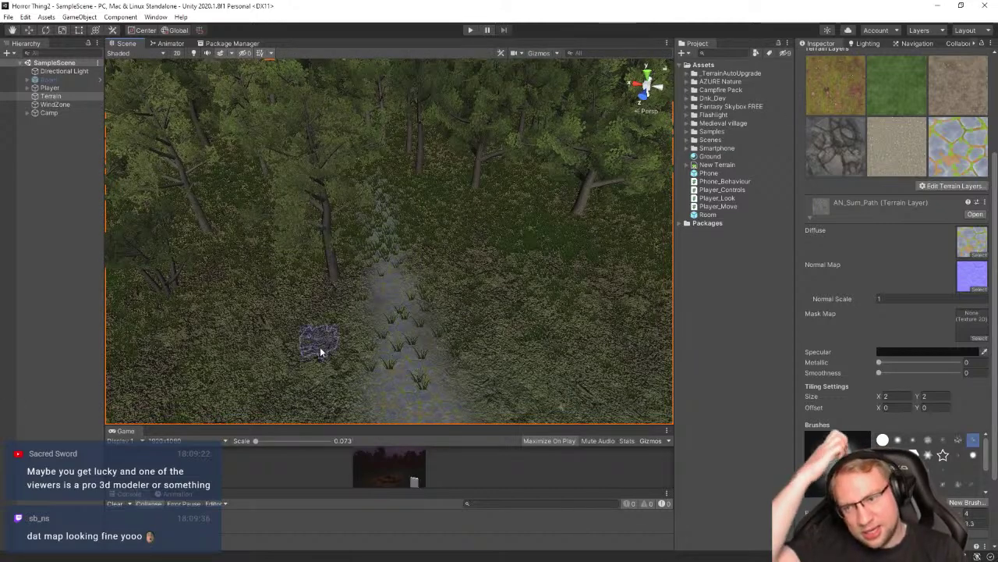
# Switch the terrain to tree painting with brush size 10 and erase the trees around the path's forest end
pyautogui.click(55, 97)
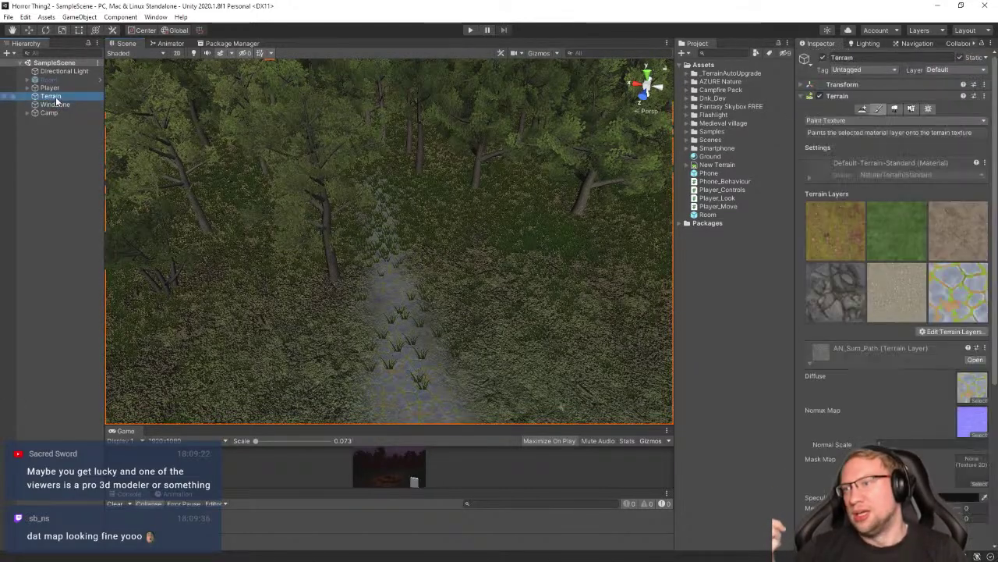
pyautogui.click(898, 110)
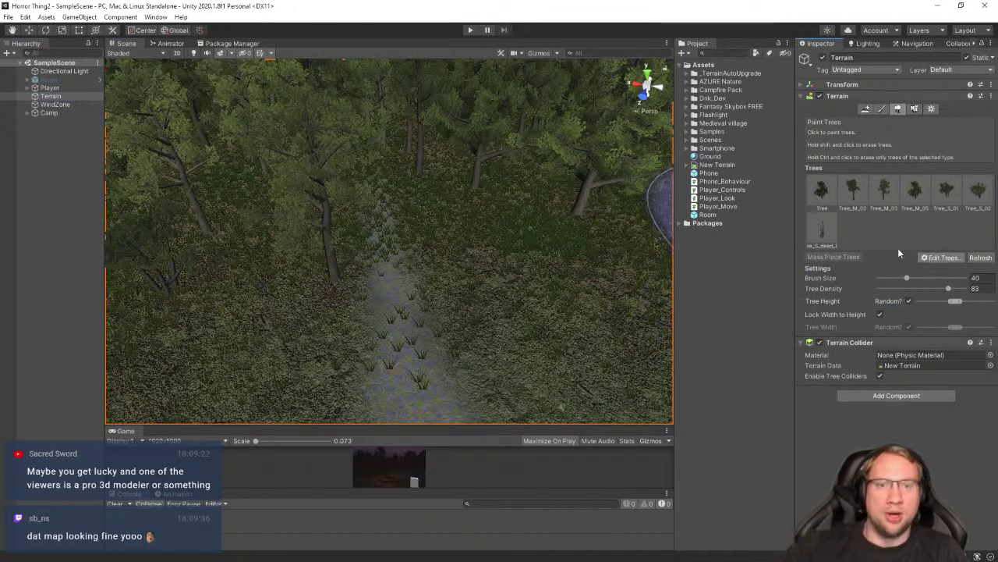
pyautogui.moveTo(907, 279); pyautogui.dragTo(895, 278)
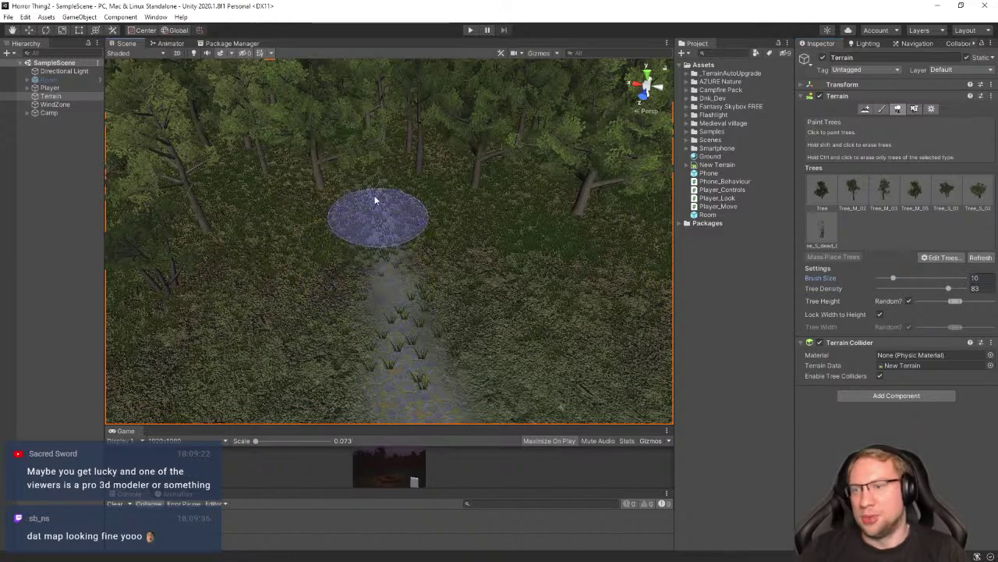
pyautogui.moveTo(401, 286)
pyautogui.mouseDown(button='right')
pyautogui.moveTo(379, 188)
pyautogui.moveTo(405, 326)
pyautogui.mouseUp(button='right')
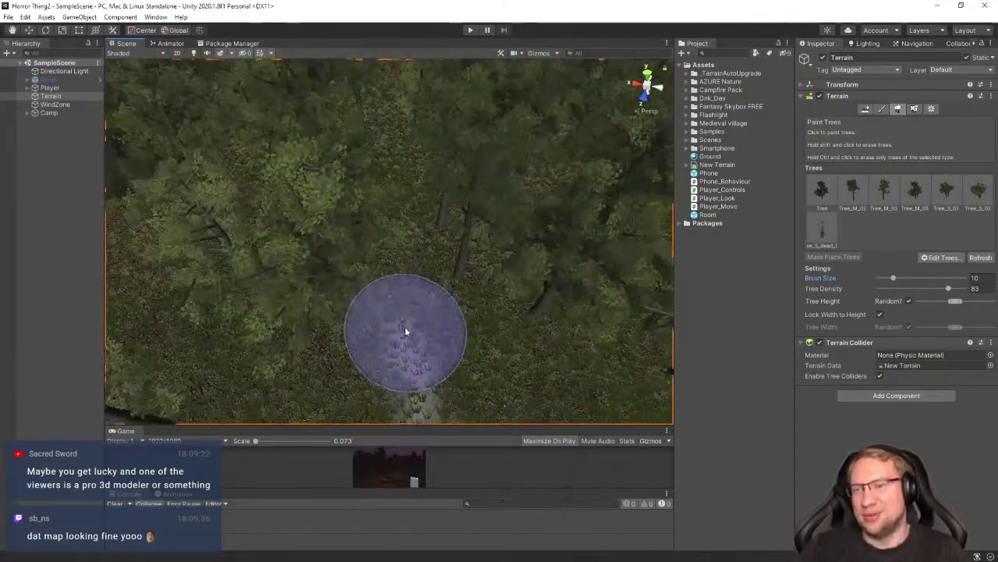
pyautogui.moveTo(406, 219)
pyautogui.mouseDown(button='right')
pyautogui.moveTo(390, 263)
pyautogui.moveTo(398, 248)
pyautogui.moveTo(559, 330)
pyautogui.moveTo(632, 335)
pyautogui.moveTo(660, 373)
pyautogui.mouseUp(button='right')
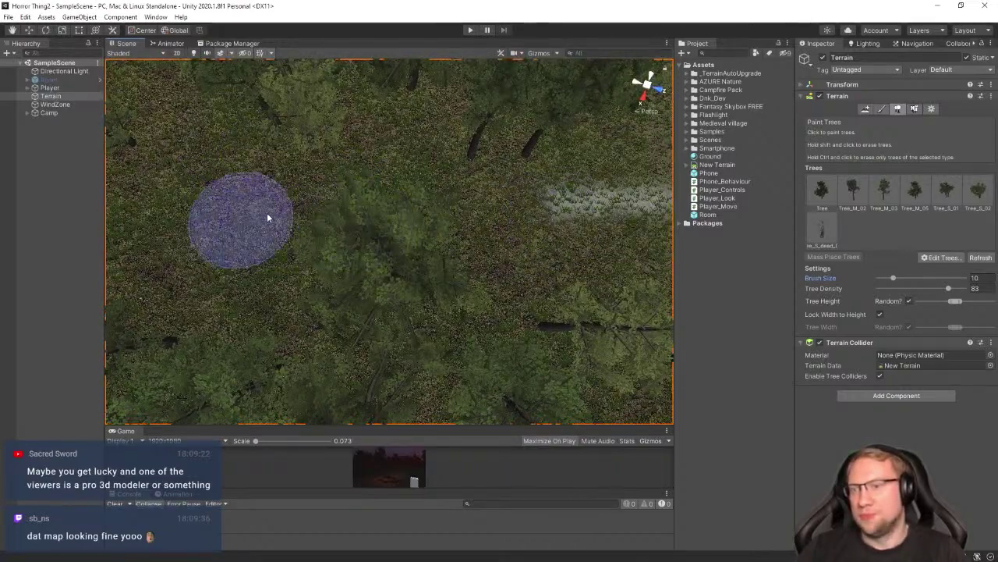
# Erase more trees deeper in the forest to open a corridor for extending the path
pyautogui.moveTo(457, 209)
pyautogui.mouseDown(button='right')
pyautogui.moveTo(526, 215)
pyautogui.moveTo(465, 225)
pyautogui.moveTo(528, 214)
pyautogui.moveTo(482, 233)
pyautogui.mouseUp(button='right')
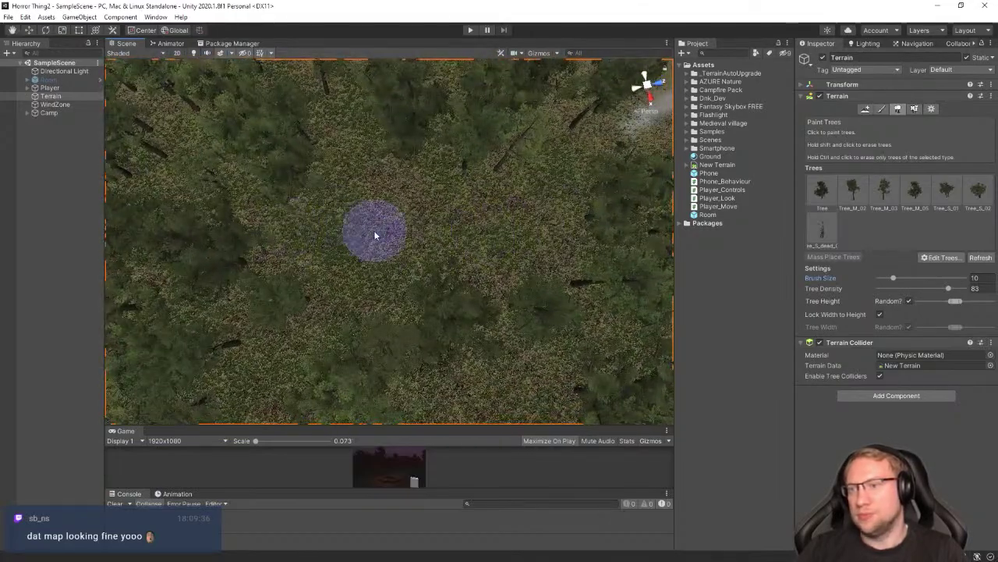
pyautogui.moveTo(400, 215)
pyautogui.mouseDown(button='right')
pyautogui.moveTo(468, 220)
pyautogui.moveTo(470, 195)
pyautogui.moveTo(440, 236)
pyautogui.mouseUp(button='right')
pyautogui.moveTo(320, 239)
pyautogui.keyDown('shift'); pyautogui.mouseDown()
pyautogui.moveTo(263, 232)
pyautogui.moveTo(242, 216)
pyautogui.moveTo(253, 174)
pyautogui.moveTo(196, 169)
pyautogui.moveTo(143, 238)
pyautogui.moveTo(187, 254)
pyautogui.mouseUp(); pyautogui.keyUp('shift')
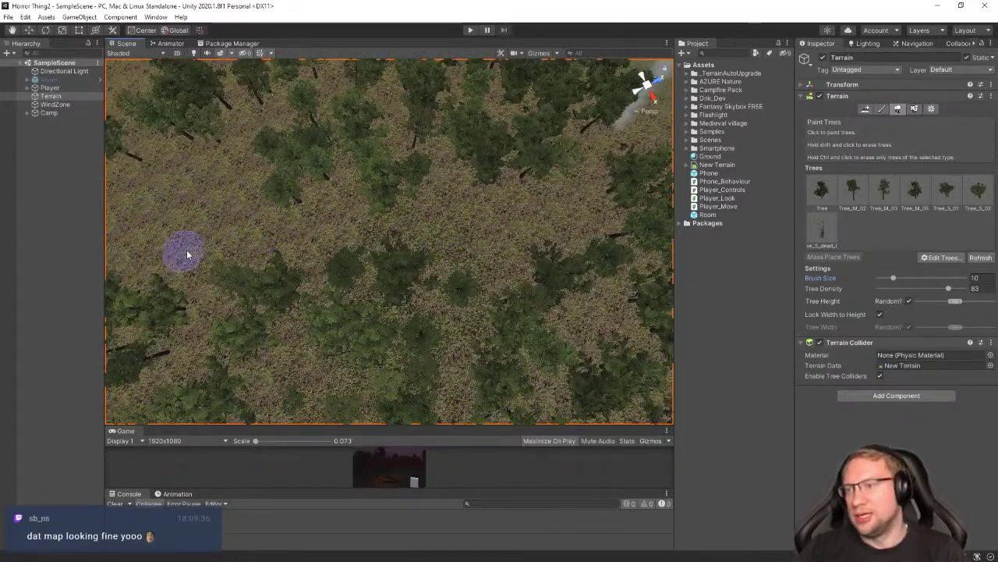
pyautogui.moveTo(213, 204); pyautogui.dragTo(262, 205, button='right')
pyautogui.press('a')
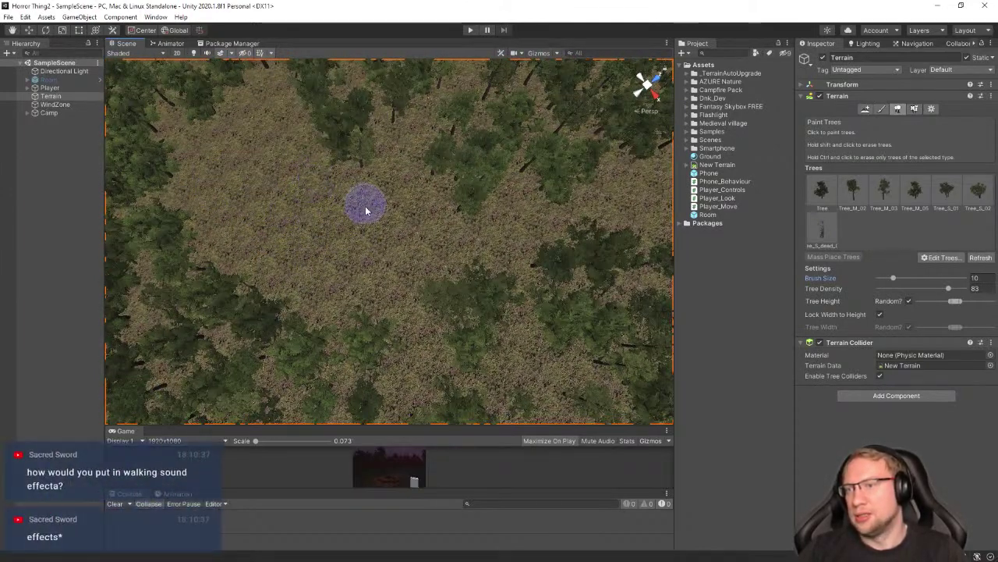
pyautogui.moveTo(341, 267); pyautogui.dragTo(351, 304, button='right')
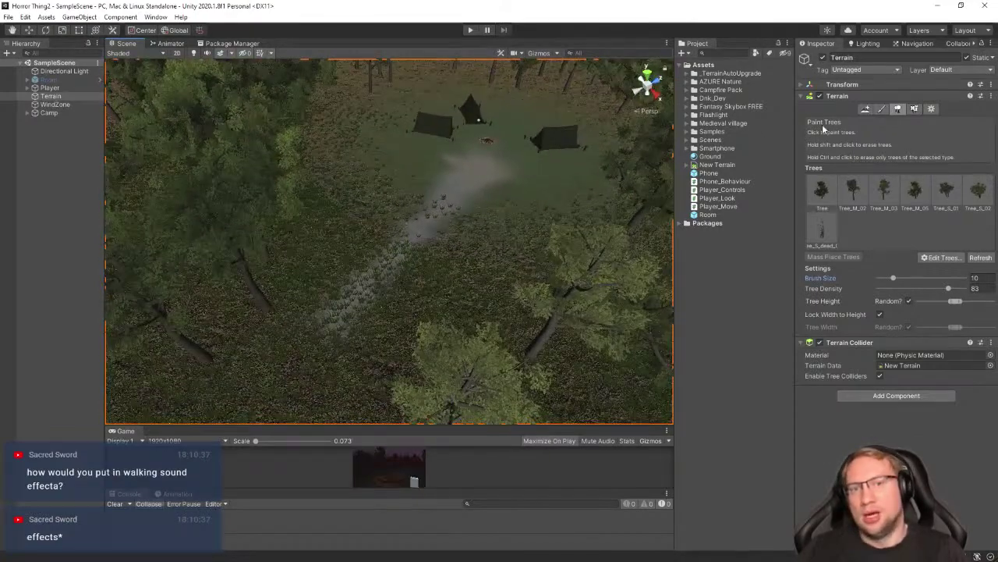
# Choose the solid round brush and the Grass_01 detail, and erase the grass growing on the stone path
pyautogui.click(881, 108)
pyautogui.click(911, 109)
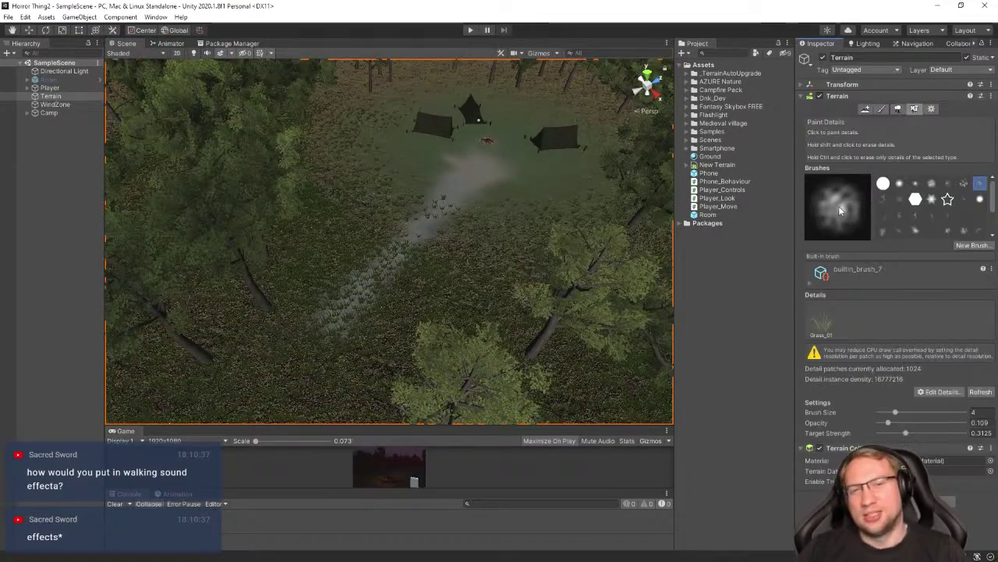
pyautogui.click(883, 183)
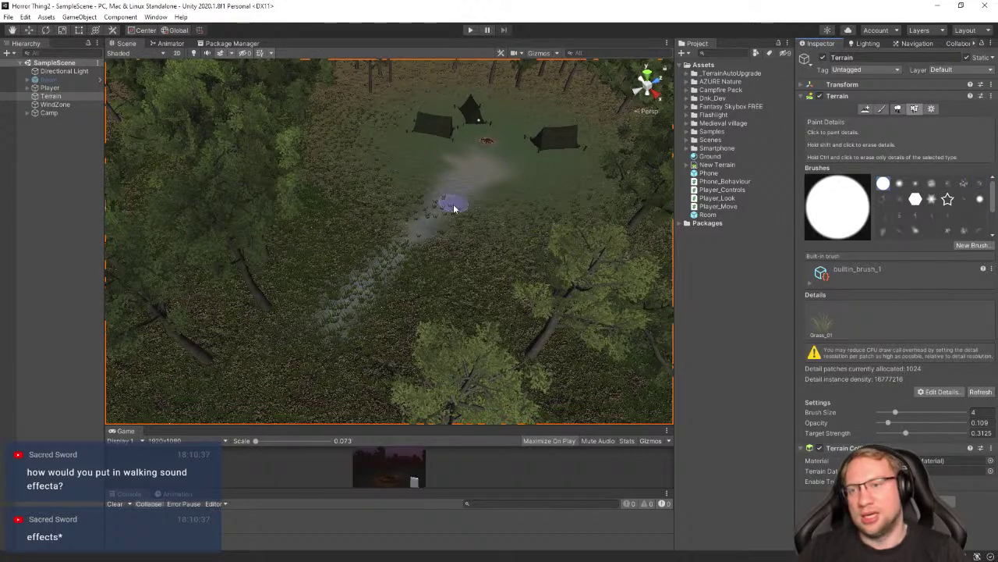
pyautogui.click(823, 319)
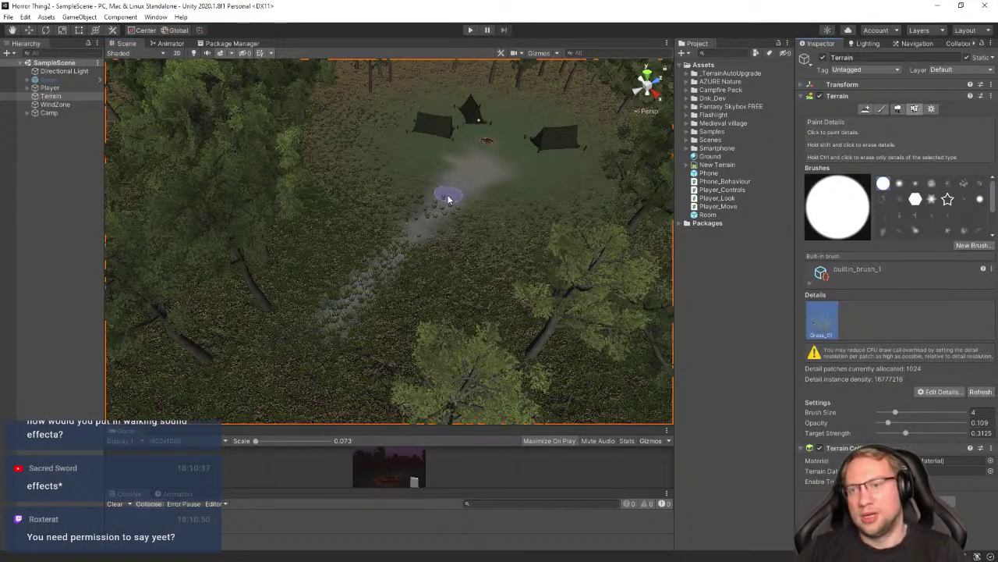
pyautogui.moveTo(420, 231)
pyautogui.mouseDown()
pyautogui.moveTo(355, 290)
pyautogui.moveTo(371, 292)
pyautogui.mouseUp()
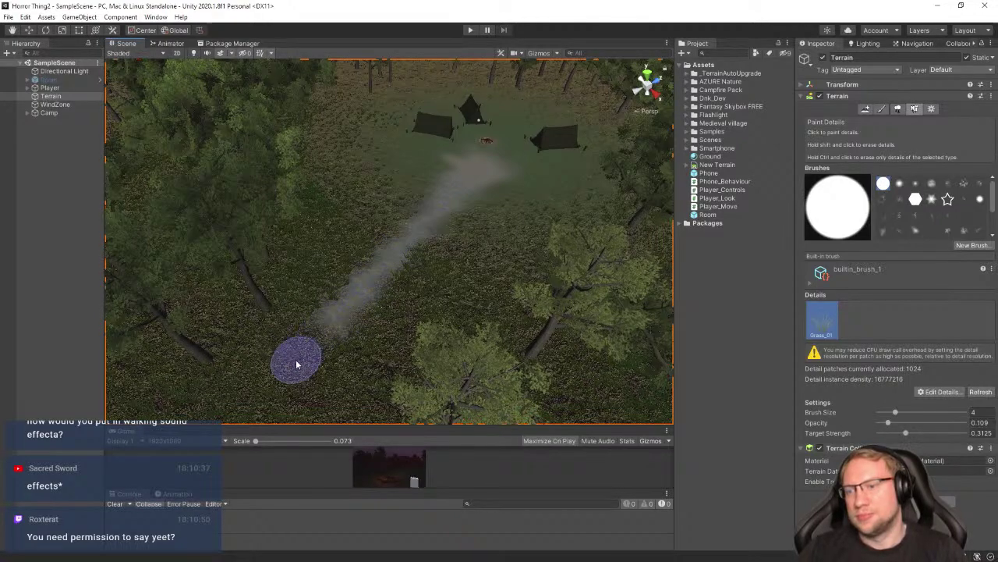
# Extend the path beyond its forest end with AN_Sum_Path, using a soft cloudy brush at 6.8 opacity
pyautogui.moveTo(454, 229)
pyautogui.mouseDown(button='right')
pyautogui.moveTo(360, 250)
pyautogui.moveTo(466, 230)
pyautogui.mouseUp(button='right')
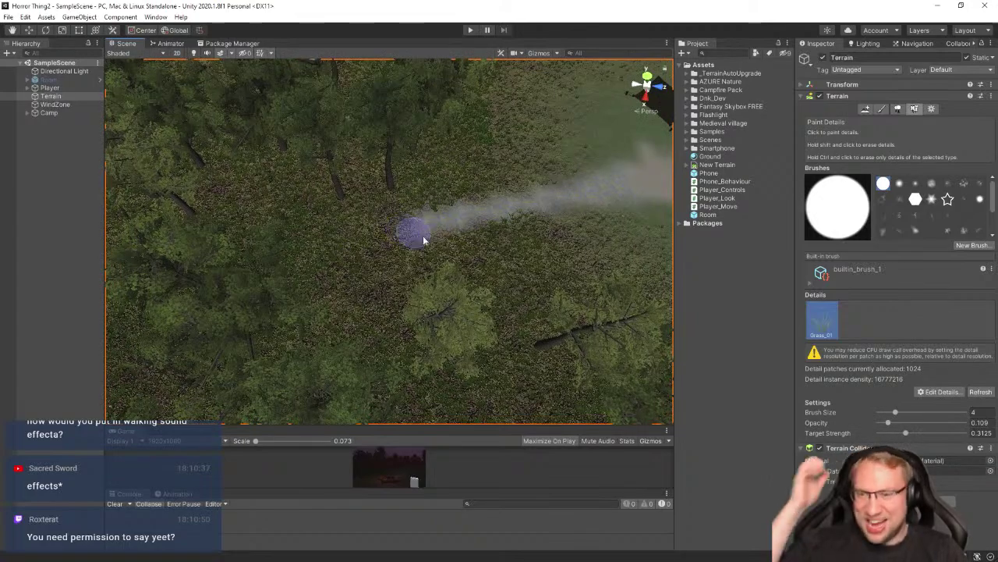
pyautogui.moveTo(406, 265)
pyautogui.mouseDown(button='right')
pyautogui.moveTo(416, 206)
pyautogui.moveTo(350, 234)
pyautogui.moveTo(266, 250)
pyautogui.moveTo(290, 258)
pyautogui.mouseUp(button='right')
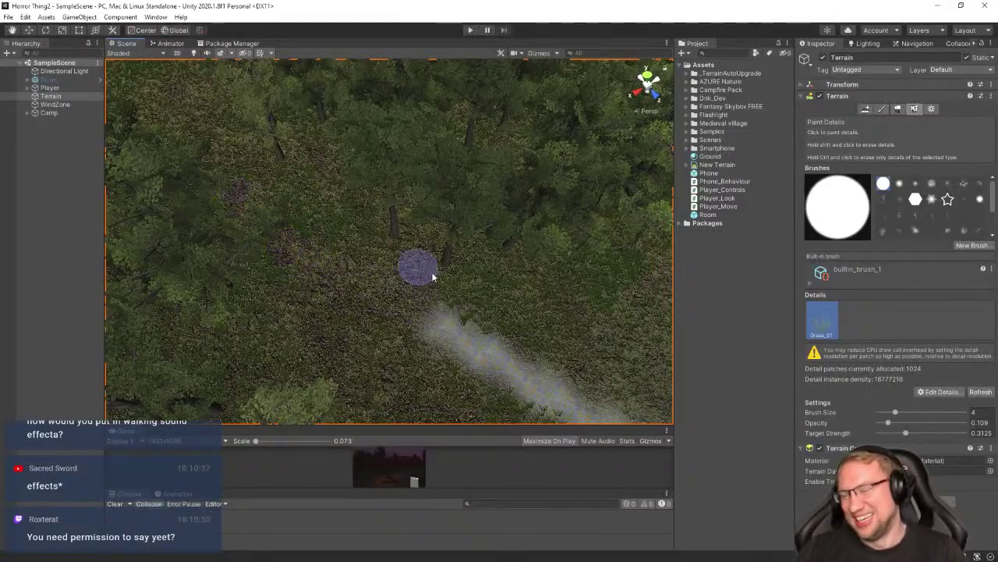
pyautogui.scroll(-3, 406, 234)
pyautogui.scroll(2, 383, 274)
pyautogui.click(881, 109)
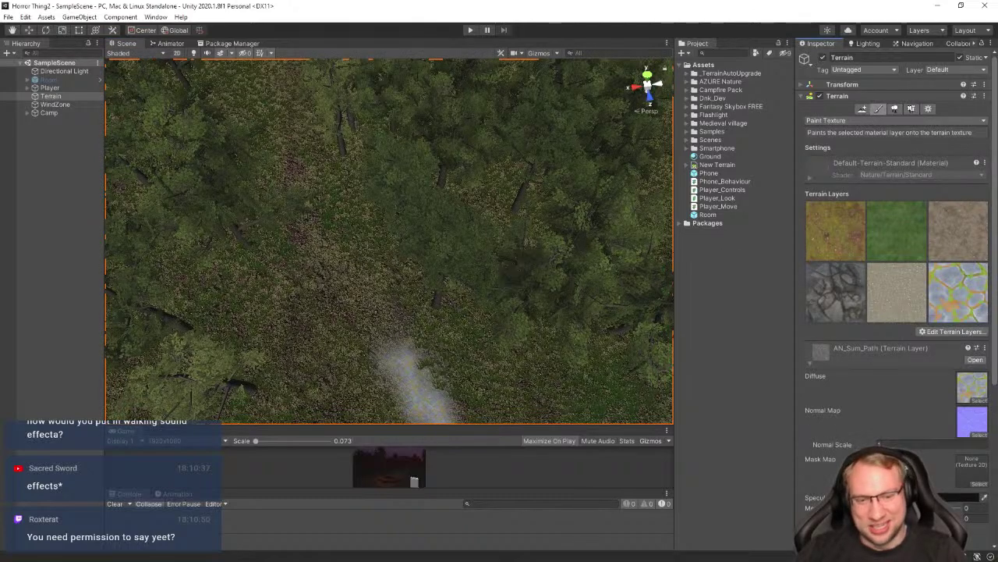
pyautogui.scroll(-3, 897, 273)
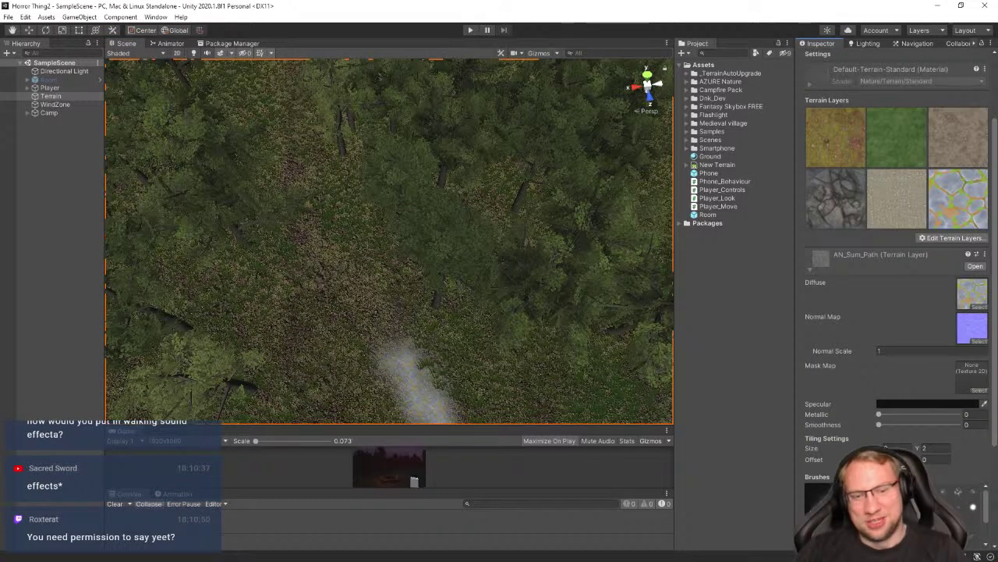
pyautogui.scroll(-3, 897, 234)
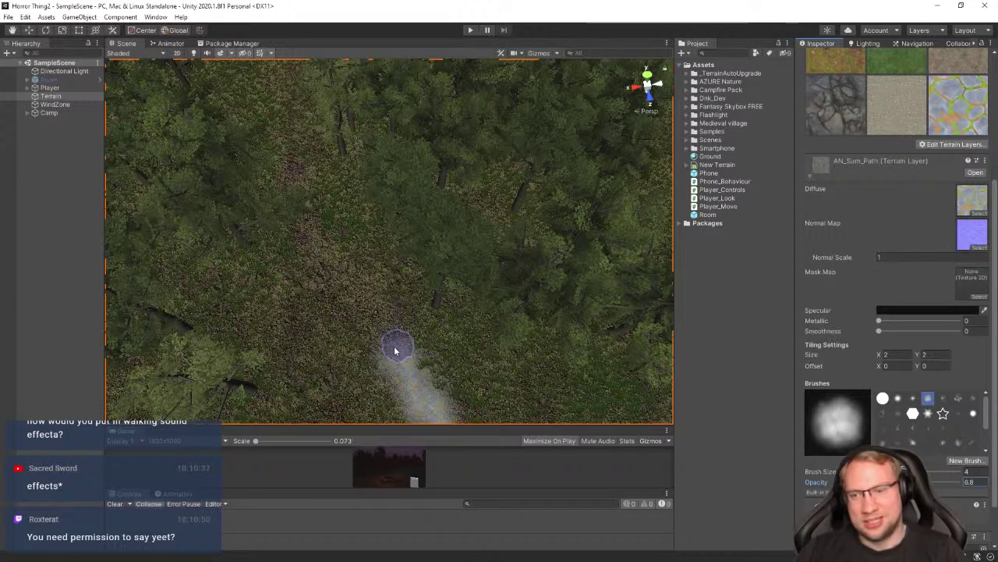
pyautogui.moveTo(395, 351); pyautogui.dragTo(350, 292)
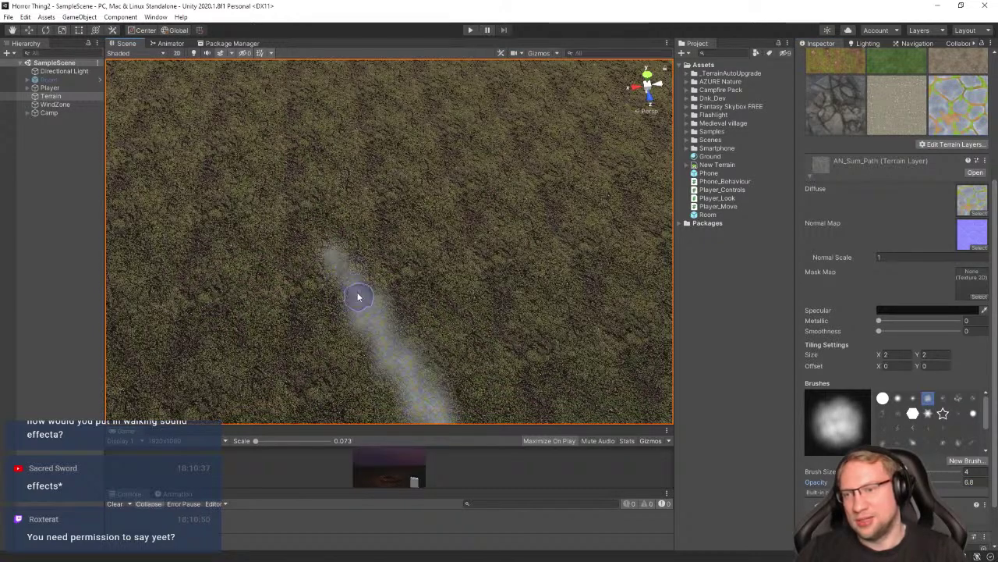
# Continue the AN_Sum_Path stone path farther across the forest floor in a winding line, using the soft cloudy brush at size 4
pyautogui.moveTo(322, 234); pyautogui.dragTo(336, 254)
pyautogui.moveTo(390, 277)
pyautogui.mouseDown(button='right')
pyautogui.moveTo(464, 319)
pyautogui.moveTo(367, 258)
pyautogui.mouseUp(button='right')
pyautogui.moveTo(327, 234); pyautogui.dragTo(312, 237)
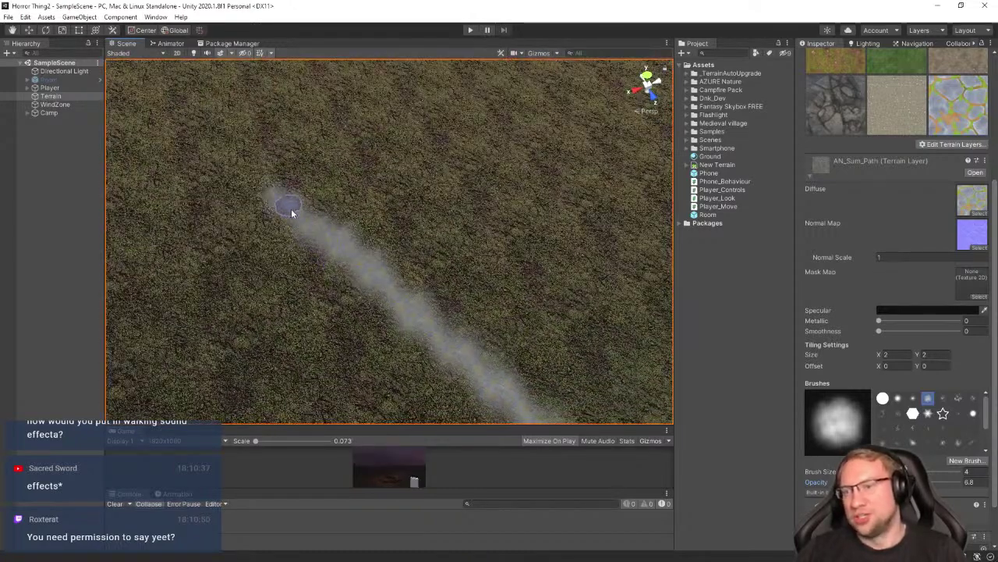
pyautogui.moveTo(270, 171)
pyautogui.mouseDown(button='right')
pyautogui.moveTo(289, 190)
pyautogui.moveTo(508, 285)
pyautogui.moveTo(541, 281)
pyautogui.moveTo(536, 273)
pyautogui.mouseUp(button='right')
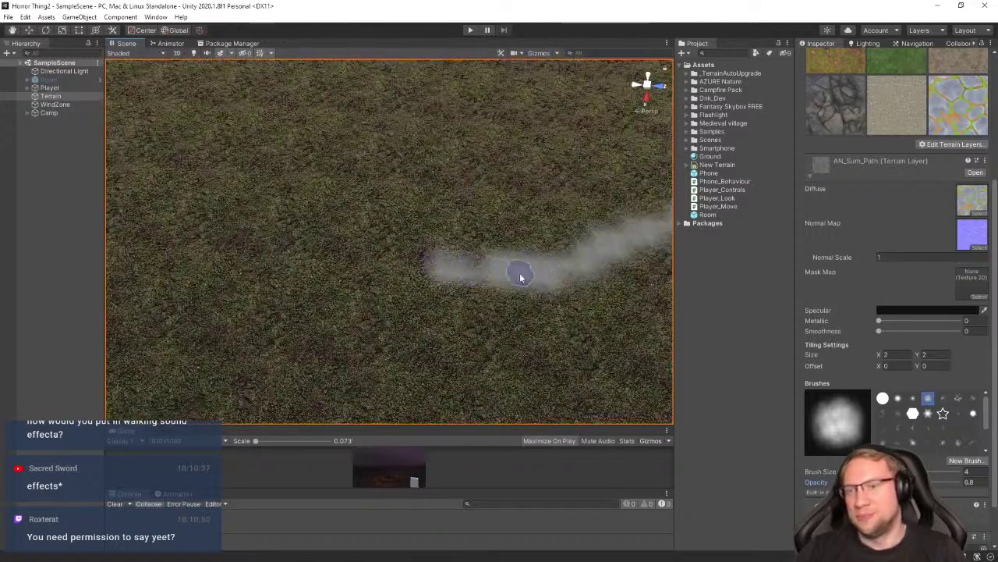
pyautogui.moveTo(342, 279)
pyautogui.mouseDown(button='right')
pyautogui.moveTo(468, 267)
pyautogui.moveTo(441, 261)
pyautogui.moveTo(384, 291)
pyautogui.moveTo(564, 294)
pyautogui.moveTo(477, 259)
pyautogui.moveTo(392, 287)
pyautogui.moveTo(300, 281)
pyautogui.moveTo(477, 278)
pyautogui.moveTo(513, 294)
pyautogui.moveTo(433, 285)
pyautogui.mouseUp(button='right')
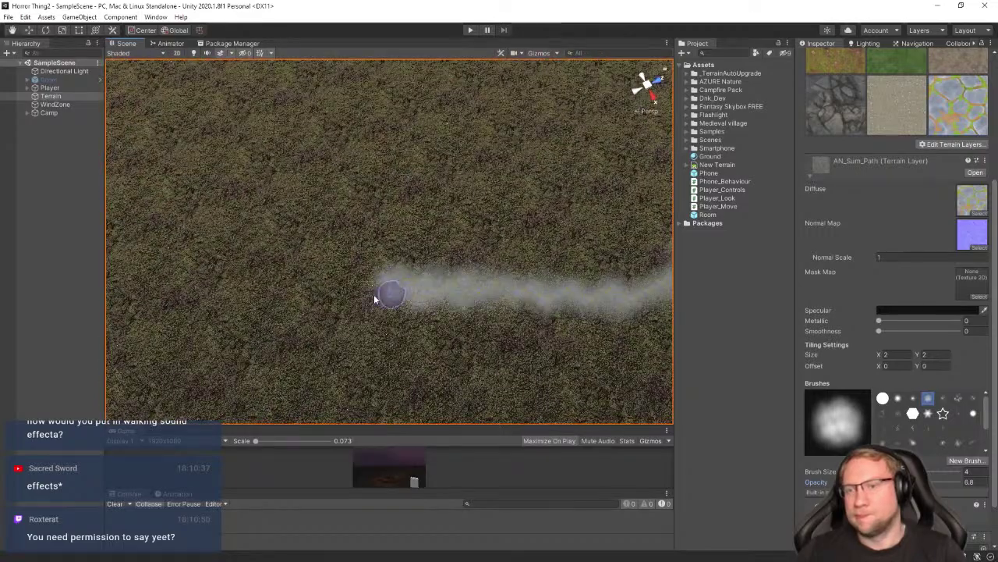
pyautogui.moveTo(373, 295)
pyautogui.mouseDown(button='right')
pyautogui.moveTo(430, 278)
pyautogui.moveTo(314, 274)
pyautogui.moveTo(461, 323)
pyautogui.moveTo(425, 344)
pyautogui.moveTo(367, 301)
pyautogui.moveTo(381, 314)
pyautogui.moveTo(408, 314)
pyautogui.moveTo(410, 283)
pyautogui.mouseUp(button='right')
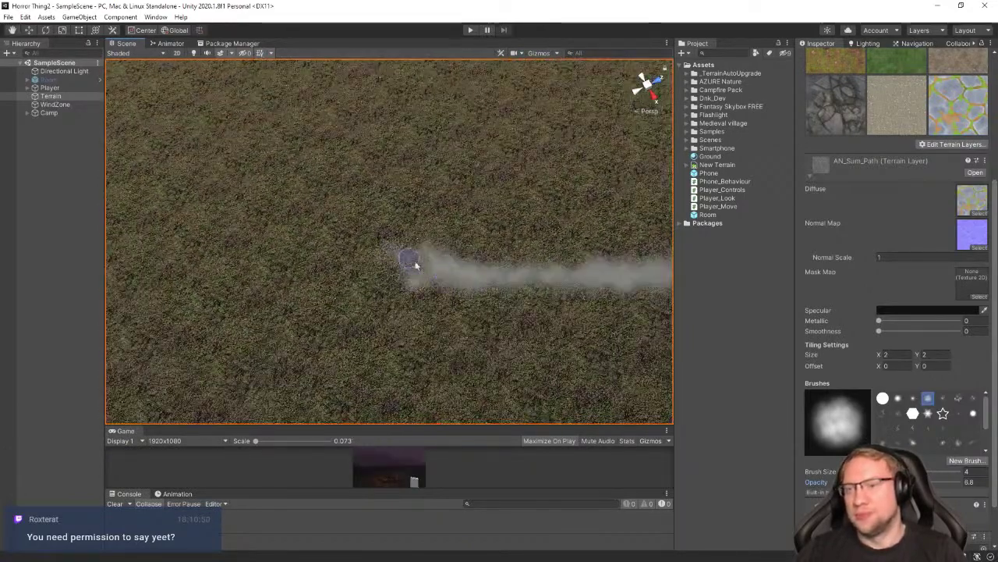
pyautogui.moveTo(379, 232)
pyautogui.mouseDown(button='right')
pyautogui.moveTo(452, 241)
pyautogui.moveTo(506, 232)
pyautogui.moveTo(440, 219)
pyautogui.moveTo(397, 296)
pyautogui.moveTo(538, 239)
pyautogui.moveTo(429, 309)
pyautogui.moveTo(452, 291)
pyautogui.moveTo(402, 300)
pyautogui.mouseUp(button='right')
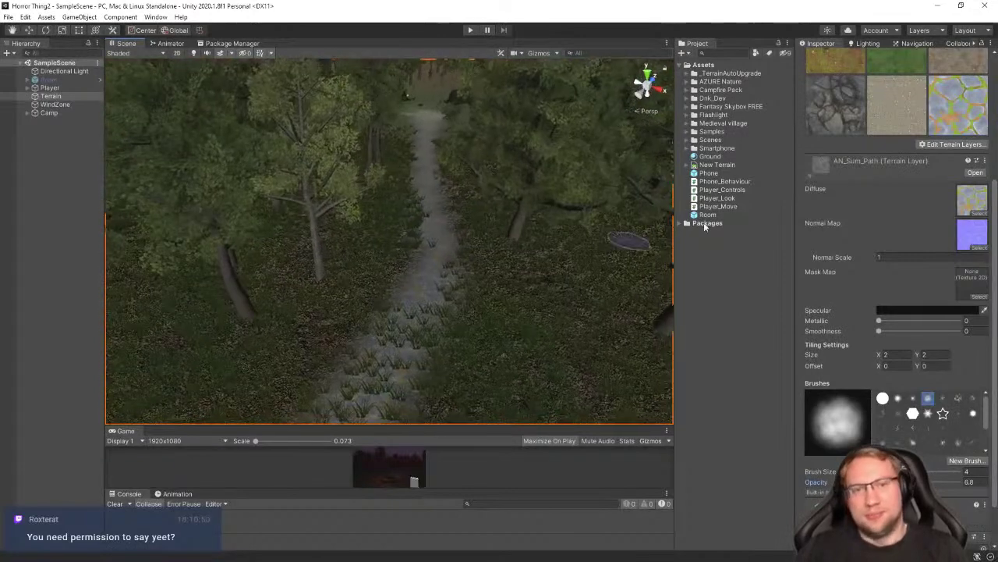
# Switch the terrain to detail painting with the solid round brush and erase Grass_01 from the first stretch of the new path
pyautogui.scroll(5, 906, 247)
pyautogui.click(895, 109)
pyautogui.click(911, 108)
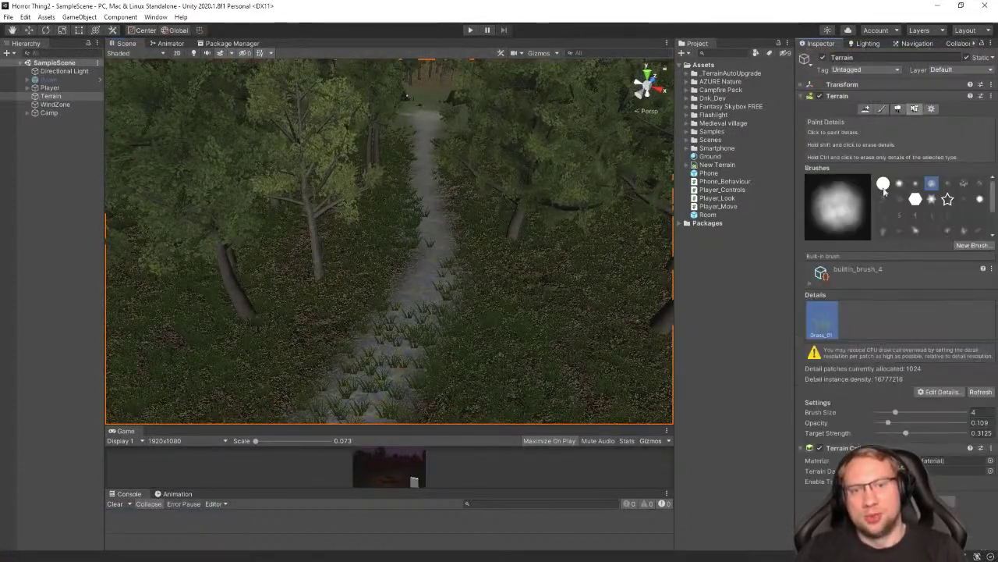
pyautogui.click(883, 183)
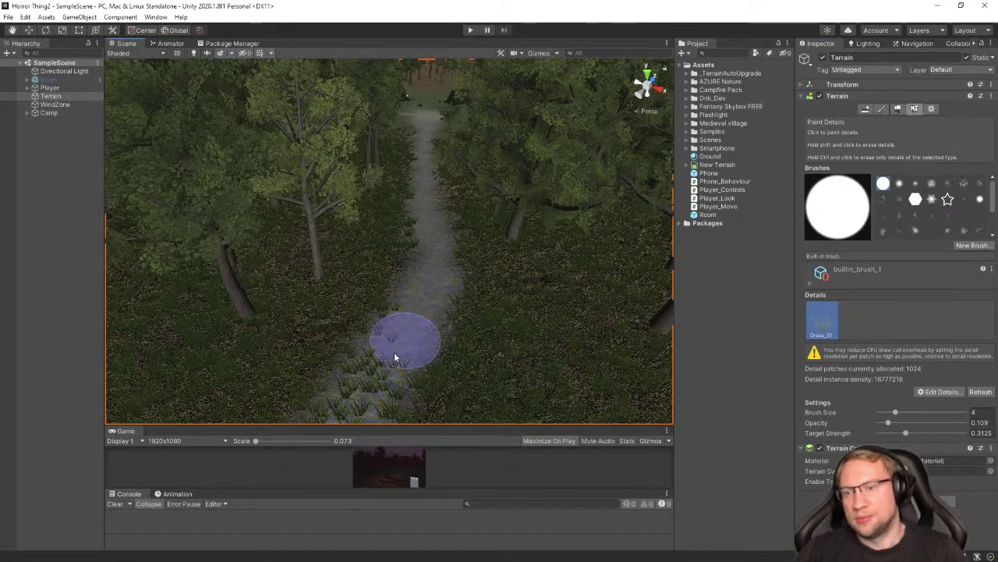
pyautogui.moveTo(429, 277); pyautogui.dragTo(421, 296, button='right')
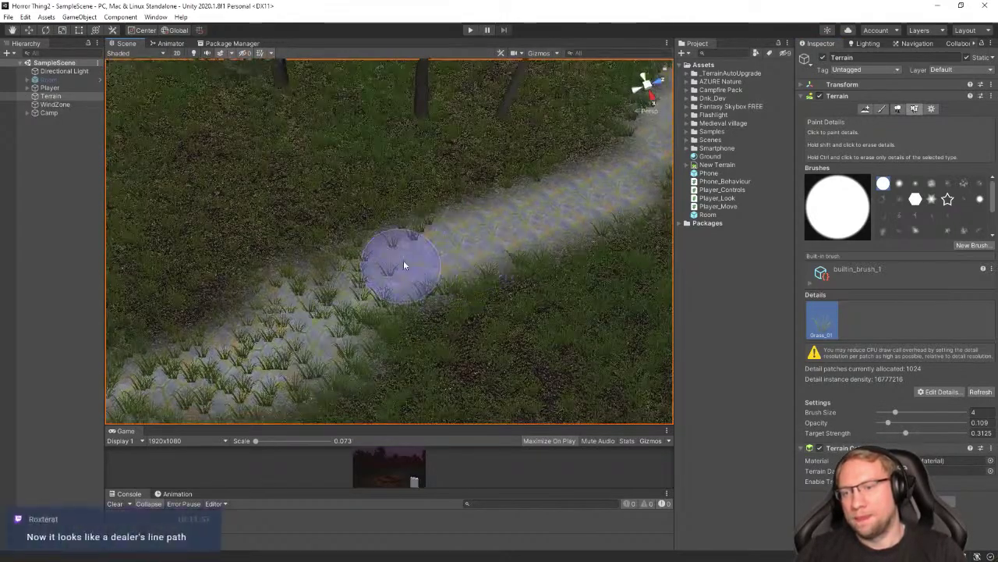
pyautogui.moveTo(330, 278)
pyautogui.mouseDown(button='right')
pyautogui.moveTo(452, 245)
pyautogui.moveTo(485, 291)
pyautogui.mouseUp(button='right')
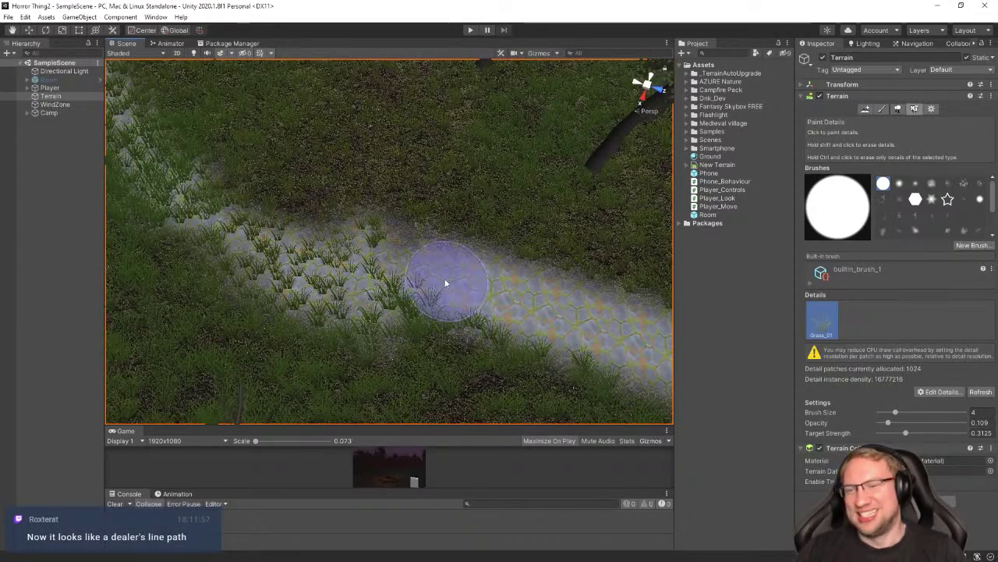
pyautogui.moveTo(446, 284)
pyautogui.keyDown('shift'); pyautogui.mouseDown()
pyautogui.moveTo(408, 251)
pyautogui.moveTo(283, 274)
pyautogui.moveTo(246, 251)
pyautogui.mouseUp(); pyautogui.keyUp('shift')
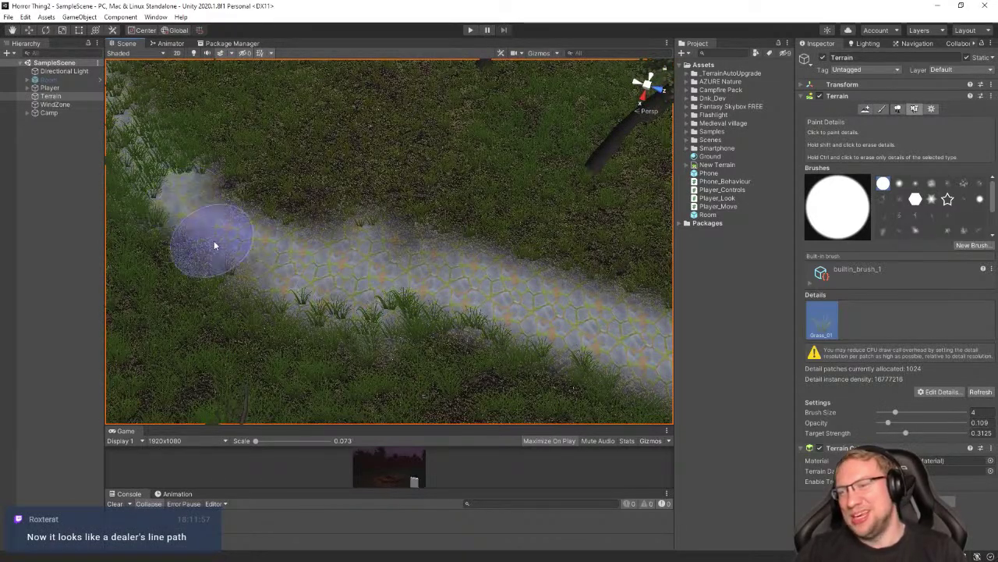
# Erase the remaining grass along the winding stone path up to its far end in the forest
pyautogui.moveTo(302, 268)
pyautogui.mouseDown(button='right')
pyautogui.moveTo(345, 263)
pyautogui.moveTo(550, 289)
pyautogui.moveTo(566, 241)
pyautogui.moveTo(582, 236)
pyautogui.moveTo(585, 203)
pyautogui.moveTo(479, 278)
pyautogui.mouseUp(button='right')
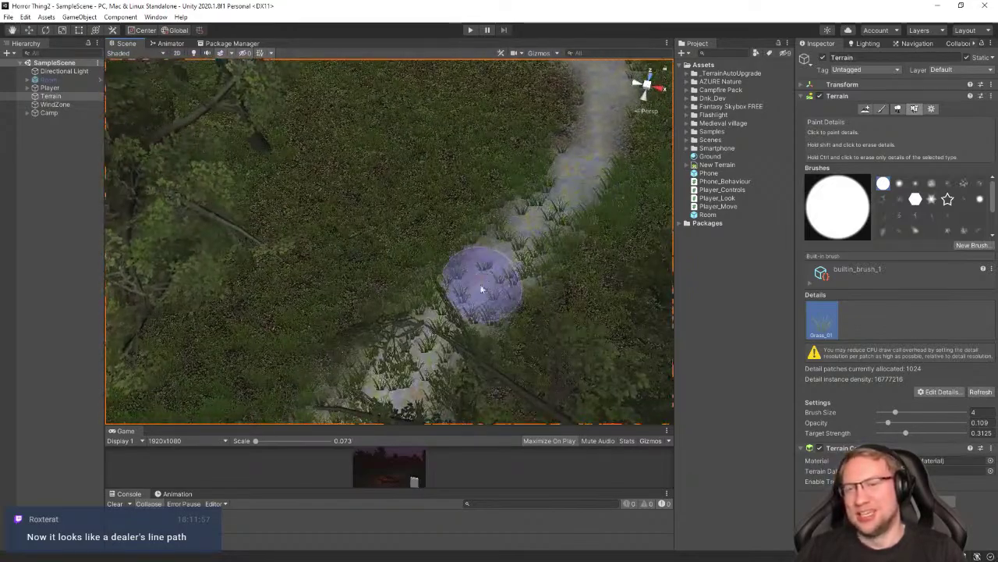
pyautogui.keyDown('shift'); pyautogui.moveTo(516, 232); pyautogui.dragTo(437, 319); pyautogui.keyUp('shift')
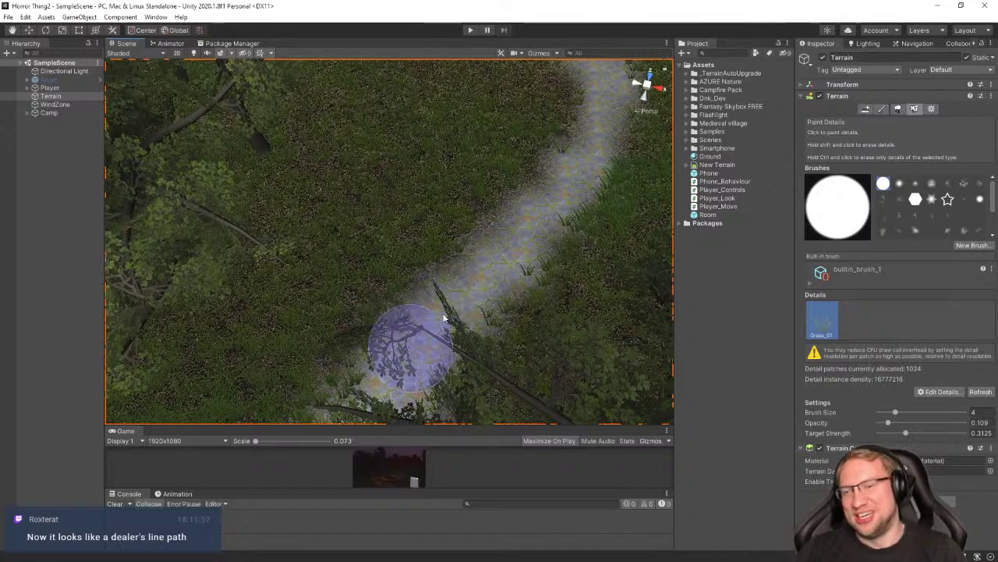
pyautogui.moveTo(437, 319)
pyautogui.mouseDown(button='right')
pyautogui.moveTo(385, 287)
pyautogui.moveTo(146, 258)
pyautogui.moveTo(156, 261)
pyautogui.mouseUp(button='right')
pyautogui.moveTo(323, 351)
pyautogui.keyDown('shift'); pyautogui.mouseDown()
pyautogui.moveTo(296, 261)
pyautogui.moveTo(305, 237)
pyautogui.moveTo(278, 211)
pyautogui.moveTo(285, 145)
pyautogui.moveTo(305, 205)
pyautogui.mouseUp(); pyautogui.keyUp('shift')
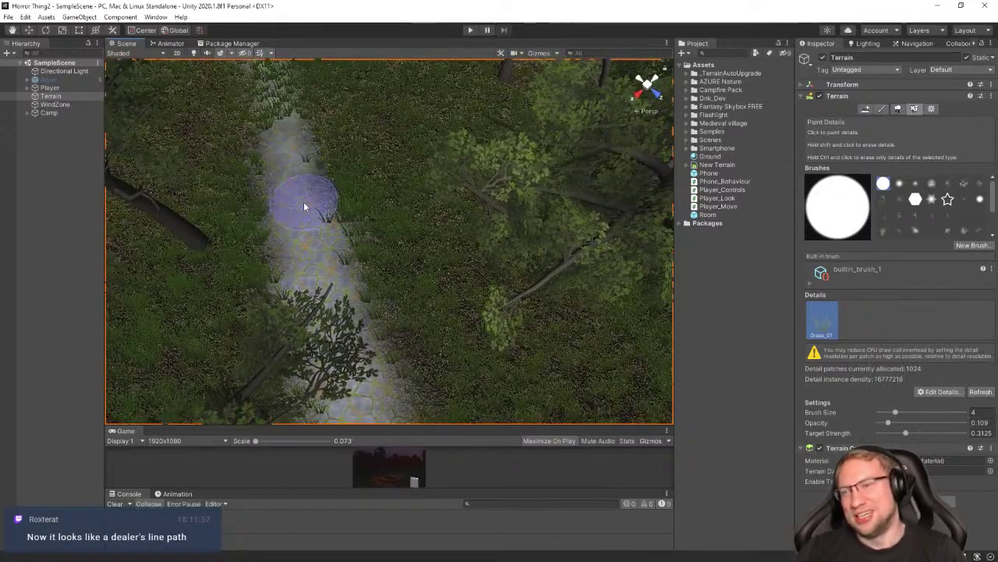
pyautogui.moveTo(305, 205)
pyautogui.mouseDown(button='right')
pyautogui.moveTo(376, 149)
pyautogui.moveTo(535, 256)
pyautogui.moveTo(441, 305)
pyautogui.mouseUp(button='right')
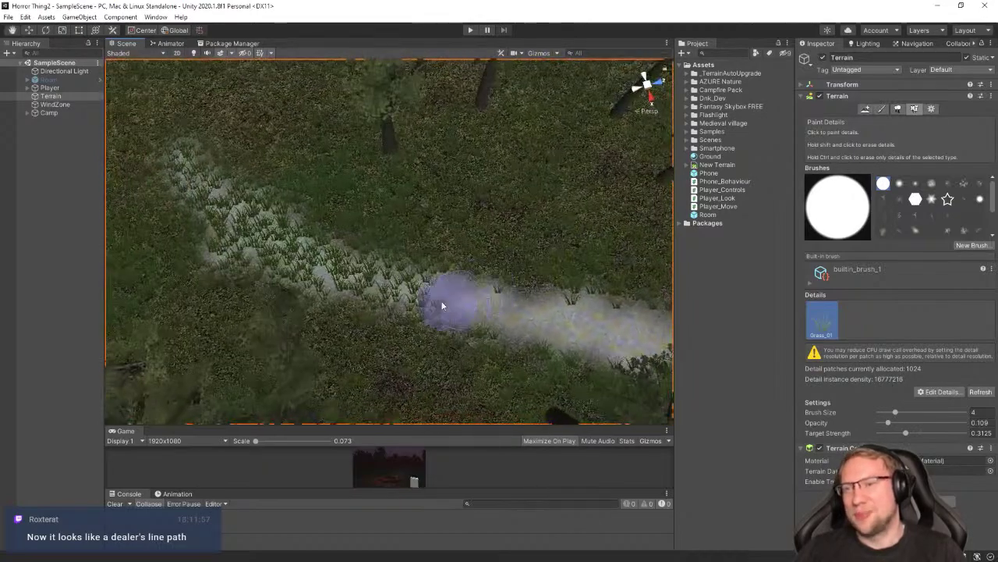
pyautogui.keyDown('shift'); pyautogui.moveTo(442, 304); pyautogui.dragTo(379, 279); pyautogui.keyUp('shift')
pyautogui.keyDown('shift'); pyautogui.moveTo(317, 260); pyautogui.dragTo(278, 250); pyautogui.keyUp('shift')
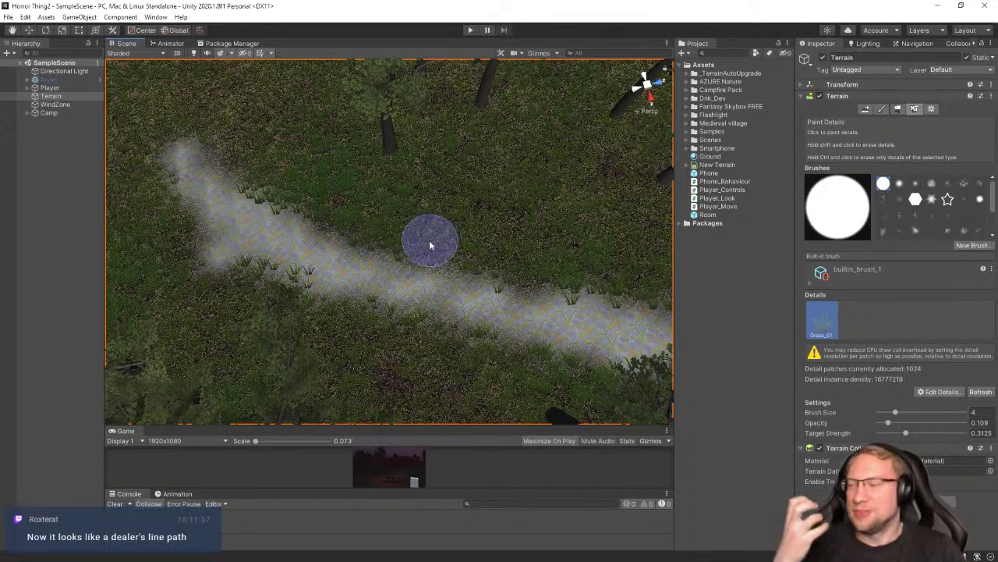
# Play-test the scene by walking from the campfire along the stone path through the forest, and stop play mode
pyautogui.click(470, 30)
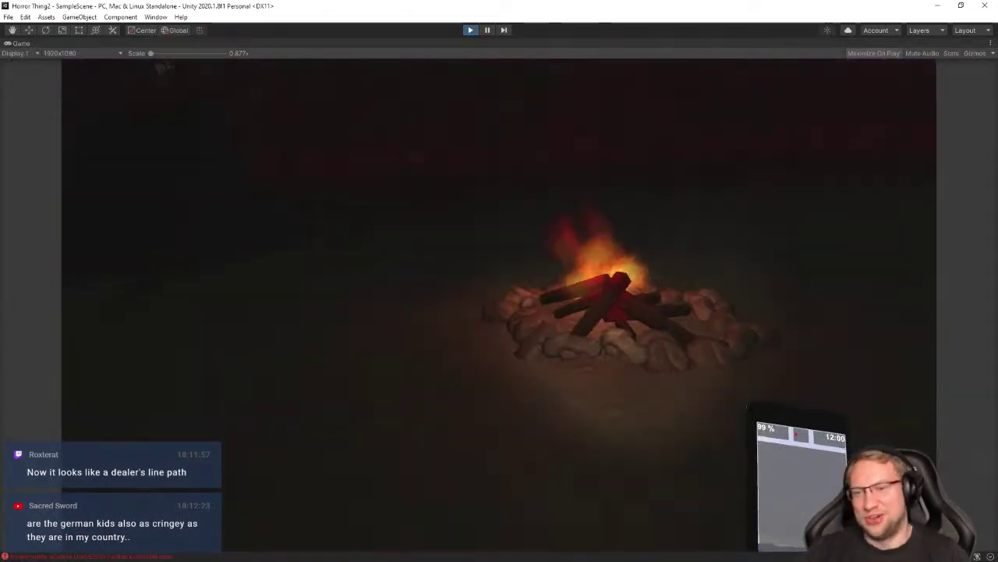
pyautogui.press('w')
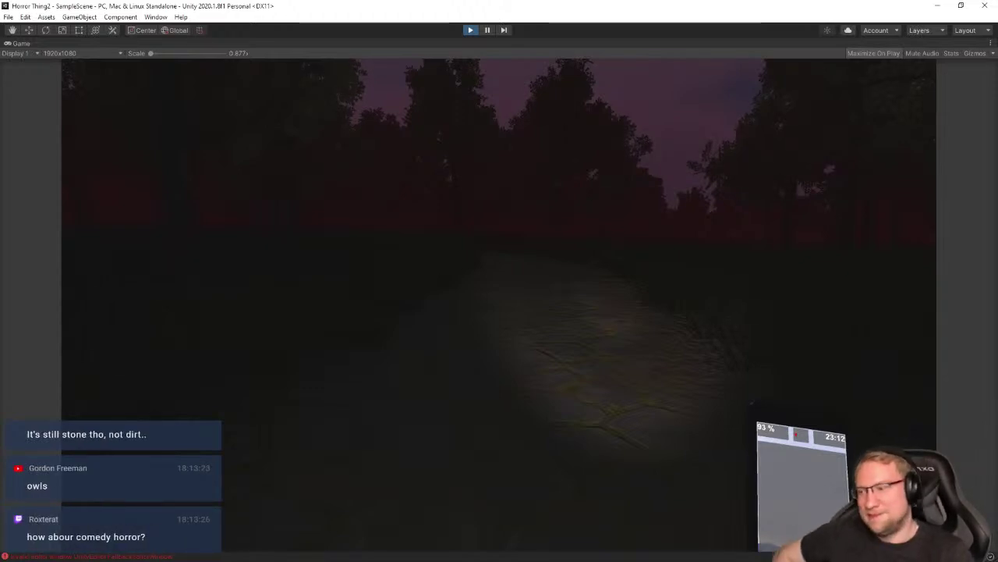
pyautogui.press('w')
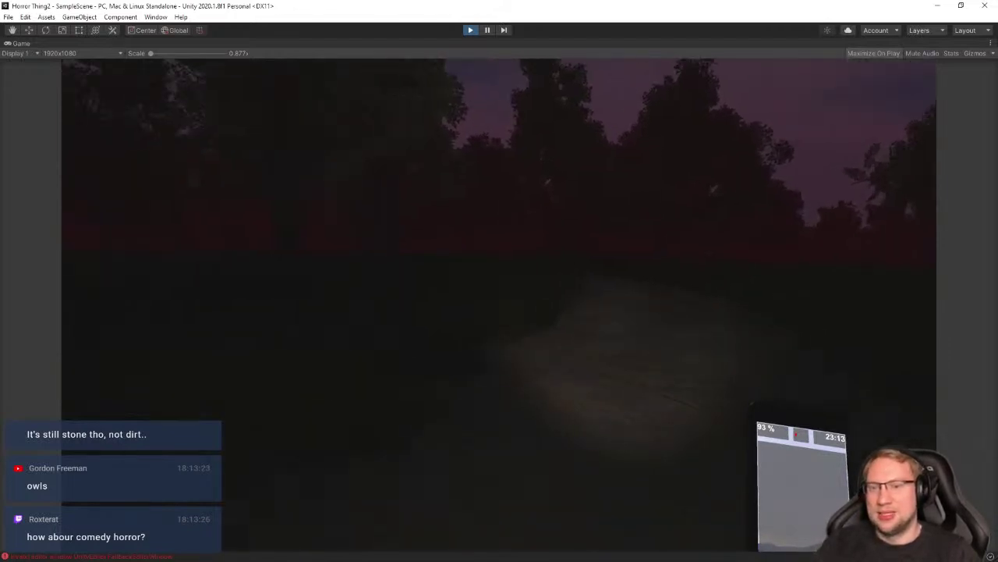
pyautogui.press('w')
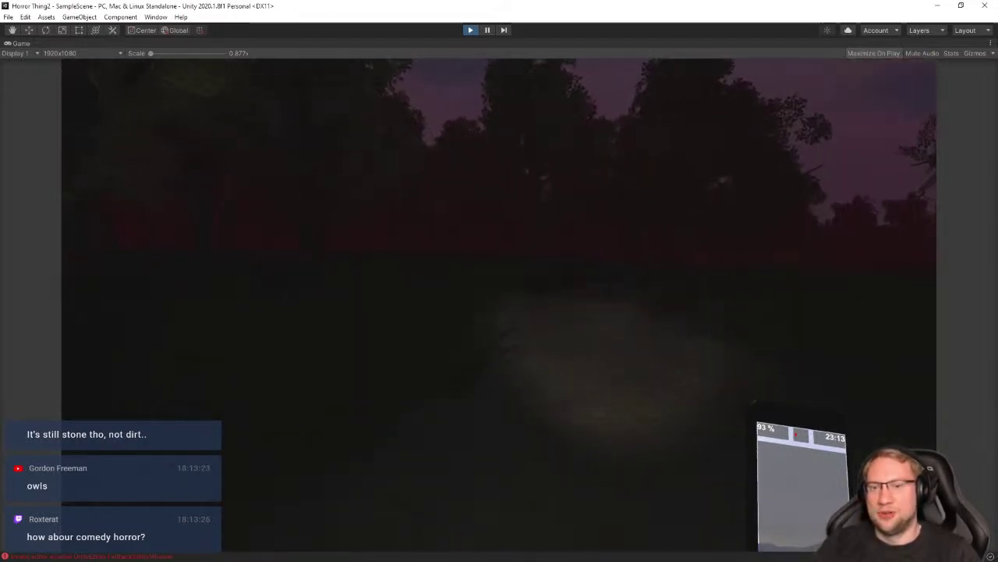
pyautogui.press('w')
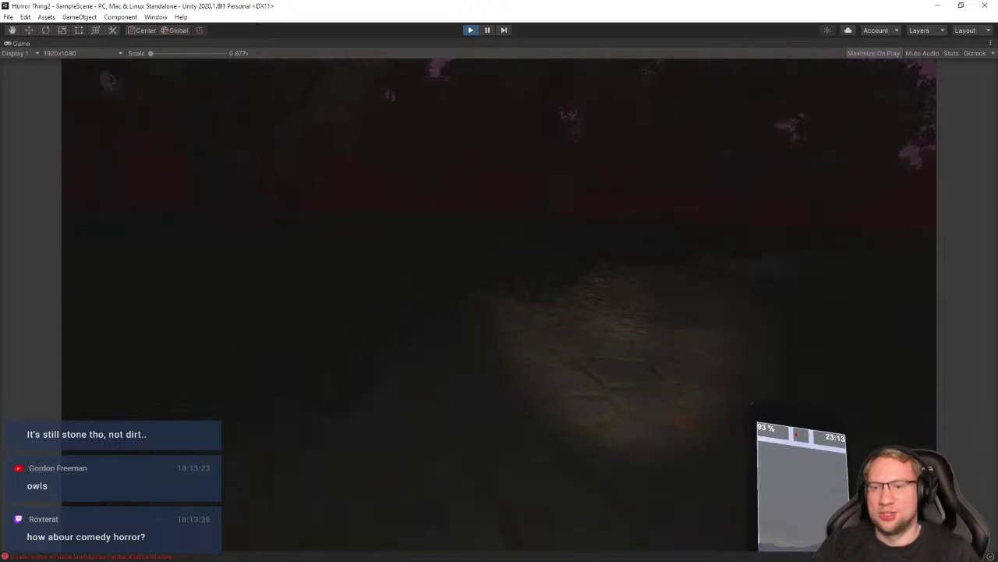
pyautogui.press('w')
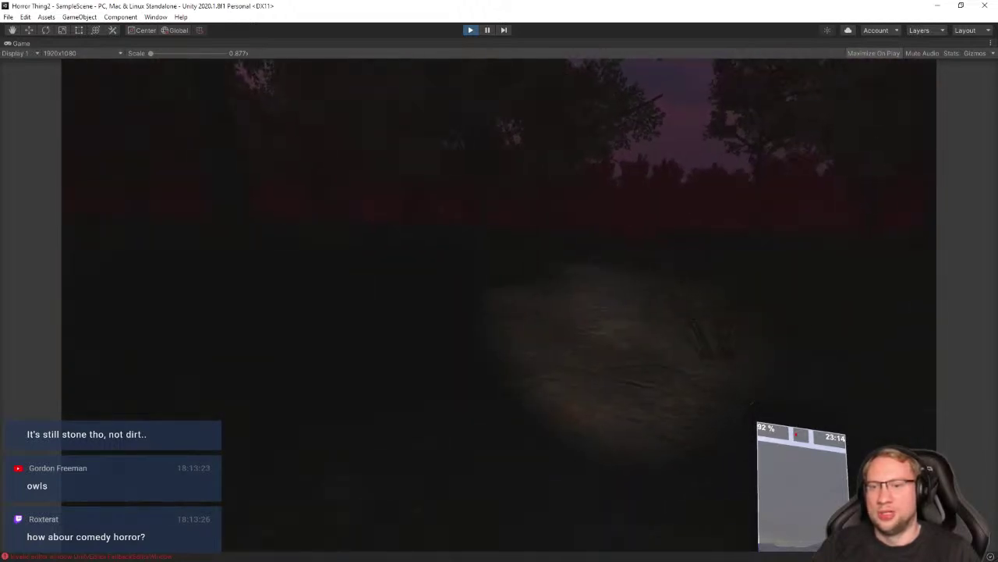
pyautogui.press('w')
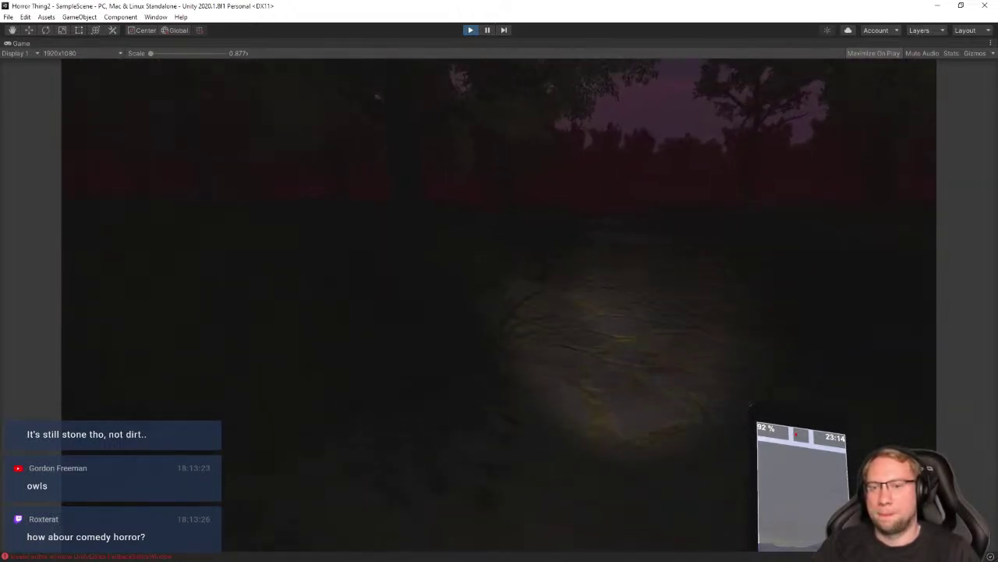
pyautogui.press('w')
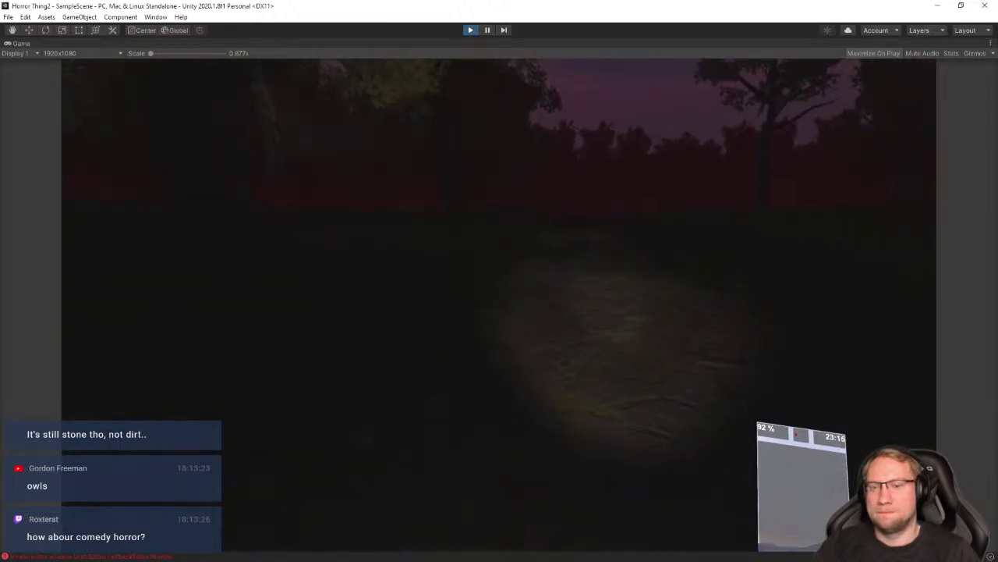
pyautogui.press('w')
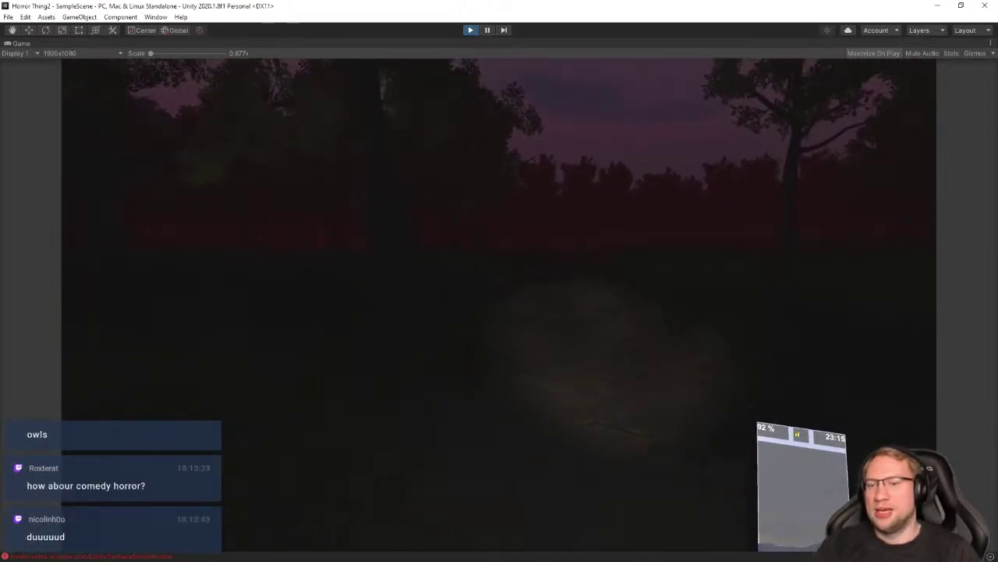
pyautogui.press('w')
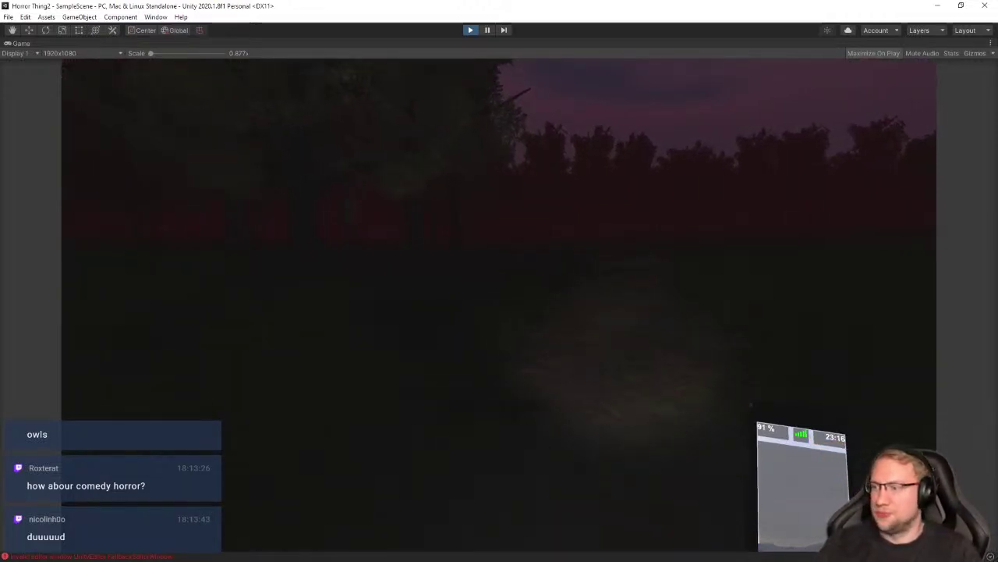
pyautogui.press('w')
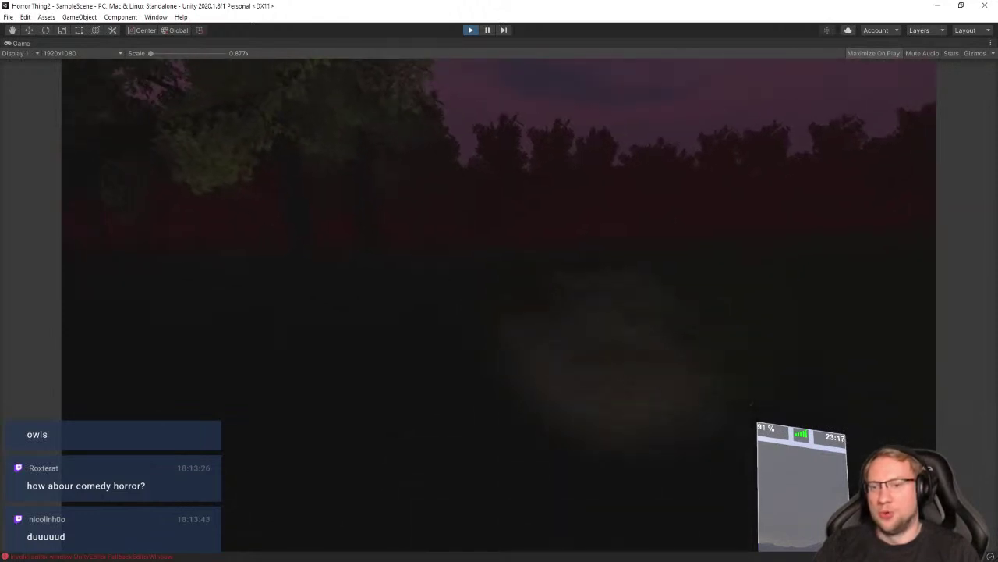
pyautogui.press('w')
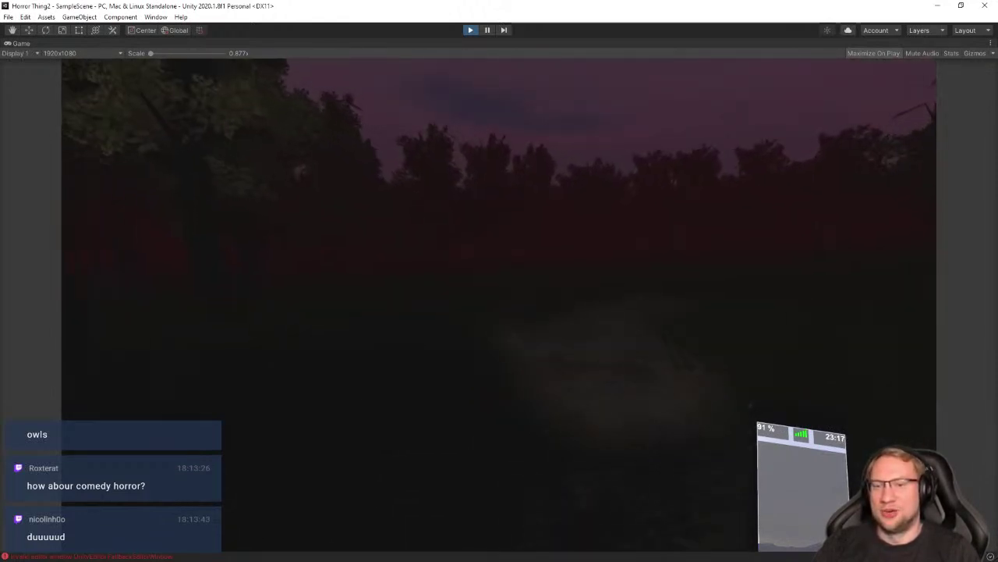
pyautogui.press('w')
pyautogui.press('w')
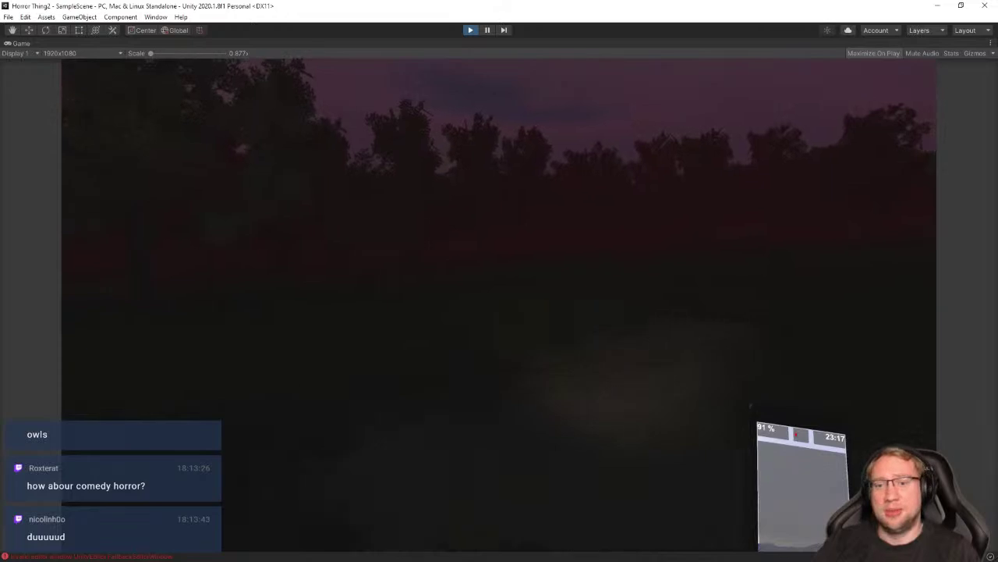
pyautogui.hotkey('alt', 'Tab')
pyautogui.click(471, 29)
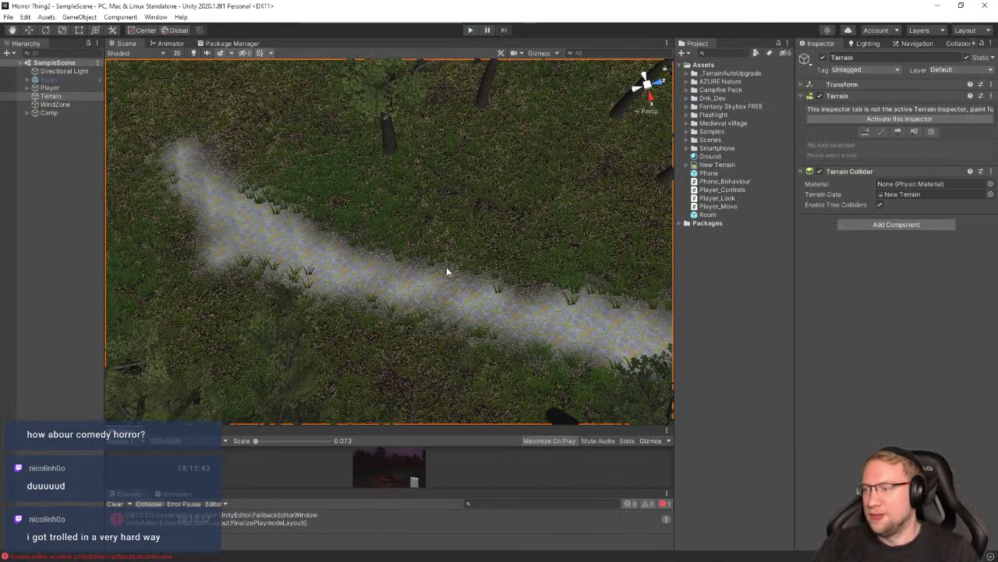
# Reactivate terrain detail painting, set the brush size to 8.9, and erase Grass_01 from a wide clearing at the far end of the stone path
pyautogui.moveTo(447, 272); pyautogui.dragTo(307, 269, button='right')
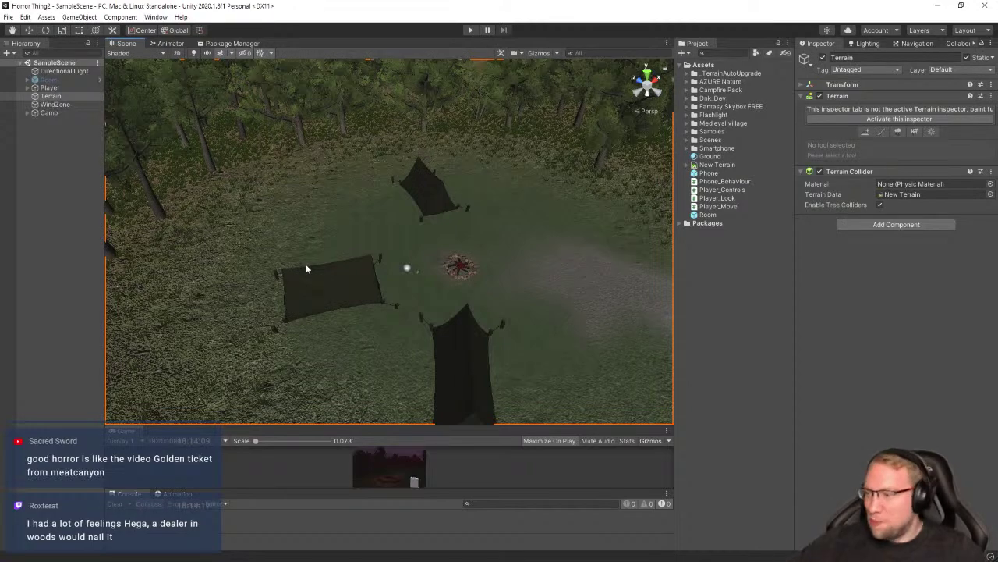
pyautogui.moveTo(216, 280); pyautogui.dragTo(382, 273, button='right')
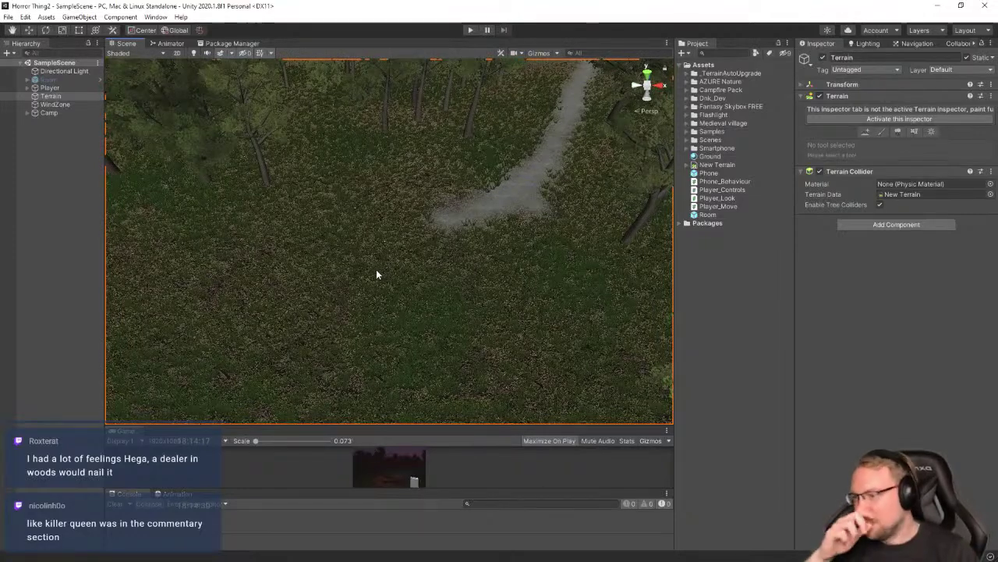
pyautogui.click(932, 120)
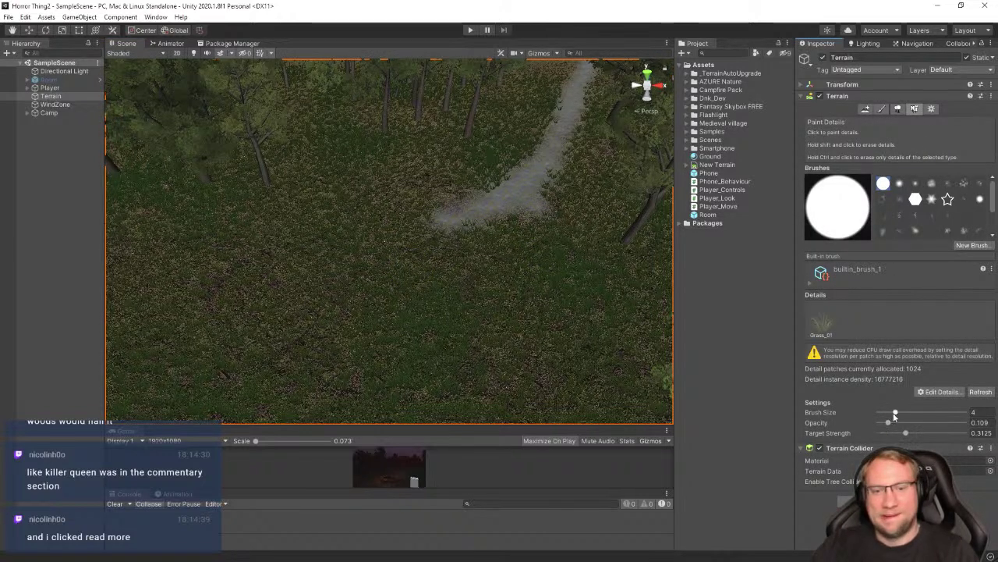
pyautogui.click(823, 319)
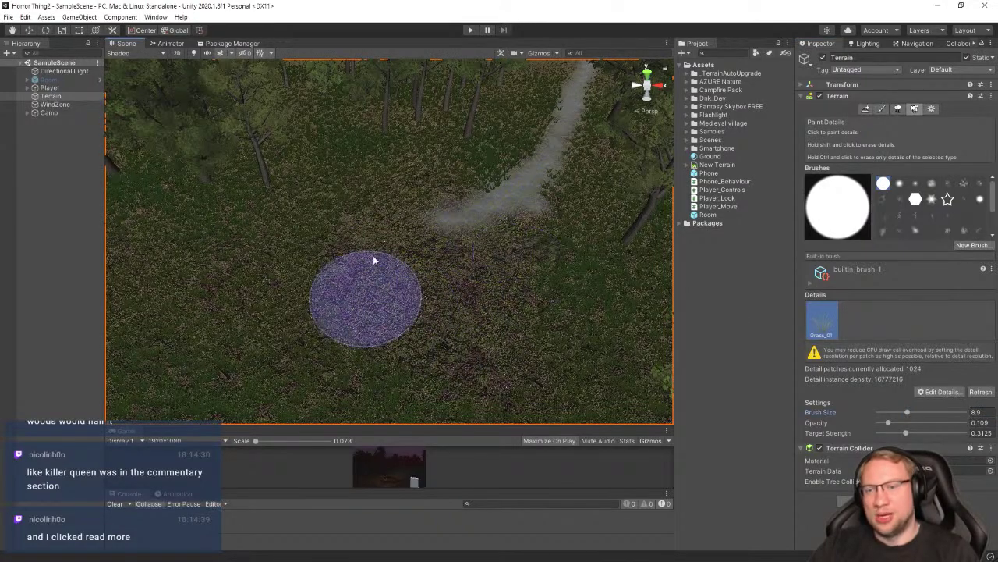
pyautogui.moveTo(383, 246)
pyautogui.mouseDown(button='right')
pyautogui.moveTo(410, 278)
pyautogui.moveTo(453, 272)
pyautogui.moveTo(484, 247)
pyautogui.mouseUp(button='right')
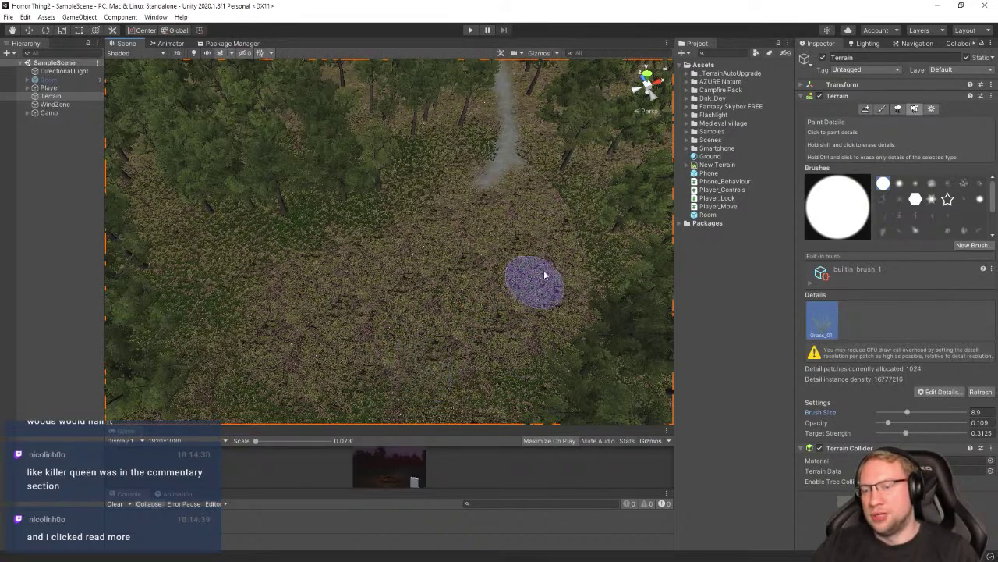
pyautogui.keyDown('alt'); pyautogui.moveTo(544, 275); pyautogui.dragTo(525, 301); pyautogui.keyUp('alt')
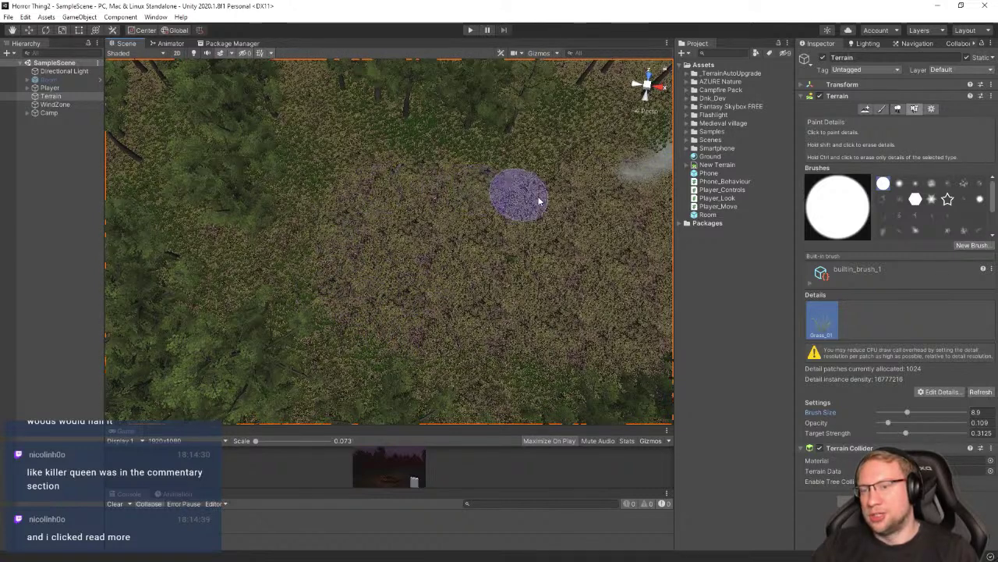
pyautogui.keyDown('alt'); pyautogui.moveTo(407, 266); pyautogui.dragTo(537, 250); pyautogui.keyUp('alt')
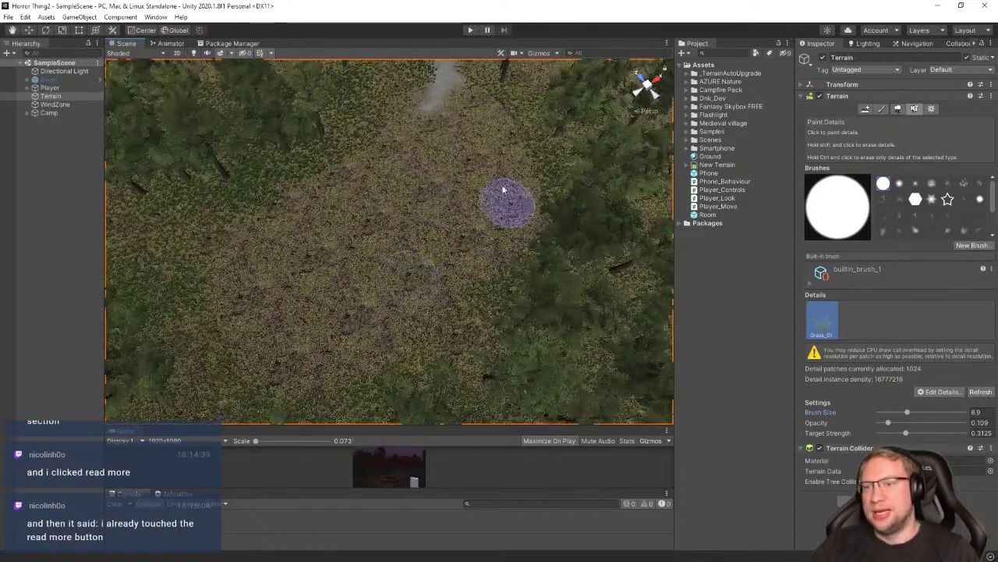
pyautogui.moveTo(417, 293); pyautogui.dragTo(496, 150, button='right')
# Switch to Paint Texture and blend the Moss layer over the camp end of the path with the soft cloudy brush, size 8.9, opacity 0.2
pyautogui.press('w')
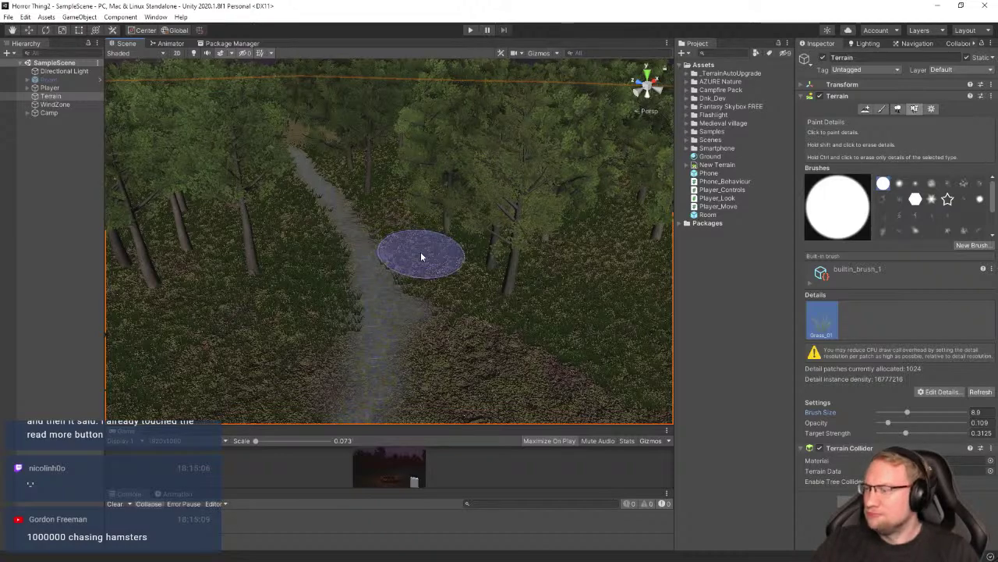
pyautogui.press('w')
pyautogui.moveTo(416, 243); pyautogui.dragTo(389, 195, button='right')
pyautogui.moveTo(473, 297)
pyautogui.mouseDown(button='right')
pyautogui.moveTo(457, 265)
pyautogui.moveTo(357, 241)
pyautogui.moveTo(348, 258)
pyautogui.moveTo(585, 334)
pyautogui.moveTo(658, 289)
pyautogui.mouseUp(button='right')
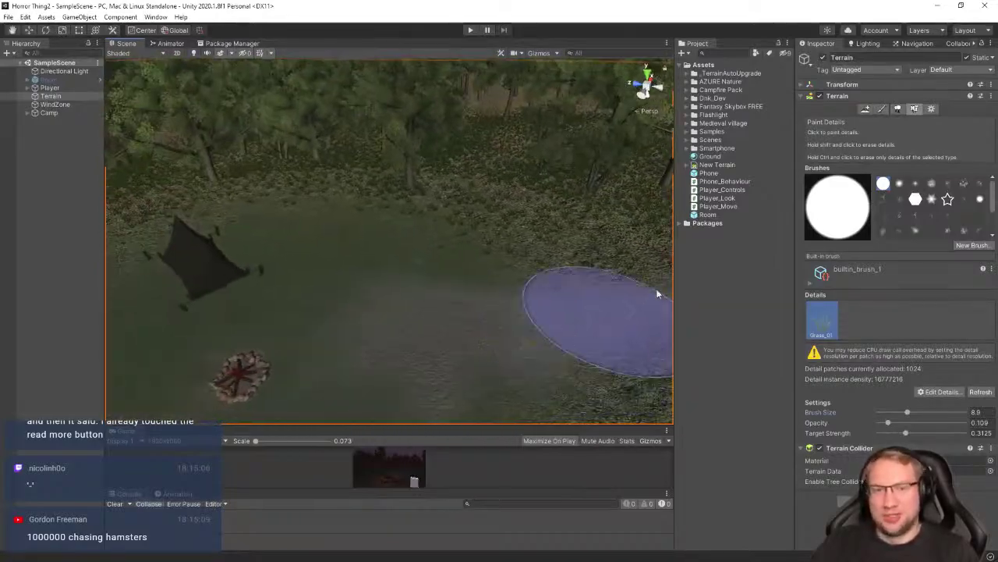
pyautogui.click(883, 110)
pyautogui.moveTo(596, 320); pyautogui.dragTo(640, 308, button='right')
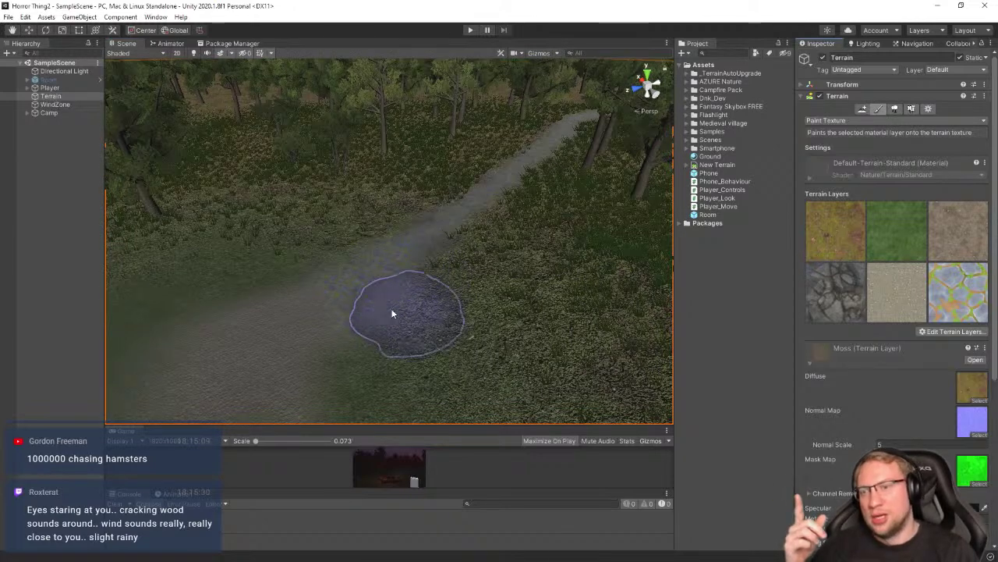
pyautogui.scroll(-6, 868, 410)
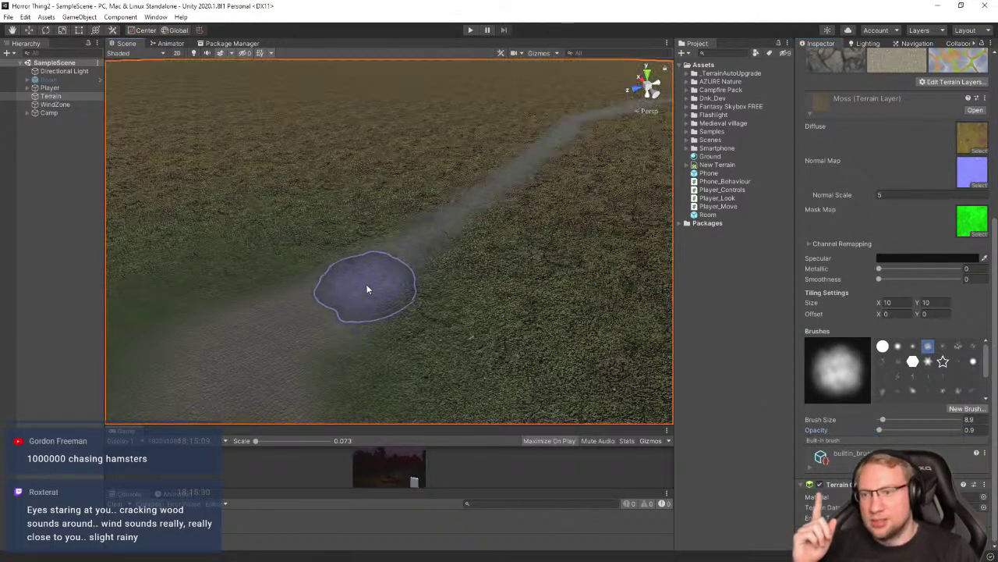
pyautogui.moveTo(403, 273)
pyautogui.mouseDown(button='right')
pyautogui.moveTo(559, 335)
pyautogui.moveTo(473, 237)
pyautogui.moveTo(533, 308)
pyautogui.moveTo(445, 288)
pyautogui.mouseUp(button='right')
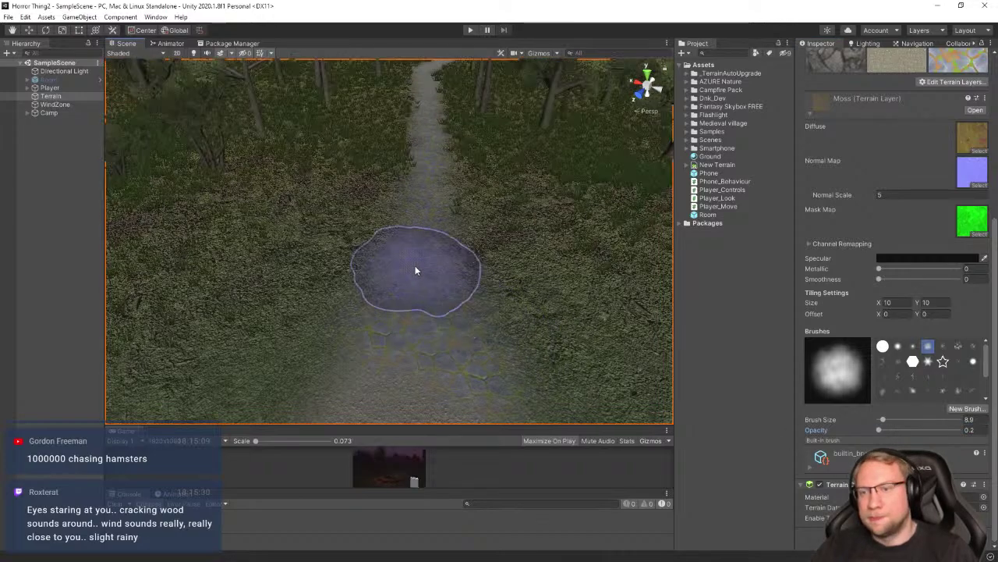
pyautogui.moveTo(446, 320)
pyautogui.mouseDown()
pyautogui.moveTo(425, 306)
pyautogui.moveTo(396, 311)
pyautogui.mouseUp()
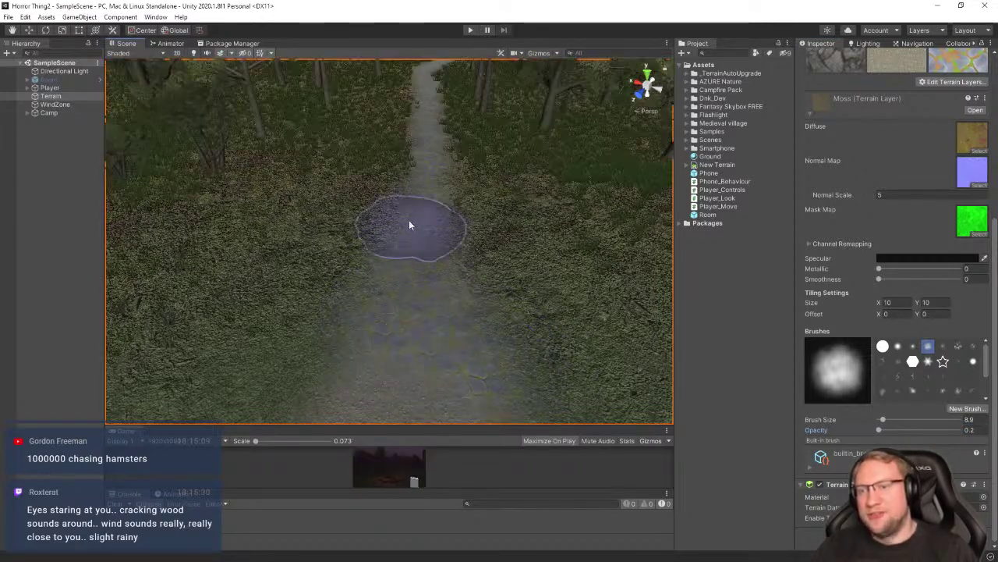
pyautogui.moveTo(409, 222); pyautogui.dragTo(415, 243)
pyautogui.moveTo(426, 290)
pyautogui.mouseDown()
pyautogui.moveTo(450, 335)
pyautogui.moveTo(383, 165)
pyautogui.moveTo(402, 204)
pyautogui.mouseUp()
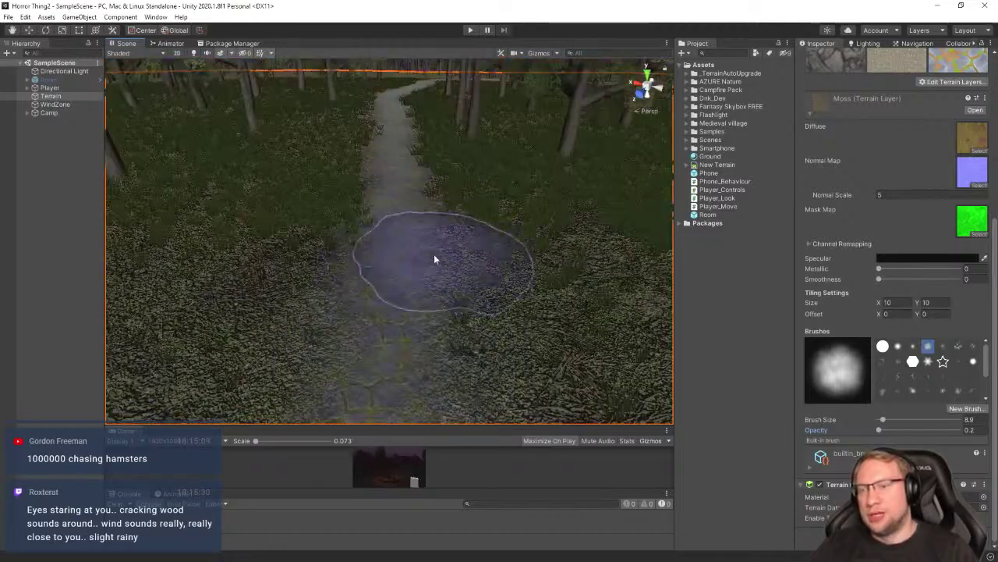
pyautogui.moveTo(434, 259)
pyautogui.mouseDown(button='right')
pyautogui.moveTo(452, 247)
pyautogui.moveTo(544, 262)
pyautogui.moveTo(350, 245)
pyautogui.moveTo(450, 277)
pyautogui.moveTo(457, 296)
pyautogui.moveTo(554, 320)
pyautogui.moveTo(493, 204)
pyautogui.mouseUp(button='right')
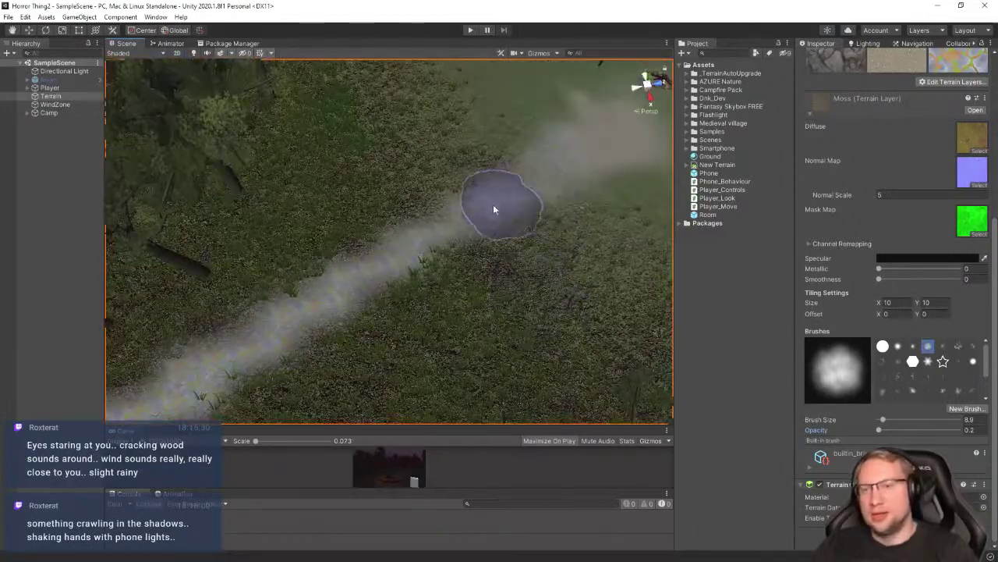
pyautogui.moveTo(317, 314)
pyautogui.mouseDown()
pyautogui.moveTo(362, 278)
pyautogui.moveTo(287, 312)
pyautogui.moveTo(386, 251)
pyautogui.mouseUp()
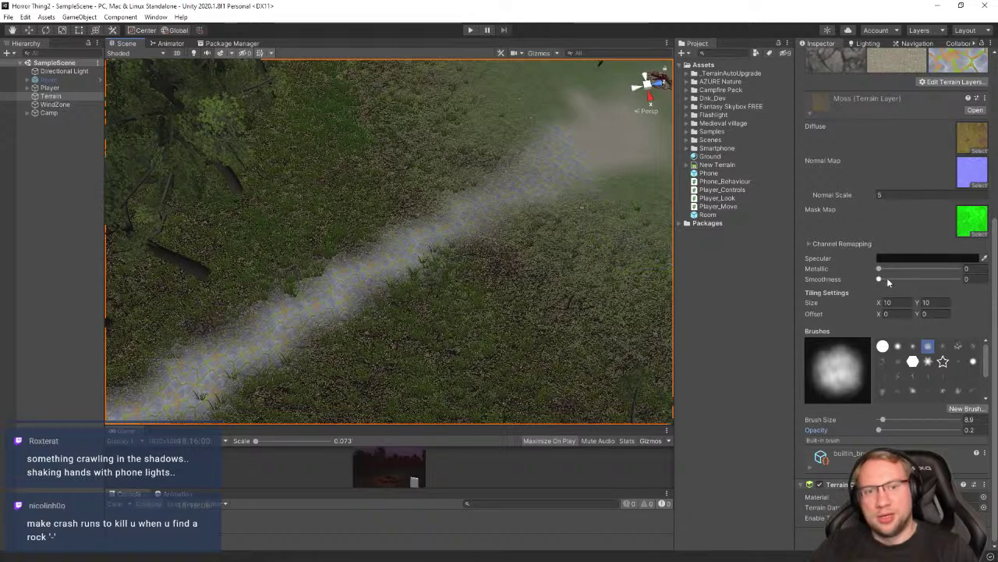
# Choose the solid round brush, set its opacity to 0.4, and blend Moss over the stone path where it enters the forest
pyautogui.scroll(3, 897, 276)
pyautogui.scroll(3, 936, 187)
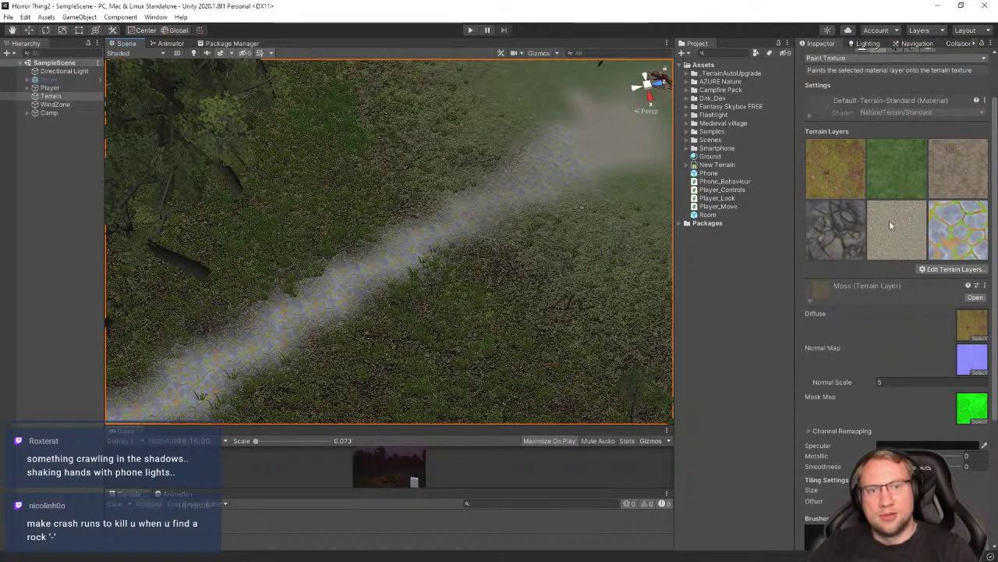
pyautogui.scroll(-5, 864, 249)
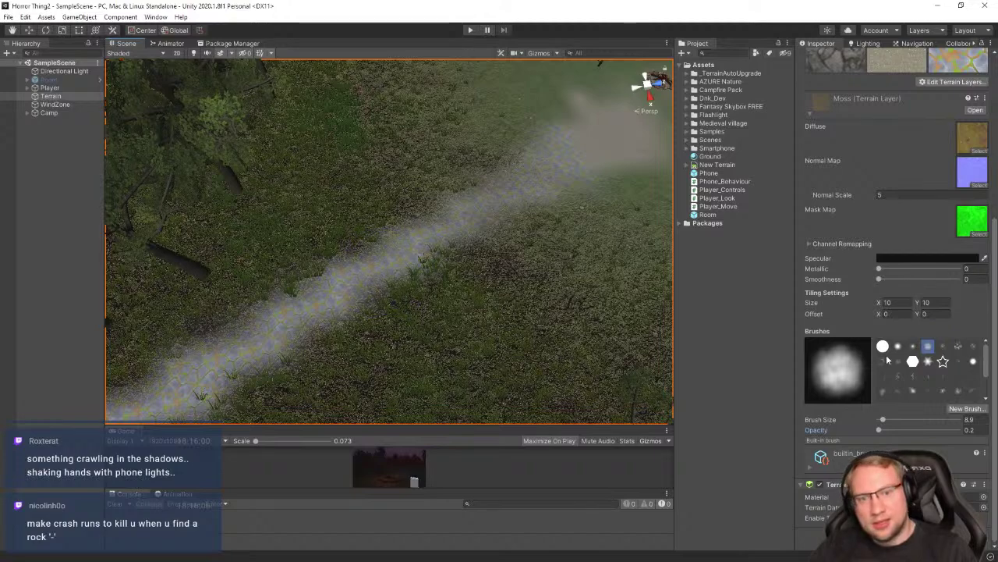
pyautogui.click(883, 346)
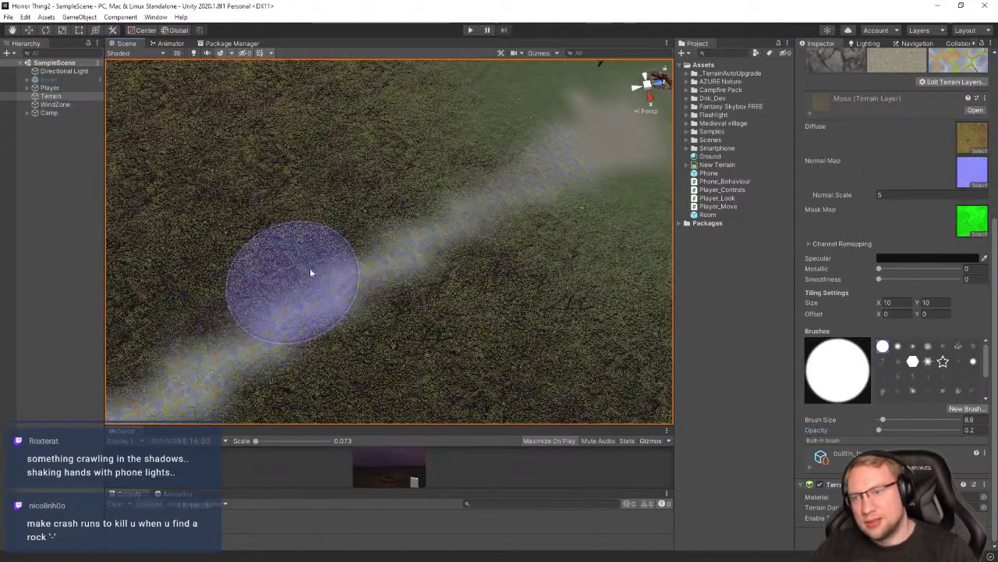
pyautogui.moveTo(625, 215)
pyautogui.mouseDown(button='right')
pyautogui.moveTo(543, 223)
pyautogui.moveTo(546, 244)
pyautogui.mouseUp(button='right')
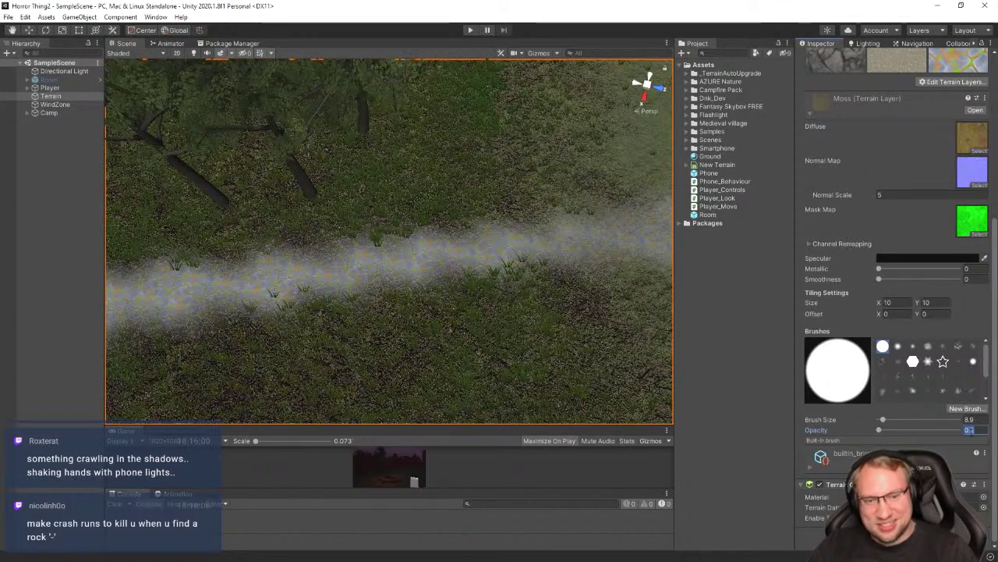
pyautogui.write('0.4')
pyautogui.moveTo(488, 278)
pyautogui.mouseDown()
pyautogui.moveTo(471, 253)
pyautogui.moveTo(379, 305)
pyautogui.mouseUp()
pyautogui.moveTo(523, 318)
pyautogui.mouseDown(button='right')
pyautogui.moveTo(397, 276)
pyautogui.moveTo(394, 294)
pyautogui.moveTo(491, 300)
pyautogui.mouseUp(button='right')
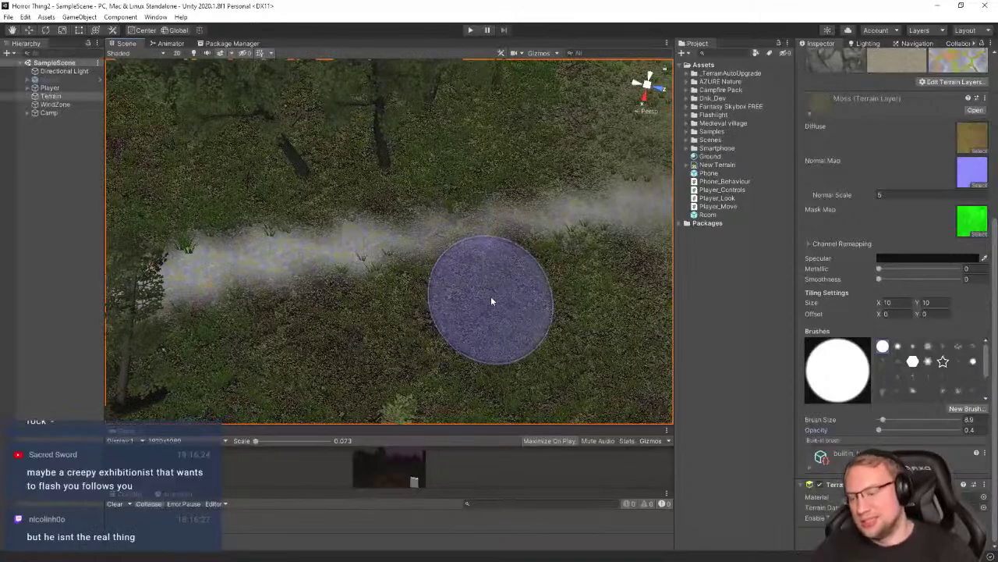
# Continue blending Moss over the winding stone path through the forest up to its far end at the clearing
pyautogui.moveTo(514, 282)
pyautogui.mouseDown()
pyautogui.moveTo(564, 218)
pyautogui.moveTo(418, 239)
pyautogui.moveTo(483, 221)
pyautogui.moveTo(555, 232)
pyautogui.mouseUp()
pyautogui.moveTo(555, 232)
pyautogui.mouseDown(button='right')
pyautogui.moveTo(633, 202)
pyautogui.moveTo(471, 260)
pyautogui.mouseUp(button='right')
pyautogui.moveTo(470, 260)
pyautogui.mouseDown()
pyautogui.moveTo(307, 343)
pyautogui.moveTo(313, 351)
pyautogui.mouseUp()
pyautogui.moveTo(519, 203)
pyautogui.mouseDown(button='right')
pyautogui.moveTo(393, 234)
pyautogui.moveTo(542, 216)
pyautogui.moveTo(514, 226)
pyautogui.mouseUp(button='right')
pyautogui.moveTo(390, 289)
pyautogui.mouseDown()
pyautogui.moveTo(371, 287)
pyautogui.moveTo(386, 286)
pyautogui.moveTo(369, 293)
pyautogui.moveTo(379, 294)
pyautogui.mouseUp()
pyautogui.moveTo(379, 293)
pyautogui.mouseDown(button='right')
pyautogui.moveTo(518, 273)
pyautogui.moveTo(499, 277)
pyautogui.mouseUp(button='right')
pyautogui.moveTo(499, 277)
pyautogui.mouseDown()
pyautogui.moveTo(479, 281)
pyautogui.moveTo(382, 248)
pyautogui.mouseUp()
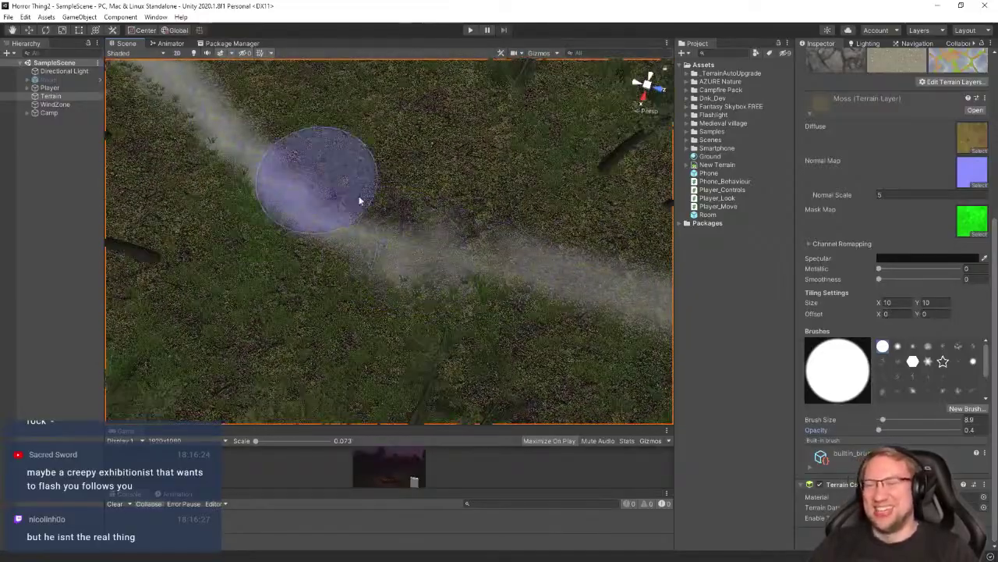
pyautogui.moveTo(359, 201)
pyautogui.mouseDown(button='right')
pyautogui.moveTo(535, 238)
pyautogui.moveTo(539, 257)
pyautogui.moveTo(330, 248)
pyautogui.moveTo(442, 239)
pyautogui.moveTo(452, 249)
pyautogui.moveTo(244, 226)
pyautogui.moveTo(441, 228)
pyautogui.moveTo(461, 273)
pyautogui.moveTo(439, 254)
pyautogui.moveTo(417, 265)
pyautogui.moveTo(508, 257)
pyautogui.moveTo(325, 278)
pyautogui.moveTo(424, 217)
pyautogui.moveTo(490, 241)
pyautogui.moveTo(174, 183)
pyautogui.moveTo(346, 227)
pyautogui.moveTo(387, 270)
pyautogui.moveTo(304, 269)
pyautogui.moveTo(346, 245)
pyautogui.moveTo(379, 169)
pyautogui.mouseUp(button='right')
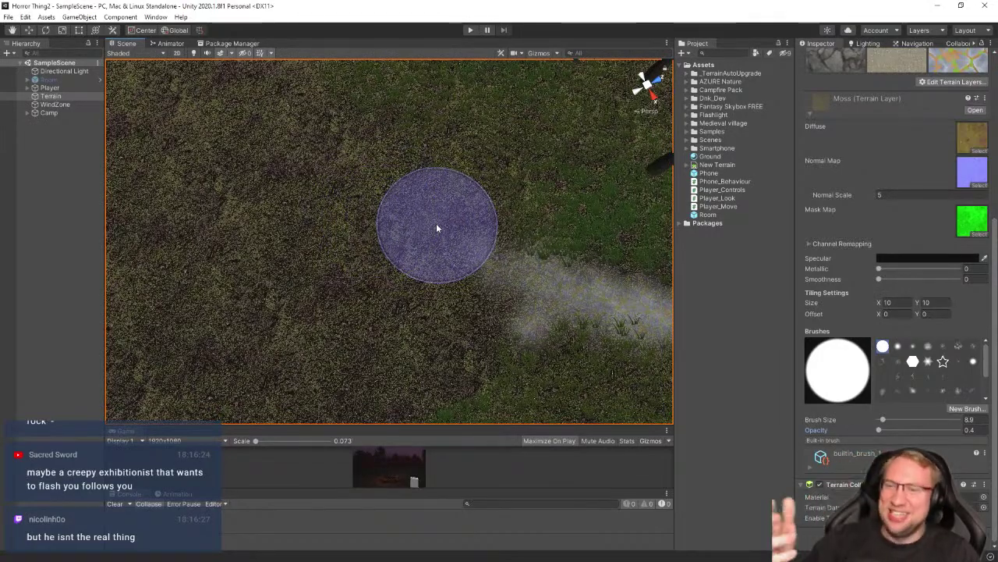
pyautogui.moveTo(429, 264); pyautogui.dragTo(452, 309, button='right')
# Play-test the toned-down path by walking from the campfire through the forest into the clearing, and stop play mode
pyautogui.moveTo(330, 304)
pyautogui.mouseDown(button='right')
pyautogui.moveTo(425, 303)
pyautogui.moveTo(463, 214)
pyautogui.moveTo(447, 173)
pyautogui.moveTo(425, 178)
pyautogui.mouseUp(button='right')
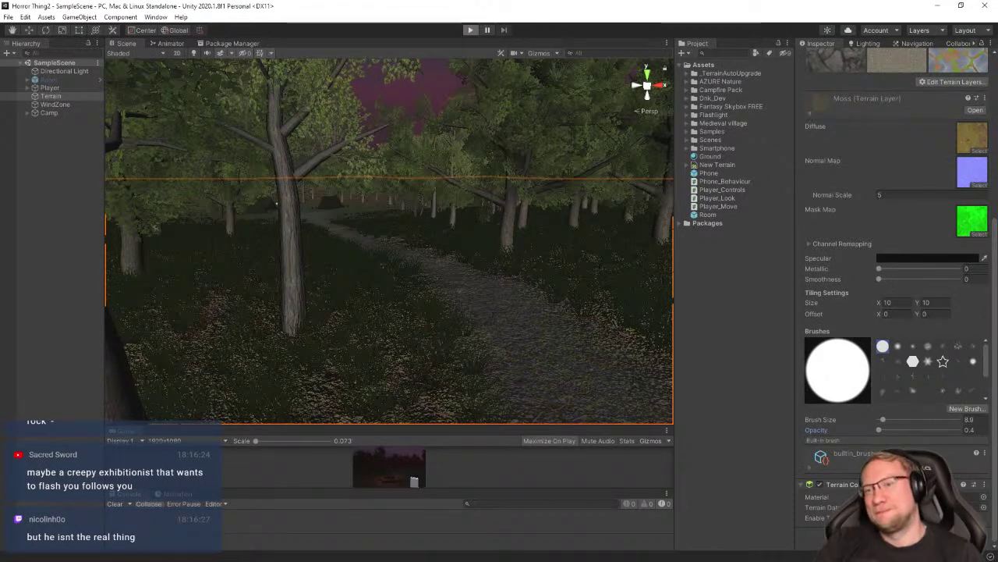
pyautogui.press('w')
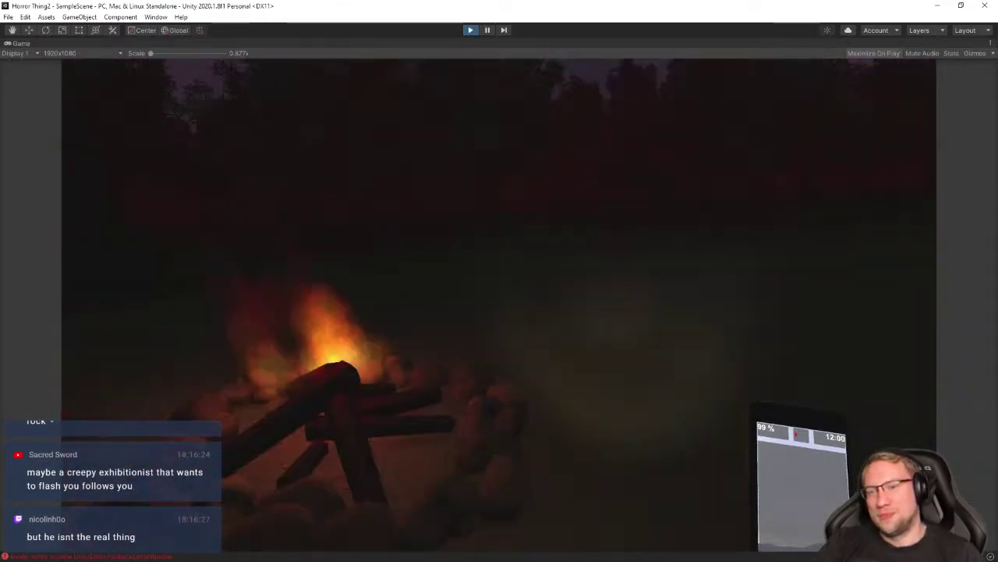
pyautogui.press('w')
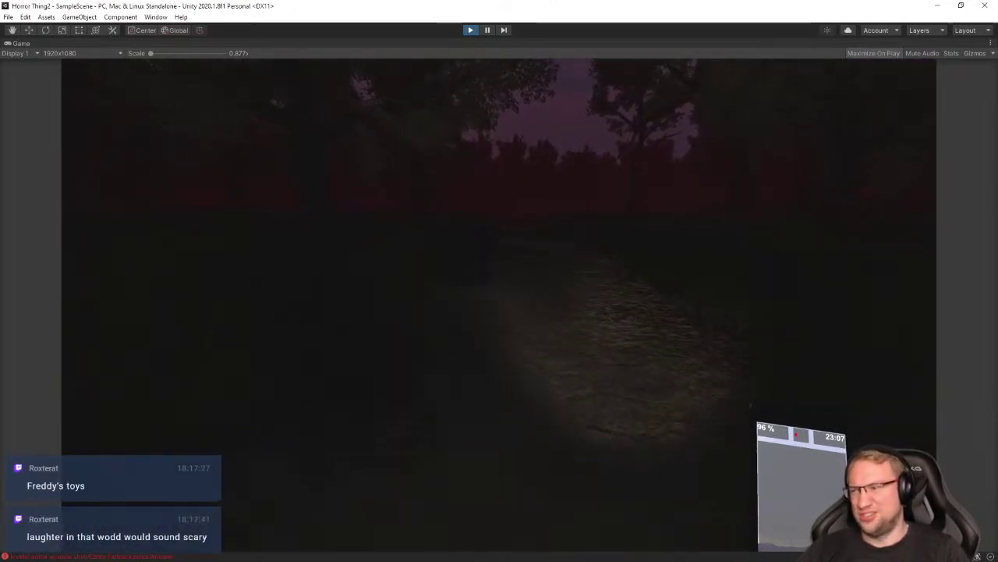
pyautogui.press('w')
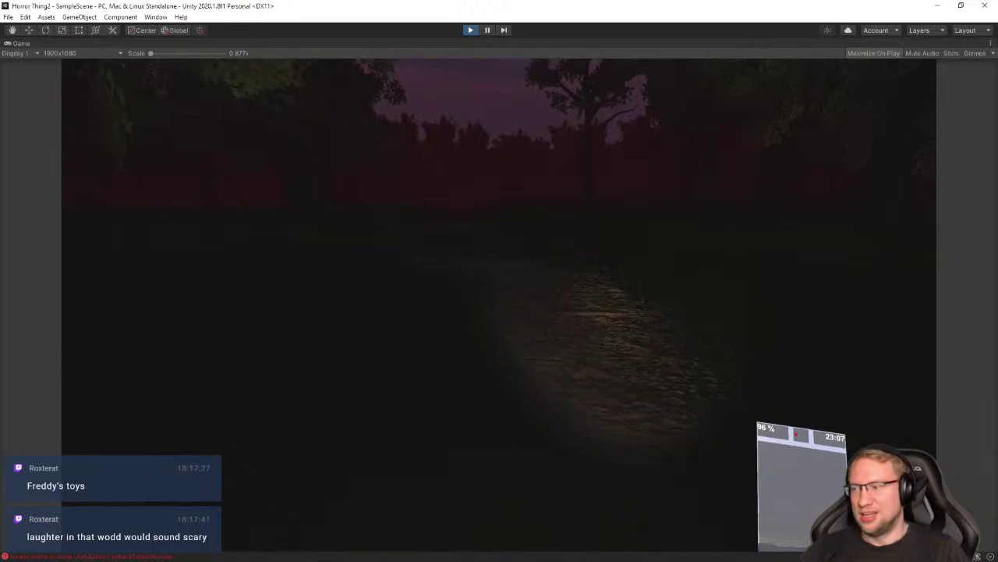
pyautogui.press('w')
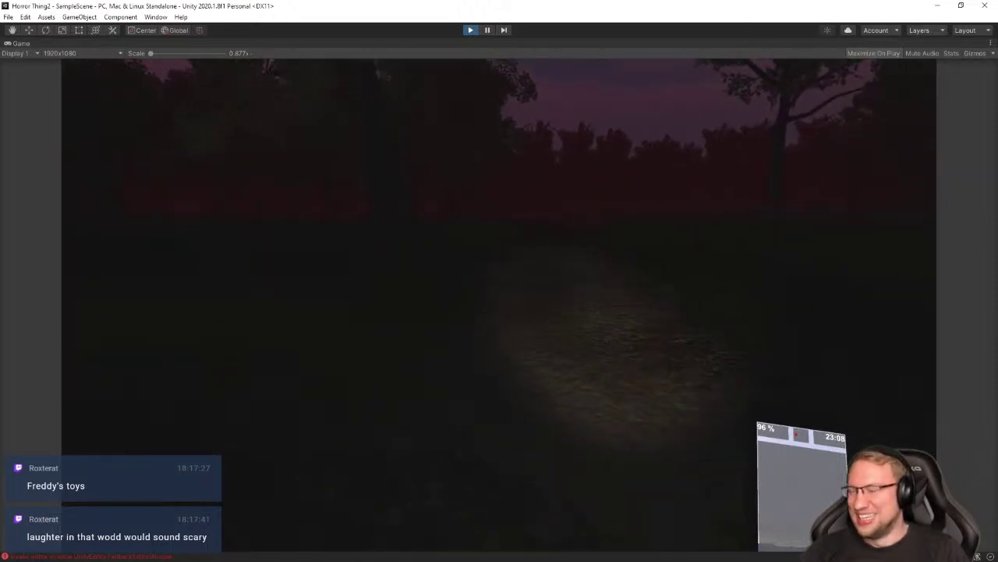
pyautogui.press('w')
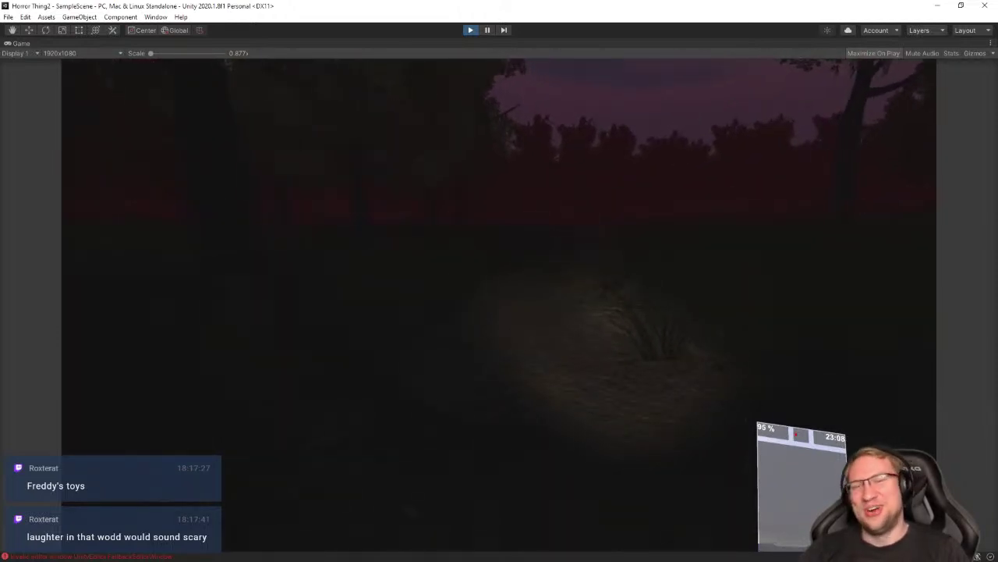
pyautogui.press('w')
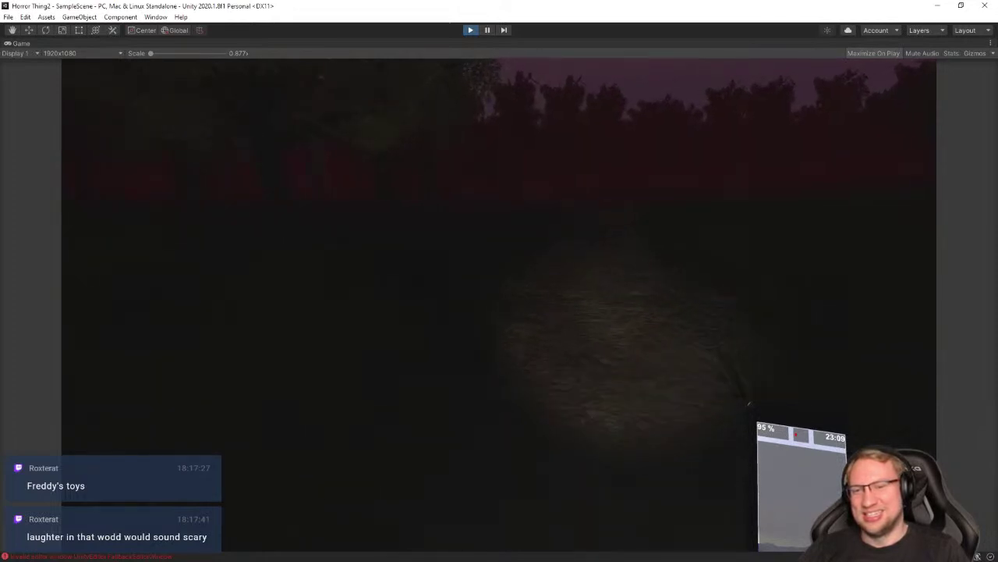
pyautogui.press('w')
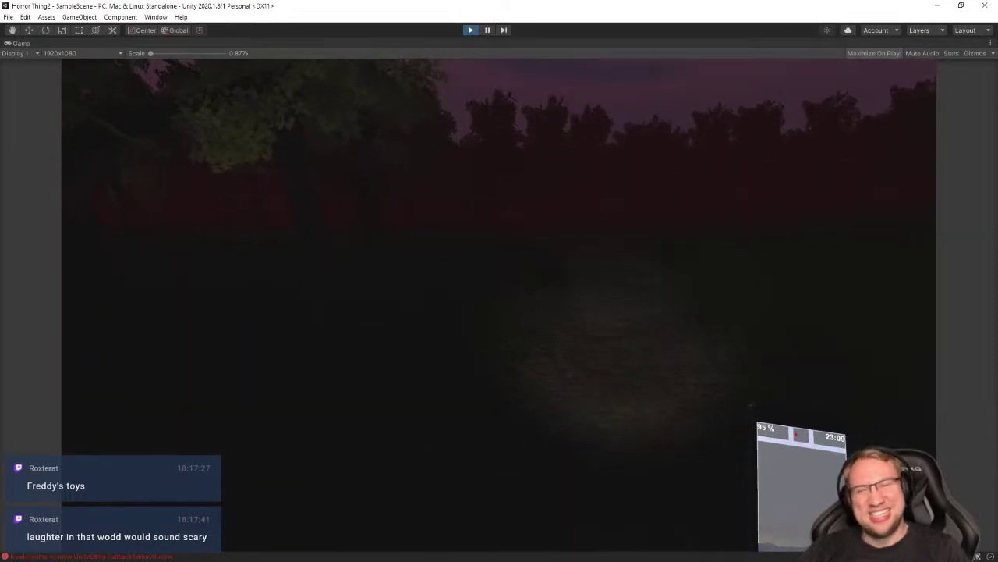
pyautogui.press('w')
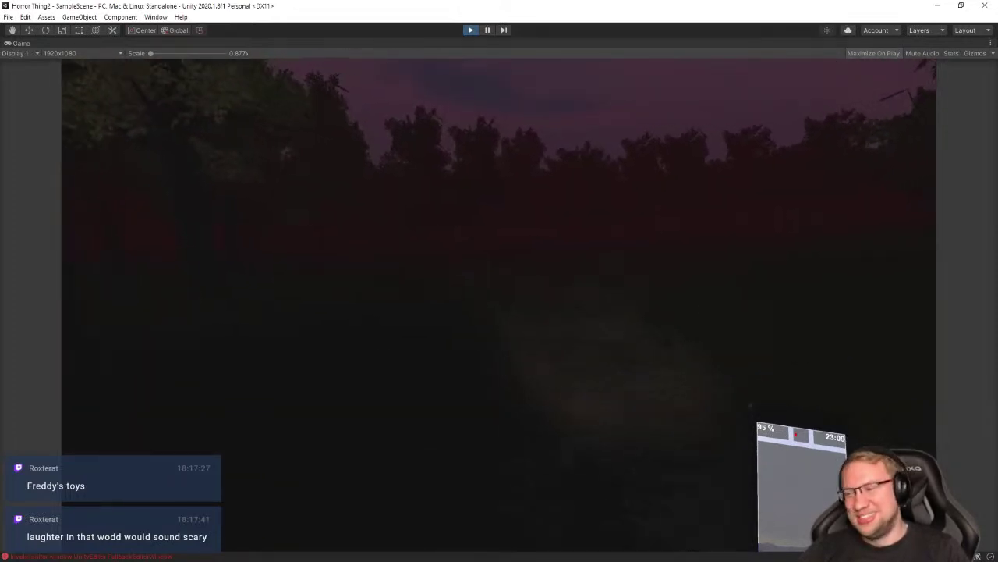
pyautogui.press('w')
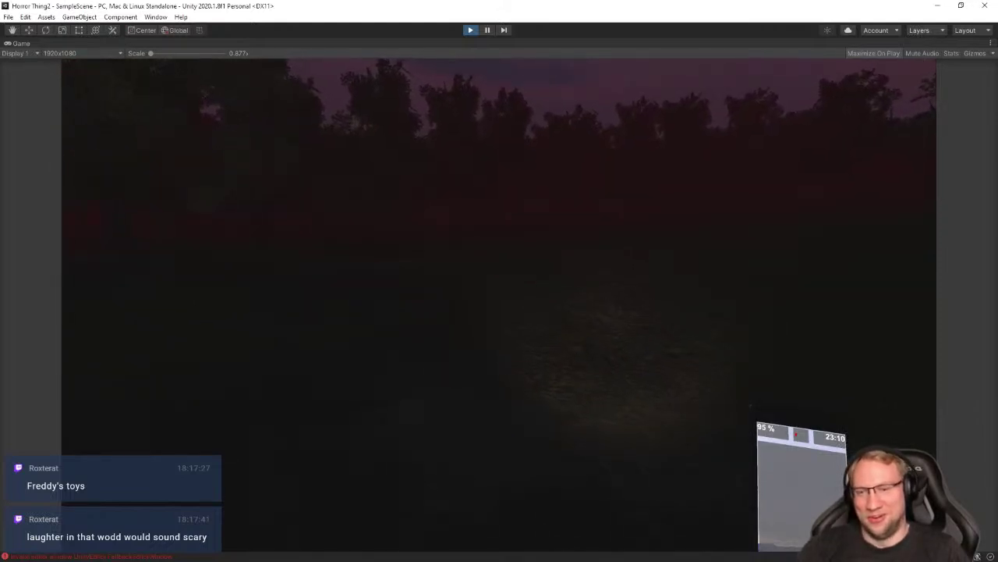
pyautogui.press('w')
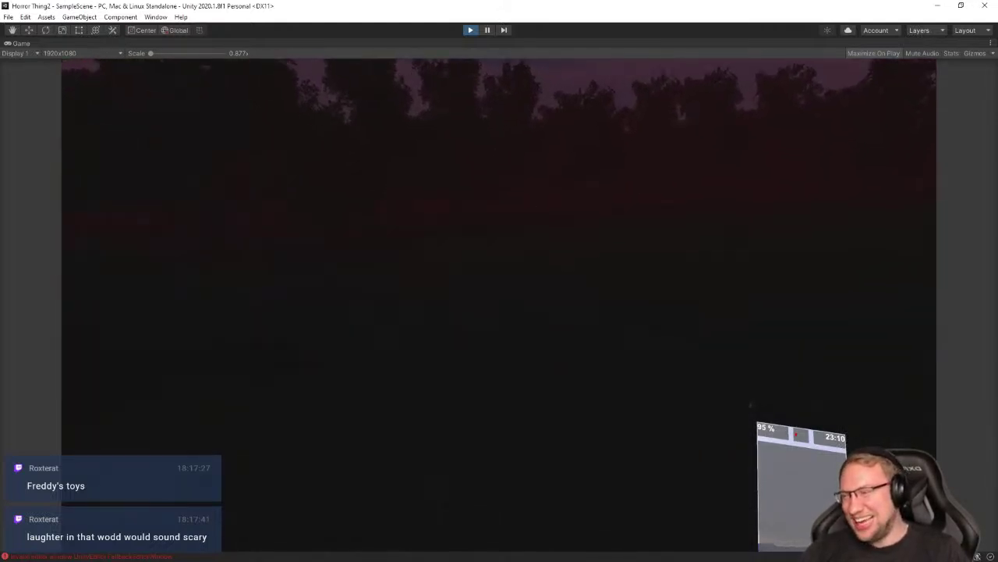
pyautogui.press('super')
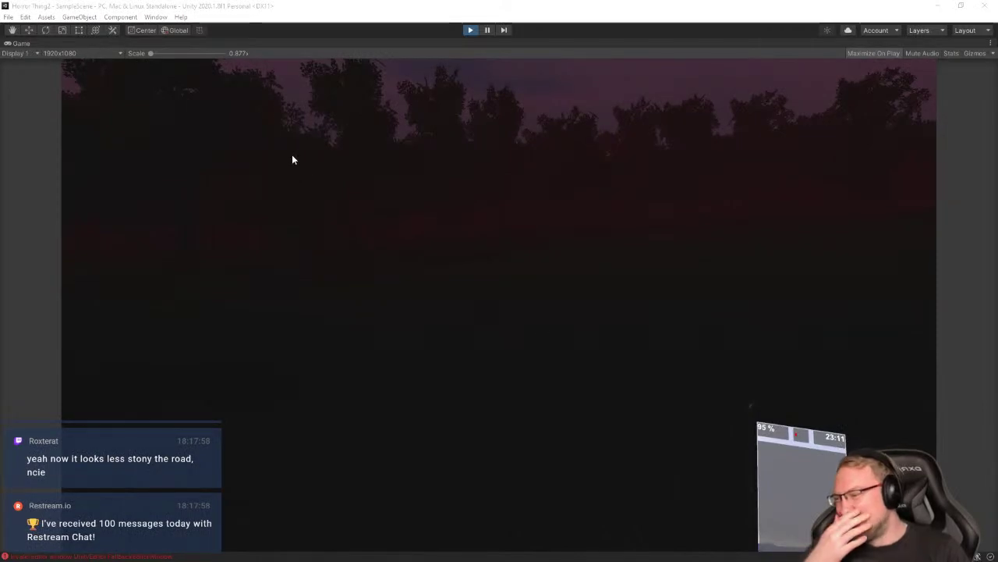
pyautogui.click(470, 30)
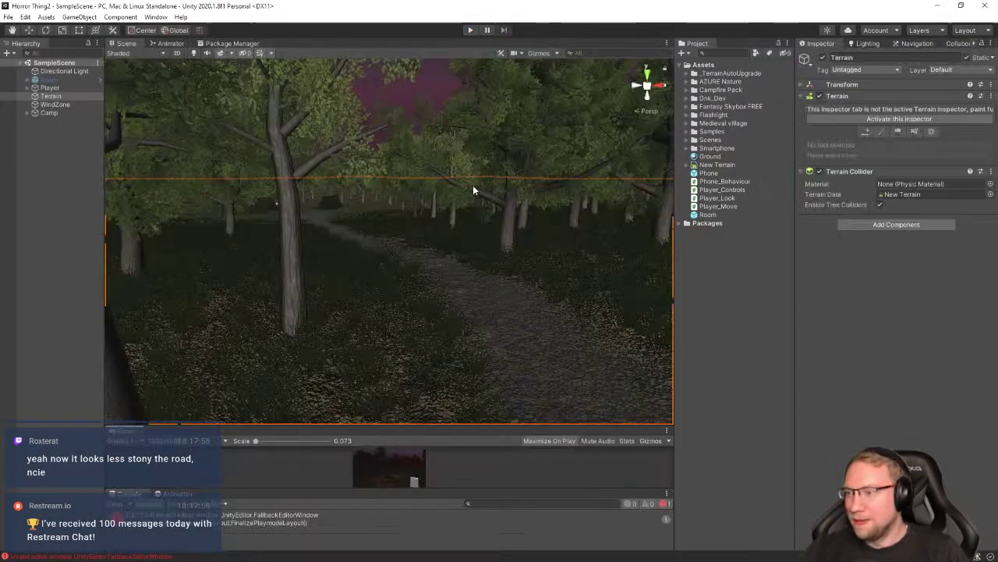
pyautogui.moveTo(473, 187); pyautogui.dragTo(379, 276, button='right')
pyautogui.moveTo(251, 191); pyautogui.dragTo(342, 209, button='right')
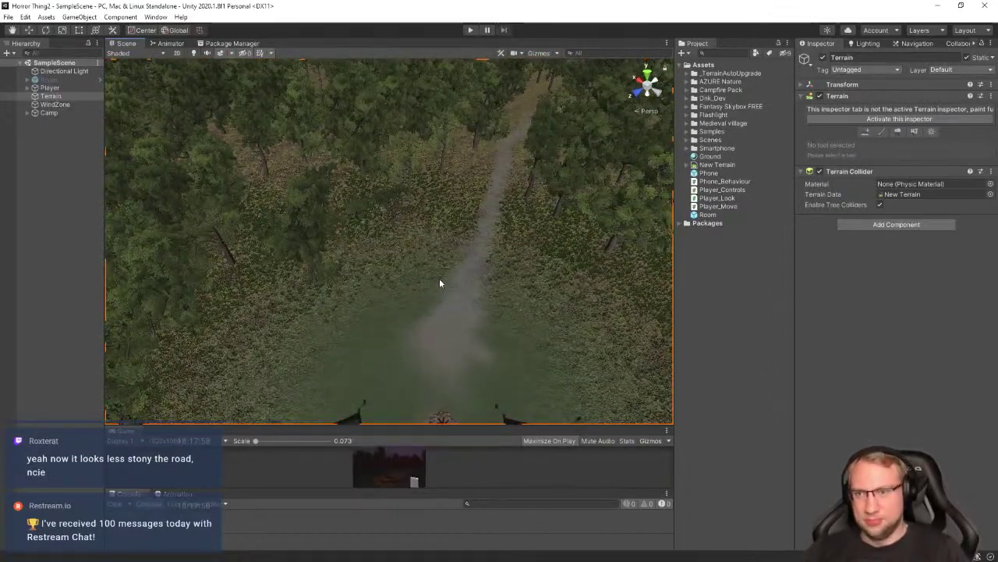
# Start a new tree entry in the terrain's Paint Trees tool and search the project assets for "bush"
pyautogui.moveTo(439, 283); pyautogui.dragTo(539, 231, button='right')
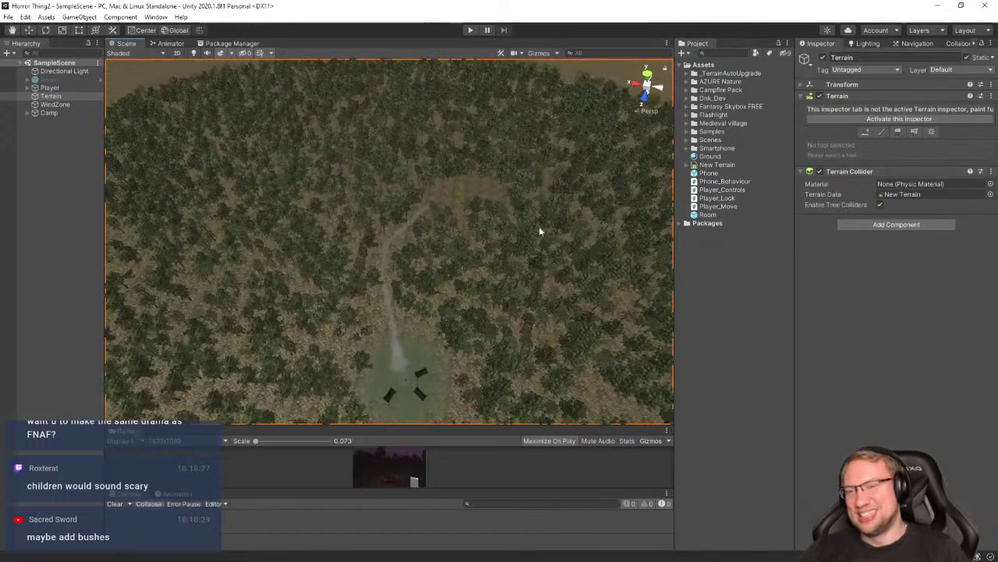
pyautogui.click(893, 119)
pyautogui.click(897, 109)
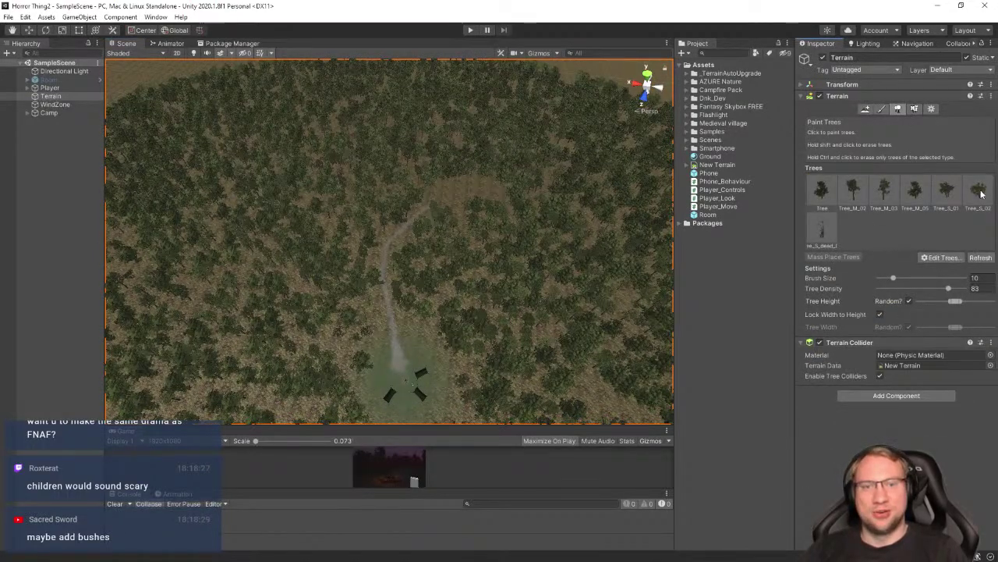
pyautogui.click(936, 258)
pyautogui.click(944, 262)
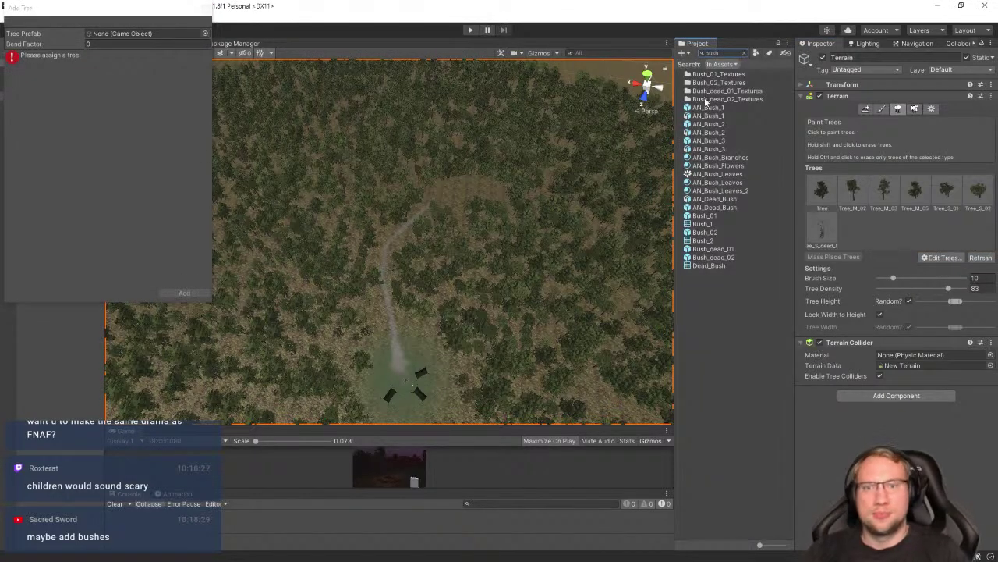
# Compare the bush assets and add the Bush_01 prefab to the terrain's tree list
pyautogui.click(707, 107)
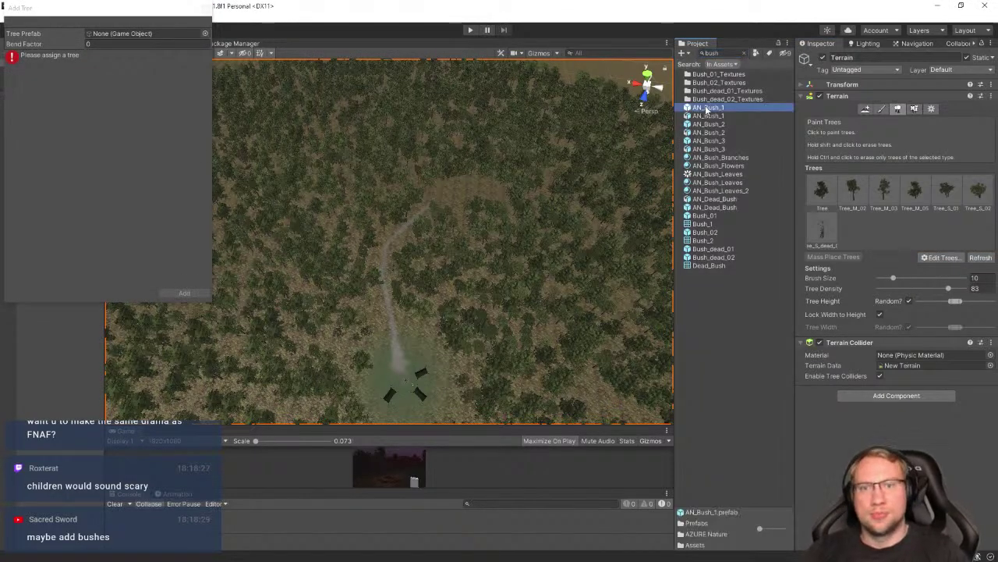
pyautogui.click(711, 149)
pyautogui.click(714, 165)
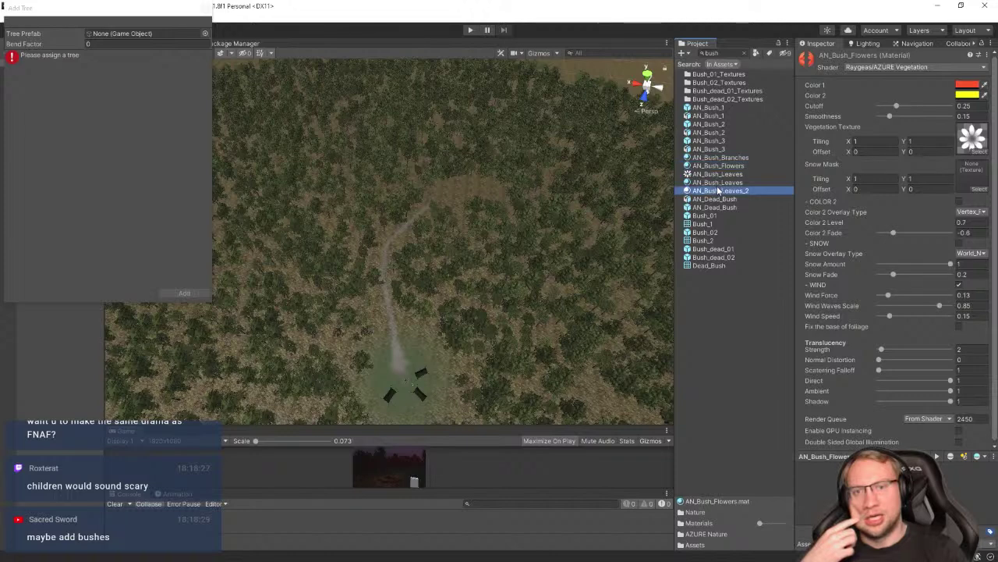
pyautogui.click(716, 216)
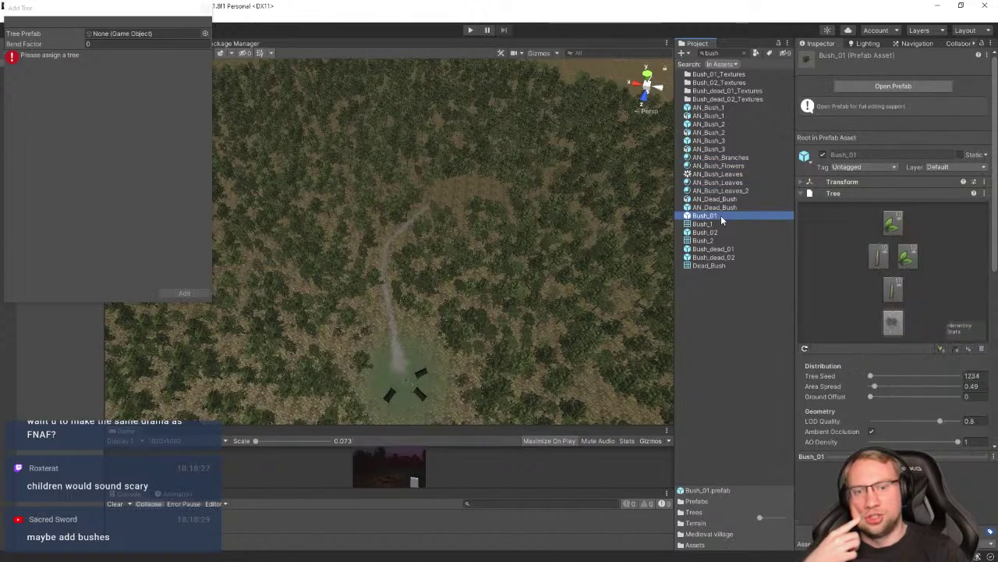
pyautogui.click(714, 233)
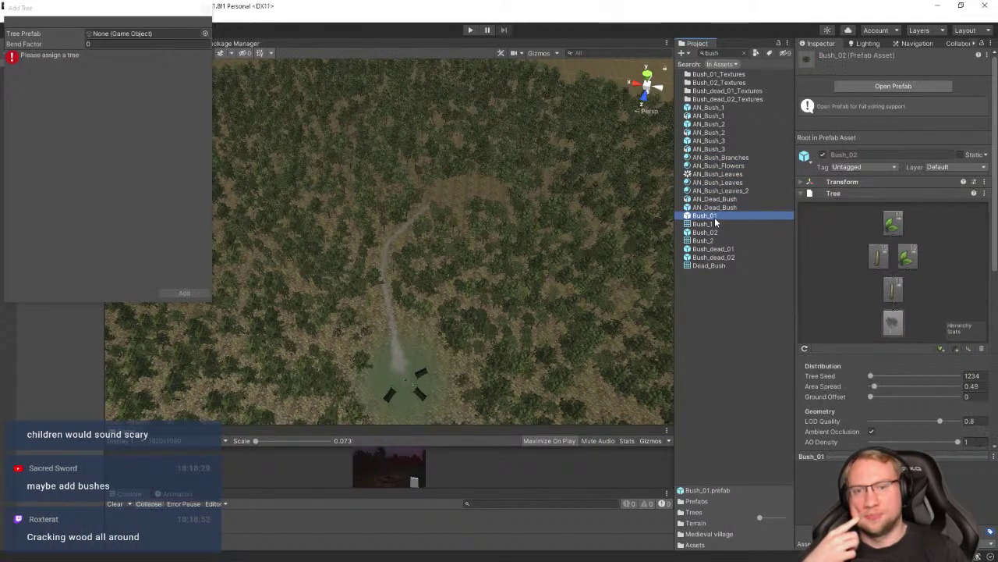
pyautogui.moveTo(162, 37); pyautogui.dragTo(163, 38)
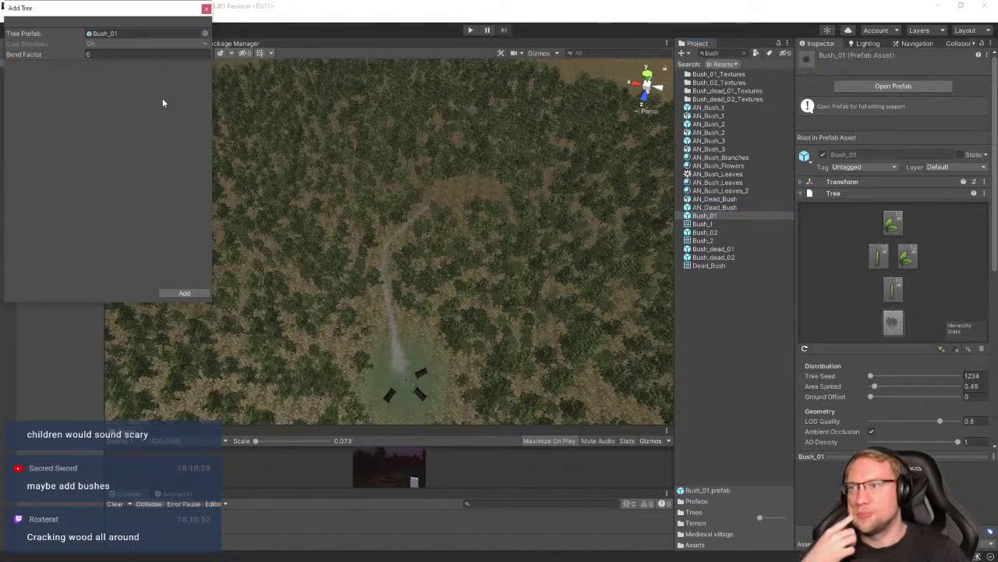
pyautogui.click(185, 293)
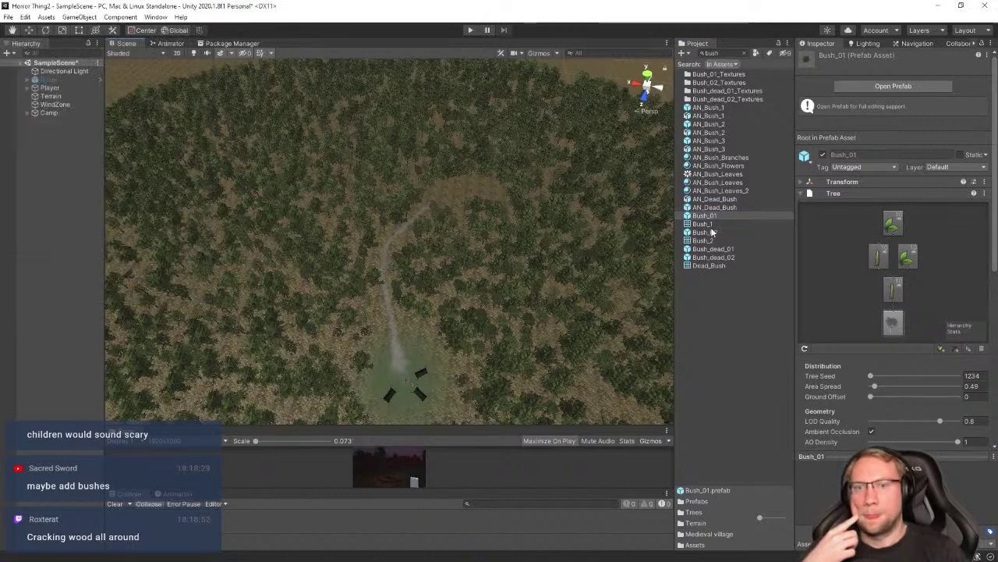
# Add the Bush_02 prefab as another paintable tree on the terrain
pyautogui.click(571, 302)
pyautogui.click(952, 258)
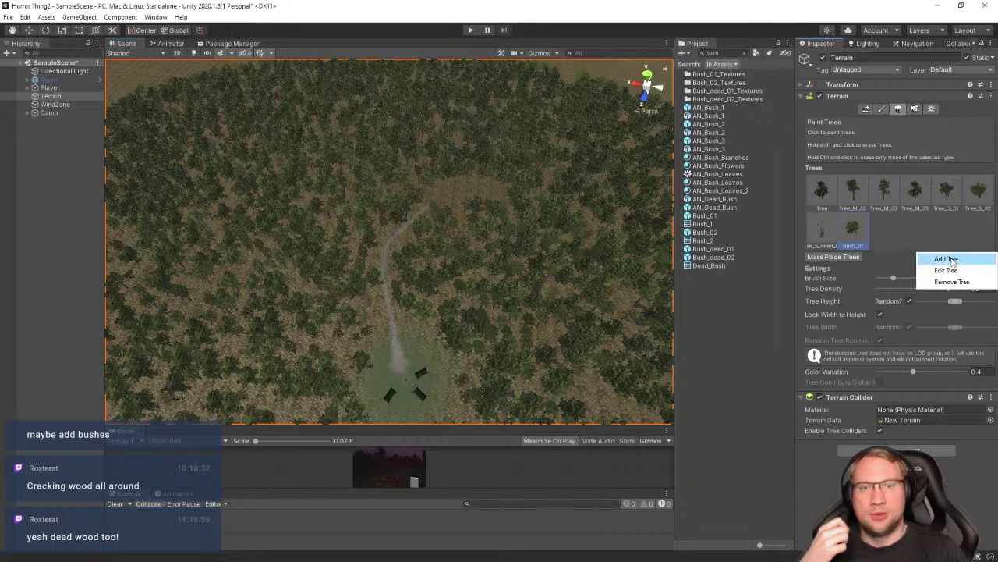
pyautogui.click(947, 258)
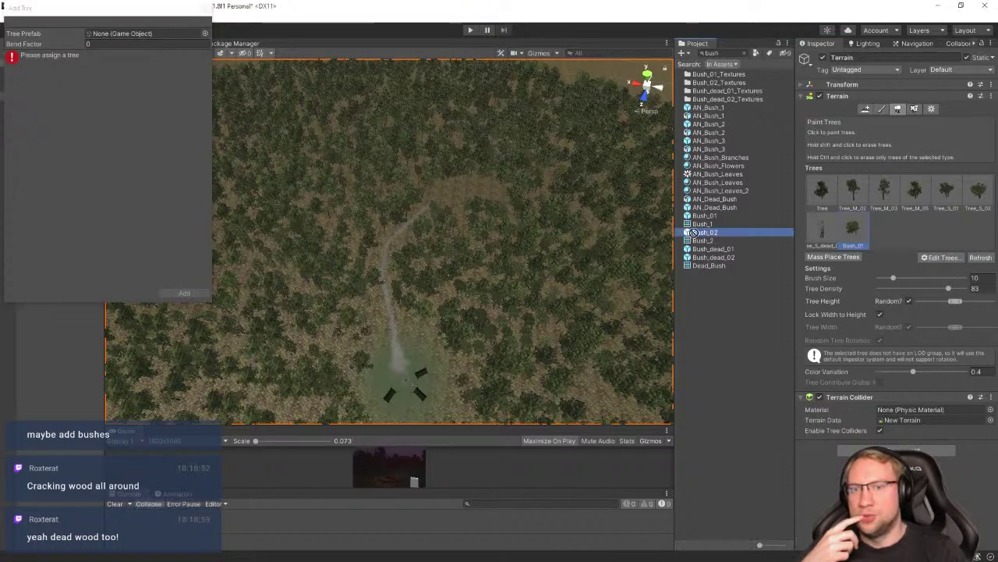
pyautogui.moveTo(119, 38); pyautogui.dragTo(118, 34)
pyautogui.click(184, 293)
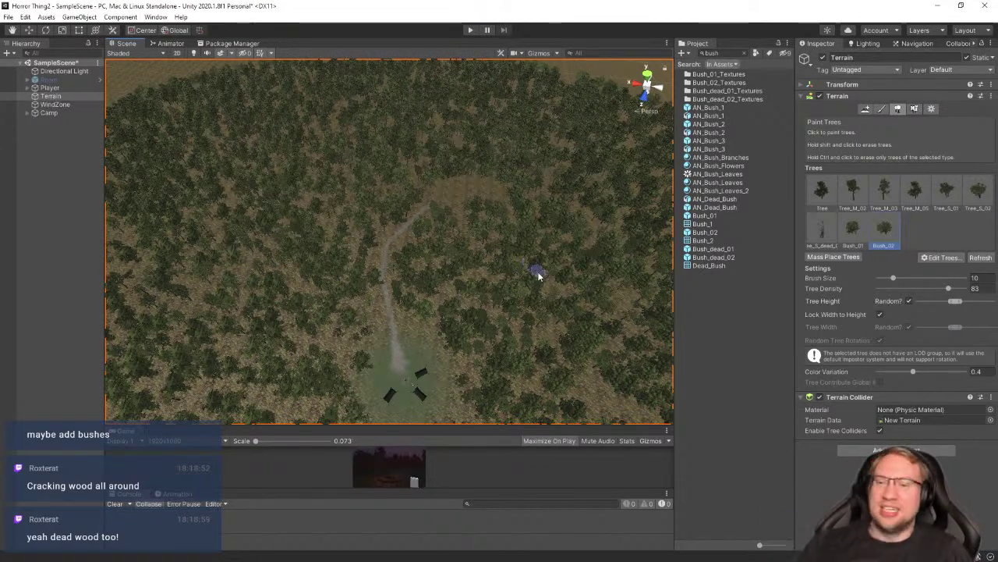
# Paint Tree_M_02 trees across the forest around the camp with a brush size of 82
pyautogui.press('w')
pyautogui.moveTo(497, 170); pyautogui.dragTo(452, 201, button='right')
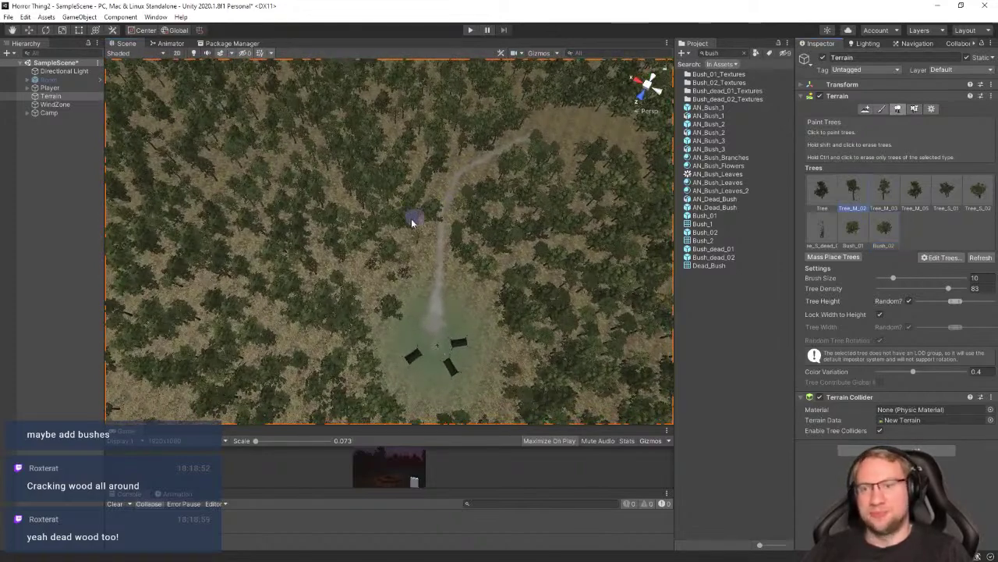
pyautogui.moveTo(406, 229); pyautogui.dragTo(470, 243, button='right')
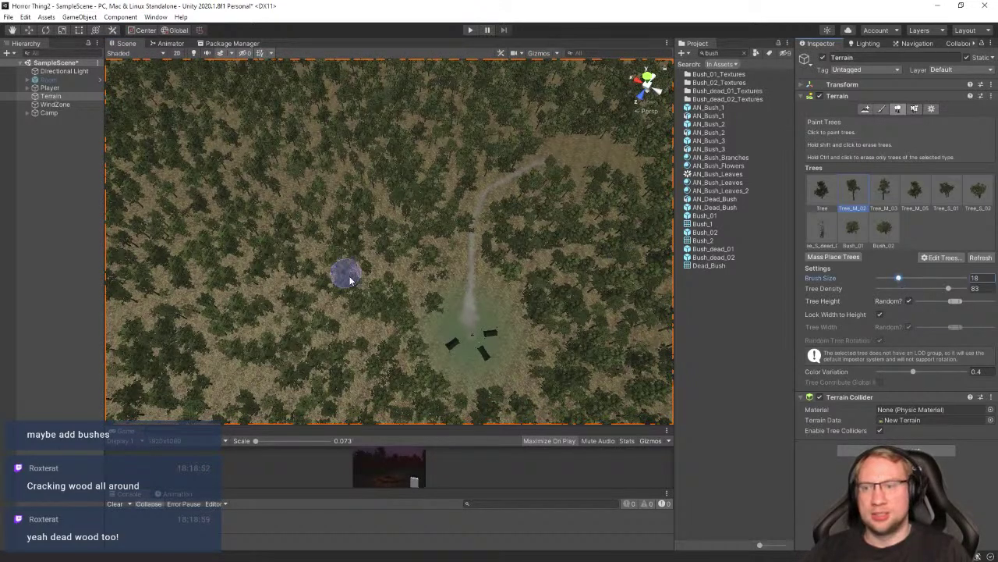
pyautogui.moveTo(901, 280); pyautogui.dragTo(916, 279)
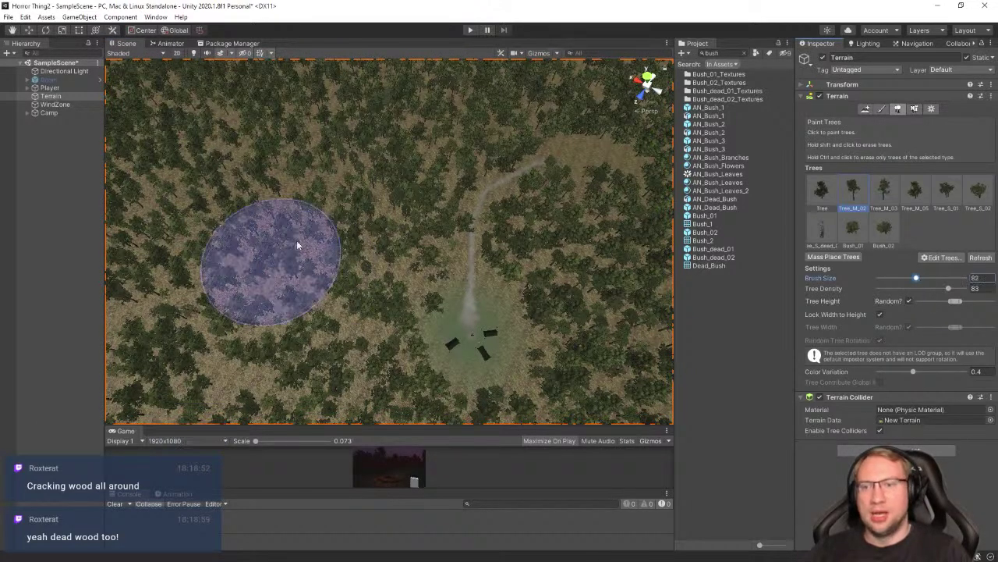
pyautogui.moveTo(323, 223)
pyautogui.mouseDown(button='right')
pyautogui.moveTo(351, 252)
pyautogui.moveTo(367, 245)
pyautogui.moveTo(365, 255)
pyautogui.mouseUp(button='right')
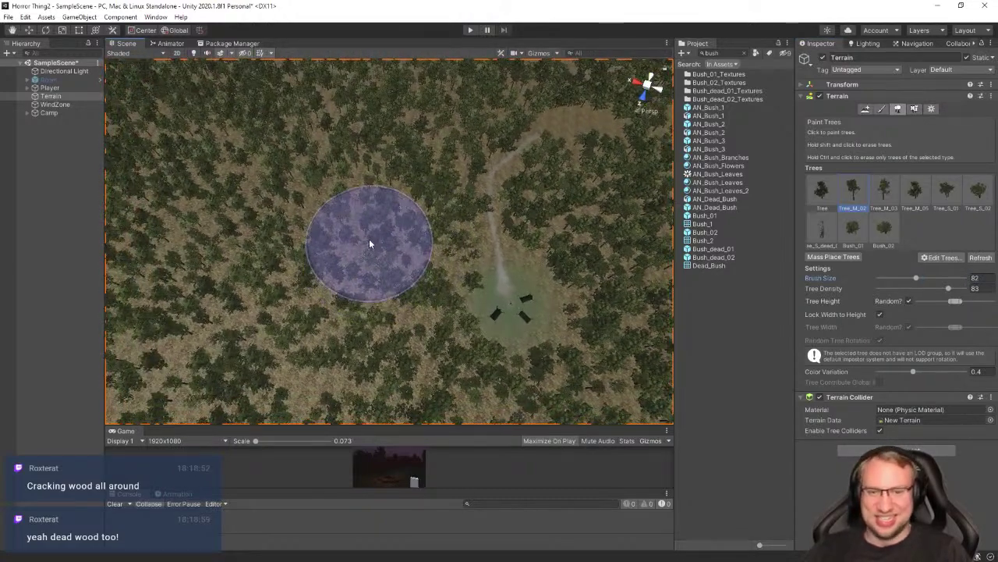
pyautogui.moveTo(341, 268)
pyautogui.mouseDown(button='right')
pyautogui.moveTo(336, 261)
pyautogui.moveTo(363, 283)
pyautogui.mouseUp(button='right')
pyautogui.moveTo(411, 340); pyautogui.dragTo(501, 345, button='right')
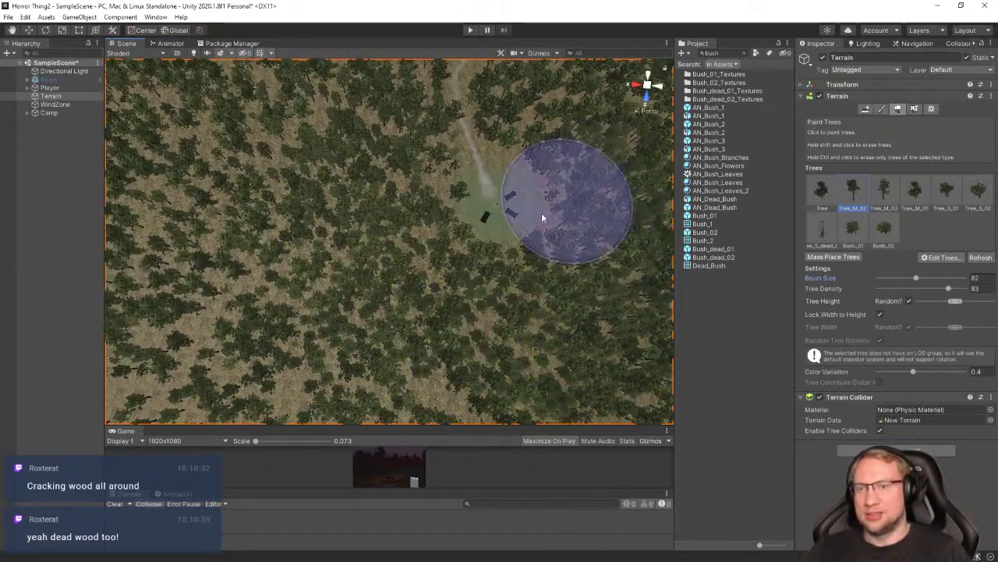
pyautogui.moveTo(541, 216)
pyautogui.mouseDown(button='right')
pyautogui.moveTo(629, 141)
pyautogui.moveTo(649, 159)
pyautogui.mouseUp(button='right')
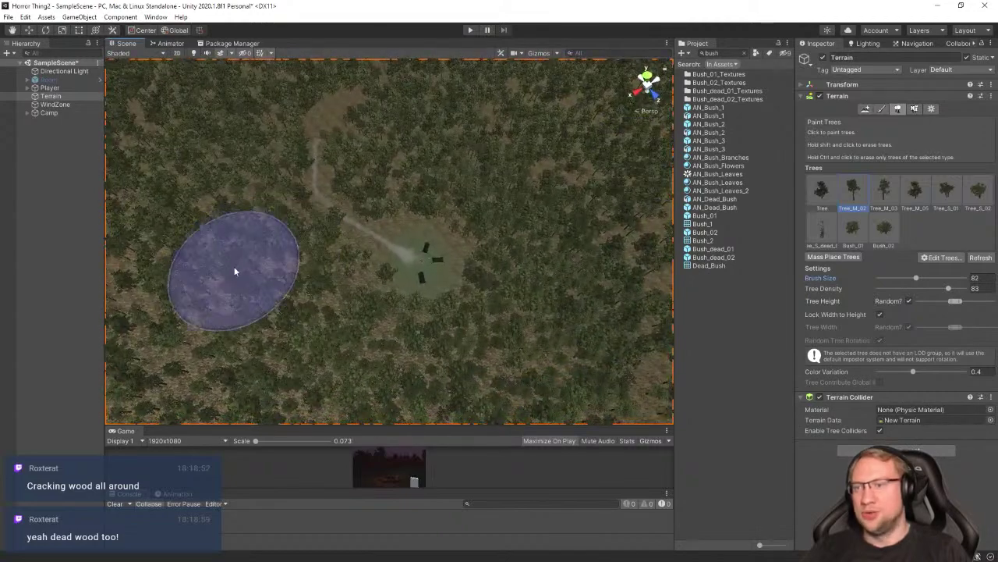
# Thicken the forest around the camp and path with Tree_M_03 trees, keeping the brush size at 82
pyautogui.moveTo(249, 272)
pyautogui.mouseDown(button='right')
pyautogui.moveTo(336, 281)
pyautogui.moveTo(320, 290)
pyautogui.moveTo(241, 233)
pyautogui.mouseUp(button='right')
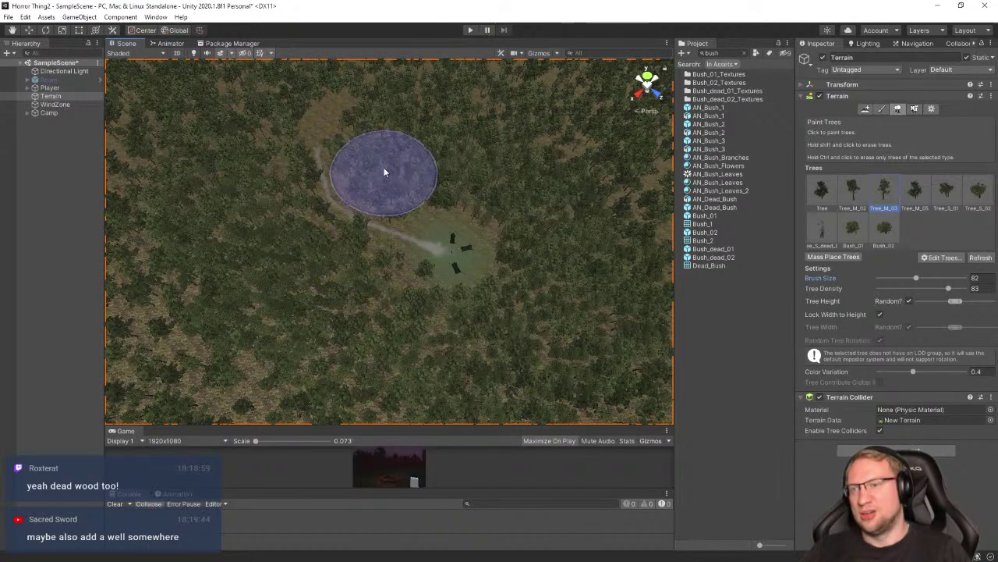
pyautogui.moveTo(286, 293)
pyautogui.mouseDown(button='right')
pyautogui.moveTo(358, 266)
pyautogui.moveTo(238, 268)
pyautogui.moveTo(242, 259)
pyautogui.mouseUp(button='right')
pyautogui.press('w')
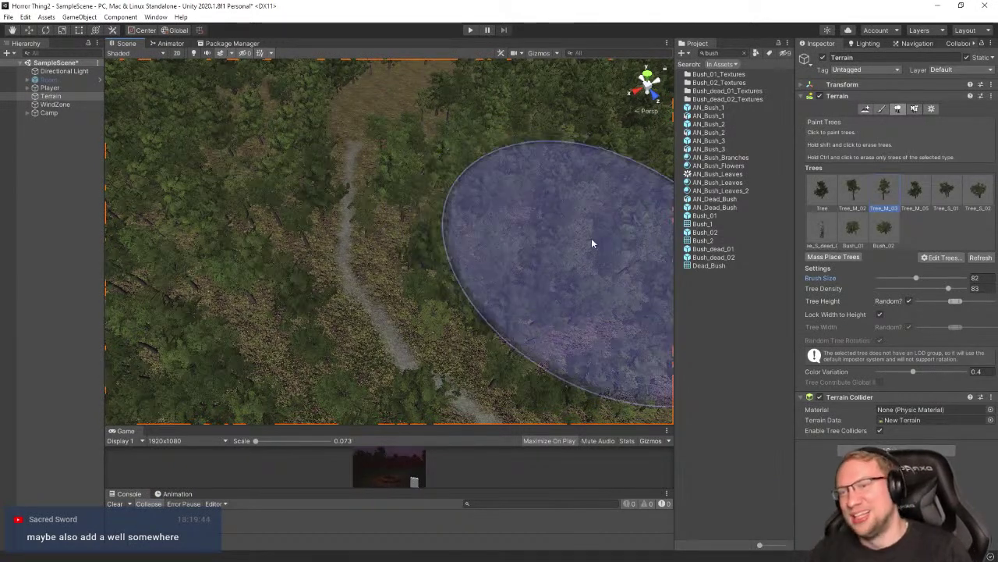
# Fill gaps in the forest beside the path with Tree_M_02 and Tree_M_05 trees, using a brush size of 7
pyautogui.click(854, 191)
pyautogui.scroll(8, 406, 199)
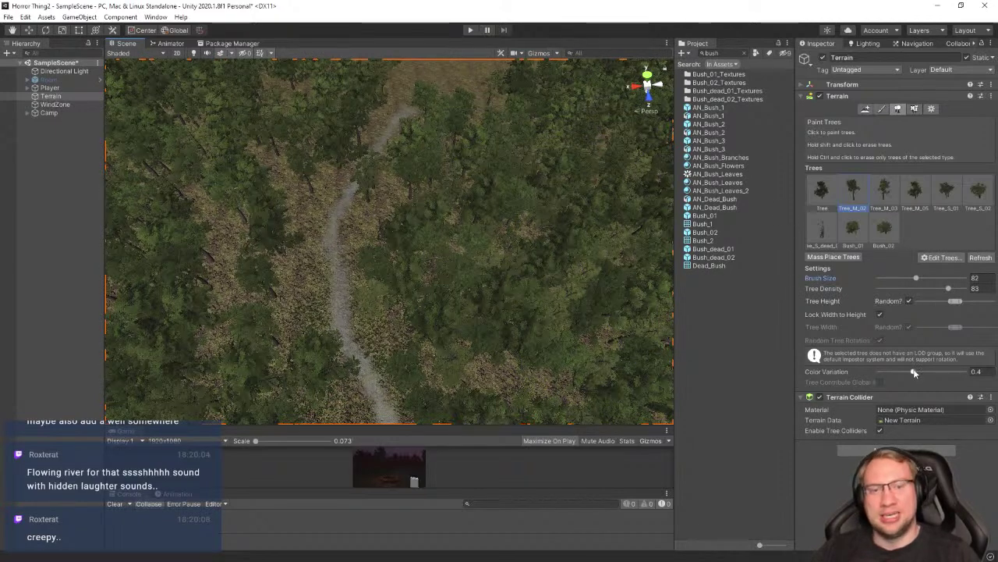
pyautogui.moveTo(916, 279); pyautogui.dragTo(914, 280)
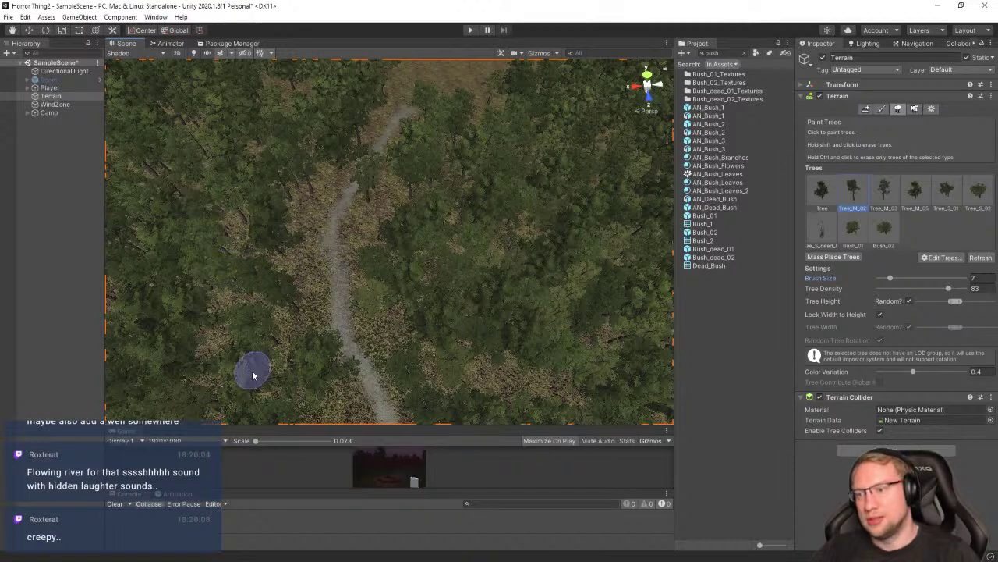
pyautogui.moveTo(309, 293); pyautogui.dragTo(445, 357, button='right')
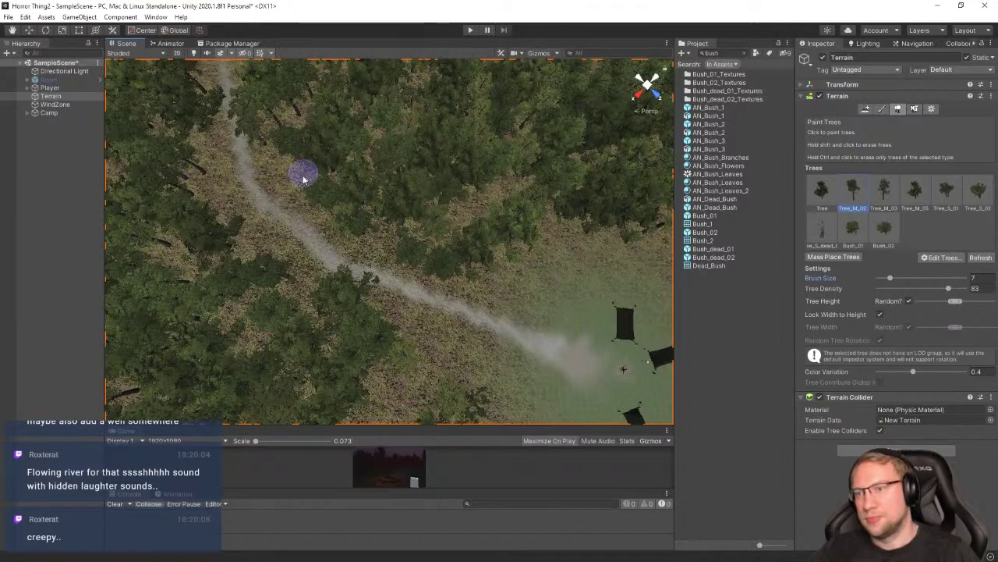
pyautogui.moveTo(303, 179)
pyautogui.mouseDown(button='right')
pyautogui.moveTo(453, 191)
pyautogui.moveTo(476, 169)
pyautogui.moveTo(474, 145)
pyautogui.moveTo(328, 258)
pyautogui.mouseUp(button='right')
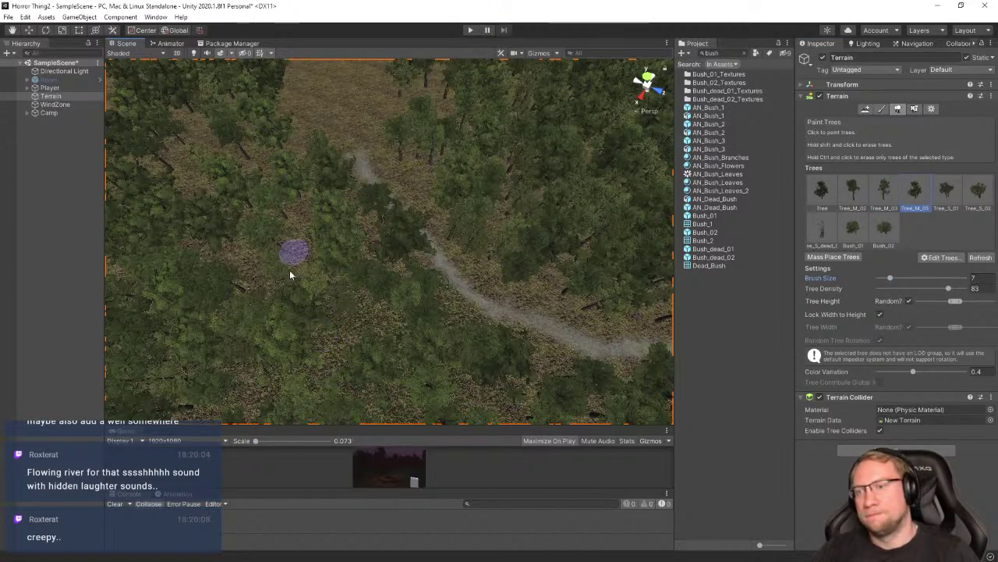
pyautogui.moveTo(444, 262); pyautogui.dragTo(516, 257, button='right')
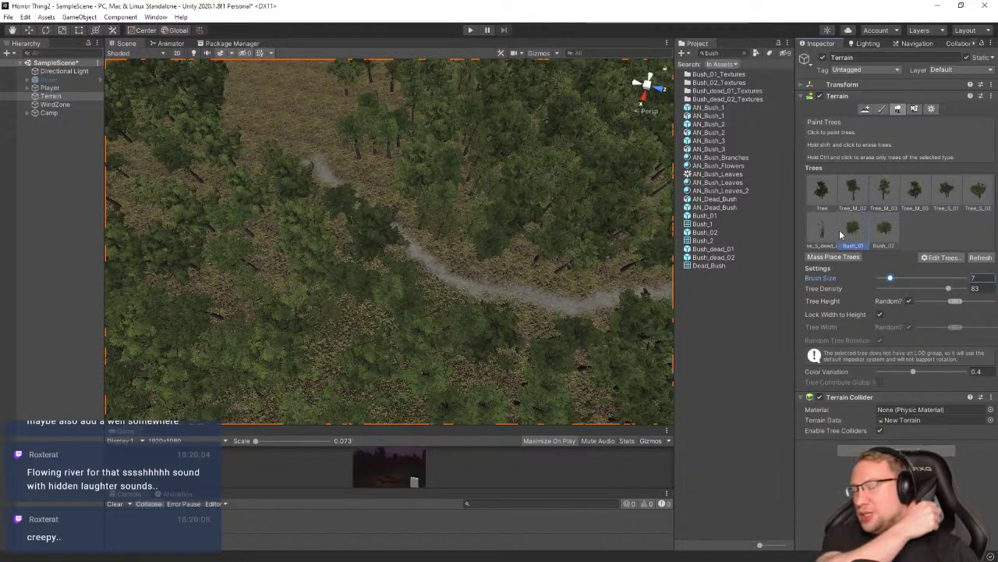
# Paint Bush_01 bushes around the camp clearing and along the path with a brush size of 38
pyautogui.moveTo(323, 197); pyautogui.dragTo(538, 180, button='right')
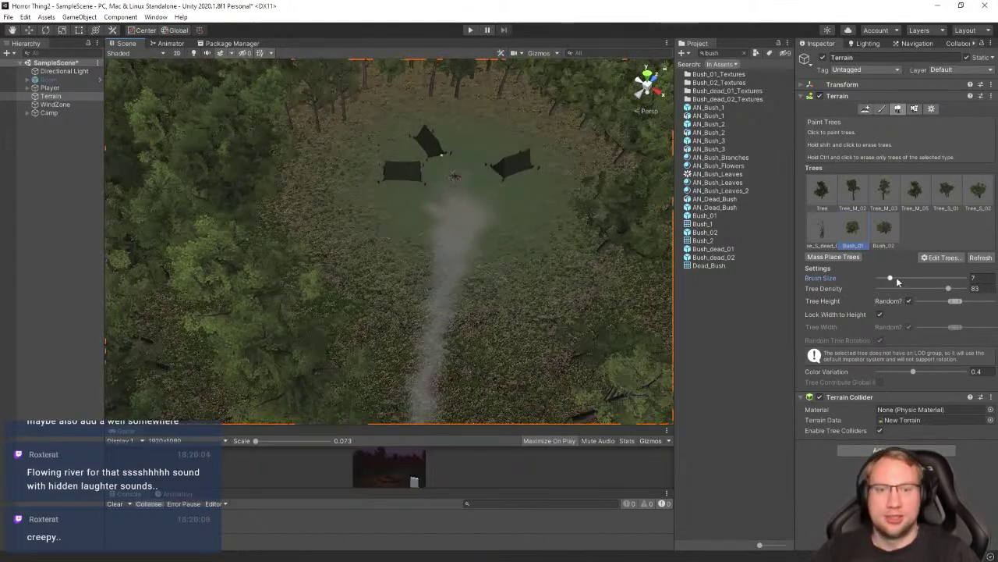
pyautogui.moveTo(896, 277); pyautogui.dragTo(906, 277)
pyautogui.moveTo(239, 234)
pyautogui.mouseDown(button='right')
pyautogui.moveTo(249, 253)
pyautogui.moveTo(226, 258)
pyautogui.moveTo(249, 273)
pyautogui.mouseUp(button='right')
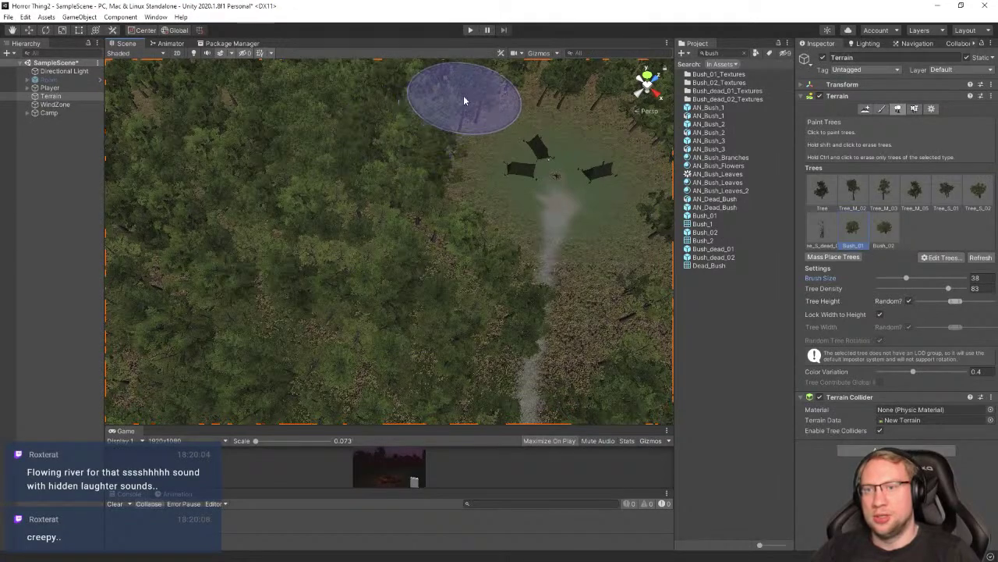
pyautogui.moveTo(558, 174)
pyautogui.mouseDown(button='right')
pyautogui.moveTo(642, 134)
pyautogui.moveTo(476, 145)
pyautogui.mouseUp(button='right')
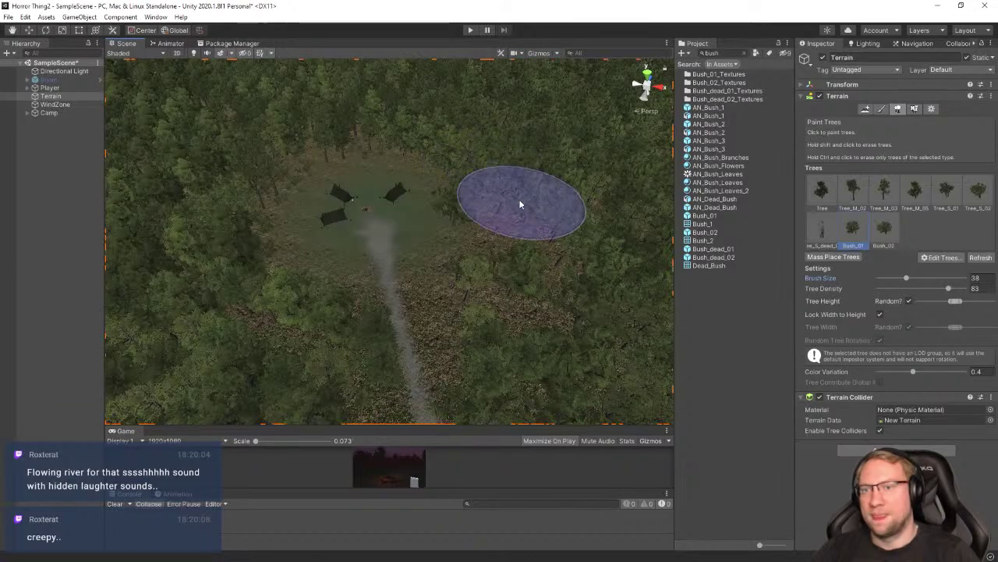
pyautogui.moveTo(519, 199); pyautogui.dragTo(540, 300)
pyautogui.moveTo(435, 199)
pyautogui.mouseDown(button='right')
pyautogui.moveTo(535, 245)
pyautogui.moveTo(613, 263)
pyautogui.moveTo(457, 208)
pyautogui.mouseUp(button='right')
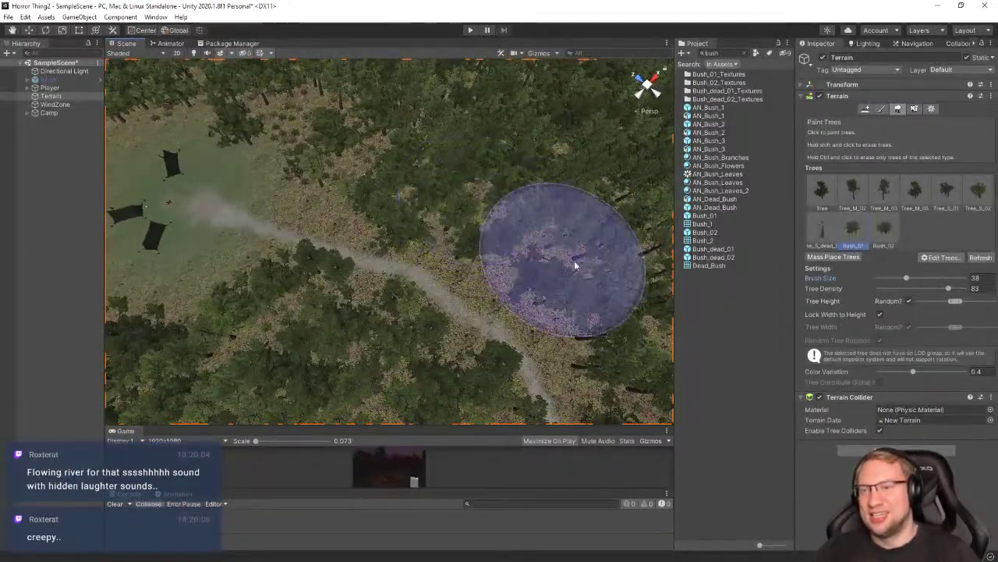
pyautogui.moveTo(607, 292)
pyautogui.mouseDown(button='right')
pyautogui.moveTo(421, 238)
pyautogui.moveTo(539, 188)
pyautogui.moveTo(517, 245)
pyautogui.moveTo(586, 257)
pyautogui.moveTo(364, 252)
pyautogui.moveTo(468, 247)
pyautogui.moveTo(403, 223)
pyautogui.moveTo(557, 322)
pyautogui.mouseUp(button='right')
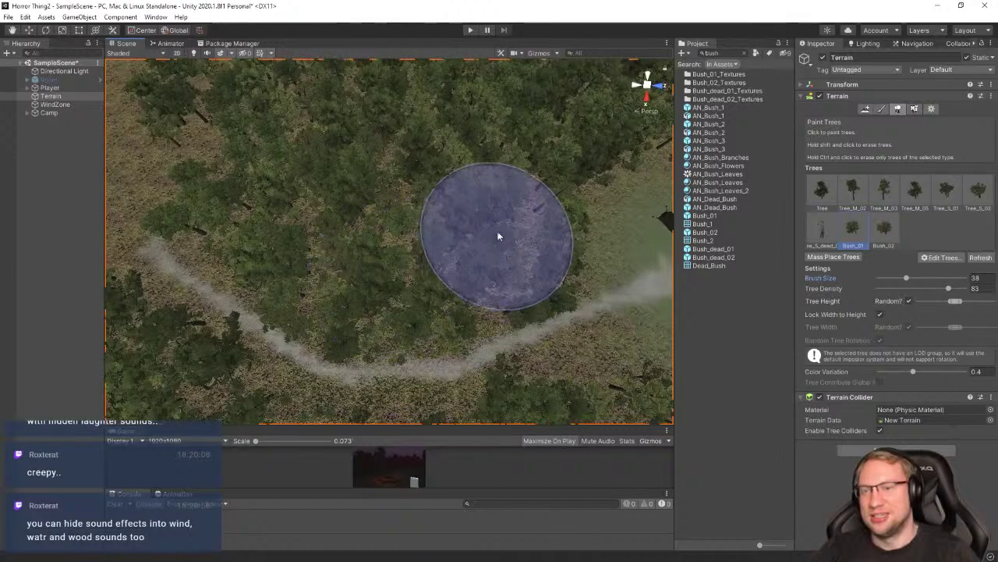
# Paint Bush_02 bushes around the camp clearing and along the path with the tree density set to 56
pyautogui.moveTo(404, 207)
pyautogui.mouseDown(button='right')
pyautogui.moveTo(428, 155)
pyautogui.moveTo(762, 204)
pyautogui.mouseUp(button='right')
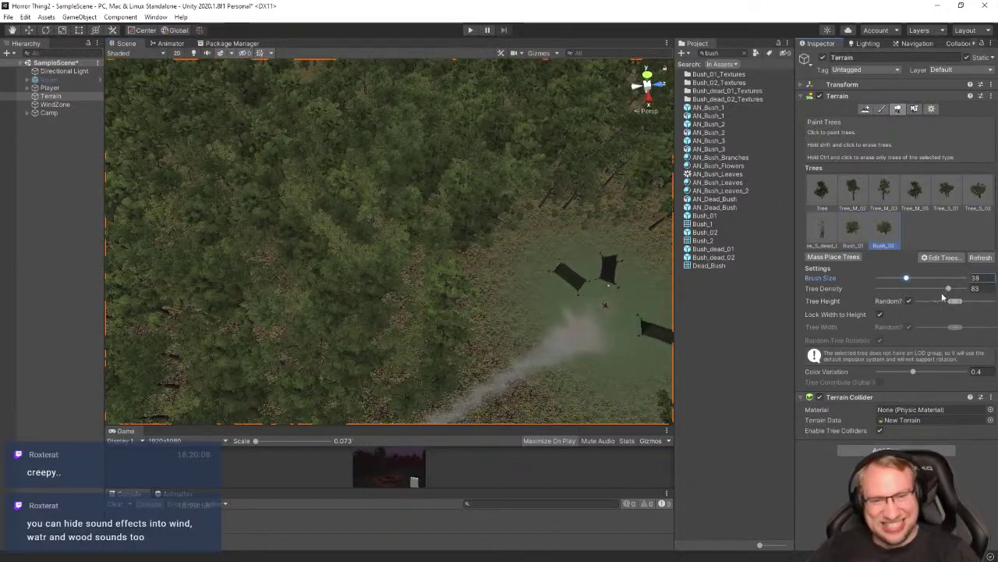
pyautogui.moveTo(602, 239); pyautogui.dragTo(466, 258, button='right')
pyautogui.moveTo(521, 320)
pyautogui.mouseDown(button='right')
pyautogui.moveTo(507, 272)
pyautogui.moveTo(445, 223)
pyautogui.mouseUp(button='right')
pyautogui.moveTo(351, 248); pyautogui.dragTo(450, 184, button='right')
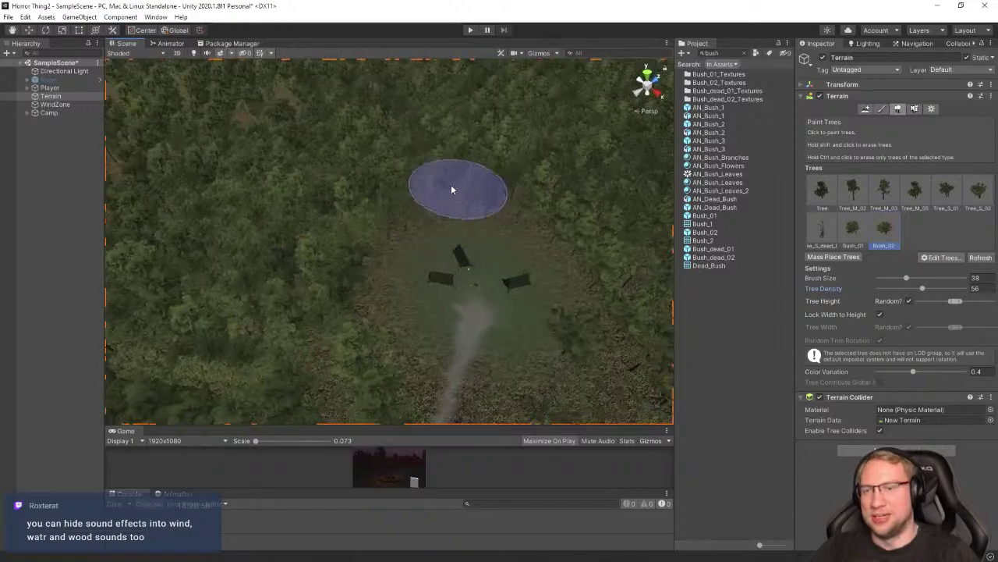
pyautogui.moveTo(562, 212)
pyautogui.mouseDown(button='right')
pyautogui.moveTo(648, 292)
pyautogui.moveTo(597, 242)
pyautogui.mouseUp(button='right')
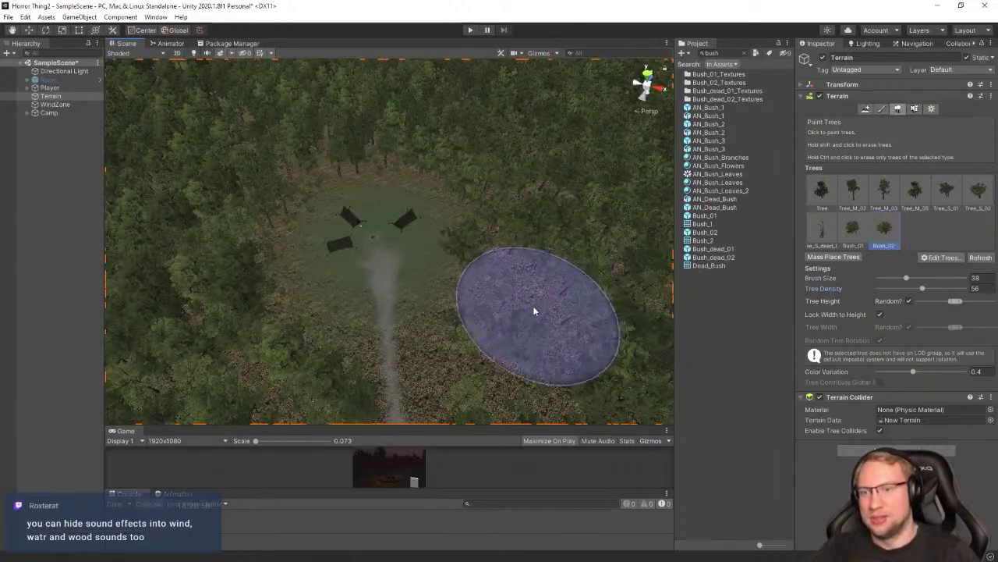
pyautogui.moveTo(535, 312)
pyautogui.mouseDown(button='right')
pyautogui.moveTo(537, 350)
pyautogui.moveTo(597, 357)
pyautogui.moveTo(476, 295)
pyautogui.moveTo(585, 324)
pyautogui.moveTo(489, 249)
pyautogui.moveTo(359, 279)
pyautogui.moveTo(506, 257)
pyautogui.mouseUp(button='right')
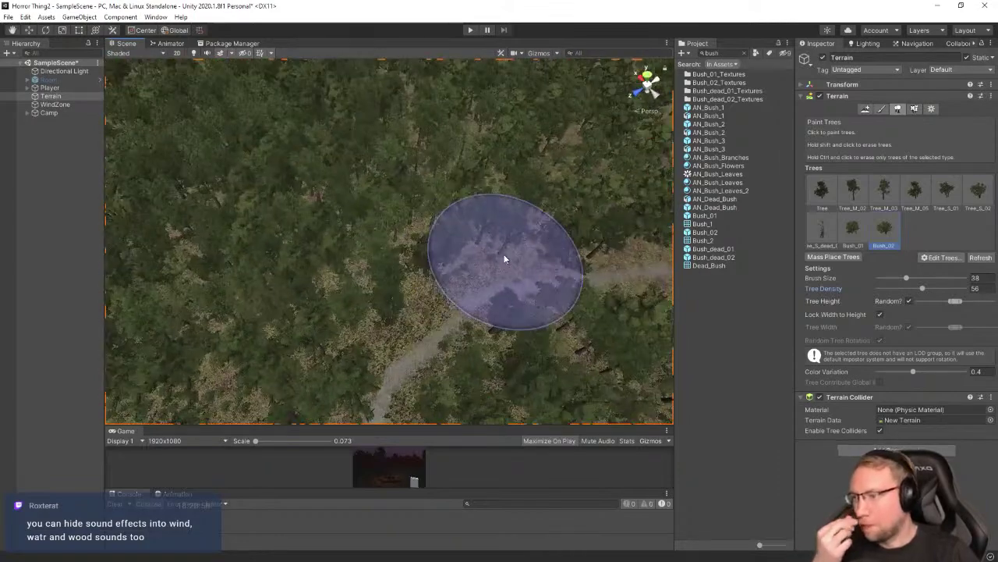
pyautogui.moveTo(471, 334)
pyautogui.mouseDown(button='right')
pyautogui.moveTo(378, 293)
pyautogui.moveTo(437, 178)
pyautogui.mouseUp(button='right')
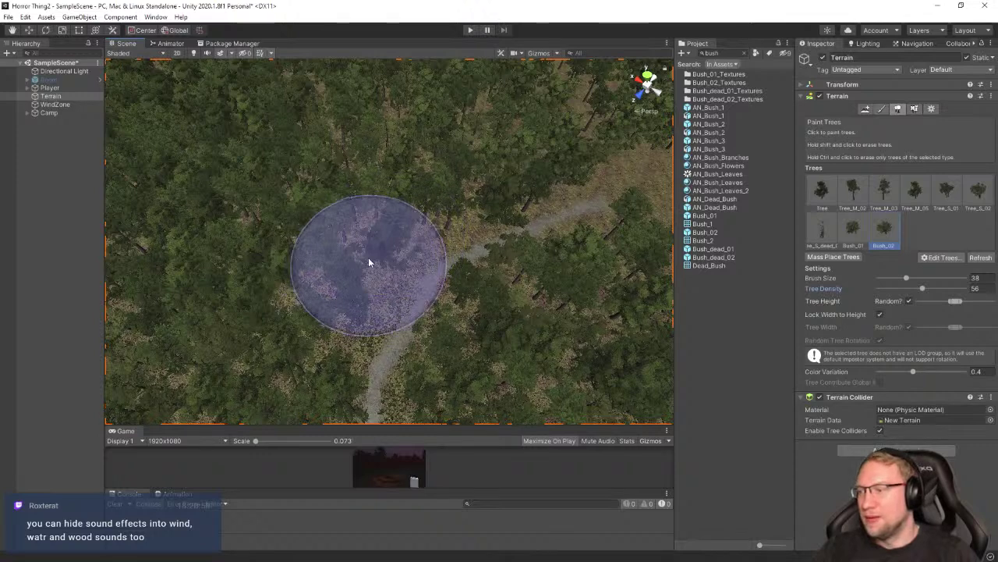
# Run a brief playtest of the scene from the camp and stop it
pyautogui.moveTo(365, 266)
pyautogui.mouseDown(button='right')
pyautogui.moveTo(476, 206)
pyautogui.moveTo(469, 230)
pyautogui.moveTo(575, 189)
pyautogui.moveTo(537, 248)
pyautogui.mouseUp(button='right')
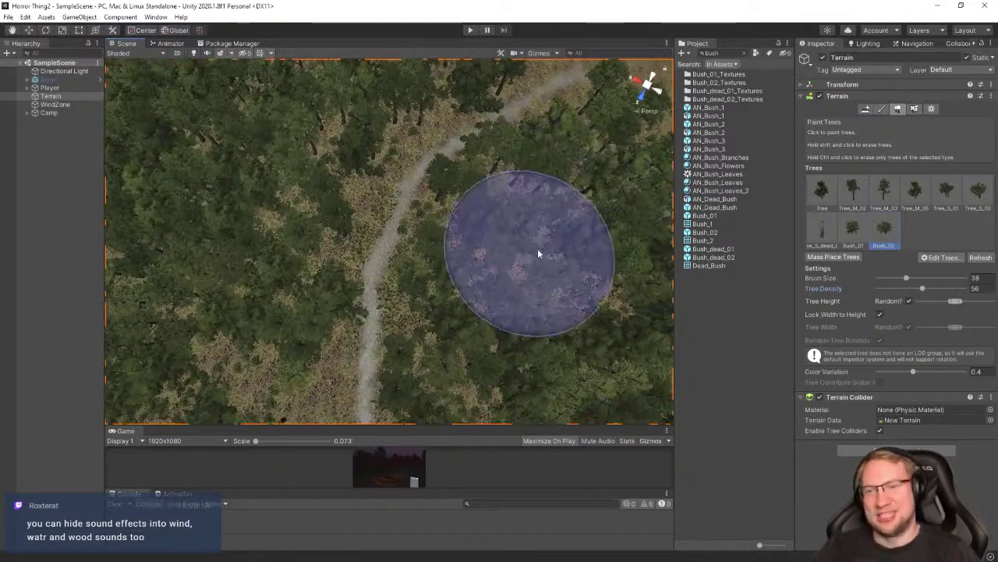
pyautogui.click(471, 29)
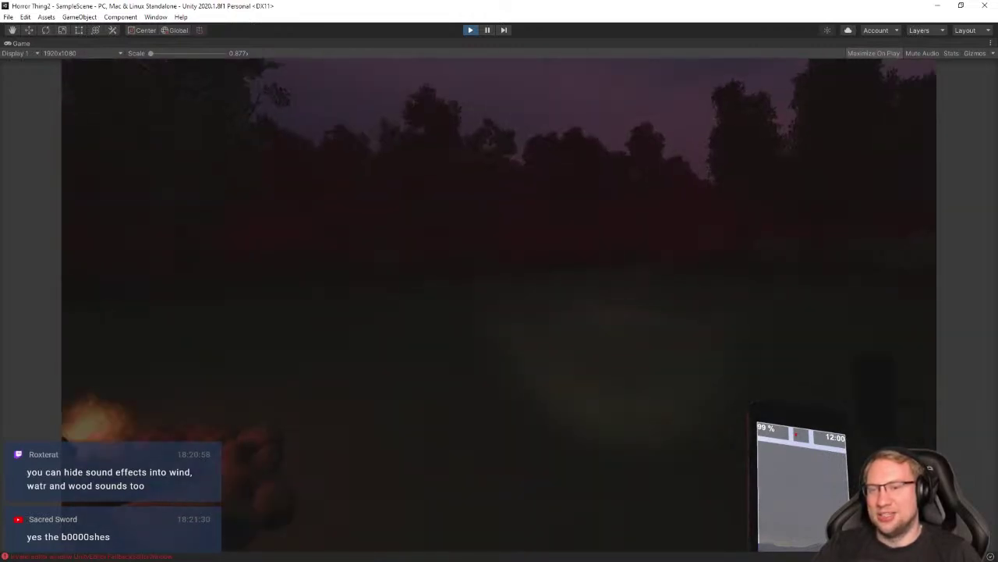
pyautogui.click(476, 32)
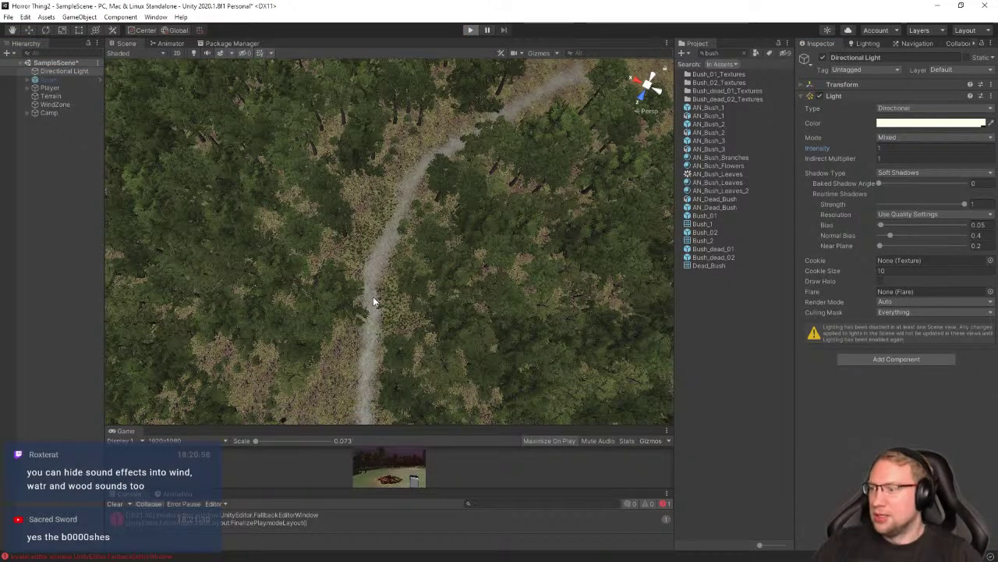
# Playtest the game again, walking from the camp along the stone path to check the density of trees and bushes
pyautogui.hotkey('ctrl', 'p')
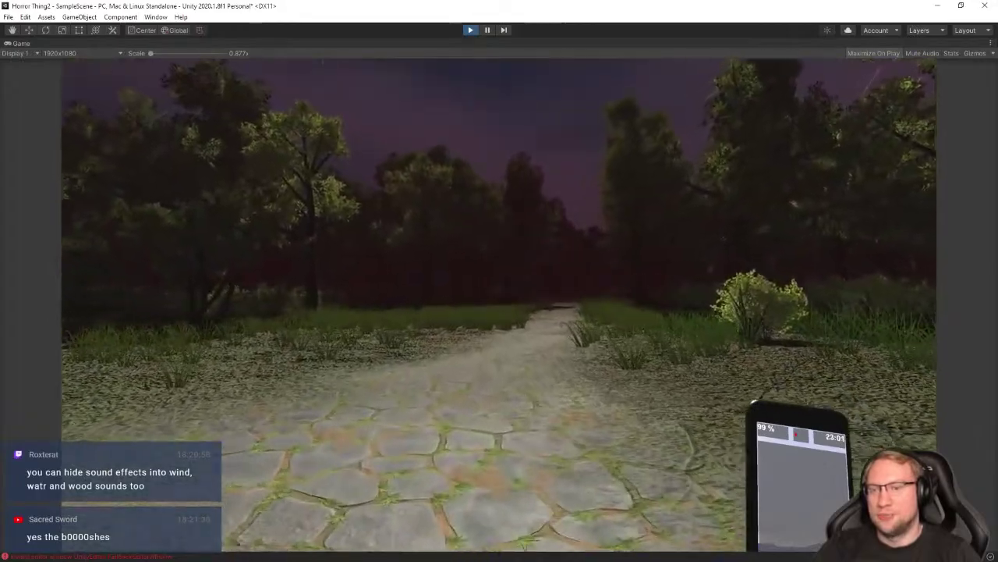
pyautogui.press('w')
pyautogui.press('w')
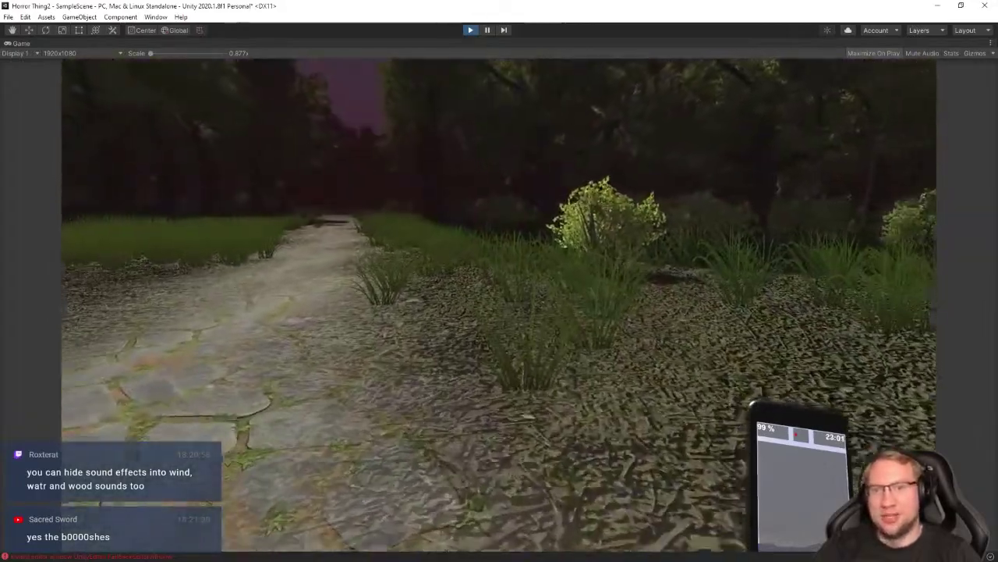
pyautogui.press('w')
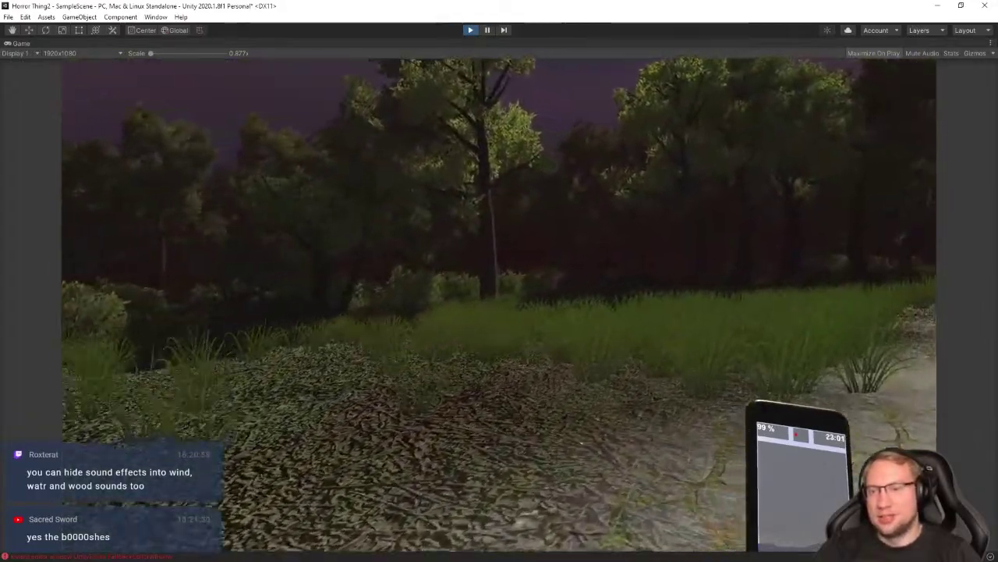
pyautogui.press('w')
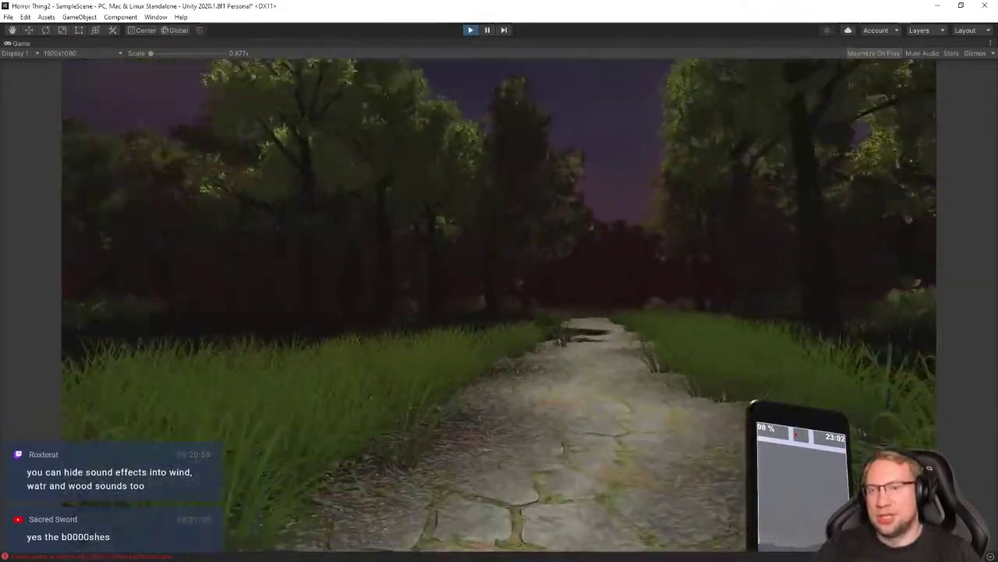
pyautogui.press('w')
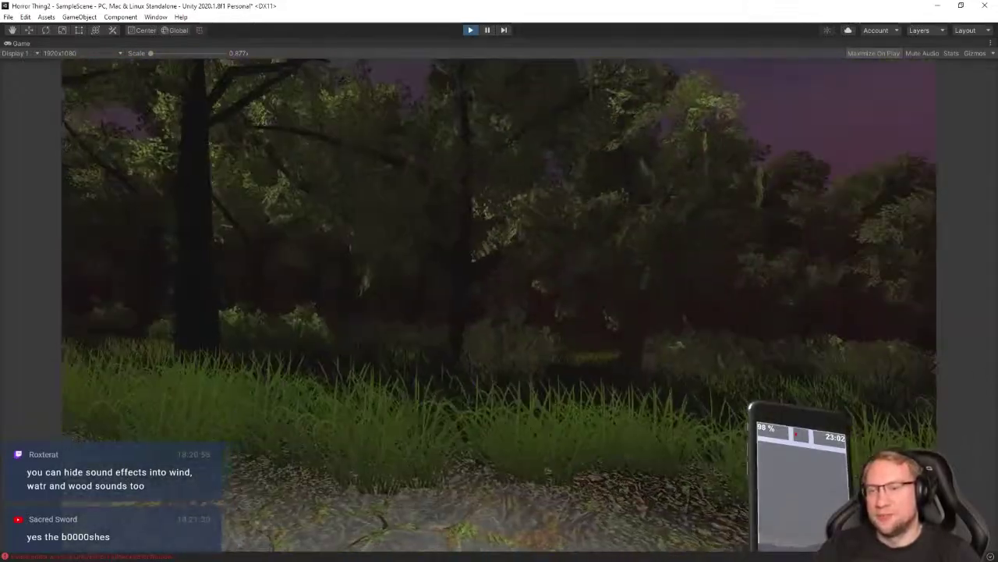
pyautogui.press('w')
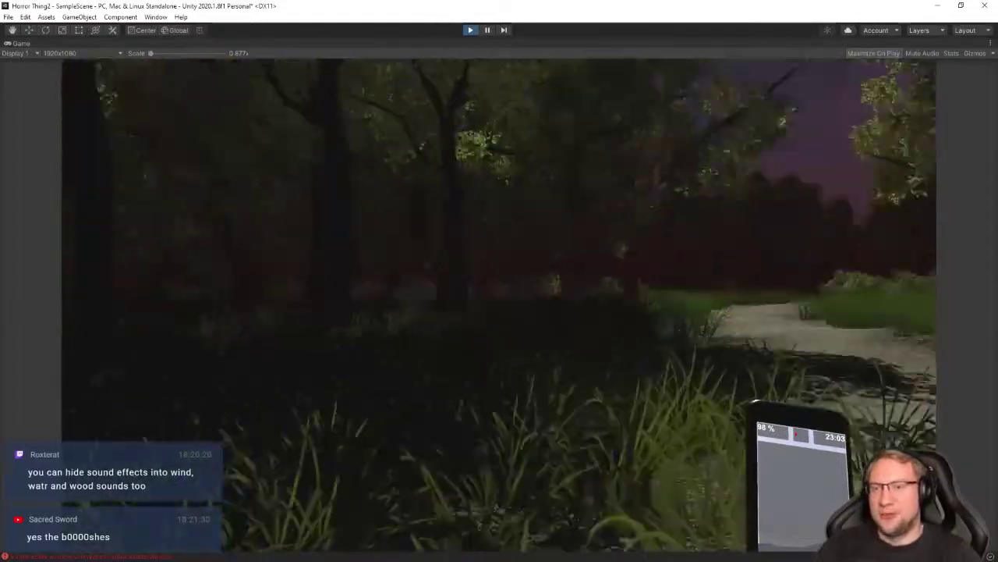
pyautogui.press('w')
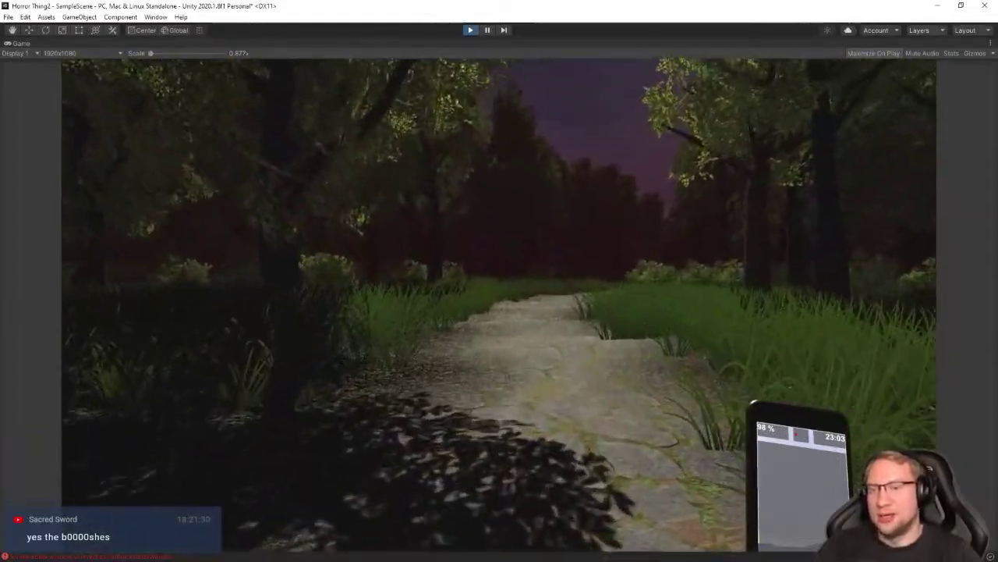
pyautogui.press('w')
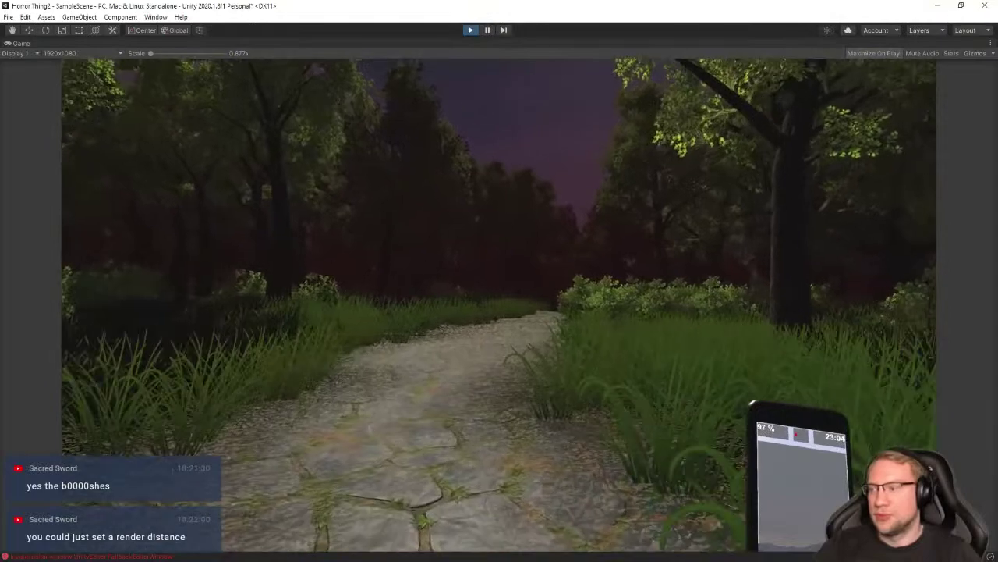
pyautogui.hotkey('alt', 'Tab')
pyautogui.click(470, 30)
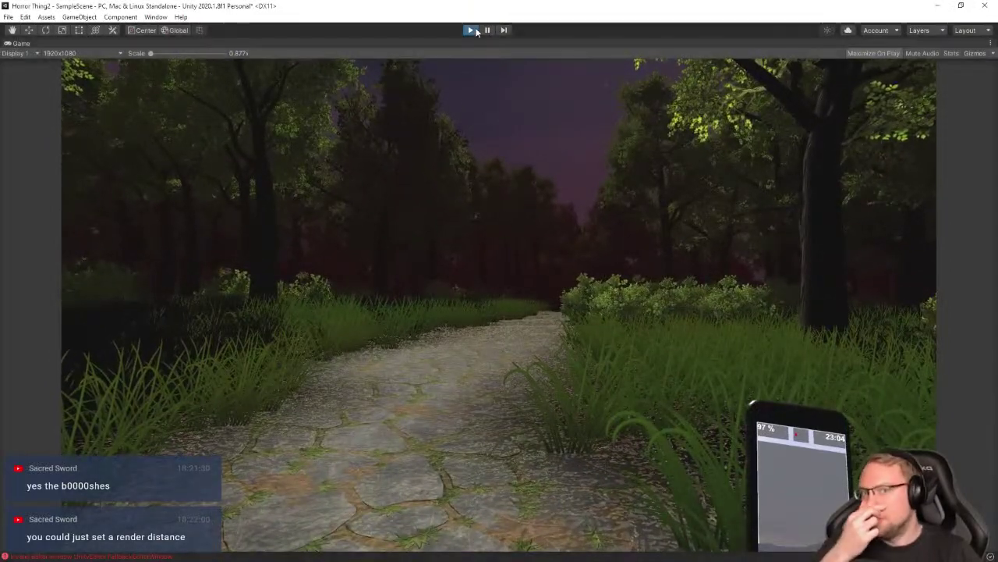
# Limit the terrain's tree rendering with a Tree Distance of 147 and a Billboard Start of 150
pyautogui.moveTo(450, 258); pyautogui.dragTo(542, 271, button='right')
pyautogui.click(443, 248)
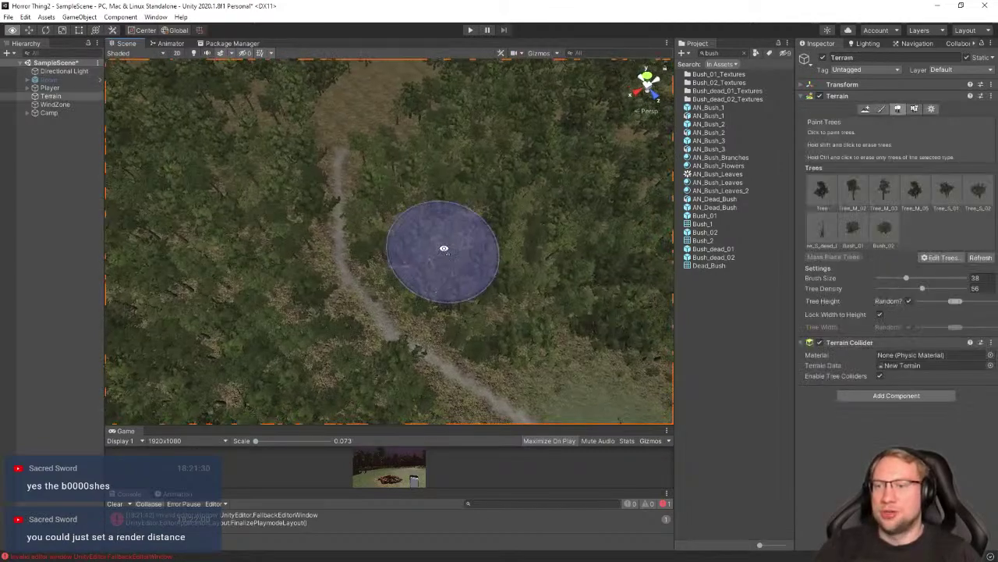
pyautogui.press('s')
pyautogui.moveTo(442, 247)
pyautogui.mouseDown(button='right')
pyautogui.moveTo(535, 249)
pyautogui.moveTo(537, 258)
pyautogui.moveTo(549, 216)
pyautogui.moveTo(552, 249)
pyautogui.moveTo(510, 261)
pyautogui.mouseUp(button='right')
pyautogui.press('s')
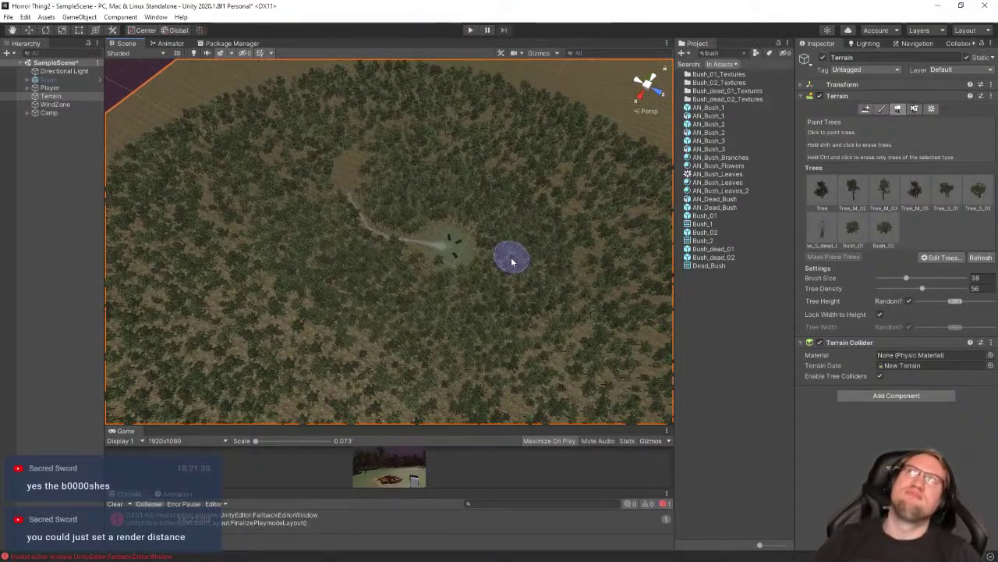
pyautogui.click(933, 109)
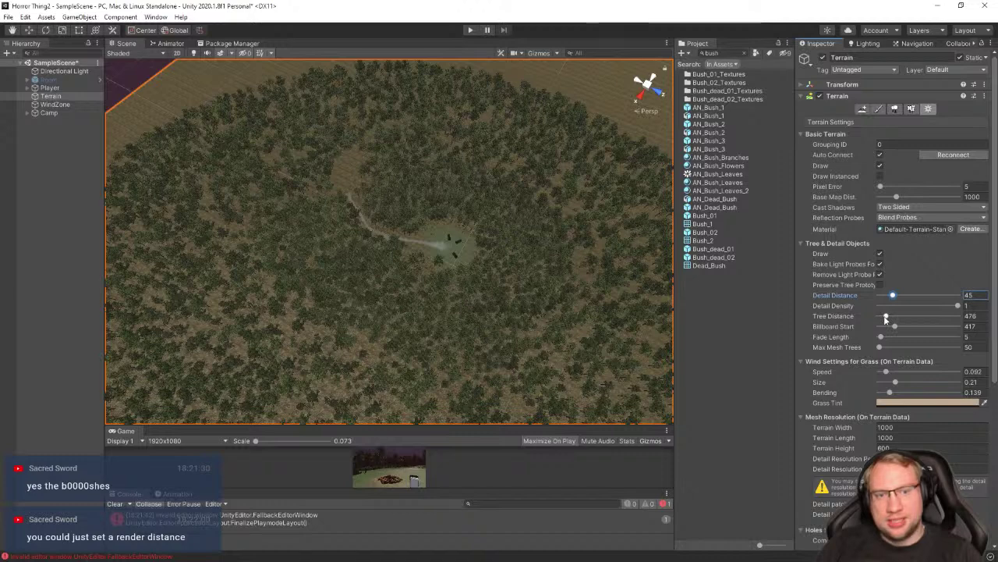
pyautogui.moveTo(886, 318); pyautogui.dragTo(881, 319)
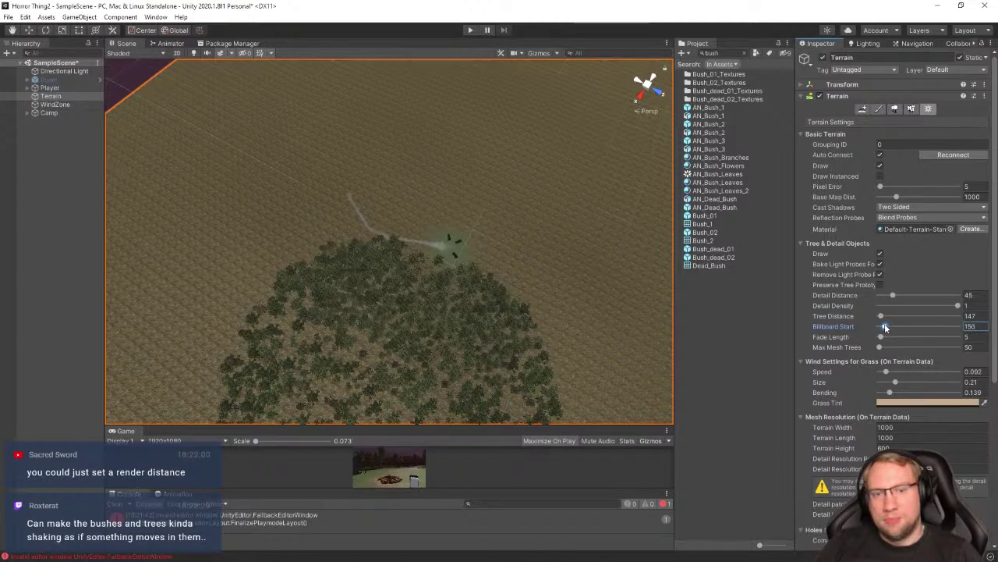
# Playtest the reduced tree distance by walking from the camp along the path and examining the forest and bushes up close
pyautogui.click(469, 33)
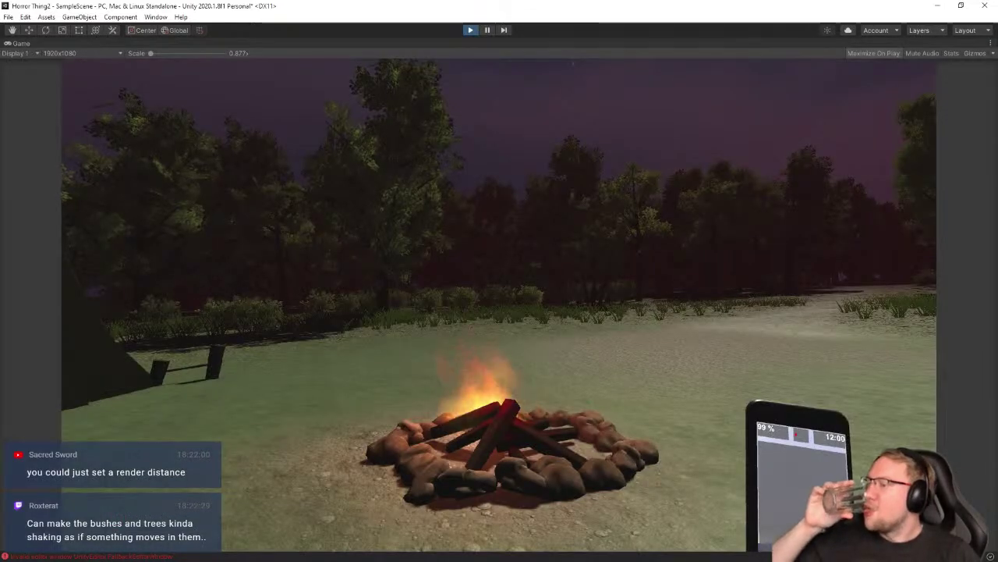
pyautogui.press('w')
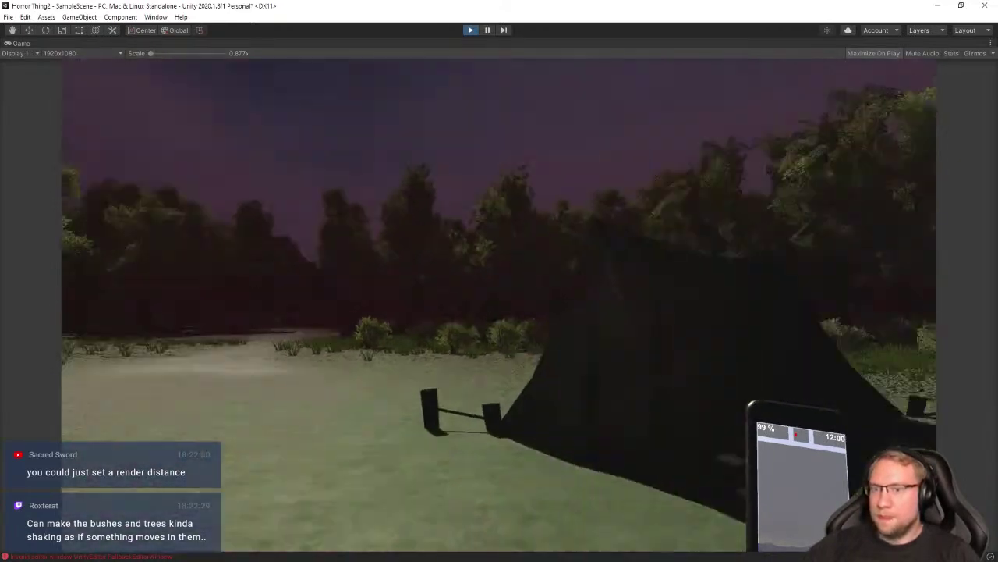
pyautogui.press('w')
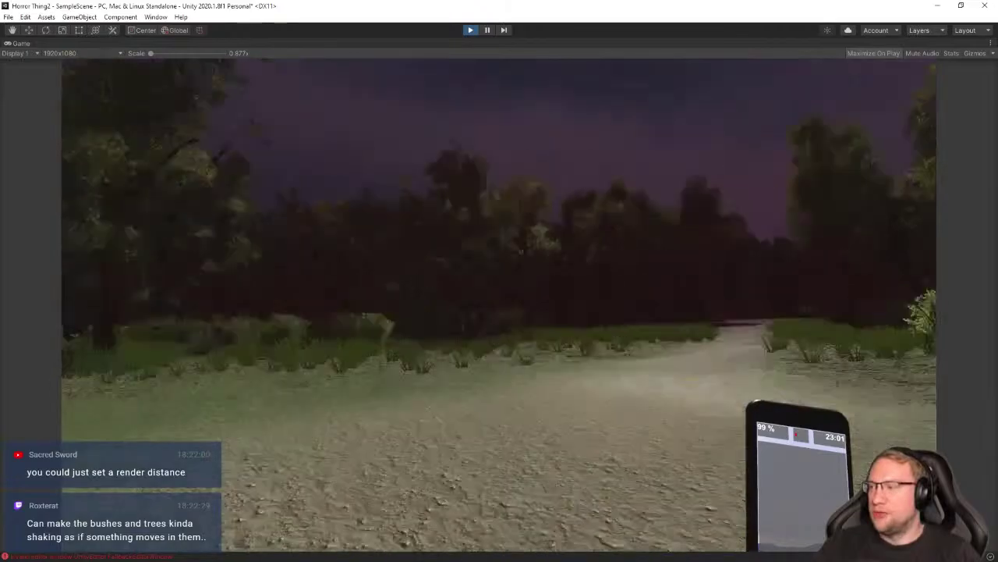
pyautogui.press('w')
pyautogui.press('w')
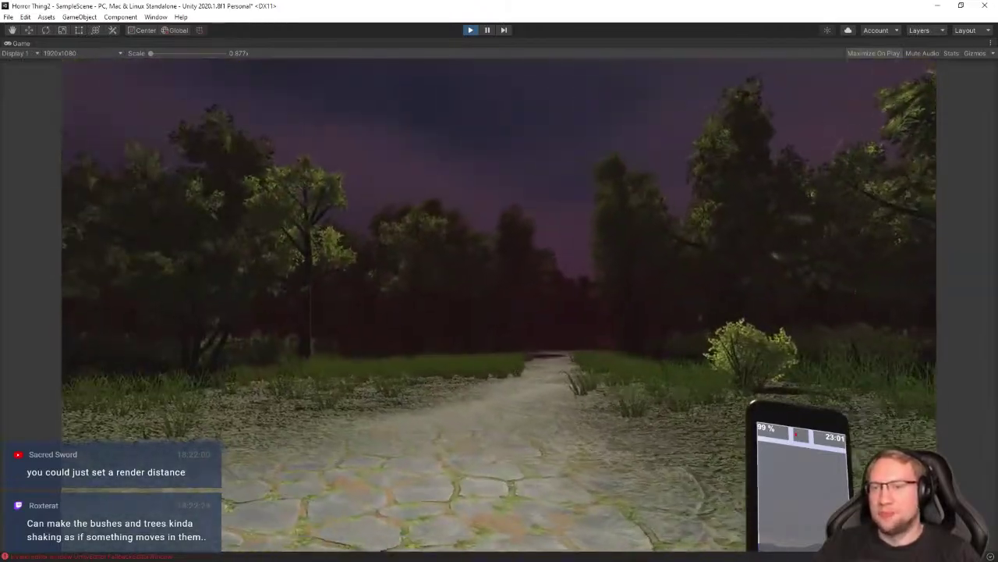
pyautogui.press('w')
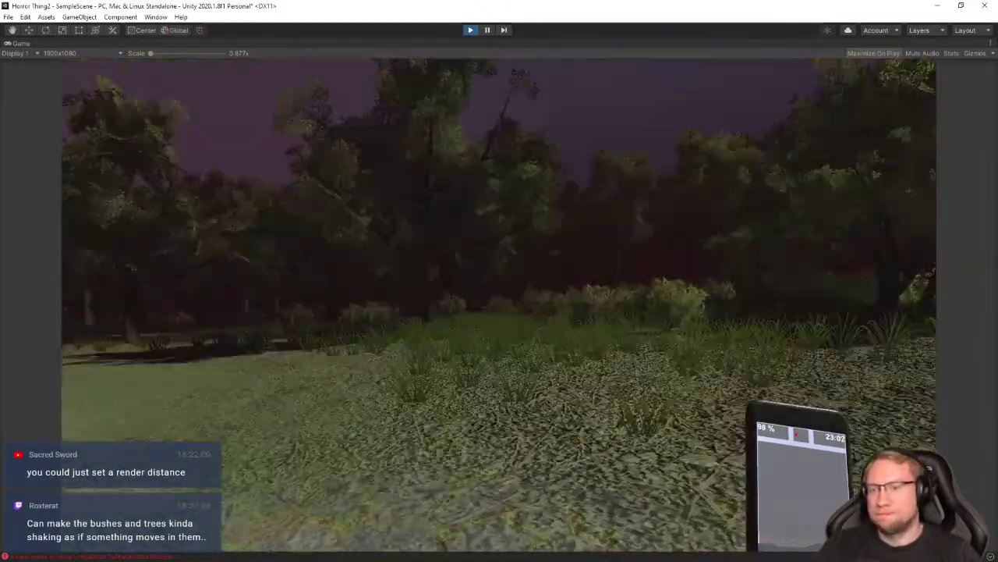
pyautogui.press('w')
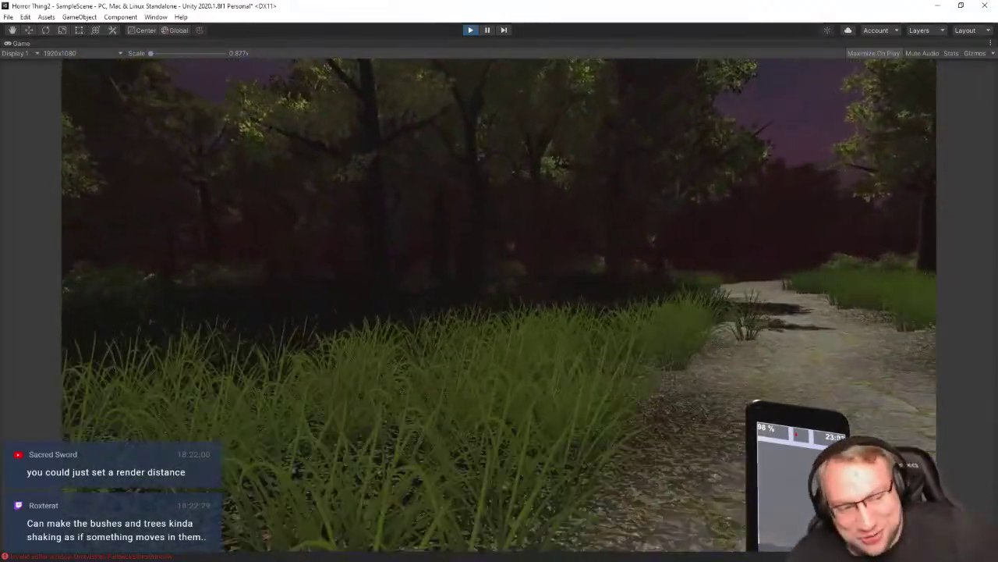
pyautogui.press('w')
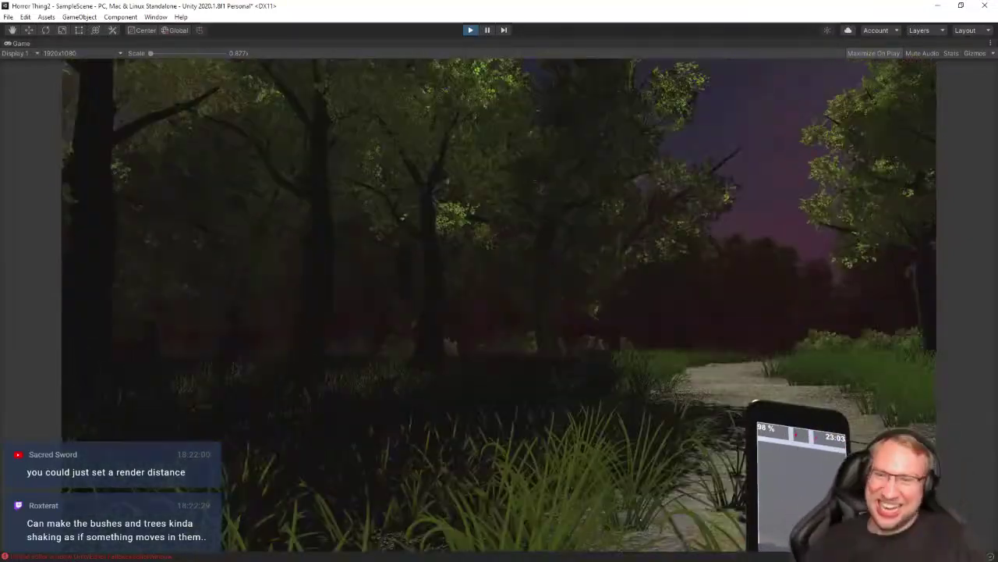
pyautogui.press('w')
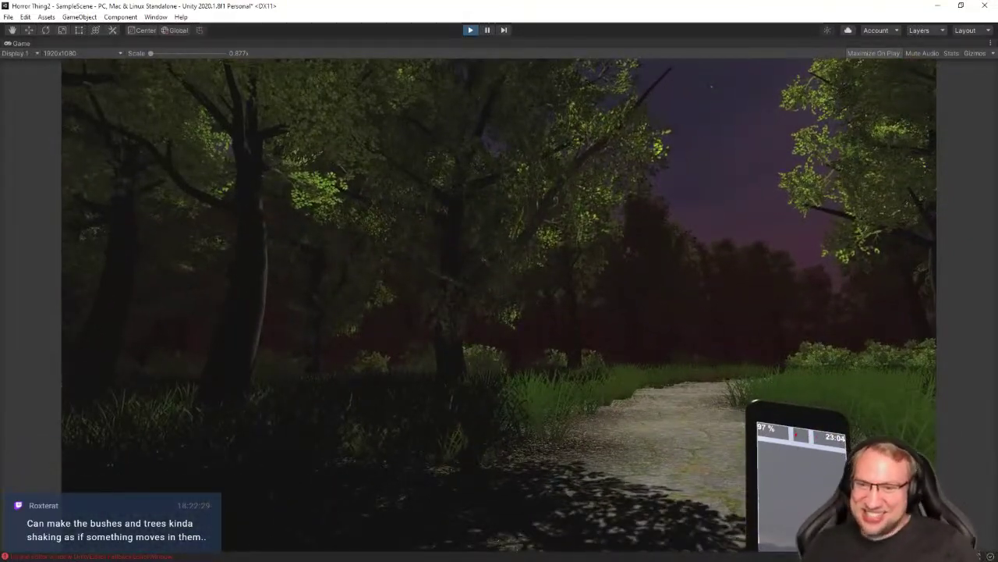
pyautogui.press('w')
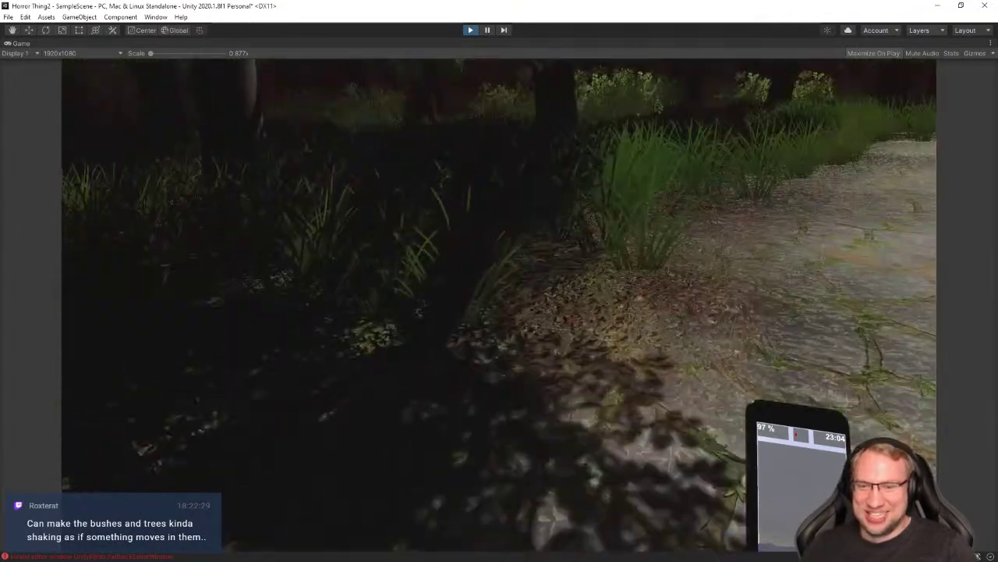
pyautogui.press('w')
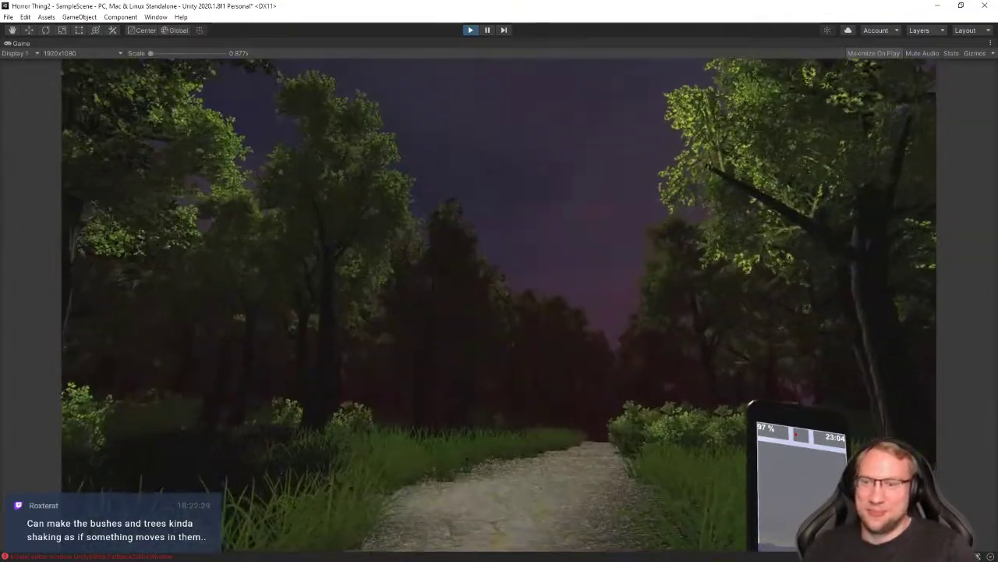
pyautogui.press('w')
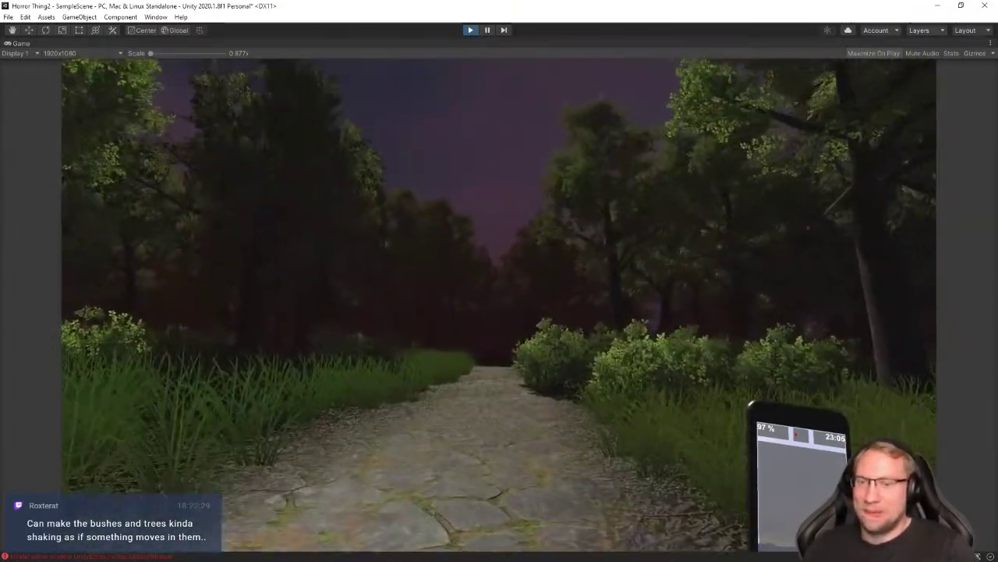
pyautogui.press('w')
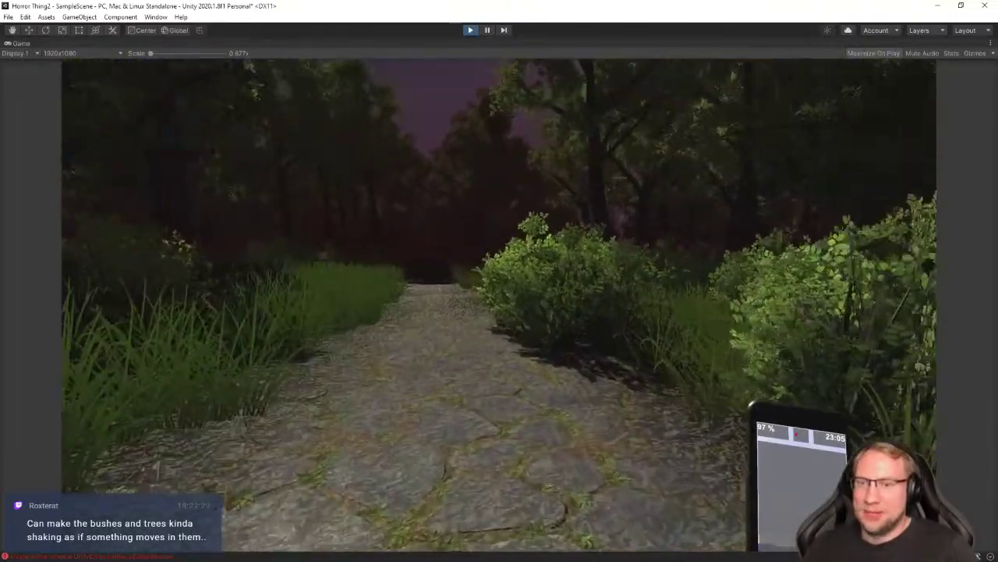
pyautogui.press('w')
pyautogui.press('super')
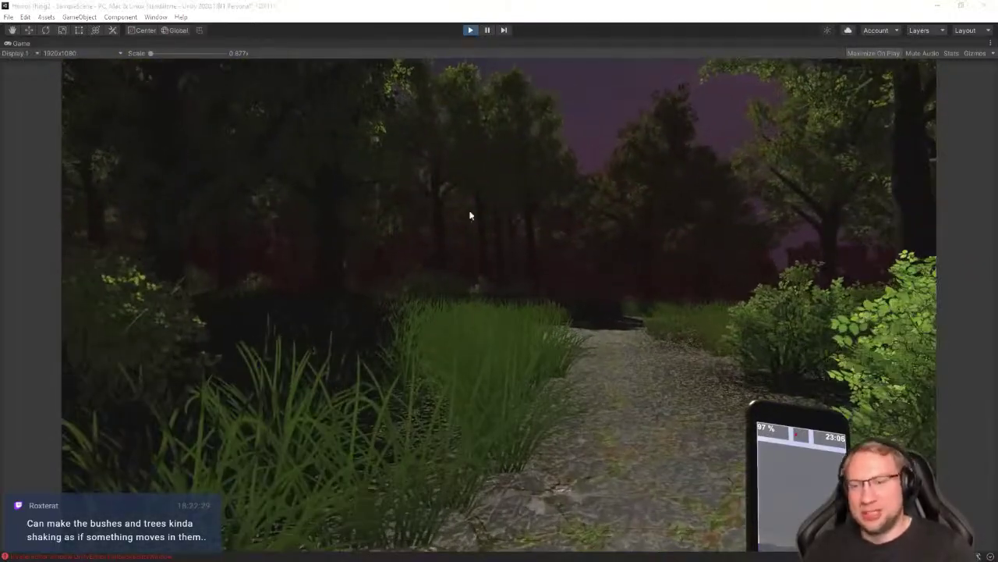
pyautogui.press('w')
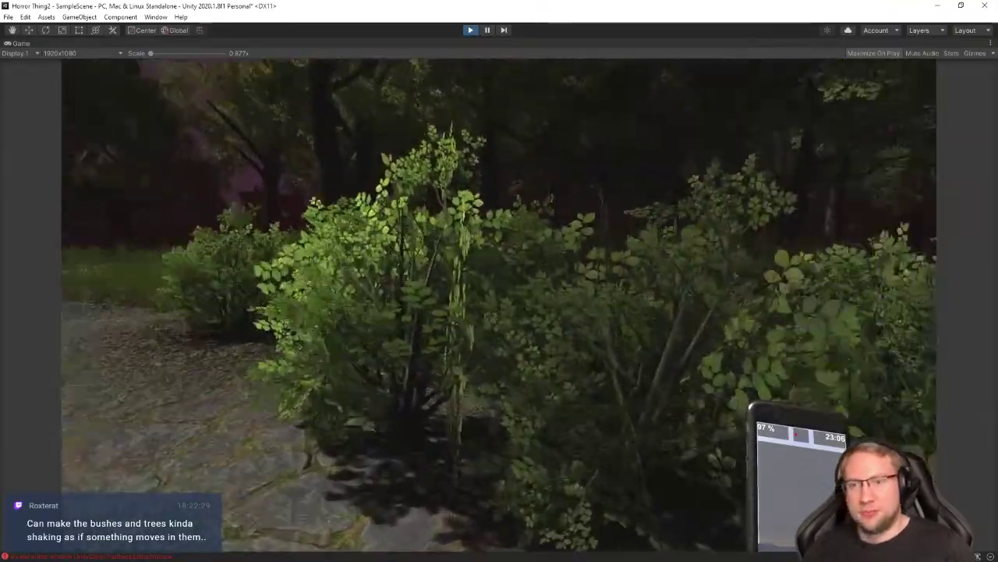
pyautogui.press('w')
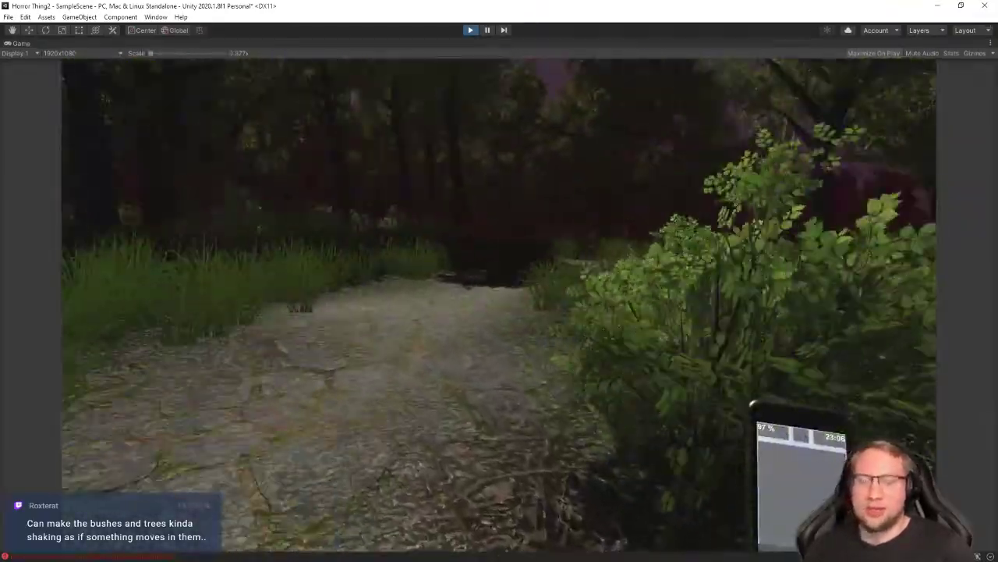
pyautogui.press('super')
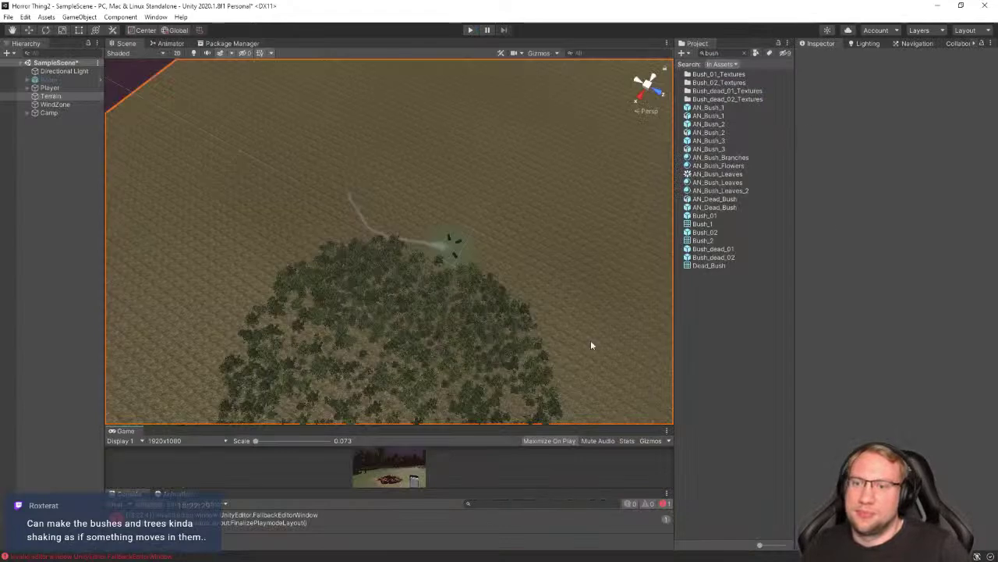
# Set up the terrain's tree painting with Tree_M_05, a brush size of 5 and a tree density of 100
pyautogui.moveTo(437, 274); pyautogui.dragTo(272, 341, button='right')
pyautogui.moveTo(415, 254); pyautogui.dragTo(394, 320, button='right')
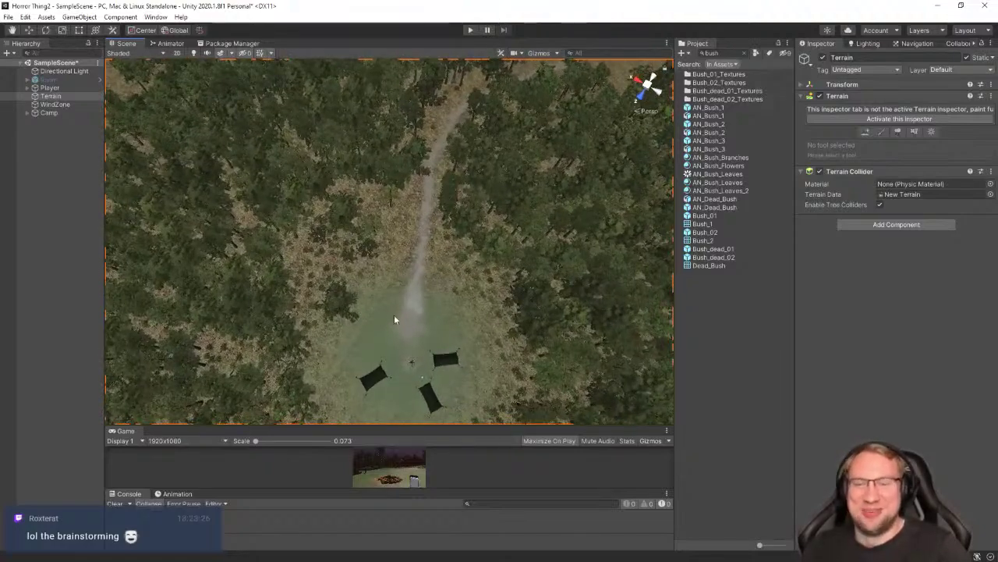
pyautogui.click(903, 120)
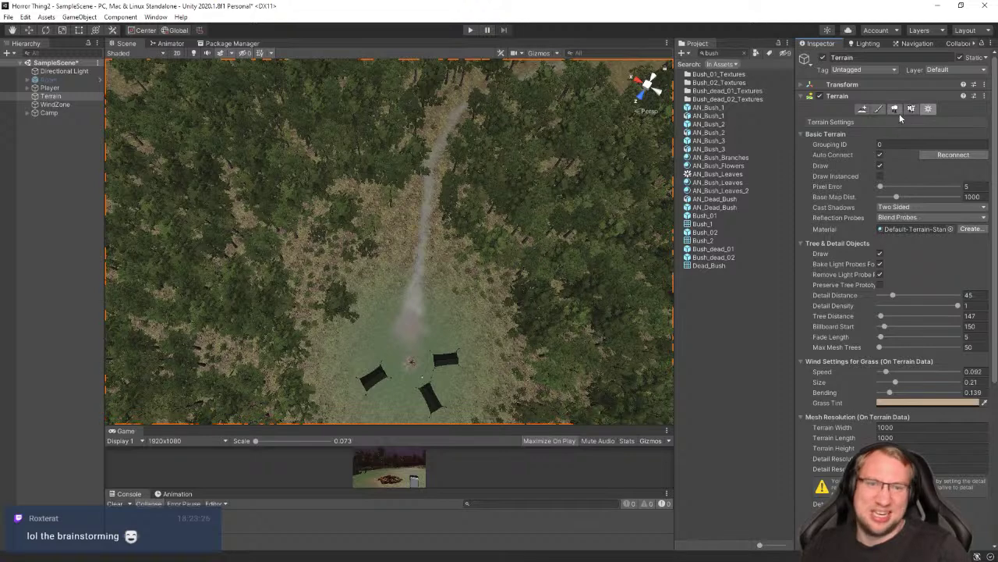
pyautogui.click(894, 108)
pyautogui.click(883, 191)
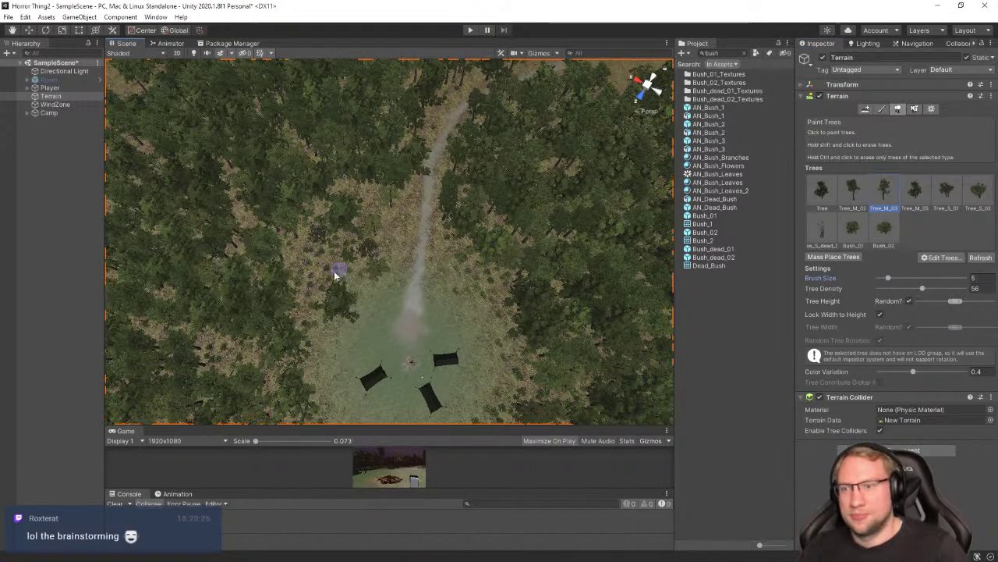
pyautogui.moveTo(335, 275)
pyautogui.mouseDown(button='right')
pyautogui.moveTo(393, 247)
pyautogui.moveTo(298, 238)
pyautogui.moveTo(346, 211)
pyautogui.moveTo(470, 238)
pyautogui.moveTo(468, 253)
pyautogui.mouseUp(button='right')
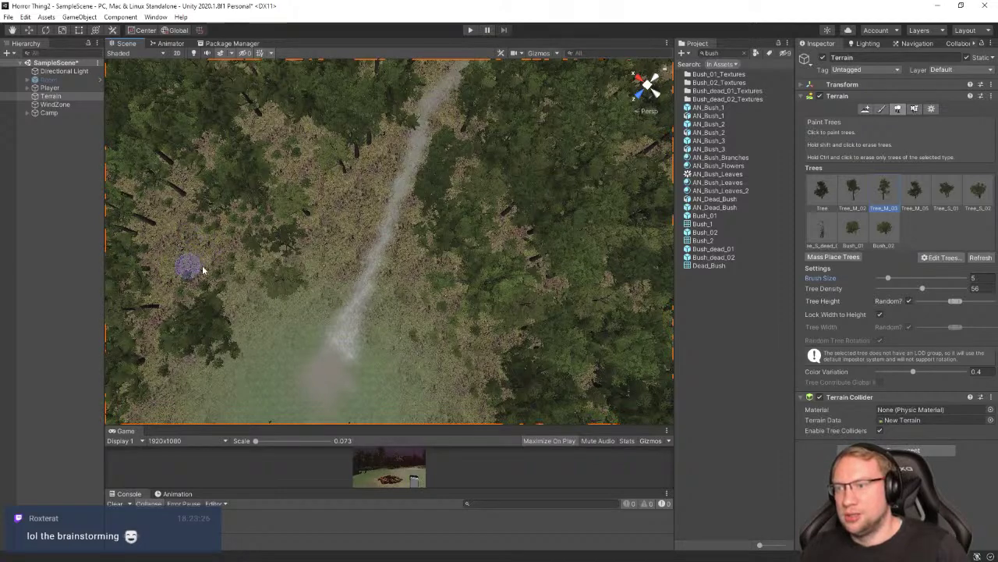
pyautogui.moveTo(198, 249); pyautogui.dragTo(195, 243, button='right')
pyautogui.press('a')
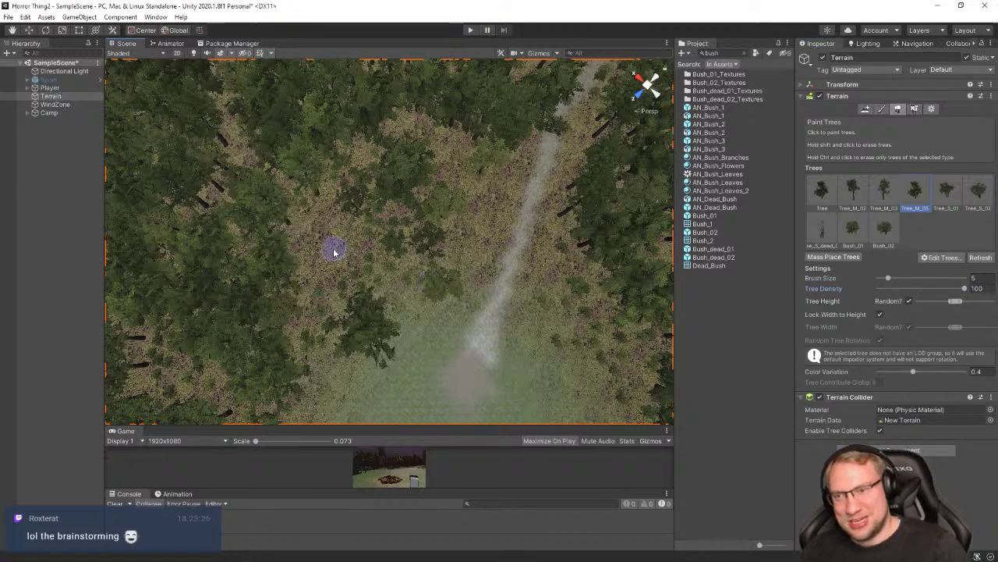
# Examine the tree coverage around the camp and along the path from above and near ground level
pyautogui.moveTo(499, 244); pyautogui.dragTo(648, 230, button='right')
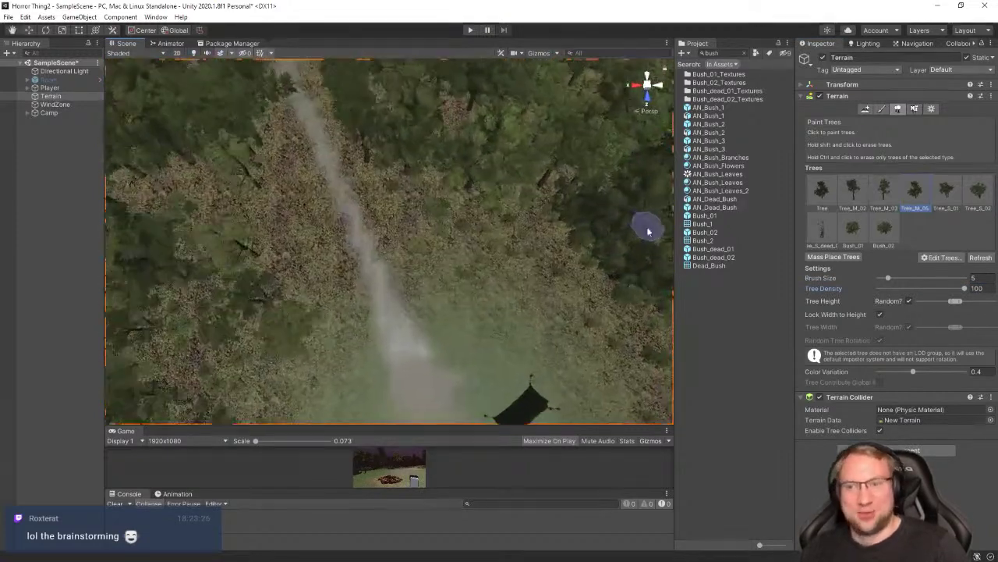
pyautogui.moveTo(479, 222)
pyautogui.mouseDown(button='right')
pyautogui.moveTo(510, 125)
pyautogui.moveTo(481, 123)
pyautogui.moveTo(502, 202)
pyautogui.moveTo(546, 225)
pyautogui.moveTo(446, 242)
pyautogui.moveTo(383, 272)
pyautogui.moveTo(602, 273)
pyautogui.moveTo(455, 271)
pyautogui.mouseUp(button='right')
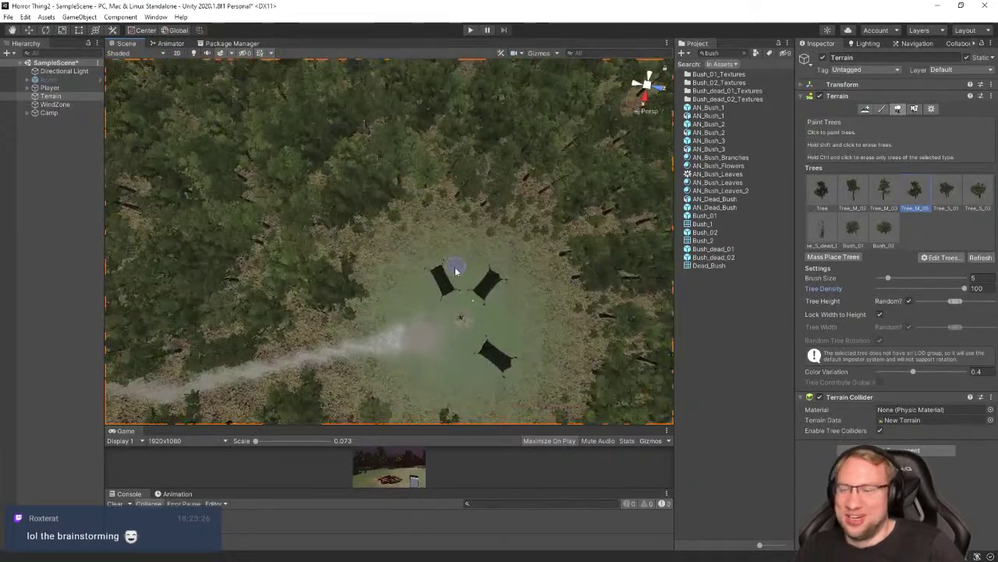
pyautogui.moveTo(515, 224); pyautogui.dragTo(370, 241, button='right')
pyautogui.moveTo(383, 234)
pyautogui.mouseDown(button='right')
pyautogui.moveTo(421, 192)
pyautogui.moveTo(257, 187)
pyautogui.moveTo(281, 183)
pyautogui.moveTo(310, 249)
pyautogui.mouseUp(button='right')
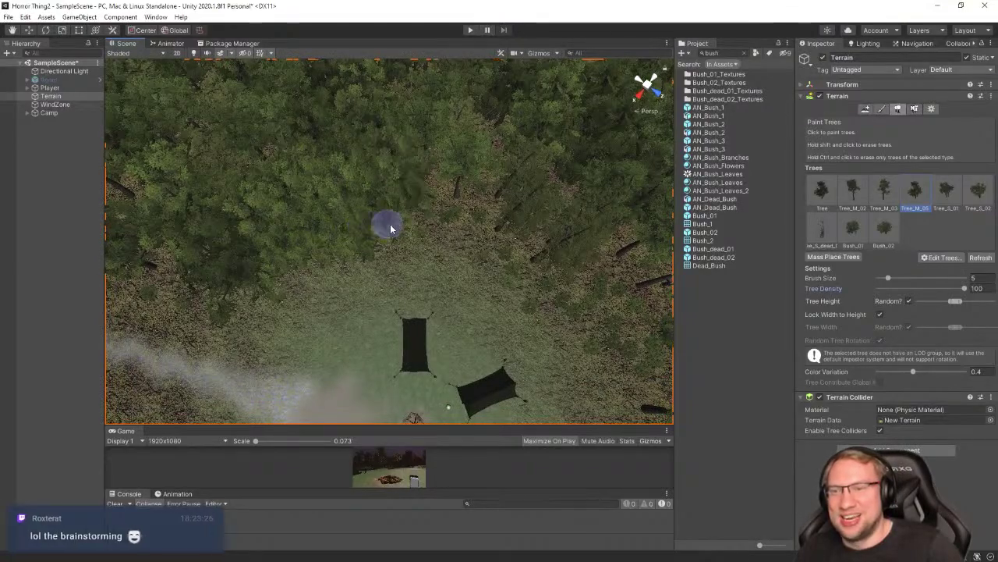
pyautogui.moveTo(492, 241)
pyautogui.mouseDown(button='right')
pyautogui.moveTo(408, 334)
pyautogui.moveTo(401, 188)
pyautogui.moveTo(389, 223)
pyautogui.moveTo(346, 211)
pyautogui.moveTo(457, 216)
pyautogui.mouseUp(button='right')
pyautogui.moveTo(334, 300); pyautogui.dragTo(272, 301, button='right')
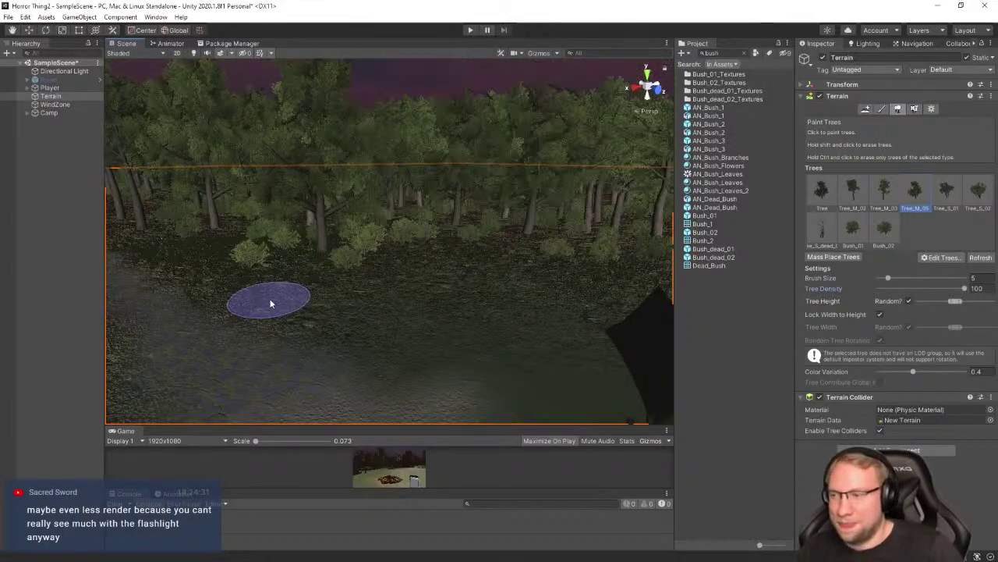
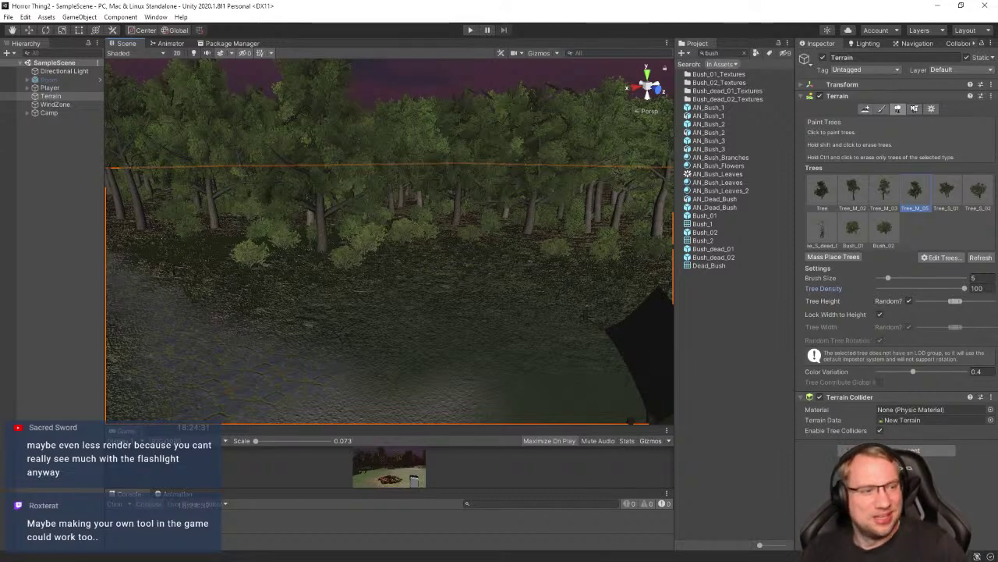
pyautogui.moveTo(460, 248); pyautogui.dragTo(557, 274, button='right')
pyautogui.moveTo(345, 273); pyautogui.dragTo(497, 267, button='right')
# Playtest the scene by walking around the tents and campfire to check the surrounding forest, and stop the game
pyautogui.click(470, 30)
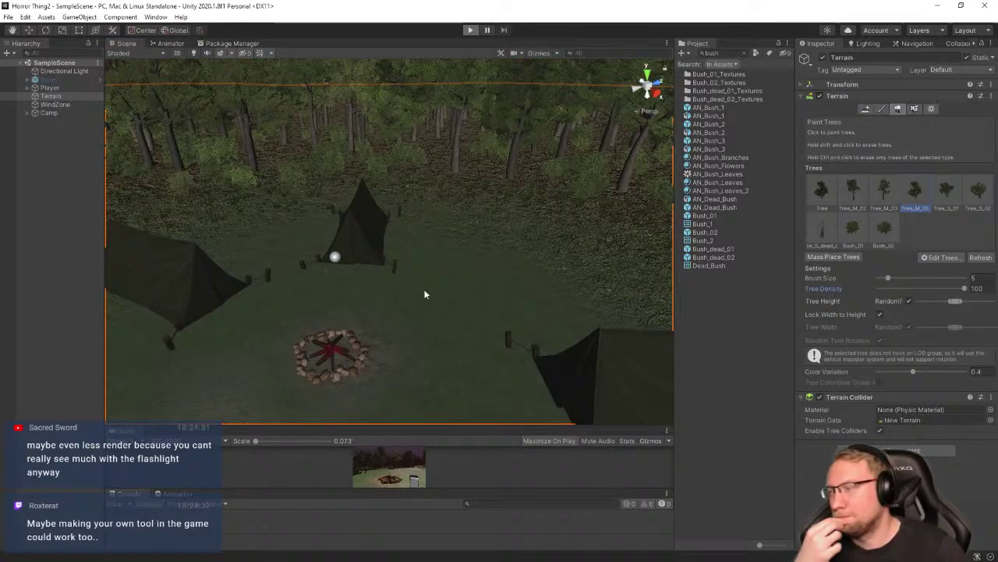
pyautogui.hotkey('ctrl', 'p')
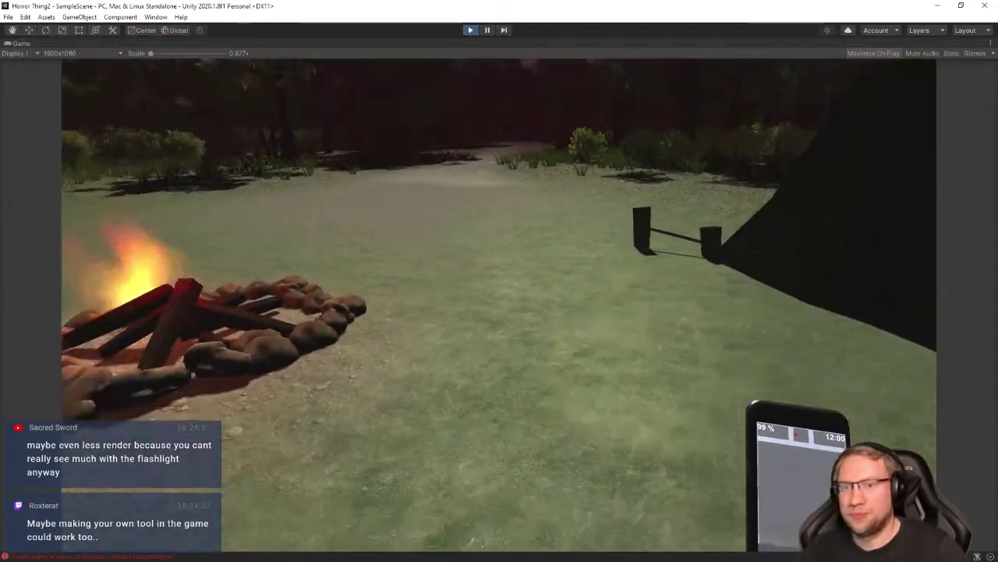
pyautogui.press('w')
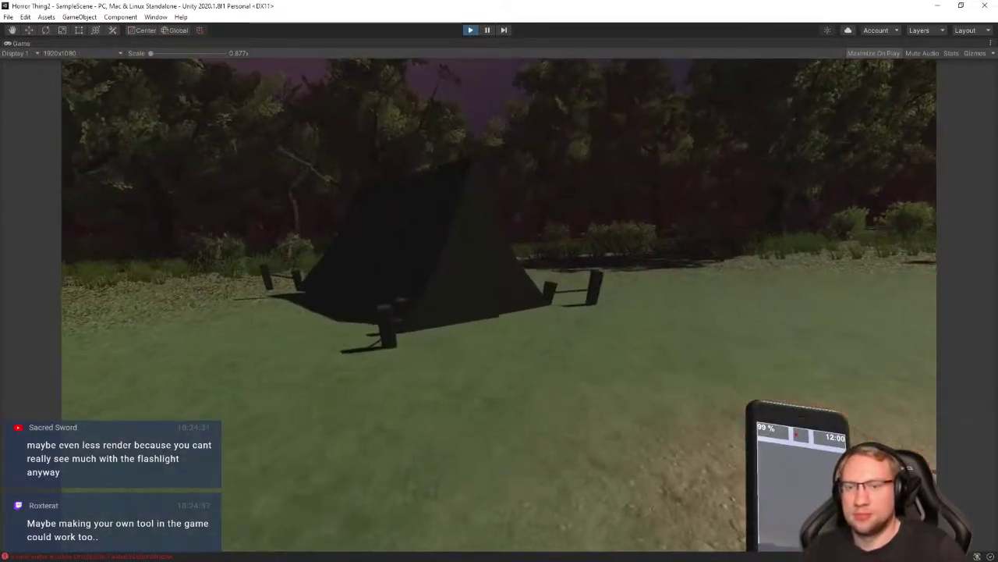
pyautogui.press('w')
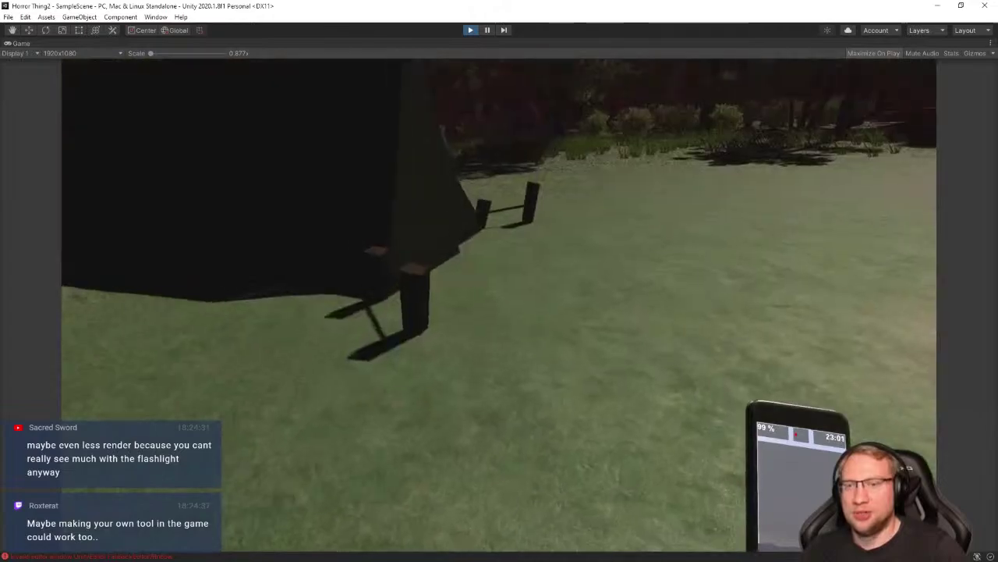
pyautogui.press('w')
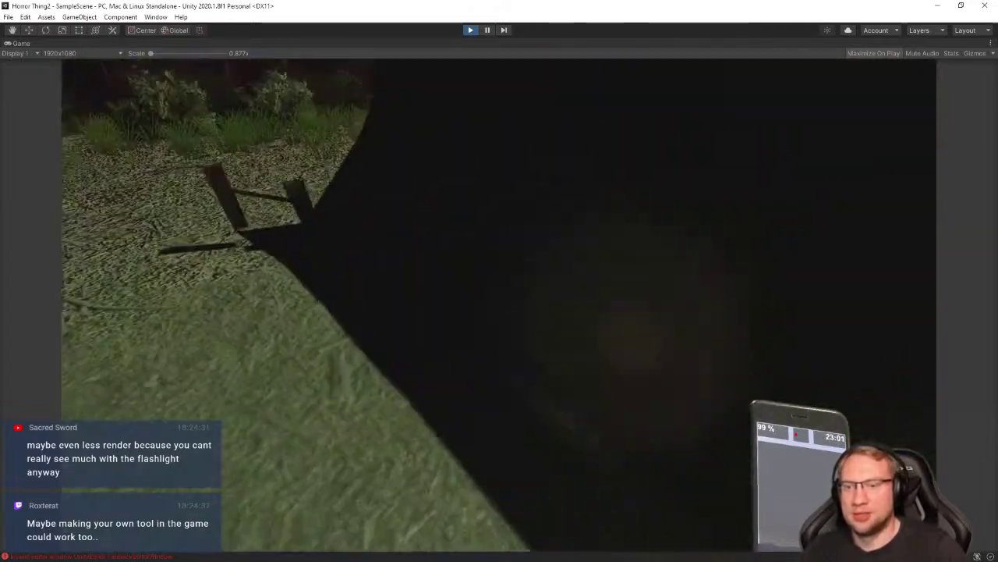
pyautogui.press('w')
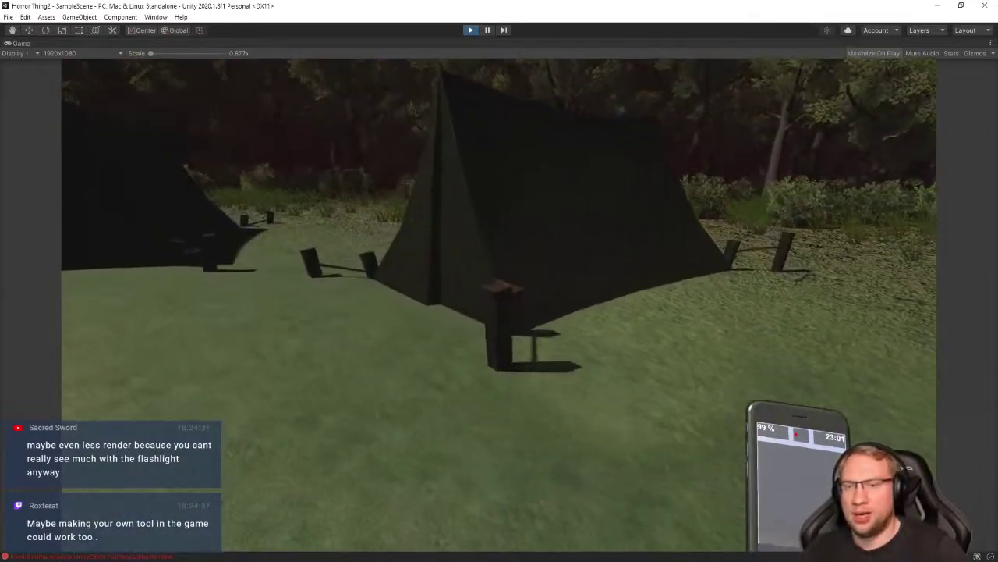
pyautogui.press('w')
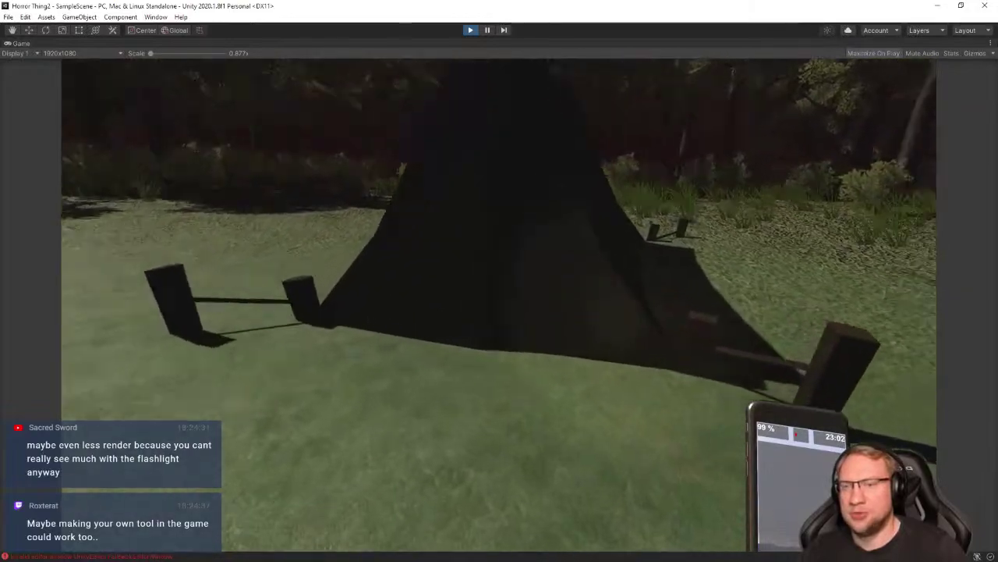
pyautogui.press('w')
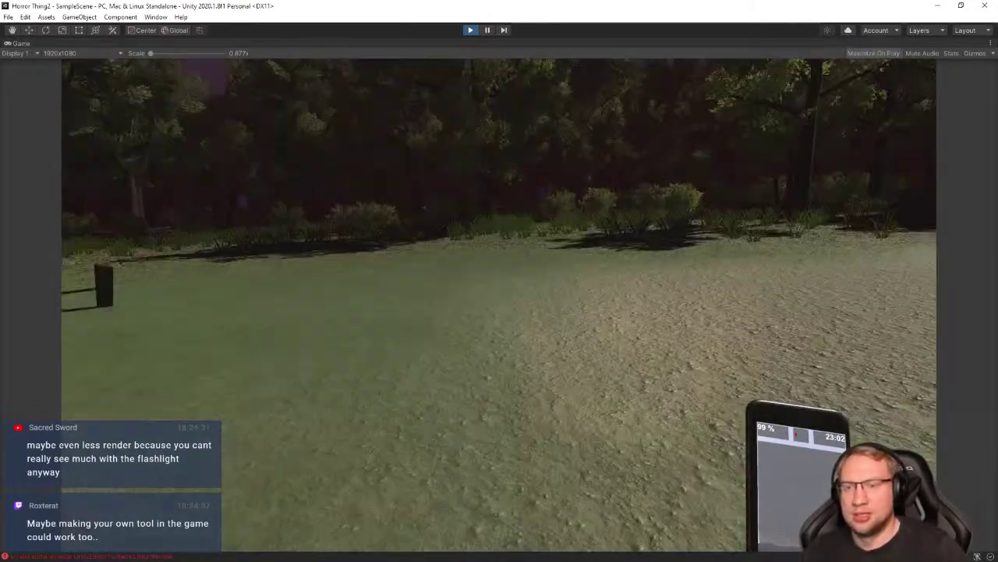
pyautogui.press('w')
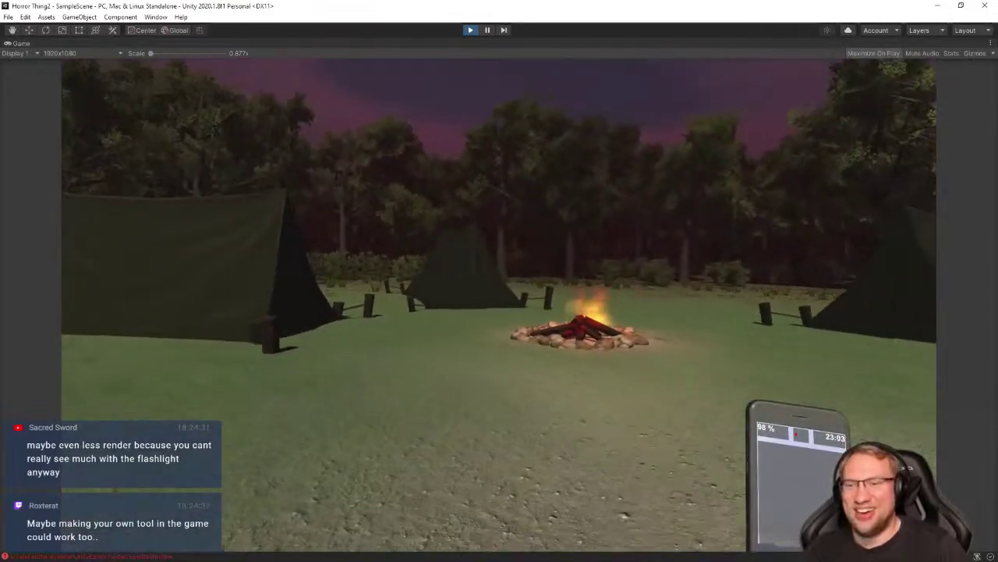
pyautogui.press('Escape')
pyautogui.click(468, 32)
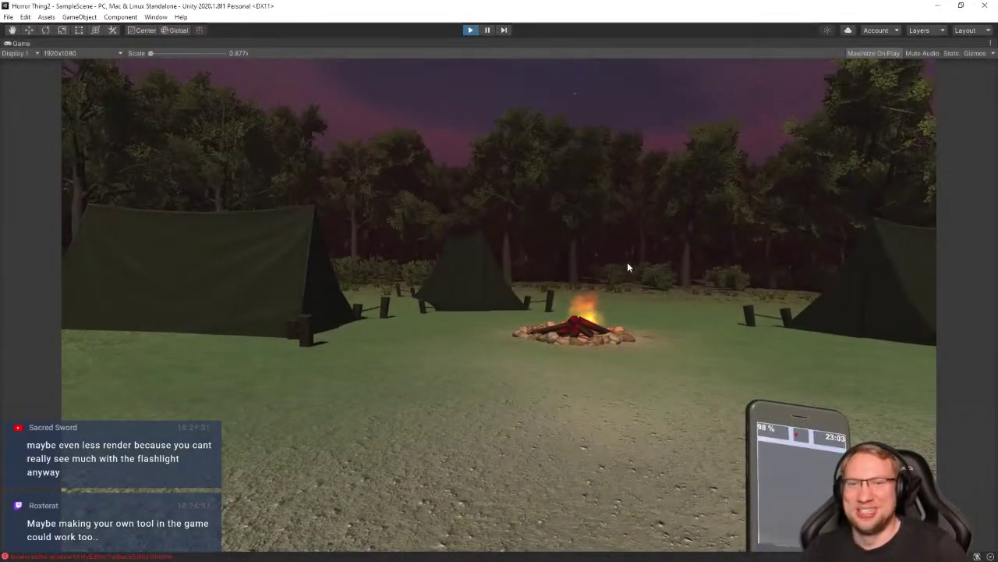
pyautogui.click(83, 146)
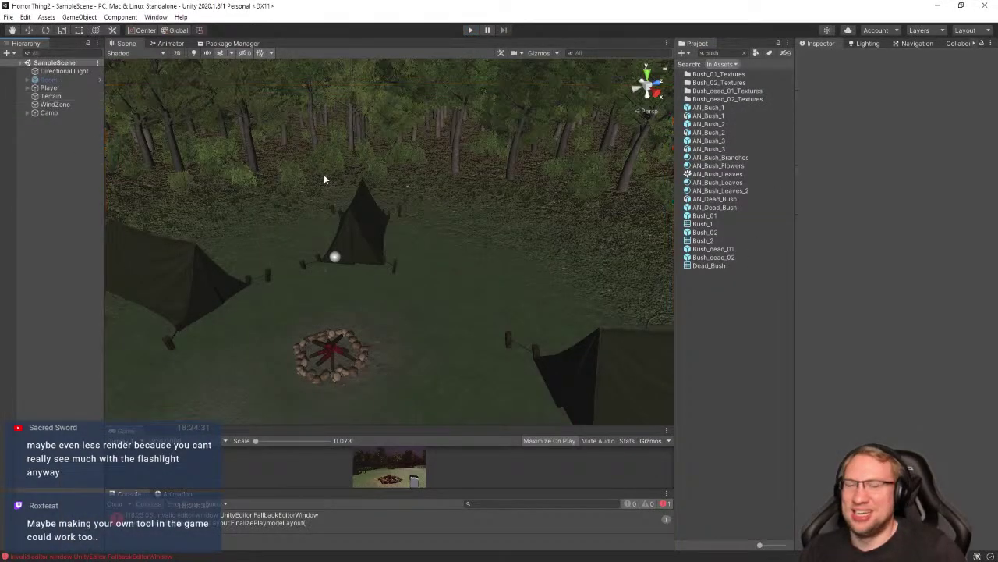
# Clear the project's asset search and open the scene's Environment lighting settings
pyautogui.click(744, 53)
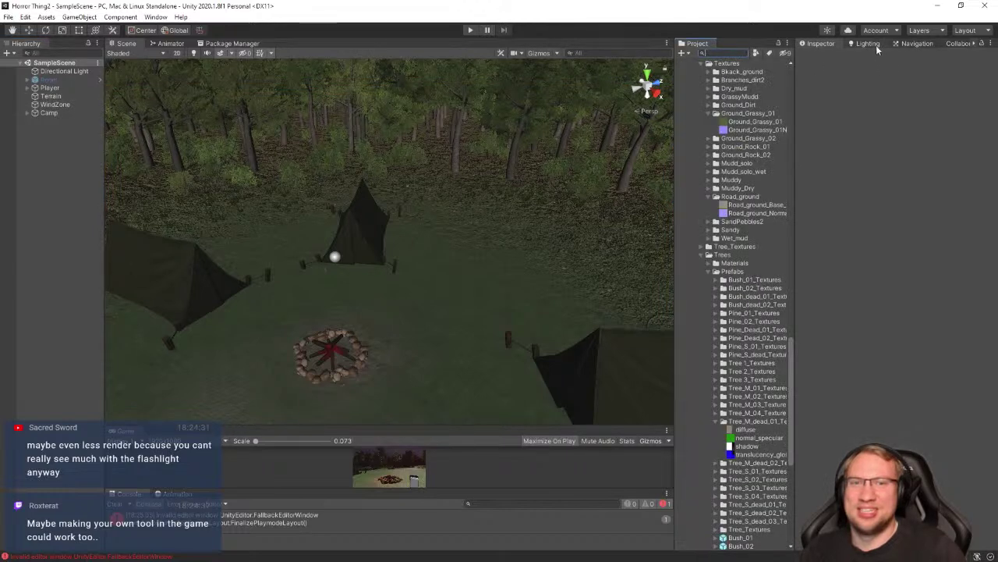
pyautogui.click(866, 43)
pyautogui.click(852, 59)
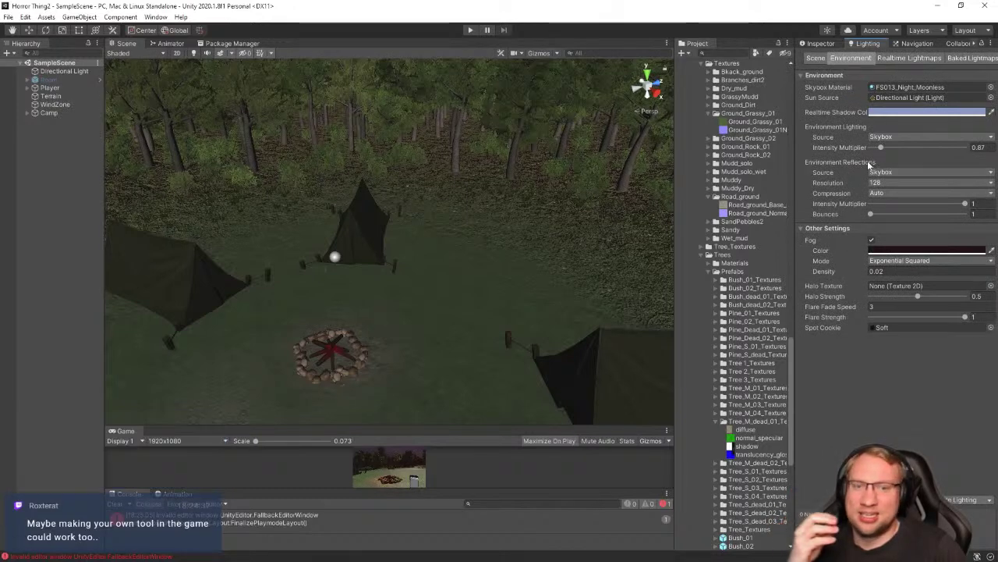
# Set the Directional Light's intensity to 0.1
pyautogui.click(63, 72)
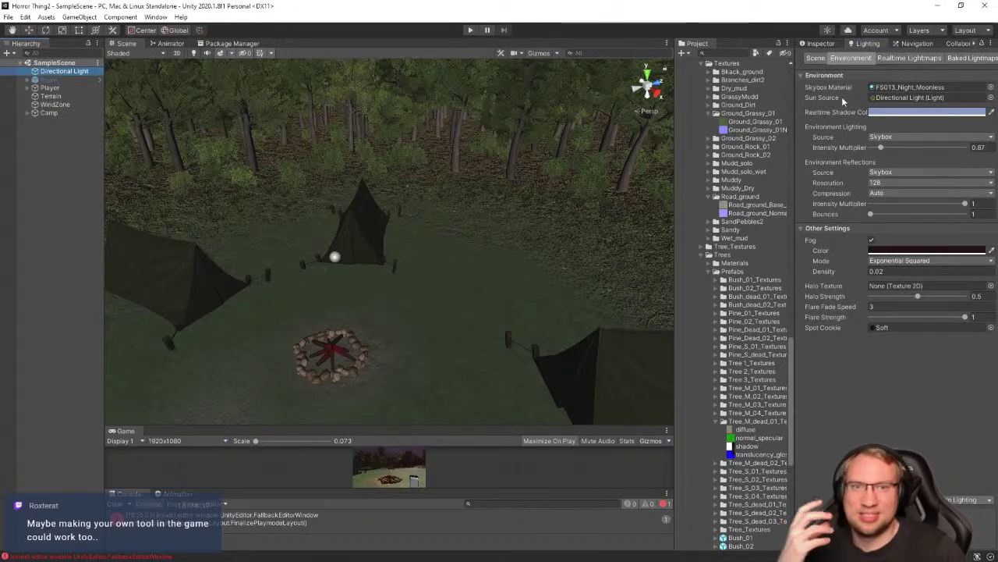
pyautogui.click(819, 43)
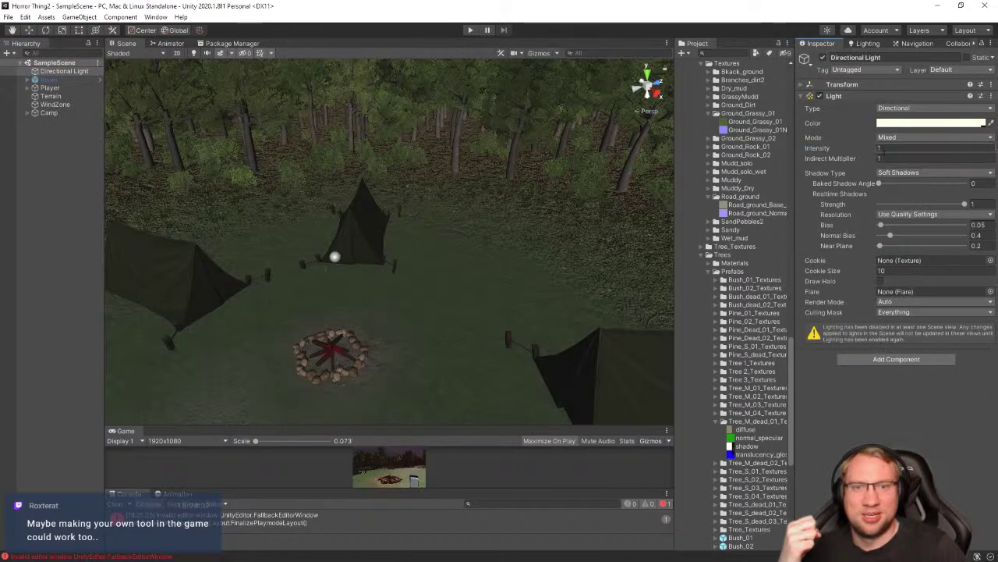
pyautogui.write('0.1')
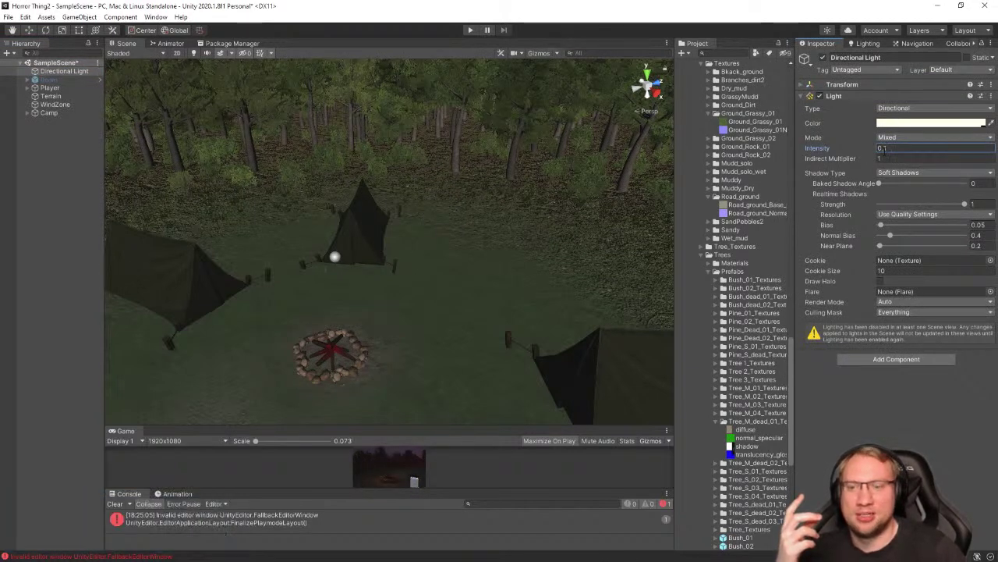
pyautogui.press('Return')
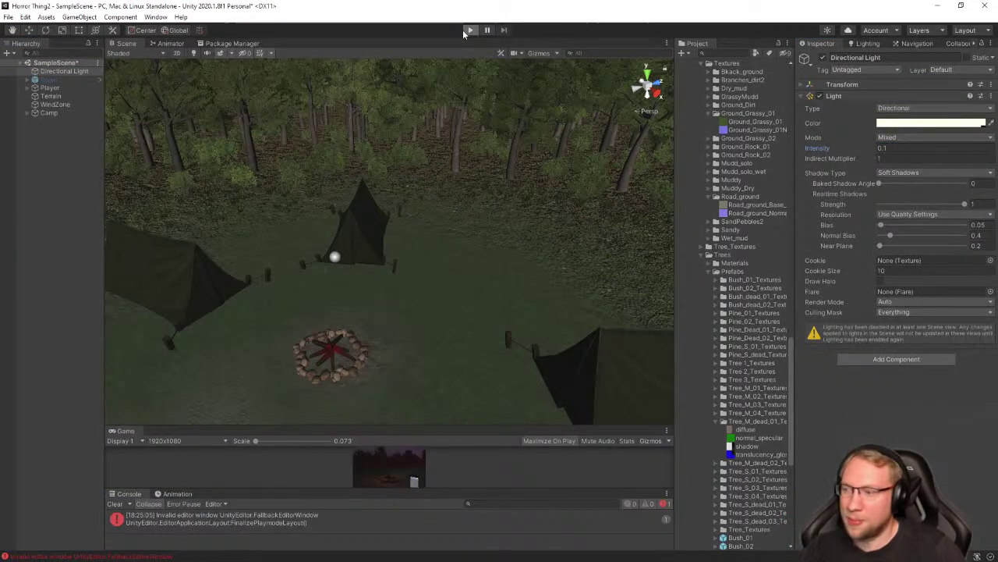
# Playtest the darkened scene, walking from the campfire past the tents and out along the forest path to check visibility
pyautogui.click(464, 29)
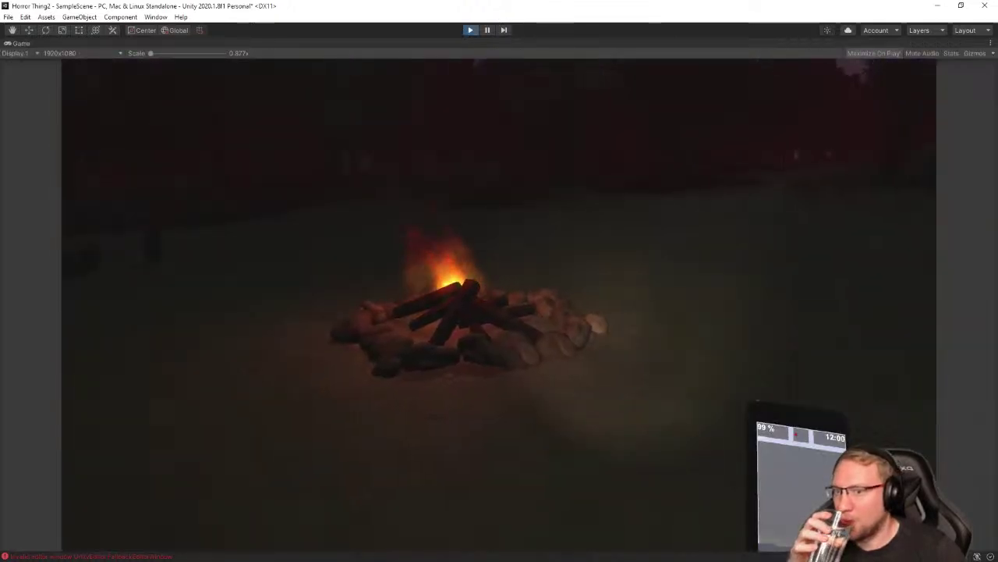
pyautogui.press('s')
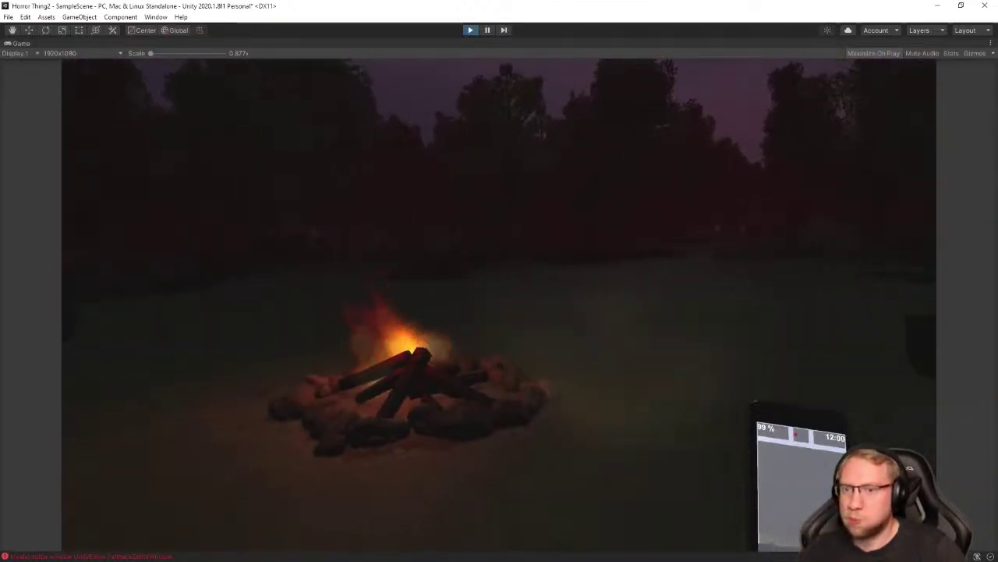
pyautogui.press('w')
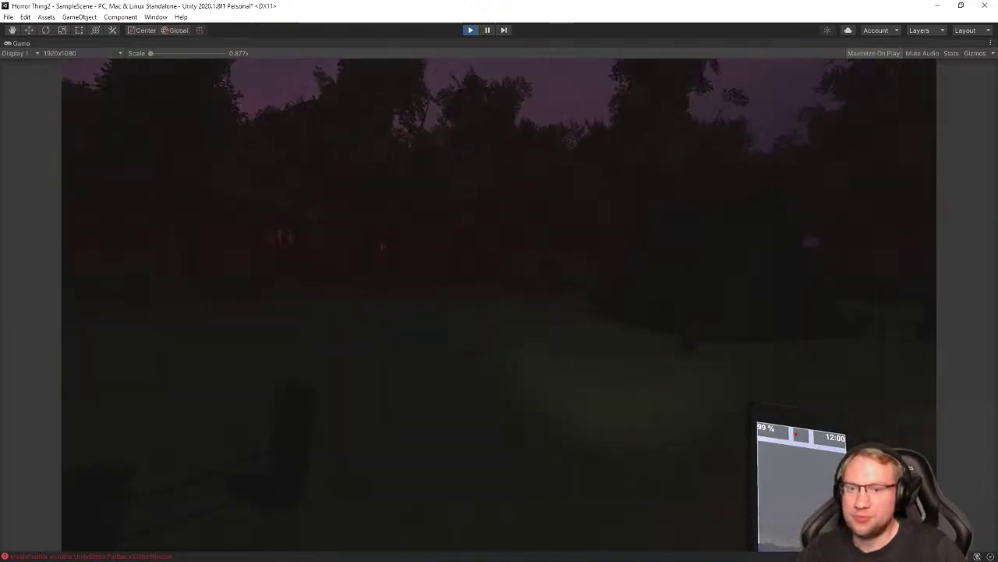
pyautogui.press('w')
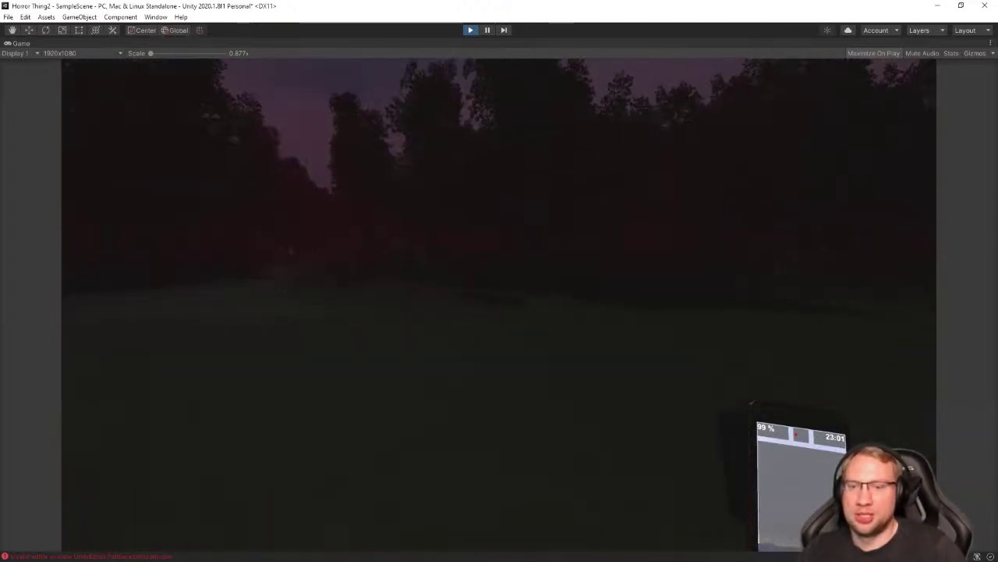
pyautogui.press('w')
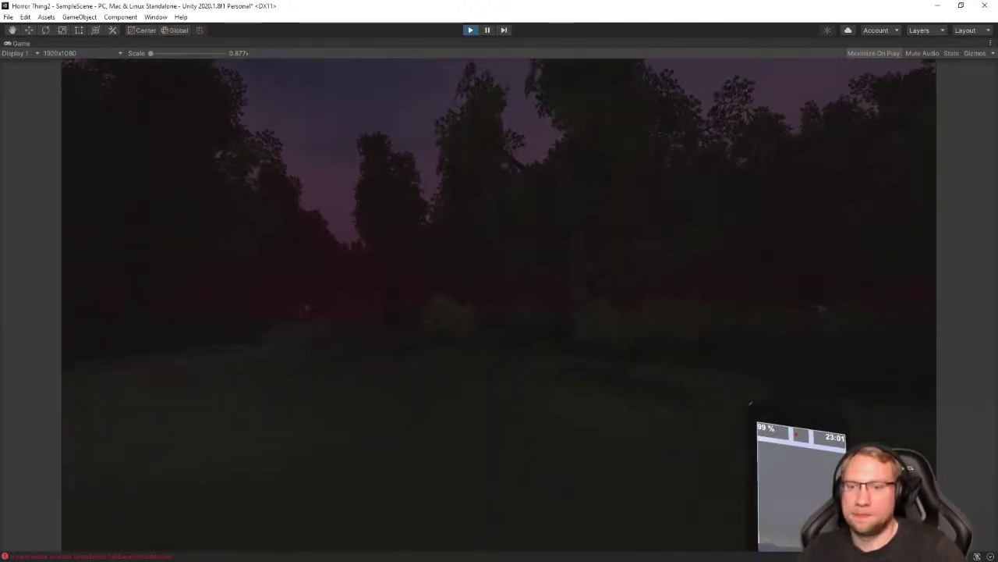
pyautogui.press('w')
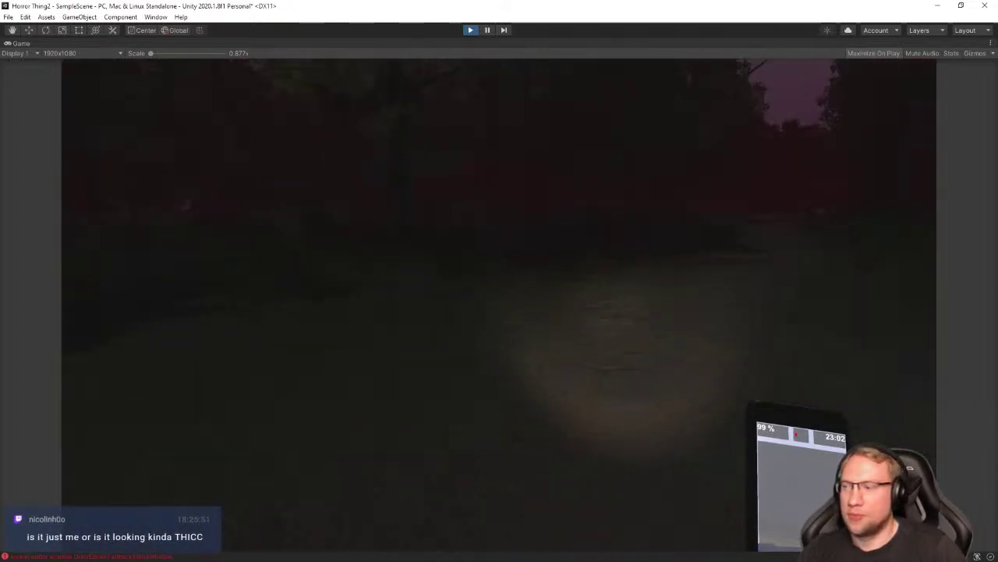
pyautogui.press('w')
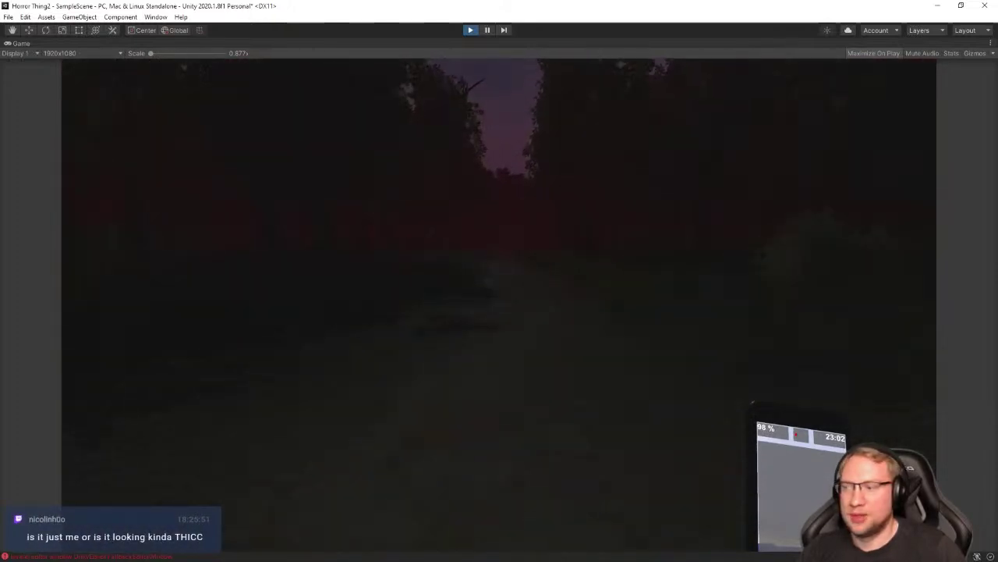
pyautogui.press('w')
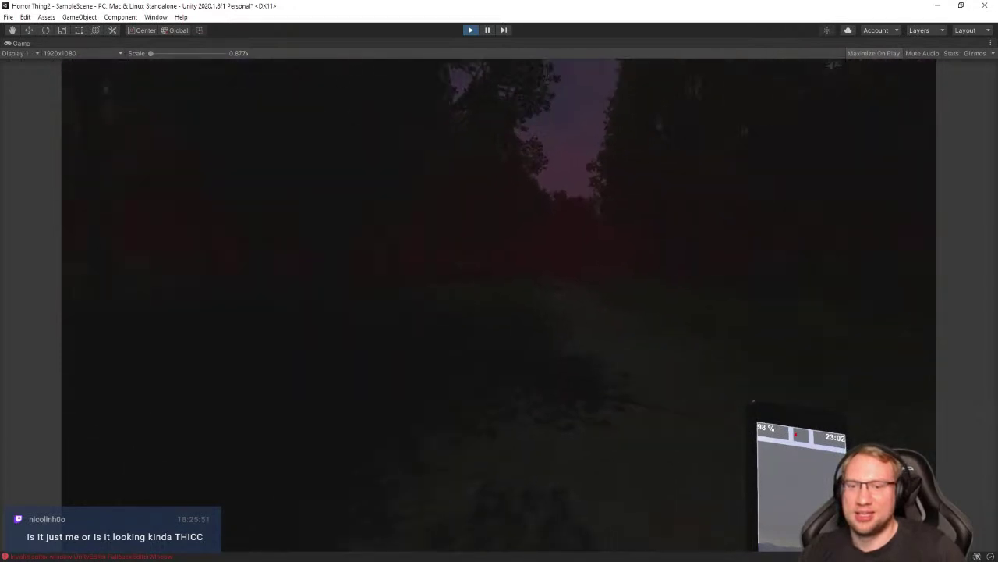
pyautogui.press('w')
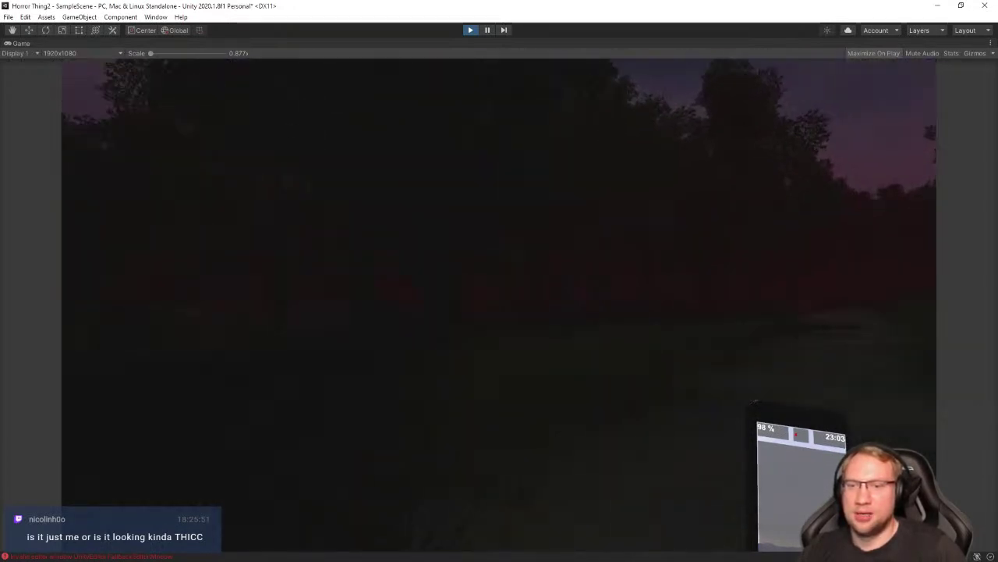
pyautogui.press('w')
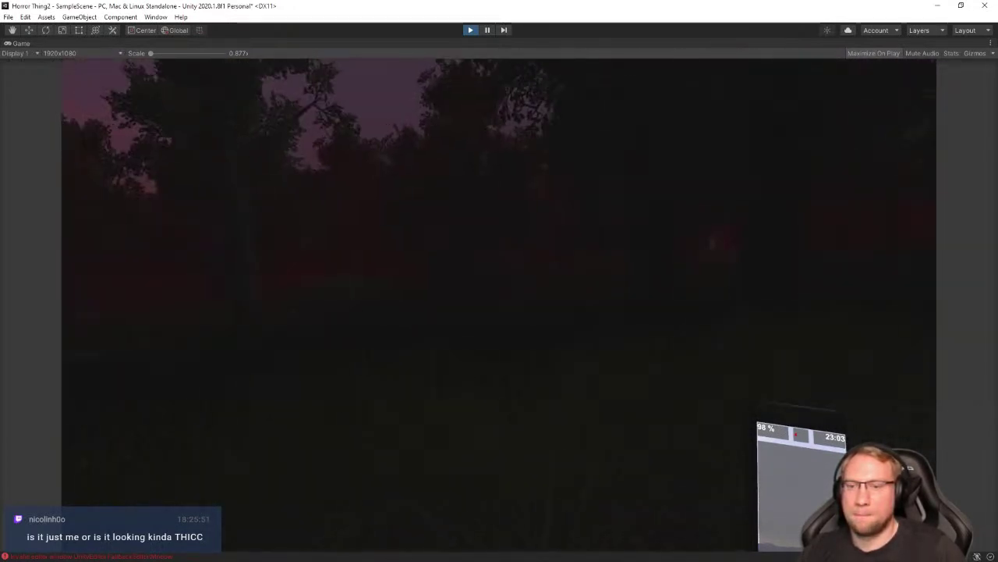
# Walk back along the path to the campfire and around the tents to judge the darkness, and stop the game
pyautogui.press('w')
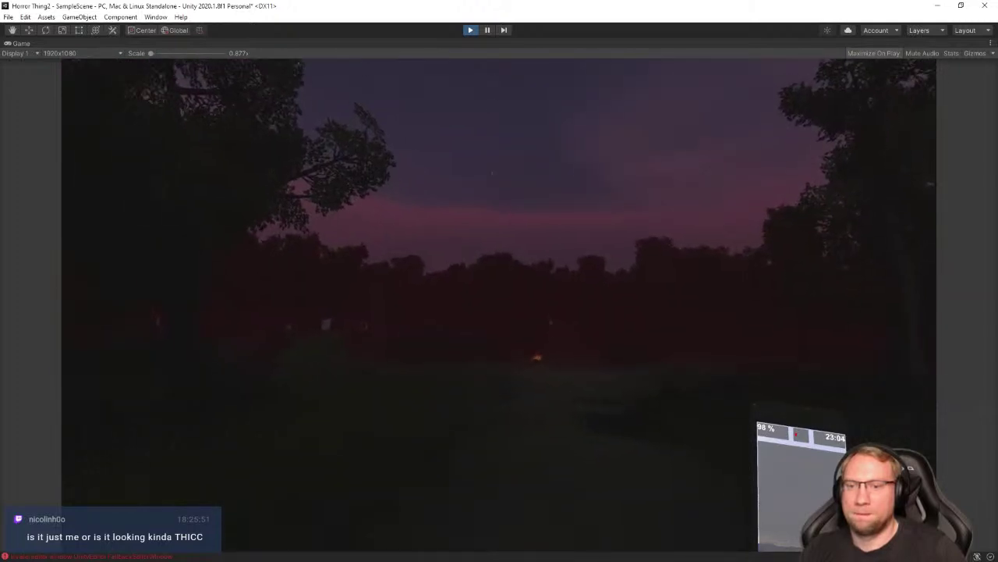
pyautogui.press('w')
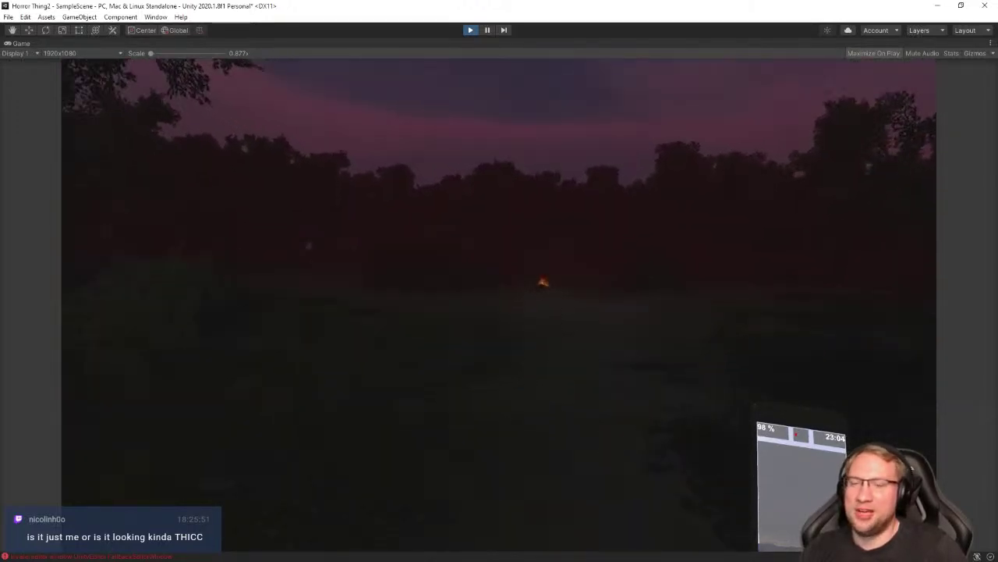
pyautogui.press('w')
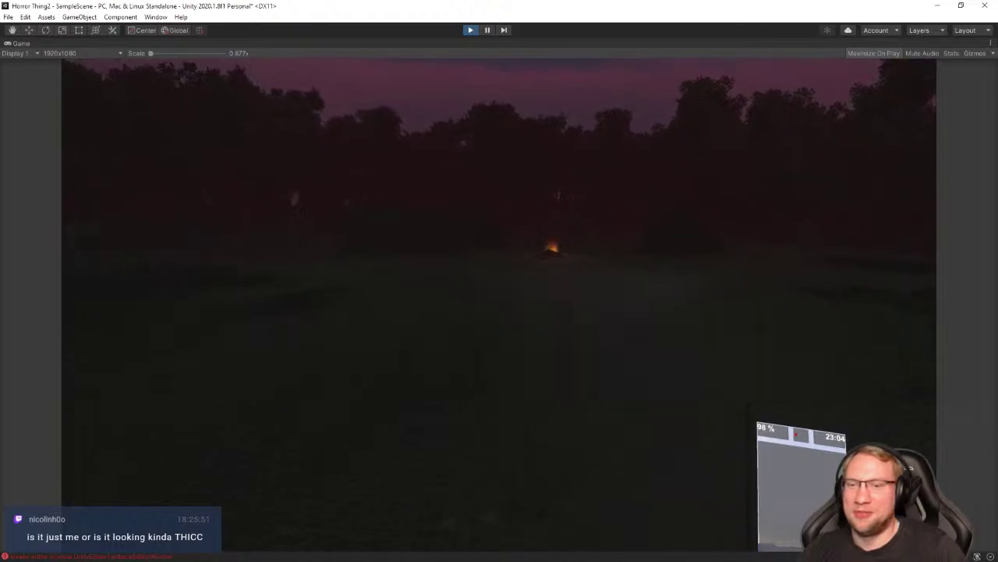
pyautogui.press('w')
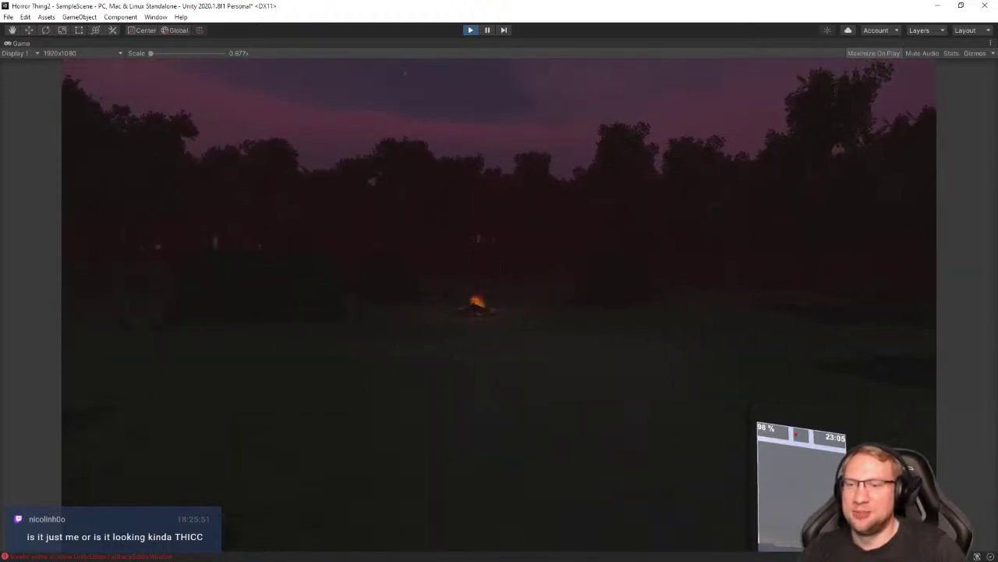
pyautogui.press('w')
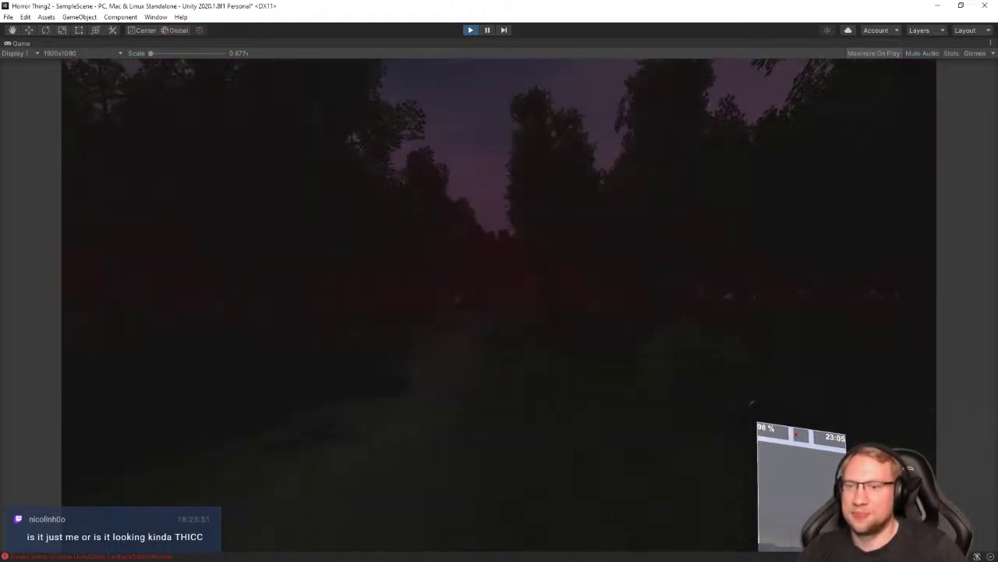
pyautogui.press('w')
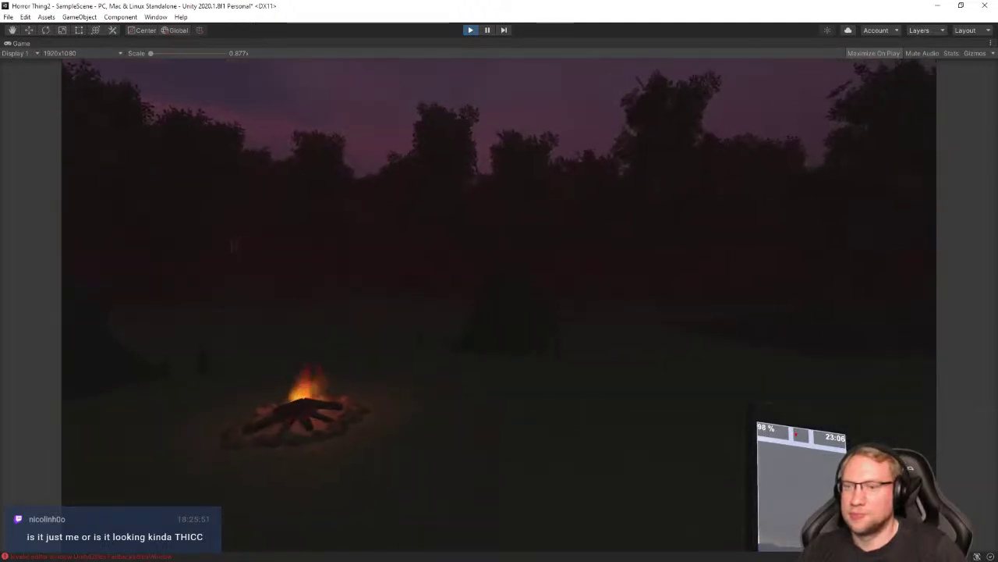
pyautogui.press('w')
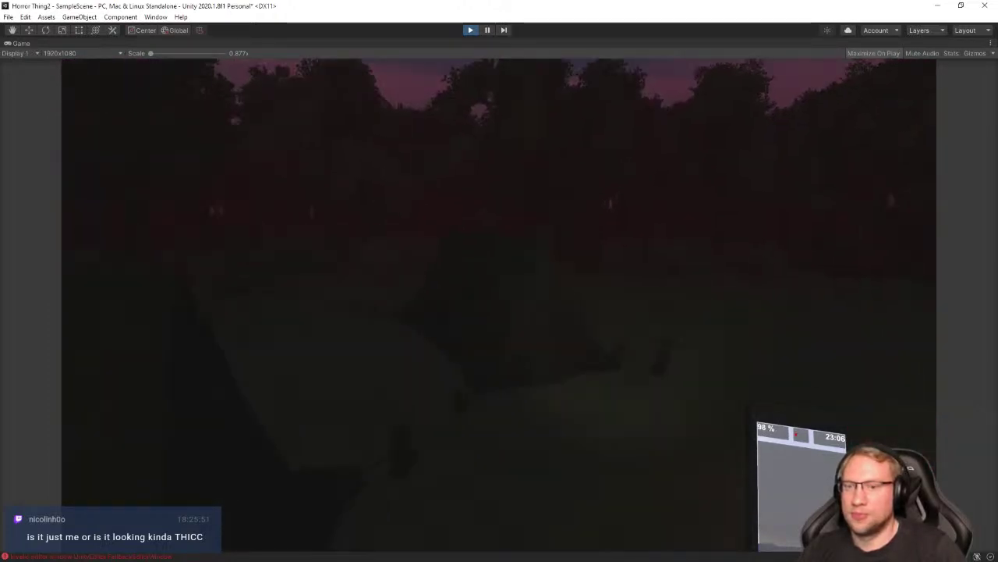
pyautogui.press('w')
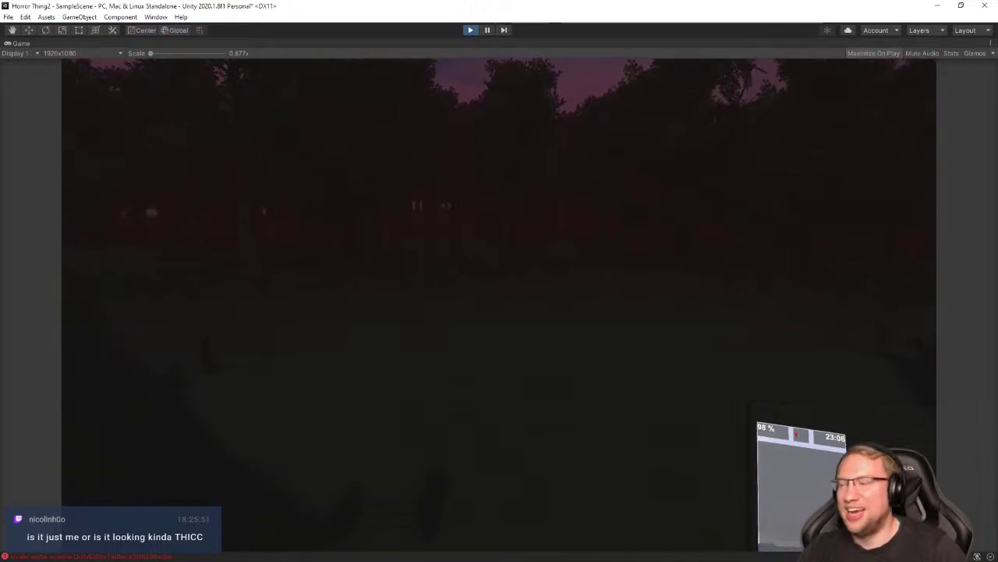
pyautogui.press('w')
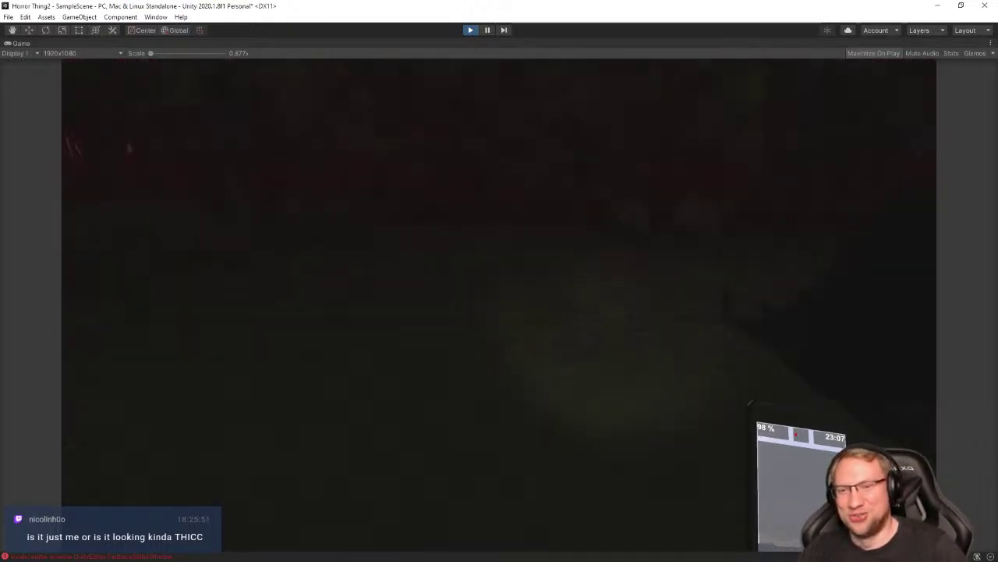
pyautogui.press('w')
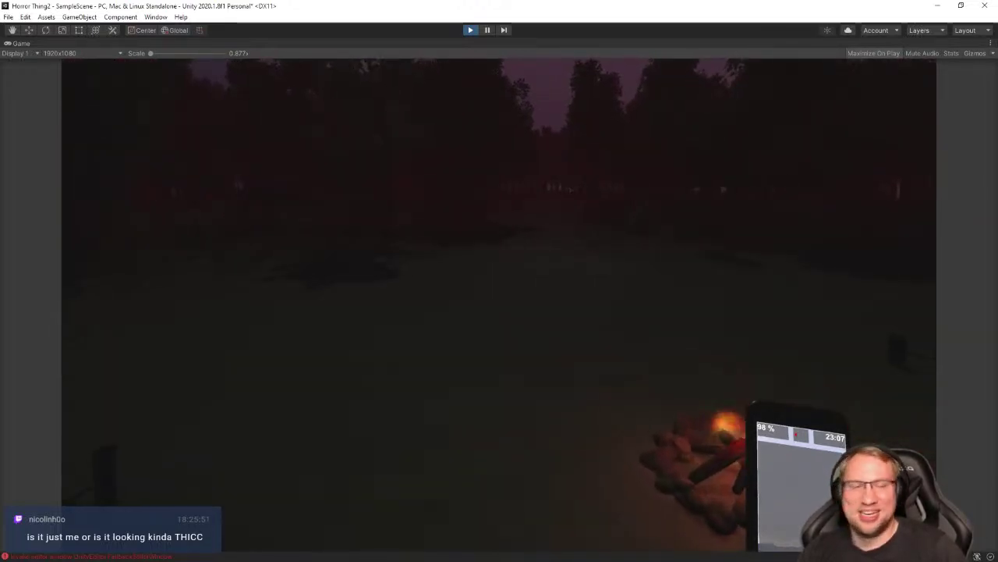
pyautogui.press('w')
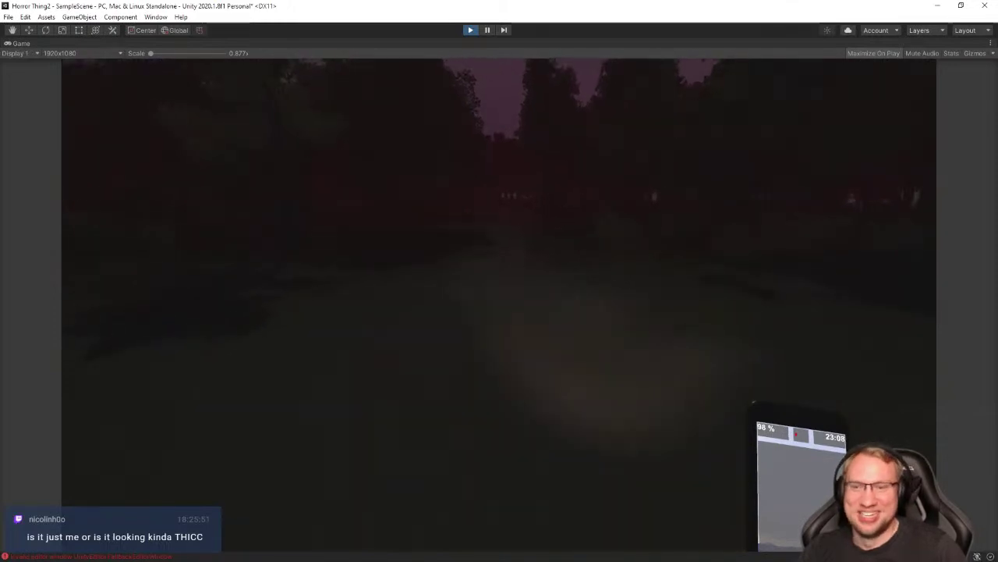
pyautogui.hotkey('alt', 'Tab')
pyautogui.click(472, 31)
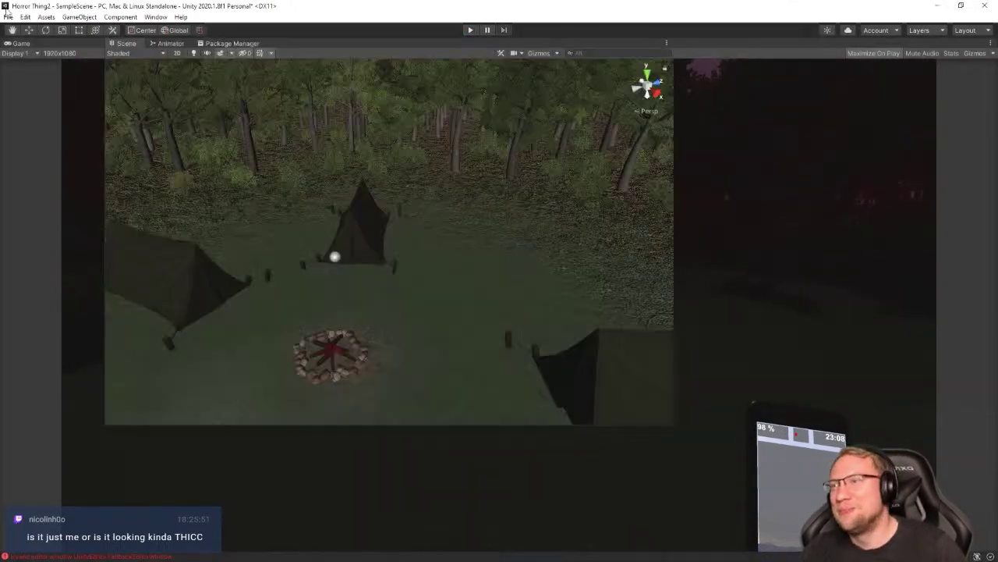
# Save the scene and clear the Directional Light selection
pyautogui.click(8, 16)
pyautogui.click(24, 55)
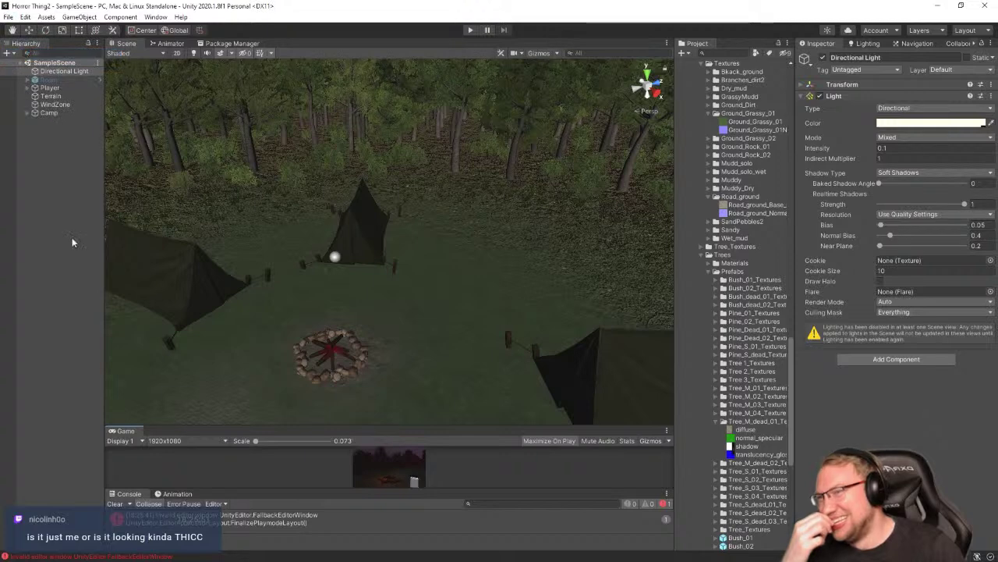
pyautogui.click(72, 237)
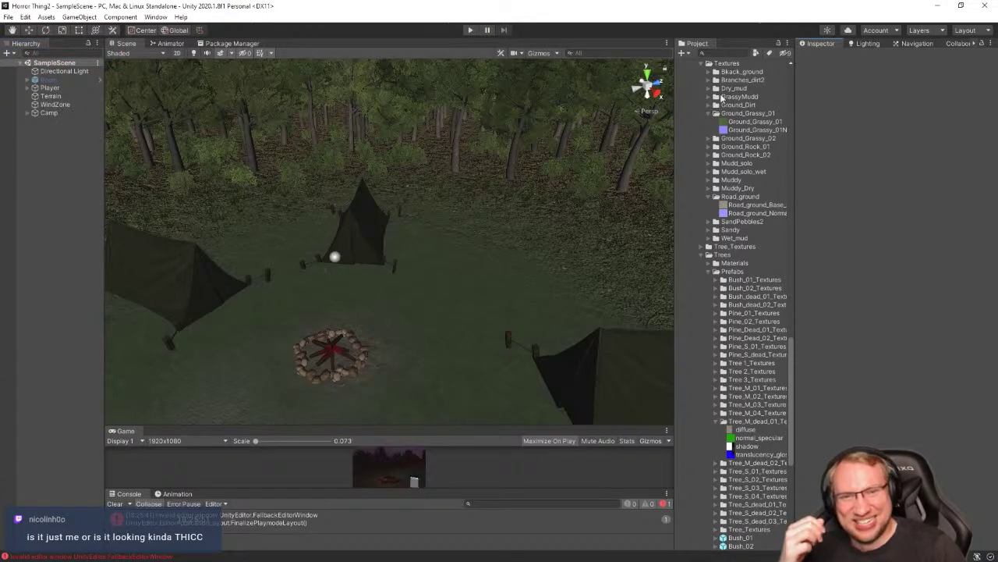
pyautogui.scroll(-10, 704, 119)
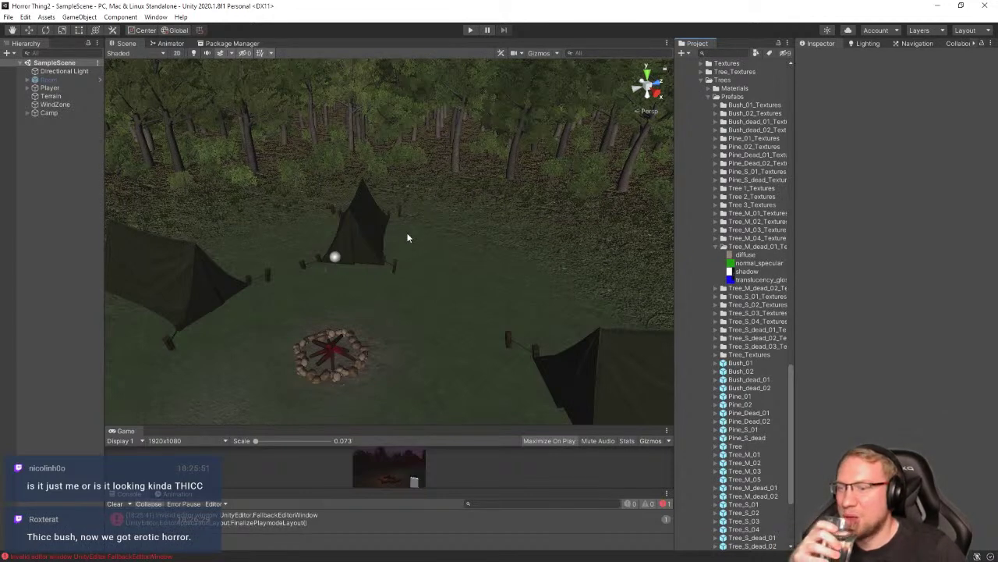
# Open the Player object's Player_Controls script in Visual Studio and add an empty private Update method to the class
pyautogui.click(55, 89)
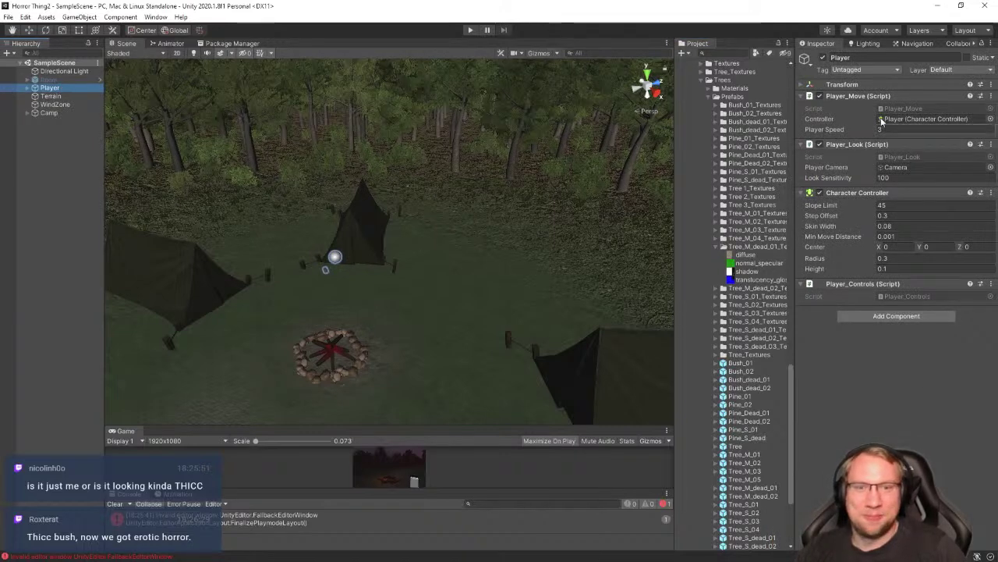
pyautogui.doubleClick(905, 297)
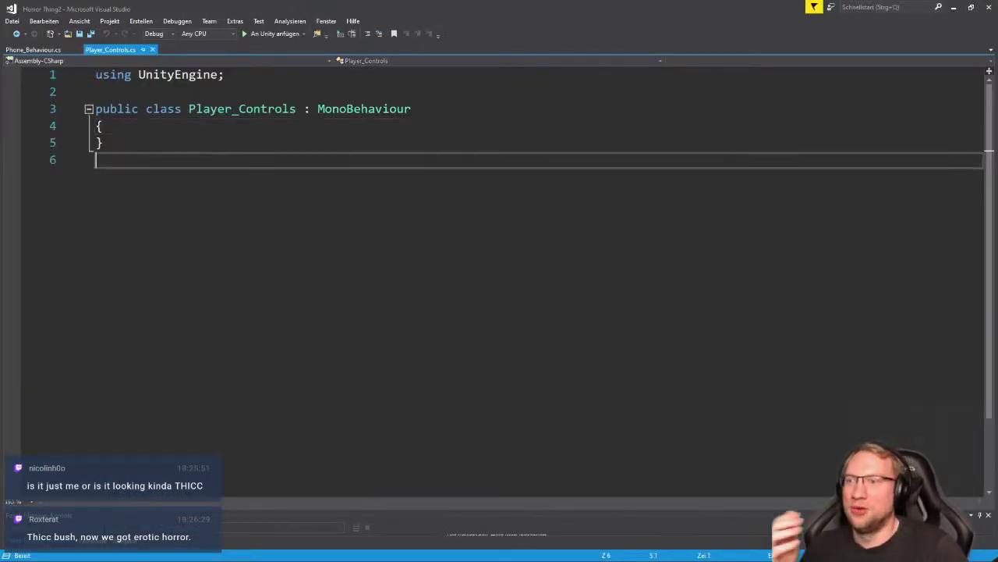
pyautogui.click(156, 126)
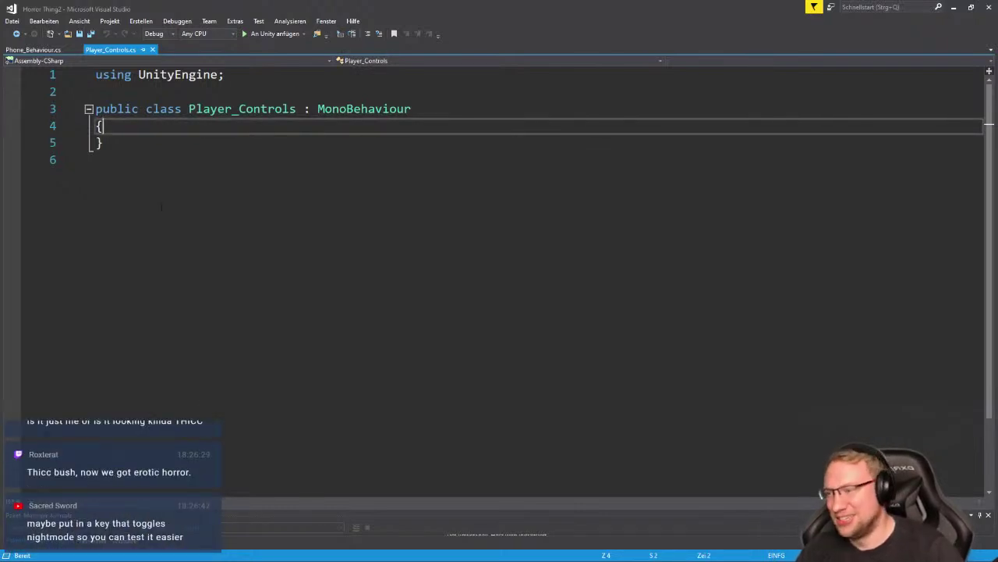
pyautogui.press('Return')
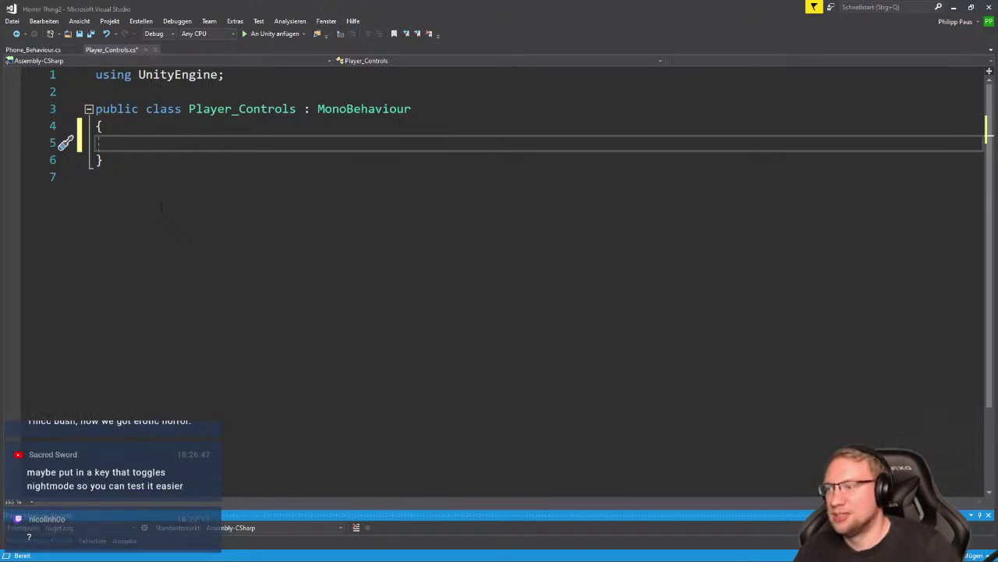
pyautogui.click(125, 142)
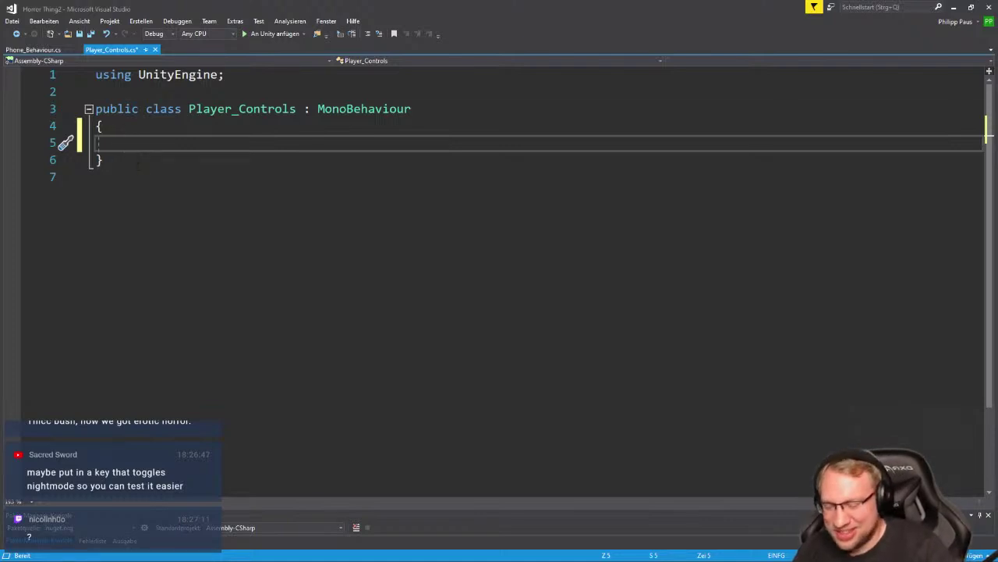
pyautogui.write('upda')
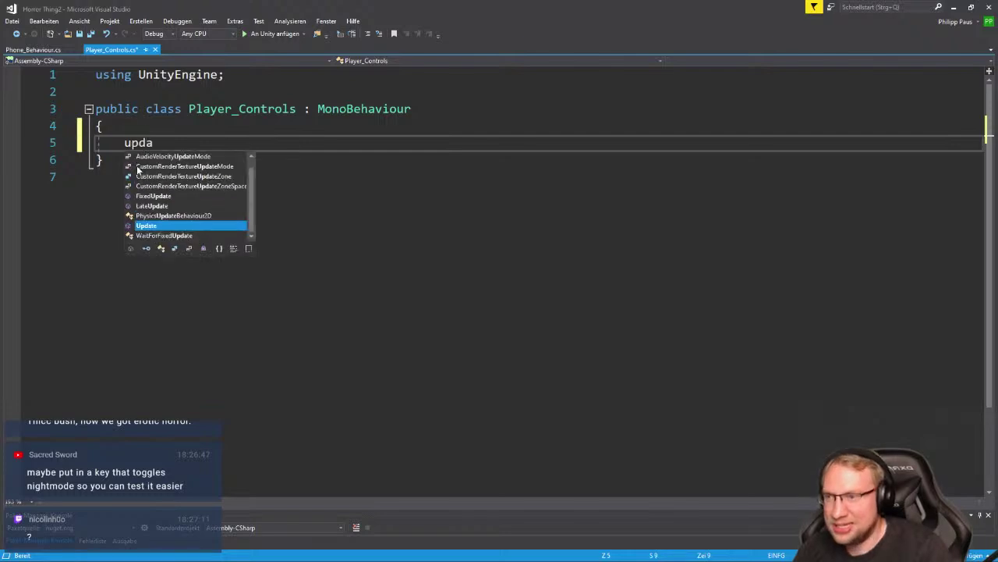
pyautogui.write('te')
pyautogui.press('Tab')
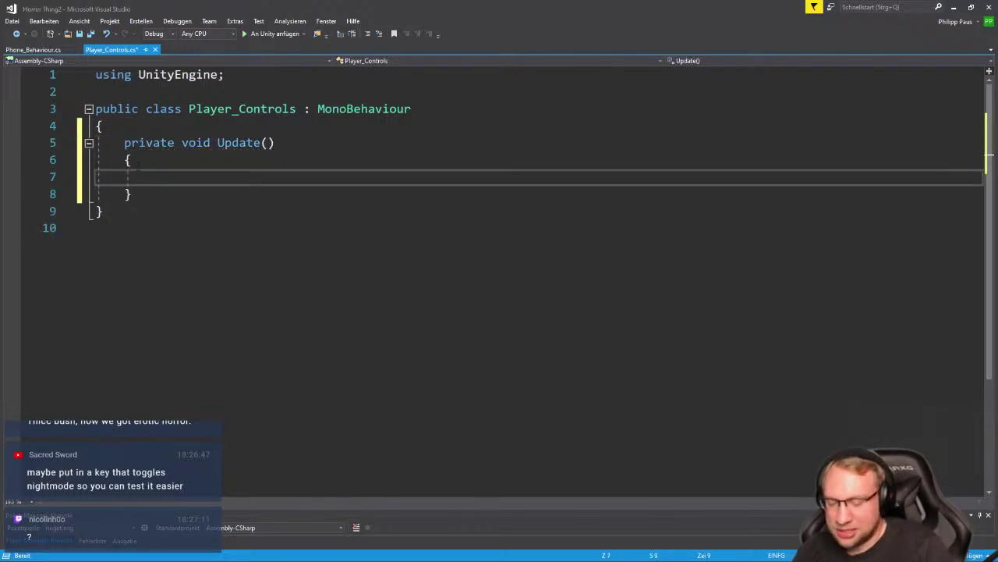
# Start an if statement with an empty condition inside the Update method
pyautogui.write('if (k')
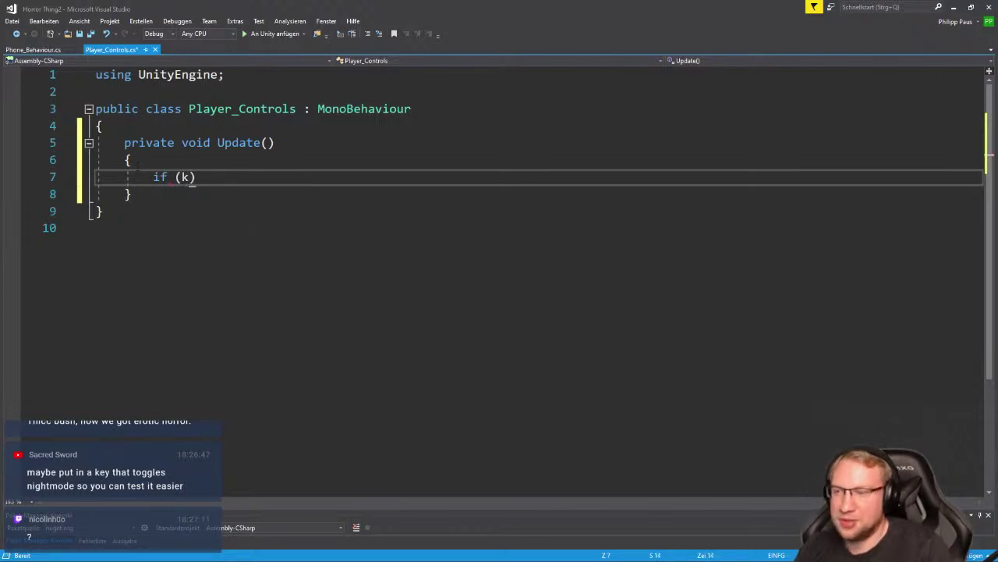
pyautogui.write('eydow')
pyautogui.press('BackSpace')
pyautogui.press('BackSpace')
pyautogui.press('BackSpace')
pyautogui.press('BackSpace')
pyautogui.press('BackSpace')
pyautogui.press('BackSpace')
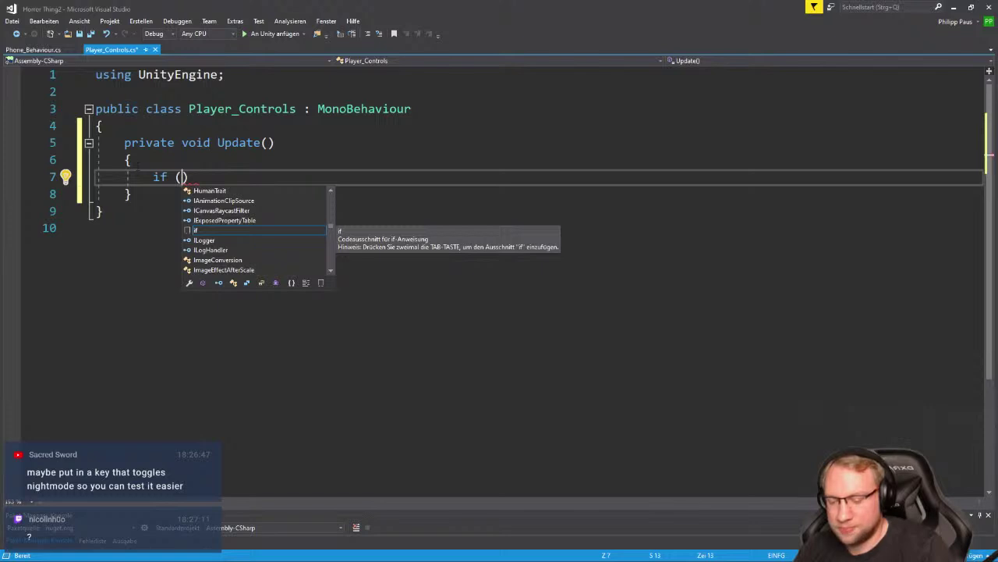
pyautogui.write('down')
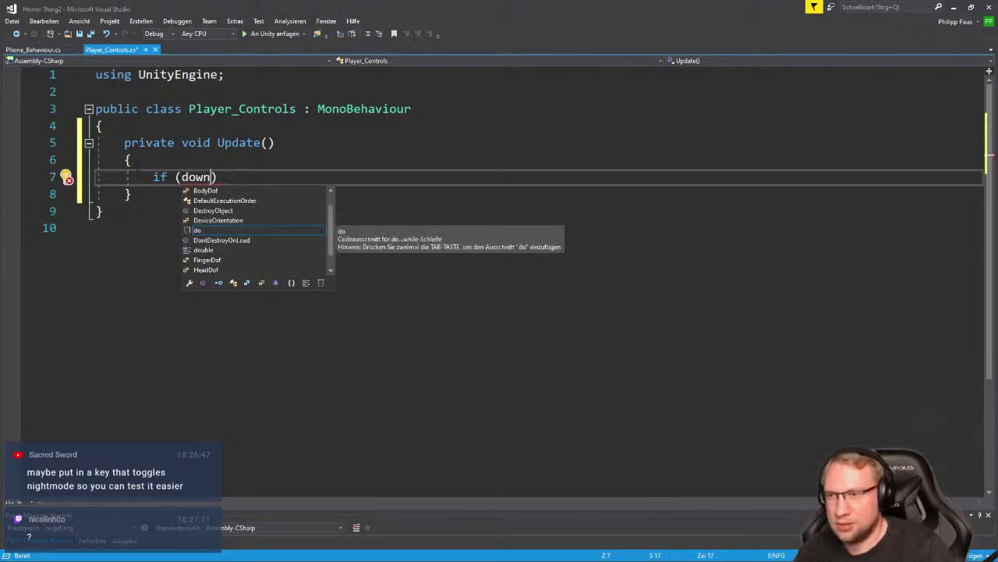
pyautogui.press('BackSpace')
pyautogui.press('BackSpace')
pyautogui.press('BackSpace')
pyautogui.press('BackSpace')
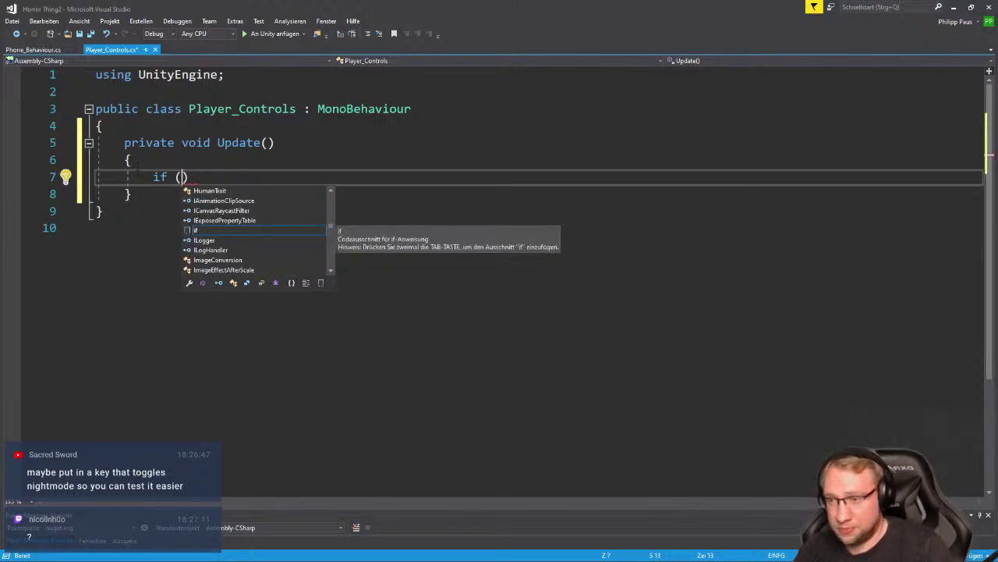
pyautogui.write('key')
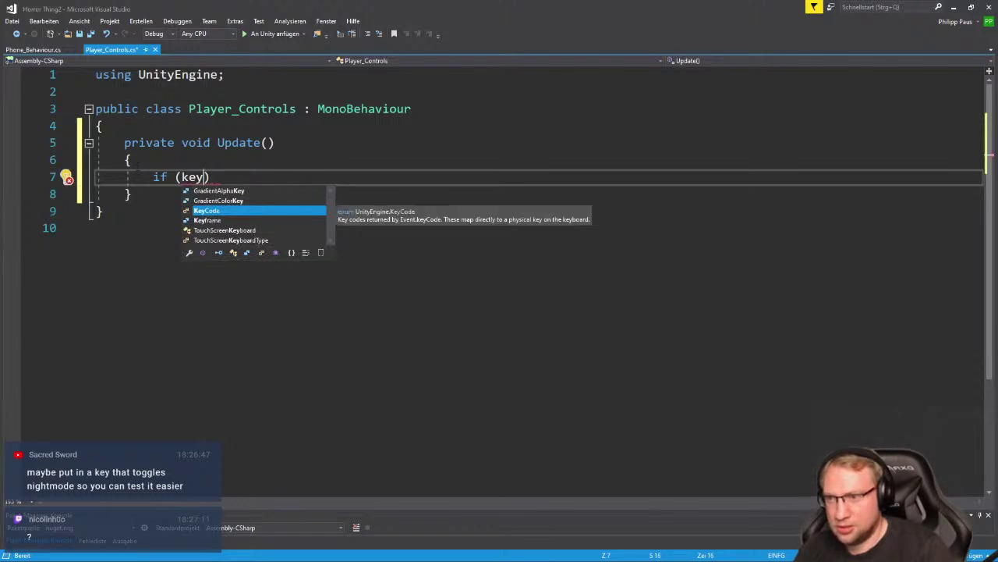
pyautogui.press('BackSpace')
pyautogui.press('BackSpace')
pyautogui.press('BackSpace')
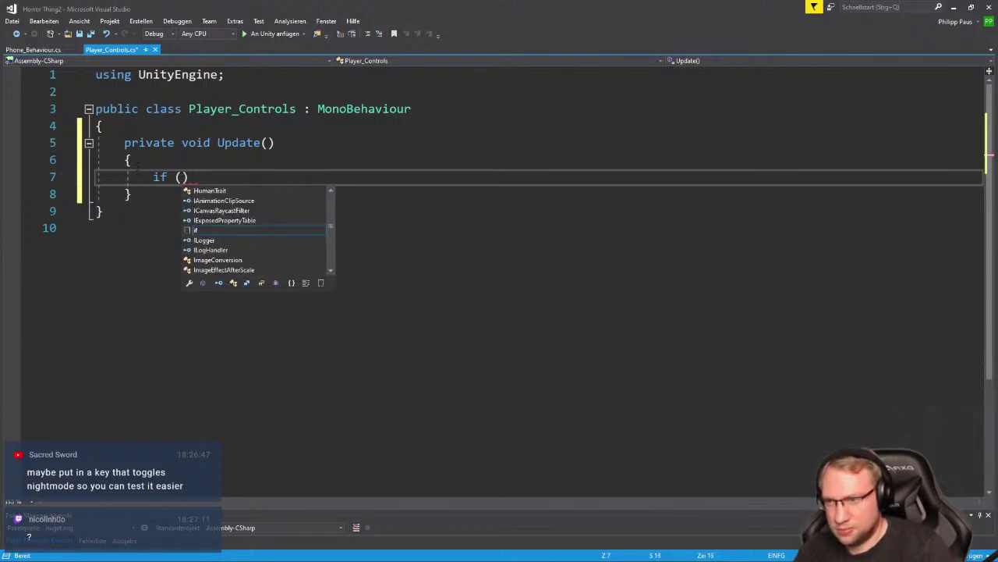
# Set the if condition to Input.GetKey(KeyCode.LeftShift), give it an empty block, and save the script
pyautogui.write('Input')
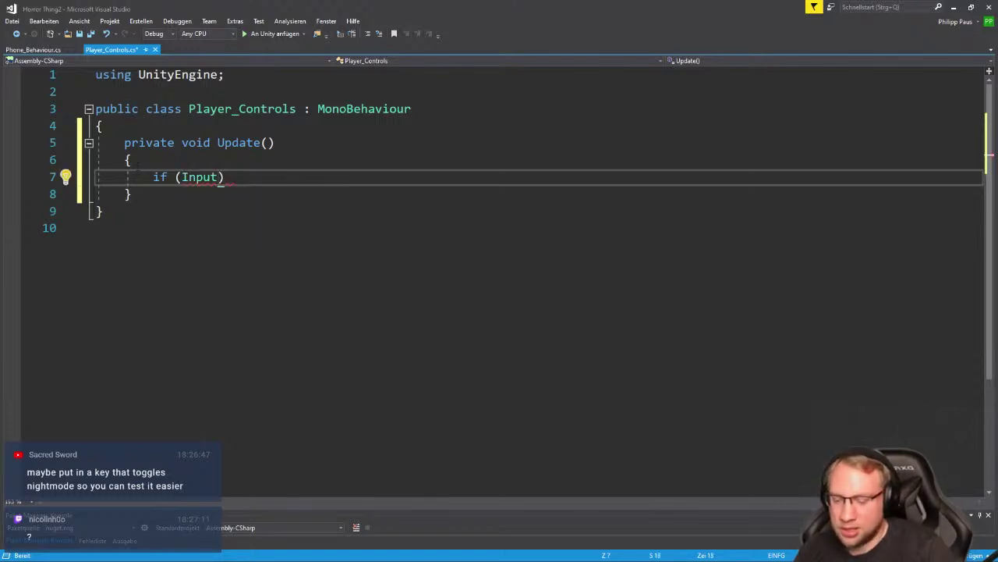
pyautogui.write('.getkey')
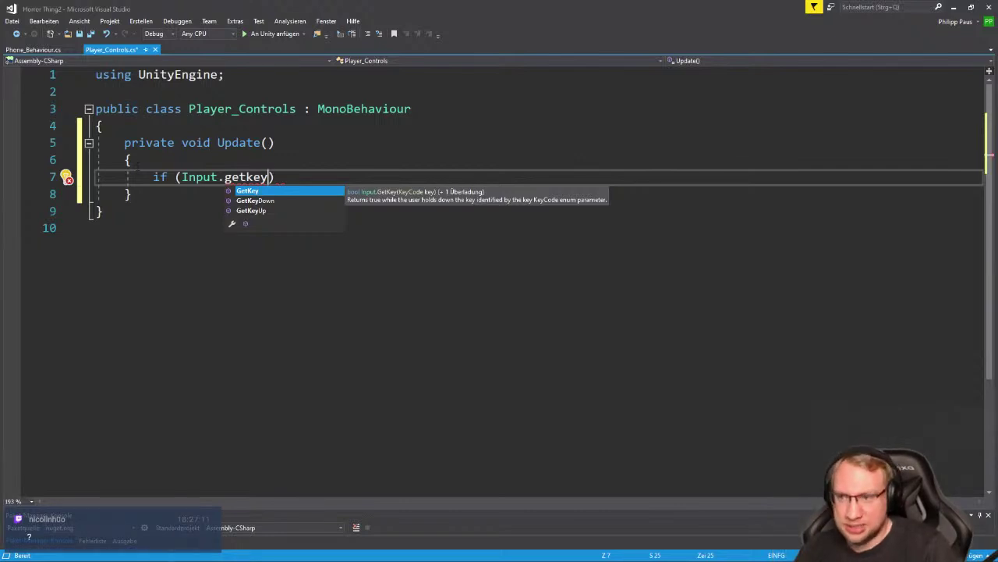
pyautogui.press('Tab')
pyautogui.write('(')
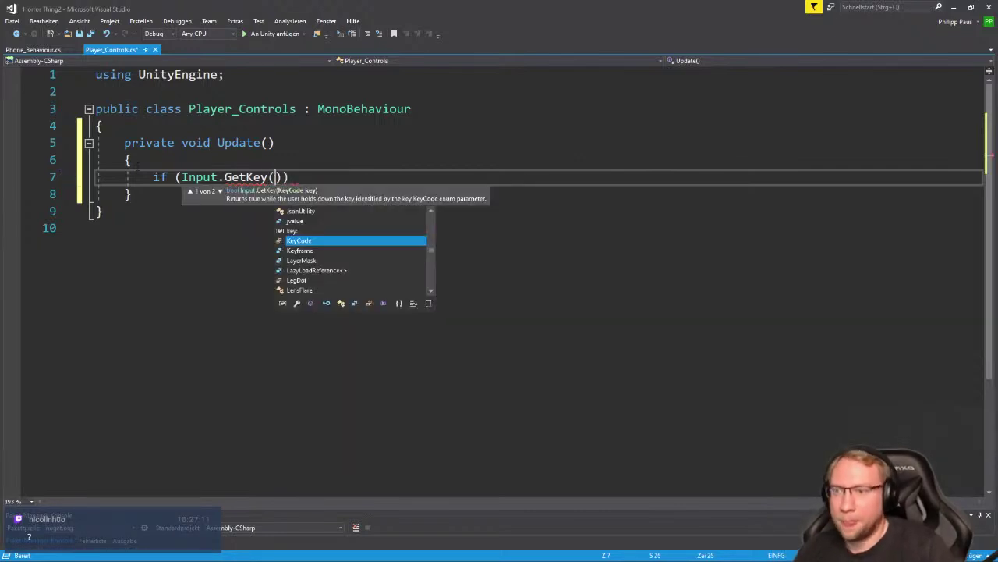
pyautogui.write('key')
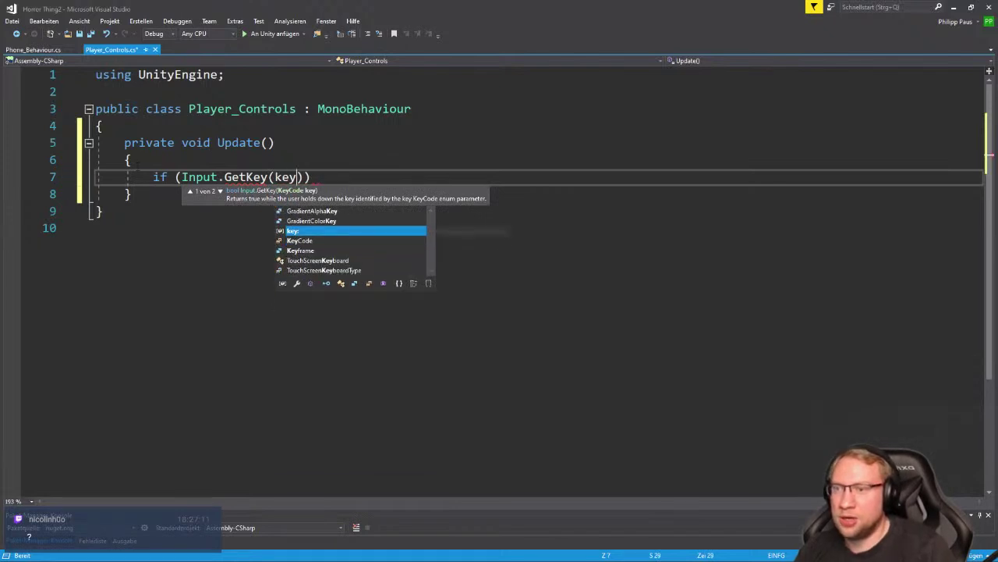
pyautogui.press('Down')
pyautogui.press('Tab')
pyautogui.write('.shi')
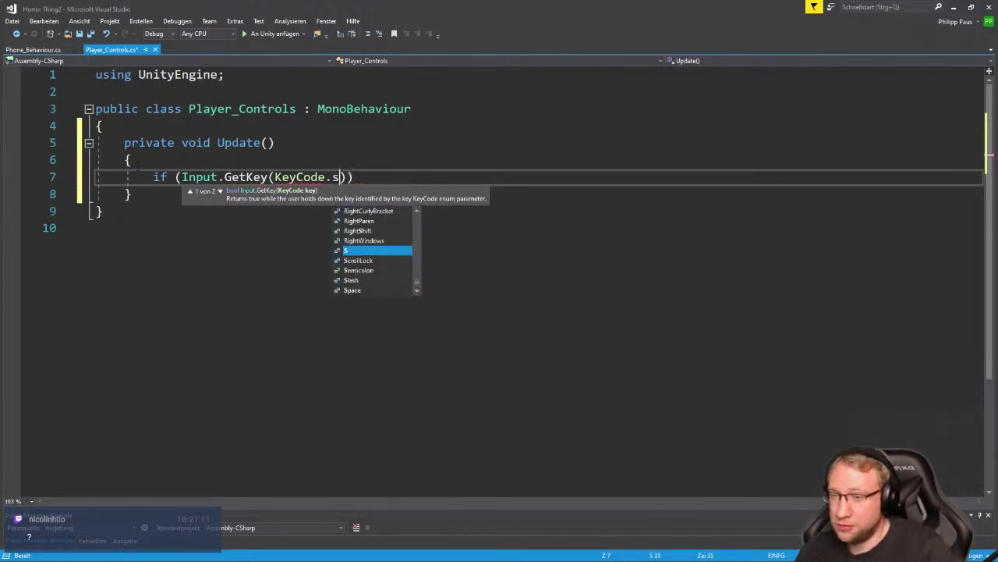
pyautogui.press('Tab')
pyautogui.write(')')
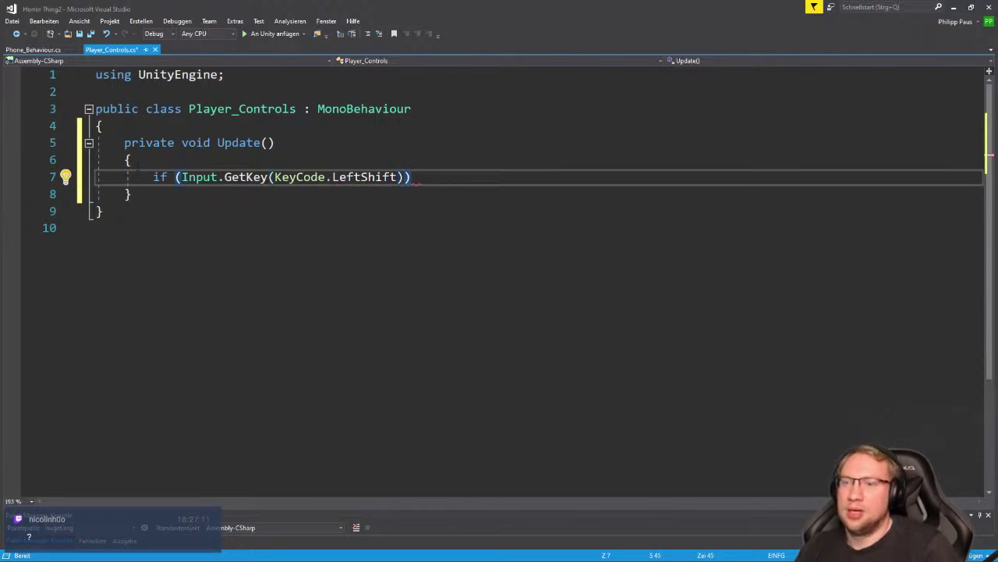
pyautogui.write(' {')
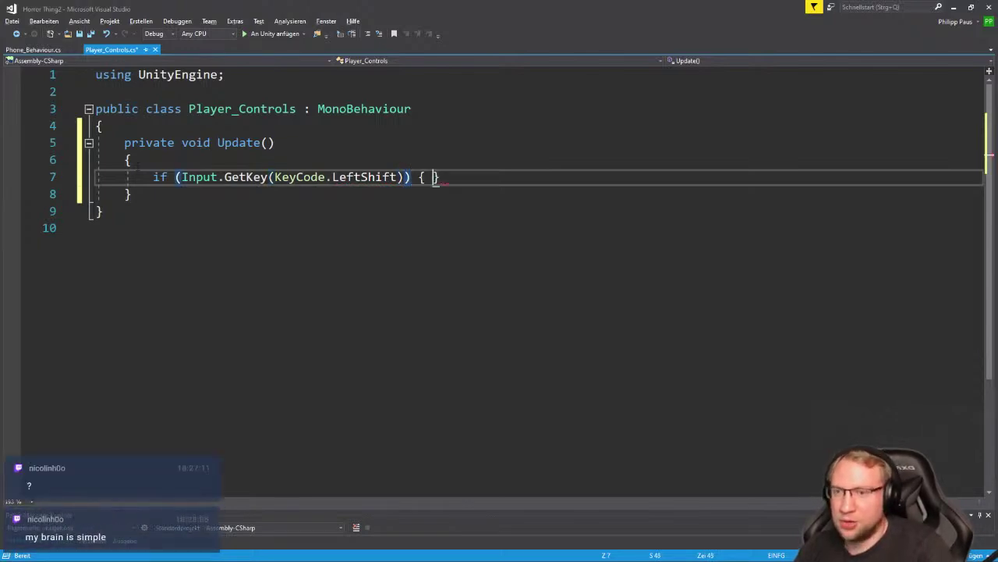
pyautogui.press('Return')
pyautogui.hotkey('ctrl', 's')
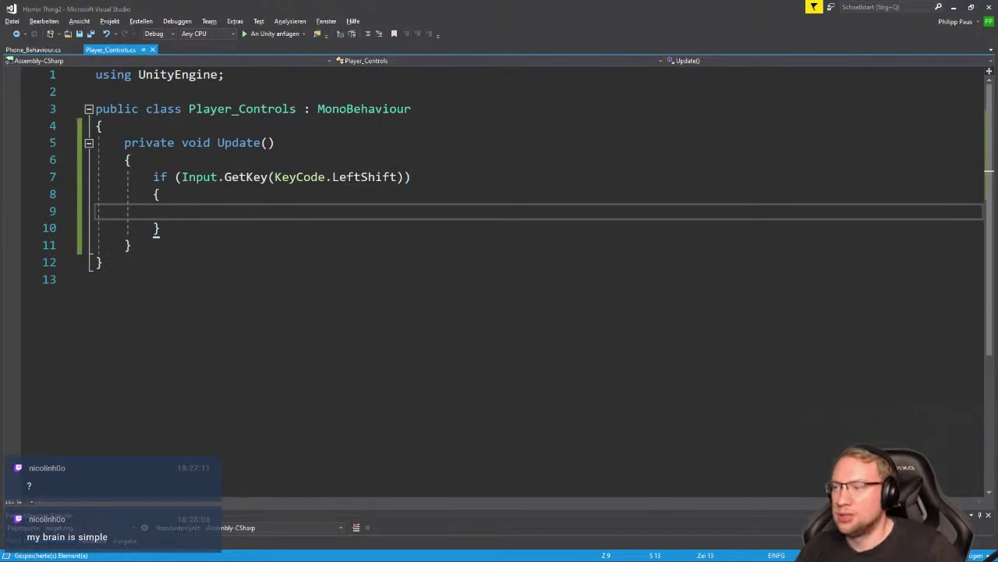
# Declare a public Player_Move field named moveScript above Update, and return to the empty line inside the if block
pyautogui.moveTo(228, 11); pyautogui.dragTo(202, 154)
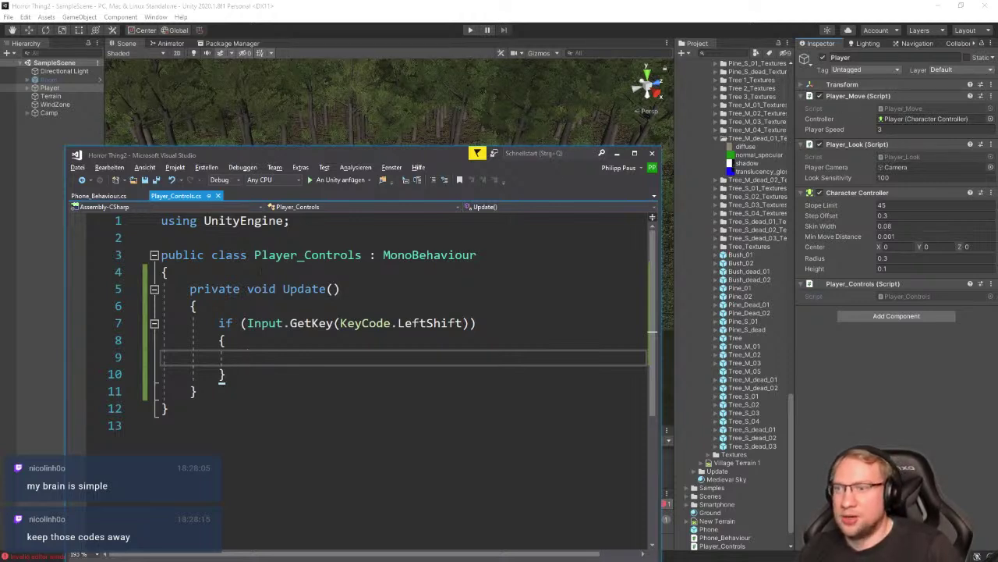
pyautogui.click(168, 272)
pyautogui.press('Return')
pyautogui.press('Return')
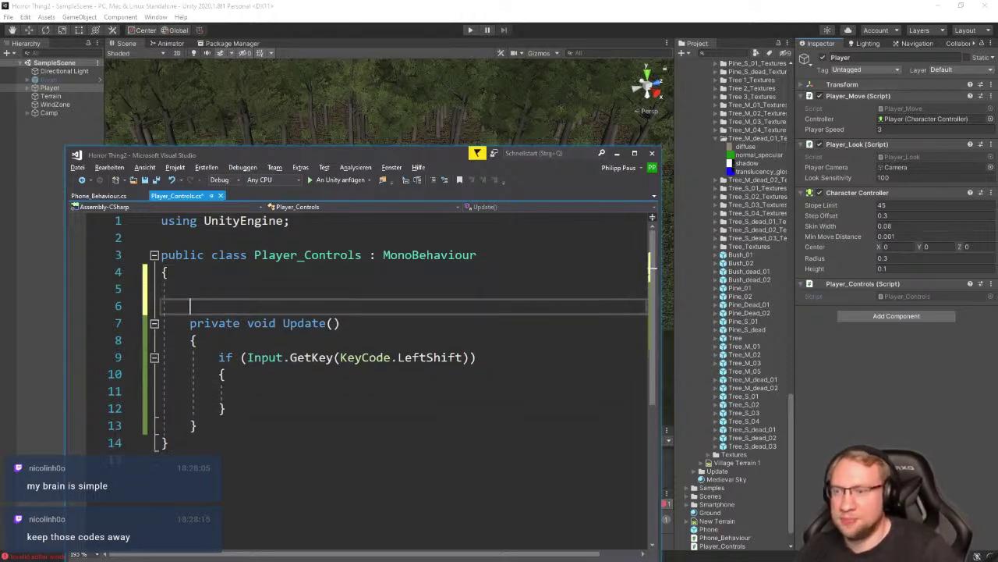
pyautogui.press('Up')
pyautogui.write('publi')
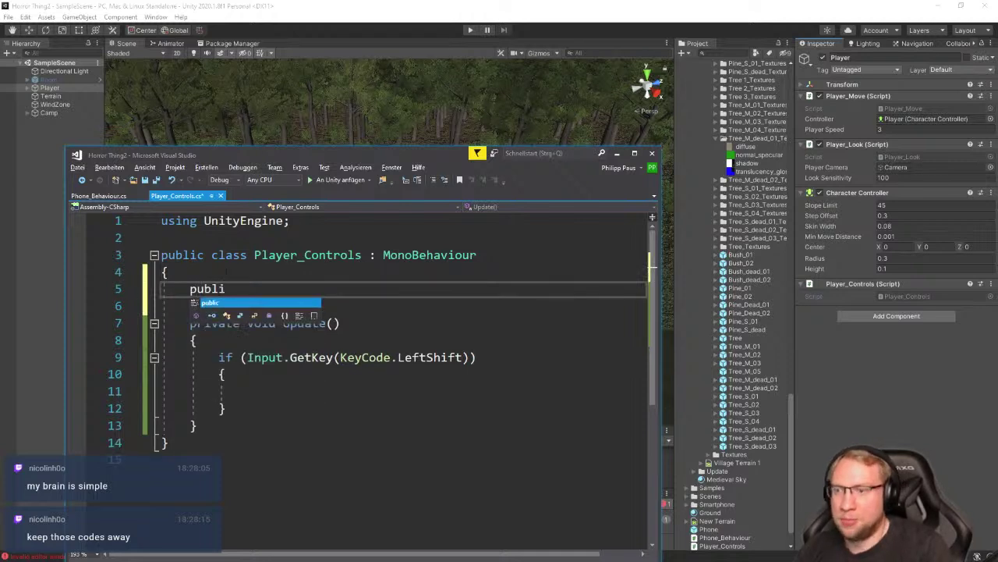
pyautogui.write('c player')
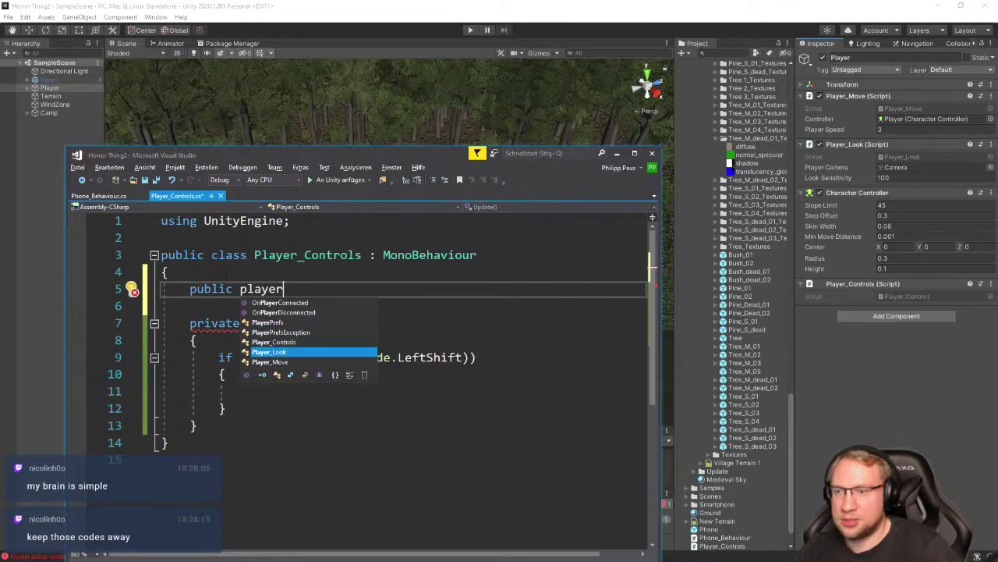
pyautogui.press('Down')
pyautogui.press('Tab')
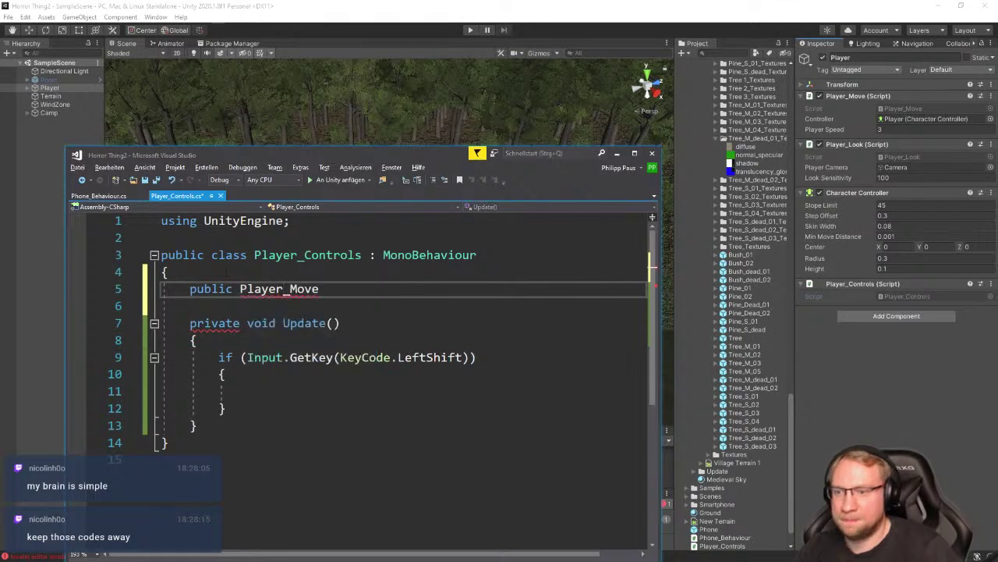
pyautogui.write('m')
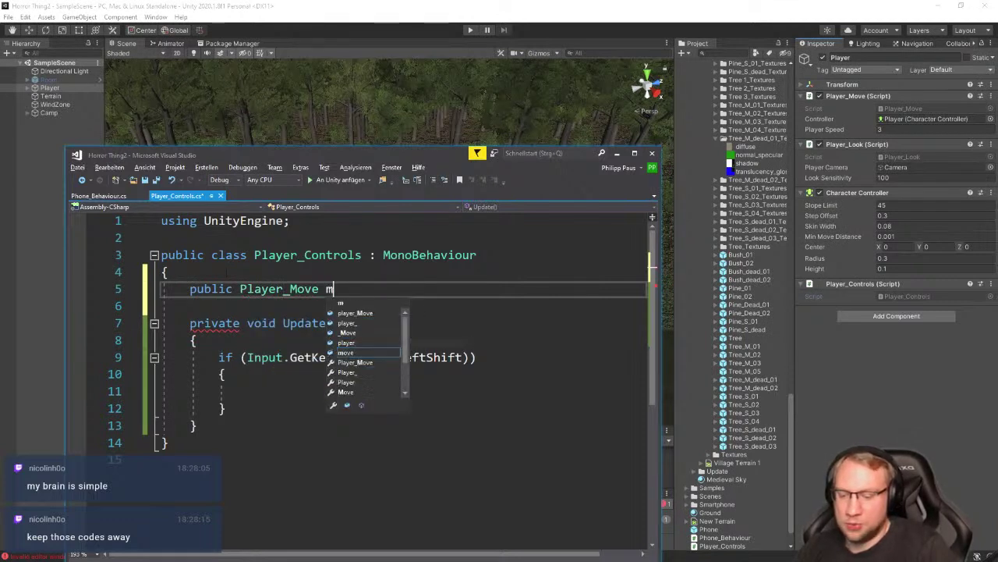
pyautogui.write('oveScript;')
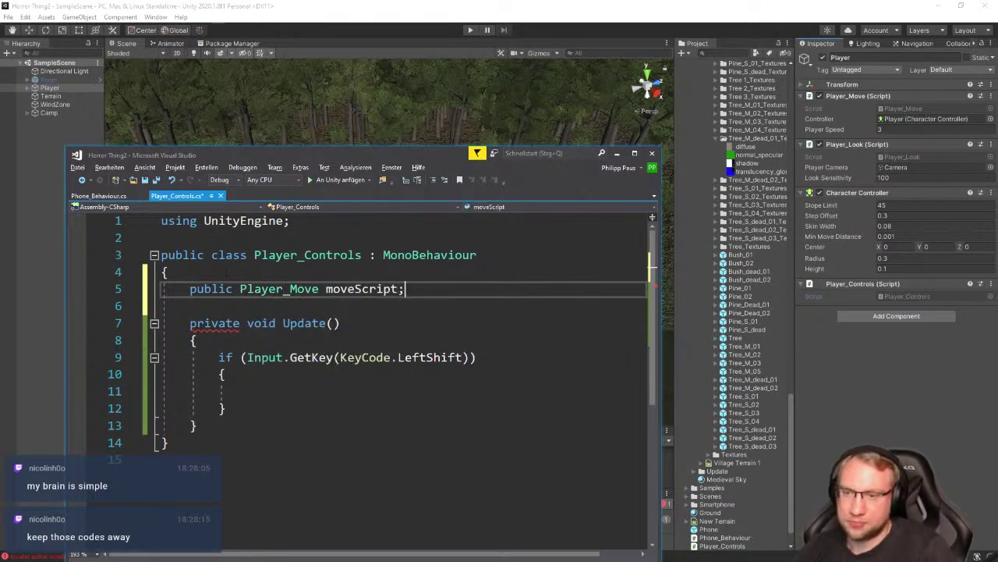
pyautogui.press('Down')
pyautogui.press('Down')
pyautogui.press('Down')
pyautogui.press('Down')
pyautogui.press('Down')
pyautogui.press('Down')
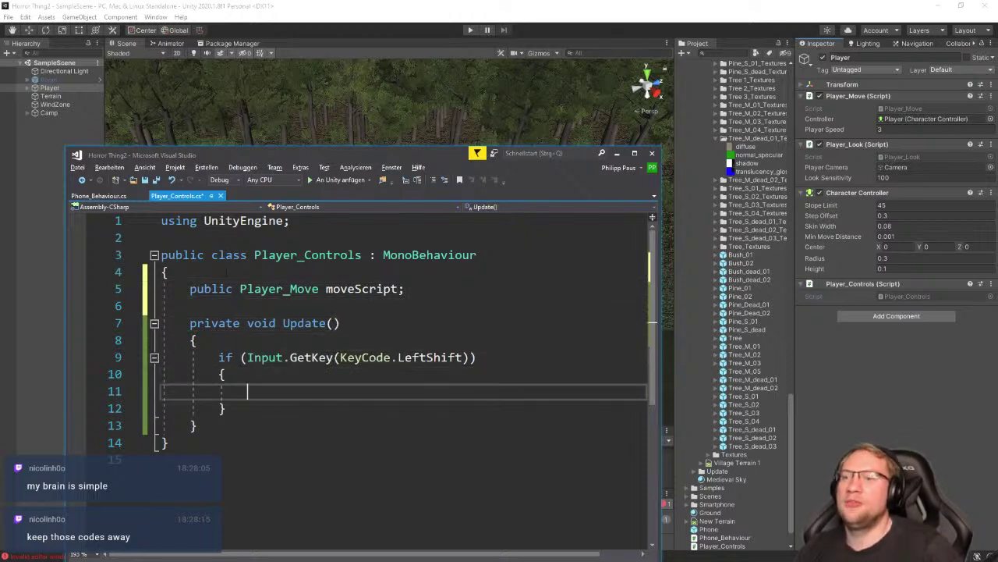
pyautogui.write('player')
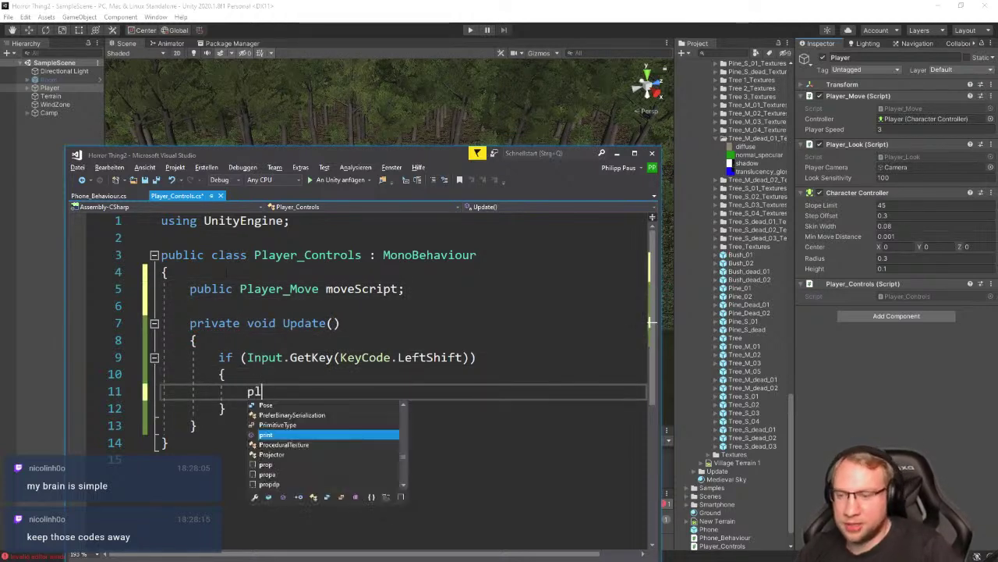
pyautogui.press('BackSpace')
pyautogui.press('BackSpace')
pyautogui.press('BackSpace')
pyautogui.press('BackSpace')
pyautogui.press('BackSpace')
pyautogui.press('BackSpace')
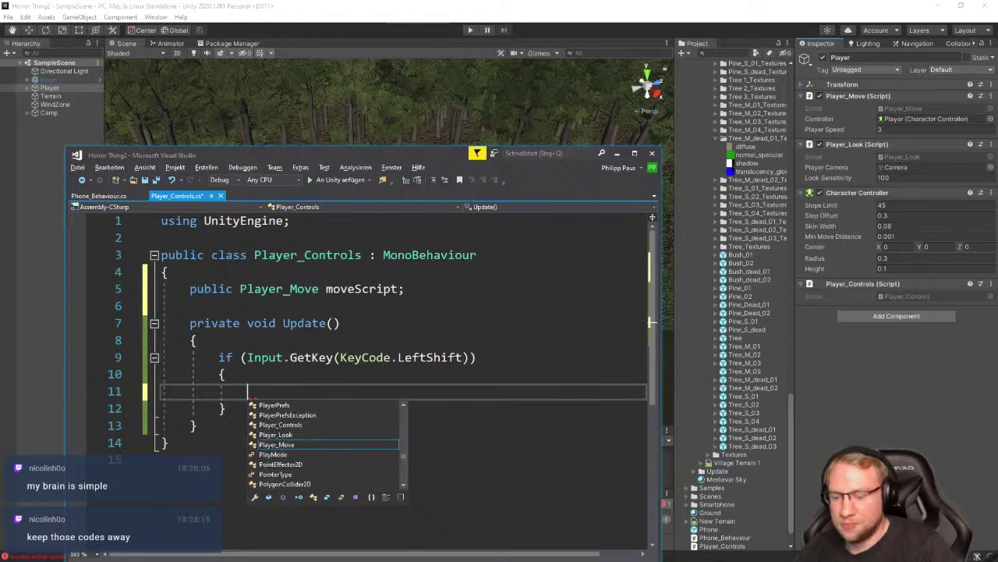
# Begin assigning a value to moveScript.playerSpeed inside the LeftShift block and save the script
pyautogui.write('move')
pyautogui.press('Tab')
pyautogui.write('.player')
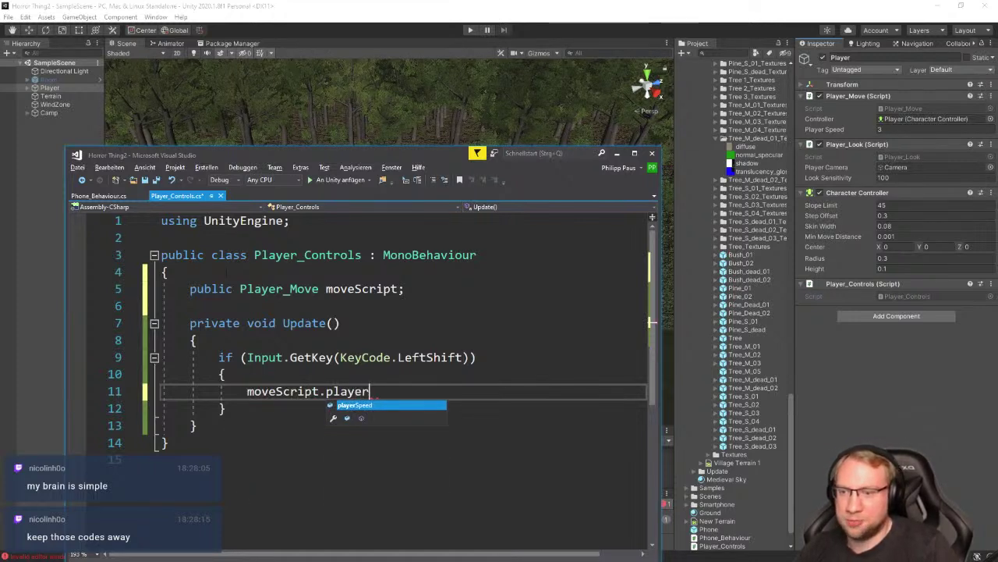
pyautogui.press('Tab')
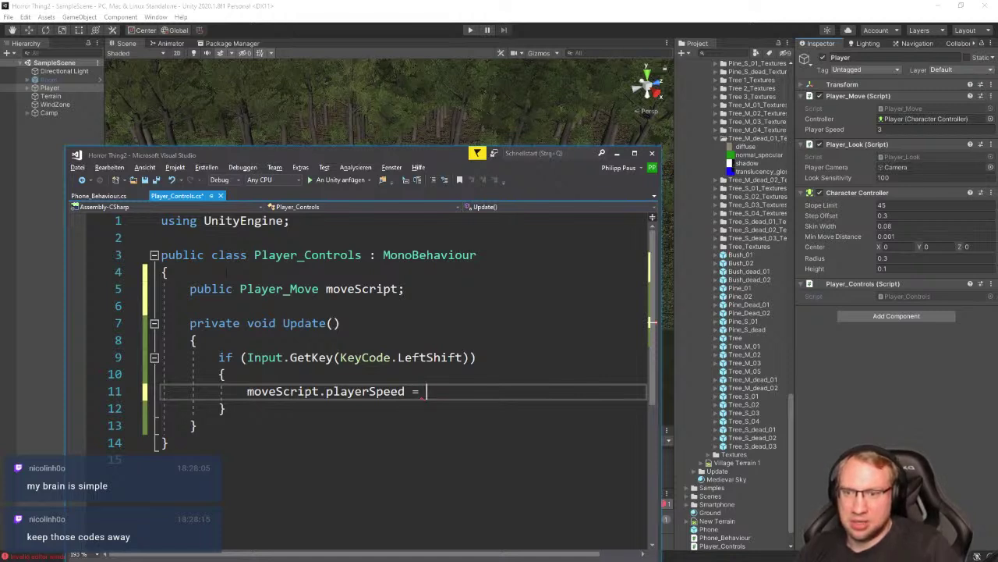
pyautogui.hotkey('ctrl', 's')
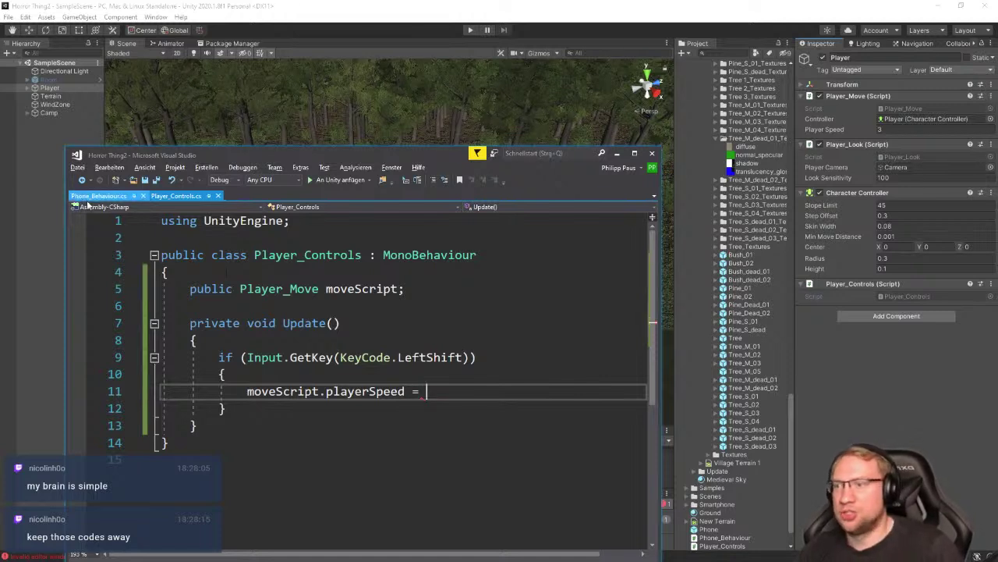
# Open the Player object's Player_Move script and set the default value of playerSpeed to 3.0f
pyautogui.doubleClick(898, 110)
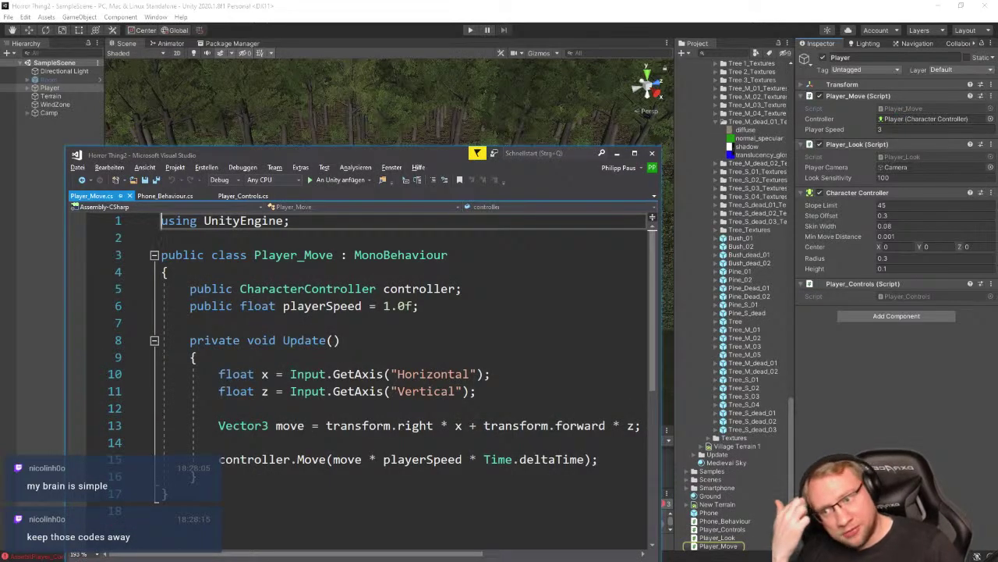
pyautogui.moveTo(503, 305); pyautogui.dragTo(508, 291)
pyautogui.click(503, 306)
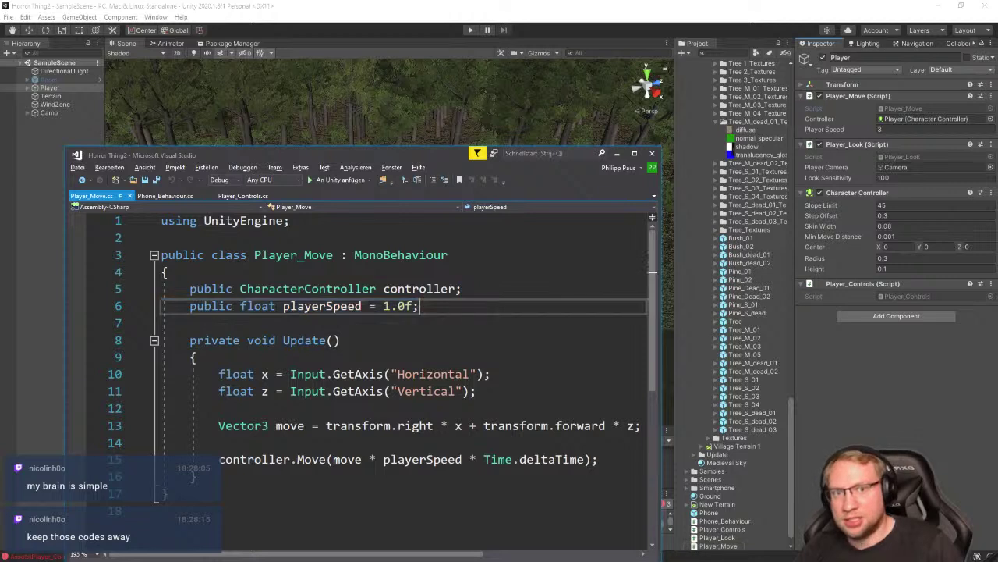
pyautogui.doubleClick(387, 306)
pyautogui.write('3')
pyautogui.moveTo(420, 306); pyautogui.dragTo(464, 289)
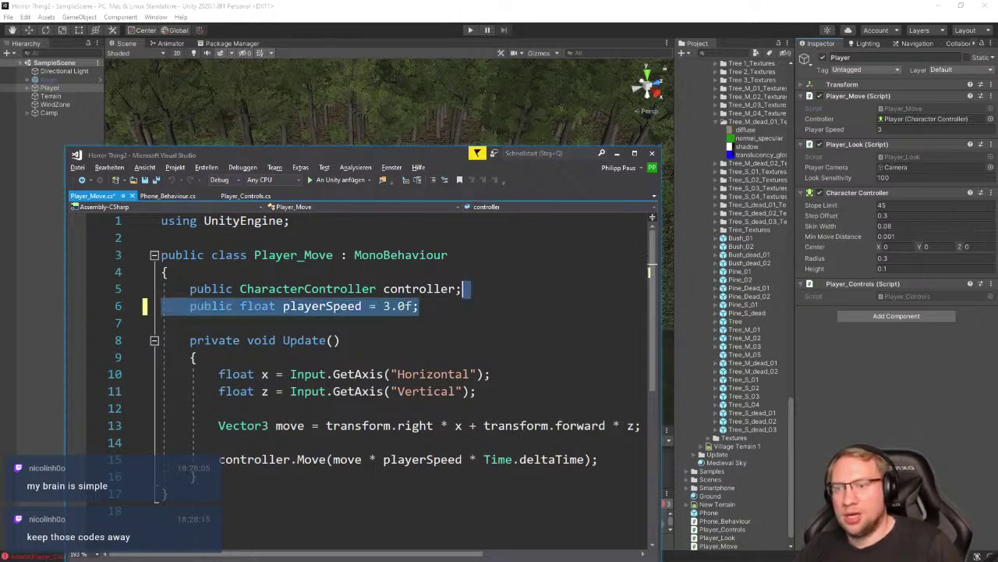
# Rename the playerSpeed variable in its declaration to playerSpeedWalk
pyautogui.click(362, 306)
pyautogui.write('Move')
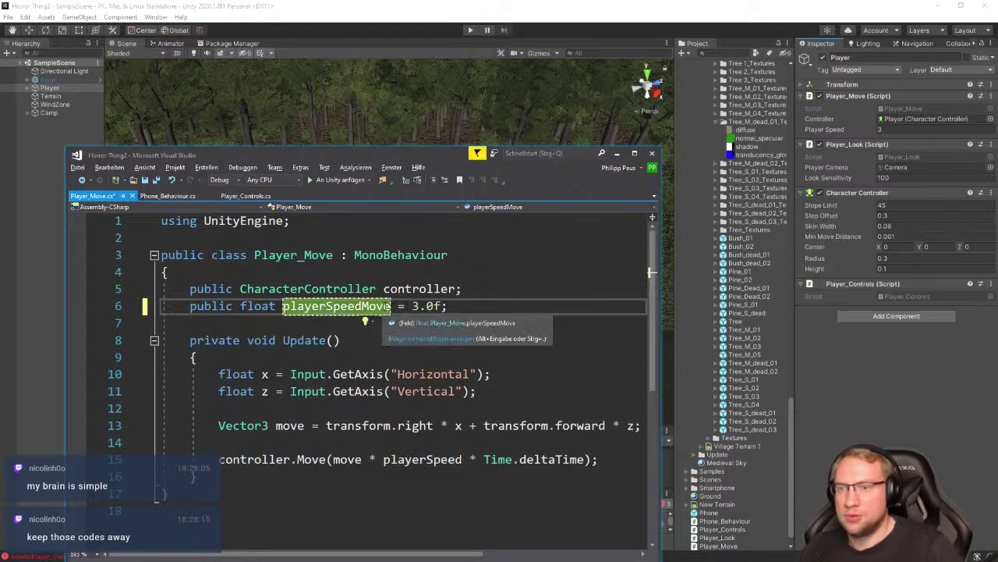
pyautogui.moveTo(383, 306); pyautogui.dragTo(370, 306)
pyautogui.press('BackSpace')
pyautogui.press('BackSpace')
pyautogui.press('Delete')
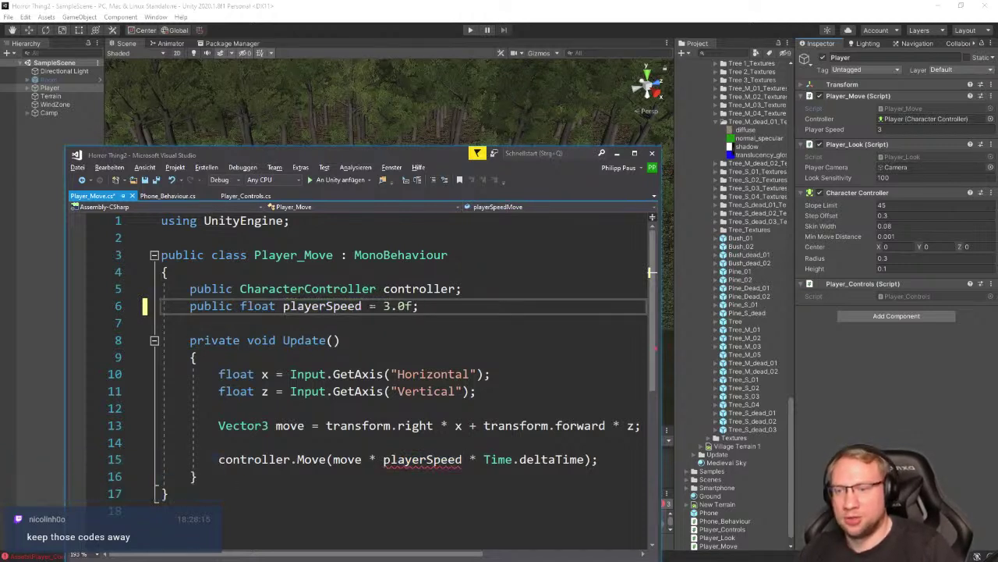
pyautogui.write('Walk')
# Duplicate the playerSpeedWalk declaration on the line below it and rename the copy playerSpeedJog
pyautogui.moveTo(448, 306); pyautogui.dragTo(466, 288)
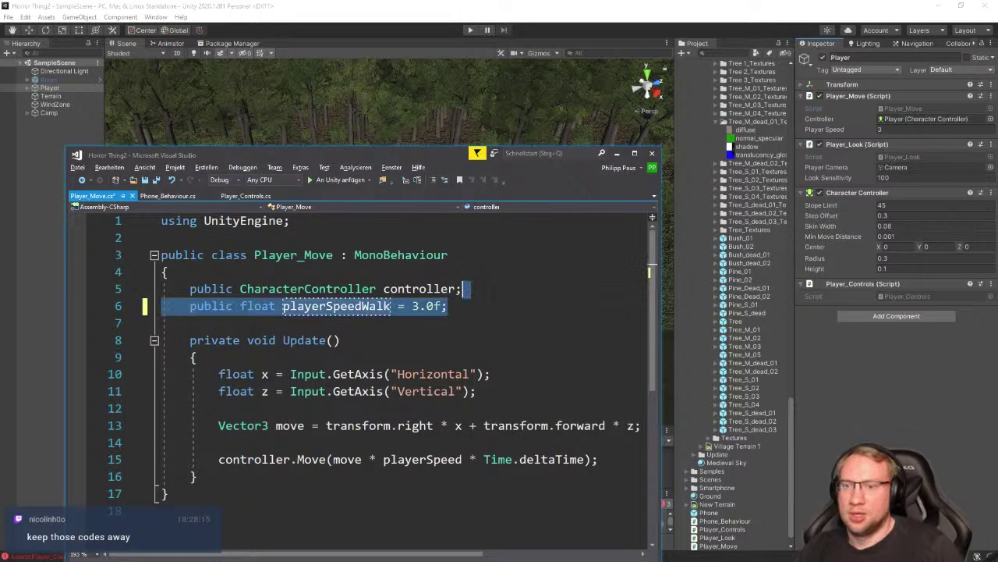
pyautogui.hotkey('ctrl', 'c')
pyautogui.click(448, 306)
pyautogui.hotkey('ctrl', 'v')
pyautogui.hotkey('shift', 'Left')
pyautogui.hotkey('shift', 'Left')
pyautogui.hotkey('shift', 'Left')
pyautogui.hotkey('shift', 'Left')
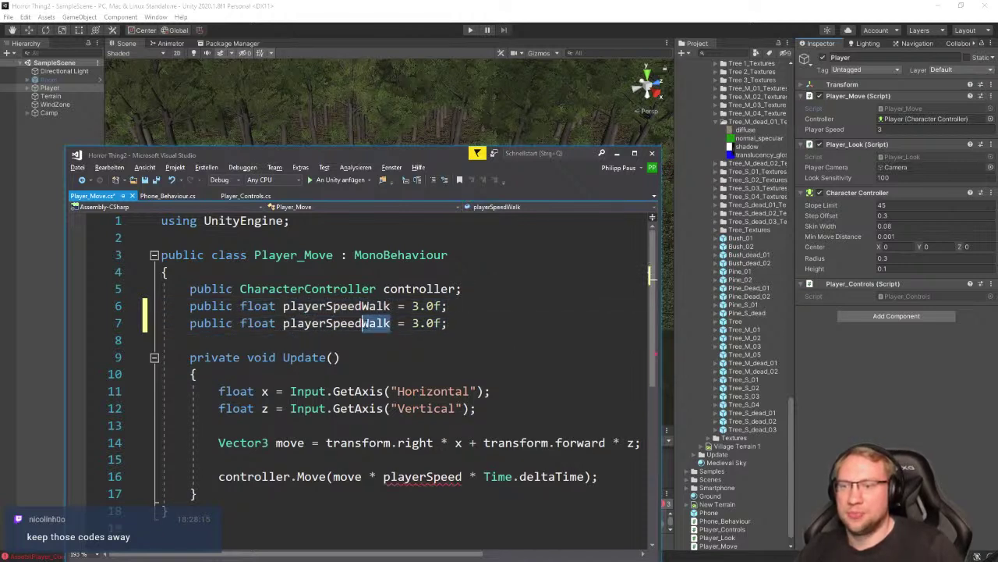
pyautogui.write('Jog')
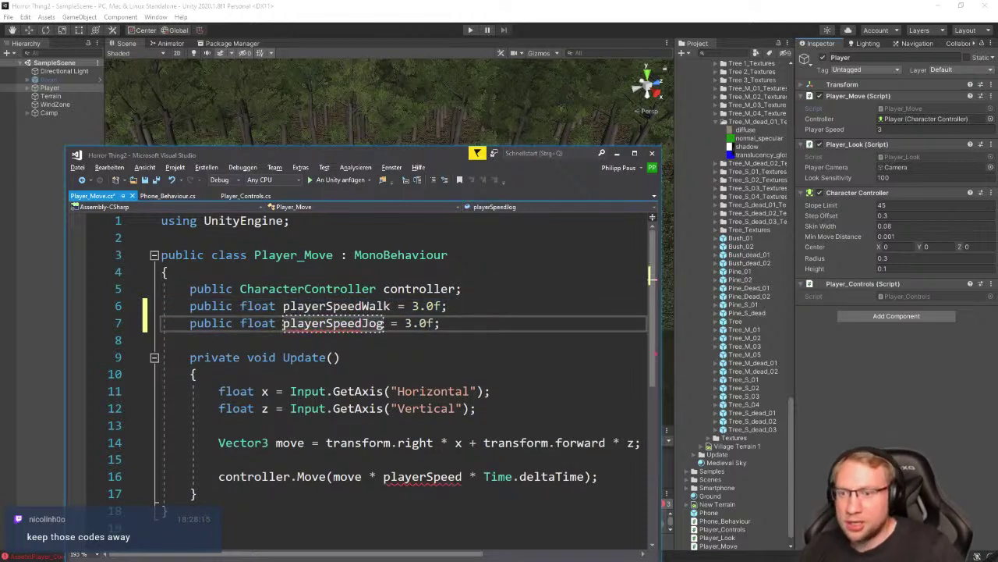
# Duplicate the playerSpeedJog declaration on the line below it and rename the copy playerSpeedRun
pyautogui.hotkey('ctrl', 'd')
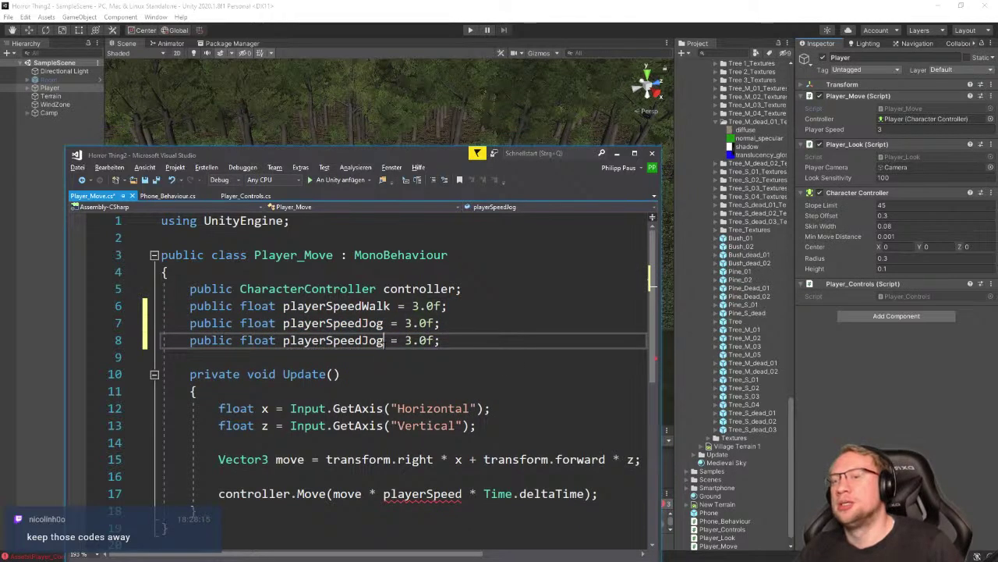
pyautogui.hotkey('shift', 'Left')
pyautogui.hotkey('shift', 'Left')
pyautogui.hotkey('shift', 'Left')
pyautogui.write('Run')
# Set the default value of playerSpeedJog to 6.0f and of playerSpeedRun to 10.0f
pyautogui.press('Up')
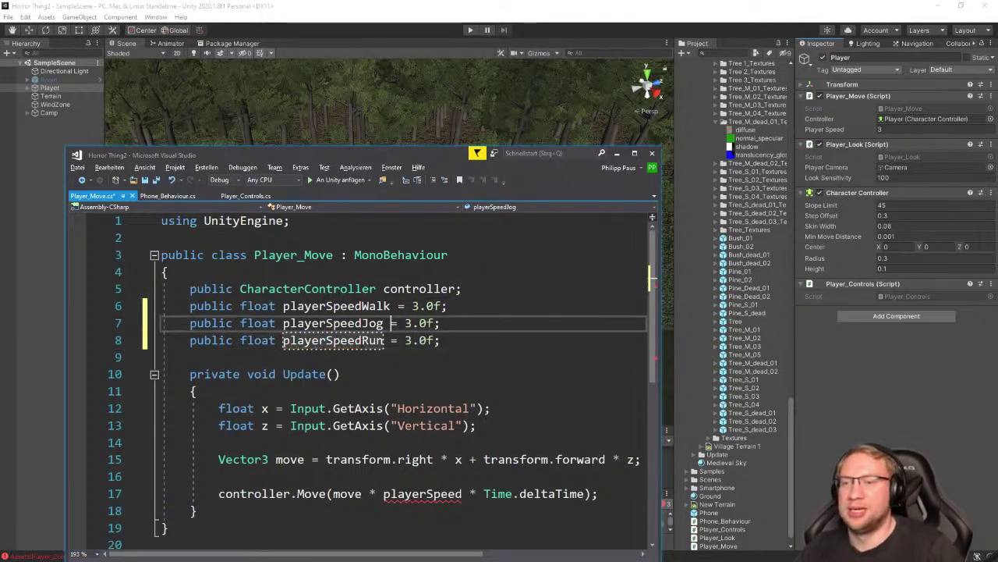
pyautogui.hotkey('shift', 'Right')
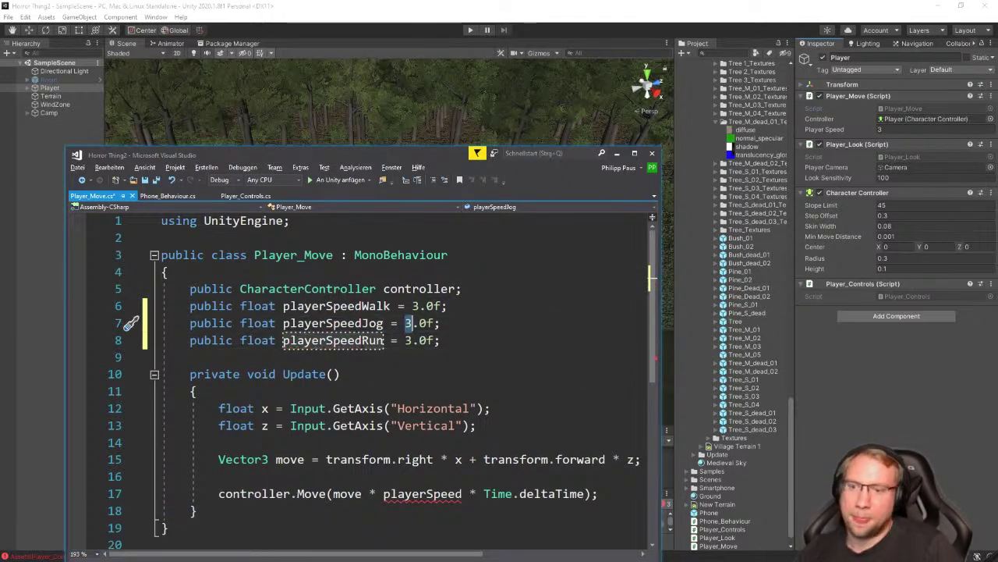
pyautogui.write('6')
pyautogui.press('Down')
pyautogui.hotkey('shift', 'Right')
pyautogui.write('10')
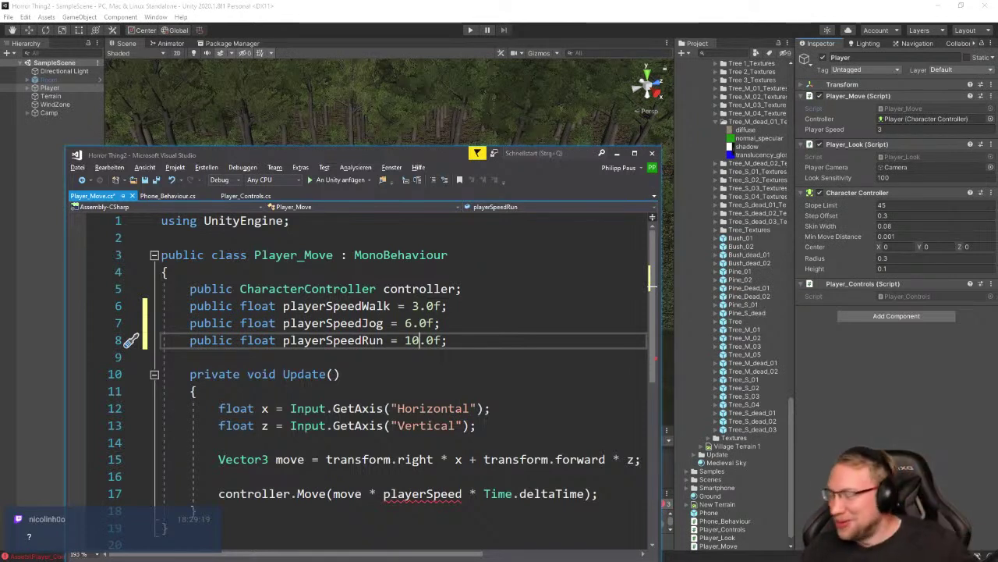
# Replace playerSpeed with playerSpeedWalk in the controller.Move call and save the script
pyautogui.doubleClick(363, 306)
pyautogui.doubleClick(421, 494)
pyautogui.hotkey('ctrl', 'v')
pyautogui.hotkey('ctrl', 's')
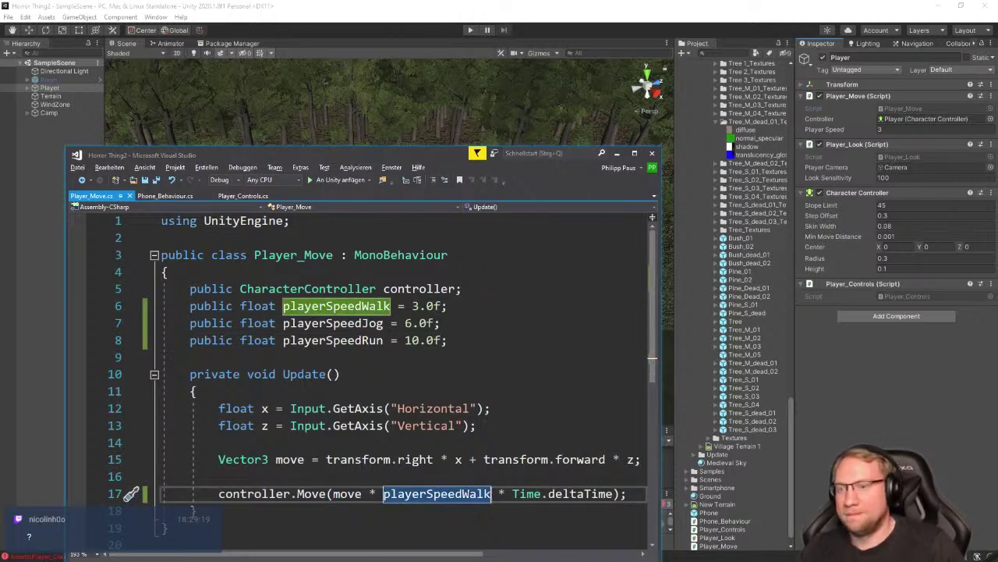
# Duplicate the playerSpeedWalk declaration, rename the upper copy playerSpeedCurrent, and save the script
pyautogui.moveTo(456, 308); pyautogui.dragTo(490, 295)
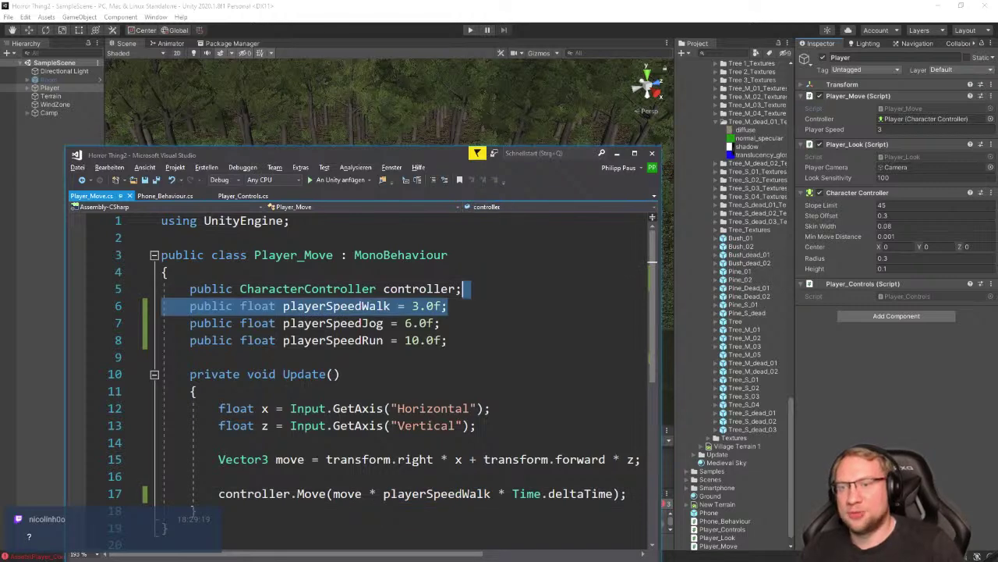
pyautogui.press('Left')
pyautogui.hotkey('ctrl', 'v')
pyautogui.click(369, 306)
pyautogui.moveTo(362, 305); pyautogui.dragTo(385, 306)
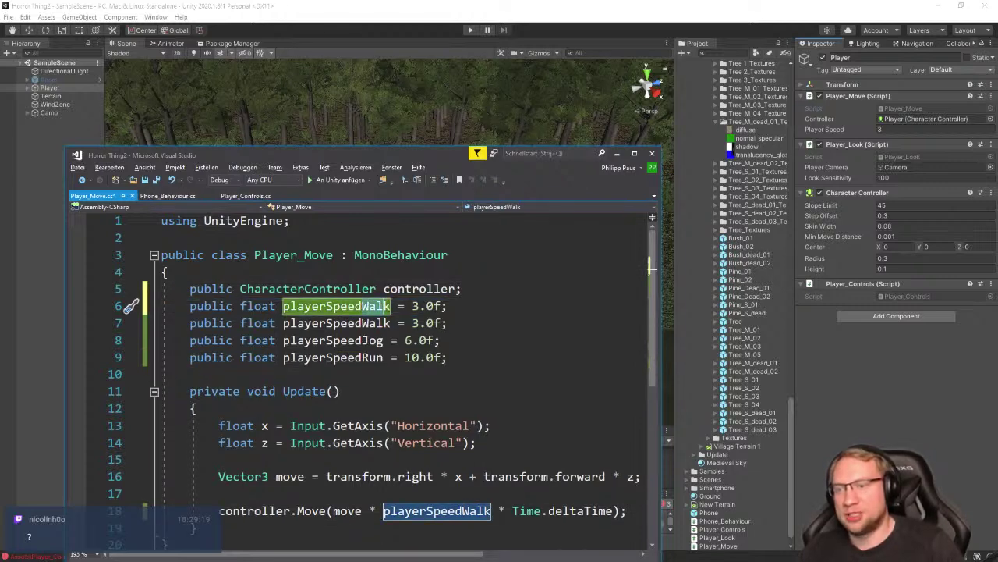
pyautogui.write('Current')
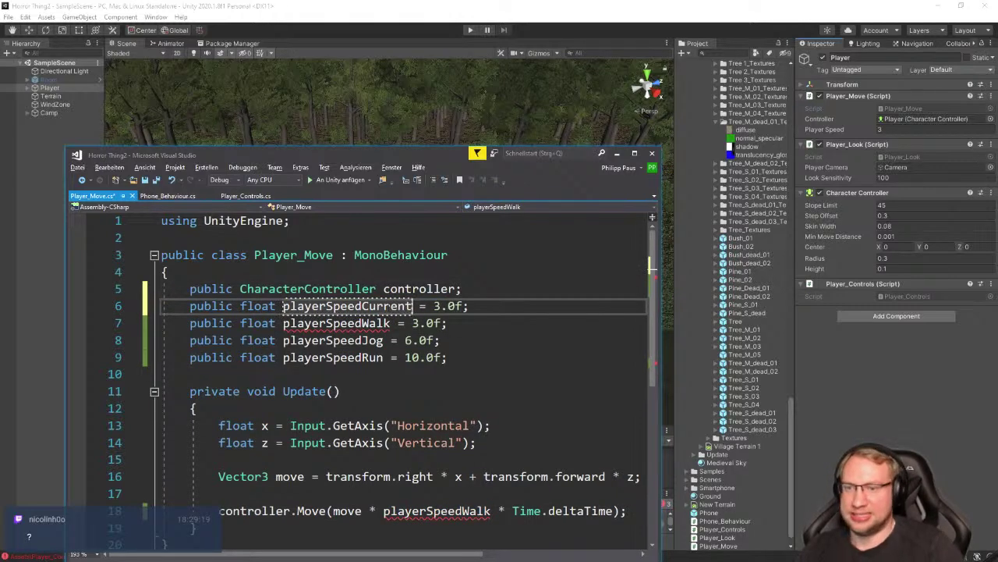
pyautogui.press('Down')
pyautogui.press('Down')
pyautogui.press('Down')
pyautogui.press('End')
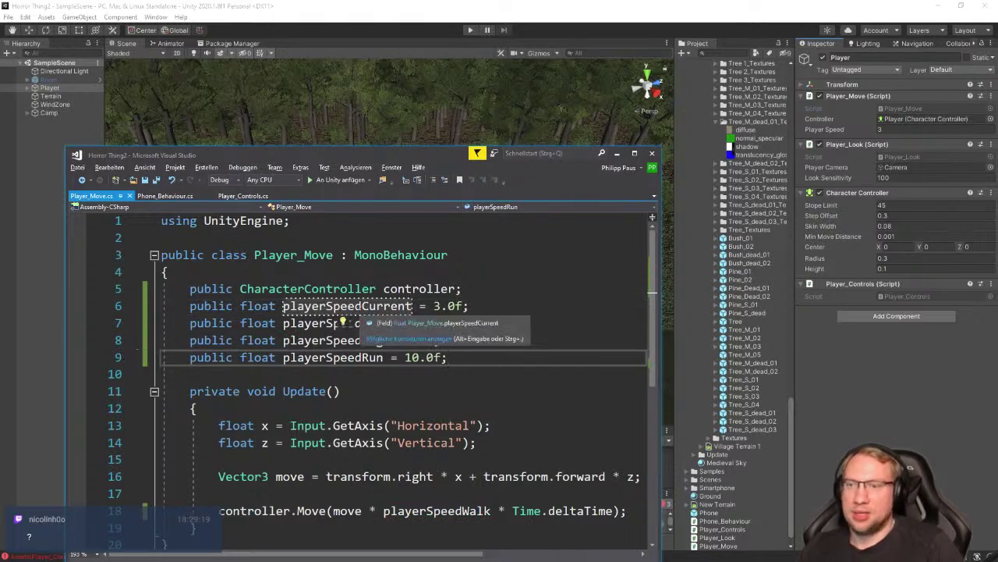
pyautogui.click(362, 306)
pyautogui.click(508, 335)
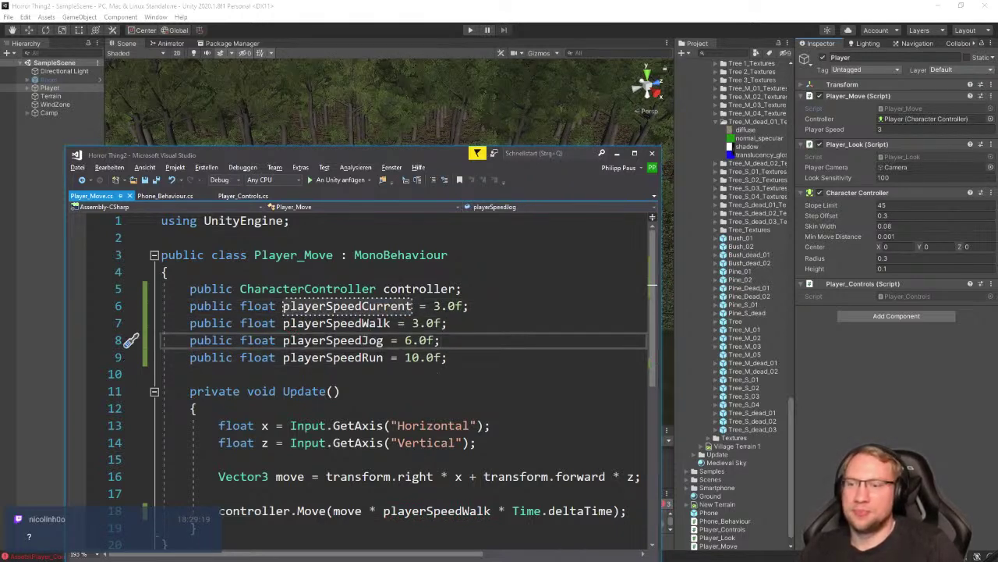
pyautogui.doubleClick(227, 307)
pyautogui.write('private')
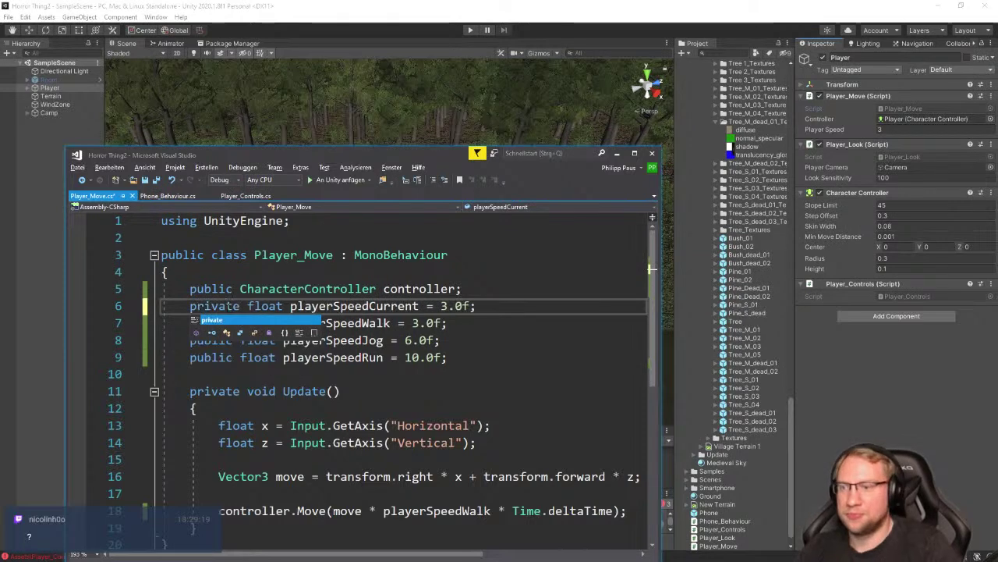
pyautogui.click(507, 344)
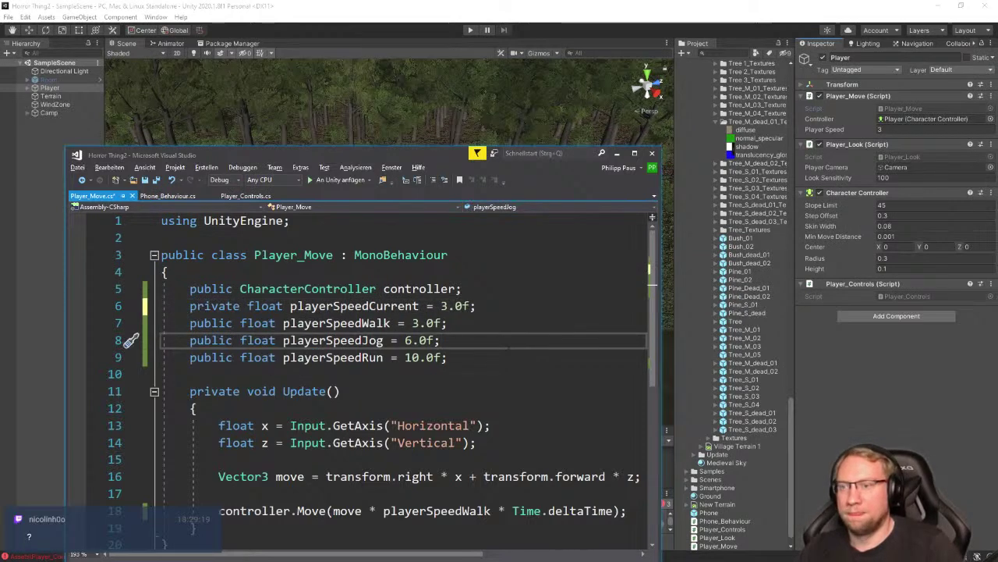
pyautogui.doubleClick(228, 308)
pyautogui.write('public')
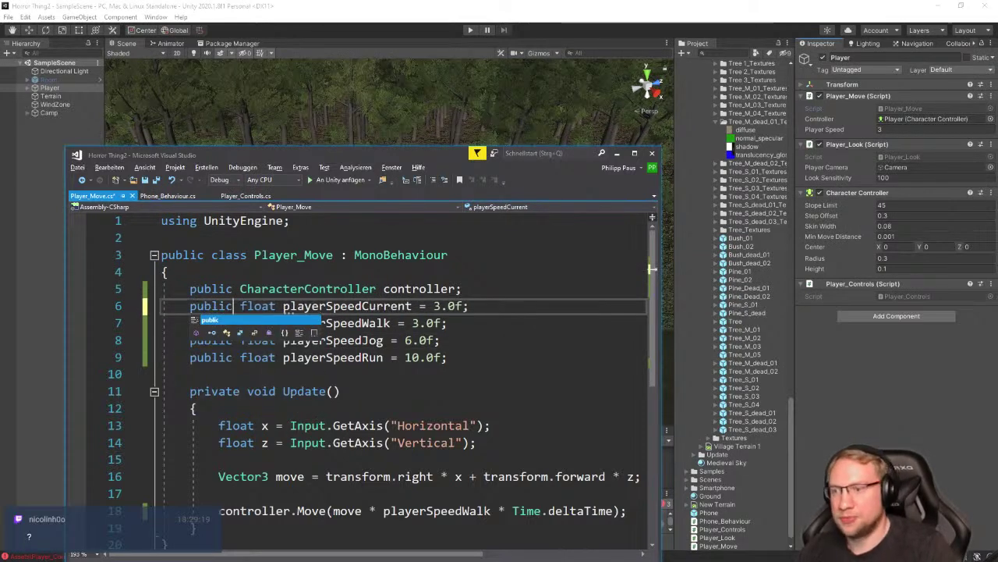
# Add a [HideInInspector] attribute on a new line above the playerSpeedCurrent declaration and save the script
pyautogui.press('End')
pyautogui.press('Up')
pyautogui.press('Return')
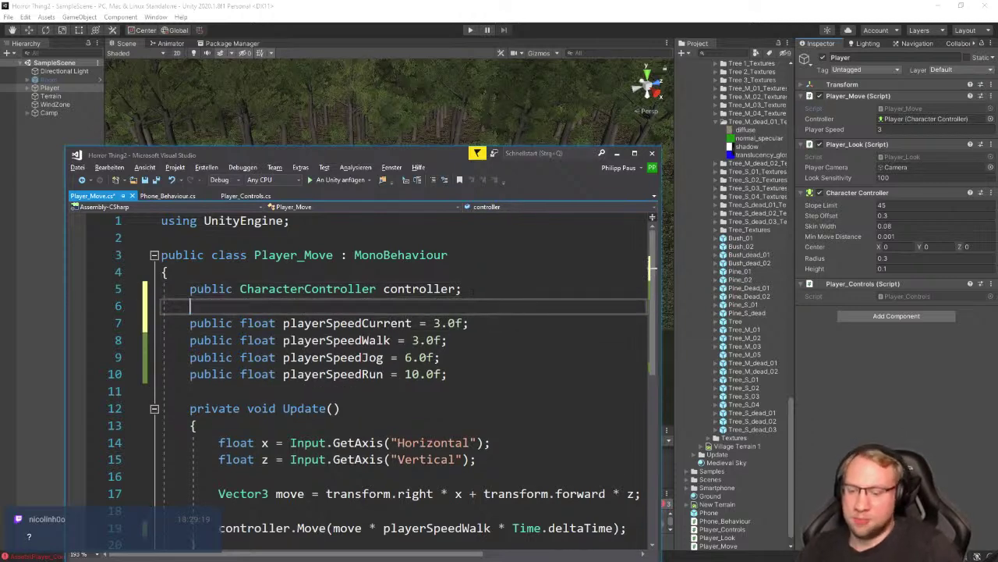
pyautogui.write('[hideInInspector')
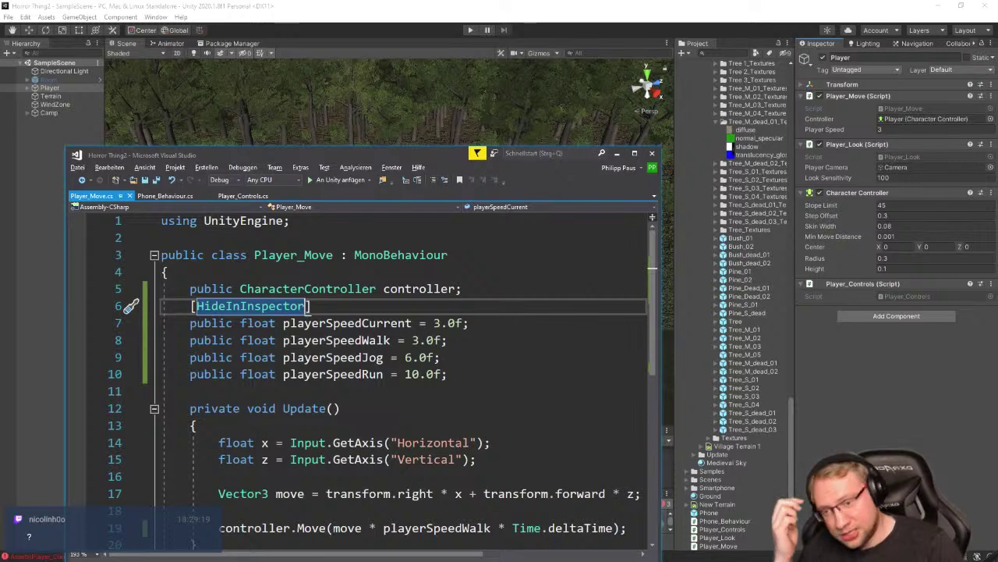
# Insert an empty private void Start() method between the speed variables and Update()
pyautogui.scroll(-1, 485, 411)
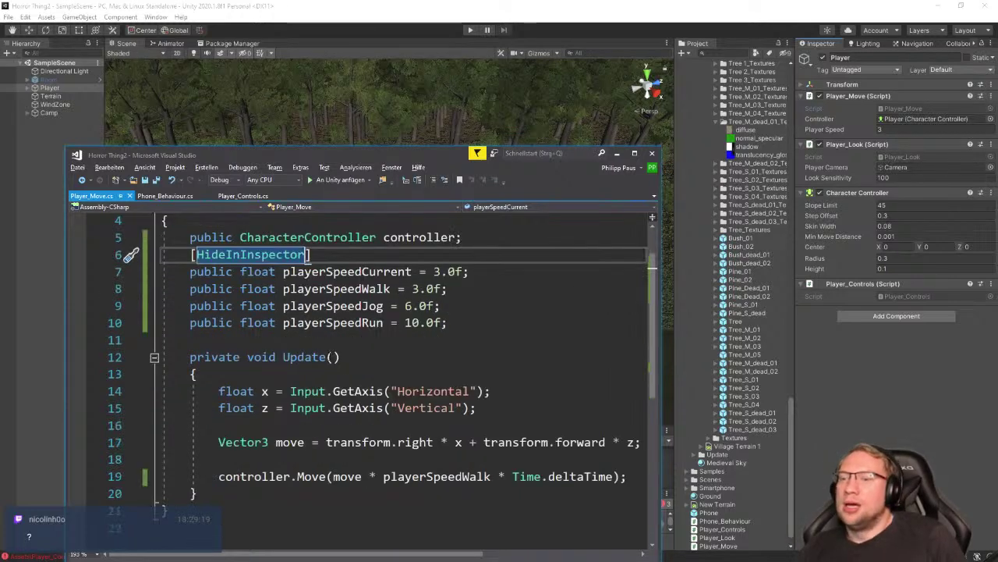
pyautogui.click(332, 340)
pyautogui.press('Return')
pyautogui.write('sta')
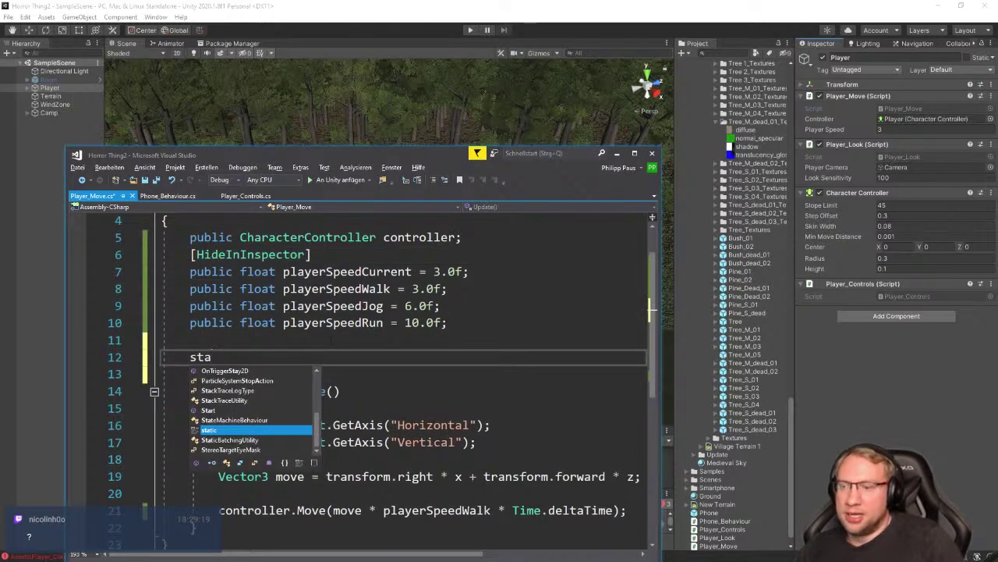
pyautogui.write('tic')
pyautogui.press('BackSpace')
pyautogui.press('BackSpace')
pyautogui.press('BackSpace')
pyautogui.write('start')
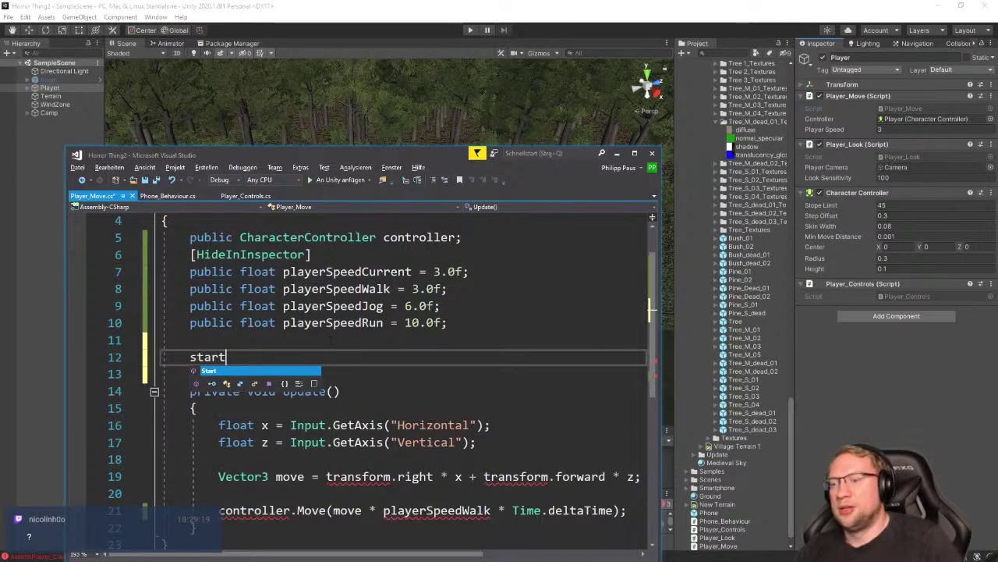
pyautogui.press('Tab')
# Write the assignment playerSpeedCurrent = playerSpeedWalk; inside the Start() method
pyautogui.doubleClick(376, 272)
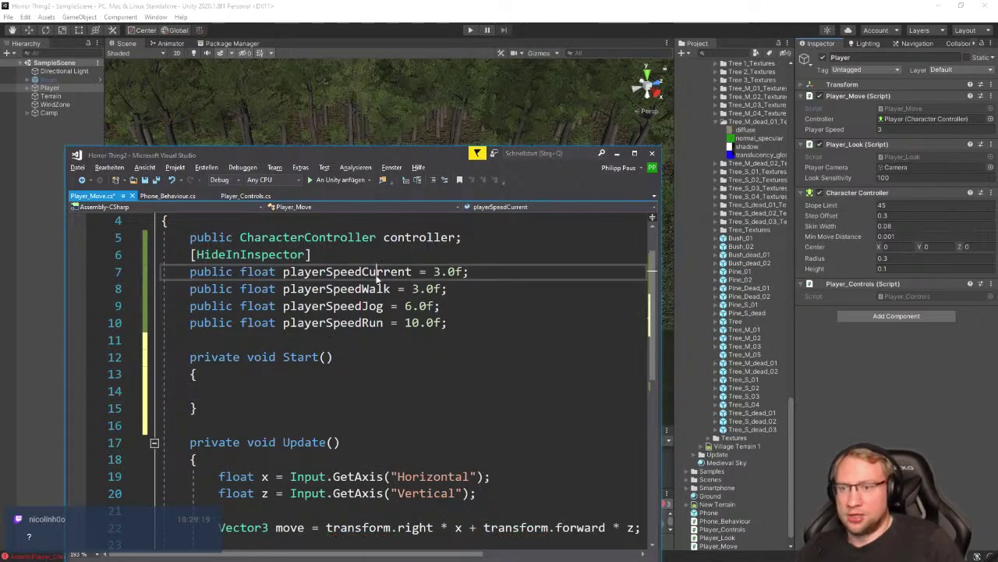
pyautogui.hotkey('ctrl', 'c')
pyautogui.click(300, 392)
pyautogui.hotkey('ctrl', 'v')
pyautogui.write('=')
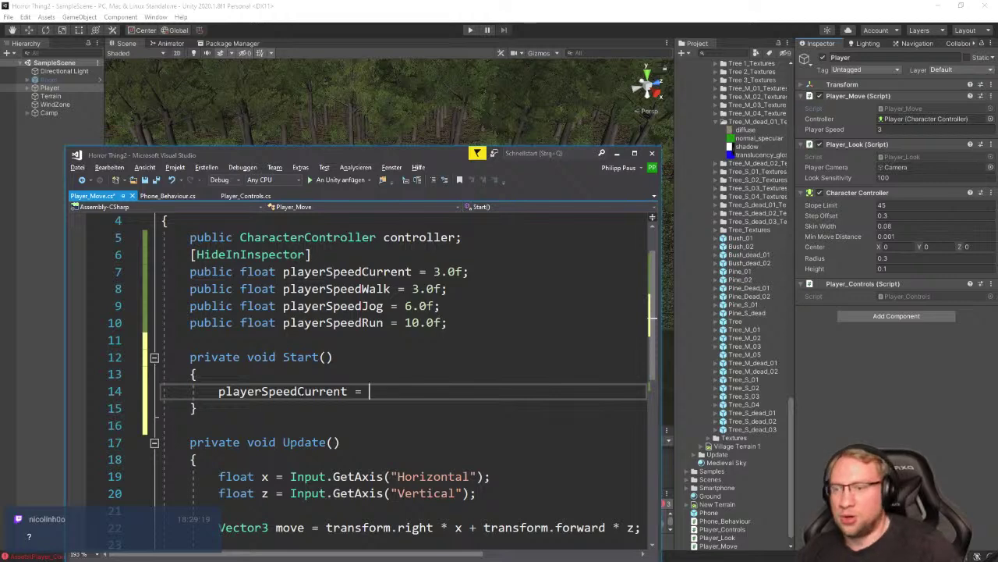
pyautogui.doubleClick(344, 288)
pyautogui.click(407, 393)
pyautogui.hotkey('ctrl', 'v')
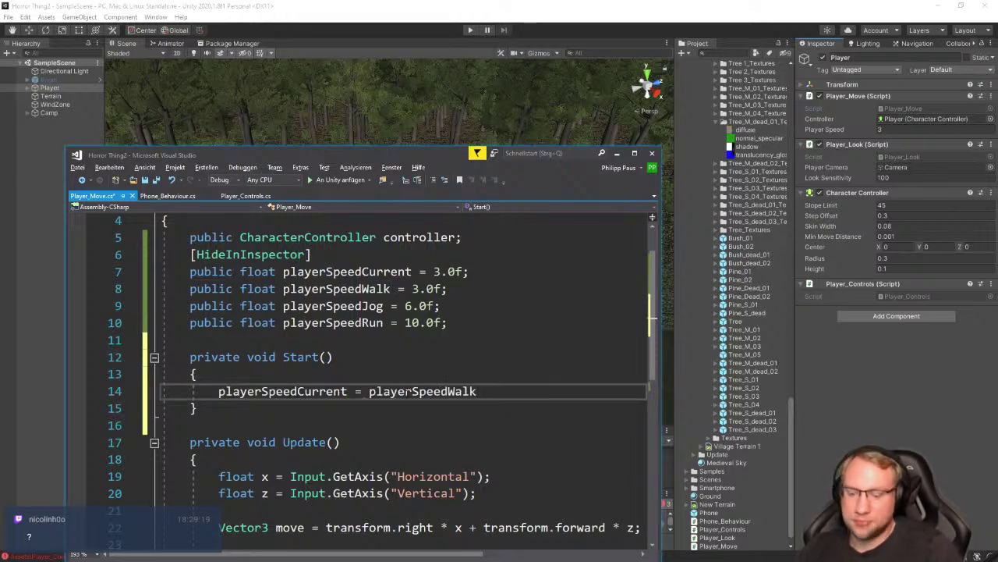
pyautogui.write(';')
# Replace playerSpeedWalk with playerSpeedCurrent in the controller.Move call and save the script
pyautogui.scroll(-2, 464, 439)
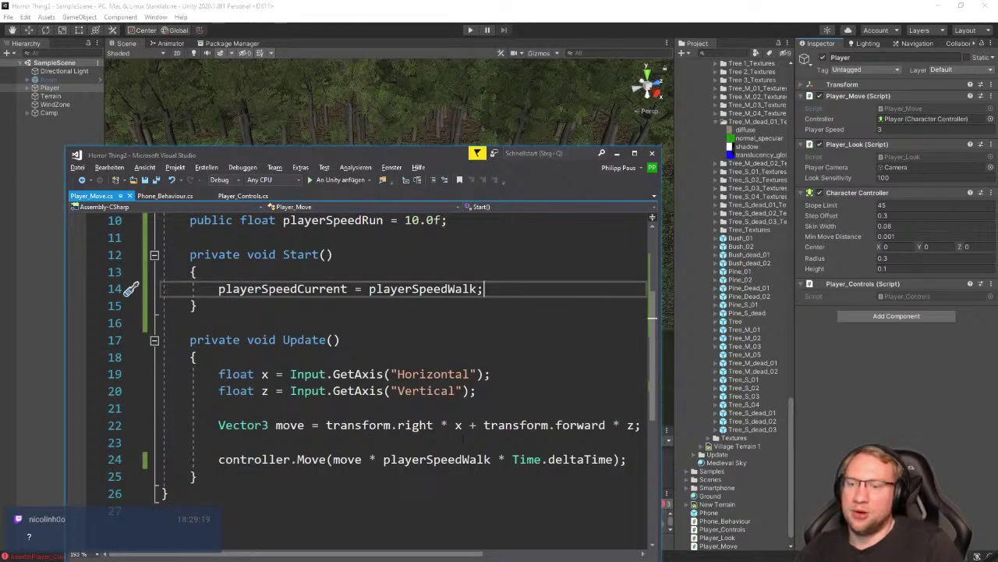
pyautogui.doubleClick(283, 288)
pyautogui.hotkey('ctrl', 'c')
pyautogui.doubleClick(437, 460)
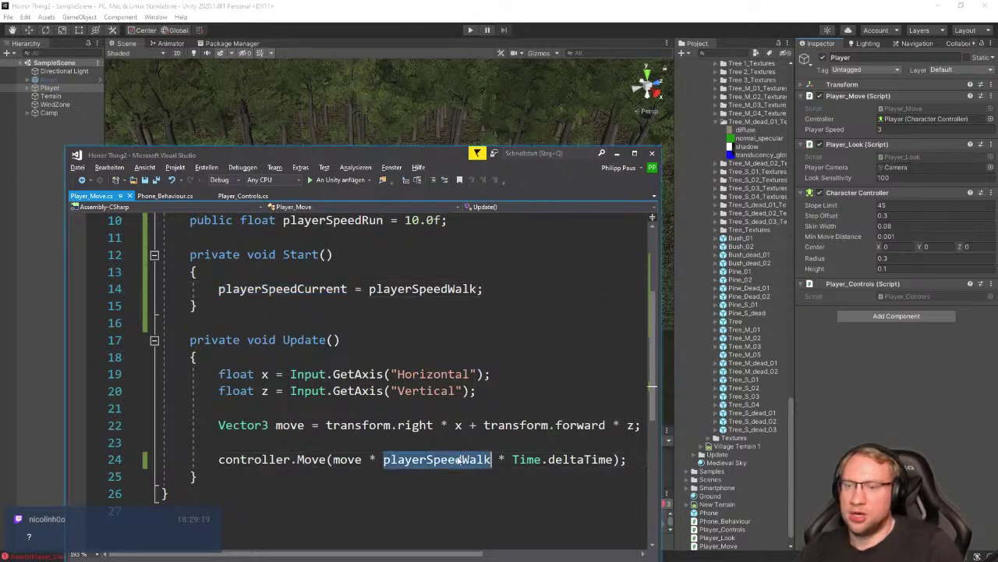
pyautogui.hotkey('ctrl', 'v')
pyautogui.hotkey('ctrl', 's')
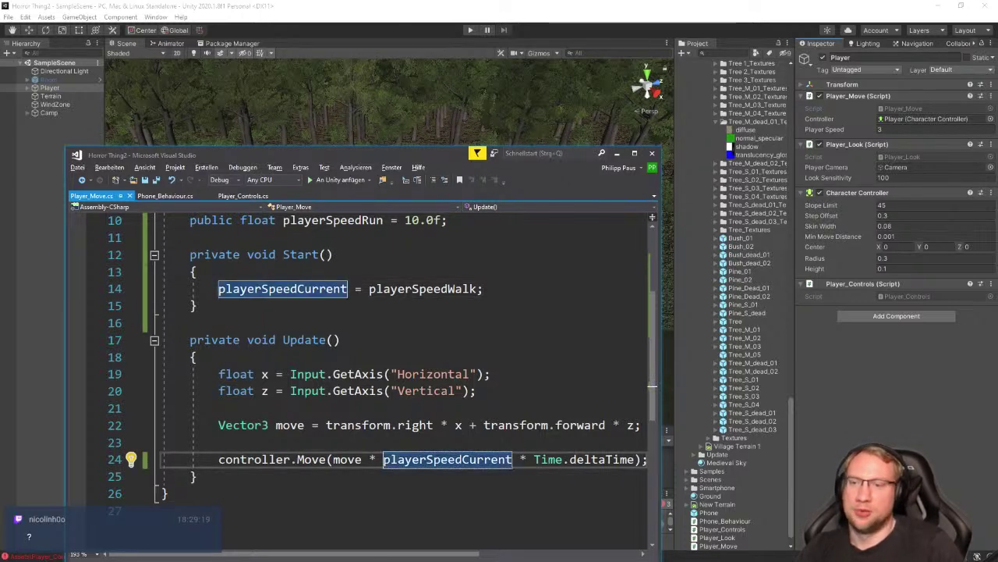
# Switch to the Player_Controls script and change the assignment target in the LeftShift block to moveScript.playerSpeedCurrent
pyautogui.scroll(1, 359, 359)
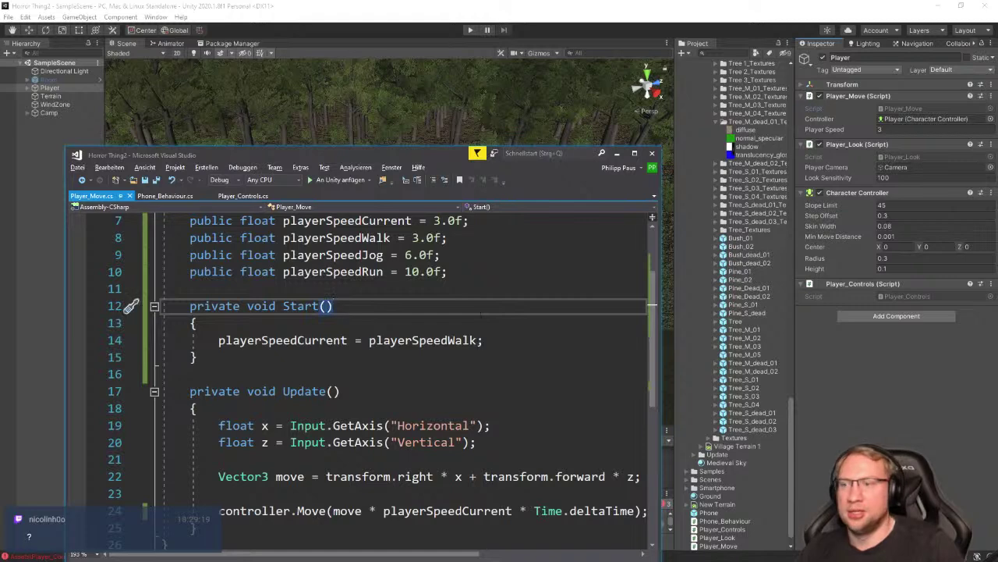
pyautogui.click(164, 196)
pyautogui.click(243, 196)
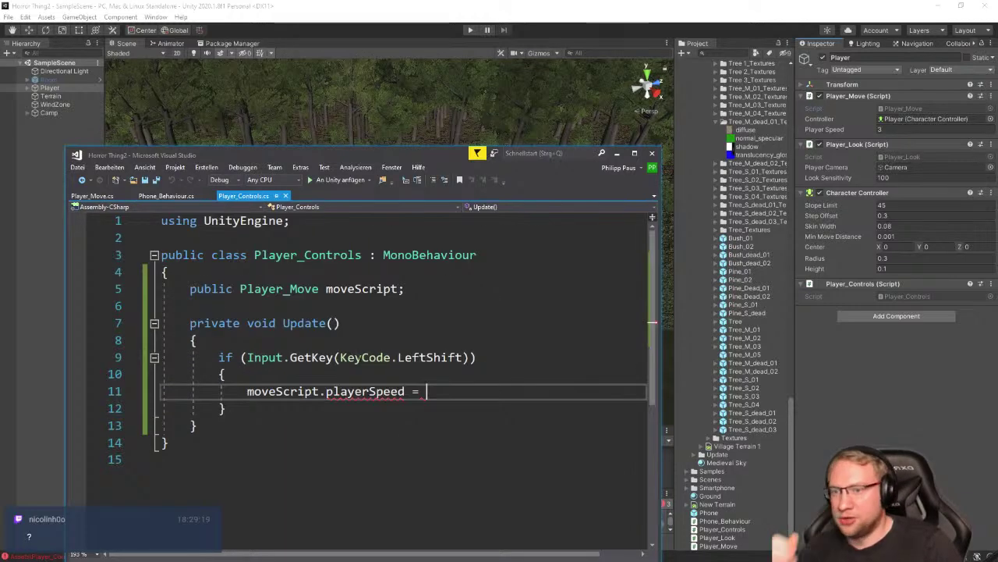
pyautogui.doubleClick(358, 393)
pyautogui.write('playerSpeedCurrent')
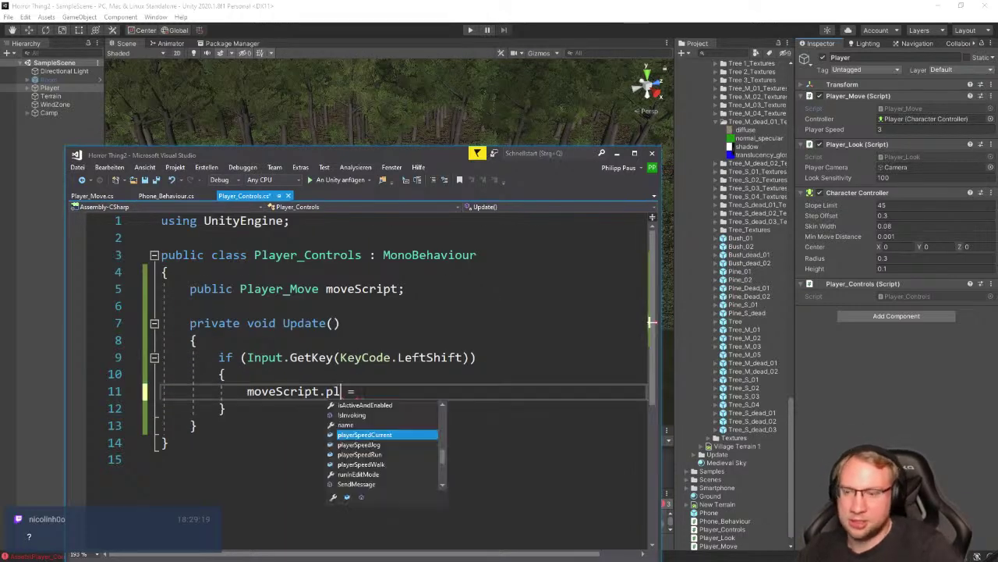
pyautogui.write(' = ')
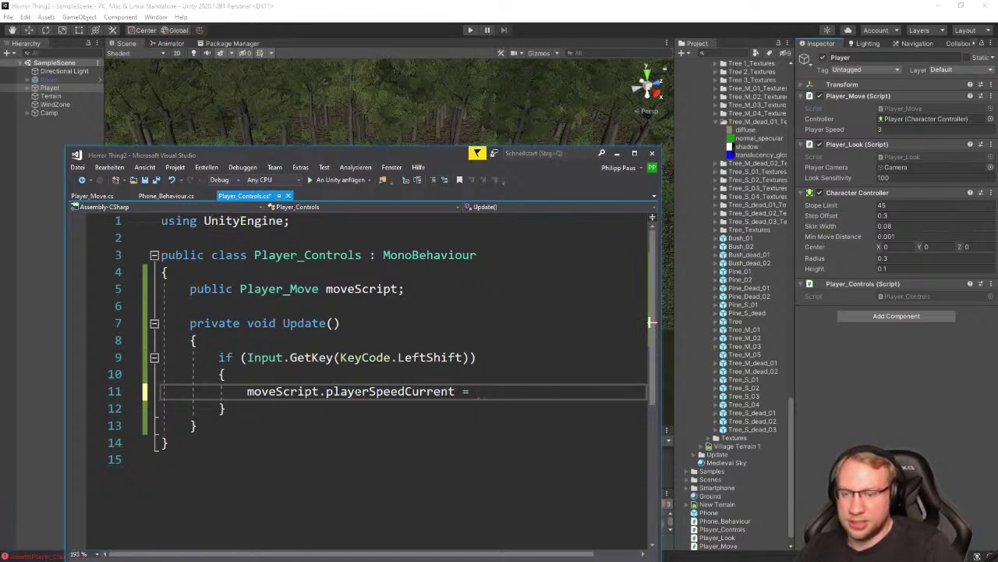
# Complete the LeftShift assignment with the value moveScript.playerSpeedJog; as its right-hand side
pyautogui.write('play')
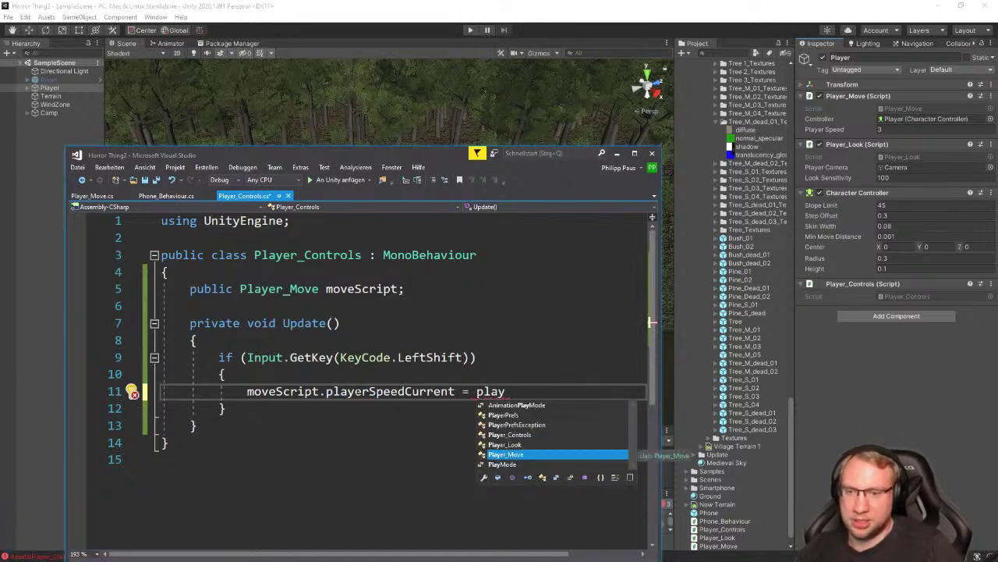
pyautogui.press('BackSpace')
pyautogui.press('BackSpace')
pyautogui.press('BackSpace')
pyautogui.press('BackSpace')
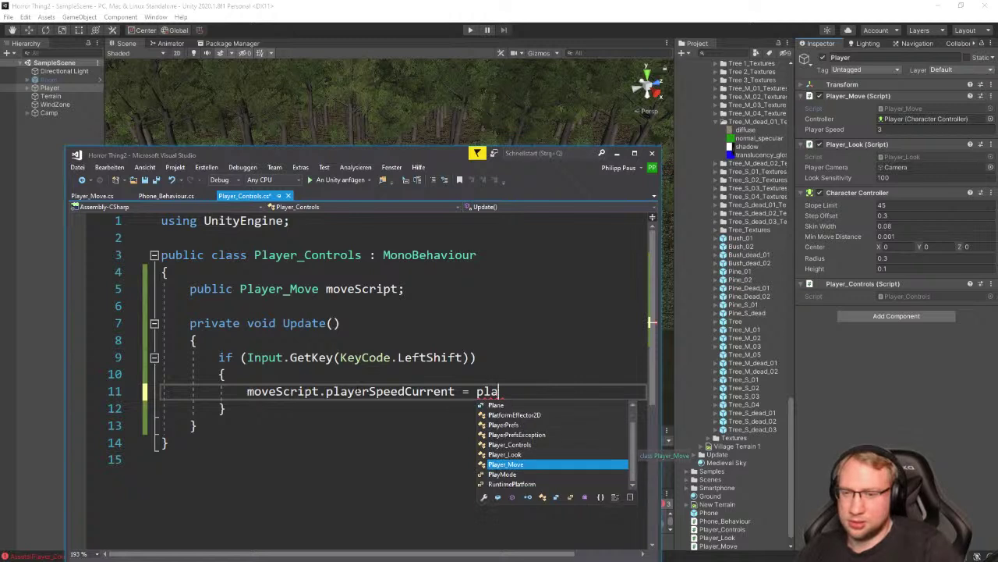
pyautogui.write('moveScript.player')
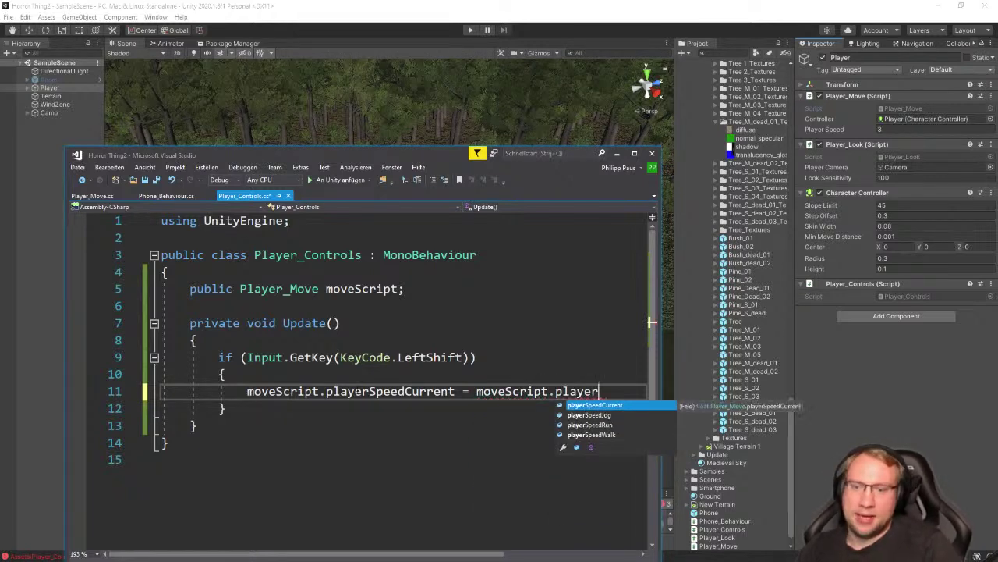
pyautogui.press('Down')
pyautogui.press('Tab')
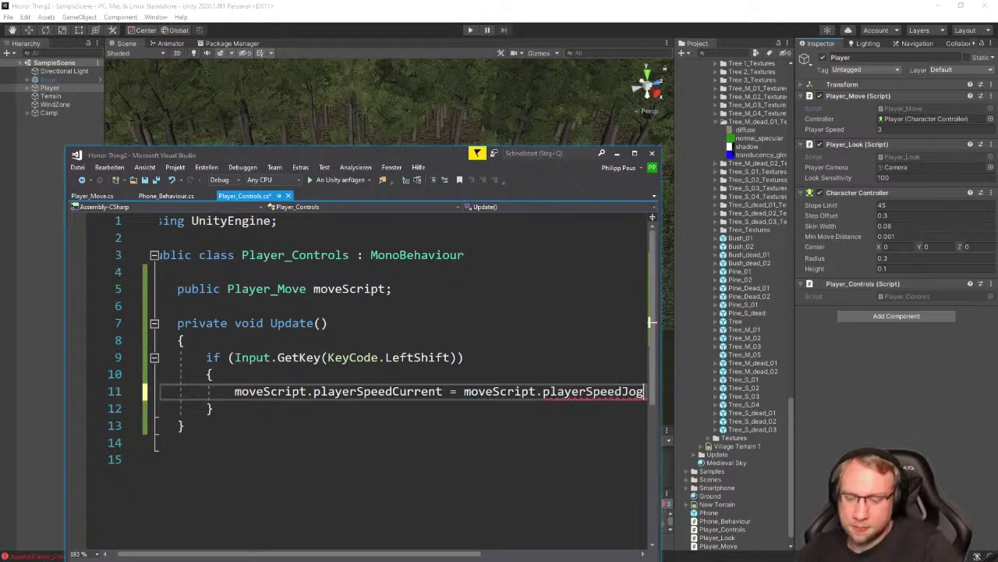
pyautogui.write(';')
# Add an empty else block below the LeftShift if block in the Update() method
pyautogui.press('Down')
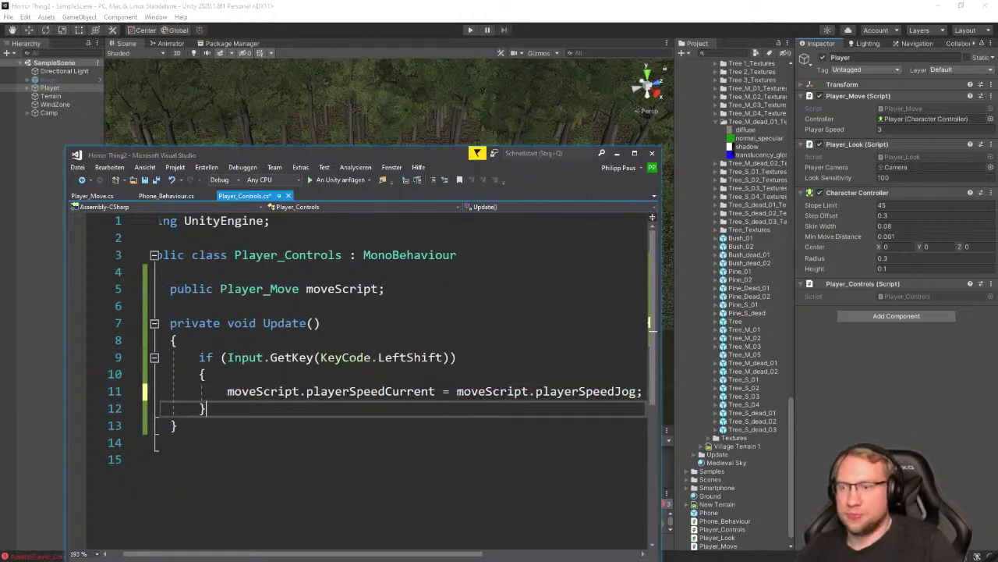
pyautogui.press('Return')
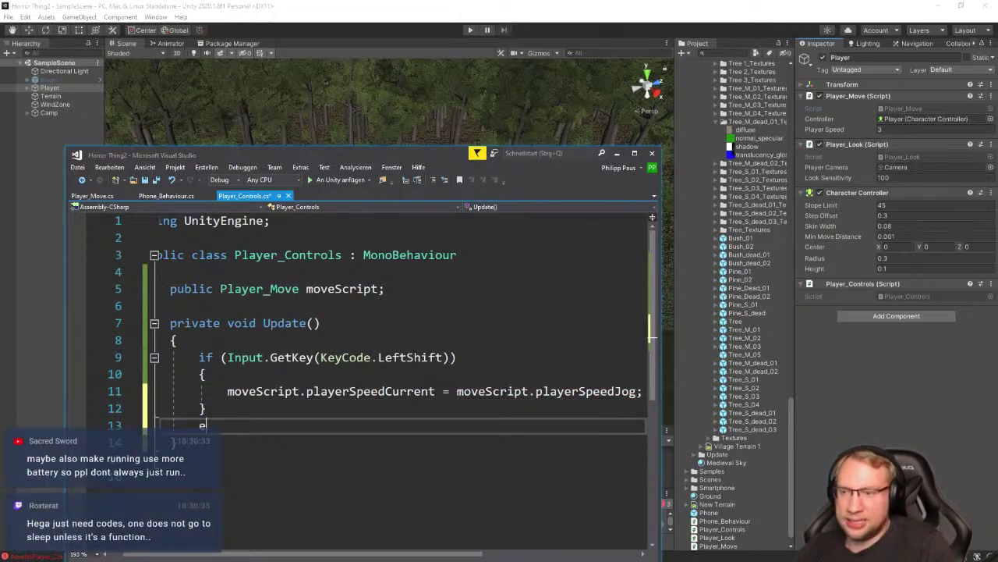
pyautogui.write('else {')
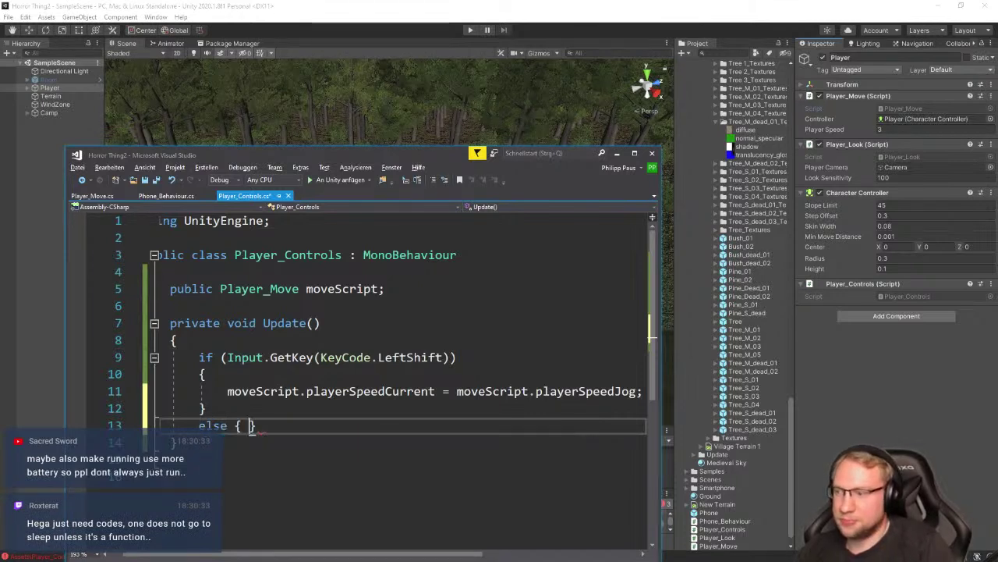
pyautogui.press('Return')
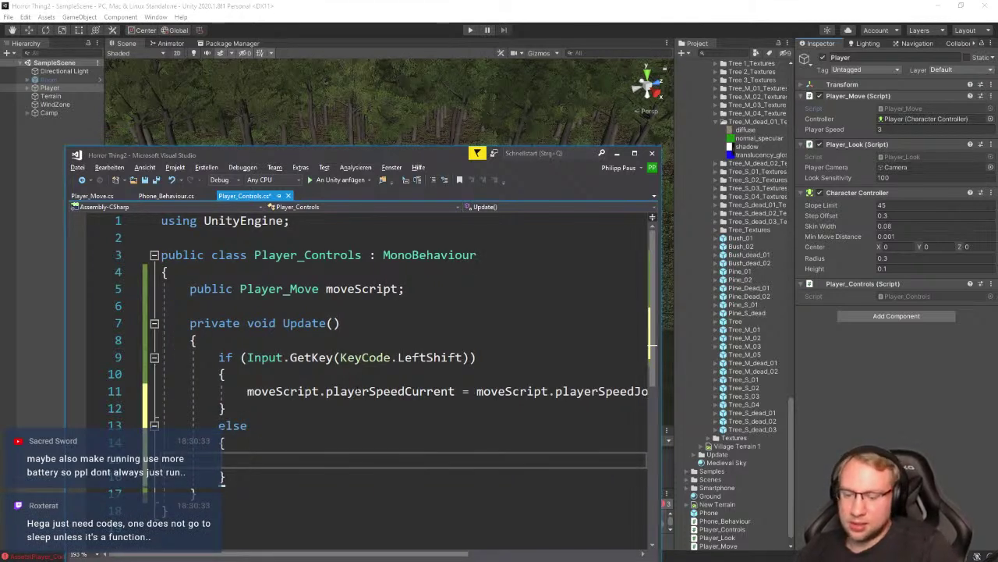
# Fill the else block with moveScript.playerSpeedCurrent = moveScript.playerSpeedWalk; and save the Player_Controls script
pyautogui.moveTo(246, 391); pyautogui.dragTo(647, 390)
pyautogui.click(269, 459)
pyautogui.hotkey('ctrl', 'v')
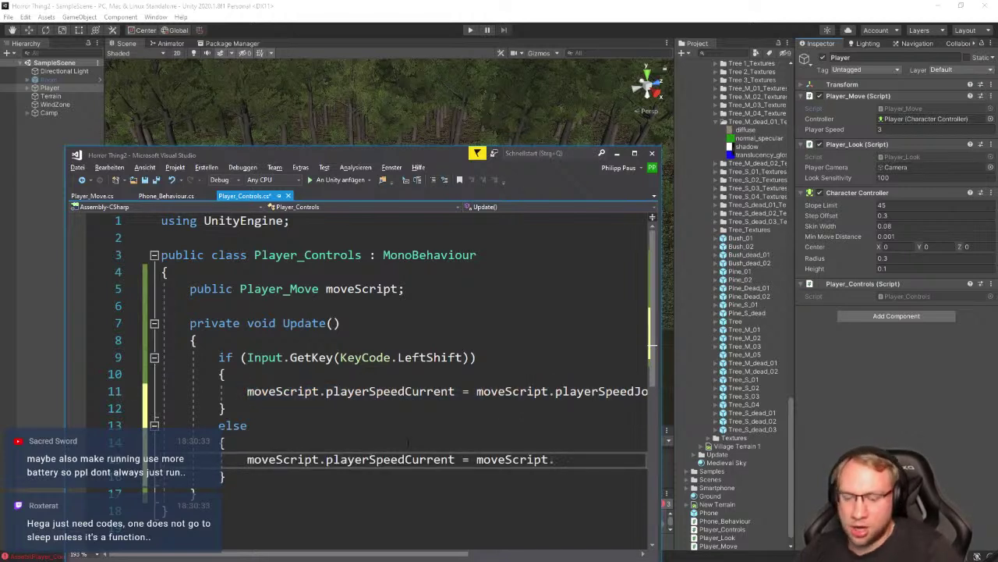
pyautogui.write('playerSpeedWalk')
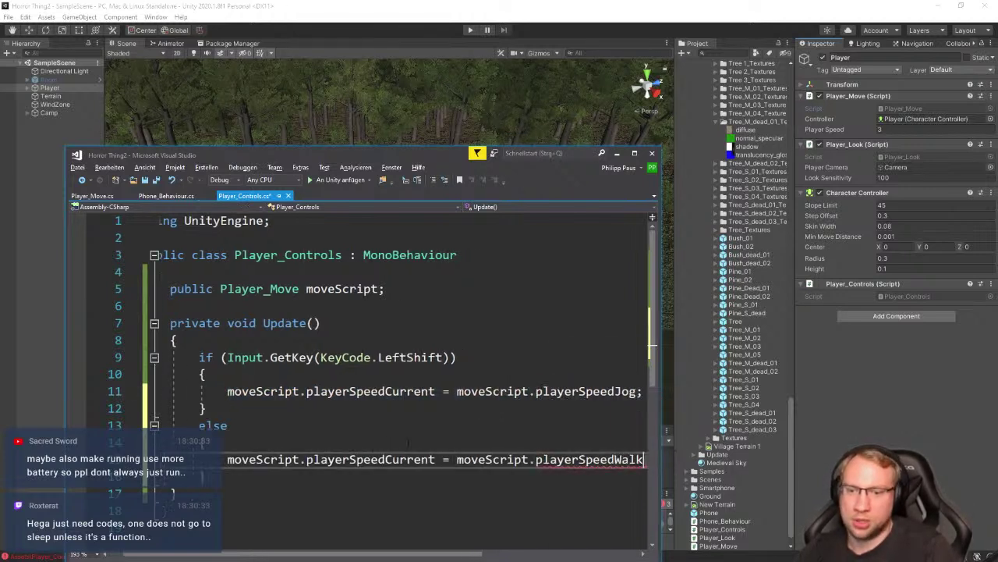
pyautogui.write(';')
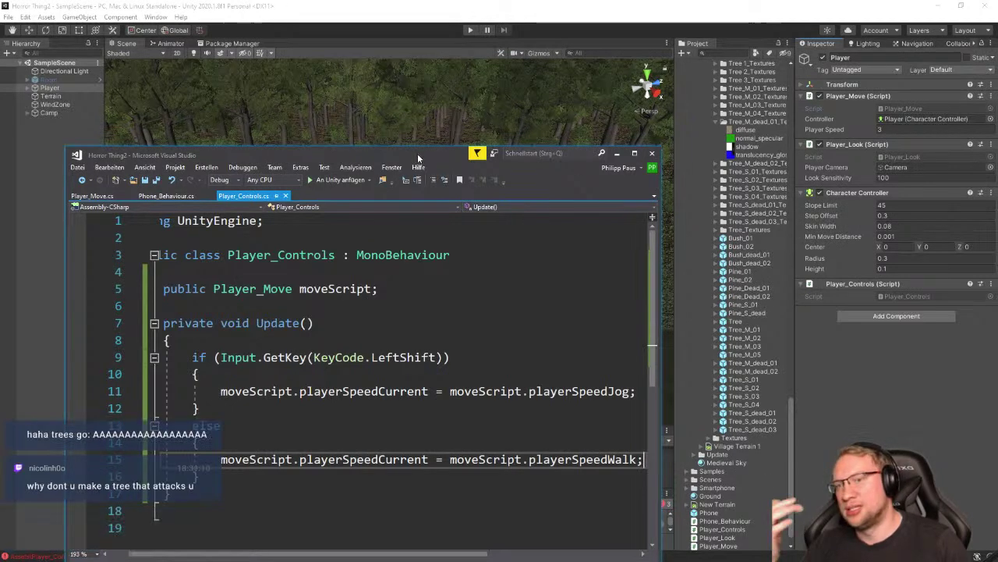
pyautogui.moveTo(417, 153); pyautogui.dragTo(434, 114)
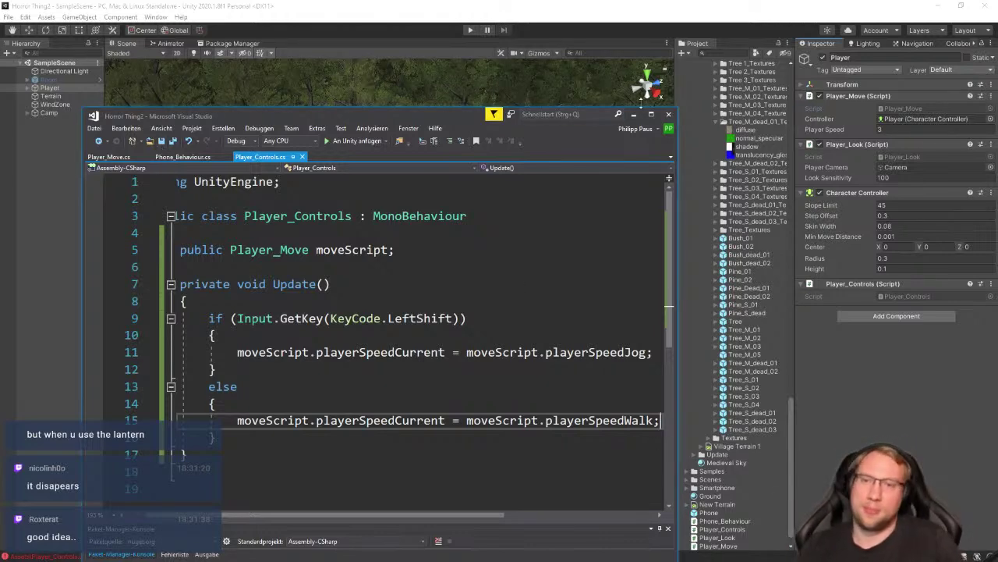
# Switch to Unity and playtest the player's movement around the campfire, ending play mode after the test
pyautogui.click(635, 115)
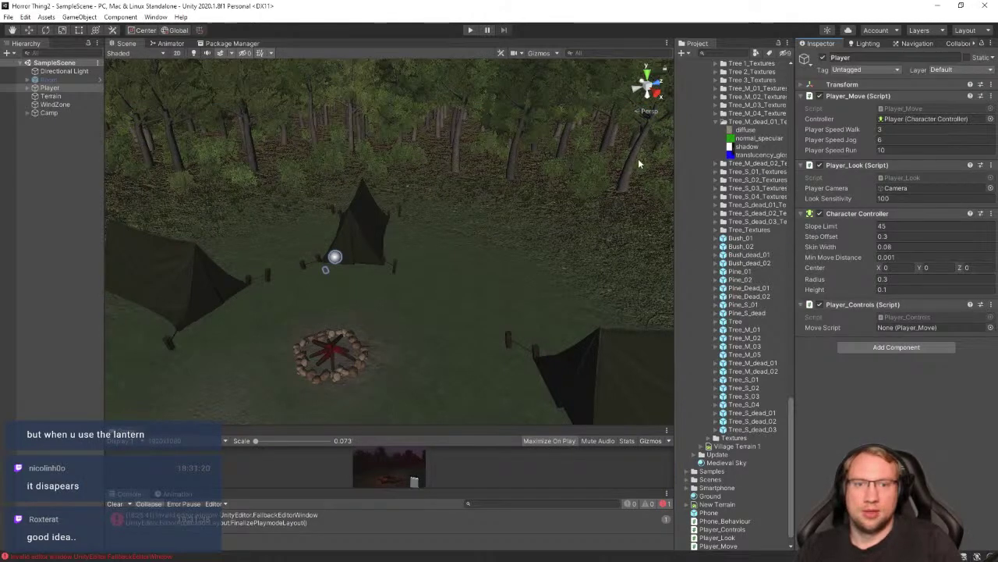
pyautogui.click(472, 29)
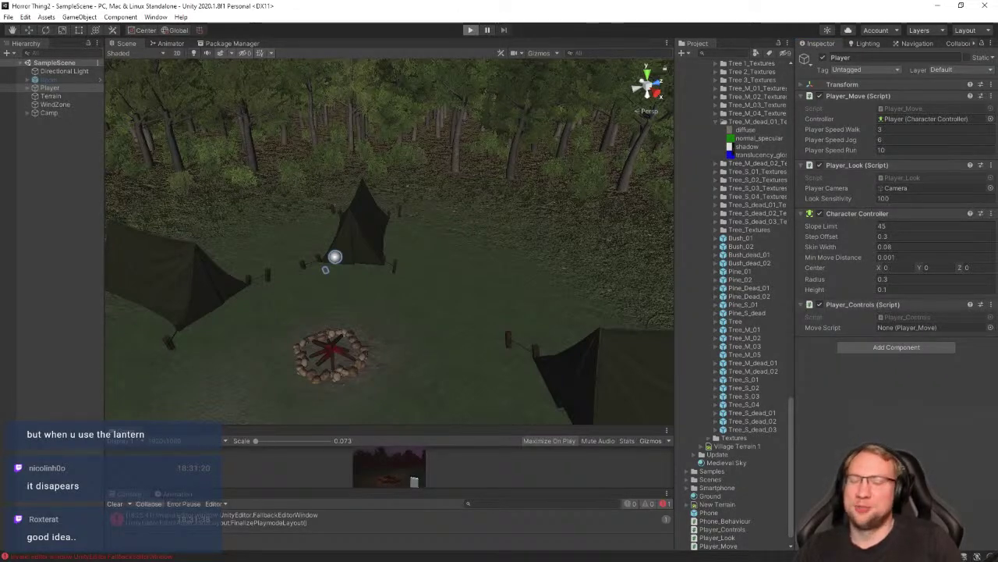
pyautogui.press('w')
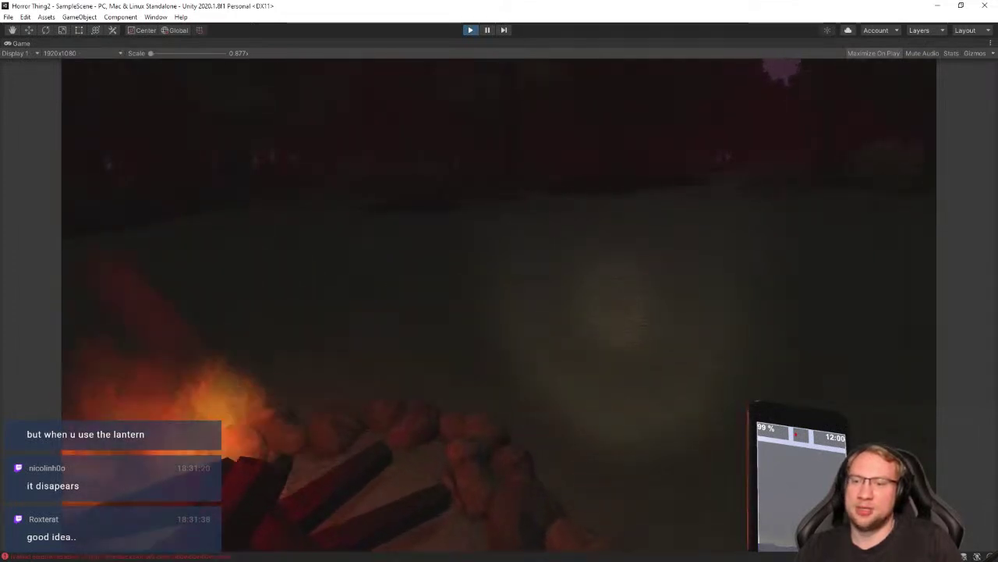
pyautogui.press('w')
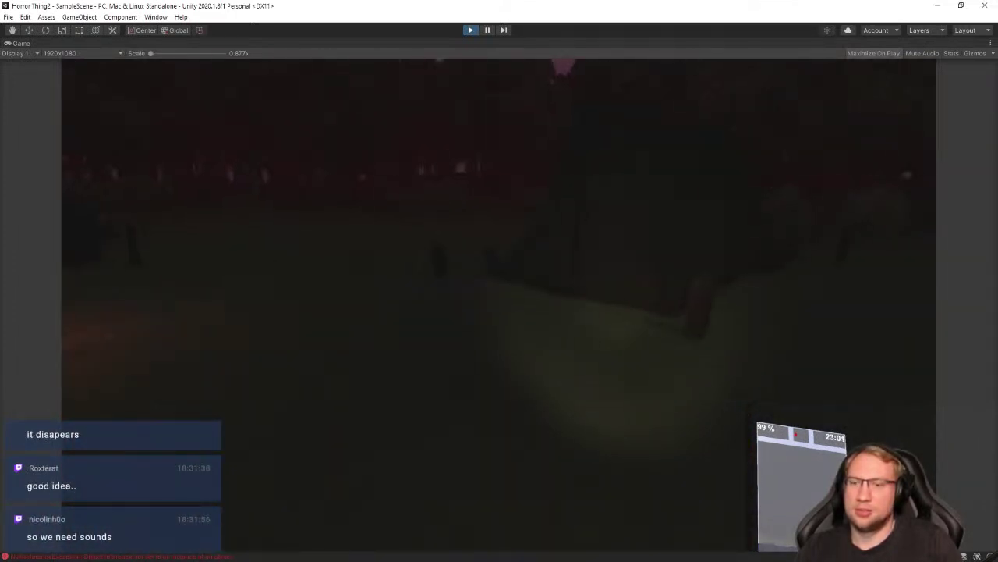
pyautogui.press('super')
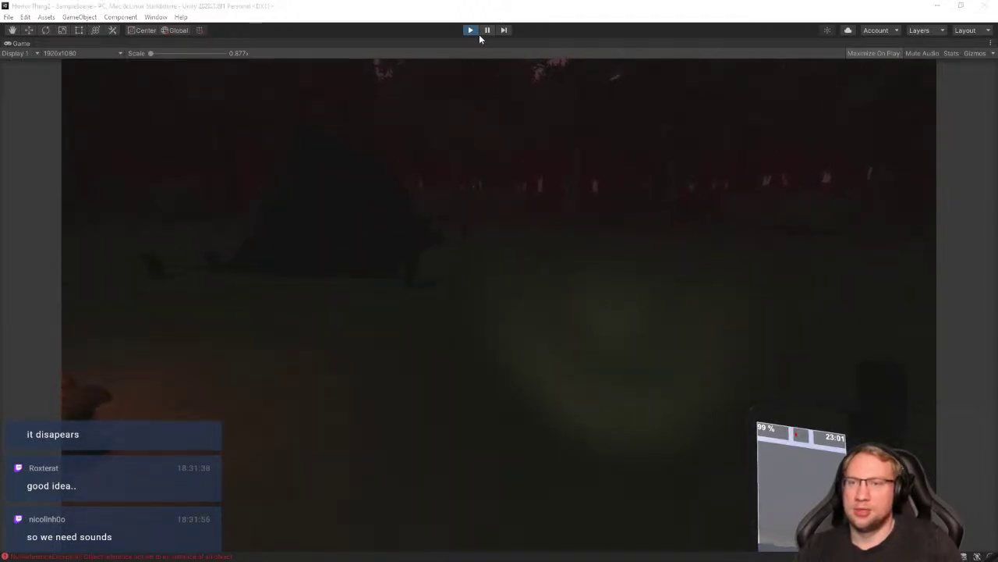
pyautogui.click(471, 30)
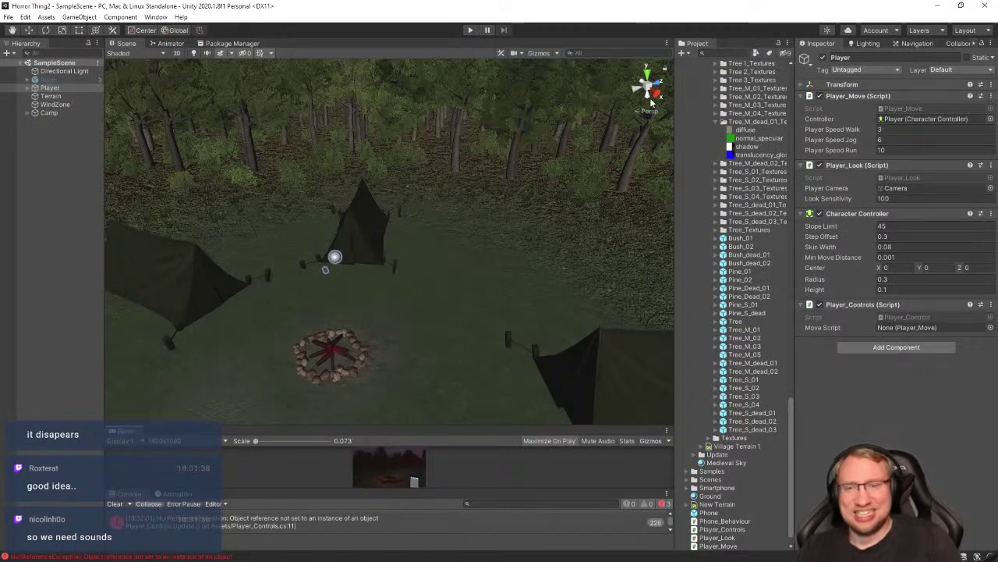
# Open the Player_Move script, comment out the [HideInInspector] attribute above playerSpeedCurrent with //, and save the script
pyautogui.doubleClick(904, 108)
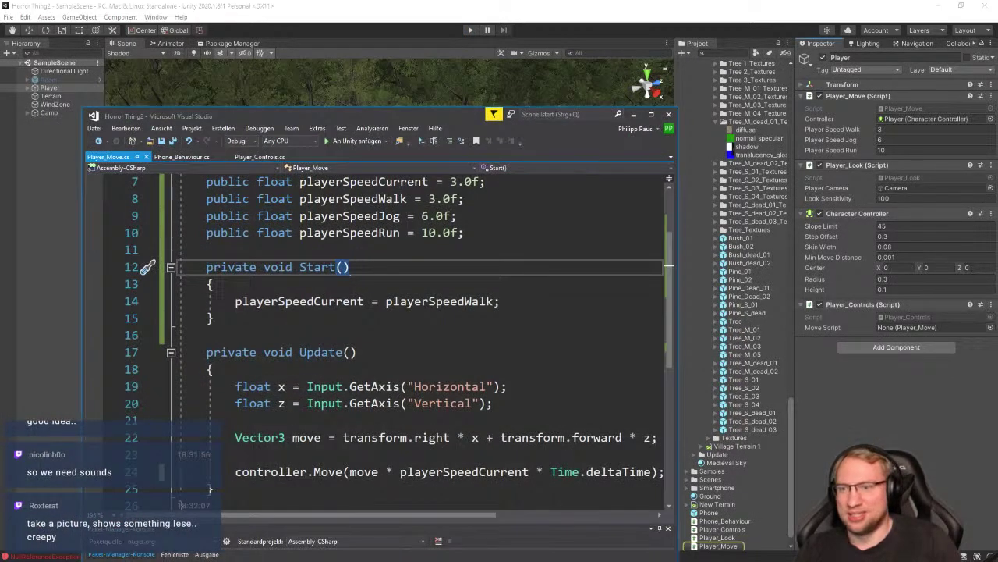
pyautogui.scroll(-1, 374, 344)
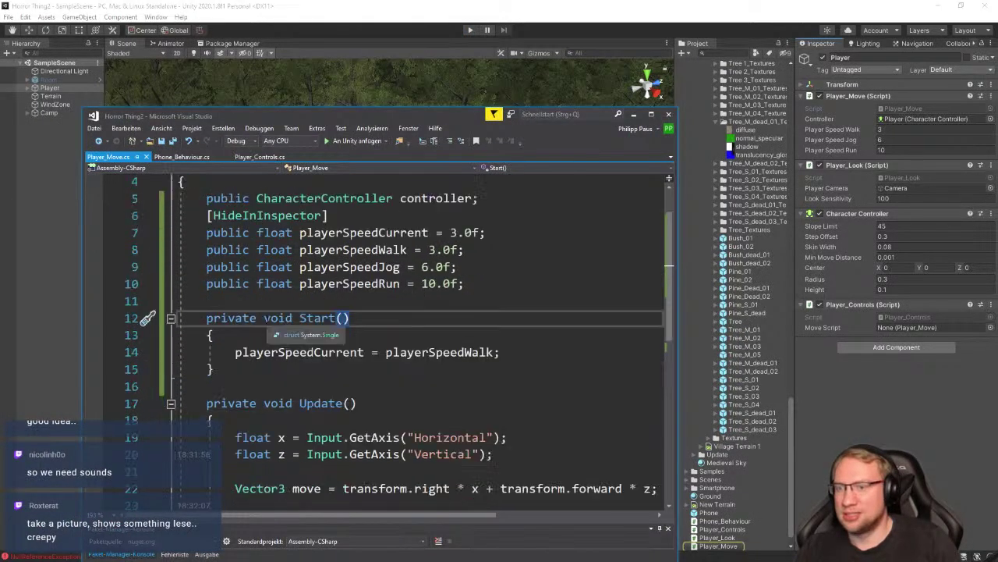
pyautogui.scroll(1, 390, 343)
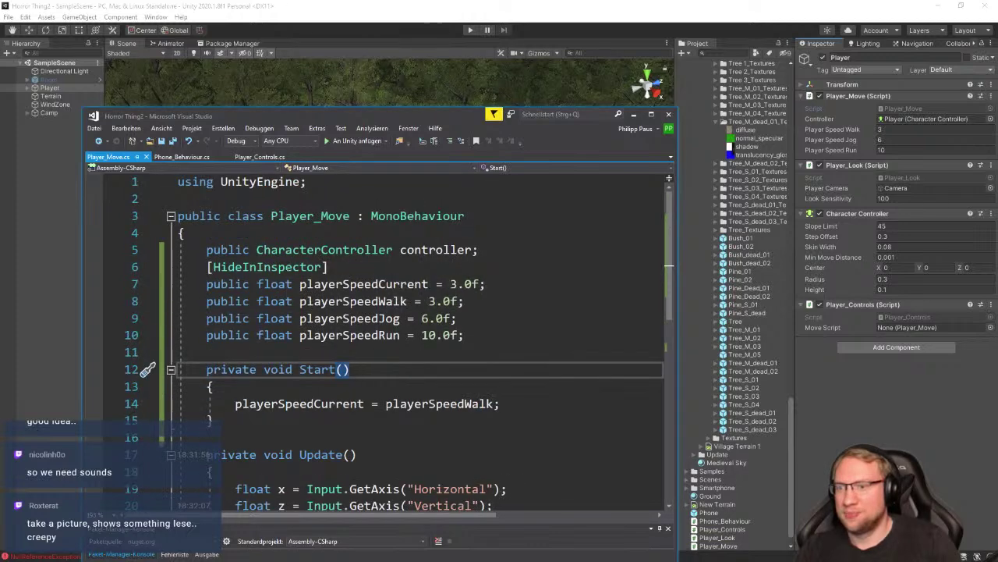
pyautogui.click(207, 266)
pyautogui.write('//')
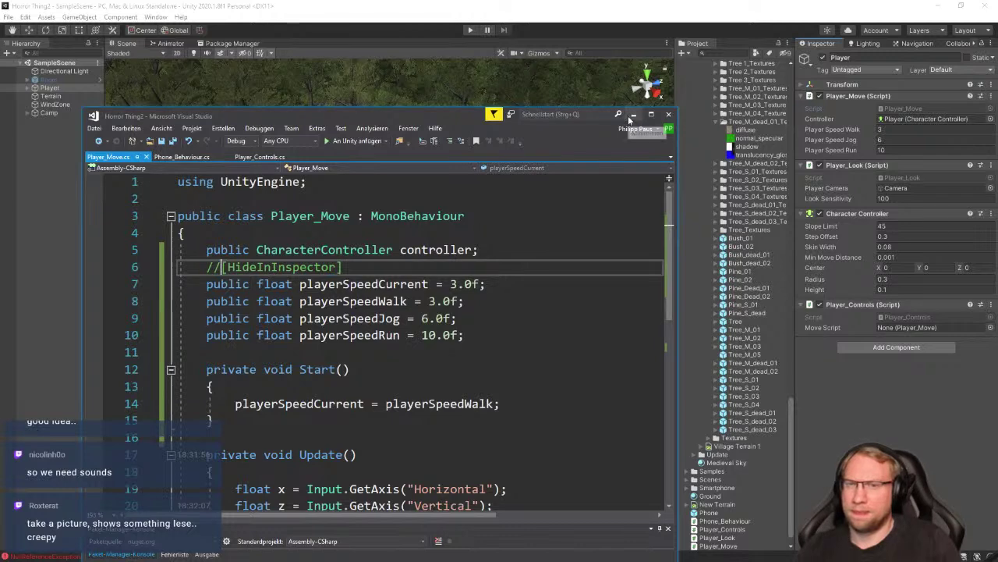
# Return to Unity, enlarge the Game view, and playtest walking while checking the Player Speed Current value, ending play mode after the test
pyautogui.click(631, 116)
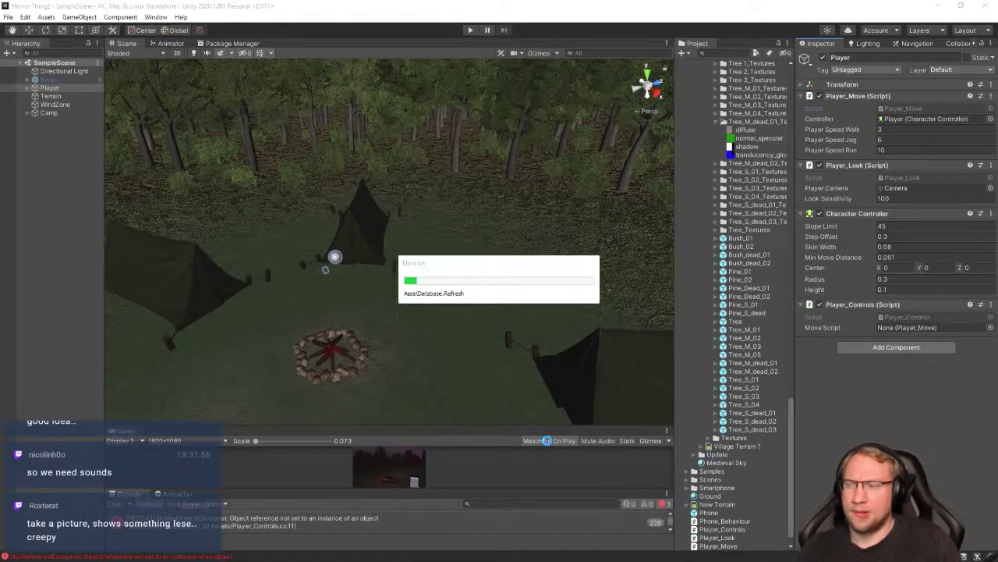
pyautogui.moveTo(548, 426); pyautogui.dragTo(542, 132)
pyautogui.click(471, 30)
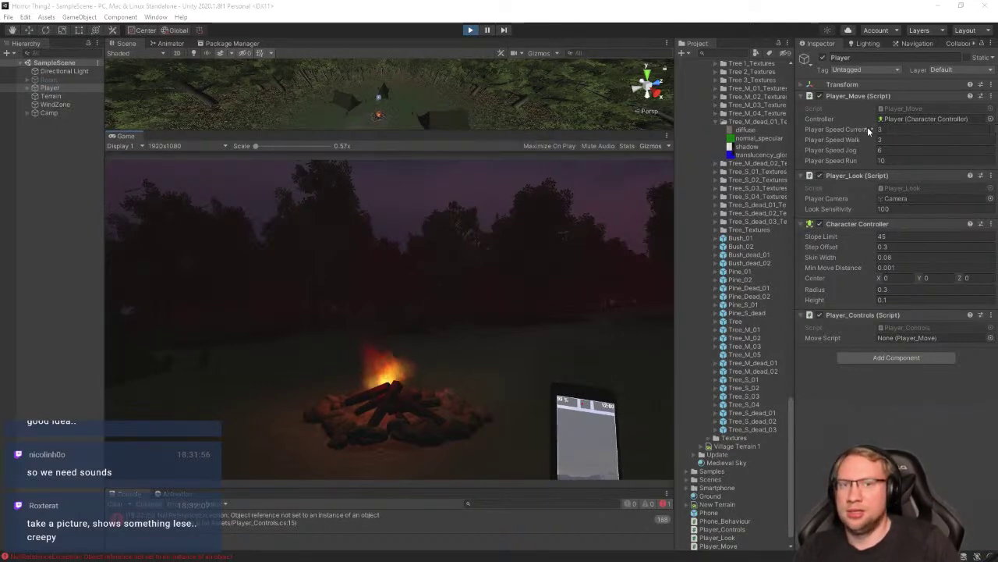
pyautogui.click(442, 297)
pyautogui.press('w')
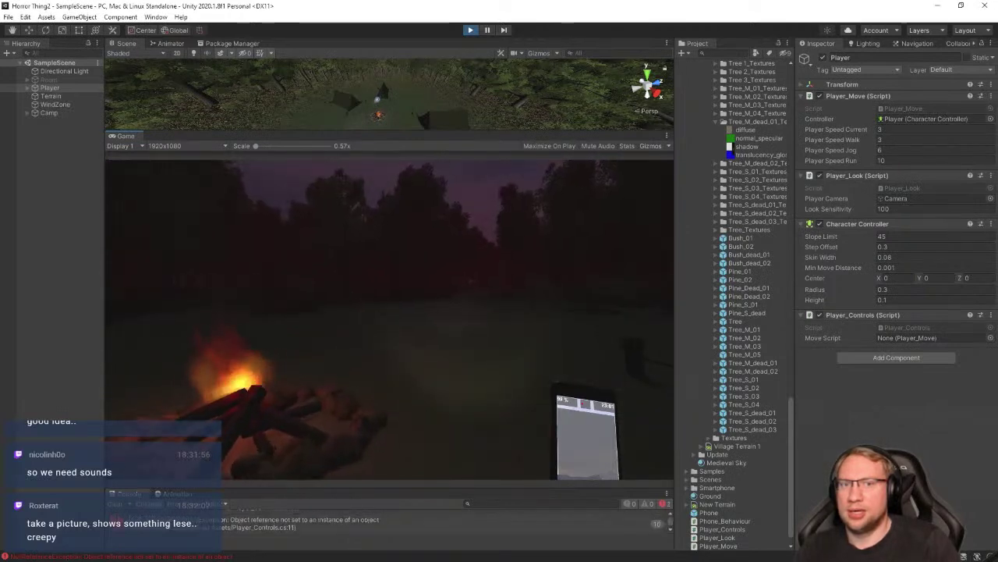
pyautogui.press('w')
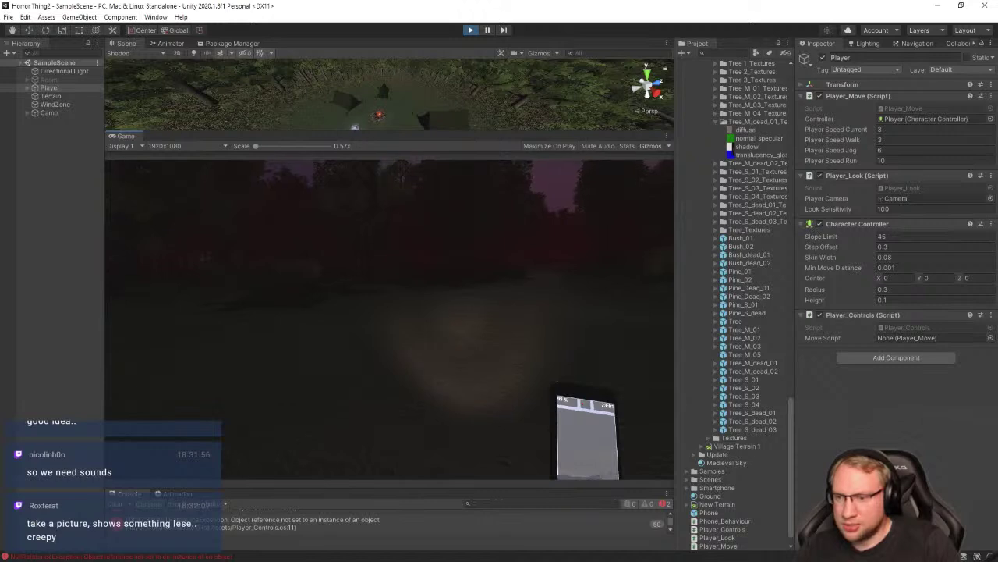
pyautogui.press('w')
pyautogui.press('super')
pyautogui.click(475, 31)
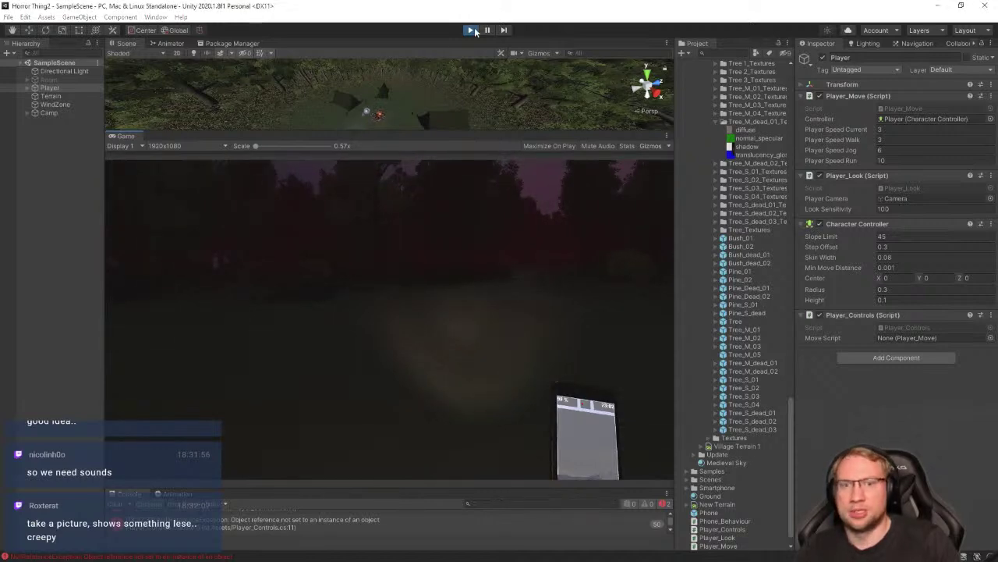
pyautogui.click(472, 30)
# Assign the Player's Player_Move component as the Move Script of Player_Controls, and playtest walking and Left Shift jogging
pyautogui.moveTo(864, 96); pyautogui.dragTo(913, 338)
pyautogui.click(468, 30)
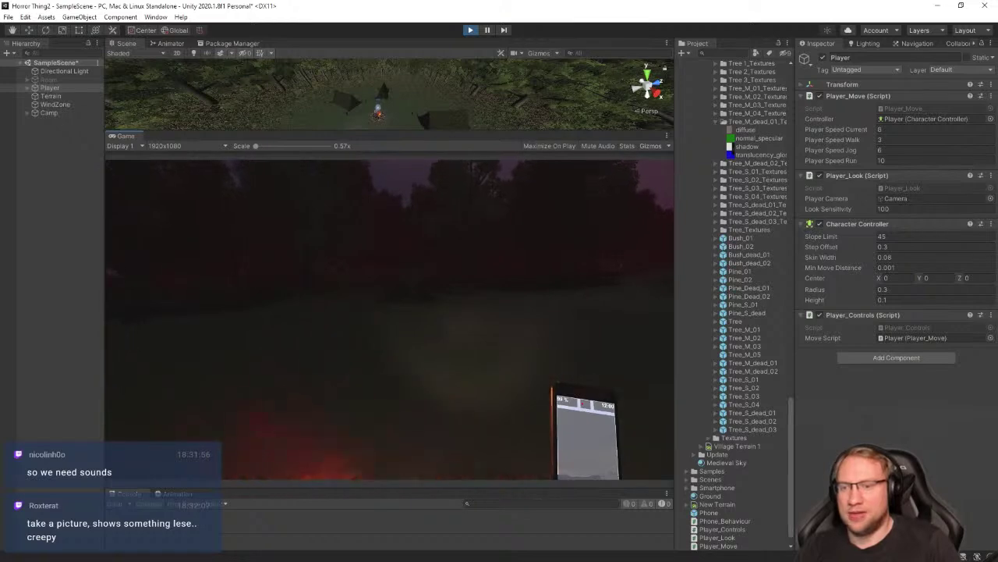
pyautogui.hotkey('shift', 'w')
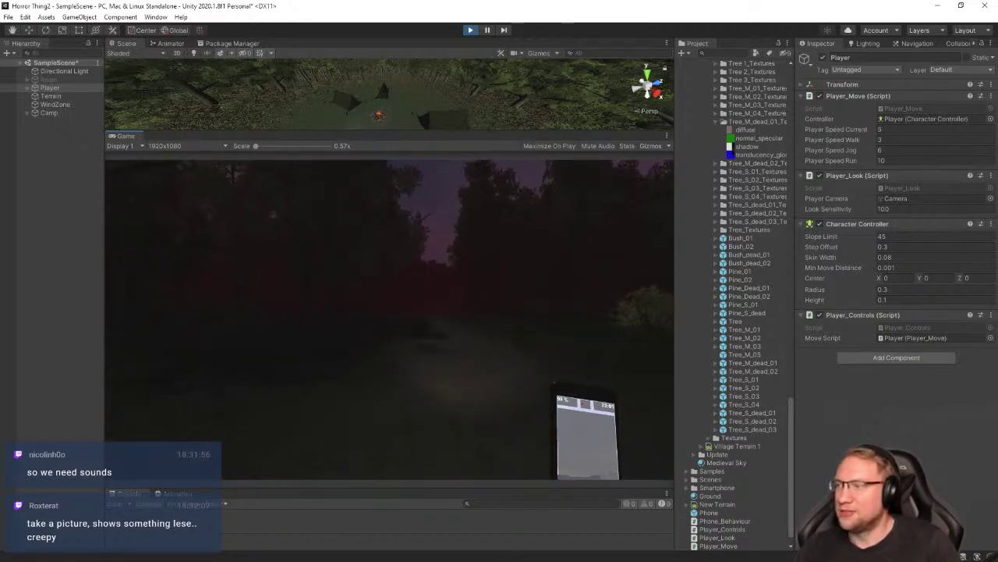
pyautogui.press('w')
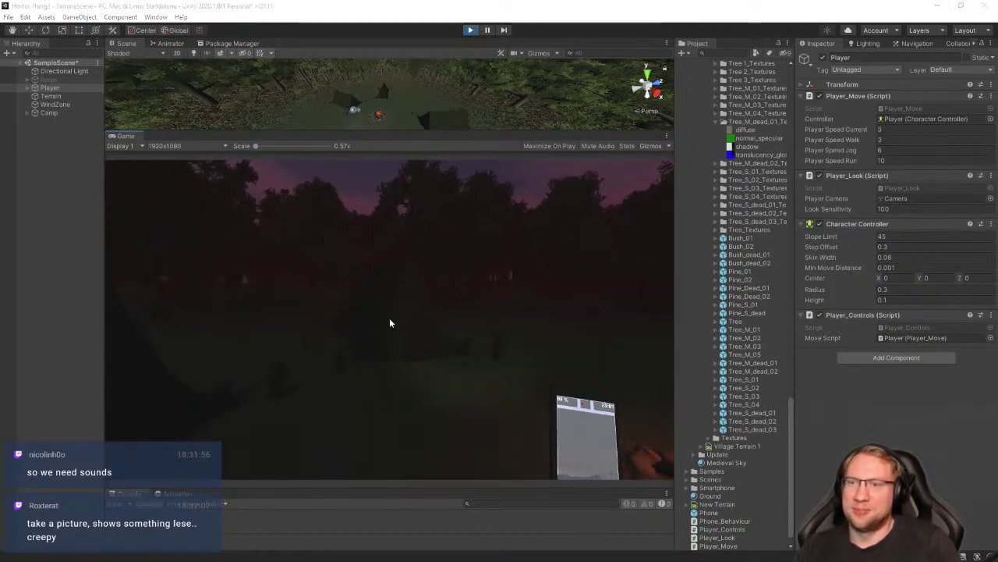
pyautogui.click(470, 29)
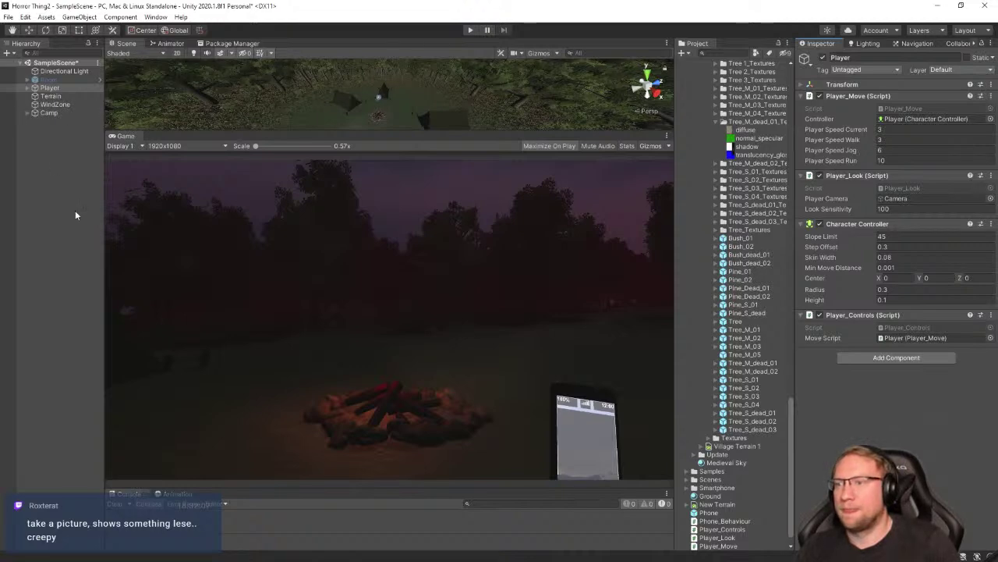
# Uncomment the [HideInInspector] attribute above playerSpeedCurrent in the Player_Move script and save it
pyautogui.hotkey('alt', 'Tab')
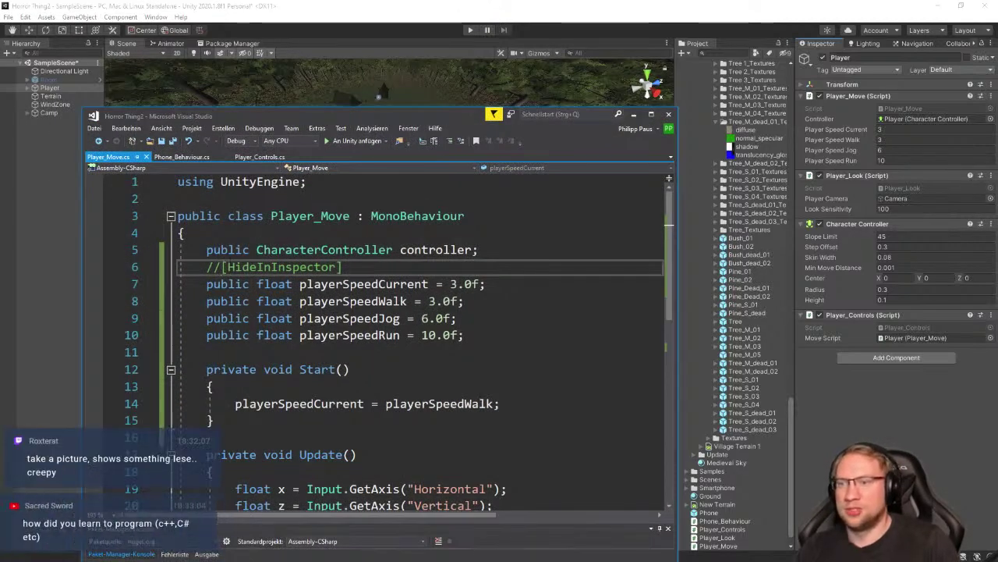
pyautogui.press('BackSpace')
pyautogui.press('BackSpace')
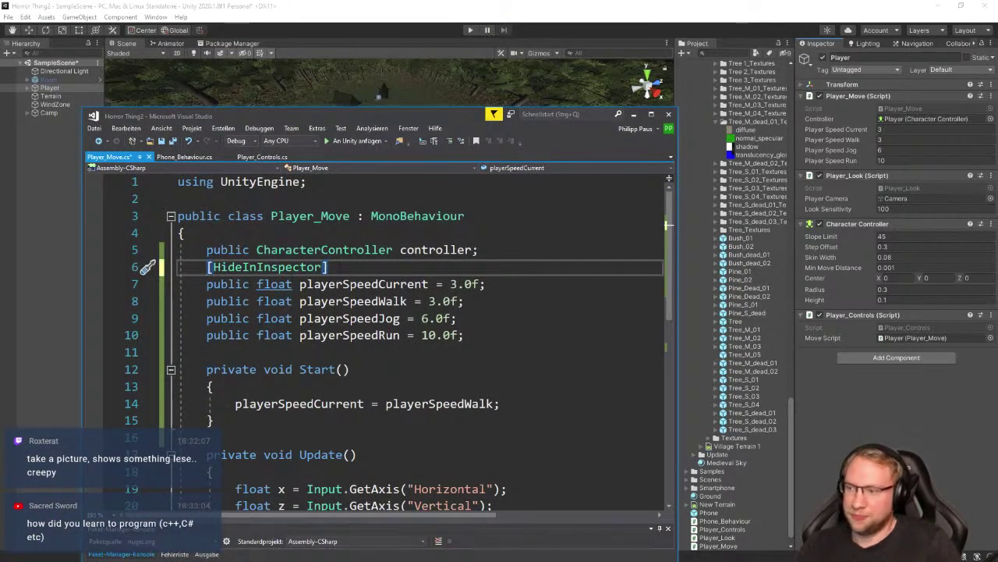
pyautogui.hotkey('ctrl', 's')
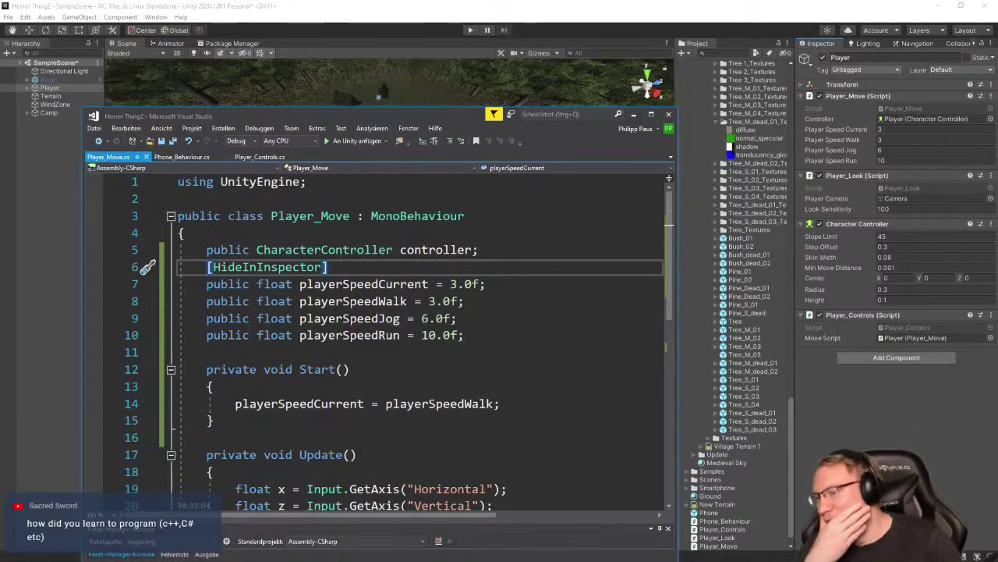
# Switch to Unity and playtest the maximized game, moving from the campfire through the forest to the terrain's edge
pyautogui.hotkey('alt', 'Tab')
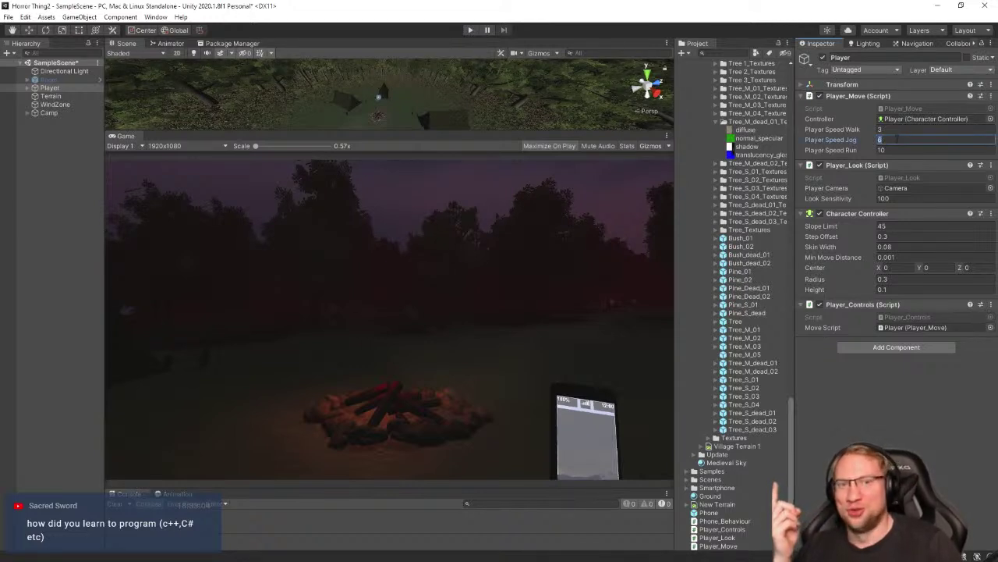
pyautogui.click(471, 30)
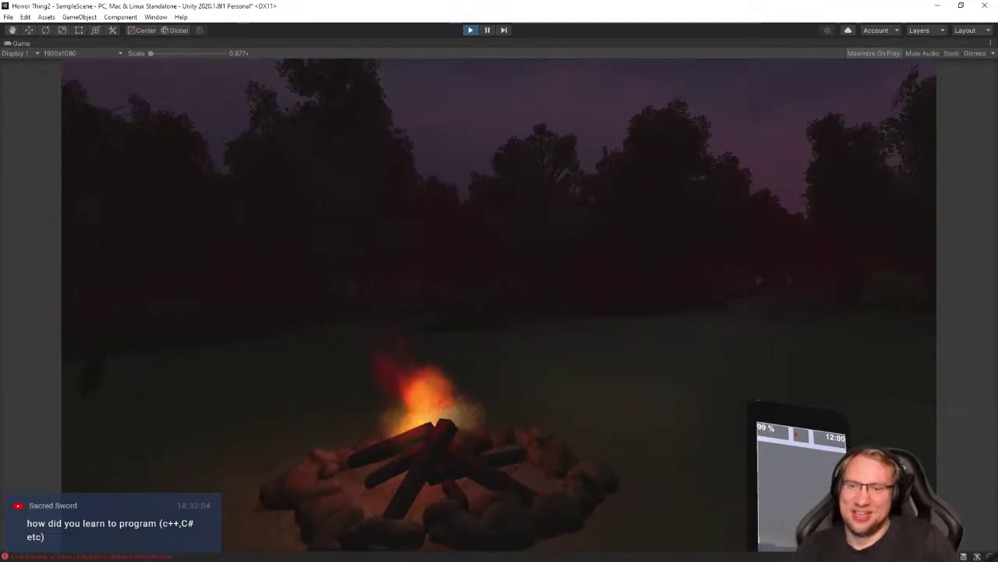
pyautogui.press('w')
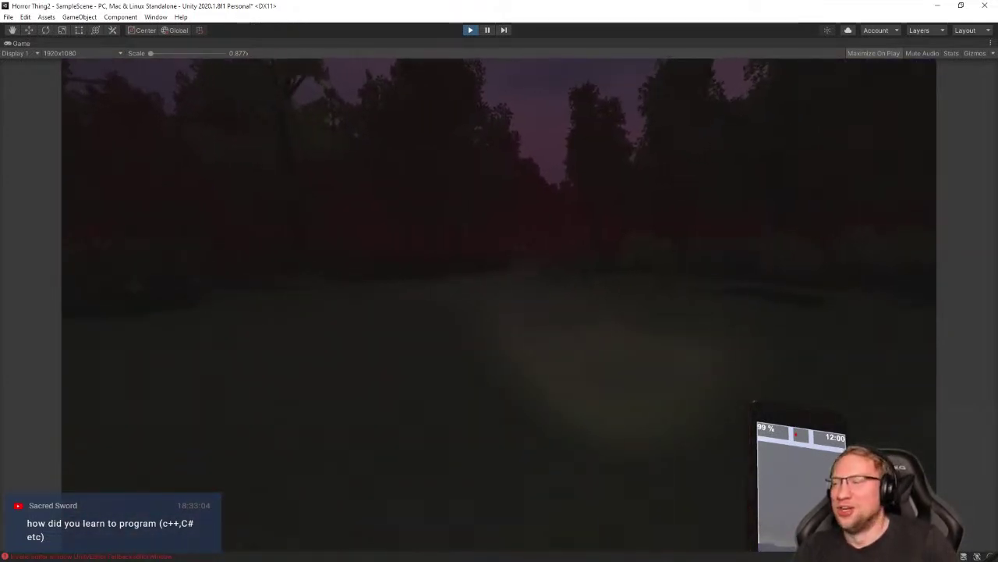
pyautogui.press('w')
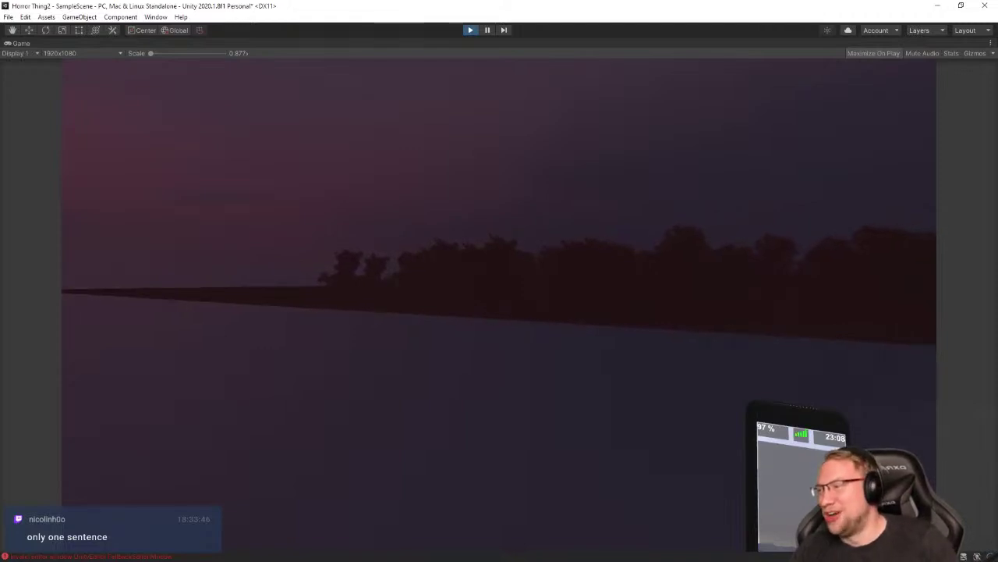
pyautogui.hotkey('alt', 'Tab')
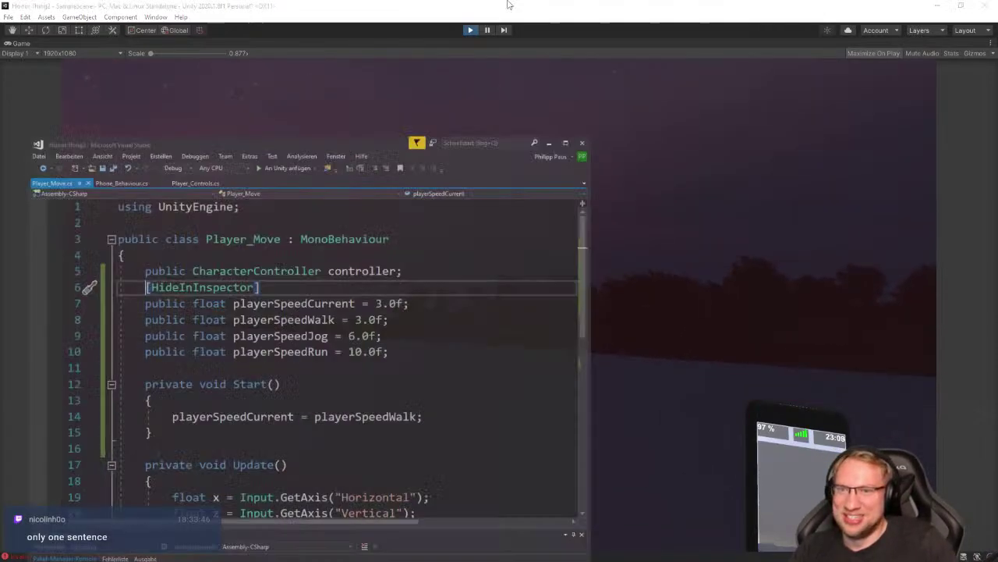
# End the playtest, set the Player's Player Speed Jog to 6, and save the scene
pyautogui.click(468, 30)
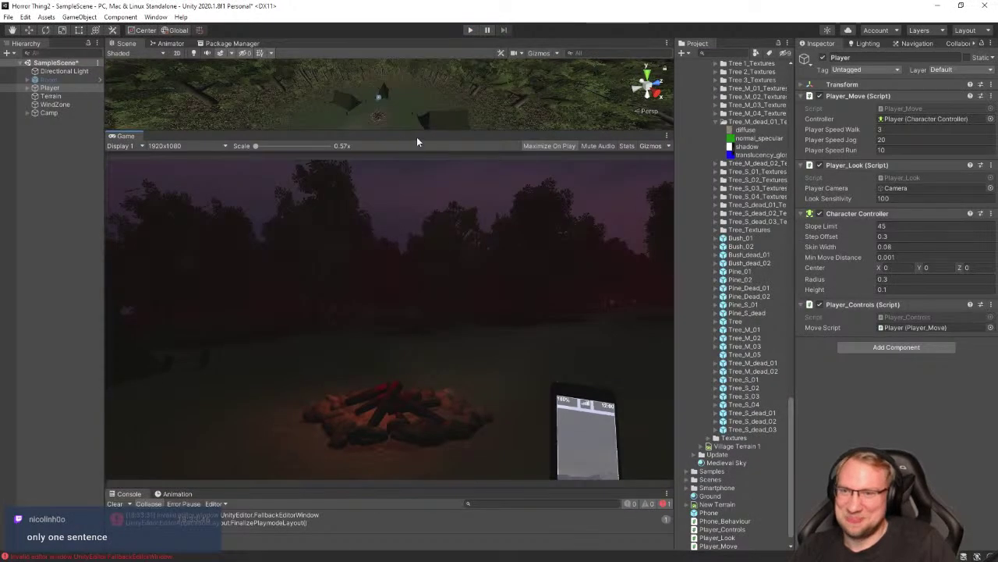
pyautogui.click(121, 504)
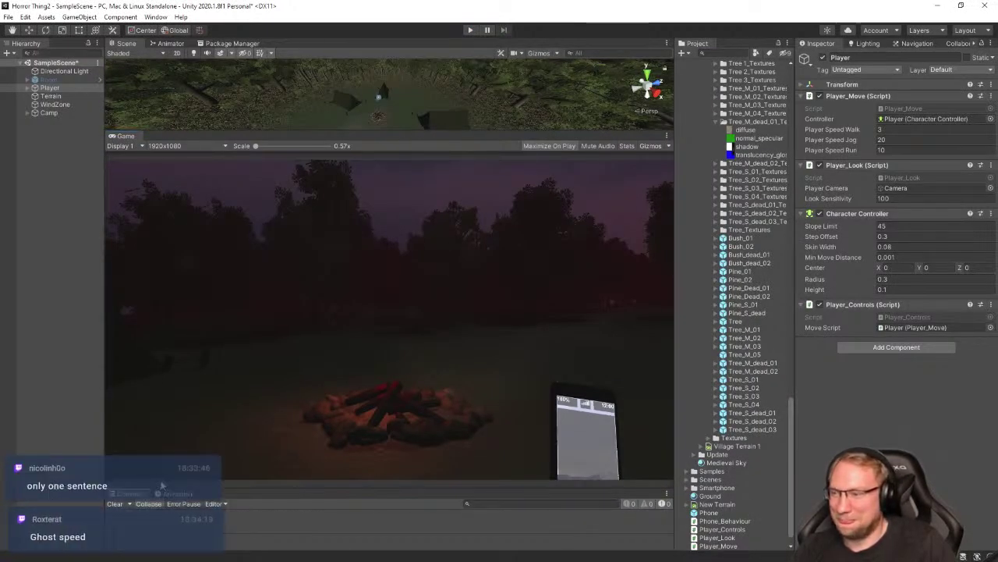
pyautogui.click(889, 140)
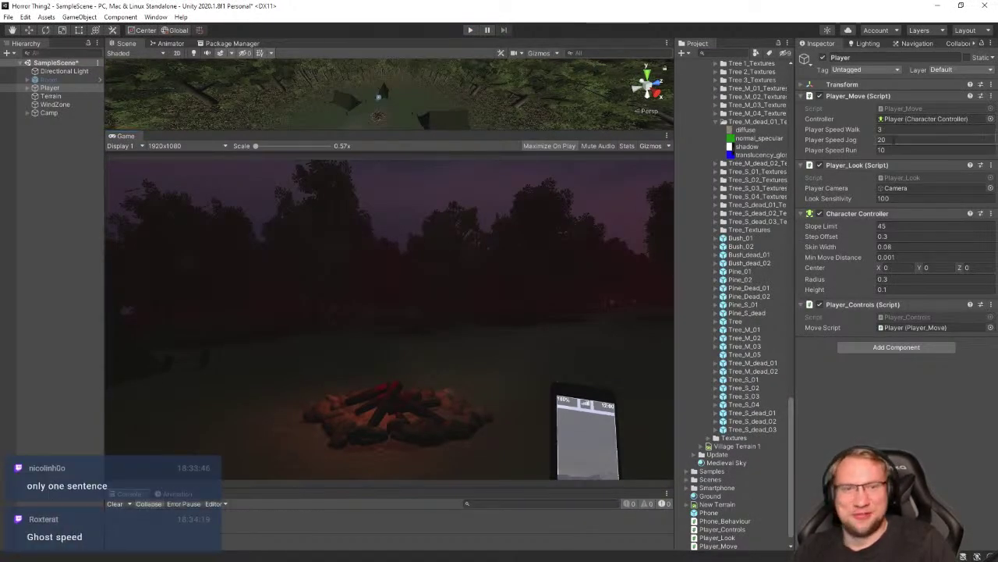
pyautogui.write('6')
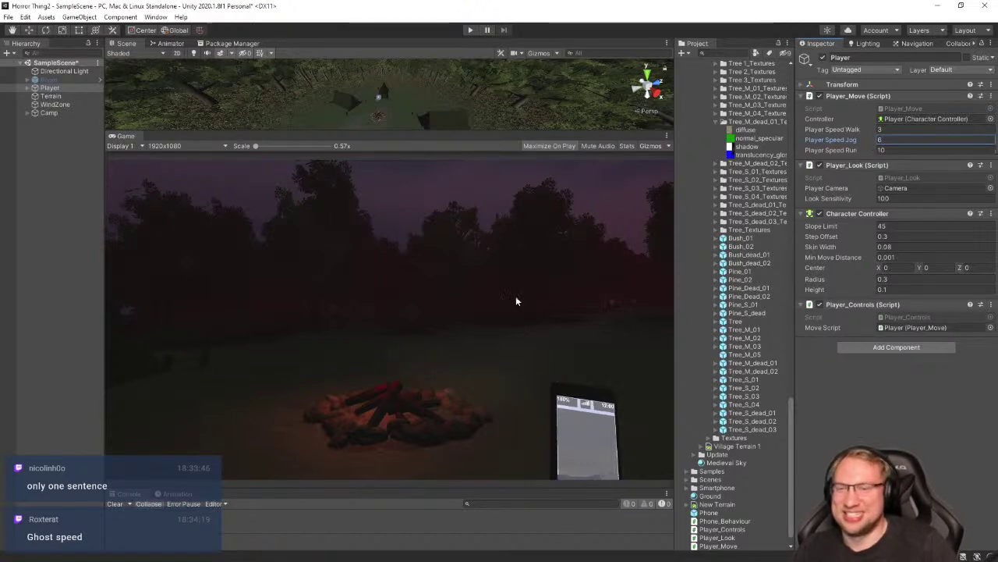
pyautogui.click(7, 16)
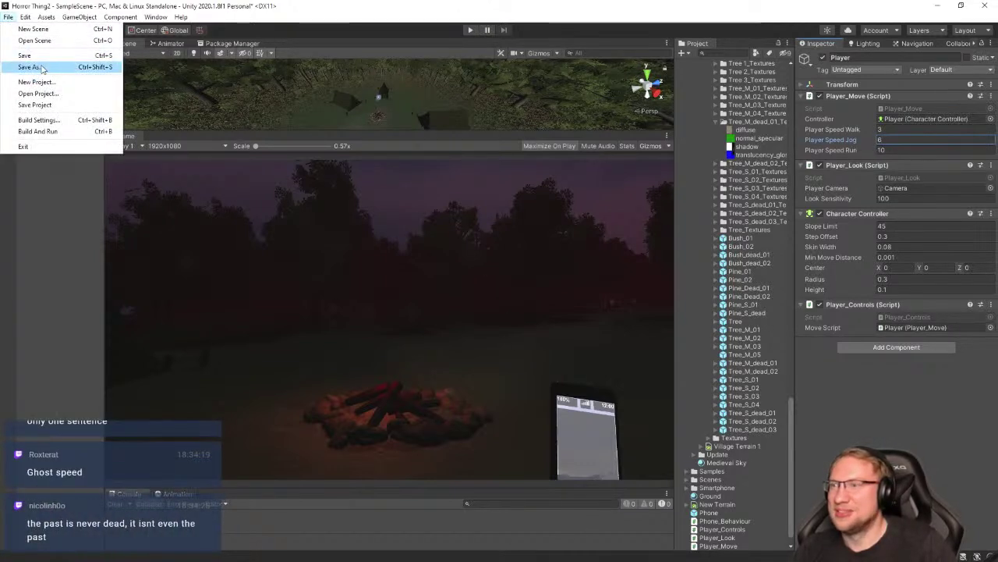
pyautogui.click(31, 60)
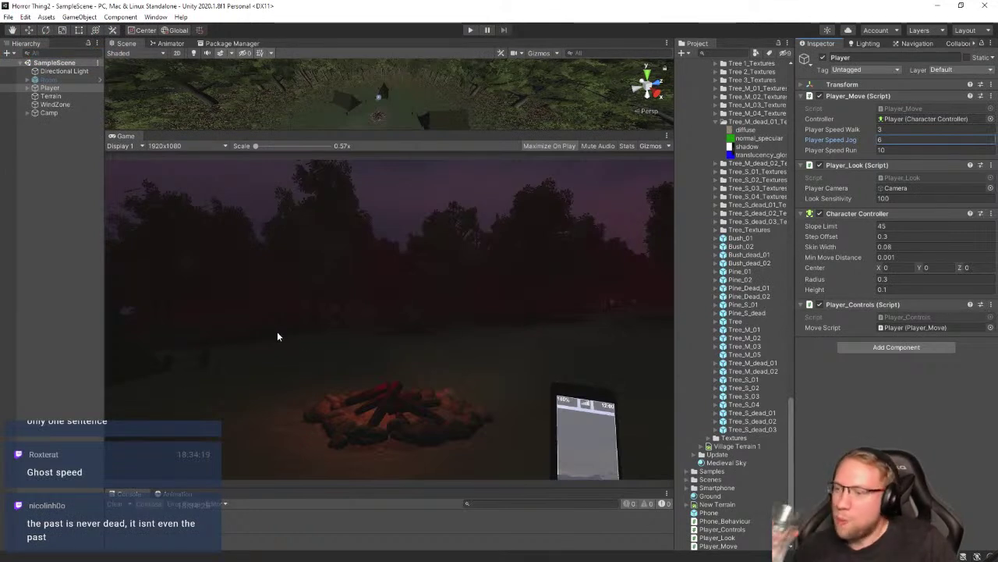
# Enlarge the Scene view and select the Terrain, looking down on the ground near the forest's edge
pyautogui.moveTo(444, 132); pyautogui.dragTo(391, 414)
pyautogui.moveTo(536, 246); pyautogui.dragTo(218, 121, button='right')
pyautogui.click(443, 116)
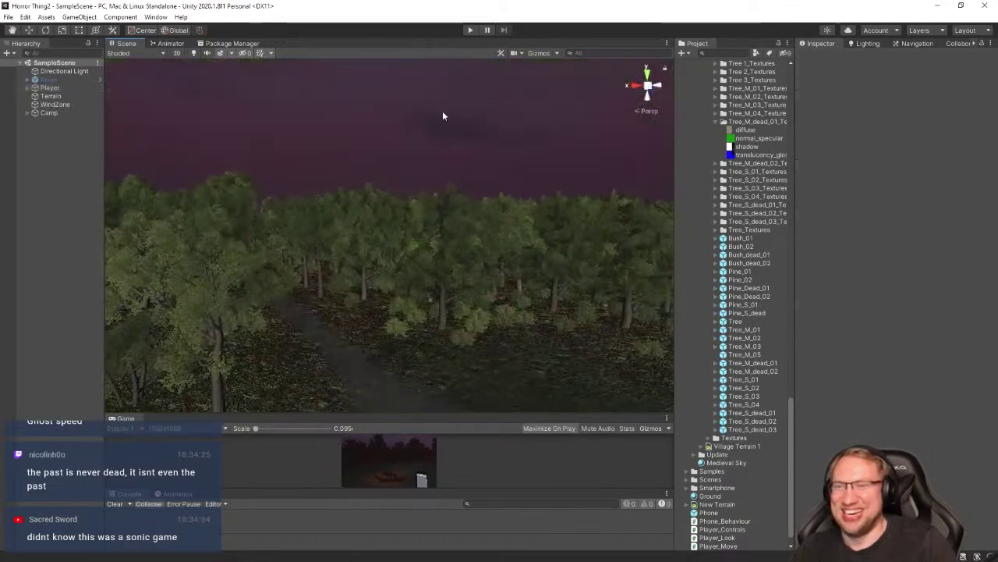
pyautogui.press('w')
pyautogui.moveTo(442, 115)
pyautogui.mouseDown(button='right')
pyautogui.moveTo(479, 252)
pyautogui.moveTo(415, 286)
pyautogui.moveTo(444, 290)
pyautogui.moveTo(429, 288)
pyautogui.moveTo(448, 310)
pyautogui.moveTo(546, 292)
pyautogui.moveTo(457, 292)
pyautogui.moveTo(458, 367)
pyautogui.moveTo(473, 312)
pyautogui.moveTo(564, 338)
pyautogui.moveTo(642, 339)
pyautogui.moveTo(726, 360)
pyautogui.moveTo(447, 232)
pyautogui.mouseUp(button='right')
pyautogui.click(518, 145)
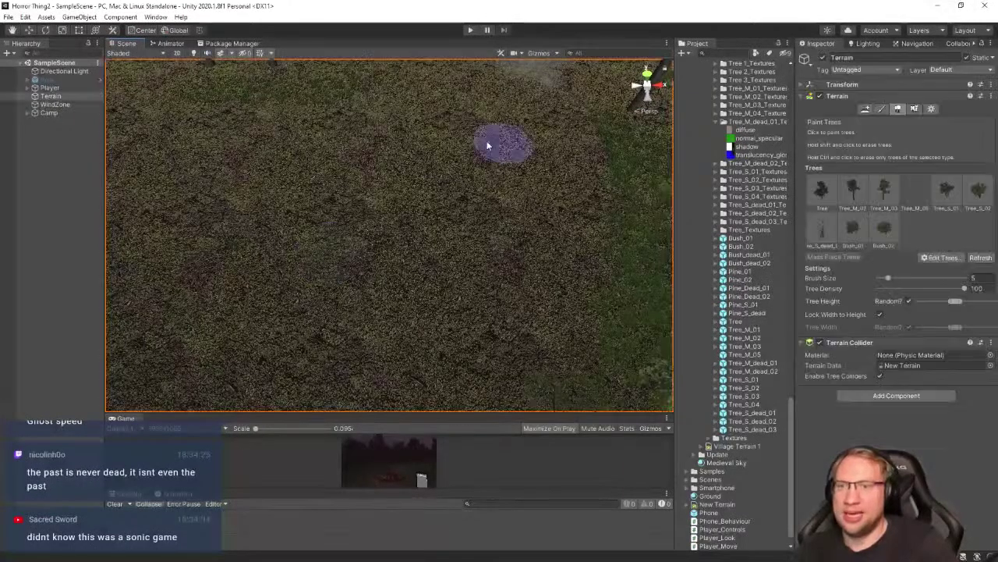
# Switch the Terrain's paint tool from Paint Texture to Raise or Lower Terrain and choose the cloudy brush builtin_brush_5
pyautogui.click(878, 109)
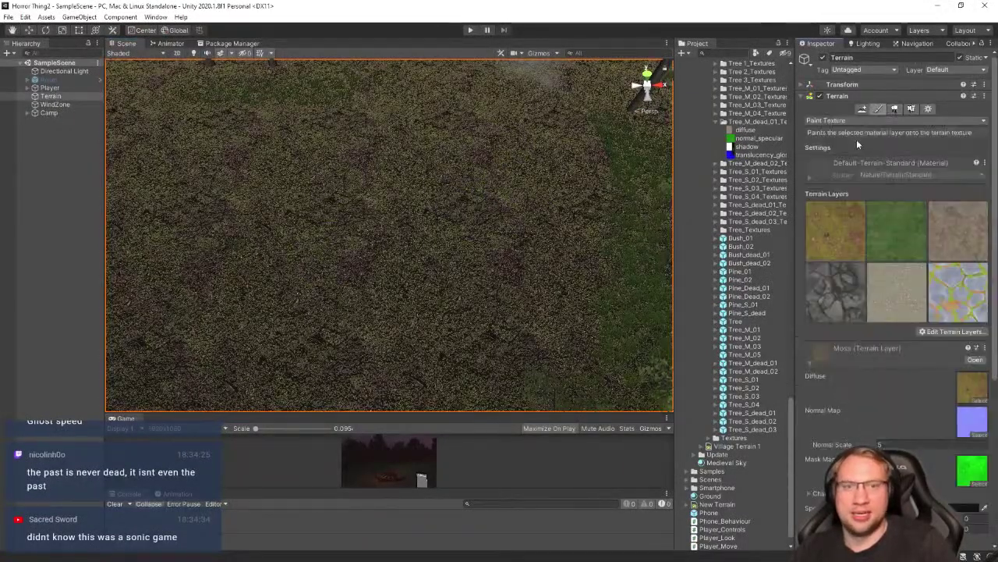
pyautogui.click(866, 120)
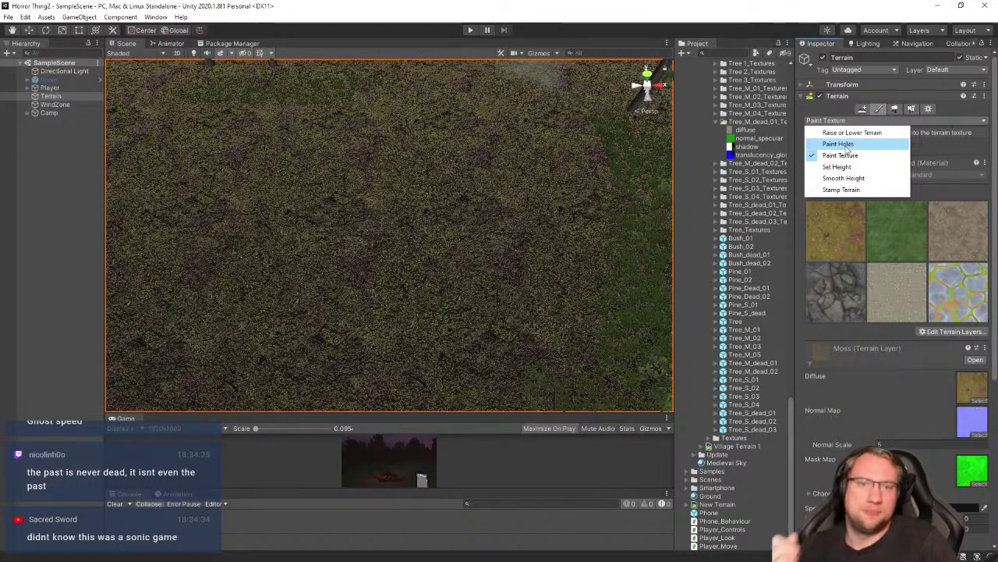
pyautogui.click(852, 133)
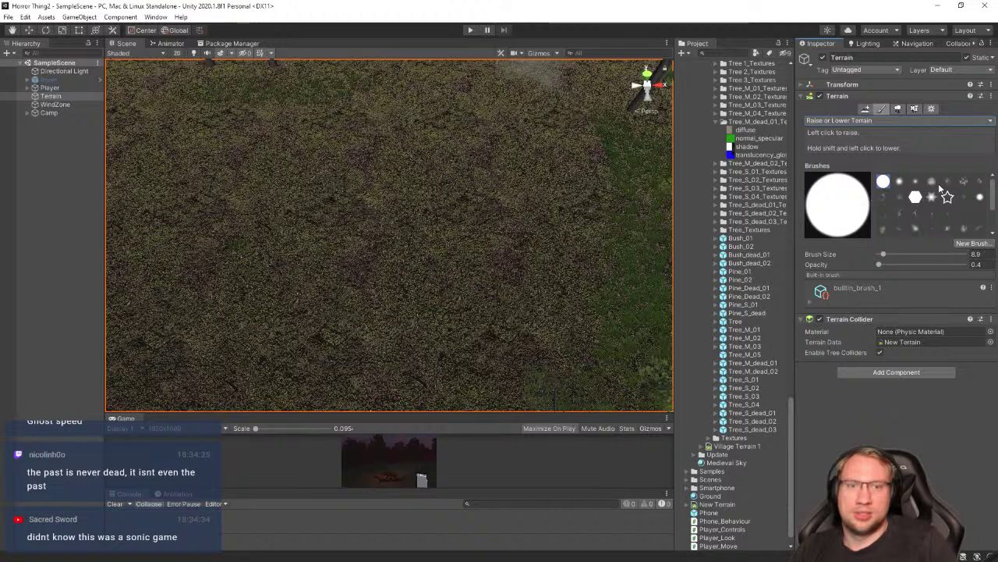
pyautogui.click(946, 181)
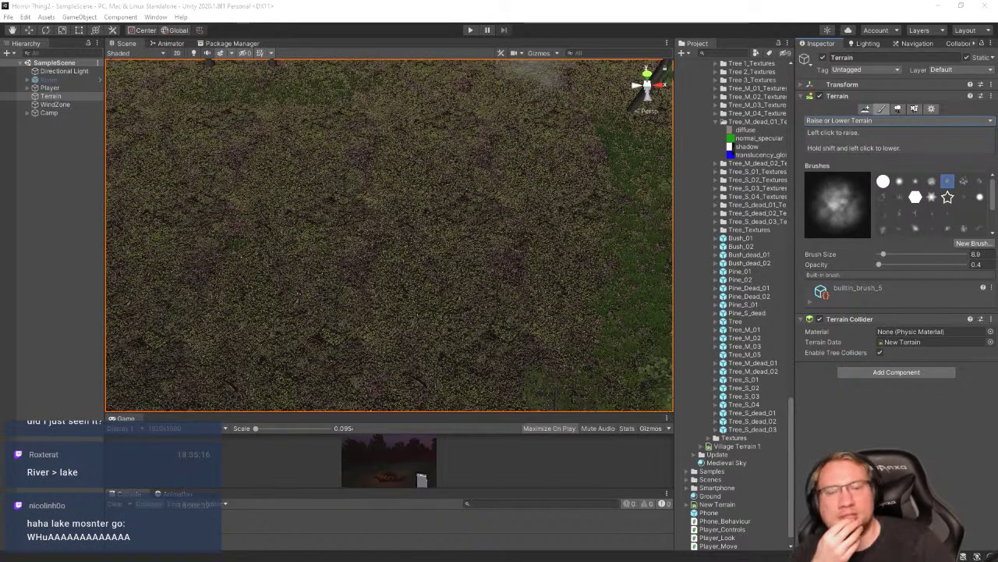
# Switch to the browser and skim Brackeys' "How to make Terrain in Unity!" video back to the Terrain Tools package installation
pyautogui.moveTo(997, 117); pyautogui.dragTo(569, 2)
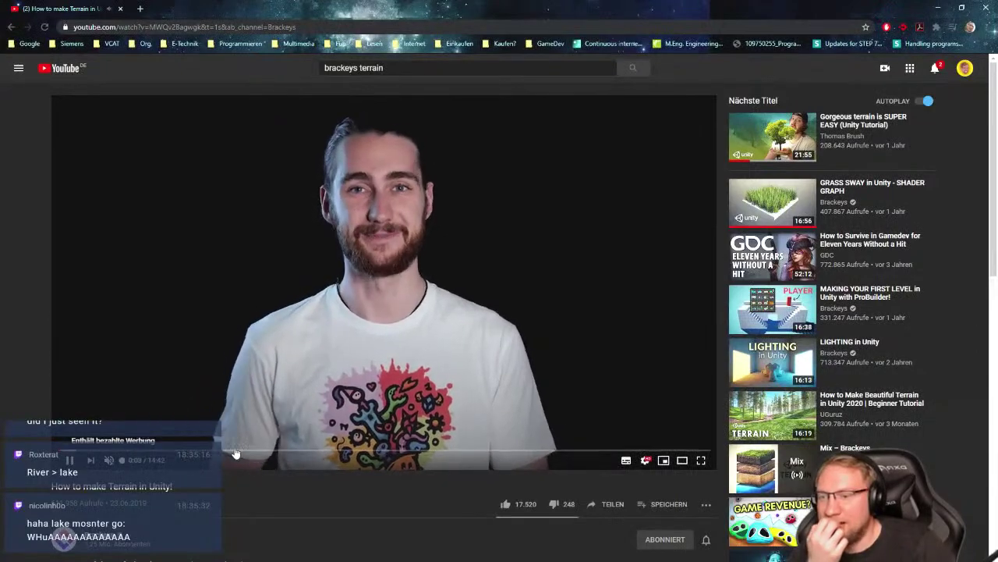
pyautogui.click(219, 450)
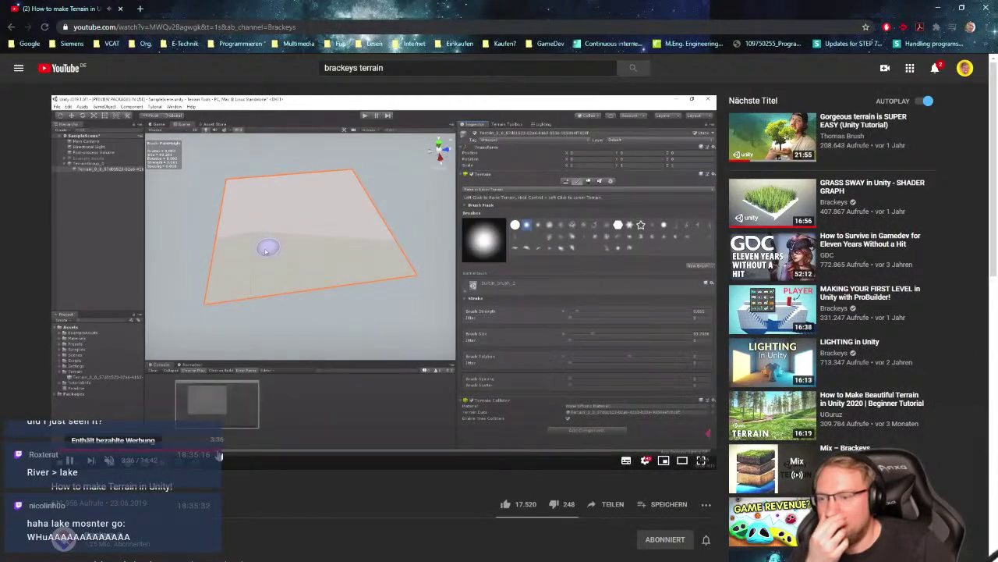
pyautogui.click(267, 451)
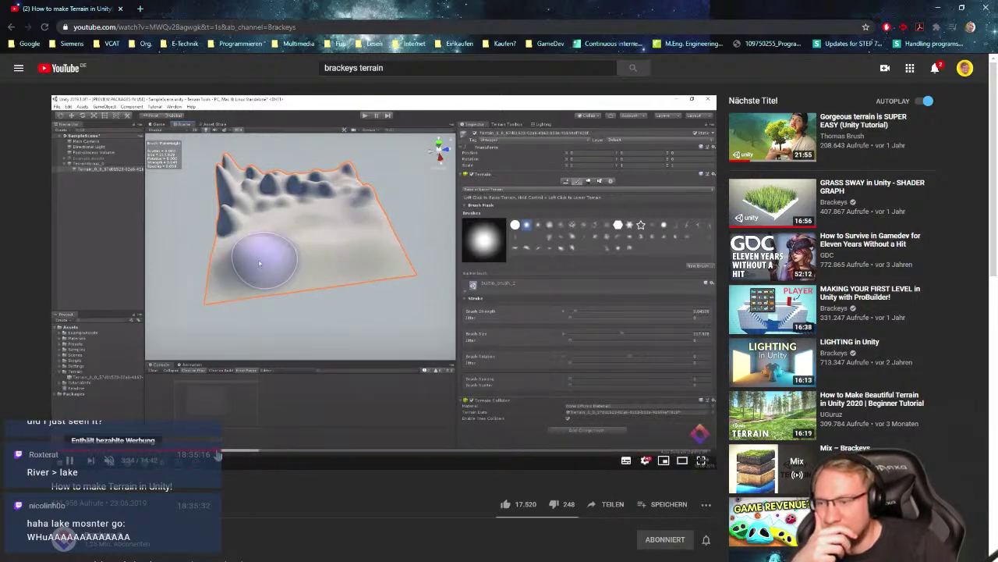
pyautogui.click(201, 451)
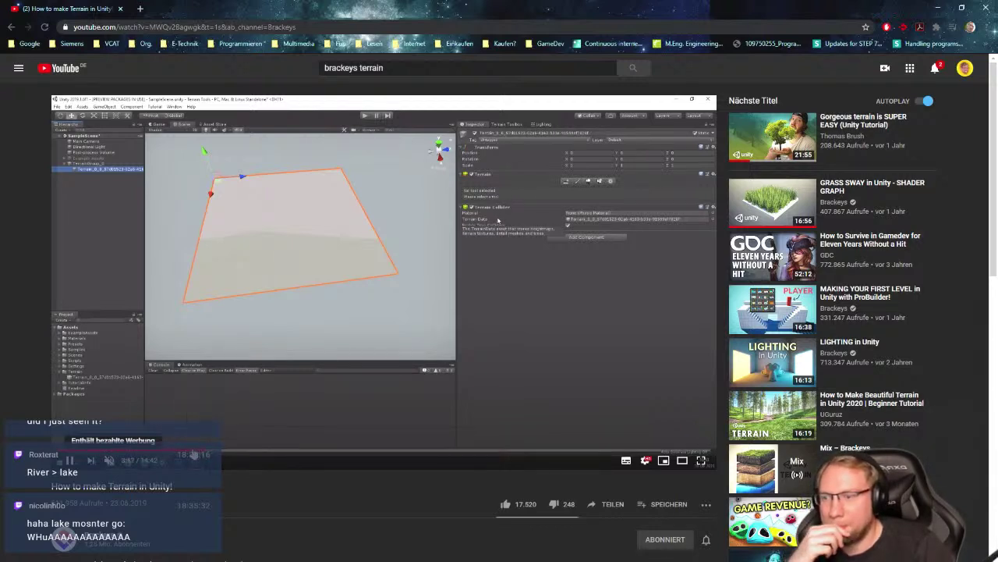
pyautogui.click(168, 454)
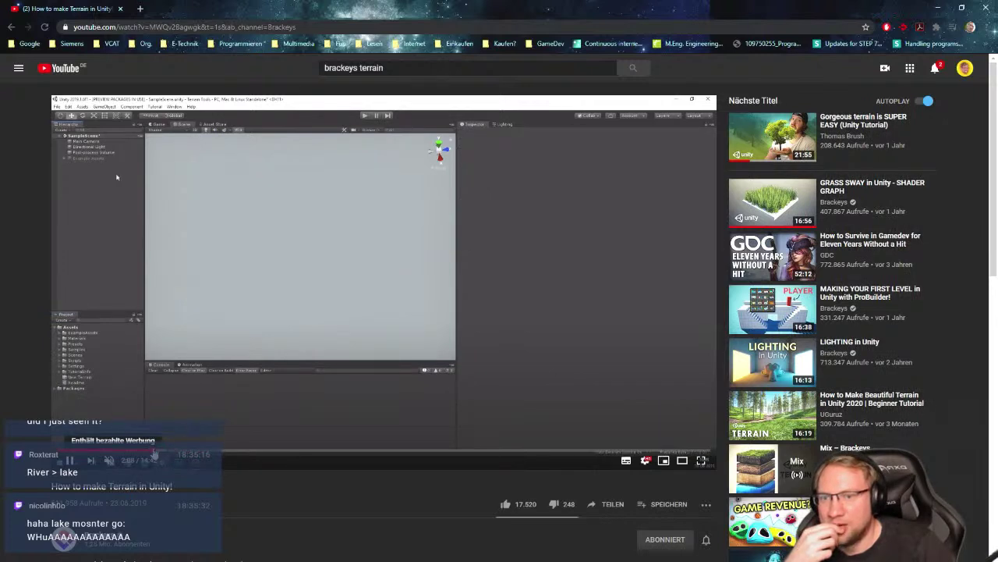
pyautogui.click(154, 454)
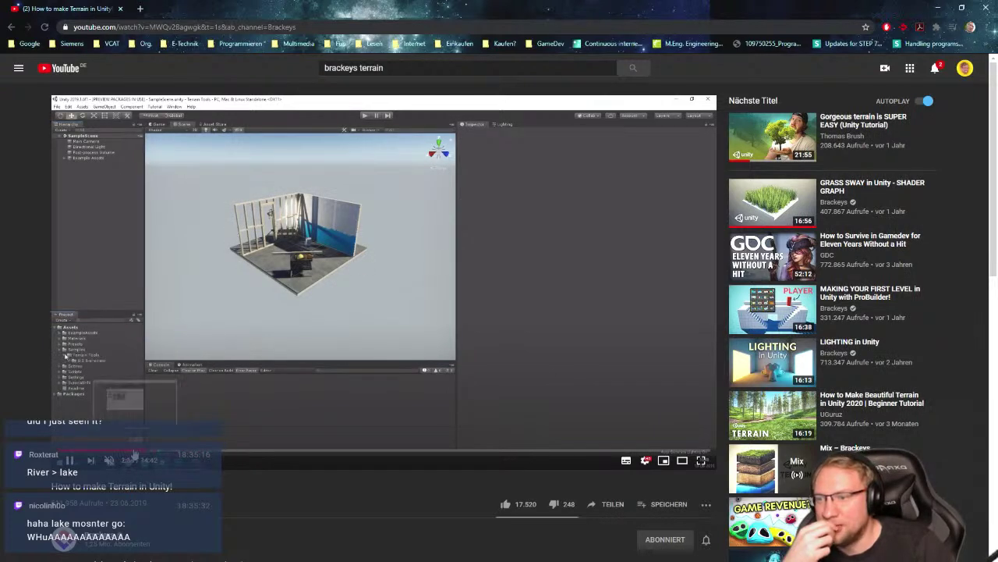
pyautogui.click(127, 454)
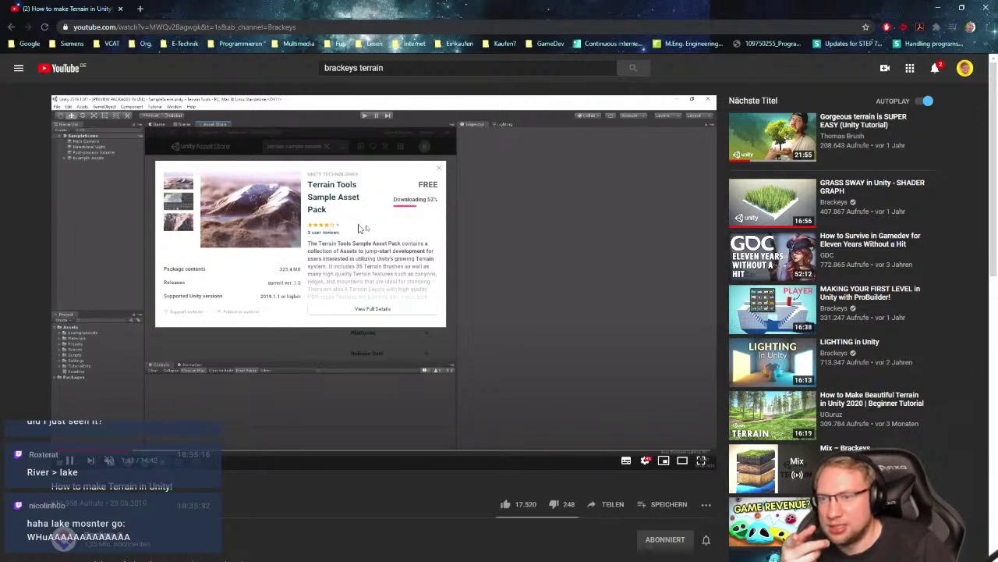
pyautogui.click(126, 453)
pyautogui.click(114, 452)
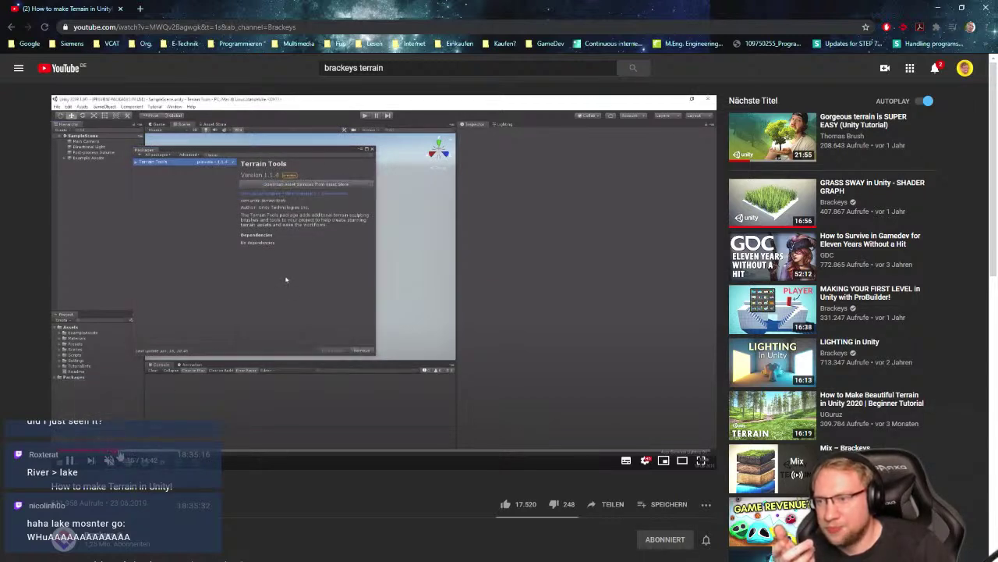
# Skim the tutorial forward from the sample asset pack through terrain creation to mountain sculpting, and pause it
pyautogui.click(125, 453)
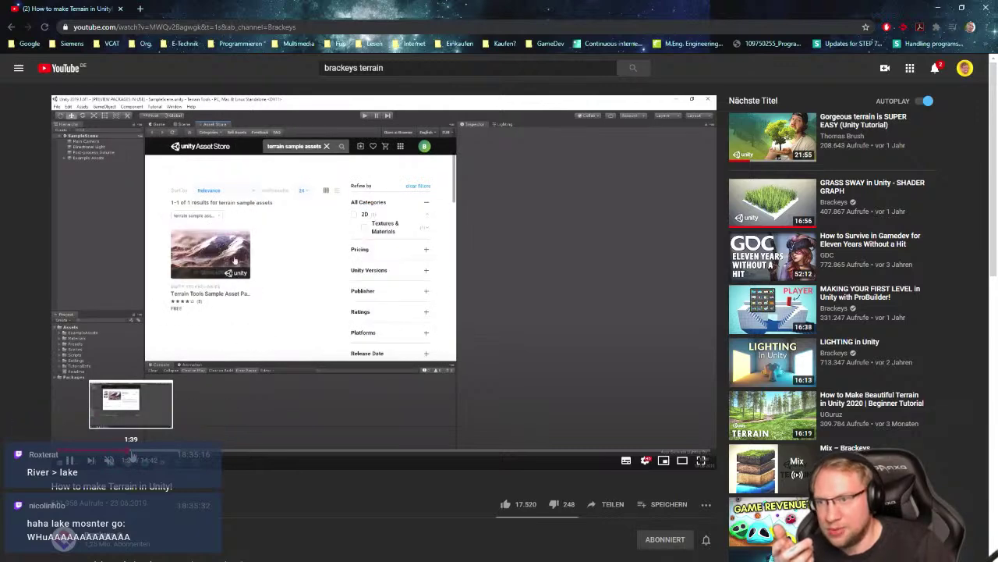
pyautogui.click(142, 452)
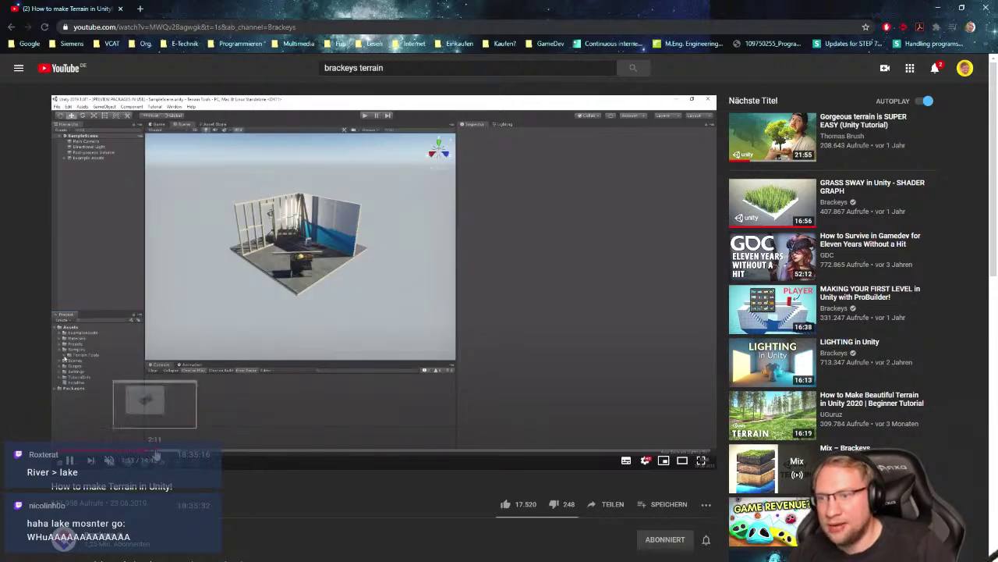
pyautogui.click(173, 452)
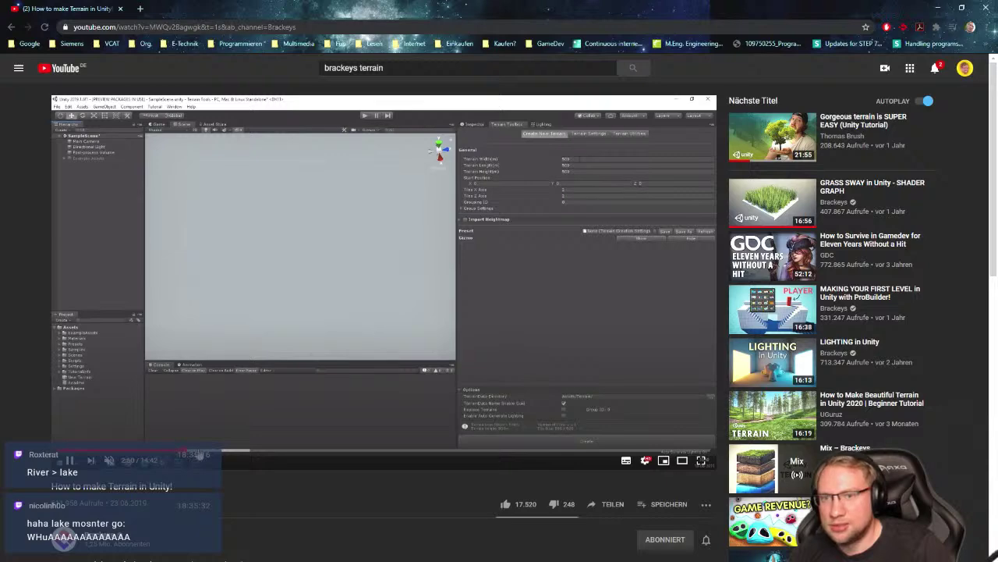
pyautogui.click(201, 452)
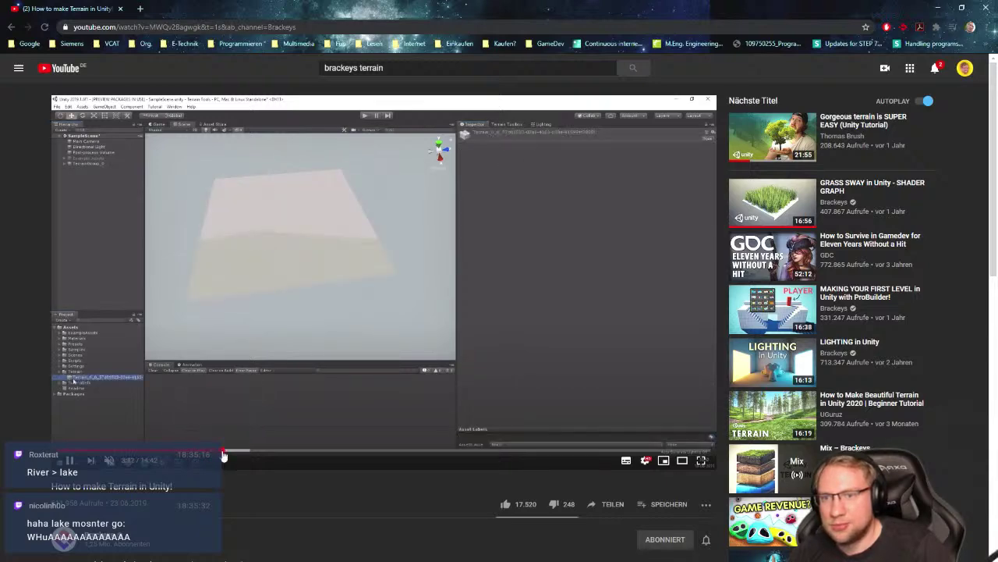
pyautogui.click(234, 452)
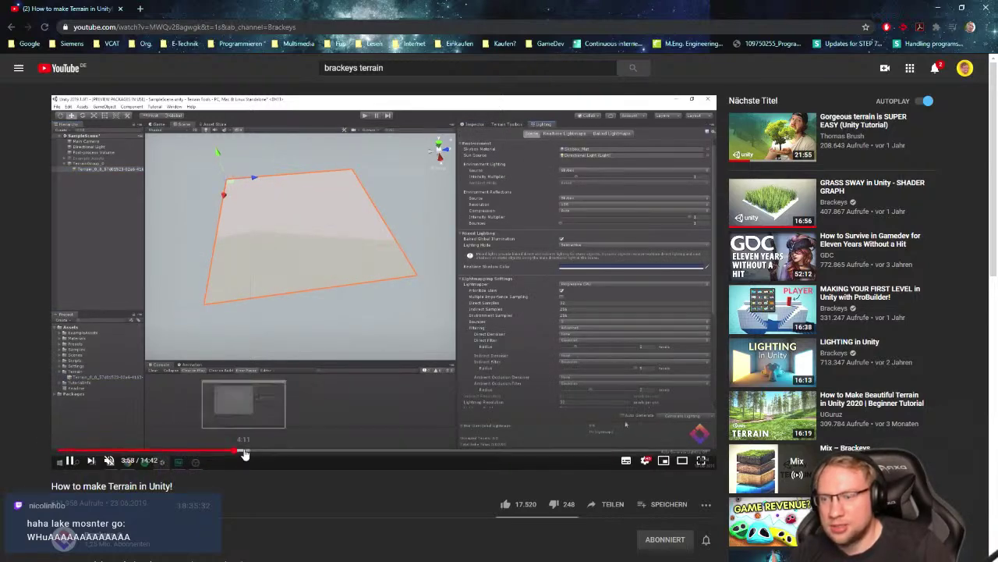
pyautogui.click(251, 453)
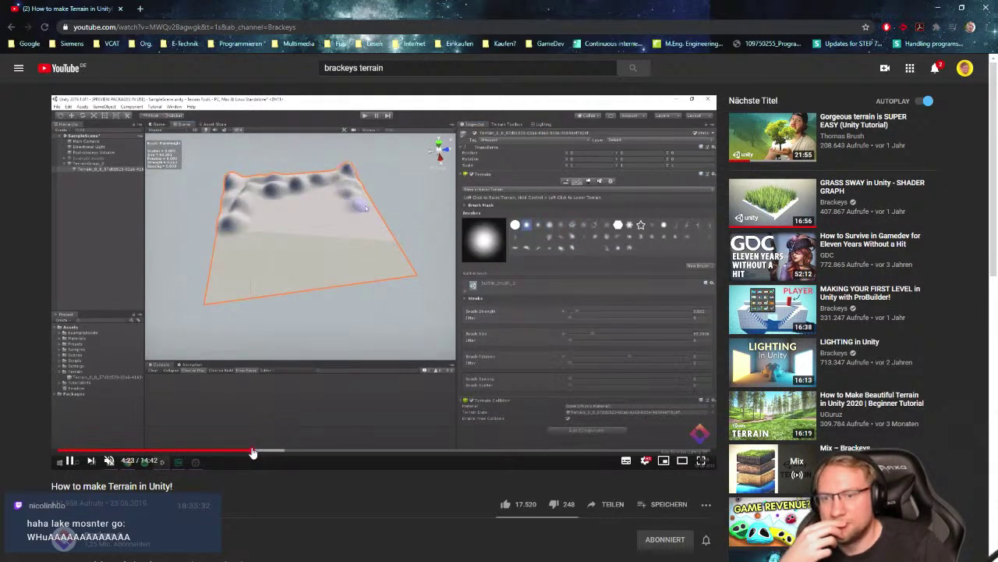
pyautogui.moveTo(266, 452); pyautogui.dragTo(329, 453)
pyautogui.click(318, 227)
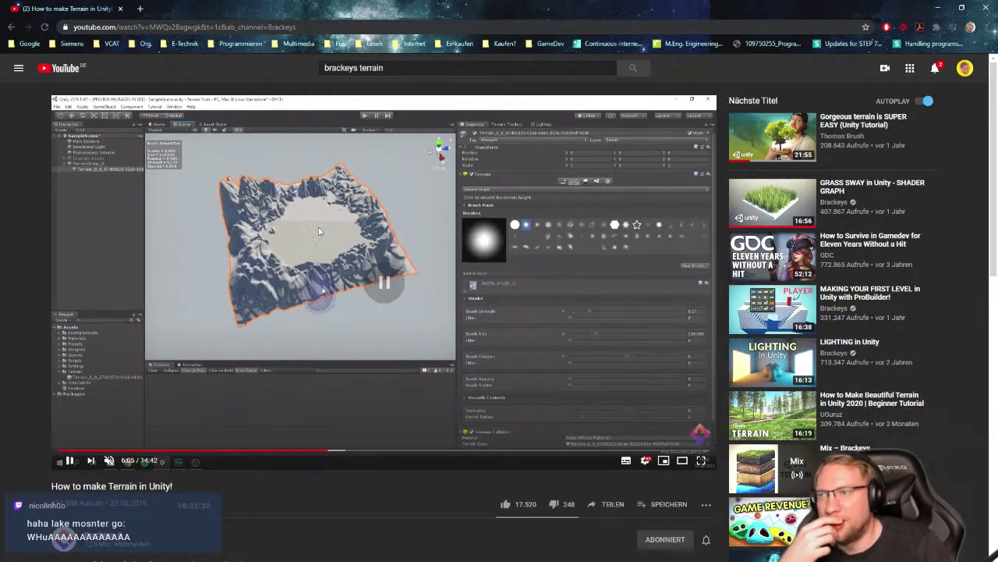
# Switch back to Unity and refresh the Package Manager's My Assets list with the "terrain" search in place
pyautogui.hotkey('alt', 'Tab')
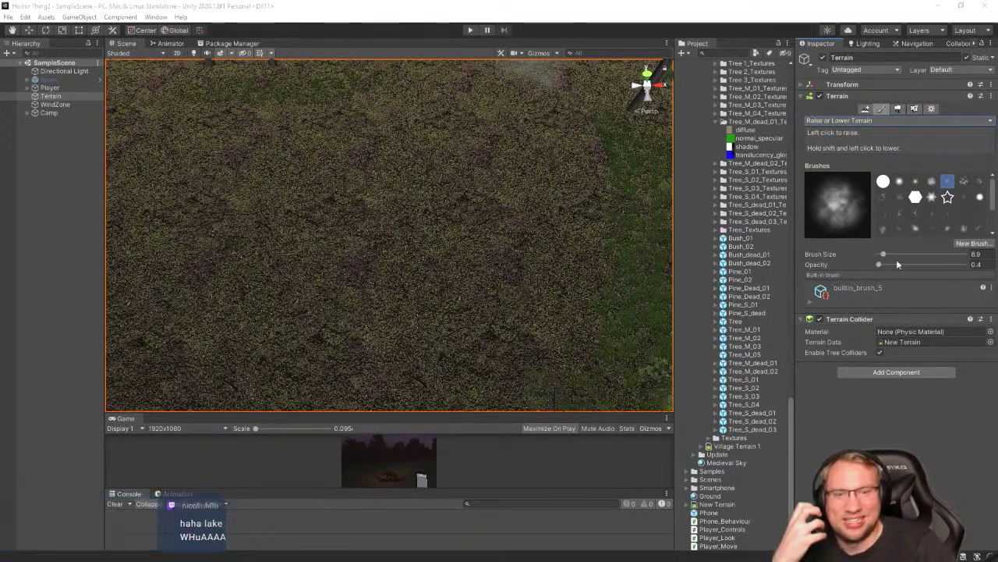
pyautogui.click(231, 42)
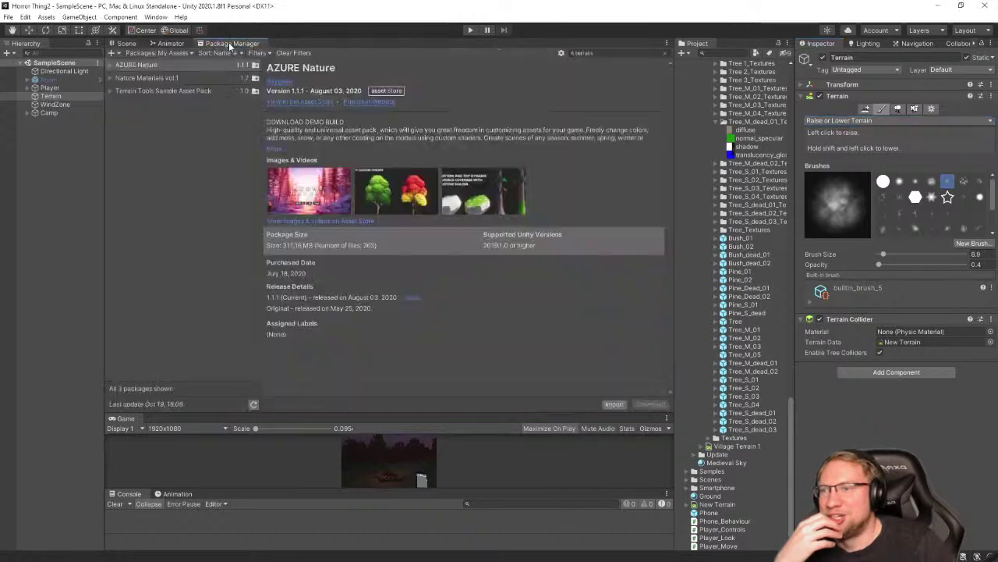
pyautogui.click(591, 54)
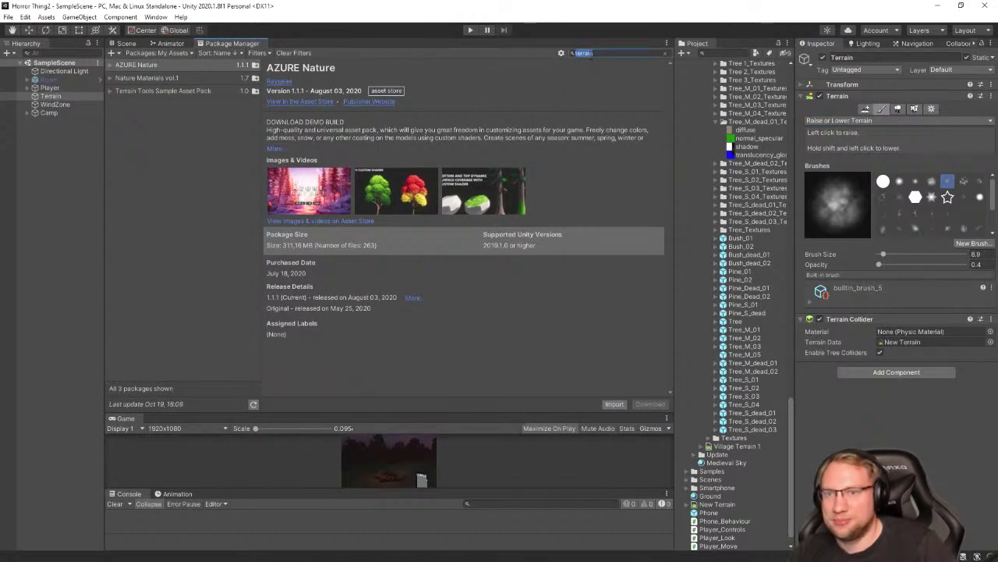
pyautogui.click(591, 54)
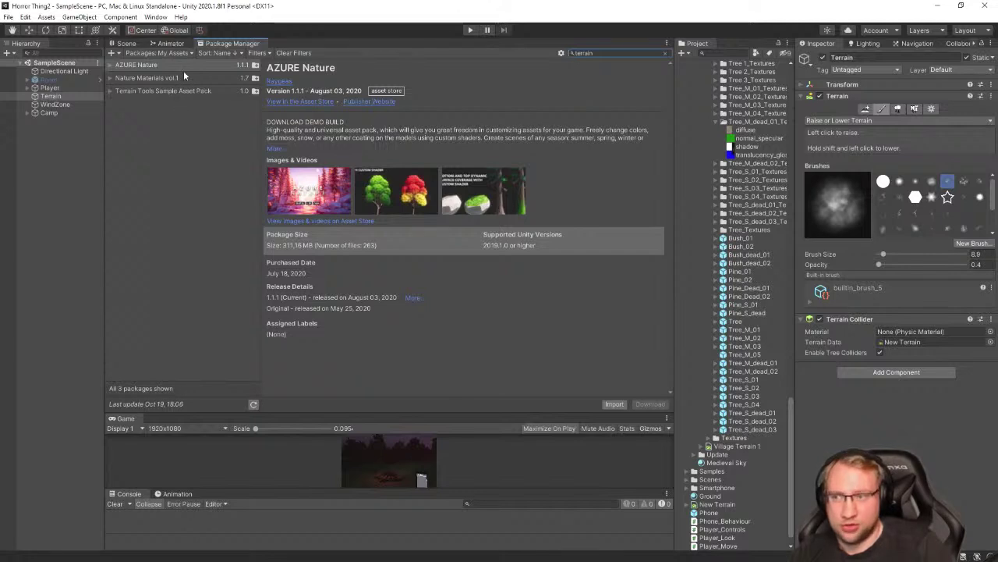
pyautogui.click(190, 218)
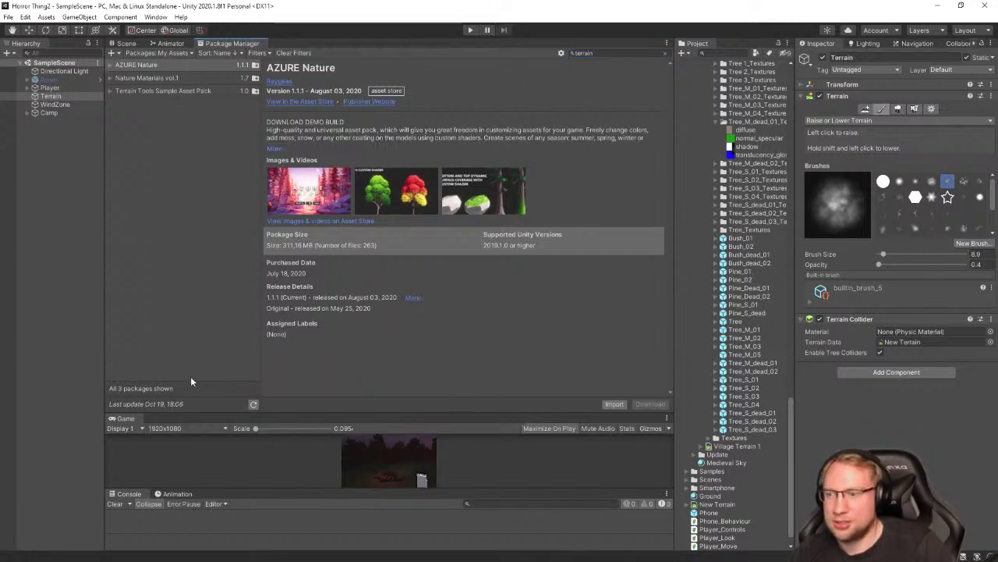
pyautogui.click(253, 406)
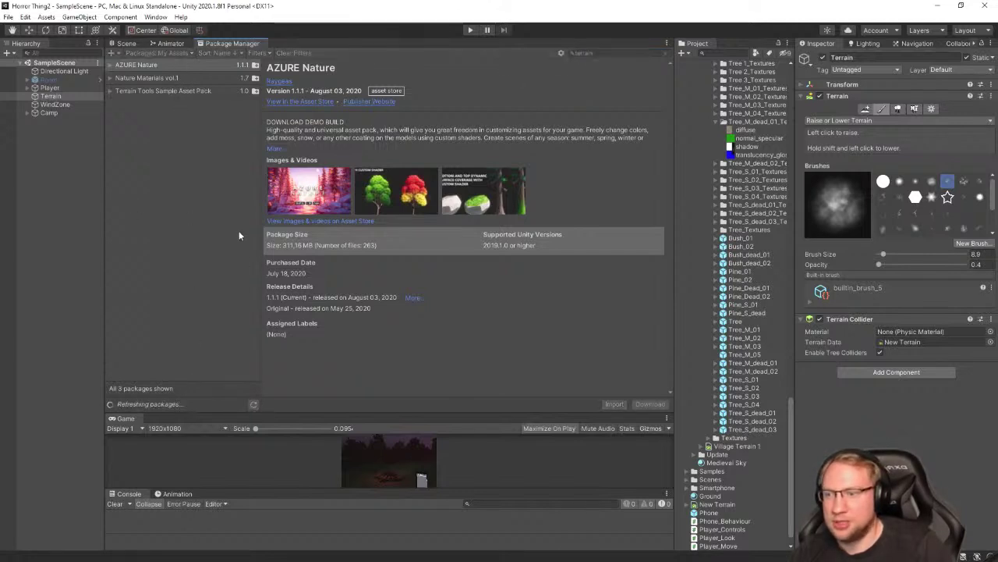
pyautogui.click(183, 91)
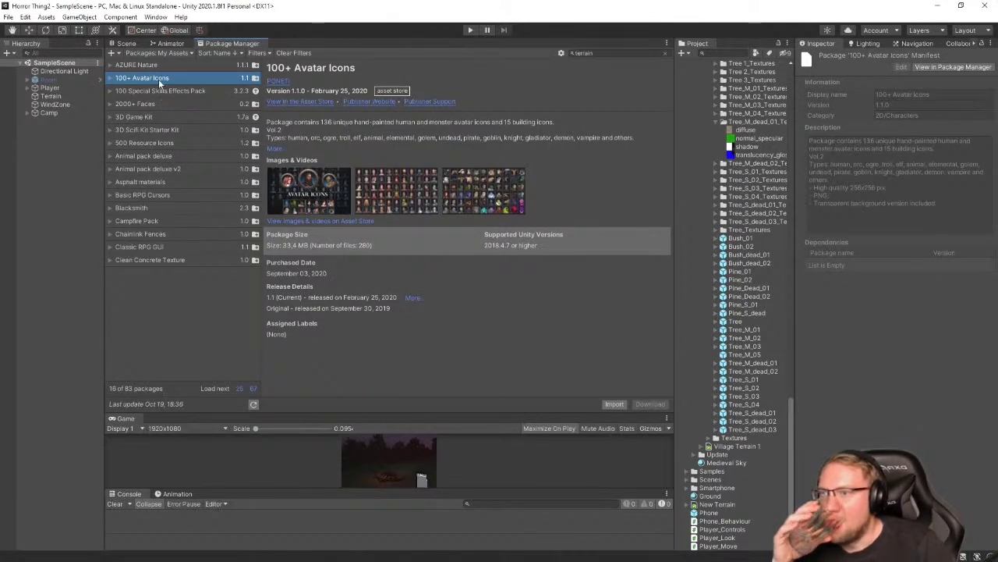
# Rerun the "terrain" search in My Assets and check the available status and category filters
pyautogui.click(620, 53)
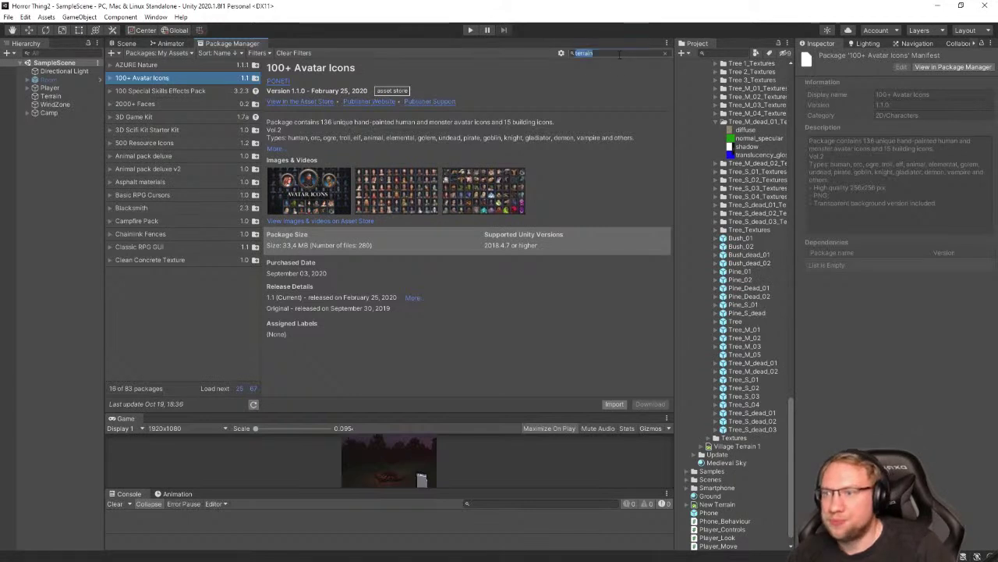
pyautogui.press('Return')
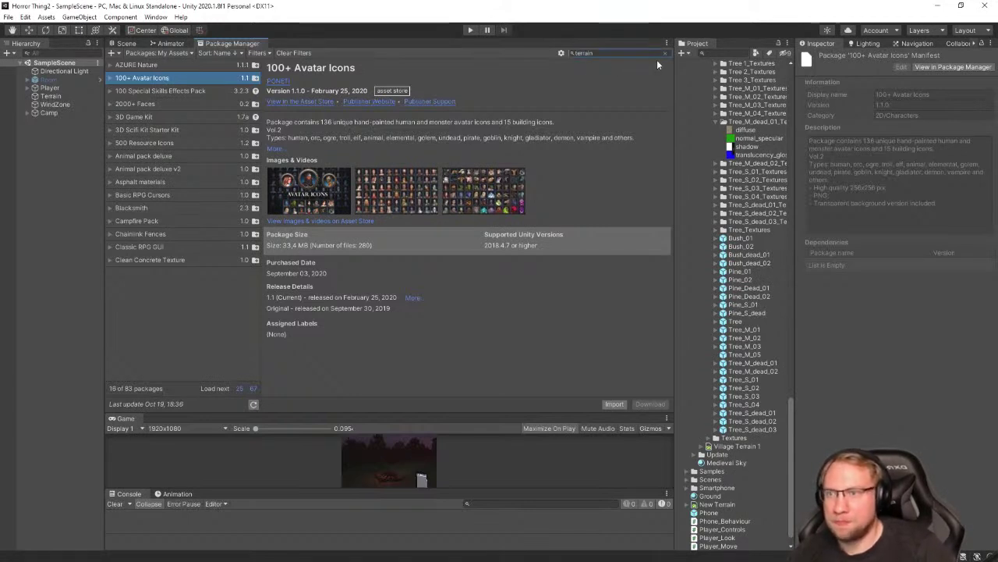
pyautogui.click(257, 53)
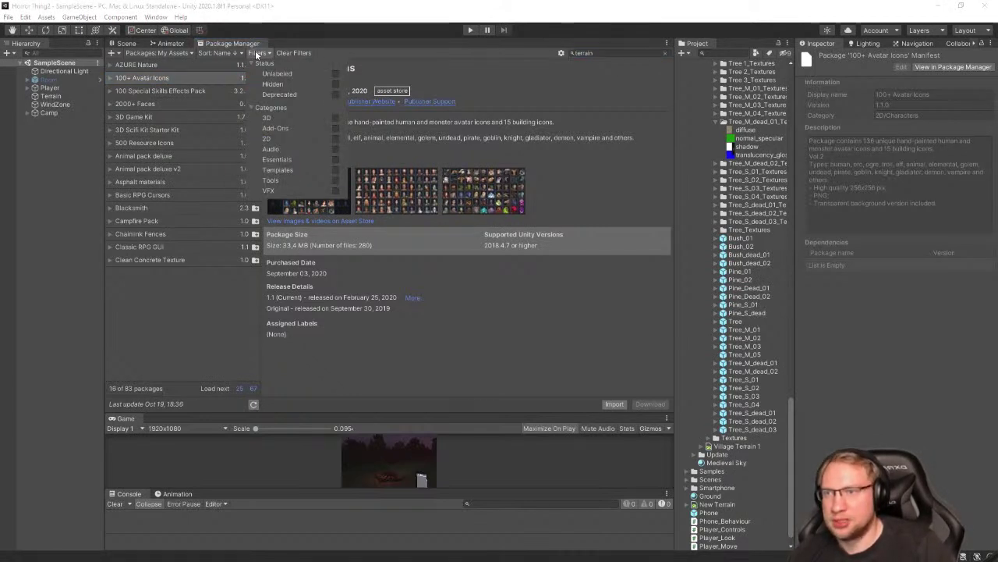
pyautogui.click(220, 321)
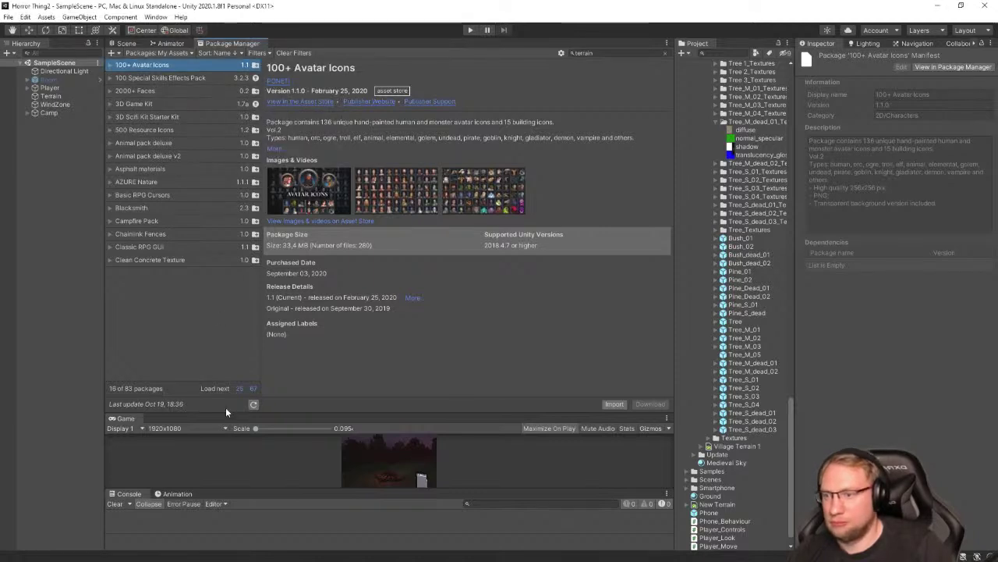
# Try to load all remaining My Assets packages, refreshing the list and viewing Basic RPG Cursors, Clean Concrete Texture and Chainlink Fences
pyautogui.click(253, 404)
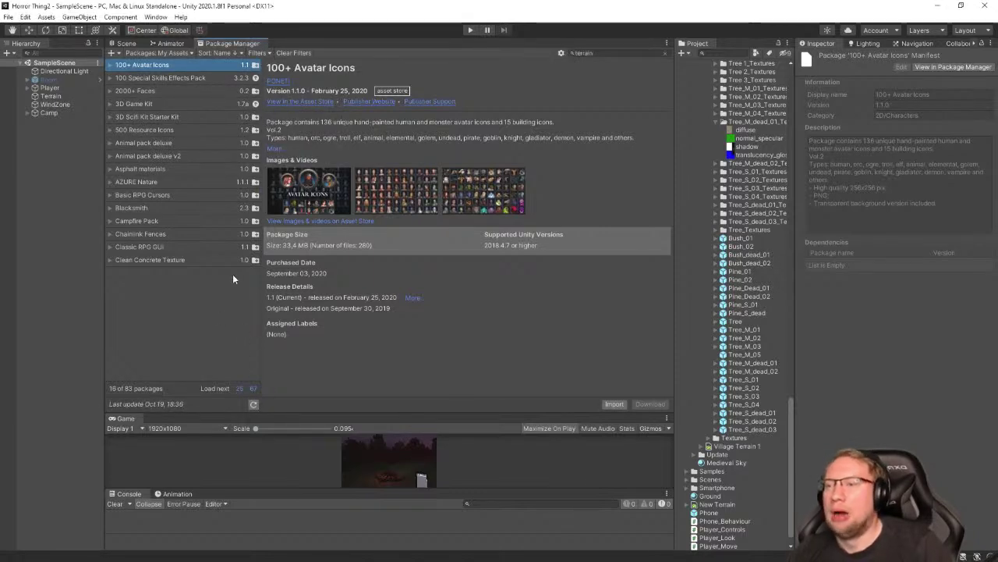
pyautogui.click(255, 389)
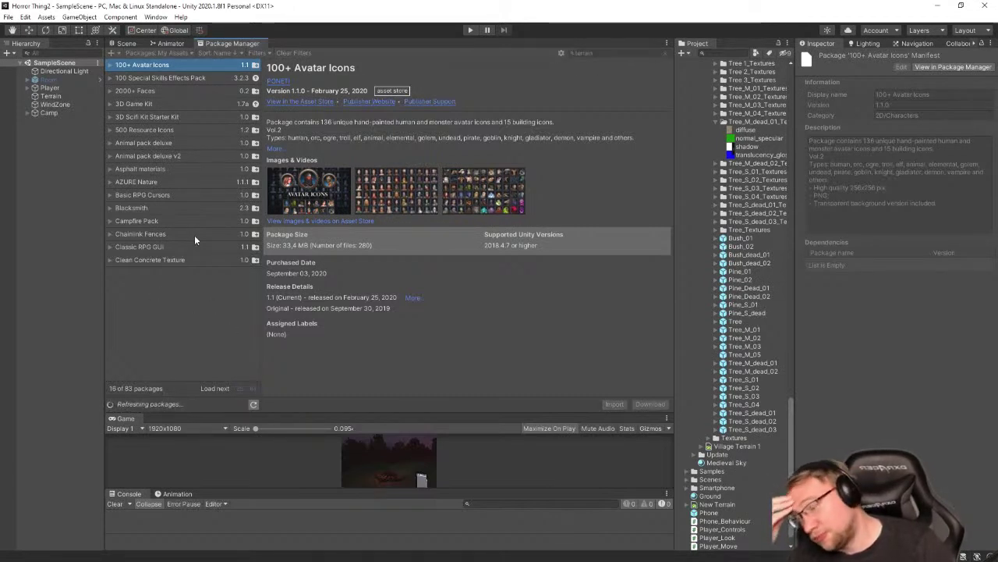
pyautogui.click(184, 196)
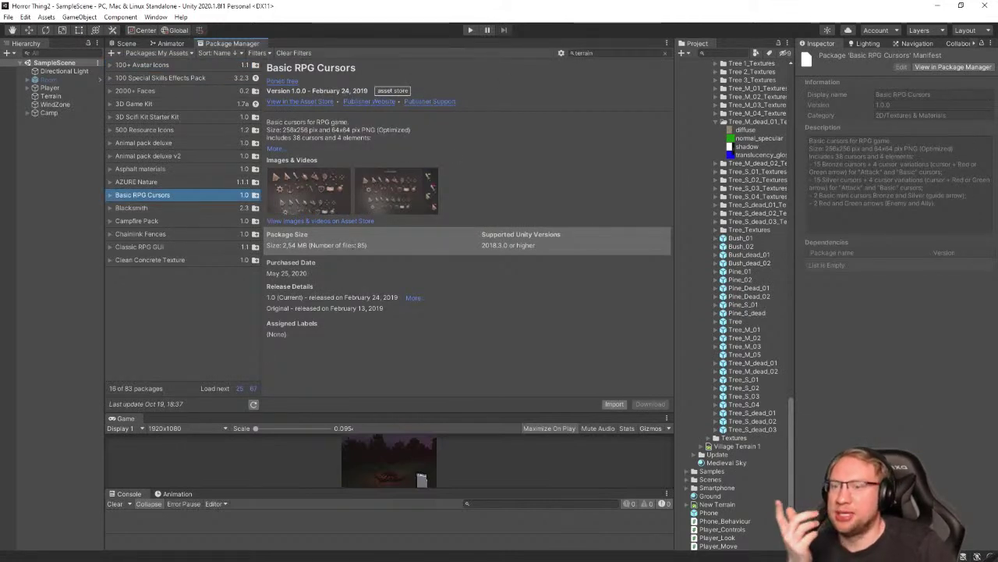
pyautogui.click(254, 405)
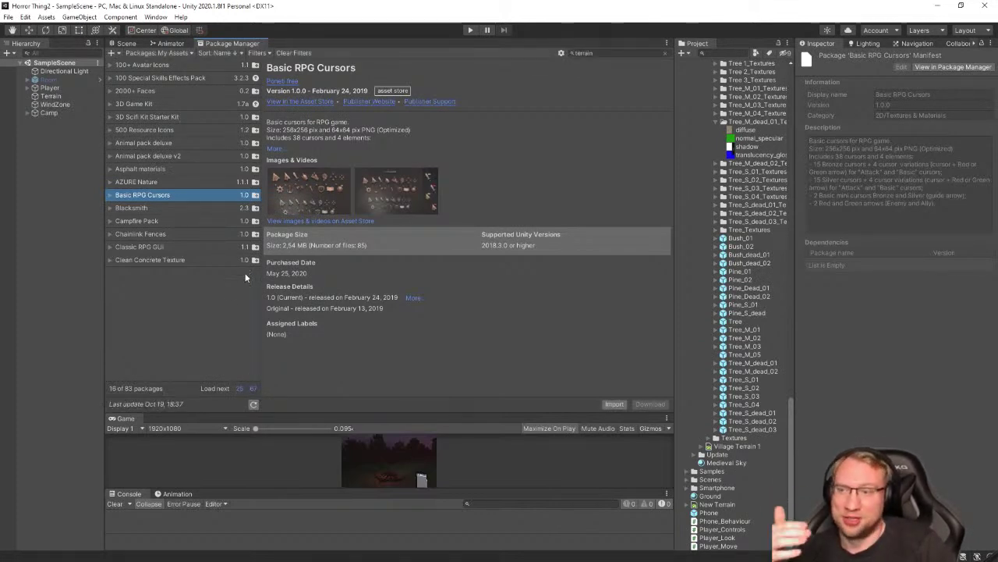
pyautogui.click(254, 388)
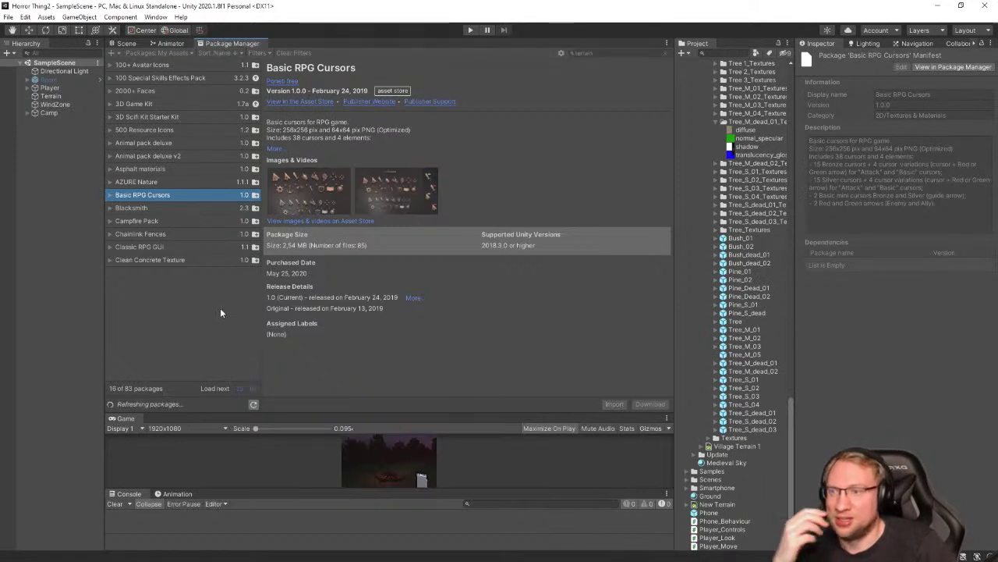
pyautogui.click(165, 259)
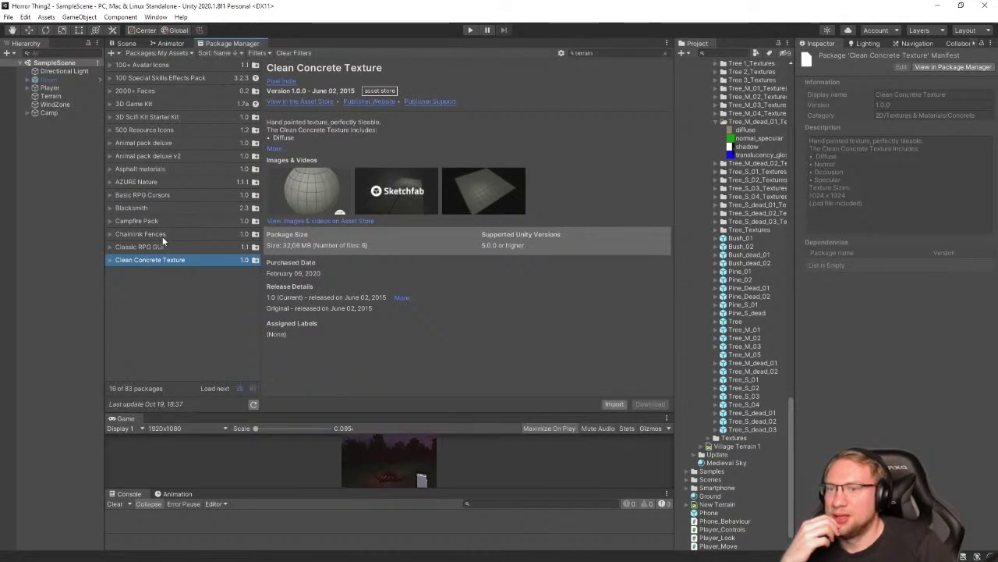
pyautogui.click(156, 247)
pyautogui.click(160, 234)
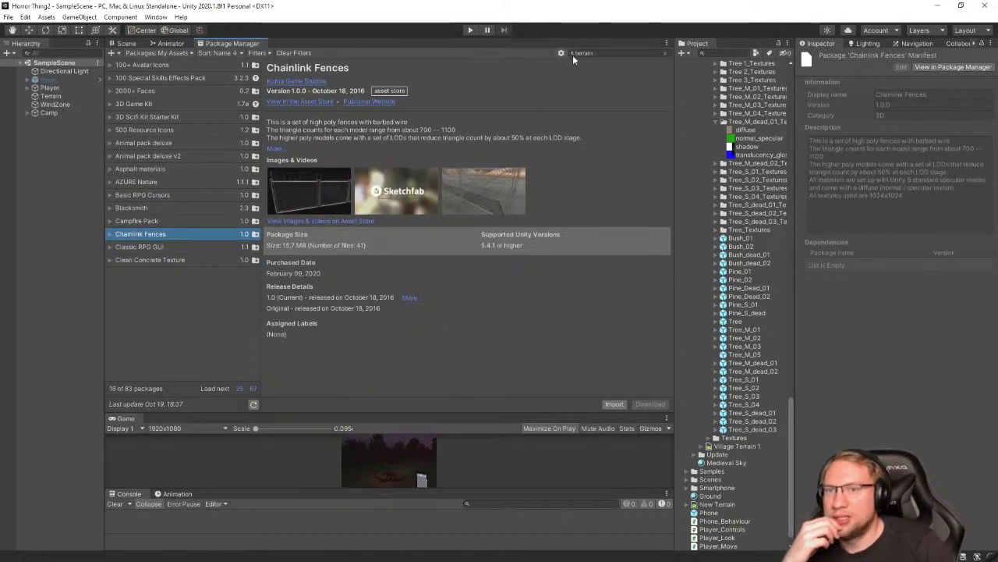
# Check the package source options and retry loading the remaining packages with the "terrain" search still set
pyautogui.click(190, 53)
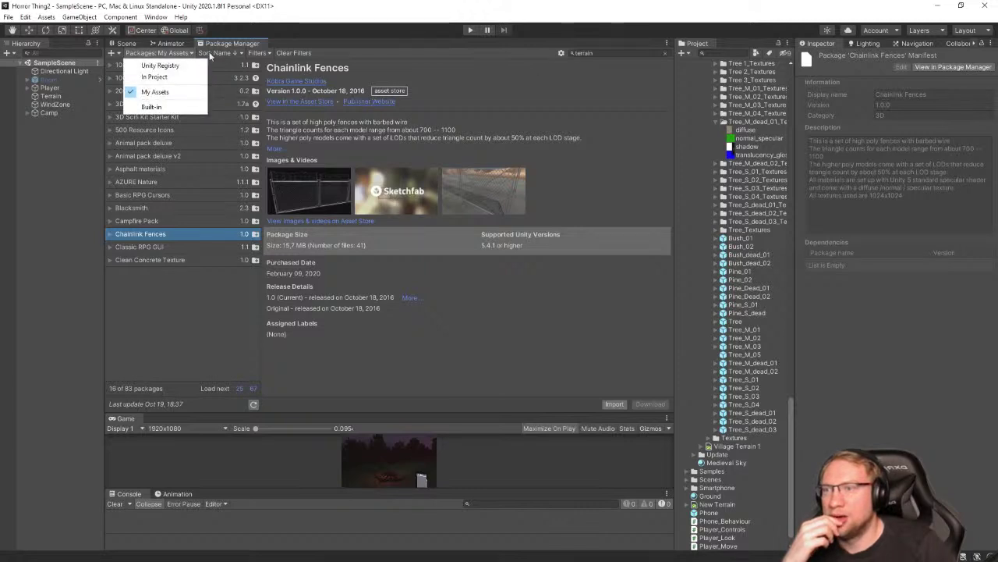
pyautogui.click(223, 50)
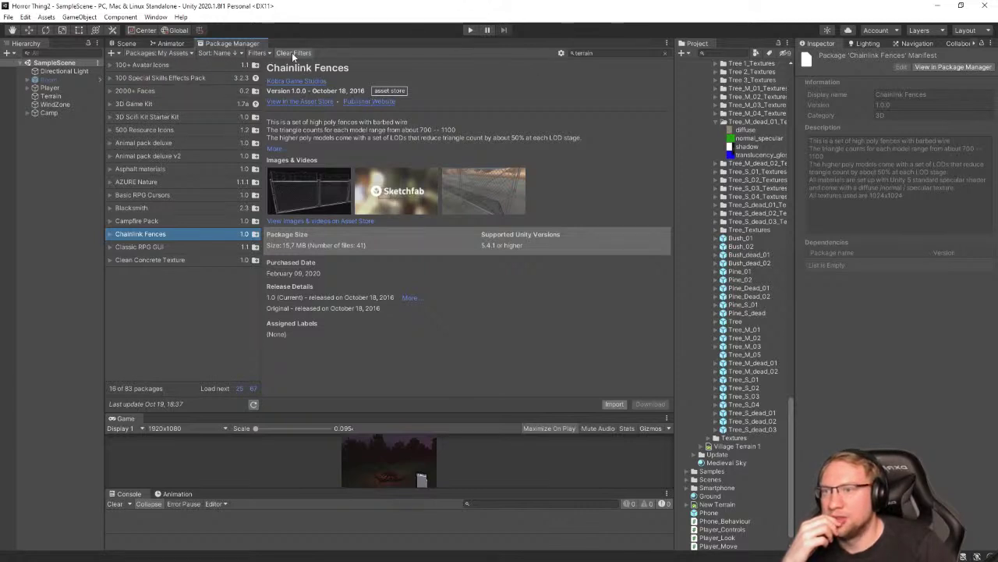
pyautogui.click(251, 390)
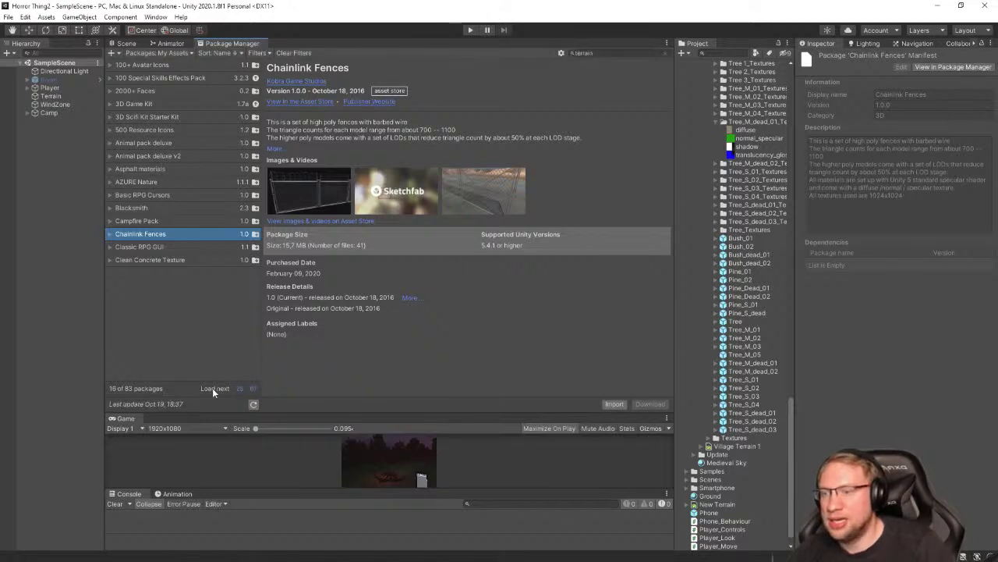
pyautogui.click(254, 405)
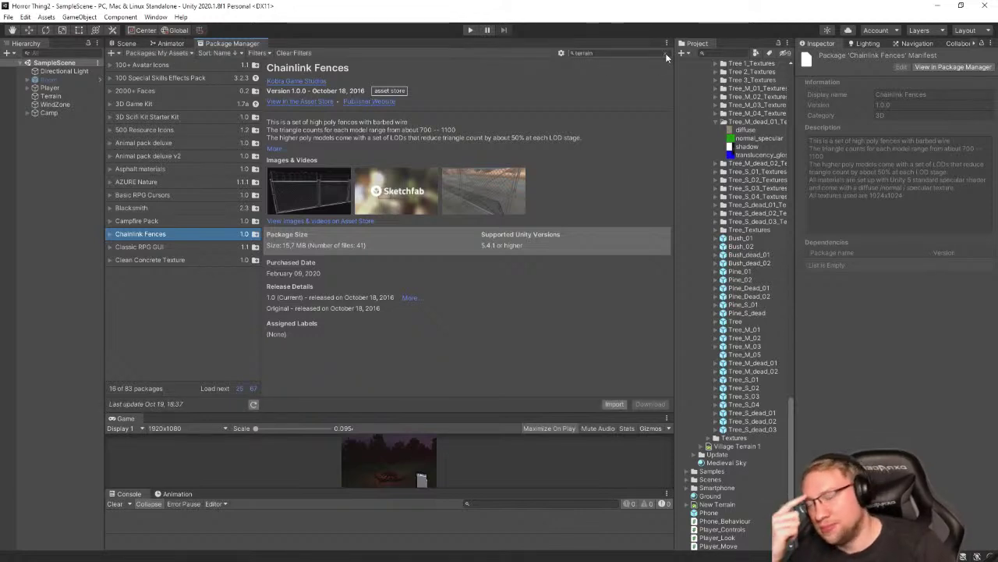
# Clear the package search and load all remaining packages in My Assets down to the Terrain Tools entry
pyautogui.click(665, 53)
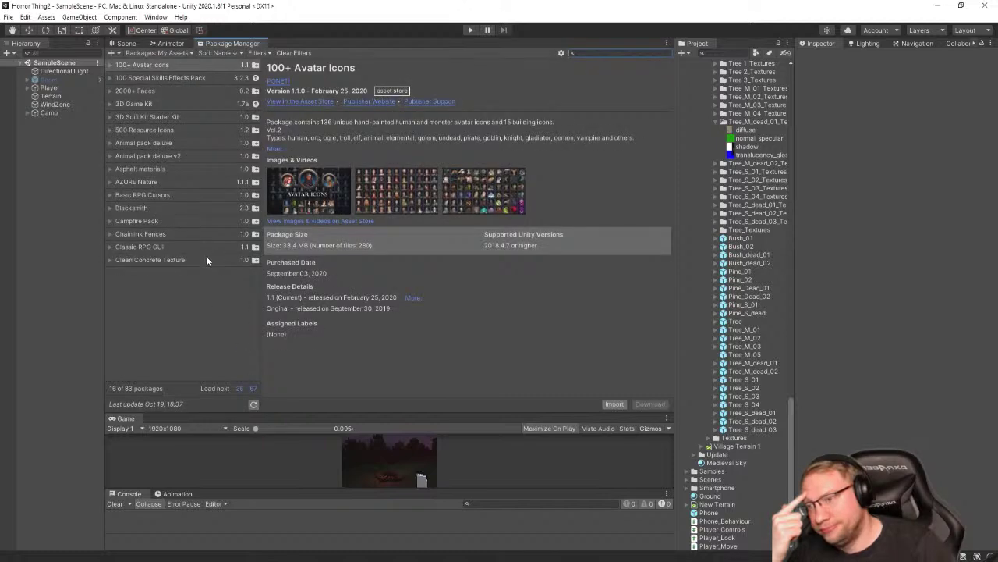
pyautogui.click(252, 390)
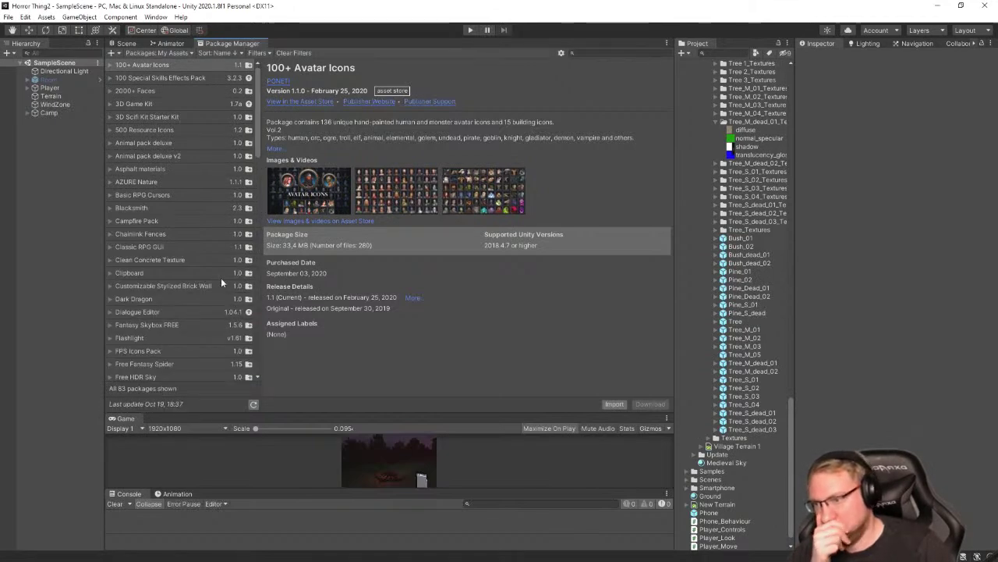
pyautogui.scroll(-18, 200, 285)
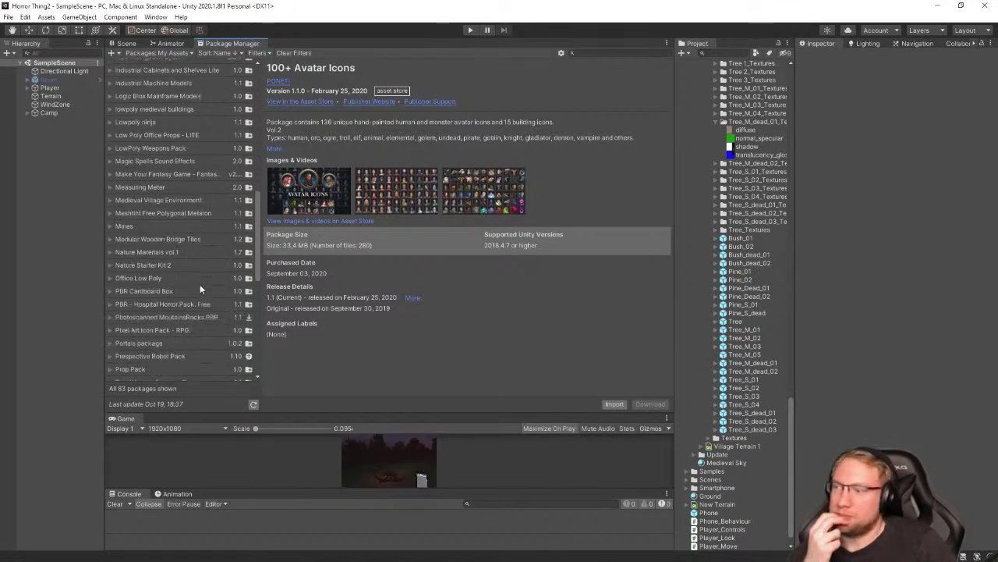
pyautogui.scroll(-5, 199, 289)
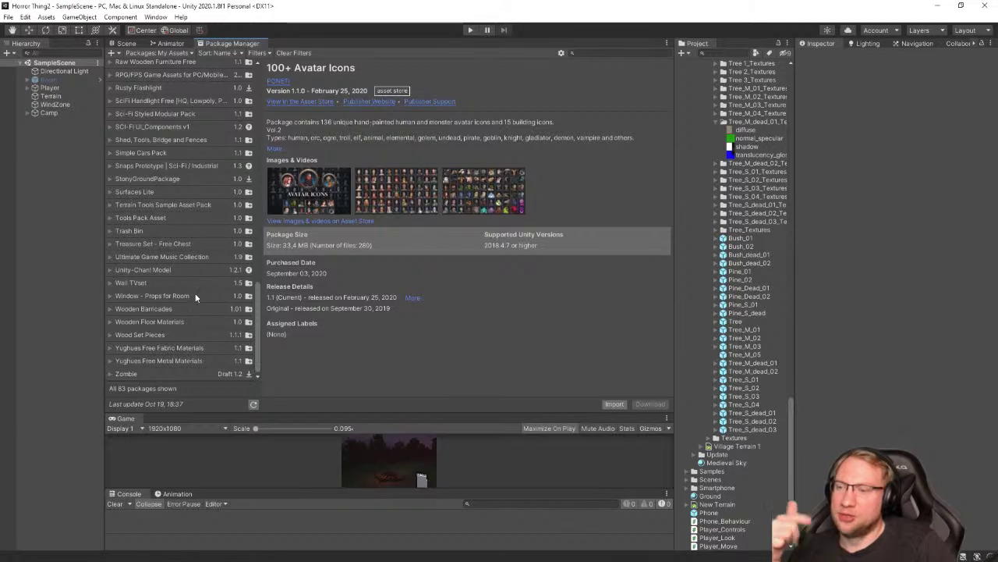
# Try to import the Terrain Tools Sample Asset Pack into the project and close the import window
pyautogui.click(159, 205)
pyautogui.click(111, 205)
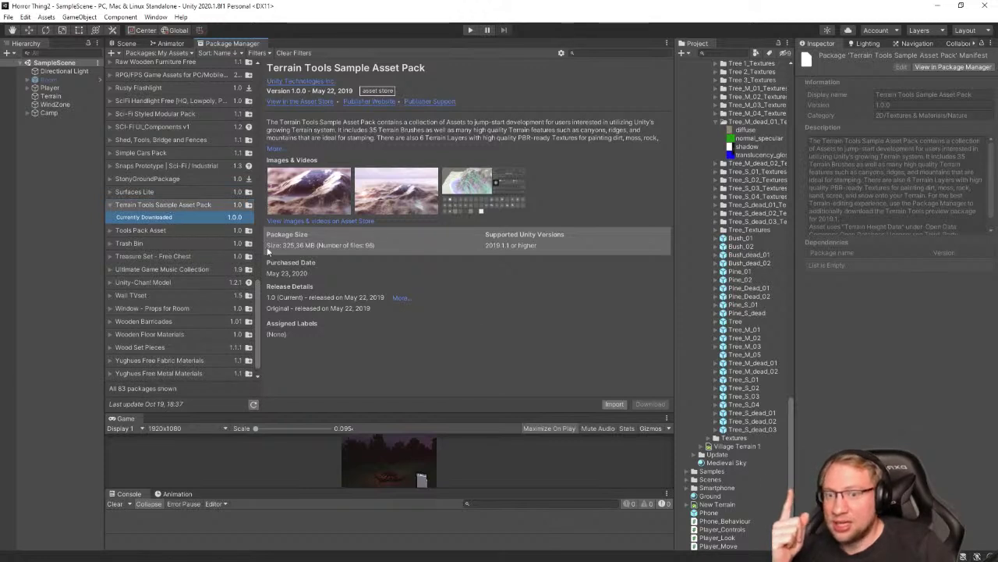
pyautogui.click(616, 405)
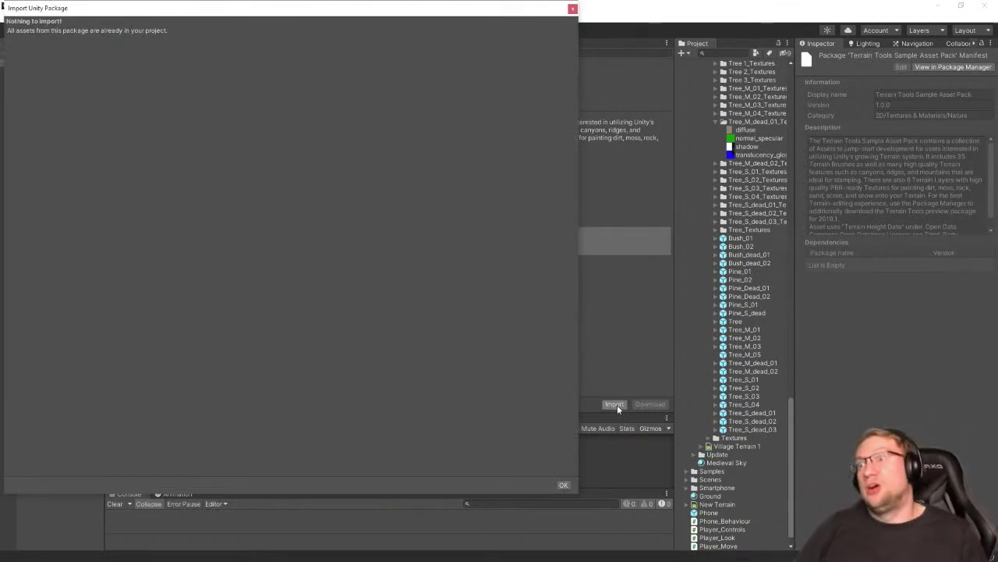
pyautogui.click(572, 8)
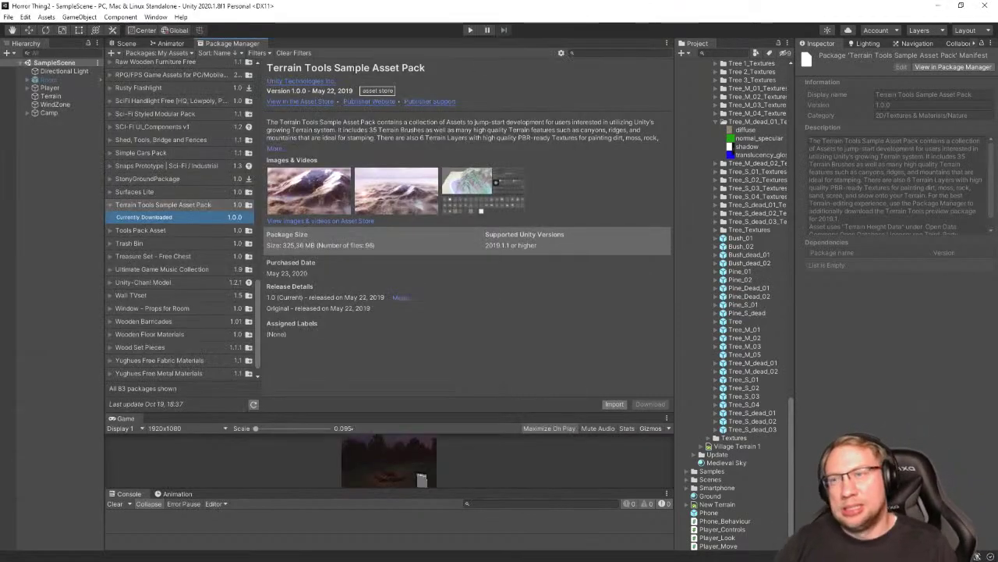
# View the package details of Surfaces Lite, Terrain Tools Sample Asset Pack and Tools Pack Asset
pyautogui.click(135, 191)
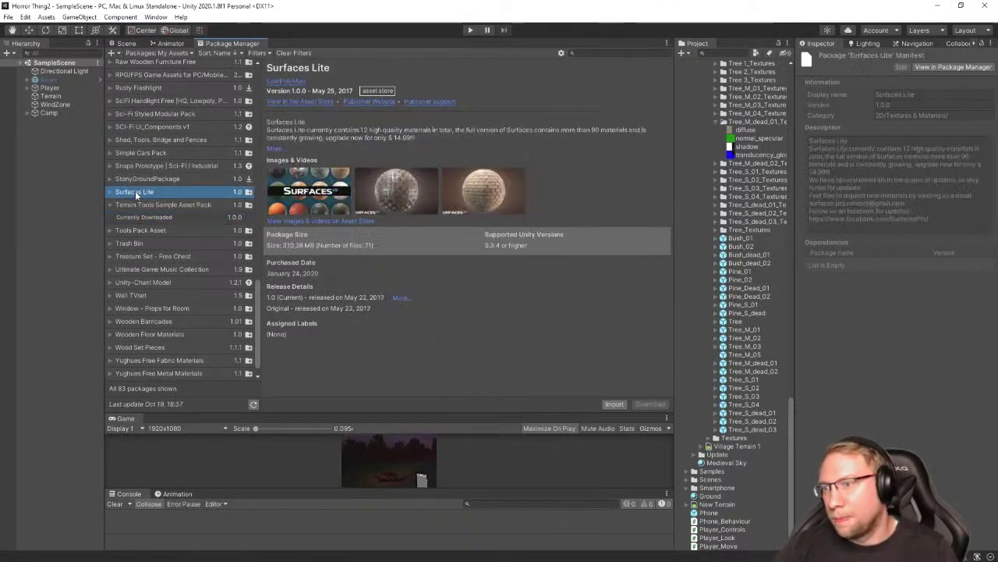
pyautogui.click(140, 205)
pyautogui.click(136, 232)
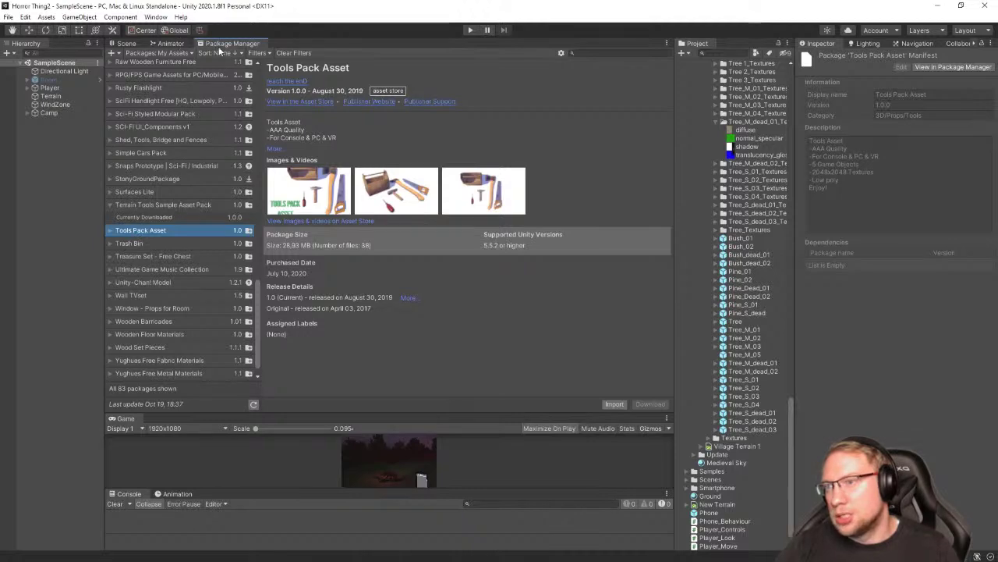
# Look through the Unity Registry package list for the Terrain Tools package, viewing the TextMeshPro entry's details
pyautogui.click(160, 53)
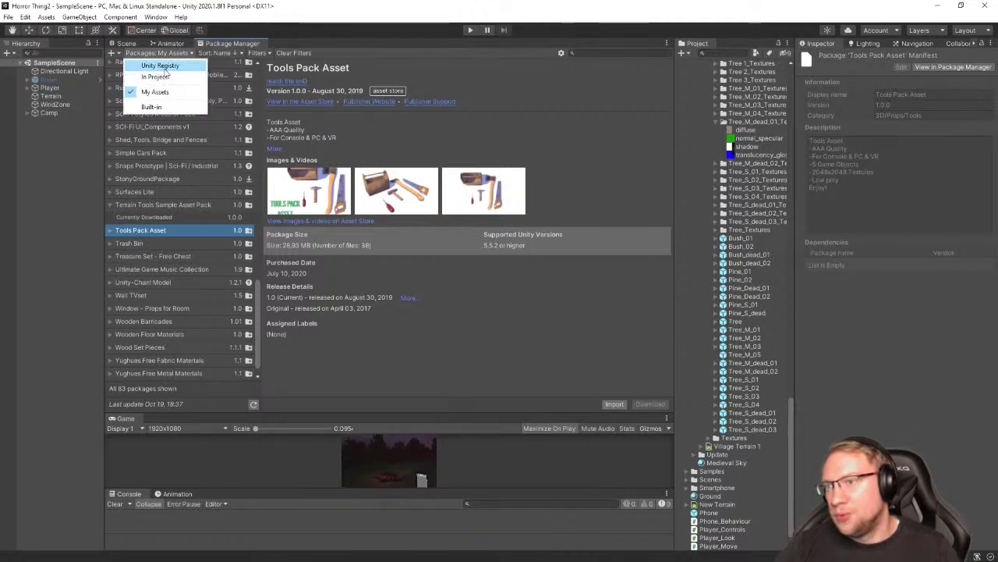
pyautogui.click(161, 66)
pyautogui.scroll(-10, 173, 234)
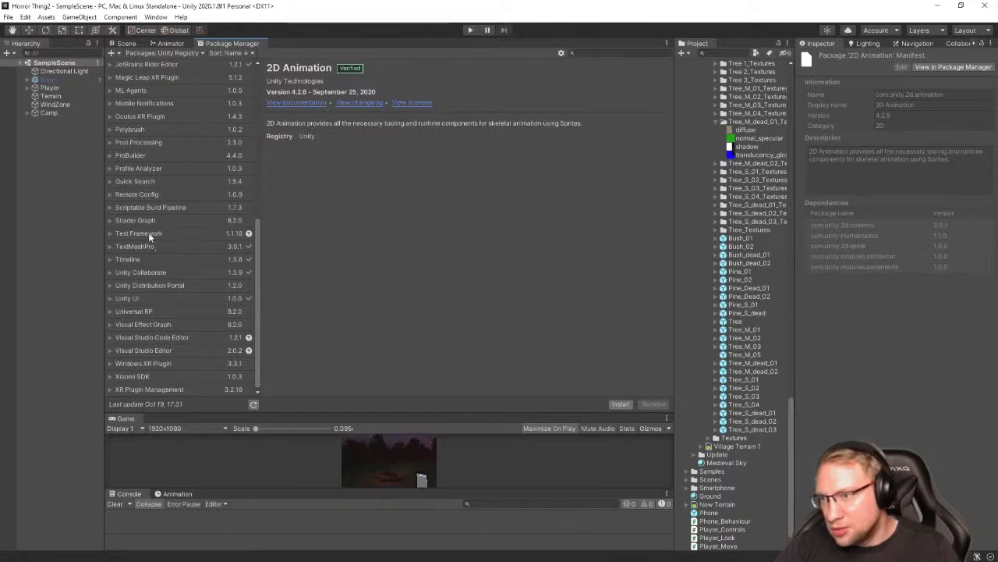
pyautogui.click(150, 246)
pyautogui.scroll(4, 150, 258)
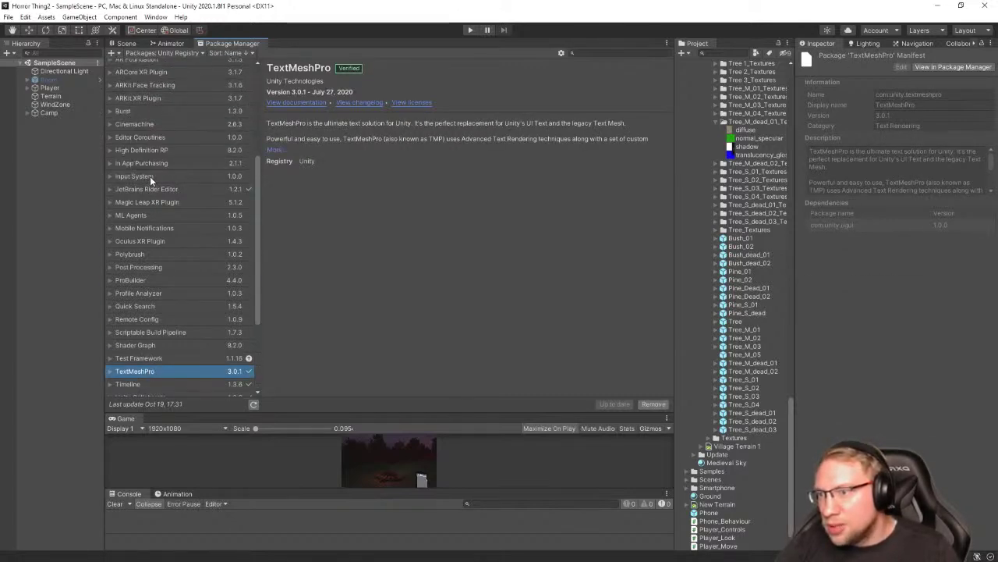
pyautogui.scroll(5, 157, 242)
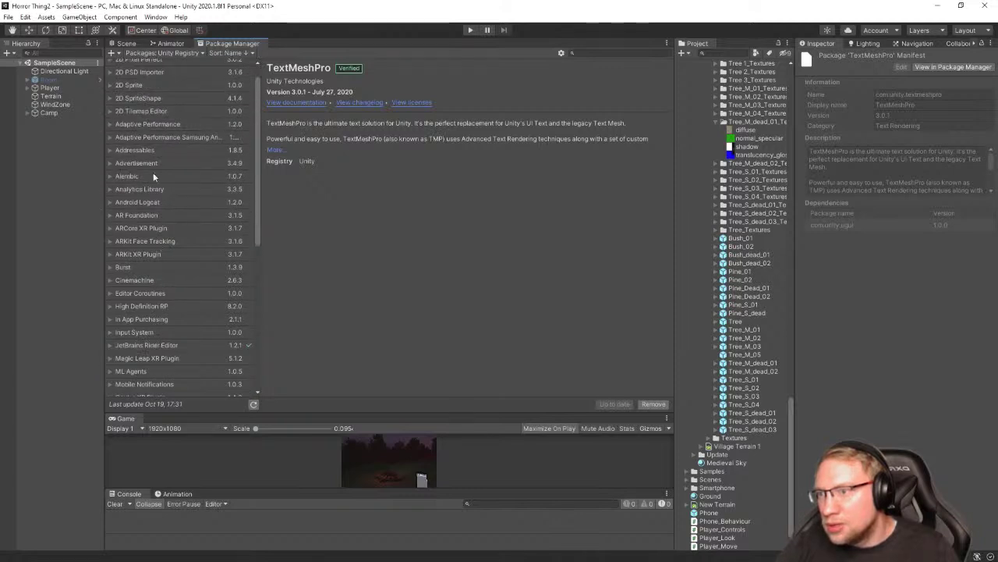
pyautogui.scroll(1, 153, 173)
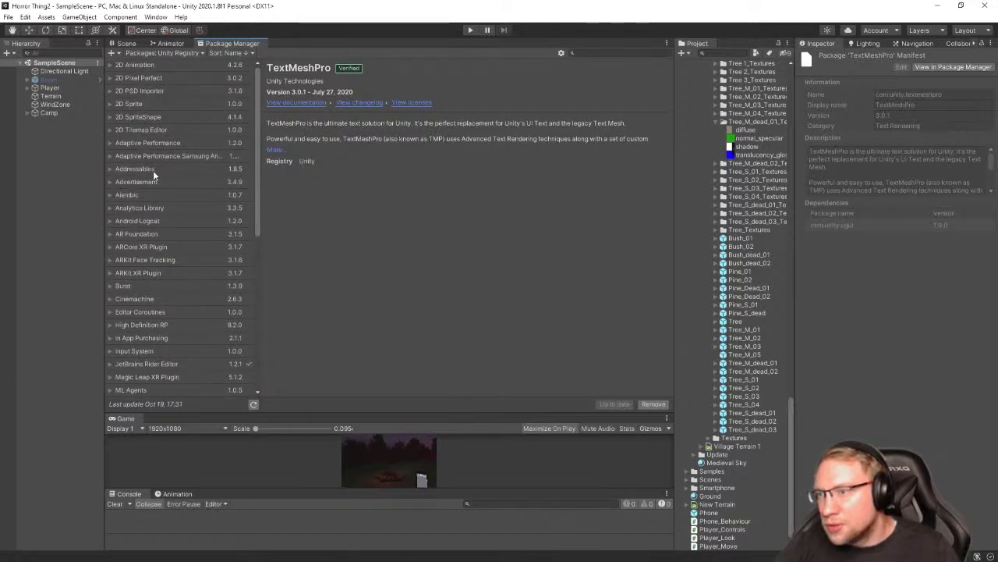
pyautogui.scroll(-9, 153, 171)
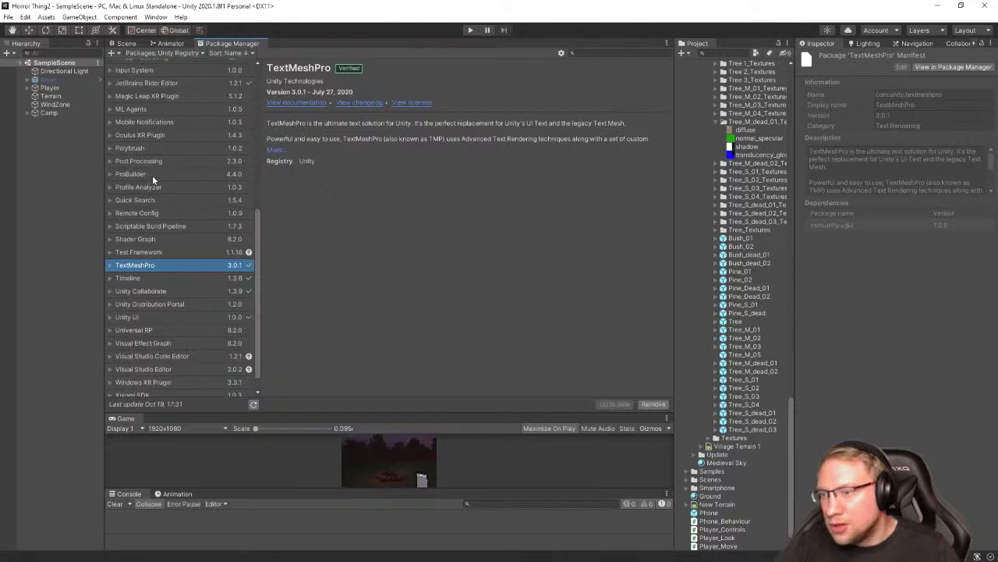
pyautogui.scroll(-1, 152, 176)
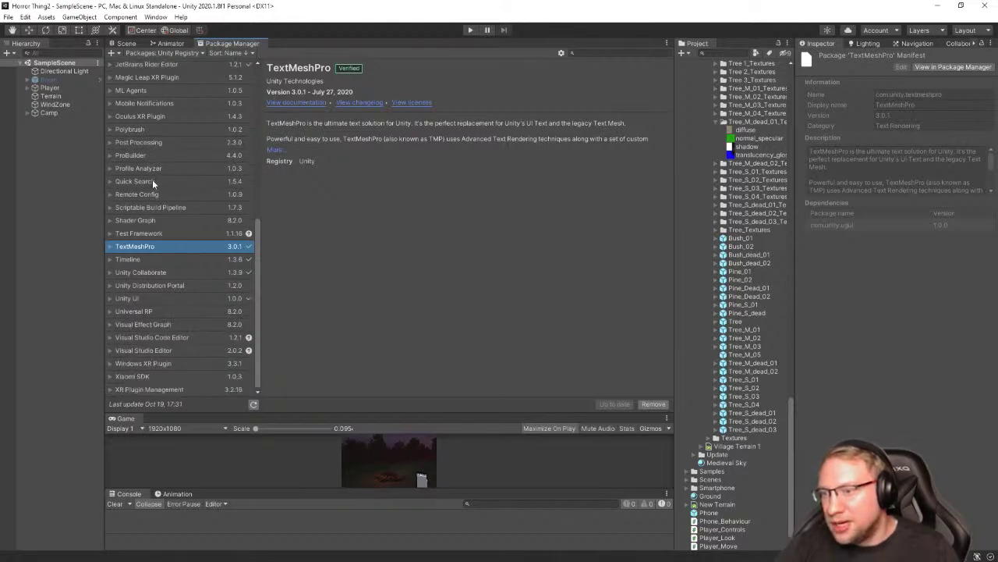
# Check the In Project and Built-in package lists for terrain tools and view the built-in Terrain module's details
pyautogui.click(168, 53)
pyautogui.click(169, 76)
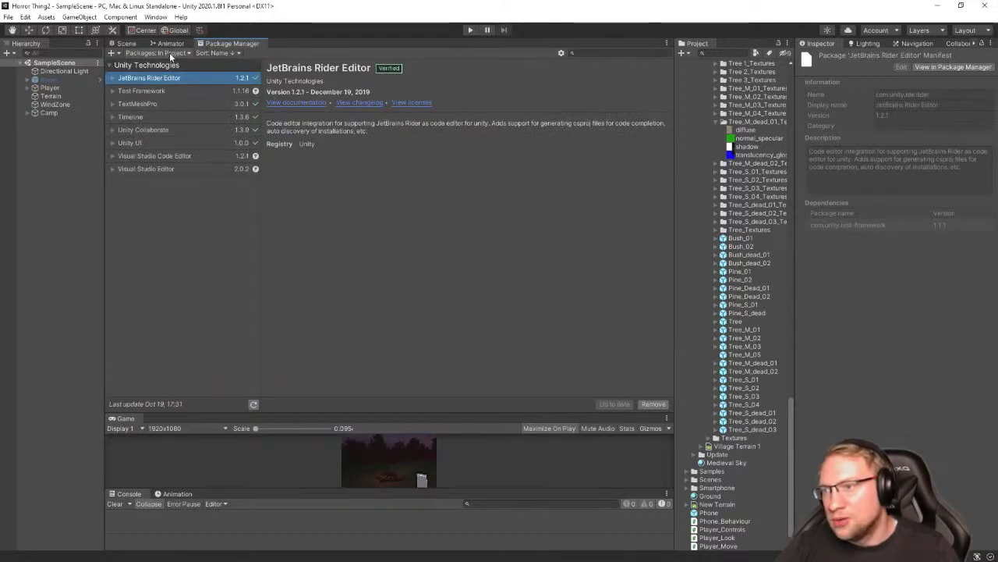
pyautogui.click(169, 52)
pyautogui.click(158, 104)
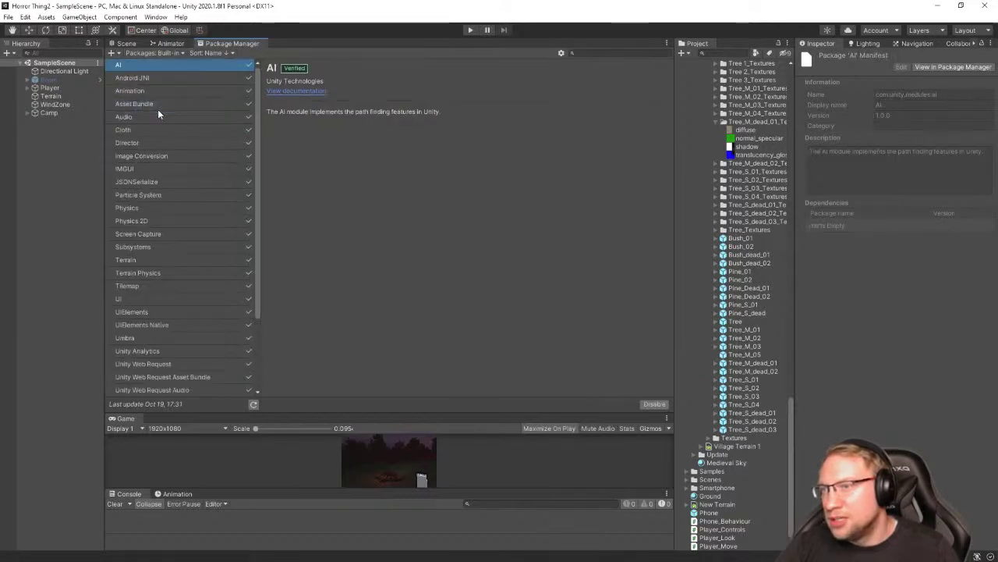
pyautogui.scroll(-3, 159, 117)
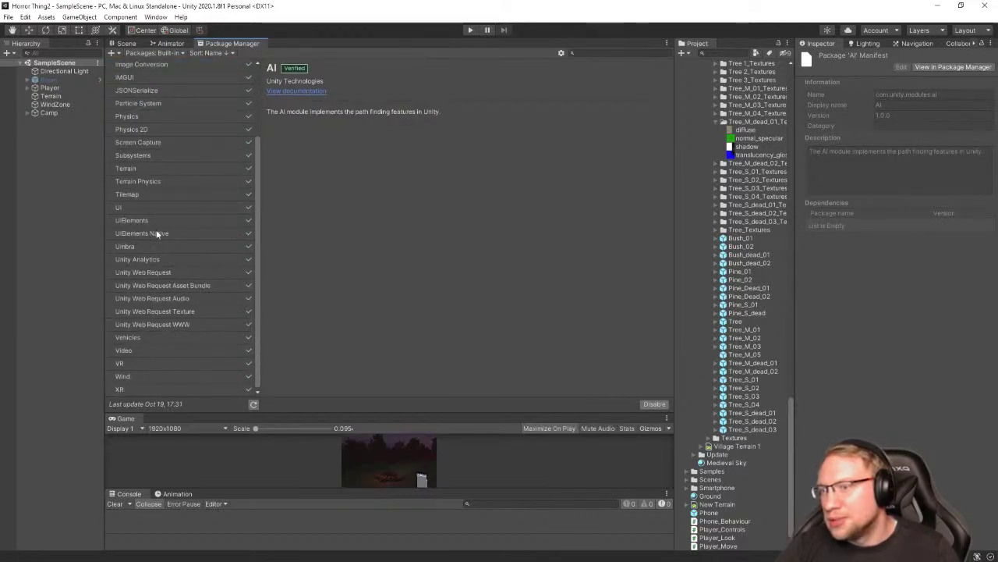
pyautogui.click(149, 181)
pyautogui.click(178, 168)
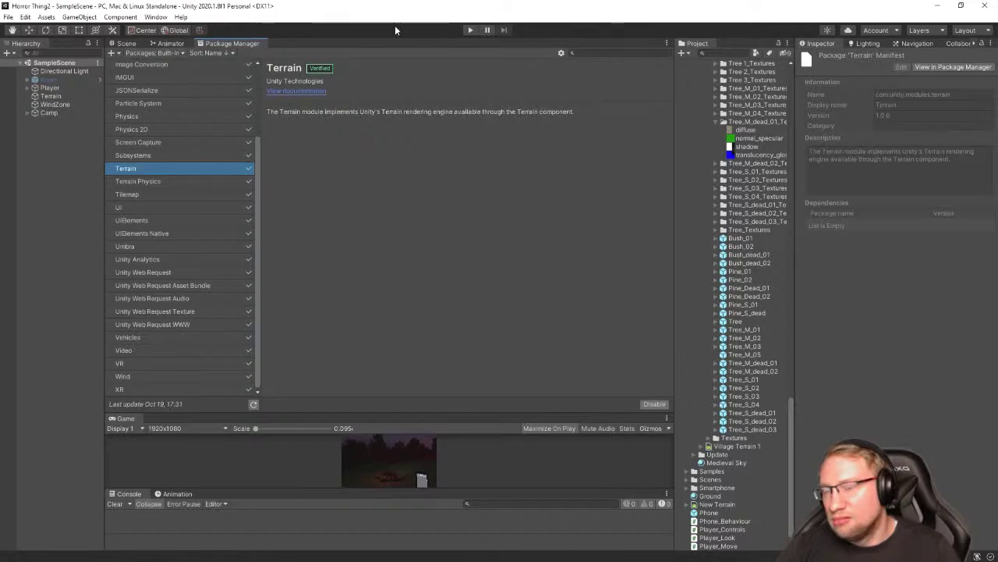
# Switch to the CraftyCraft project and view the expanded Terrain Tools entry in its Unity Registry package list
pyautogui.click(940, 6)
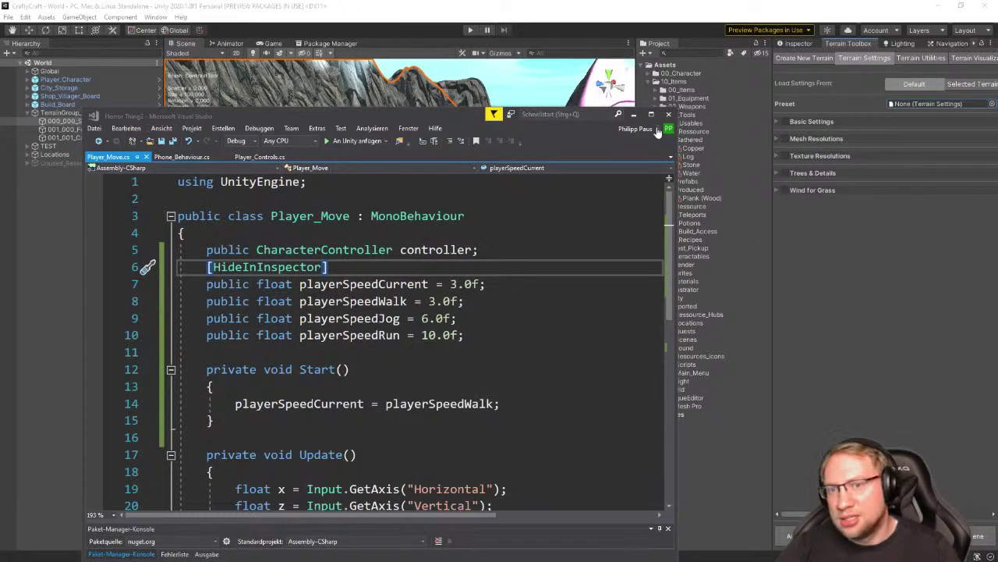
pyautogui.click(546, 6)
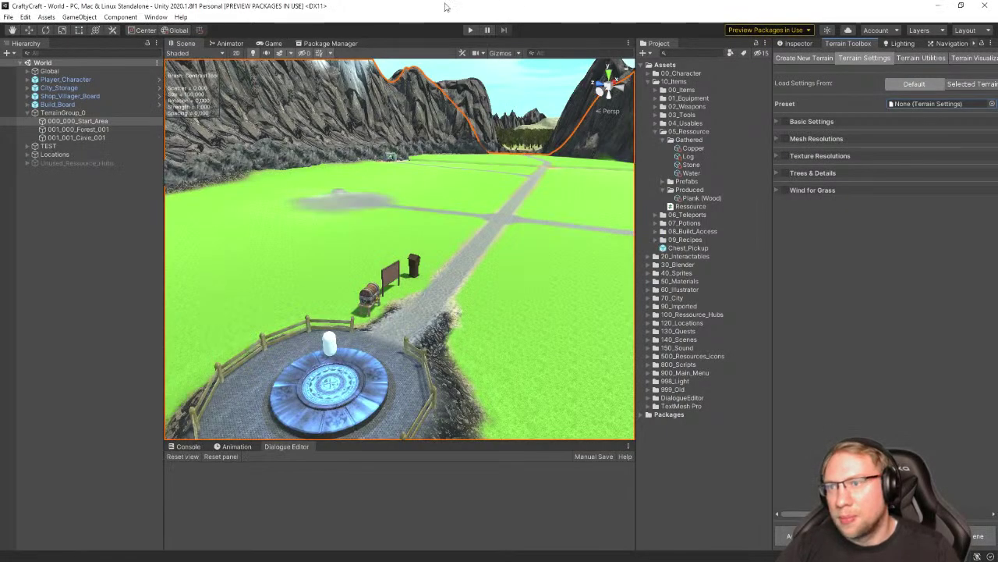
pyautogui.click(331, 43)
pyautogui.click(209, 53)
pyautogui.click(212, 63)
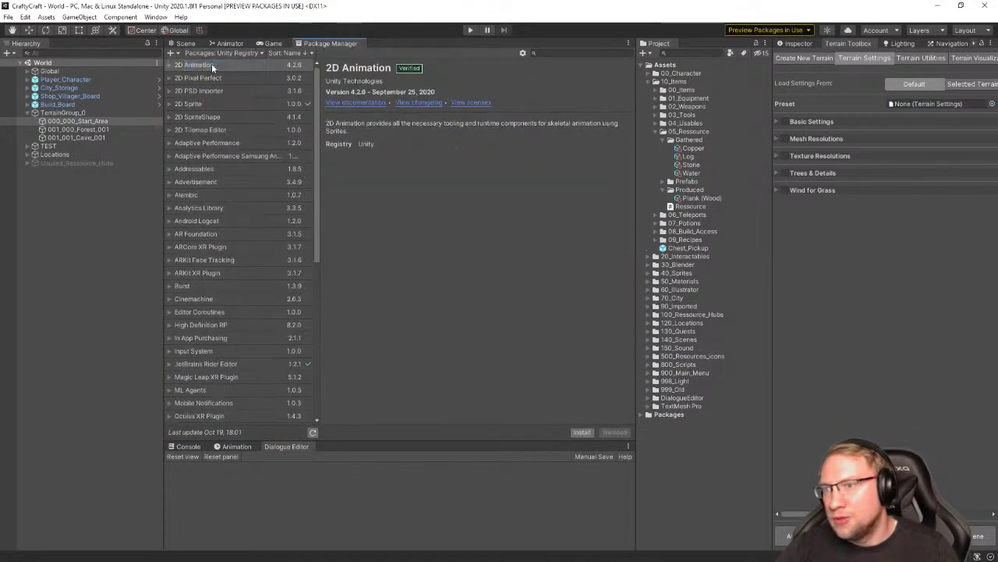
pyautogui.scroll(-6, 219, 111)
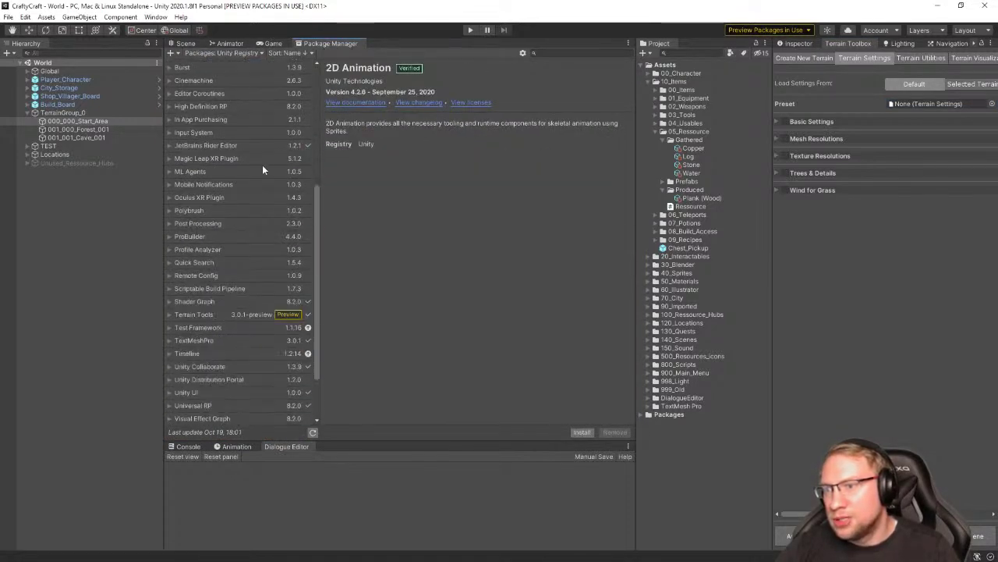
pyautogui.scroll(-2, 273, 163)
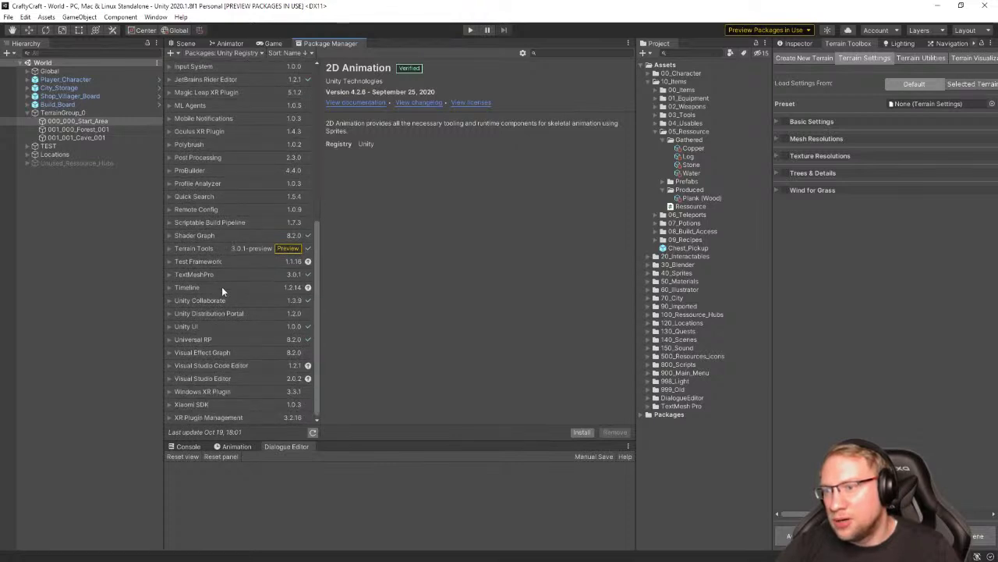
pyautogui.click(203, 249)
pyautogui.click(168, 248)
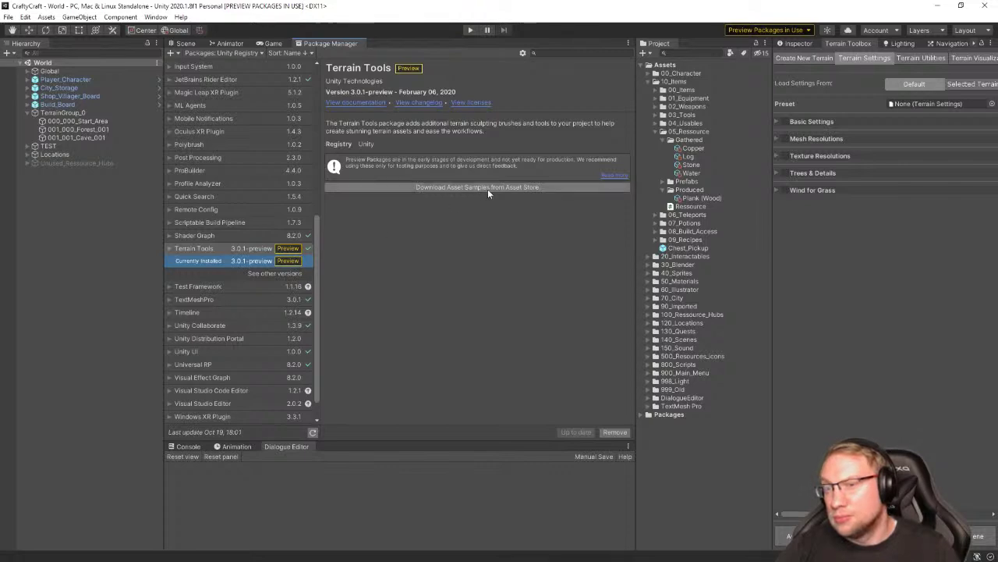
# Return to the Horror Thing2 project and look through its Unity Registry packages for the Terrain Tools entry
pyautogui.click(936, 6)
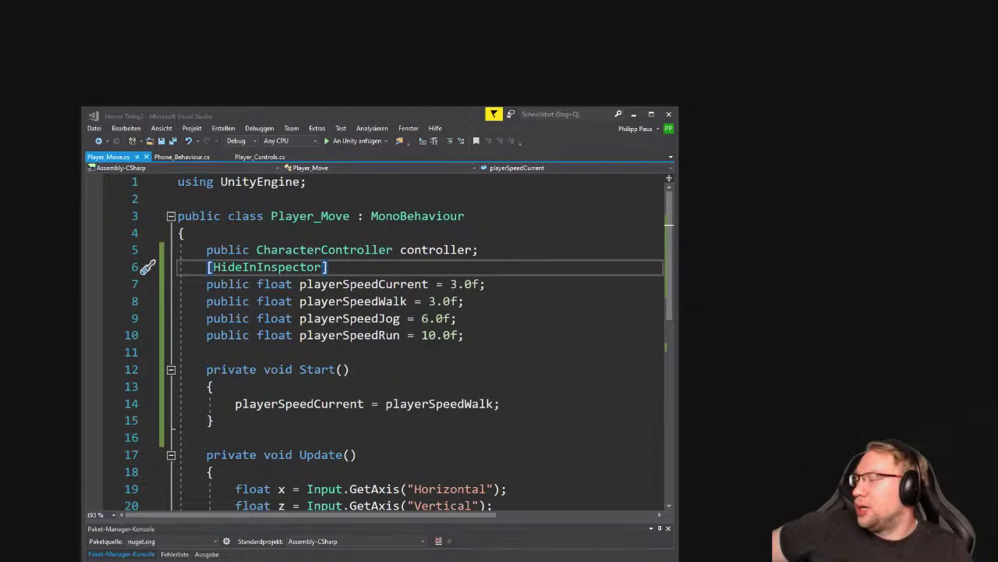
pyautogui.hotkey('alt', 'Tab')
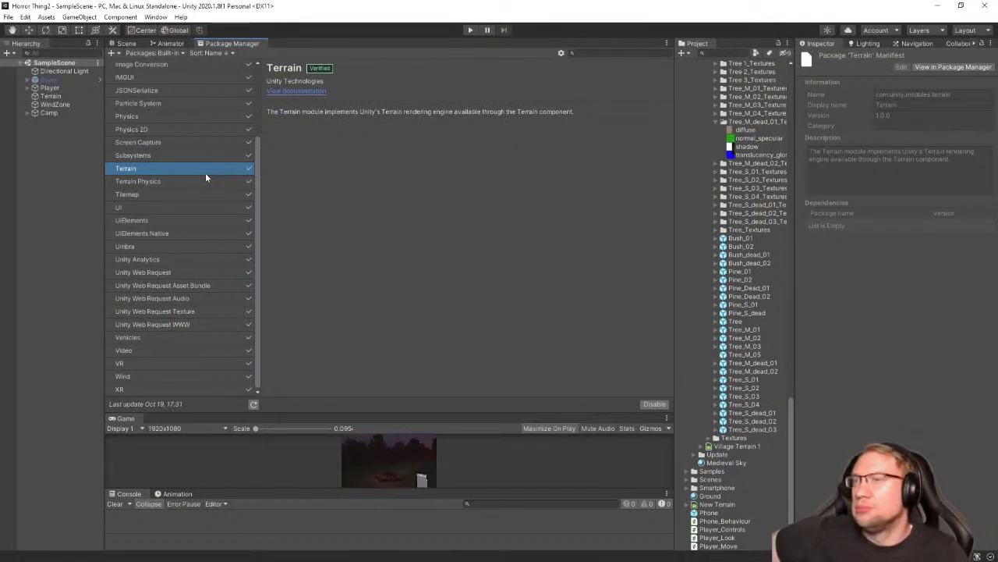
pyautogui.click(156, 53)
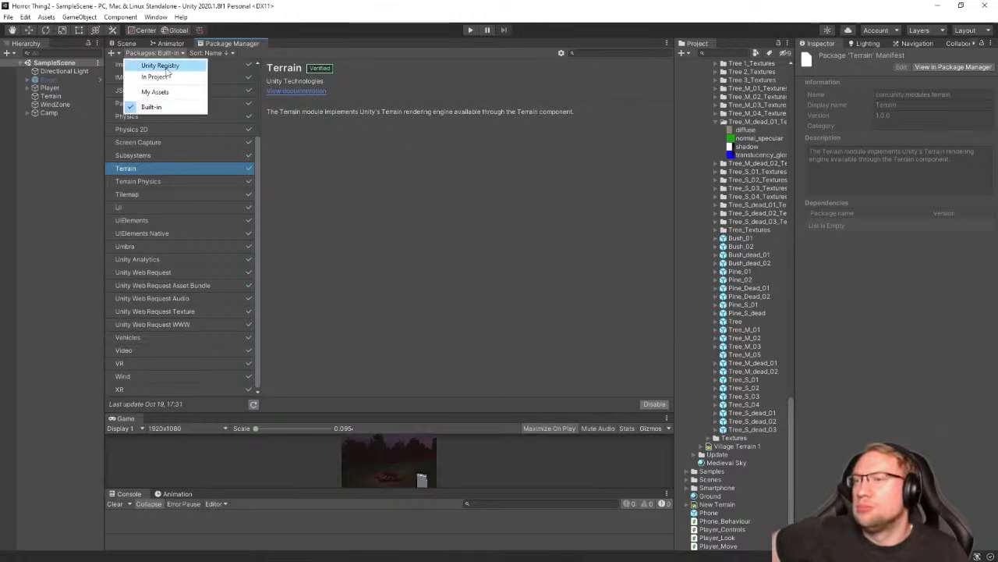
pyautogui.click(165, 66)
pyautogui.scroll(-3, 157, 275)
pyautogui.scroll(-3, 156, 284)
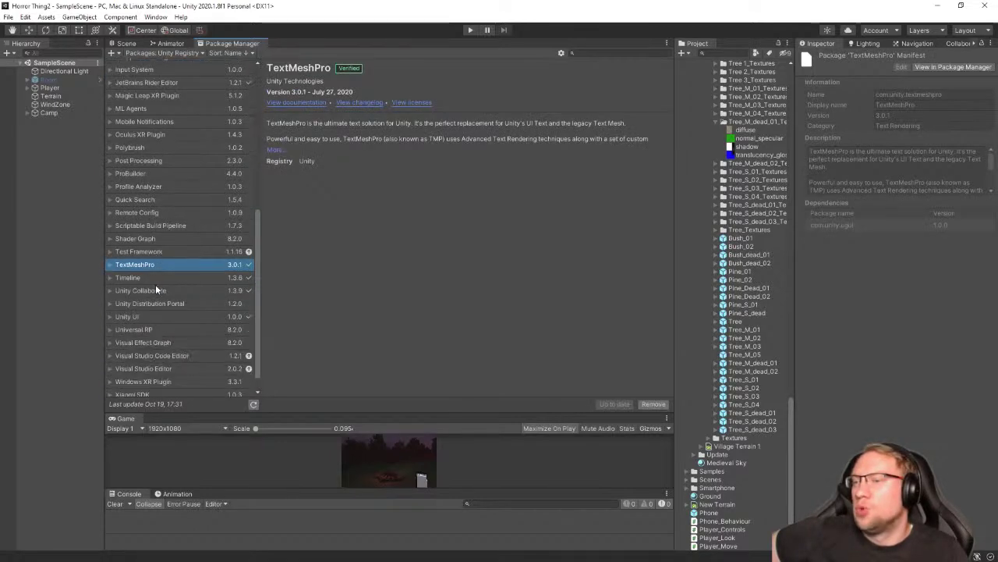
pyautogui.scroll(1, 158, 287)
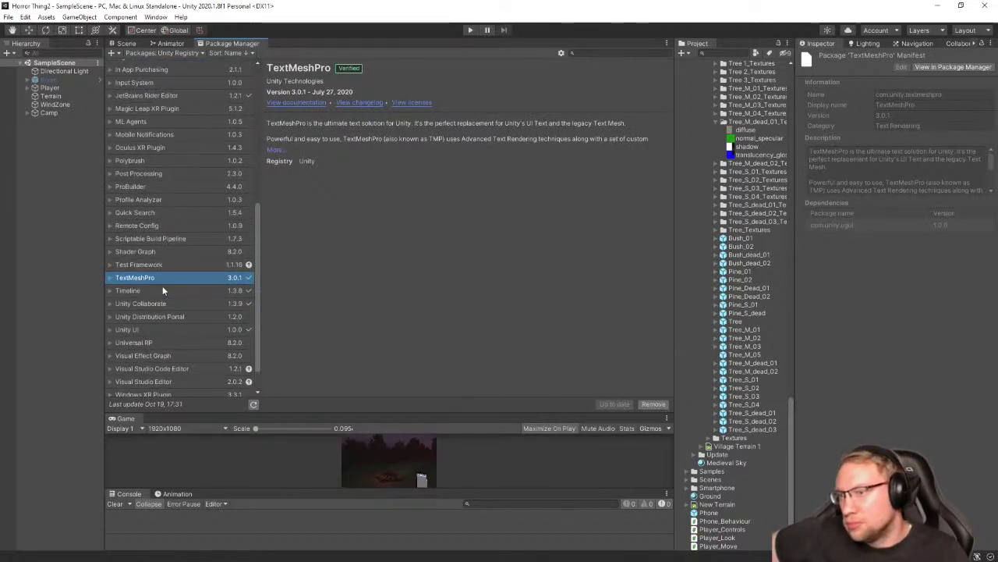
pyautogui.scroll(2, 160, 276)
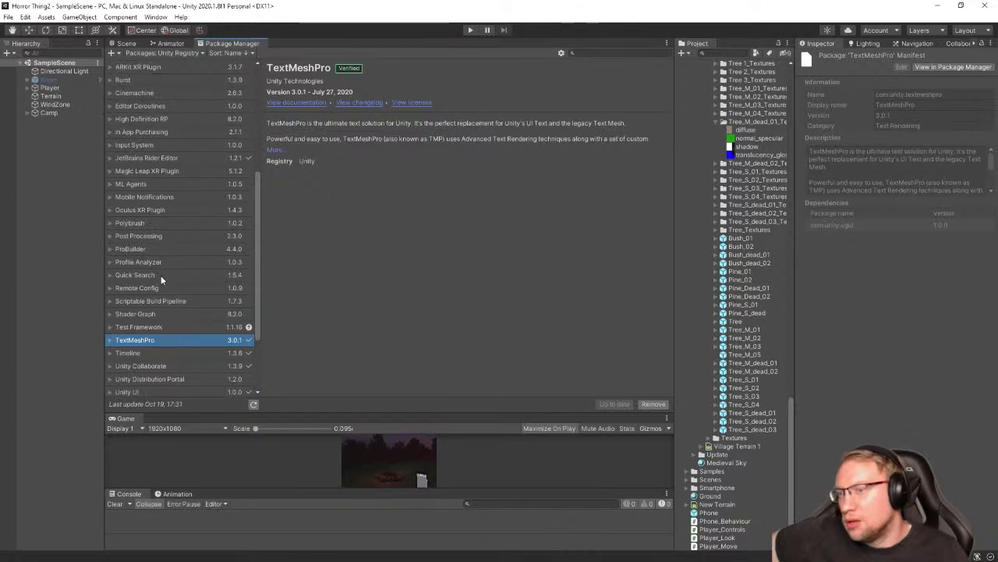
pyautogui.scroll(6, 165, 283)
pyautogui.scroll(-9, 165, 284)
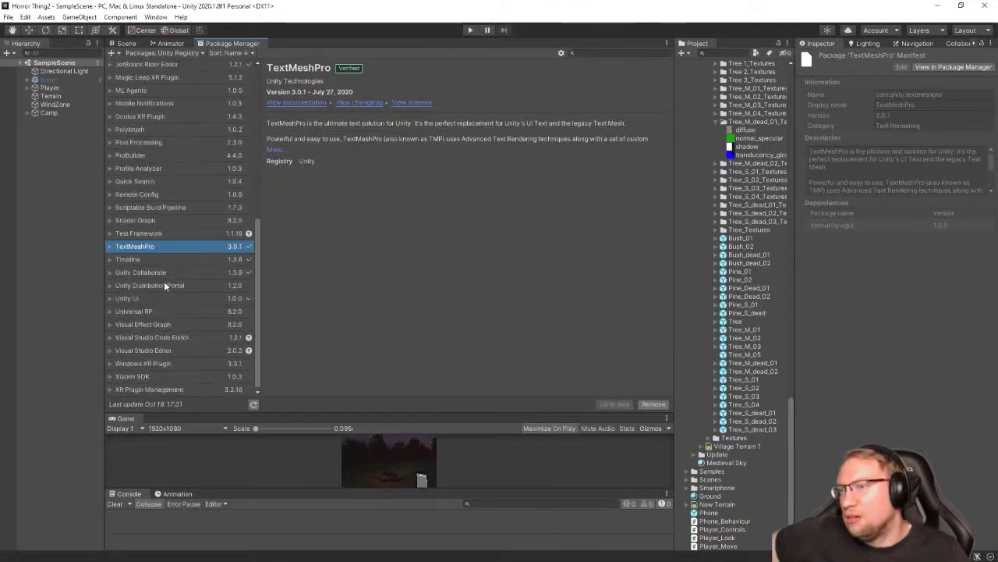
# Check the packages in the project and look through the Unity Registry list once more from end to start
pyautogui.click(194, 53)
pyautogui.click(179, 75)
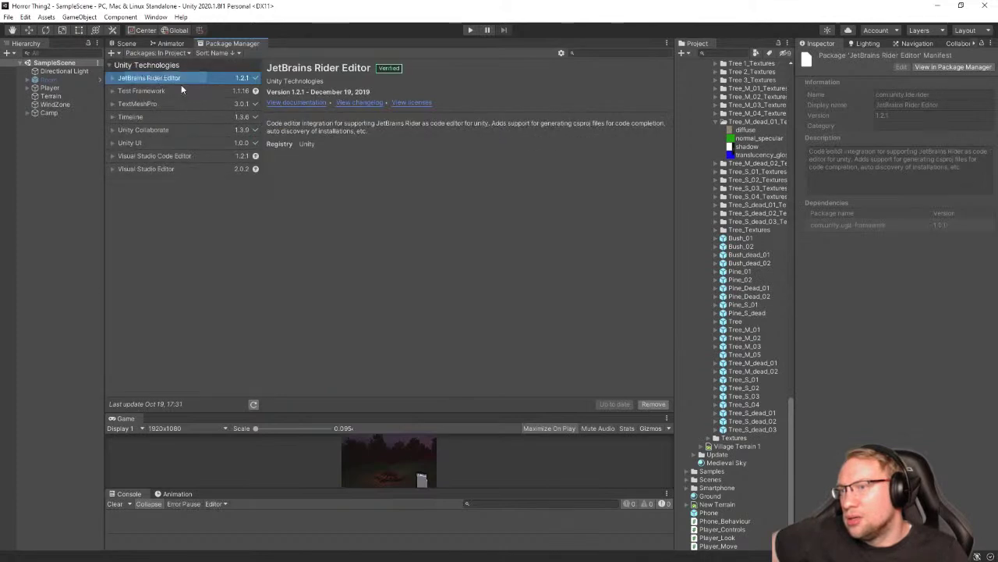
pyautogui.click(169, 55)
pyautogui.click(169, 67)
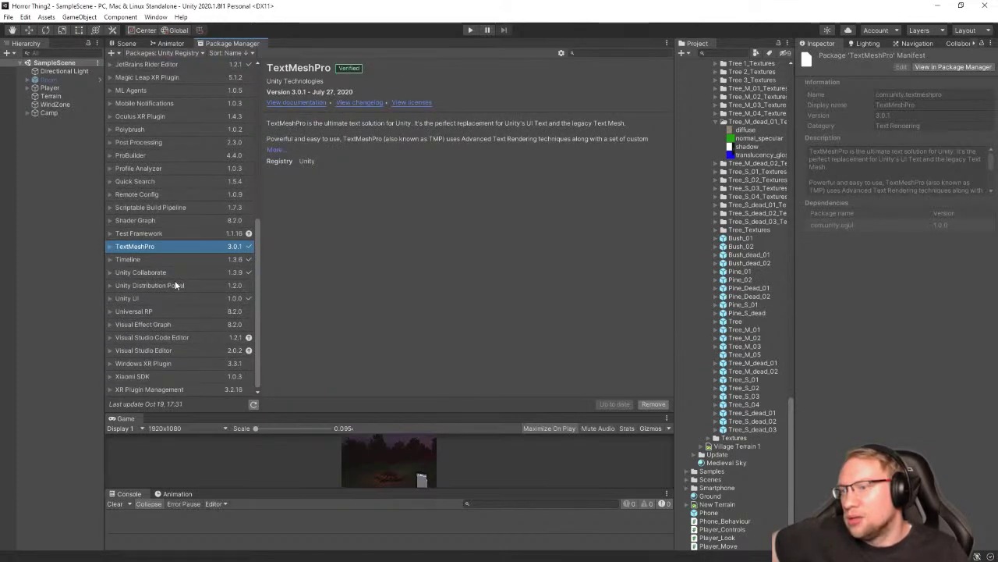
pyautogui.scroll(3, 171, 287)
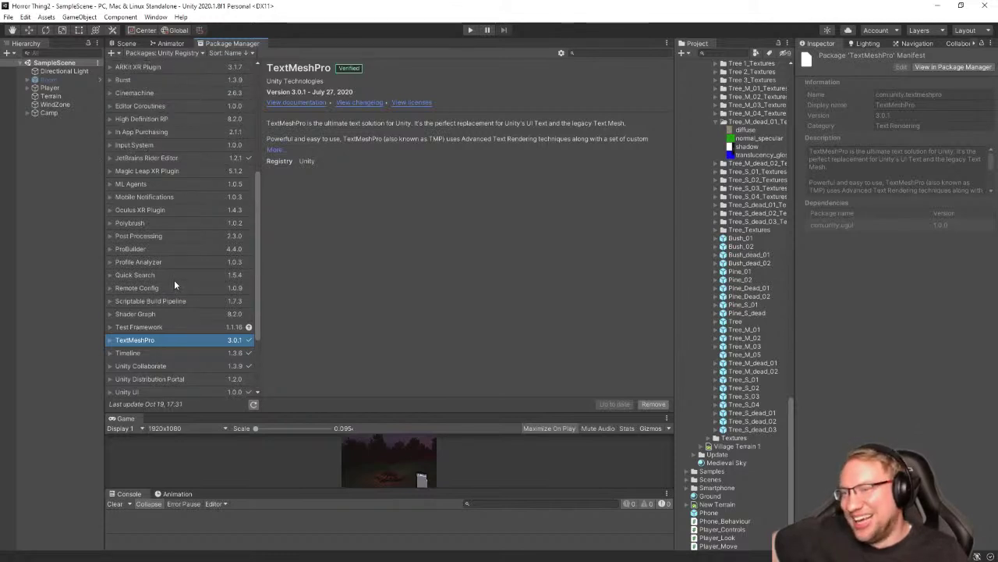
pyautogui.scroll(7, 174, 285)
# Look through the Built-in packages for terrain tools and return to the Unity Registry list
pyautogui.click(162, 52)
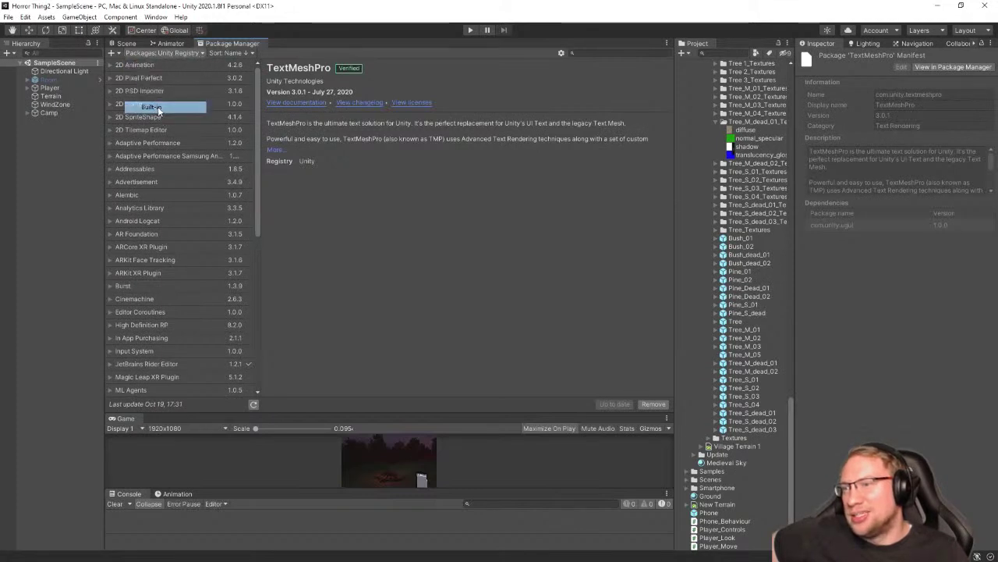
pyautogui.click(152, 107)
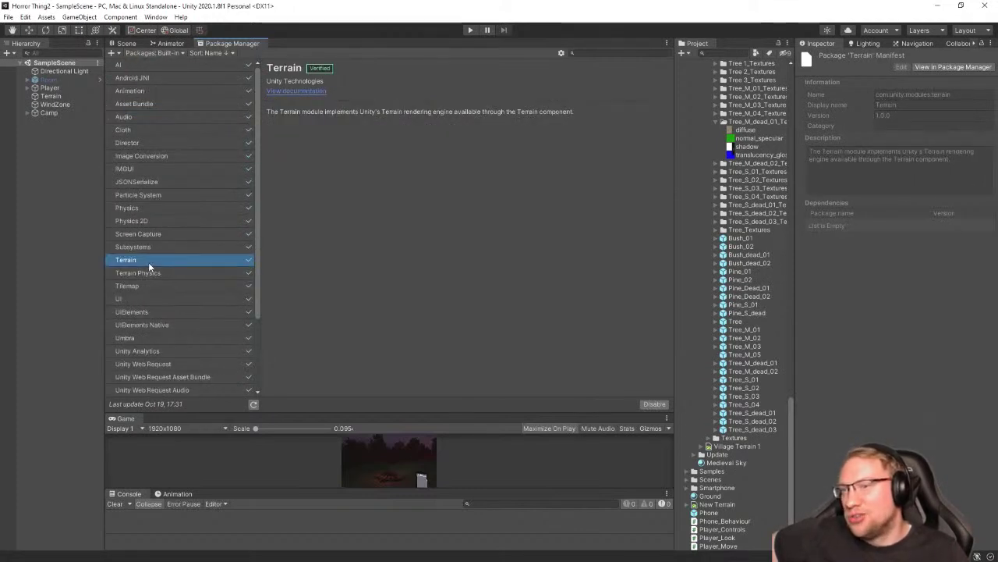
pyautogui.scroll(-5, 166, 261)
pyautogui.scroll(5, 167, 259)
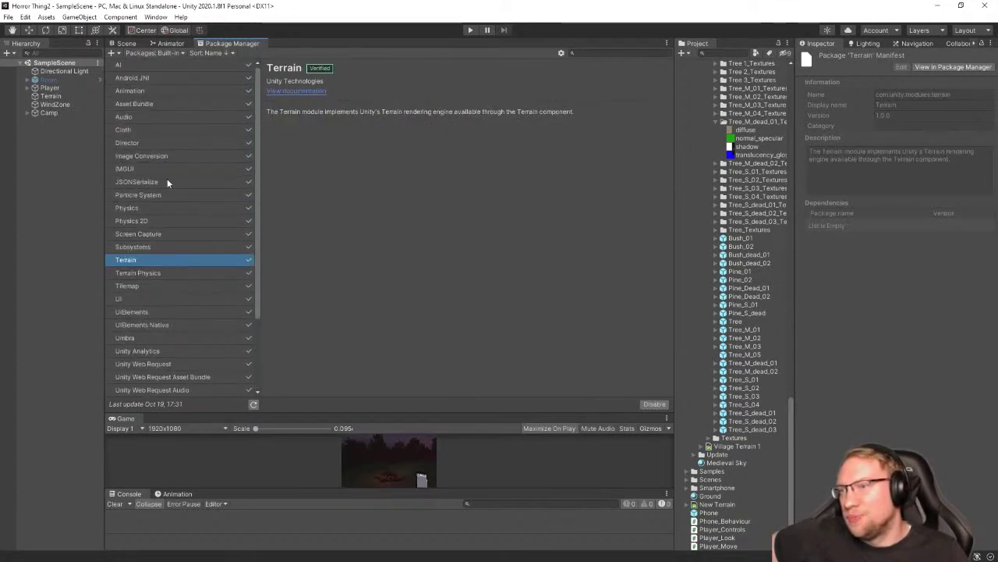
pyautogui.click(179, 53)
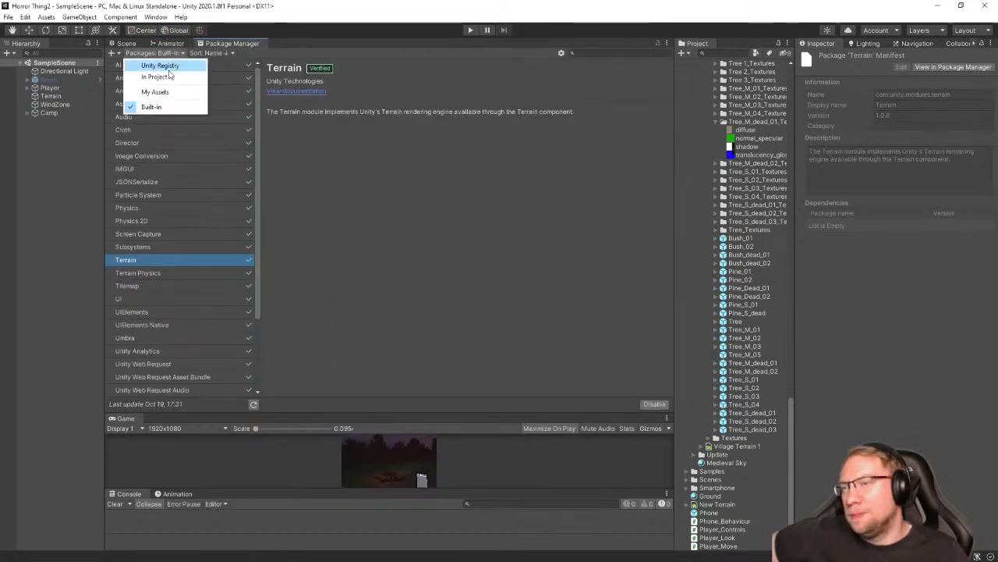
pyautogui.click(165, 65)
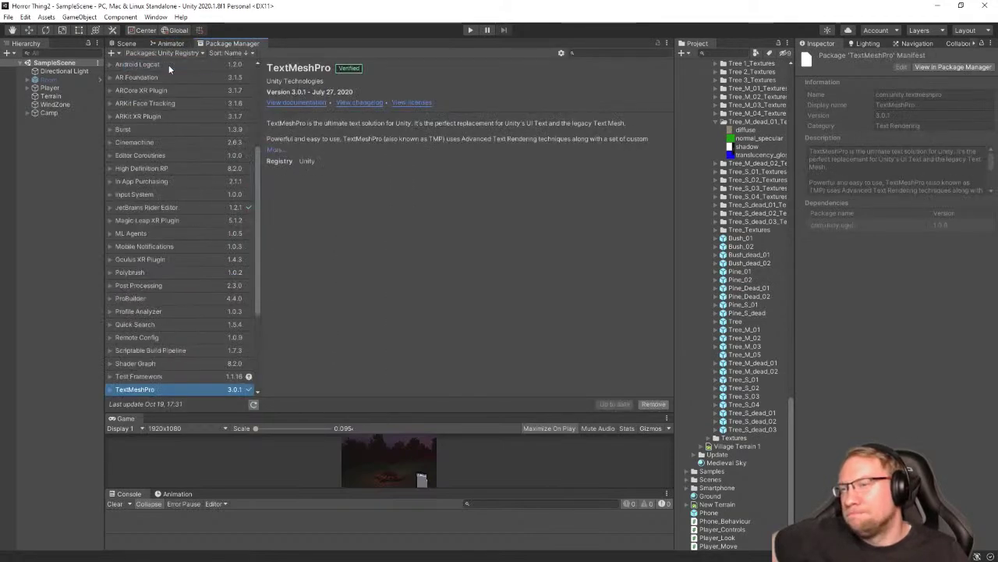
# Glance at the scene view, then list the My Assets packages in the Package Manager
pyautogui.click(125, 43)
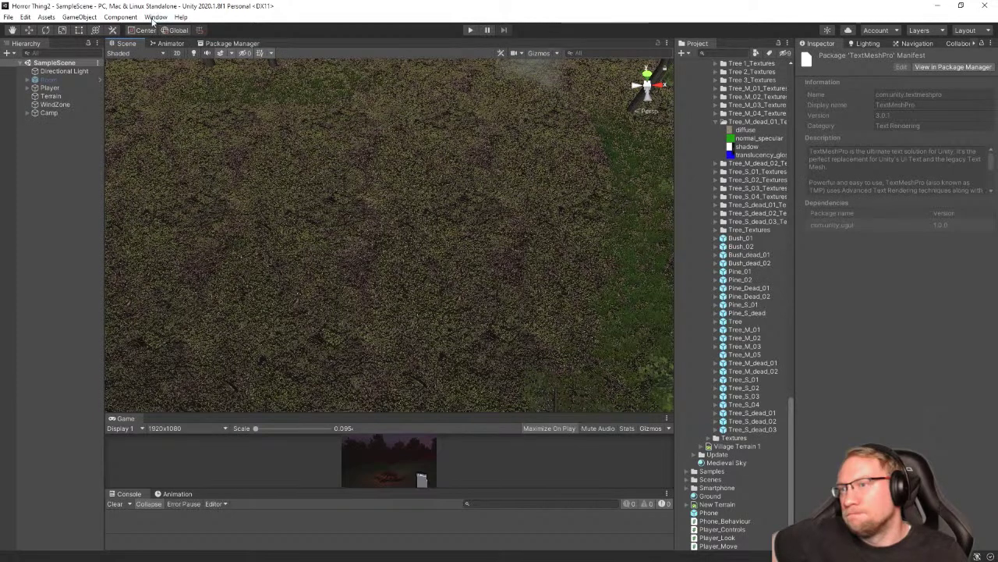
pyautogui.click(247, 43)
pyautogui.click(173, 53)
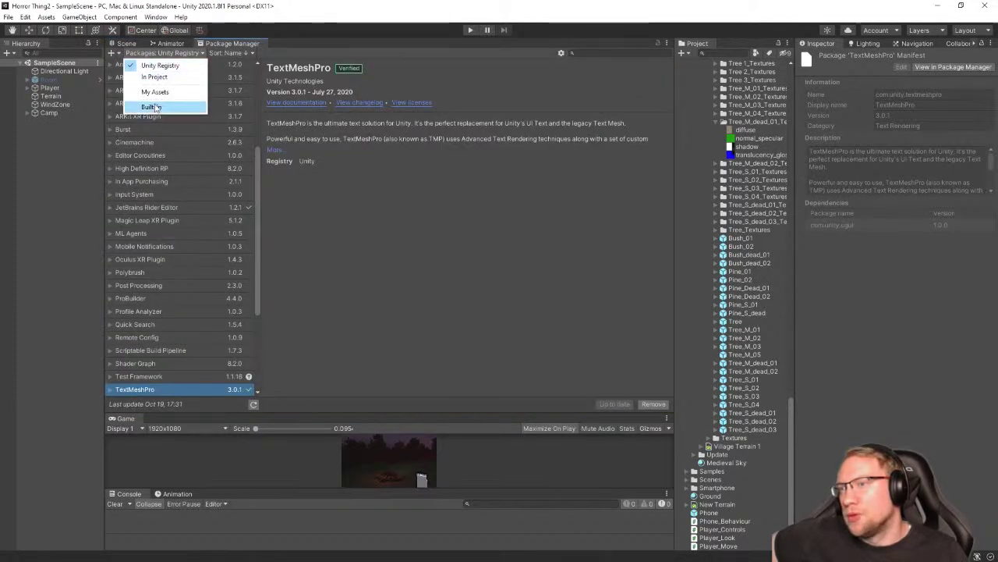
pyautogui.click(154, 94)
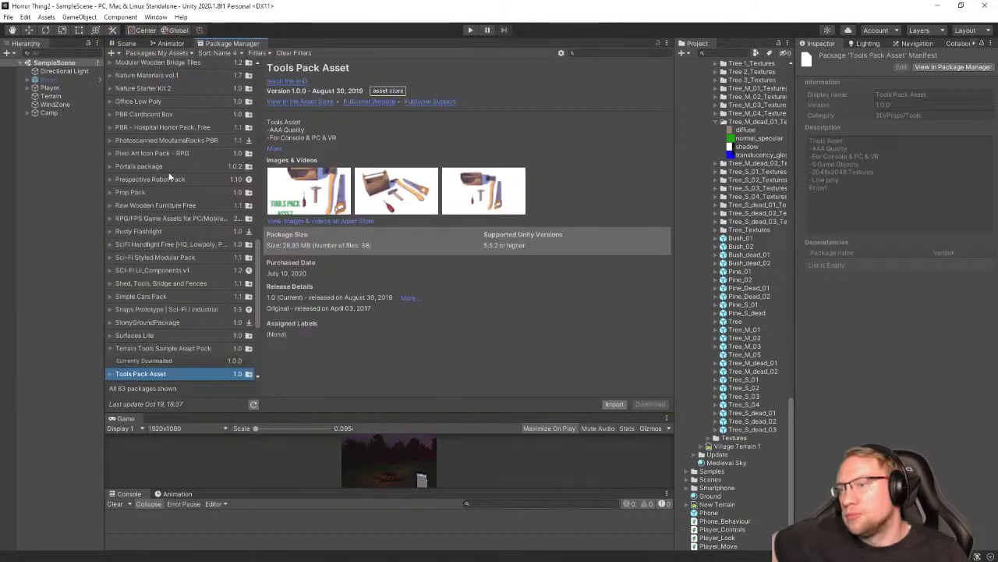
# Open the Terrain Tools Sample Asset Pack entry in My Assets and read its release date and full description
pyautogui.scroll(-2, 173, 257)
pyautogui.click(175, 316)
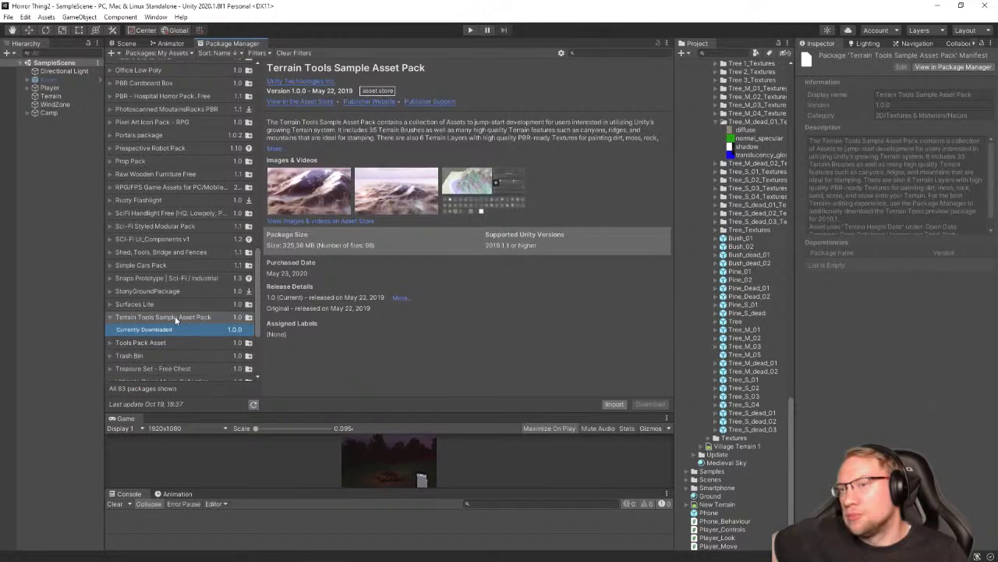
pyautogui.moveTo(353, 91); pyautogui.dragTo(323, 91)
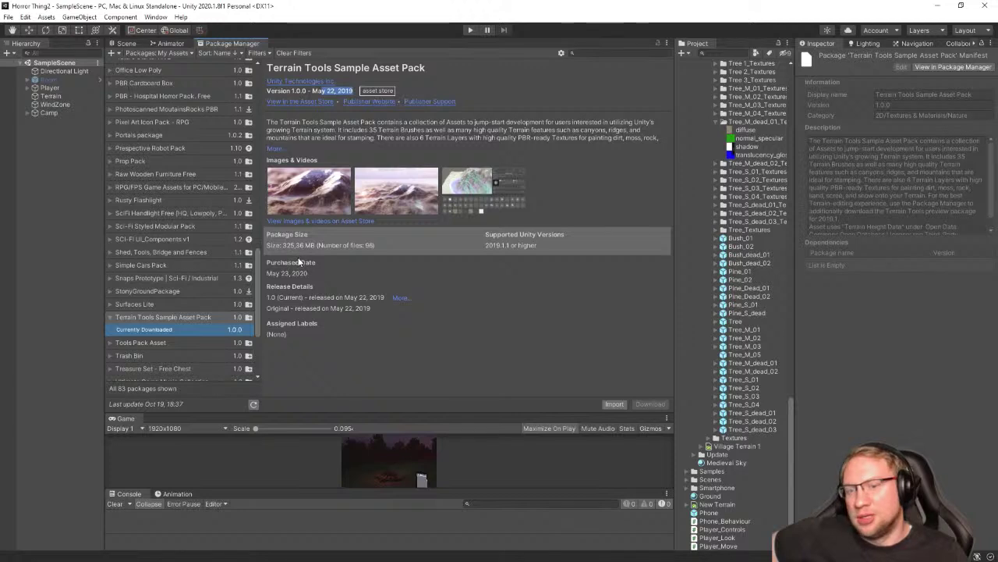
pyautogui.click(325, 137)
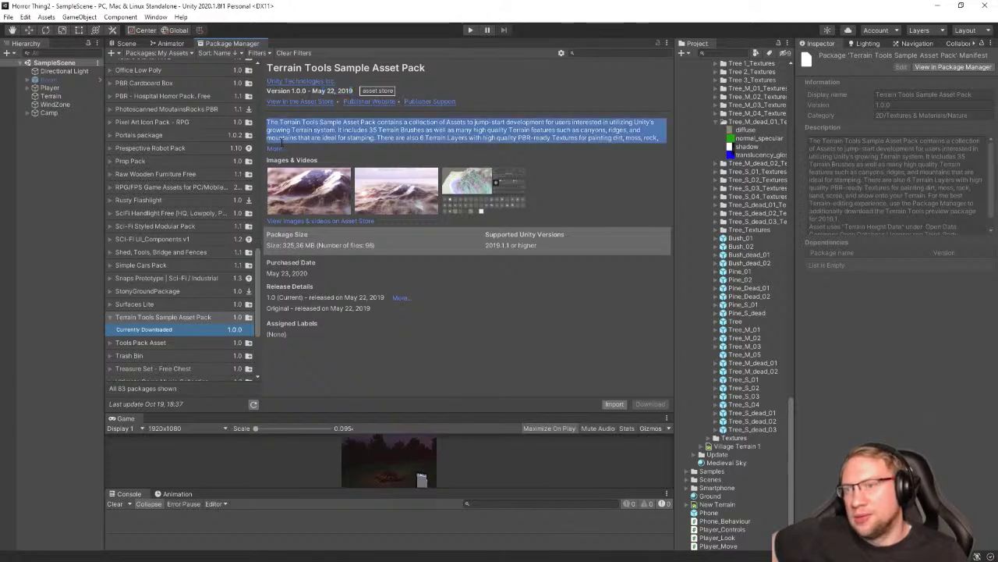
pyautogui.click(277, 148)
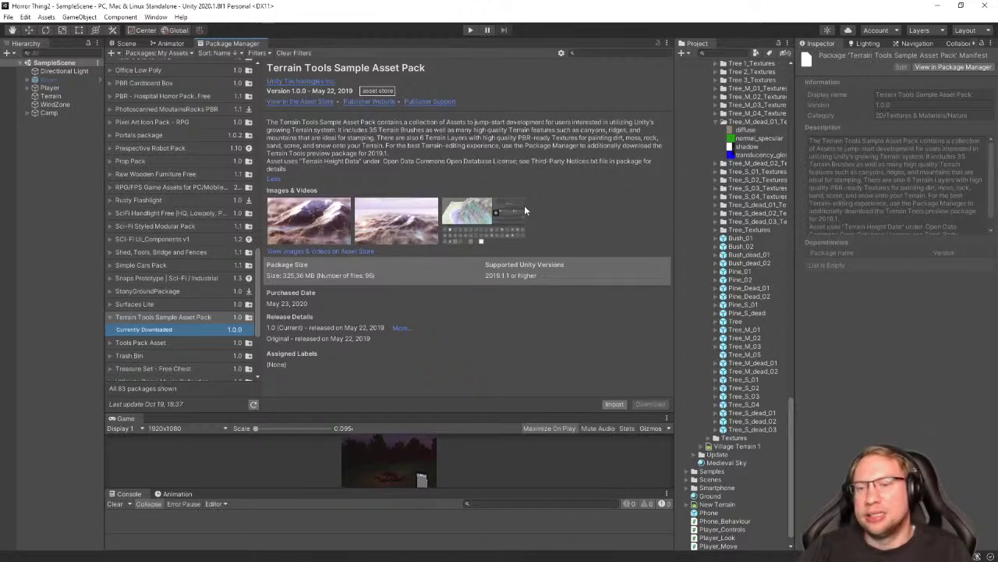
# Set the terrain's Raise or Lower brush size to 19 and start lowering the ground in the grassy clearing
pyautogui.click(126, 43)
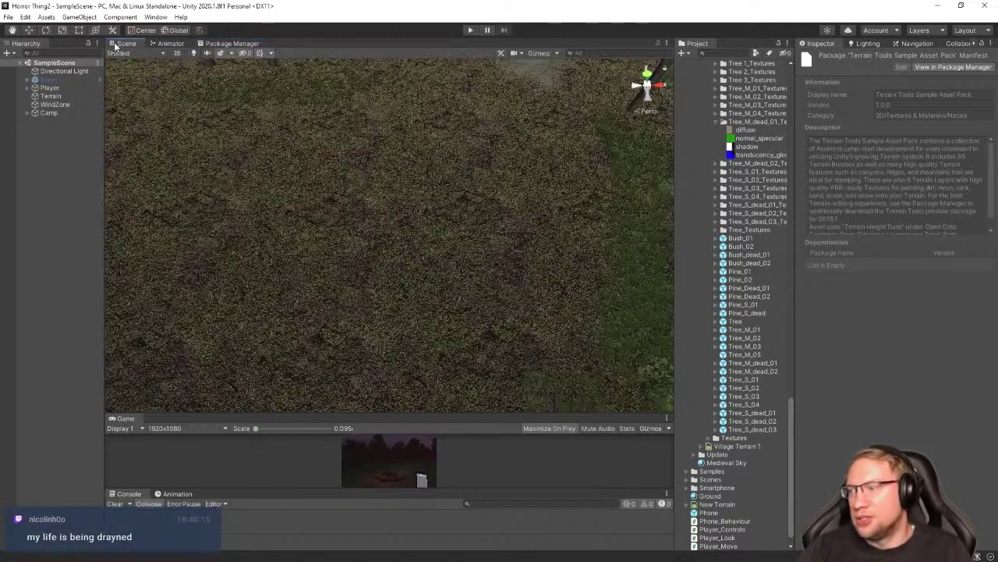
pyautogui.moveTo(386, 309); pyautogui.dragTo(433, 278, button='right')
pyautogui.click(434, 278)
pyautogui.moveTo(479, 182)
pyautogui.mouseDown(button='right')
pyautogui.moveTo(401, 205)
pyautogui.moveTo(456, 205)
pyautogui.mouseUp(button='right')
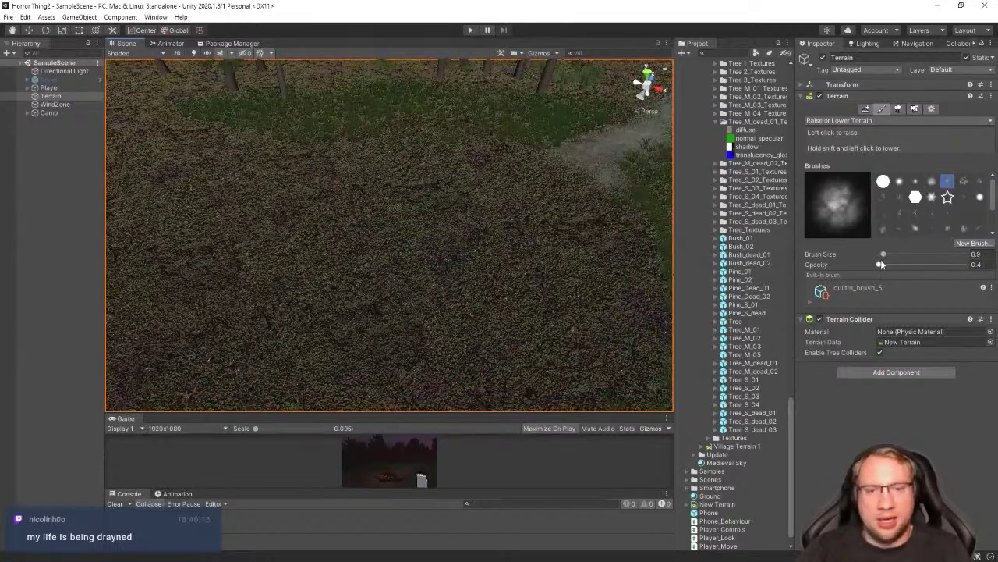
pyautogui.moveTo(883, 257); pyautogui.dragTo(887, 255)
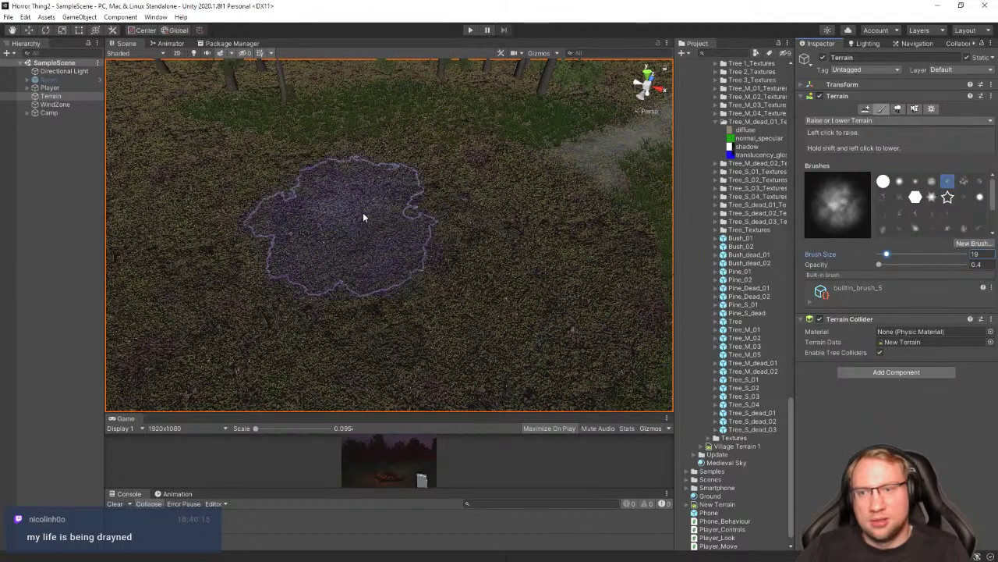
pyautogui.click(512, 216)
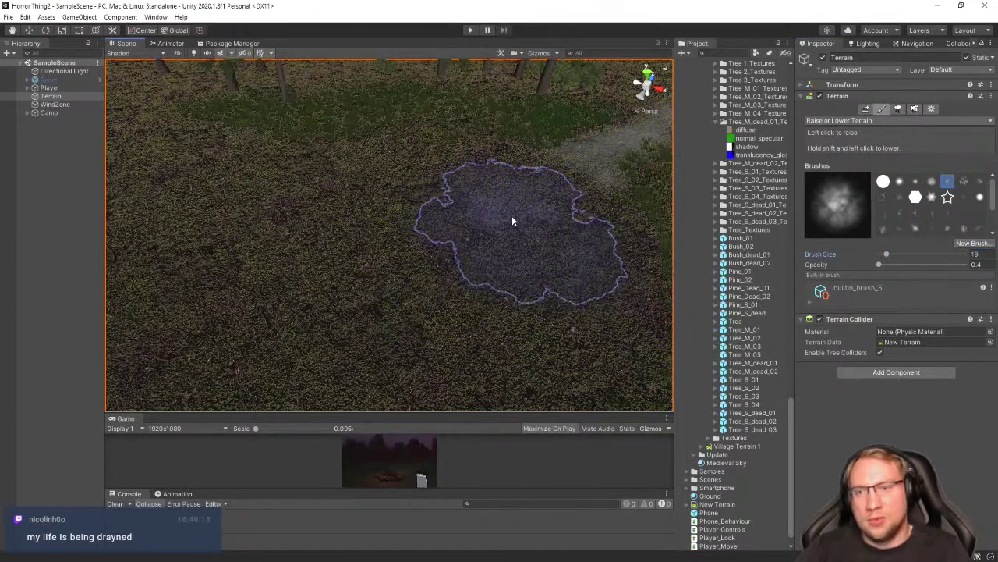
pyautogui.moveTo(511, 215); pyautogui.dragTo(474, 260)
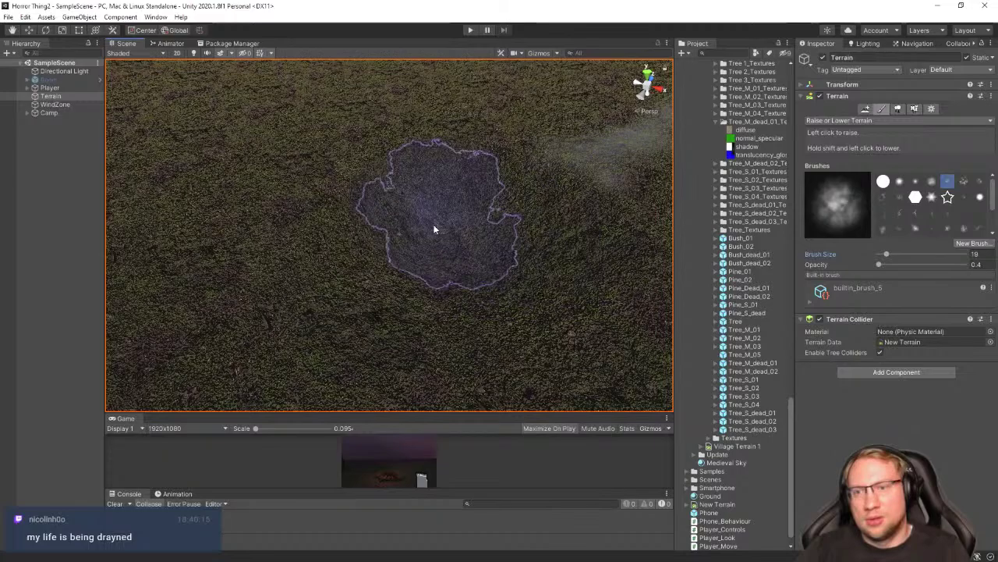
# Lower the terrain further across the clearing to sculpt a long, sloped lake basin between the trees
pyautogui.moveTo(286, 226); pyautogui.dragTo(423, 238, button='right')
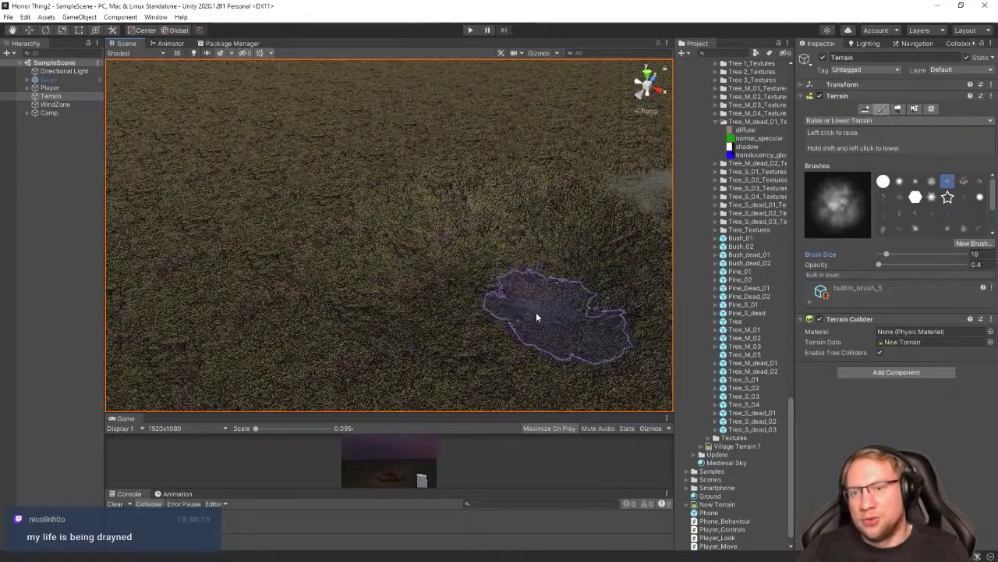
pyautogui.moveTo(364, 330)
pyautogui.mouseDown(button='right')
pyautogui.moveTo(466, 289)
pyautogui.moveTo(383, 295)
pyautogui.moveTo(330, 325)
pyautogui.moveTo(334, 250)
pyautogui.moveTo(386, 154)
pyautogui.mouseUp(button='right')
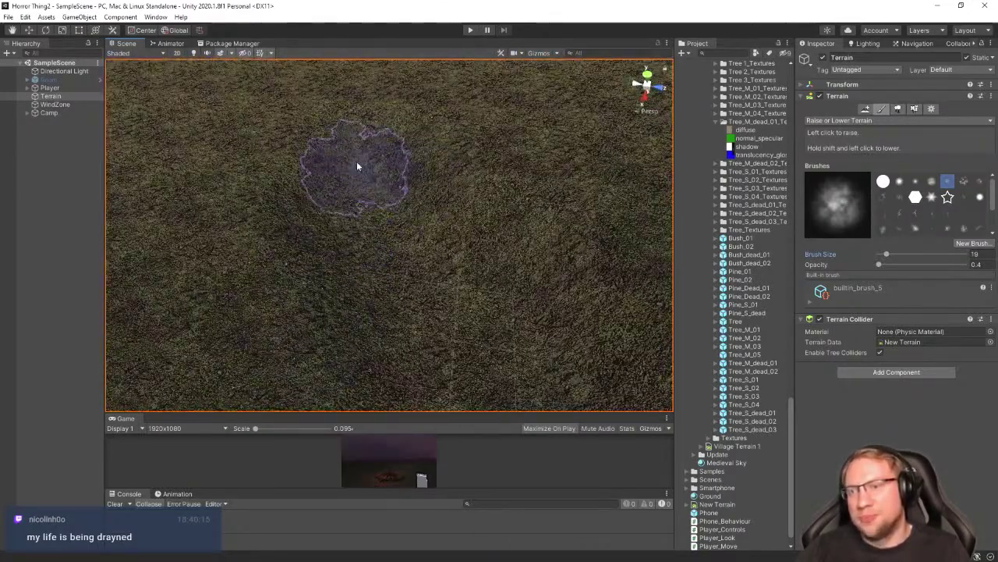
pyautogui.moveTo(490, 170)
pyautogui.mouseDown(button='right')
pyautogui.moveTo(477, 185)
pyautogui.moveTo(488, 176)
pyautogui.moveTo(486, 277)
pyautogui.moveTo(351, 236)
pyautogui.moveTo(315, 169)
pyautogui.moveTo(258, 237)
pyautogui.moveTo(186, 247)
pyautogui.mouseUp(button='right')
pyautogui.moveTo(289, 218)
pyautogui.mouseDown(button='right')
pyautogui.moveTo(330, 270)
pyautogui.moveTo(356, 239)
pyautogui.moveTo(303, 136)
pyautogui.mouseUp(button='right')
pyautogui.scroll(-4, 429, 156)
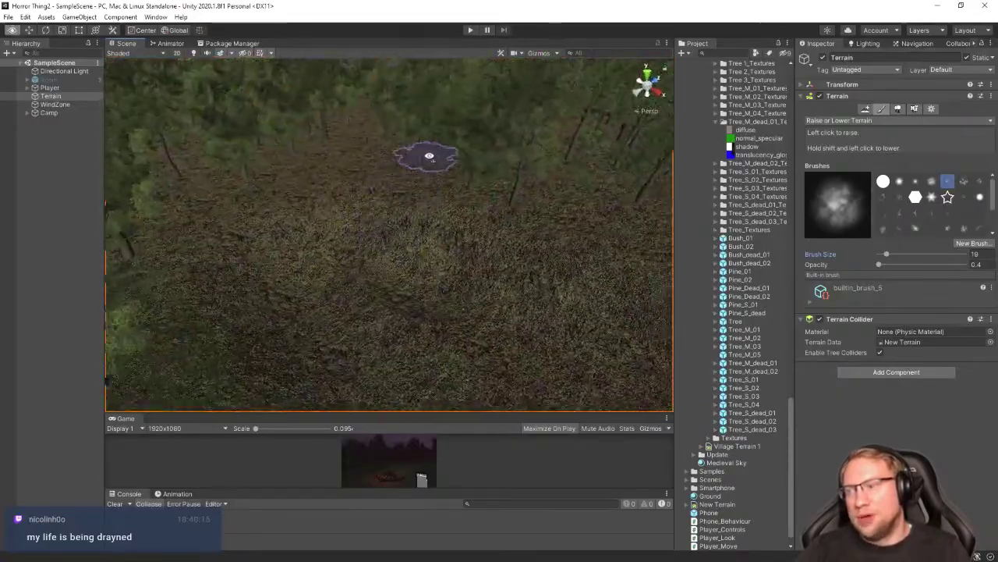
pyautogui.moveTo(529, 212)
pyautogui.mouseDown(button='right')
pyautogui.moveTo(528, 232)
pyautogui.moveTo(510, 161)
pyautogui.moveTo(455, 197)
pyautogui.mouseUp(button='right')
pyautogui.scroll(-4, 542, 181)
pyautogui.keyDown('alt'); pyautogui.moveTo(522, 185); pyautogui.dragTo(558, 189); pyautogui.keyUp('alt')
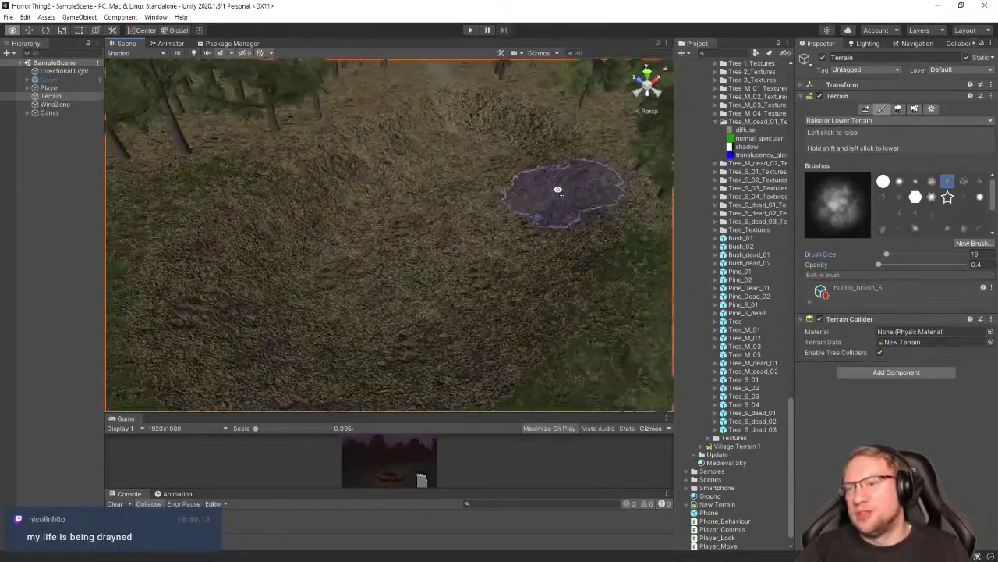
pyautogui.moveTo(600, 179); pyautogui.dragTo(593, 191, button='right')
pyautogui.moveTo(352, 323)
pyautogui.mouseDown()
pyautogui.moveTo(370, 357)
pyautogui.moveTo(503, 211)
pyautogui.moveTo(539, 148)
pyautogui.mouseUp()
pyautogui.scroll(-3, 488, 154)
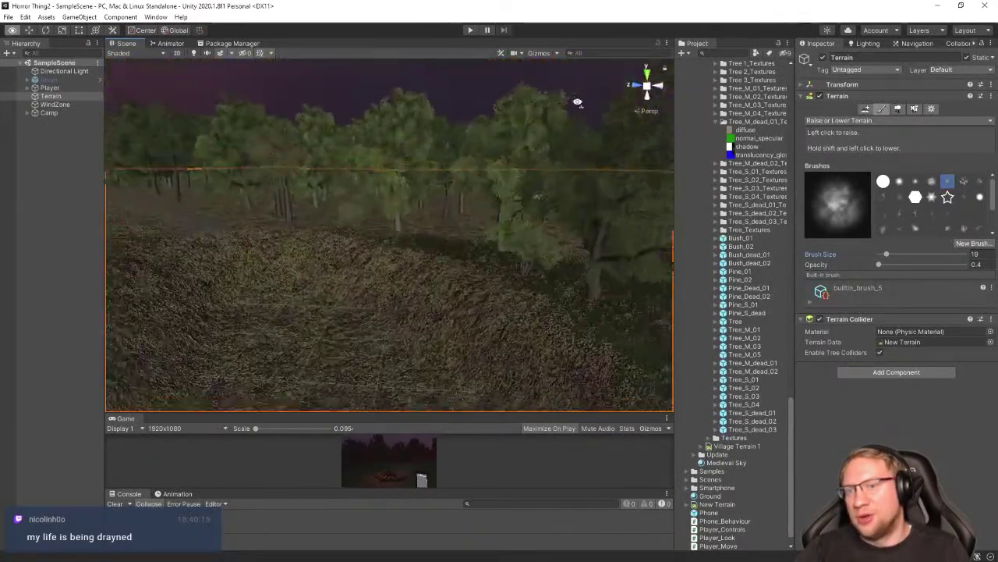
pyautogui.moveTo(578, 102); pyautogui.dragTo(546, 137, button='right')
pyautogui.moveTo(383, 382); pyautogui.dragTo(408, 382)
pyautogui.moveTo(375, 357)
pyautogui.mouseDown()
pyautogui.moveTo(330, 312)
pyautogui.moveTo(350, 350)
pyautogui.moveTo(379, 351)
pyautogui.moveTo(360, 326)
pyautogui.moveTo(383, 305)
pyautogui.moveTo(356, 305)
pyautogui.moveTo(393, 276)
pyautogui.moveTo(390, 231)
pyautogui.moveTo(557, 205)
pyautogui.moveTo(631, 205)
pyautogui.moveTo(439, 217)
pyautogui.moveTo(418, 167)
pyautogui.mouseUp()
pyautogui.moveTo(418, 167); pyautogui.dragTo(564, 208, button='right')
pyautogui.click(397, 200)
pyautogui.moveTo(397, 201)
pyautogui.mouseDown(button='right')
pyautogui.moveTo(379, 196)
pyautogui.moveTo(397, 219)
pyautogui.moveTo(336, 195)
pyautogui.mouseUp(button='right')
pyautogui.click(435, 248)
pyautogui.moveTo(435, 247)
pyautogui.mouseDown(button='right')
pyautogui.moveTo(455, 192)
pyautogui.moveTo(346, 214)
pyautogui.moveTo(343, 241)
pyautogui.mouseUp(button='right')
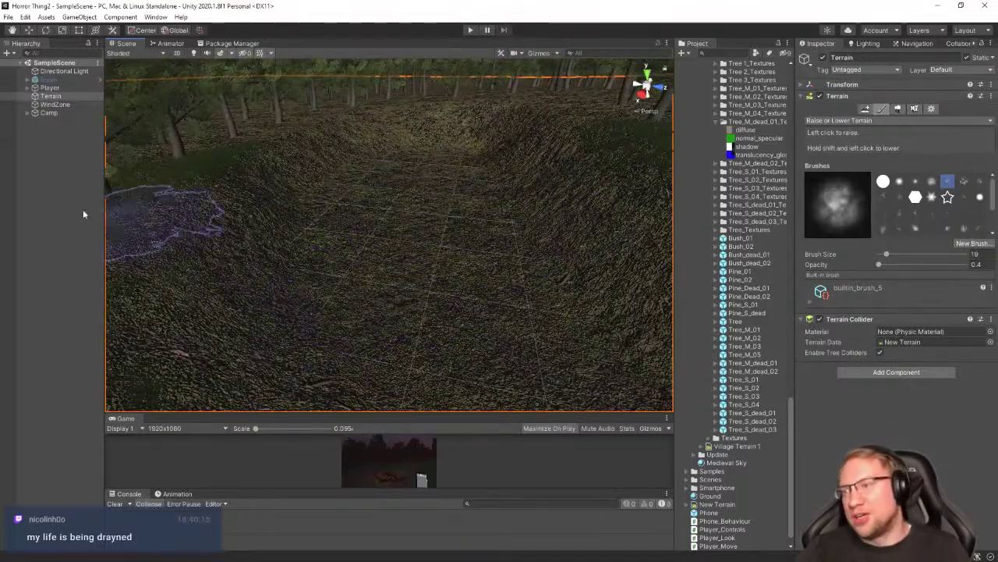
pyautogui.click(53, 153)
pyautogui.rightClick(54, 153)
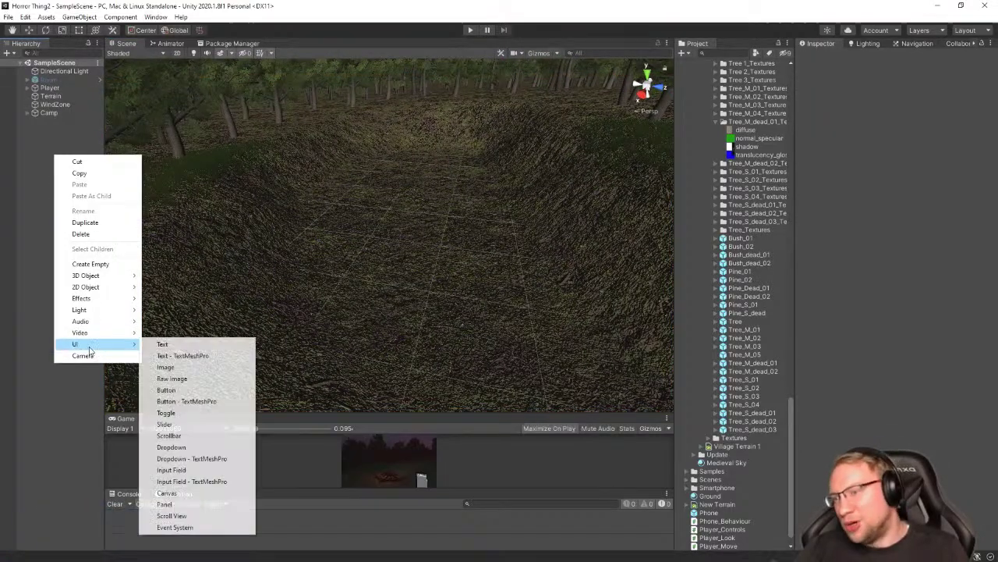
pyautogui.moveTo(124, 281)
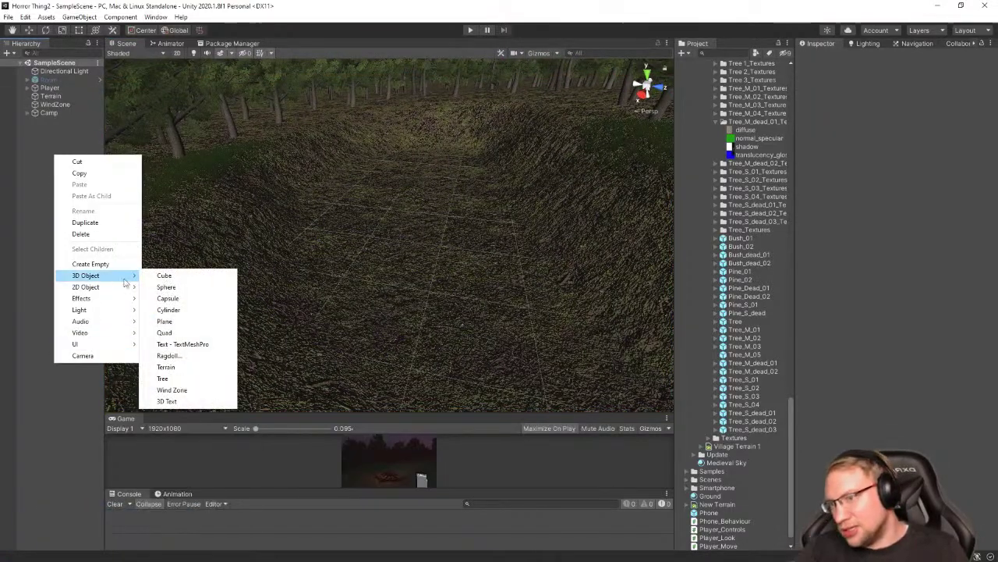
pyautogui.click(182, 275)
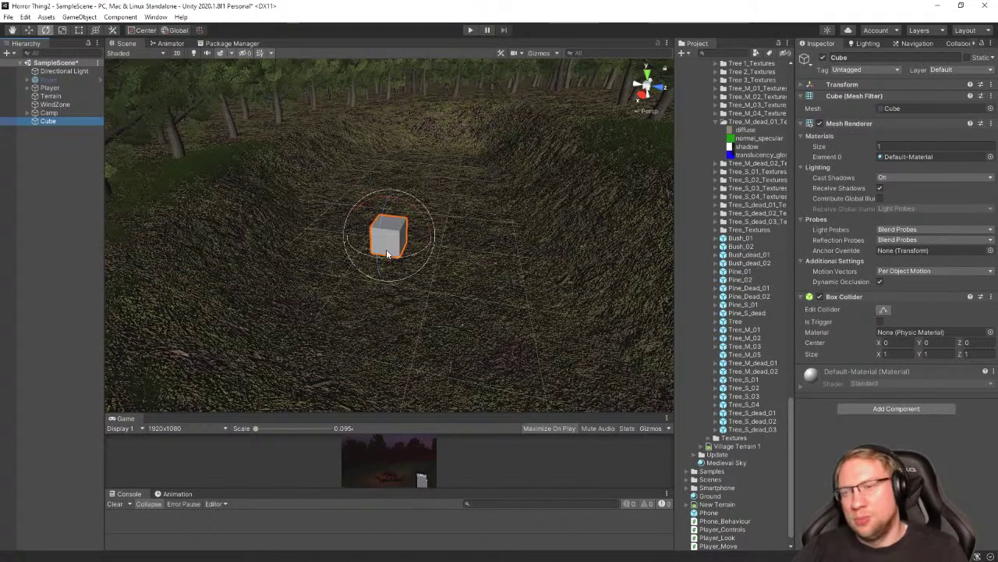
pyautogui.click(68, 139)
# Add a Plane 3D object to the scene over the sculpted basin
pyautogui.rightClick(55, 141)
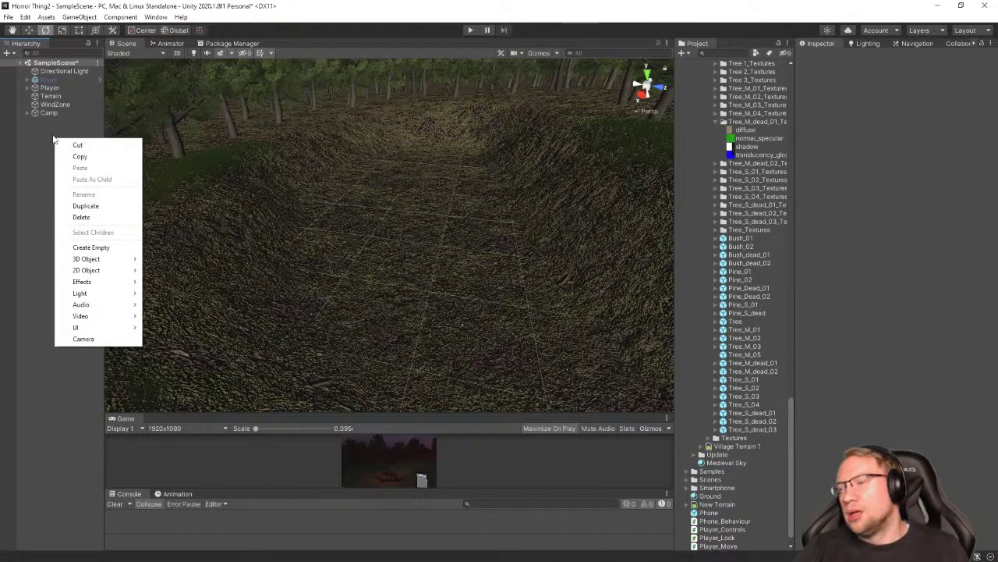
pyautogui.moveTo(107, 265)
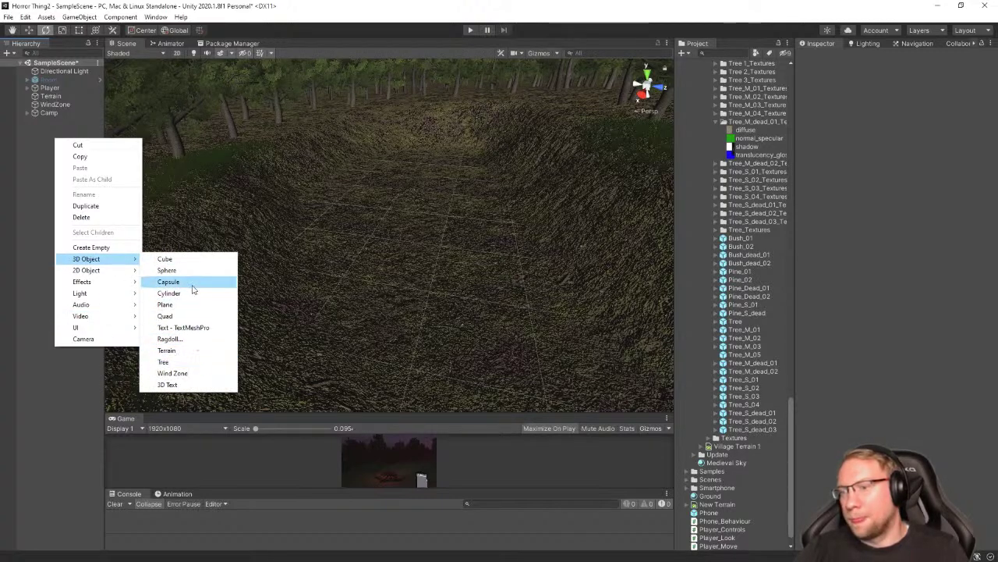
pyautogui.click(190, 303)
pyautogui.press('w')
pyautogui.scroll(-5, 361, 279)
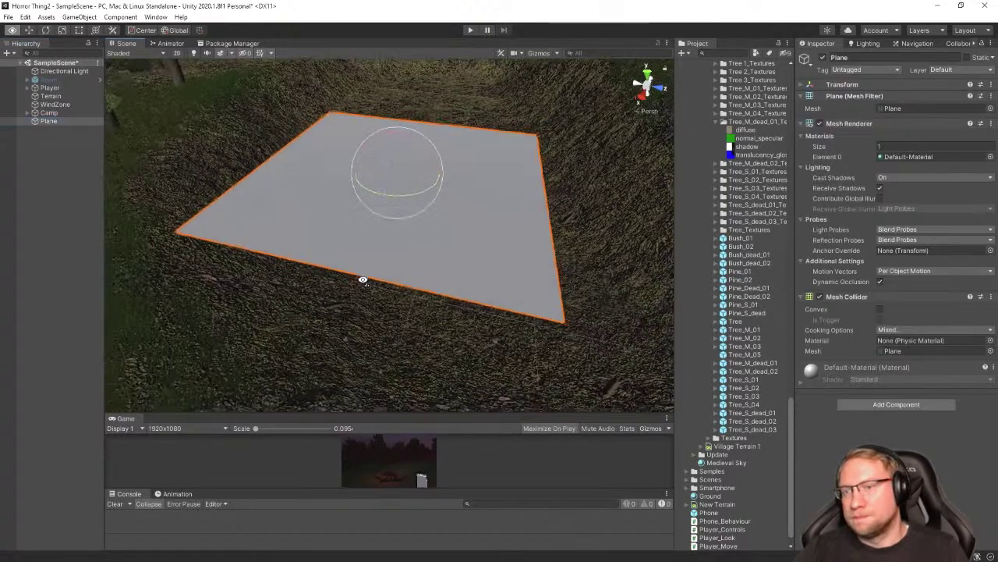
# Enlarge the plane and move it down into the basin so the banks rise above it
pyautogui.moveTo(340, 197); pyautogui.dragTo(468, 294)
pyautogui.press('e')
pyautogui.press('r')
pyautogui.press('w')
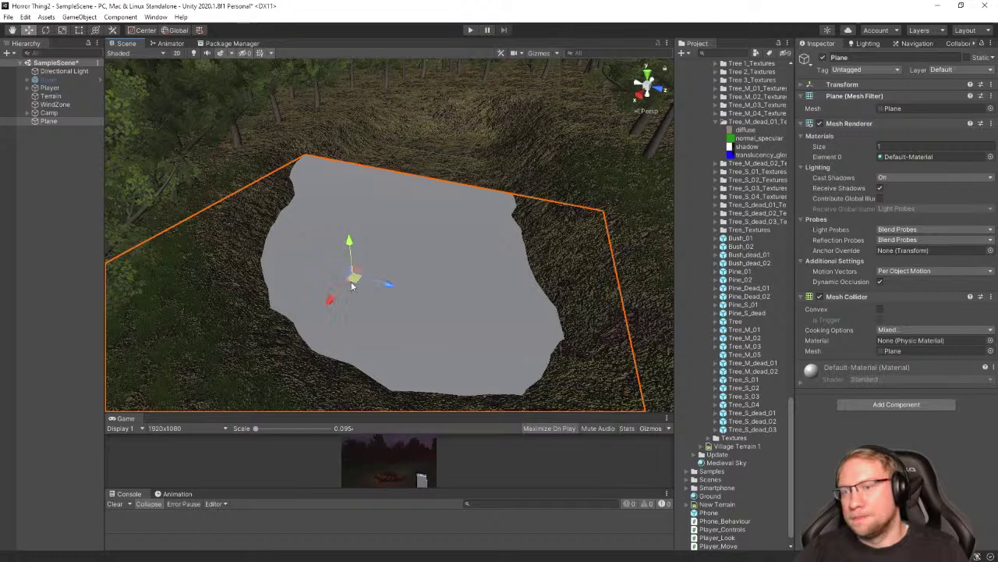
pyautogui.moveTo(336, 293); pyautogui.dragTo(398, 227)
# Scale the plane to cover the whole basin and adjust its height to the lake's water level
pyautogui.press('r')
pyautogui.moveTo(399, 226); pyautogui.dragTo(406, 189, button='right')
pyautogui.press('d')
pyautogui.press('a')
pyautogui.keyDown('alt'); pyautogui.moveTo(406, 188); pyautogui.dragTo(440, 252); pyautogui.keyUp('alt')
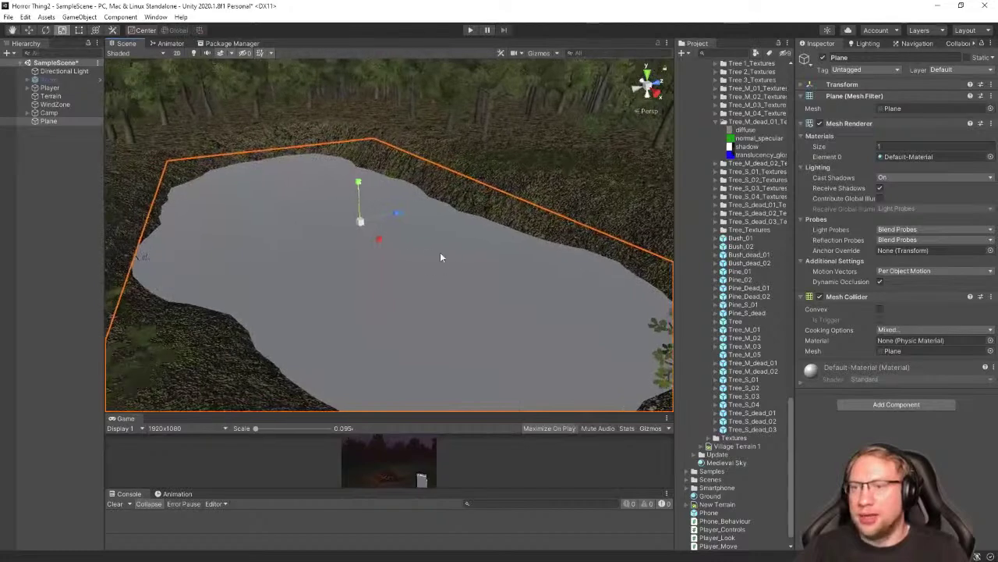
pyautogui.press('w')
pyautogui.moveTo(355, 185); pyautogui.dragTo(358, 178)
pyautogui.moveTo(358, 178); pyautogui.dragTo(343, 279, button='right')
pyautogui.keyDown('alt'); pyautogui.moveTo(342, 279); pyautogui.dragTo(399, 319); pyautogui.keyUp('alt')
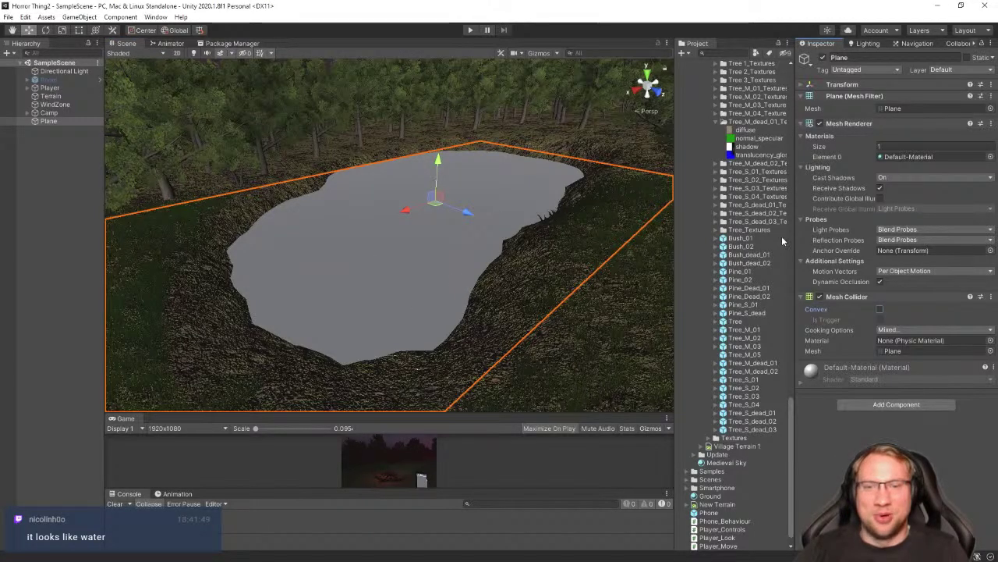
# Search the project assets for "water" and apply the AN_Water material to the plane
pyautogui.scroll(15, 777, 164)
pyautogui.click(722, 55)
pyautogui.write('water')
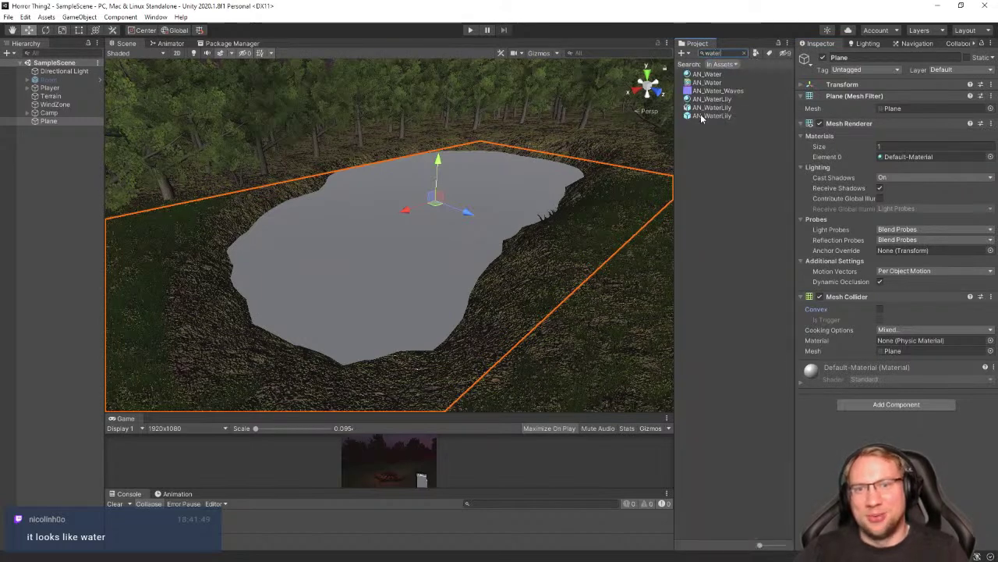
pyautogui.click(713, 76)
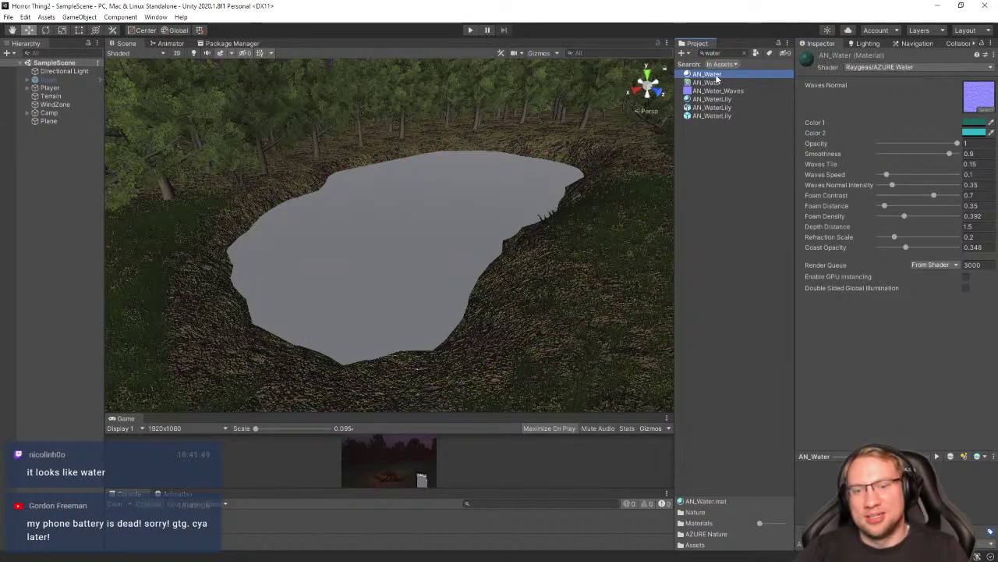
pyautogui.moveTo(545, 190); pyautogui.dragTo(434, 248)
pyautogui.press('w')
pyautogui.moveTo(354, 246); pyautogui.dragTo(251, 250, button='right')
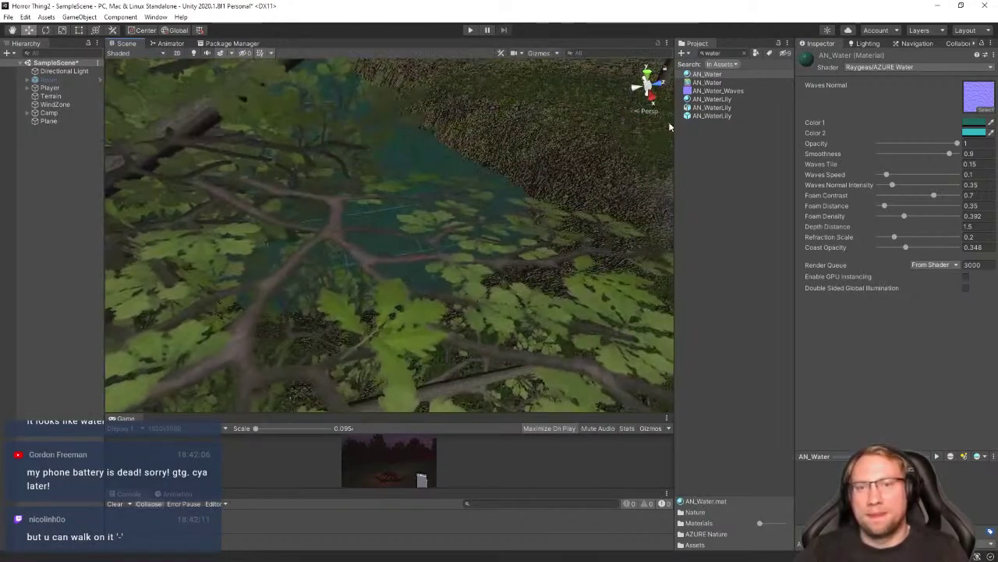
pyautogui.moveTo(535, 163); pyautogui.dragTo(425, 191, button='right')
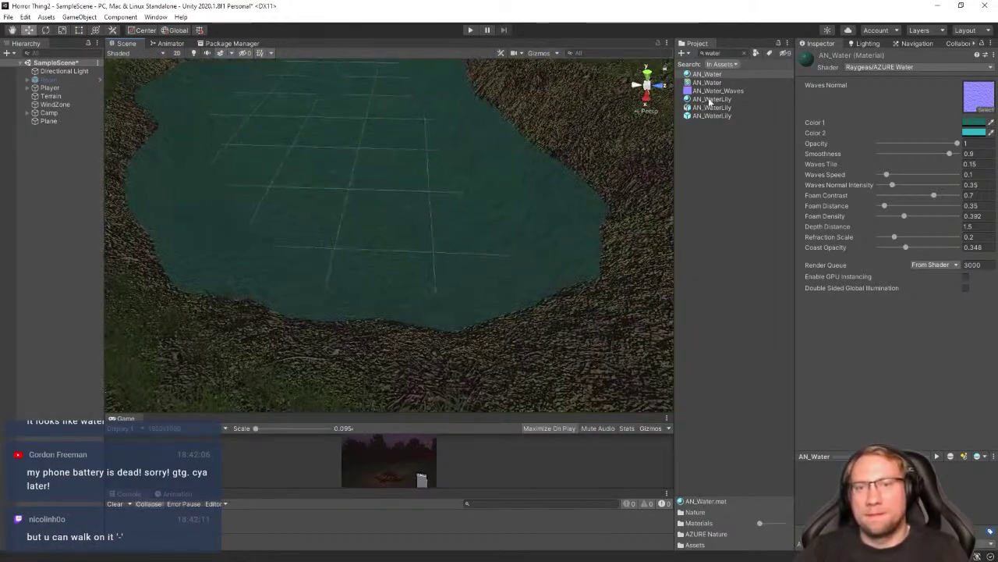
# Play-test the scene to view the lake in game, stop the play mode and save the scene
pyautogui.click(468, 29)
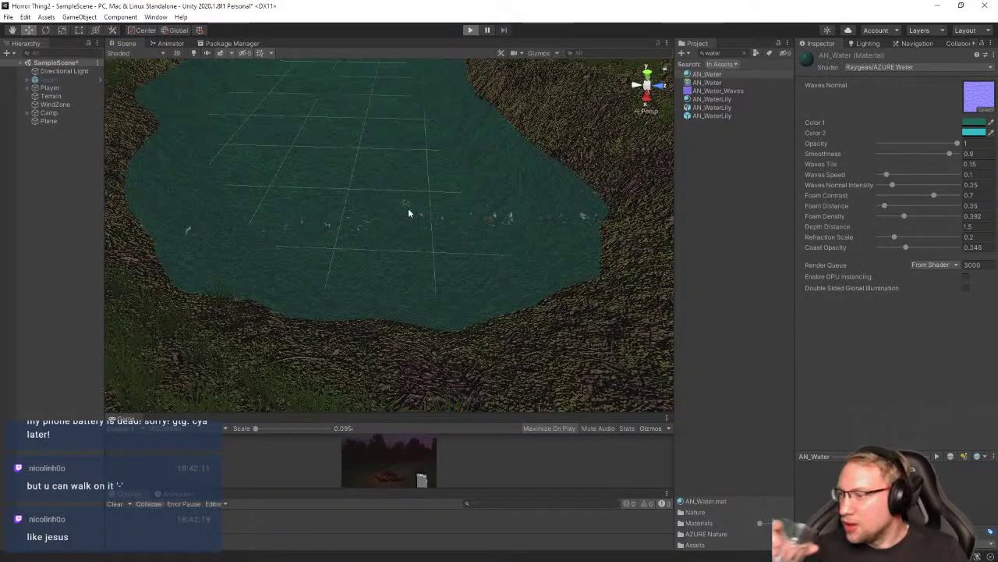
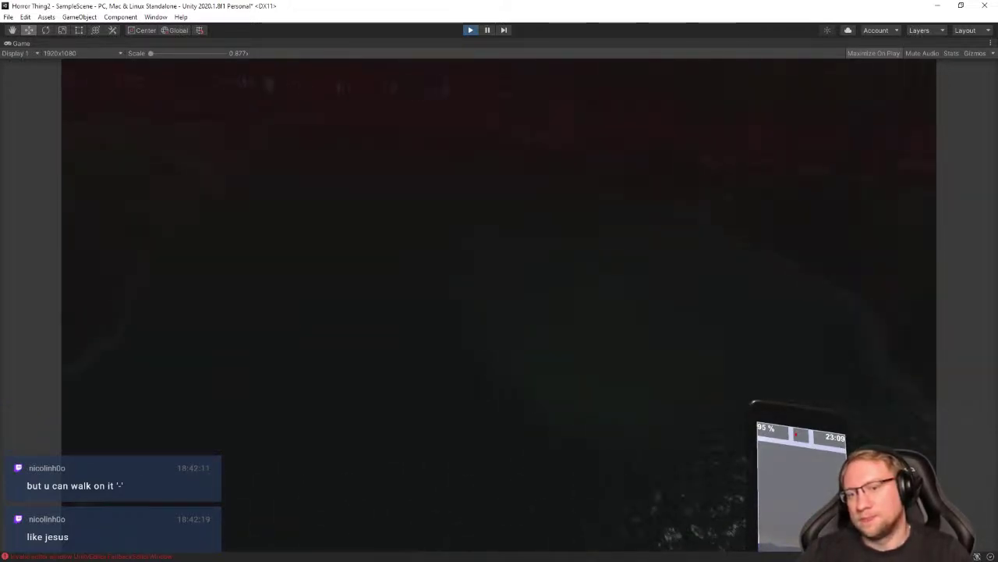
pyautogui.click(470, 29)
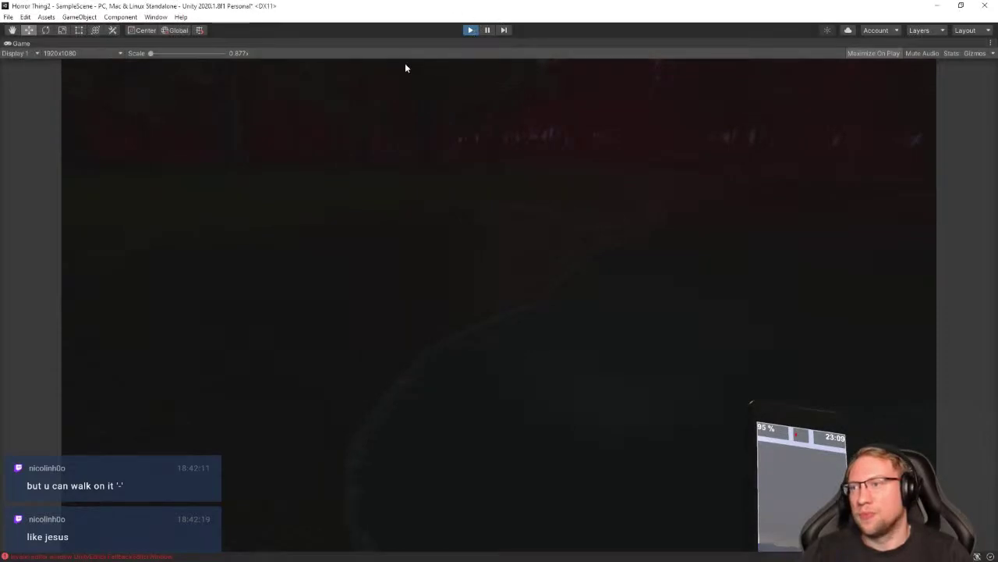
pyautogui.click(8, 17)
pyautogui.click(23, 55)
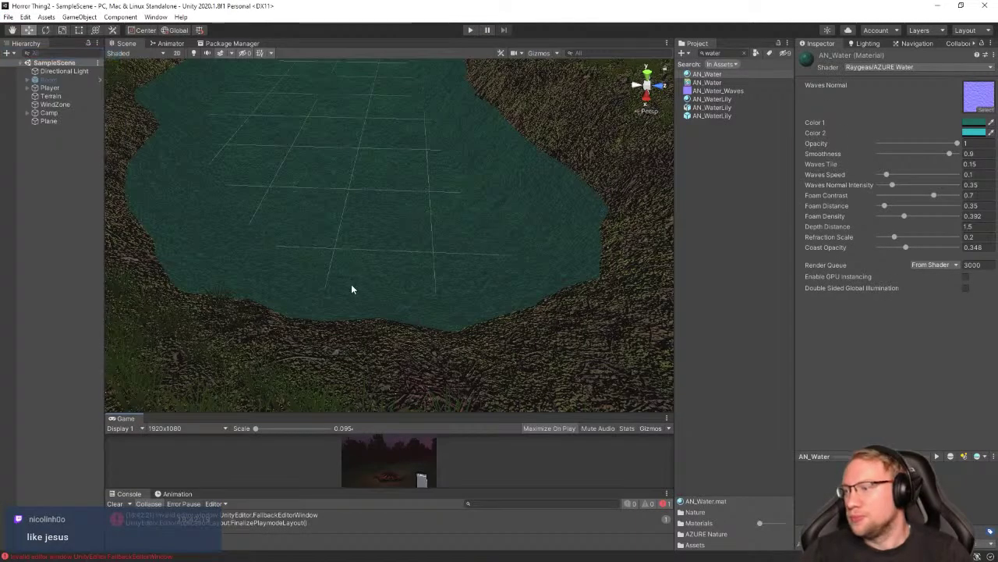
# View the lake from the path, select the Player object and clear the project's asset search
pyautogui.moveTo(352, 290); pyautogui.dragTo(234, 225, button='right')
pyautogui.click(55, 207)
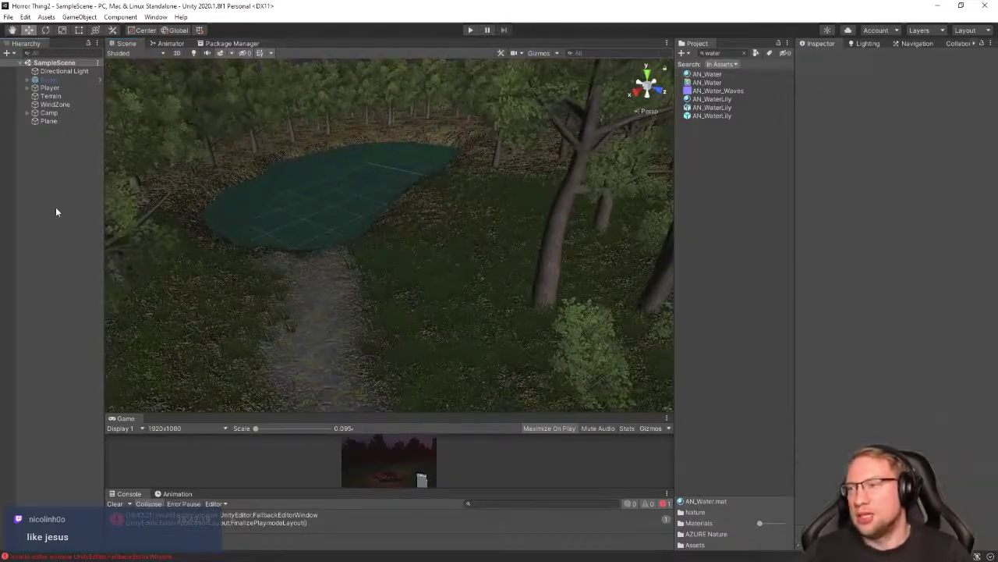
pyautogui.click(48, 88)
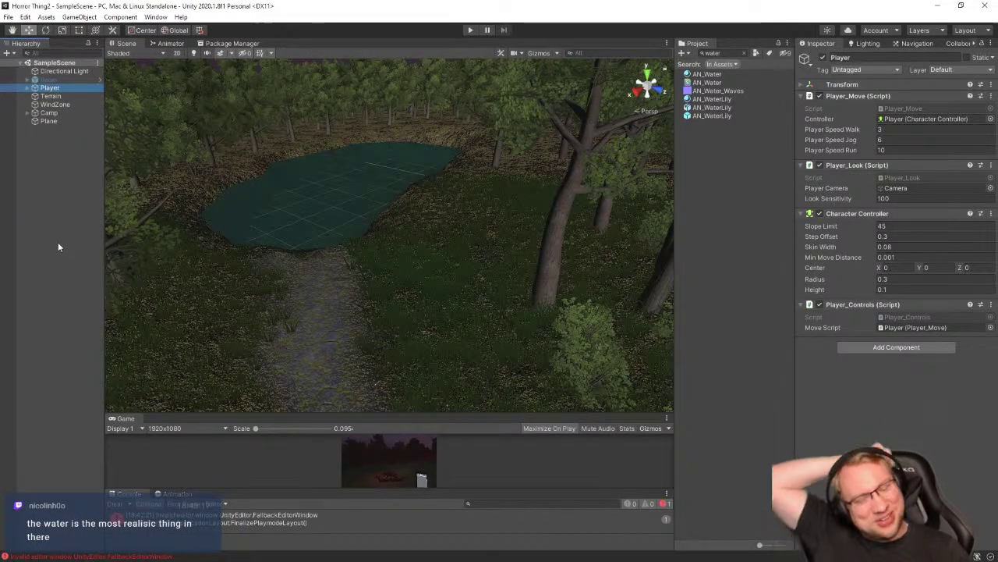
pyautogui.click(743, 53)
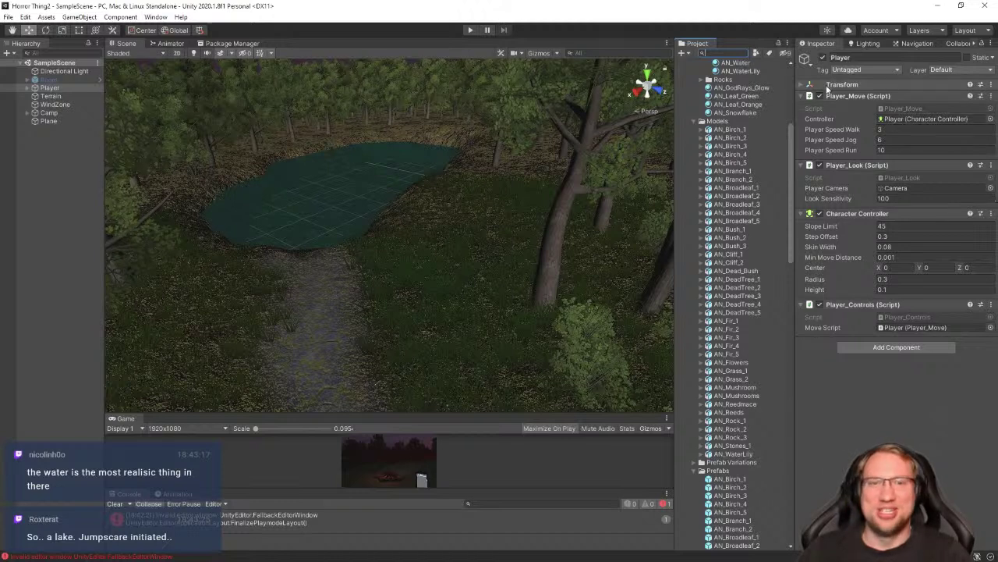
# Open the Player object's Player_Move script in Visual Studio and maximize the editor window
pyautogui.doubleClick(907, 107)
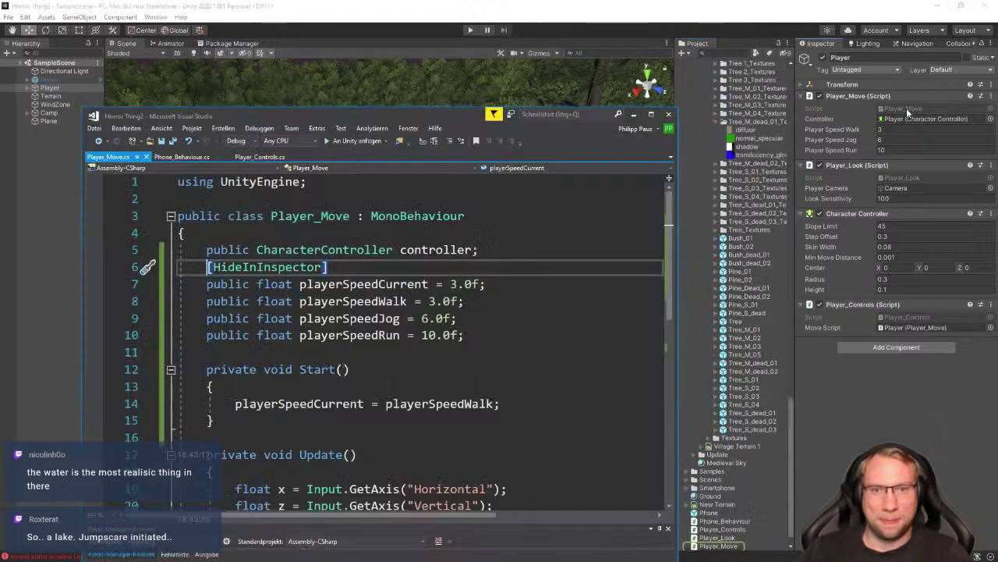
pyautogui.moveTo(467, 118); pyautogui.dragTo(606, 63)
pyautogui.doubleClick(606, 62)
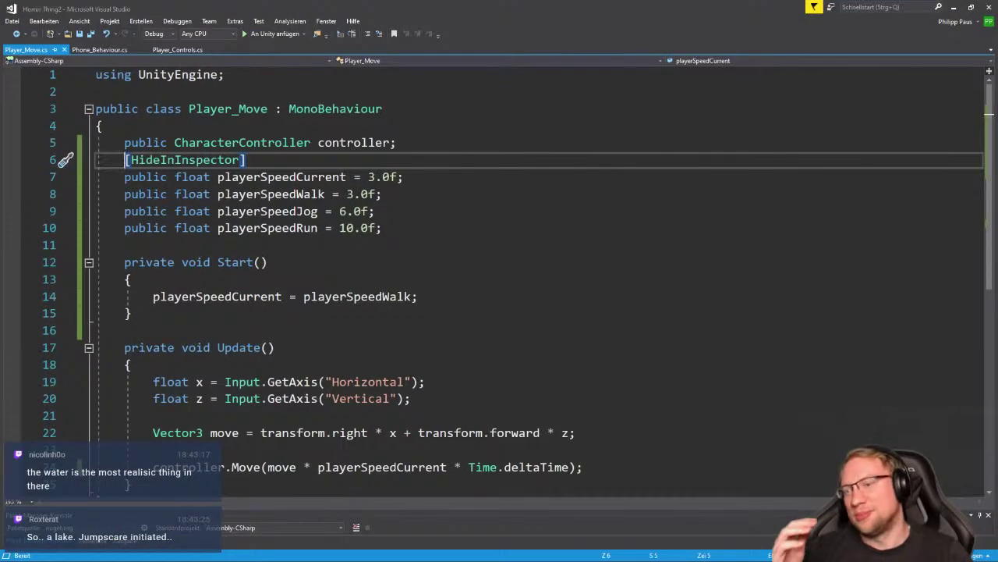
# Declare a float y with the value 0.1f between the x and z declarations in the Update method
pyautogui.click(296, 346)
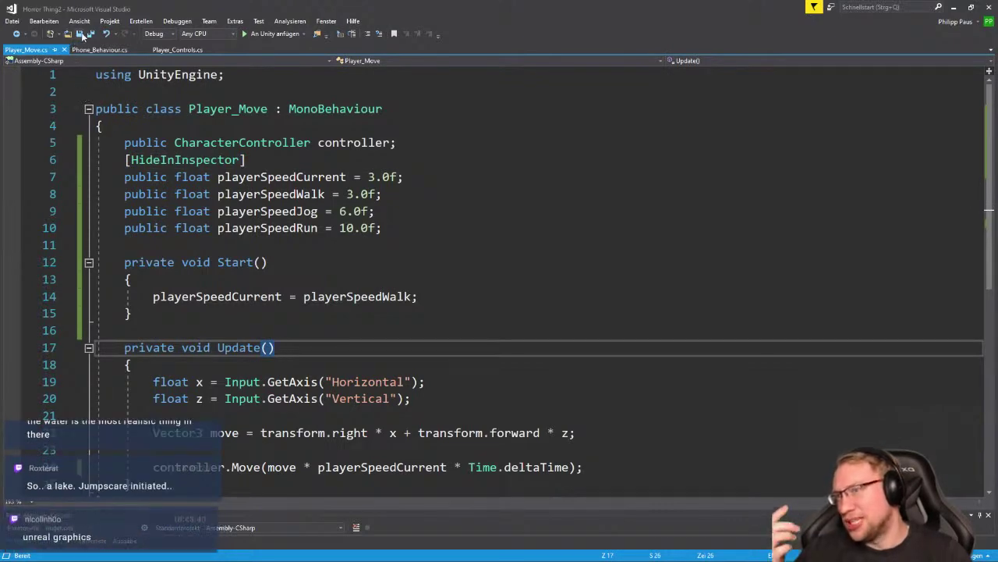
pyautogui.scroll(-2, 374, 367)
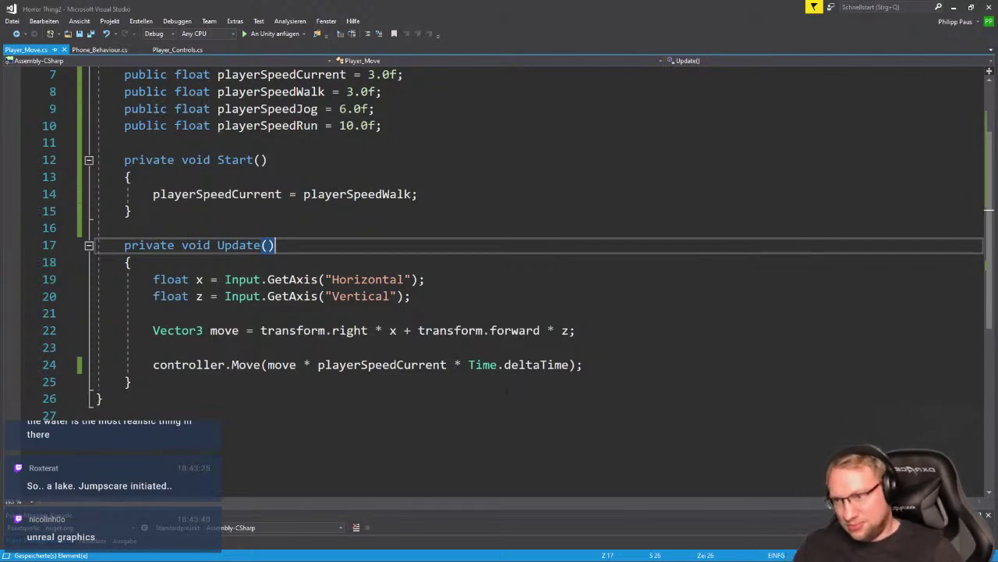
pyautogui.click(519, 292)
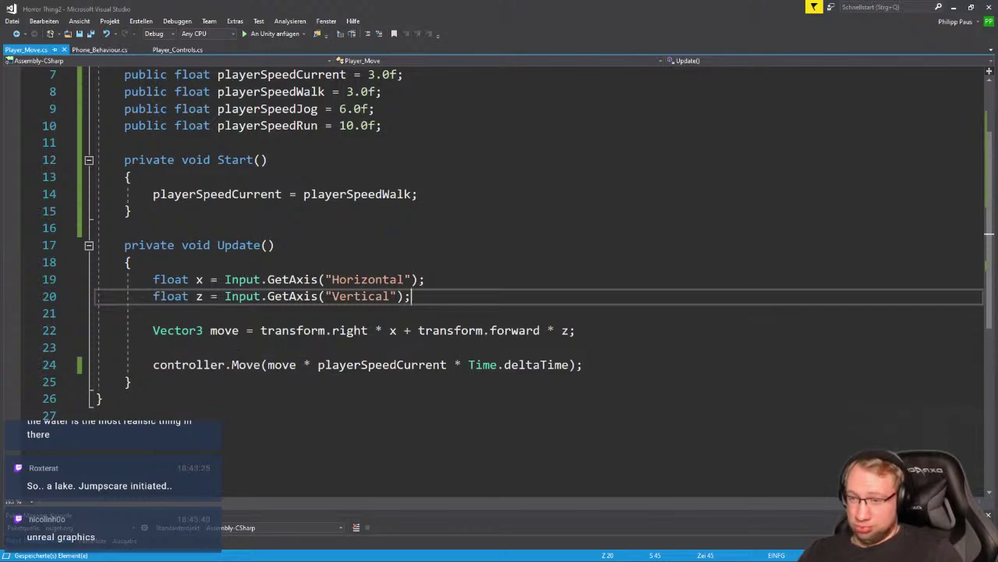
pyautogui.scroll(1, 499, 234)
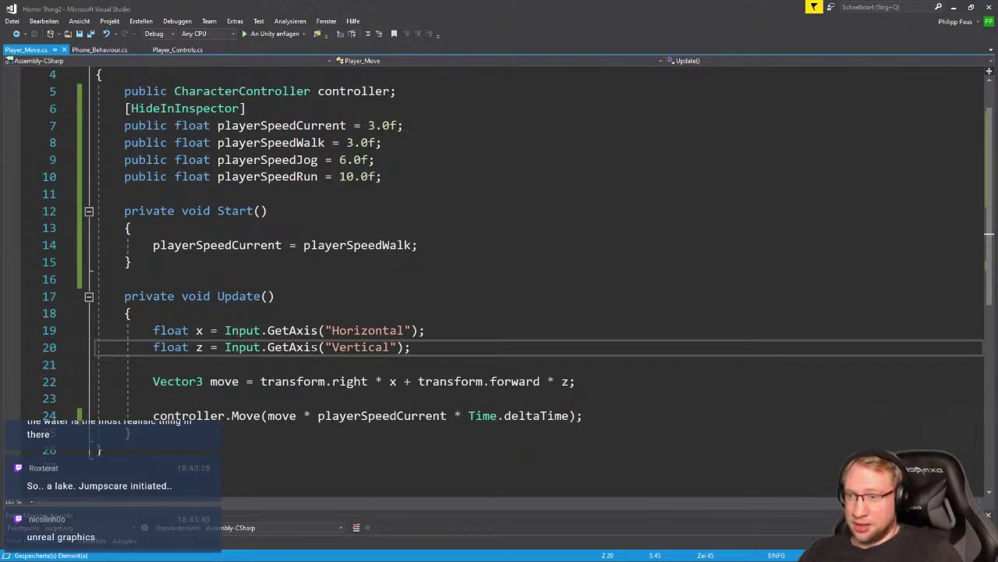
pyautogui.scroll(1, 499, 234)
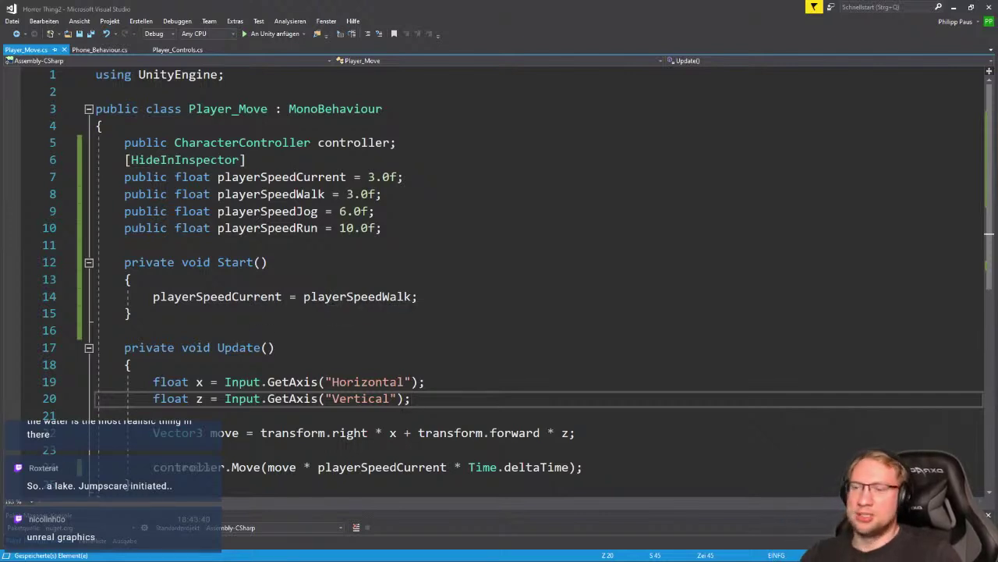
pyautogui.scroll(-1, 500, 234)
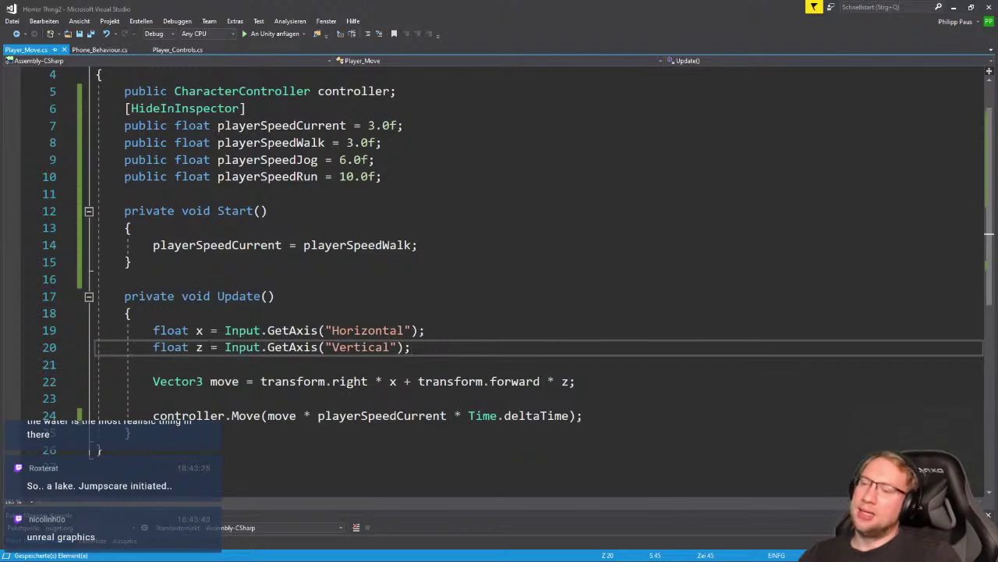
pyautogui.click(425, 330)
pyautogui.press('Return')
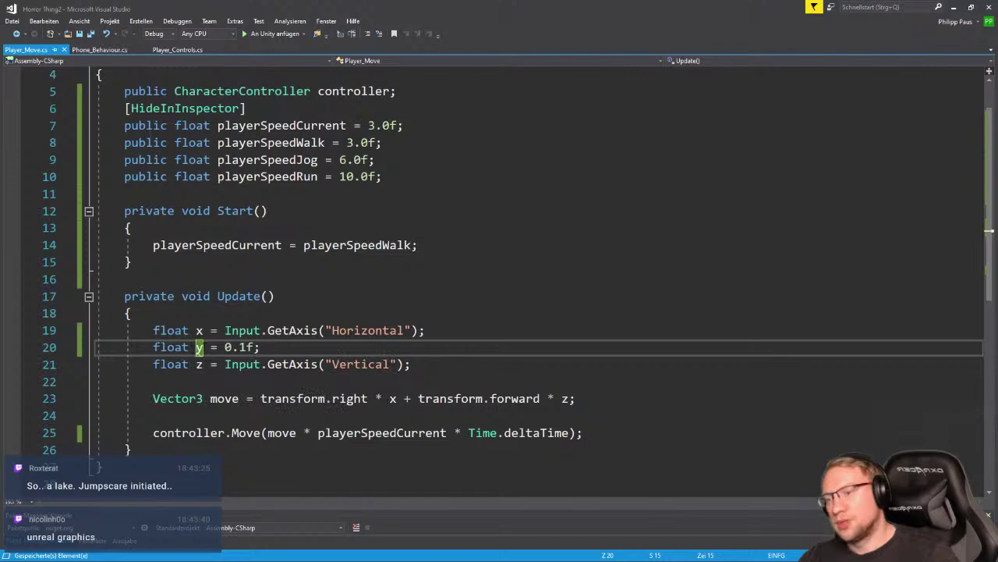
# Change the value of y in the Update method to -0.1f
pyautogui.click(189, 347)
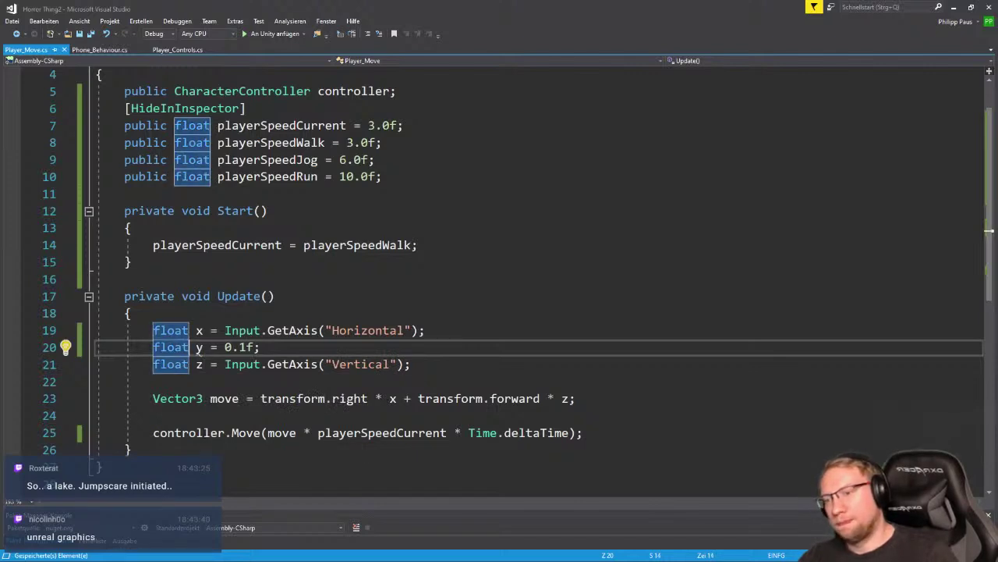
pyautogui.press('Right')
pyautogui.press('Right')
pyautogui.press('Right')
pyautogui.press('Right')
pyautogui.press('Right')
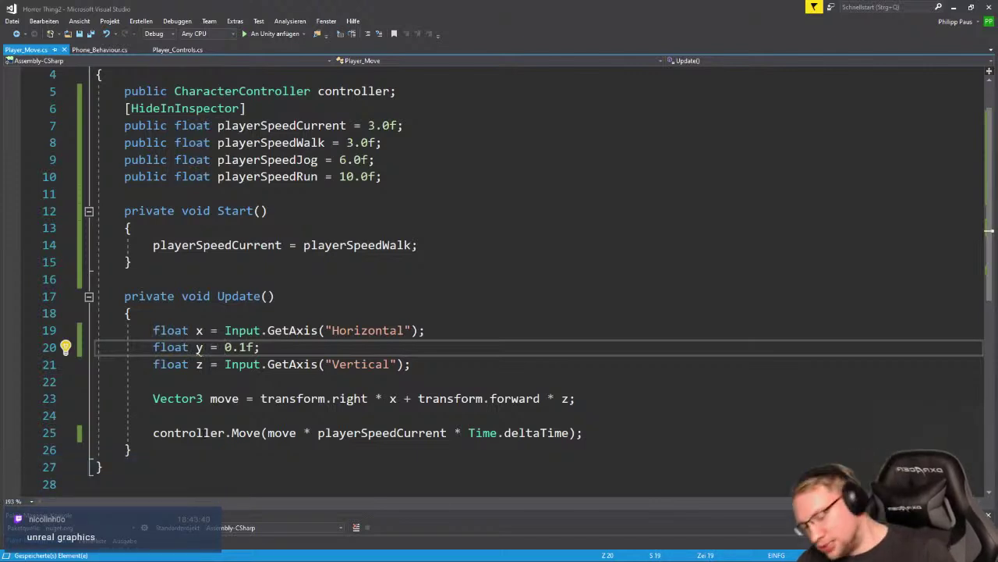
pyautogui.write('-')
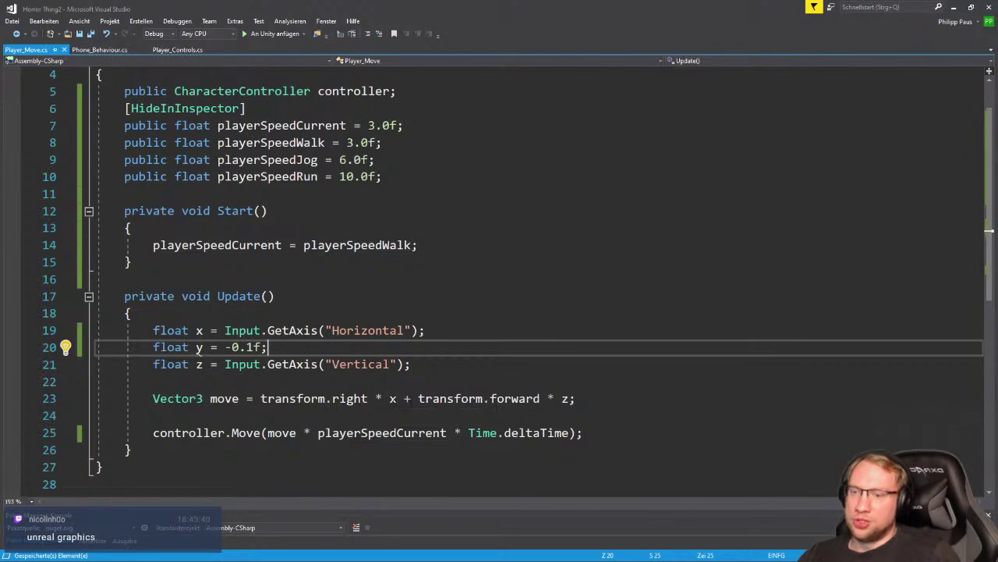
# Insert another plus sign in the move vector between the transform.right and transform.forward terms to make room for a vertical term
pyautogui.click(411, 399)
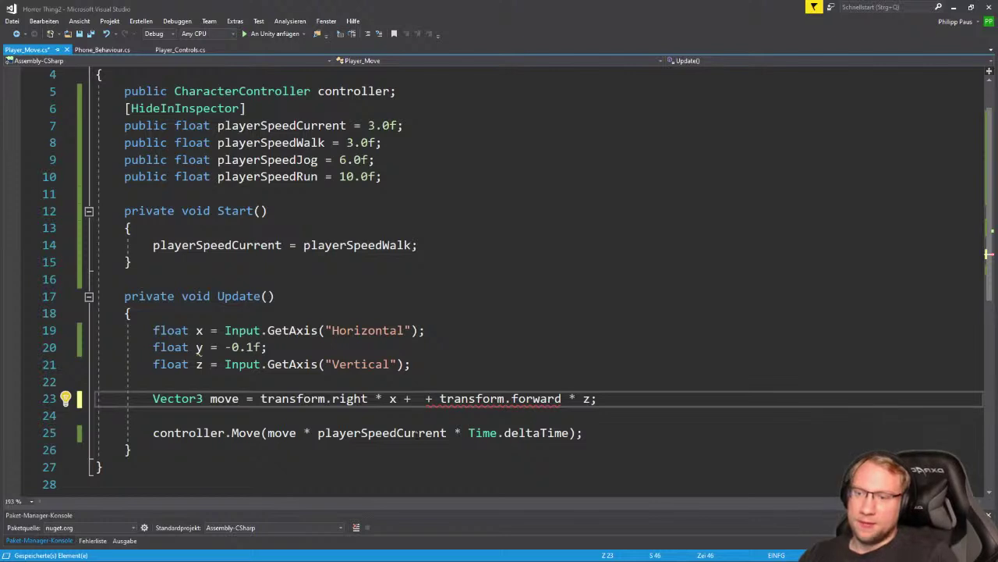
# Add the term transform.up * y between the right and forward terms of the move vector in Player_Move.cs and save the script
pyautogui.write('y')
pyautogui.press('BackSpace')
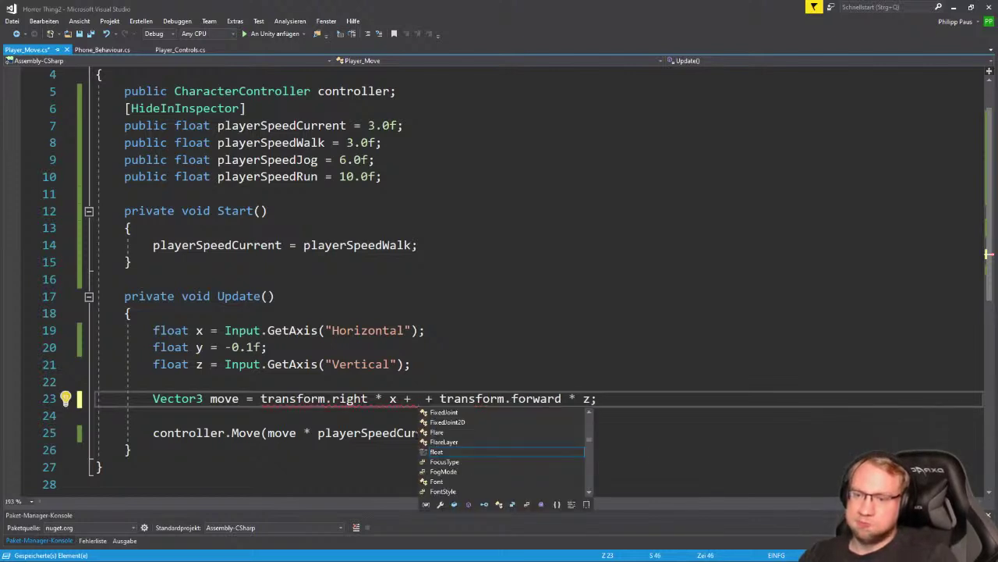
pyautogui.write('transform')
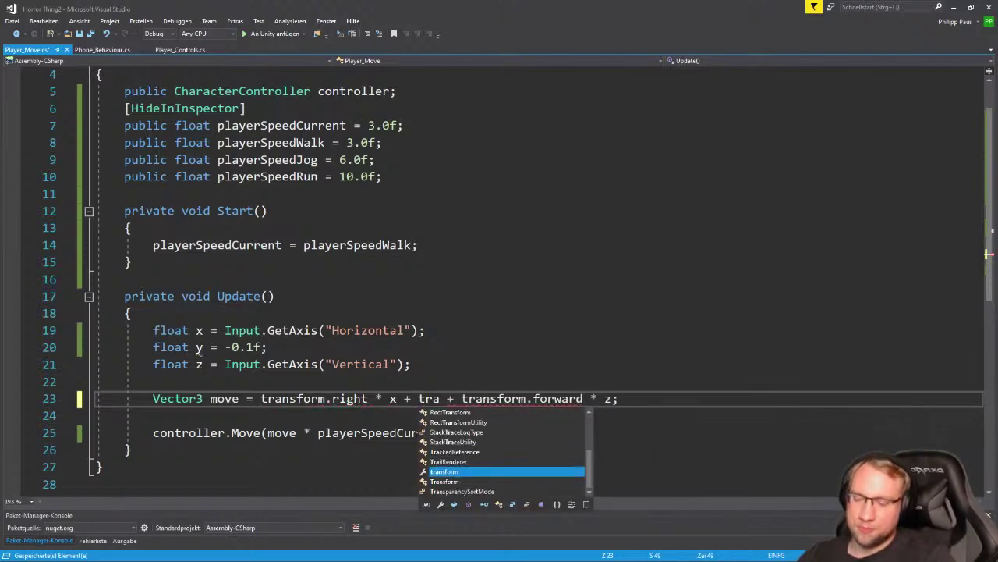
pyautogui.press('Escape')
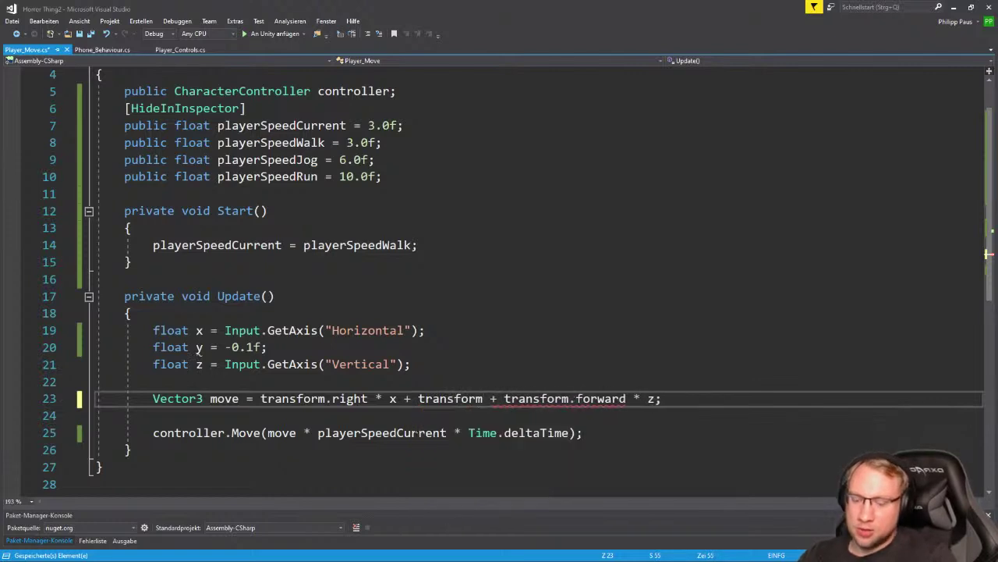
pyautogui.write('.up ')
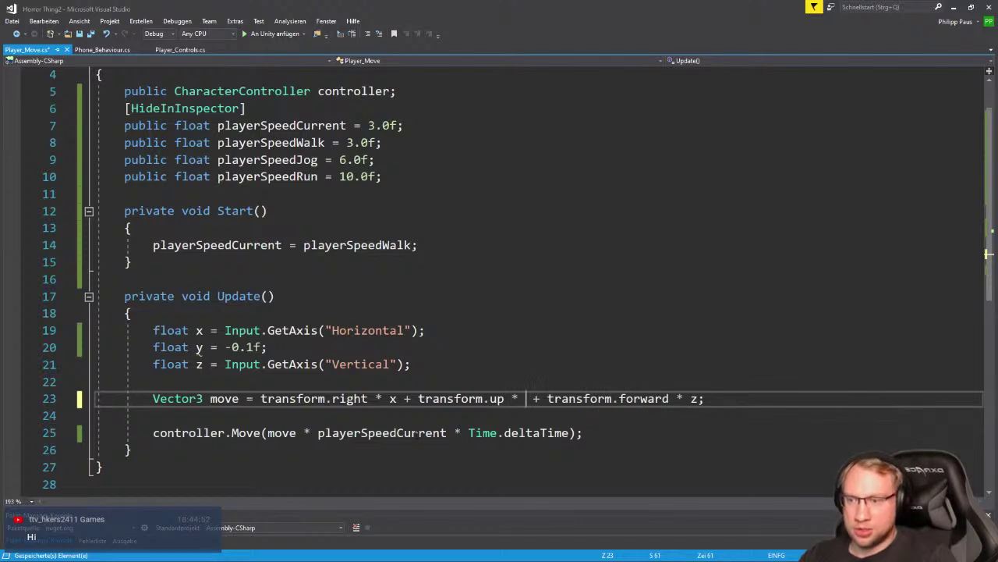
pyautogui.write('* y')
pyautogui.press('Escape')
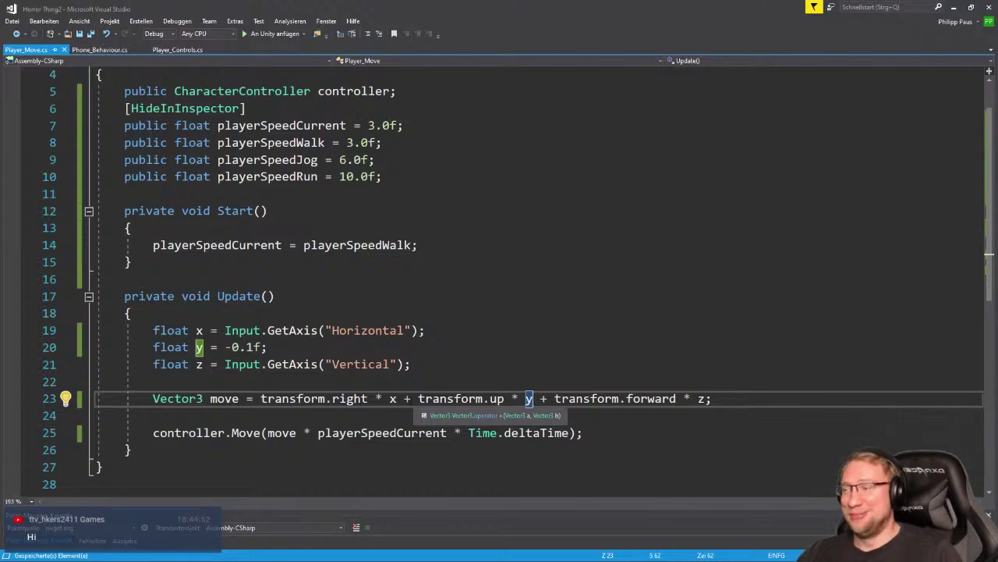
# Switch to Unity, enlarge the Game view and play-test walking around the campfire, ending with play mode stopped
pyautogui.click(954, 7)
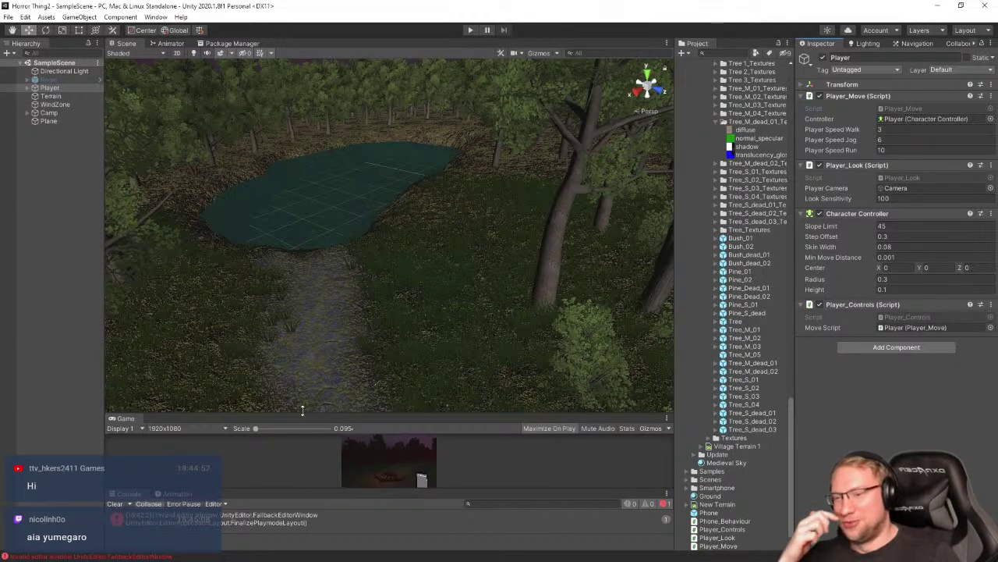
pyautogui.moveTo(302, 411); pyautogui.dragTo(375, 100)
pyautogui.click(471, 30)
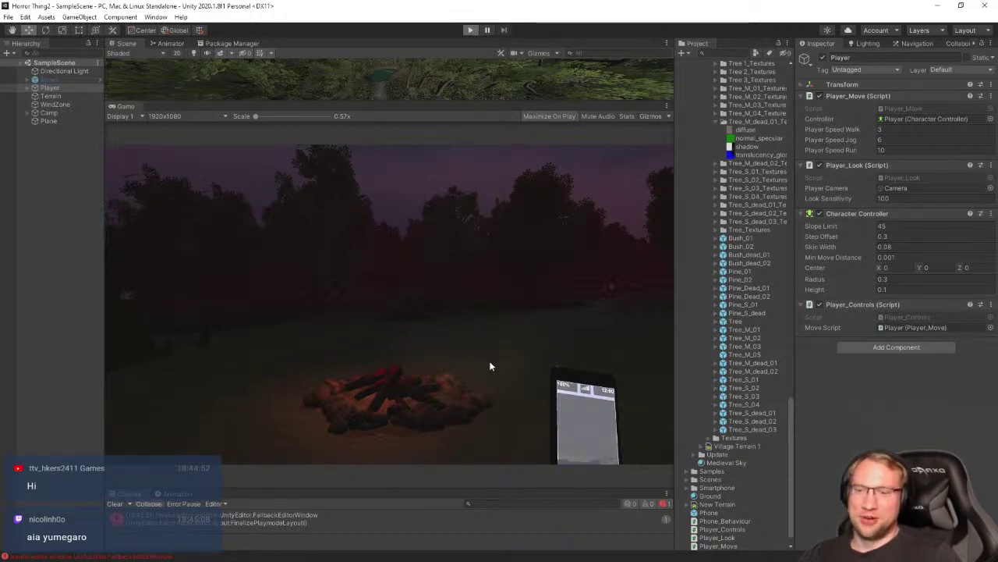
pyautogui.press('w')
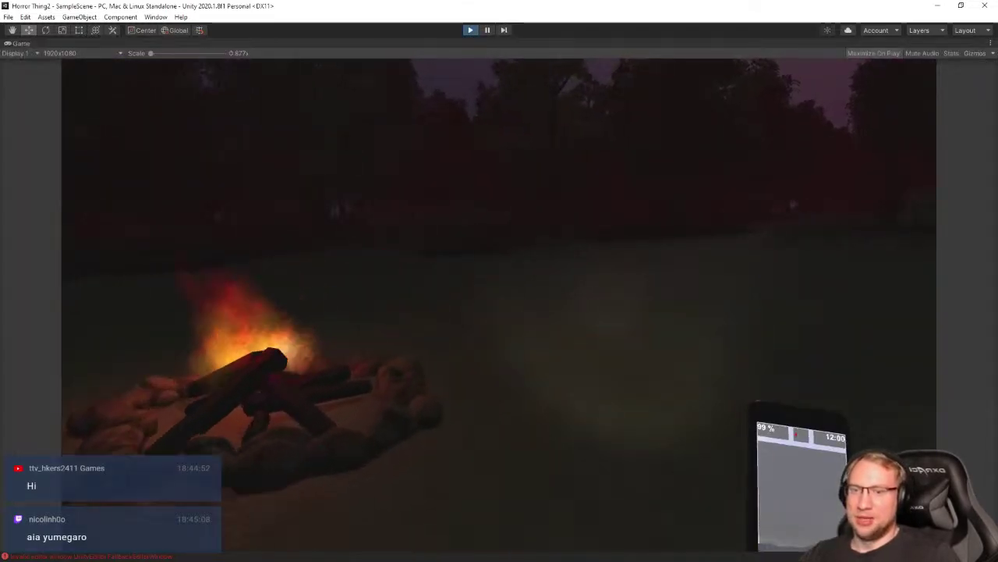
pyautogui.press('w')
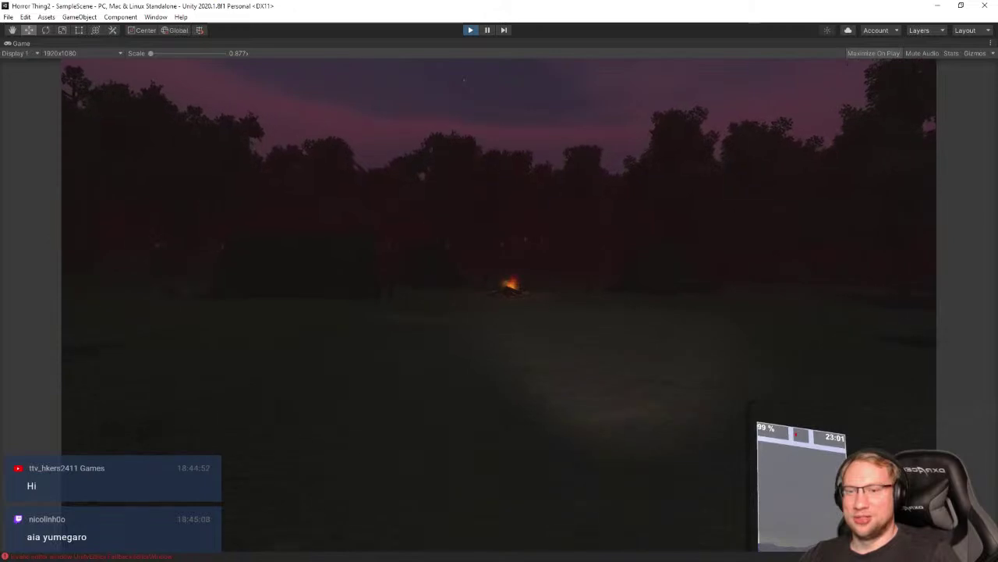
pyautogui.press('w')
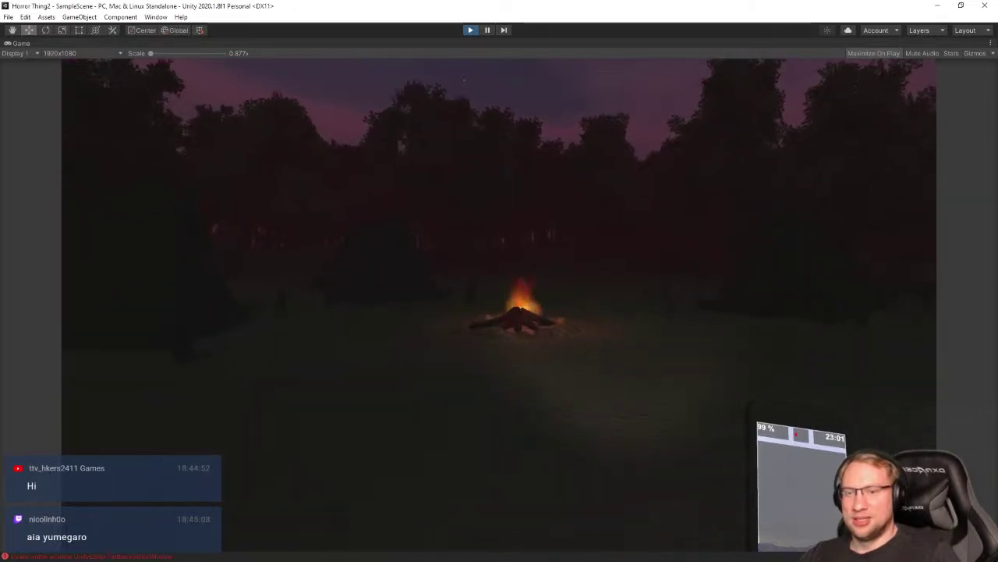
pyautogui.press('w')
pyautogui.hotkey('alt', 'Tab')
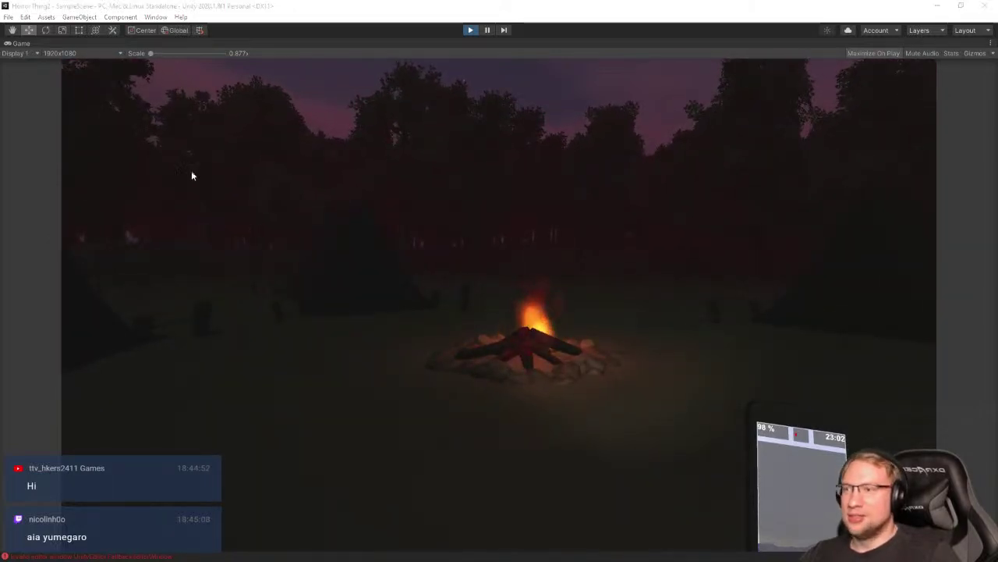
pyautogui.click(470, 29)
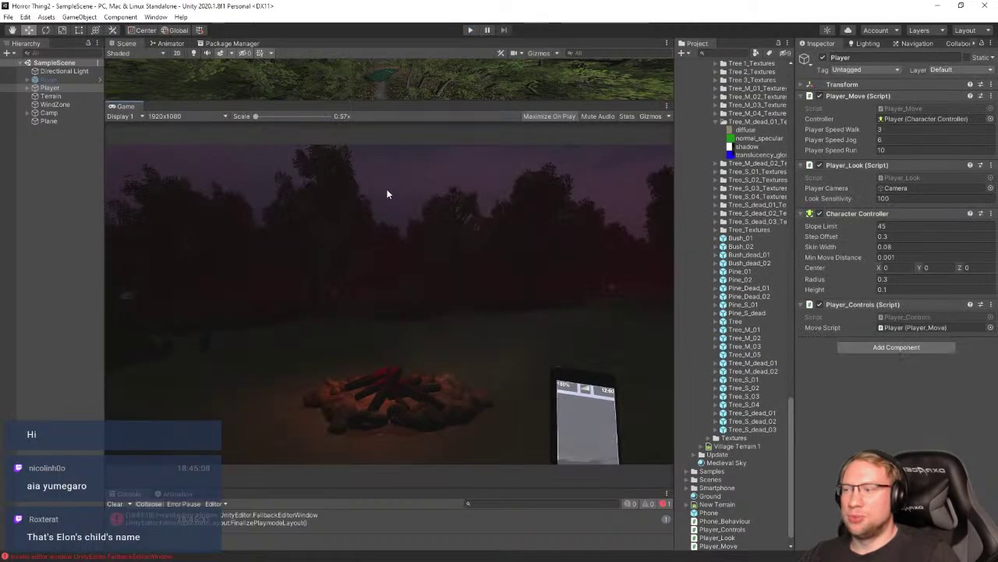
# Turn off Maximize On Play and raise the Player slightly along its vertical axis above the camp
pyautogui.click(532, 117)
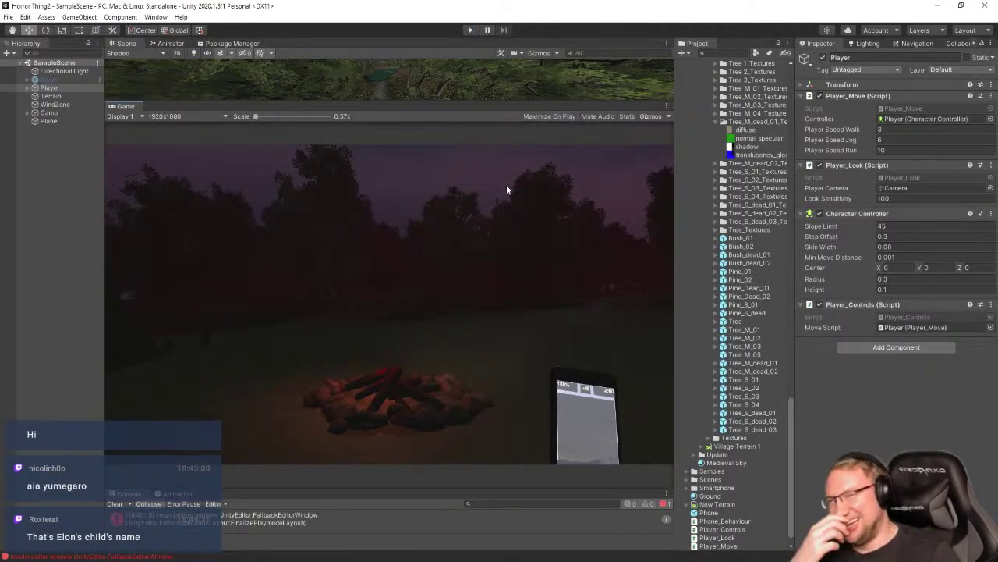
pyautogui.click(54, 87)
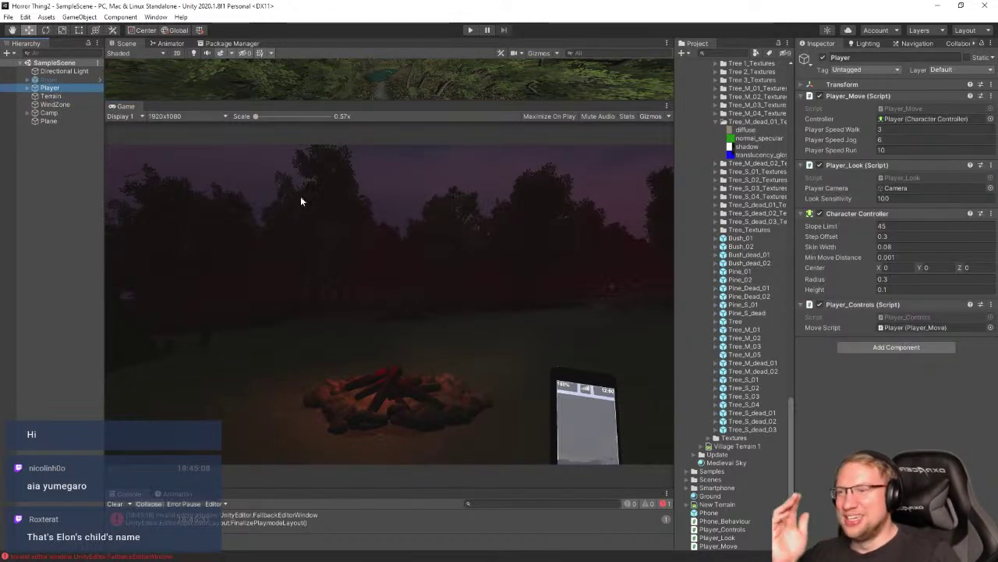
pyautogui.click(435, 238)
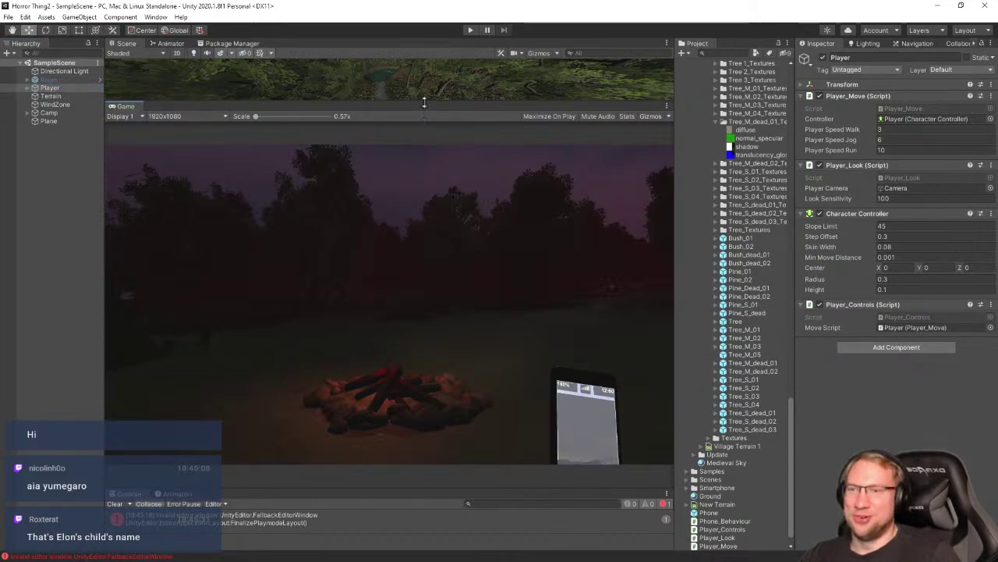
pyautogui.moveTo(424, 102); pyautogui.dragTo(424, 266)
pyautogui.moveTo(468, 172); pyautogui.dragTo(348, 198, button='right')
pyautogui.moveTo(340, 184); pyautogui.dragTo(338, 167)
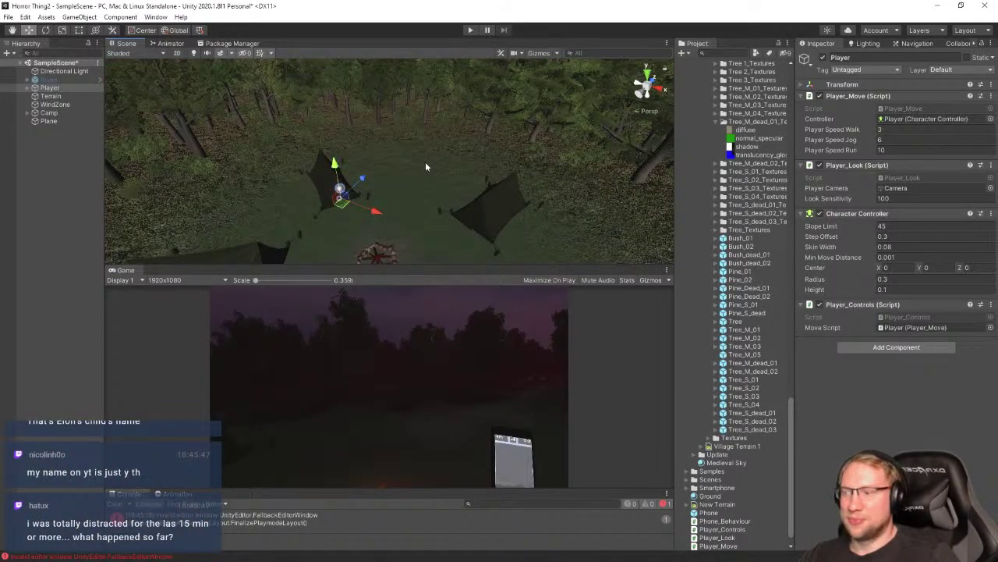
# Play-test the raised Player's fall in an enlarged Game view, then stop play mode and enlarge the Scene view again
pyautogui.click(470, 31)
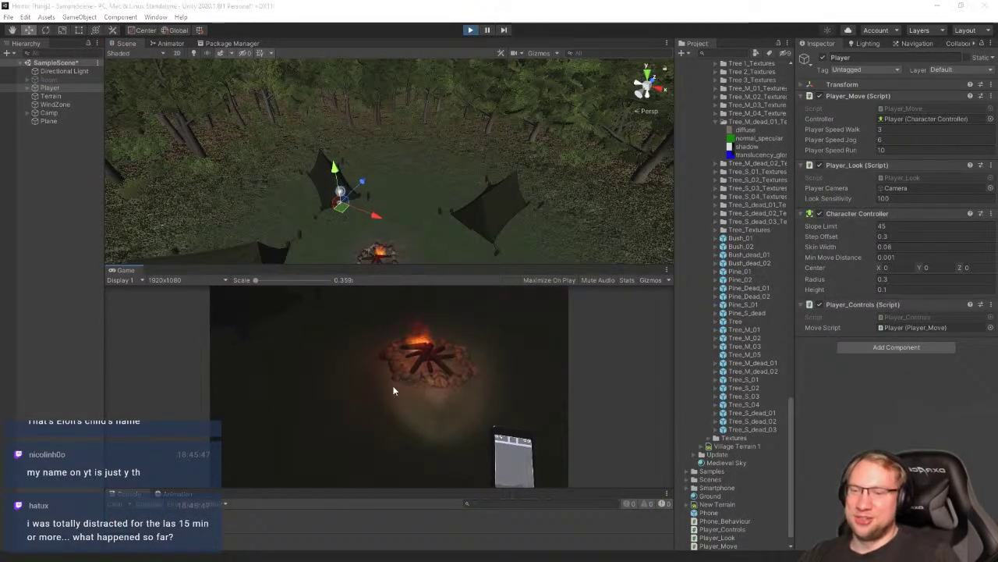
pyautogui.moveTo(414, 269); pyautogui.dragTo(394, 100)
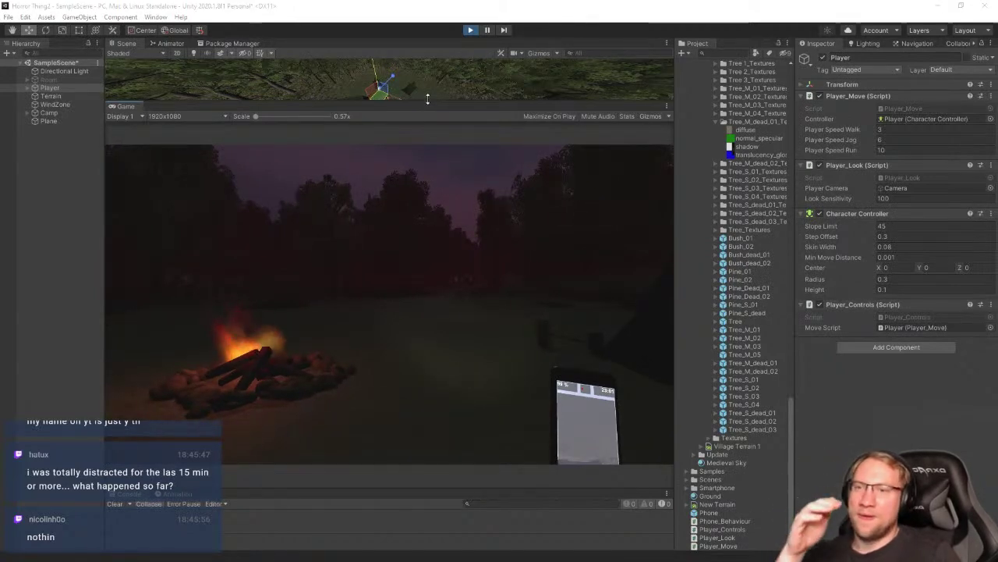
pyautogui.moveTo(405, 101); pyautogui.dragTo(409, 289)
pyautogui.click(471, 30)
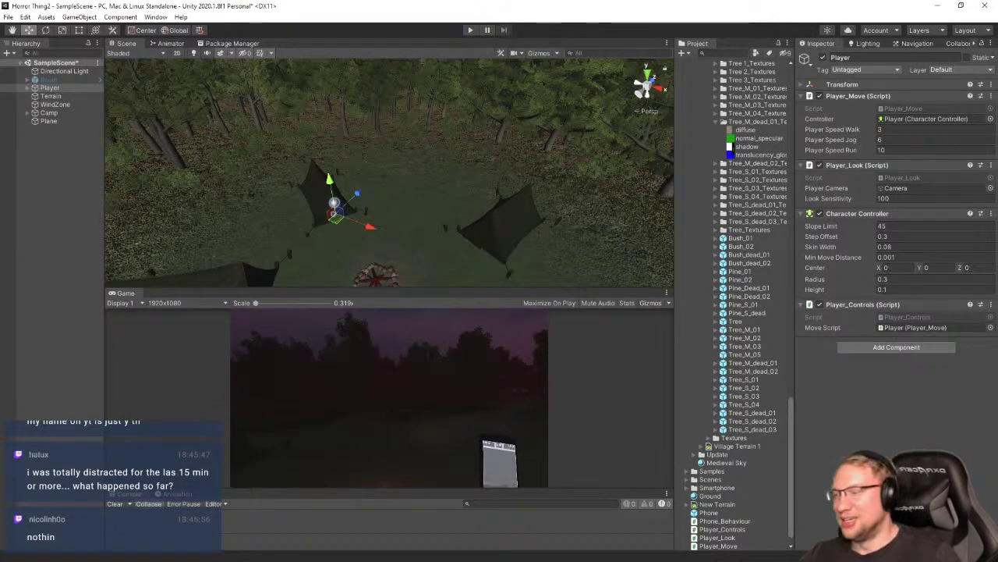
# Switch to Visual Studio, set the y value in Update to -1.0f and save Player_Move.cs
pyautogui.hotkey('alt', 'Tab')
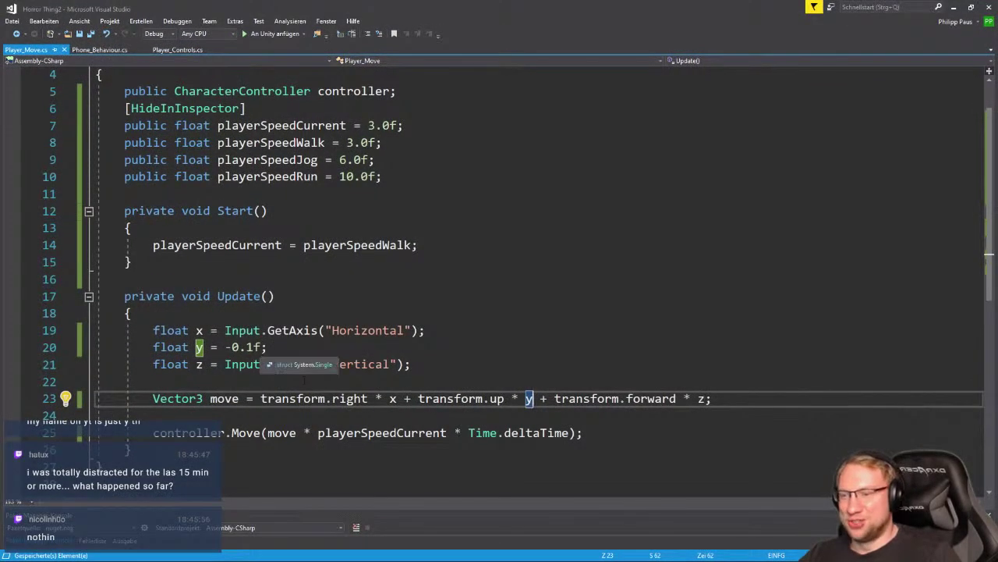
pyautogui.click(246, 347)
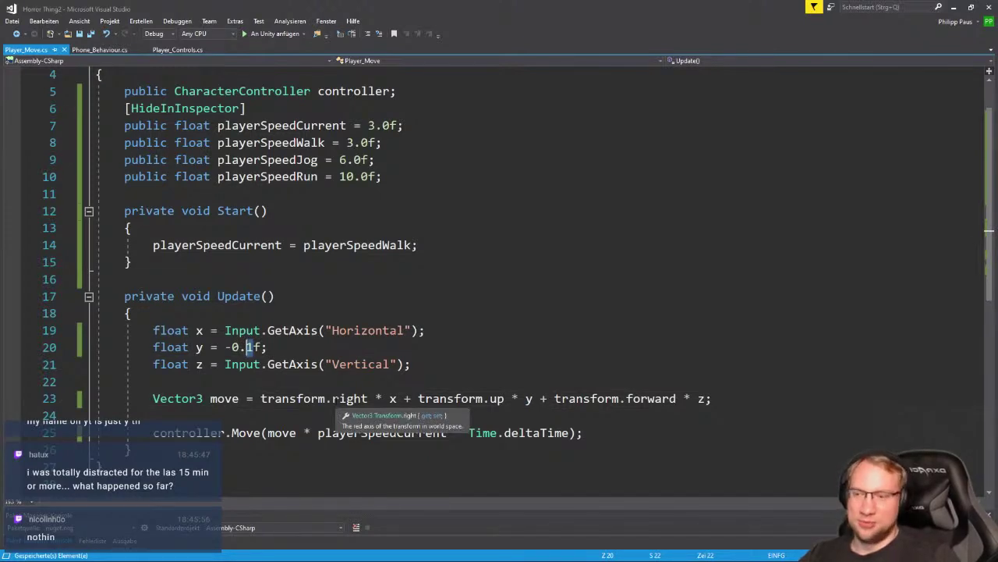
pyautogui.press('Left')
pyautogui.press('Left')
pyautogui.hotkey('shift', 'Left')
pyautogui.write('1')
pyautogui.press('Right')
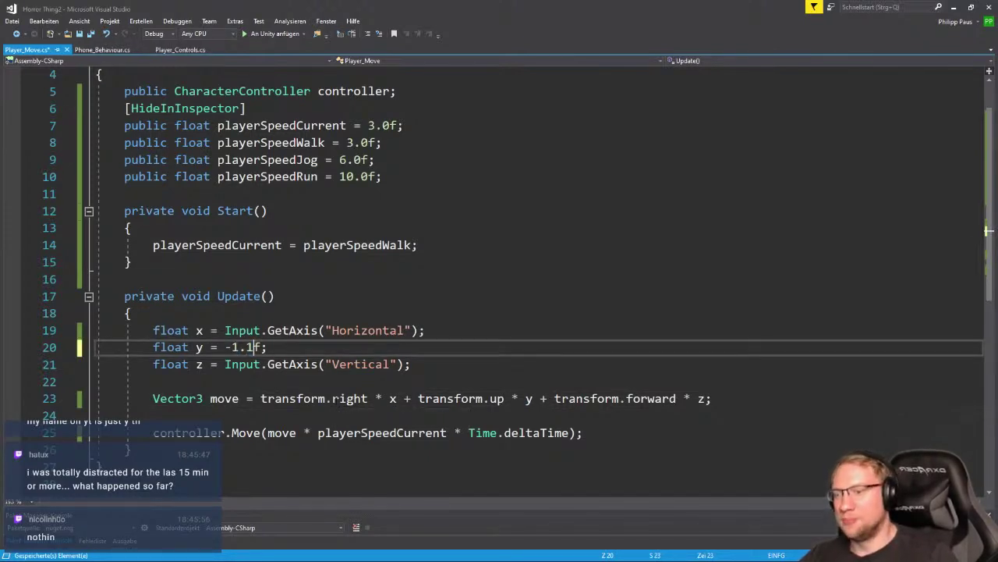
pyautogui.hotkey('ctrl', 's')
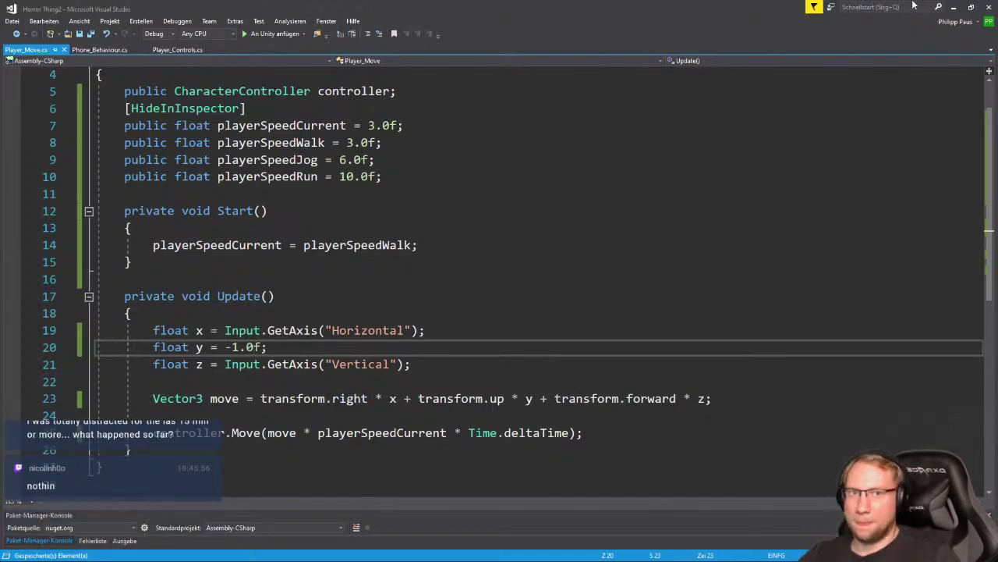
# Switch to Unity and briefly run the game to check the Player's fall with the new downward value
pyautogui.click(953, 8)
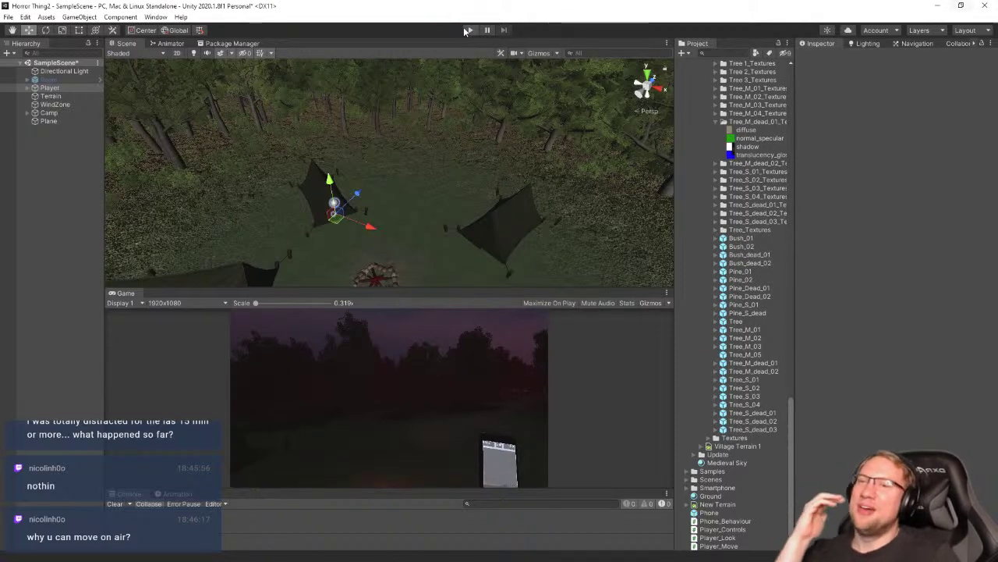
pyautogui.click(470, 31)
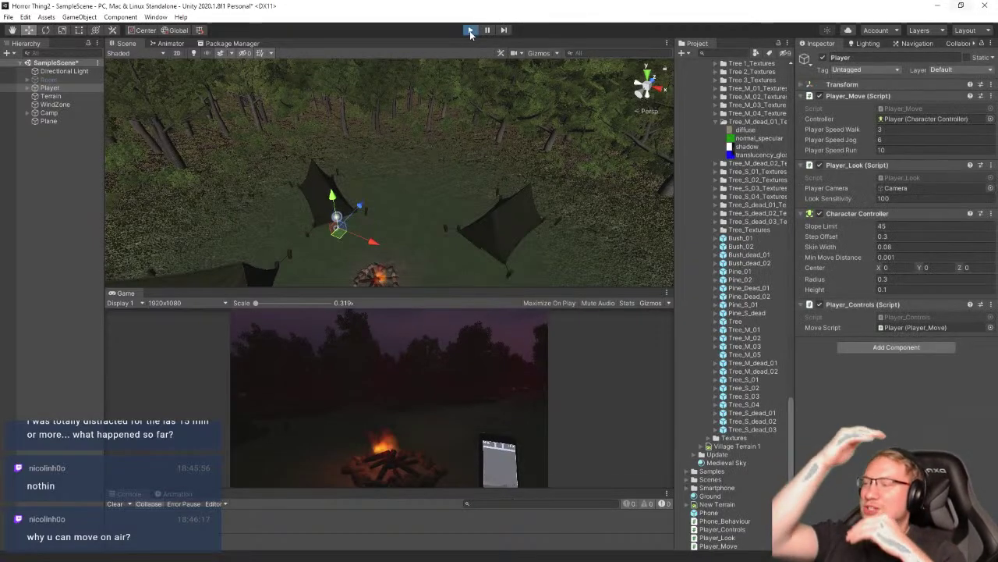
pyautogui.click(469, 30)
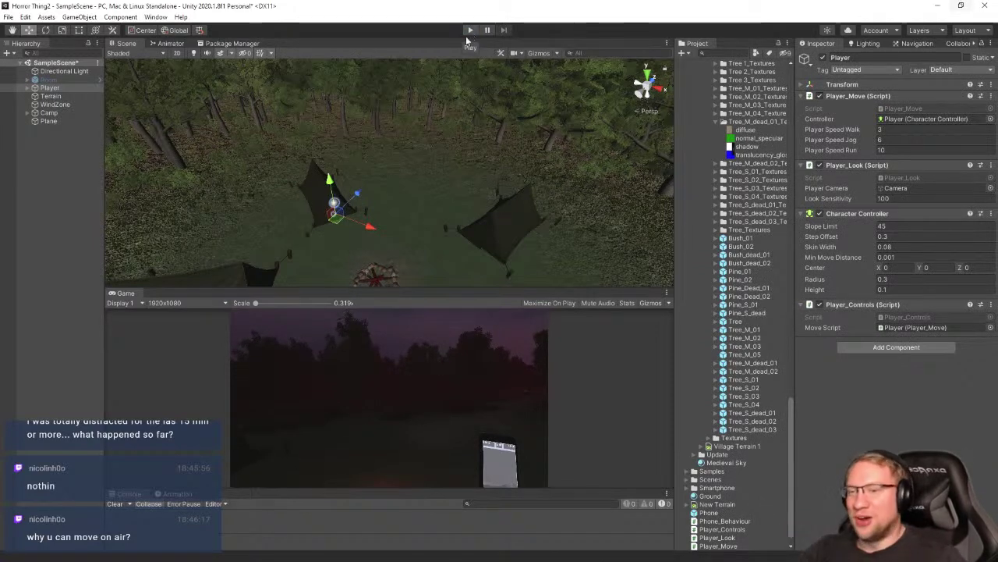
# Enlarge the Game view, run the game and walk the Player from the camp along the forest path
pyautogui.moveTo(402, 289); pyautogui.dragTo(414, 102)
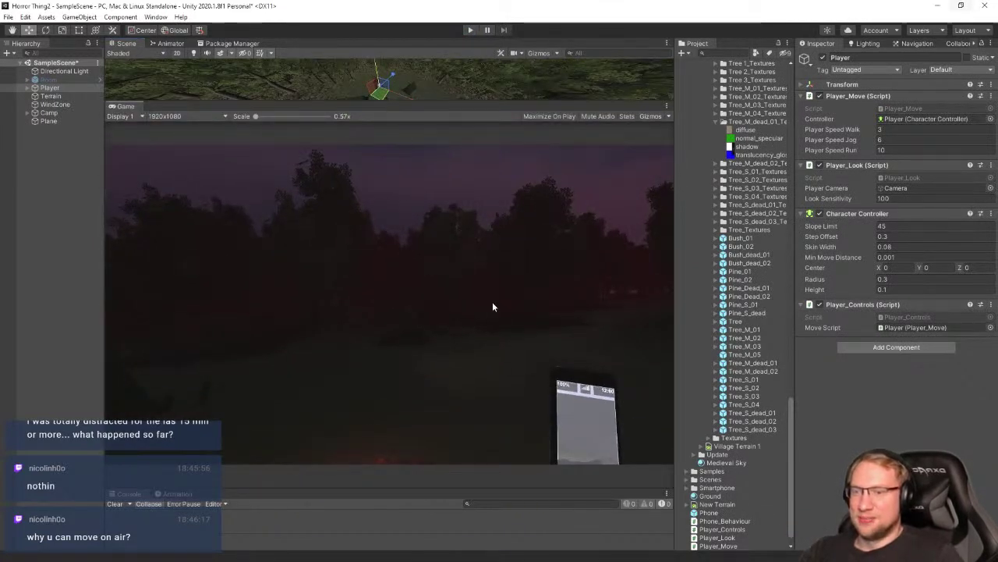
pyautogui.click(469, 30)
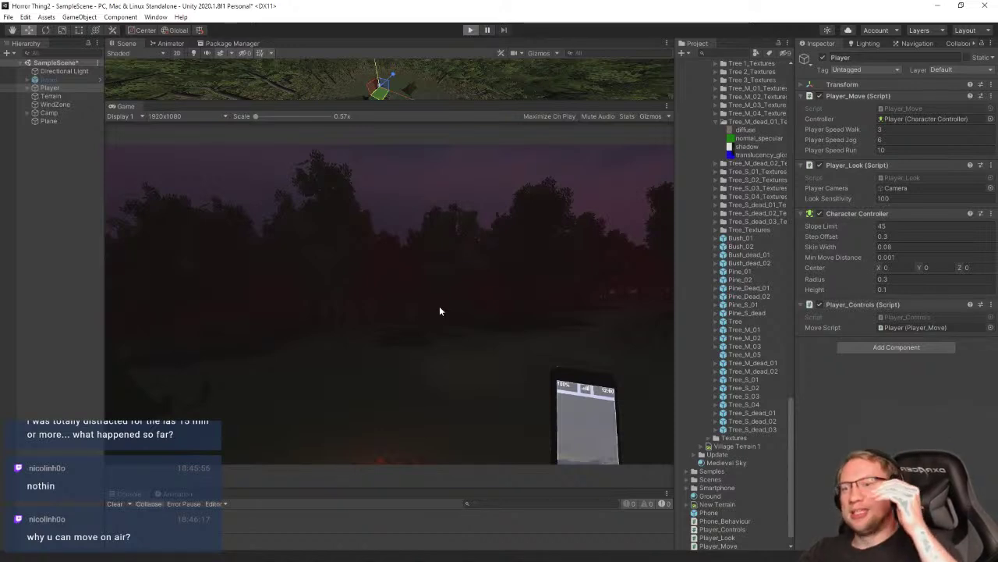
pyautogui.press('w')
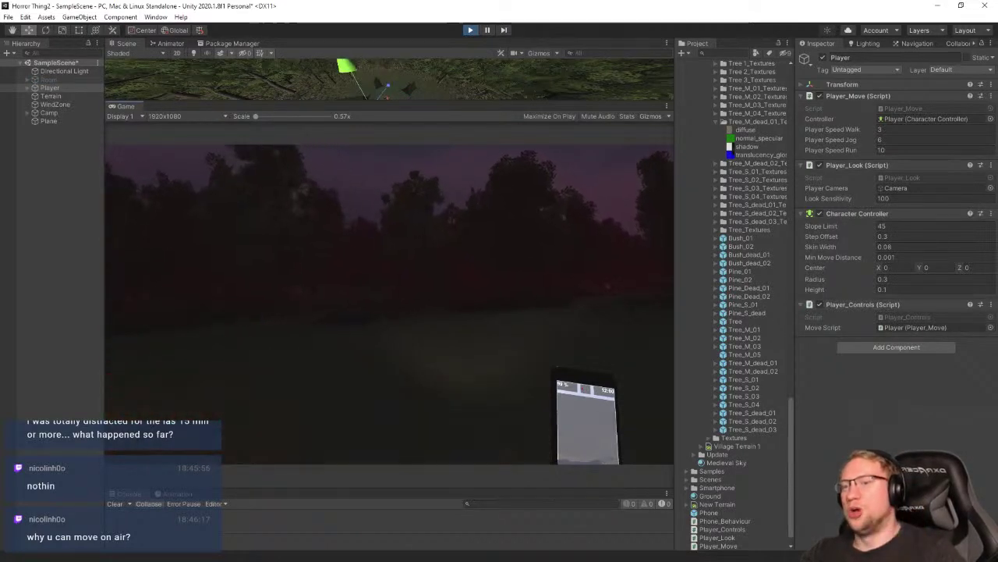
pyautogui.press('w')
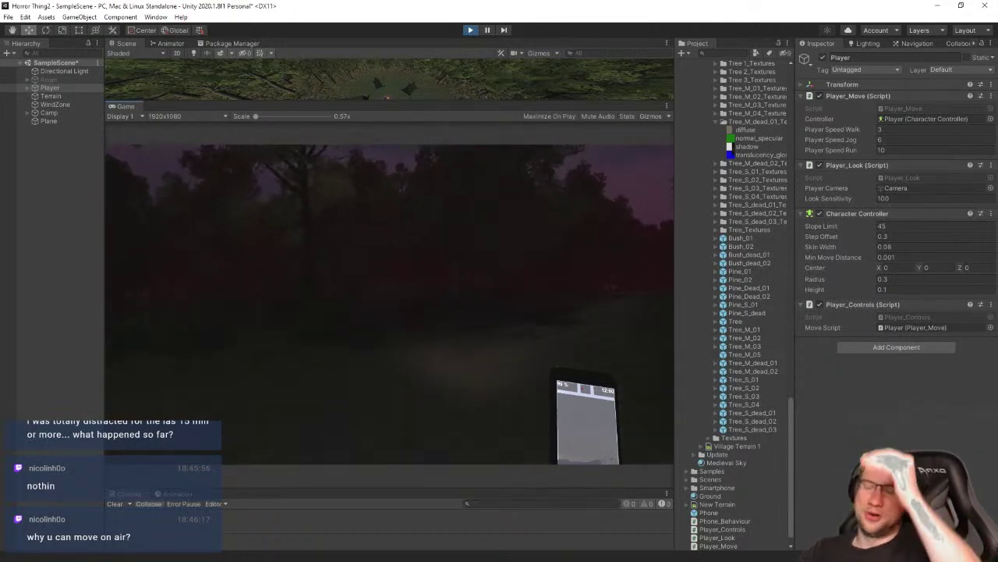
pyautogui.press('w')
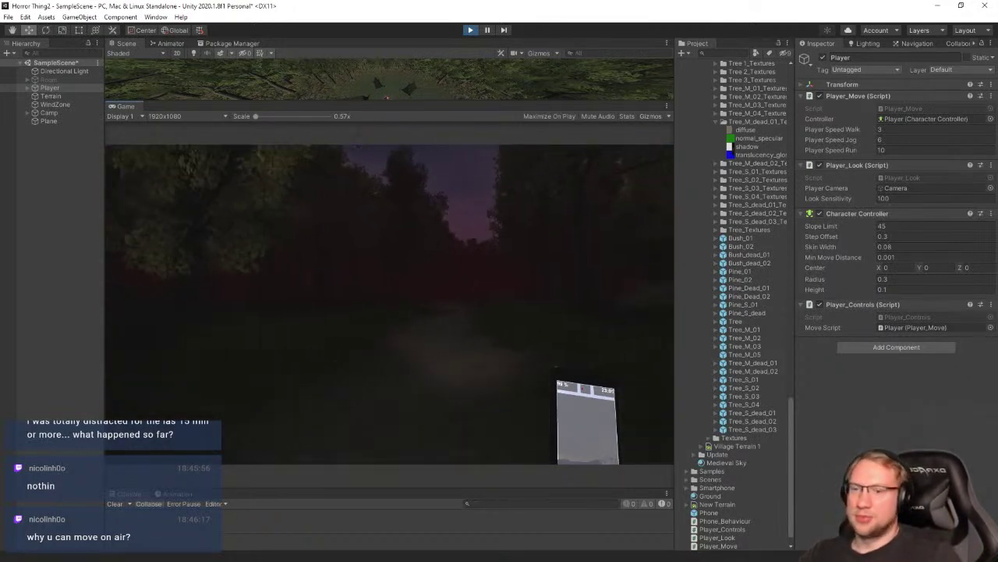
pyautogui.press('w')
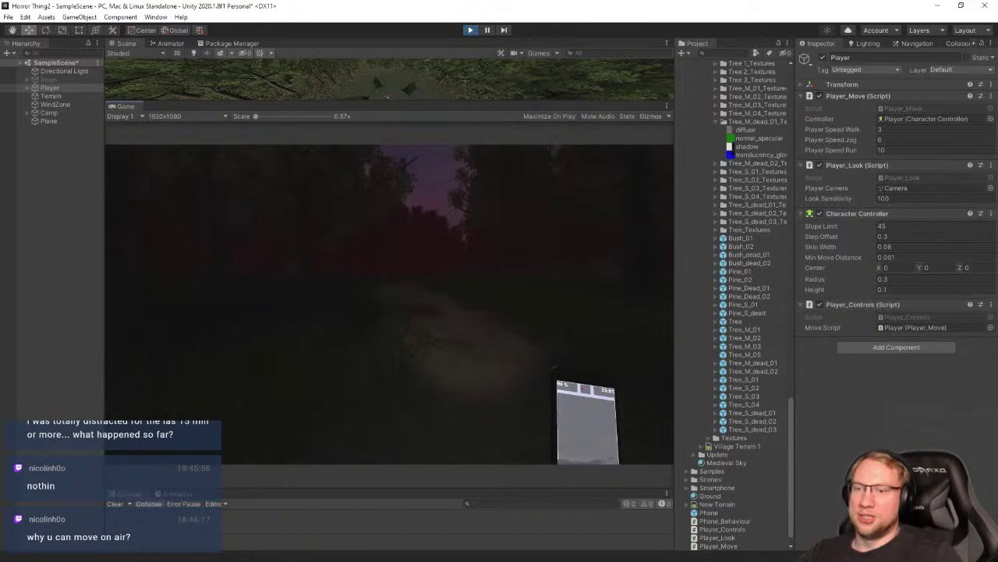
pyautogui.press('w')
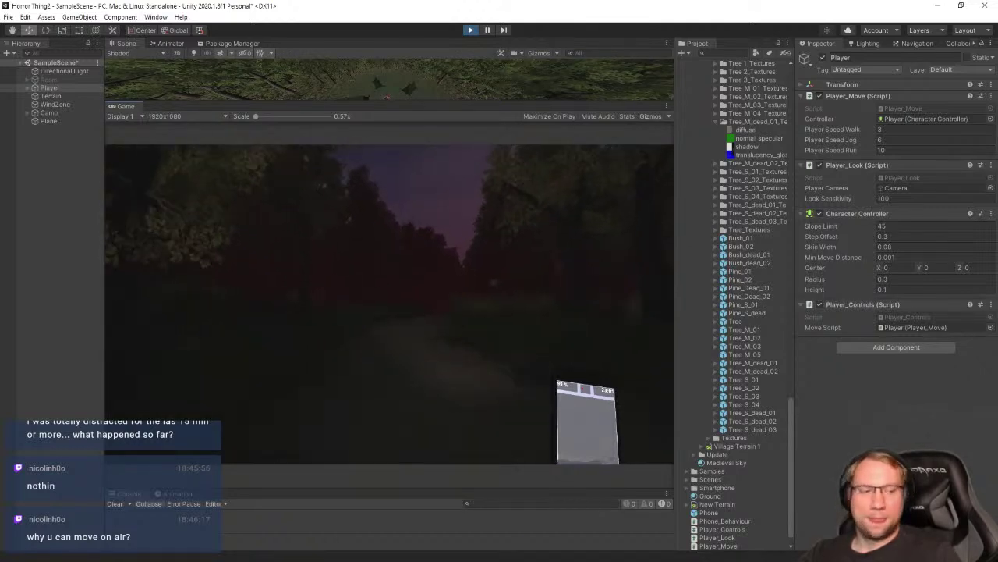
pyautogui.press('w')
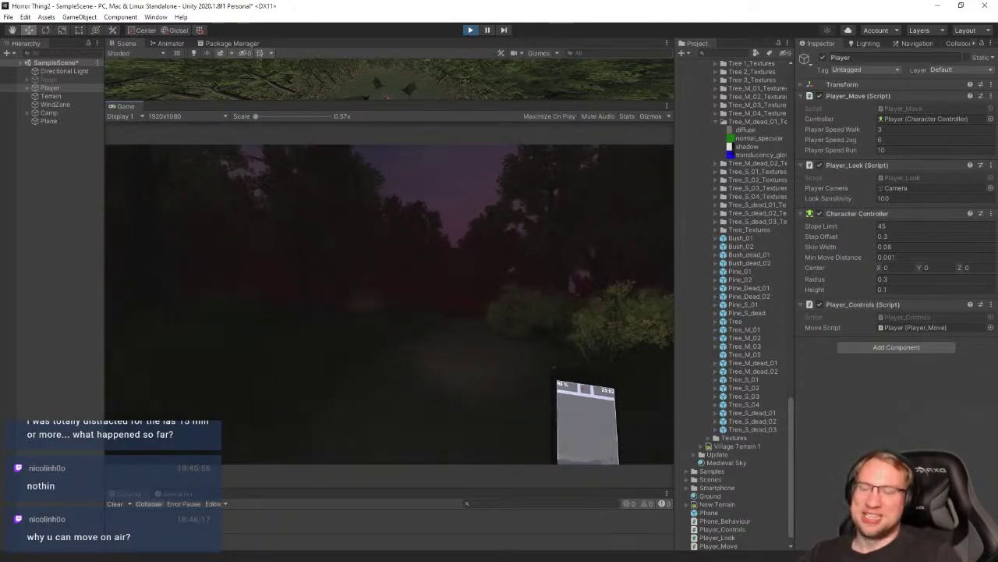
pyautogui.press('w')
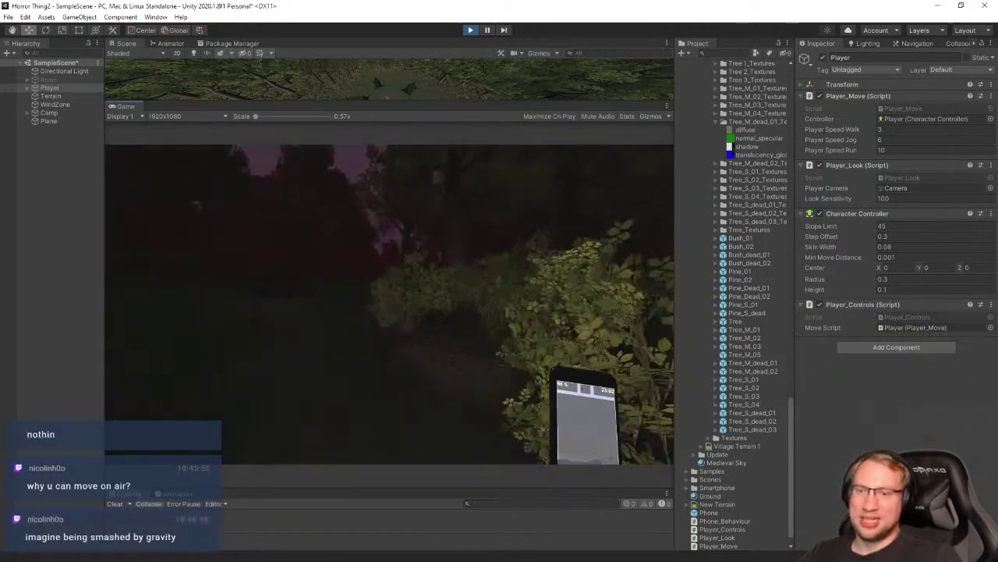
# Walk the Player along the dark forest path and out to the lake shore in the running game
pyautogui.press('w')
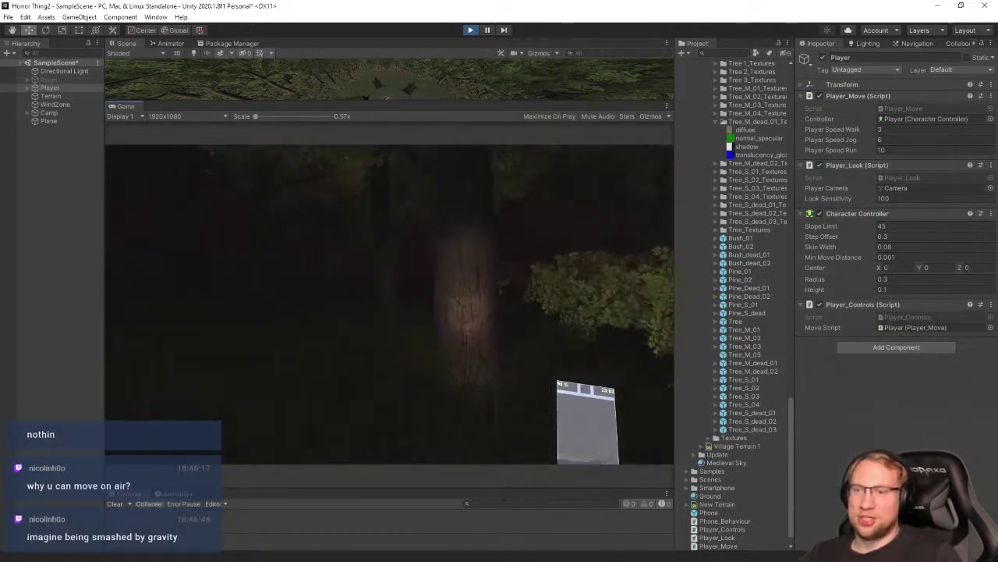
pyautogui.press('w')
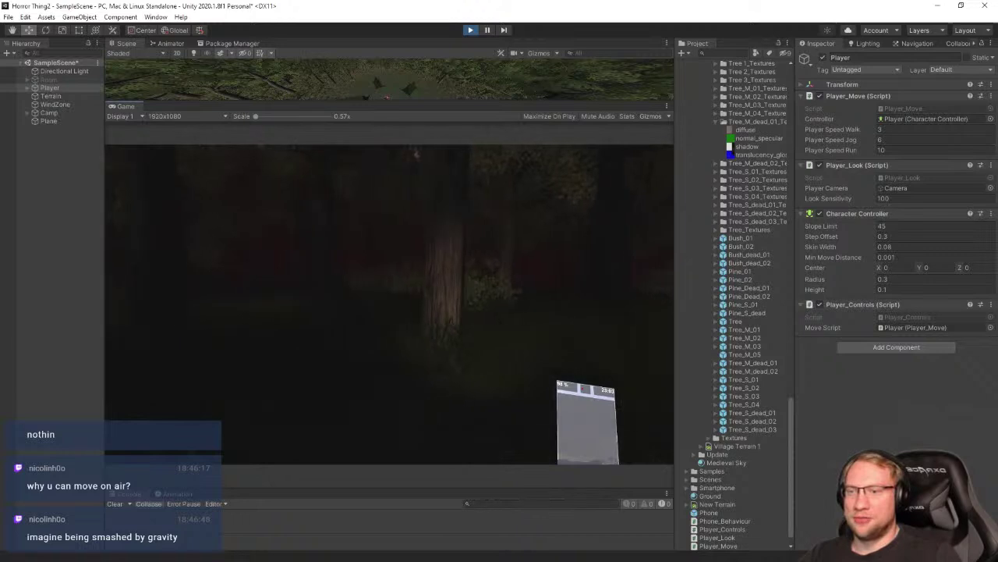
pyautogui.press('w')
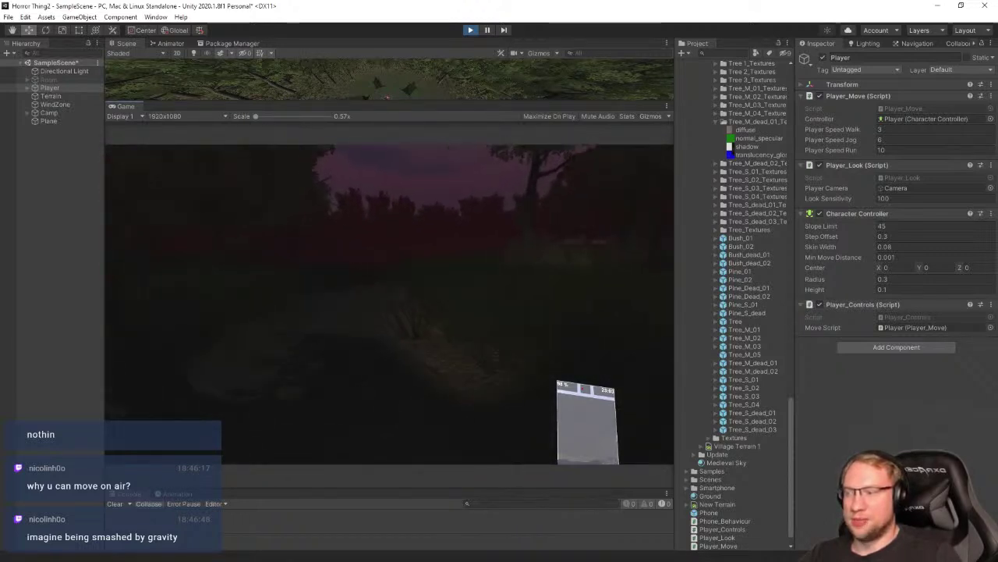
pyautogui.press('w')
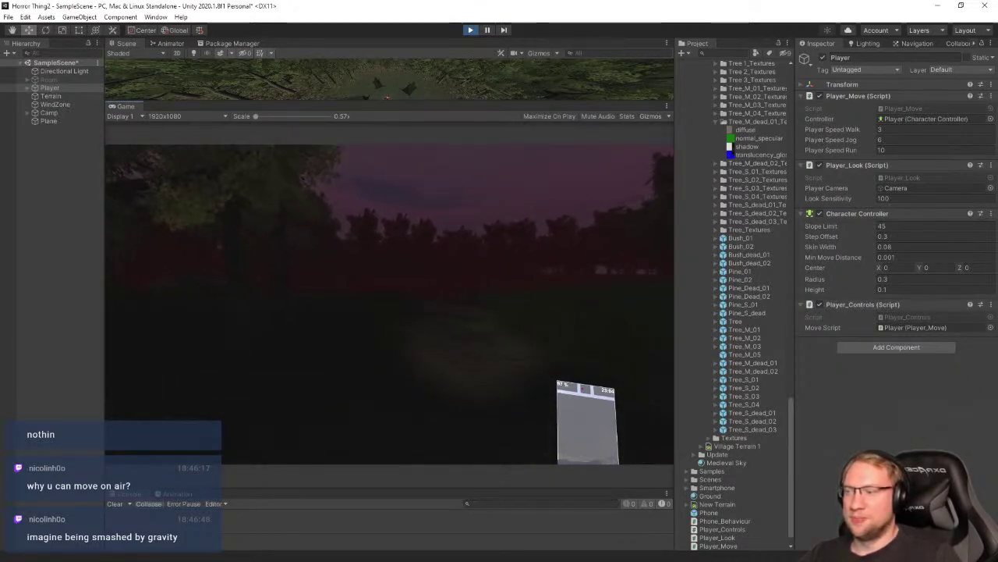
pyautogui.press('w')
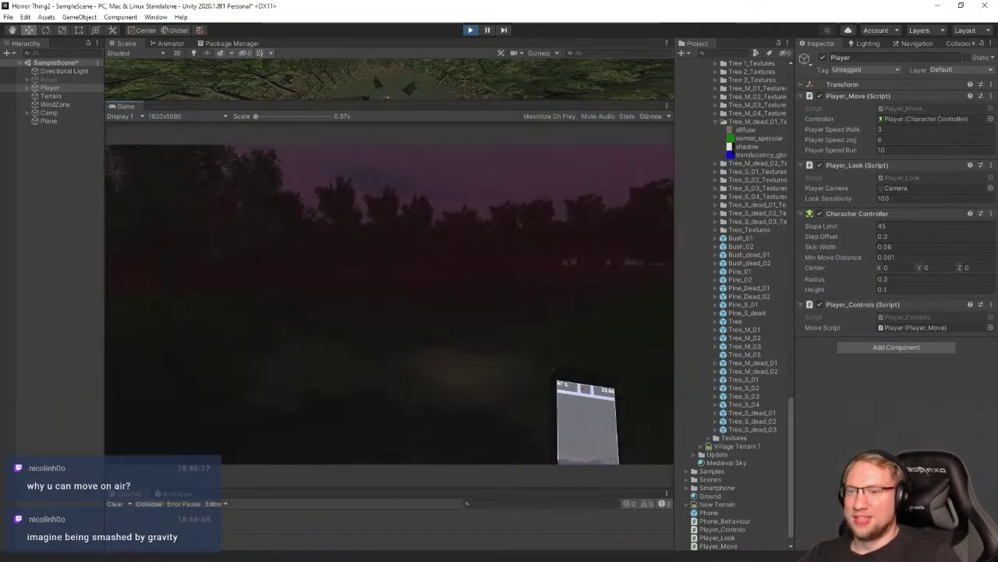
pyautogui.press('w')
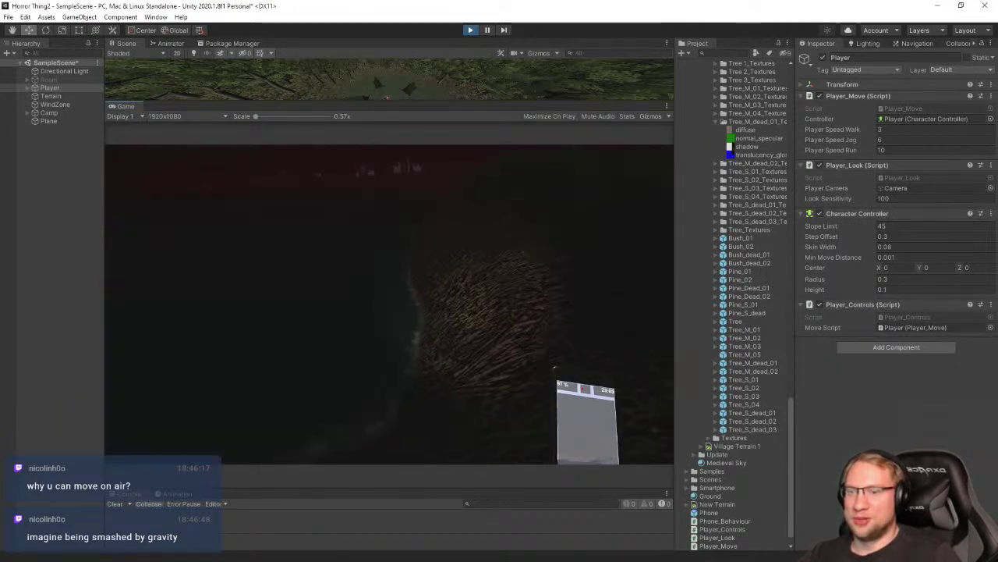
# Walk the Player across the lake bed and along its banks, then stop play mode and enlarge the Scene view
pyautogui.press('w')
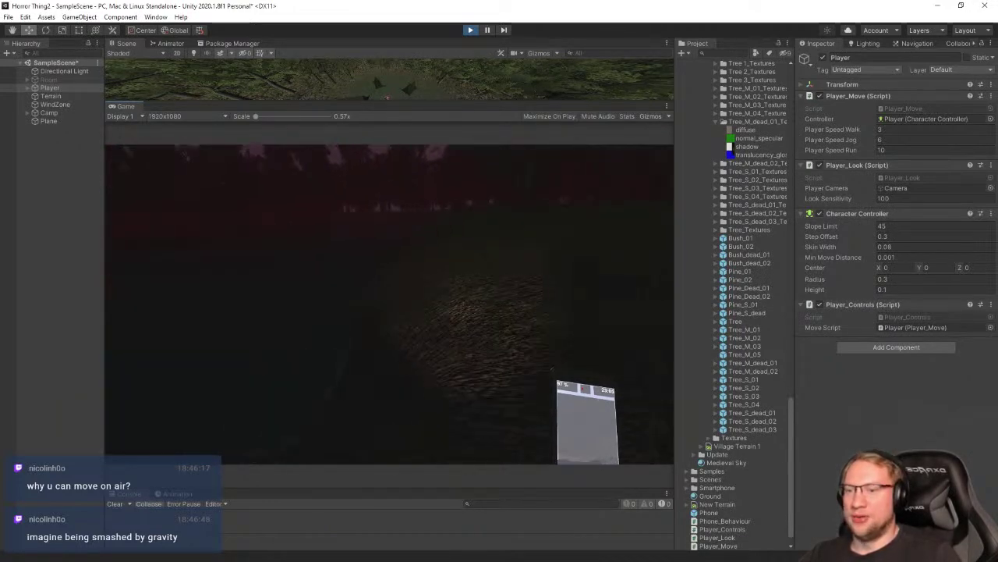
pyautogui.press('w')
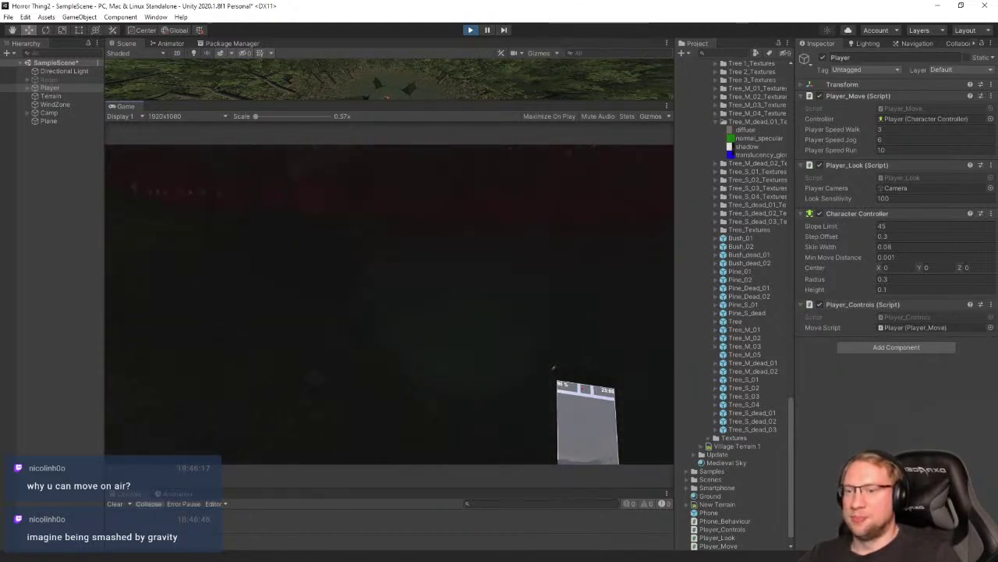
pyautogui.press('w')
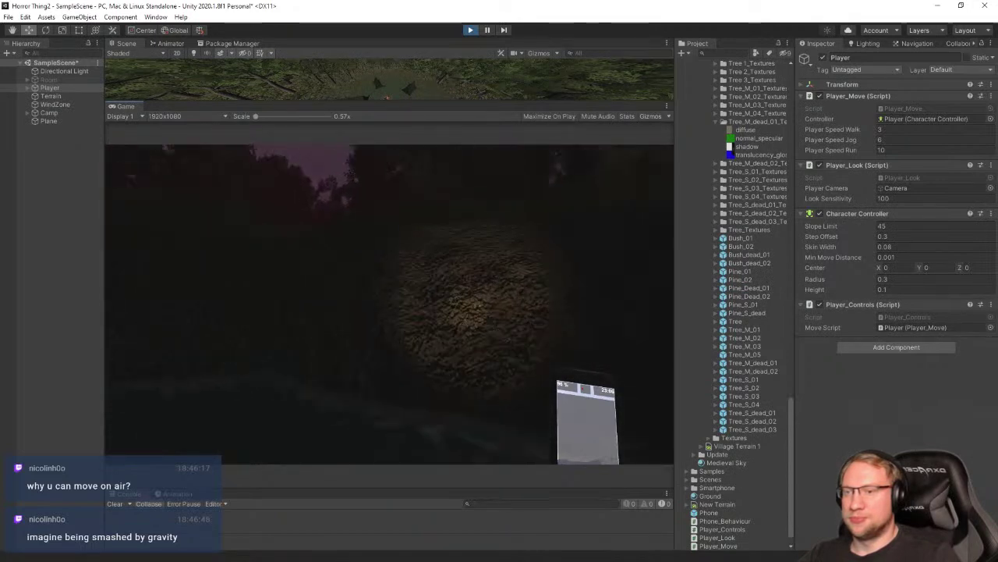
pyautogui.press('w')
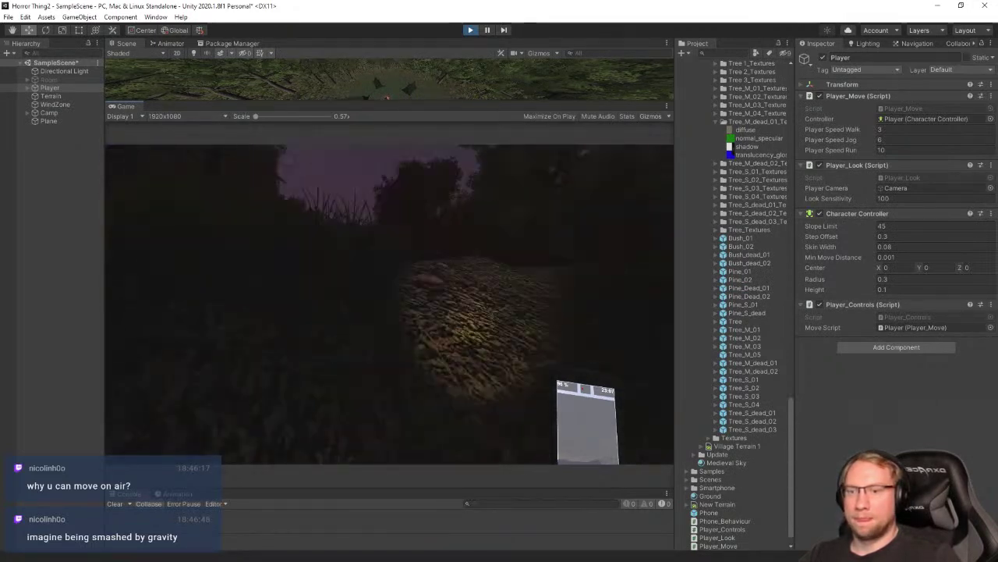
pyautogui.press('w')
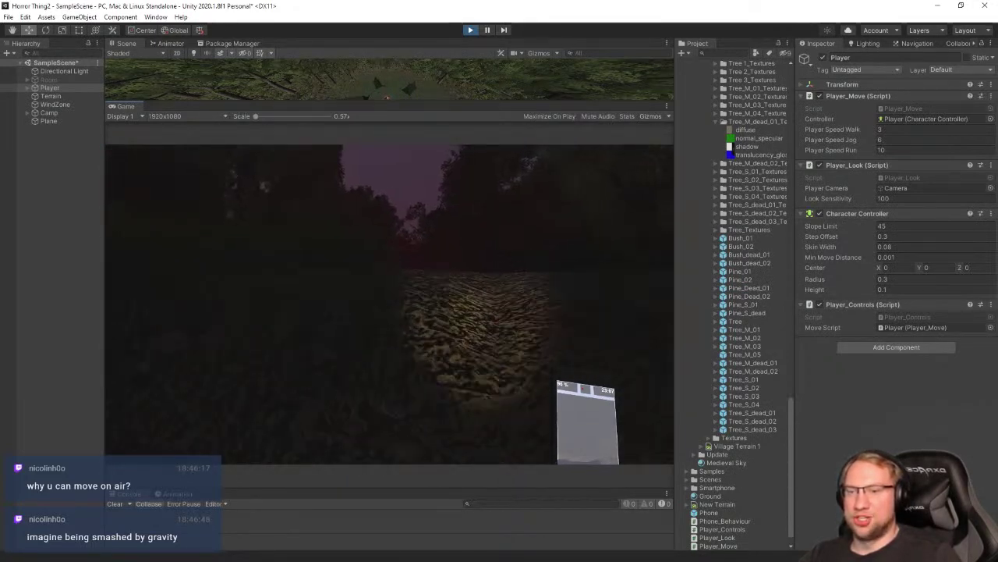
pyautogui.click(471, 30)
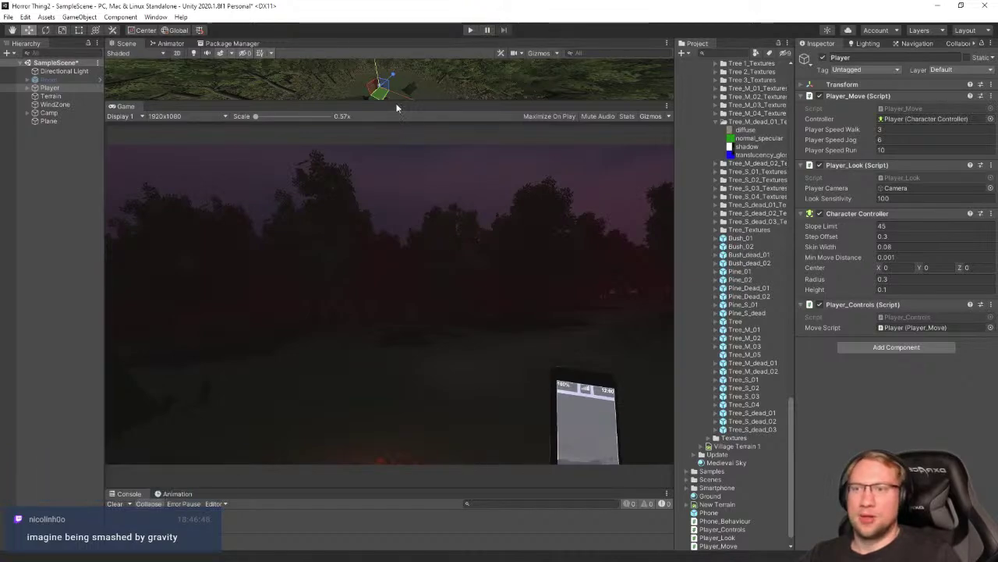
pyautogui.moveTo(397, 102); pyautogui.dragTo(371, 350)
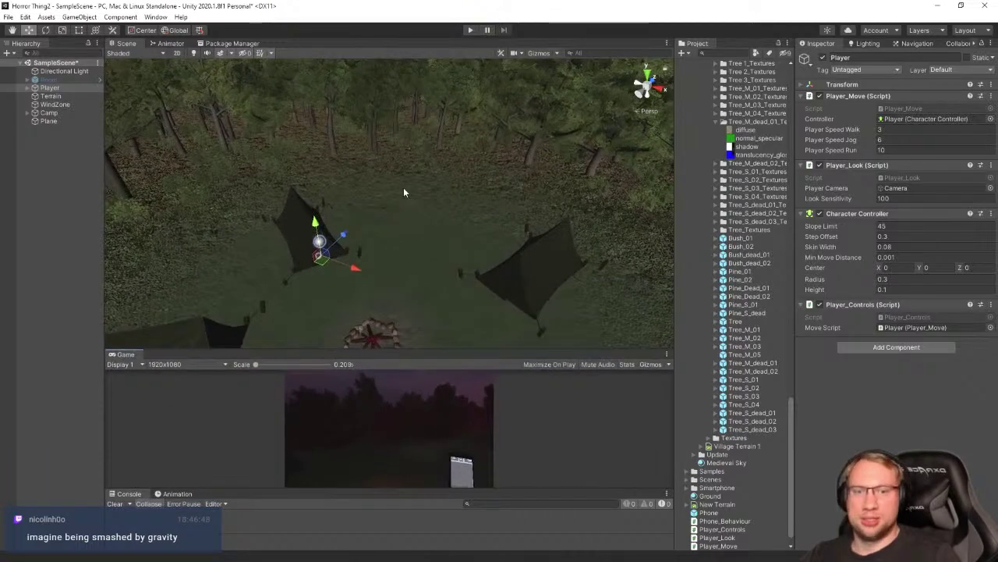
# Select the lake's water Plane in the Scene view and save the scene
pyautogui.moveTo(404, 187); pyautogui.dragTo(470, 201, button='right')
pyautogui.moveTo(368, 247); pyautogui.dragTo(671, 154, button='right')
pyautogui.moveTo(356, 223); pyautogui.dragTo(412, 112, button='right')
pyautogui.click(393, 303)
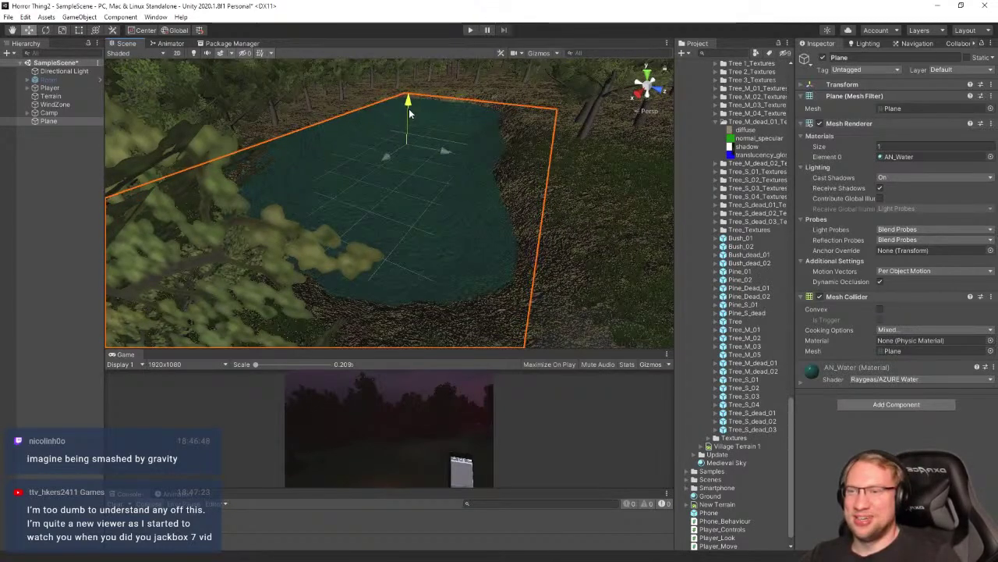
pyautogui.moveTo(409, 109); pyautogui.dragTo(877, 239, button='right')
pyautogui.moveTo(442, 151); pyautogui.dragTo(561, 217)
pyautogui.hotkey('ctrl', 's')
pyautogui.keyDown('alt'); pyautogui.moveTo(322, 234); pyautogui.dragTo(300, 252); pyautogui.keyUp('alt')
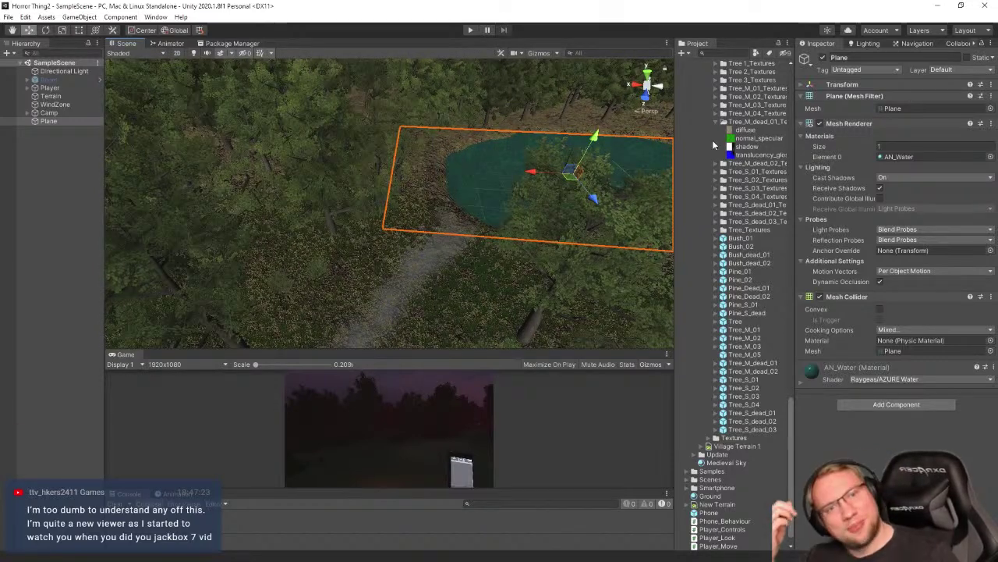
# Open the Navigation settings and review the agent types and the list of navigation areas
pyautogui.click(916, 43)
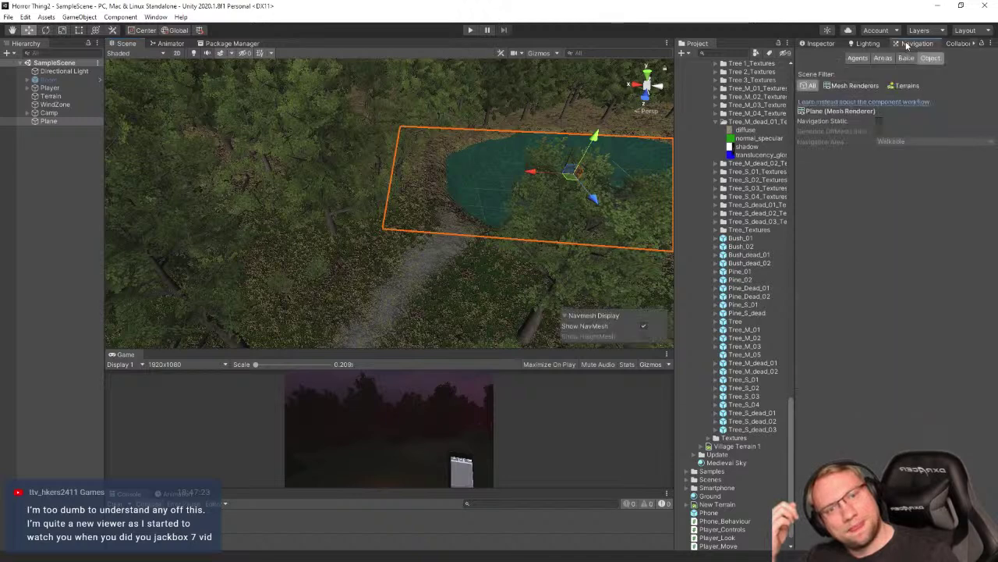
pyautogui.click(856, 59)
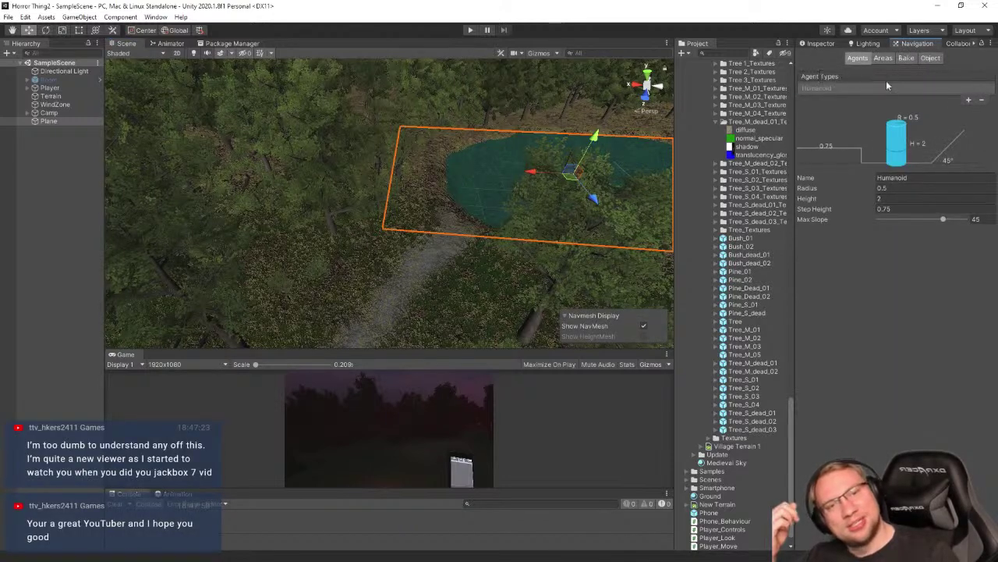
pyautogui.click(884, 59)
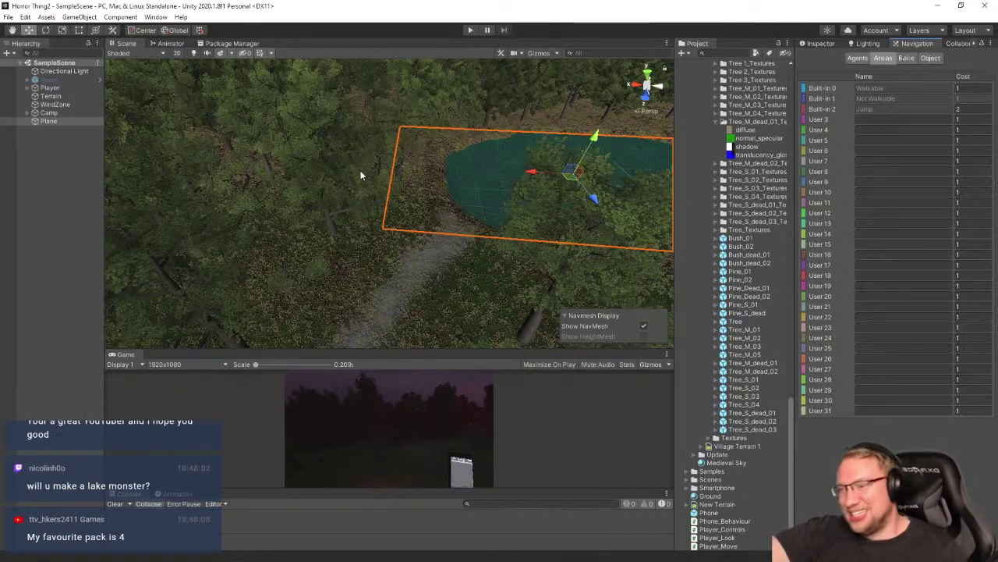
# Examine the lake's water surface and banks from several angles in the Scene view
pyautogui.press('w')
pyautogui.moveTo(345, 174); pyautogui.dragTo(469, 178, button='right')
pyautogui.keyDown('alt'); pyautogui.moveTo(469, 179); pyautogui.dragTo(481, 188); pyautogui.keyUp('alt')
pyautogui.moveTo(481, 185); pyautogui.dragTo(374, 148, button='right')
pyautogui.press('w')
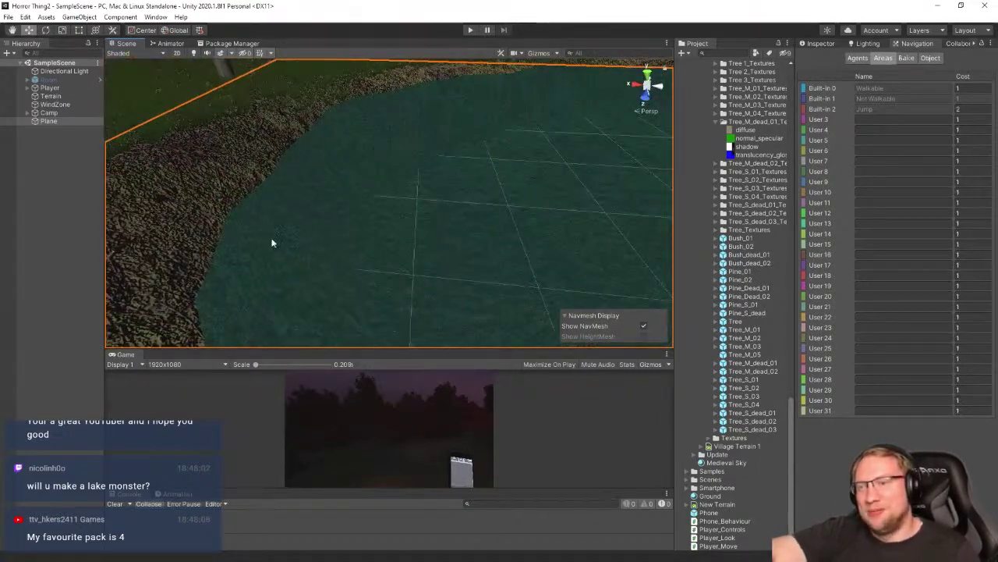
pyautogui.moveTo(272, 239); pyautogui.dragTo(472, 225, button='right')
pyautogui.press('s')
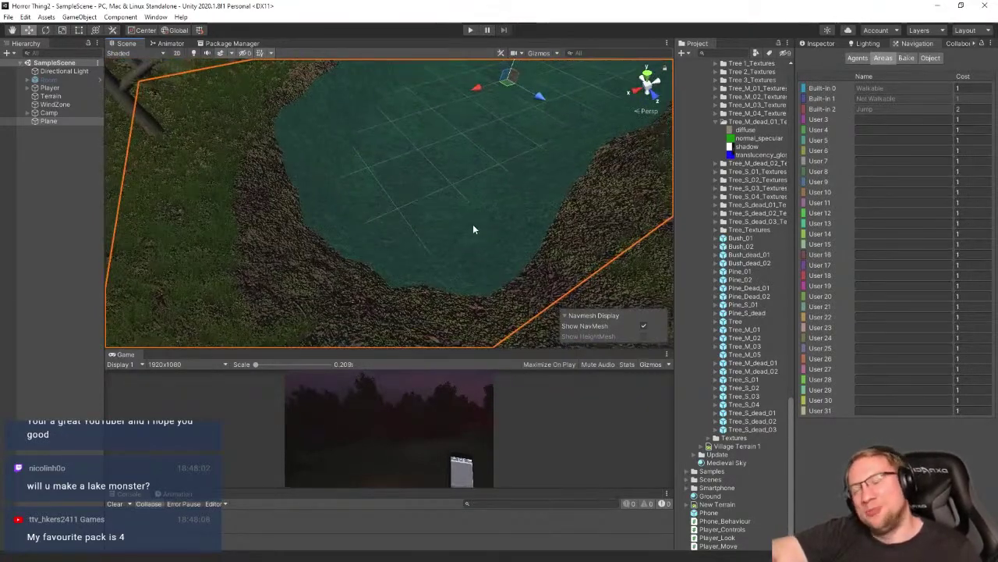
pyautogui.keyDown('alt'); pyautogui.moveTo(472, 229); pyautogui.dragTo(328, 193); pyautogui.keyUp('alt')
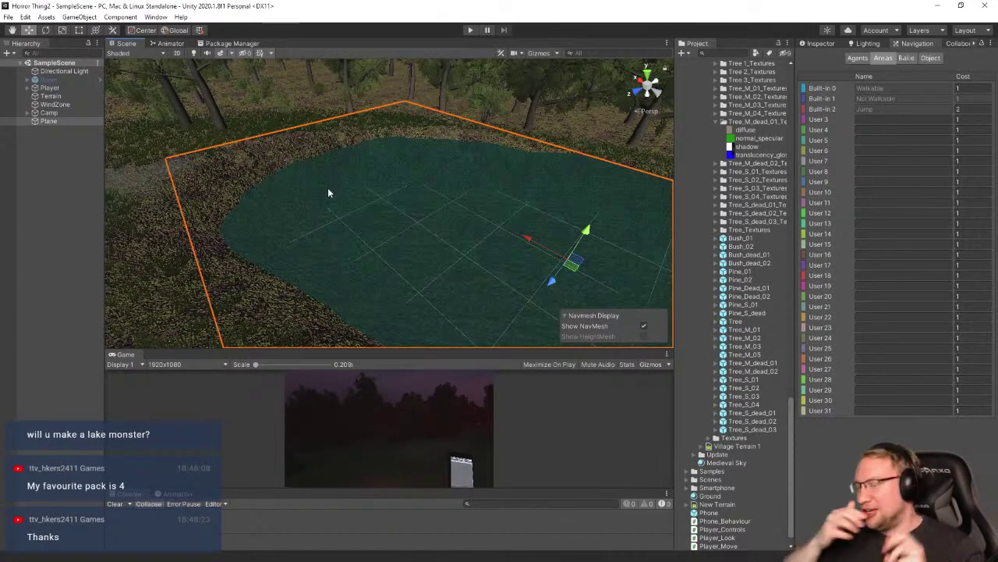
# Deselect the water Plane and bring the camp with its tents and campfire into the Scene view
pyautogui.keyDown('alt'); pyautogui.moveTo(329, 188); pyautogui.dragTo(535, 178); pyautogui.keyUp('alt')
pyautogui.press('s')
pyautogui.moveTo(535, 178); pyautogui.dragTo(411, 188, button='right')
pyautogui.click(480, 111)
pyautogui.keyDown('alt'); pyautogui.moveTo(412, 193); pyautogui.dragTo(462, 186); pyautogui.keyUp('alt')
pyautogui.press('w')
pyautogui.moveTo(462, 185); pyautogui.dragTo(460, 176, button='right')
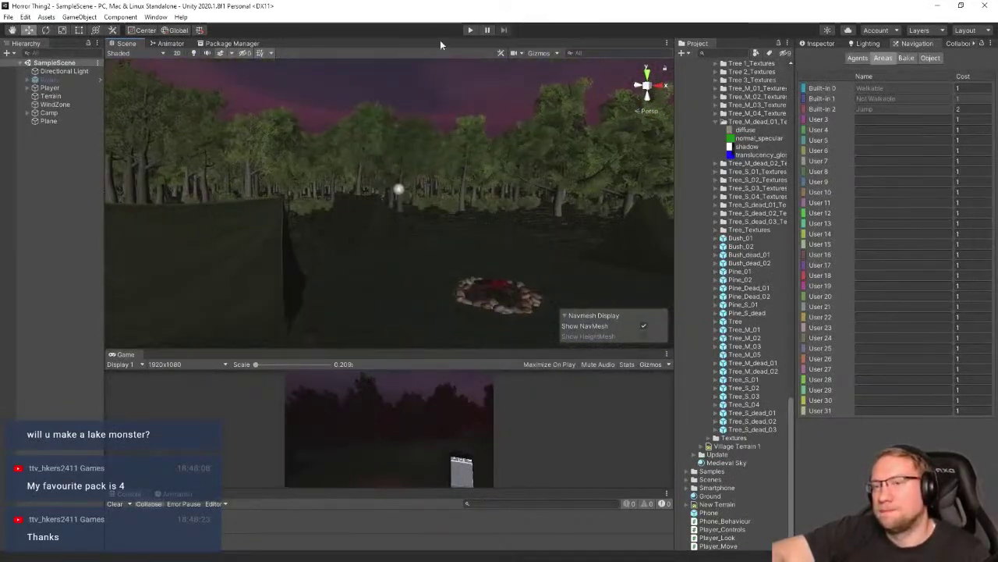
# Play-test the Player's fall and walk beside the campfire, then stop play mode and save the scene
pyautogui.click(469, 30)
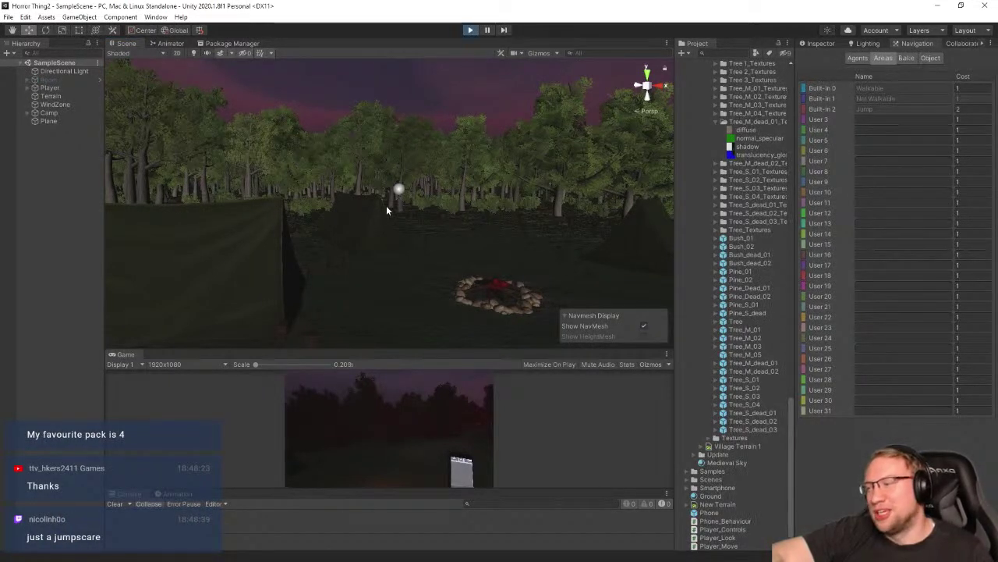
pyautogui.press('w')
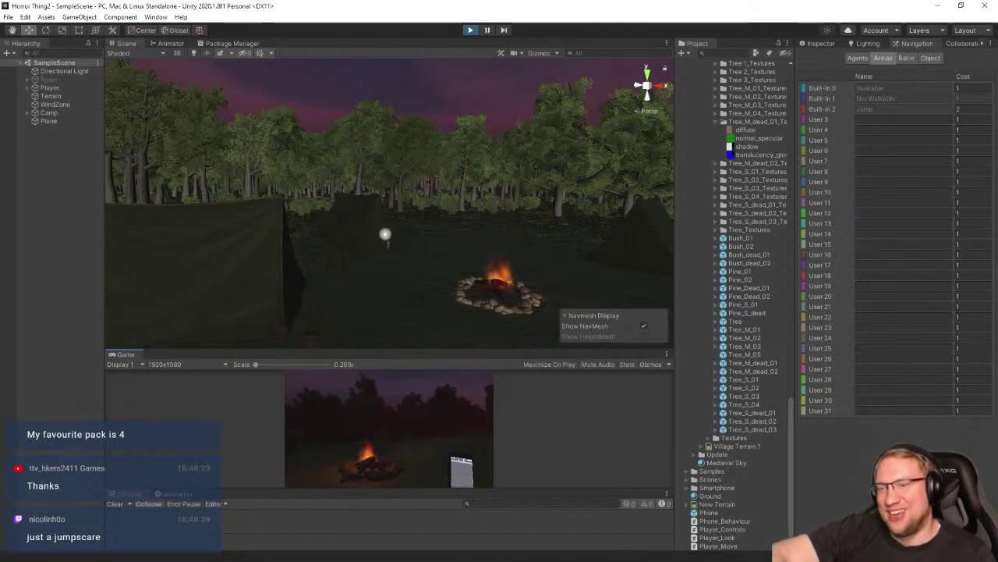
pyautogui.press('w')
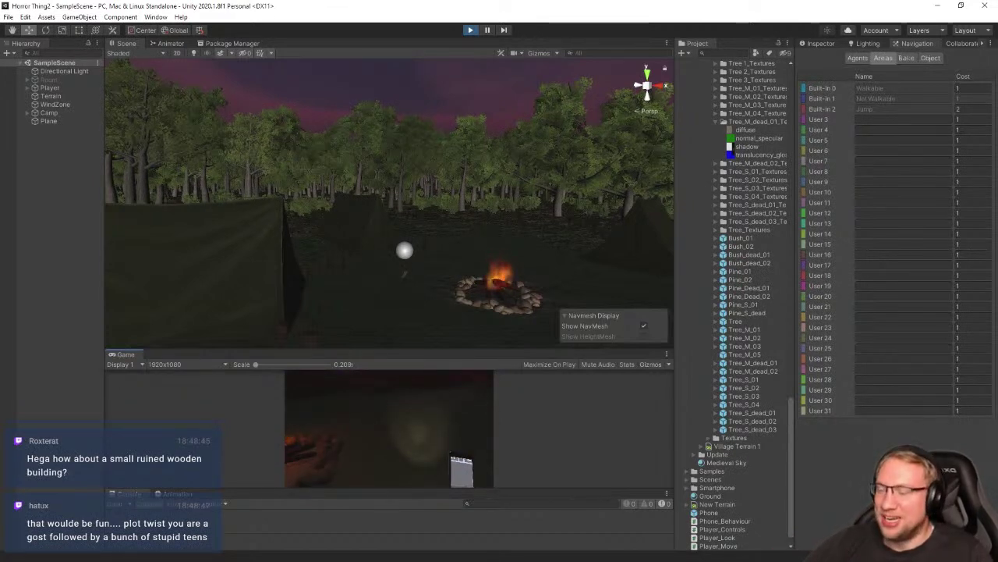
pyautogui.press('w')
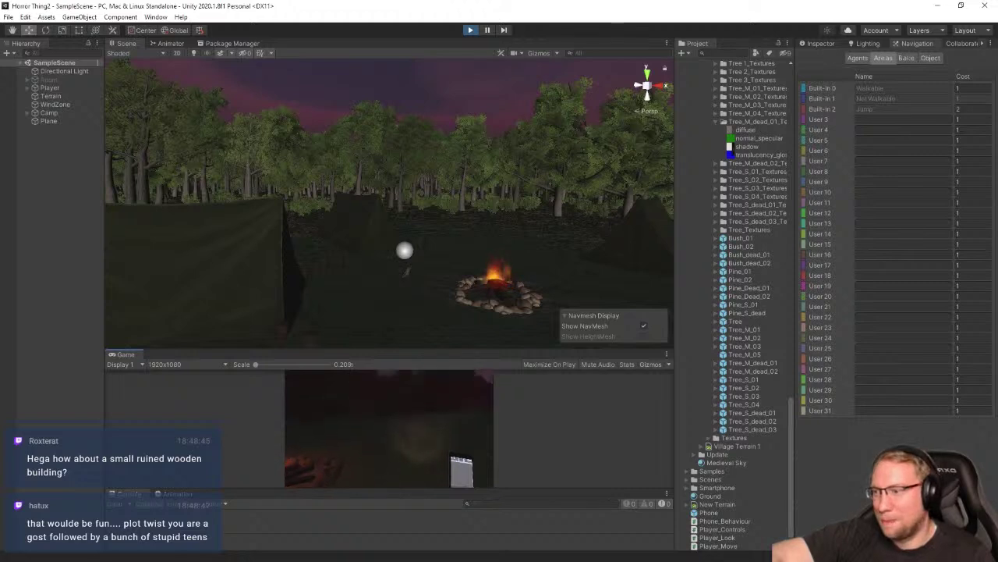
pyautogui.press('w')
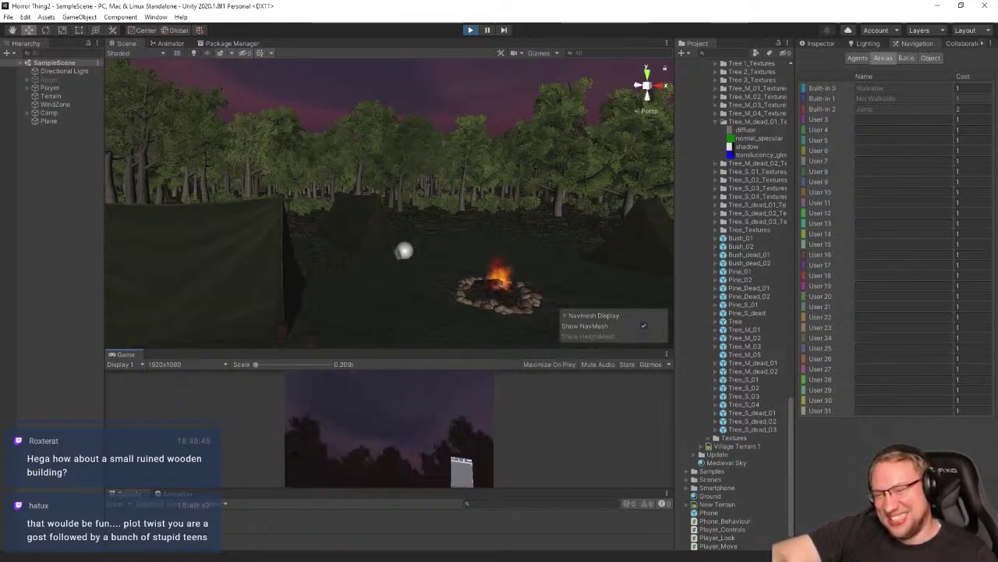
pyautogui.press('w')
pyautogui.press('w')
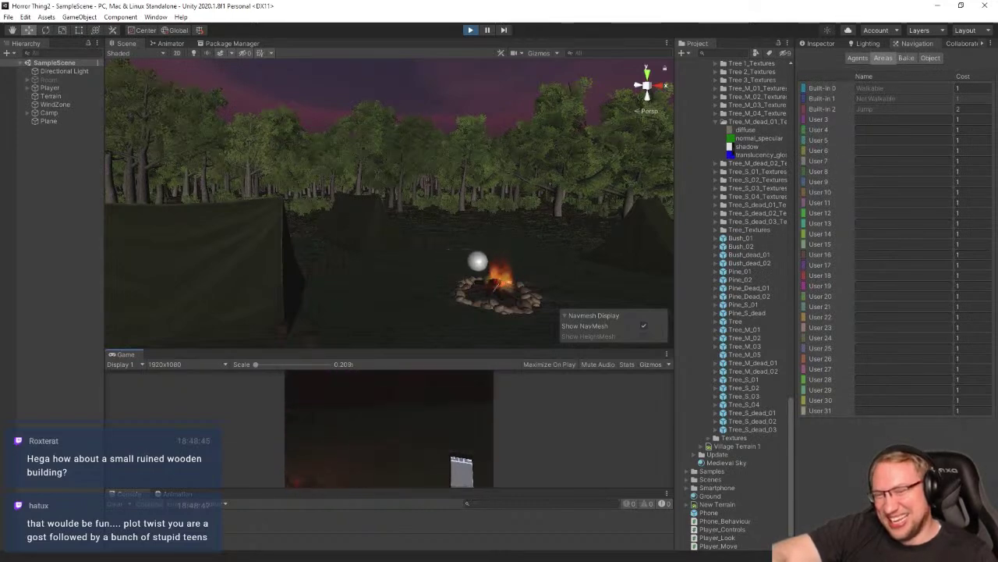
pyautogui.click(470, 31)
pyautogui.click(7, 17)
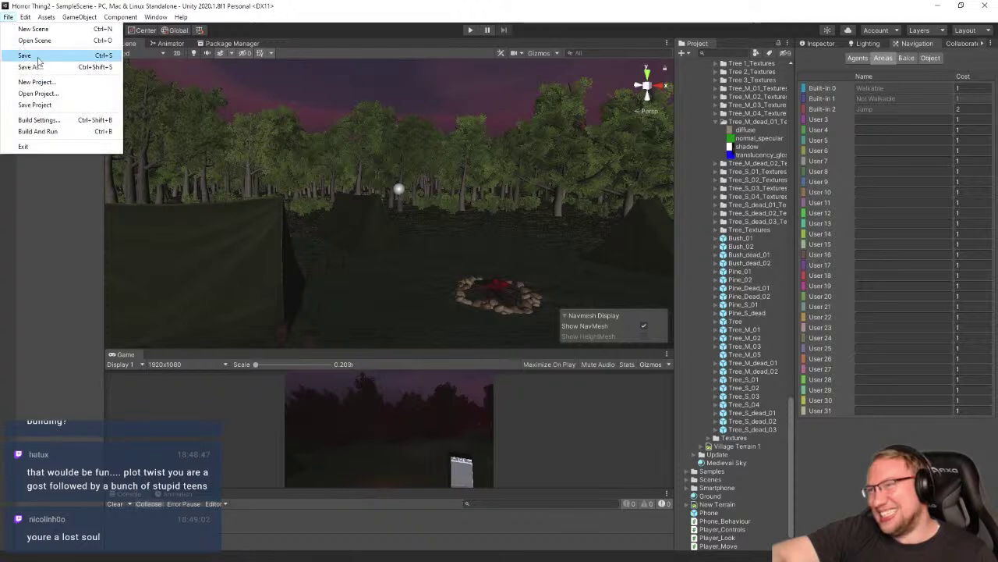
pyautogui.click(25, 55)
# Select the Terrain at the lake shore and show its components in the Inspector
pyautogui.moveTo(373, 247); pyautogui.dragTo(546, 273, button='right')
pyautogui.moveTo(230, 254); pyautogui.dragTo(471, 168, button='right')
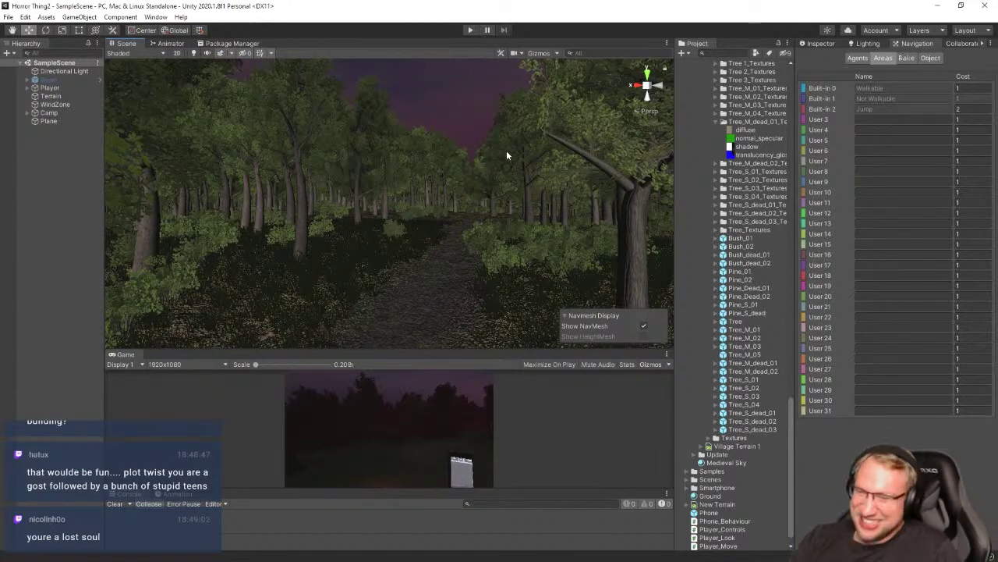
pyautogui.moveTo(468, 227); pyautogui.dragTo(525, 257, button='right')
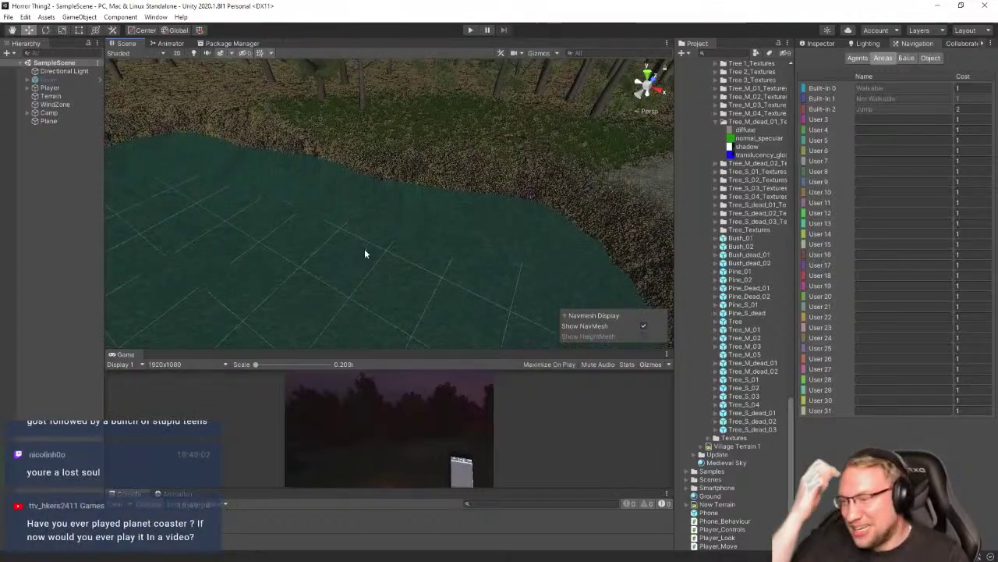
pyautogui.moveTo(362, 255); pyautogui.dragTo(443, 213, button='right')
pyautogui.press('w')
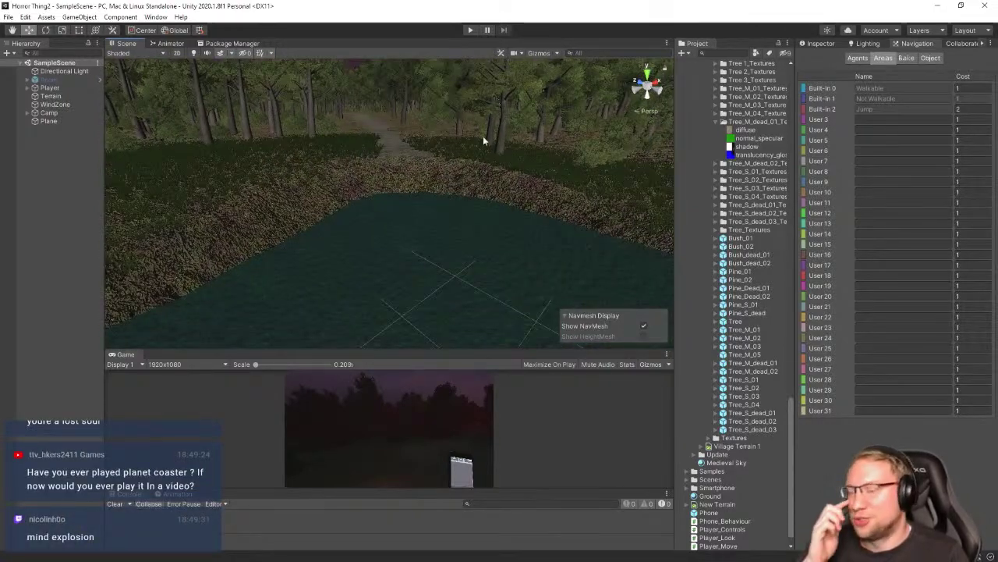
pyautogui.click(415, 141)
pyautogui.press('s')
pyautogui.moveTo(537, 160); pyautogui.dragTo(546, 186, button='right')
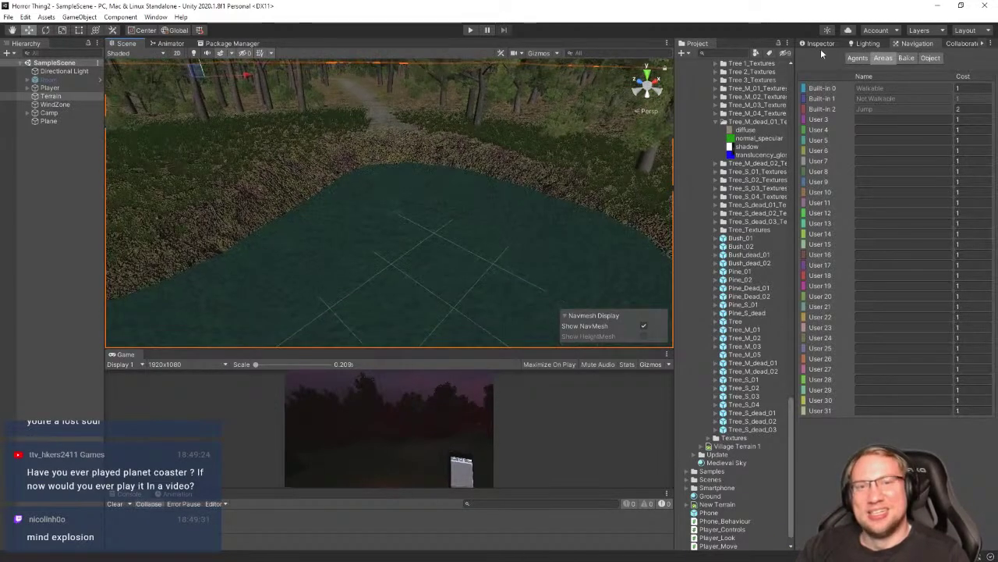
pyautogui.click(819, 44)
pyautogui.scroll(2, 305, 159)
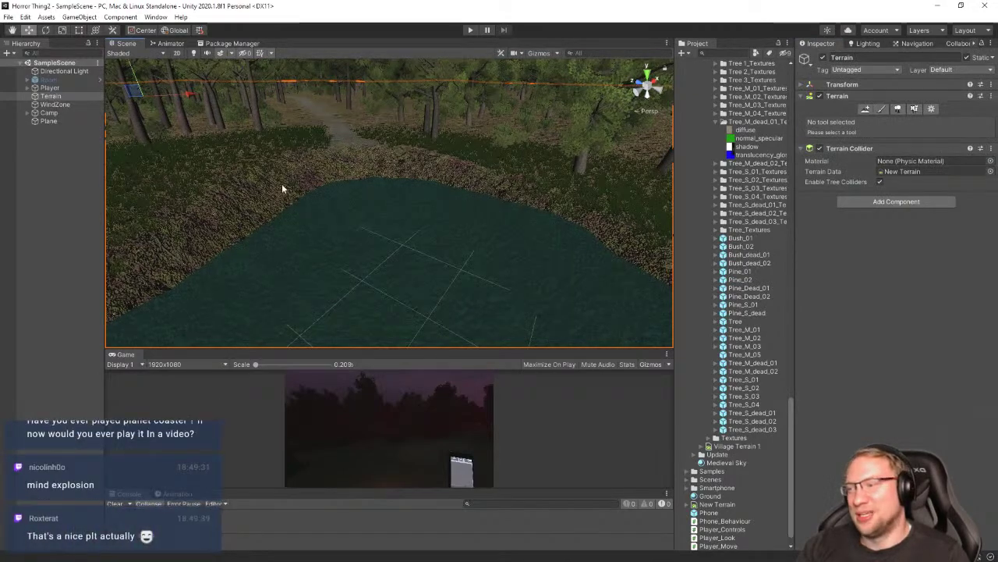
pyautogui.moveTo(283, 185); pyautogui.dragTo(501, 231, button='right')
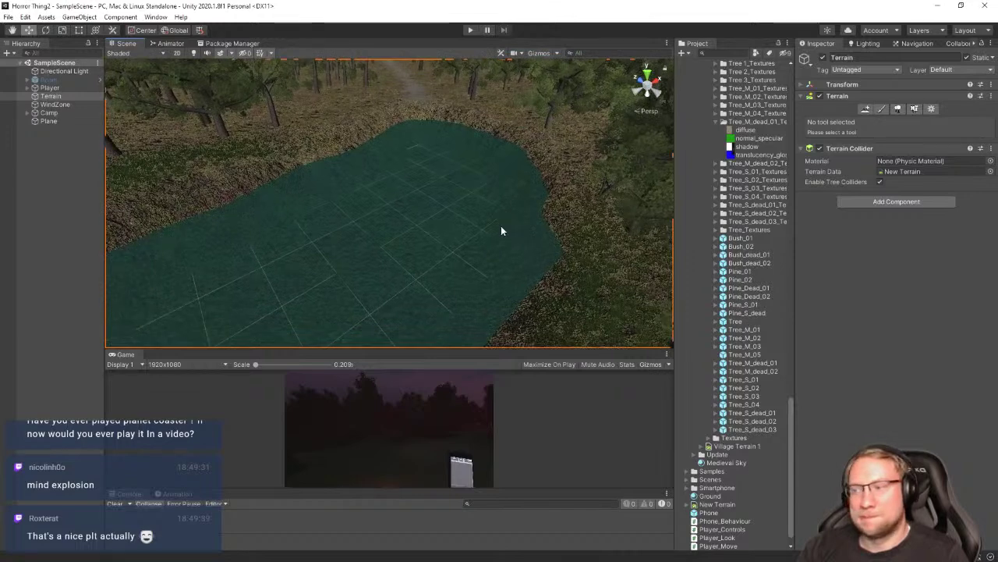
# Switch the Terrain tool to Paint Texture and select the dry mud terrain layer
pyautogui.click(883, 109)
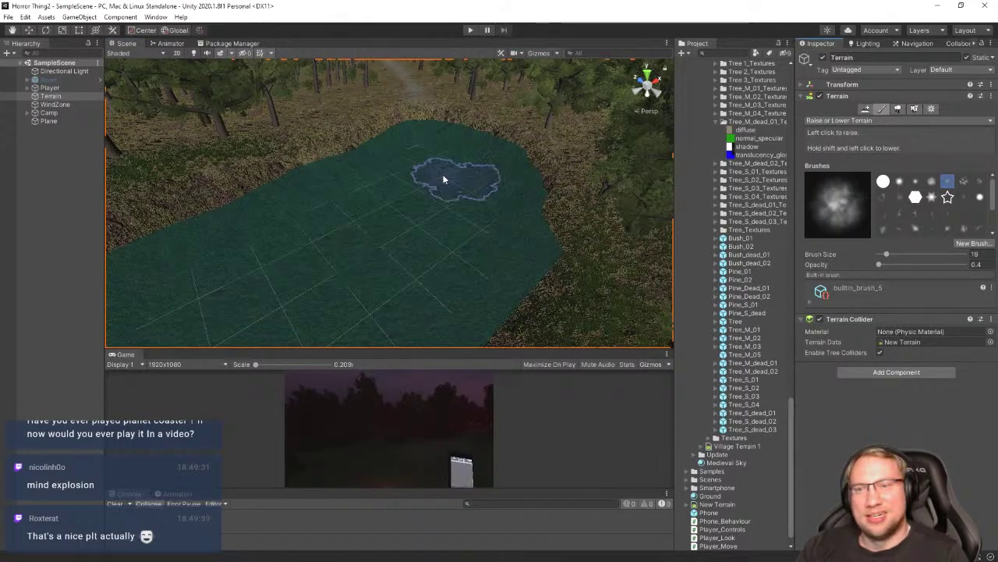
pyautogui.moveTo(357, 167)
pyautogui.mouseDown(button='right')
pyautogui.moveTo(379, 174)
pyautogui.moveTo(408, 154)
pyautogui.moveTo(391, 201)
pyautogui.moveTo(374, 205)
pyautogui.mouseUp(button='right')
pyautogui.click(858, 120)
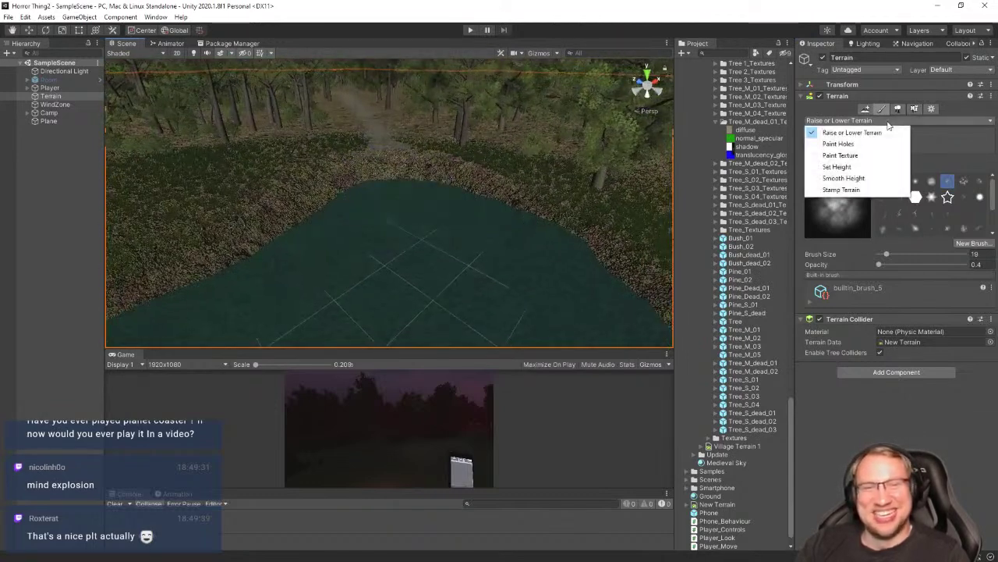
pyautogui.click(840, 155)
pyautogui.click(965, 225)
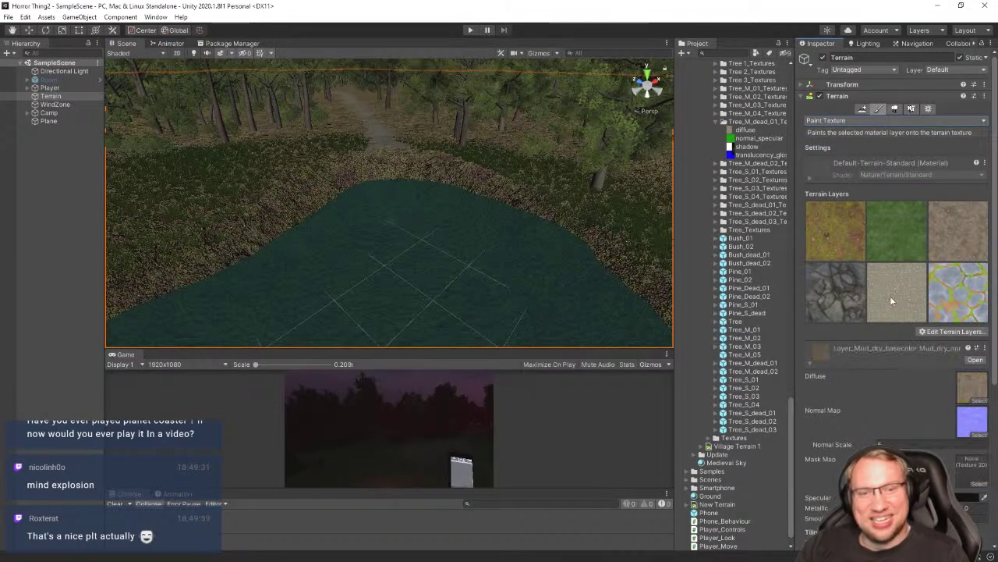
# Select the Road_ground terrain layer and paint a short test stroke along the lake's far bank
pyautogui.moveTo(539, 250)
pyautogui.mouseDown(button='right')
pyautogui.moveTo(463, 183)
pyautogui.moveTo(341, 204)
pyautogui.mouseUp(button='right')
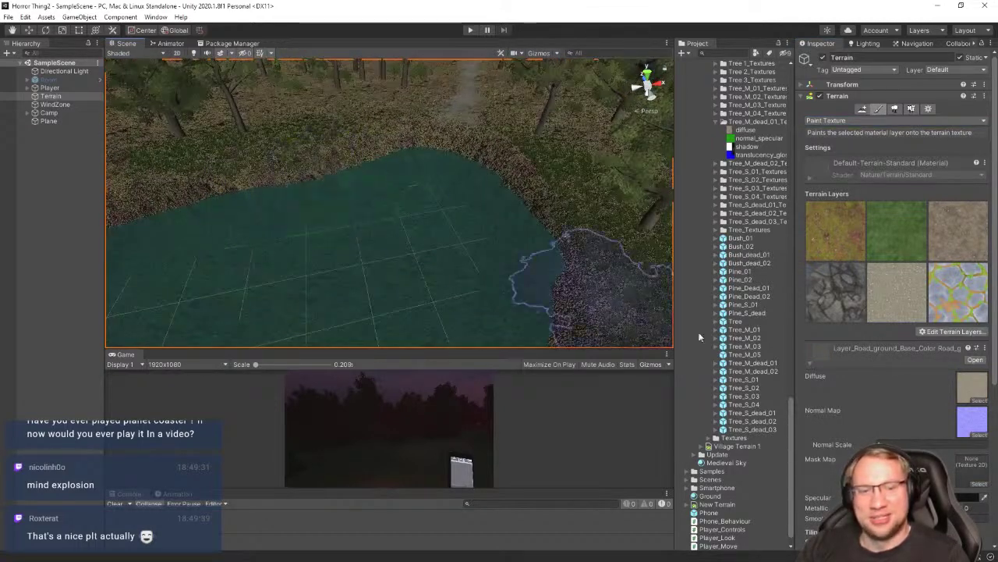
pyautogui.scroll(-5, 849, 442)
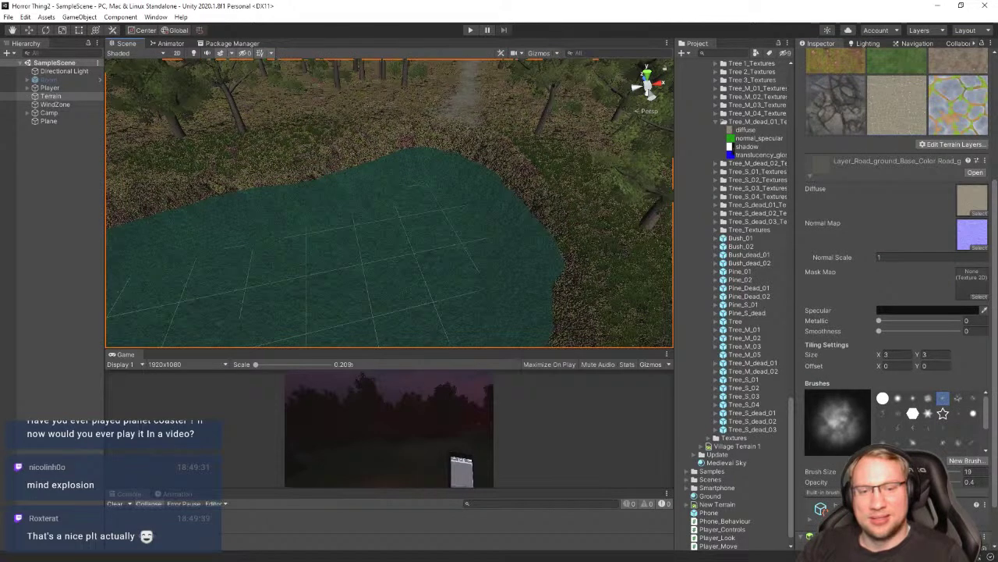
pyautogui.moveTo(366, 171)
pyautogui.mouseDown()
pyautogui.moveTo(379, 168)
pyautogui.moveTo(302, 189)
pyautogui.moveTo(343, 175)
pyautogui.mouseUp()
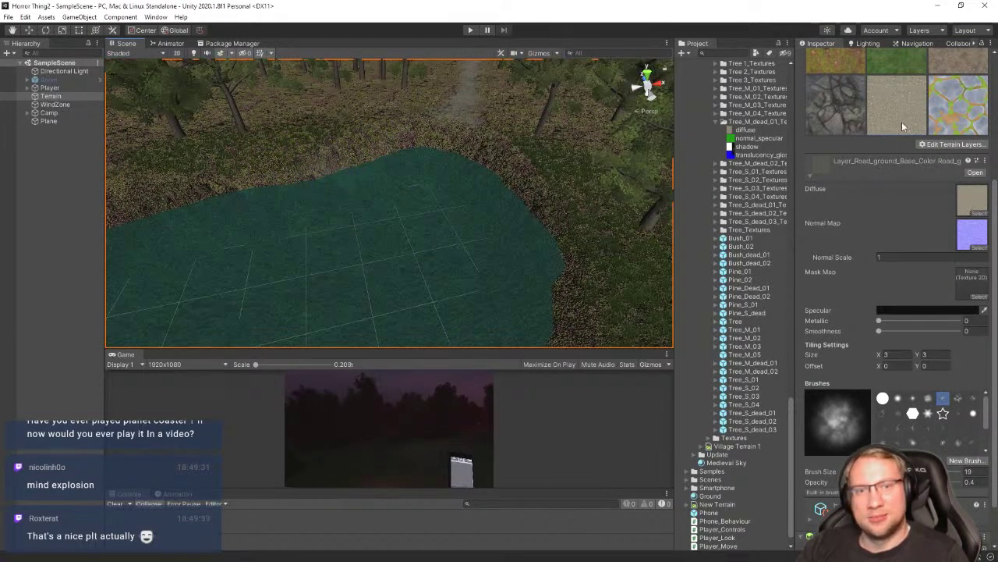
# Switch to the Mud_dry terrain layer and paint short strokes on the lake's far bank
pyautogui.scroll(3, 908, 202)
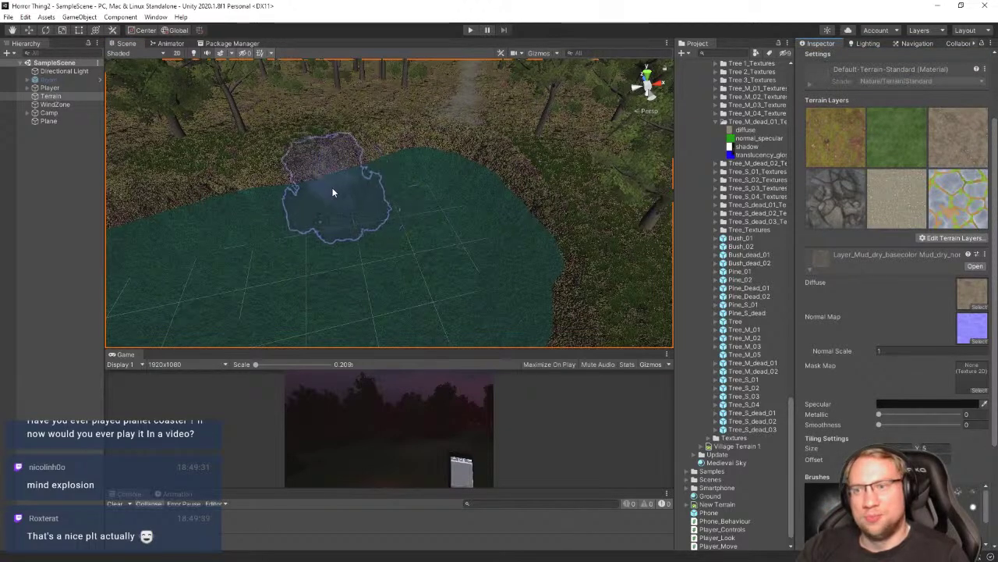
pyautogui.moveTo(334, 190); pyautogui.dragTo(321, 187)
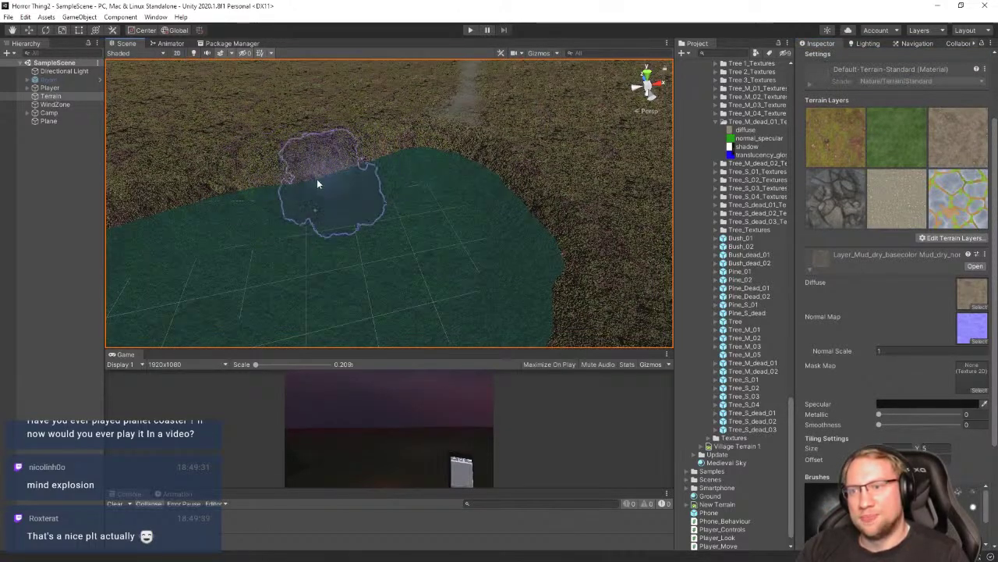
pyautogui.moveTo(504, 184); pyautogui.dragTo(503, 184)
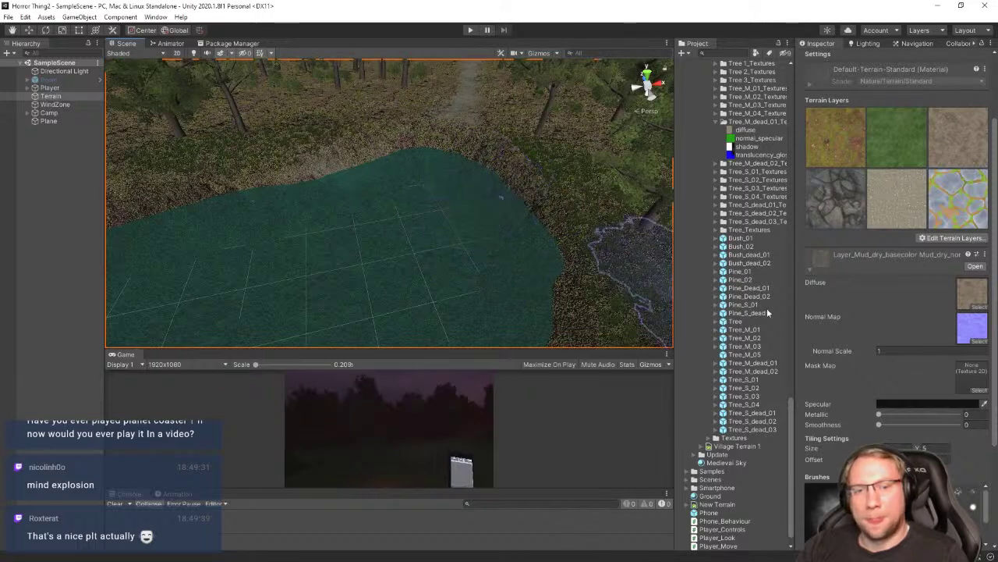
# Set the brush opacity to 0.6, choose a fuller round cloudy brush, and paint dry mud along the lake bank
pyautogui.scroll(-5, 849, 409)
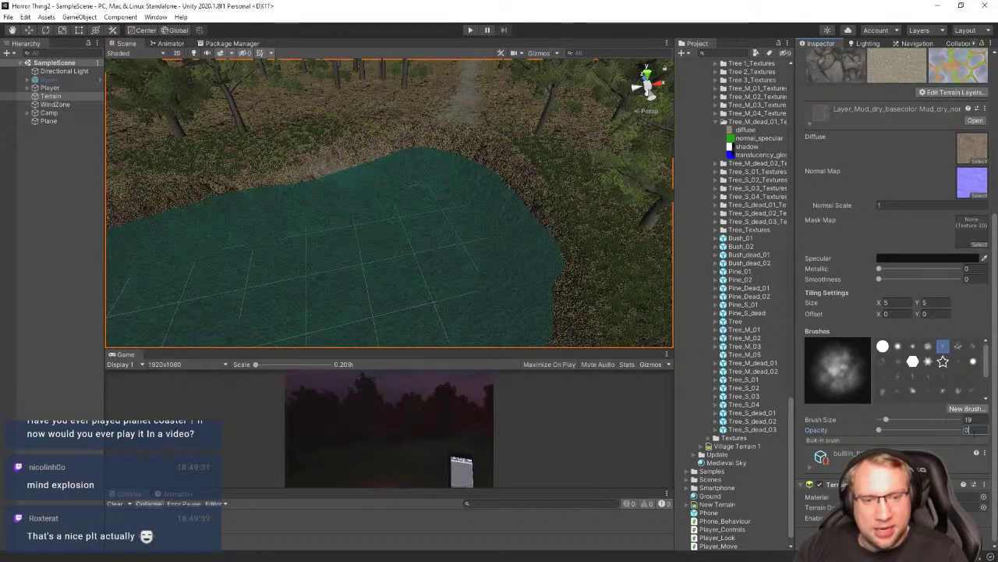
pyautogui.moveTo(321, 189)
pyautogui.mouseDown()
pyautogui.moveTo(307, 180)
pyautogui.moveTo(438, 175)
pyautogui.moveTo(424, 170)
pyautogui.moveTo(463, 196)
pyautogui.moveTo(523, 211)
pyautogui.moveTo(539, 266)
pyautogui.mouseUp()
pyautogui.click(928, 349)
pyautogui.moveTo(499, 180)
pyautogui.mouseDown(button='right')
pyautogui.moveTo(444, 232)
pyautogui.moveTo(555, 219)
pyautogui.moveTo(488, 223)
pyautogui.mouseUp(button='right')
pyautogui.moveTo(488, 220)
pyautogui.mouseDown()
pyautogui.moveTo(497, 246)
pyautogui.moveTo(519, 262)
pyautogui.mouseUp()
pyautogui.moveTo(520, 262)
pyautogui.mouseDown(button='right')
pyautogui.moveTo(437, 190)
pyautogui.moveTo(531, 190)
pyautogui.mouseUp(button='right')
# Paint dry mud around the rest of the lake shore up to the forest path, and save the scene
pyautogui.moveTo(531, 189)
pyautogui.keyDown('alt'); pyautogui.mouseDown()
pyautogui.moveTo(503, 202)
pyautogui.moveTo(484, 184)
pyautogui.moveTo(393, 191)
pyautogui.moveTo(479, 160)
pyautogui.moveTo(439, 183)
pyautogui.moveTo(323, 143)
pyautogui.mouseUp(); pyautogui.keyUp('alt')
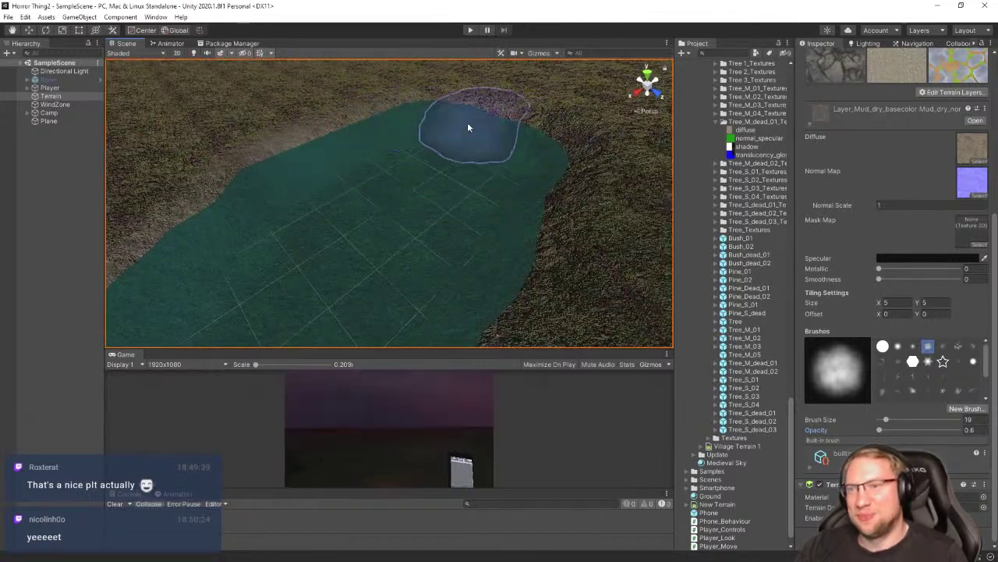
pyautogui.keyDown('alt'); pyautogui.moveTo(383, 123); pyautogui.dragTo(562, 167); pyautogui.keyUp('alt')
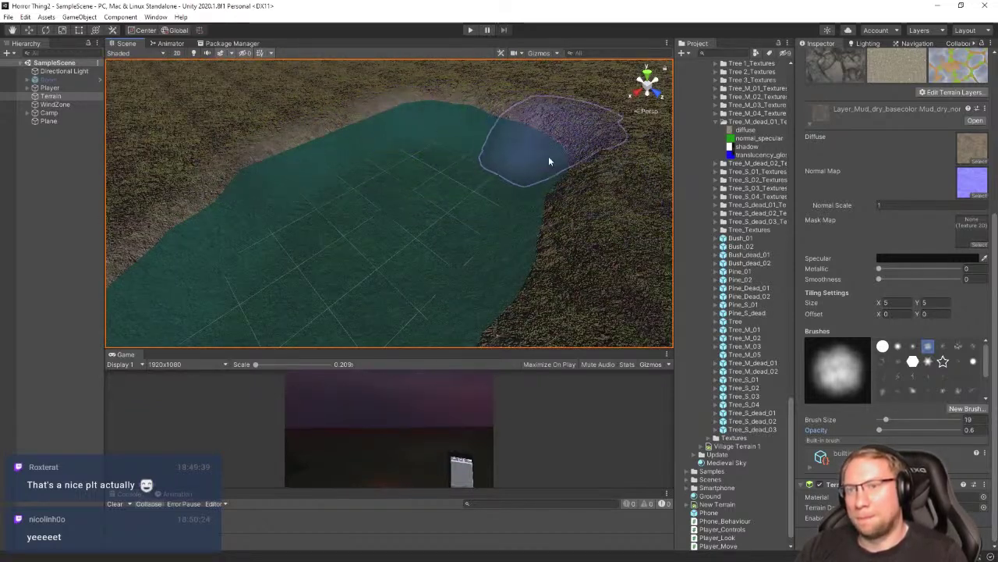
pyautogui.moveTo(567, 133)
pyautogui.keyDown('alt'); pyautogui.mouseDown()
pyautogui.moveTo(535, 234)
pyautogui.moveTo(512, 185)
pyautogui.moveTo(551, 194)
pyautogui.moveTo(518, 224)
pyautogui.moveTo(497, 198)
pyautogui.moveTo(512, 270)
pyautogui.moveTo(325, 225)
pyautogui.moveTo(398, 105)
pyautogui.moveTo(334, 163)
pyautogui.moveTo(392, 212)
pyautogui.moveTo(403, 182)
pyautogui.moveTo(379, 174)
pyautogui.mouseUp(); pyautogui.keyUp('alt')
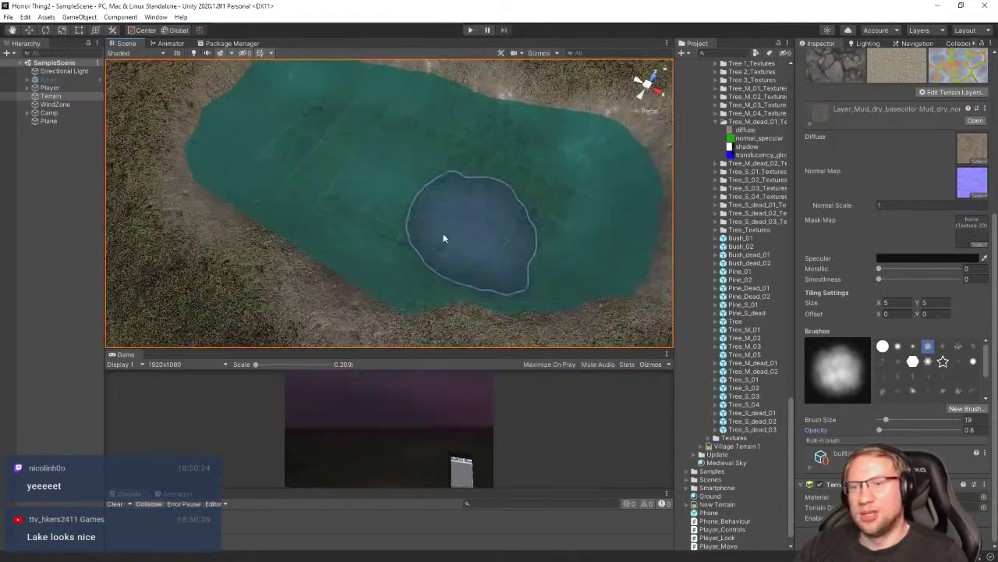
pyautogui.moveTo(361, 234)
pyautogui.keyDown('alt'); pyautogui.mouseDown()
pyautogui.moveTo(468, 167)
pyautogui.moveTo(429, 149)
pyautogui.moveTo(316, 148)
pyautogui.moveTo(307, 164)
pyautogui.moveTo(401, 205)
pyautogui.moveTo(383, 177)
pyautogui.moveTo(398, 172)
pyautogui.moveTo(421, 107)
pyautogui.moveTo(484, 96)
pyautogui.moveTo(509, 130)
pyautogui.mouseUp(); pyautogui.keyUp('alt')
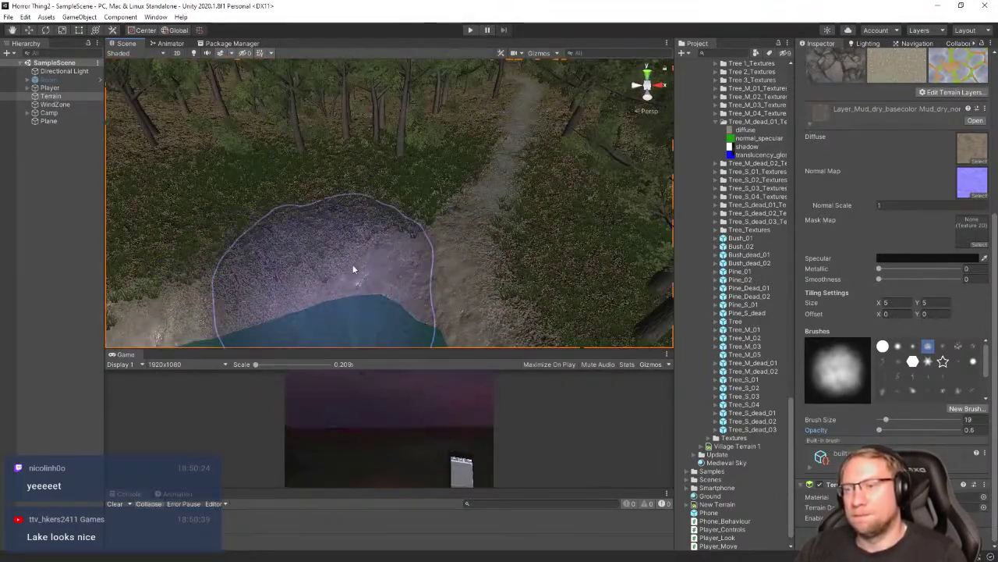
pyautogui.moveTo(352, 270)
pyautogui.keyDown('alt'); pyautogui.mouseDown()
pyautogui.moveTo(438, 154)
pyautogui.moveTo(464, 230)
pyautogui.mouseUp(); pyautogui.keyUp('alt')
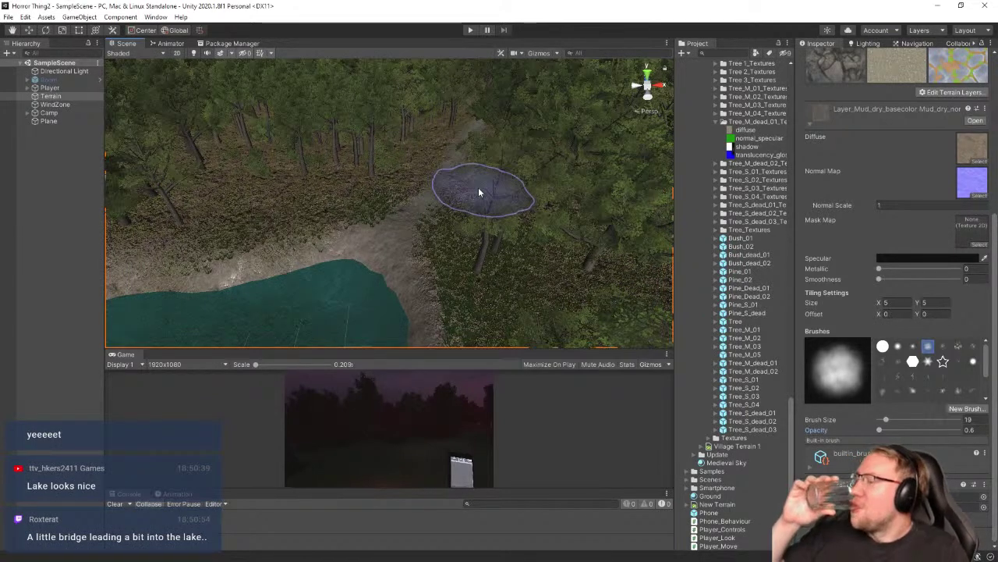
pyautogui.click(11, 17)
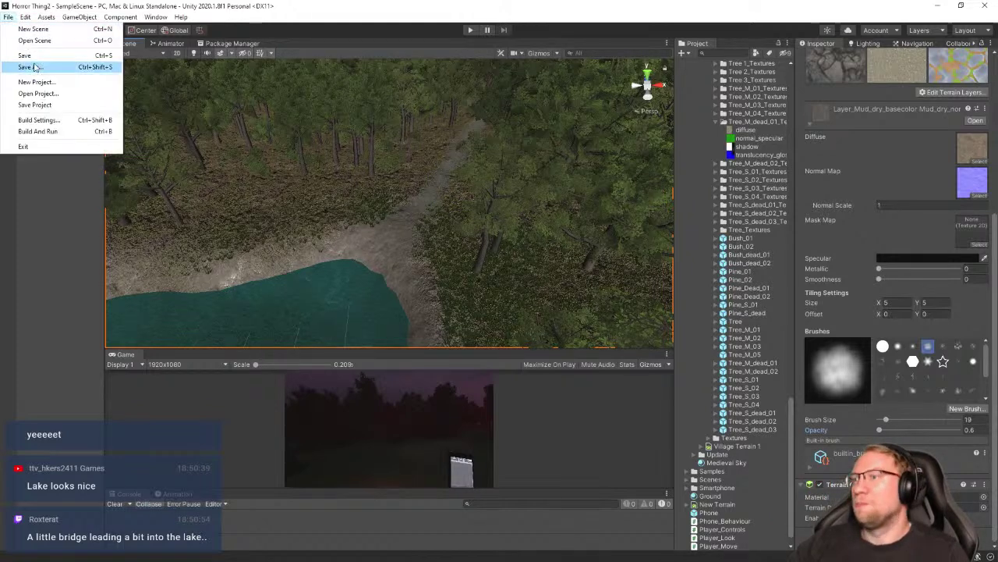
pyautogui.click(35, 56)
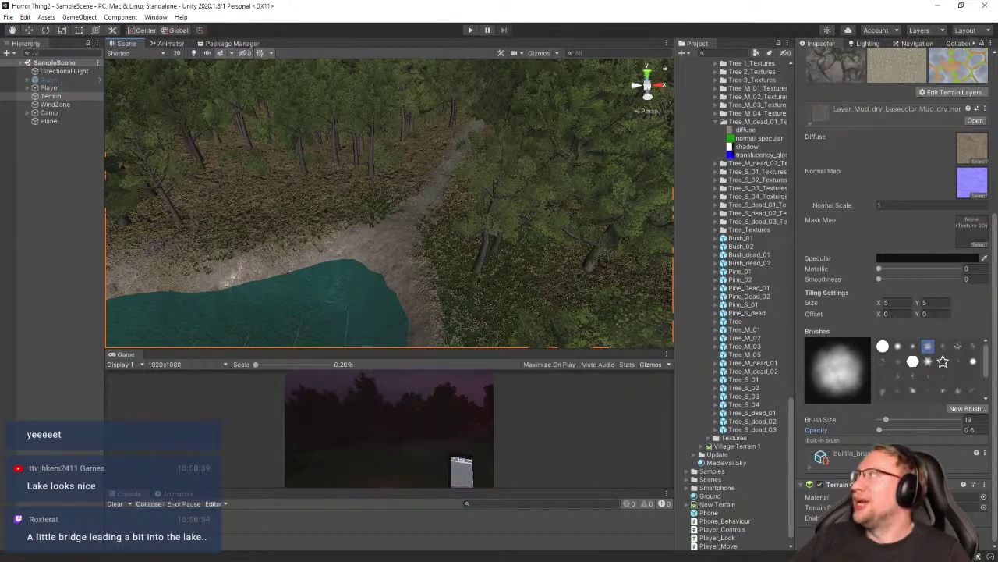
# Collapse the expanded asset folders in the project and check the Medieval village folder's contents
pyautogui.scroll(15, 728, 156)
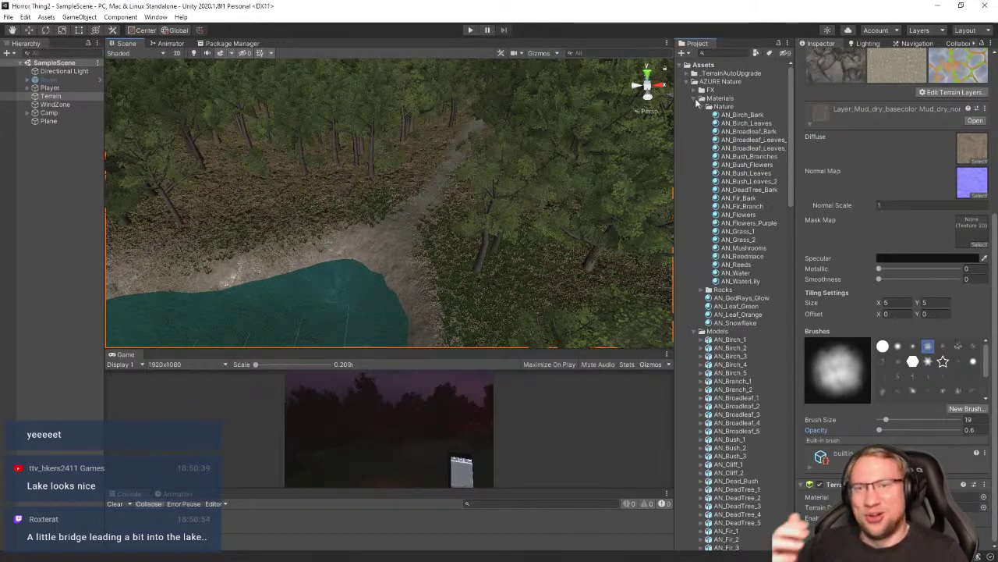
pyautogui.click(700, 99)
pyautogui.click(693, 82)
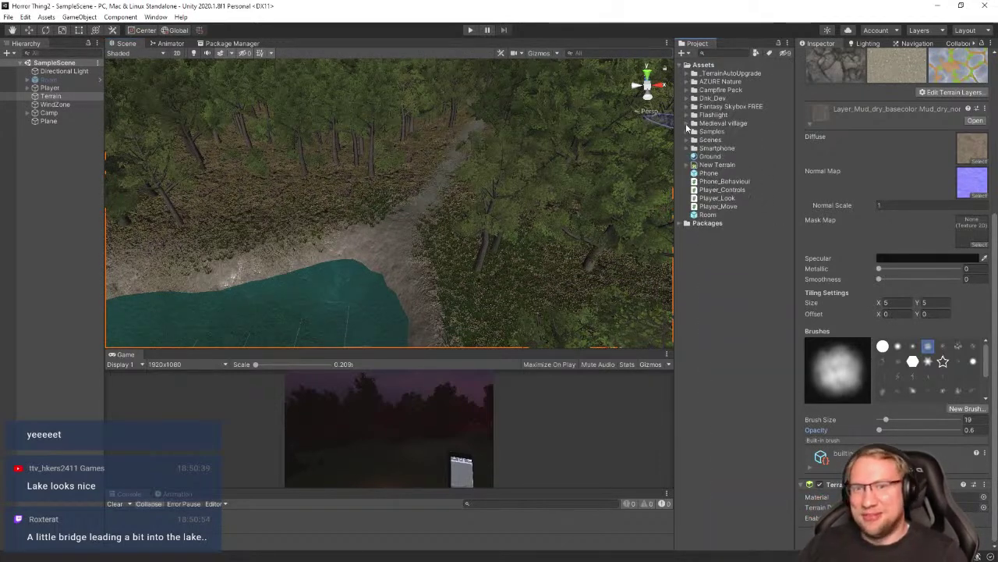
pyautogui.click(694, 174)
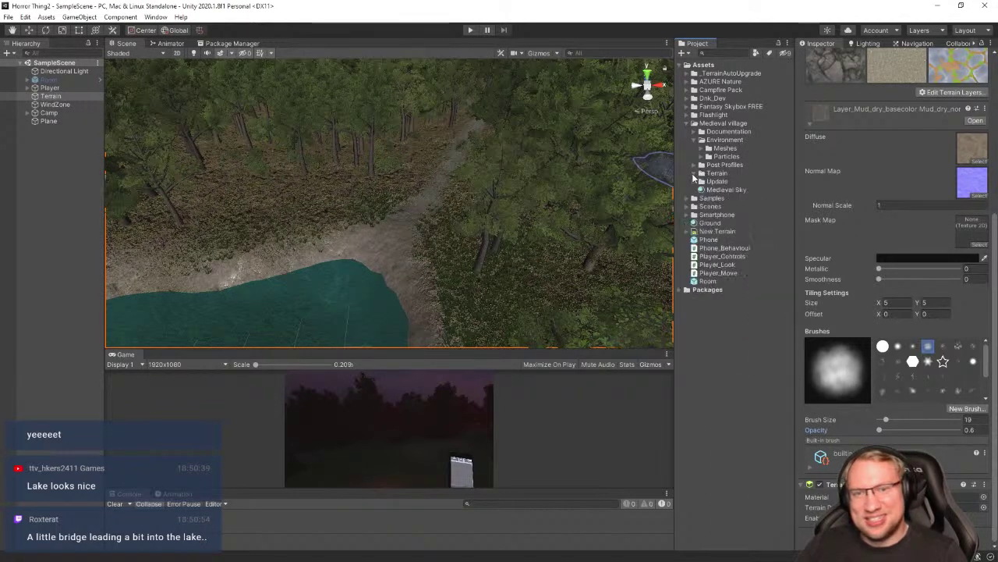
pyautogui.click(694, 123)
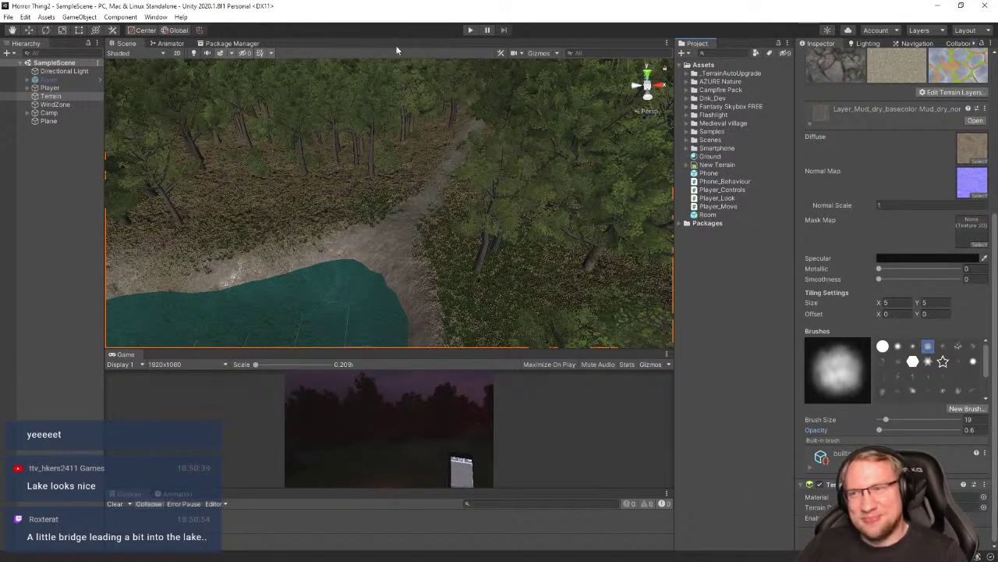
# Open the Package Manager and examine the wooden furniture, prop, robot, industrial and flashlight packages for a lake bridge or dock
pyautogui.click(228, 44)
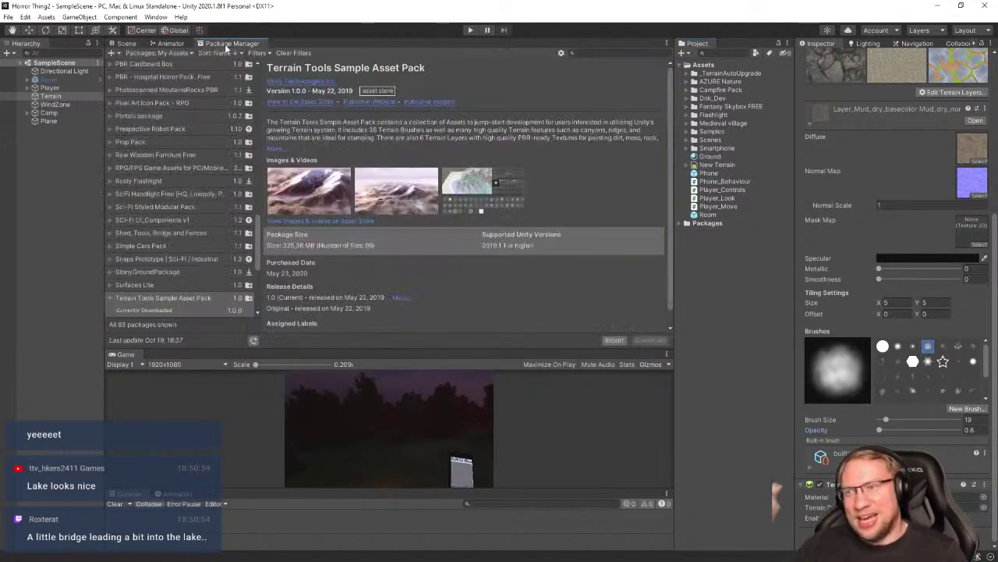
pyautogui.click(174, 155)
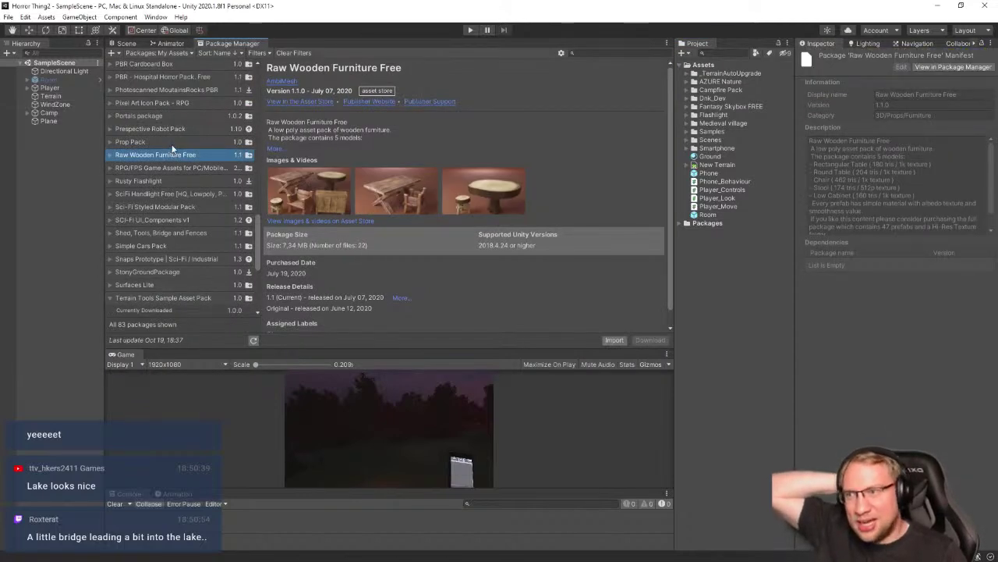
pyautogui.click(176, 141)
pyautogui.click(177, 129)
pyautogui.click(176, 142)
pyautogui.click(172, 167)
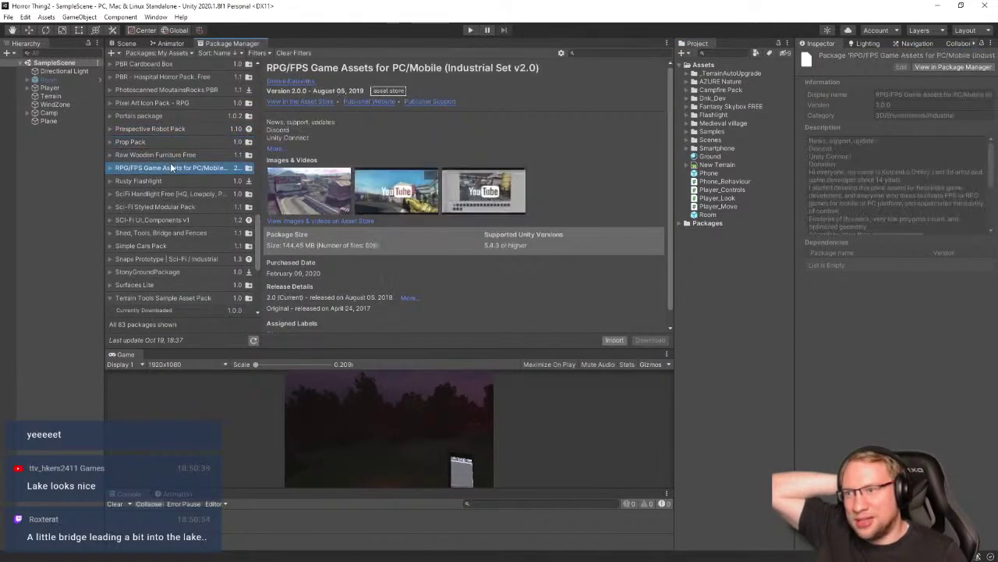
pyautogui.click(173, 155)
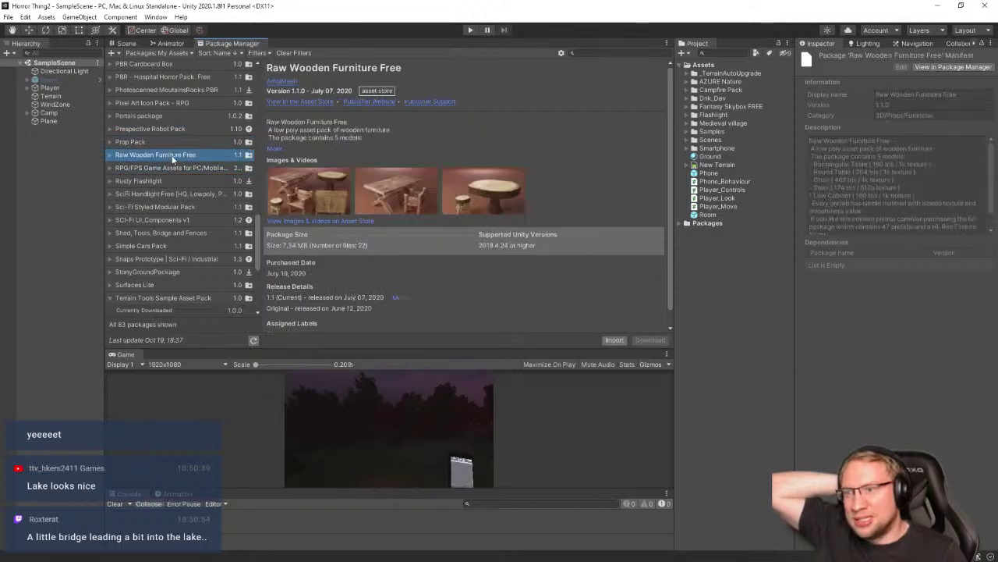
pyautogui.click(171, 180)
pyautogui.click(167, 193)
# Look through the sci-fi, shed and car packages and examine the details of Shed, Tools, Bridge and Fences
pyautogui.press('Down')
pyautogui.press('Down')
pyautogui.press('Down')
pyautogui.press('Down')
pyautogui.press('Down')
pyautogui.press('Down')
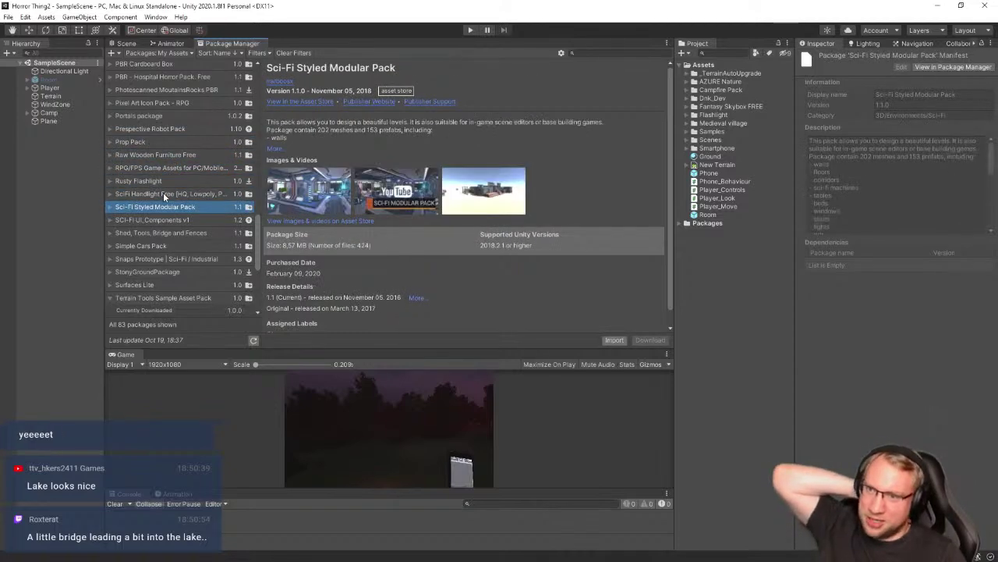
pyautogui.press('Up')
pyautogui.press('Up')
pyautogui.press('Up')
pyautogui.press('Down')
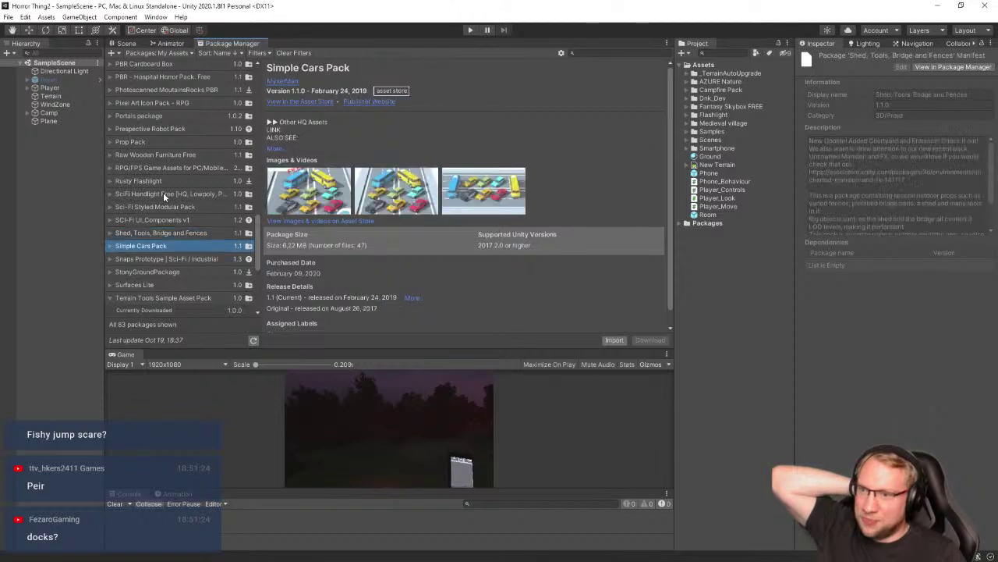
pyautogui.press('Up')
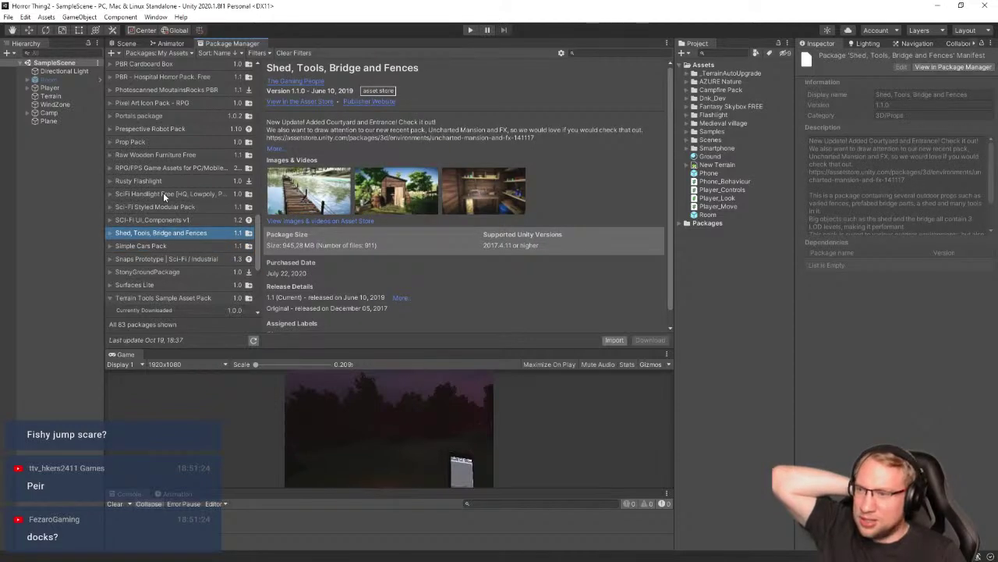
# Review the owned packages backwards from SCI-FI UI_Components v1 to Medieval Village Environment for suitable dock models
pyautogui.press('Up')
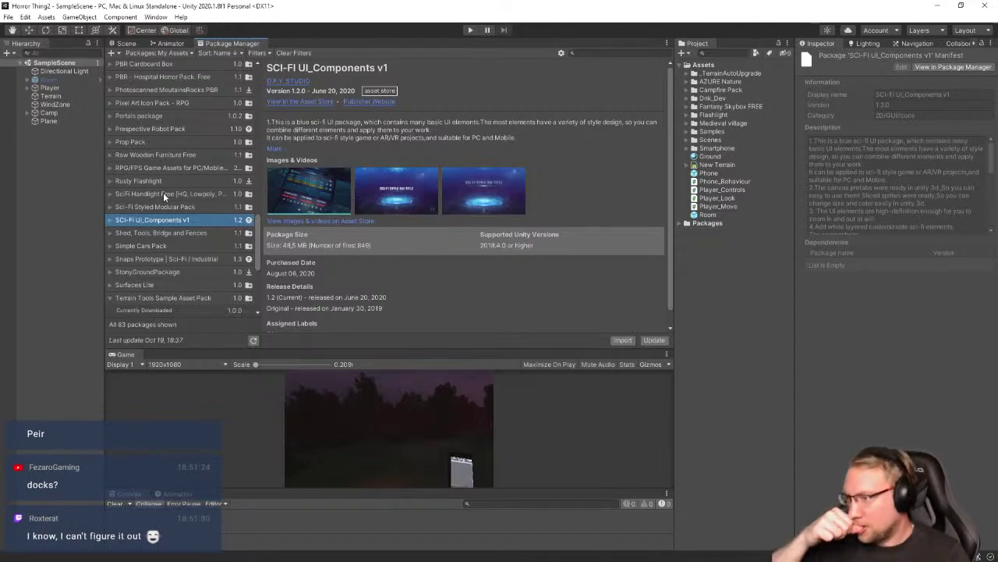
pyautogui.press('Up')
pyautogui.press('Up')
pyautogui.press('Up')
pyautogui.press('Up')
pyautogui.press('Up')
pyautogui.press('Up')
pyautogui.press('Up')
pyautogui.press('Up')
pyautogui.press('Up')
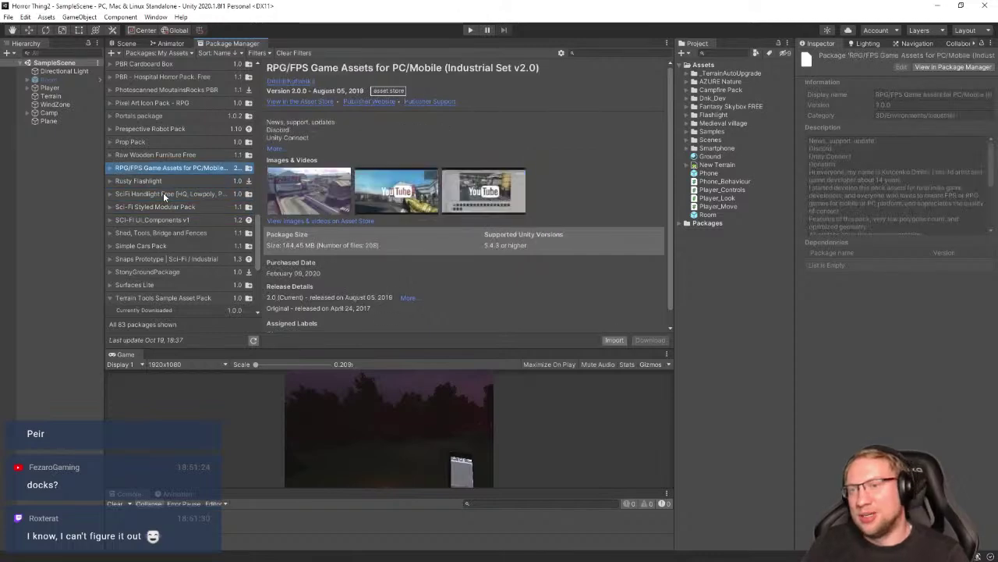
pyautogui.press('Up')
pyautogui.press('Up')
pyautogui.press('Up')
pyautogui.press('Up')
pyautogui.press('Up')
pyautogui.press('Up')
pyautogui.press('Up')
pyautogui.press('Up')
pyautogui.press('Up')
pyautogui.press('Up')
pyautogui.press('Up')
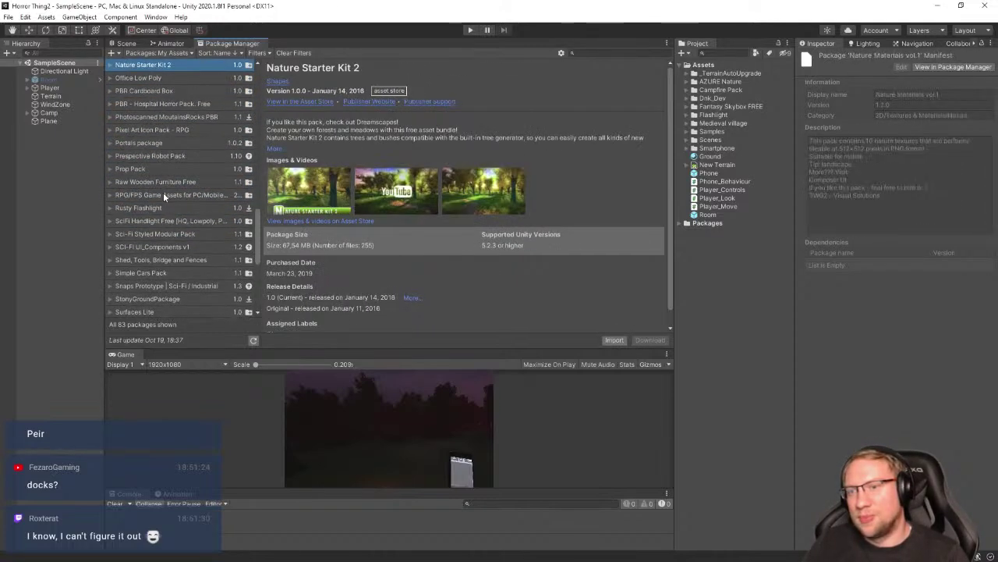
pyautogui.press('Up')
pyautogui.press('Down')
pyautogui.press('Down')
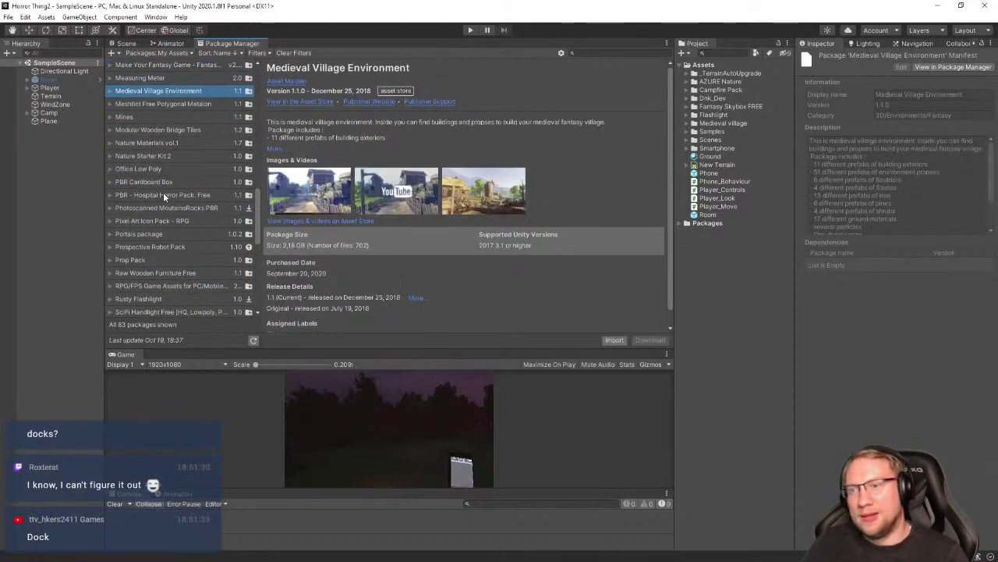
# Review the owned packages backwards from Medieval Village Environment to GUI PRO Kit - Fantasy RPG for a bridge or dock
pyautogui.press('Up')
pyautogui.press('Up')
pyautogui.press('Up')
pyautogui.press('Up')
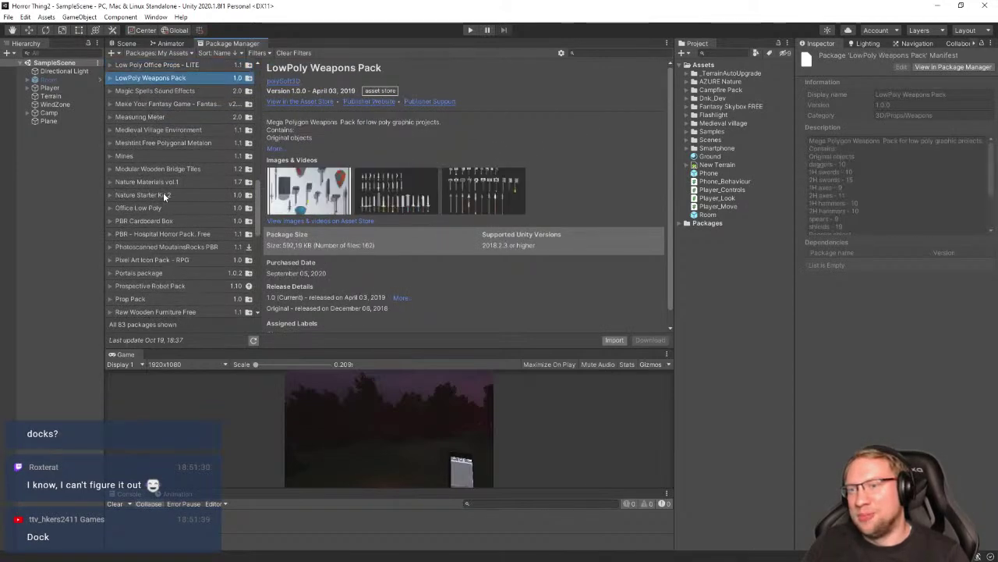
pyautogui.press('Down')
pyautogui.press('Down')
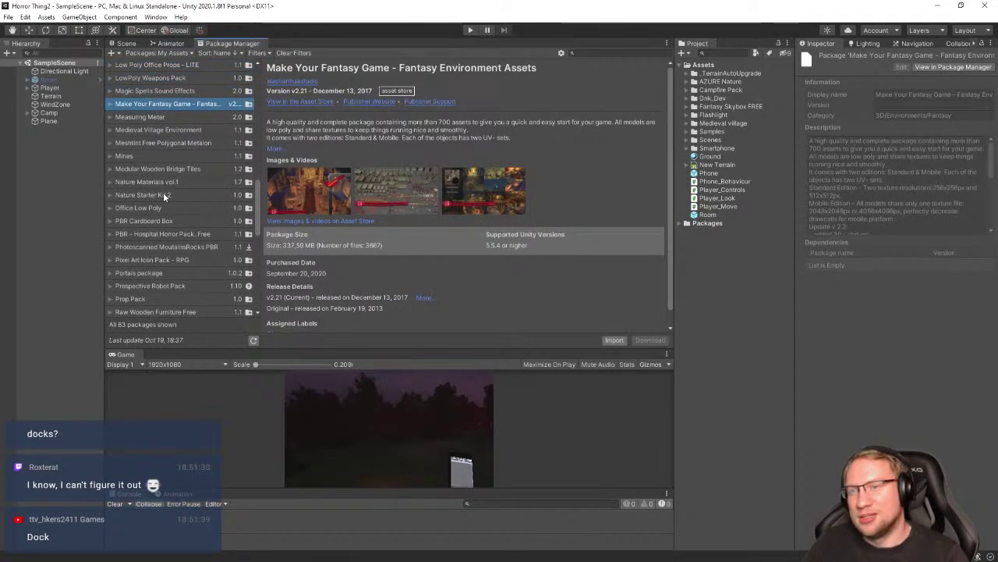
pyautogui.press('Up')
pyautogui.press('Up')
pyautogui.press('Up')
pyautogui.press('Up')
pyautogui.press('Up')
pyautogui.press('Up')
pyautogui.press('Up')
pyautogui.press('Up')
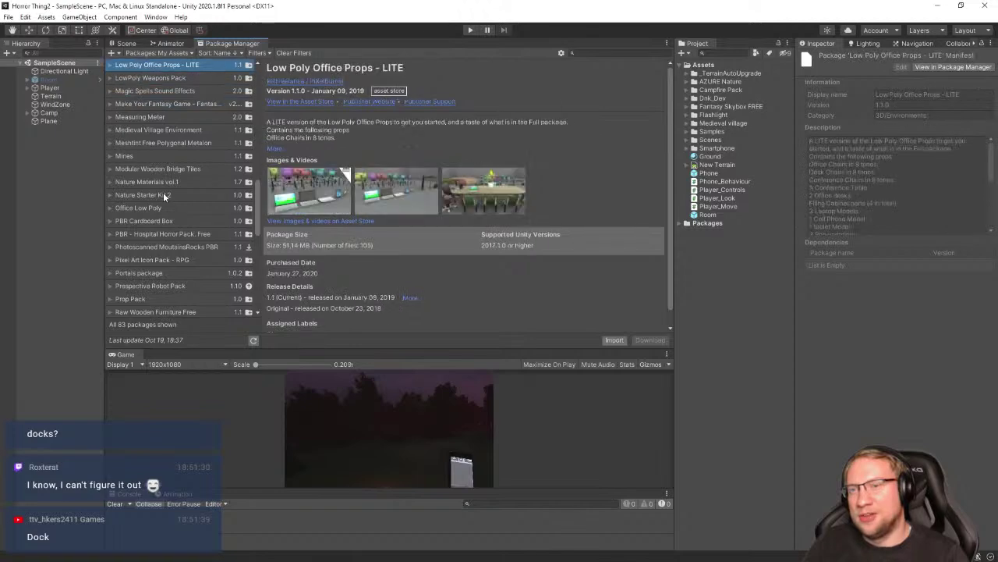
pyautogui.press('Down')
pyautogui.press('Down')
pyautogui.press('Down')
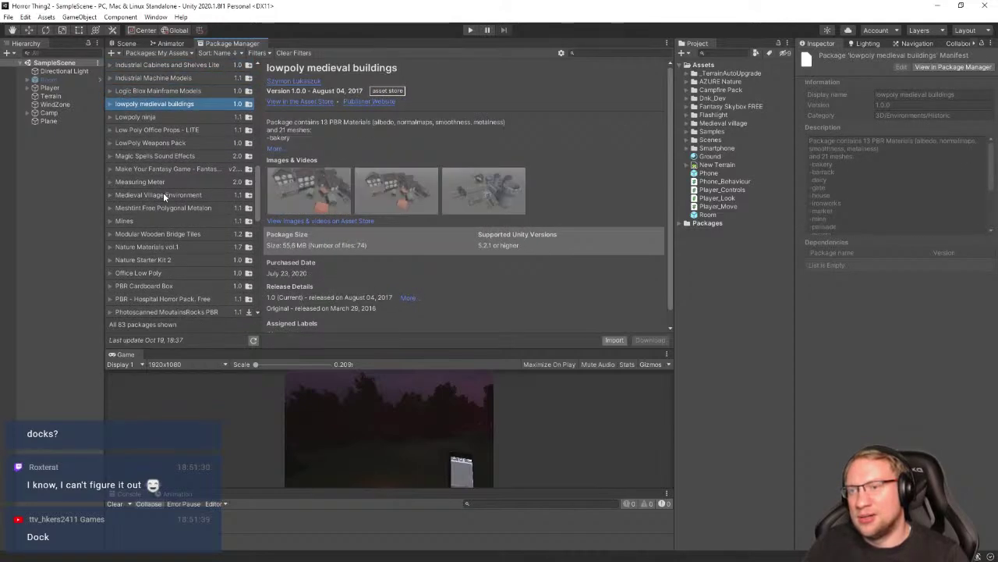
pyautogui.press('Up')
pyautogui.press('Up')
pyautogui.press('Up')
pyautogui.press('Up')
pyautogui.press('Up')
pyautogui.press('Up')
pyautogui.press('Up')
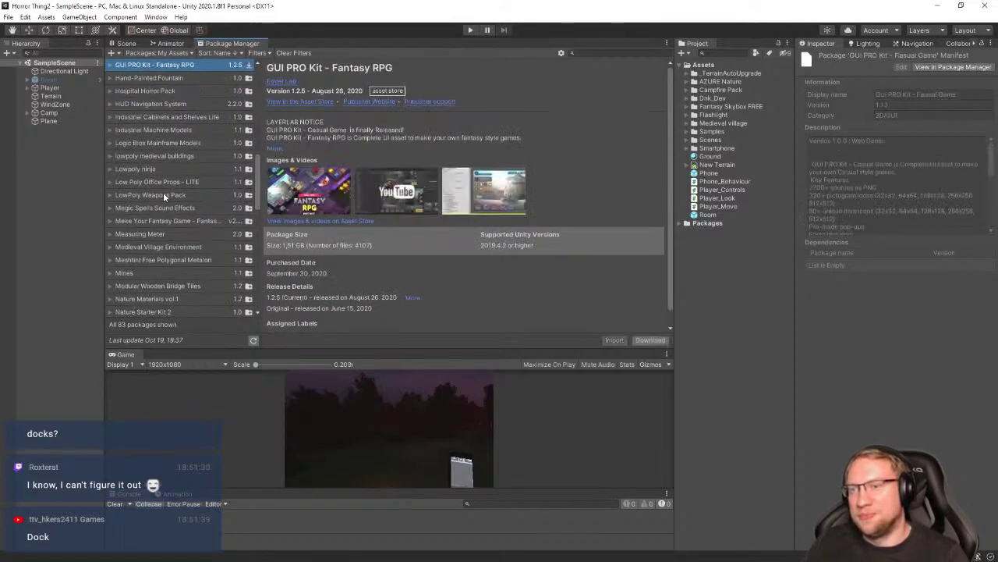
# Review the remaining owned packages backwards from GUI PRO Kit - Casual Game to 100+ Avatar Icons for dock models
pyautogui.press('Up')
pyautogui.press('Up')
pyautogui.press('Up')
pyautogui.press('Up')
pyautogui.press('Up')
pyautogui.press('Up')
pyautogui.press('Up')
pyautogui.press('Up')
pyautogui.press('Up')
pyautogui.press('Up')
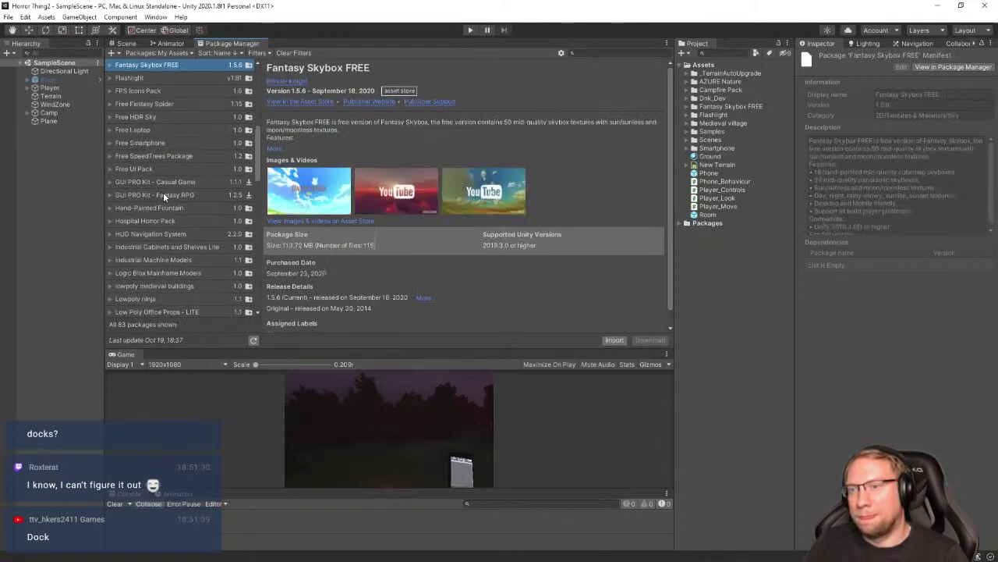
pyautogui.press('Up')
pyautogui.press('Up')
pyautogui.press('Down')
pyautogui.press('Down')
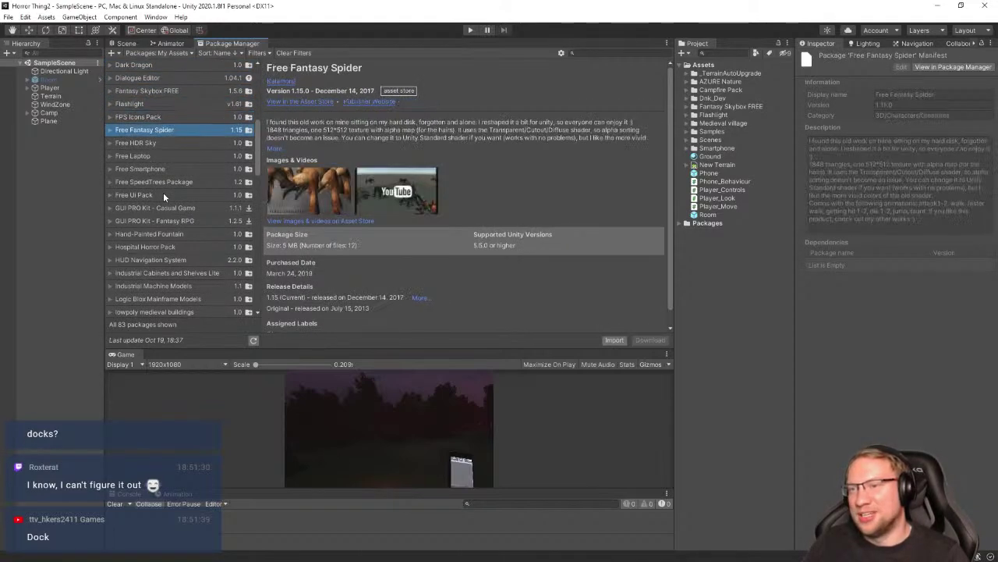
pyautogui.press('Up')
pyautogui.press('Up')
pyautogui.press('Up')
pyautogui.press('Up')
pyautogui.press('Up')
pyautogui.press('Up')
pyautogui.press('Up')
pyautogui.press('Up')
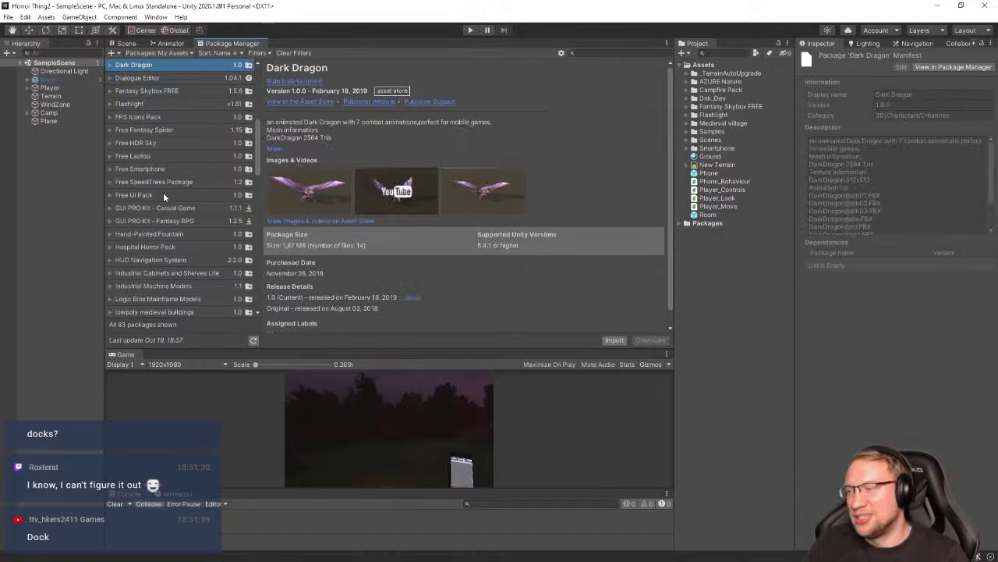
pyautogui.press('Up')
pyautogui.press('Up')
pyautogui.press('Up')
pyautogui.press('Up')
pyautogui.press('Up')
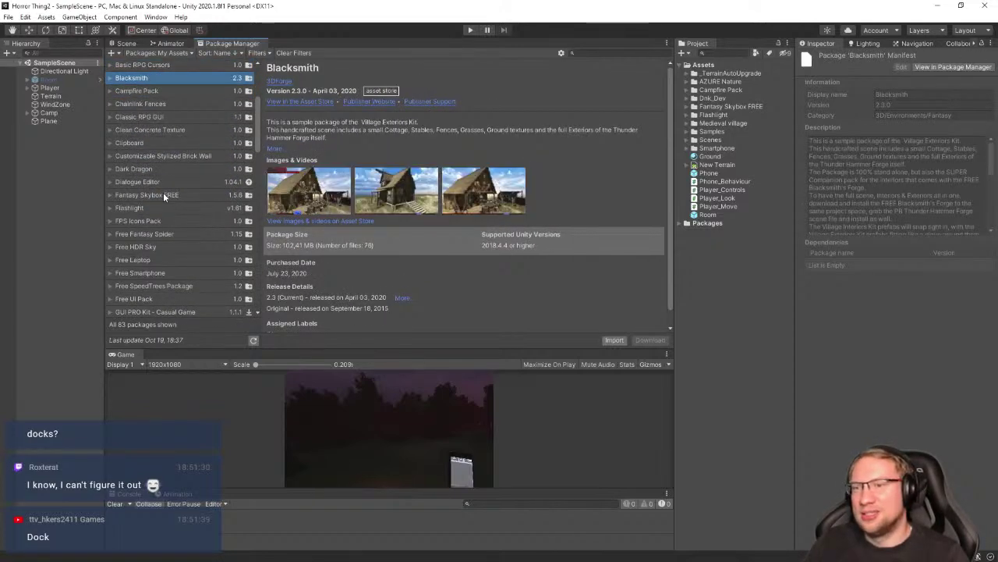
pyautogui.press('Up')
pyautogui.press('Up')
pyautogui.press('Up')
pyautogui.press('Up')
pyautogui.press('Up')
pyautogui.press('Up')
pyautogui.press('Up')
pyautogui.press('Up')
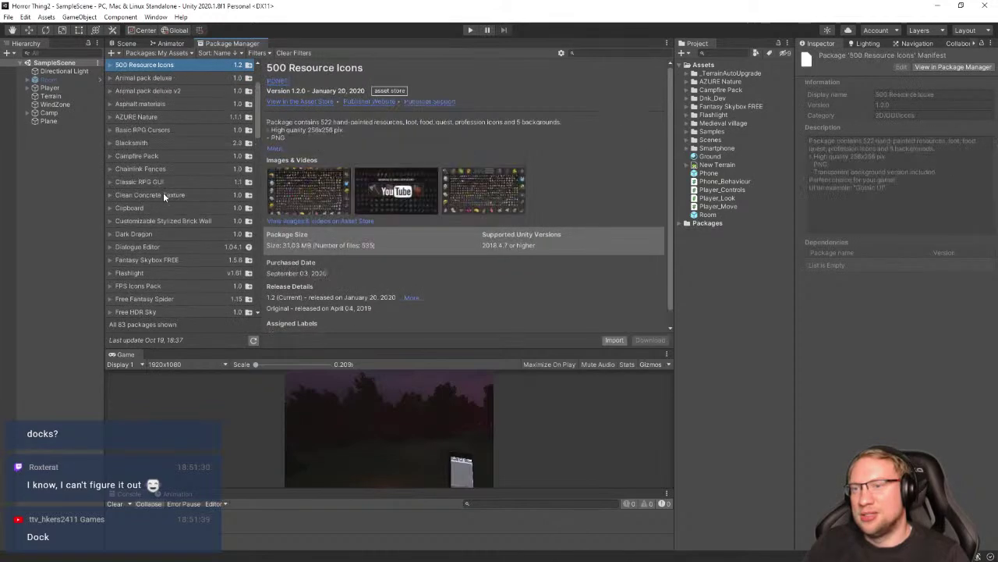
pyautogui.press('Up')
pyautogui.press('Up')
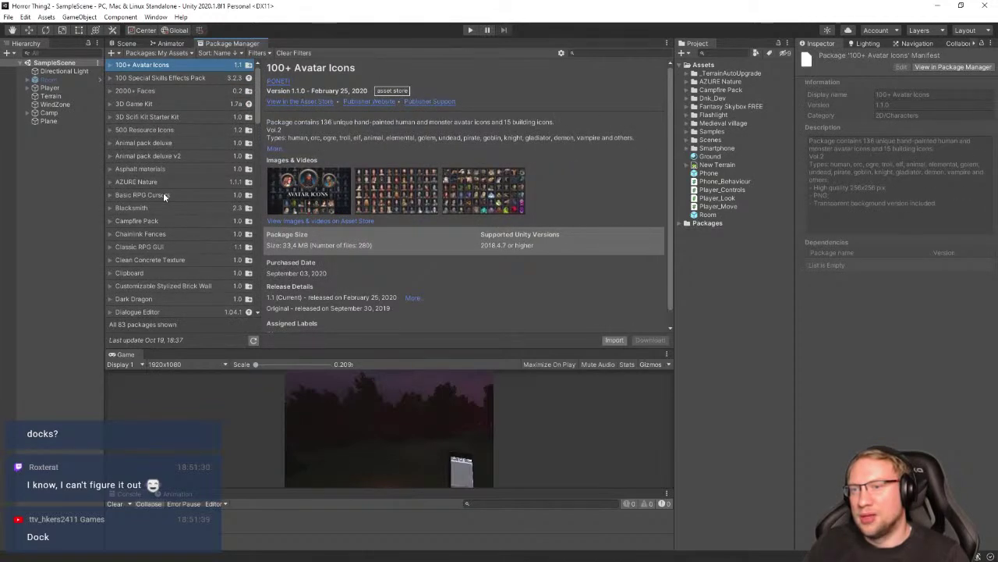
# Recheck the owned packages forwards from 100+ Avatar Icons to FPS Icons Pack for a bridge or dock
pyautogui.press('Down')
pyautogui.press('Down')
pyautogui.press('Down')
pyautogui.press('Down')
pyautogui.press('Down')
pyautogui.press('Down')
pyautogui.press('Down')
pyautogui.press('Down')
pyautogui.press('Down')
pyautogui.press('Down')
pyautogui.press('Down')
pyautogui.press('Down')
pyautogui.press('Down')
pyautogui.press('Down')
pyautogui.press('Down')
pyautogui.press('Down')
pyautogui.press('Down')
pyautogui.press('Down')
pyautogui.press('Down')
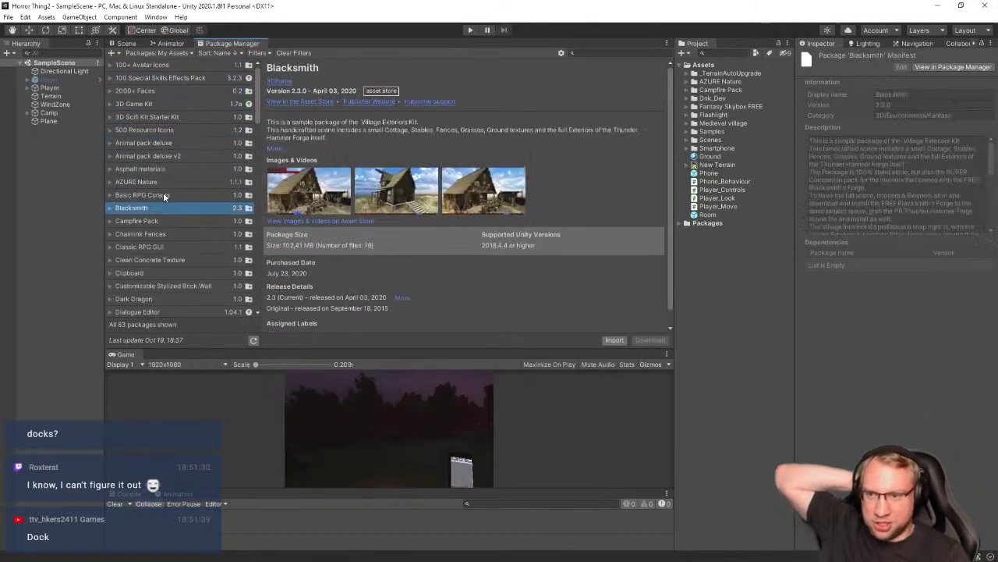
pyautogui.press('Down')
pyautogui.press('Down')
pyautogui.press('Down')
pyautogui.press('Down')
pyautogui.press('Down')
pyautogui.press('Down')
pyautogui.press('Down')
pyautogui.press('Down')
pyautogui.press('Down')
pyautogui.press('Down')
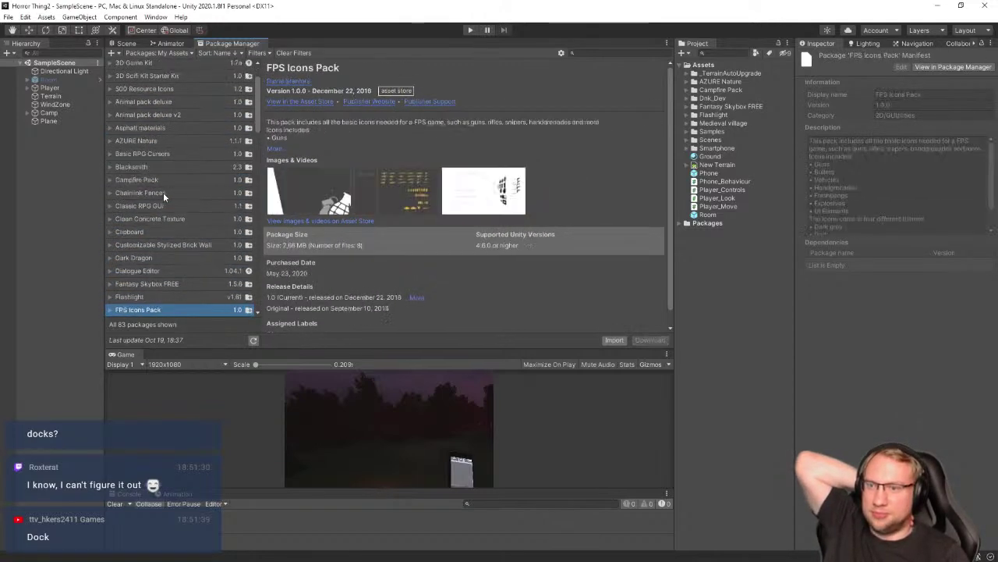
# Continue checking the owned packages forwards from Free Fantasy Spider to Measuring Meter for dock models
pyautogui.press('Down')
pyautogui.press('Down')
pyautogui.press('Down')
pyautogui.press('Down')
pyautogui.press('Down')
pyautogui.press('Down')
pyautogui.press('Down')
pyautogui.press('Down')
pyautogui.press('Down')
pyautogui.press('Down')
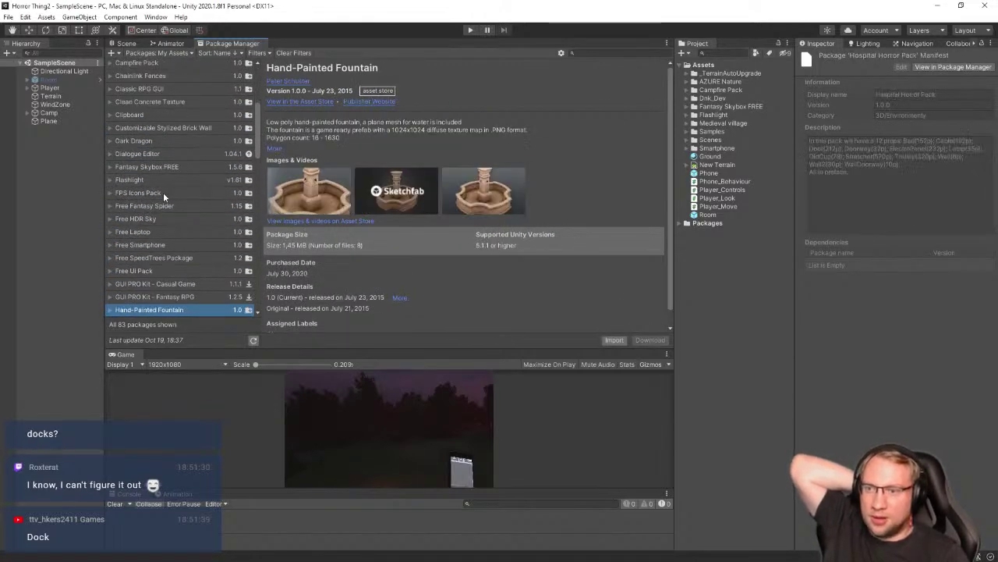
pyautogui.press('Down')
pyautogui.press('Down')
pyautogui.press('Down')
pyautogui.press('Down')
pyautogui.press('Down')
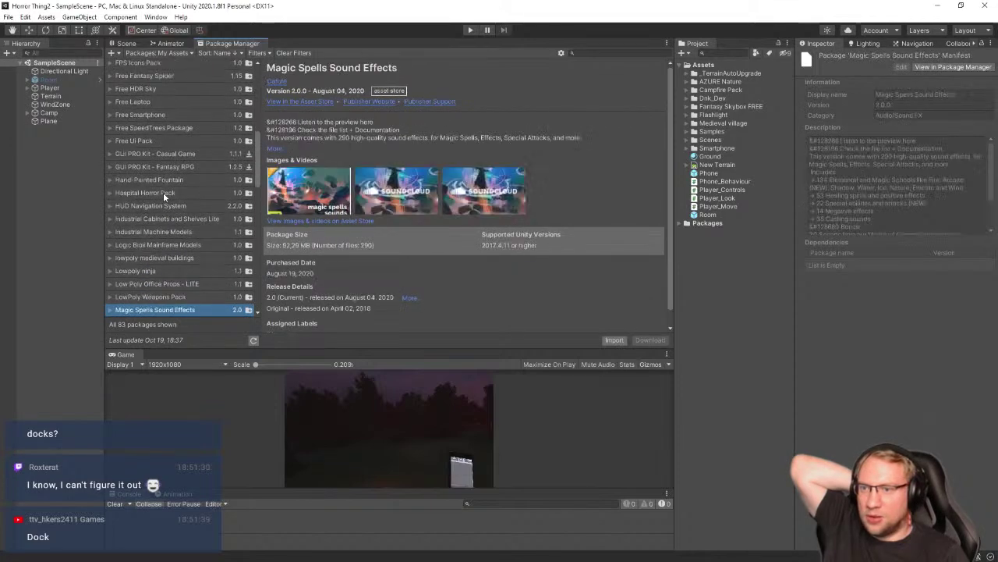
pyautogui.press('Up')
pyautogui.press('Up')
pyautogui.press('Down')
pyautogui.press('Down')
pyautogui.press('Down')
pyautogui.press('Down')
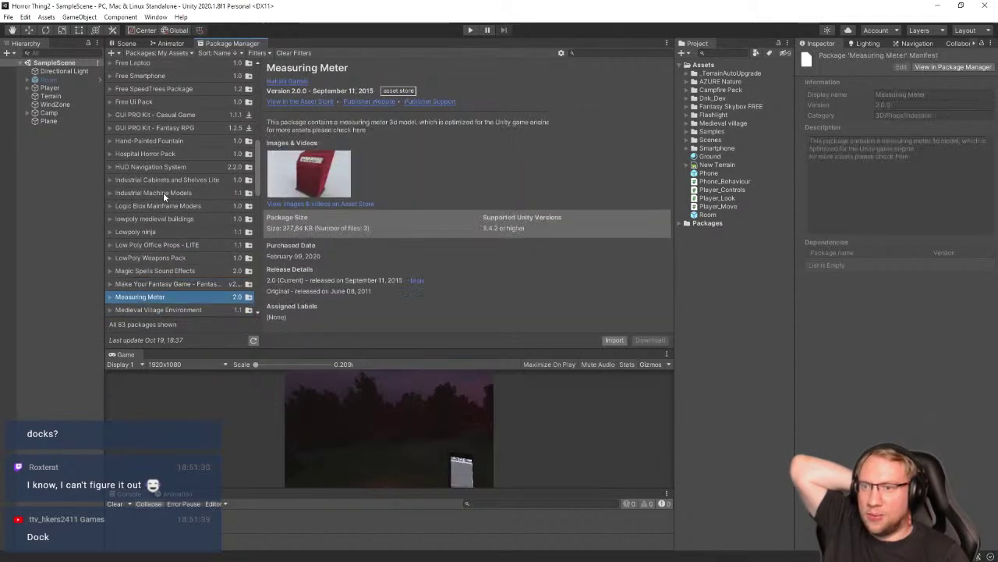
# Select the Modular Wooden Bridge Tiles package and open its import contents
pyautogui.press('Down')
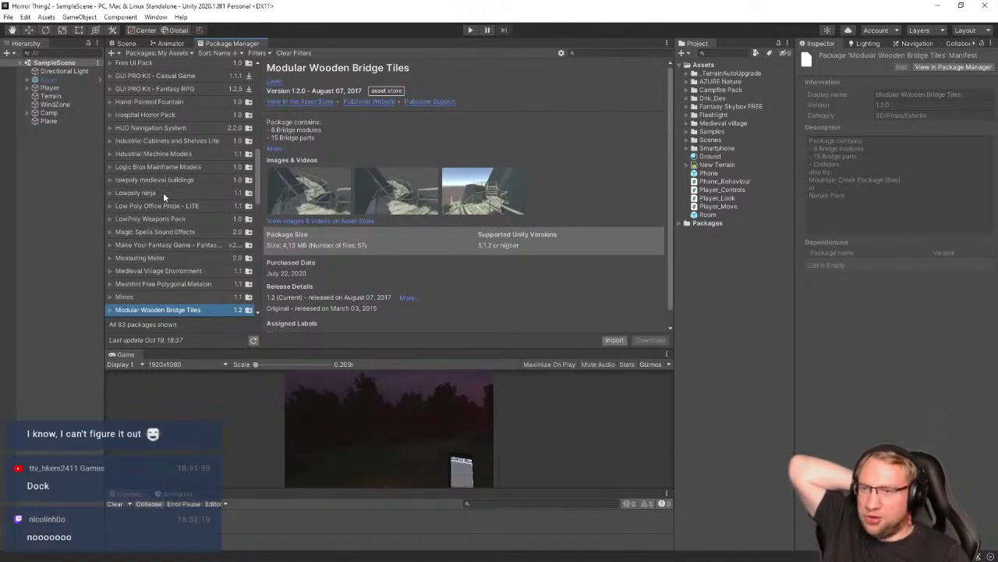
pyautogui.press('Down')
pyautogui.press('Down')
pyautogui.press('Up')
pyautogui.press('Up')
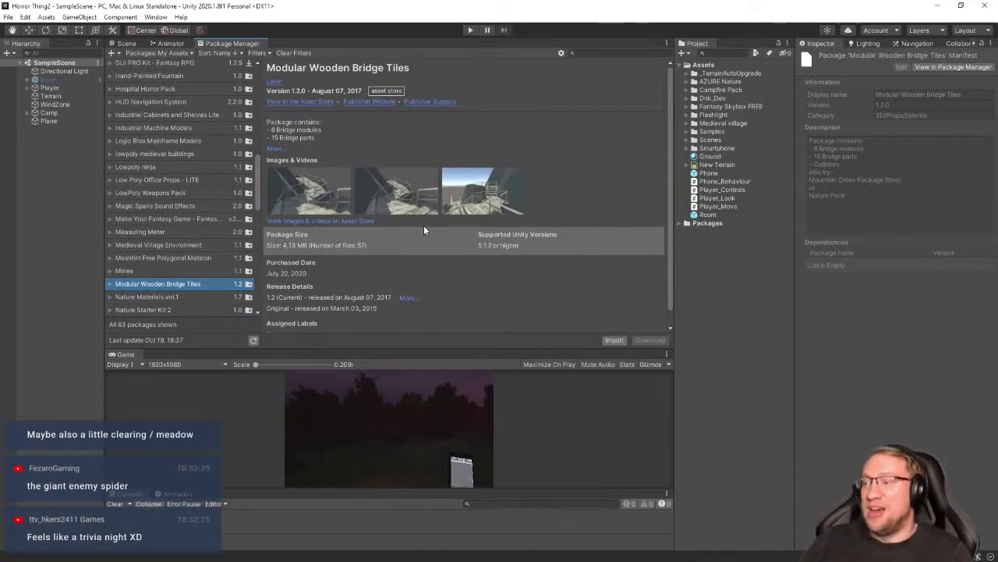
pyautogui.click(618, 341)
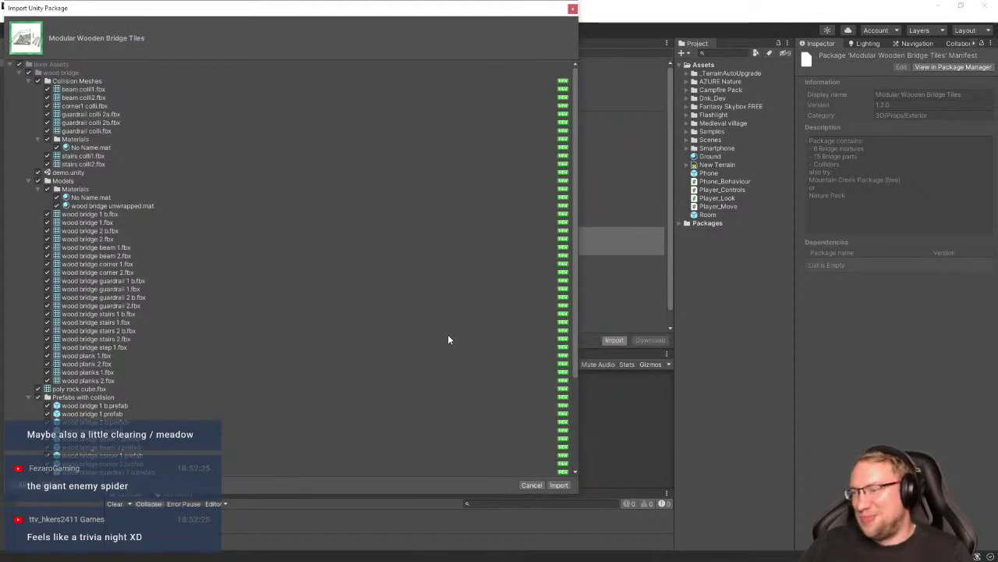
# Preview the bridge corner, guardrail, stairs and plank models in the Modular Wooden Bridge Tiles import list
pyautogui.scroll(-5, 103, 189)
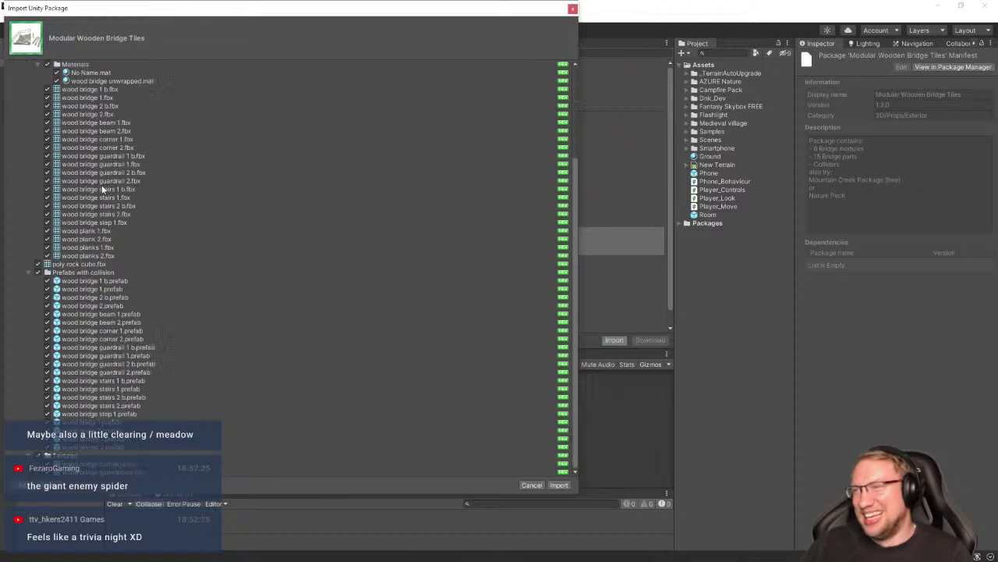
pyautogui.click(88, 213)
pyautogui.click(94, 189)
pyautogui.click(97, 155)
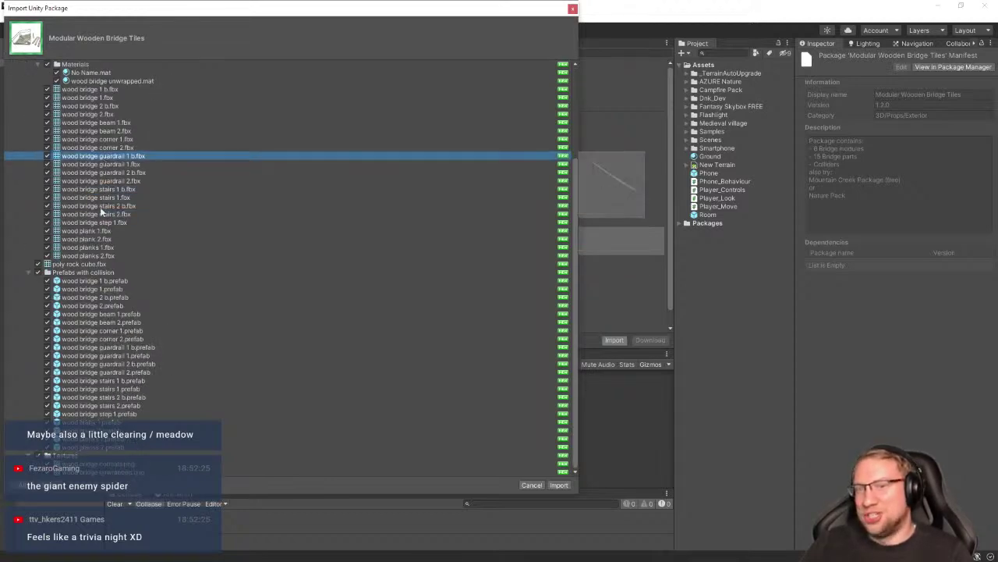
pyautogui.click(100, 213)
pyautogui.click(96, 239)
pyautogui.click(102, 190)
pyautogui.click(103, 164)
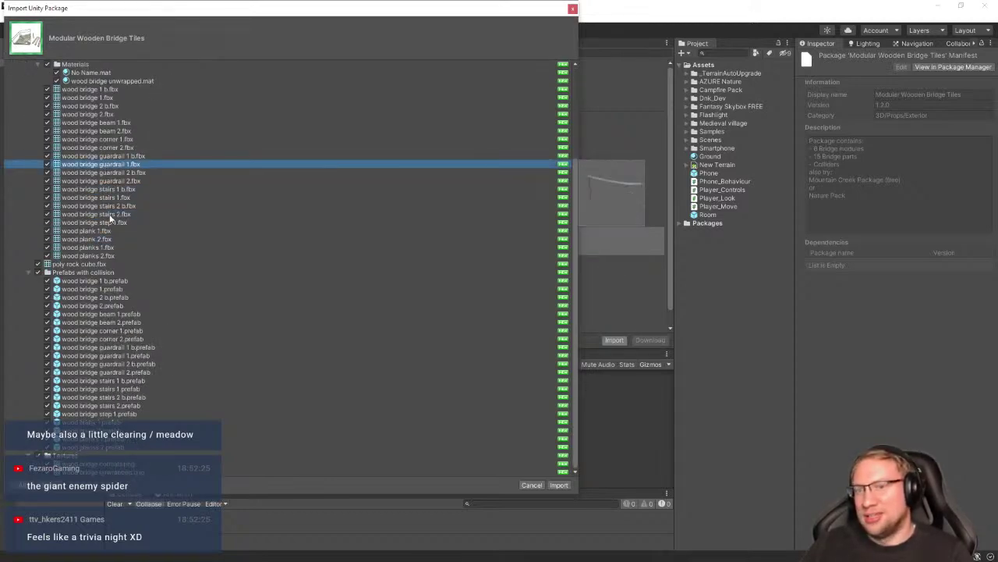
pyautogui.press('Up')
pyautogui.press('Up')
pyautogui.press('Up')
pyautogui.press('Down')
pyautogui.press('Down')
pyautogui.press('Down')
pyautogui.press('Down')
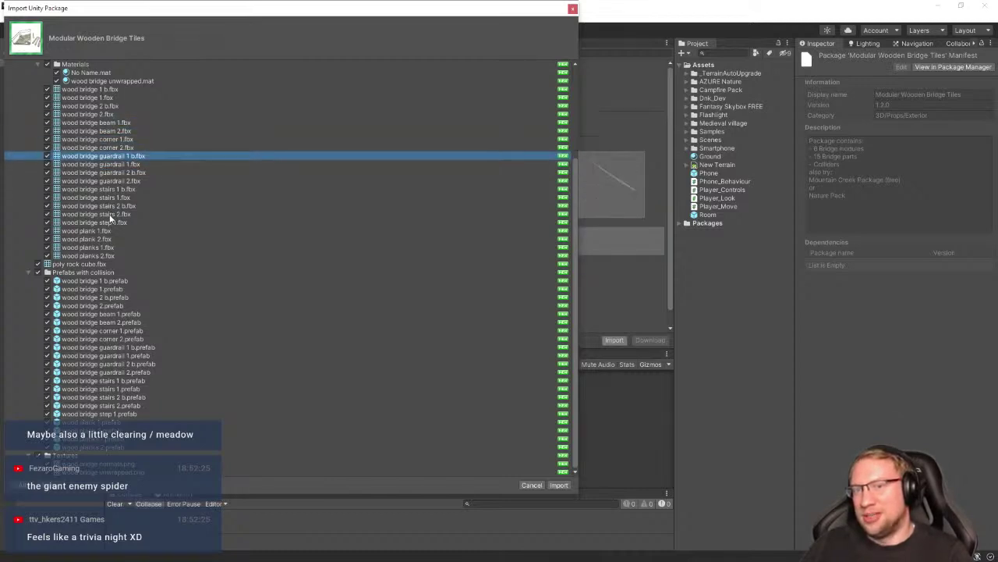
pyautogui.press('Down')
pyautogui.press('Down')
pyautogui.press('Down')
pyautogui.press('Down')
pyautogui.press('Down')
pyautogui.press('Down')
pyautogui.press('Down')
pyautogui.press('Down')
pyautogui.press('Down')
pyautogui.press('Down')
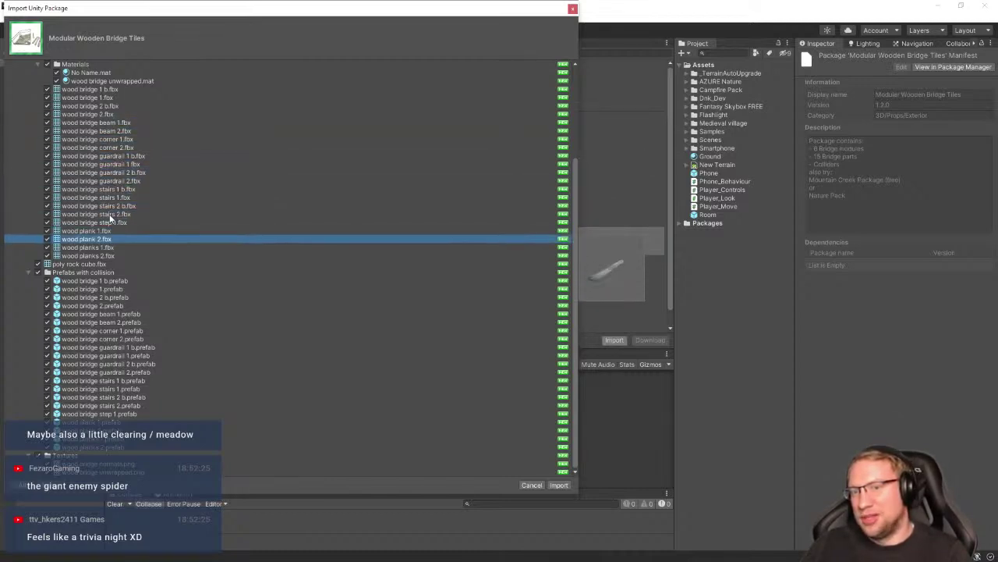
# Preview the prefabs with collision and import all files of the Modular Wooden Bridge Tiles package
pyautogui.press('Down')
pyautogui.press('Down')
pyautogui.press('Down')
pyautogui.press('Down')
pyautogui.press('Down')
pyautogui.press('Down')
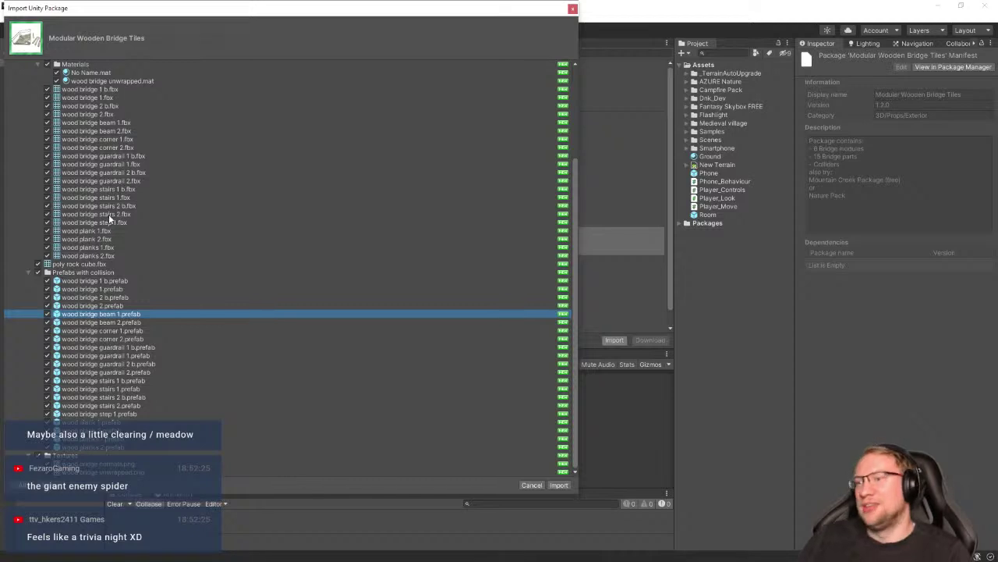
pyautogui.click(559, 486)
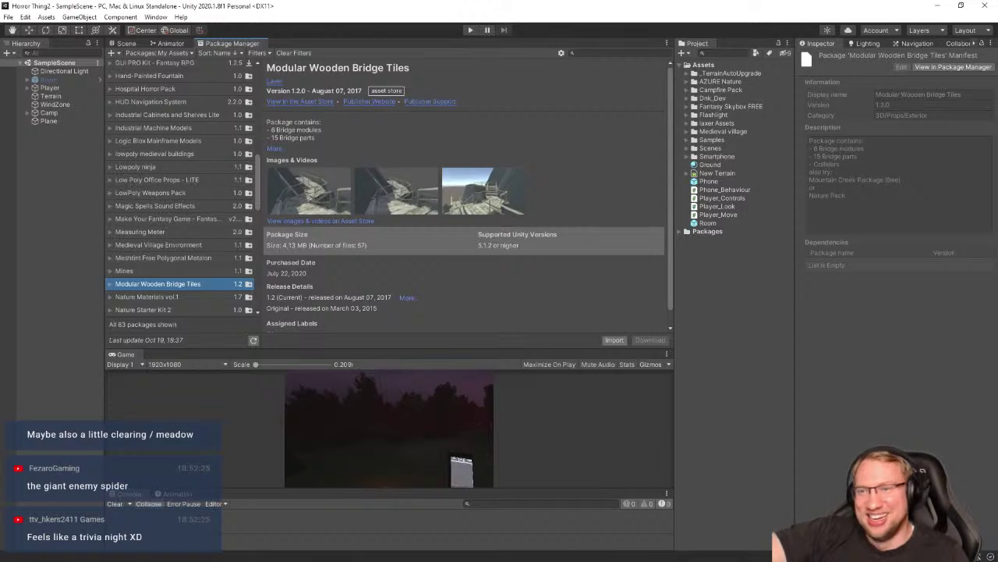
# Return to the scene view and expand the Models and Prefabs with collision folders inside laxer Assets' wood bridge folder
pyautogui.click(123, 43)
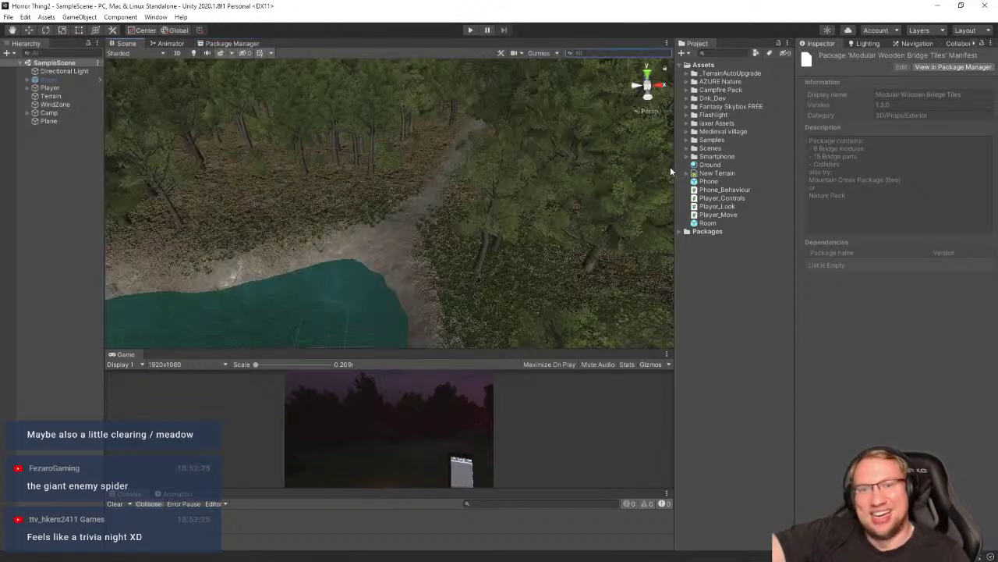
pyautogui.click(716, 124)
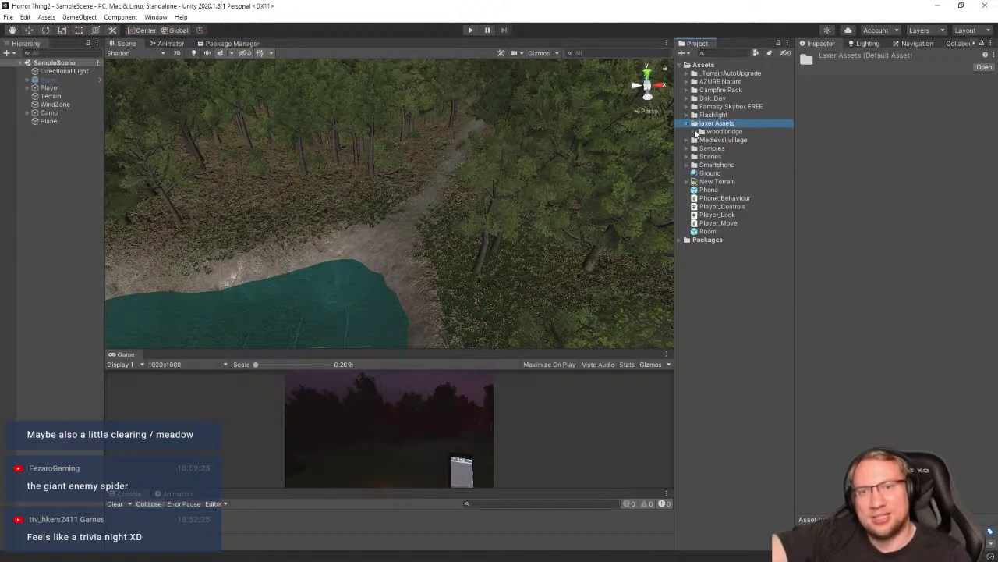
pyautogui.click(695, 132)
pyautogui.click(702, 156)
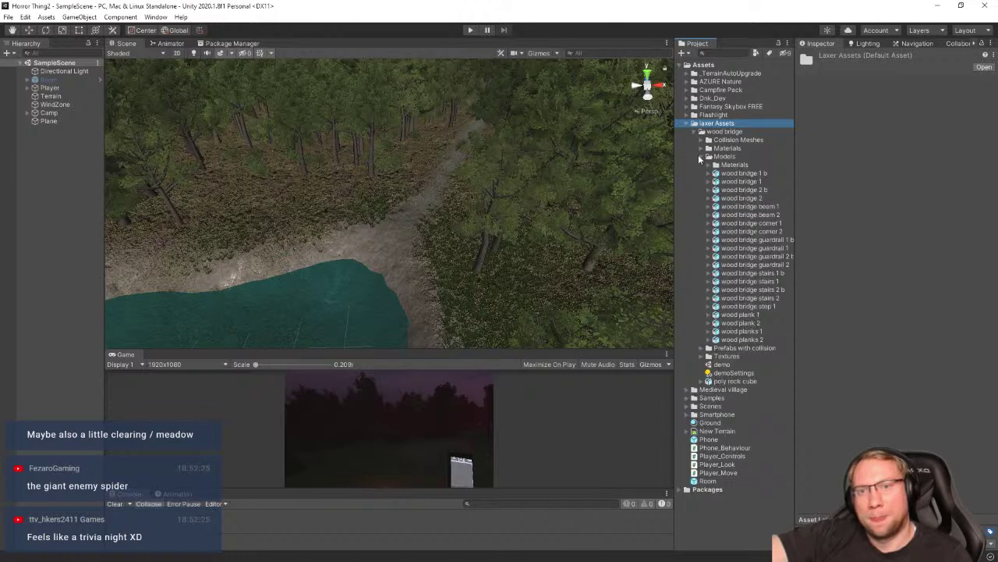
pyautogui.click(732, 189)
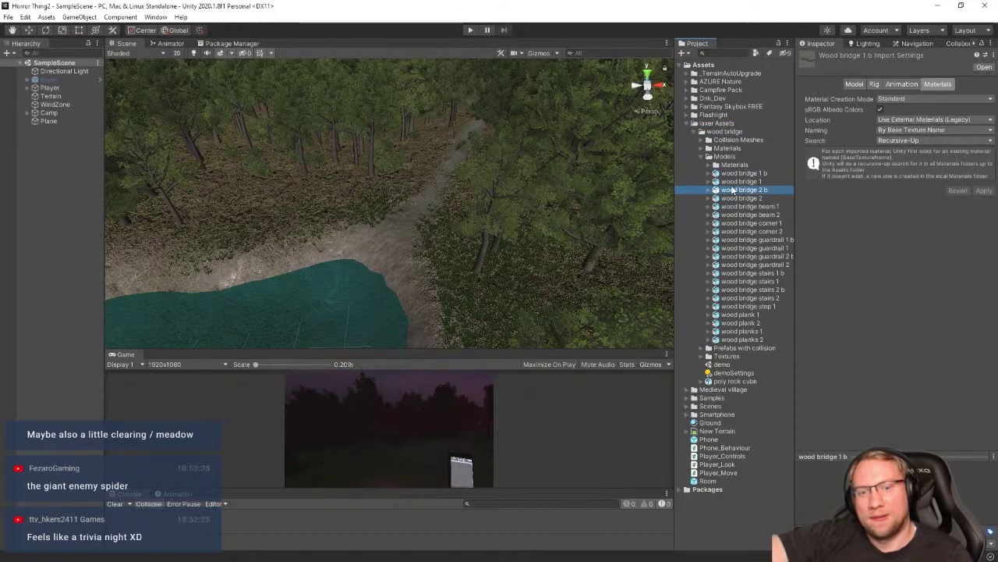
pyautogui.click(702, 348)
pyautogui.click(718, 356)
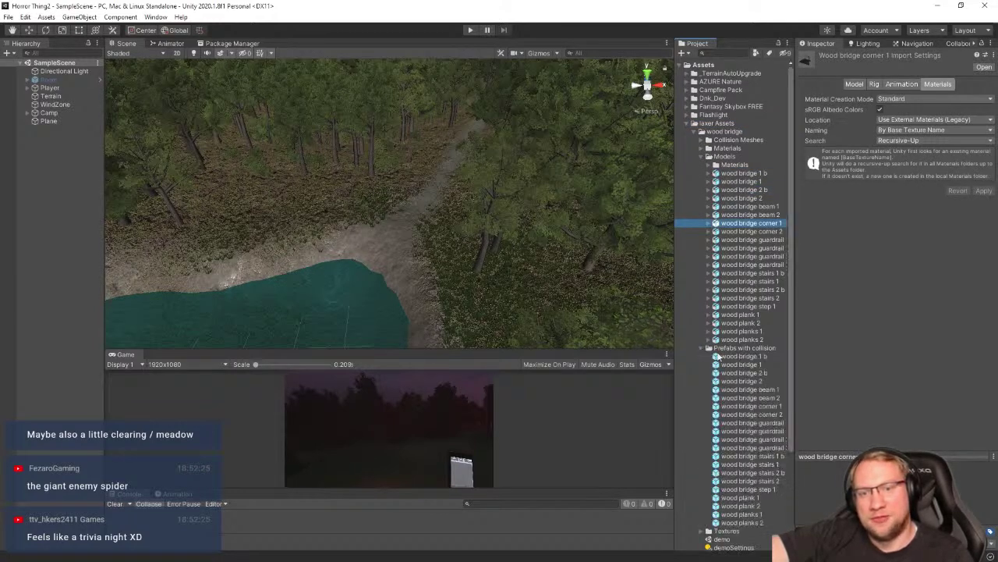
# Place the wood bridge 1 b prefab with collision into the scene at the lake shore
pyautogui.click(730, 374)
pyautogui.click(733, 399)
pyautogui.click(737, 424)
pyautogui.click(738, 365)
pyautogui.click(739, 357)
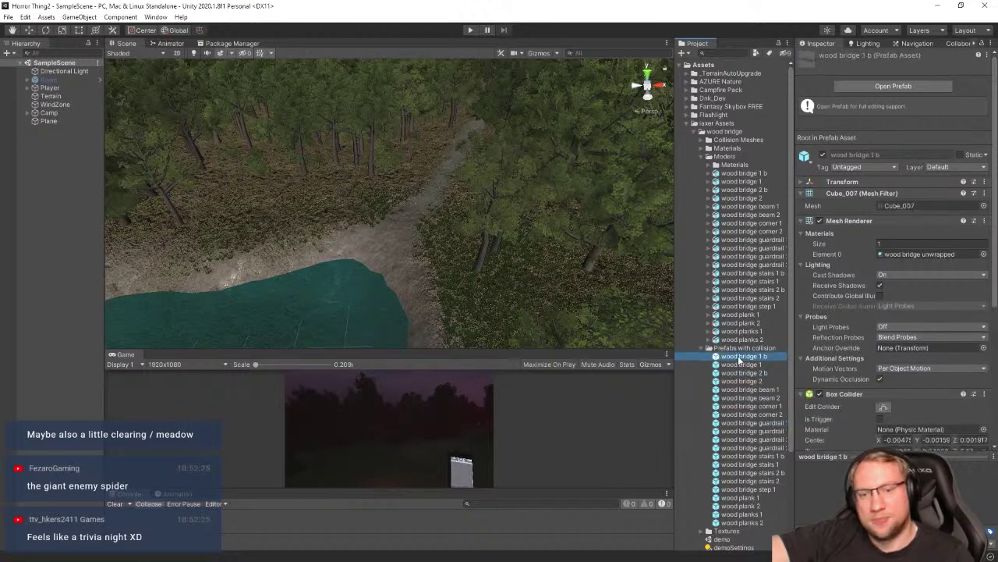
pyautogui.click(741, 357)
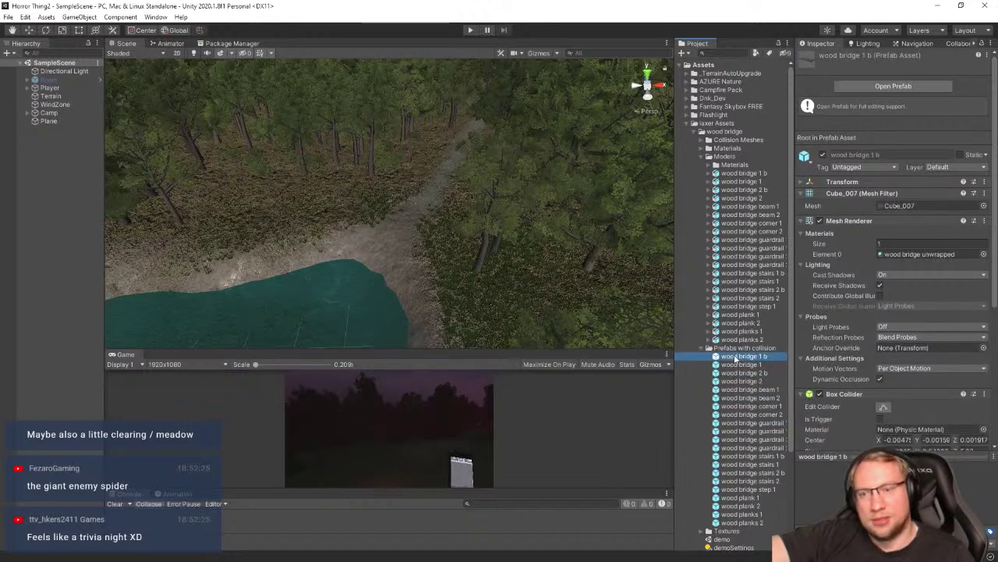
pyautogui.moveTo(398, 263); pyautogui.dragTo(375, 264)
pyautogui.press('f')
pyautogui.moveTo(491, 233); pyautogui.dragTo(312, 180, button='right')
# Move the bridge piece so its deck sits on the shore and extends out over the water
pyautogui.press('w')
pyautogui.moveTo(330, 227); pyautogui.dragTo(351, 196)
pyautogui.press('e')
pyautogui.press('r')
pyautogui.press('w')
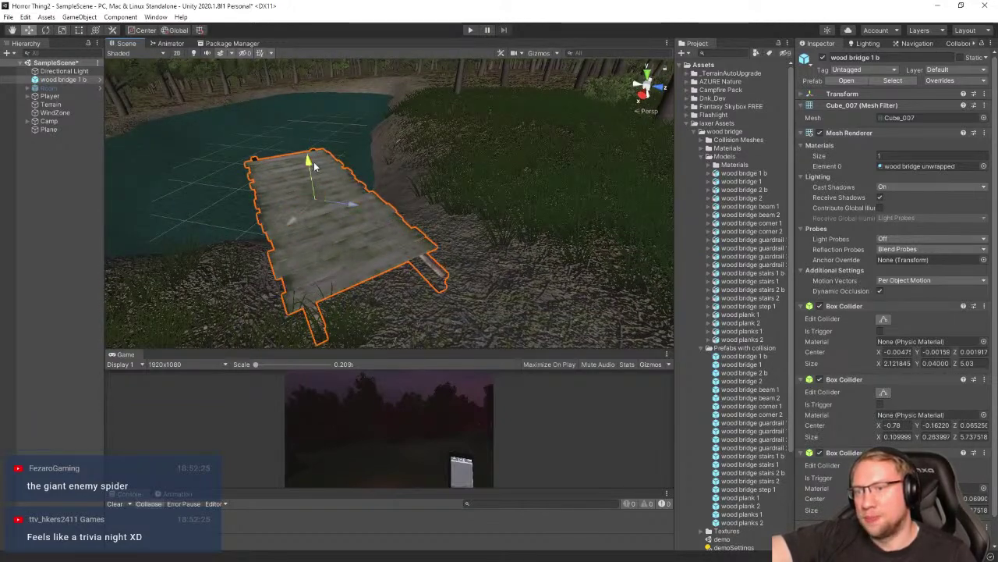
pyautogui.moveTo(312, 162); pyautogui.dragTo(429, 176)
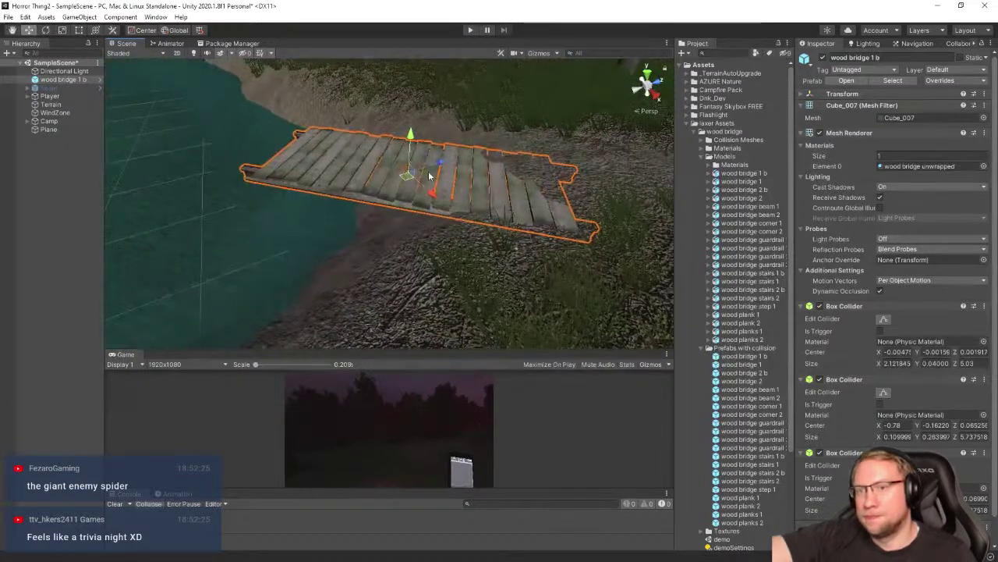
pyautogui.moveTo(411, 137); pyautogui.dragTo(411, 138)
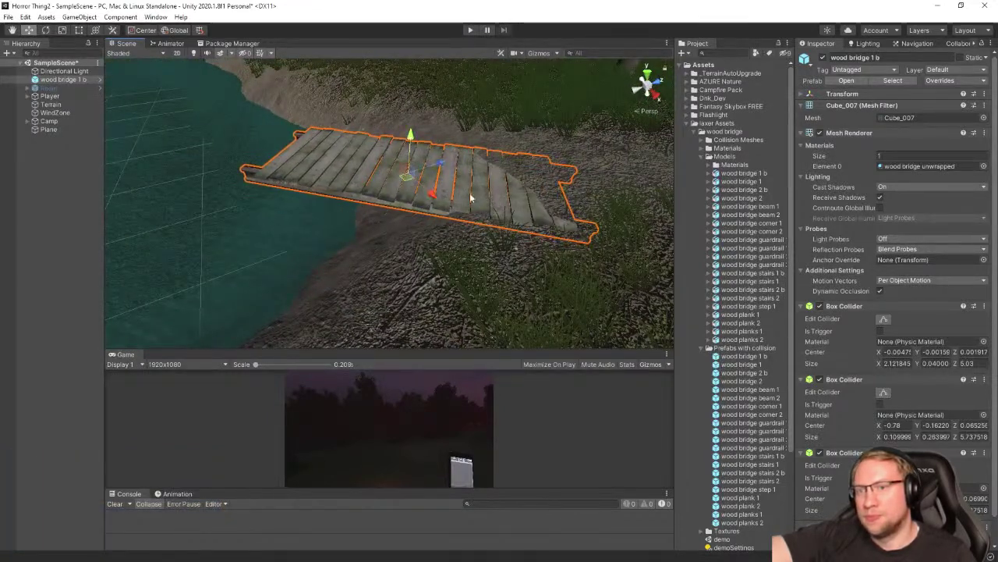
pyautogui.moveTo(411, 179); pyautogui.dragTo(485, 201)
# Look through the wood bridge prefabs with collision, from the planks and stairs to the beams, for parts that can support the dock
pyautogui.click(745, 414)
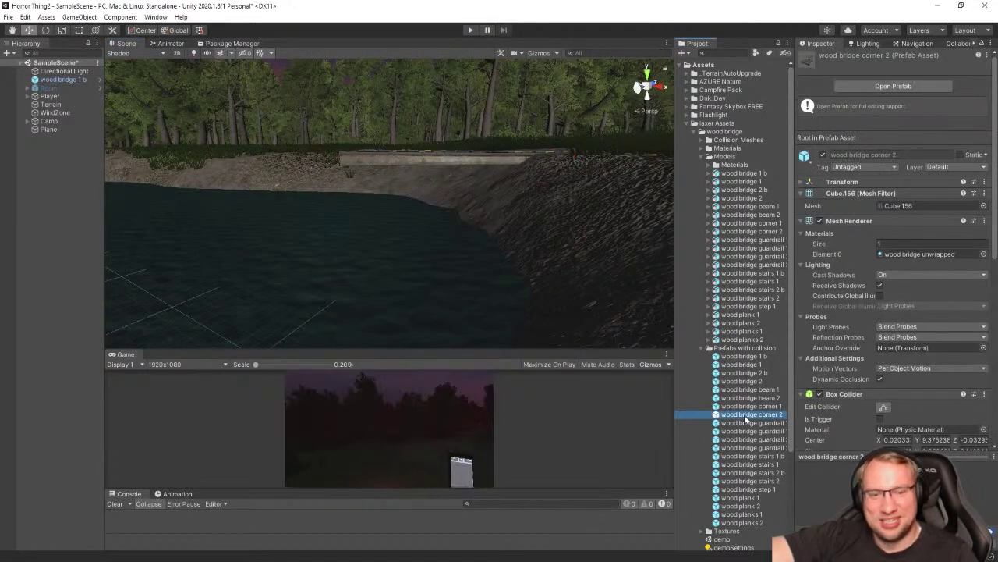
pyautogui.press('Down')
pyautogui.press('Down')
pyautogui.press('Down')
pyautogui.press('Down')
pyautogui.press('Down')
pyautogui.press('Down')
pyautogui.press('Down')
pyautogui.press('Down')
pyautogui.press('Down')
pyautogui.press('Down')
pyautogui.press('Down')
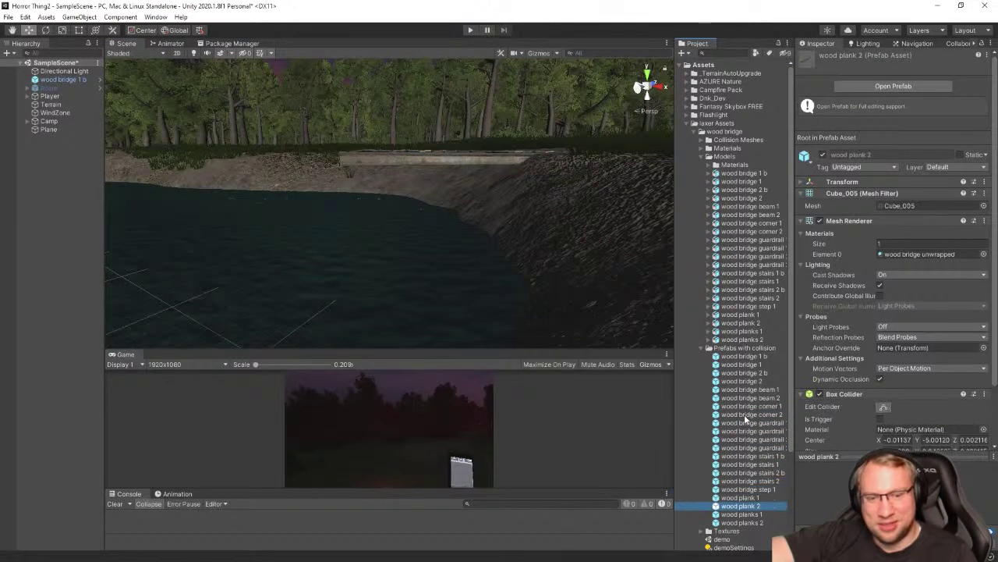
pyautogui.press('Down')
pyautogui.press('Down')
pyautogui.press('Up')
pyautogui.press('Up')
pyautogui.press('Up')
pyautogui.press('Up')
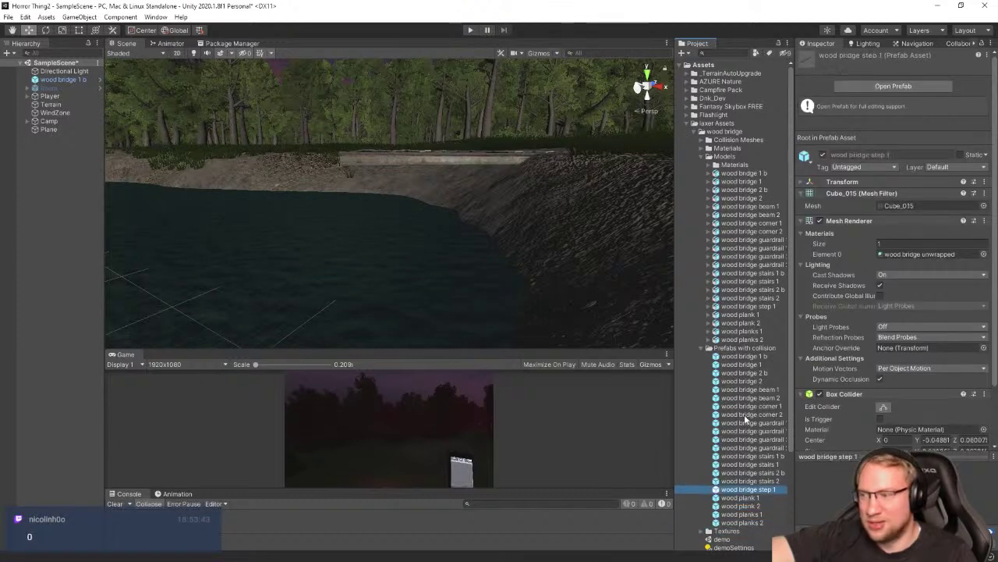
pyautogui.press('Up')
pyautogui.press('Up')
pyautogui.press('Up')
pyautogui.press('Up')
pyautogui.press('Up')
pyautogui.press('Up')
pyautogui.press('Up')
pyautogui.press('Up')
pyautogui.press('Up')
pyautogui.press('Up')
pyautogui.press('Up')
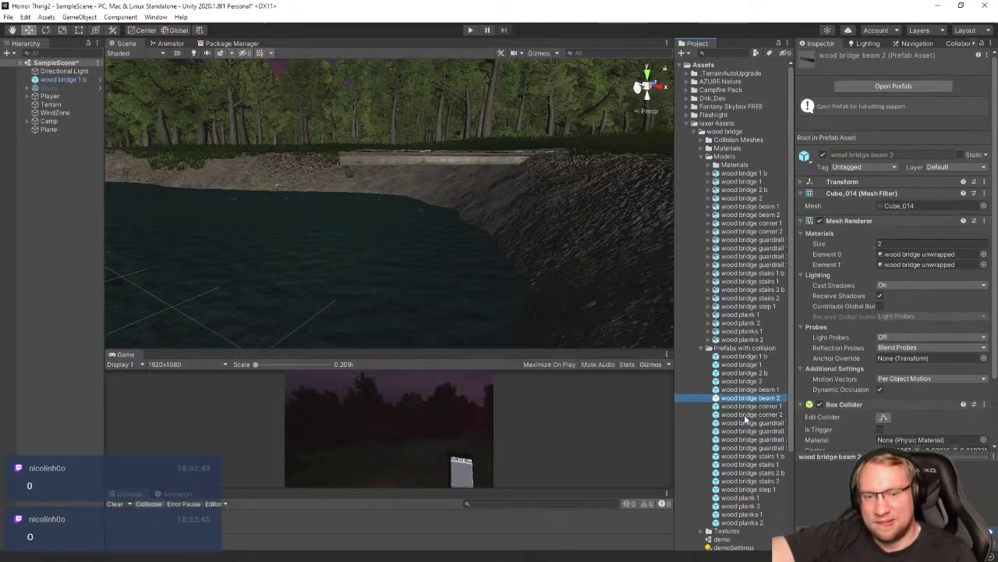
pyautogui.press('Up')
pyautogui.press('Up')
pyautogui.press('Down')
pyautogui.press('Down')
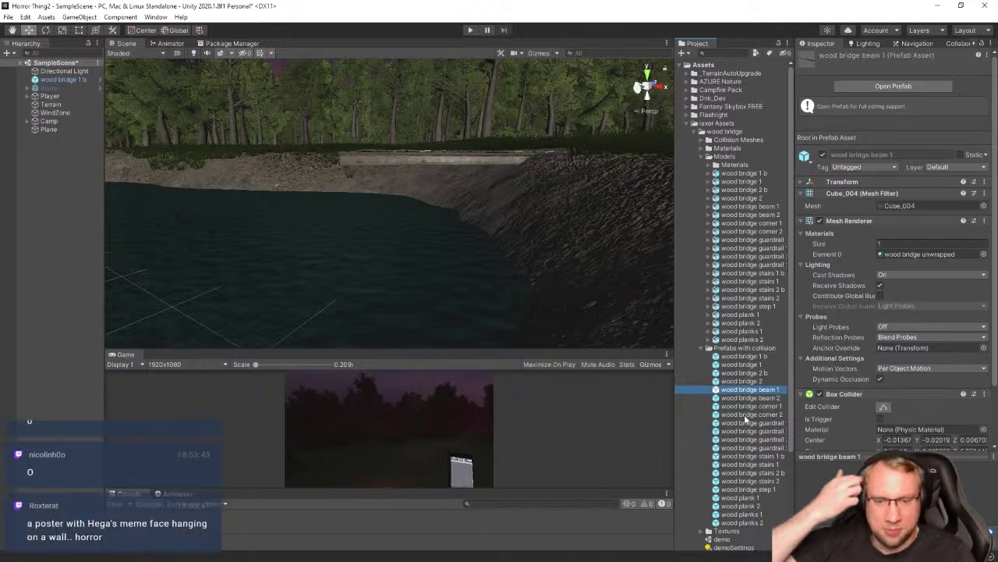
pyautogui.moveTo(431, 248); pyautogui.dragTo(671, 246, button='right')
pyautogui.moveTo(754, 252); pyautogui.dragTo(370, 134, button='right')
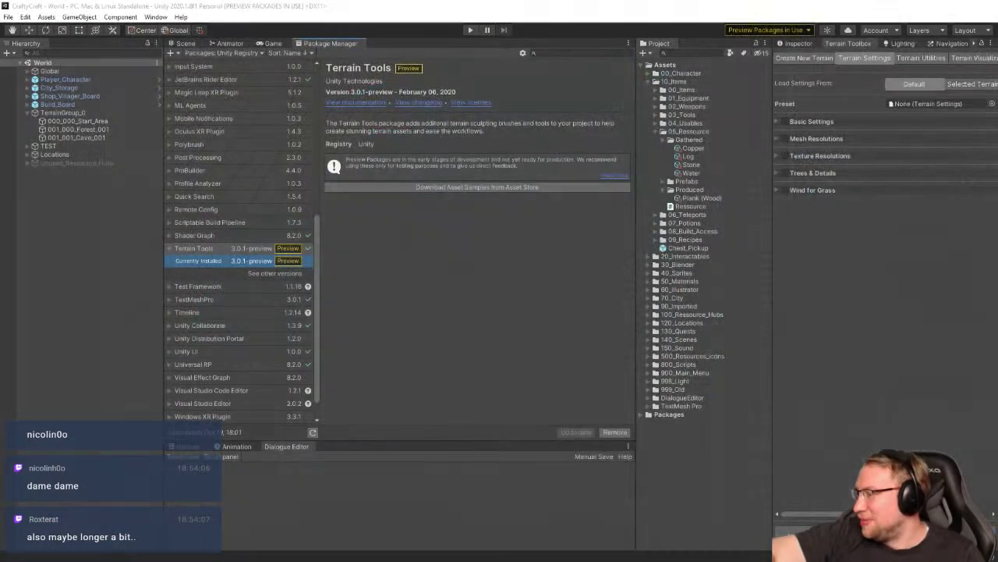
# Switch to the CraftyCraft project's scene view and examine the wooden deck, its planks and pillars at the lake
pyautogui.click(185, 44)
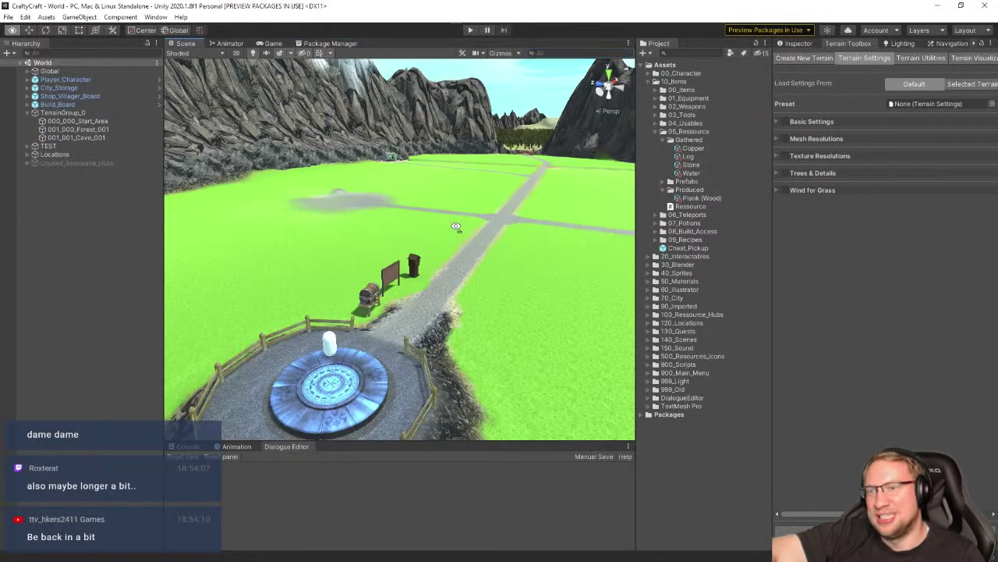
pyautogui.moveTo(457, 227); pyautogui.dragTo(599, 195, button='right')
pyautogui.moveTo(685, 224); pyautogui.dragTo(912, 258, button='right')
pyautogui.press('w')
pyautogui.moveTo(437, 262); pyautogui.dragTo(400, 289, button='right')
pyautogui.click(400, 288)
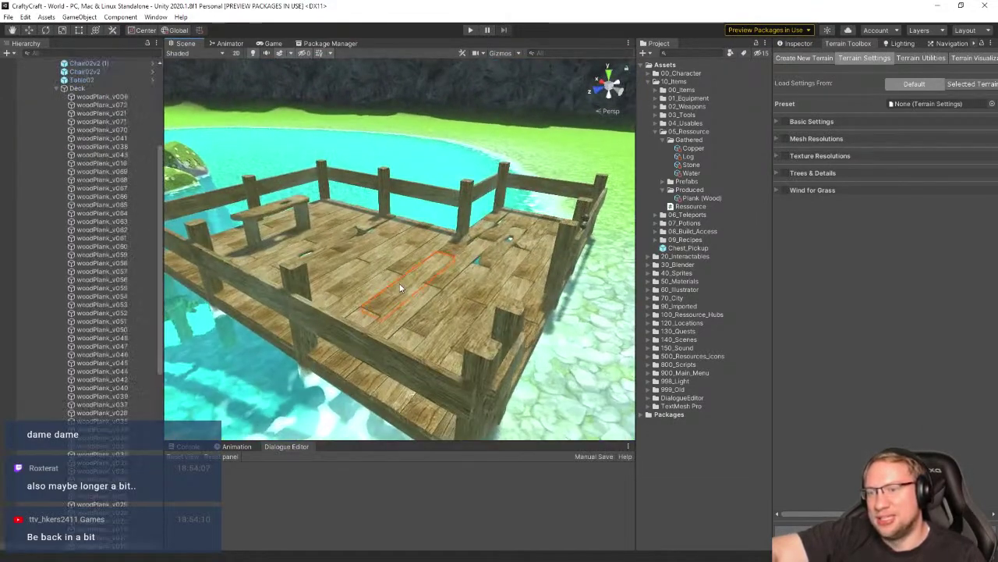
pyautogui.press('a')
pyautogui.moveTo(372, 248); pyautogui.dragTo(460, 265, button='right')
pyautogui.click(460, 265)
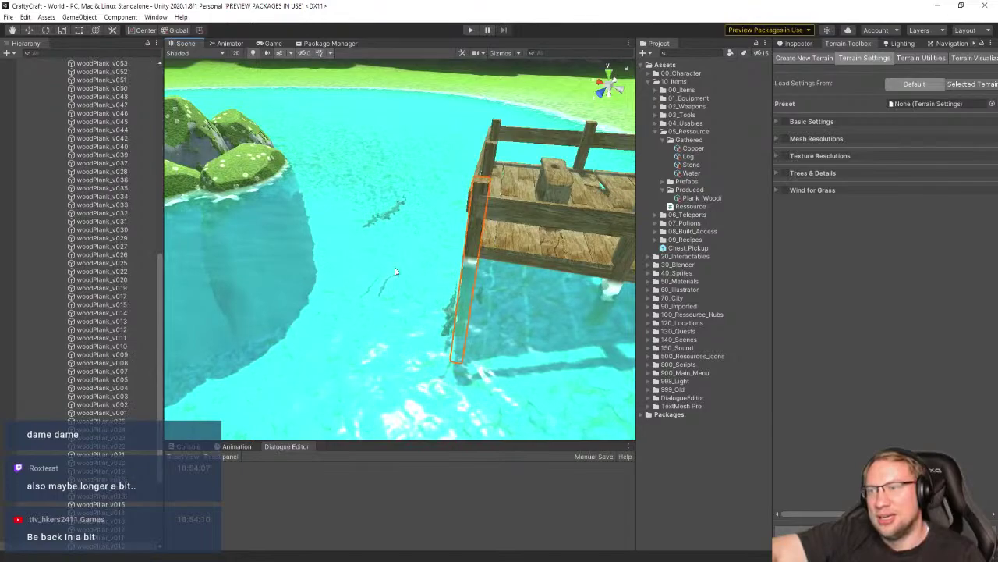
pyautogui.moveTo(397, 272); pyautogui.dragTo(452, 290, button='right')
pyautogui.press('w')
pyautogui.press('s')
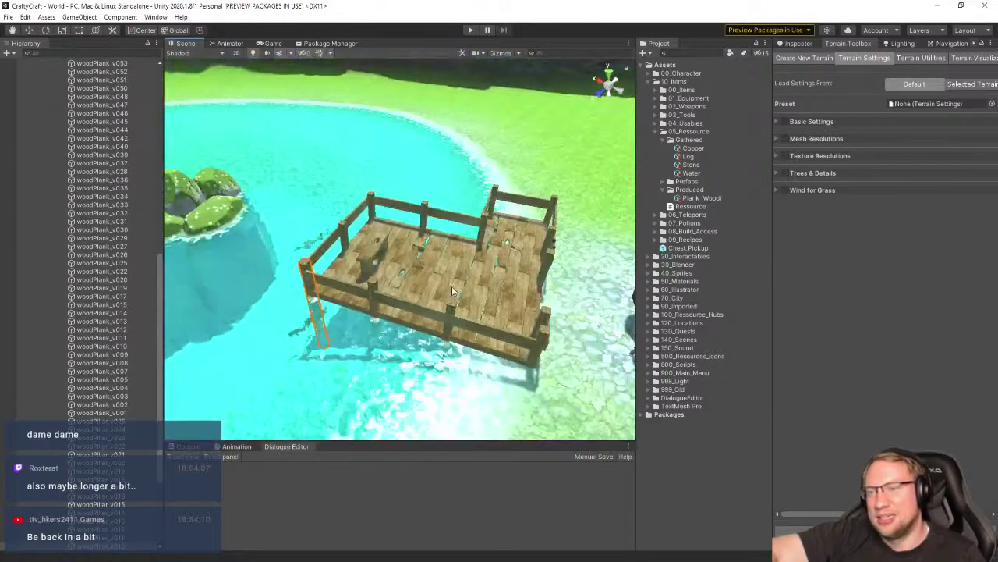
pyautogui.moveTo(476, 222); pyautogui.dragTo(459, 277, button='right')
pyautogui.moveTo(290, 271); pyautogui.dragTo(343, 265, button='right')
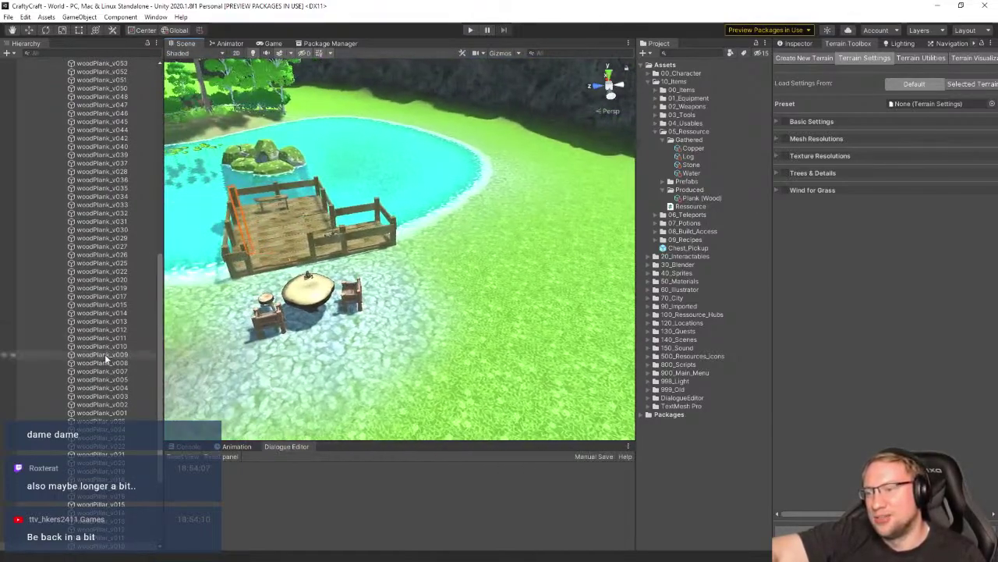
# Select and collapse the Deck group in Lake_001's props and search the project assets for "deck"
pyautogui.scroll(8, 104, 356)
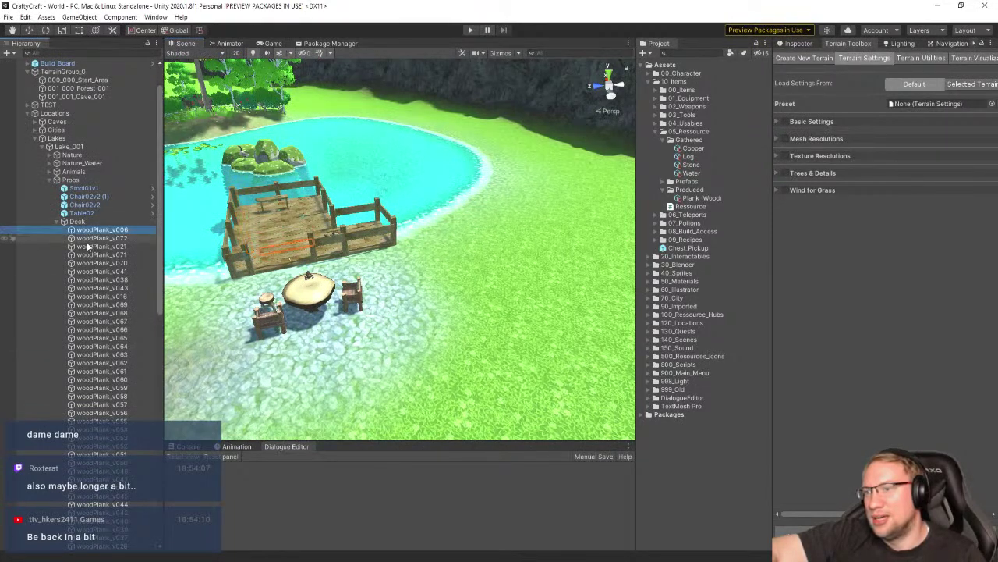
pyautogui.click(79, 222)
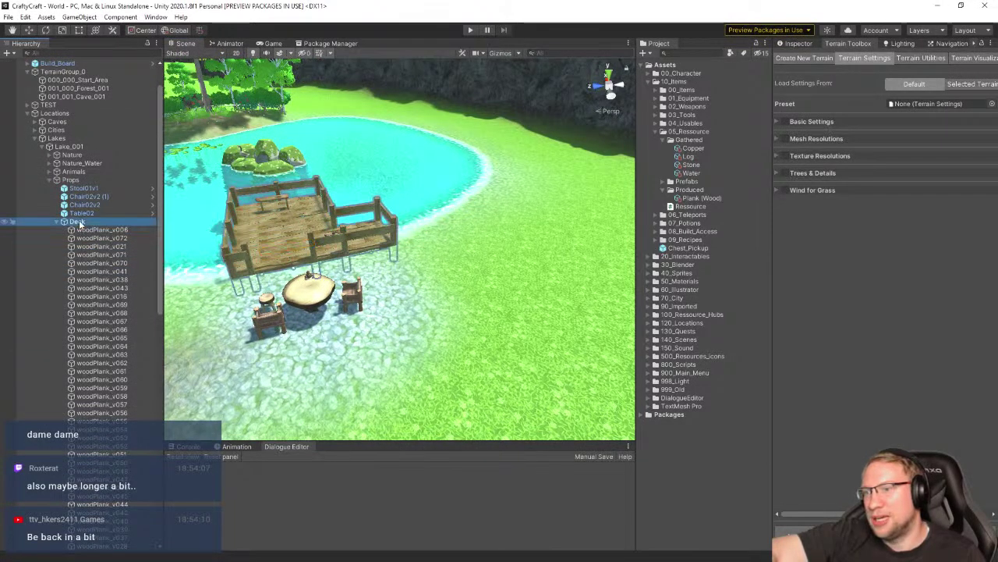
pyautogui.press('Left')
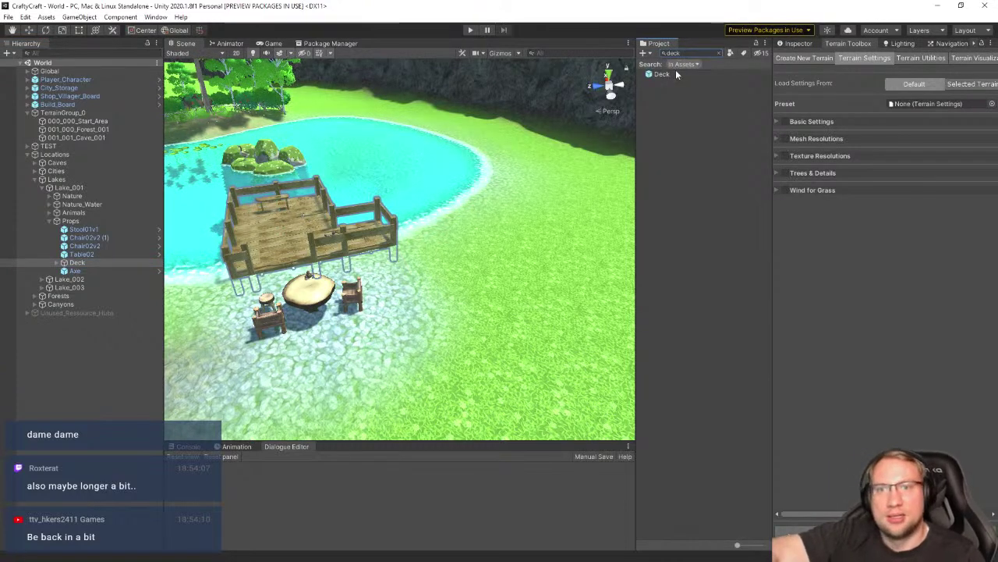
# Test-place the Deck prefab in the scene, delete it, and locate the prefab's package folder in the project assets
pyautogui.moveTo(672, 71); pyautogui.dragTo(555, 289)
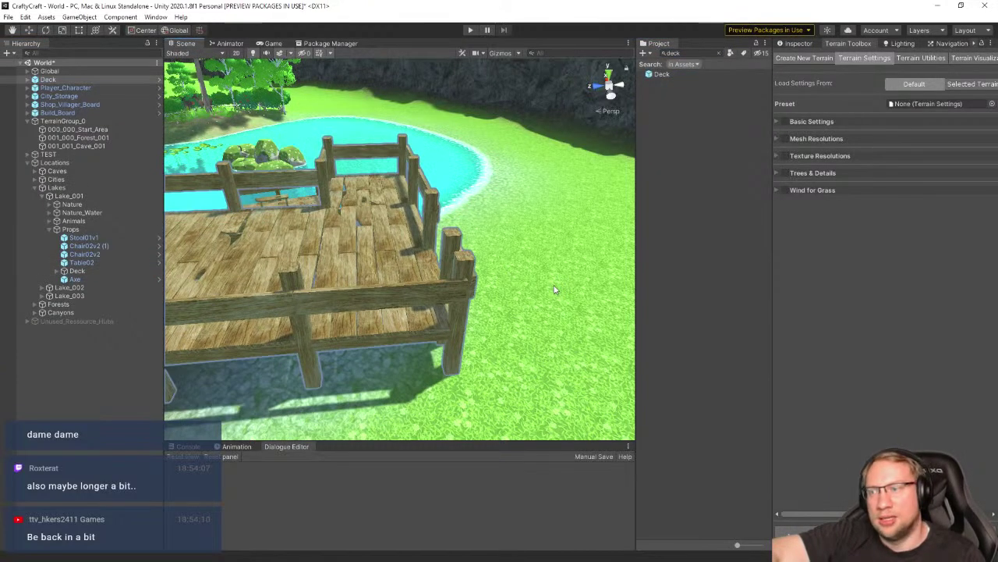
pyautogui.press('Delete')
pyautogui.click(677, 76)
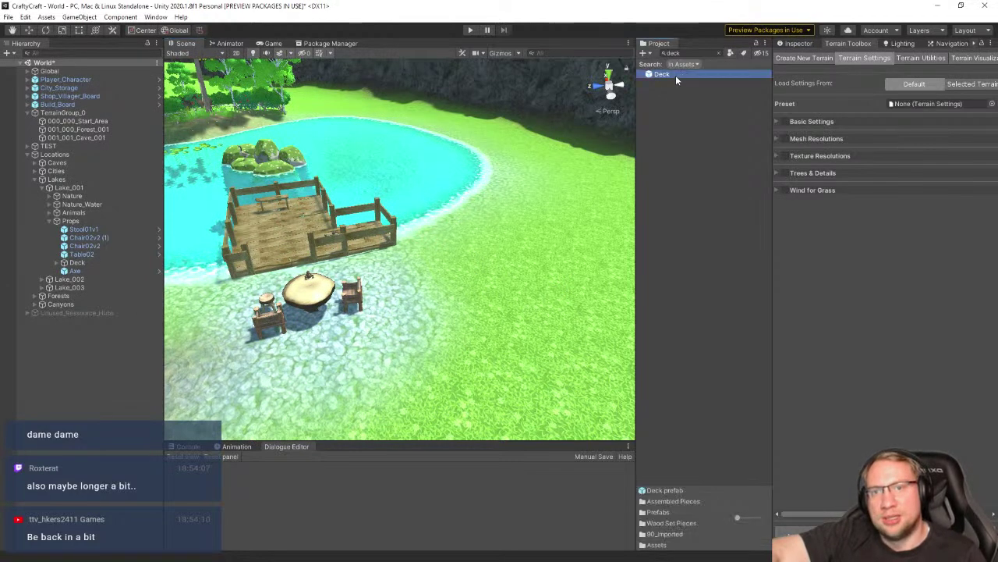
pyautogui.click(721, 52)
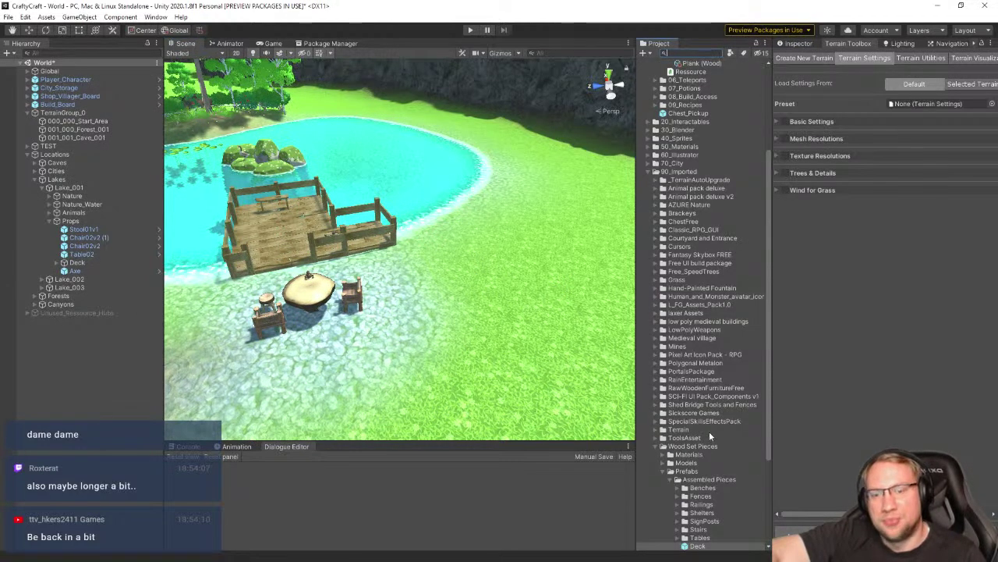
pyautogui.scroll(-2, 709, 432)
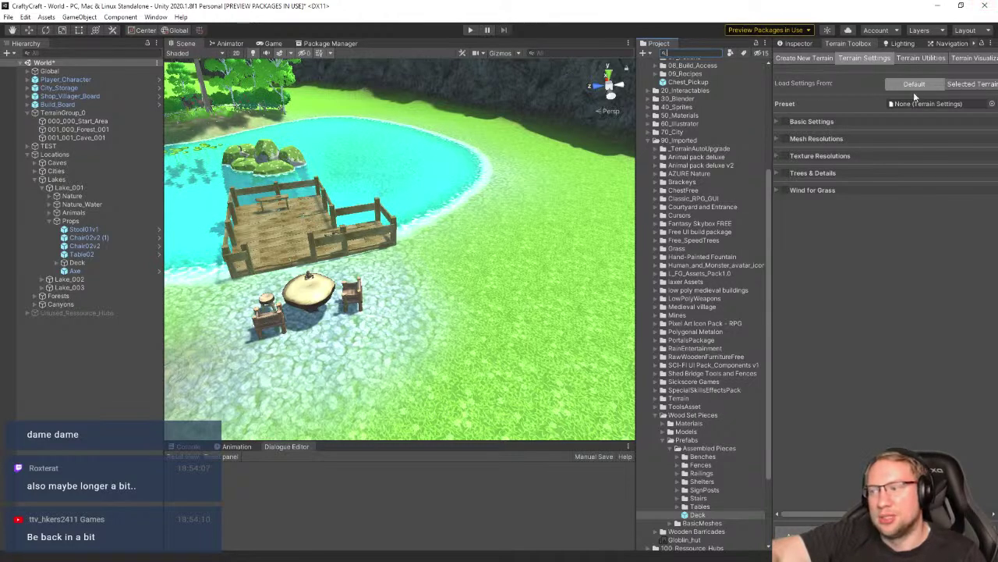
# Return to the Horror Thing2 project and delete the wood bridge 1 b piece from the lake shore
pyautogui.click(939, 6)
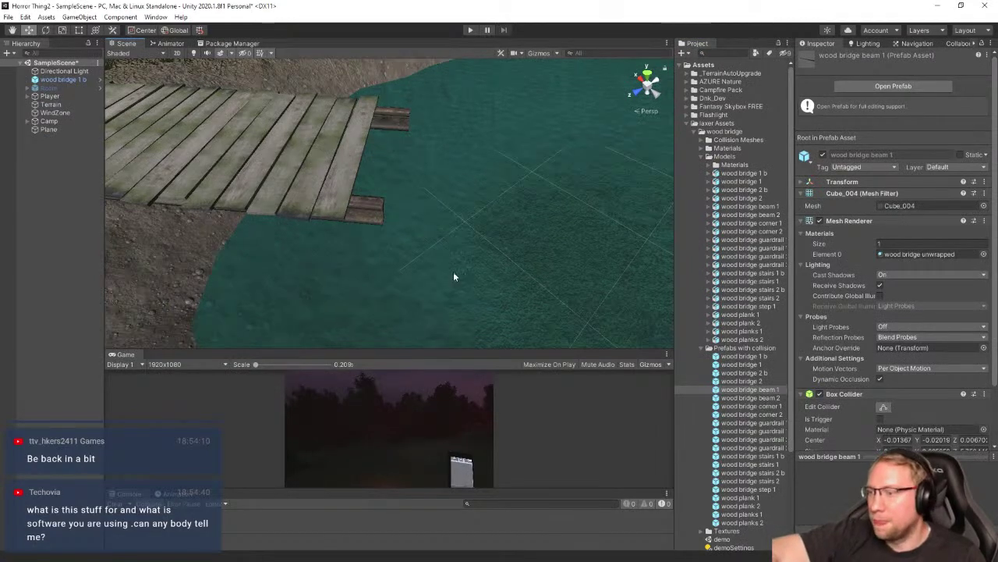
pyautogui.moveTo(479, 310)
pyautogui.mouseDown(button='right')
pyautogui.moveTo(475, 327)
pyautogui.moveTo(377, 281)
pyautogui.moveTo(484, 291)
pyautogui.mouseUp(button='right')
pyautogui.press('s')
pyautogui.press('w')
pyautogui.moveTo(406, 292); pyautogui.dragTo(408, 261, button='right')
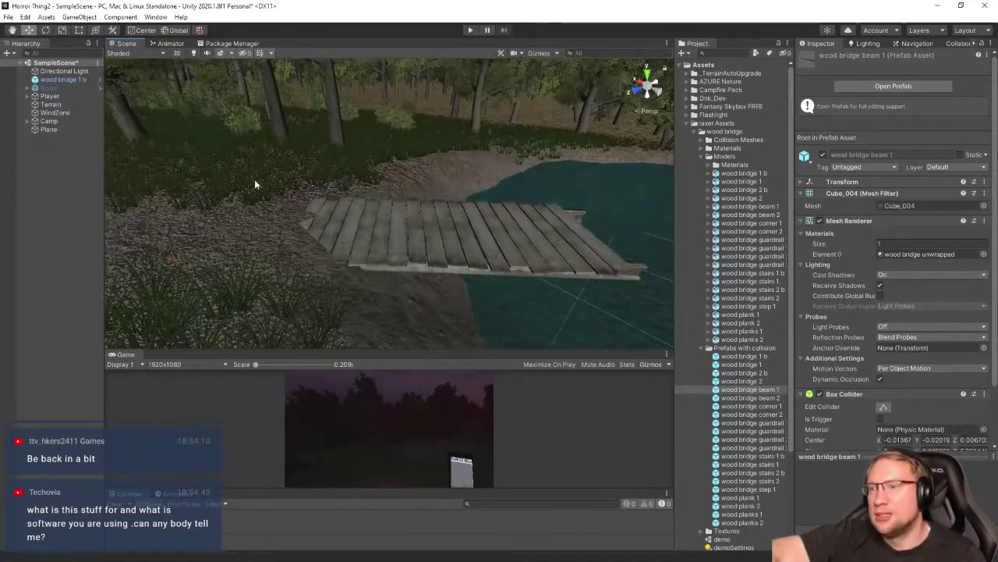
pyautogui.click(53, 80)
pyautogui.press('Delete')
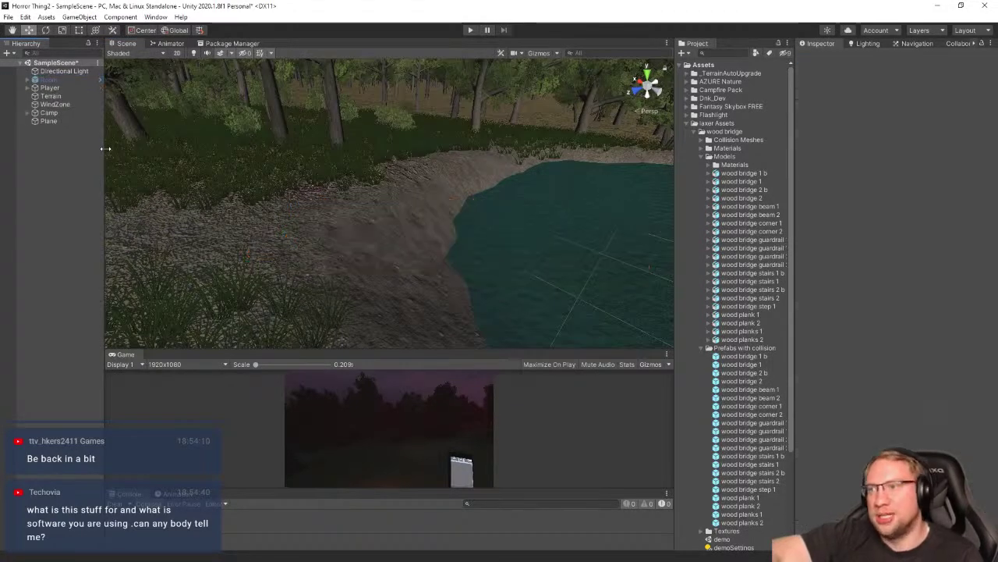
# Compare the owned wood packages in the Package Manager, including Raw Wooden Furniture Free, Wooden Barricades, Wooden Floor Materials and Wood Set Pieces
pyautogui.click(227, 44)
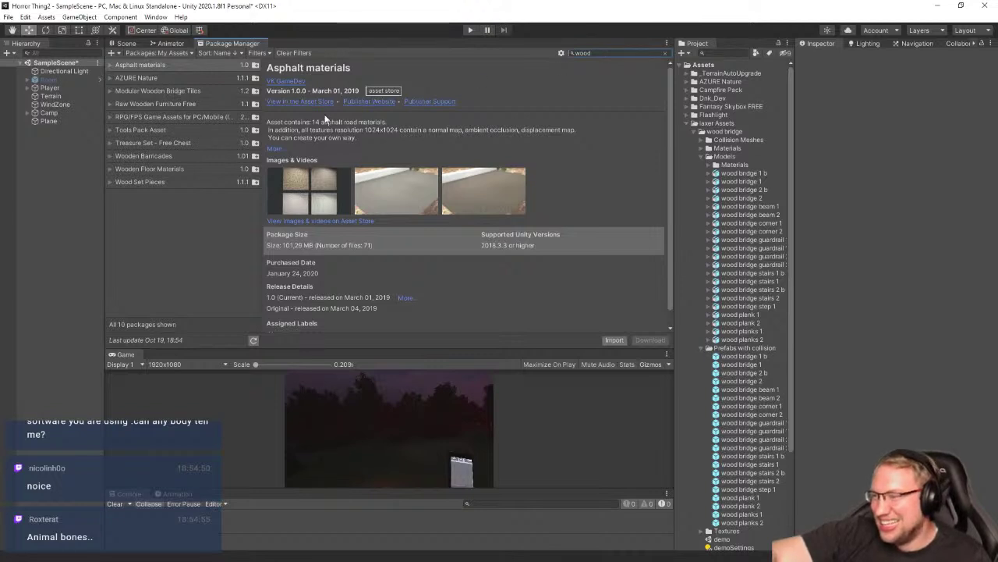
pyautogui.click(156, 143)
pyautogui.click(156, 129)
pyautogui.click(157, 156)
pyautogui.click(160, 167)
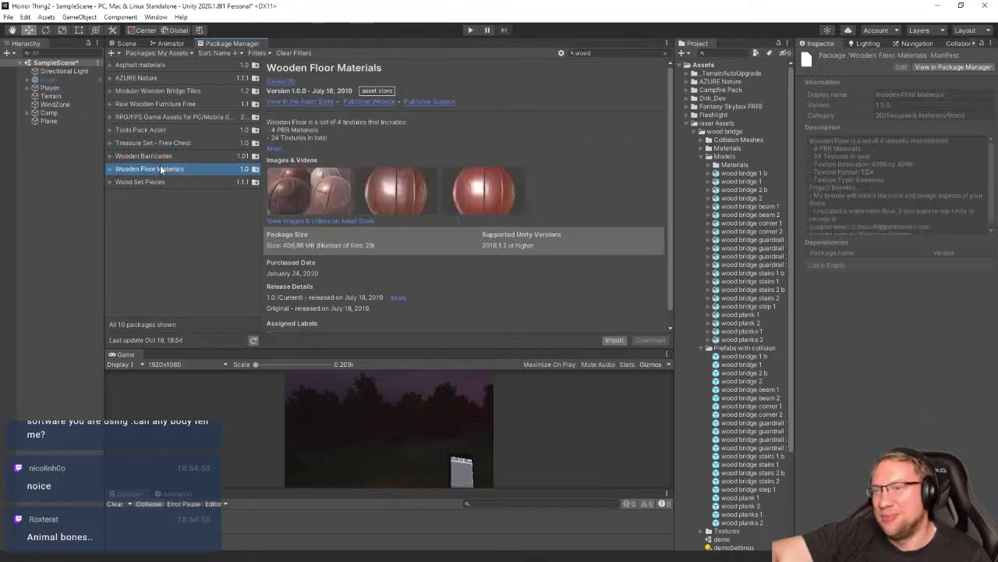
pyautogui.click(160, 181)
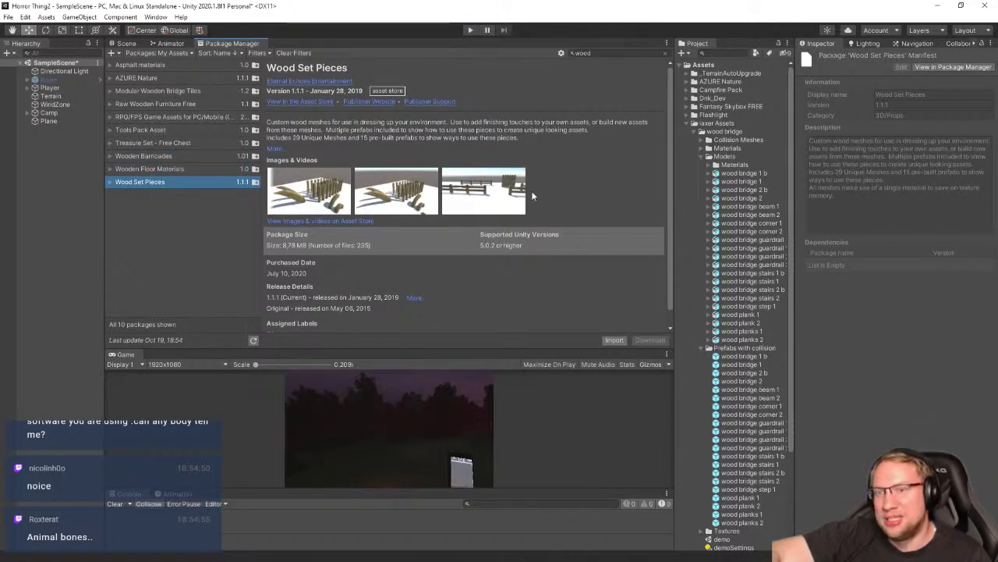
pyautogui.click(173, 91)
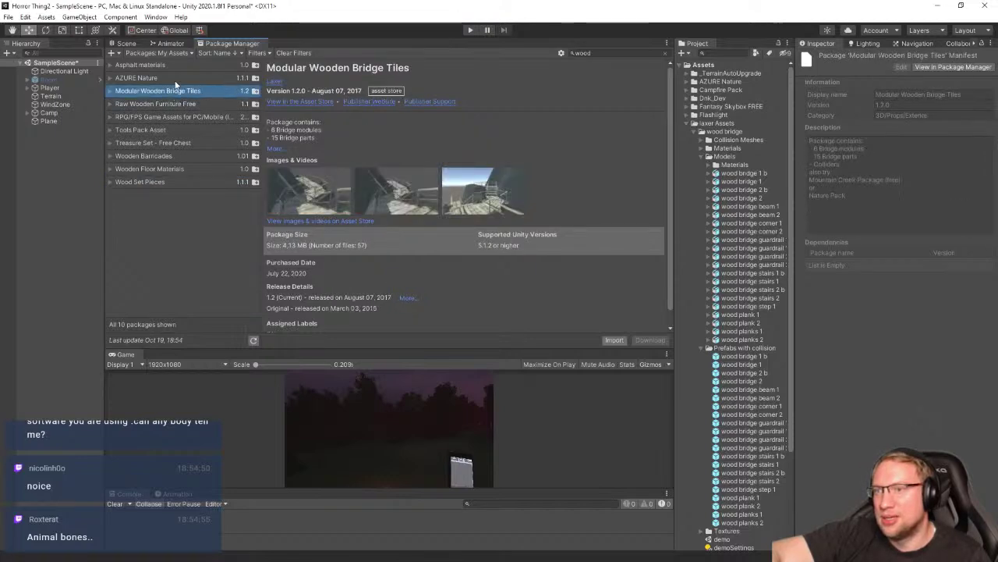
pyautogui.click(175, 78)
pyautogui.click(173, 91)
pyautogui.click(170, 103)
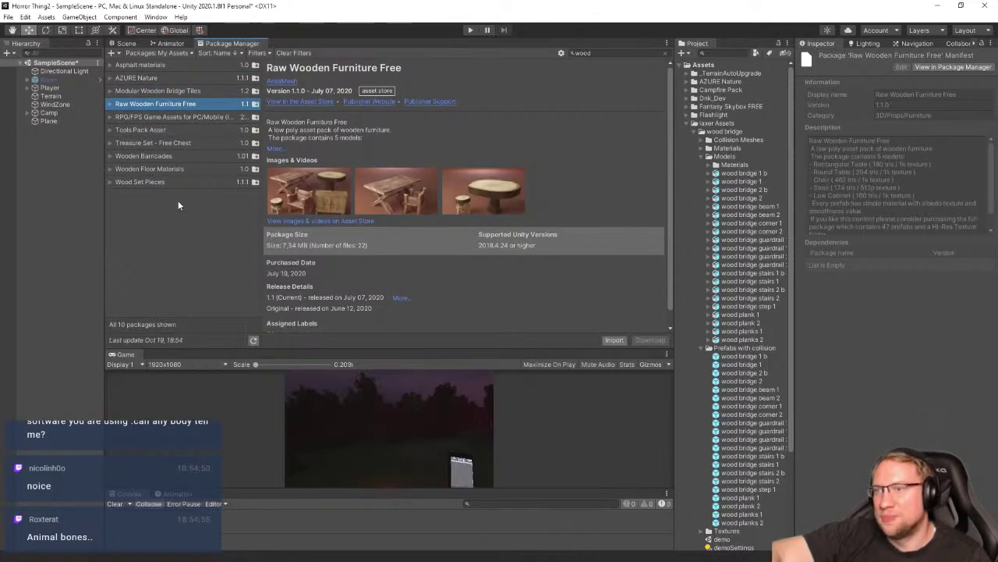
pyautogui.click(176, 182)
pyautogui.click(175, 156)
pyautogui.click(174, 142)
pyautogui.click(171, 184)
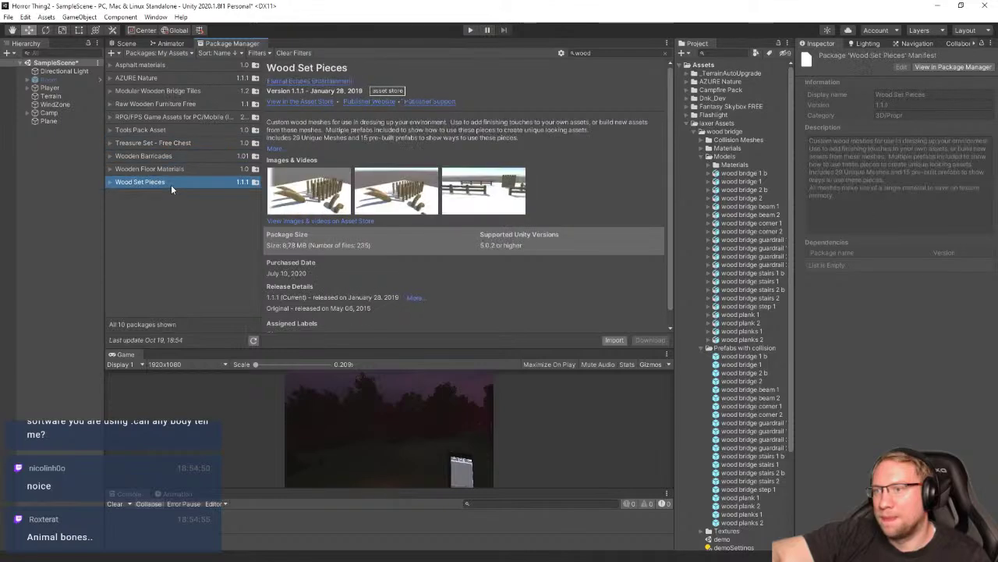
pyautogui.click(160, 130)
# Select the Wood Set Pieces package, open its import contents and review the list of files
pyautogui.click(167, 184)
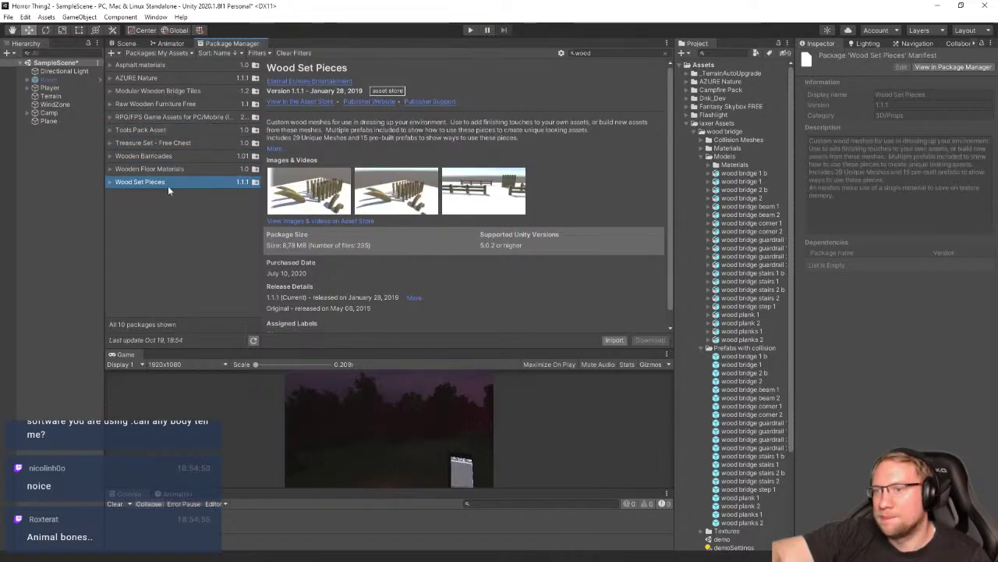
pyautogui.click(615, 341)
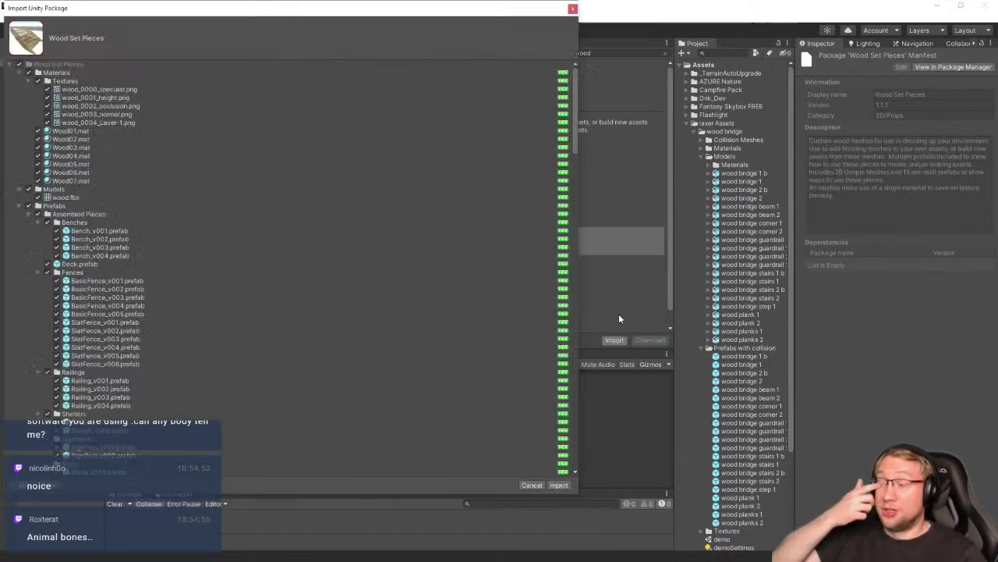
pyautogui.scroll(-20, 300, 233)
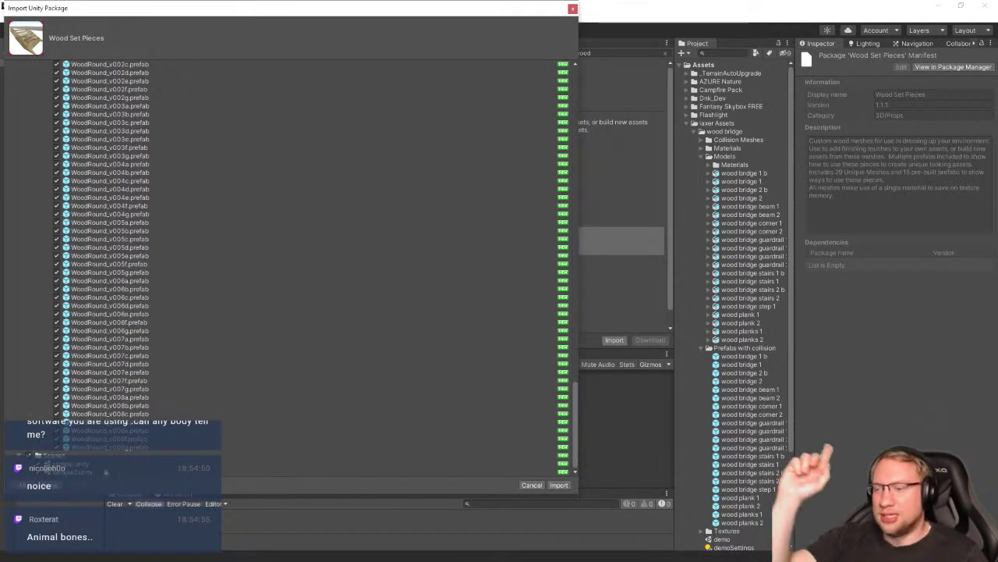
# Import the Wood Set Pieces package without its Scenes folder and return to the scene view
pyautogui.click(28, 455)
pyautogui.click(559, 485)
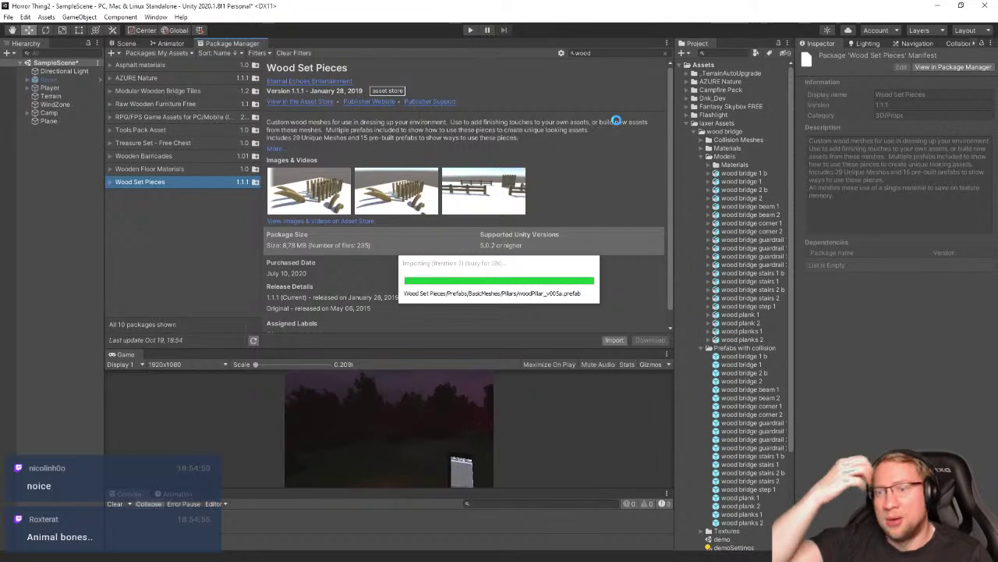
pyautogui.click(125, 43)
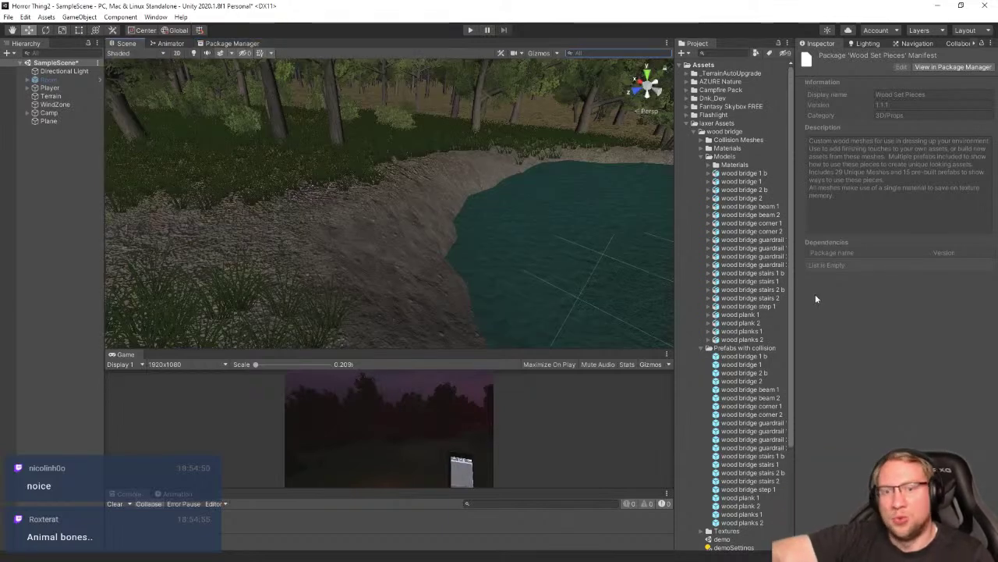
# Search the project assets for "deck" and place the Deck prefab at the lake shore
pyautogui.click(723, 55)
pyautogui.write('dec')
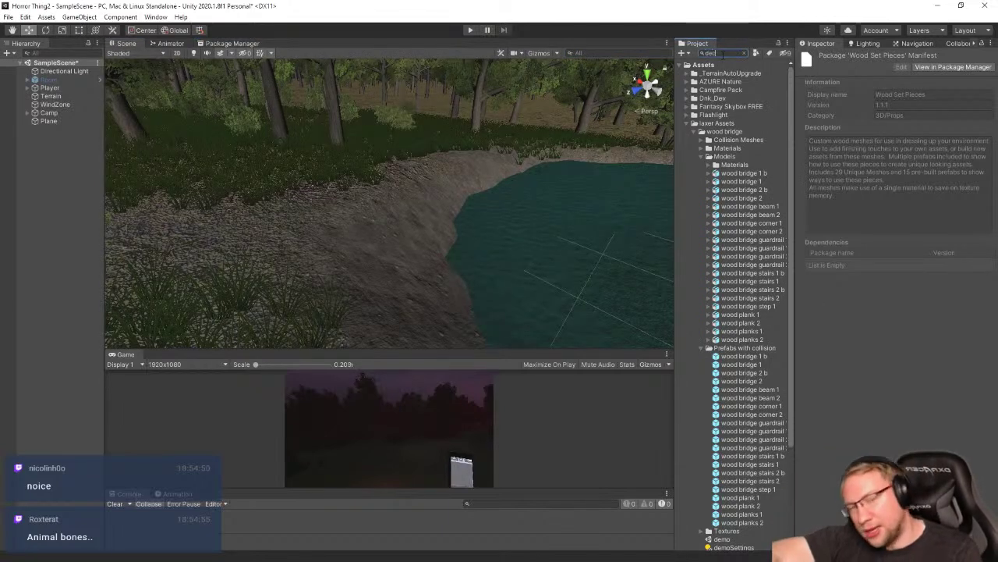
pyautogui.write('k')
pyautogui.moveTo(700, 74); pyautogui.dragTo(533, 215)
# Rotate the Deck toward the water and move it to the shore where the gravel path meets the lake
pyautogui.moveTo(297, 156); pyautogui.dragTo(470, 192, button='right')
pyautogui.press('e')
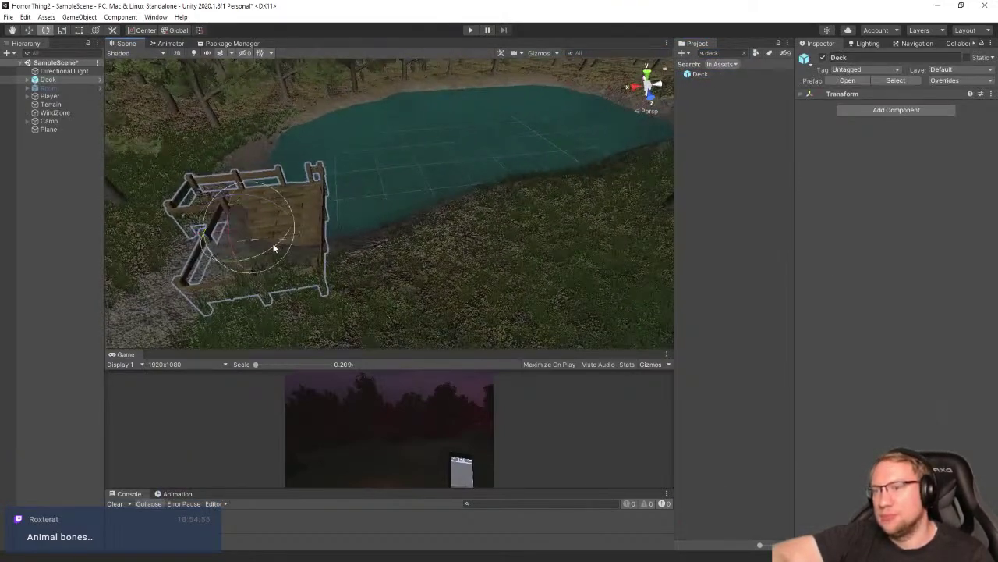
pyautogui.moveTo(274, 248); pyautogui.dragTo(838, 237)
pyautogui.moveTo(430, 191); pyautogui.dragTo(359, 203, button='right')
pyautogui.press('w')
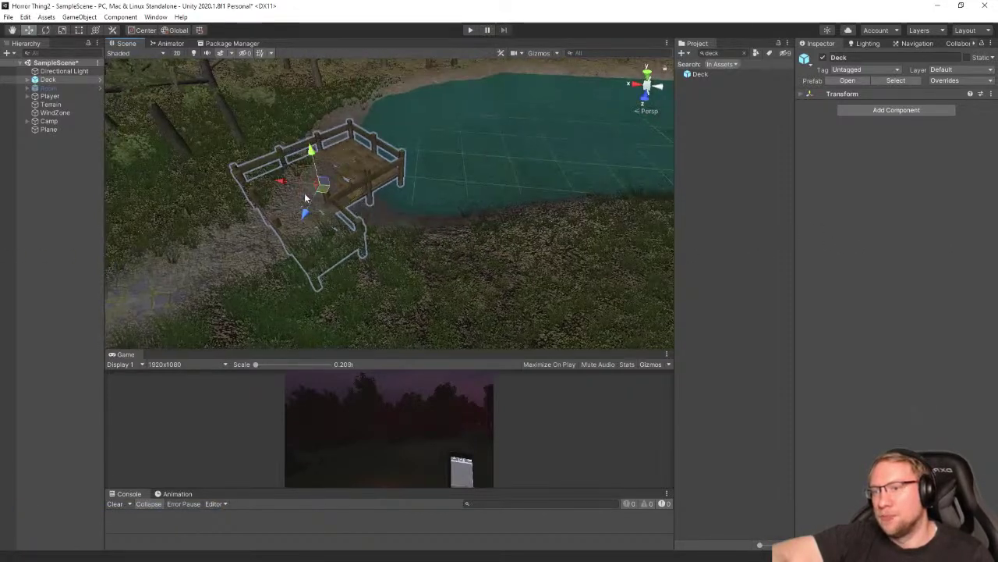
pyautogui.moveTo(305, 197); pyautogui.dragTo(380, 178)
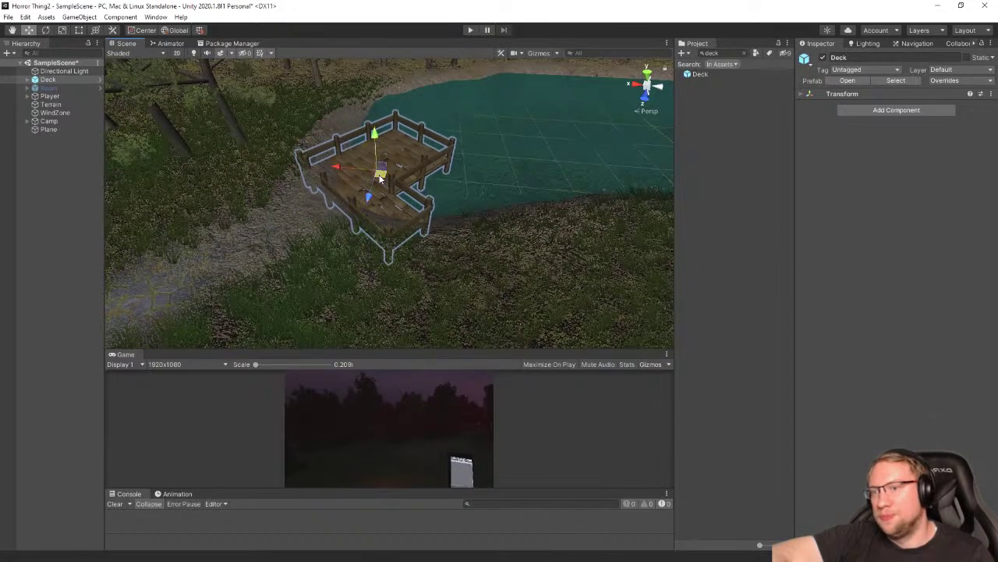
# Raise the Deck above the shore and fine-tune its position so it extends over the water
pyautogui.moveTo(374, 135); pyautogui.dragTo(374, 126)
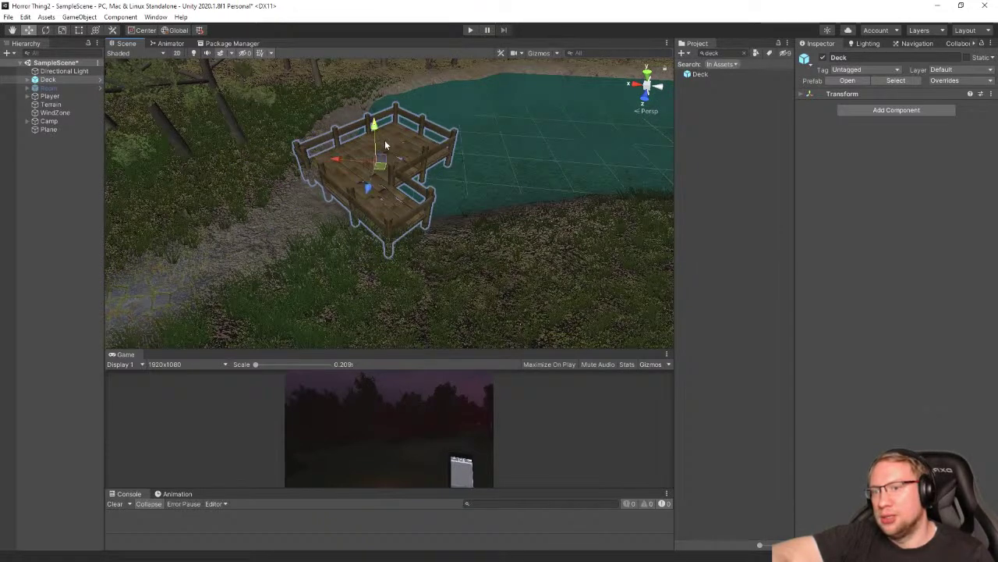
pyautogui.moveTo(382, 168); pyautogui.dragTo(380, 175)
pyautogui.moveTo(380, 175); pyautogui.dragTo(398, 203, button='right')
pyautogui.moveTo(416, 212); pyautogui.dragTo(429, 228)
pyautogui.moveTo(427, 188); pyautogui.dragTo(424, 171)
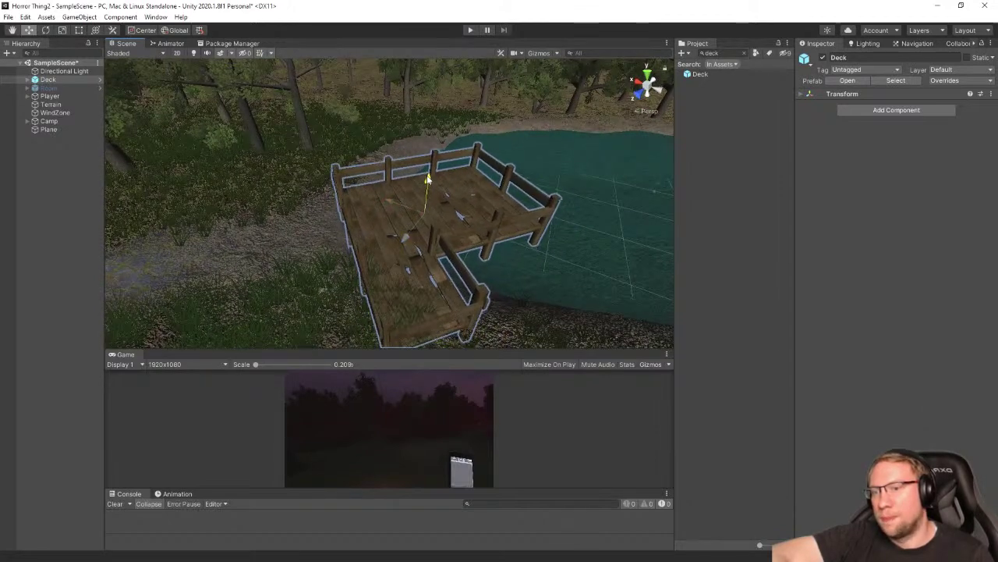
pyautogui.moveTo(423, 172); pyautogui.dragTo(388, 156, button='right')
pyautogui.moveTo(402, 204); pyautogui.dragTo(369, 236, button='right')
pyautogui.moveTo(293, 171); pyautogui.dragTo(495, 182, button='right')
# Set the Terrain to Raise or Lower Terrain with the solid round brush at size 3
pyautogui.click(499, 185)
pyautogui.scroll(-5, 507, 187)
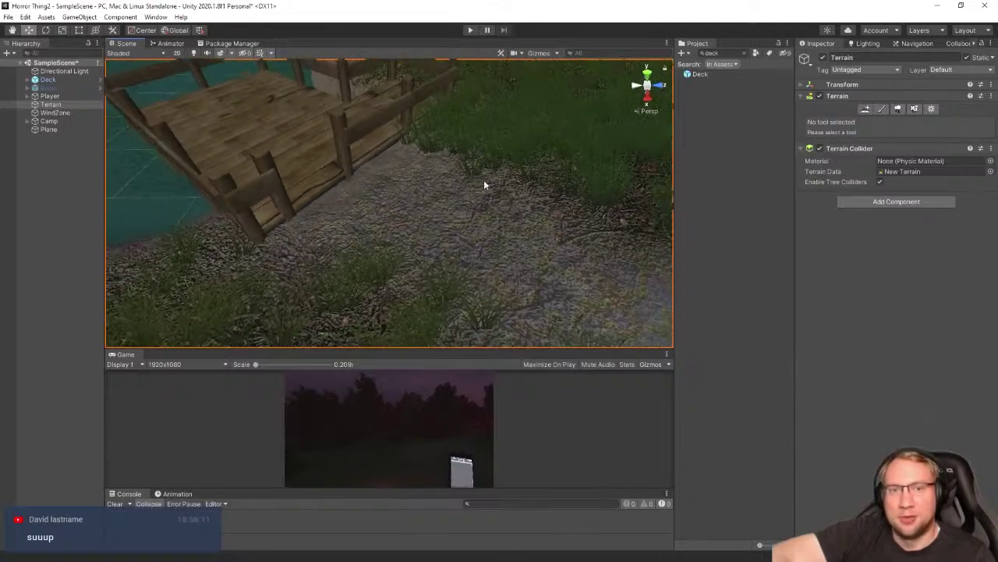
pyautogui.click(881, 109)
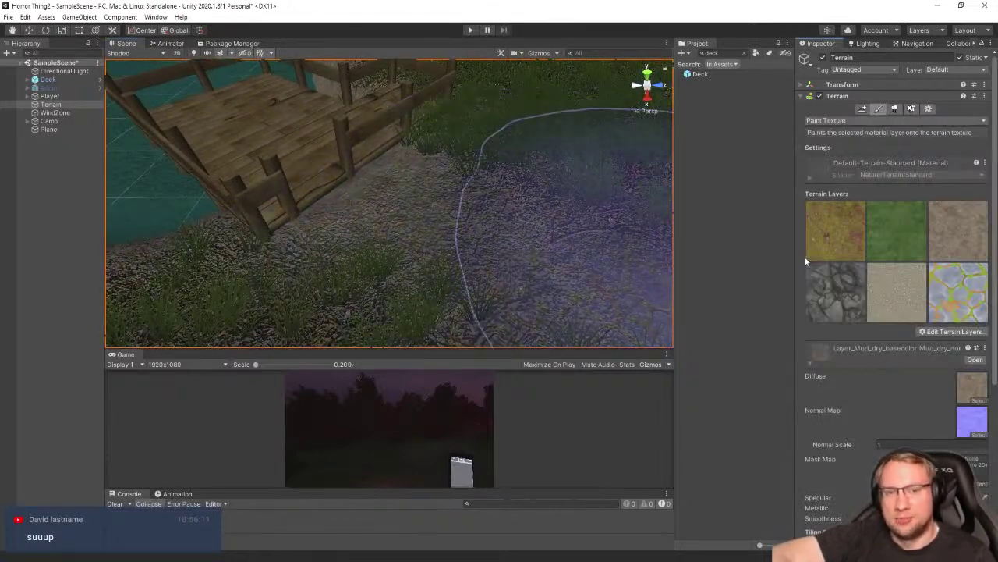
pyautogui.click(851, 121)
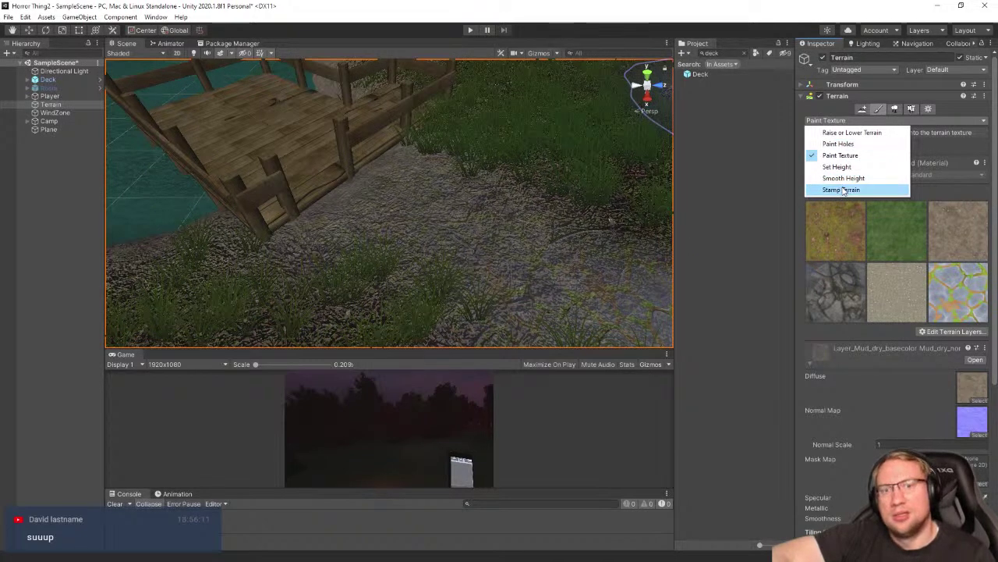
pyautogui.click(856, 132)
pyautogui.click(883, 181)
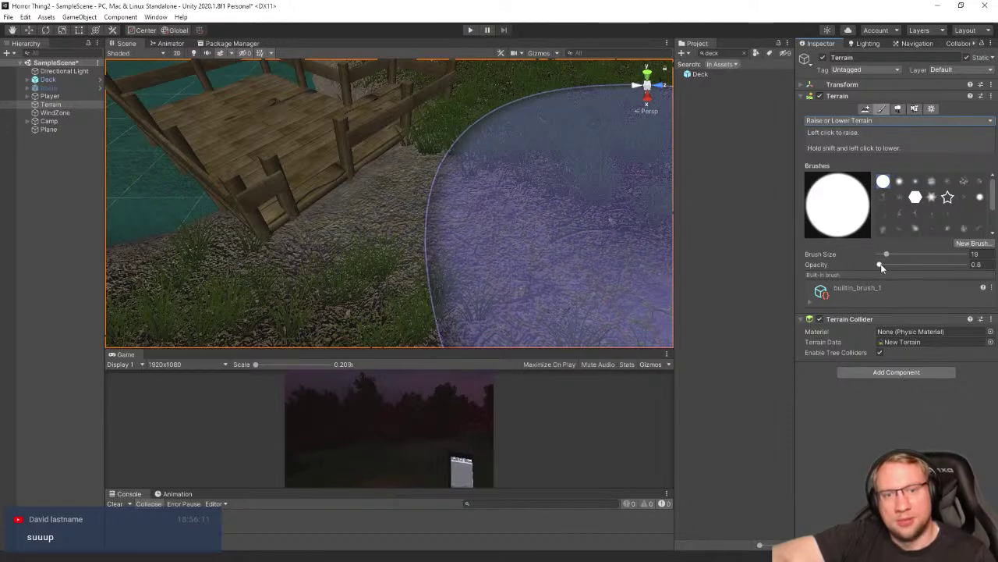
pyautogui.moveTo(886, 255); pyautogui.dragTo(882, 255)
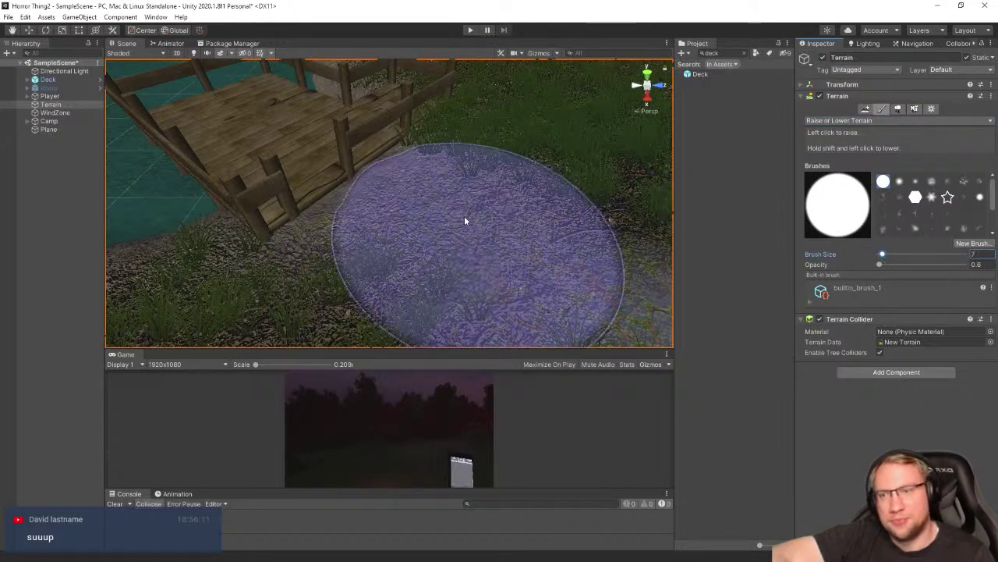
pyautogui.press('w')
pyautogui.moveTo(466, 221); pyautogui.dragTo(413, 205, button='right')
pyautogui.moveTo(882, 254); pyautogui.dragTo(880, 255)
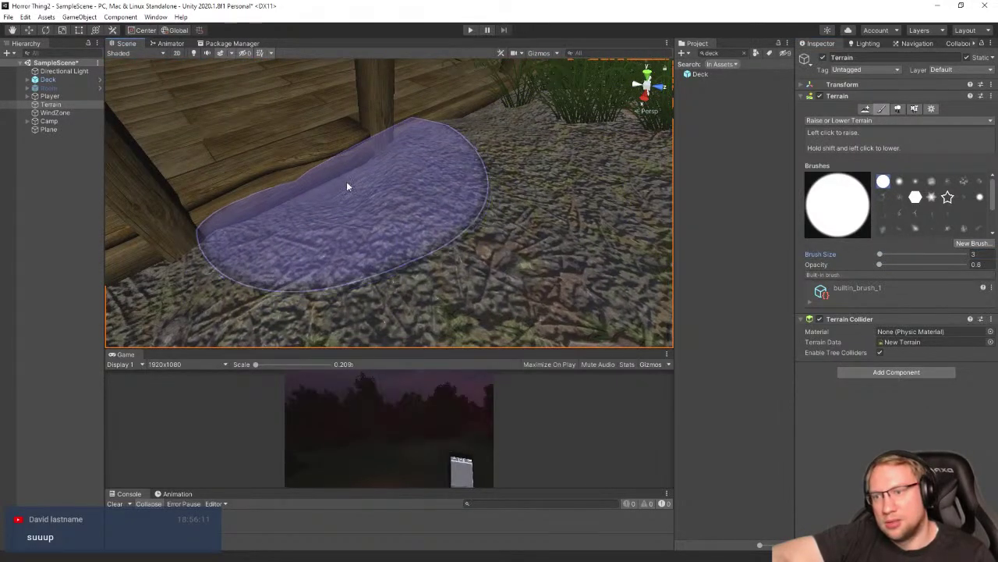
# Raise the ground along the Deck's land-side entrance until it meets the planks
pyautogui.keyDown('alt'); pyautogui.moveTo(461, 189); pyautogui.dragTo(520, 174); pyautogui.keyUp('alt')
pyautogui.press('w')
pyautogui.moveTo(520, 175)
pyautogui.mouseDown(button='right')
pyautogui.moveTo(555, 180)
pyautogui.moveTo(528, 181)
pyautogui.mouseUp(button='right')
pyautogui.press('s')
pyautogui.click(322, 210)
pyautogui.click(321, 211)
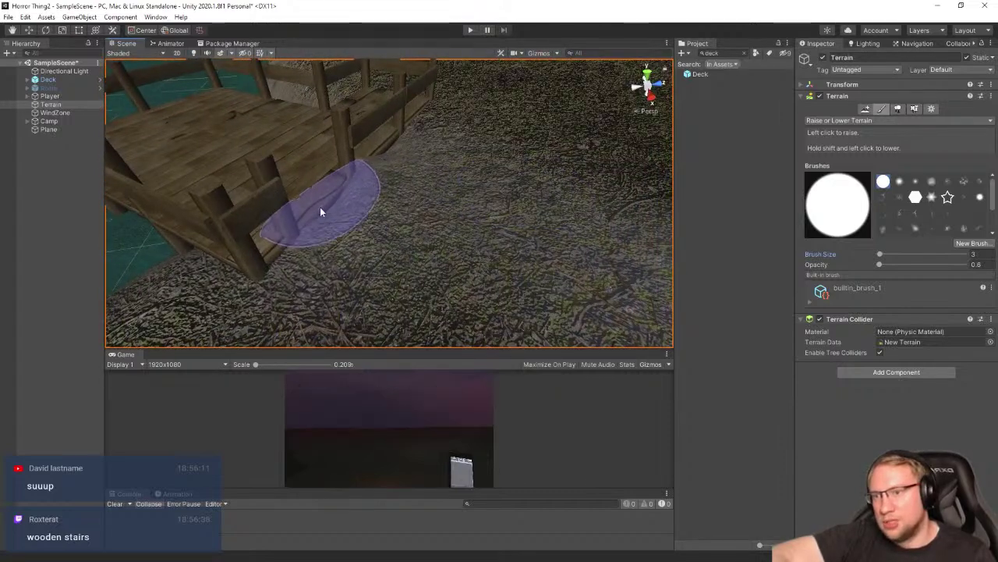
pyautogui.click(352, 182)
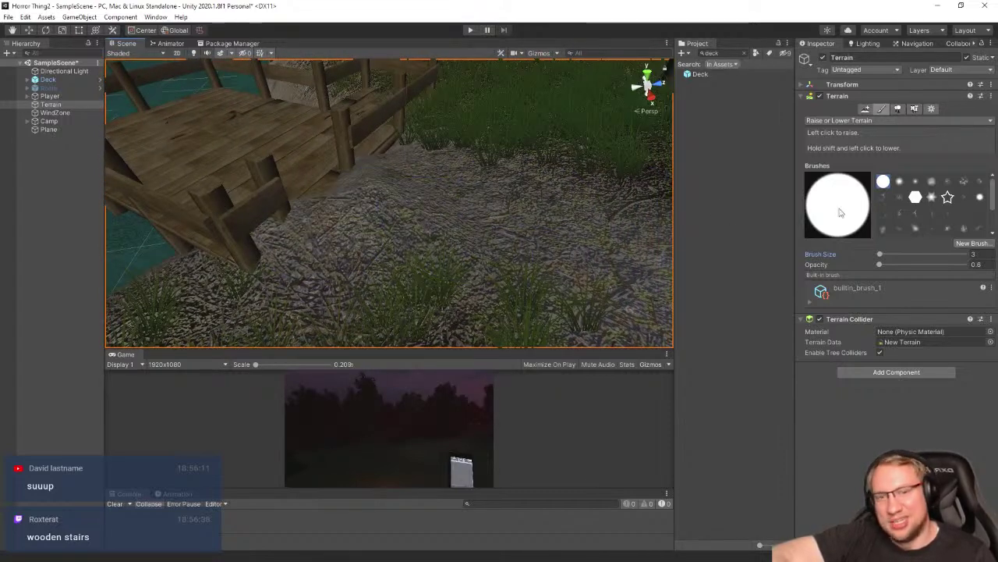
# Smooth the raised ground by the Deck's entrance with Smooth Height, using brush size 5 and opacity 3
pyautogui.click(886, 121)
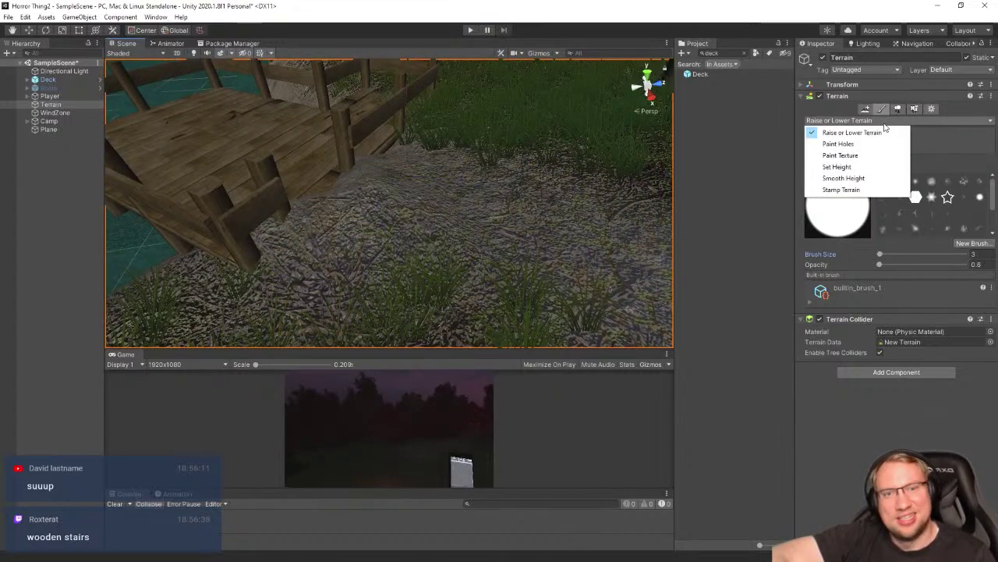
pyautogui.click(848, 178)
pyautogui.moveTo(348, 193)
pyautogui.mouseDown()
pyautogui.moveTo(370, 181)
pyautogui.moveTo(419, 196)
pyautogui.moveTo(428, 221)
pyautogui.moveTo(392, 223)
pyautogui.moveTo(479, 216)
pyautogui.moveTo(506, 241)
pyautogui.moveTo(457, 221)
pyautogui.moveTo(432, 195)
pyautogui.mouseUp()
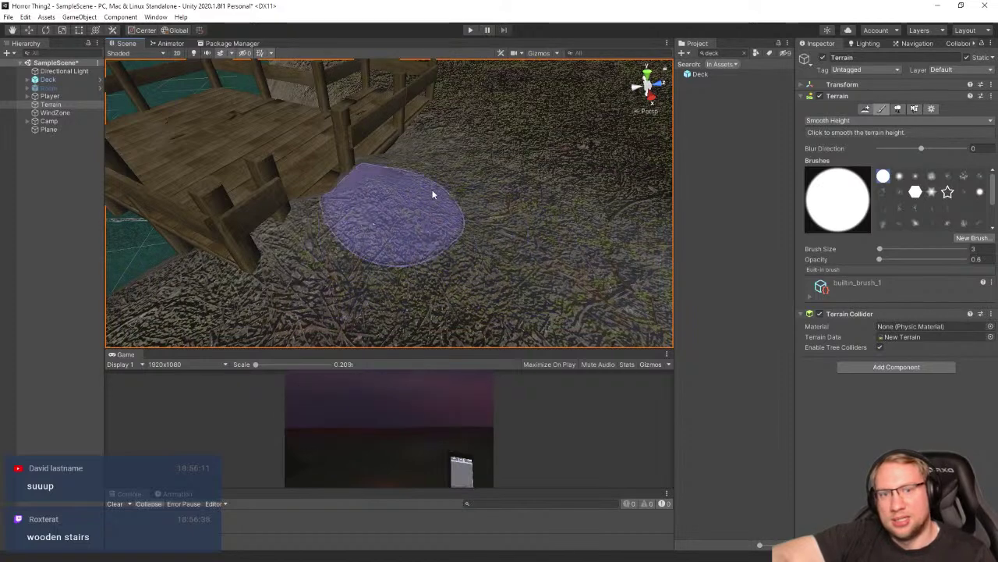
pyautogui.click(883, 259)
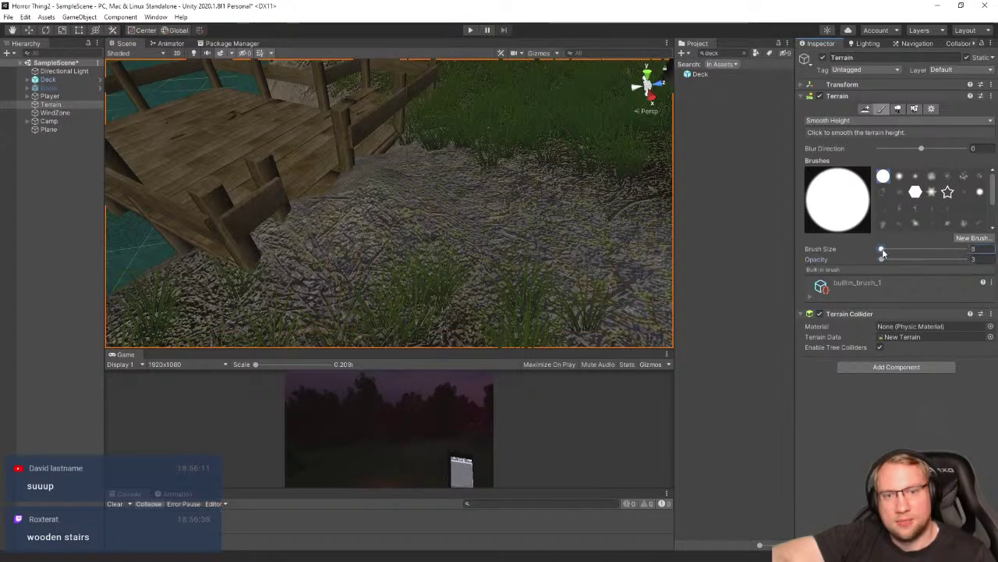
pyautogui.moveTo(479, 238)
pyautogui.mouseDown()
pyautogui.moveTo(456, 220)
pyautogui.moveTo(335, 240)
pyautogui.mouseUp()
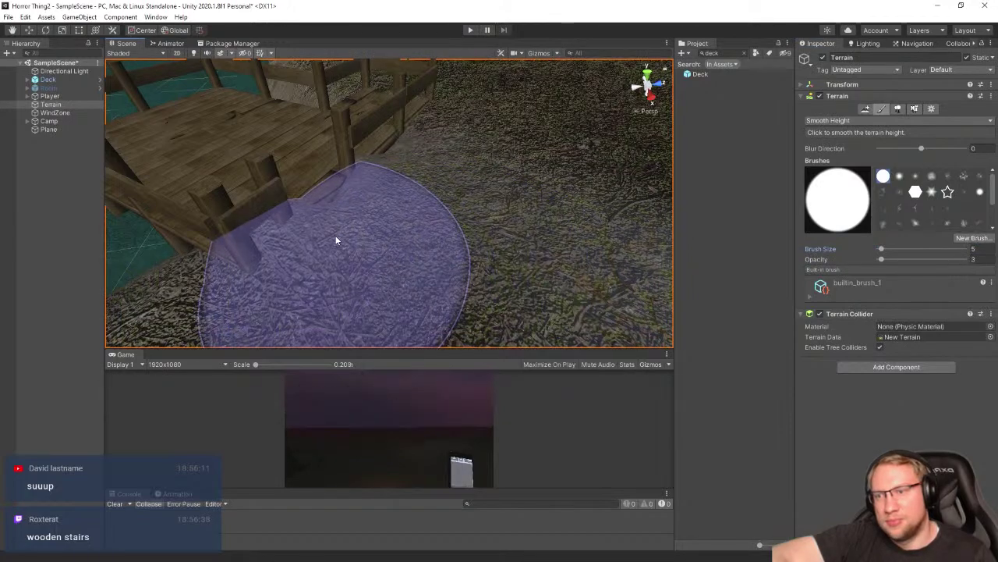
pyautogui.moveTo(532, 198)
pyautogui.mouseDown(button='right')
pyautogui.moveTo(537, 176)
pyautogui.moveTo(385, 156)
pyautogui.moveTo(479, 208)
pyautogui.moveTo(581, 236)
pyautogui.moveTo(590, 272)
pyautogui.moveTo(479, 238)
pyautogui.moveTo(423, 255)
pyautogui.mouseUp(button='right')
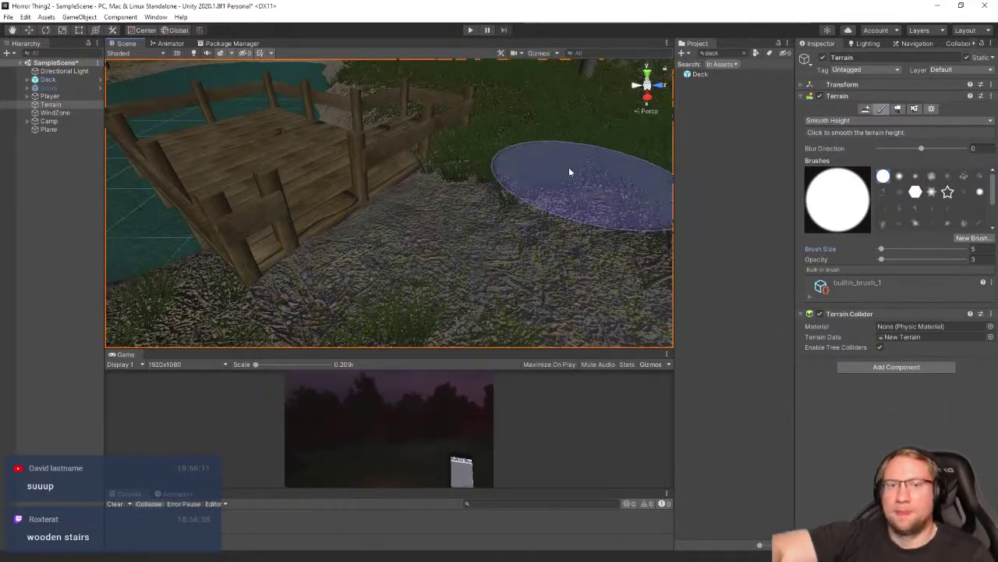
pyautogui.moveTo(569, 172)
pyautogui.mouseDown(button='right')
pyautogui.moveTo(470, 145)
pyautogui.moveTo(439, 164)
pyautogui.moveTo(434, 156)
pyautogui.moveTo(458, 165)
pyautogui.moveTo(346, 179)
pyautogui.moveTo(361, 190)
pyautogui.moveTo(535, 212)
pyautogui.moveTo(517, 116)
pyautogui.moveTo(769, 134)
pyautogui.mouseUp(button='right')
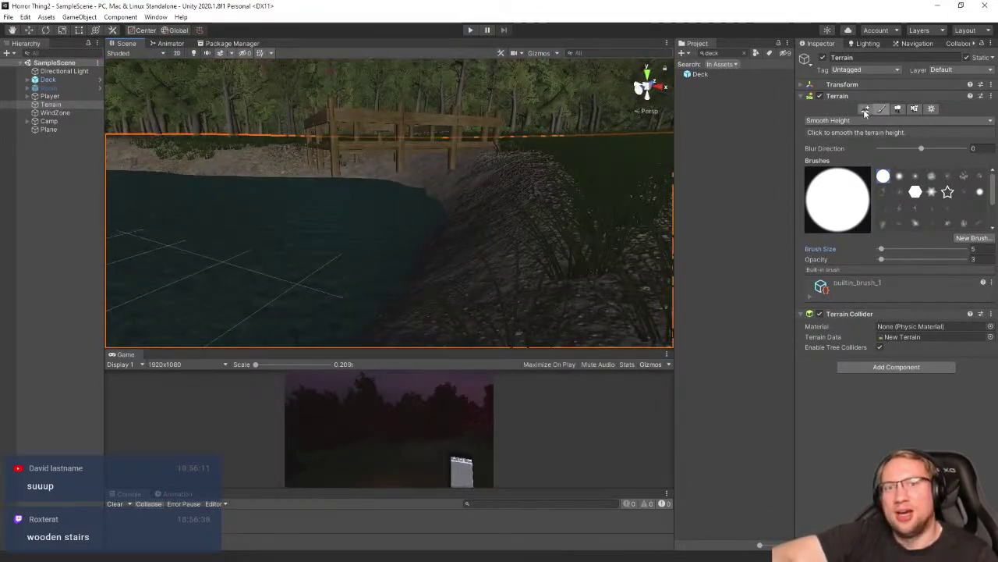
# Select six support pillars on the Deck's lake side, stretch them vertically and lower them into the water
pyautogui.doubleClick(49, 121)
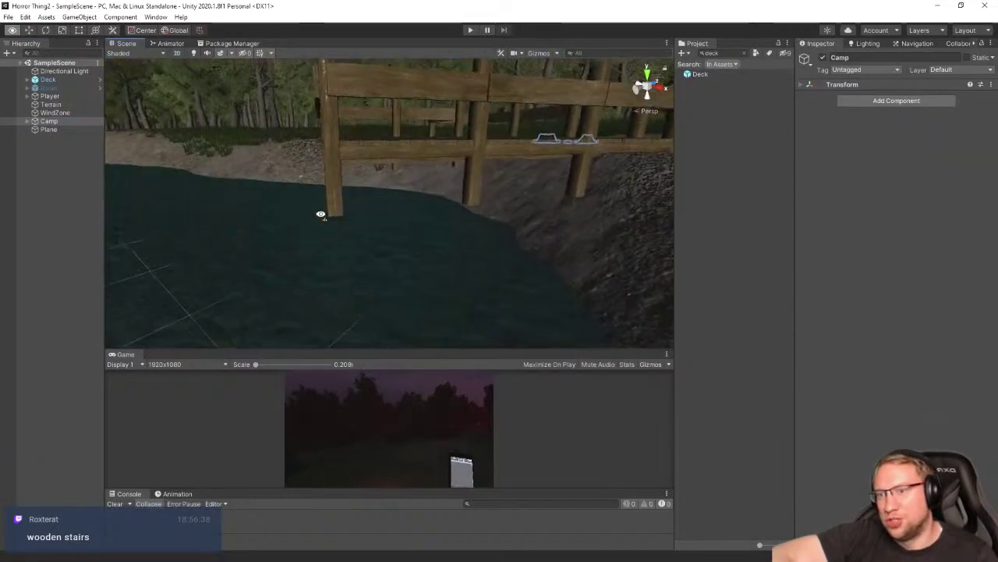
pyautogui.moveTo(320, 214); pyautogui.dragTo(373, 218, button='right')
pyautogui.click(372, 220)
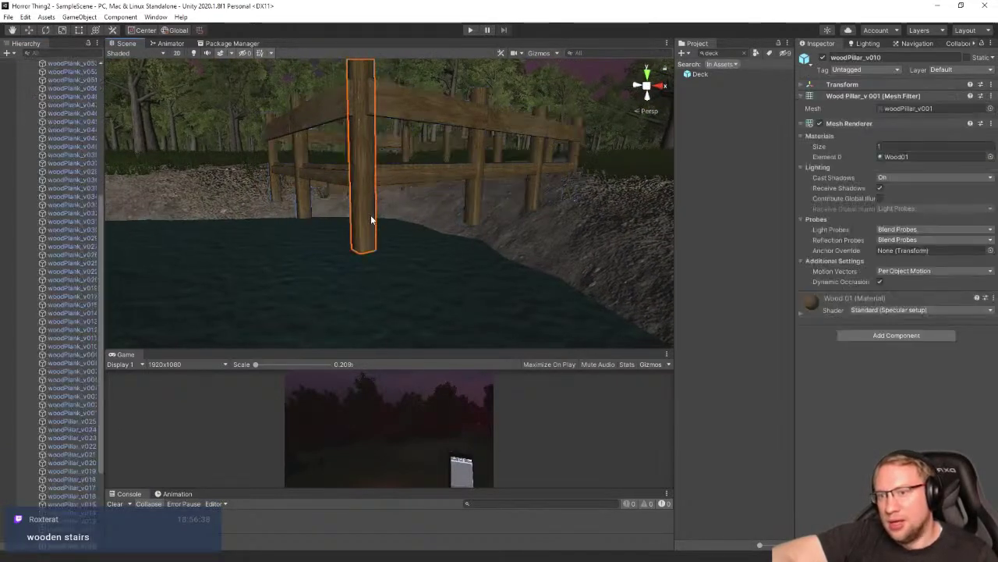
pyautogui.moveTo(517, 234); pyautogui.dragTo(376, 198, button='right')
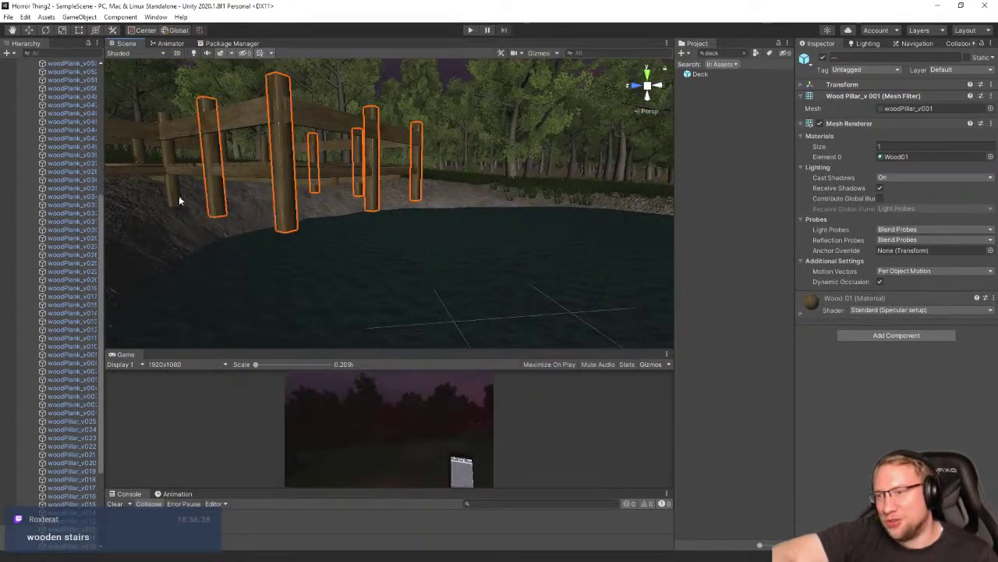
pyautogui.moveTo(448, 235)
pyautogui.mouseDown(button='right')
pyautogui.moveTo(457, 192)
pyautogui.moveTo(330, 239)
pyautogui.moveTo(445, 246)
pyautogui.mouseUp(button='right')
pyautogui.press('r')
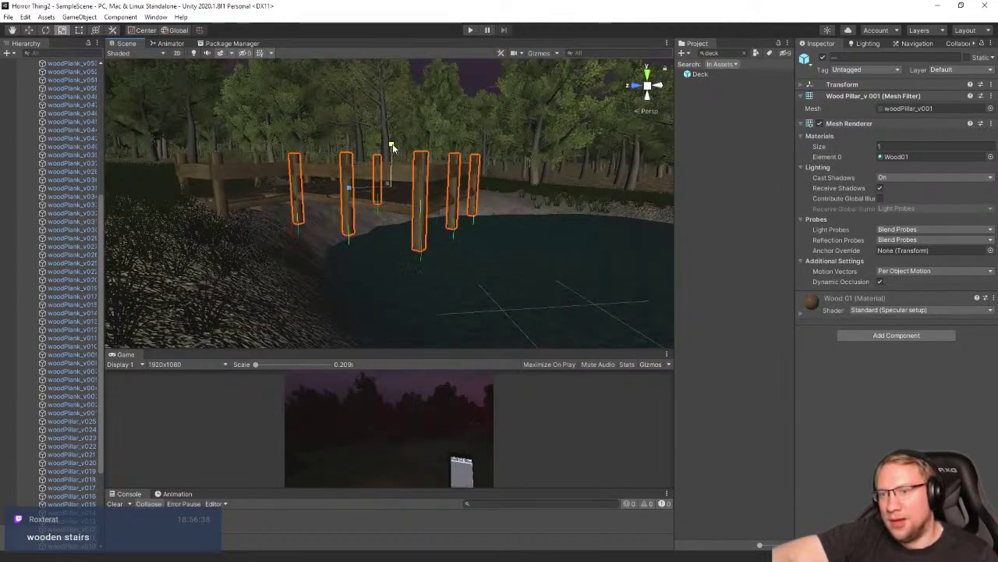
pyautogui.moveTo(392, 148); pyautogui.dragTo(393, 103)
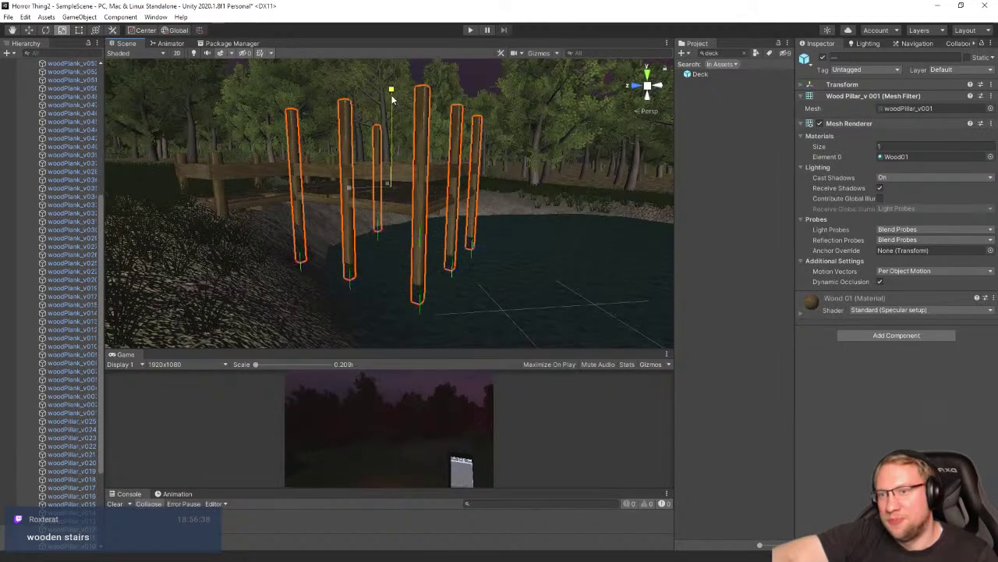
pyautogui.moveTo(396, 153); pyautogui.dragTo(392, 187)
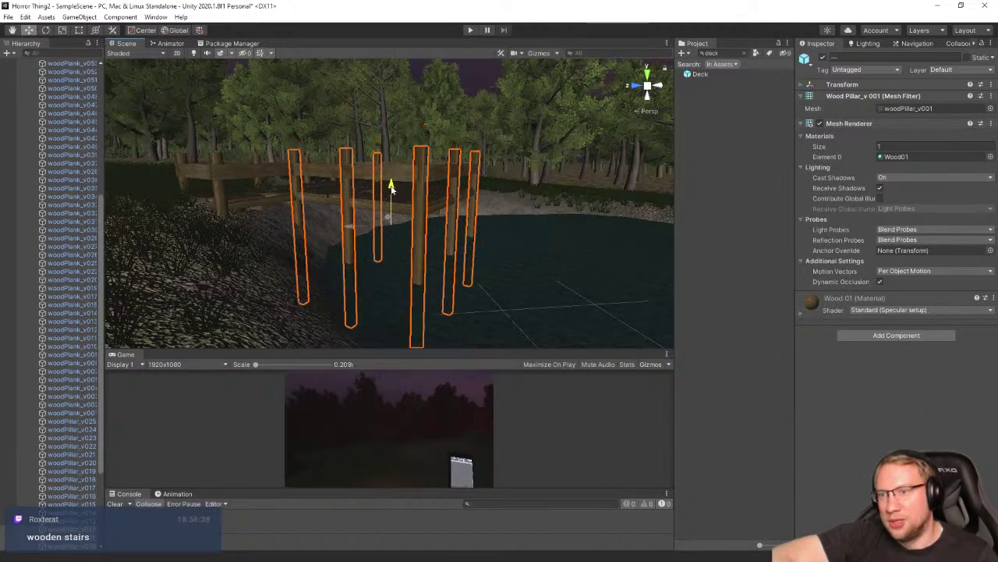
pyautogui.press('w')
# Lengthen the three outermost Deck pillars further and lower them until their tops sit at railing height
pyautogui.moveTo(392, 188); pyautogui.dragTo(478, 196, button='right')
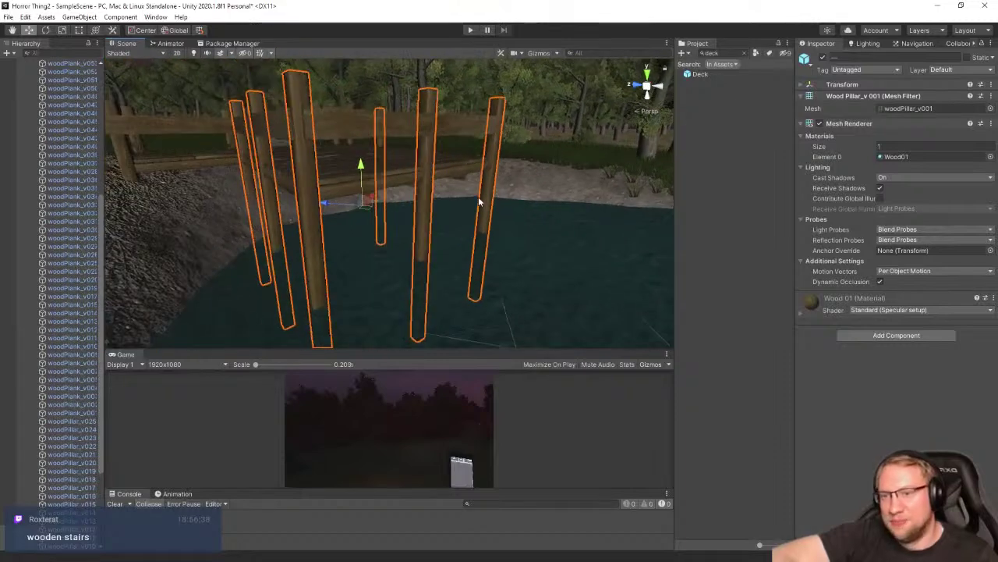
pyautogui.click(487, 204)
pyautogui.click(424, 221)
pyautogui.keyDown('shift'); pyautogui.click(312, 251); pyautogui.keyUp('shift')
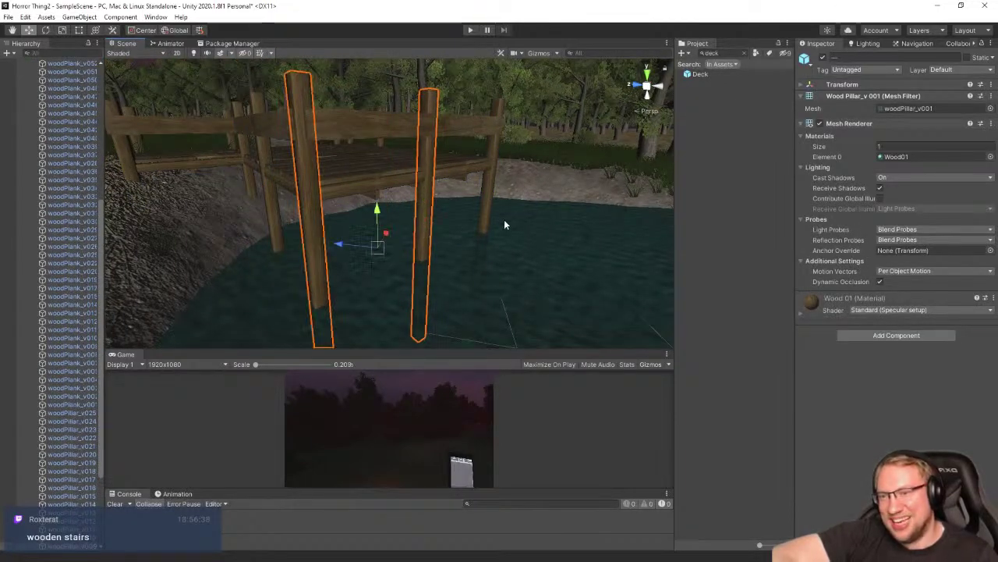
pyautogui.keyDown('shift'); pyautogui.click(482, 259); pyautogui.keyUp('shift')
pyautogui.press('e')
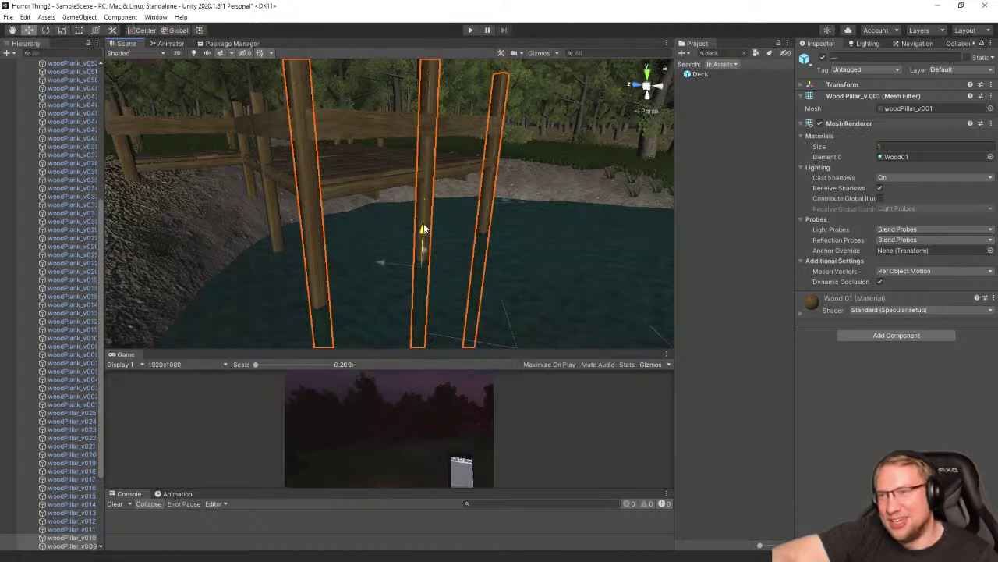
pyautogui.moveTo(411, 252); pyautogui.dragTo(410, 249)
# Try to delete an upper railing plank at the Deck's lake end
pyautogui.moveTo(410, 249); pyautogui.dragTo(334, 220, button='right')
pyautogui.press('s')
pyautogui.click(497, 234)
pyautogui.press('w')
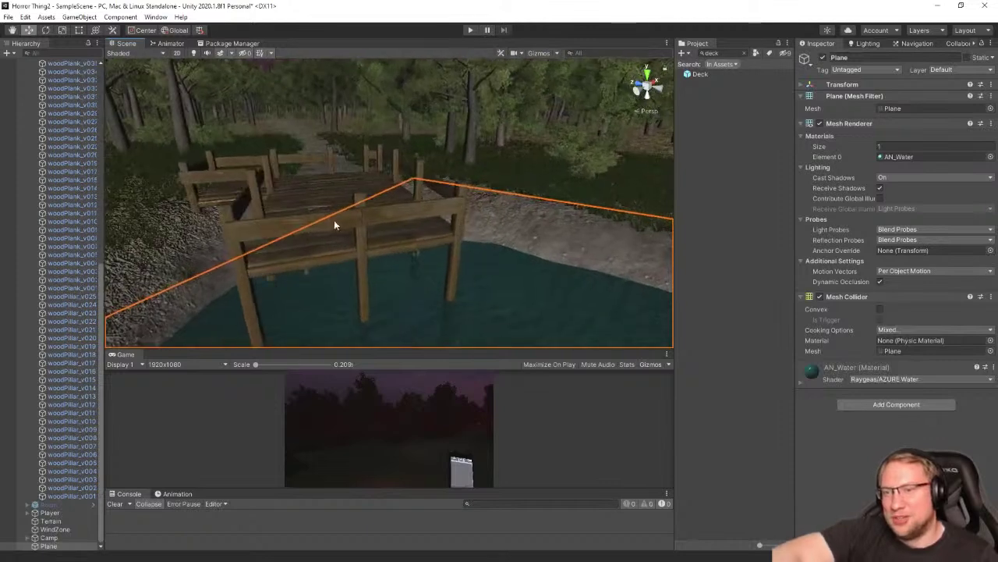
pyautogui.click(334, 220)
pyautogui.click(352, 221)
pyautogui.press('Delete')
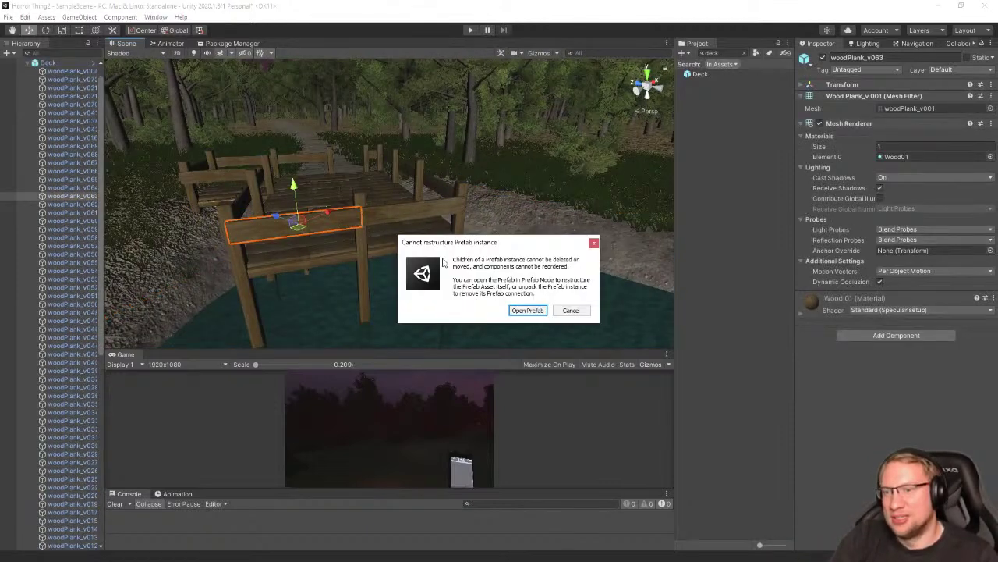
pyautogui.click(572, 310)
# Unpack the Deck prefab instance completely
pyautogui.keyDown('alt'); pyautogui.moveTo(123, 234); pyautogui.dragTo(75, 84); pyautogui.keyUp('alt')
pyautogui.rightClick(69, 63)
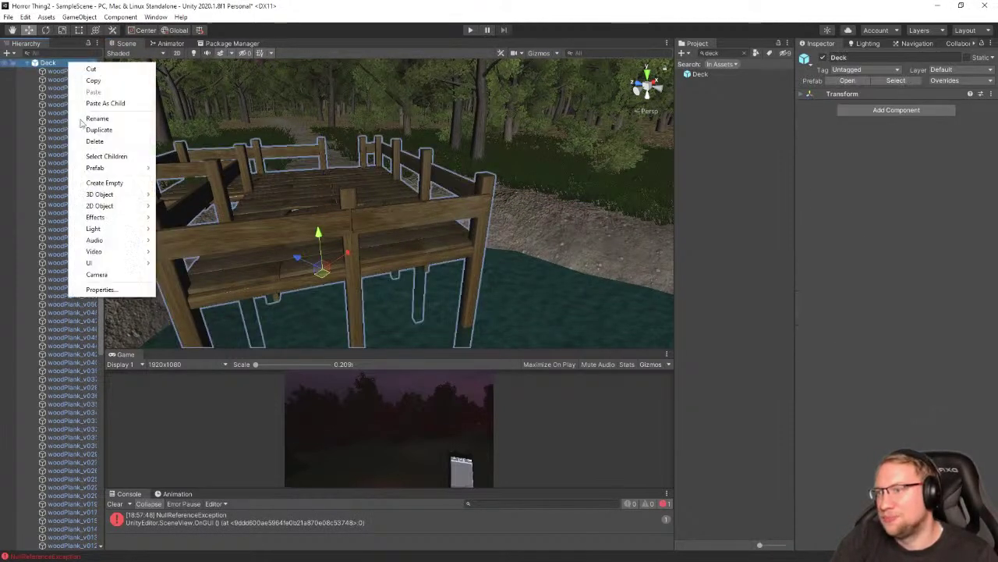
pyautogui.click(191, 226)
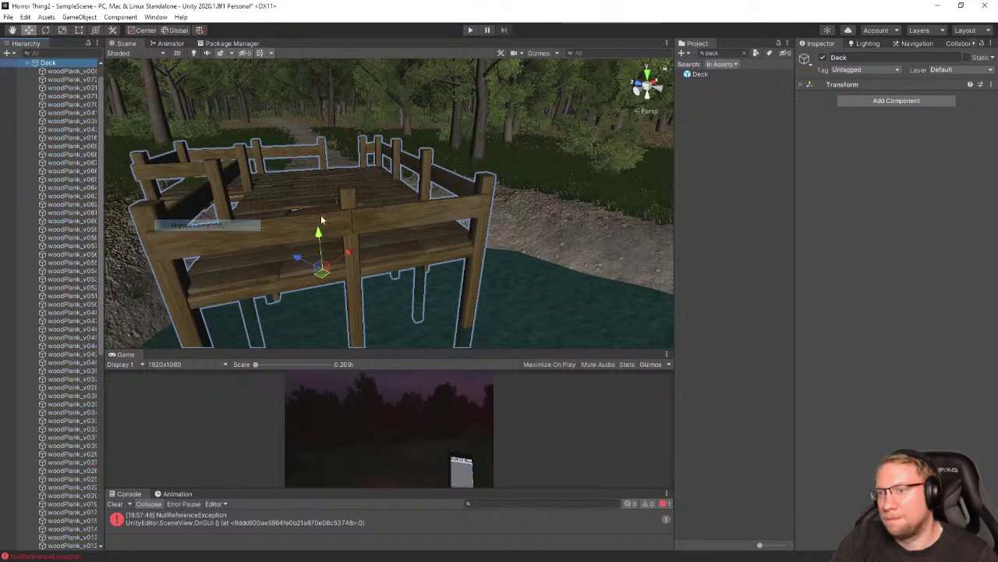
# Delete the railing planks on one half of the Deck's lake end, leaving that side open to the water
pyautogui.click(330, 227)
pyautogui.press('Delete')
pyautogui.click(357, 234)
pyautogui.press('Delete')
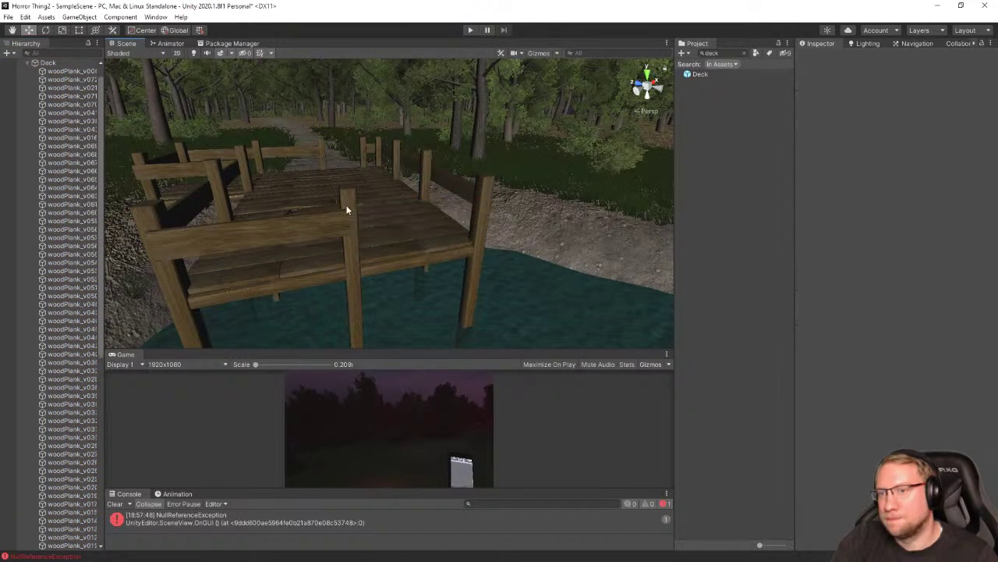
pyautogui.keyDown('alt'); pyautogui.moveTo(398, 211); pyautogui.dragTo(483, 234); pyautogui.keyUp('alt')
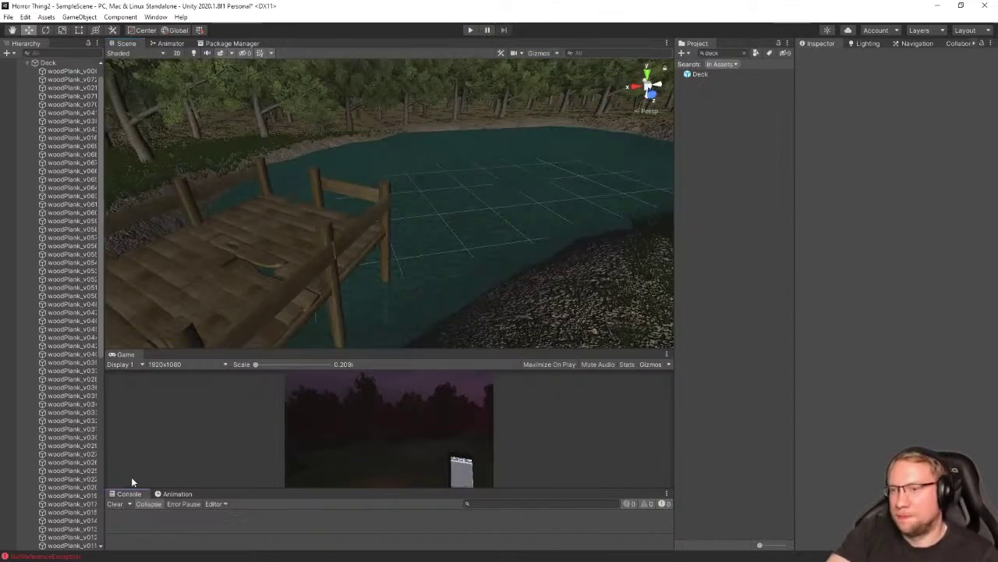
pyautogui.keyDown('alt'); pyautogui.moveTo(297, 234); pyautogui.dragTo(511, 307); pyautogui.keyUp('alt')
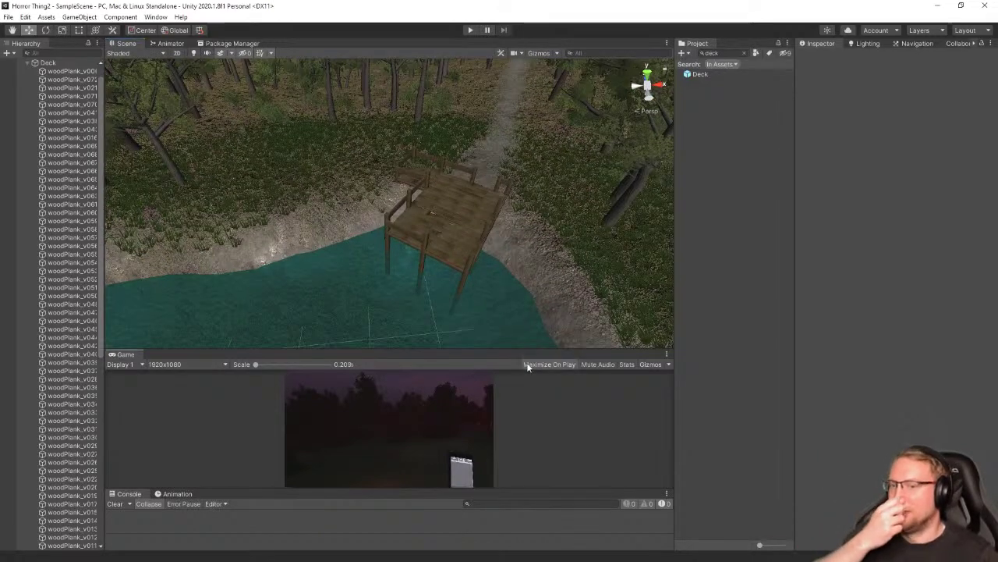
# Playtest the scene by walking along the forest path from the camp to the Deck, and end the playtest there
pyautogui.click(469, 30)
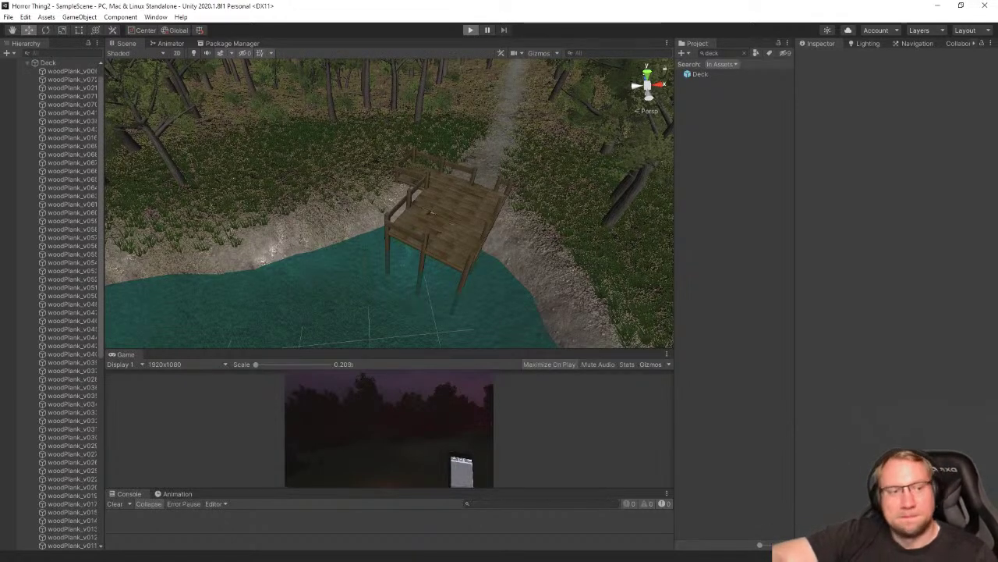
pyautogui.press('w')
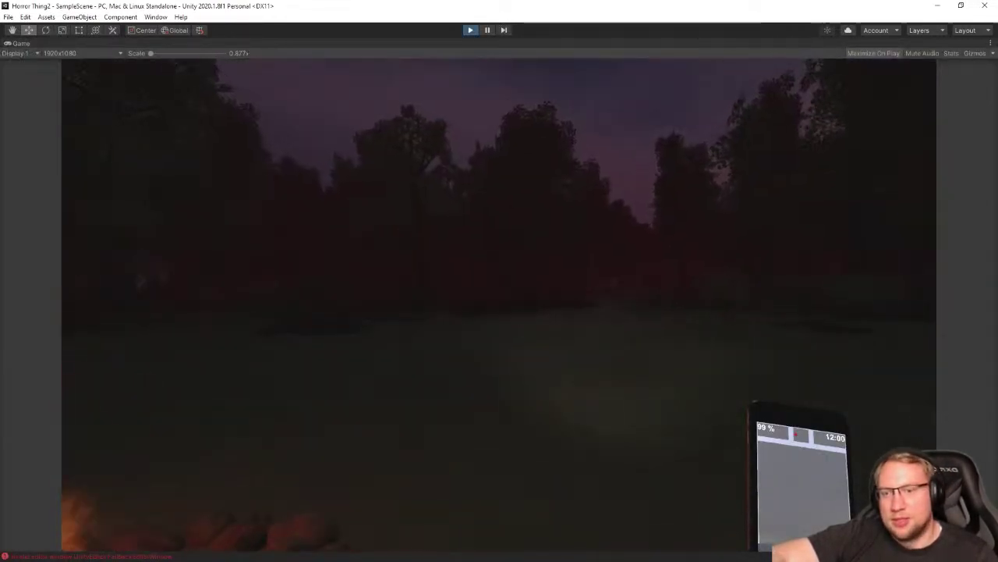
pyautogui.press('w')
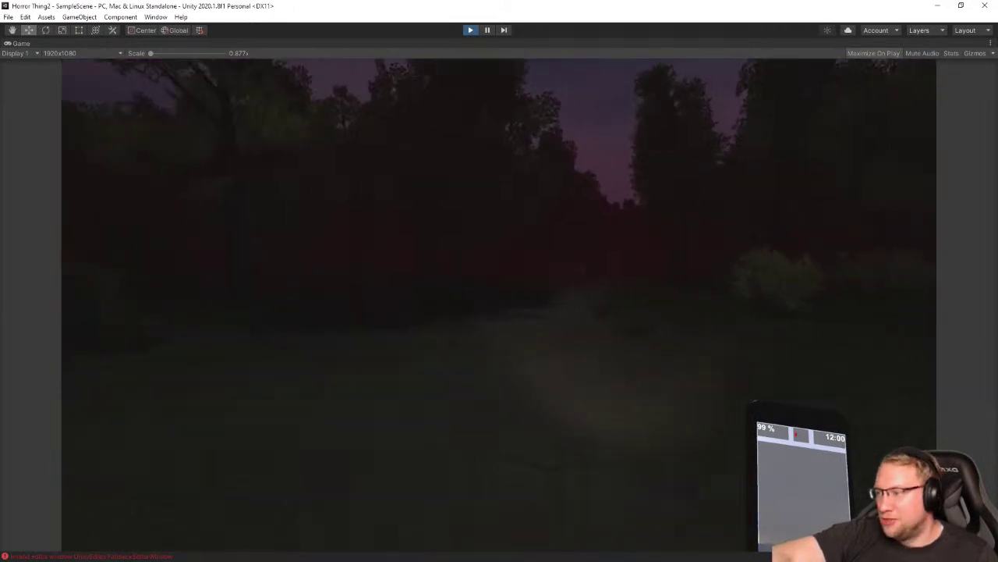
pyautogui.press('w')
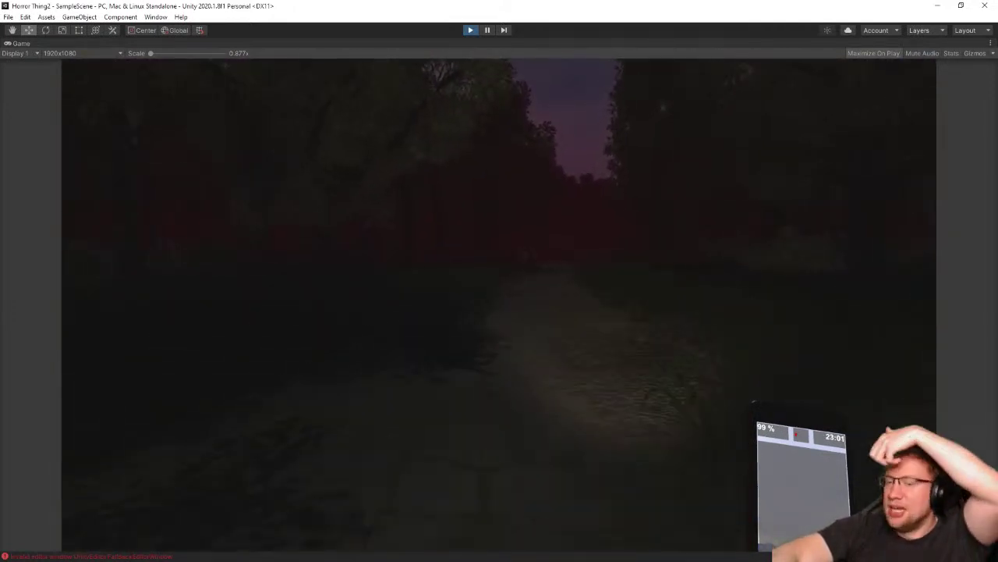
pyautogui.press('w')
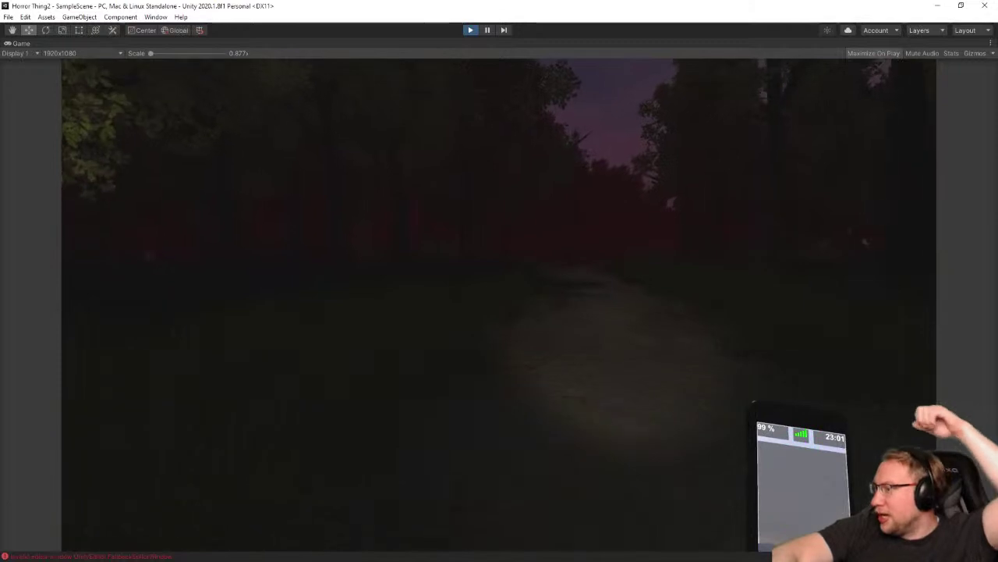
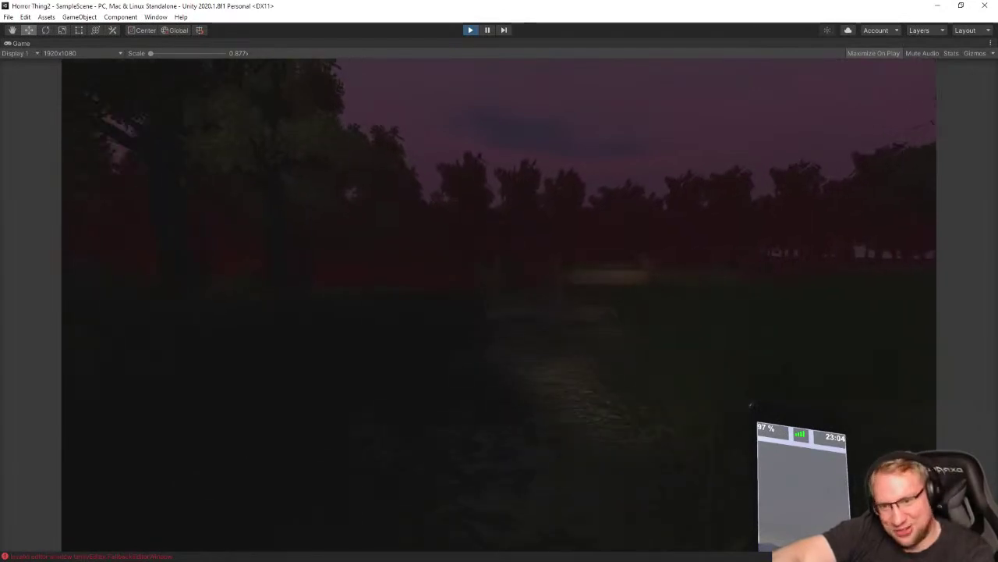
pyautogui.press('w')
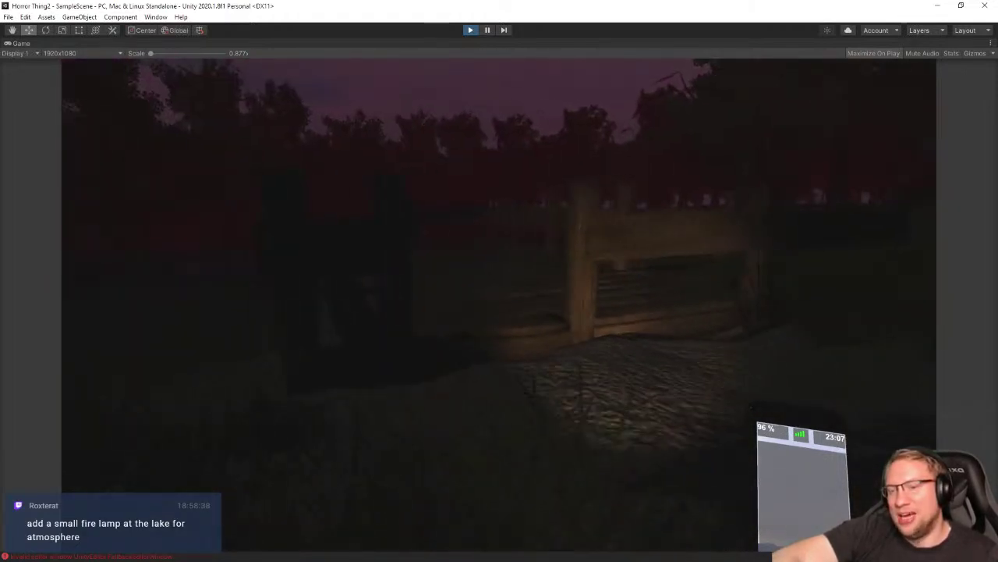
pyautogui.click(468, 30)
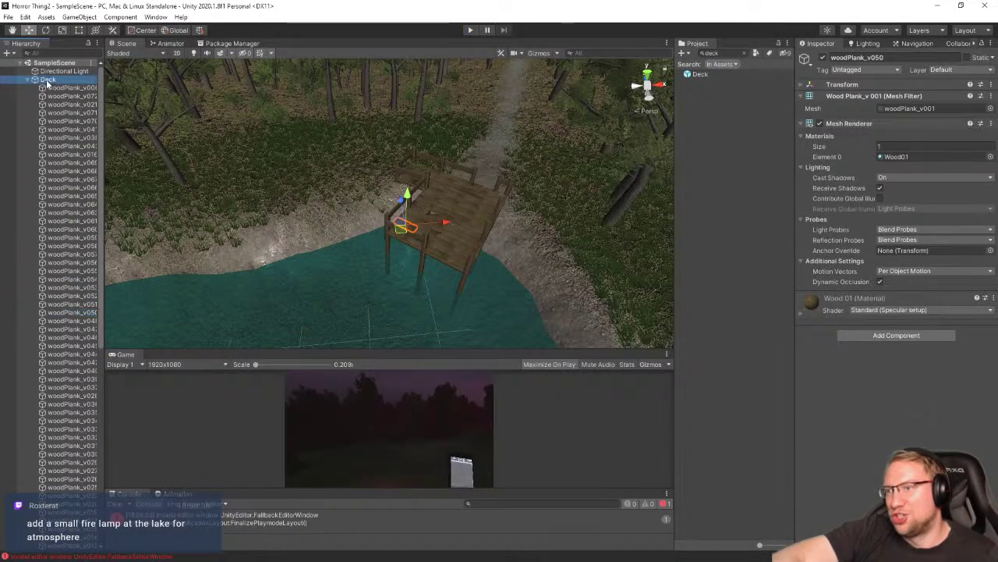
# Select all of the Deck's child planks and pillars and add a Box Collider component to them
pyautogui.click(48, 80)
pyautogui.press('w')
pyautogui.moveTo(478, 271)
pyautogui.mouseDown(button='right')
pyautogui.moveTo(588, 289)
pyautogui.moveTo(463, 263)
pyautogui.mouseUp(button='right')
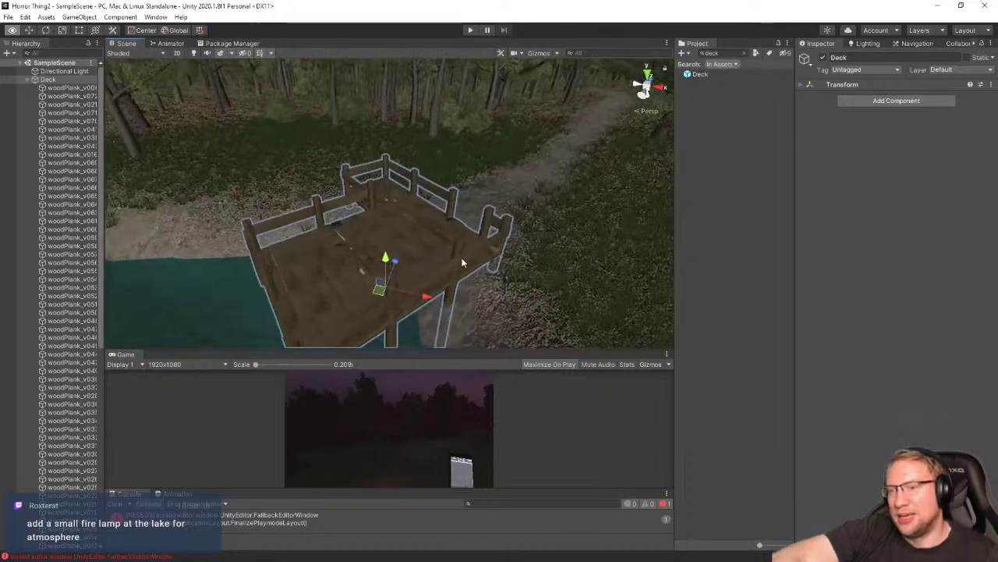
pyautogui.click(61, 88)
pyautogui.scroll(-10, 70, 303)
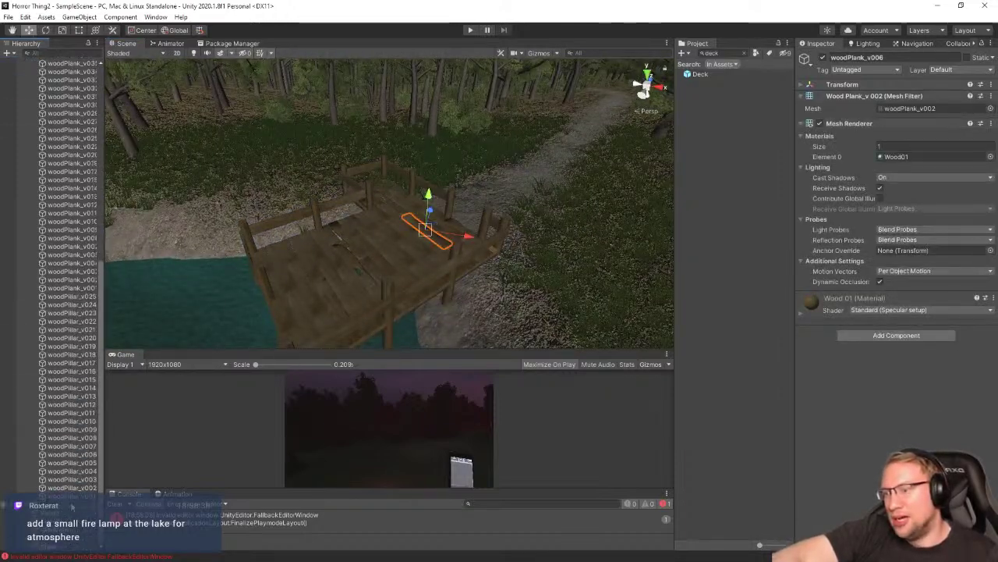
pyautogui.keyDown('shift'); pyautogui.click(70, 304); pyautogui.keyUp('shift')
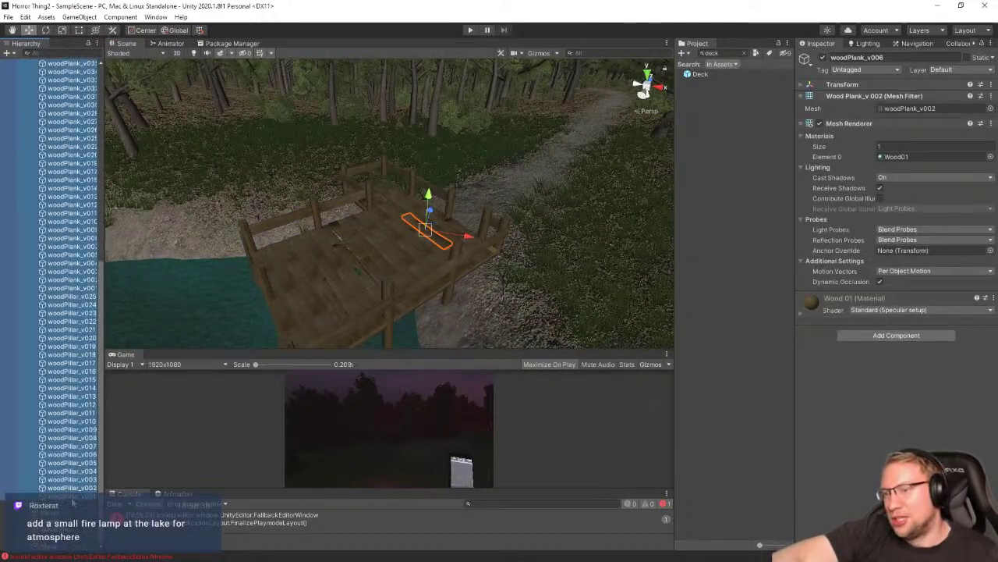
pyautogui.click(880, 335)
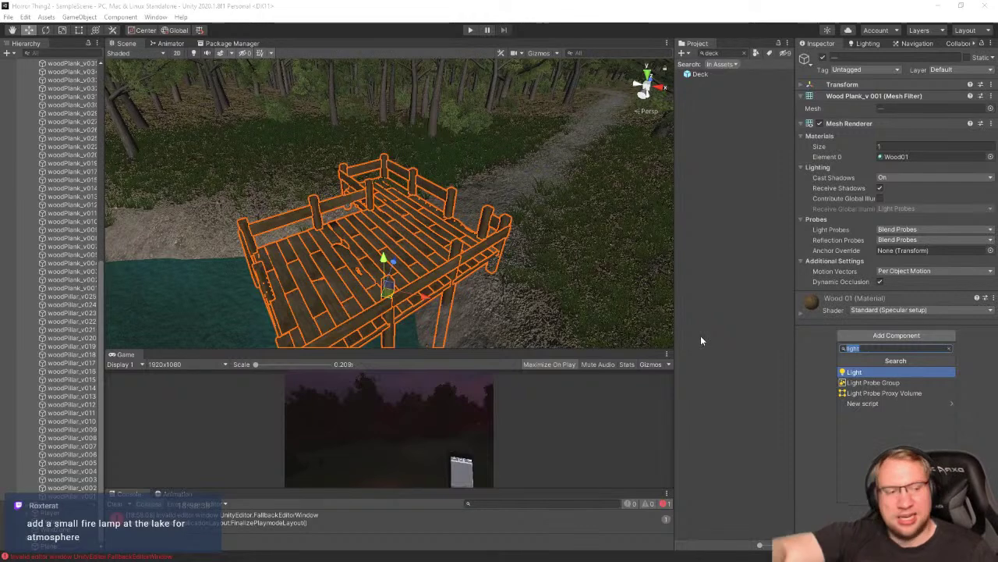
pyautogui.write('collider')
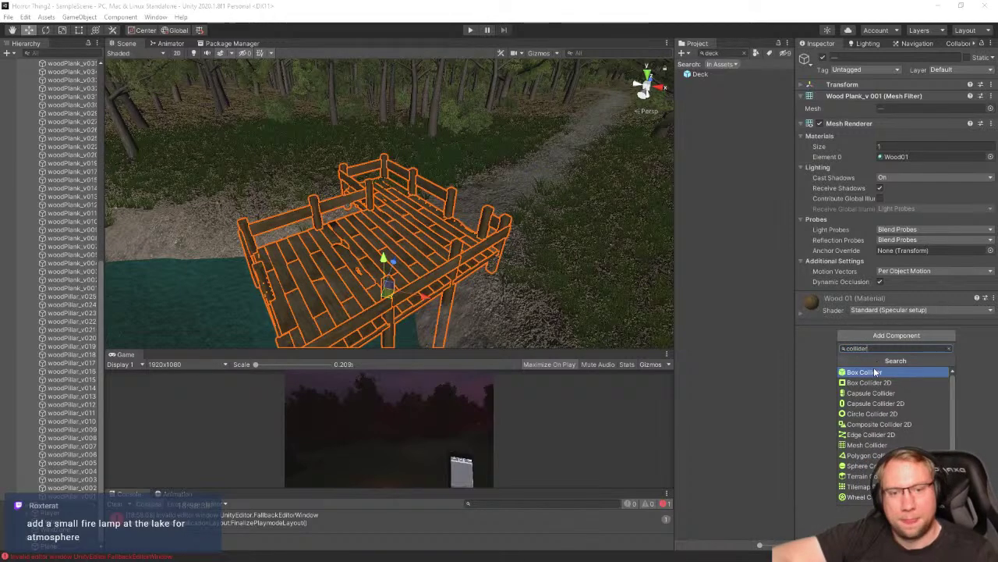
pyautogui.click(874, 372)
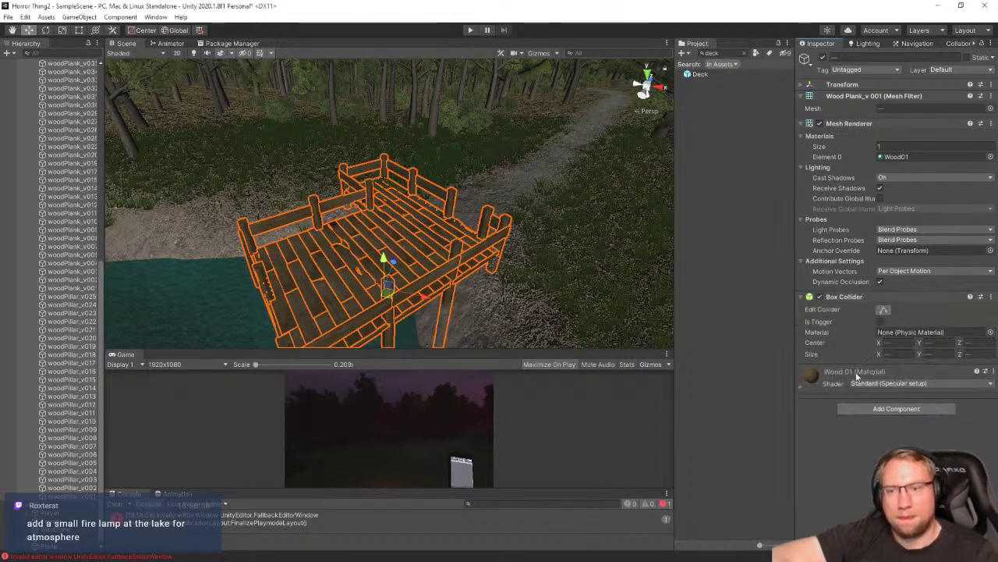
# Collapse the Deck hierarchy and set the Player's Player Speed Jog to 102.17 in the Player_Move script
pyautogui.moveTo(557, 254); pyautogui.dragTo(446, 234, button='right')
pyautogui.keyDown('alt'); pyautogui.moveTo(446, 234); pyautogui.dragTo(534, 254); pyautogui.keyUp('alt')
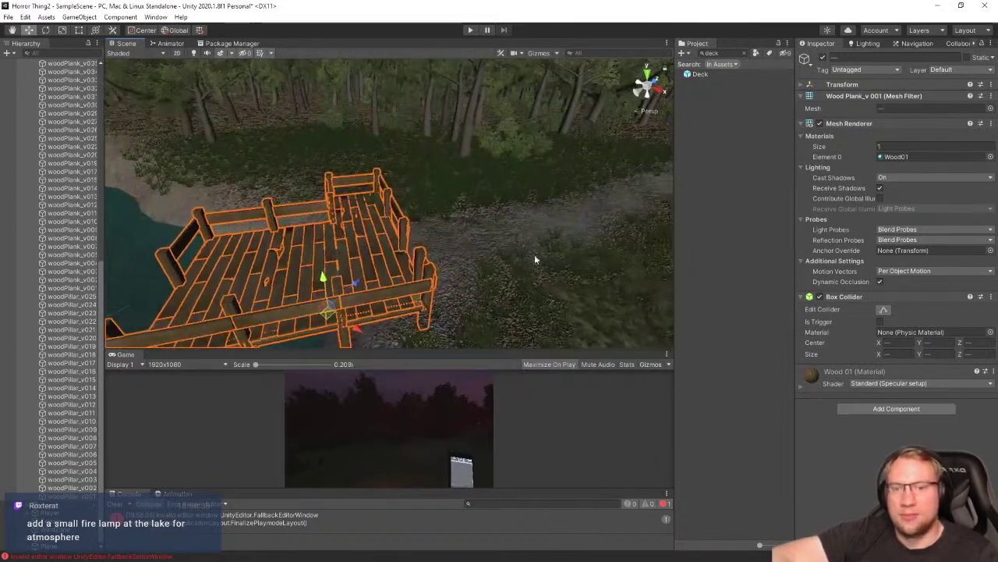
pyautogui.click(497, 212)
pyautogui.moveTo(397, 179); pyautogui.dragTo(422, 192, button='right')
pyautogui.press('s')
pyautogui.scroll(10, 78, 188)
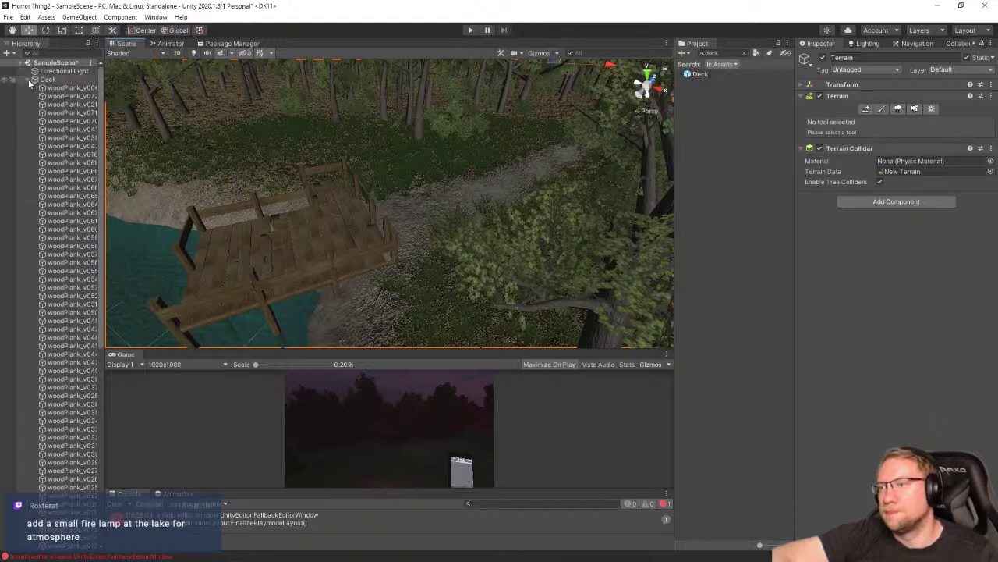
pyautogui.click(32, 80)
pyautogui.click(53, 156)
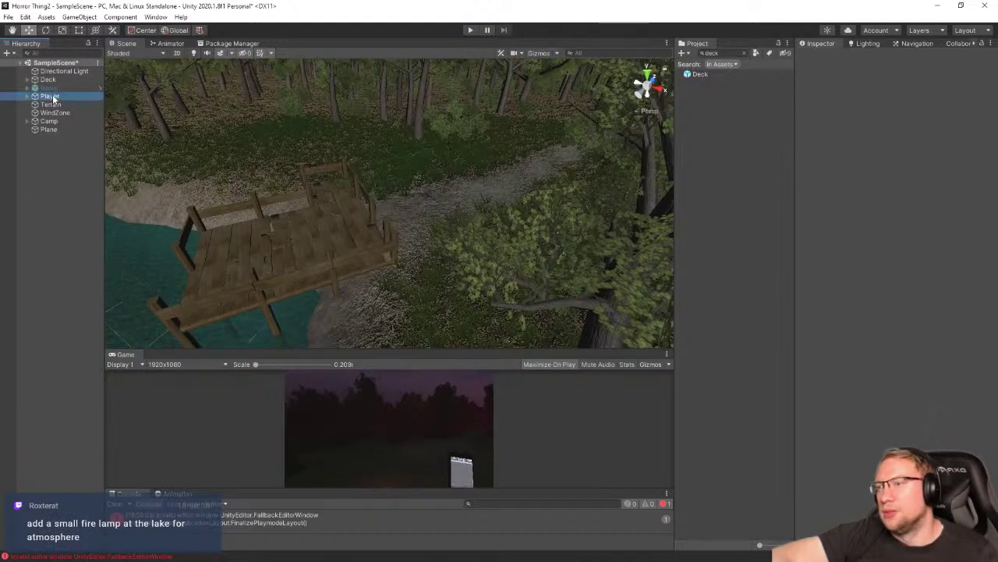
pyautogui.click(51, 96)
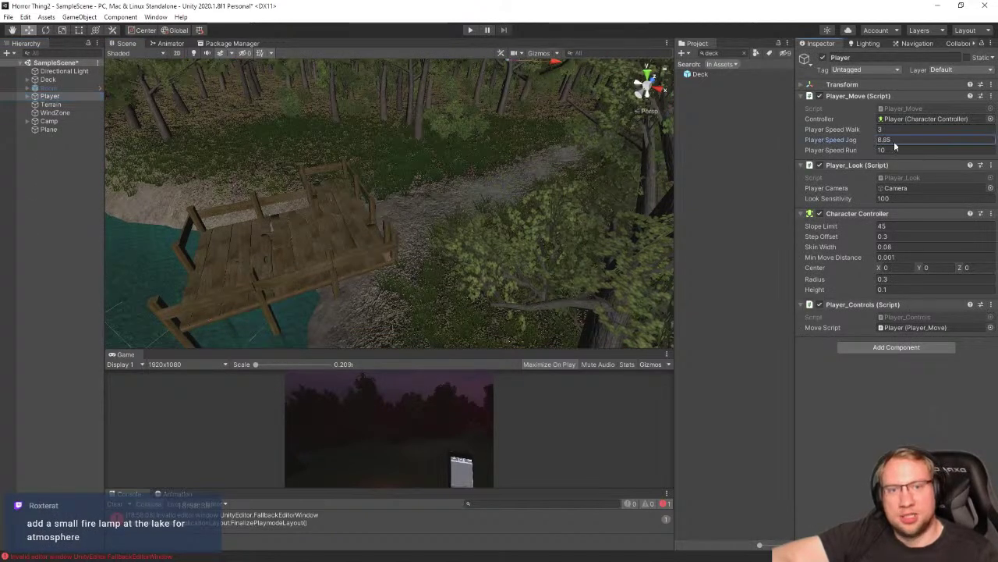
pyautogui.moveTo(556, 172); pyautogui.dragTo(490, 177)
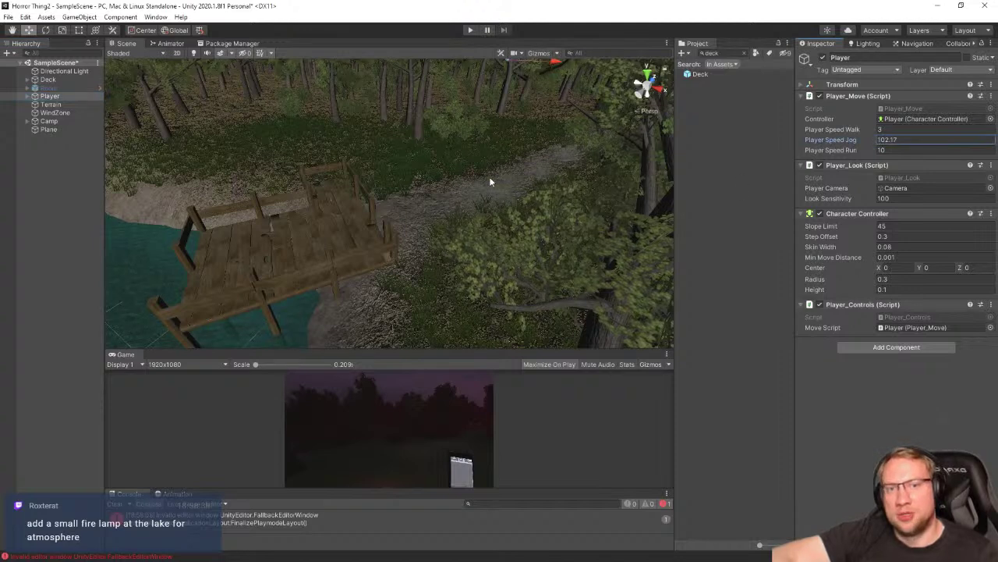
# Playtest the scene by running from the campfire along the forest path to the Deck at the jog speed
pyautogui.click(469, 31)
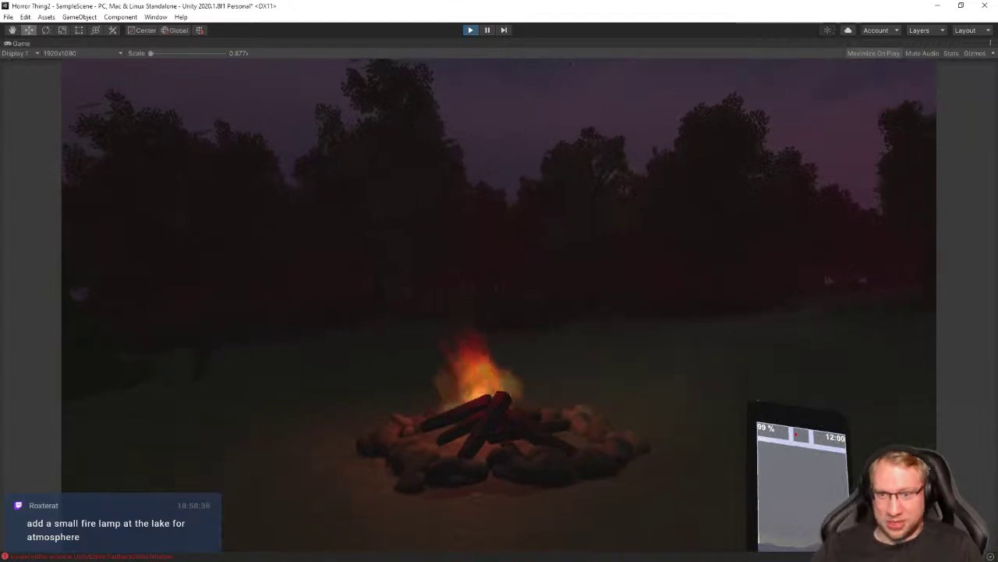
pyautogui.press('w')
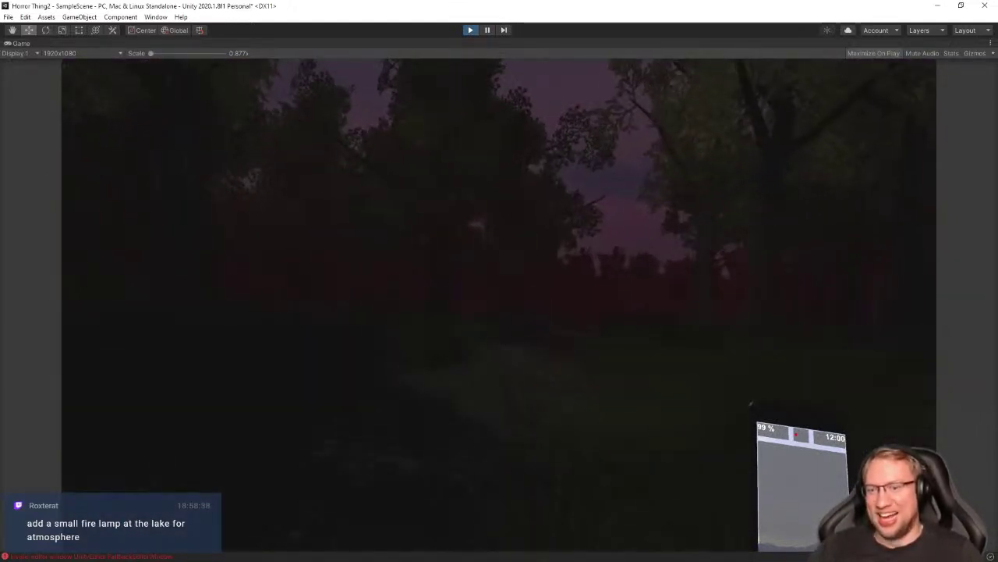
pyautogui.press('w')
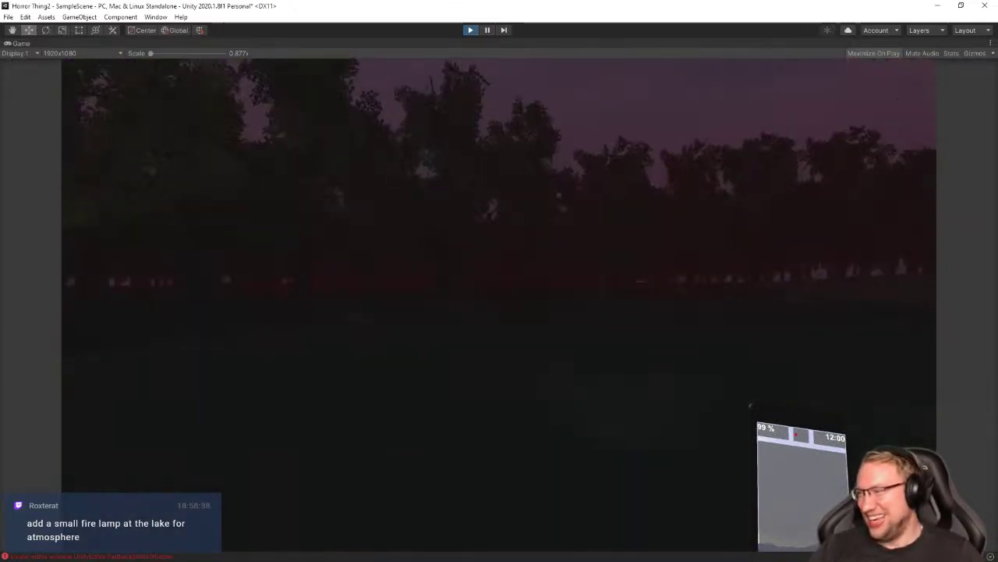
pyautogui.press('w')
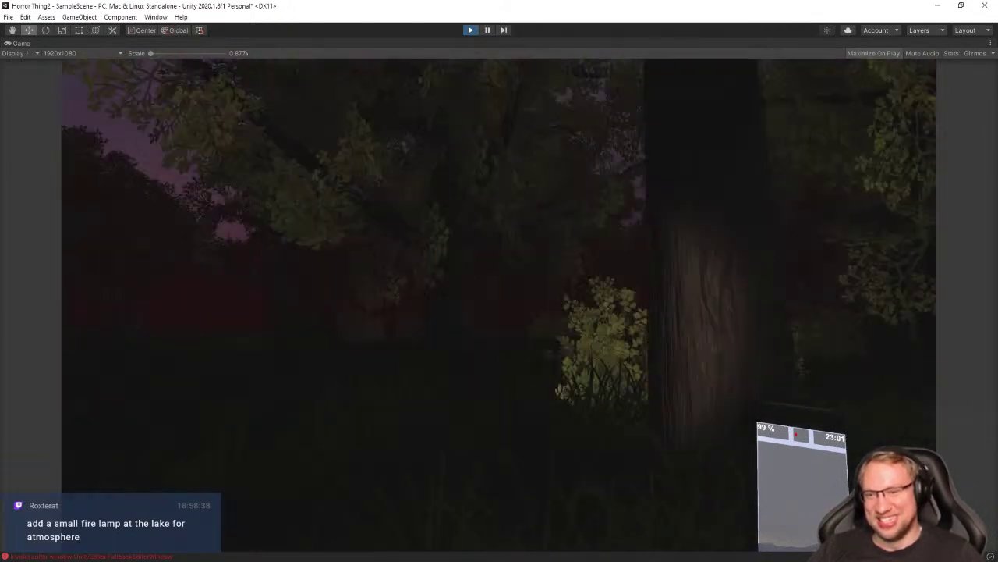
pyautogui.press('w')
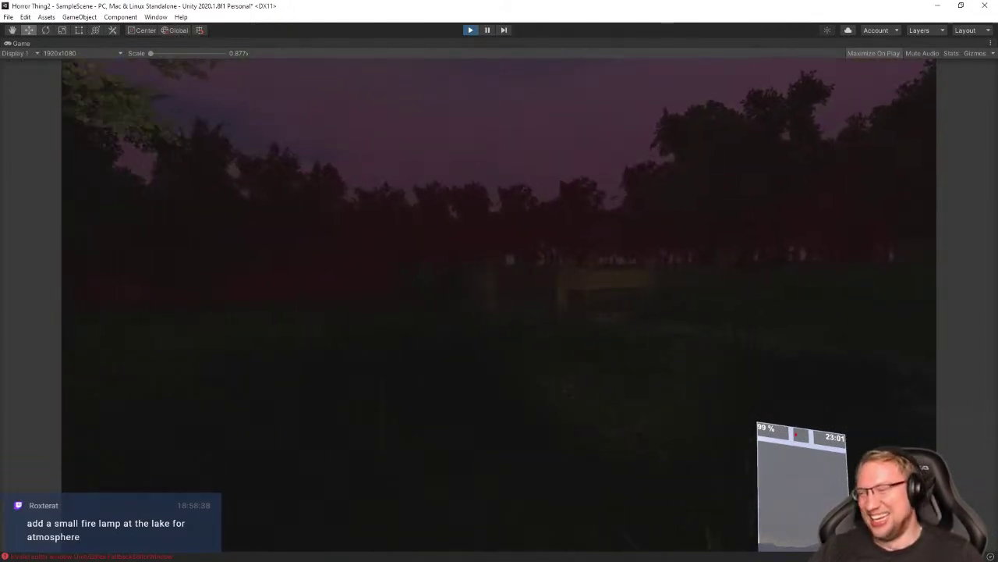
pyautogui.press('w')
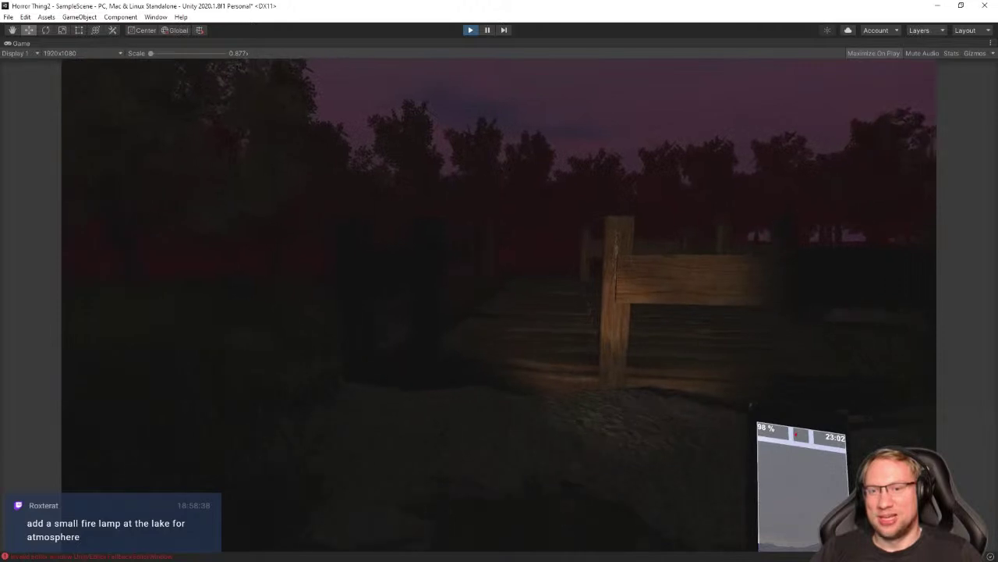
# Walk over the Deck's floor and against its railings and pillars to test the colliders, and end the playtest
pyautogui.press('w')
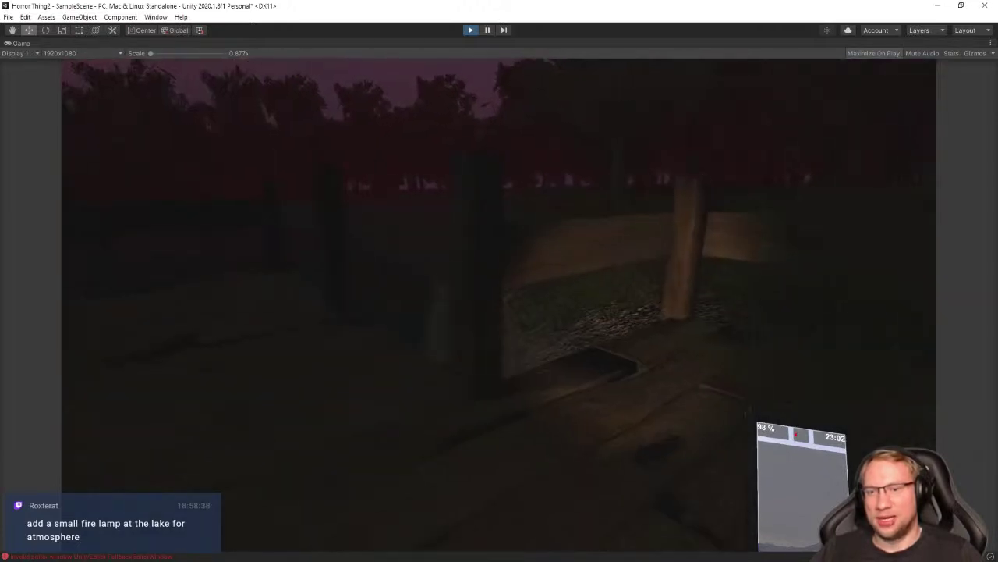
pyautogui.press('w')
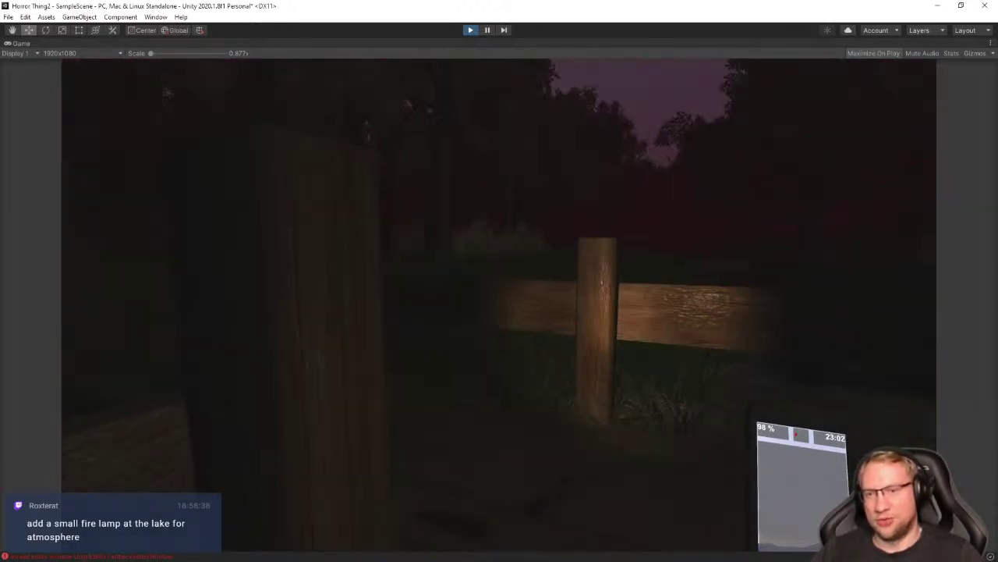
pyautogui.press('w')
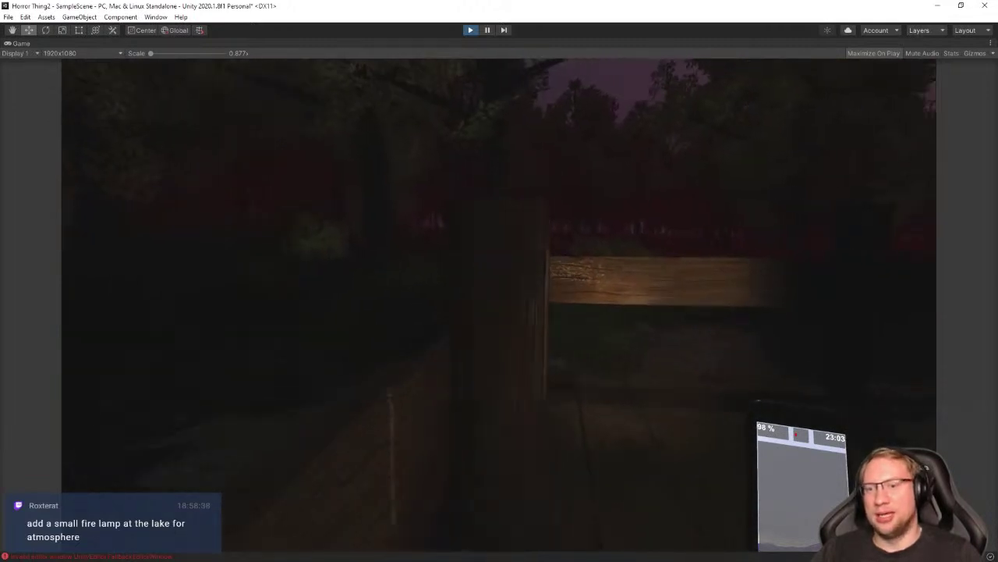
pyautogui.press('w')
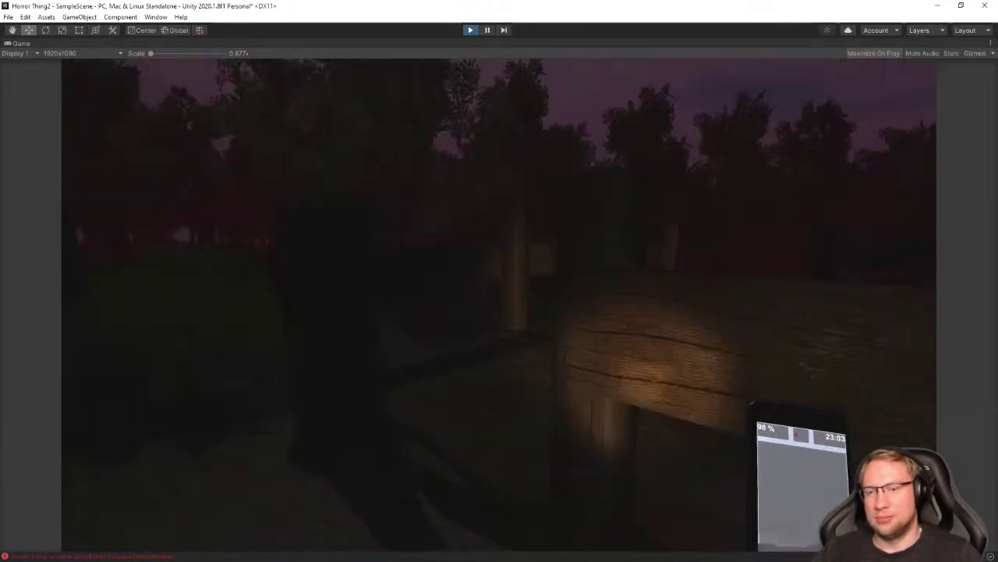
pyautogui.press('w')
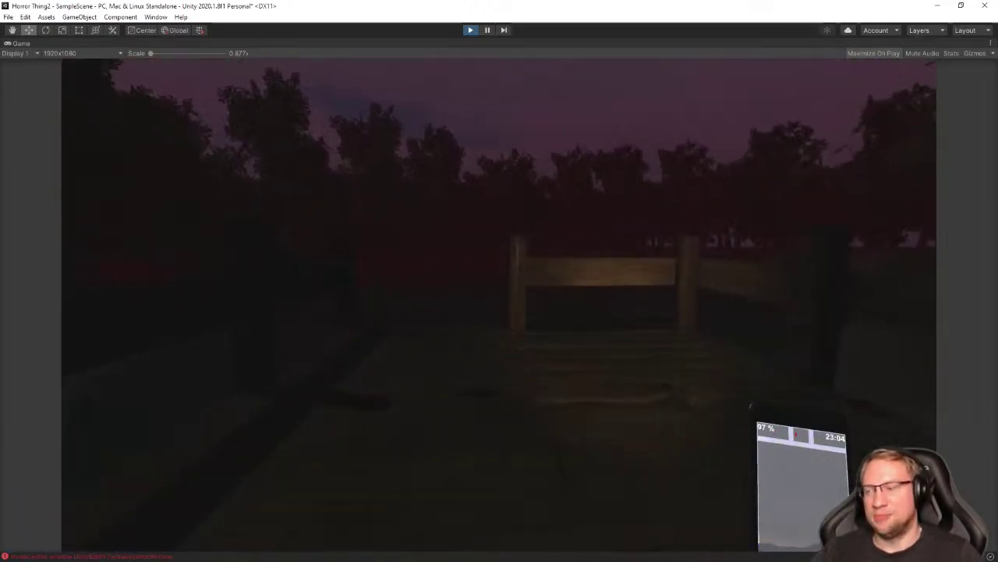
pyautogui.press('w')
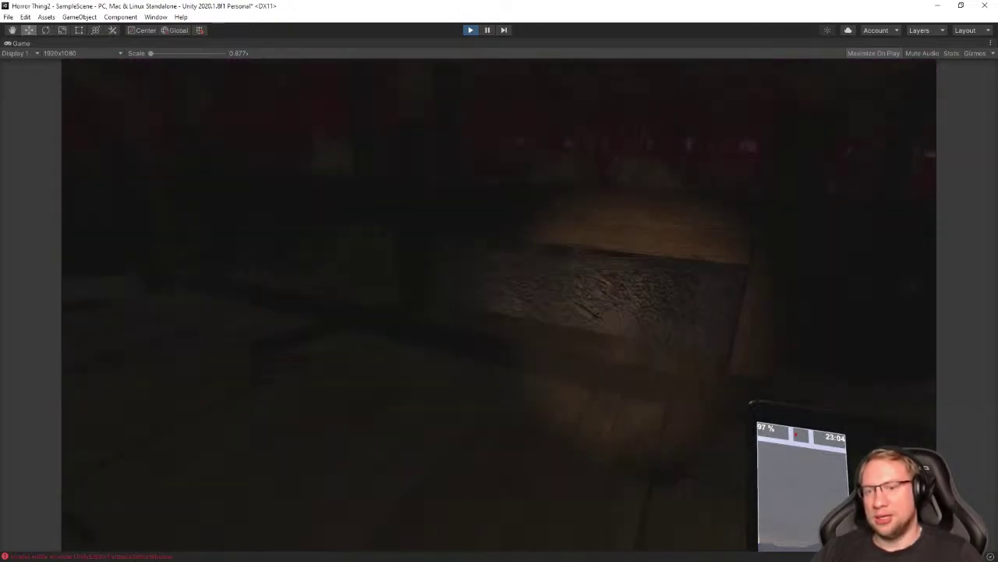
pyautogui.press('w')
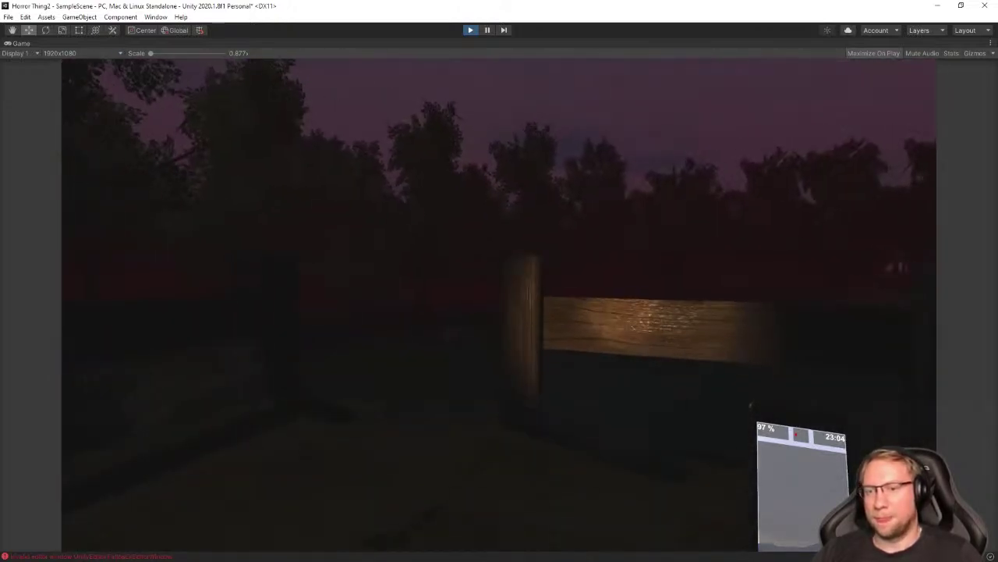
pyautogui.press('w')
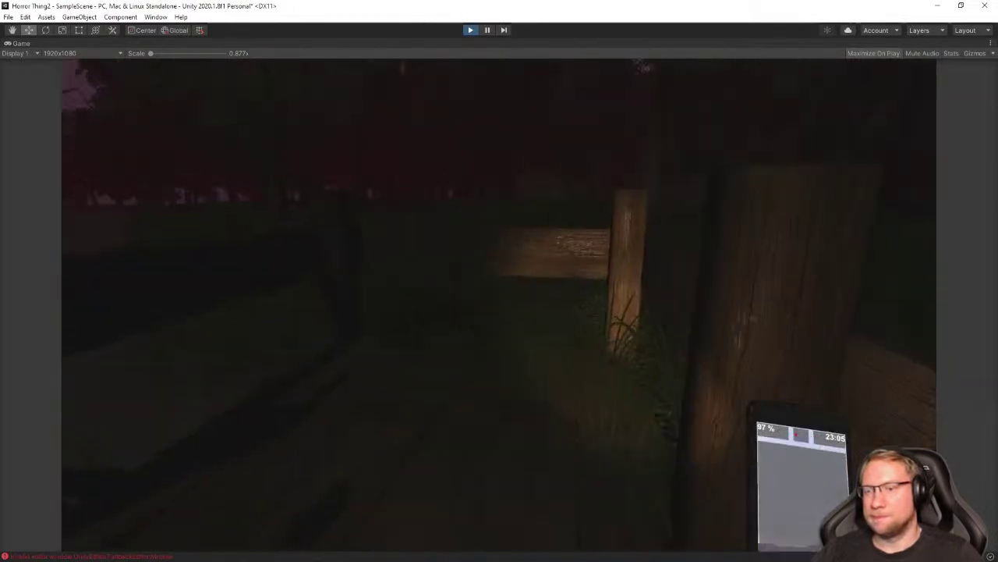
pyautogui.press('w')
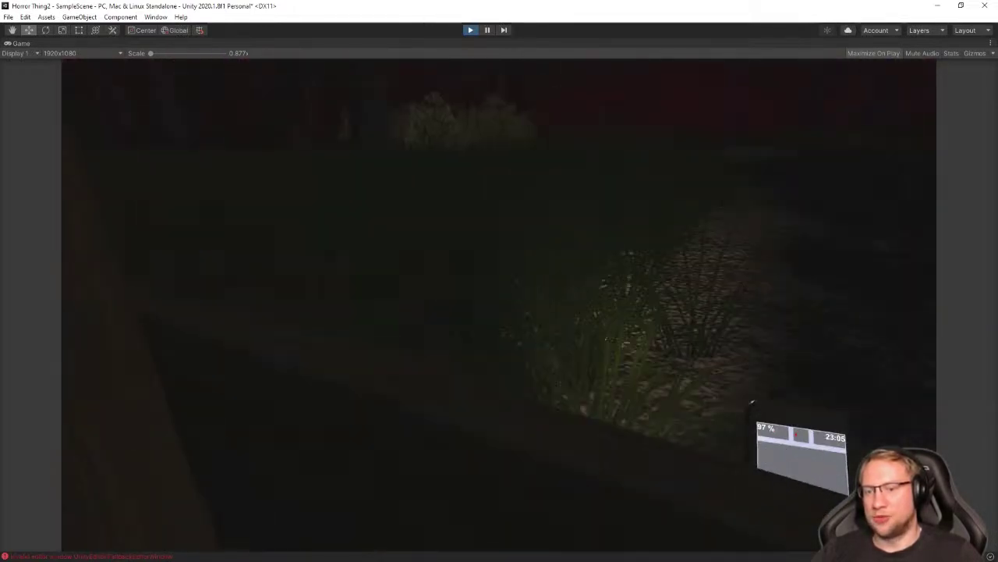
pyautogui.press('w')
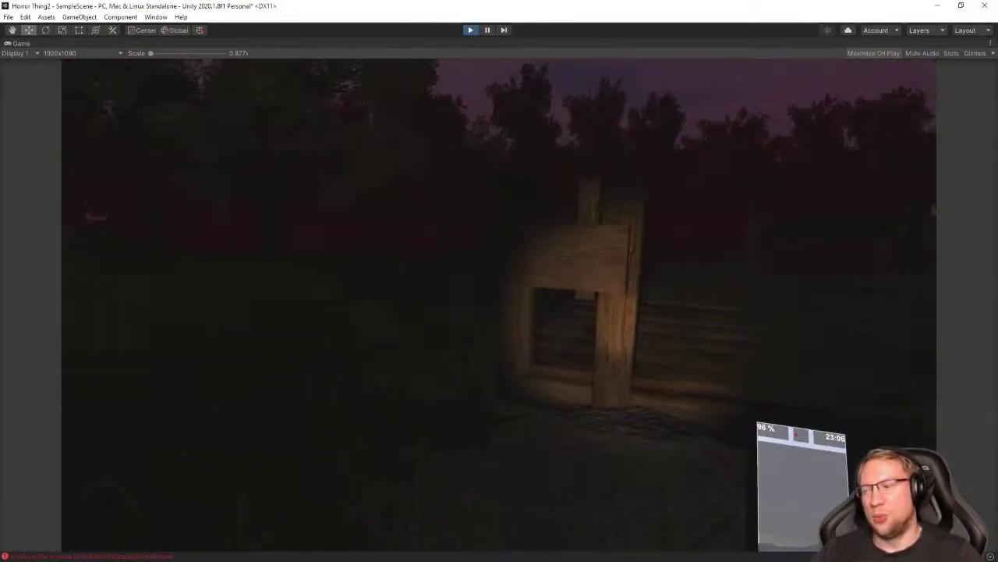
pyautogui.press('s')
pyautogui.press('f')
pyautogui.click(470, 29)
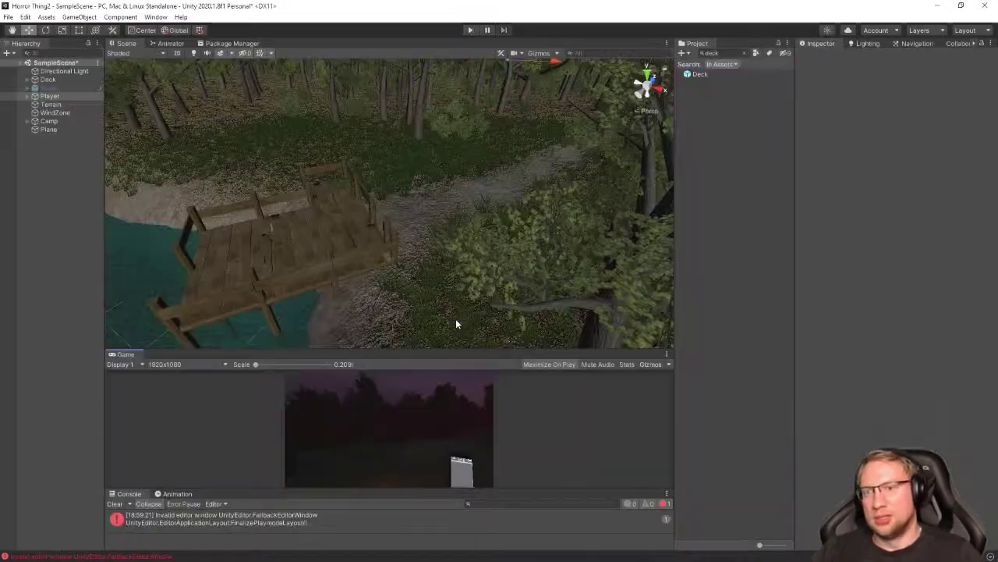
pyautogui.moveTo(446, 301); pyautogui.dragTo(207, 182, button='right')
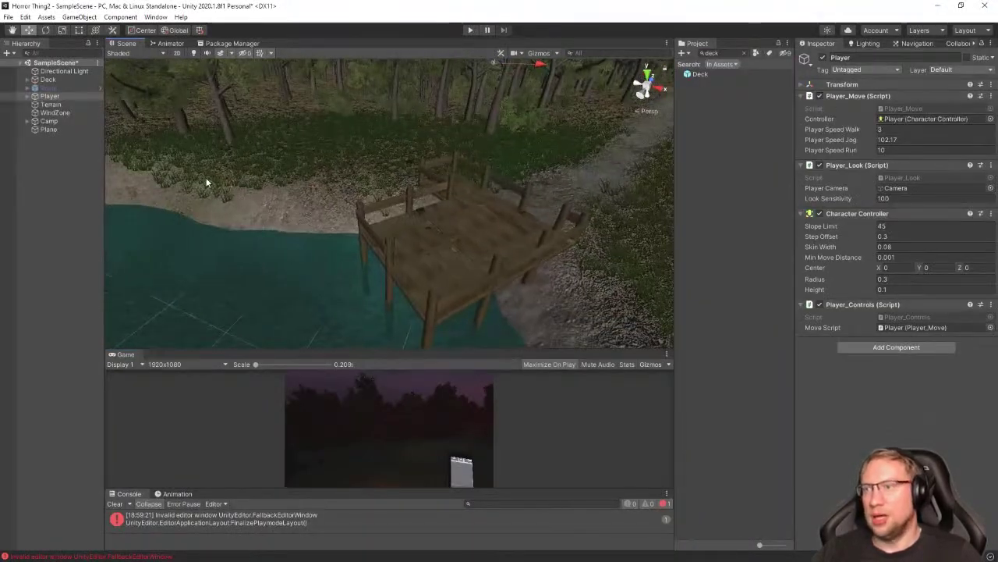
pyautogui.click(383, 208)
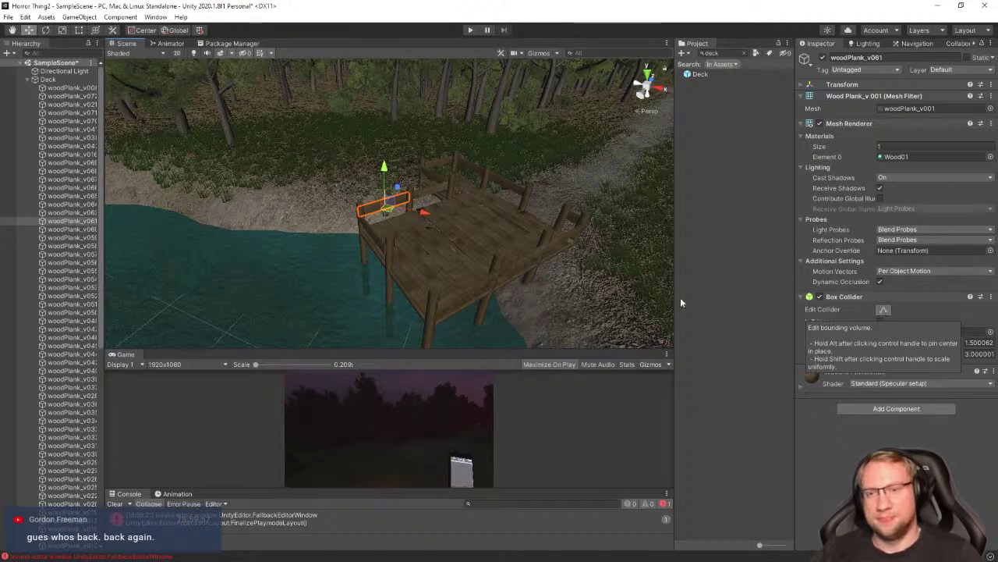
pyautogui.keyDown('ctrl'); pyautogui.click(479, 289); pyautogui.keyUp('ctrl')
pyautogui.keyDown('alt'); pyautogui.moveTo(478, 289); pyautogui.dragTo(413, 255); pyautogui.keyUp('alt')
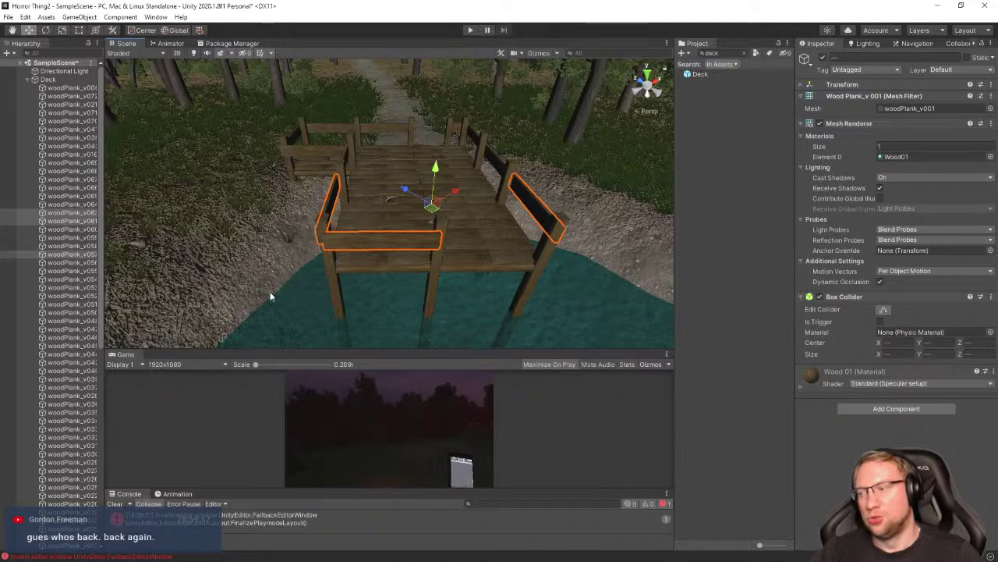
pyautogui.click(226, 227)
# Remove the Box Collider component from all of the Deck's child planks and pillars
pyautogui.scroll(3, 74, 119)
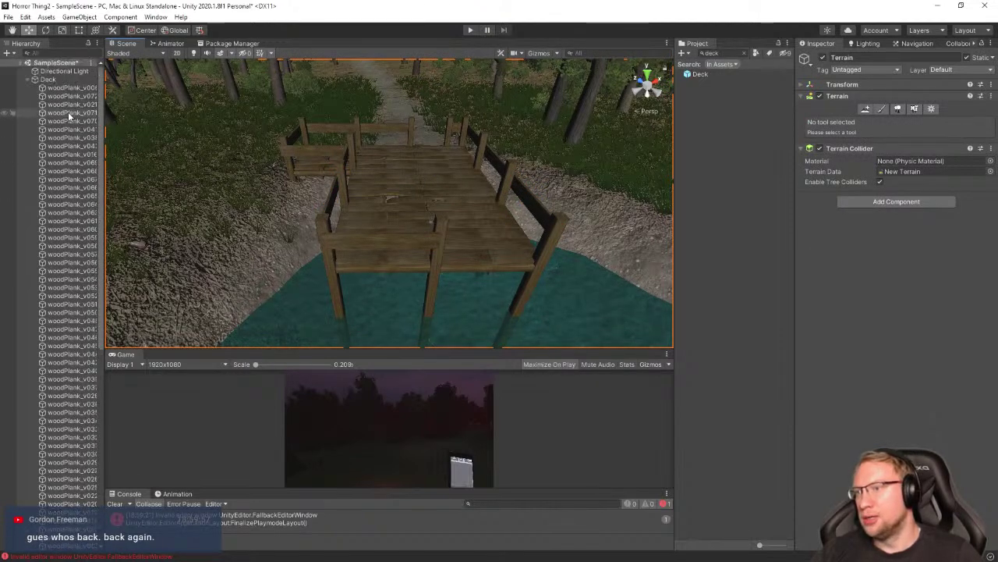
pyautogui.click(67, 88)
pyautogui.scroll(-10, 77, 386)
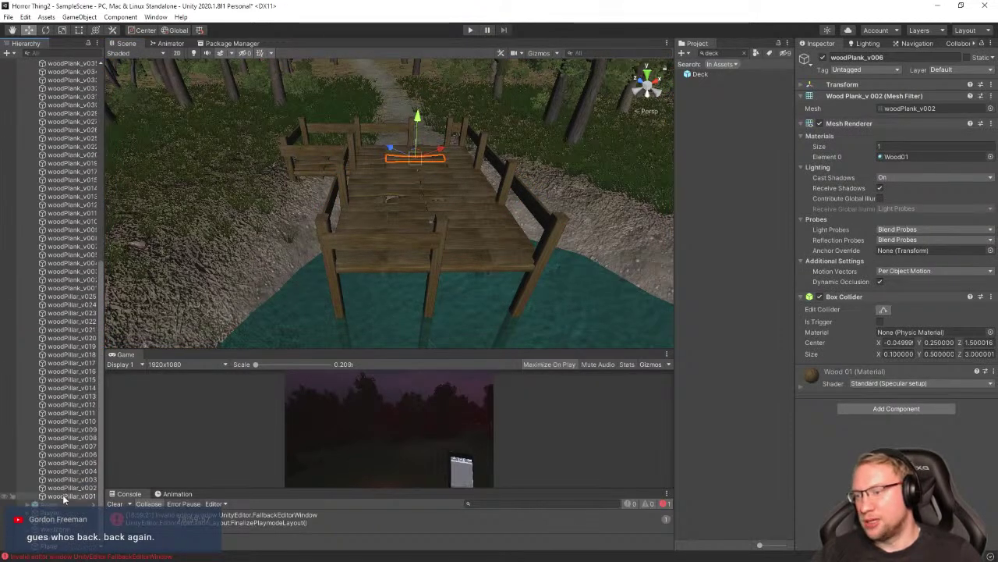
pyautogui.keyDown('shift'); pyautogui.click(62, 495); pyautogui.keyUp('shift')
pyautogui.rightClick(846, 295)
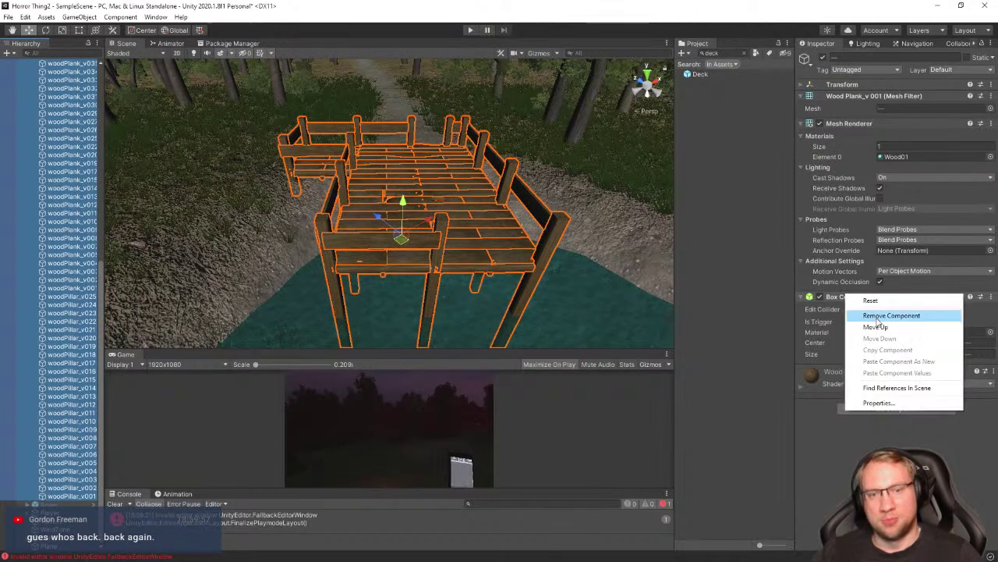
pyautogui.click(874, 316)
pyautogui.click(615, 227)
pyautogui.click(68, 264)
pyautogui.scroll(11, 64, 285)
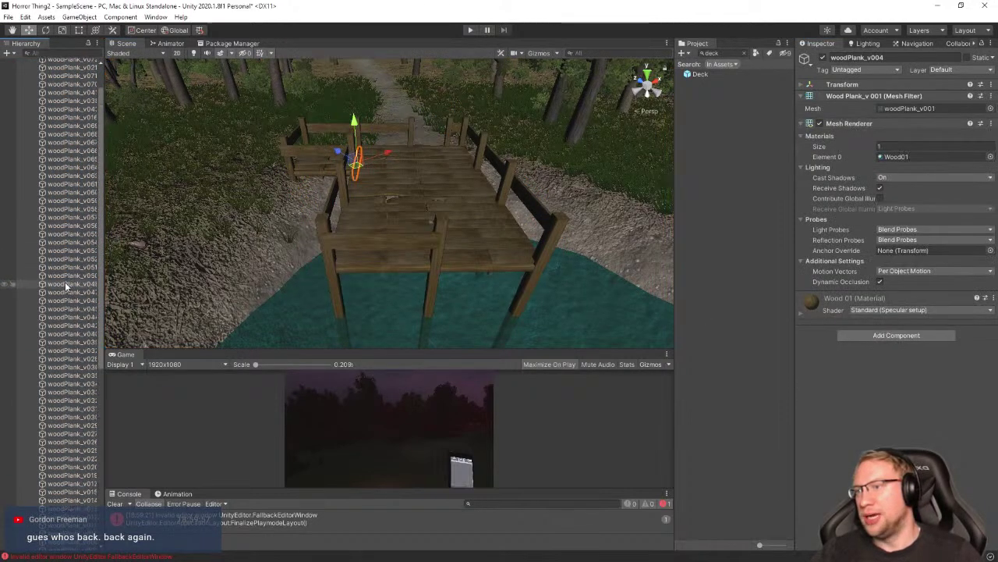
pyautogui.click(46, 83)
# Delete the short railing piece and its extra pillar that narrow the Deck's land-side entrance
pyautogui.moveTo(403, 227); pyautogui.dragTo(912, 312, button='right')
pyautogui.keyDown('alt'); pyautogui.moveTo(911, 311); pyautogui.dragTo(334, 241); pyautogui.keyUp('alt')
pyautogui.scroll(-3, 482, 221)
pyautogui.click(356, 250)
pyautogui.press('Delete')
pyautogui.click(356, 244)
pyautogui.press('Delete')
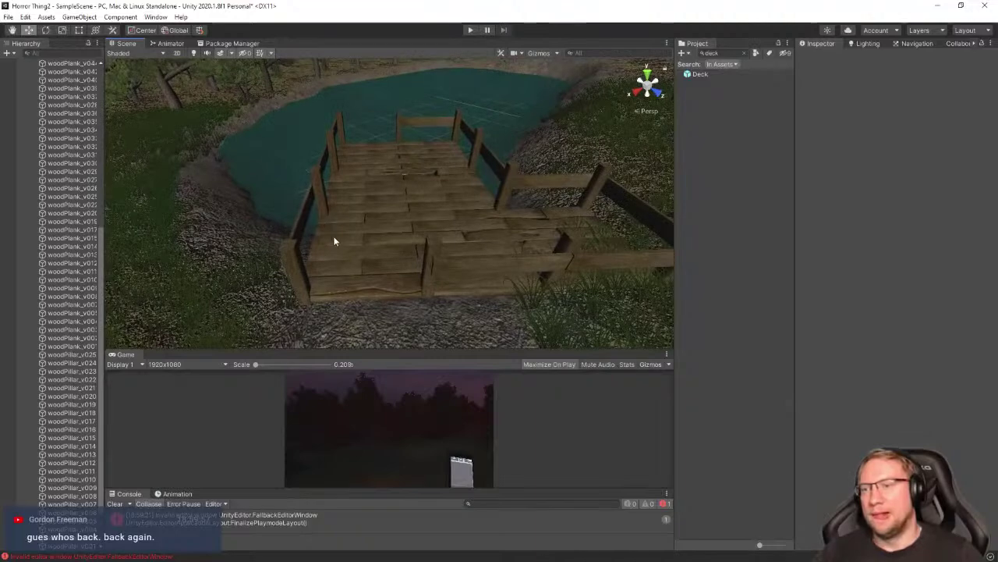
# Collapse the Deck hierarchy and add a single Box Collider component to the parent Deck object
pyautogui.scroll(8, 74, 257)
pyautogui.click(29, 81)
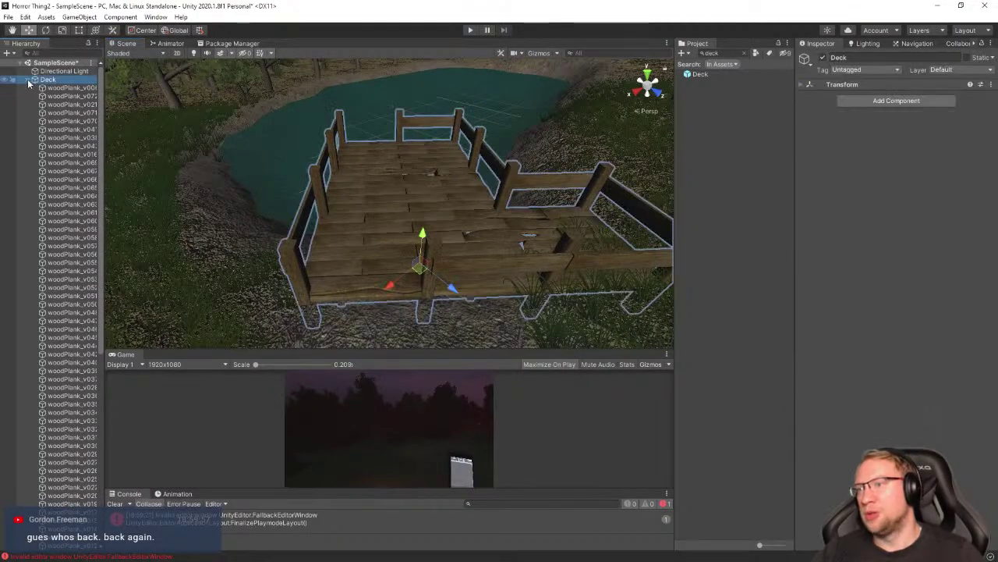
pyautogui.click(29, 80)
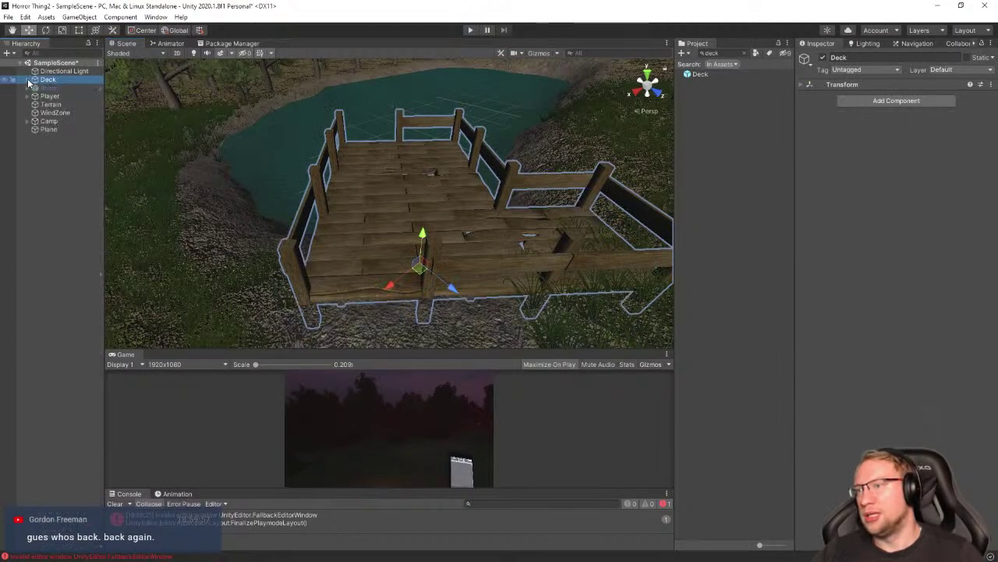
pyautogui.click(896, 101)
pyautogui.write('collider')
pyautogui.click(874, 136)
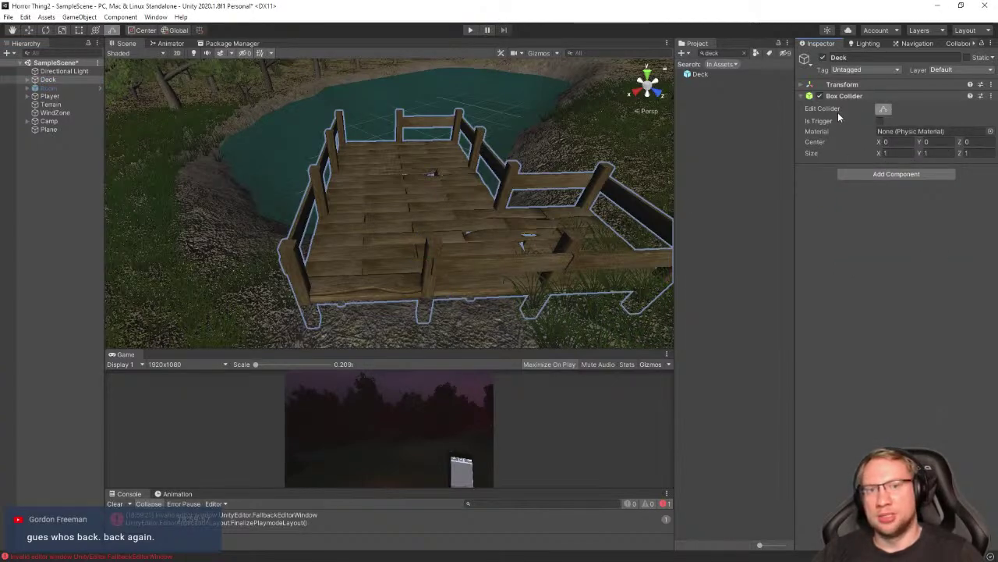
# Reshape the Deck's Box Collider to about 0.47 thick in Z and line it up with the land-side railing at about Z 3.85
pyautogui.click(883, 110)
pyautogui.moveTo(466, 181); pyautogui.dragTo(872, 122, button='right')
pyautogui.moveTo(452, 195); pyautogui.dragTo(605, 236, button='right')
pyautogui.press('s')
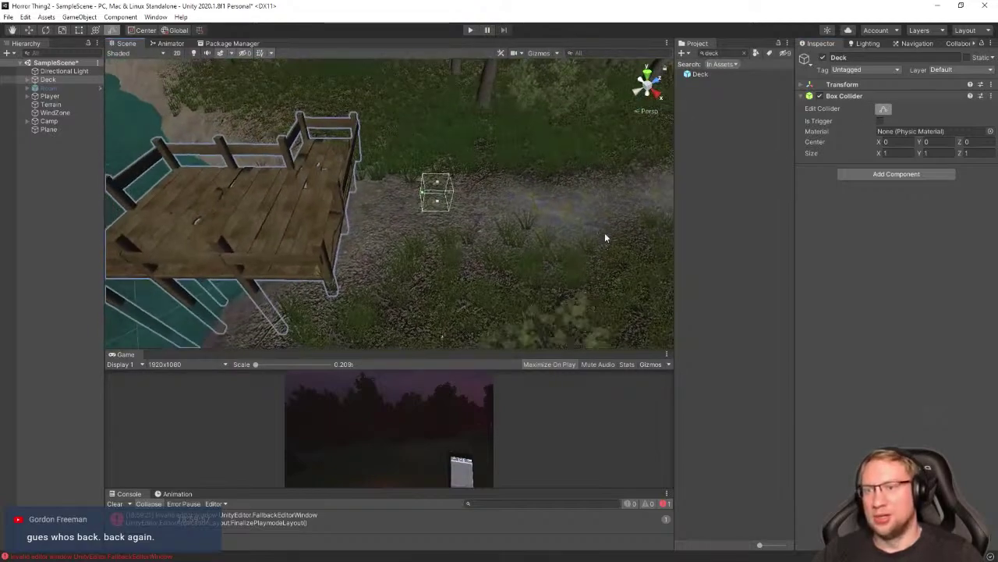
pyautogui.press('w')
pyautogui.moveTo(329, 196); pyautogui.dragTo(351, 200, button='right')
pyautogui.moveTo(583, 208); pyautogui.dragTo(397, 215)
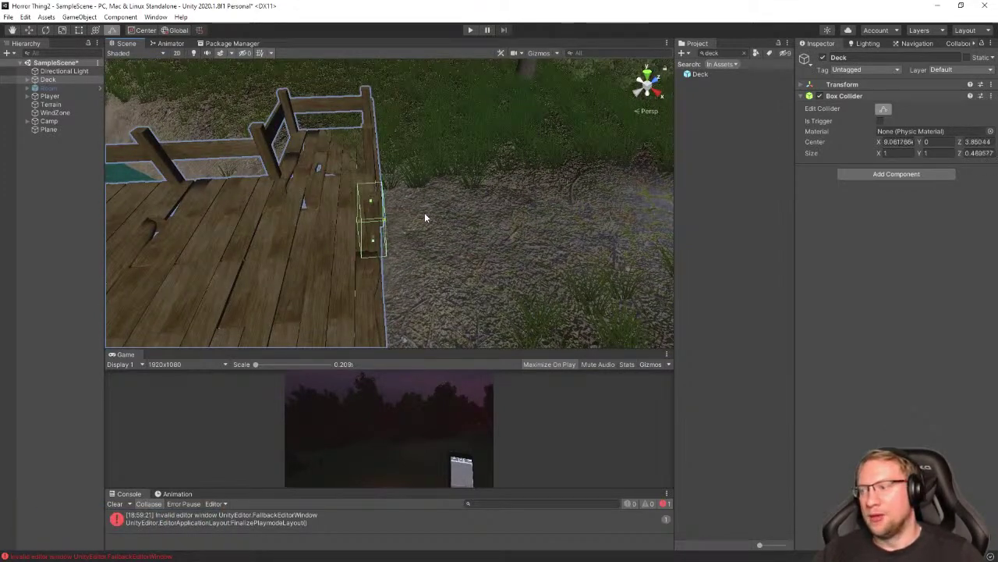
# Stretch the Box Collider along the land-side railing to about 6.33 in X and about 6.43 in height
pyautogui.keyDown('alt'); pyautogui.moveTo(468, 211); pyautogui.dragTo(288, 155); pyautogui.keyUp('alt')
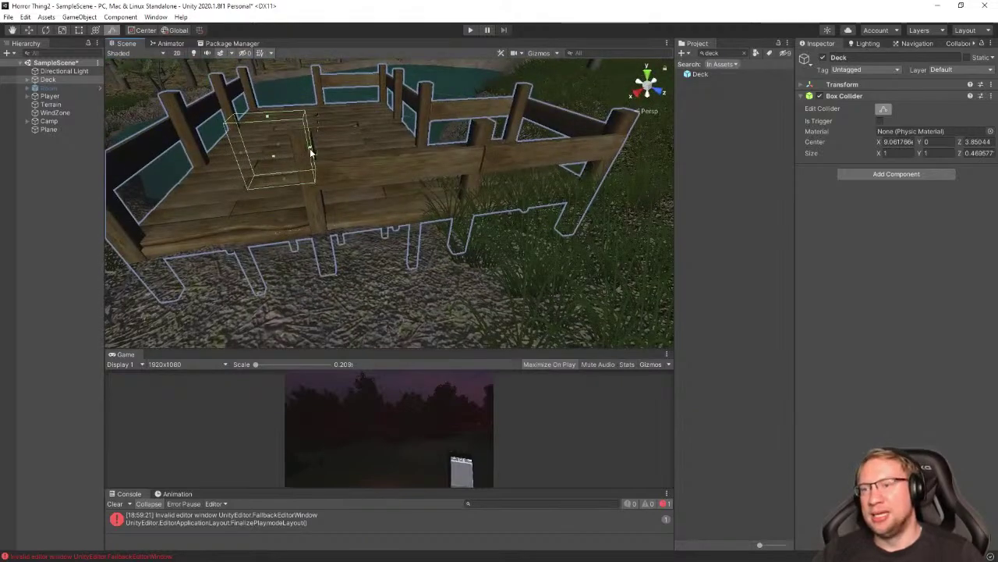
pyautogui.press('s')
pyautogui.moveTo(493, 218); pyautogui.dragTo(471, 195, button='right')
pyautogui.moveTo(471, 196); pyautogui.dragTo(396, 209)
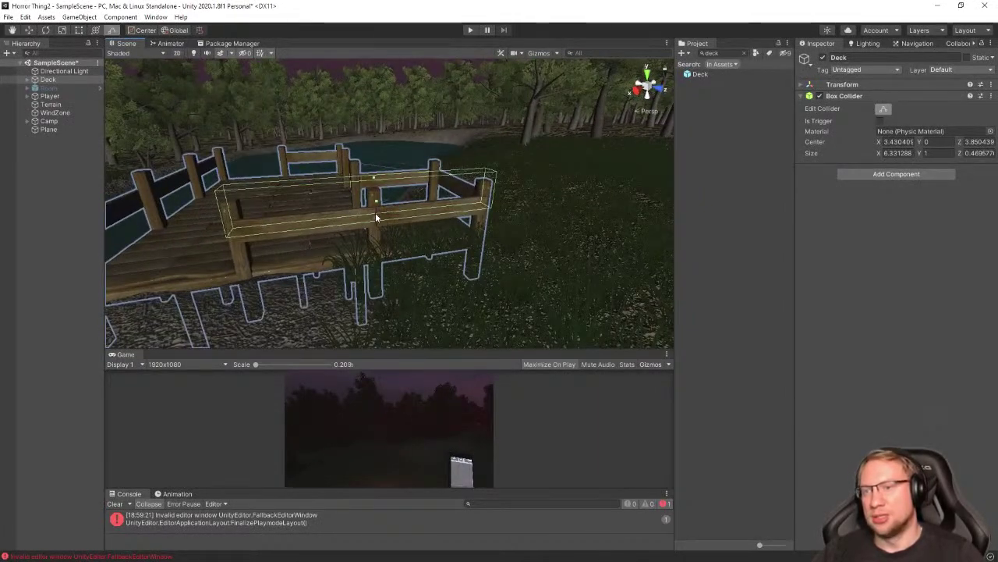
pyautogui.moveTo(374, 264); pyautogui.dragTo(372, 334)
pyautogui.moveTo(373, 179); pyautogui.dragTo(220, 178)
# Add a second Box Collider to the Deck and stretch it to about 8.84 in Z, checking it from above
pyautogui.click(896, 174)
pyautogui.press('Return')
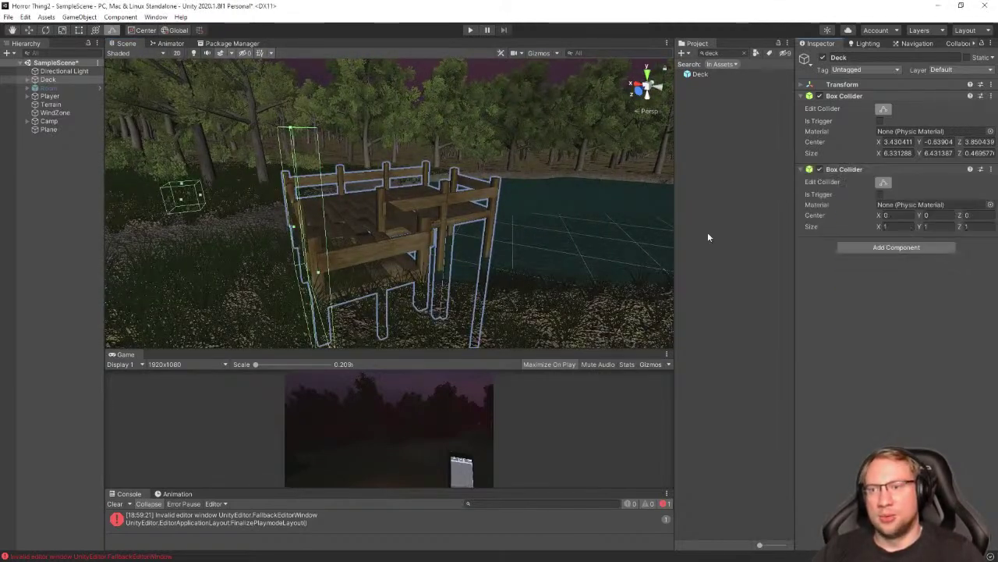
pyautogui.keyDown('alt'); pyautogui.moveTo(201, 200); pyautogui.dragTo(266, 197); pyautogui.keyUp('alt')
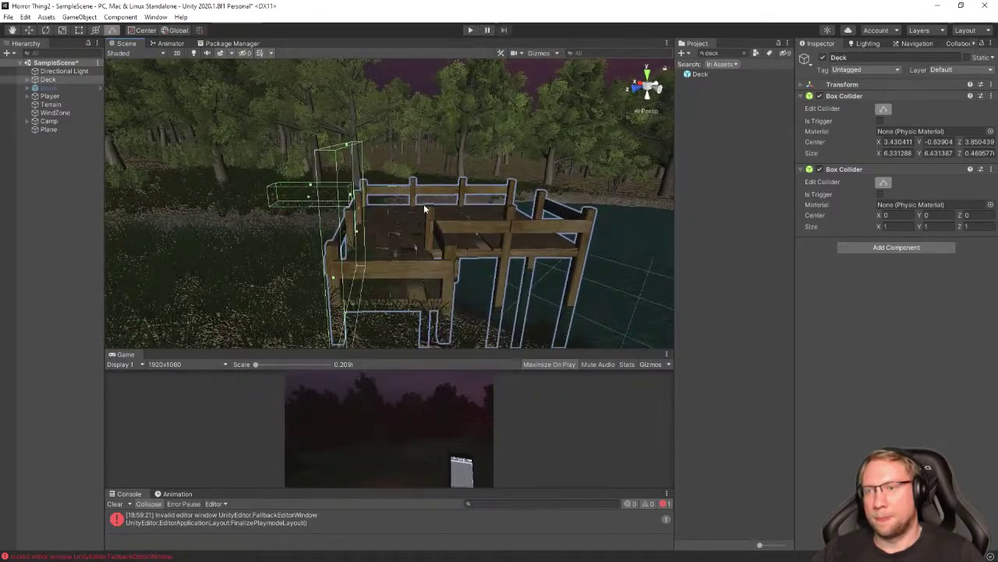
pyautogui.moveTo(431, 253); pyautogui.dragTo(649, 103, button='right')
pyautogui.click(649, 101)
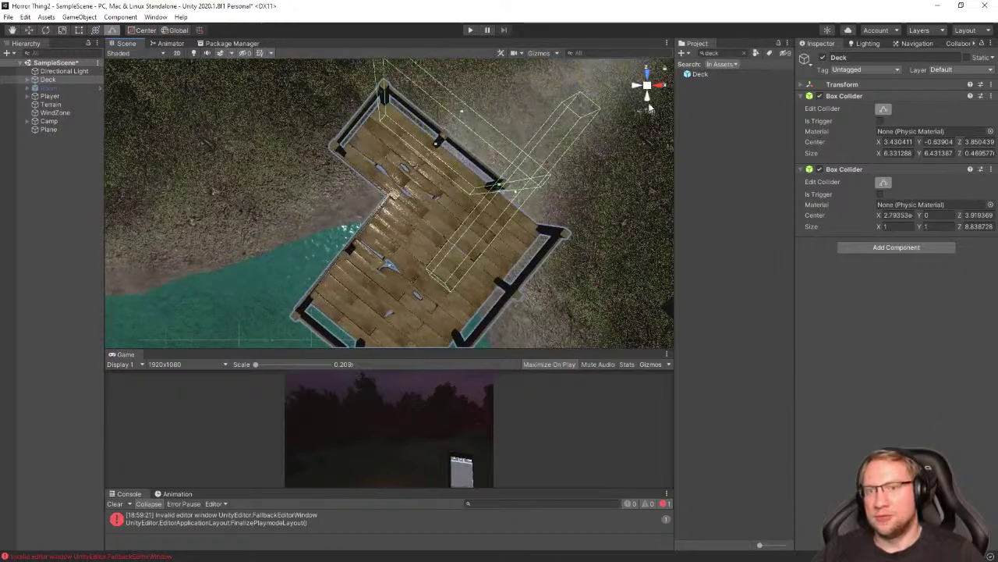
pyautogui.scroll(-5, 457, 229)
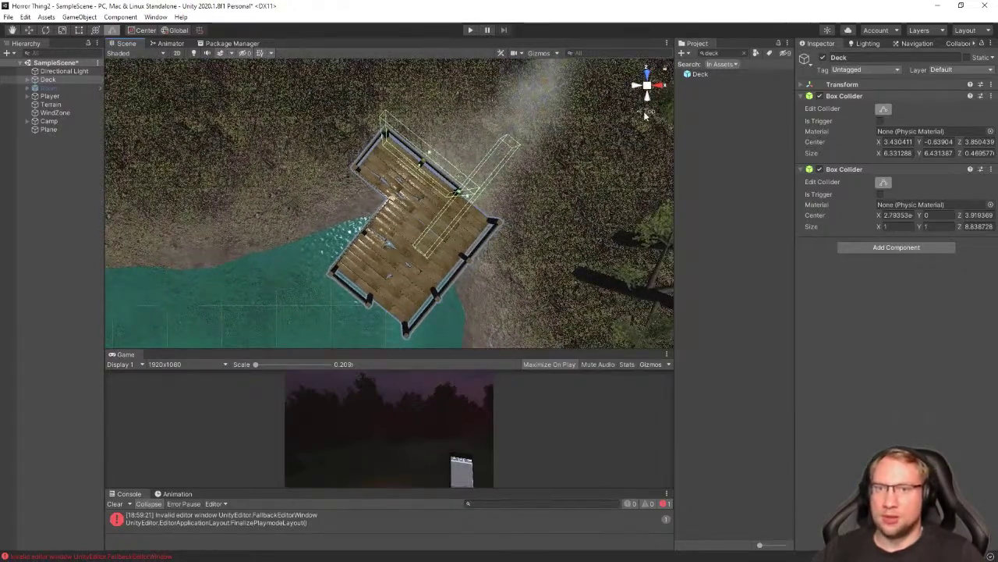
pyautogui.click(647, 111)
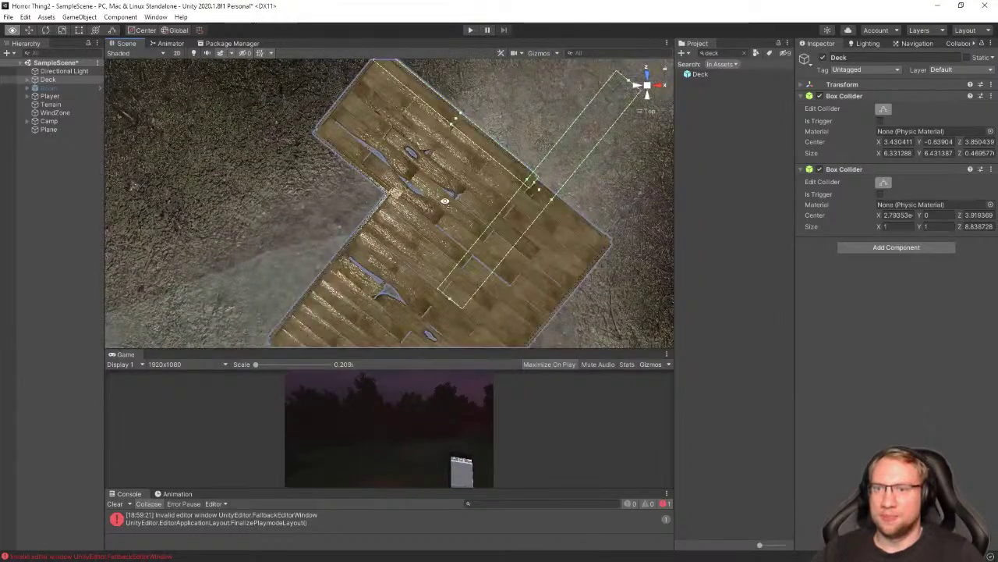
pyautogui.scroll(-4, 448, 219)
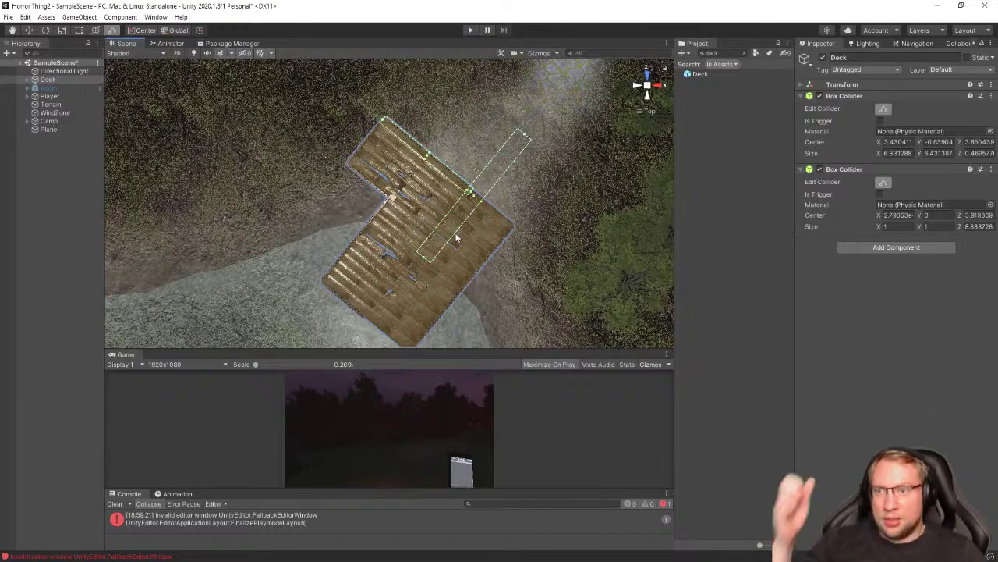
# Enlarge the Scene view and widen the second Box Collider to about 3.44 in X, out to the long side railing, keeping the Deck's collider in edit mode
pyautogui.moveTo(411, 350); pyautogui.dragTo(411, 427)
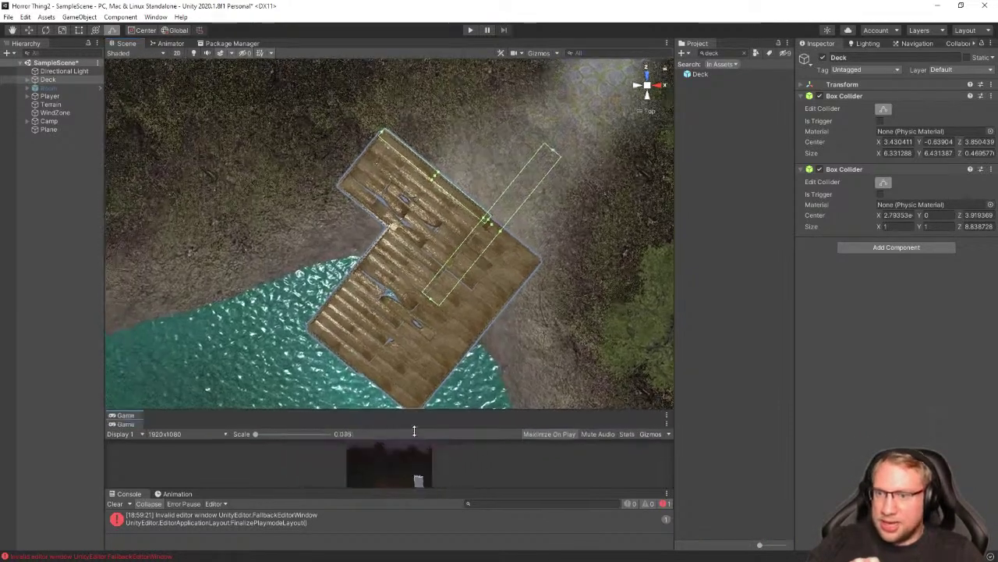
pyautogui.moveTo(503, 243); pyautogui.dragTo(545, 282)
pyautogui.click(528, 248)
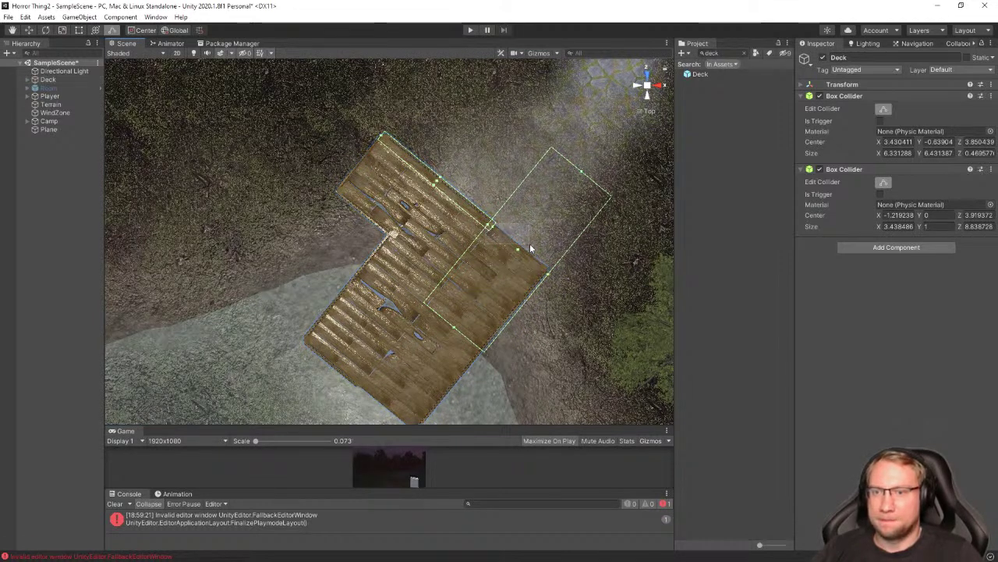
pyautogui.click(496, 293)
pyautogui.click(528, 200)
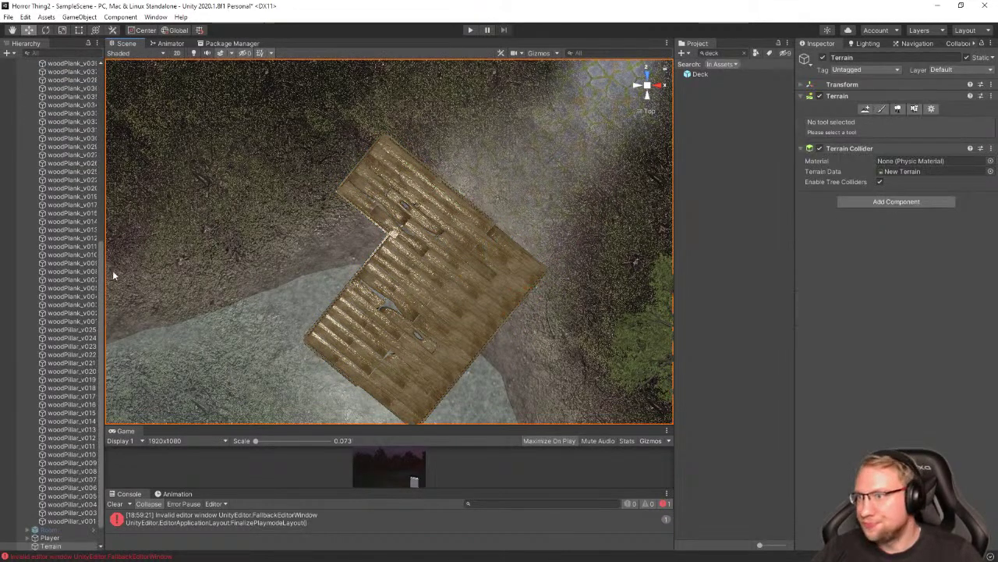
pyautogui.scroll(8, 80, 275)
pyautogui.click(62, 78)
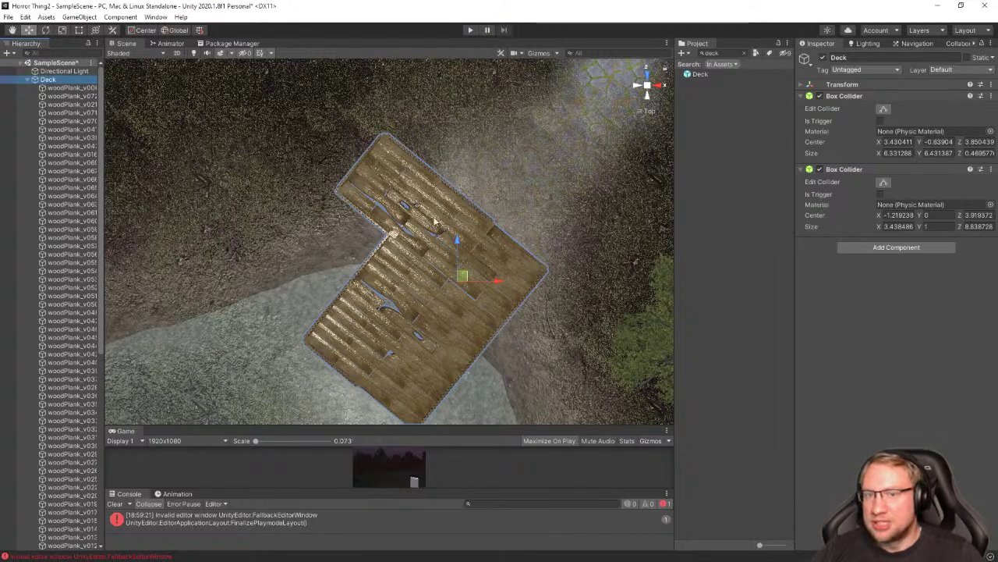
pyautogui.click(887, 184)
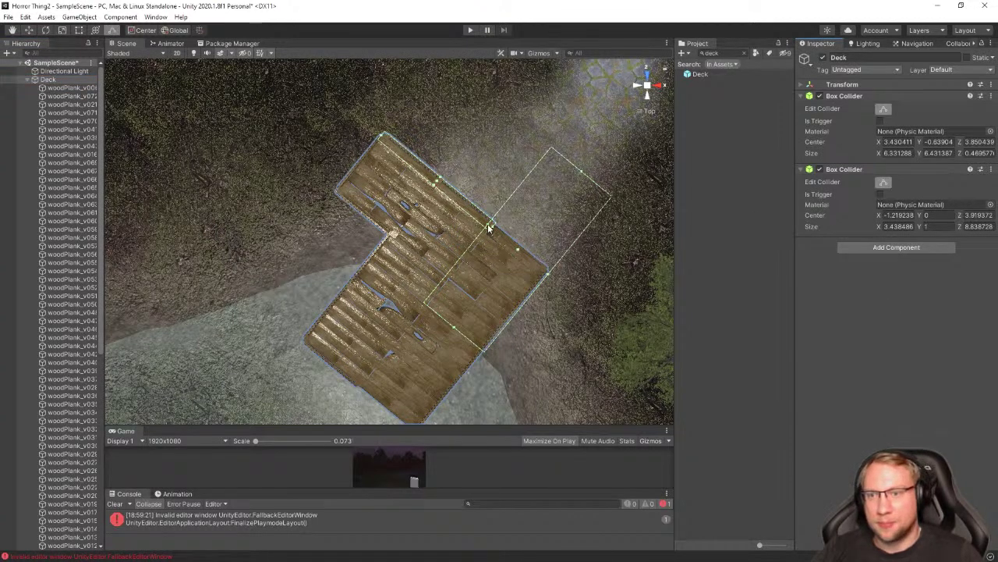
# Thin the second Box Collider to about 0.58 in X and fit it along the long side railing at about 9.24 in Z
pyautogui.moveTo(488, 228); pyautogui.dragTo(546, 271)
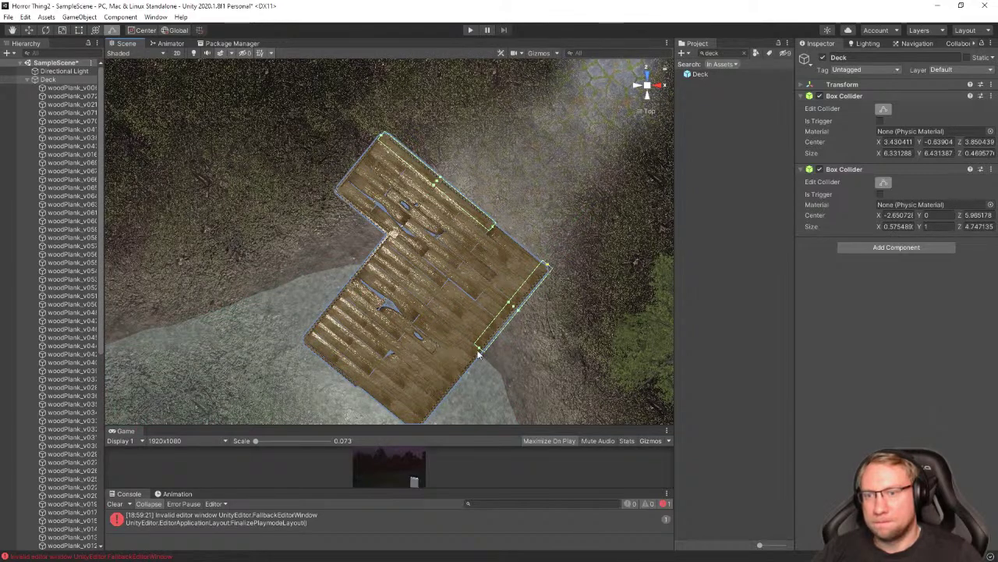
pyautogui.moveTo(478, 352); pyautogui.dragTo(411, 422)
pyautogui.moveTo(576, 290); pyautogui.dragTo(601, 275, button='right')
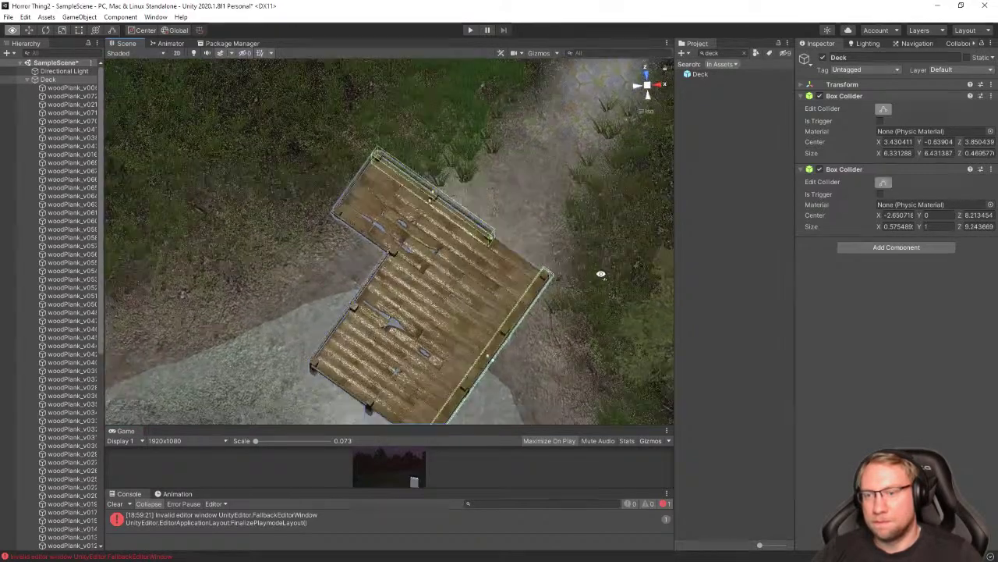
pyautogui.keyDown('alt'); pyautogui.moveTo(600, 274); pyautogui.dragTo(413, 176); pyautogui.keyUp('alt')
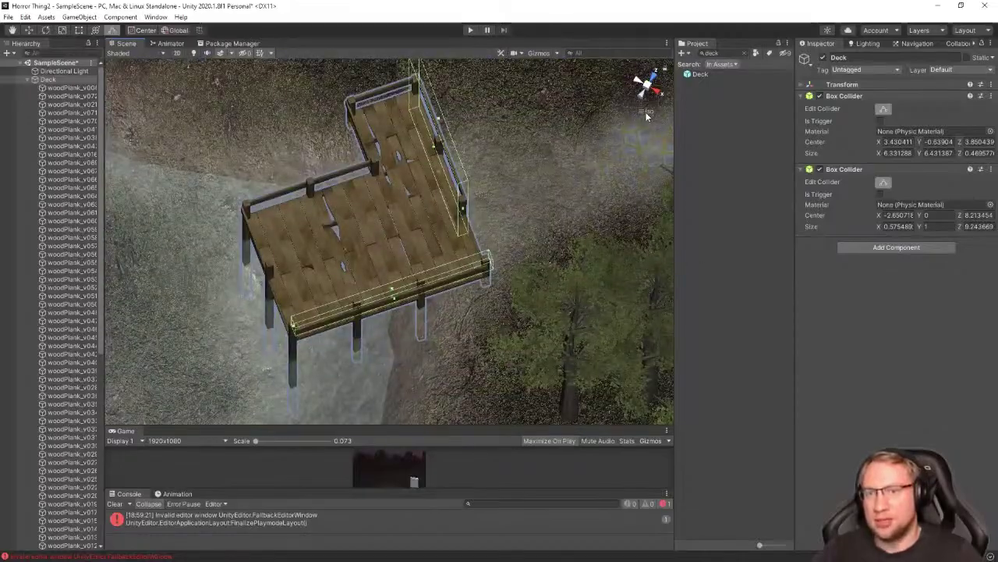
# Extend the long side railing's Box Collider to about 12.38 in height and about 9.42 in Z
pyautogui.click(645, 111)
pyautogui.moveTo(413, 247); pyautogui.dragTo(362, 238, button='right')
pyautogui.press('w')
pyautogui.press('s')
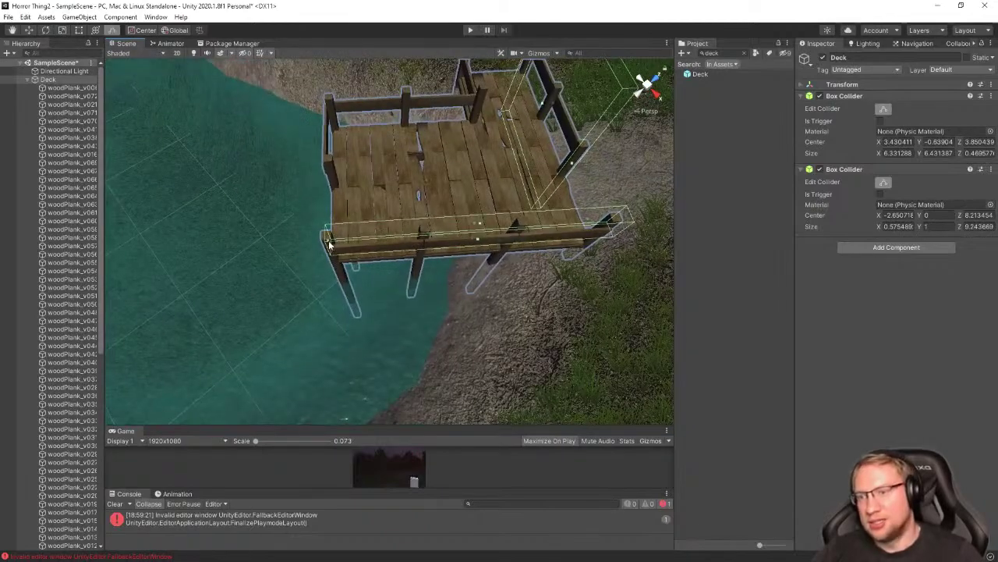
pyautogui.keyDown('alt'); pyautogui.moveTo(324, 243); pyautogui.dragTo(398, 195); pyautogui.keyUp('alt')
pyautogui.scroll(-3, 394, 233)
pyautogui.moveTo(385, 262); pyautogui.dragTo(399, 467)
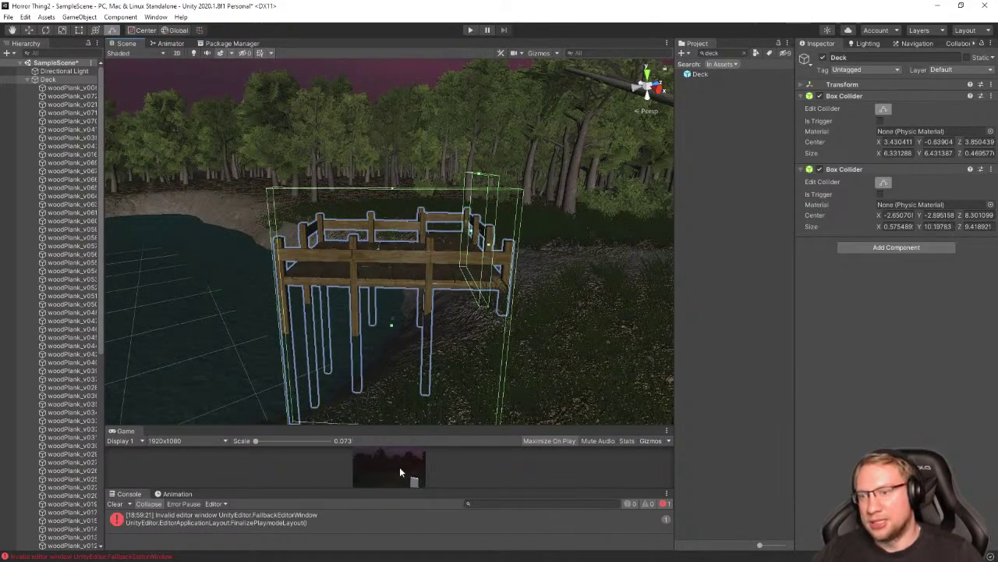
pyautogui.keyDown('alt'); pyautogui.moveTo(414, 400); pyautogui.dragTo(866, 261); pyautogui.keyUp('alt')
# Add a third Box Collider to the Deck and stretch it to about 13.64 in Z toward the lake end
pyautogui.click(904, 247)
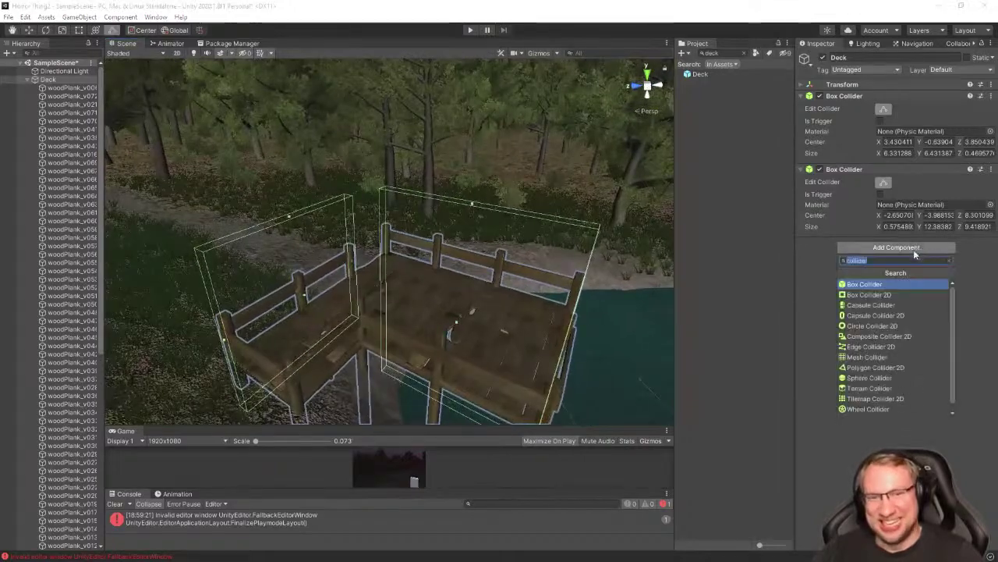
pyautogui.click(878, 283)
pyautogui.keyDown('alt'); pyautogui.moveTo(328, 290); pyautogui.dragTo(472, 261); pyautogui.keyUp('alt')
pyautogui.scroll(-5, 446, 261)
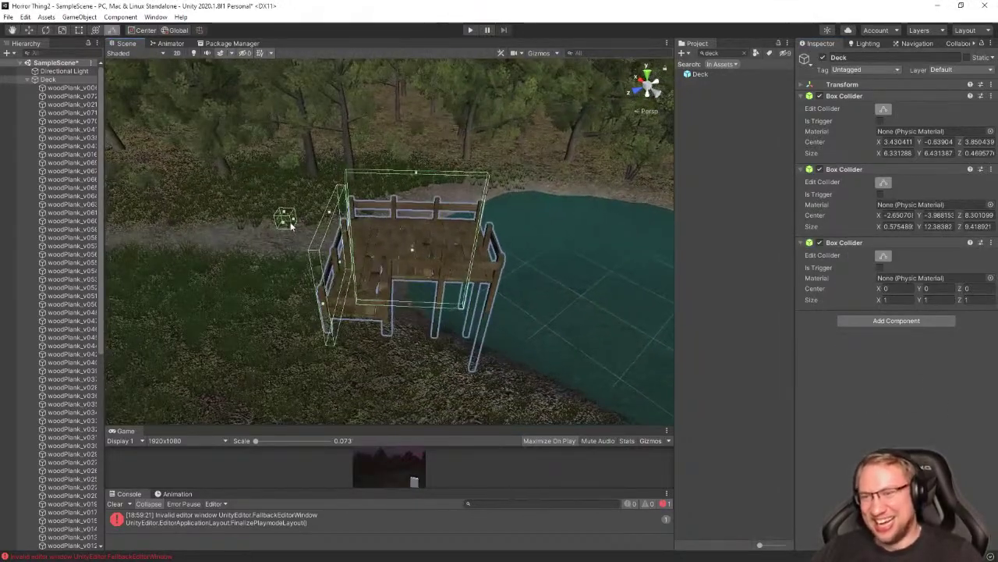
pyautogui.moveTo(320, 225); pyautogui.dragTo(503, 245)
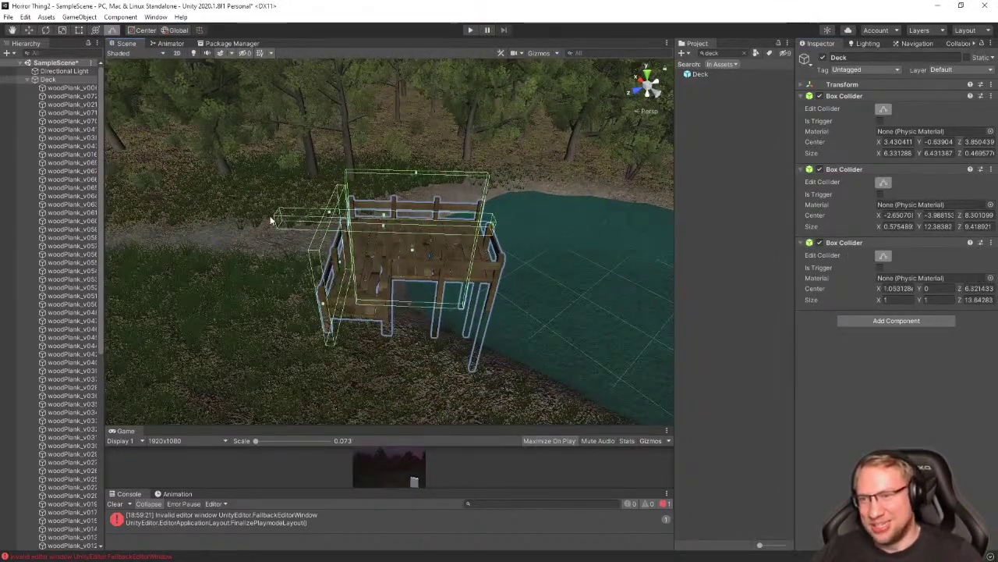
# Reshape the third Box Collider along the opposite lake-side railing to about 0.53 in X, 14.9 in Y and 6.63 in Z
pyautogui.keyDown('alt'); pyautogui.moveTo(440, 265); pyautogui.dragTo(707, 311); pyautogui.keyUp('alt')
pyautogui.scroll(-4, 274, 225)
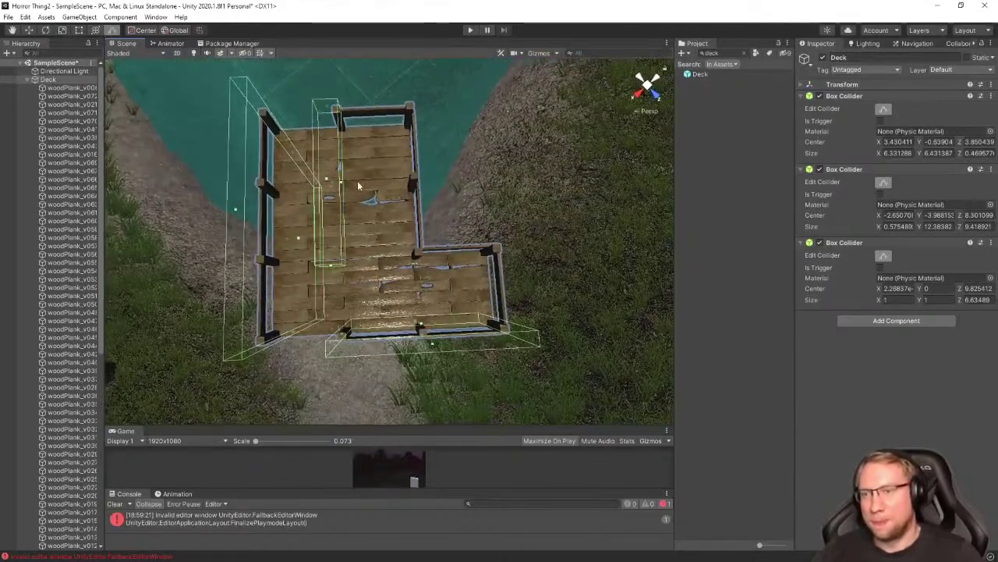
pyautogui.moveTo(340, 184); pyautogui.dragTo(420, 185)
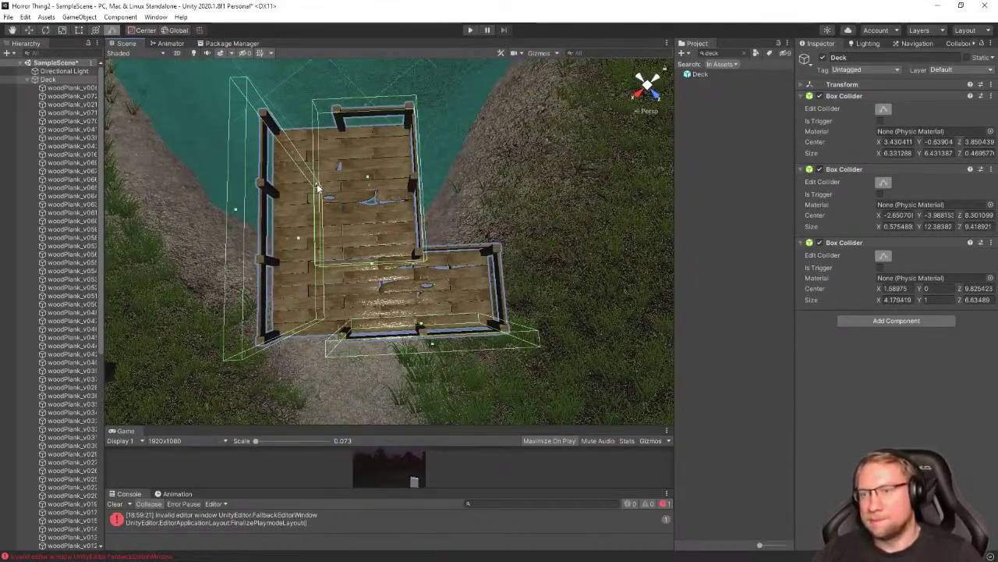
pyautogui.moveTo(318, 187); pyautogui.dragTo(479, 252)
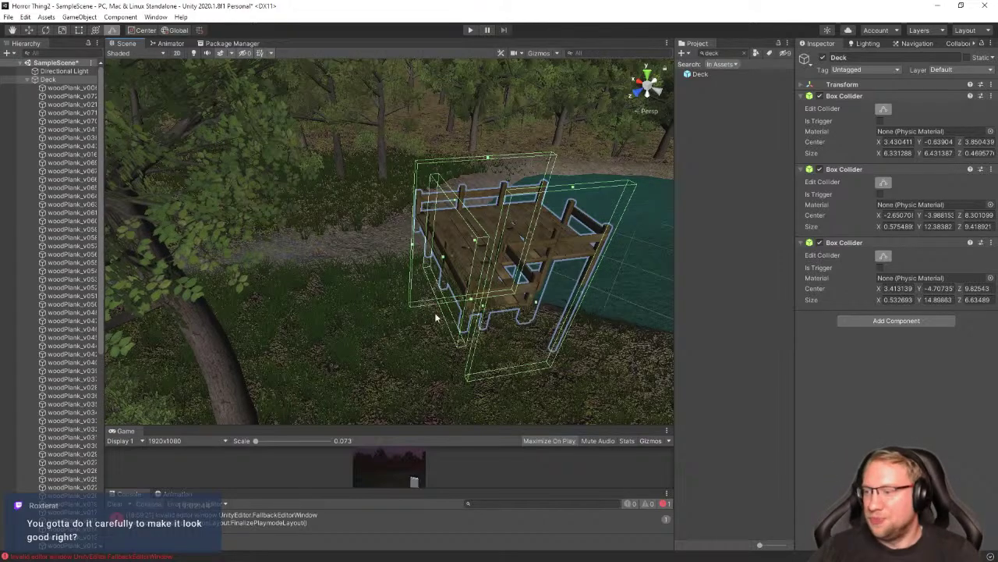
# Trim the third Box Collider to about 6.48 in Z so it ends at the Deck's inner corner
pyautogui.moveTo(522, 302); pyautogui.dragTo(261, 306, button='right')
pyautogui.press('w')
pyautogui.press('s')
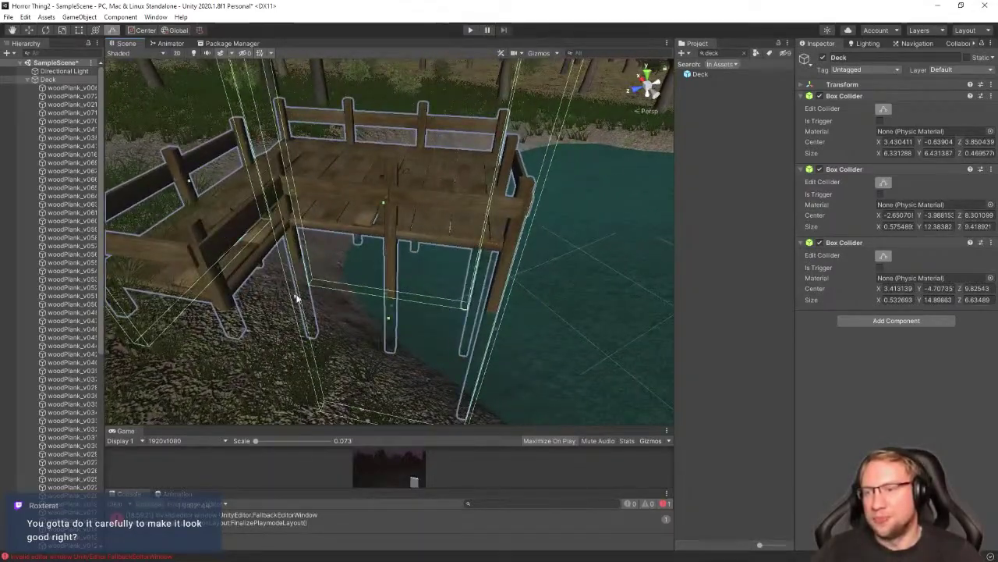
pyautogui.moveTo(297, 298); pyautogui.dragTo(304, 301)
pyautogui.moveTo(300, 299); pyautogui.dragTo(361, 282, button='right')
# Add a fourth Box Collider and shape it to about 6.96 in X and 0.58 in Z, in line with the side platform's lake-facing railing
pyautogui.click(904, 323)
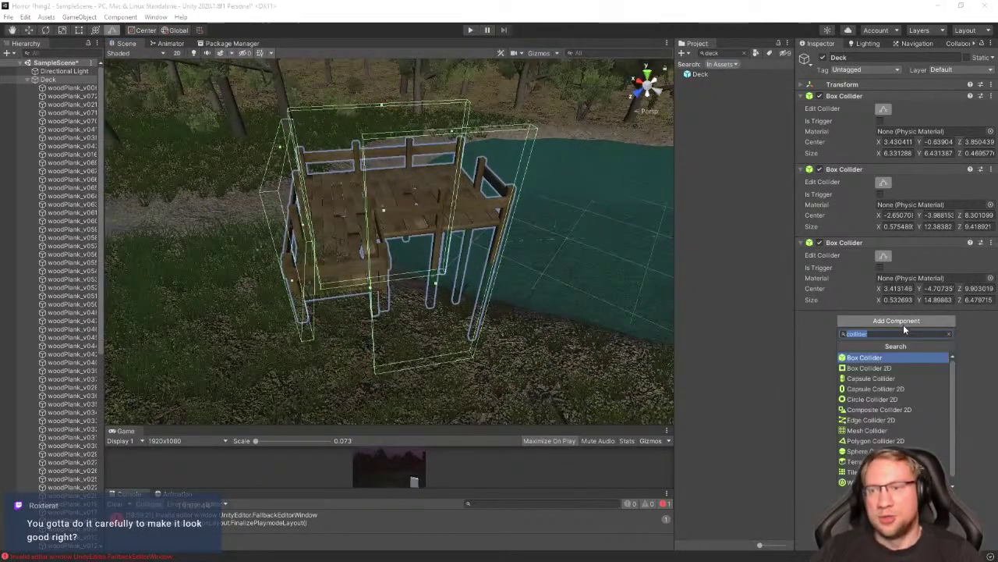
pyautogui.click(865, 352)
pyautogui.keyDown('alt'); pyautogui.moveTo(343, 234); pyautogui.dragTo(453, 233); pyautogui.keyUp('alt')
pyautogui.press('w')
pyautogui.moveTo(426, 238)
pyautogui.mouseDown(button='right')
pyautogui.moveTo(401, 237)
pyautogui.moveTo(410, 233)
pyautogui.mouseUp(button='right')
pyautogui.press('d')
pyautogui.keyDown('alt'); pyautogui.moveTo(410, 232); pyautogui.dragTo(366, 142); pyautogui.keyUp('alt')
pyautogui.moveTo(366, 141); pyautogui.dragTo(517, 140, button='middle')
pyautogui.scroll(-3, 305, 179)
pyautogui.moveTo(349, 183); pyautogui.dragTo(445, 180)
pyautogui.moveTo(456, 225)
pyautogui.mouseDown(button='right')
pyautogui.moveTo(463, 236)
pyautogui.moveTo(447, 214)
pyautogui.mouseUp(button='right')
pyautogui.press('w')
pyautogui.press('d')
pyautogui.keyDown('alt'); pyautogui.moveTo(447, 214); pyautogui.dragTo(394, 162); pyautogui.keyUp('alt')
pyautogui.keyDown('alt'); pyautogui.moveTo(328, 231); pyautogui.dragTo(541, 128); pyautogui.keyUp('alt')
pyautogui.press('s')
pyautogui.moveTo(541, 128); pyautogui.dragTo(565, 122, button='right')
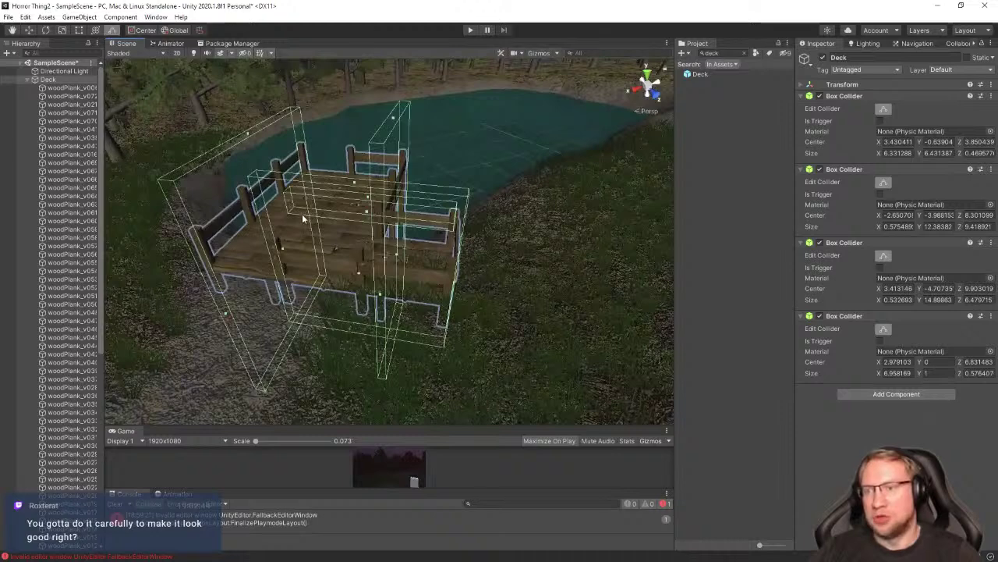
# Shorten the fourth Box Collider to about 3.29 in X and extend its height to about 10.64 at the side platform's lake-facing railing
pyautogui.press('w')
pyautogui.moveTo(368, 221); pyautogui.dragTo(375, 241, button='right')
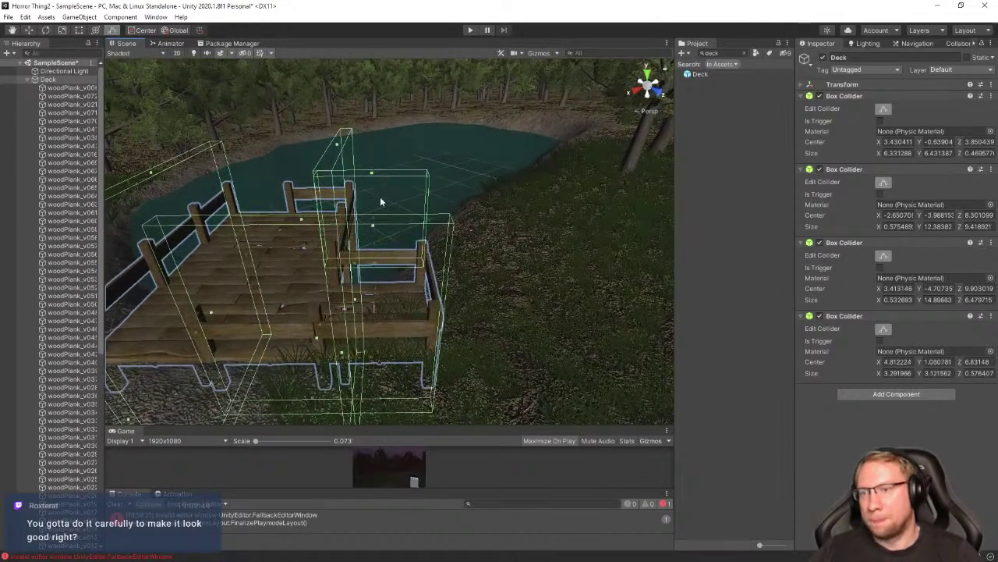
pyautogui.moveTo(380, 407); pyautogui.dragTo(377, 445)
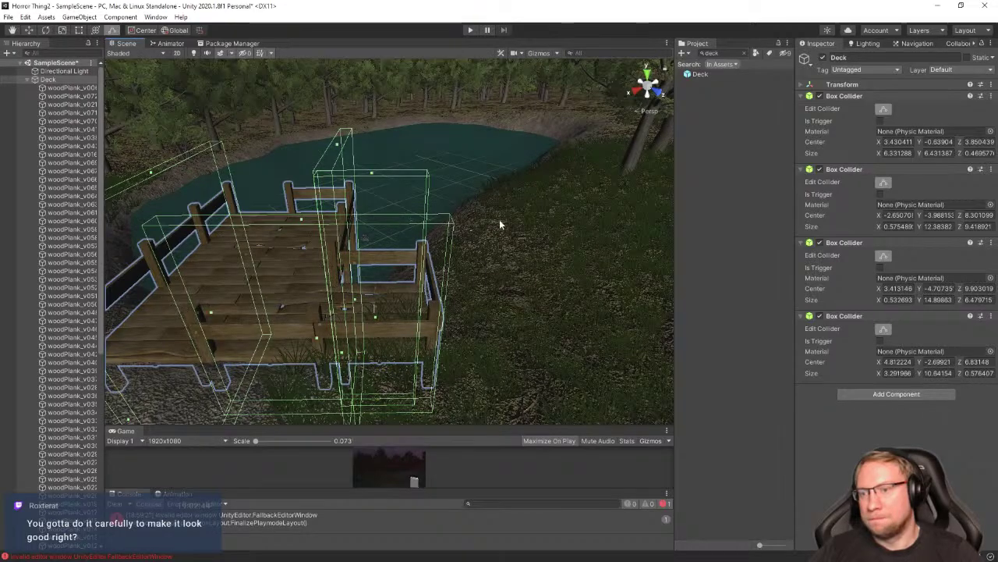
pyautogui.keyDown('alt'); pyautogui.moveTo(499, 219); pyautogui.dragTo(382, 148); pyautogui.keyUp('alt')
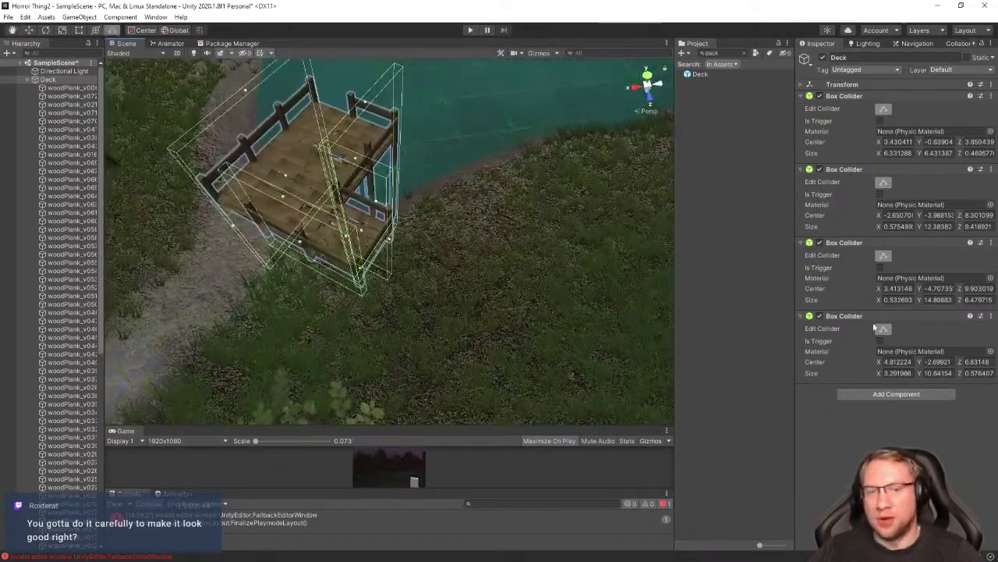
# Add a fifth Box Collider and stretch it to the side platform's outer railing, about 0.69 in X and 7.23 in Z
pyautogui.click(884, 397)
pyautogui.click(876, 427)
pyautogui.keyDown('alt'); pyautogui.moveTo(468, 281); pyautogui.dragTo(383, 305); pyautogui.keyUp('alt')
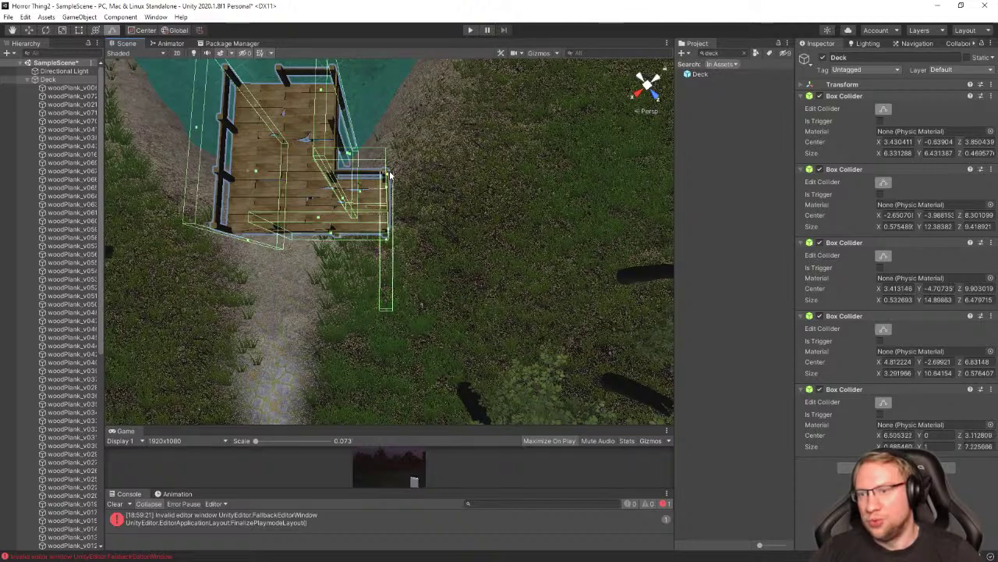
# Trim the fifth Box Collider to about 3.49 in Z along the outer railing and extend its height to about 10.22
pyautogui.keyDown('alt'); pyautogui.moveTo(432, 181); pyautogui.dragTo(218, 148); pyautogui.keyUp('alt')
pyautogui.moveTo(176, 211); pyautogui.dragTo(310, 205)
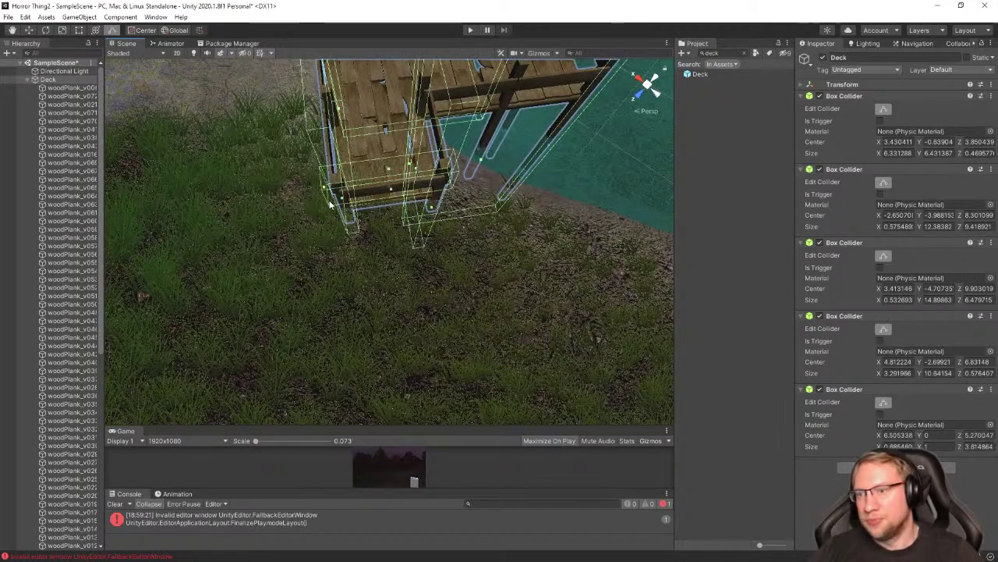
pyautogui.moveTo(393, 180); pyautogui.dragTo(391, 223, button='right')
pyautogui.press('s')
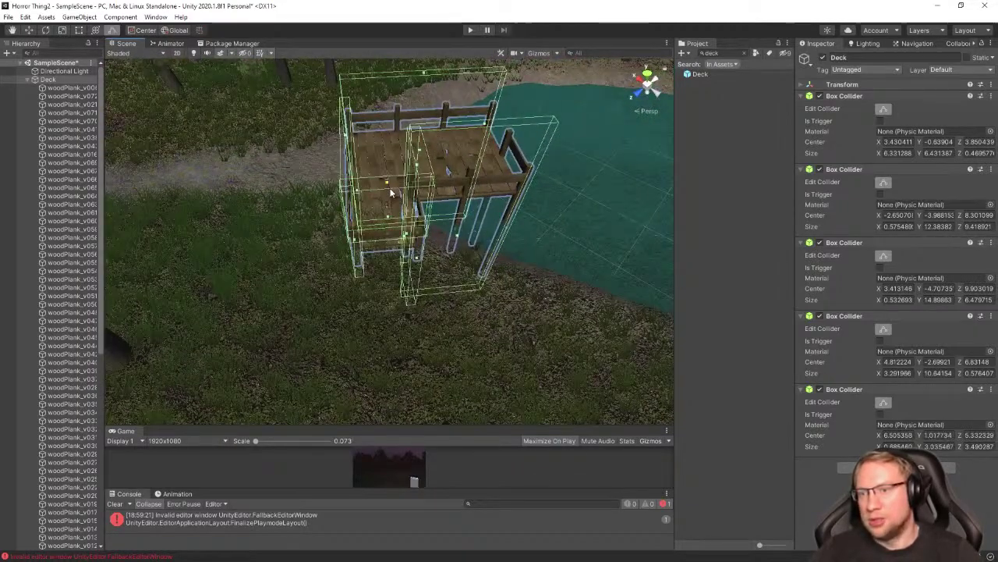
pyautogui.keyDown('alt'); pyautogui.moveTo(389, 332); pyautogui.dragTo(365, 232); pyautogui.keyUp('alt')
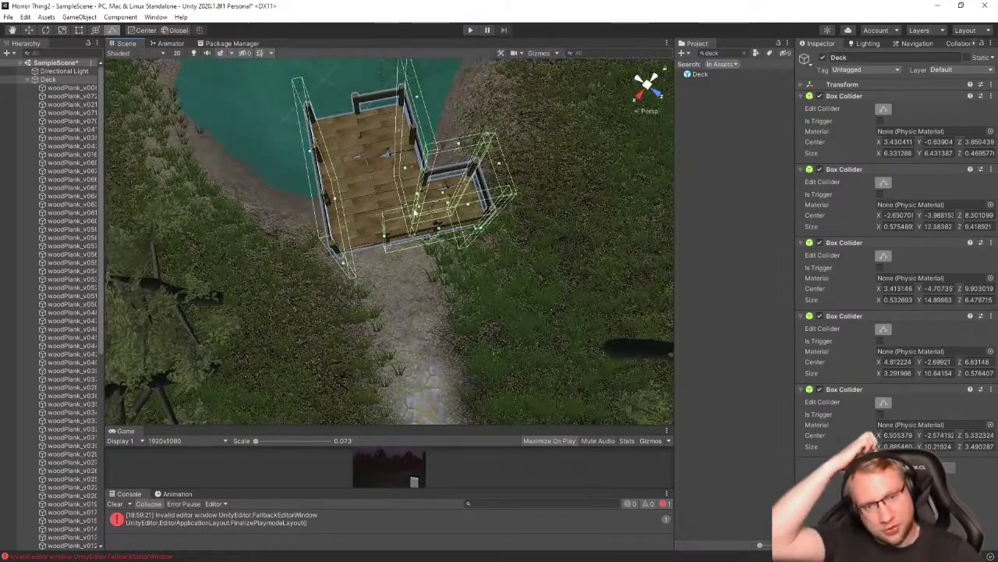
# Add a sixth Box Collider to the Deck and stretch it across the main platform's width, about 6.10 in X
pyautogui.click(897, 466)
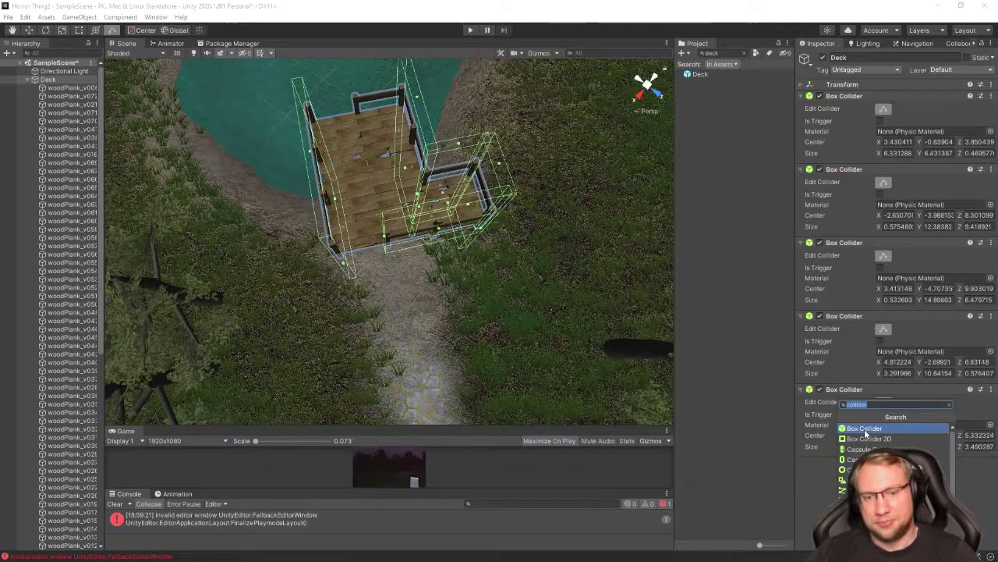
pyautogui.click(864, 428)
pyautogui.keyDown('alt'); pyautogui.moveTo(437, 297); pyautogui.dragTo(660, 266); pyautogui.keyUp('alt')
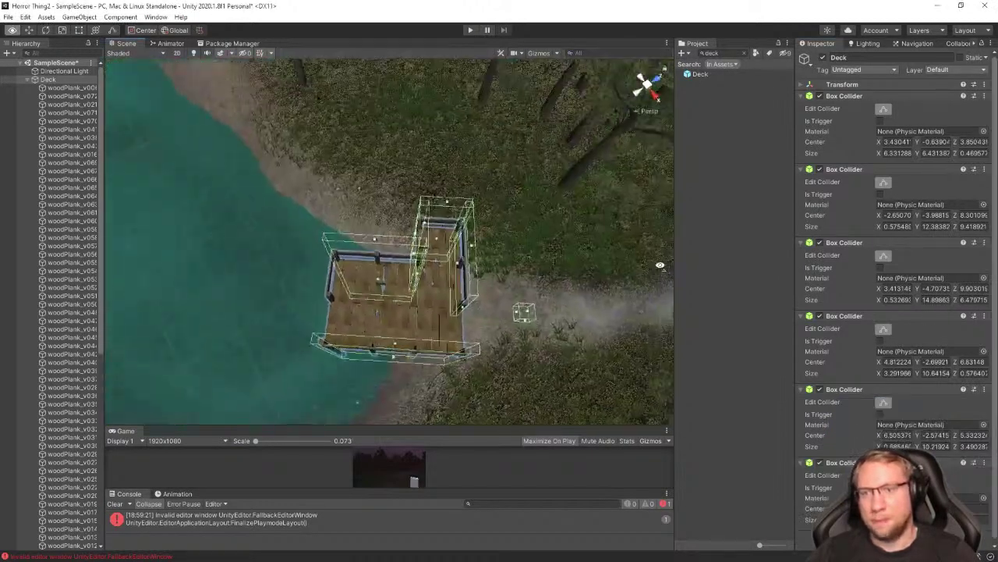
pyautogui.press('f')
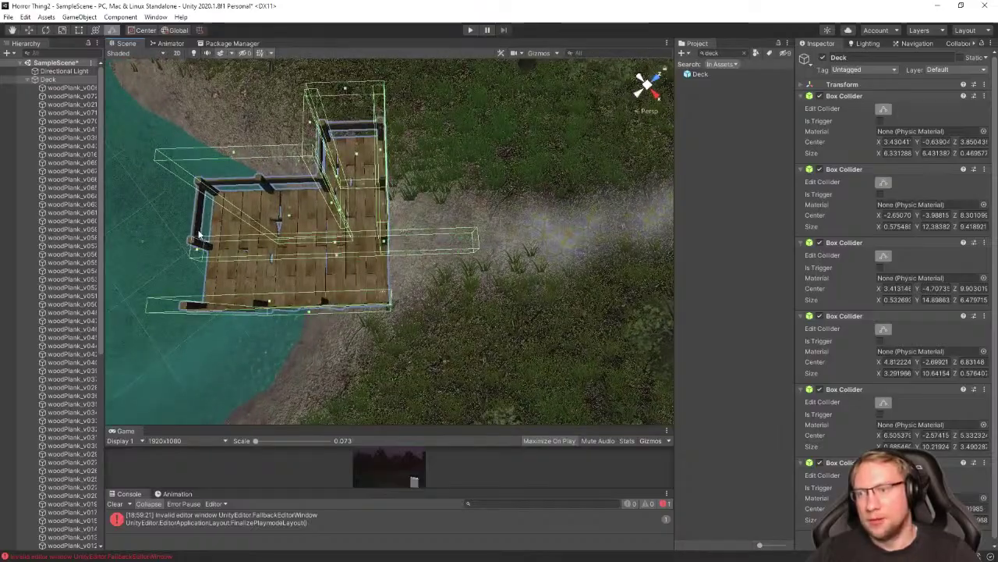
pyautogui.keyDown('alt'); pyautogui.moveTo(199, 234); pyautogui.dragTo(481, 284); pyautogui.keyUp('alt')
pyautogui.scroll(2, 473, 290)
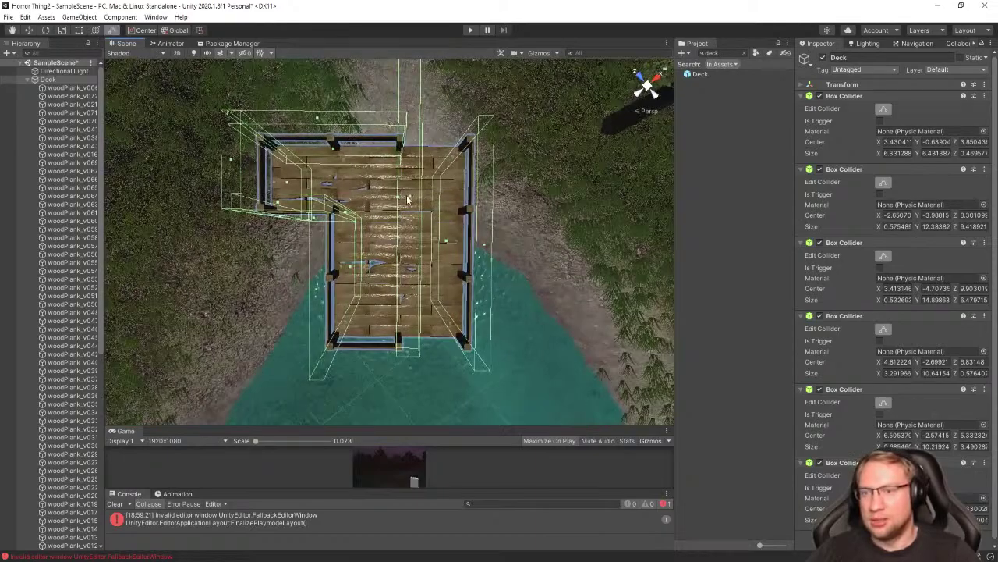
pyautogui.moveTo(420, 201); pyautogui.dragTo(362, 174)
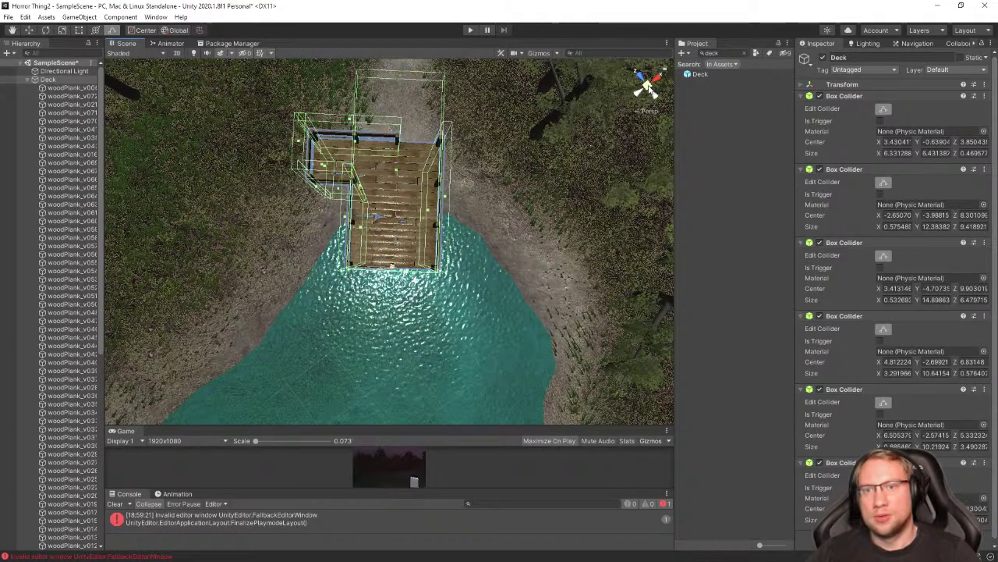
# Shorten the sixth Box Collider in Z so its end over the path meets the main platform's shore-side edge
pyautogui.click(647, 87)
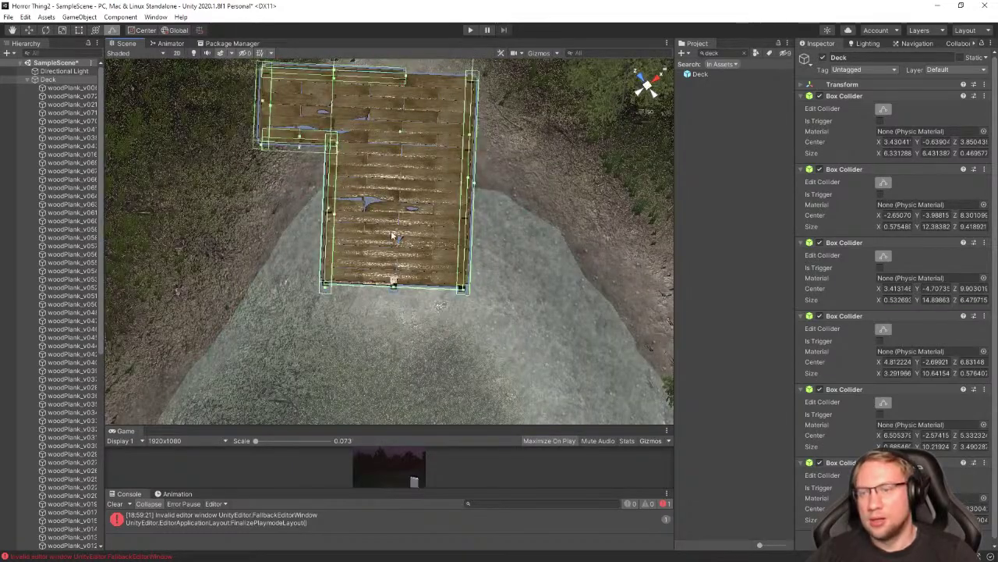
pyautogui.moveTo(394, 235)
pyautogui.keyDown('alt'); pyautogui.mouseDown()
pyautogui.moveTo(403, 123)
pyautogui.moveTo(385, 297)
pyautogui.moveTo(406, 228)
pyautogui.mouseUp(); pyautogui.keyUp('alt')
pyautogui.click(648, 87)
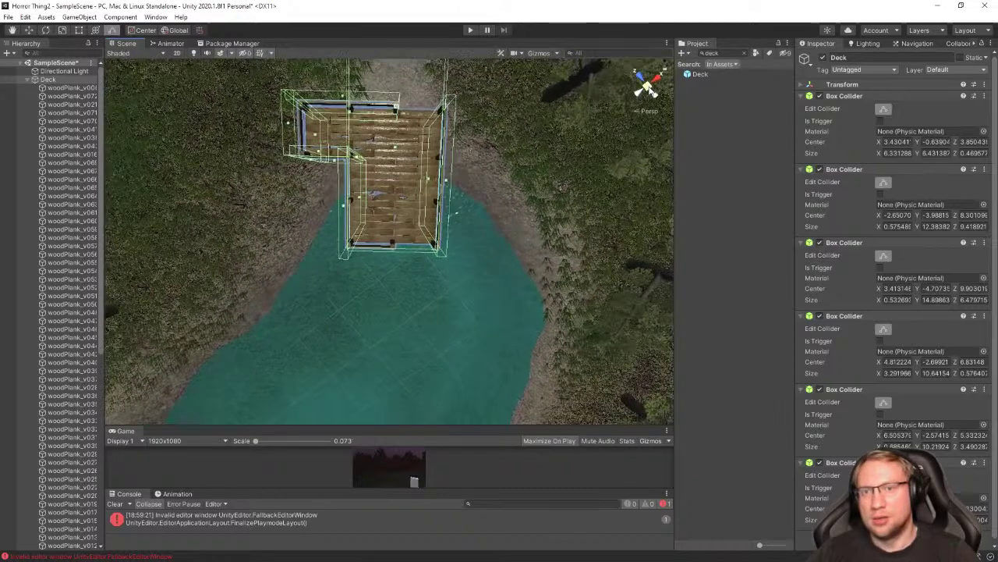
pyautogui.click(647, 112)
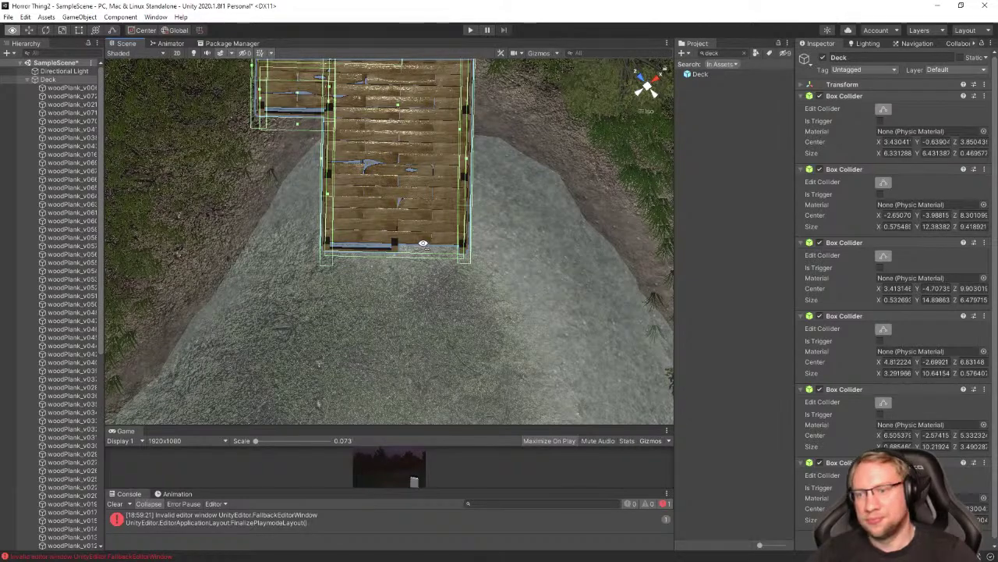
pyautogui.moveTo(418, 153); pyautogui.dragTo(423, 254, button='middle')
pyautogui.moveTo(388, 291); pyautogui.dragTo(399, 225, button='middle')
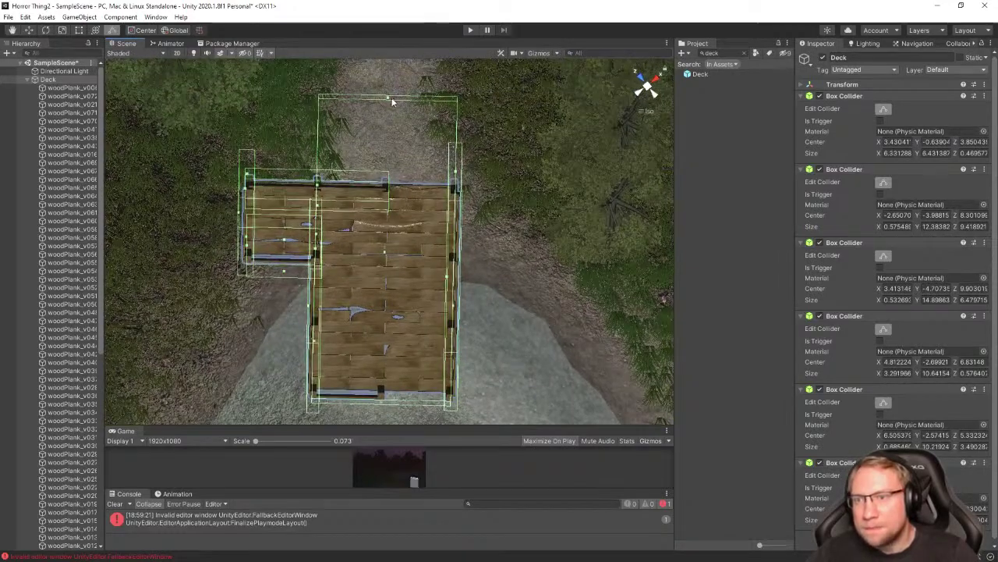
pyautogui.moveTo(392, 102); pyautogui.dragTo(396, 188)
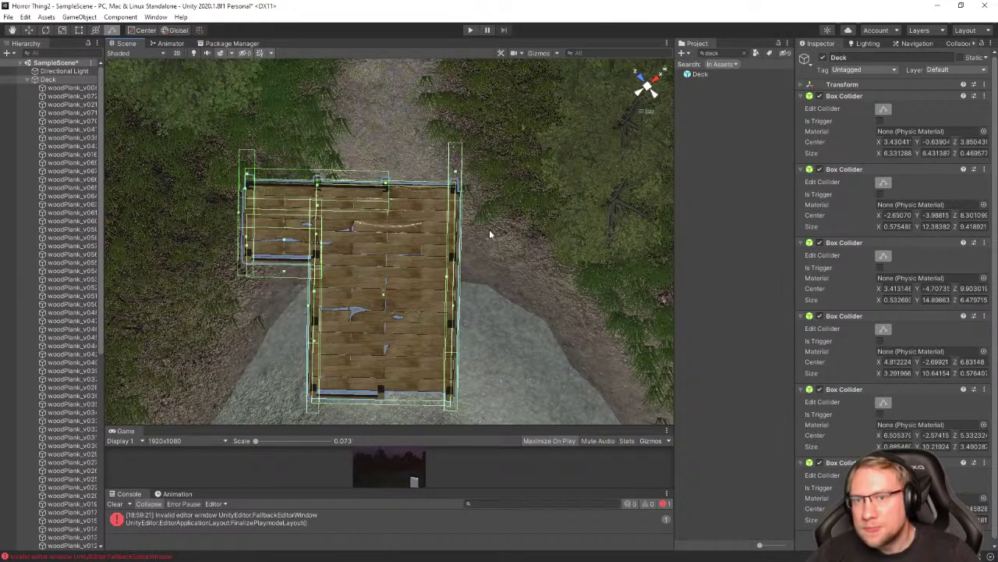
# Flatten the sixth Box Collider into a floor slab about 0.48 in Y and 9.39 in Z at the main platform's planks
pyautogui.moveTo(591, 216); pyautogui.dragTo(576, 34, button='right')
pyautogui.click(647, 71)
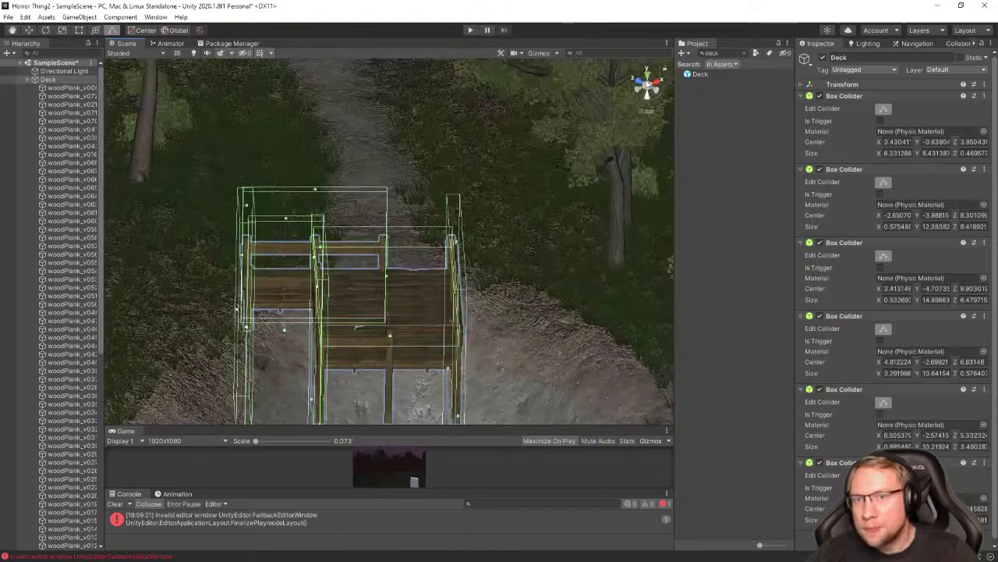
pyautogui.keyDown('alt'); pyautogui.moveTo(314, 319); pyautogui.dragTo(330, 179); pyautogui.keyUp('alt')
pyautogui.click(649, 73)
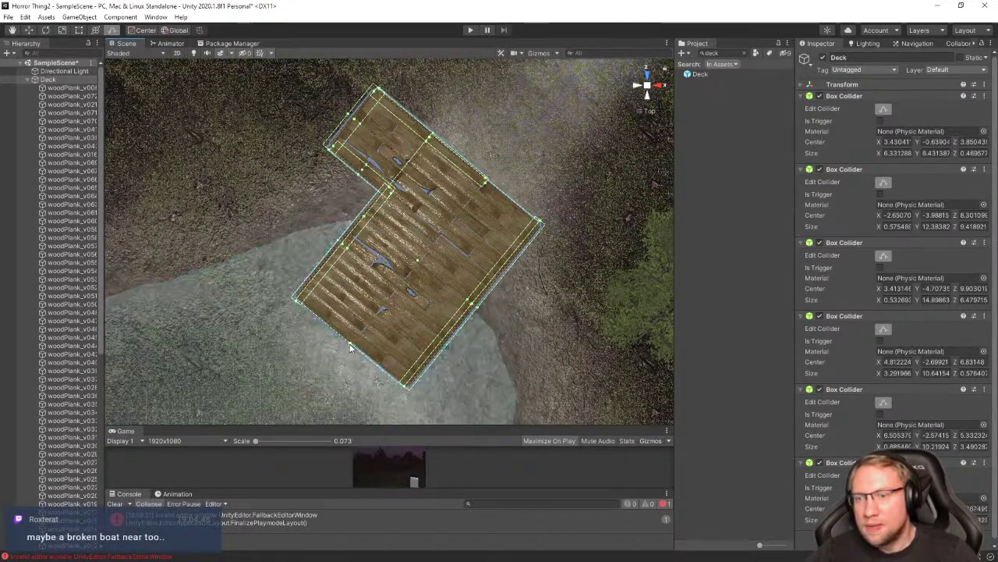
pyautogui.keyDown('alt'); pyautogui.moveTo(457, 272); pyautogui.dragTo(421, 210); pyautogui.keyUp('alt')
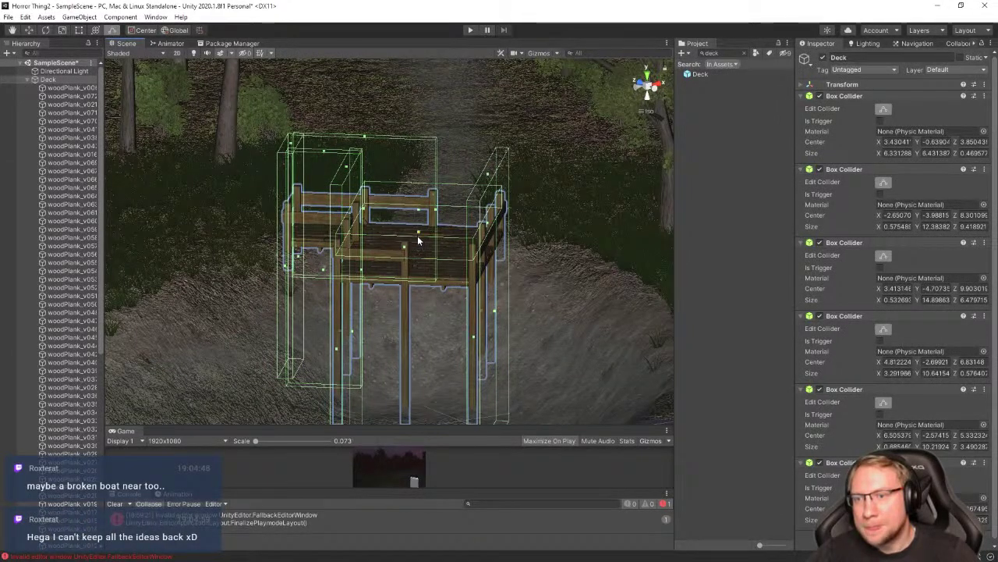
pyautogui.moveTo(421, 262); pyautogui.dragTo(422, 263)
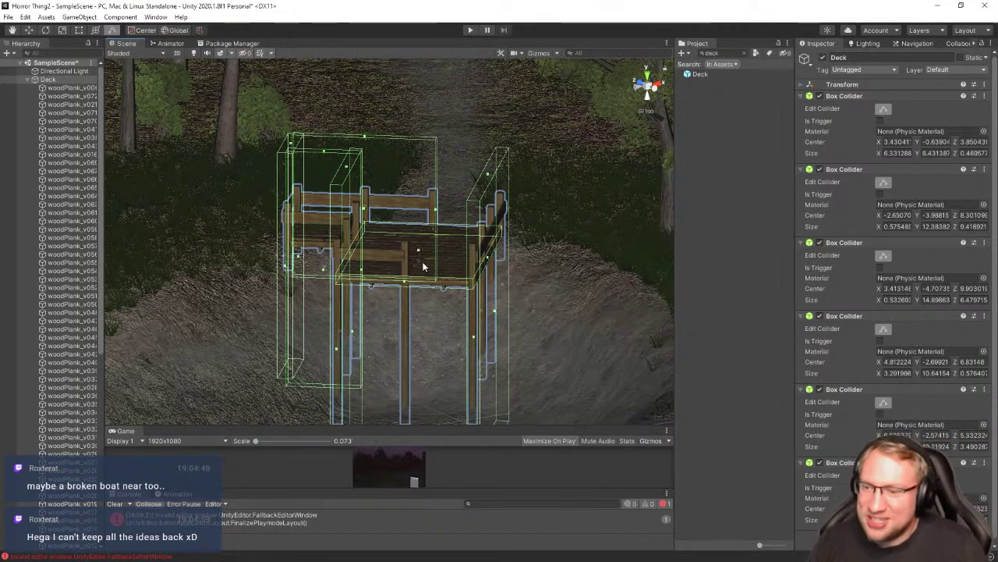
# Add a seventh Box Collider and stretch it over the side platform, about 3.24 in X and 3.63 in Z
pyautogui.keyDown('alt'); pyautogui.moveTo(422, 261); pyautogui.dragTo(417, 327); pyautogui.keyUp('alt')
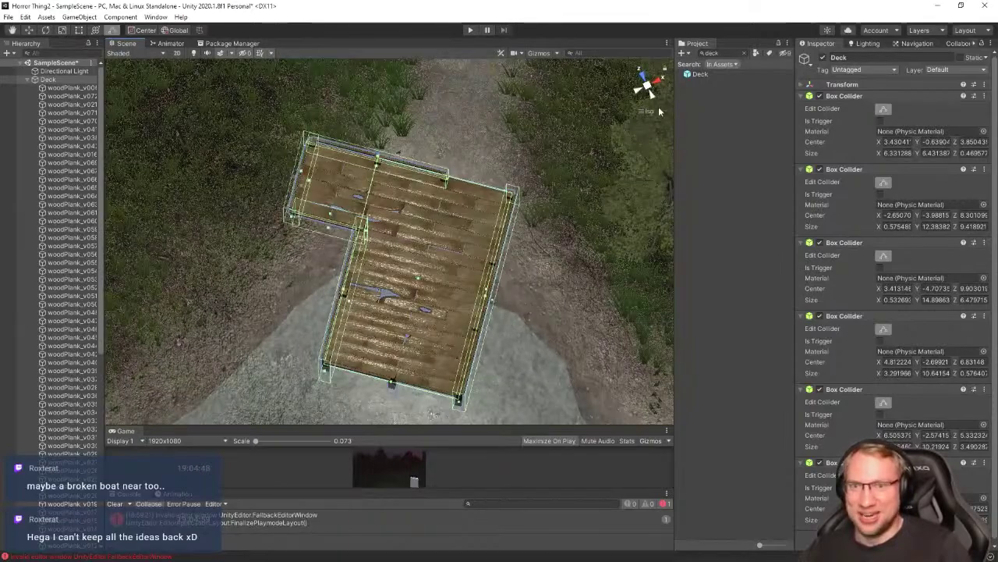
pyautogui.scroll(-3, 658, 106)
pyautogui.click(651, 111)
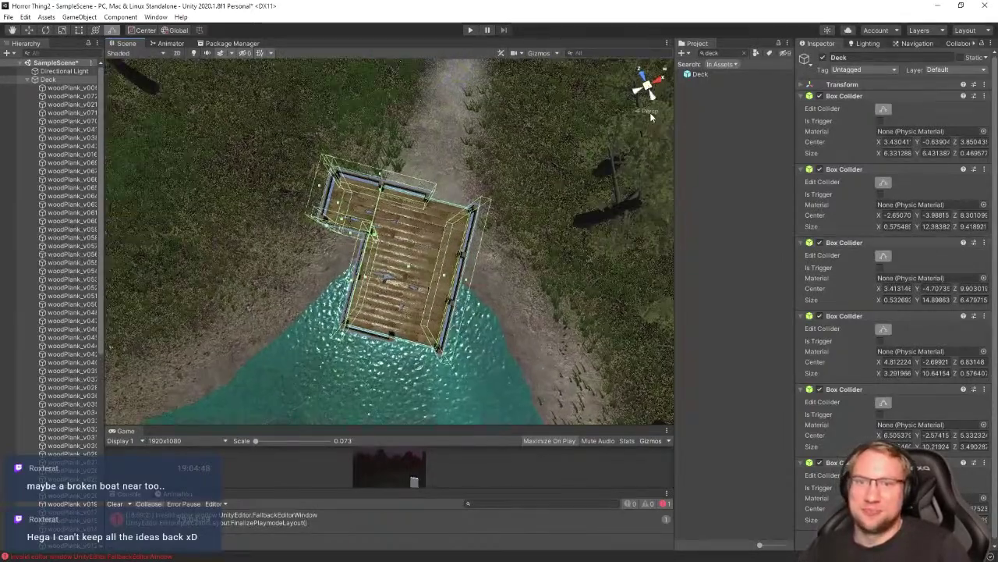
pyautogui.click(651, 112)
pyautogui.keyDown('alt'); pyautogui.moveTo(648, 115); pyautogui.dragTo(631, 84); pyautogui.keyUp('alt')
pyautogui.click(647, 78)
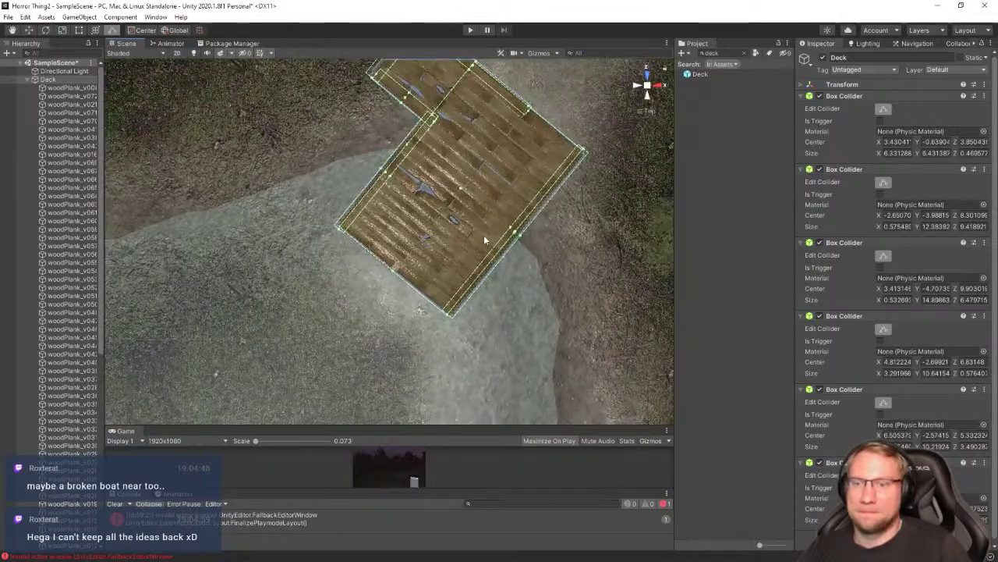
pyautogui.moveTo(484, 235); pyautogui.dragTo(450, 308, button='middle')
pyautogui.scroll(-1, 805, 489)
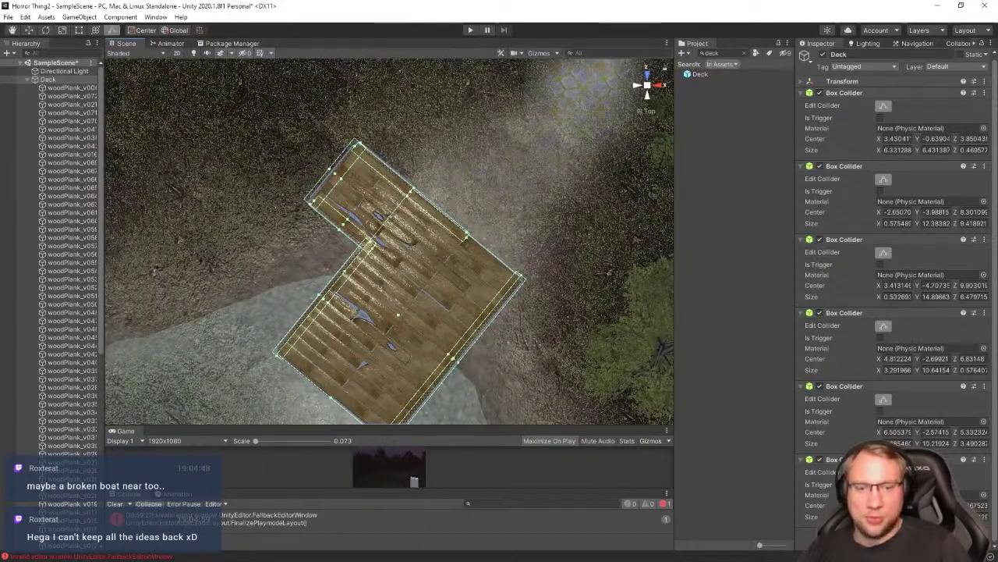
pyautogui.click(892, 536)
pyautogui.click(861, 428)
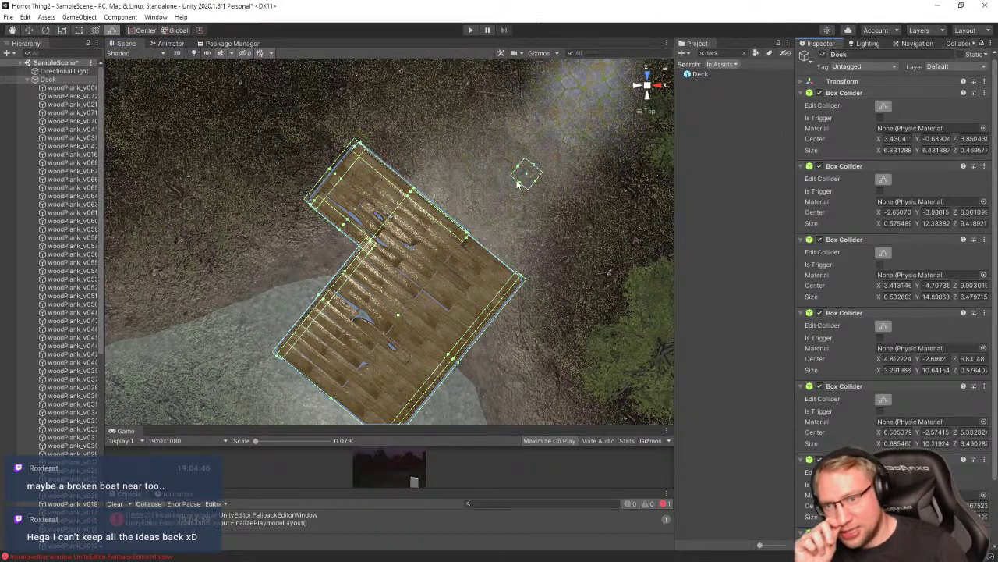
pyautogui.moveTo(518, 182); pyautogui.dragTo(377, 264)
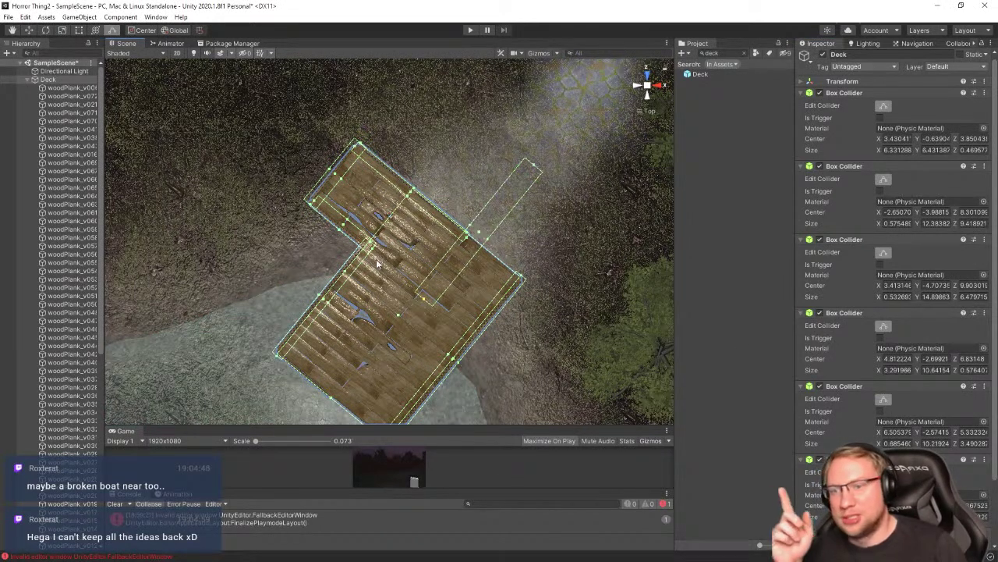
pyautogui.moveTo(460, 226); pyautogui.dragTo(416, 187)
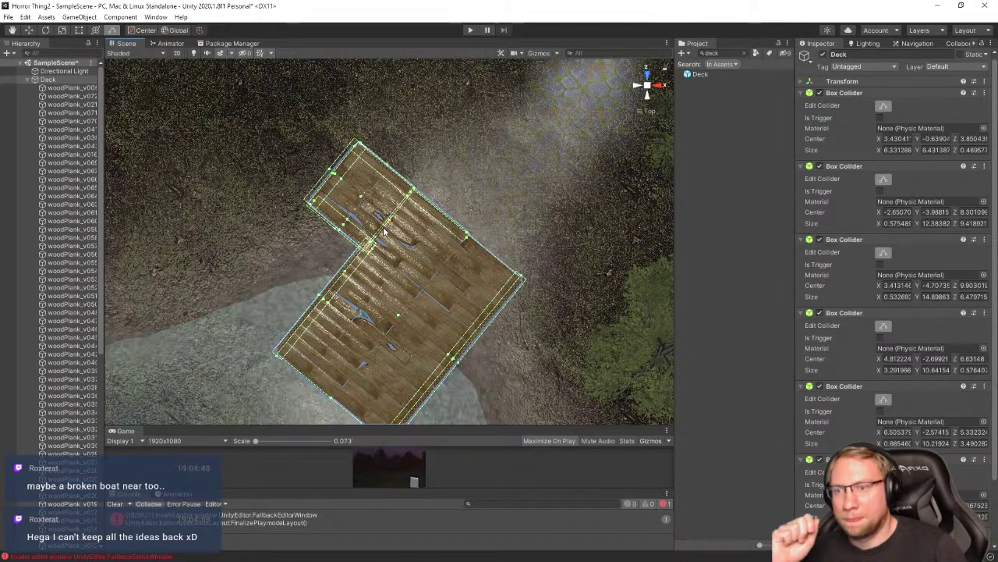
# Extend the seventh Box Collider downward past the side platform's floor, to about 2.45 in Y
pyautogui.moveTo(425, 279); pyautogui.dragTo(493, 150, button='right')
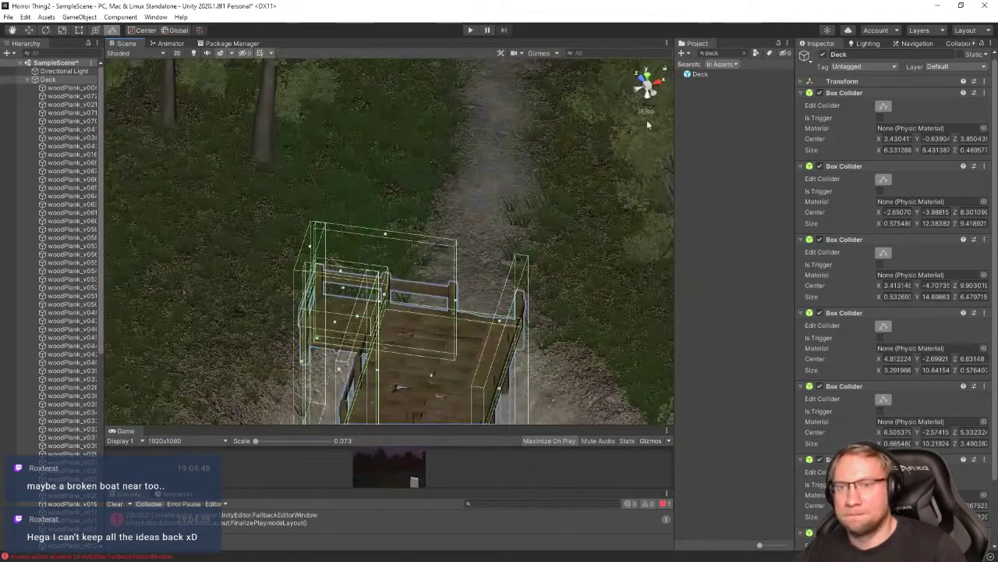
pyautogui.click(648, 109)
pyautogui.moveTo(414, 249); pyautogui.dragTo(465, 232, button='right')
pyautogui.press('w')
pyautogui.keyDown('alt'); pyautogui.moveTo(465, 233); pyautogui.dragTo(289, 171); pyautogui.keyUp('alt')
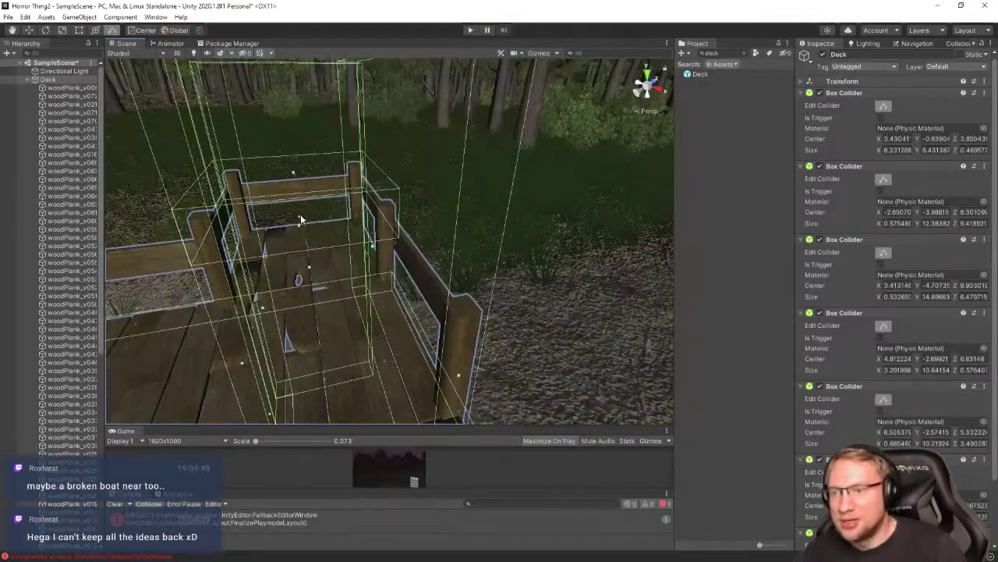
pyautogui.keyDown('alt'); pyautogui.moveTo(304, 248); pyautogui.dragTo(366, 258); pyautogui.keyUp('alt')
pyautogui.moveTo(366, 259); pyautogui.dragTo(405, 262, button='right')
pyautogui.press('w')
pyautogui.scroll(1, 872, 265)
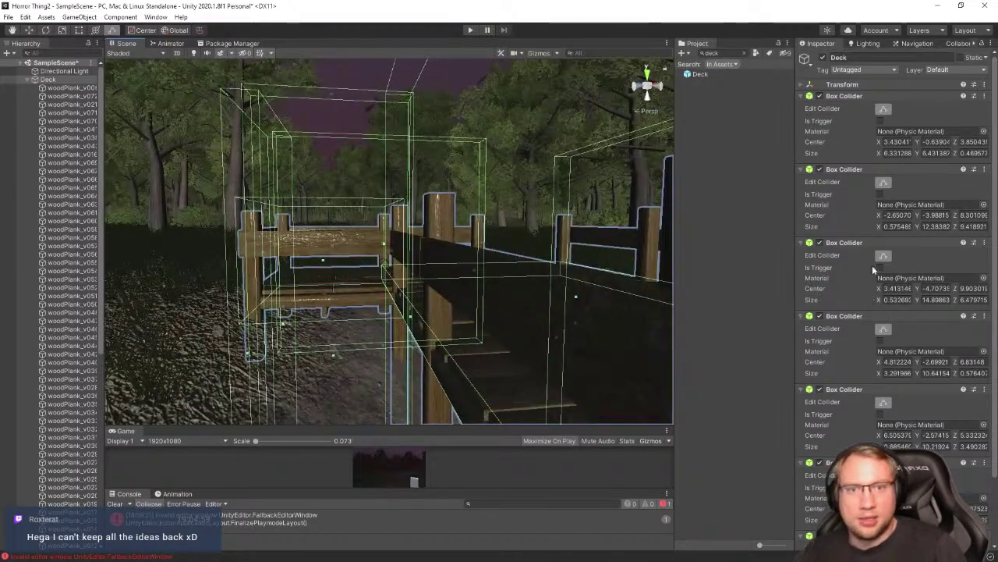
# Collapse the Deck's first six Box Colliders and disable them, leaving only the seventh one enabled
pyautogui.click(808, 96)
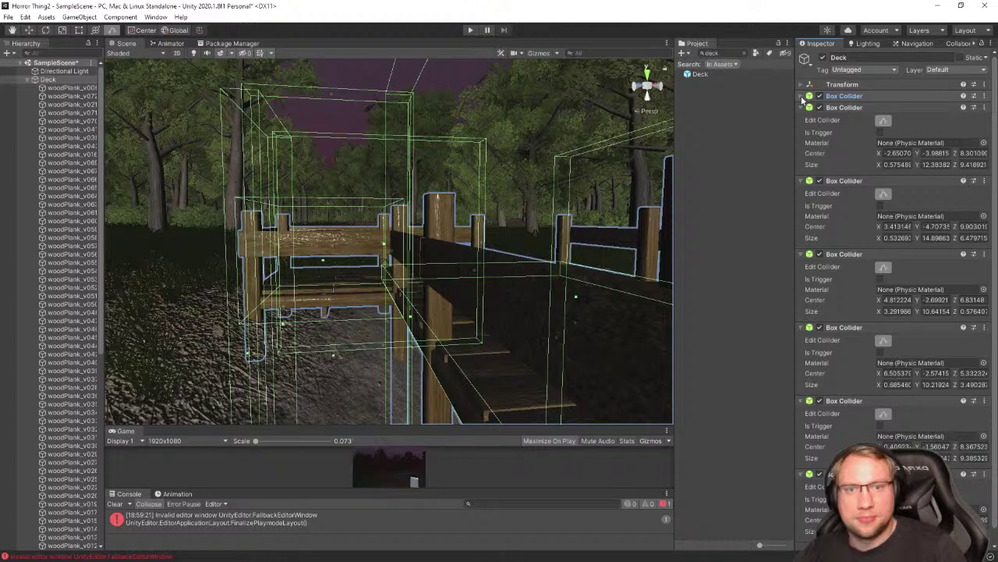
pyautogui.click(801, 107)
pyautogui.click(801, 119)
pyautogui.click(802, 130)
pyautogui.click(801, 142)
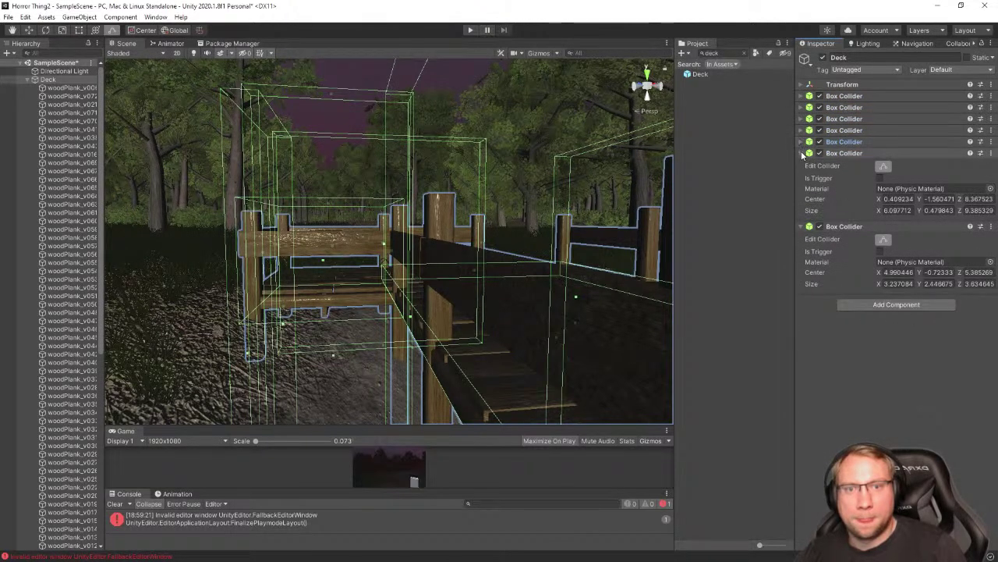
pyautogui.click(801, 153)
pyautogui.click(819, 96)
pyautogui.click(819, 108)
pyautogui.click(819, 118)
pyautogui.click(819, 130)
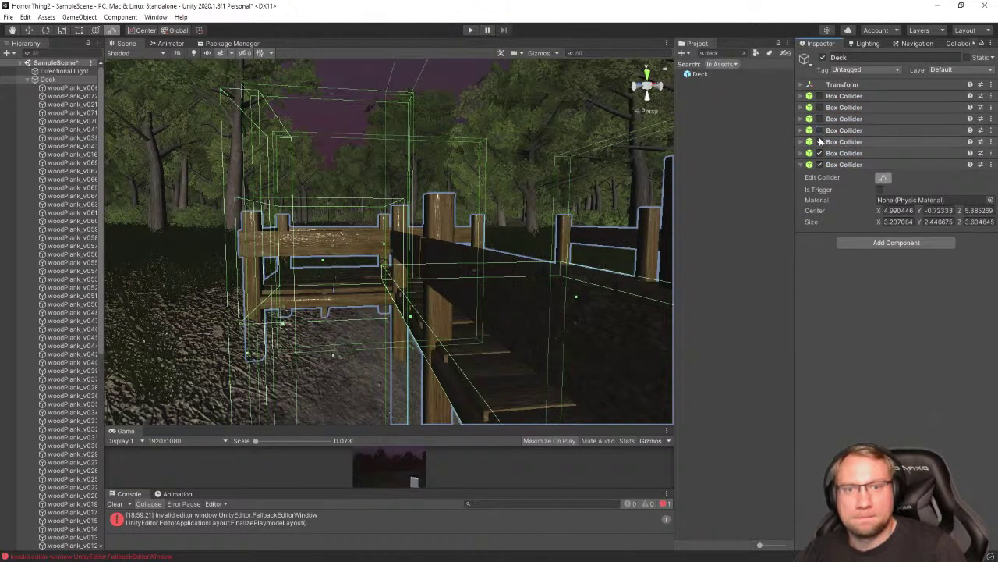
pyautogui.click(819, 142)
pyautogui.click(819, 153)
# Flatten the seventh Box Collider to about 0.22 in Y at the side platform's floor level
pyautogui.moveTo(439, 233); pyautogui.dragTo(449, 290, button='right')
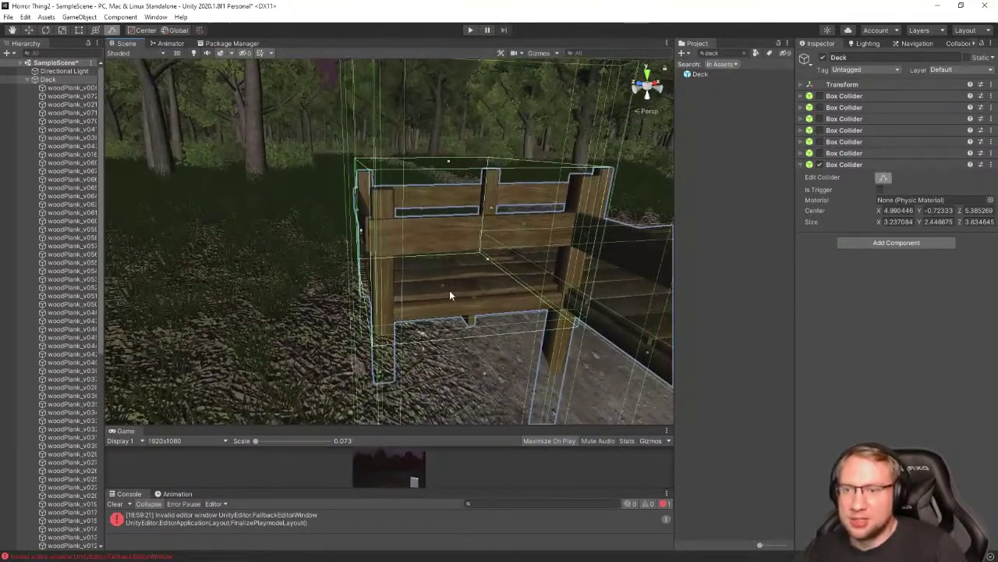
pyautogui.moveTo(443, 285)
pyautogui.mouseDown()
pyautogui.moveTo(442, 297)
pyautogui.moveTo(440, 275)
pyautogui.mouseUp()
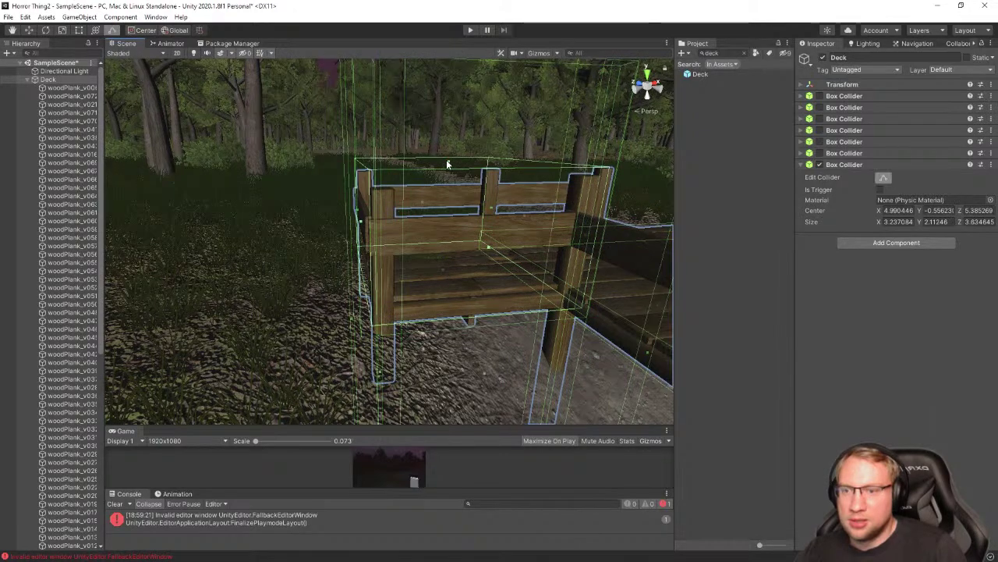
pyautogui.moveTo(446, 160); pyautogui.dragTo(440, 262)
# Re-enable the Deck's first six Box Colliders
pyautogui.moveTo(439, 265); pyautogui.dragTo(434, 287, button='right')
pyautogui.press('s')
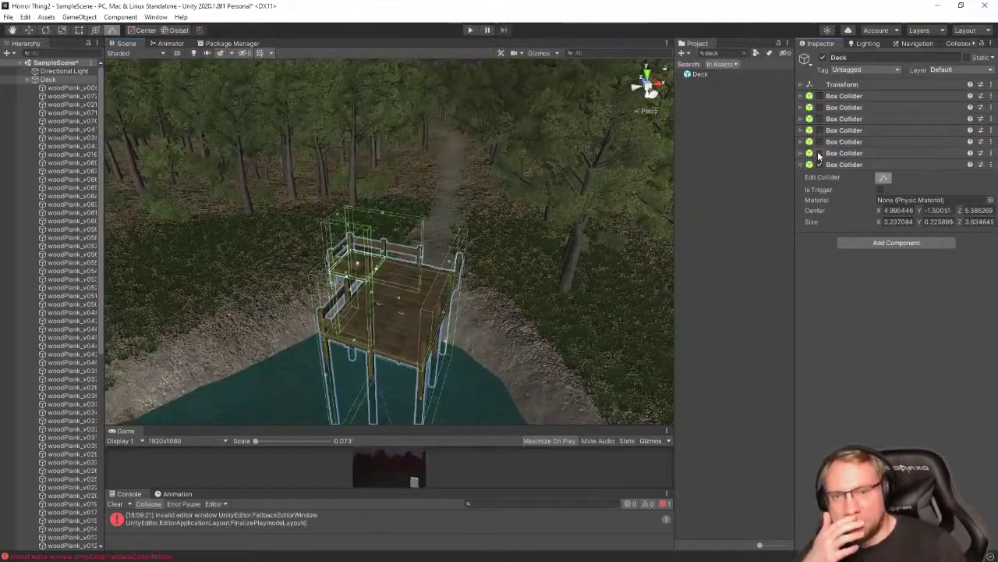
pyautogui.click(819, 153)
pyautogui.click(819, 141)
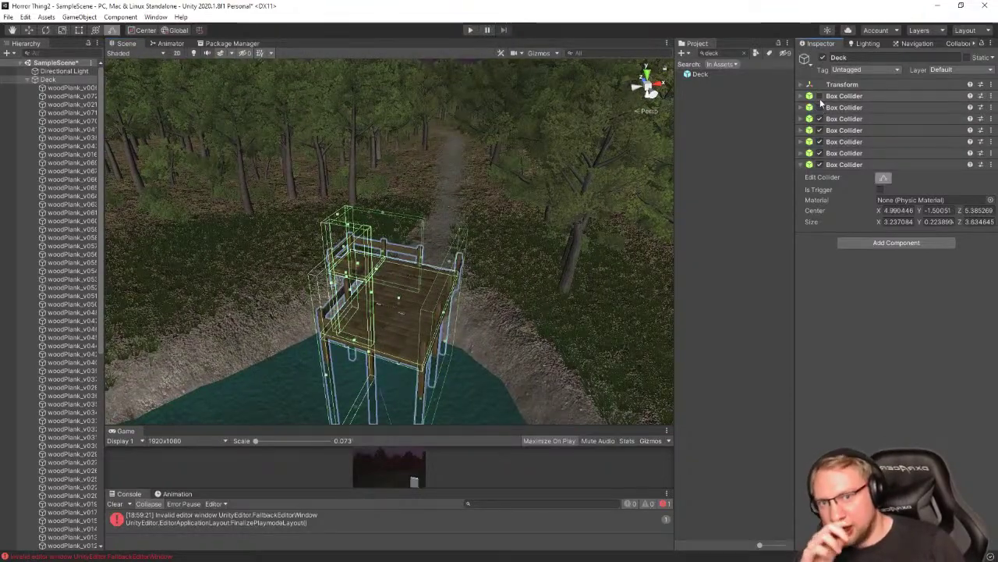
pyautogui.click(816, 95)
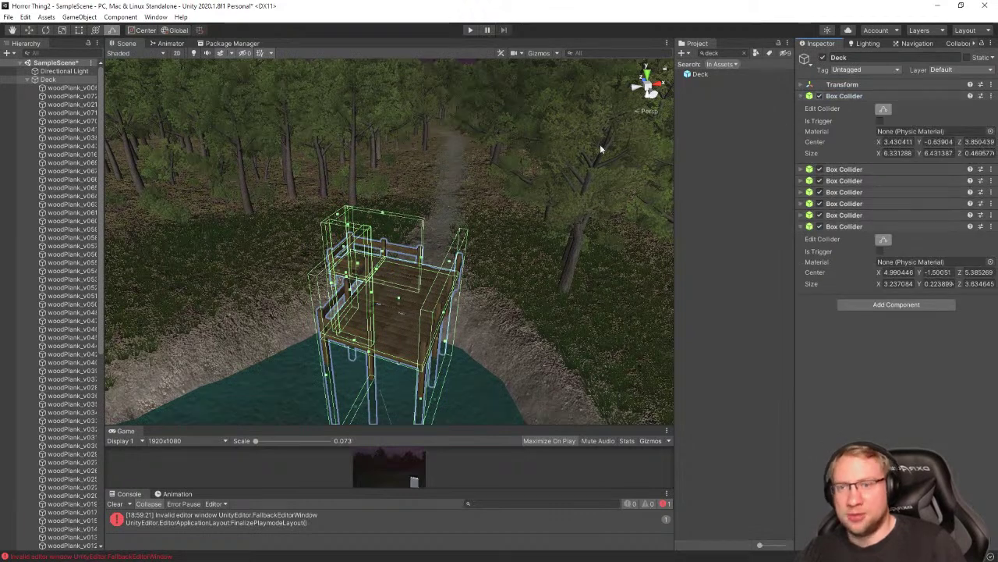
# Collapse the Deck's child objects in the scene hierarchy and select the Directional Light
pyautogui.click(515, 185)
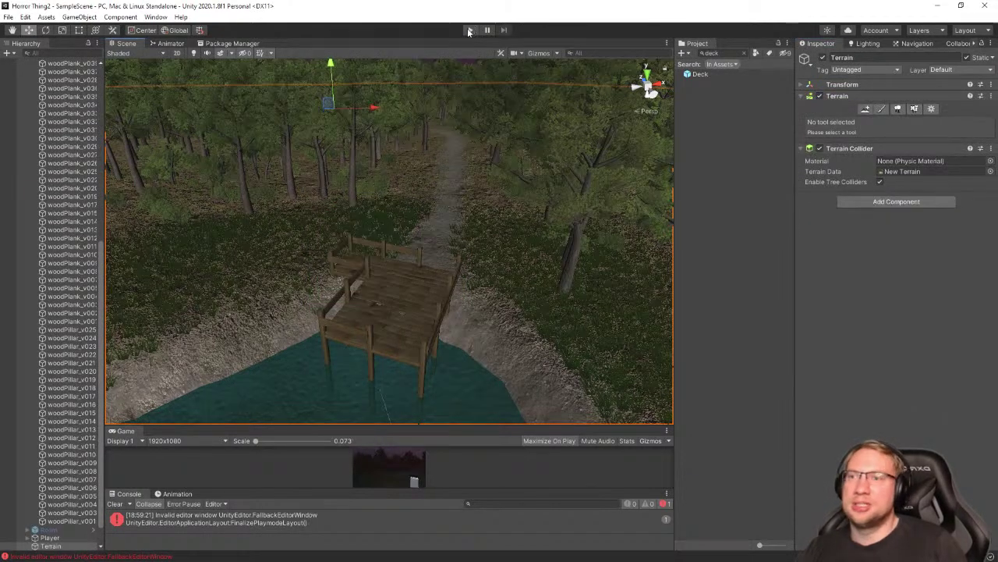
pyautogui.scroll(7, 65, 137)
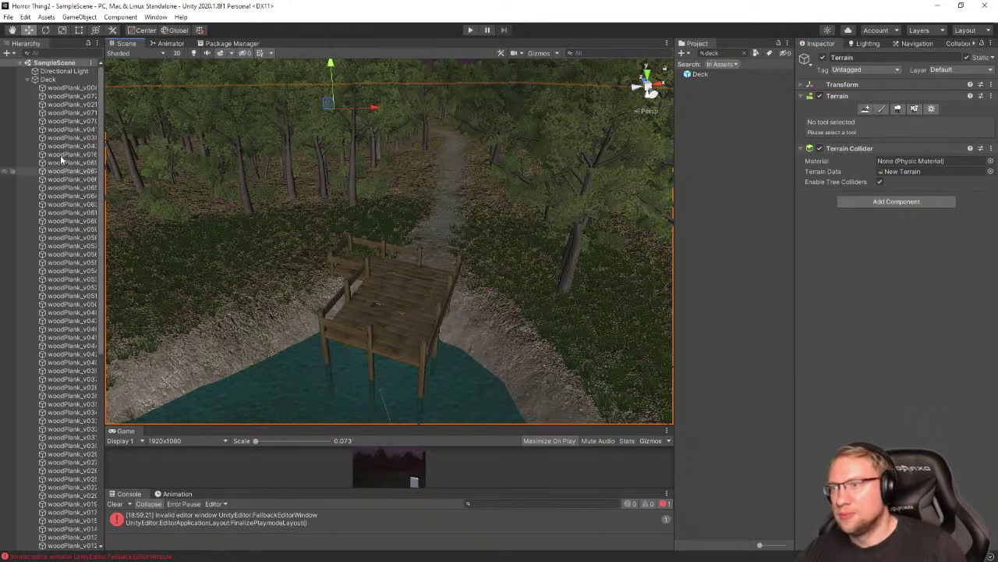
pyautogui.click(44, 80)
pyautogui.click(28, 79)
pyautogui.click(46, 72)
pyautogui.click(48, 72)
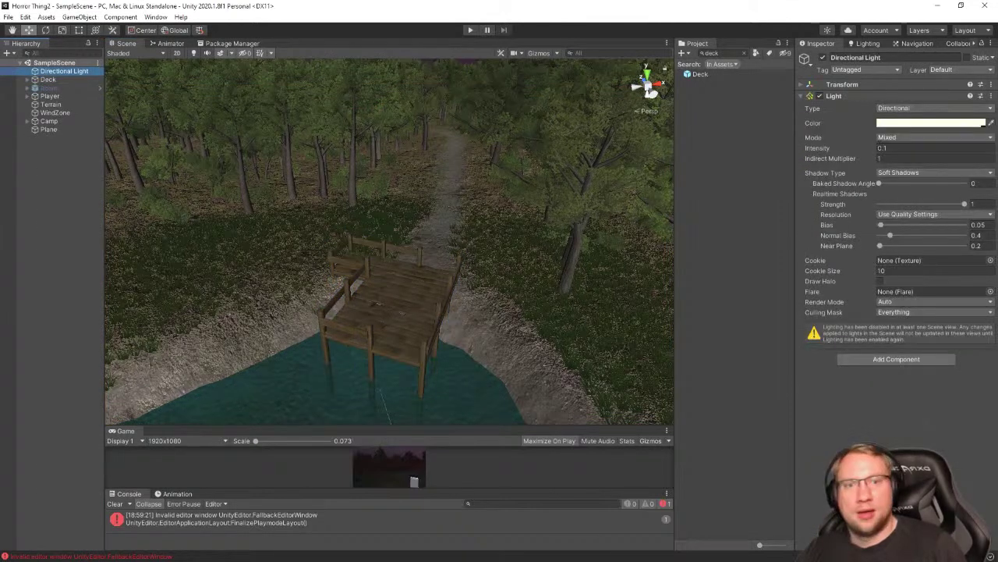
# Raise the Directional Light's intensity to 0.88
pyautogui.moveTo(829, 150); pyautogui.dragTo(839, 149)
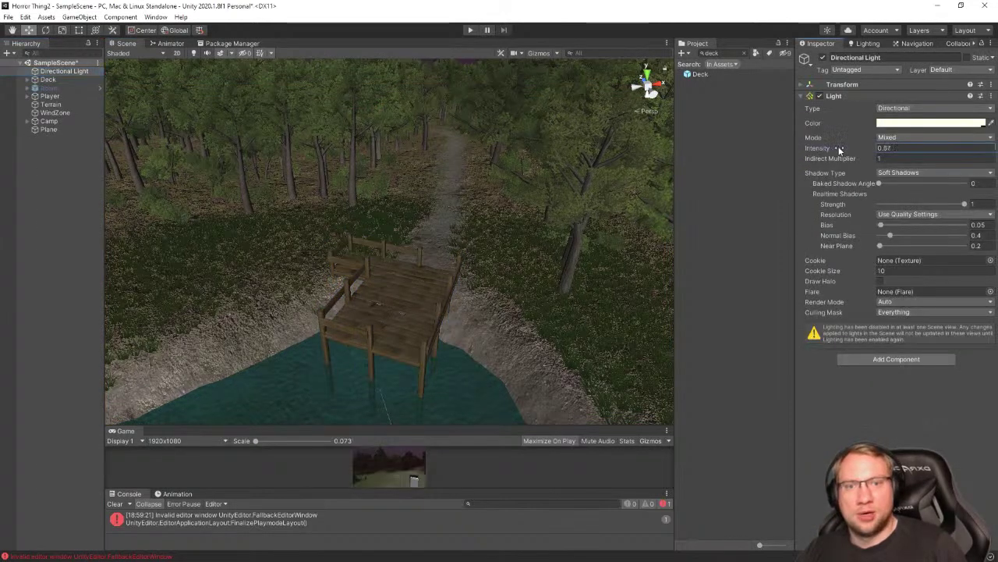
# Playtest the scene and walk through the forest around the lake to judge the new light intensity
pyautogui.click(470, 30)
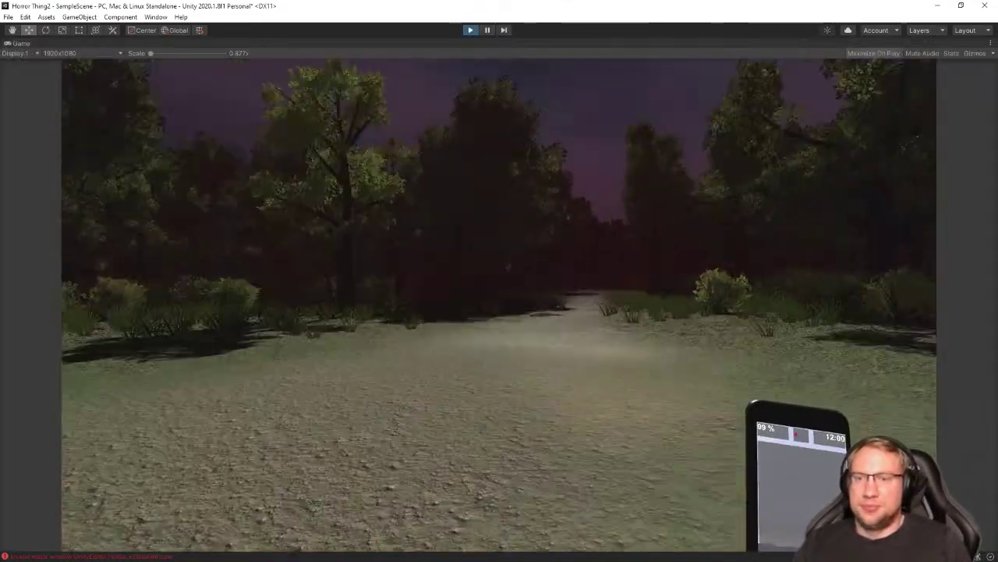
pyautogui.press('w')
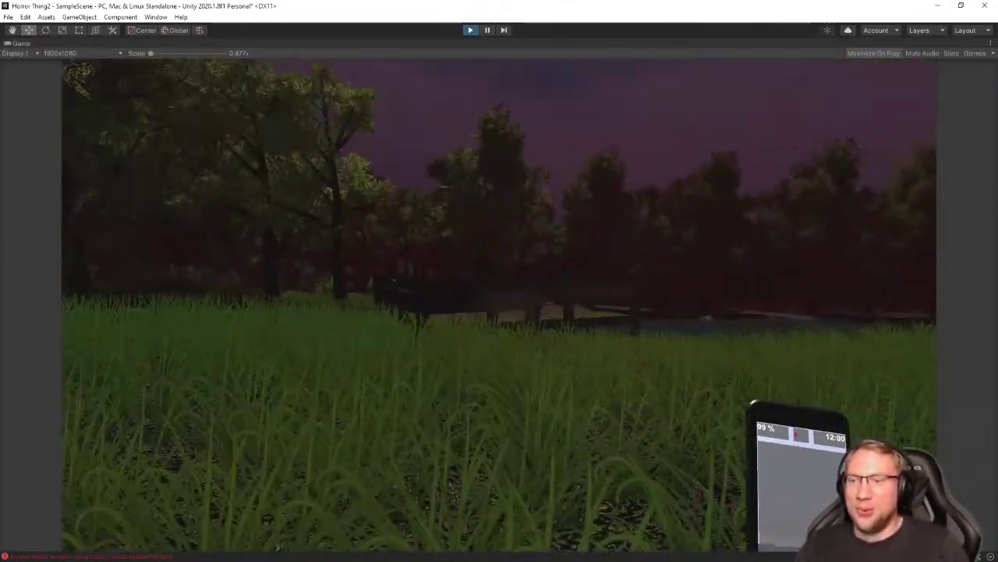
pyautogui.press('w')
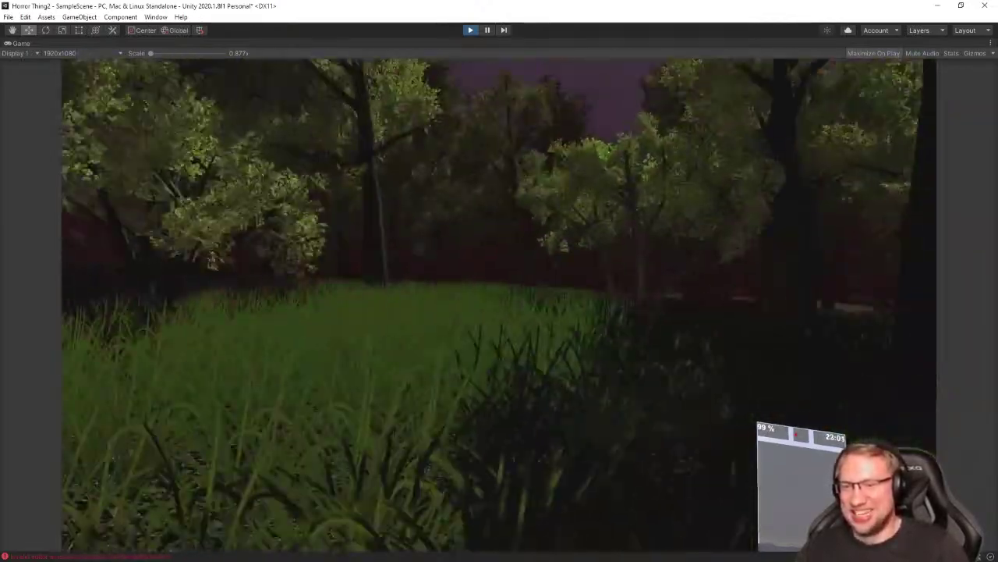
pyautogui.press('w')
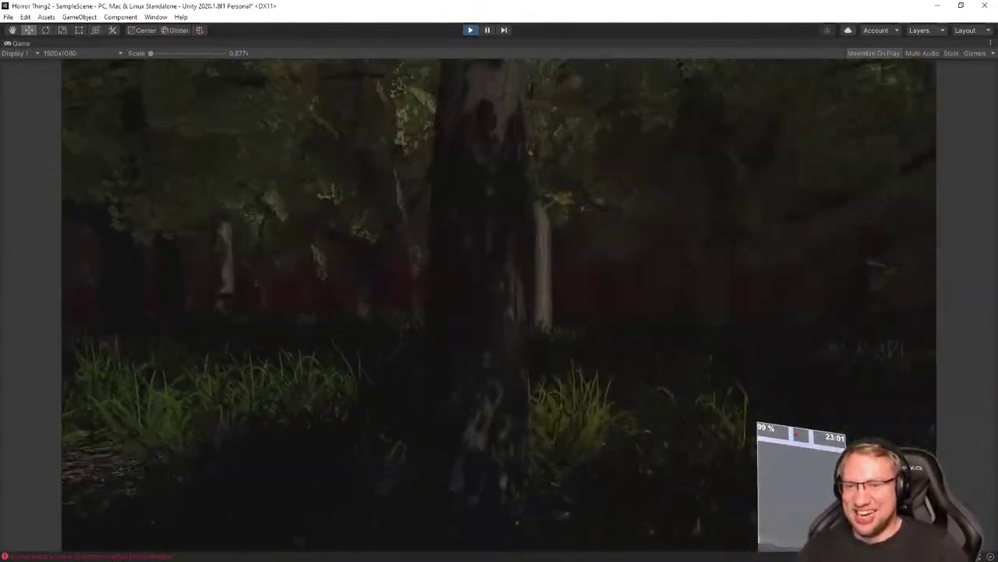
pyautogui.press('w')
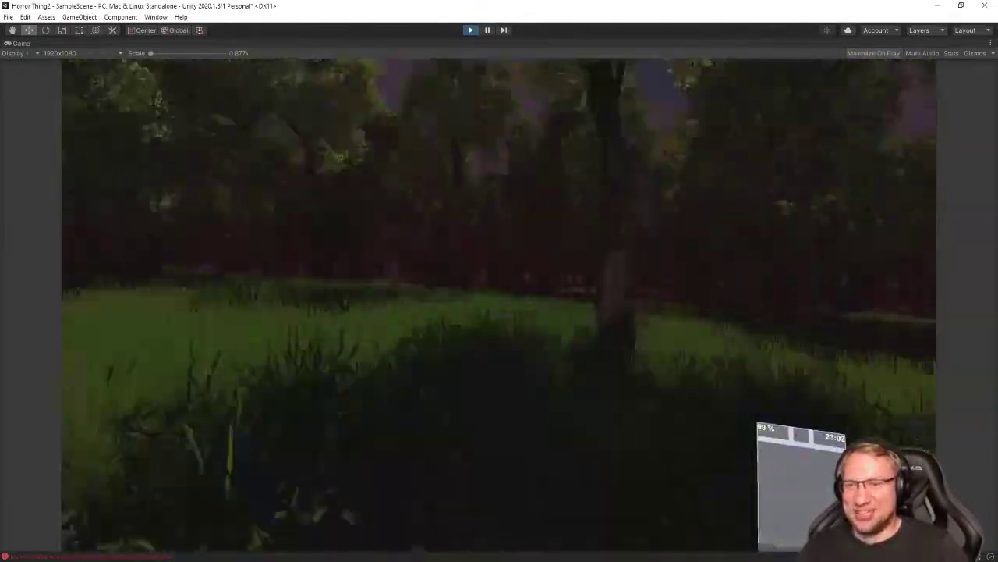
pyautogui.press('w')
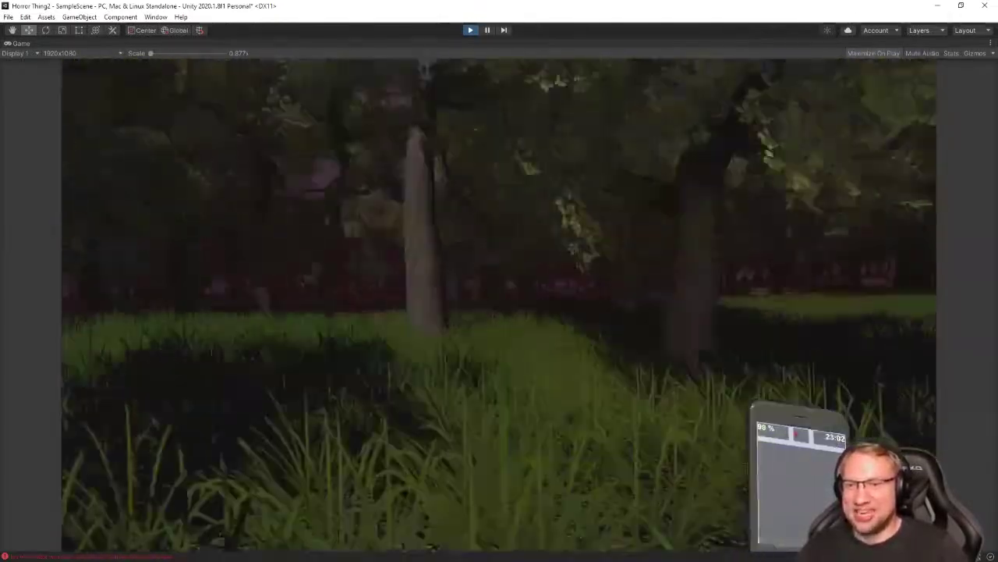
pyautogui.press('w')
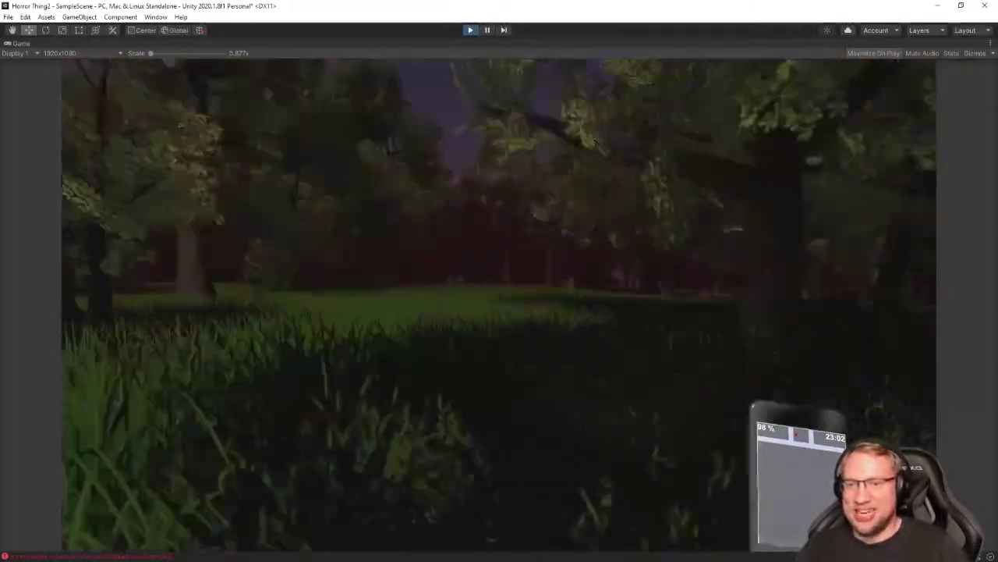
pyautogui.press('w')
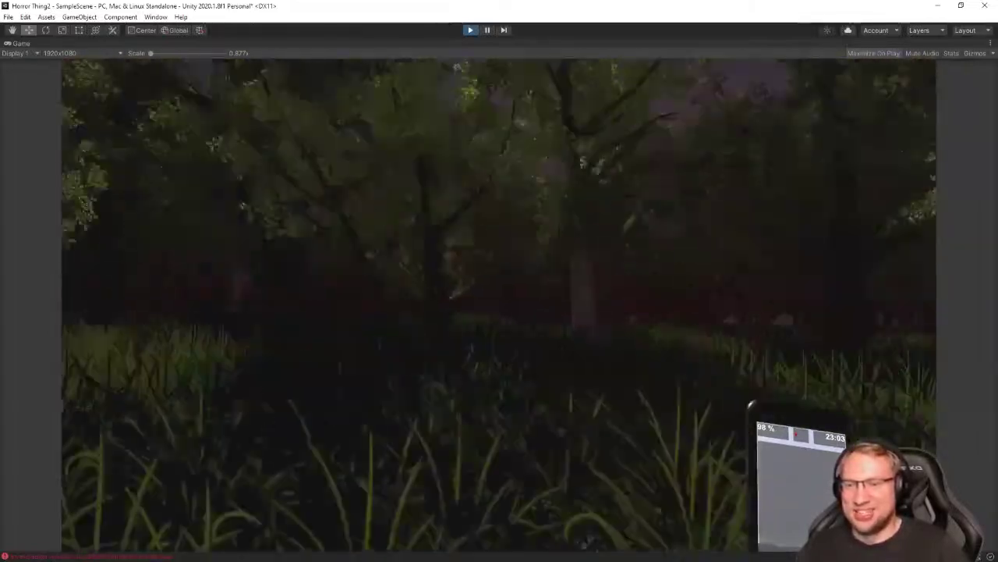
pyautogui.press('w')
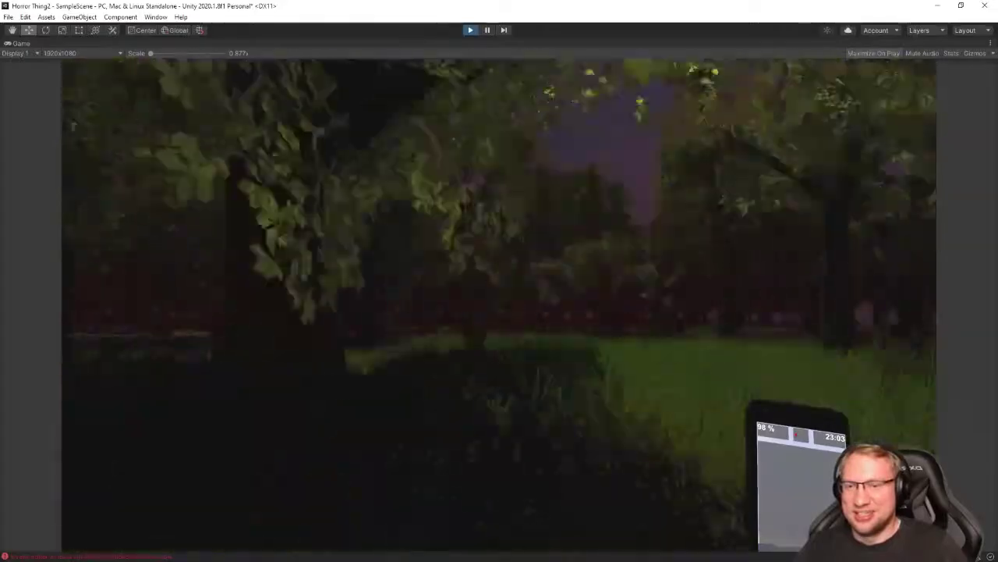
pyautogui.press('w')
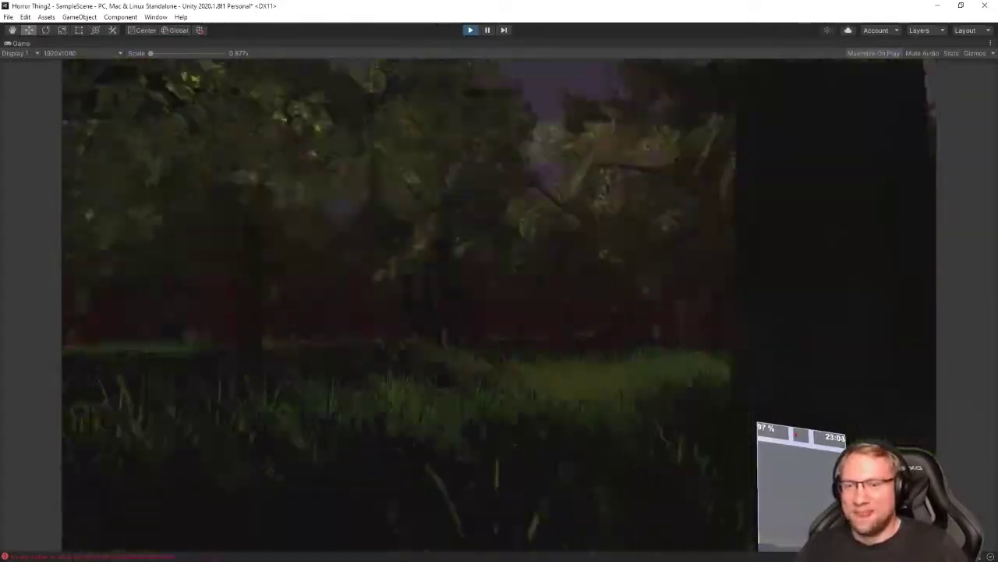
pyautogui.press('w')
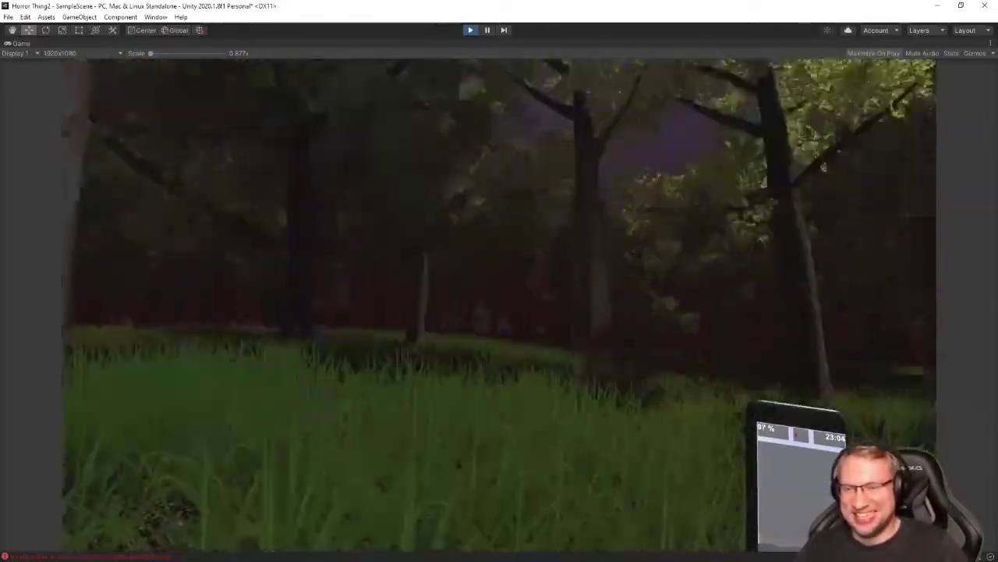
pyautogui.press('w')
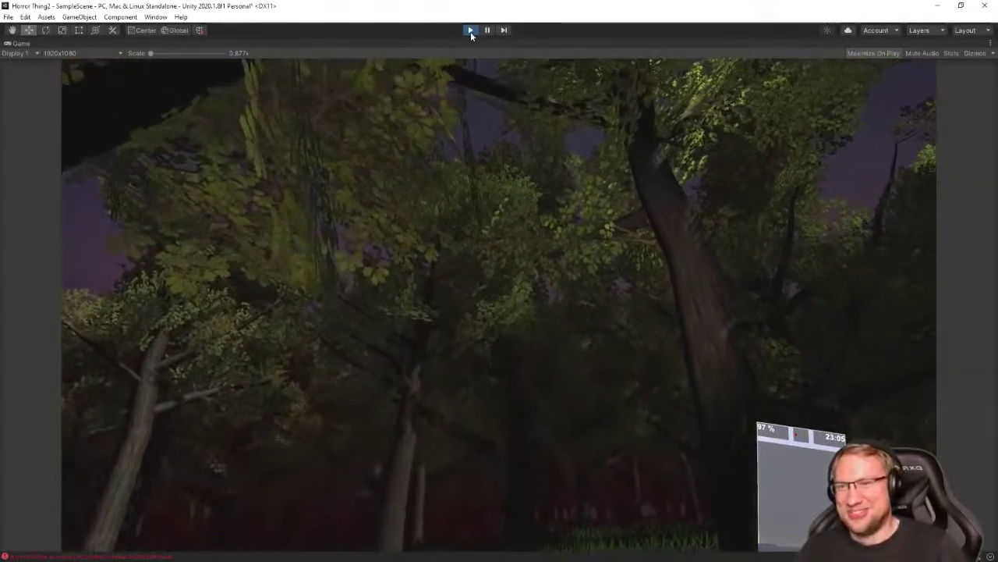
# Restart the playtest, walk down the path to the dock and test its railings, floors and surrounding water, ending the playtest there
pyautogui.click(470, 31)
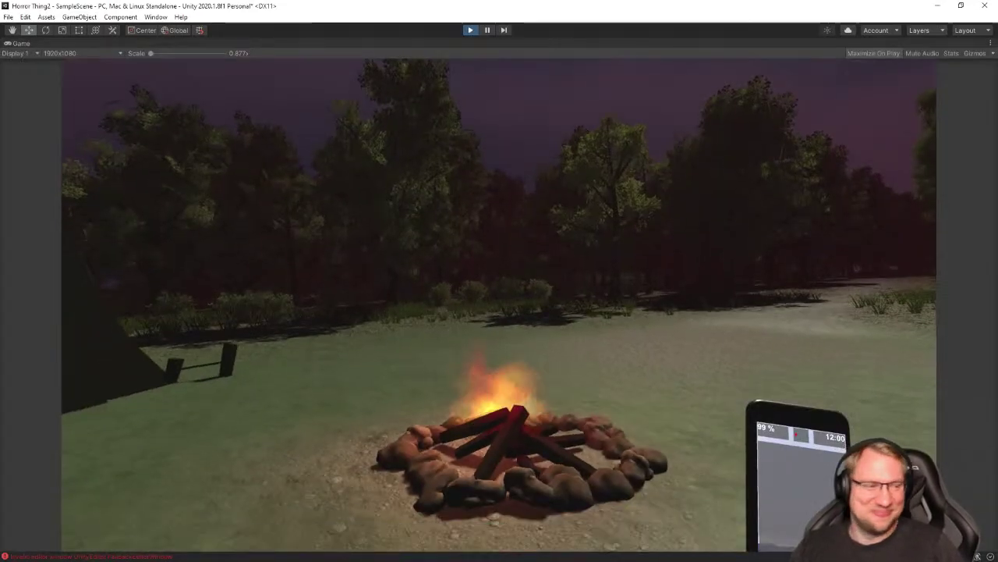
pyautogui.press('w')
pyautogui.press('w')
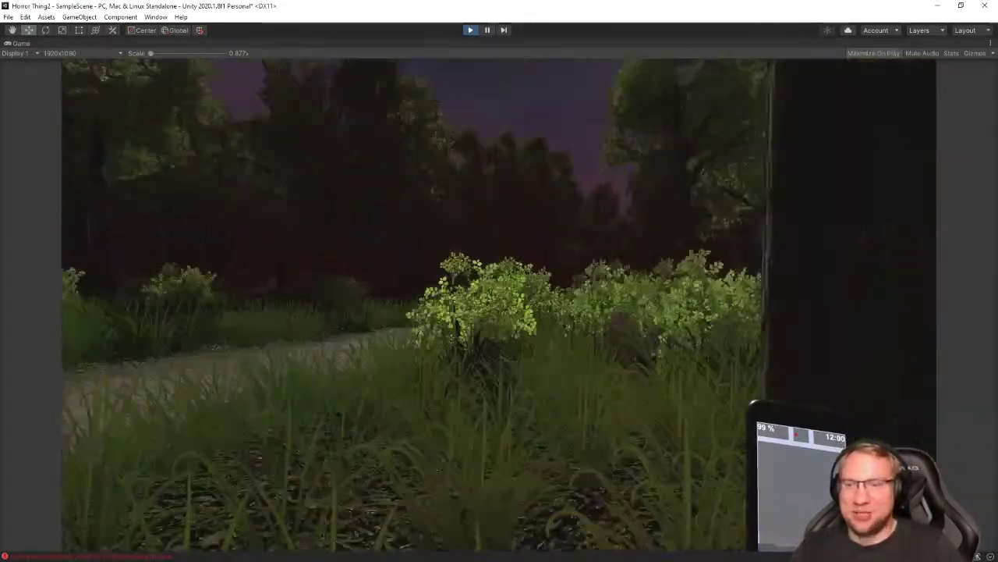
pyautogui.press('w')
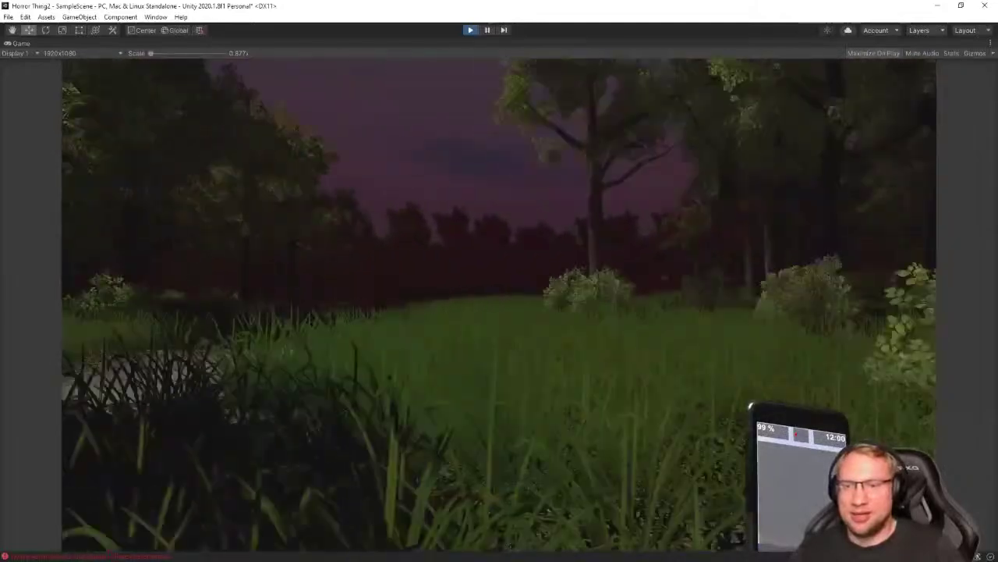
pyautogui.press('w')
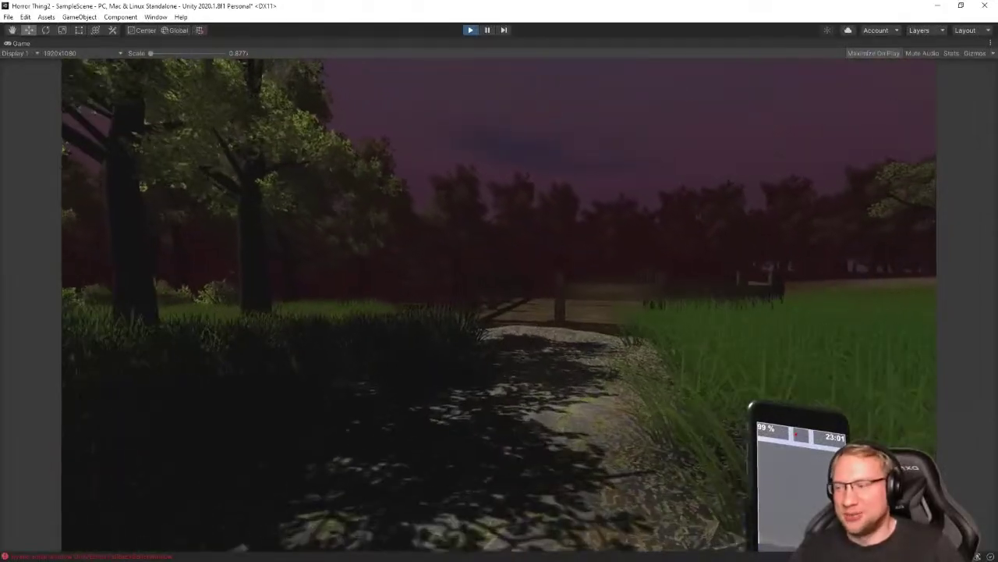
pyautogui.press('w')
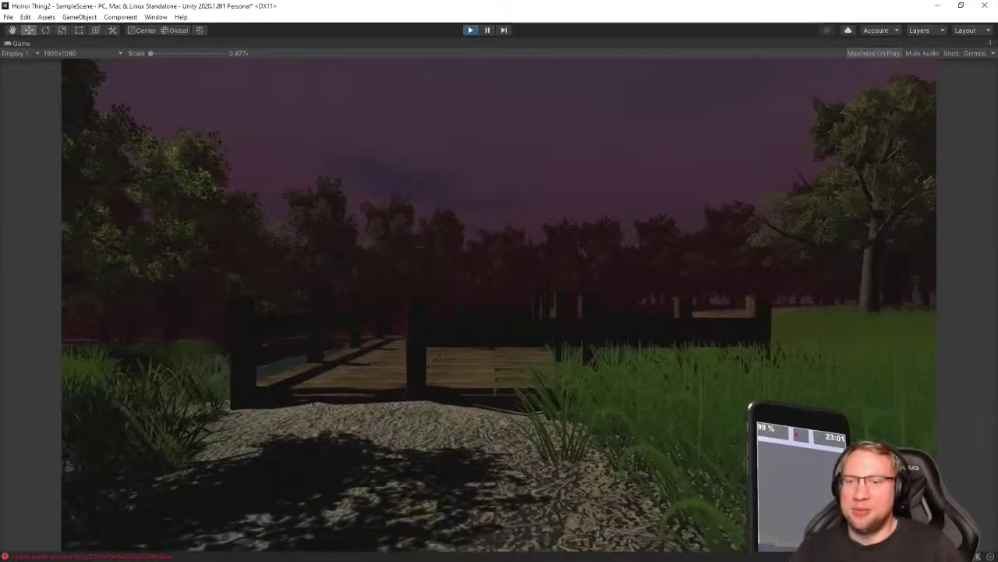
pyautogui.press('w')
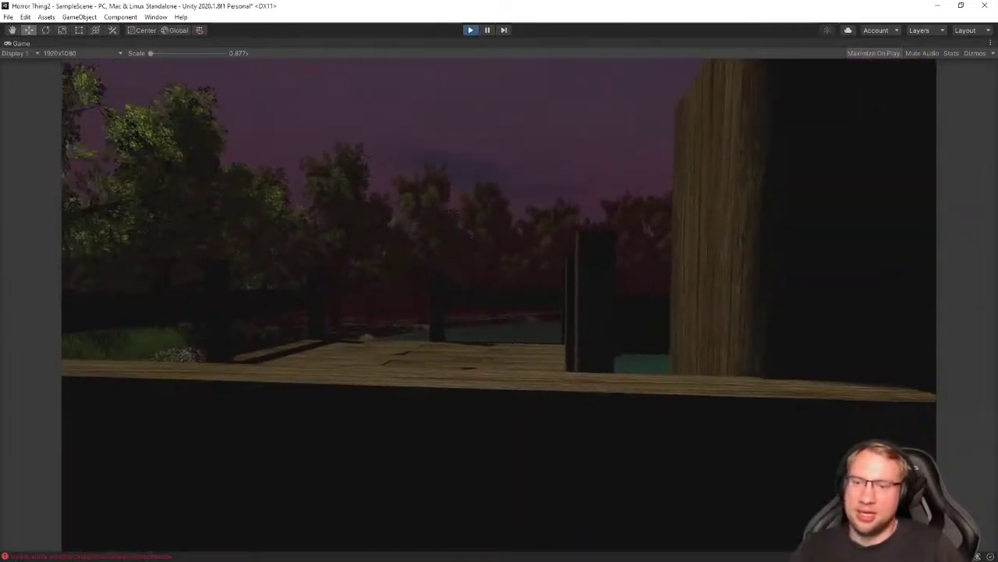
pyautogui.press('w')
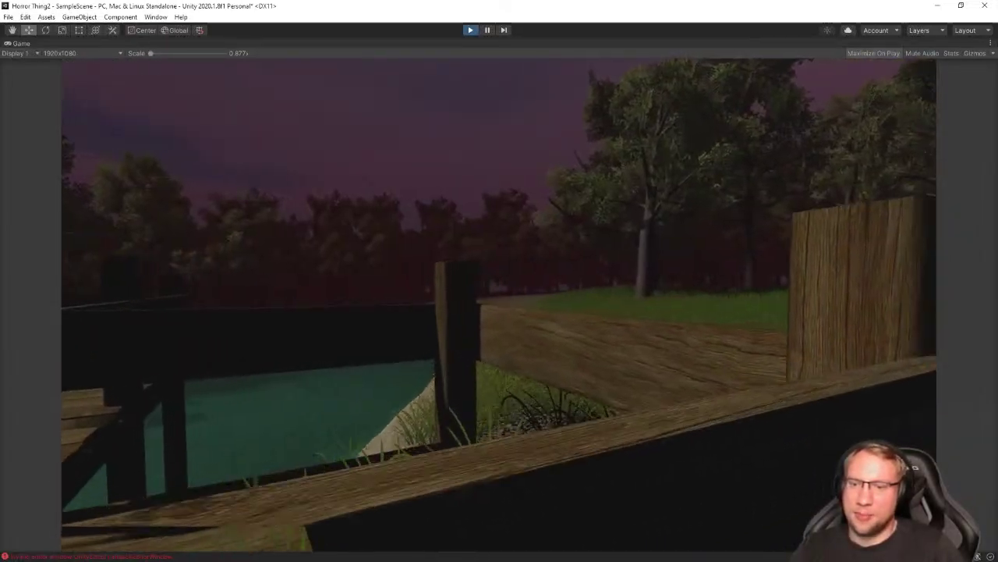
pyautogui.press('w')
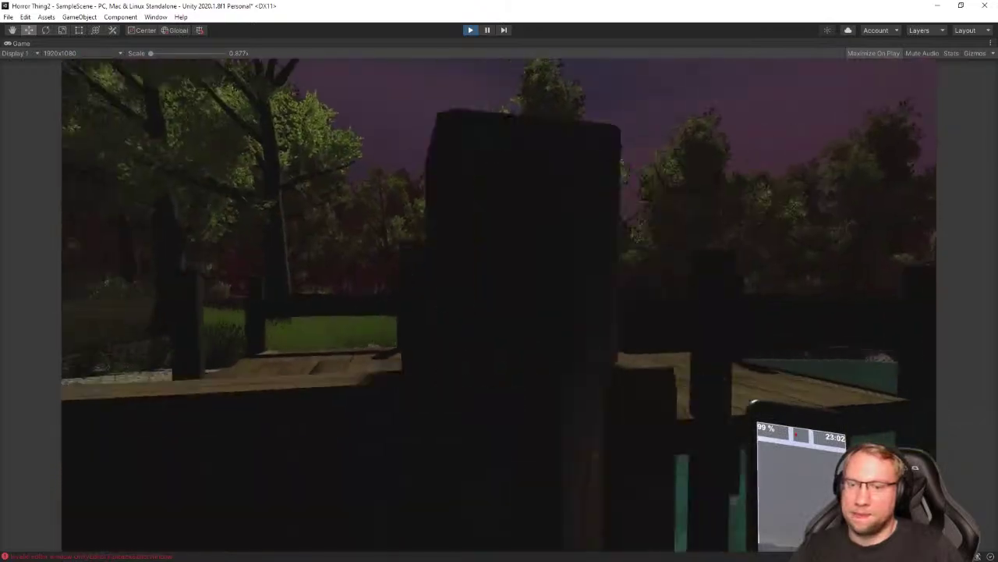
pyautogui.press('w')
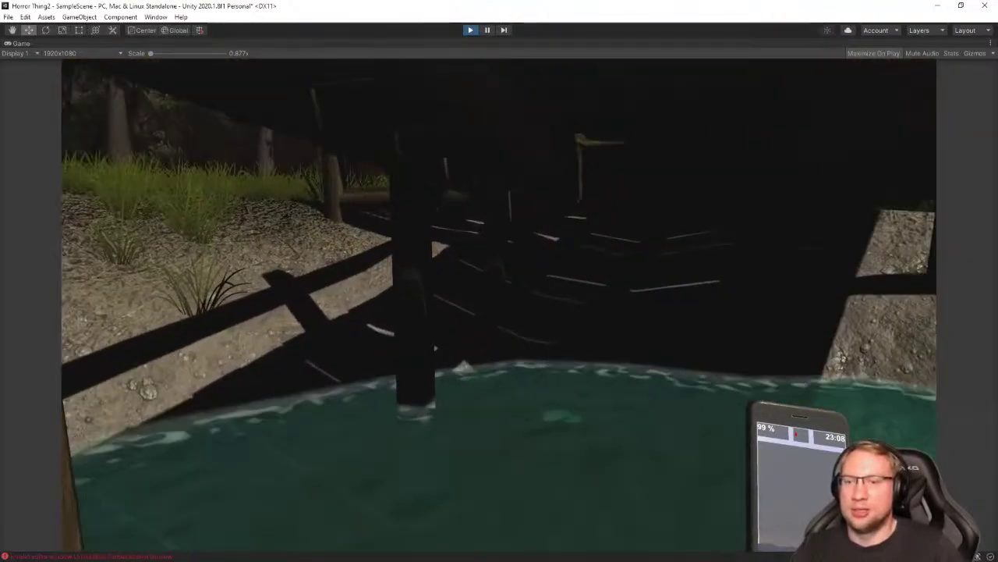
pyautogui.press('w')
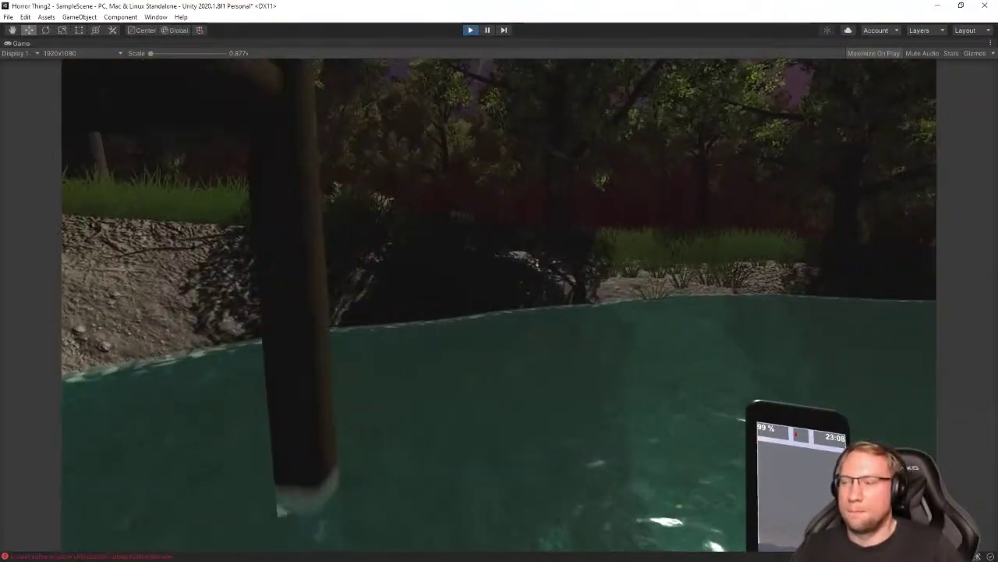
pyautogui.press('w')
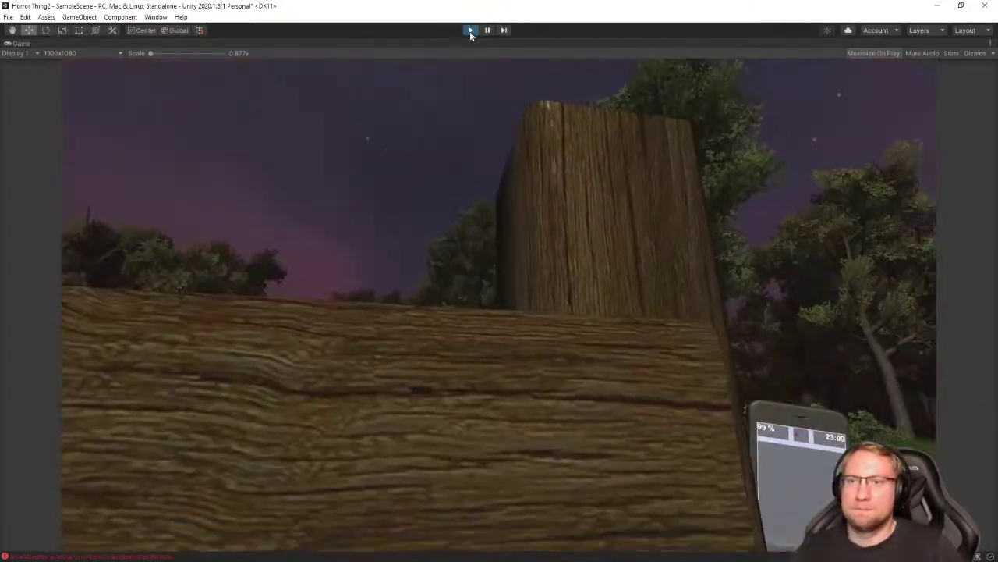
pyautogui.click(471, 30)
# Save the scene and clear the console's error log
pyautogui.click(8, 16)
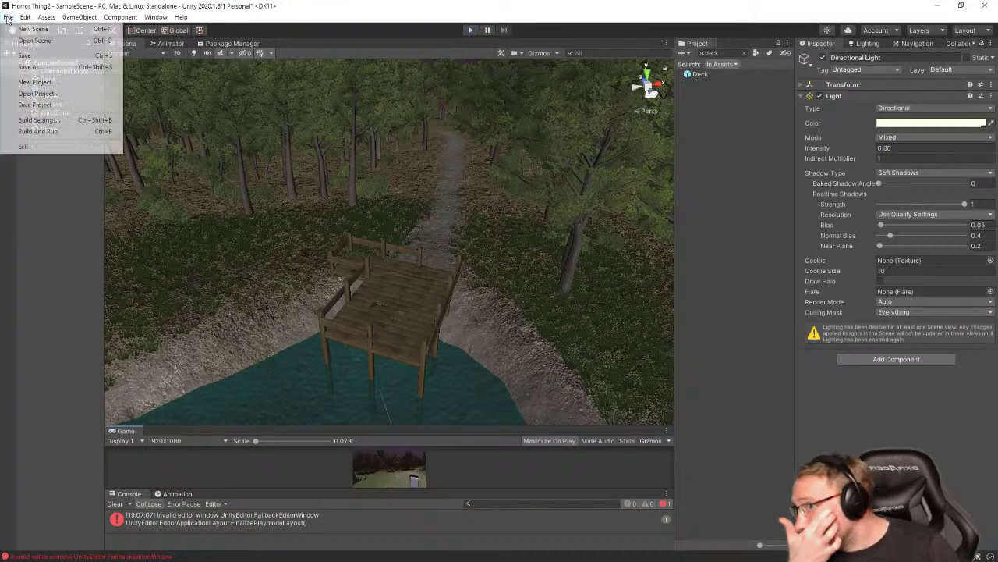
pyautogui.click(19, 55)
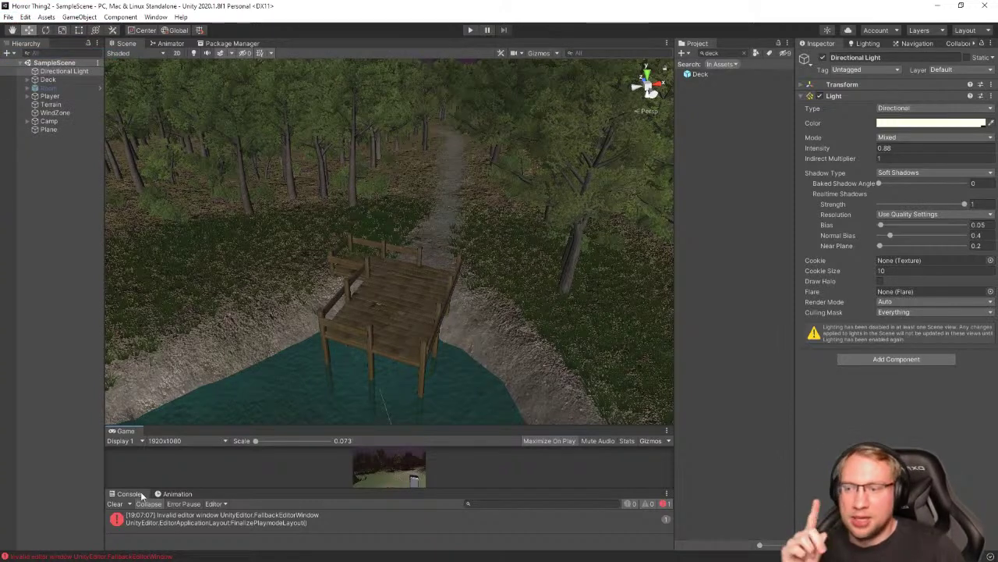
pyautogui.click(115, 504)
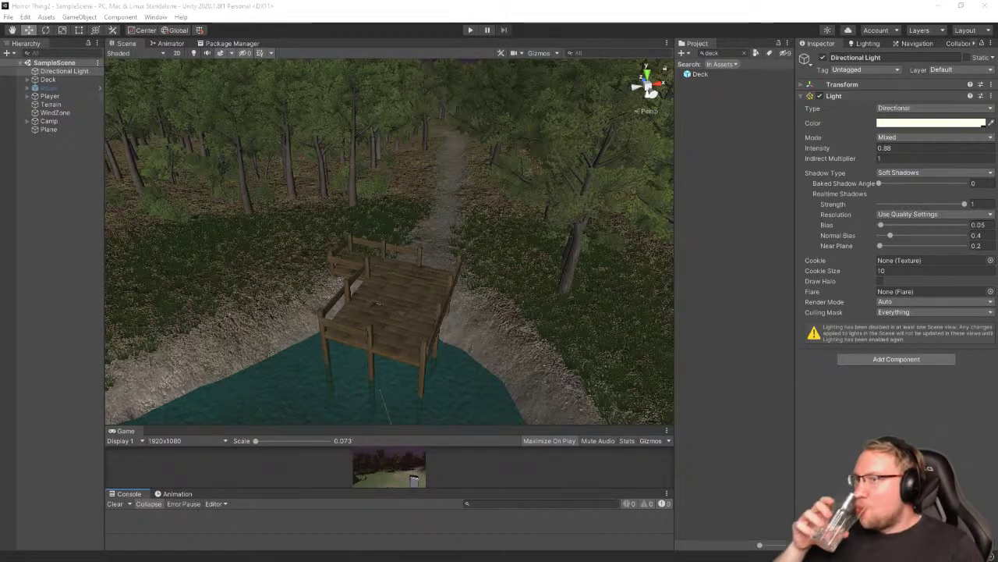
pyautogui.click(8, 16)
pyautogui.press('Escape')
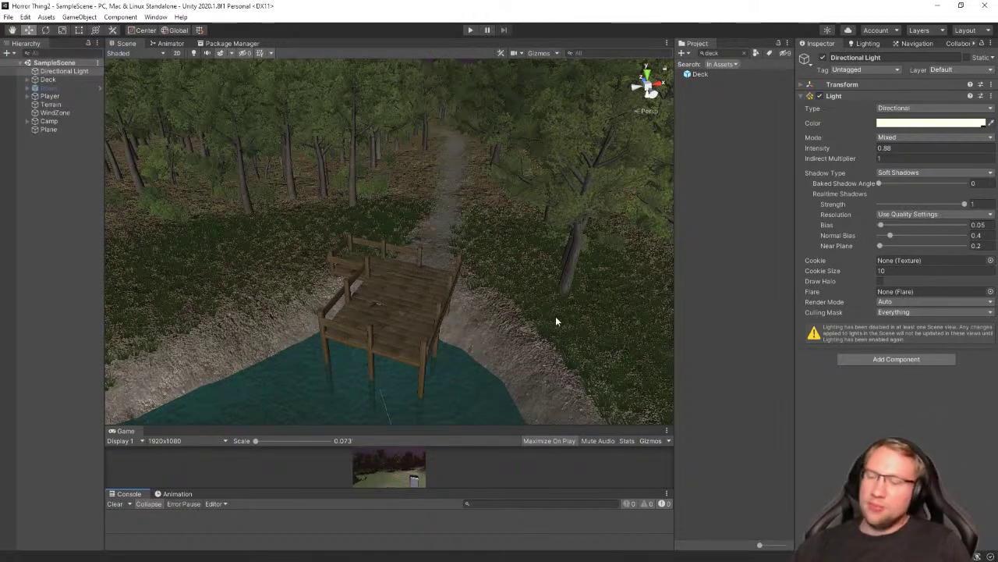
# Select the Deck, turn on collider editing and inspect its Box Colliders from several sides of the dock
pyautogui.moveTo(463, 241); pyautogui.dragTo(330, 223, button='right')
pyautogui.click(257, 238)
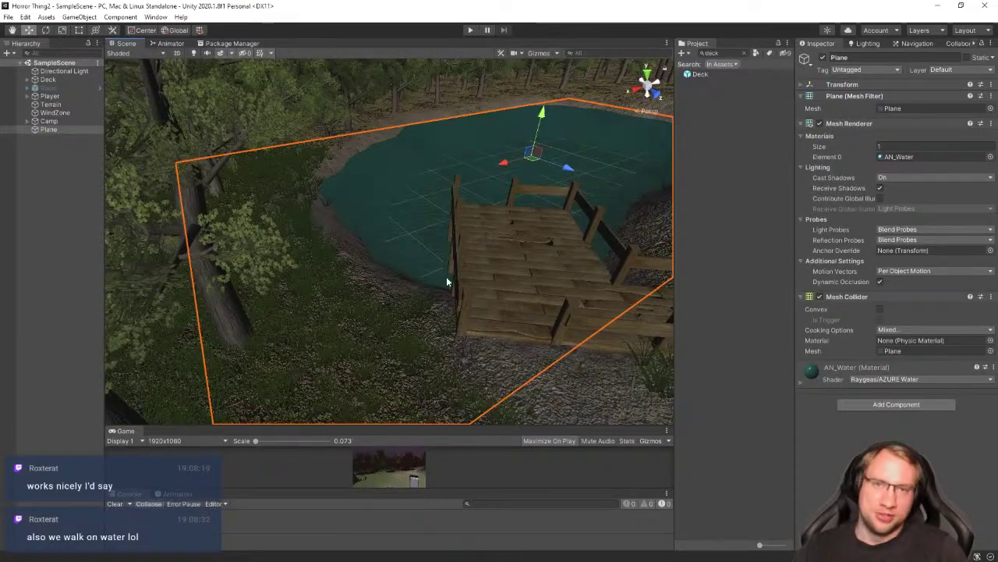
pyautogui.moveTo(447, 281); pyautogui.dragTo(529, 216, button='right')
pyautogui.click(340, 261)
pyautogui.click(63, 80)
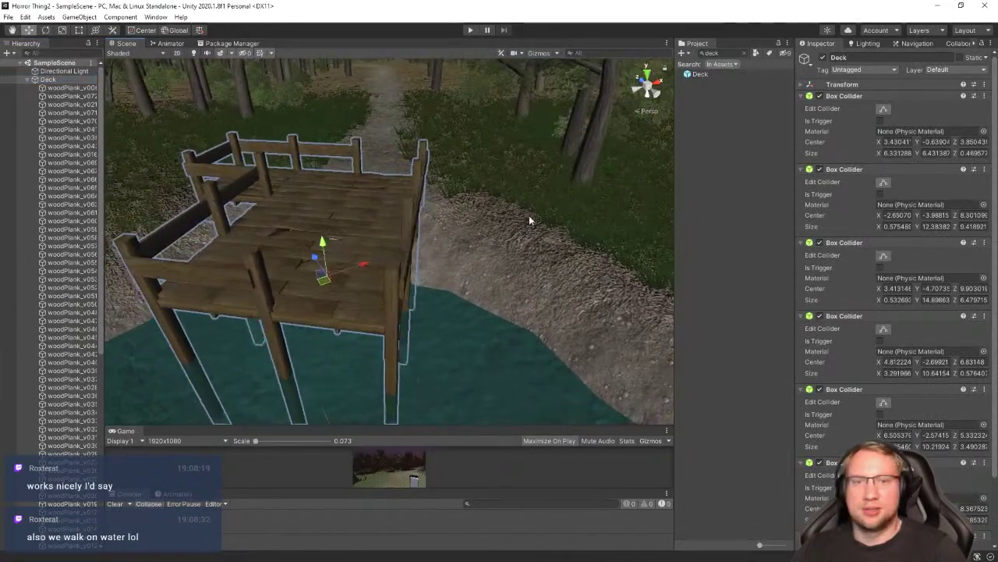
pyautogui.scroll(-3, 826, 320)
pyautogui.click(880, 256)
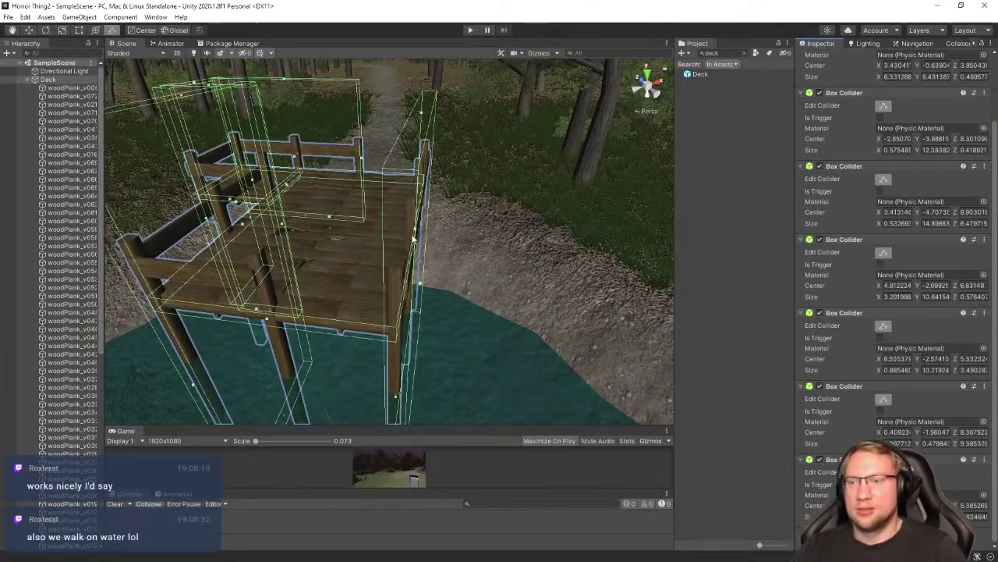
pyautogui.moveTo(415, 238); pyautogui.dragTo(432, 273, button='right')
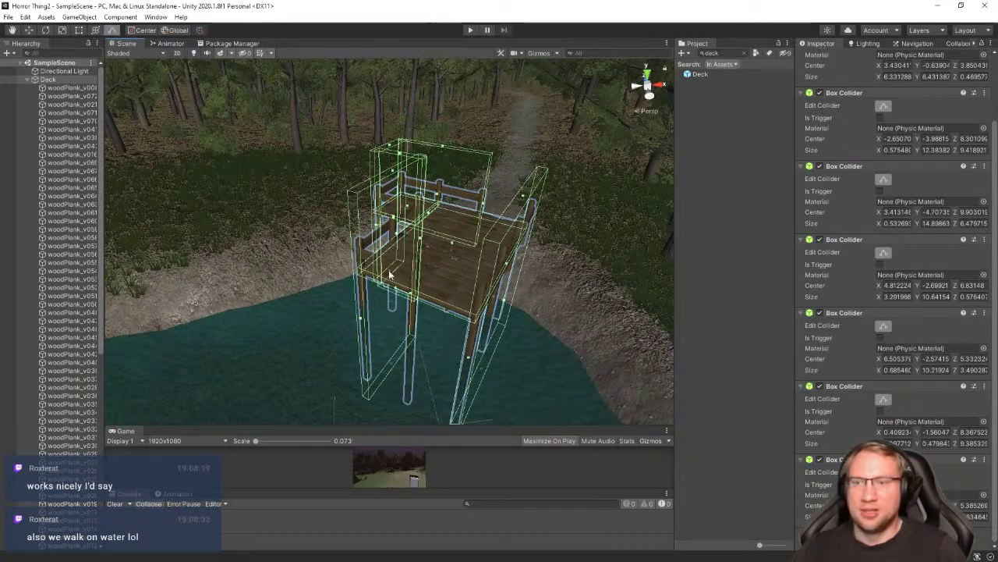
pyautogui.keyDown('alt'); pyautogui.moveTo(655, 242); pyautogui.dragTo(608, 222); pyautogui.keyUp('alt')
# Add another Box Collider to the Deck and shape it into a thin, raised barrier across the dock's water-side end
pyautogui.click(892, 534)
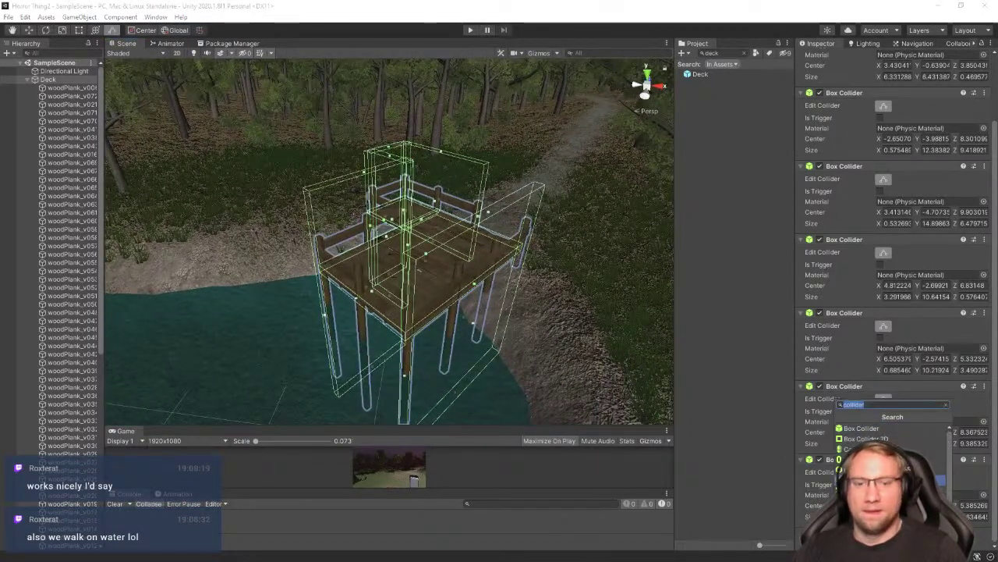
pyautogui.click(870, 429)
pyautogui.keyDown('alt'); pyautogui.moveTo(613, 237); pyautogui.dragTo(503, 234); pyautogui.keyUp('alt')
pyautogui.moveTo(576, 240); pyautogui.dragTo(345, 279)
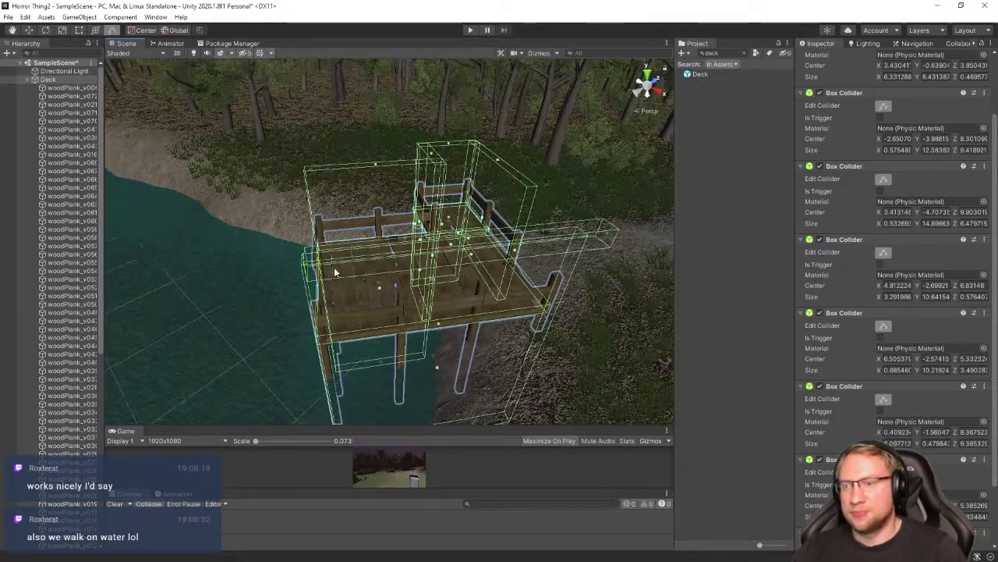
pyautogui.moveTo(335, 272); pyautogui.dragTo(330, 277, button='right')
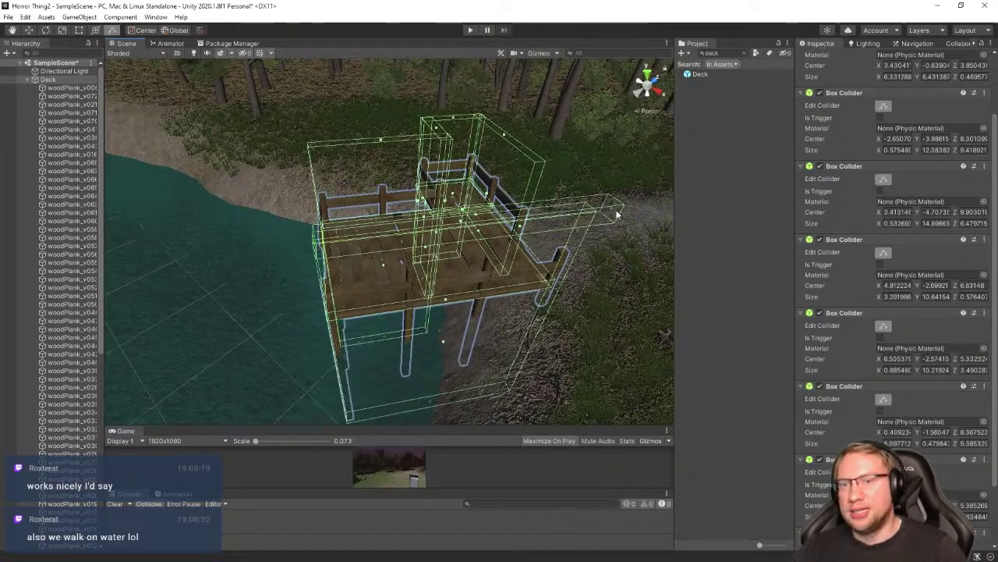
pyautogui.moveTo(370, 237); pyautogui.dragTo(508, 281, button='right')
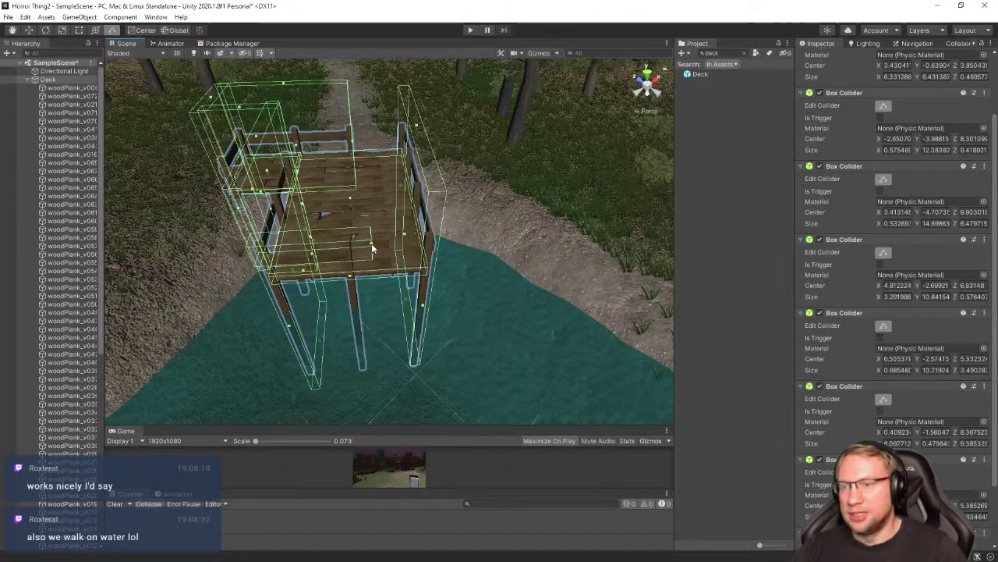
pyautogui.moveTo(343, 254); pyautogui.dragTo(374, 278, button='right')
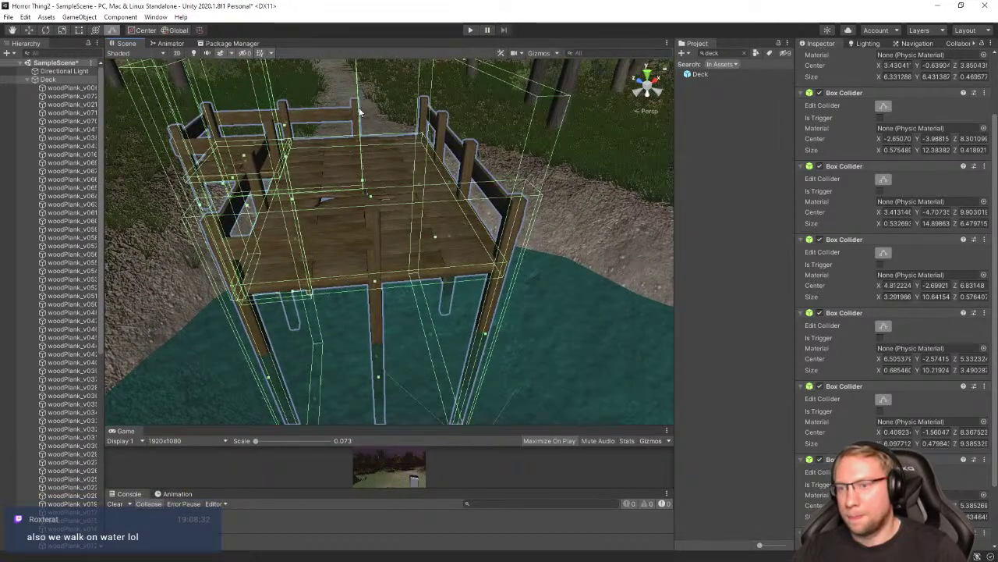
pyautogui.moveTo(371, 194); pyautogui.dragTo(371, 122)
pyautogui.moveTo(464, 205); pyautogui.dragTo(343, 108, button='right')
pyautogui.click(479, 98)
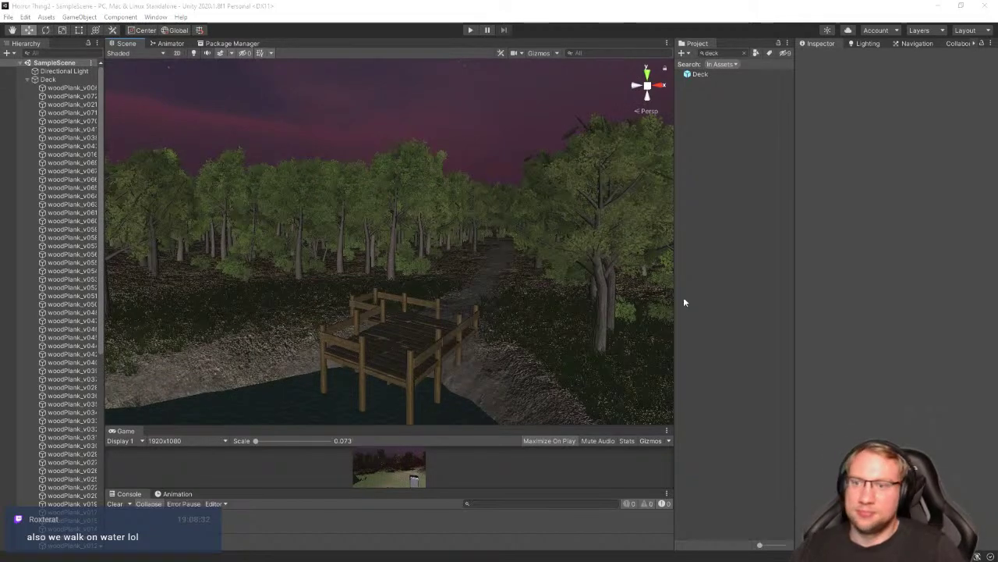
# Collapse the Deck's children in the hierarchy, search the project assets for "lantern" and clear the search
pyautogui.moveTo(593, 273); pyautogui.dragTo(30, 87, button='right')
pyautogui.click(27, 80)
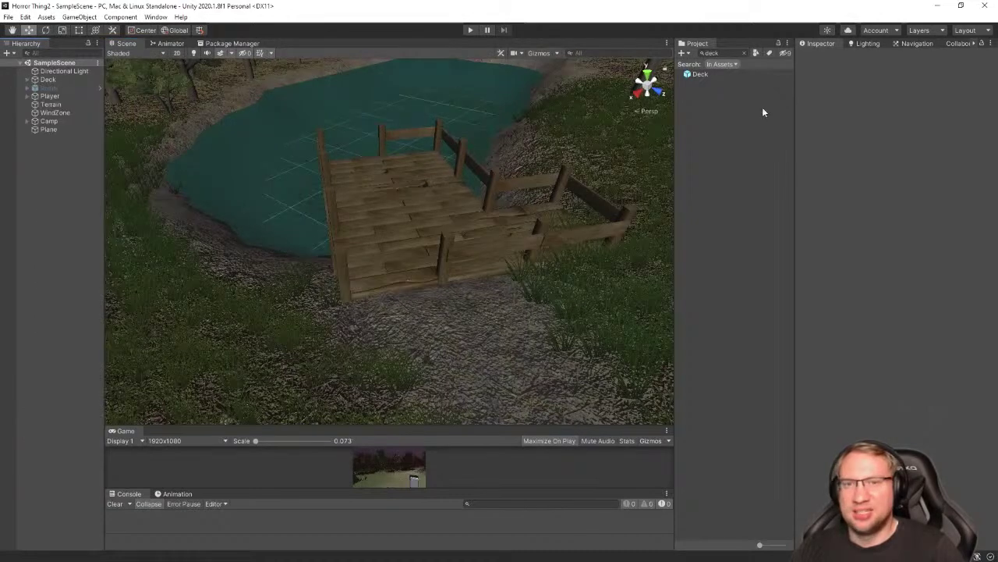
pyautogui.click(743, 53)
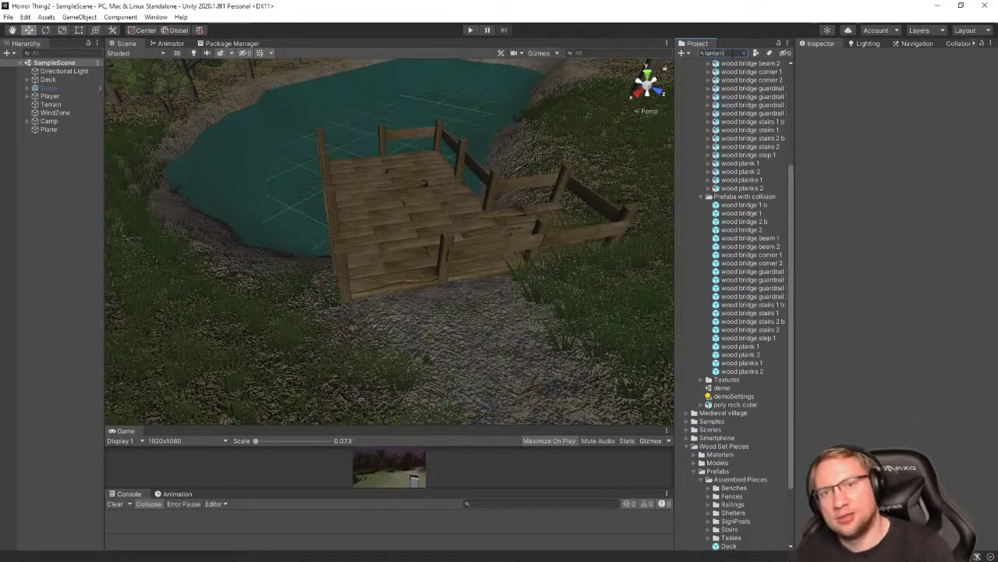
pyautogui.press('BackSpace')
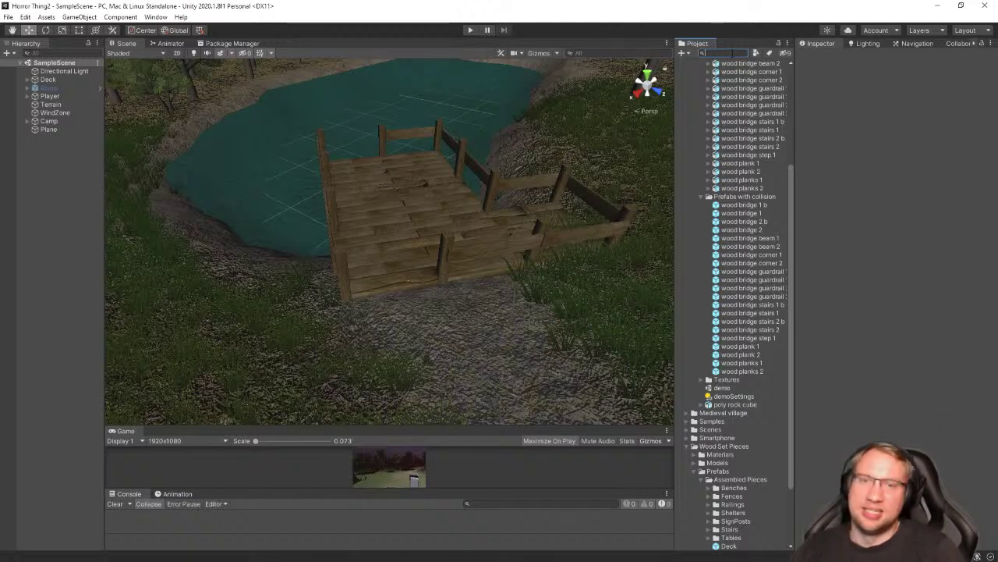
# Collapse the wood bridge subfolders, the laxer Assets folder and the Wood Set Pieces folder in the project
pyautogui.click(708, 197)
pyautogui.scroll(3, 702, 206)
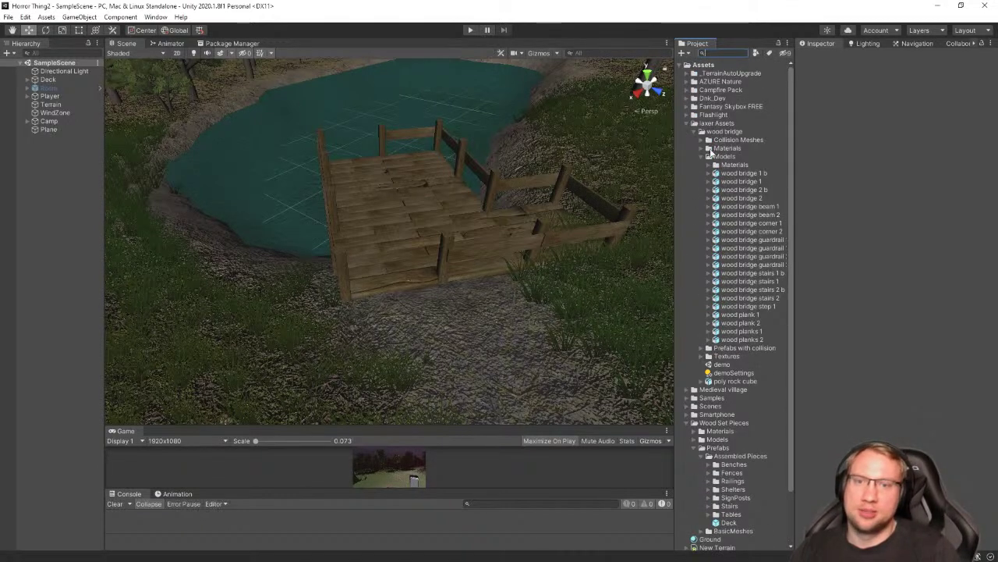
pyautogui.click(707, 157)
pyautogui.click(693, 132)
pyautogui.click(686, 123)
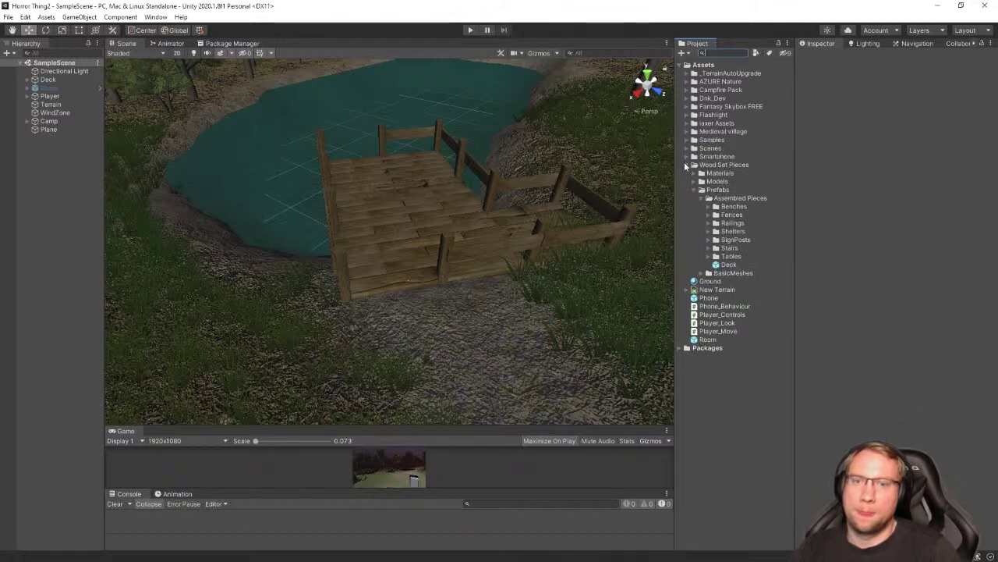
pyautogui.click(687, 165)
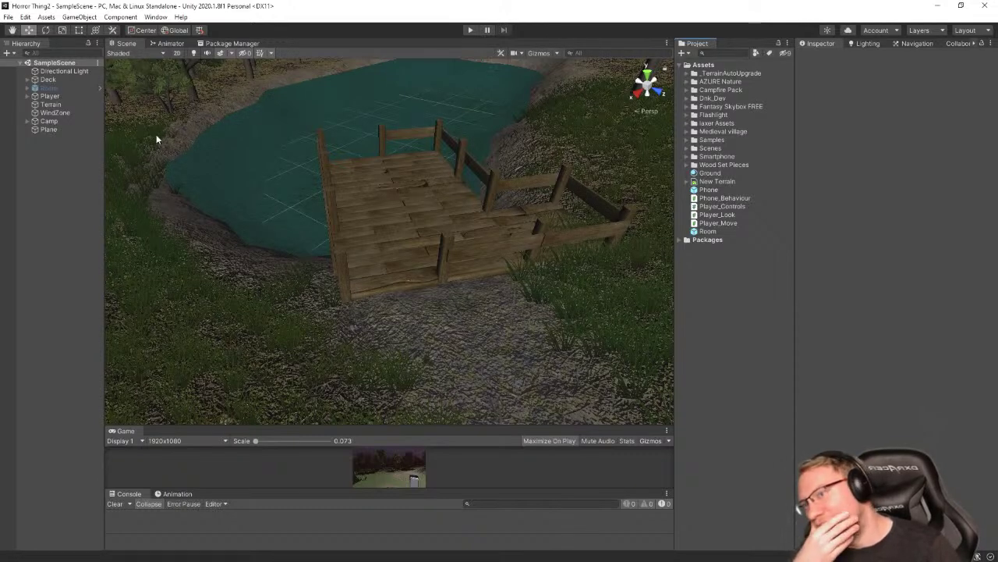
# Switch to the web browser, open the Unity Asset Store and start an asset search
pyautogui.click(8, 17)
pyautogui.click(25, 54)
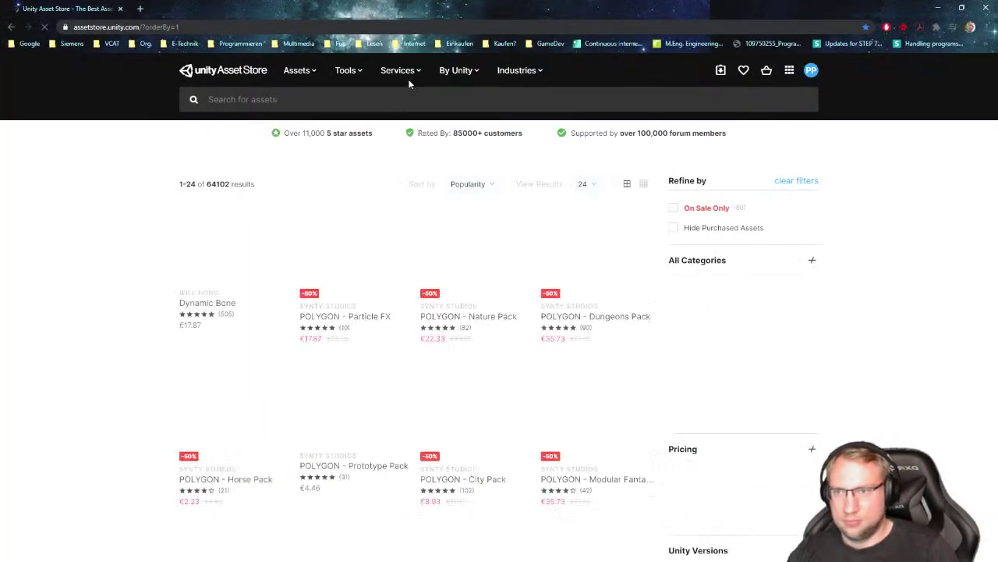
pyautogui.click(398, 98)
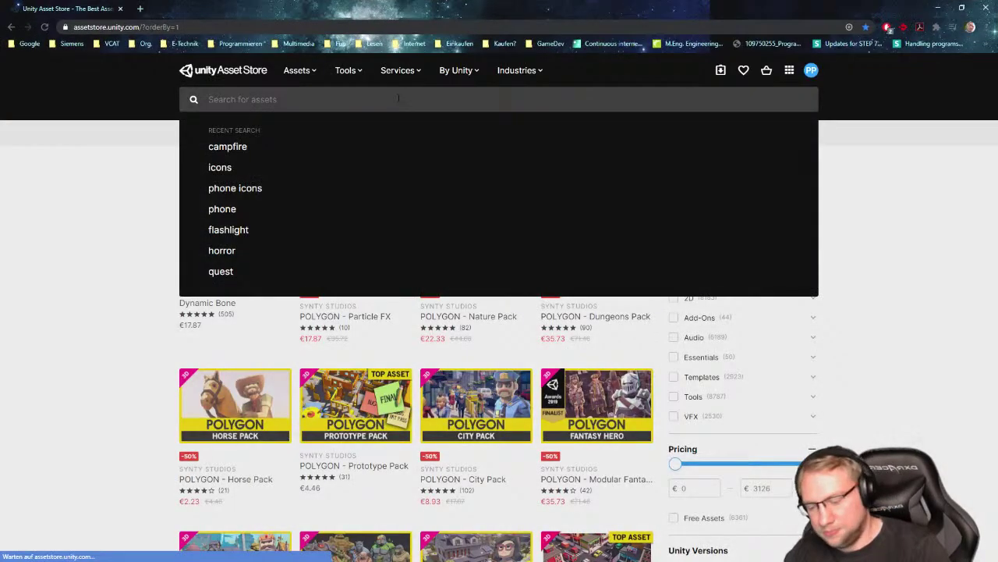
# Search the asset store for "lantern", limit the results to free 3D assets, and look through them
pyautogui.write('lantern')
pyautogui.press('Return')
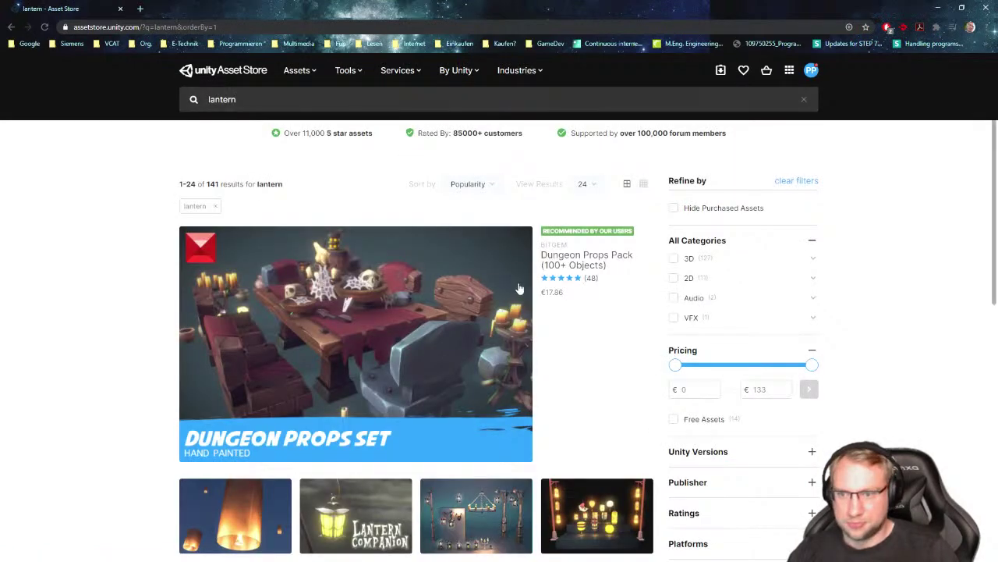
pyautogui.scroll(-3, 678, 214)
pyautogui.click(674, 212)
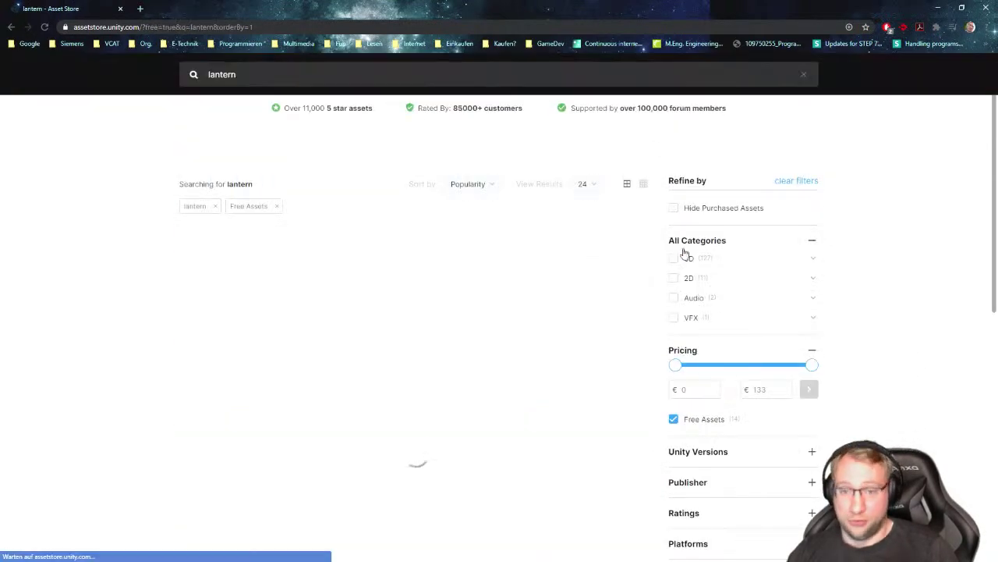
pyautogui.click(674, 258)
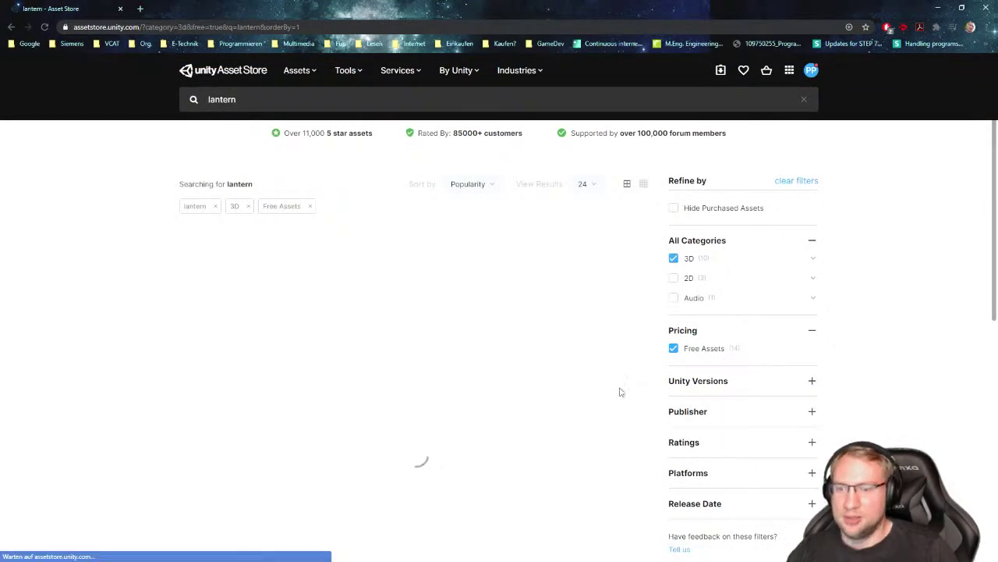
pyautogui.scroll(-3, 312, 304)
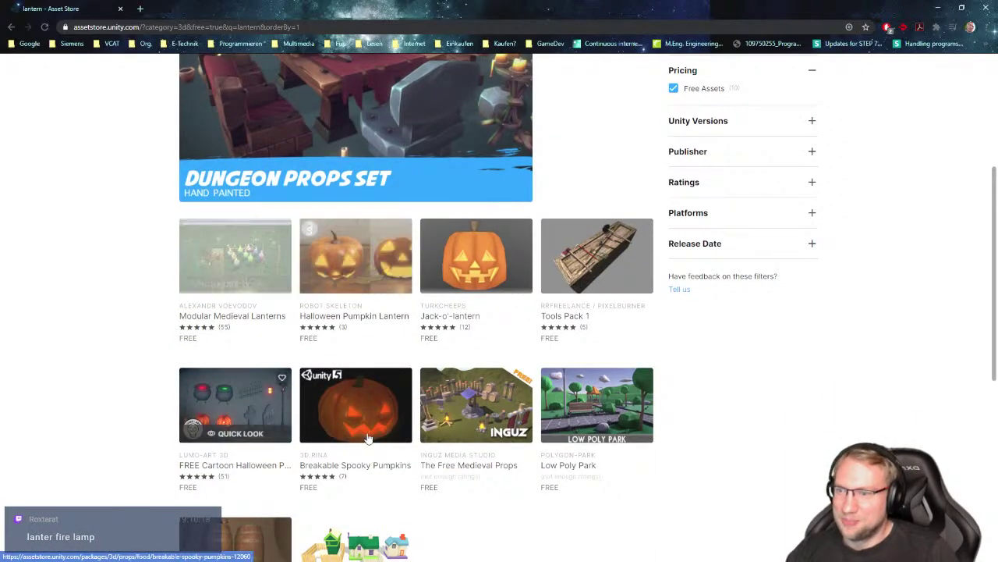
pyautogui.scroll(-3, 799, 381)
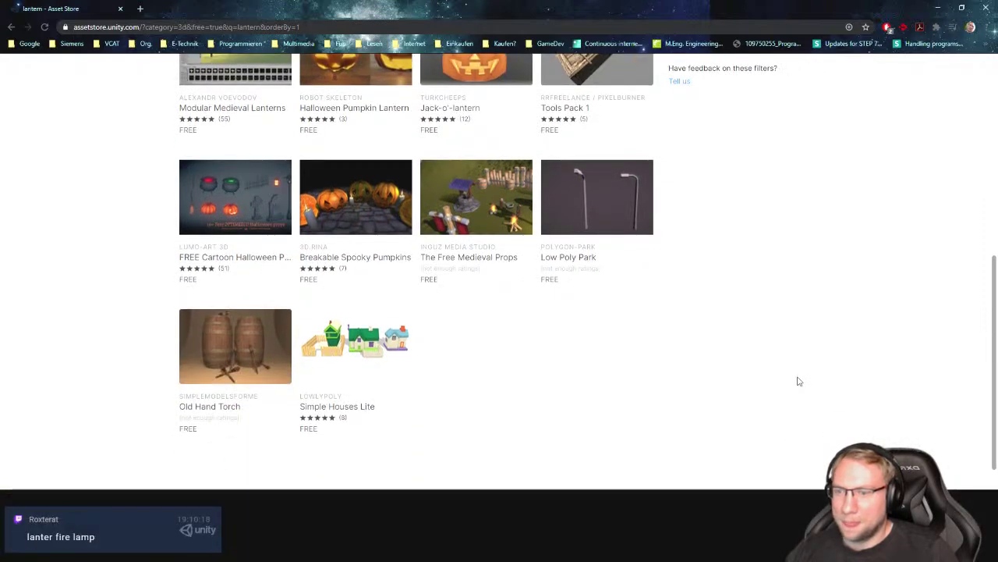
pyautogui.scroll(1, 797, 380)
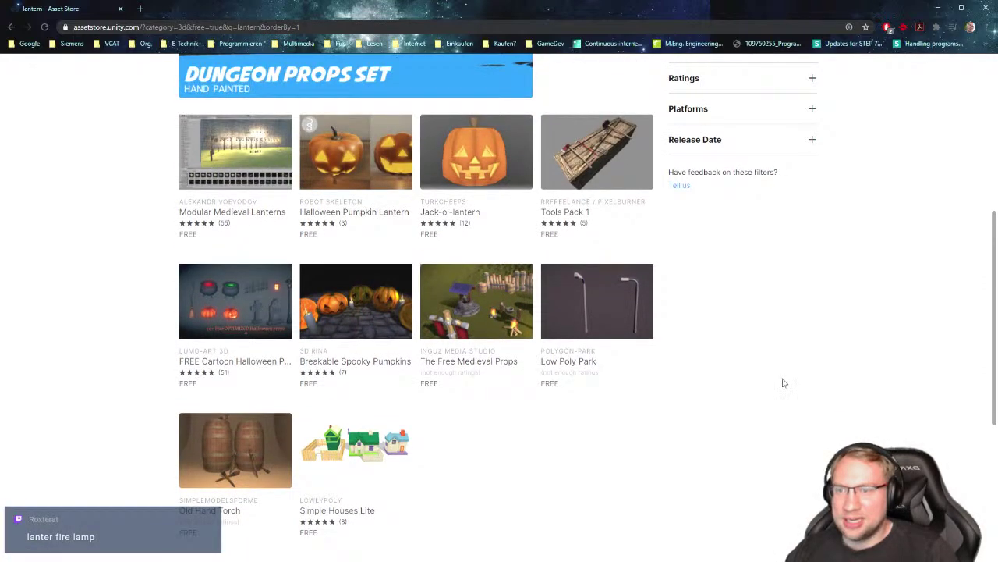
pyautogui.scroll(1, 784, 382)
pyautogui.scroll(4, 837, 348)
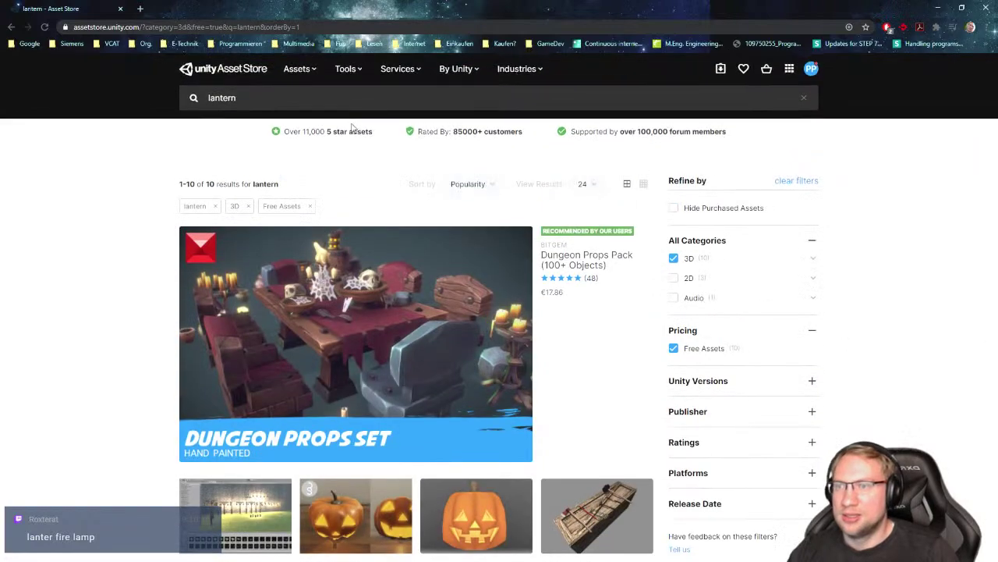
# Search for "lamp" with the same free 3D filters and look through the first page of results
pyautogui.click(280, 102)
pyautogui.hotkey('ctrl', 'a')
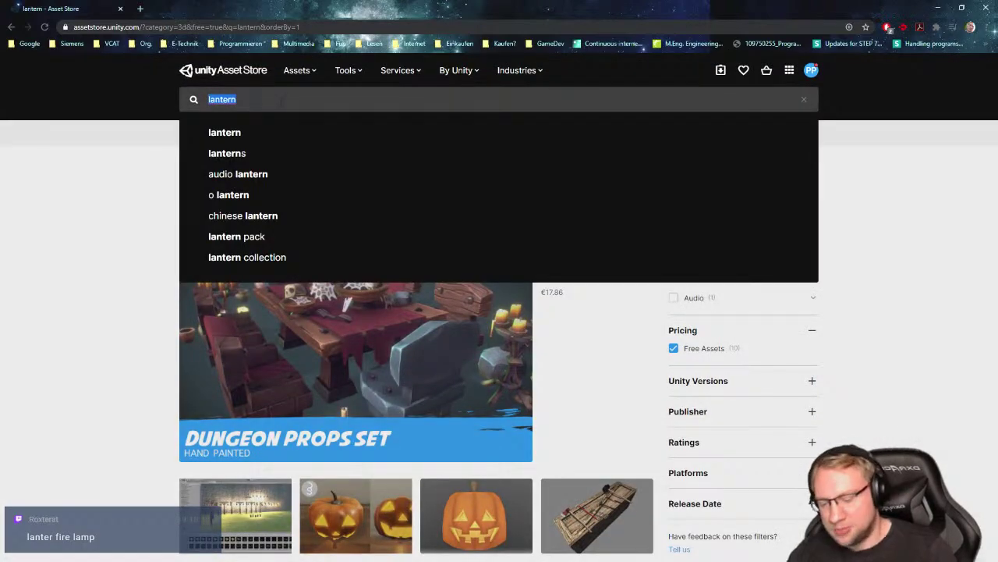
pyautogui.write('lamp')
pyautogui.press('Return')
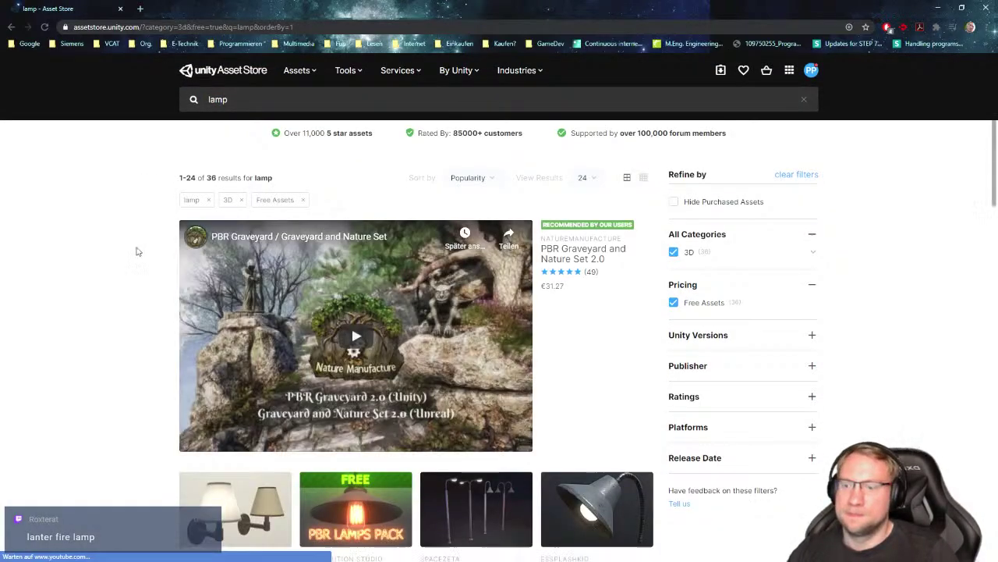
pyautogui.scroll(-5, 133, 252)
pyautogui.scroll(-3, 109, 258)
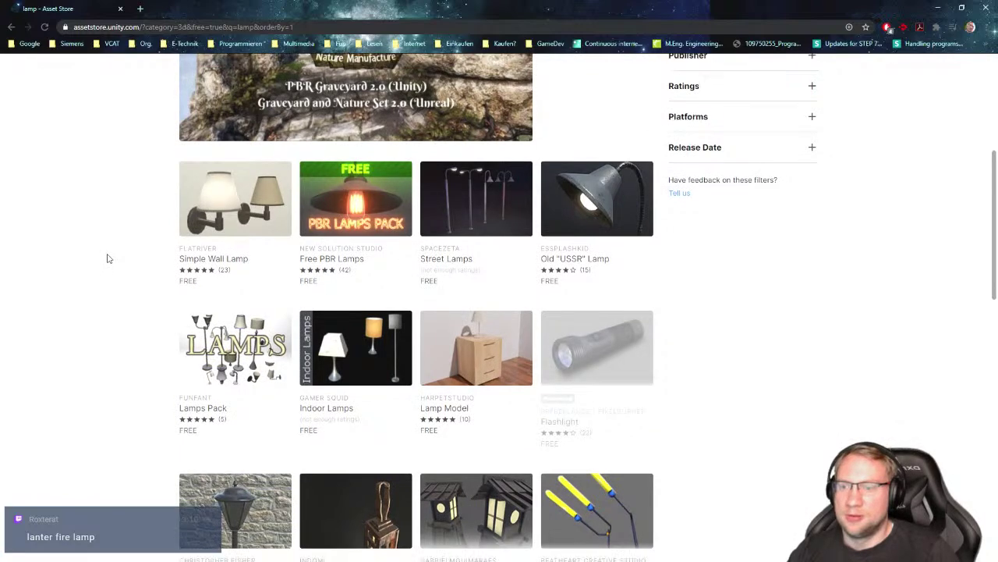
pyautogui.scroll(-2, 107, 258)
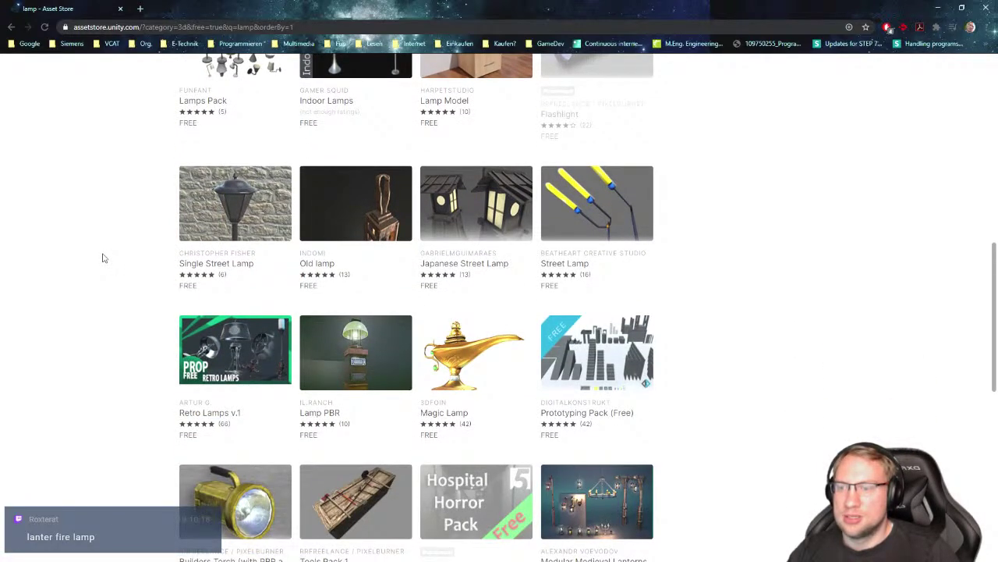
pyautogui.scroll(-4, 102, 260)
pyautogui.moveTo(239, 223)
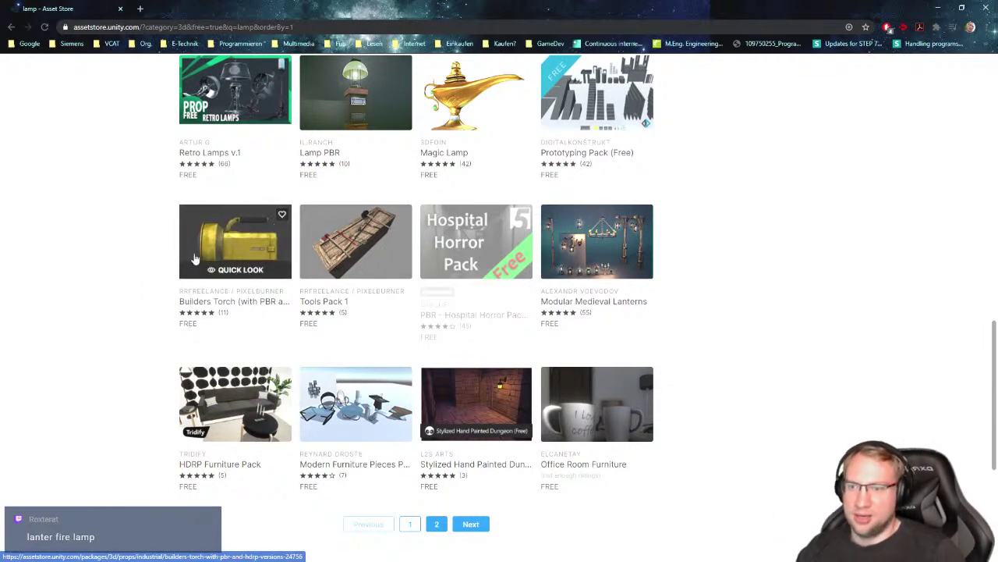
pyautogui.scroll(-1, 768, 251)
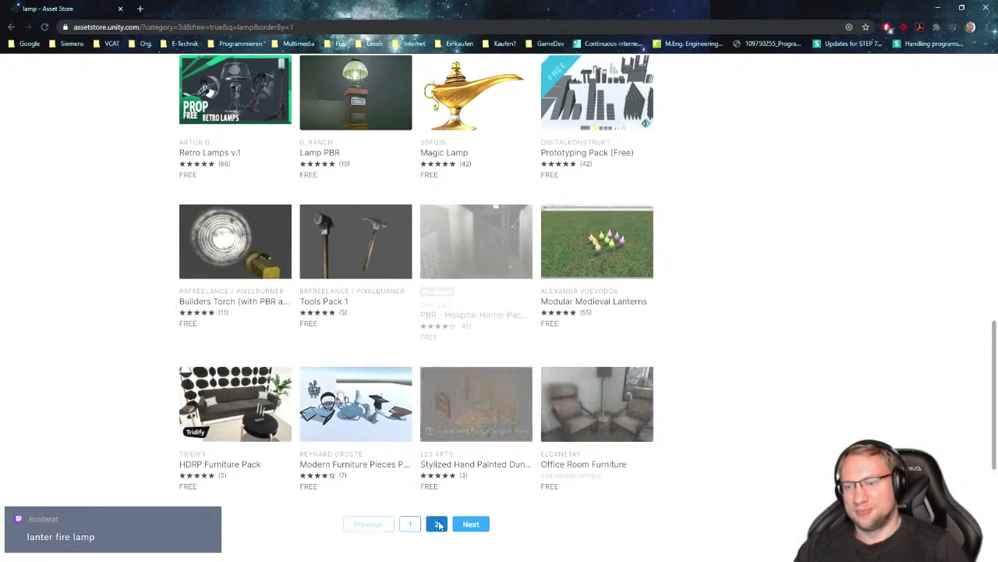
# Look through the second page of lamp results and return to the first page
pyautogui.click(409, 472)
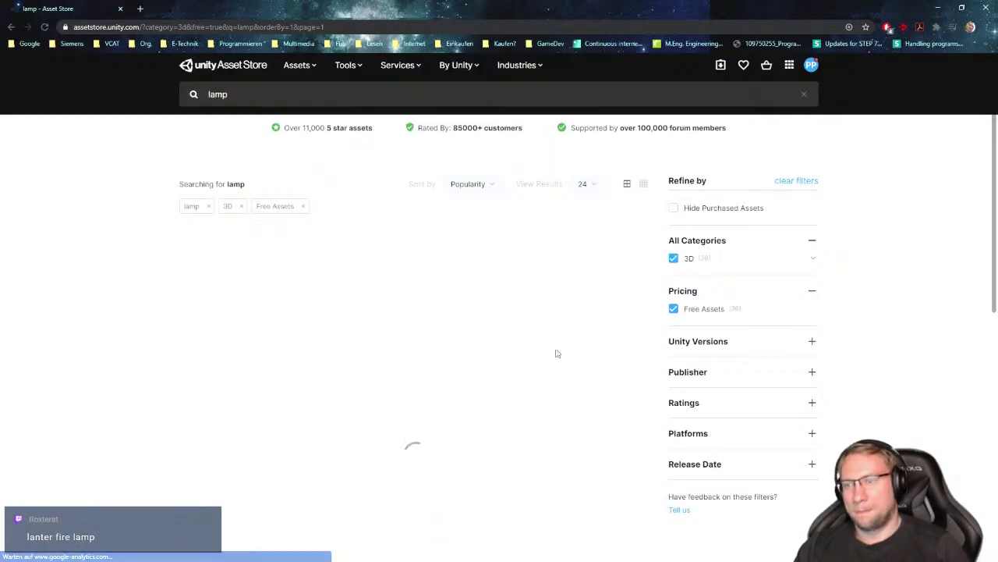
pyautogui.scroll(-4, 101, 296)
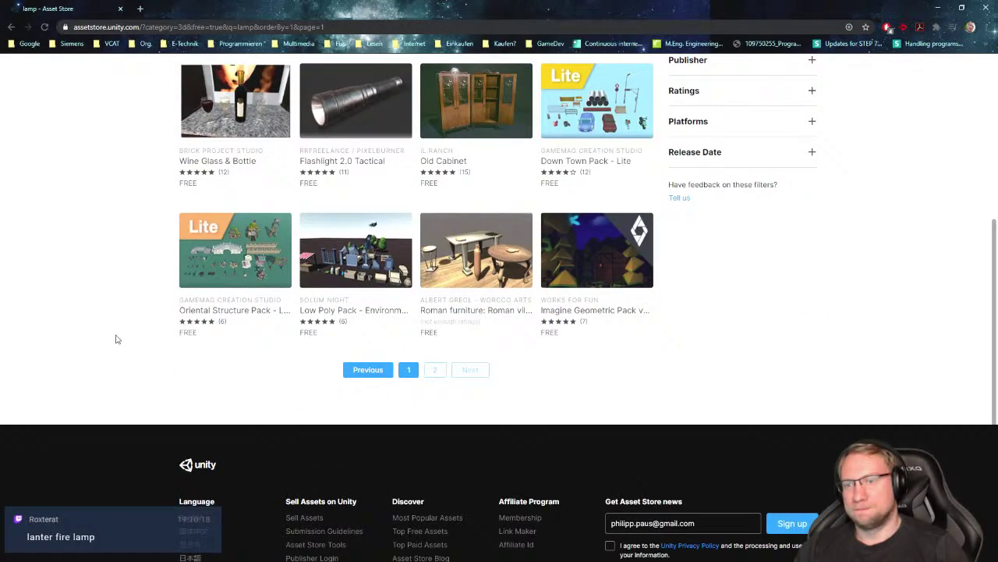
pyautogui.scroll(2, 116, 339)
pyautogui.scroll(2, 92, 349)
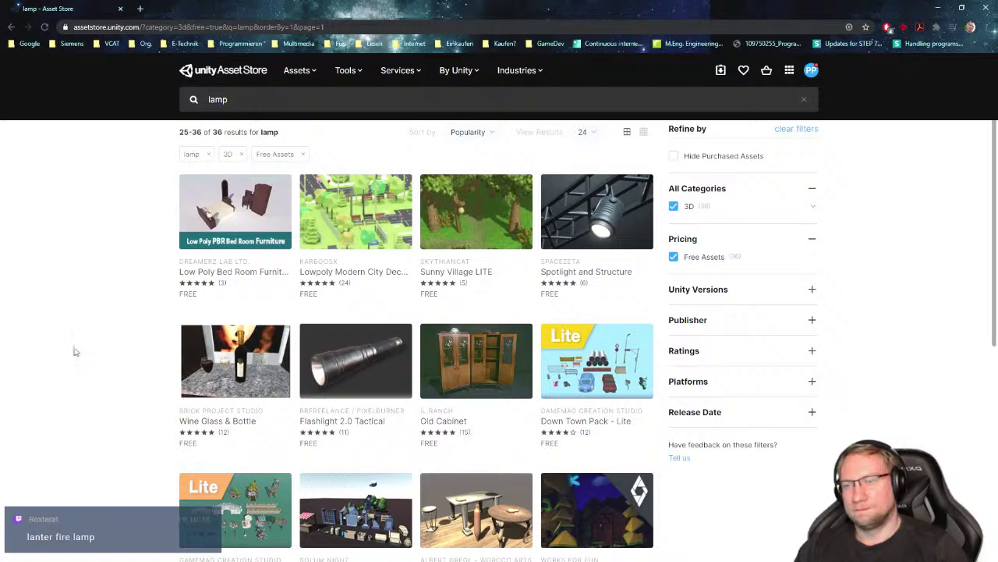
pyautogui.scroll(-4, 75, 351)
pyautogui.click(412, 474)
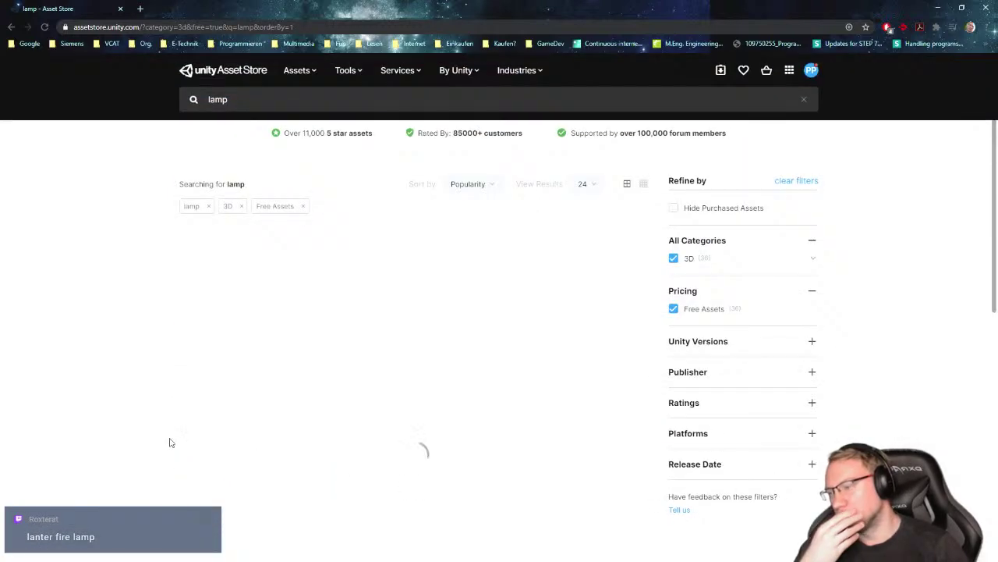
# Find Modular Medieval Lanterns among the lamp results, open its asset page and view its preview images
pyautogui.scroll(-4, 109, 386)
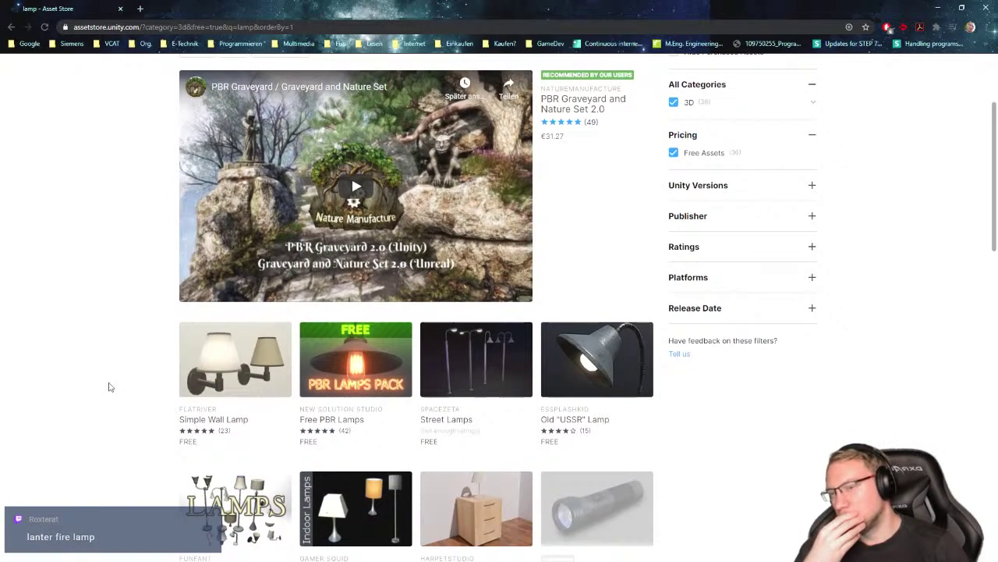
pyautogui.scroll(-1, 108, 387)
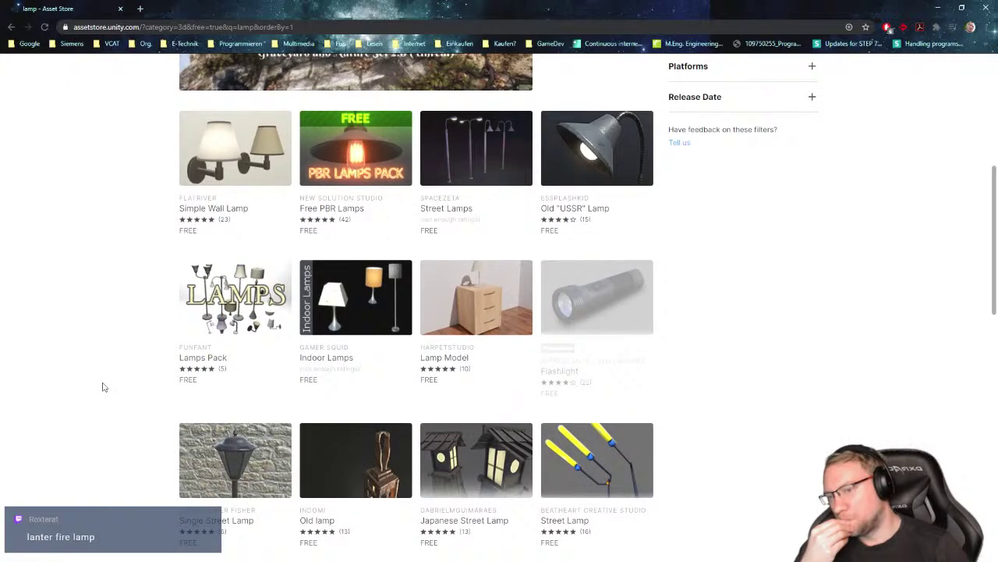
pyautogui.scroll(-3, 106, 387)
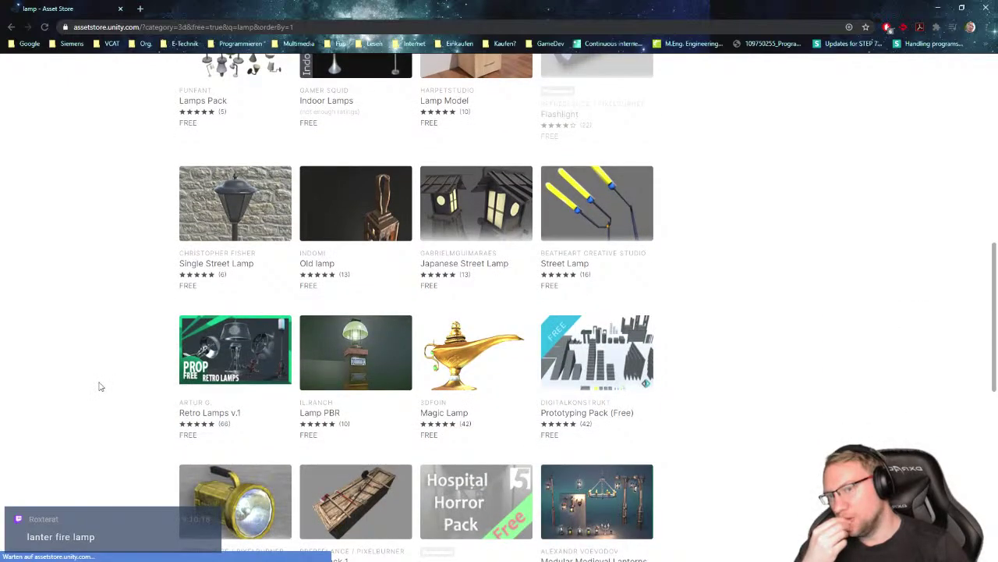
pyautogui.moveTo(354, 217)
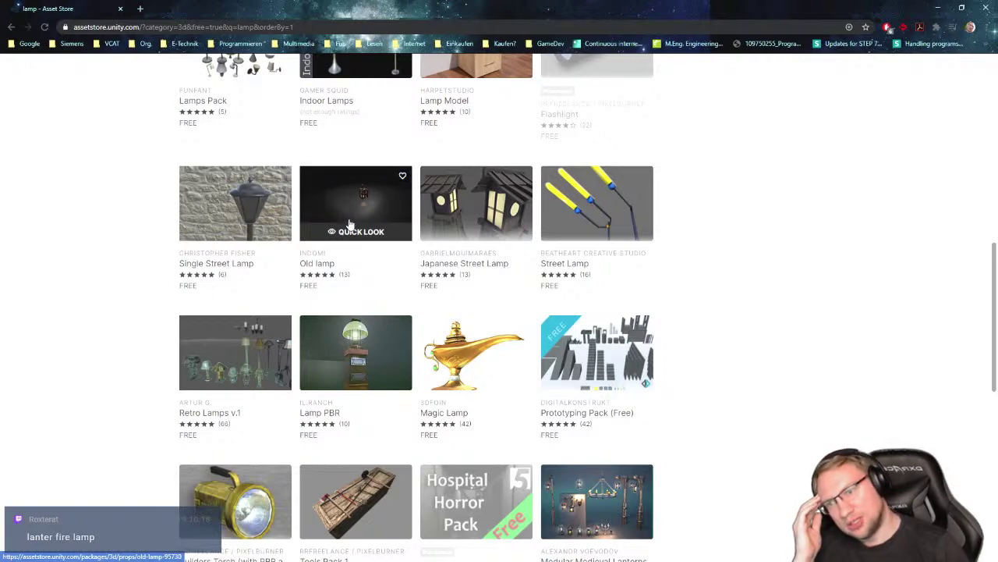
pyautogui.scroll(-2, 332, 274)
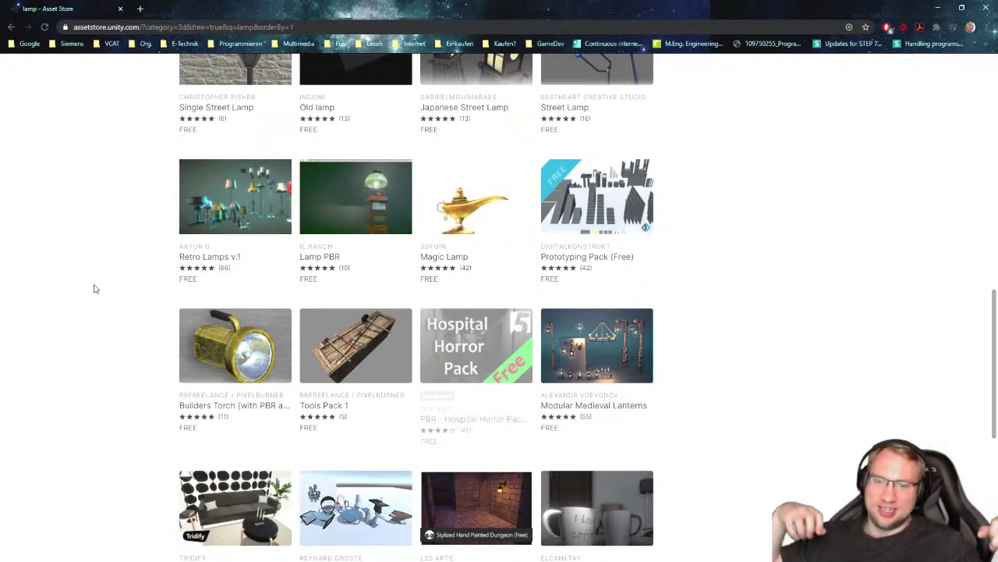
pyautogui.click(601, 346)
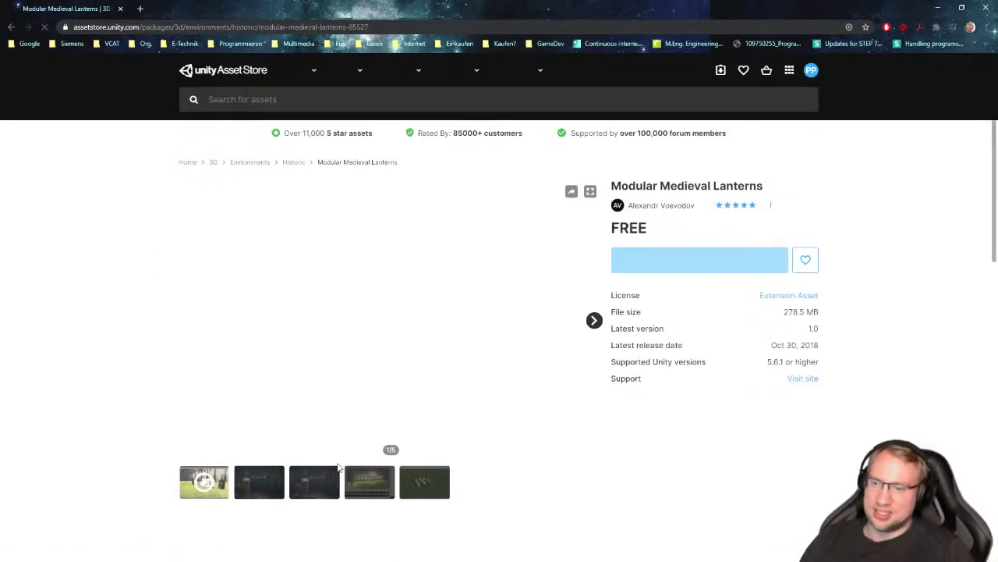
pyautogui.click(409, 490)
pyautogui.click(312, 491)
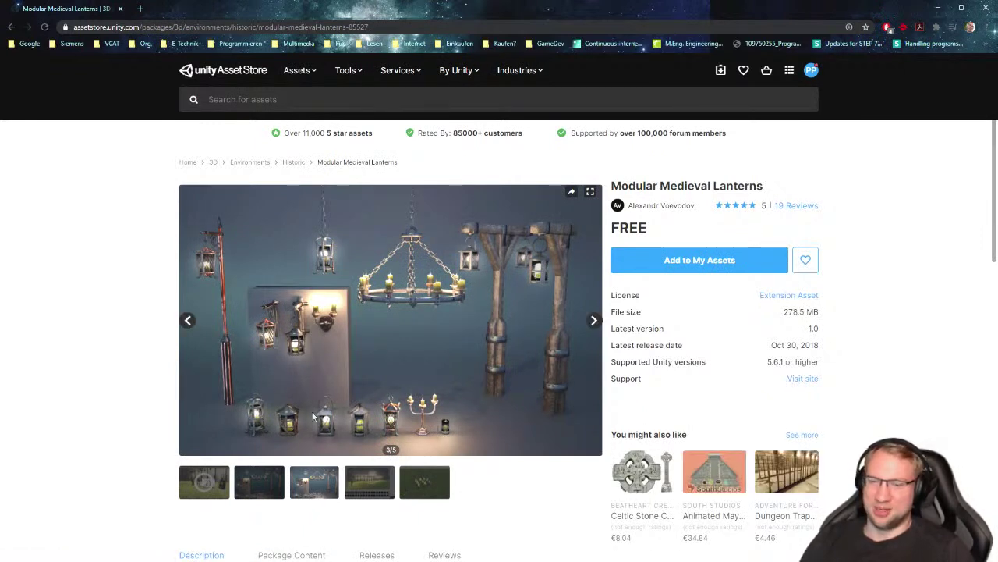
pyautogui.click(265, 491)
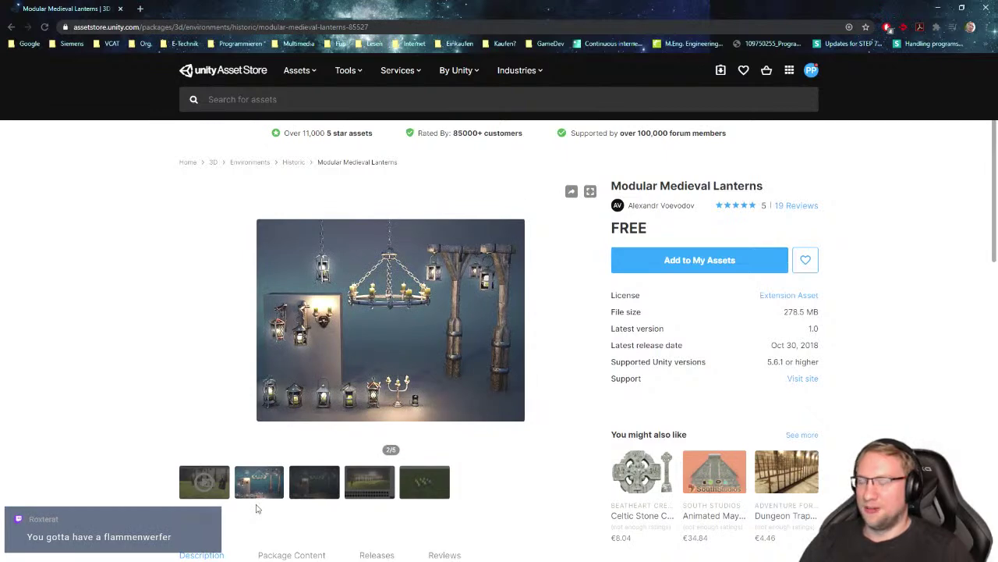
# Search the asset store for "flamethrower" and look through the results
pyautogui.click(357, 100)
pyautogui.write('f')
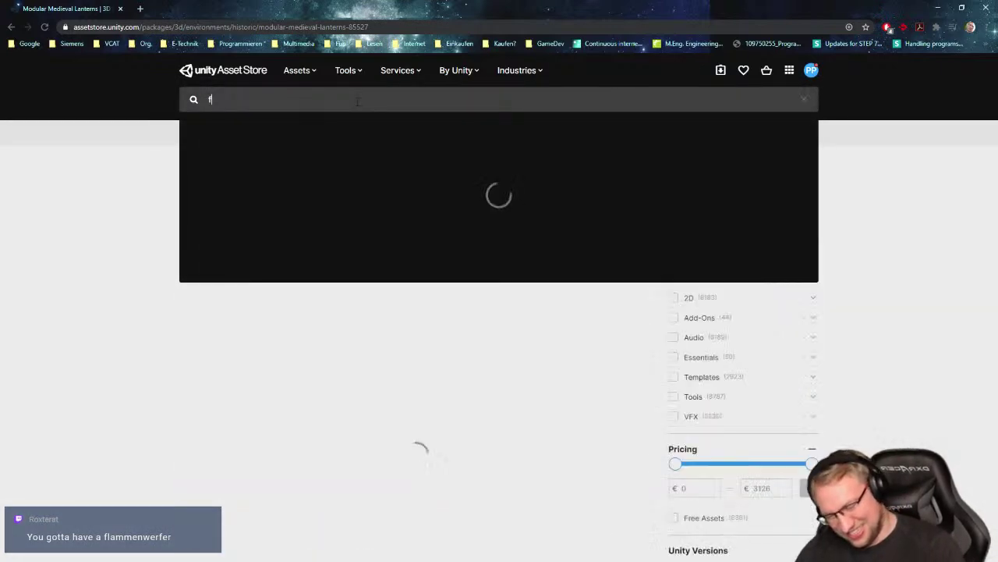
pyautogui.write('lamethrower')
pyautogui.press('Return')
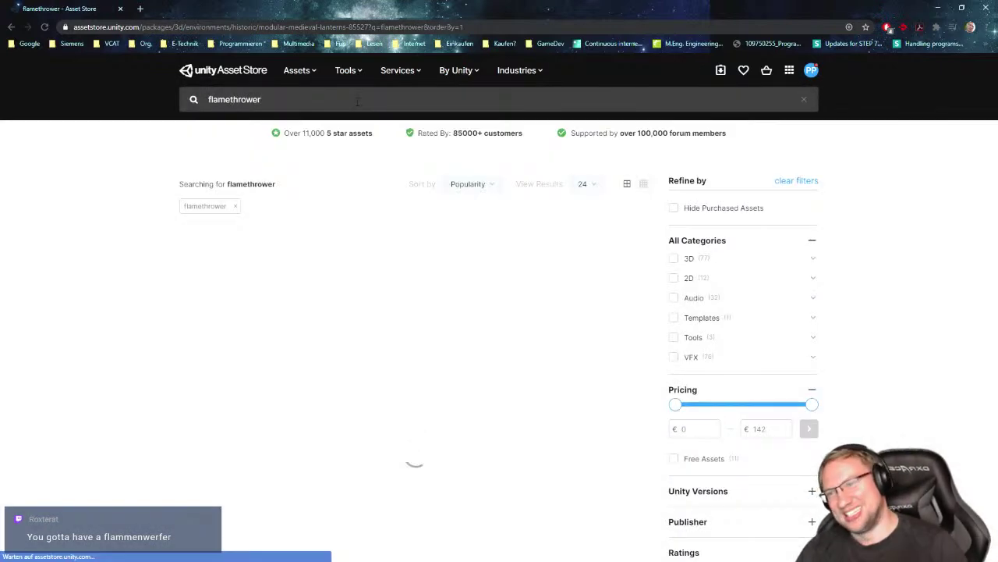
pyautogui.scroll(-3, 224, 316)
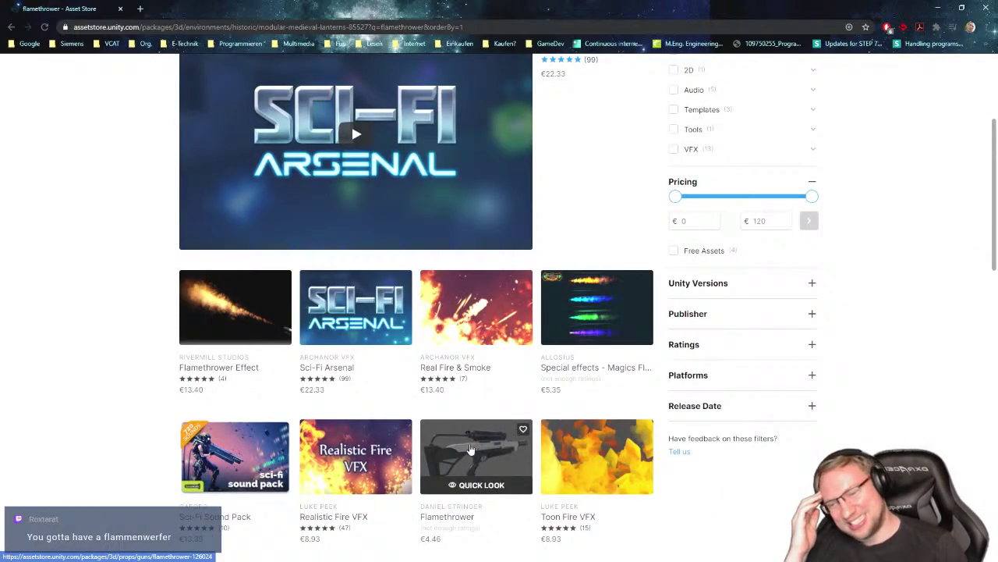
pyautogui.scroll(-2, 466, 461)
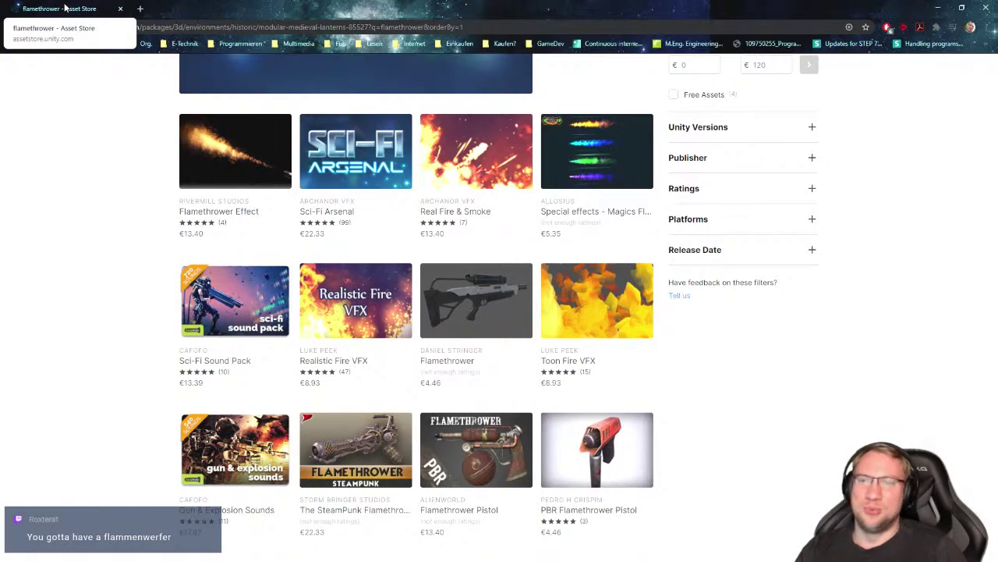
# Switch to Unity and review the owned wood packages in the Package Manager, from Wooden Floor Materials up to Raw Wooden Furniture Free
pyautogui.click(937, 8)
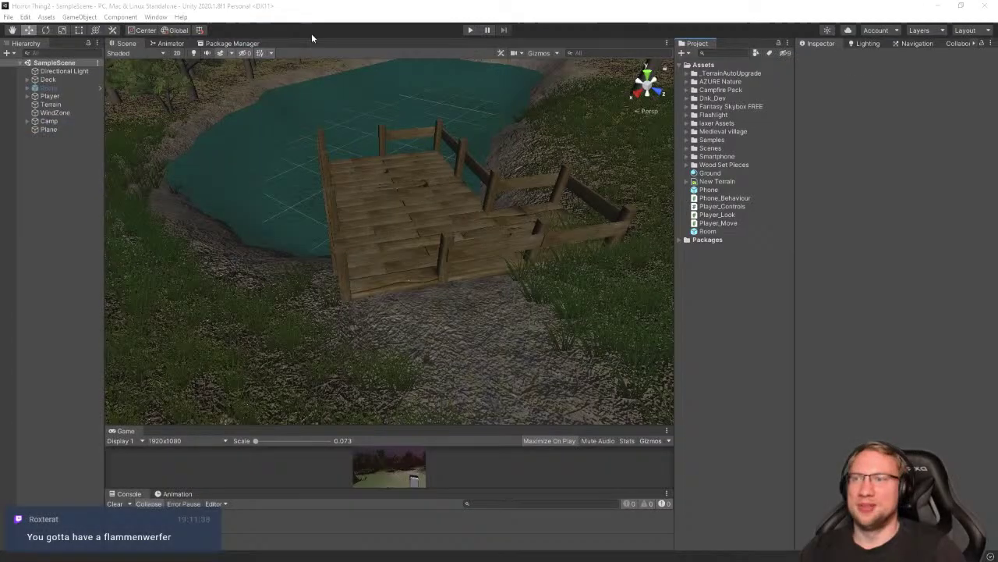
pyautogui.click(232, 44)
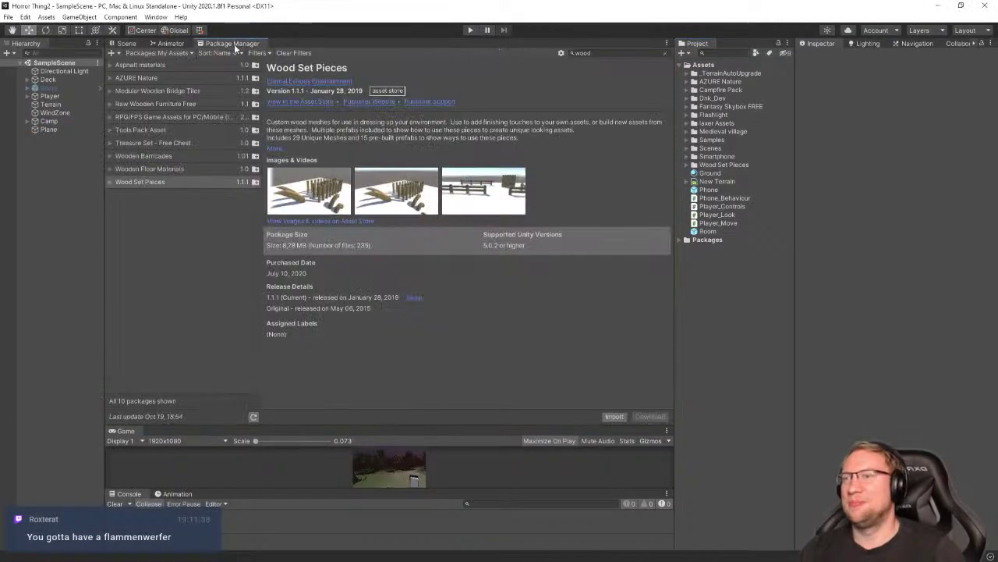
pyautogui.click(161, 168)
pyautogui.click(166, 156)
pyautogui.click(167, 142)
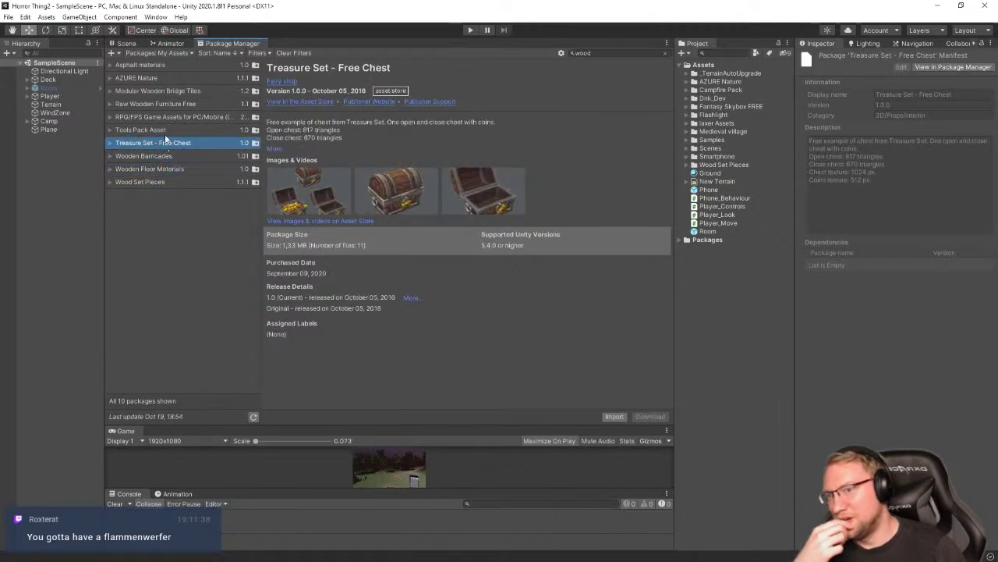
pyautogui.click(165, 131)
pyautogui.click(165, 118)
pyautogui.click(166, 132)
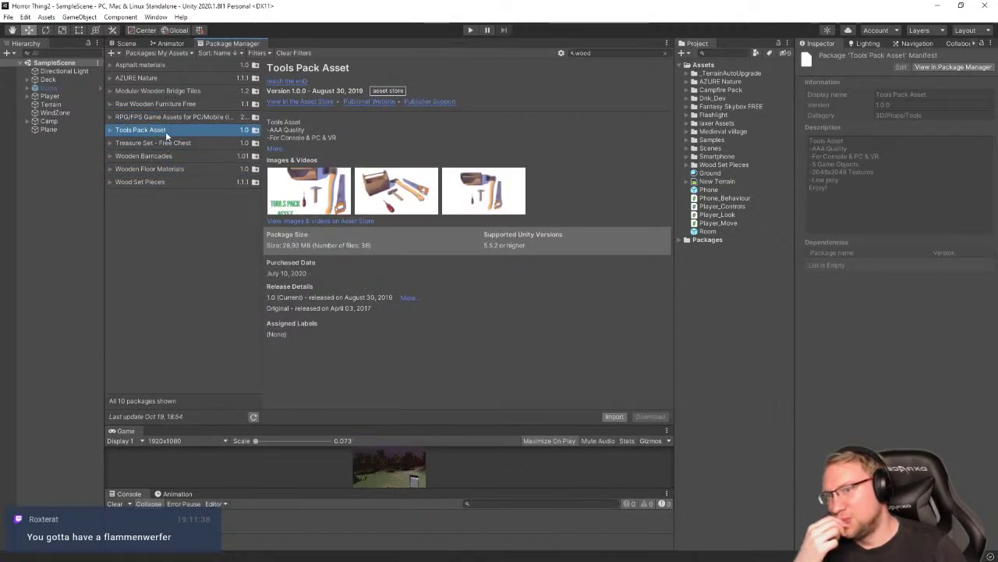
pyautogui.click(170, 118)
pyautogui.click(173, 103)
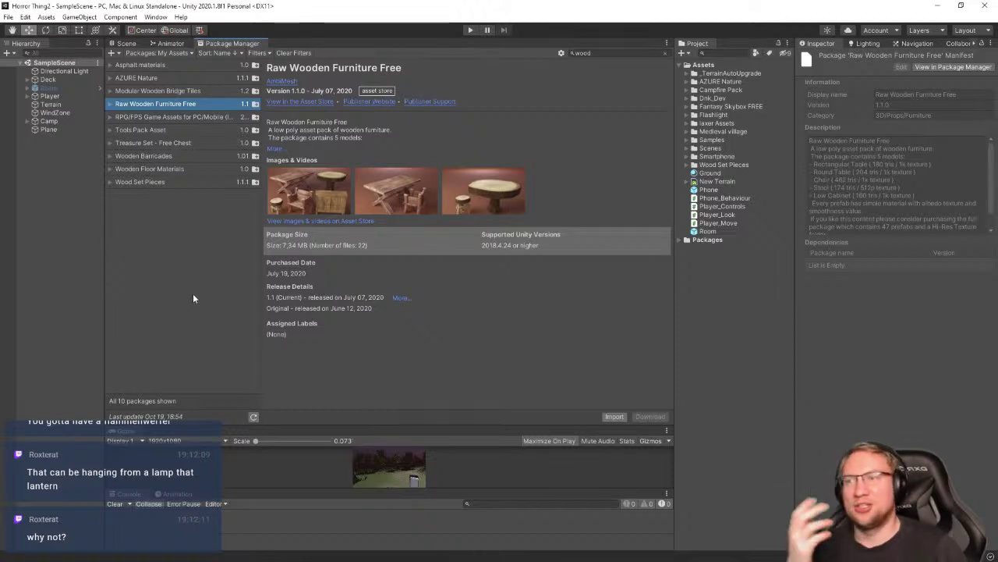
pyautogui.click(940, 7)
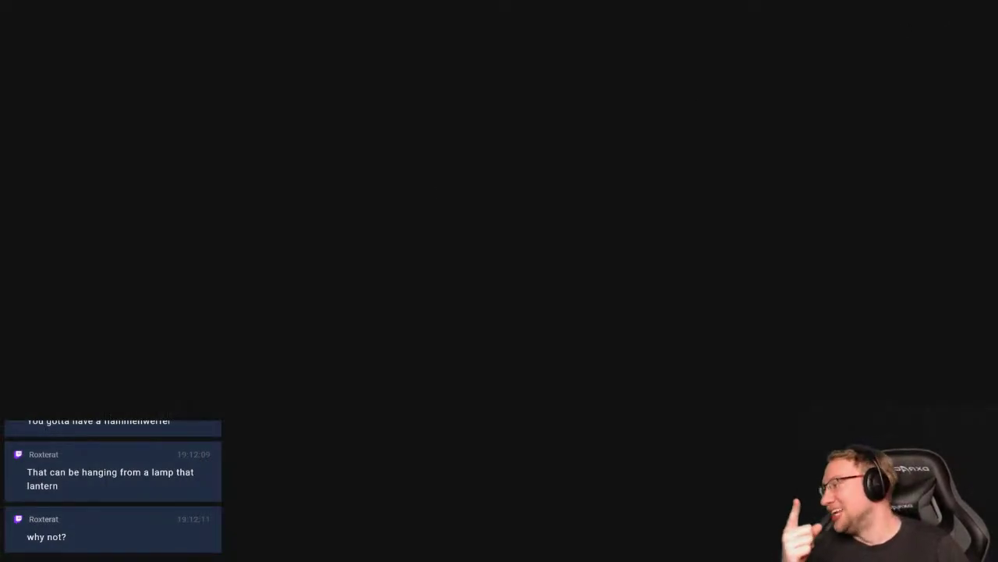
# Switch to Unity and bring up the scene view of the dock
pyautogui.hotkey('alt', 'Tab')
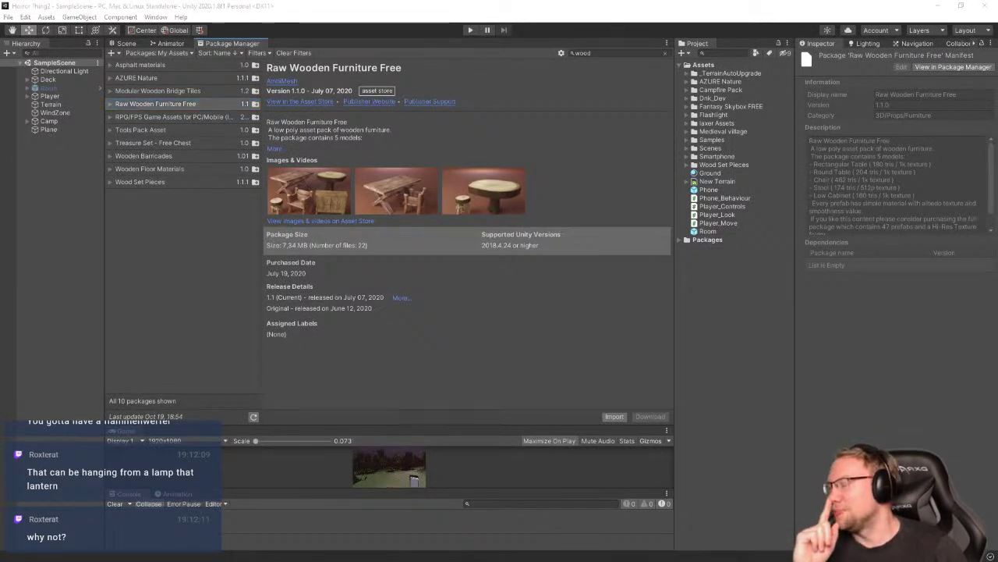
pyautogui.click(119, 45)
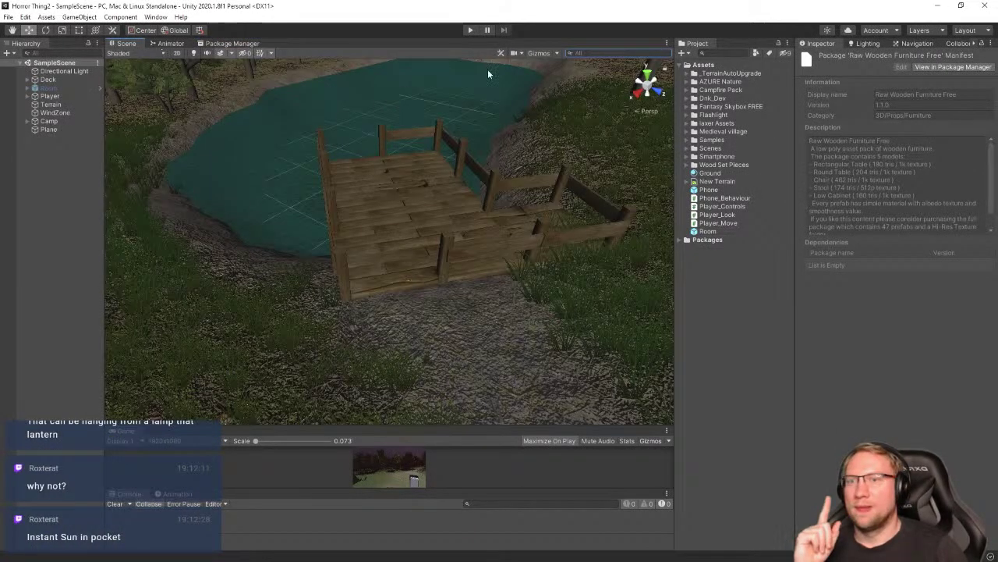
pyautogui.click(601, 53)
pyautogui.write('tor')
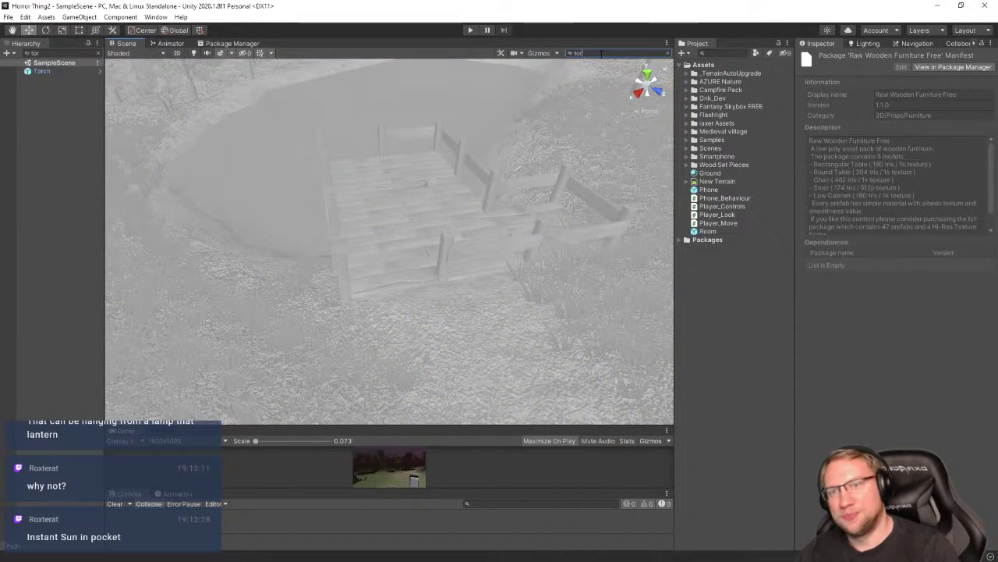
pyautogui.press('BackSpace')
pyautogui.press('BackSpace')
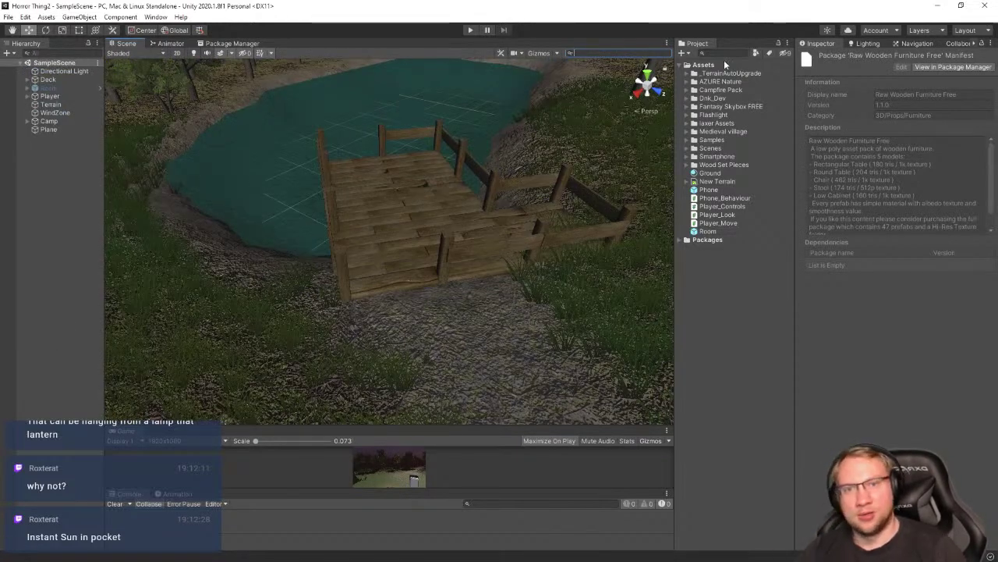
# Search the project assets for "torch" and inspect the matching prefab, model, mesh, material and texture
pyautogui.click(724, 53)
pyautogui.write('torch')
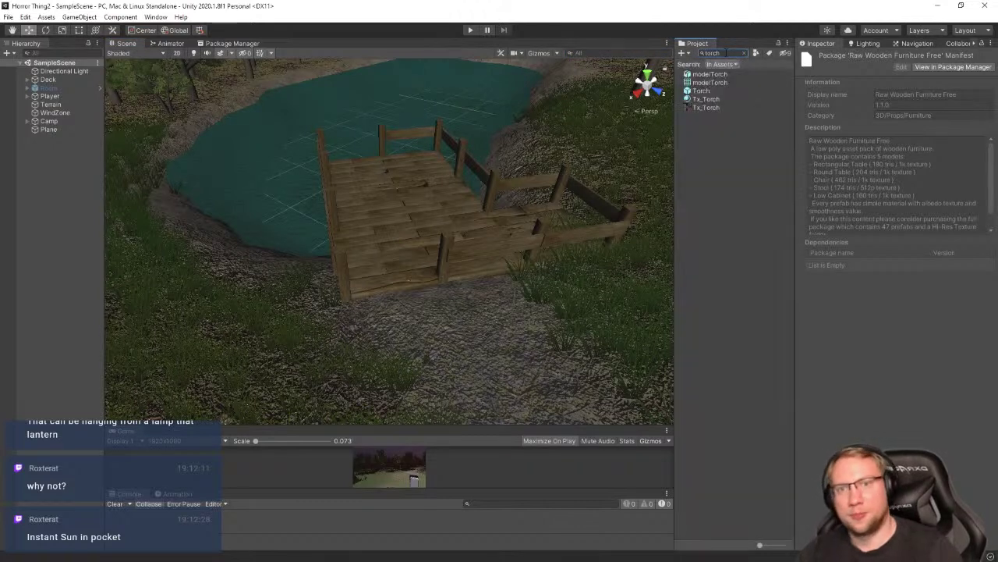
pyautogui.click(703, 92)
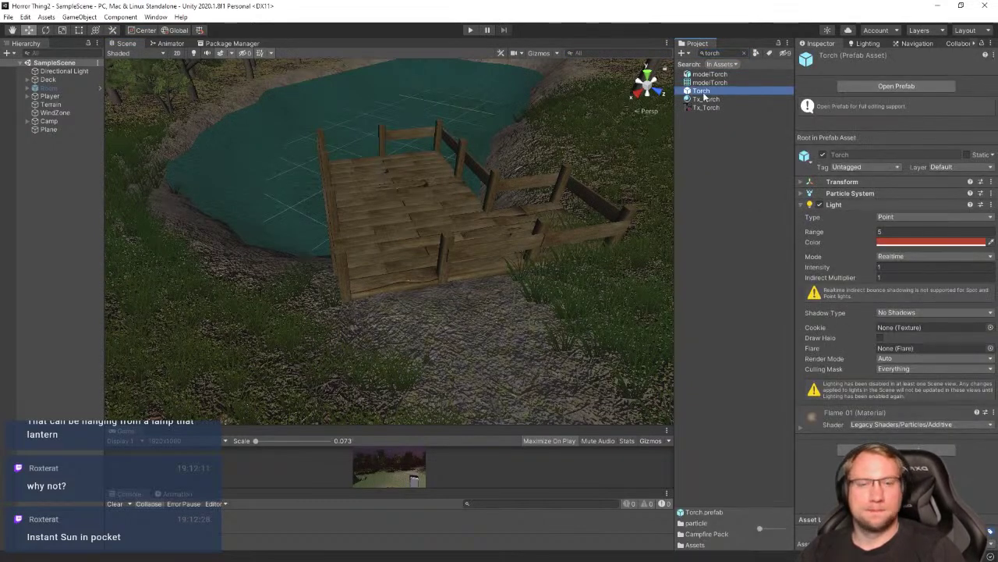
pyautogui.click(710, 75)
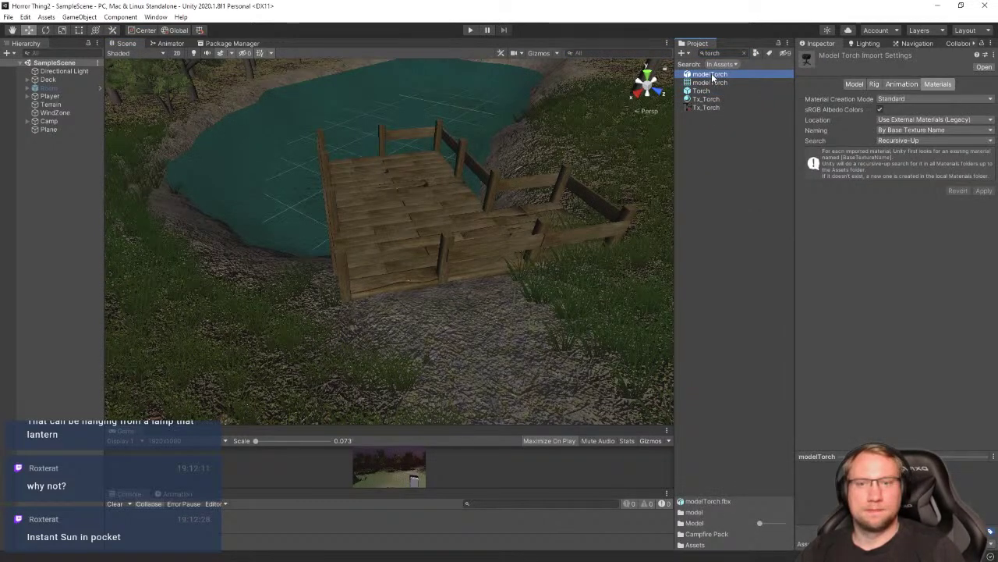
pyautogui.click(707, 92)
pyautogui.click(705, 99)
pyautogui.click(705, 107)
pyautogui.click(706, 99)
pyautogui.click(711, 82)
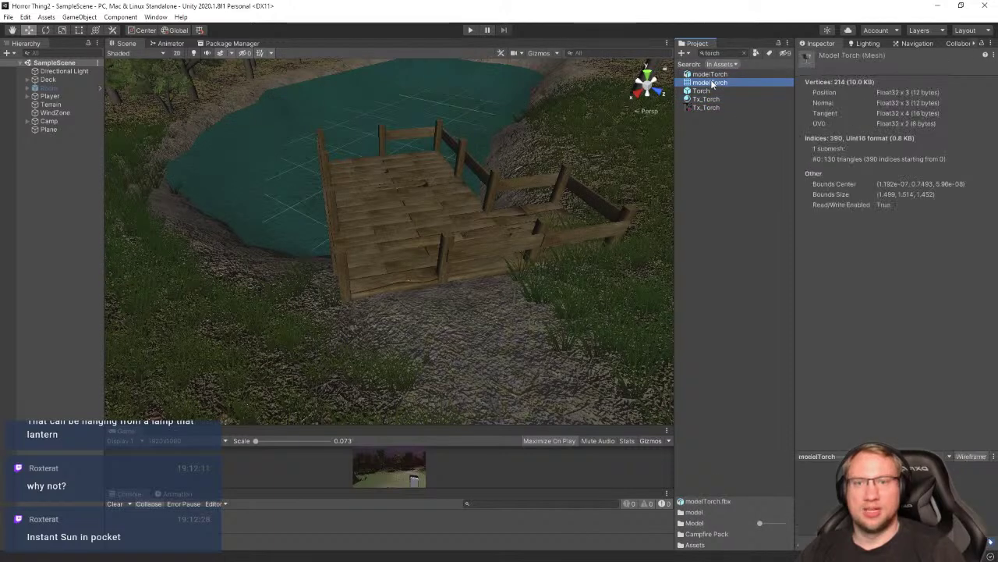
pyautogui.click(710, 74)
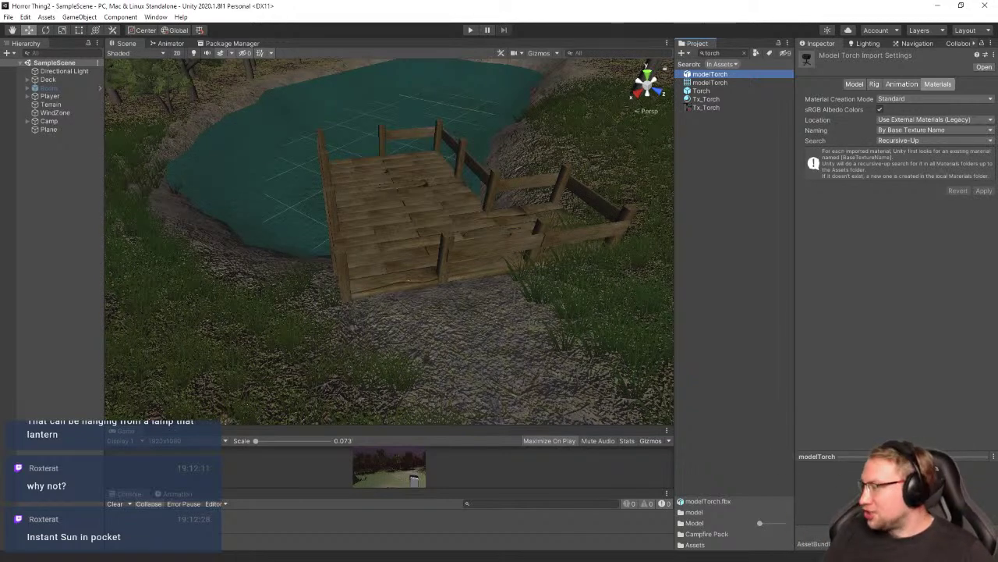
# Switch to the browser, search the asset store for "torch" and look through the results
pyautogui.hotkey('alt', 'Tab')
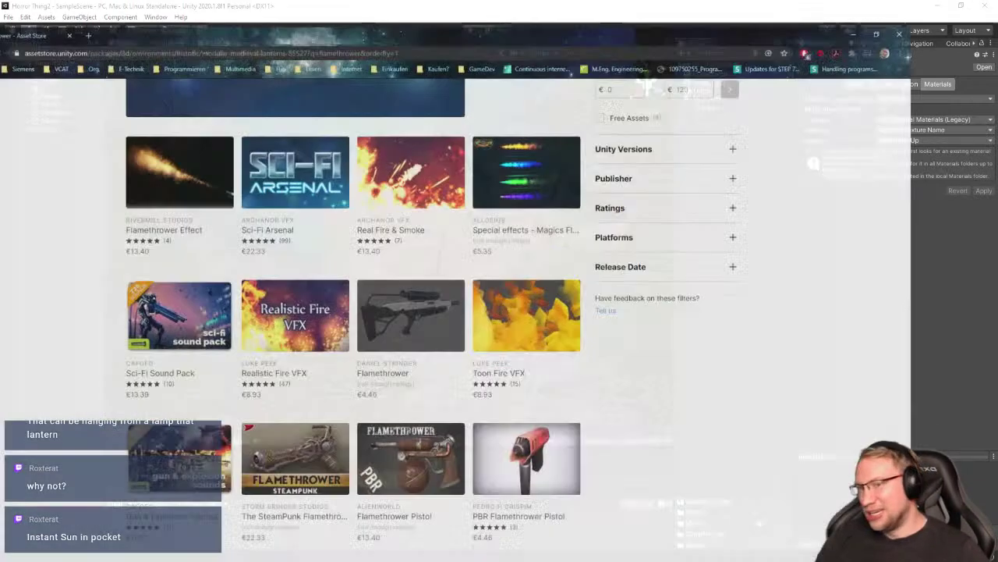
pyautogui.scroll(5, 558, 204)
pyautogui.click(274, 100)
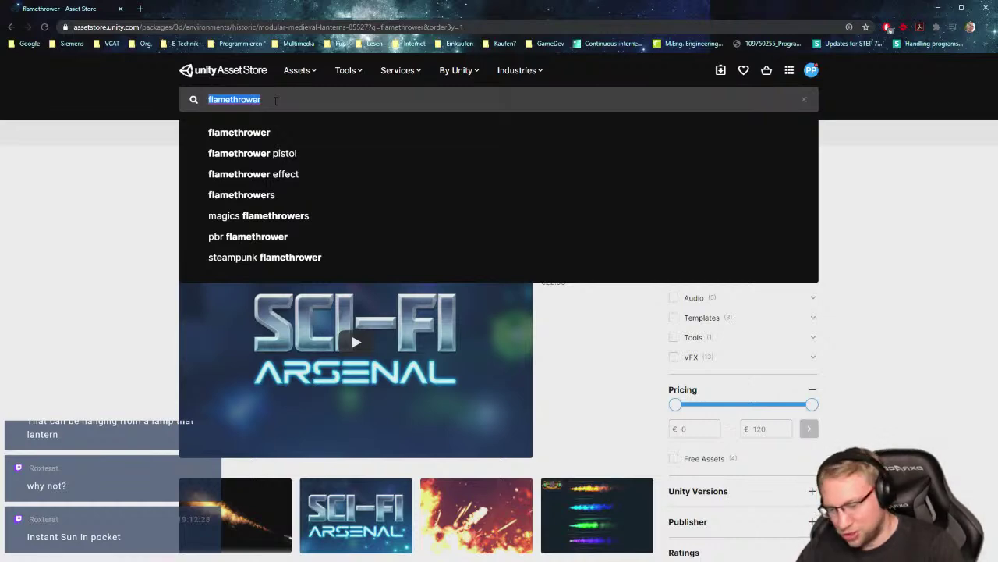
pyautogui.write('torch')
pyautogui.press('Return')
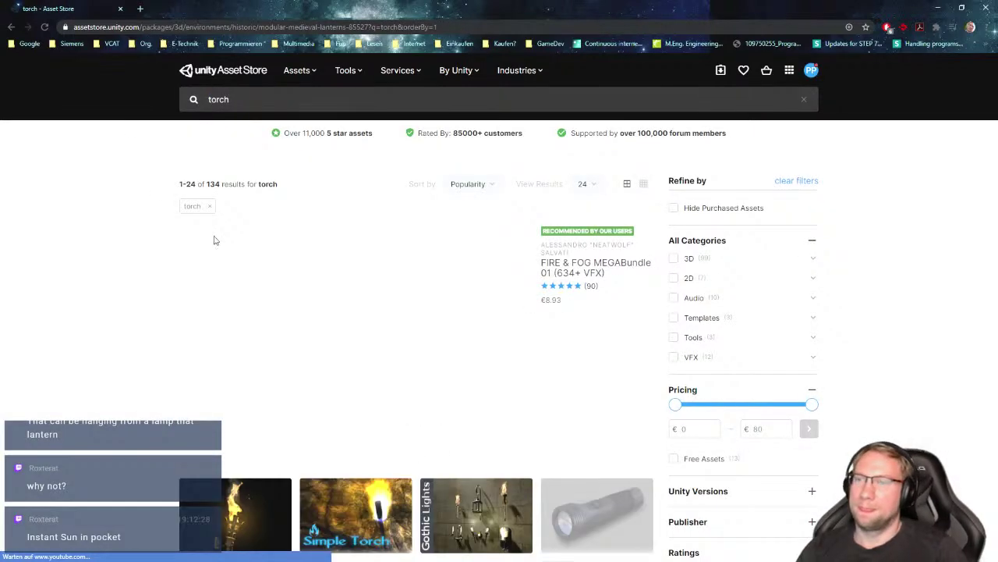
pyautogui.scroll(-3, 116, 378)
pyautogui.scroll(-1, 115, 373)
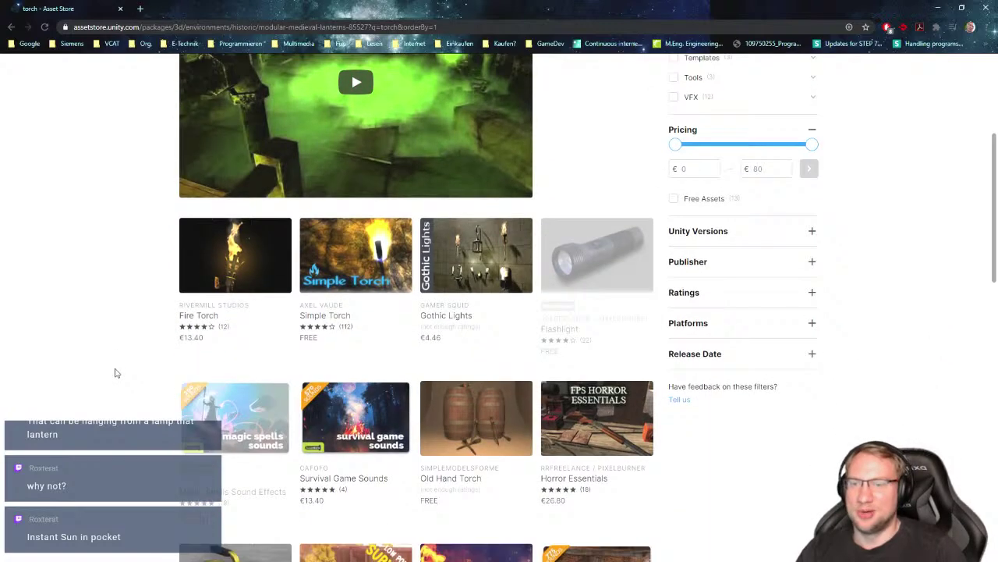
pyautogui.scroll(-2, 114, 373)
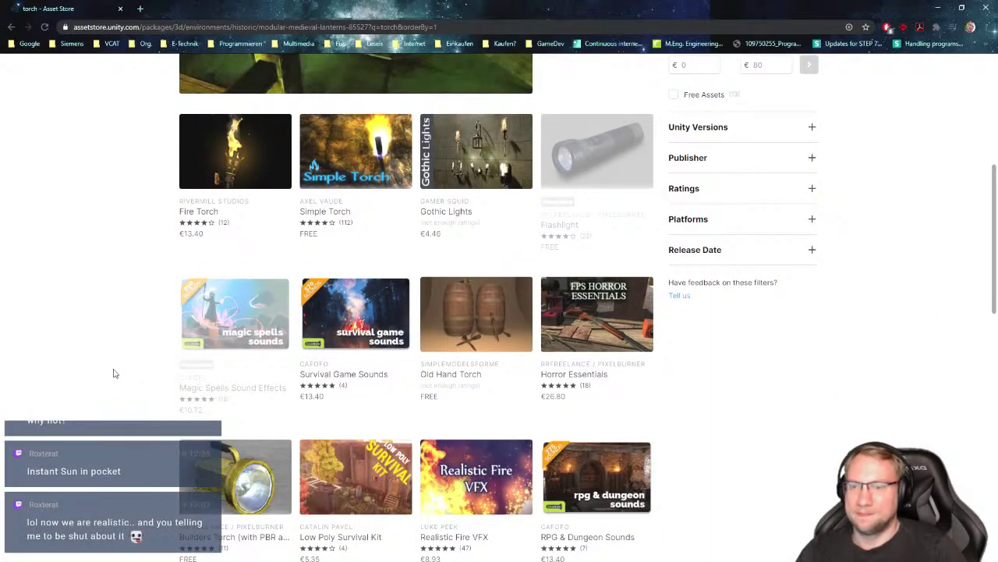
pyautogui.scroll(-1, 112, 374)
pyautogui.scroll(-3, 112, 373)
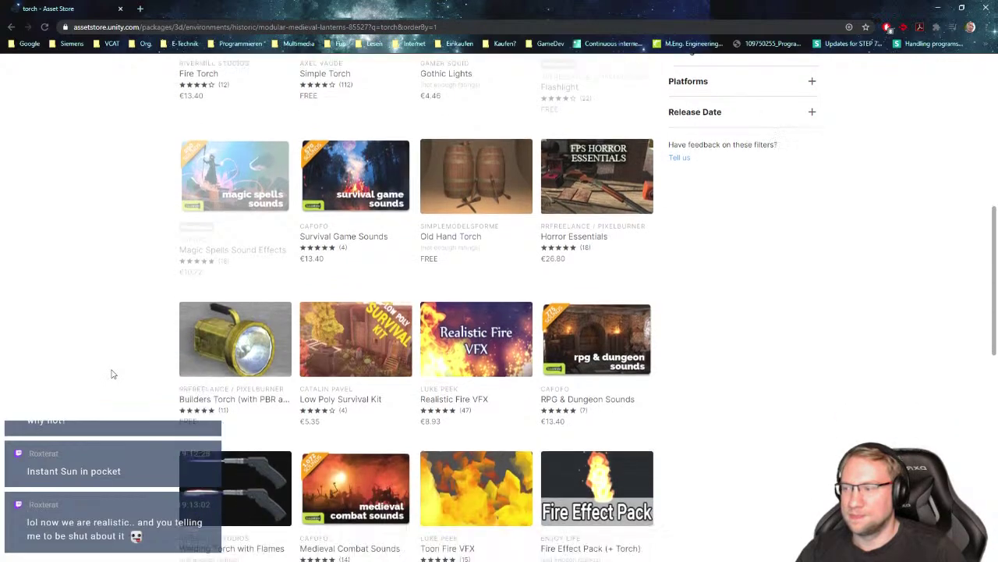
pyautogui.scroll(-5, 123, 442)
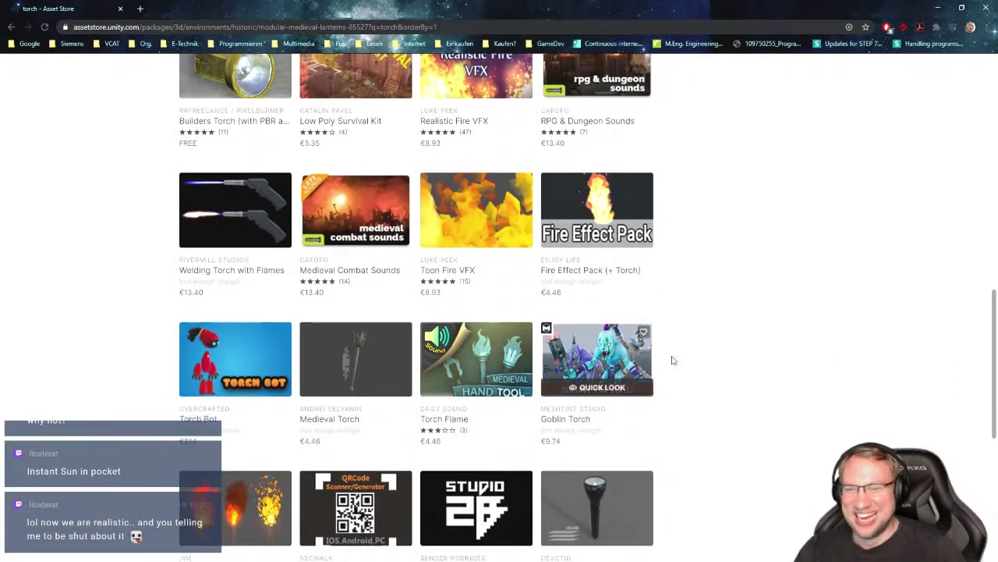
pyautogui.scroll(10, 809, 457)
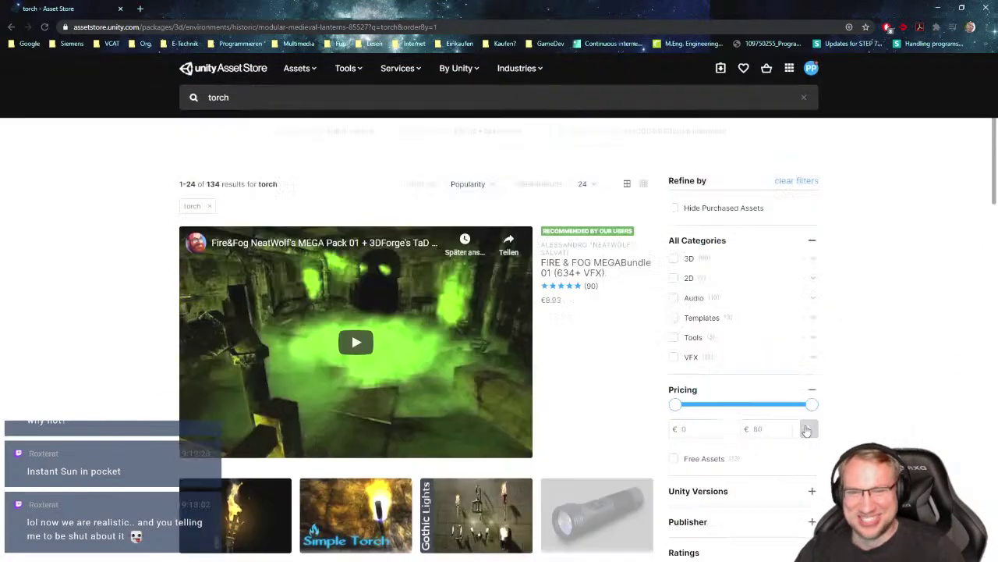
# Filter the torch results to free assets in the 3D category and look through them
pyautogui.click(673, 258)
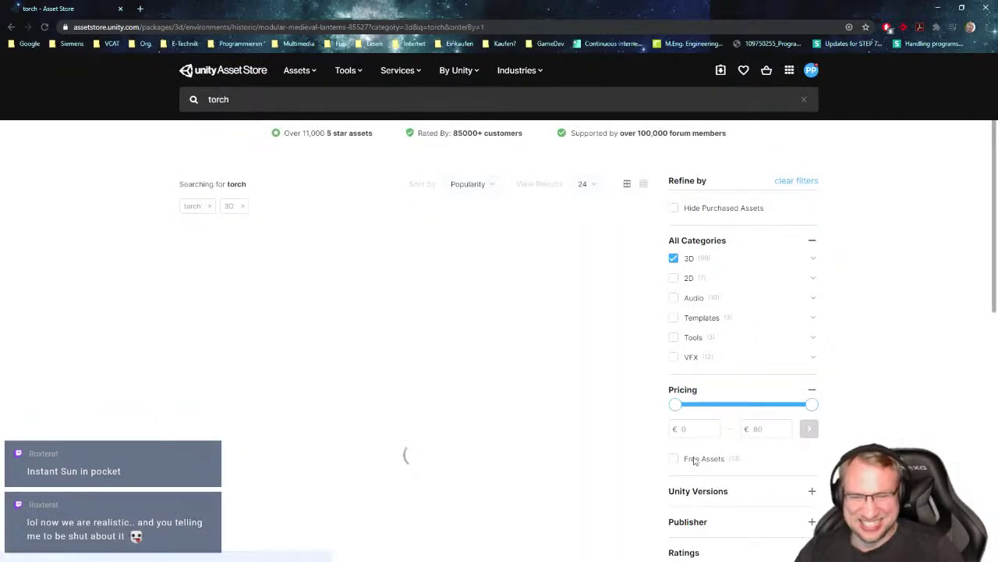
pyautogui.click(674, 458)
pyautogui.scroll(-5, 129, 368)
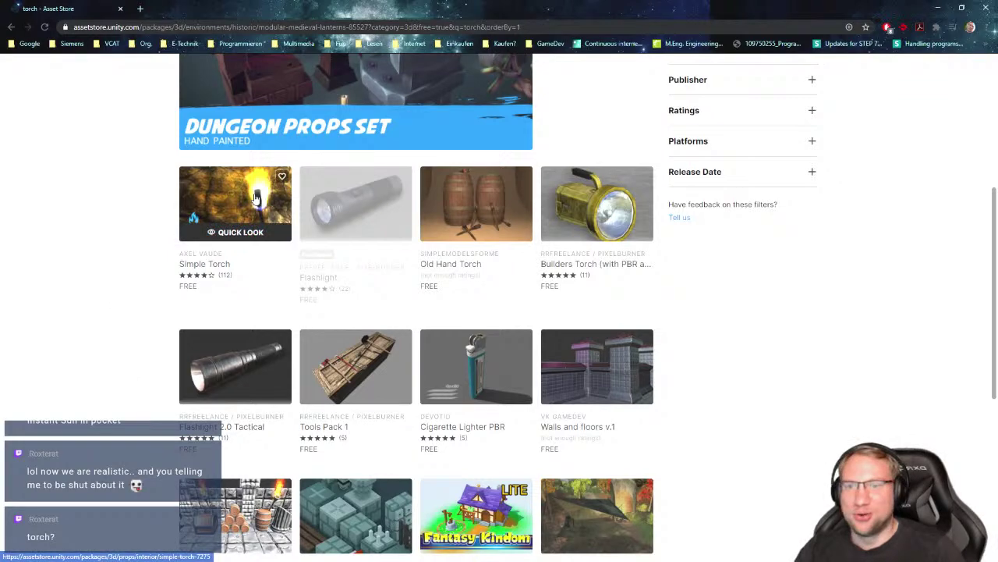
pyautogui.scroll(-2, 234, 214)
pyautogui.scroll(2, 49, 252)
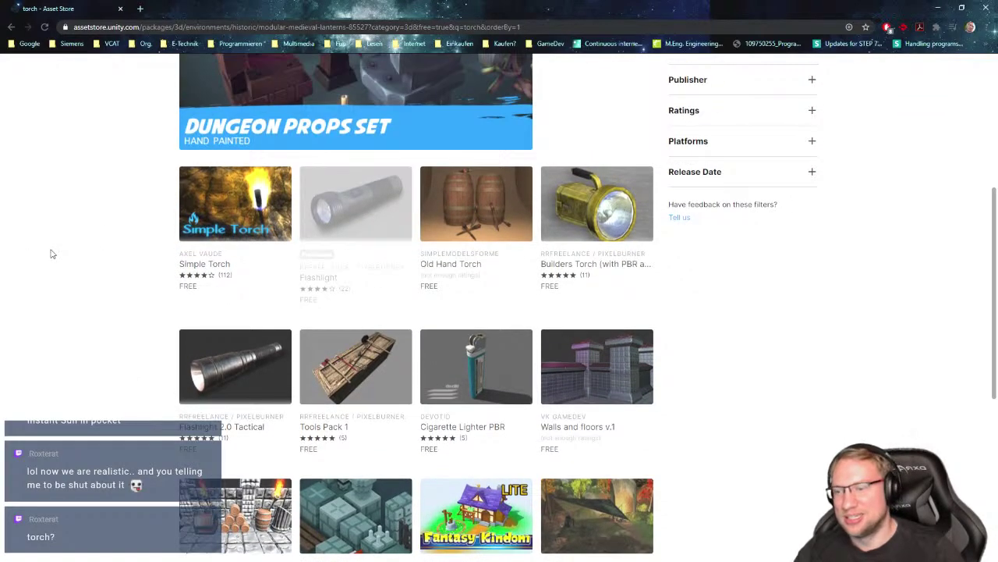
# Open the Simple Torch asset page and review its preview images and description
pyautogui.click(226, 195)
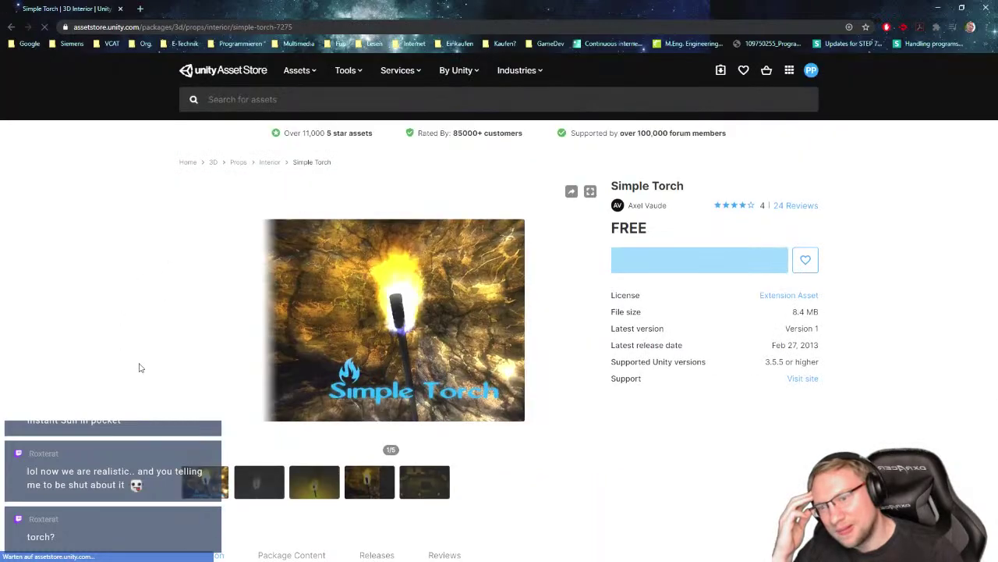
pyautogui.click(320, 482)
pyautogui.scroll(-5, 408, 374)
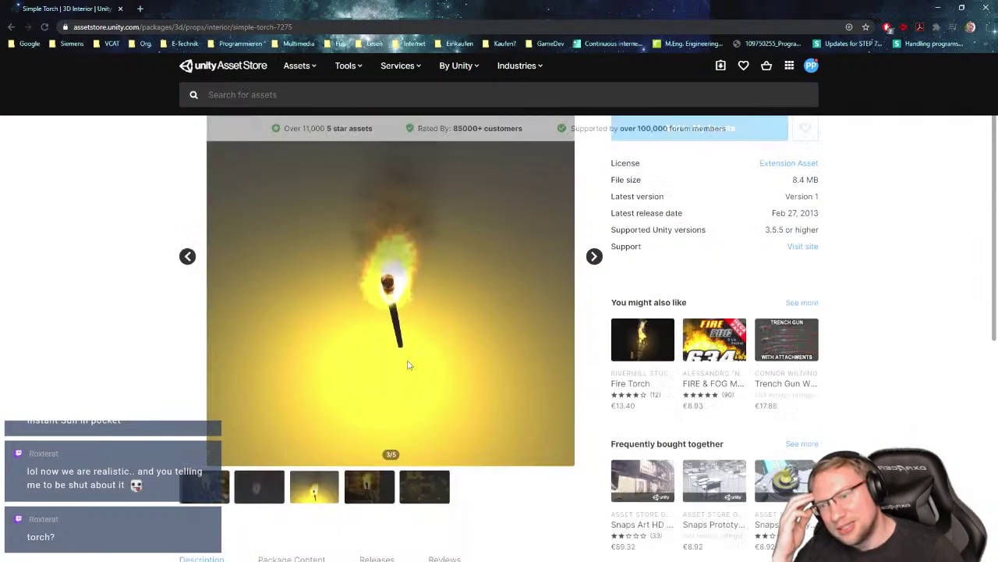
pyautogui.click(364, 371)
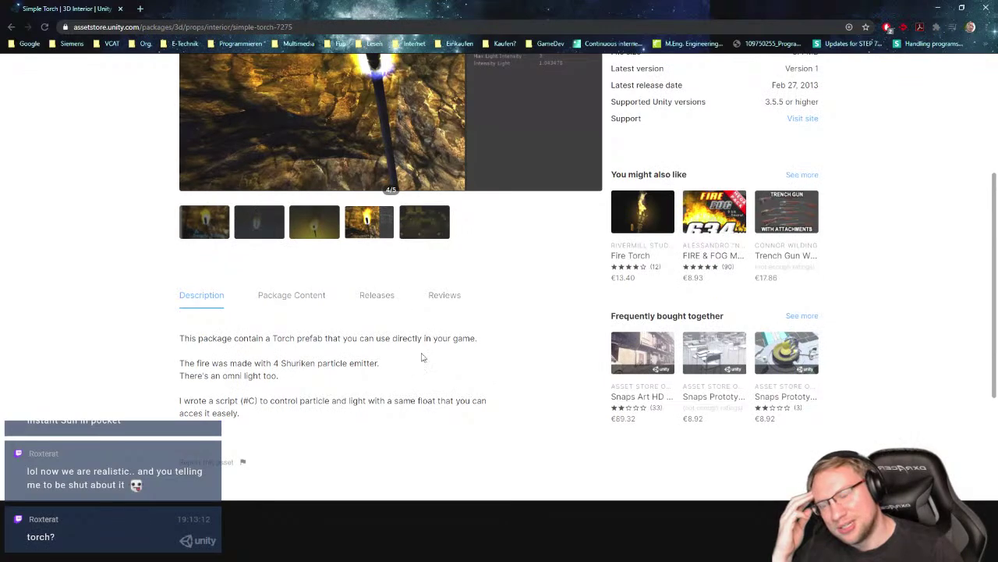
pyautogui.scroll(3, 554, 279)
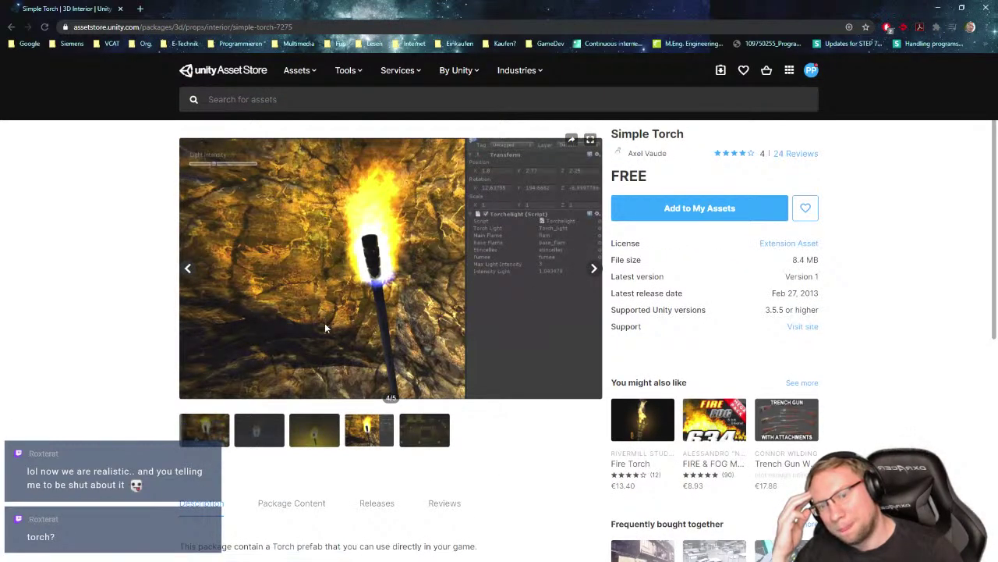
pyautogui.scroll(1, 326, 327)
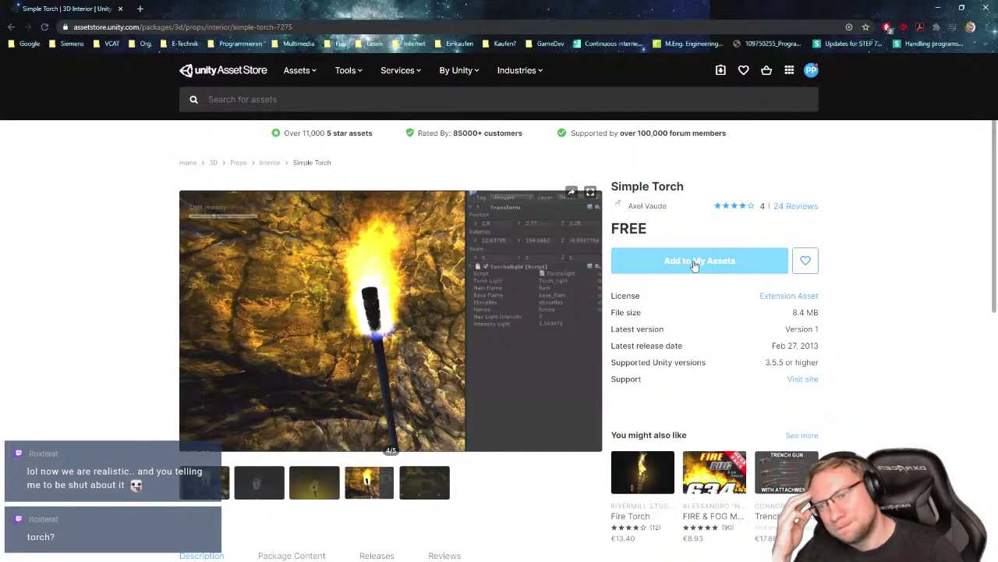
pyautogui.click(297, 493)
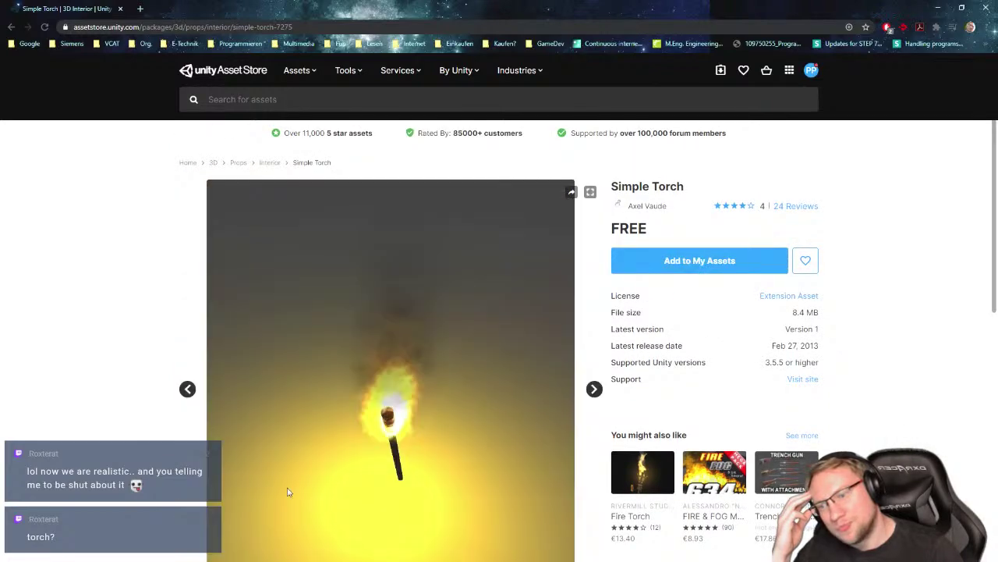
pyautogui.scroll(-5, 285, 472)
pyautogui.scroll(5, 577, 422)
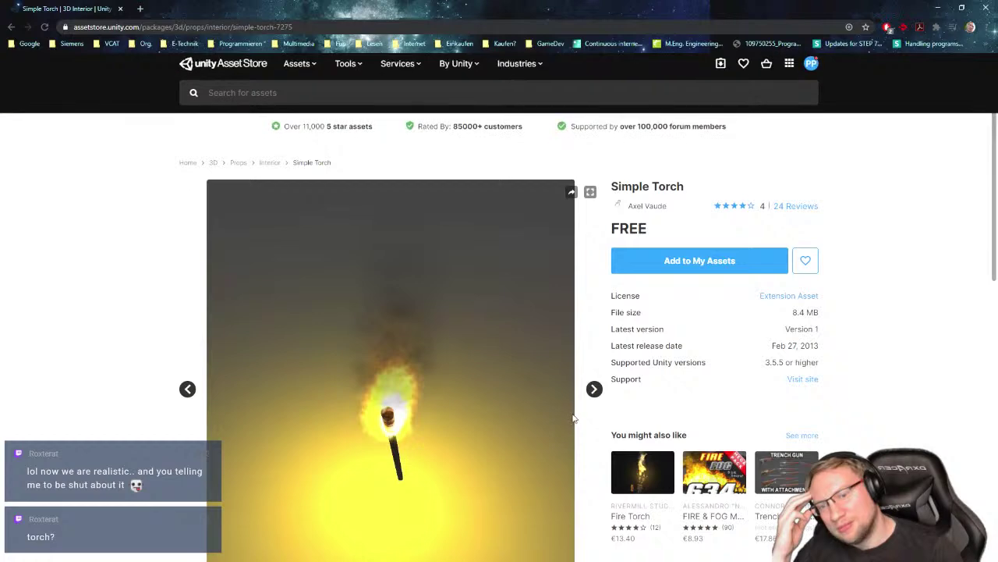
# Add Simple Torch to My Assets, accepting the Unity 5 incompatibility notice, and dismiss the confirmation banner
pyautogui.click(679, 266)
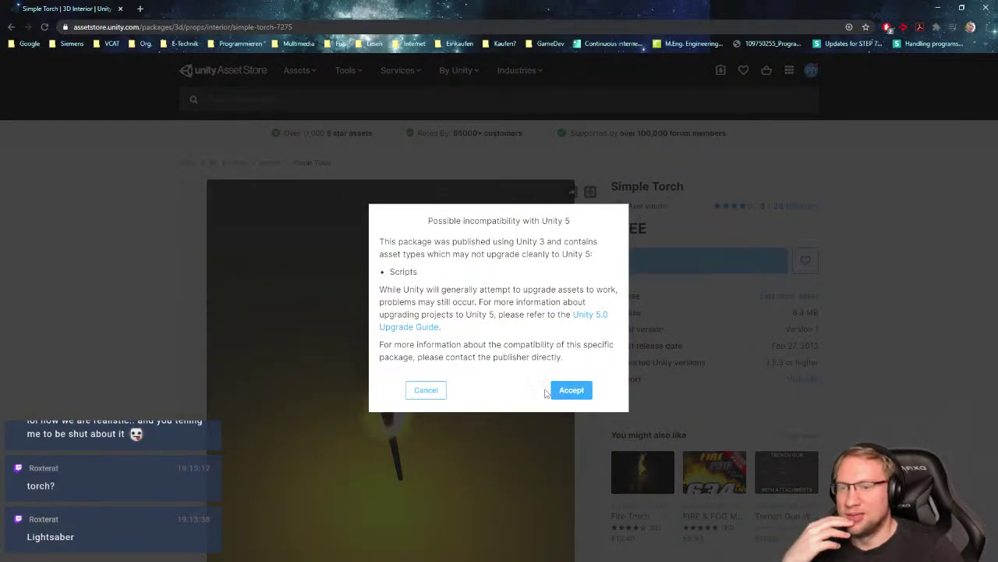
pyautogui.moveTo(474, 221); pyautogui.dragTo(576, 223)
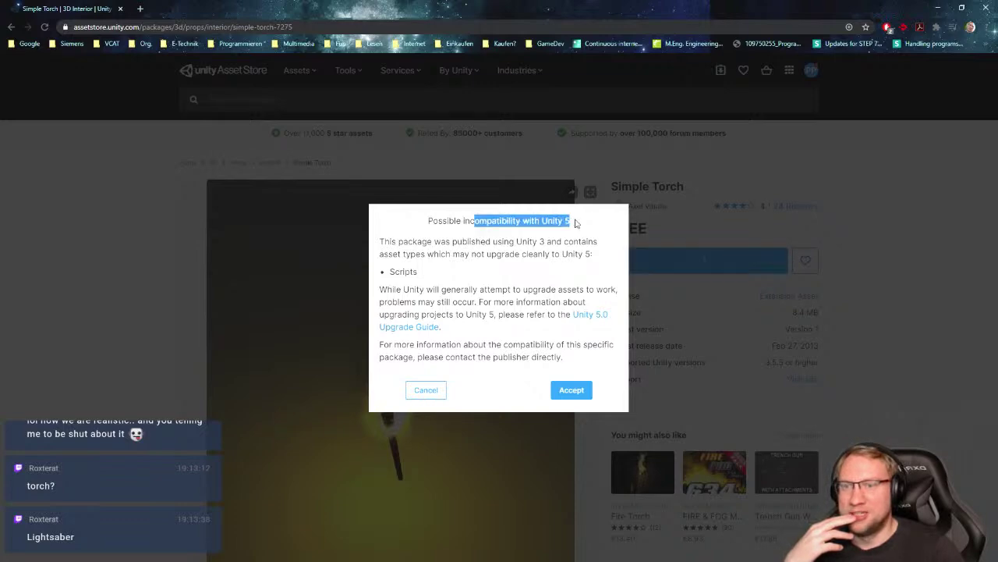
pyautogui.click(560, 237)
pyautogui.moveTo(497, 244); pyautogui.dragTo(567, 250)
pyautogui.click(567, 271)
pyautogui.click(570, 390)
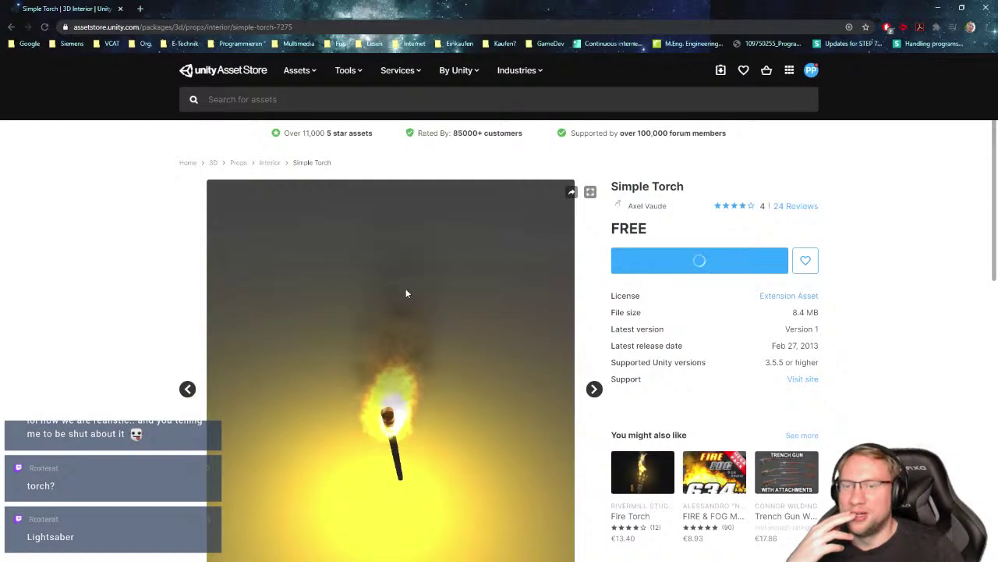
pyautogui.scroll(-5, 823, 332)
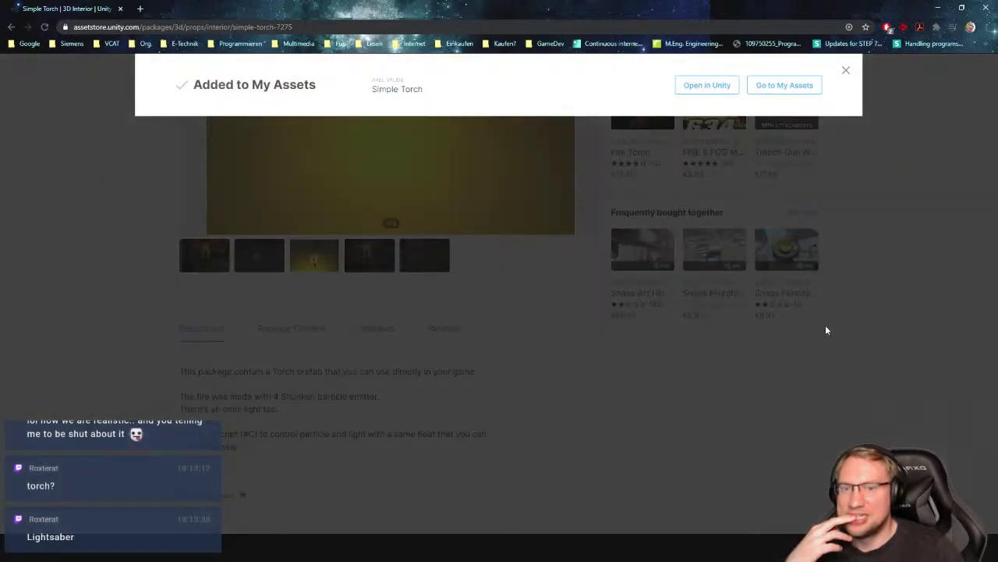
pyautogui.click(846, 72)
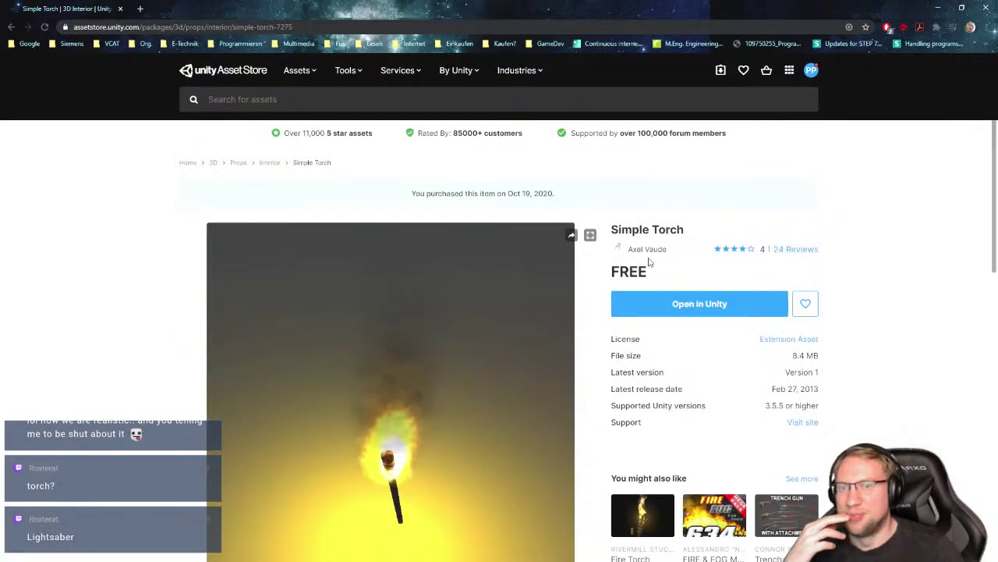
# Switch back to Unity, search My Assets in the Package Manager for "torch" and download the Simple Torch package
pyautogui.click(935, 9)
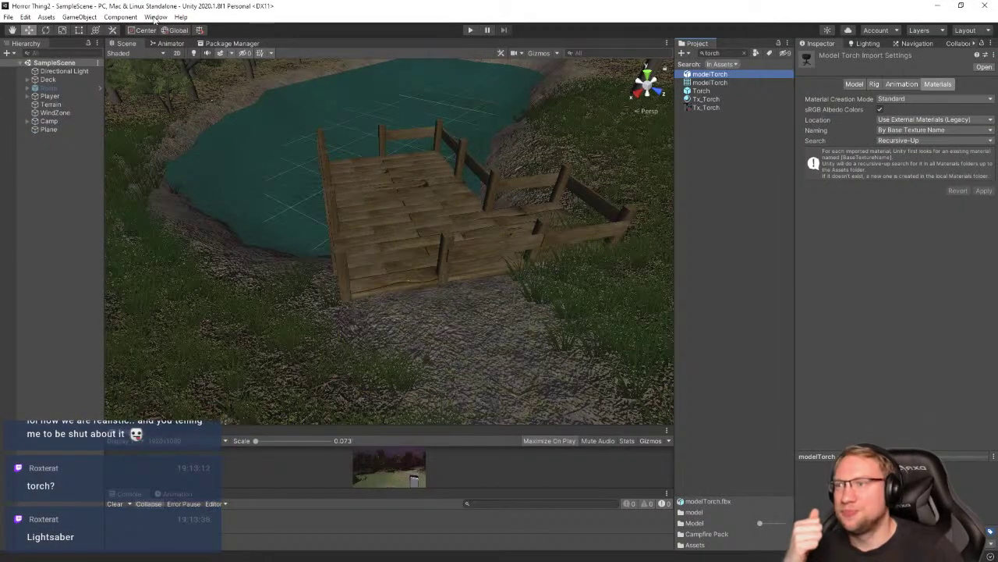
pyautogui.click(231, 43)
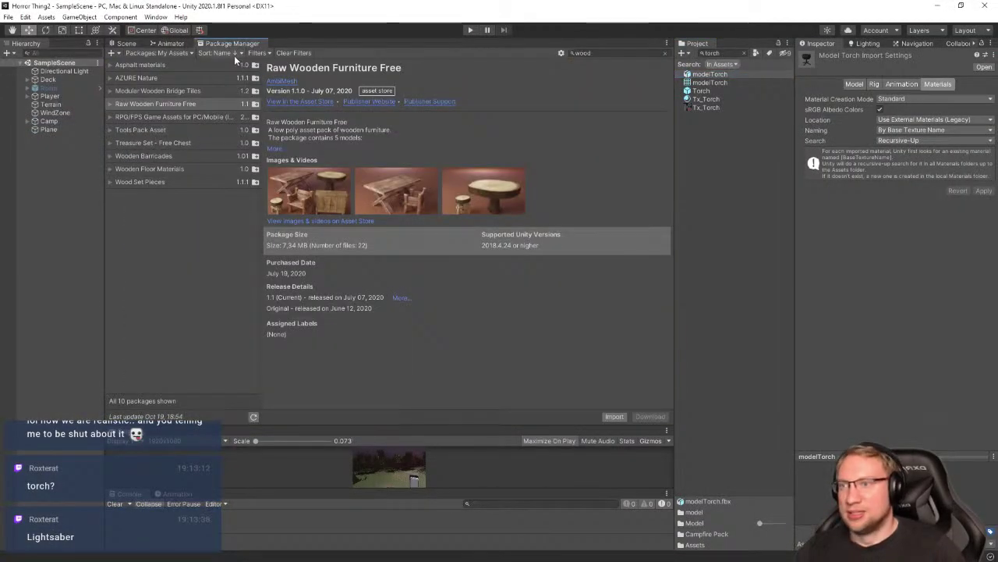
pyautogui.click(596, 53)
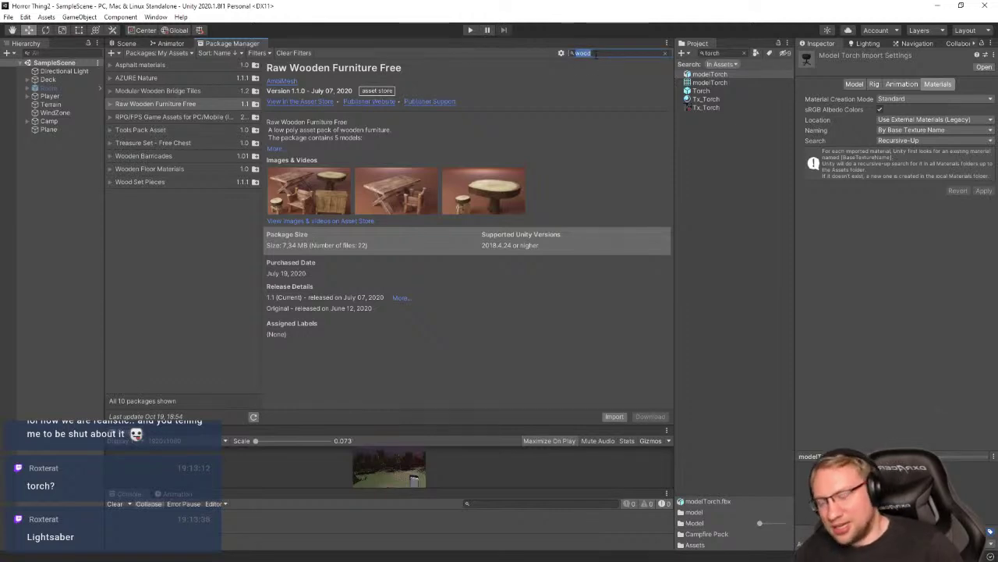
pyautogui.write('torch')
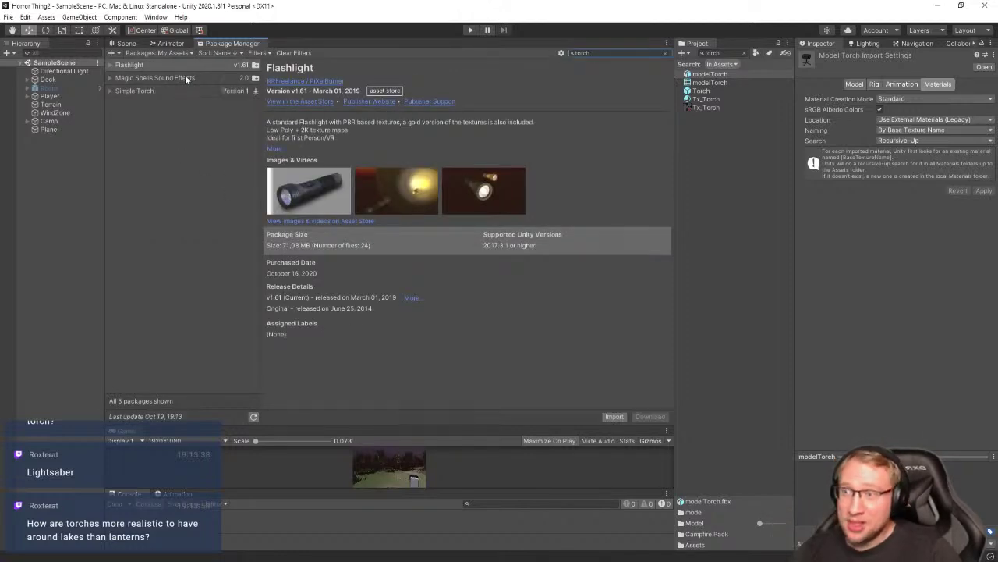
pyautogui.click(166, 91)
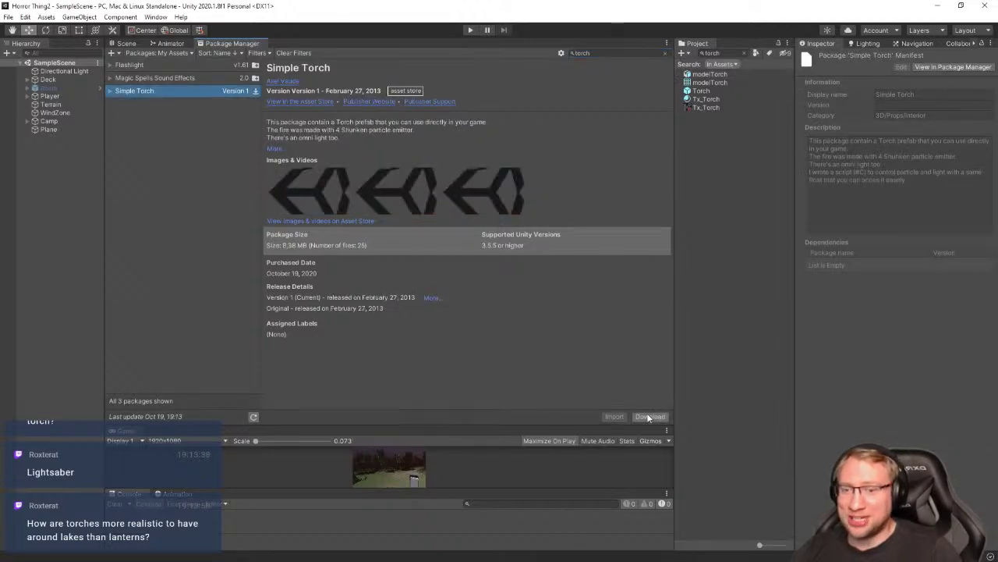
pyautogui.click(648, 418)
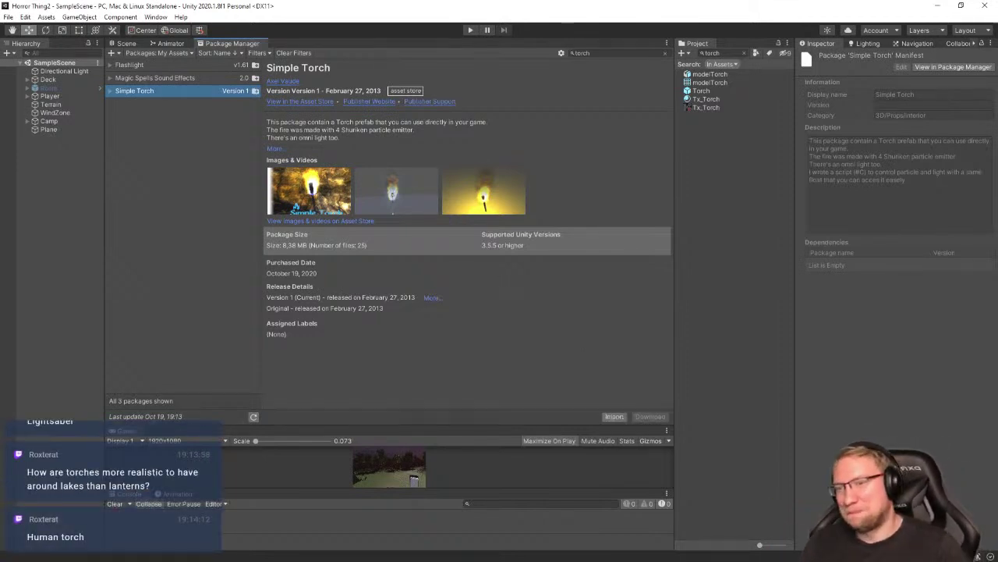
# Import Simple Torch without its scene folder, decline the automatic API update and return to Unity from Visual Studio
pyautogui.click(615, 416)
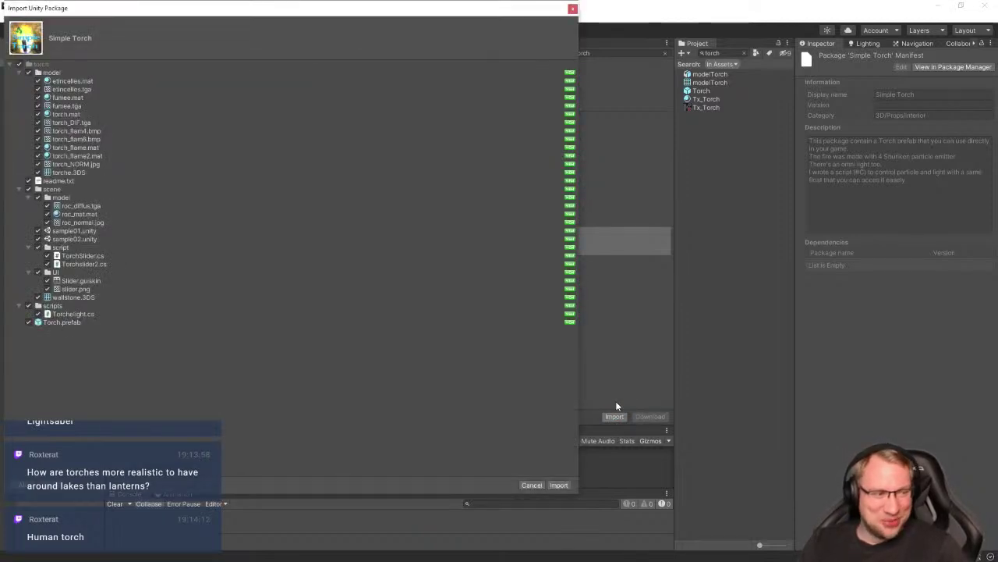
pyautogui.click(28, 191)
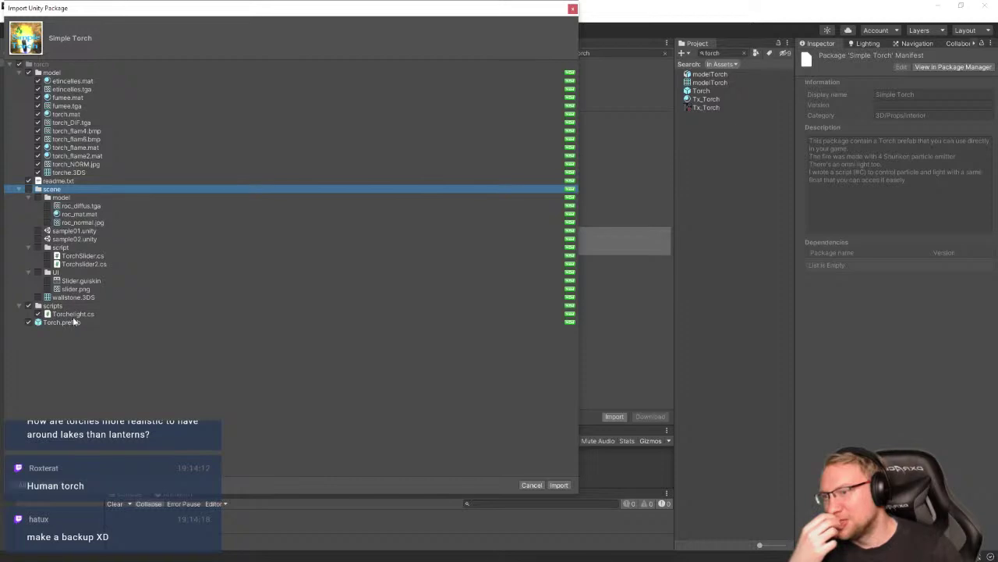
pyautogui.click(28, 306)
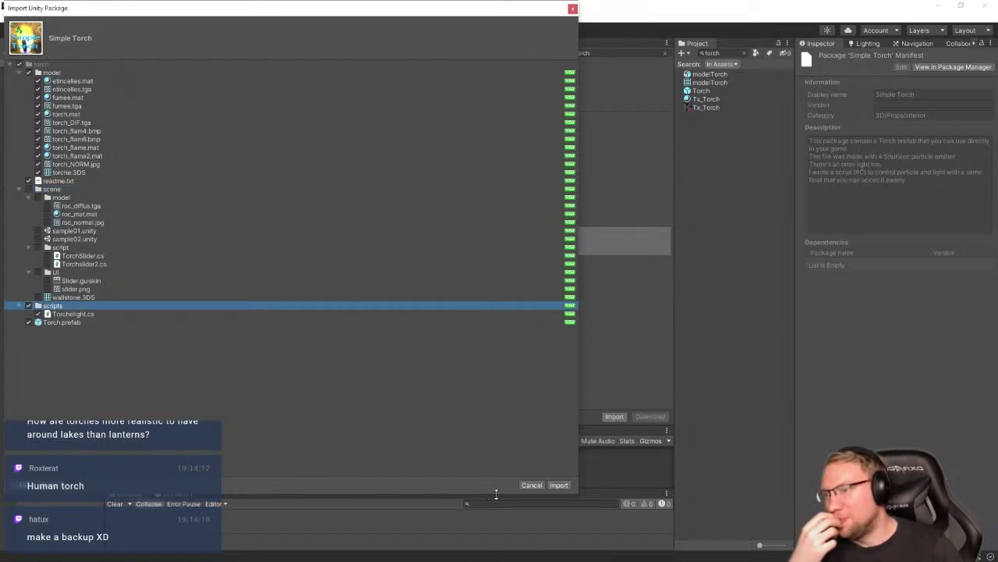
pyautogui.click(566, 486)
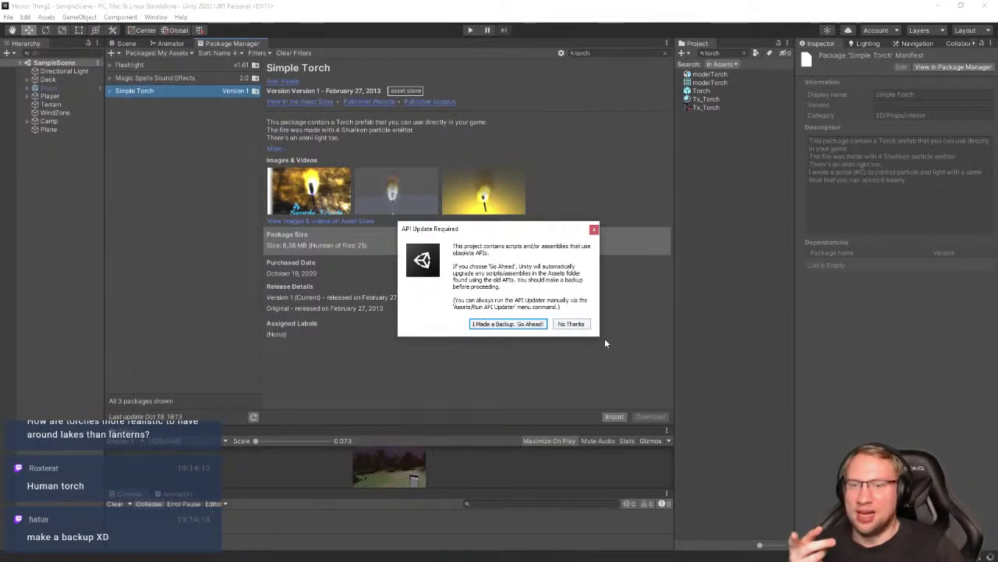
pyautogui.click(570, 324)
pyautogui.hotkey('alt', 'Tab')
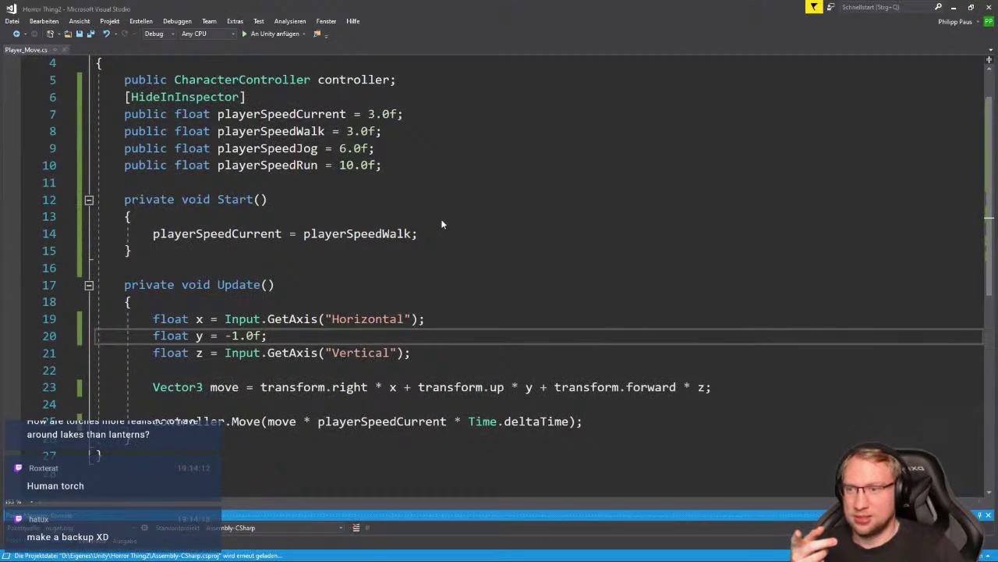
pyautogui.click(954, 8)
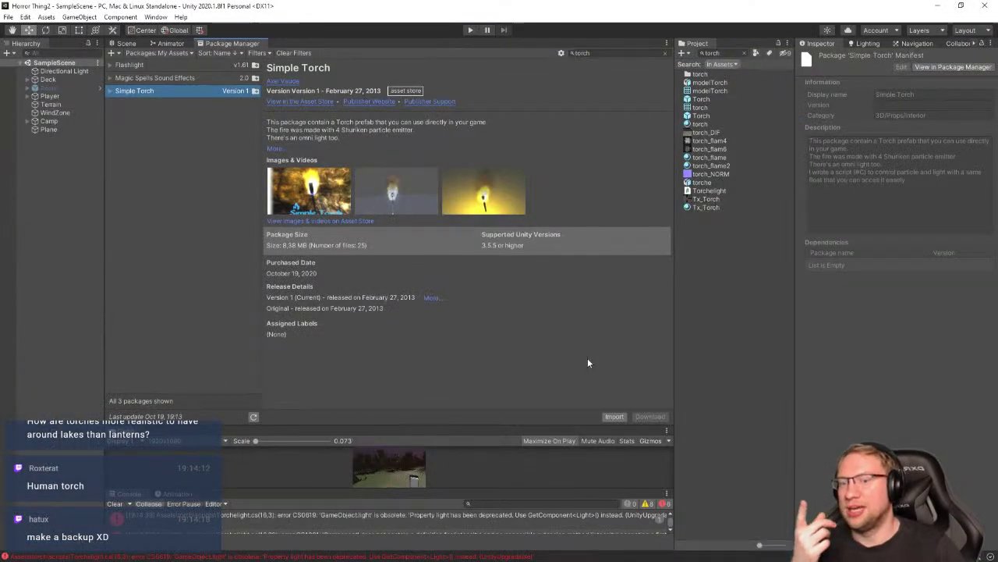
# Enlarge the console to read the torch script errors, and delete the imported torch folder from Assets
pyautogui.click(116, 504)
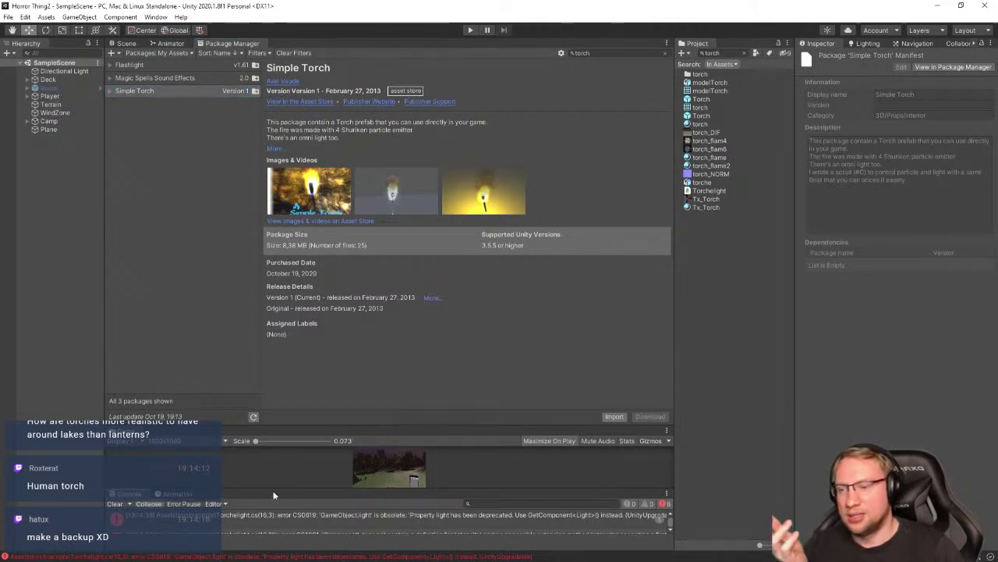
pyautogui.moveTo(265, 488); pyautogui.dragTo(278, 319)
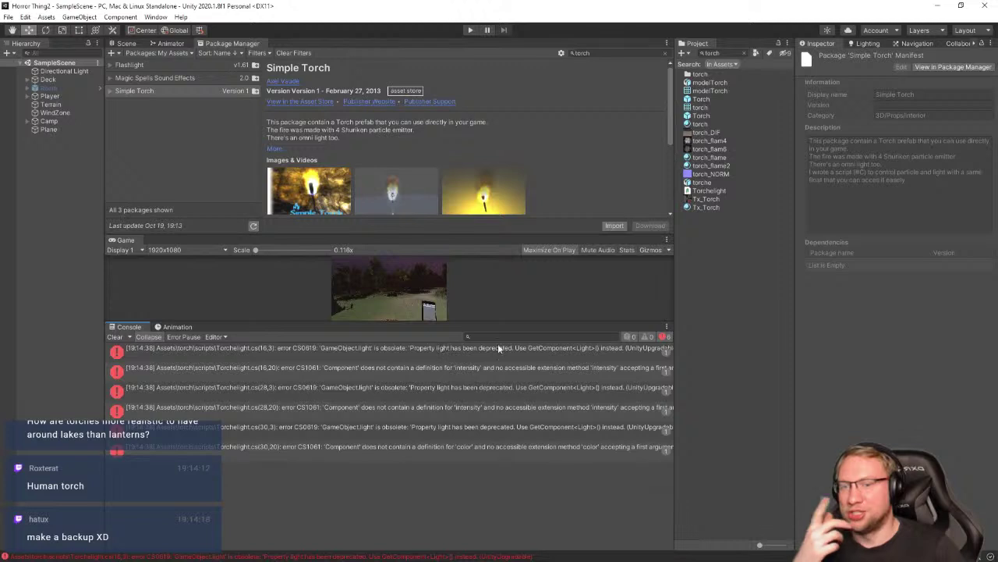
pyautogui.click(745, 52)
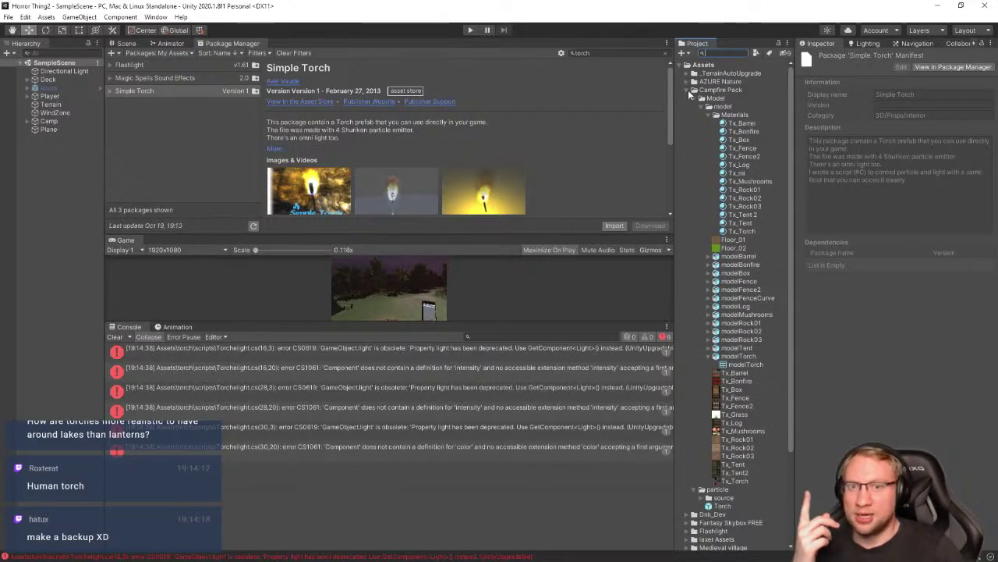
pyautogui.click(690, 90)
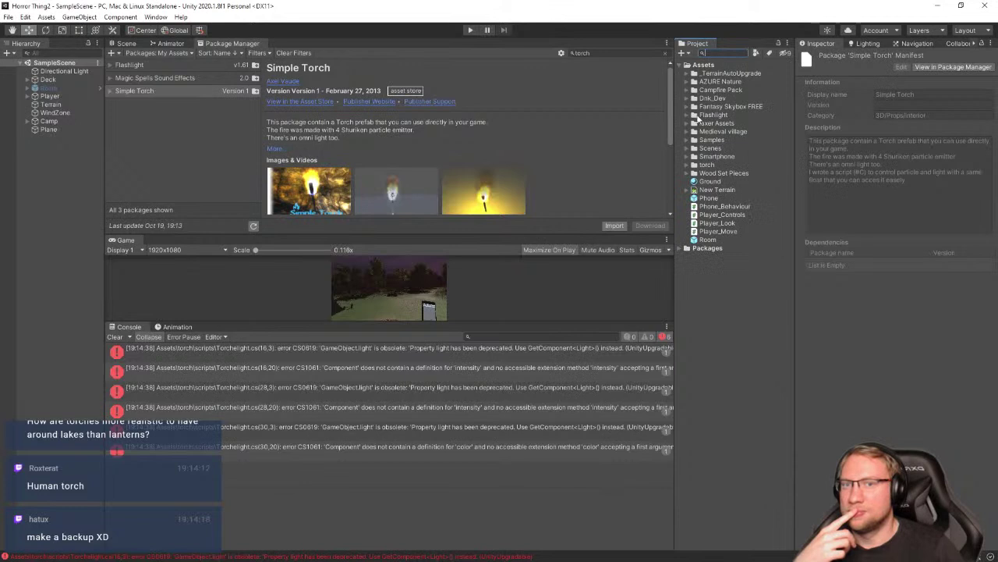
pyautogui.click(706, 164)
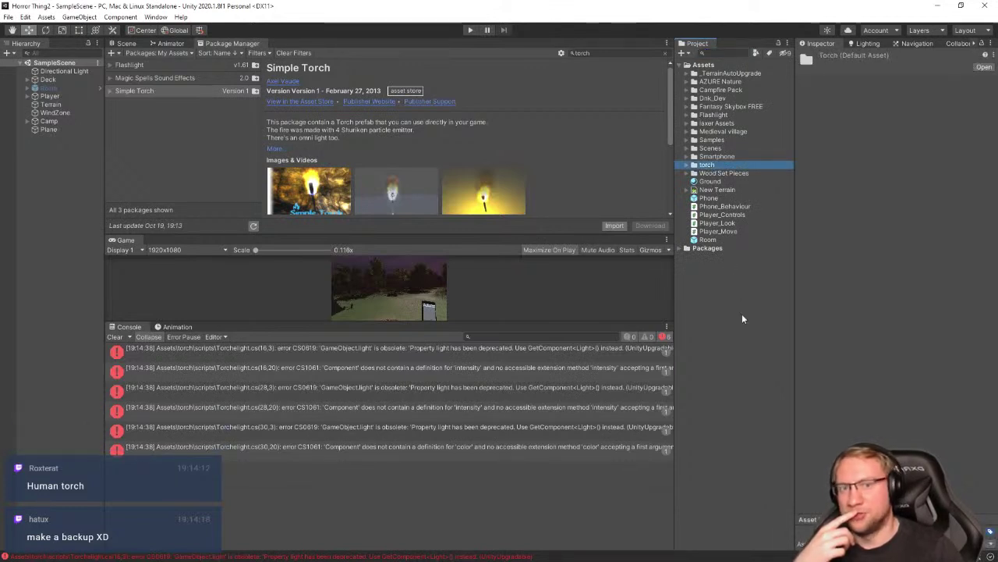
pyautogui.press('Delete')
pyautogui.click(523, 305)
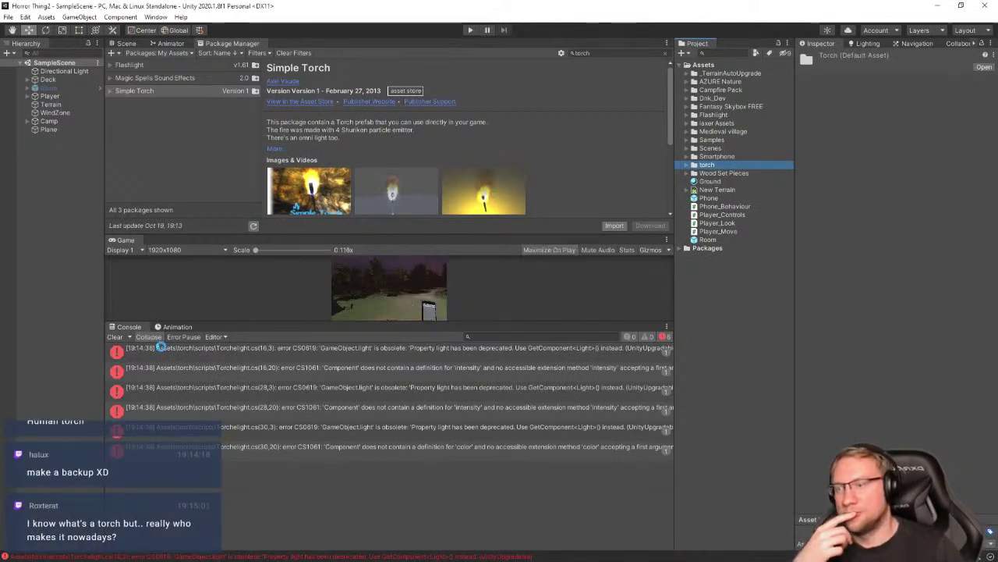
pyautogui.hotkey('alt', 'Tab')
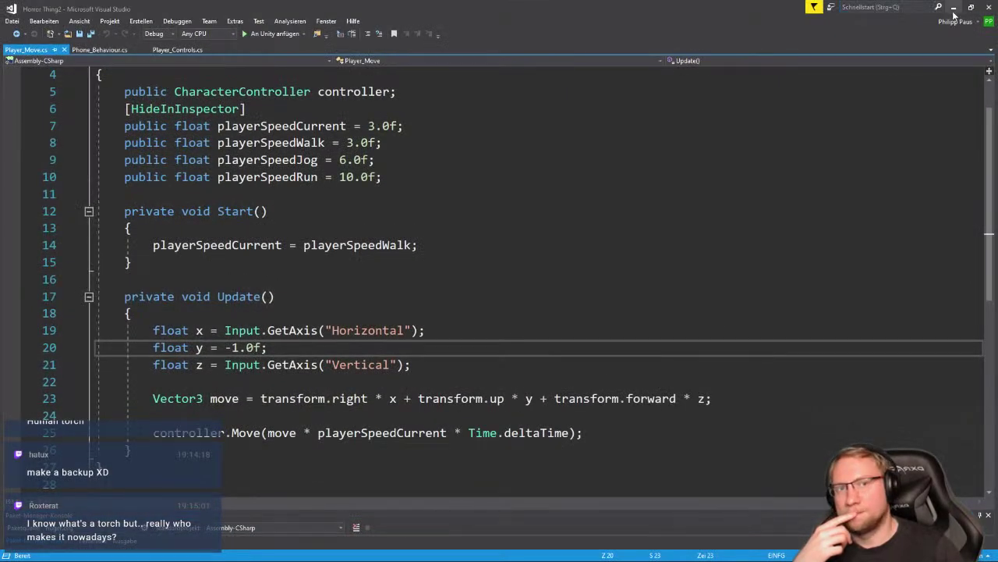
pyautogui.hotkey('alt', 'Tab')
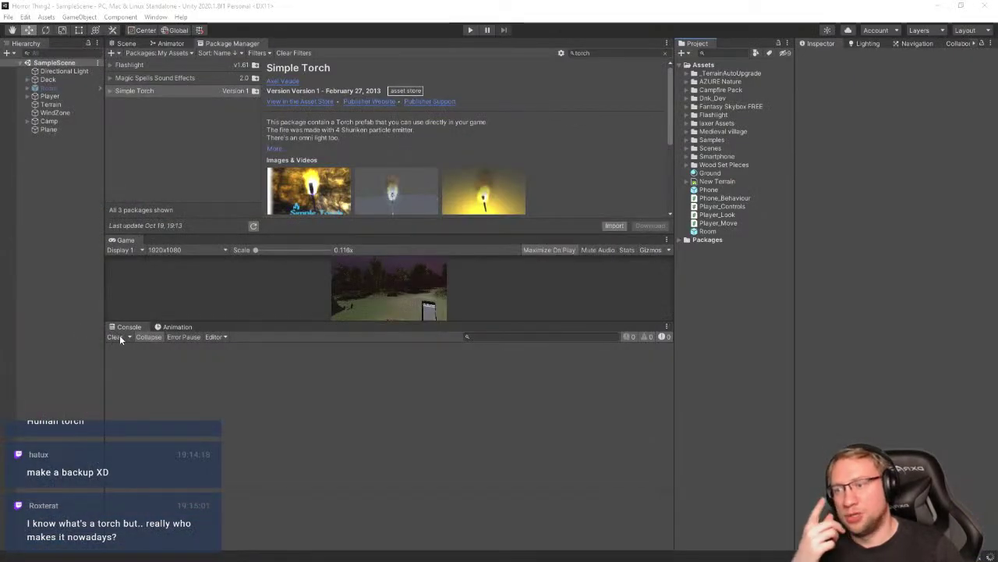
# Clear the console, shrink it back and give the Package Manager area more height above the Game view
pyautogui.click(115, 336)
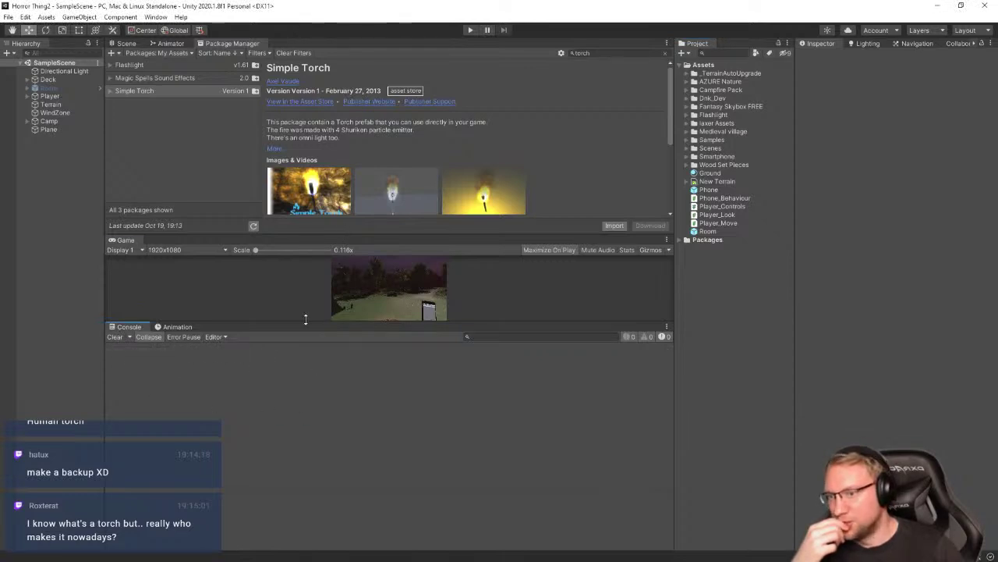
pyautogui.moveTo(305, 319); pyautogui.dragTo(283, 491)
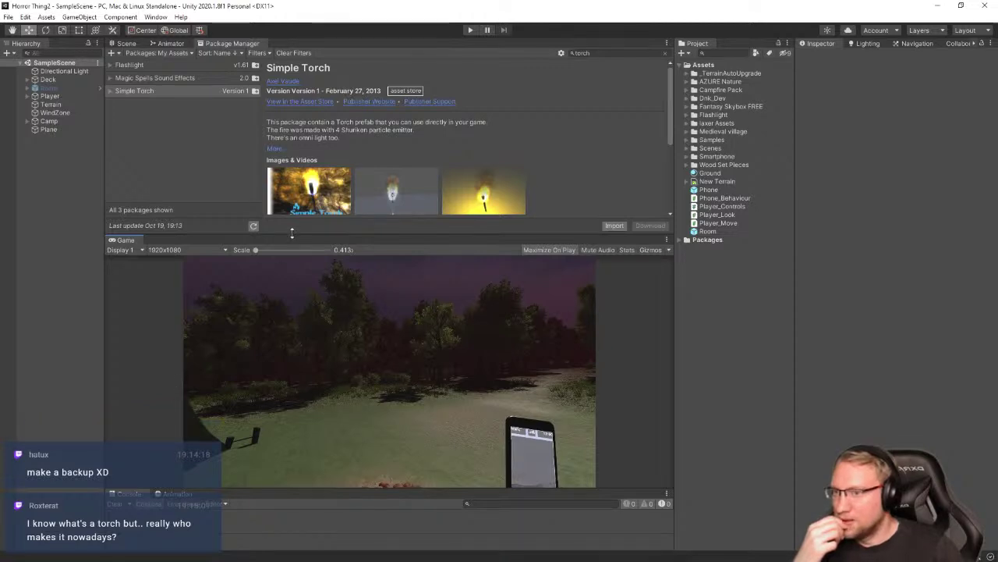
pyautogui.moveTo(285, 234); pyautogui.dragTo(287, 314)
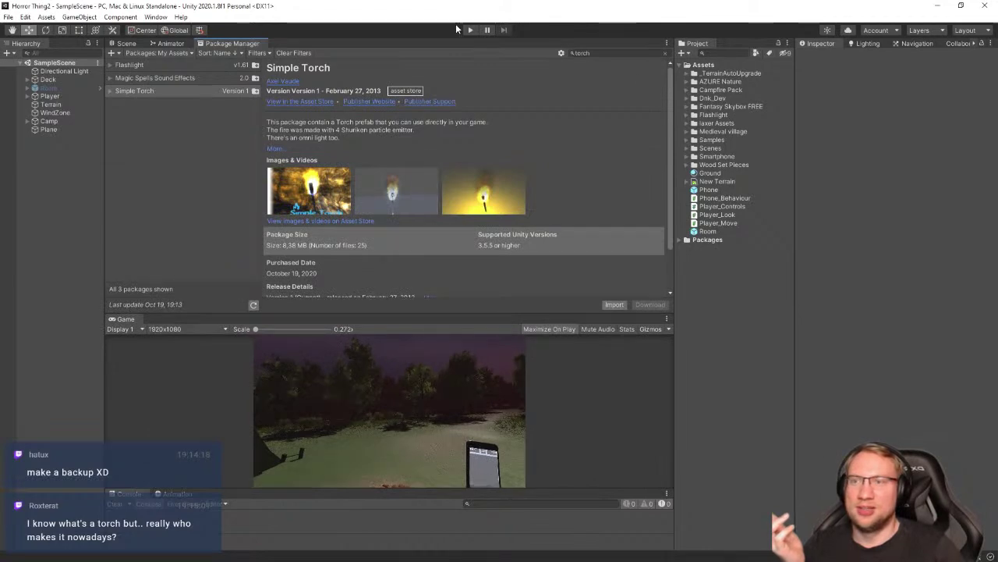
# Show the wooden dock up close in the Scene view, making the Scene view taller and the Hierarchy wider
pyautogui.click(126, 43)
pyautogui.moveTo(392, 250); pyautogui.dragTo(365, 181, button='right')
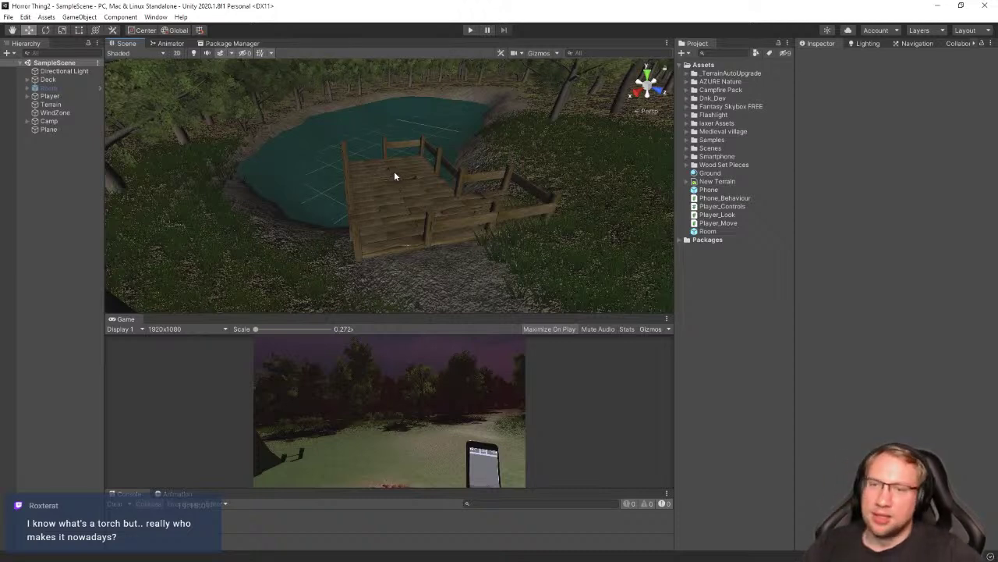
pyautogui.moveTo(393, 171); pyautogui.dragTo(393, 202, button='right')
pyautogui.press('w')
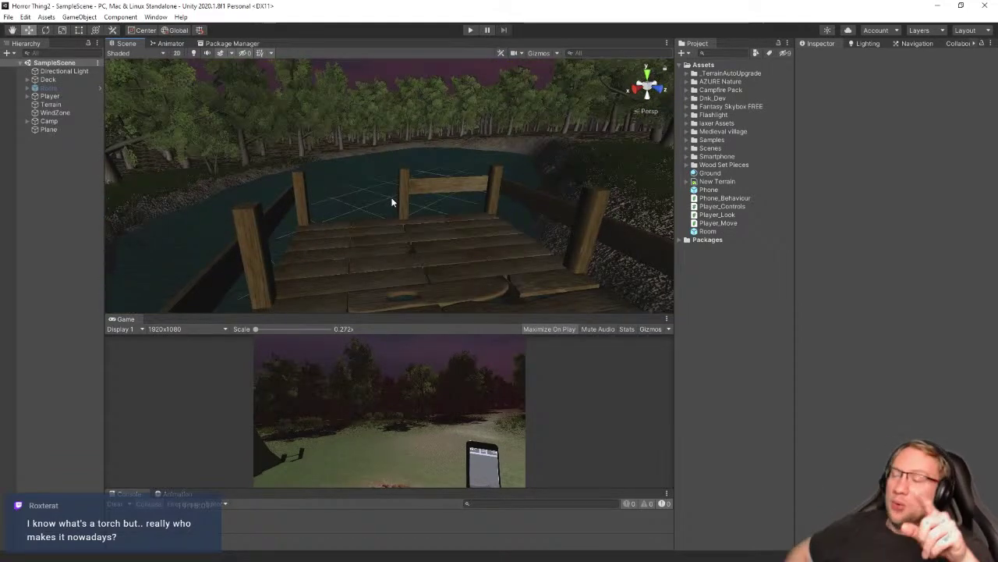
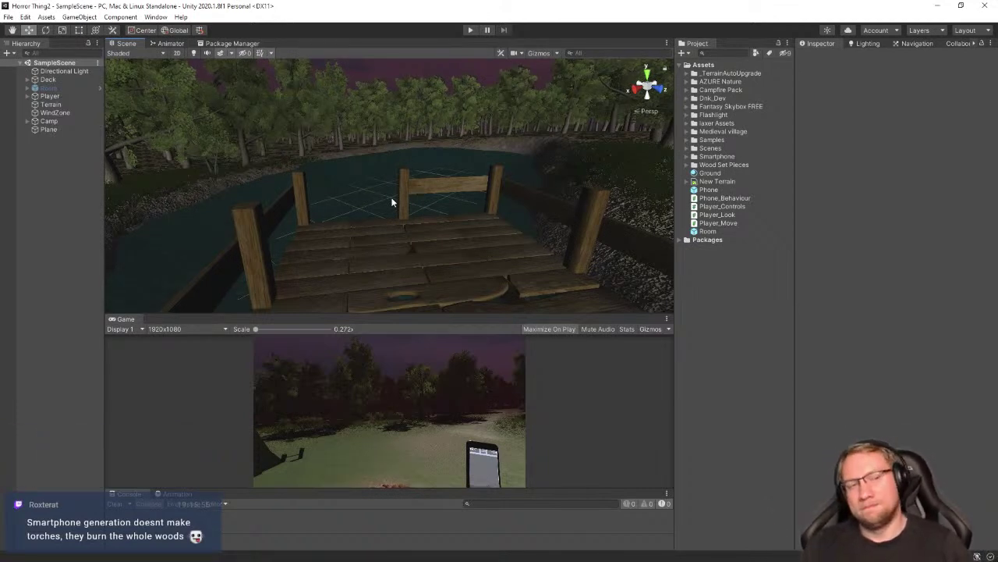
pyautogui.moveTo(326, 203); pyautogui.dragTo(334, 248, button='right')
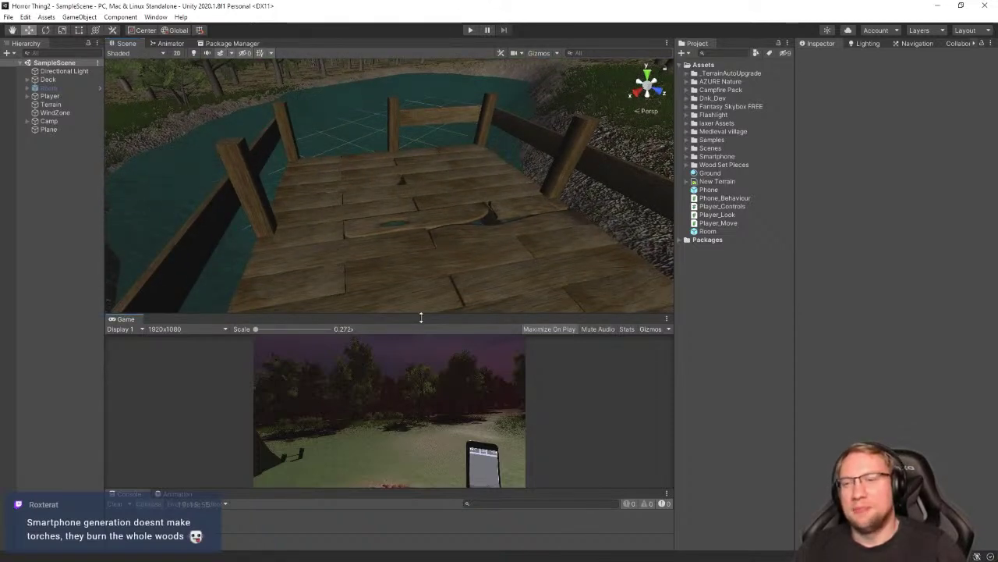
pyautogui.moveTo(421, 317); pyautogui.dragTo(414, 415)
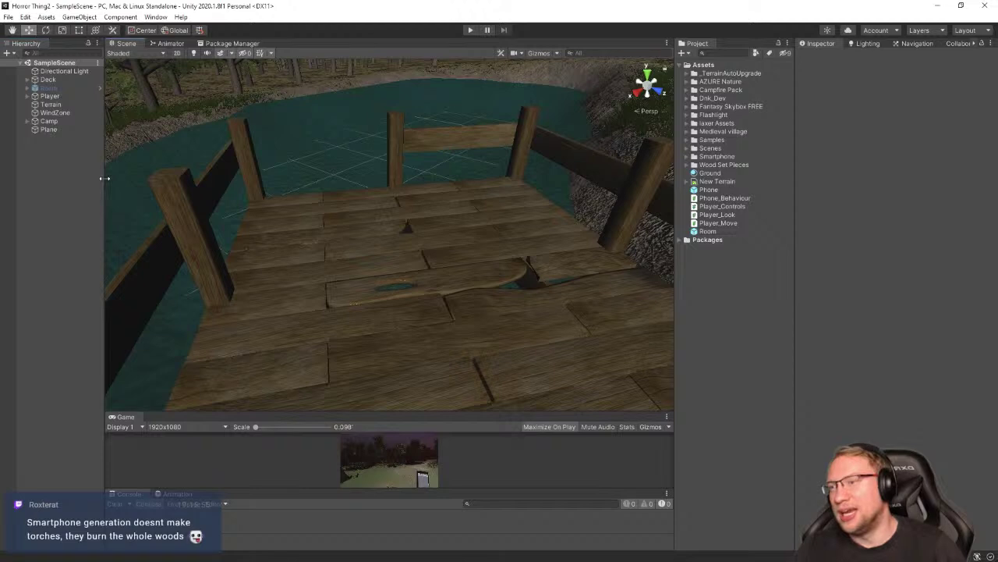
pyautogui.moveTo(104, 179); pyautogui.dragTo(161, 179)
pyautogui.rightClick(32, 178)
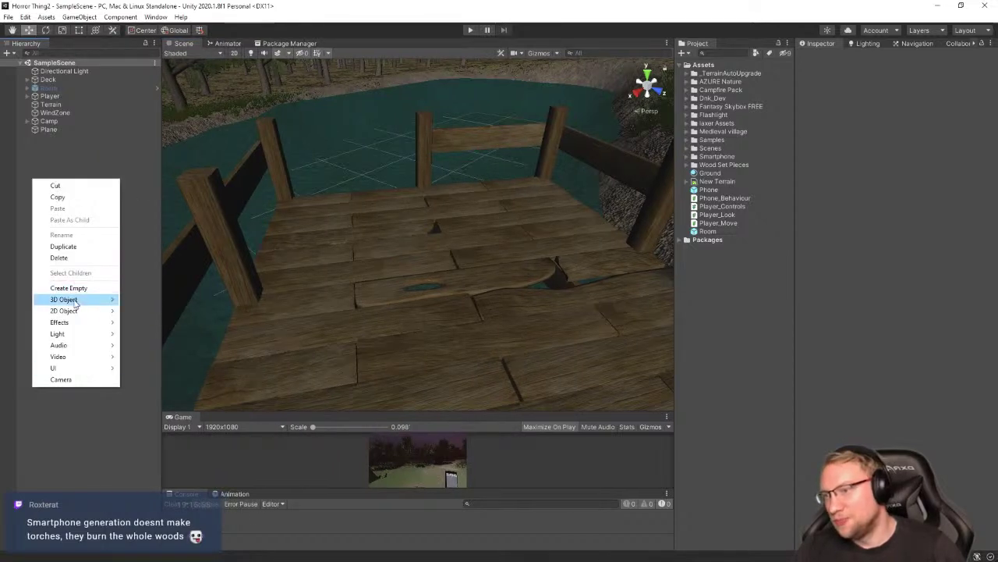
pyautogui.moveTo(75, 302)
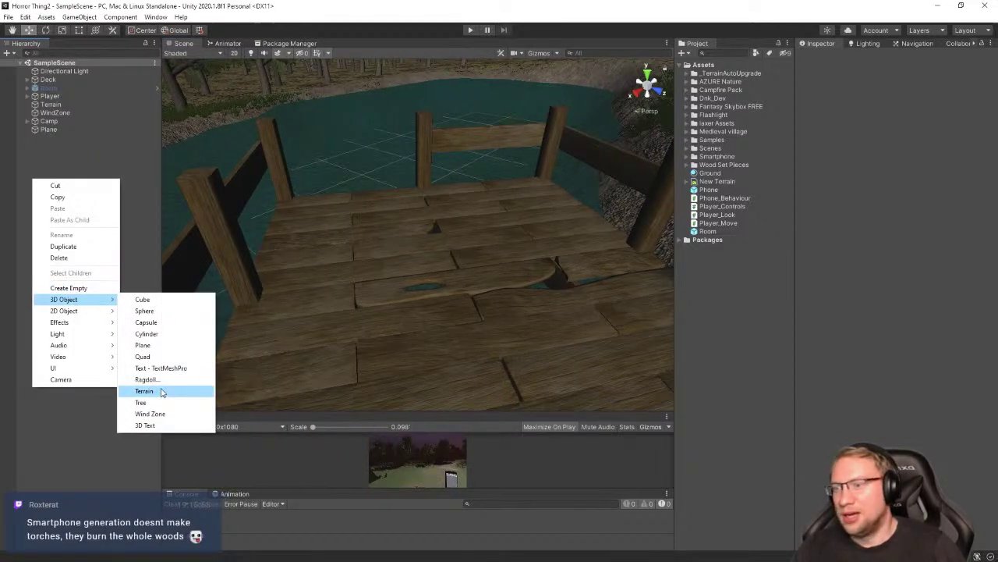
pyautogui.click(130, 429)
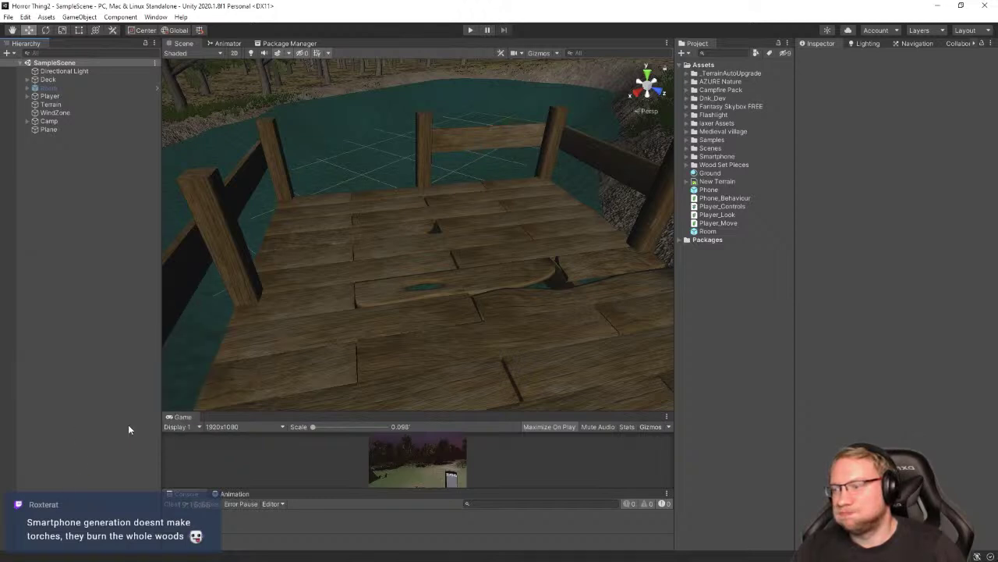
# Inspect the Phone prefab's components, then add the smartphone prefab from the Smartphone folder to the scene root
pyautogui.click(709, 189)
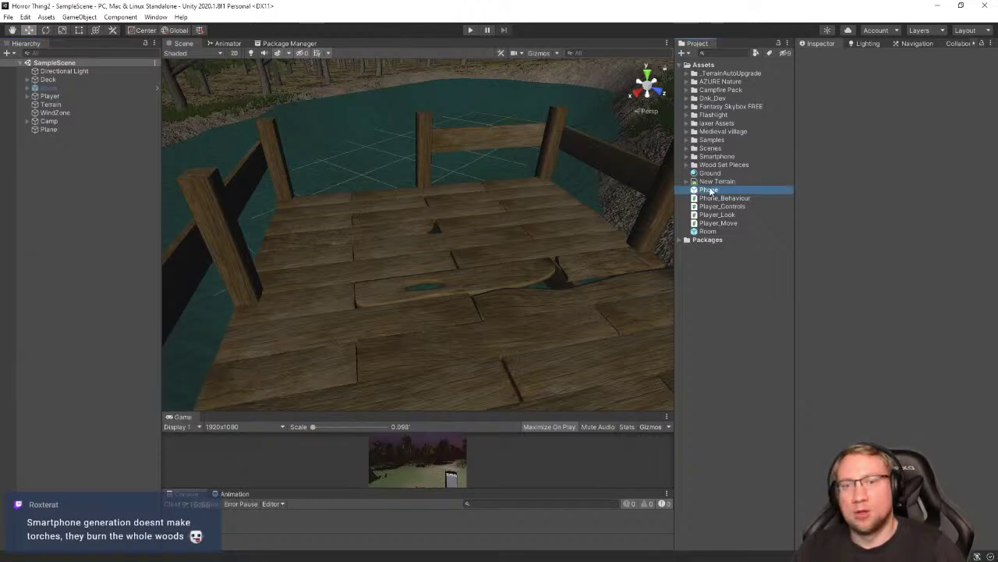
pyautogui.scroll(-4, 879, 296)
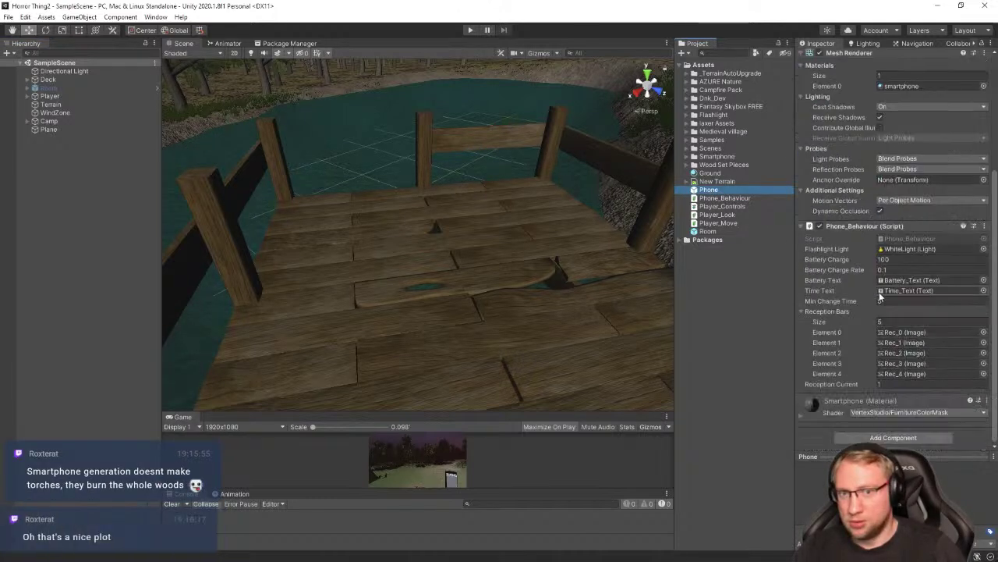
pyautogui.scroll(4, 866, 180)
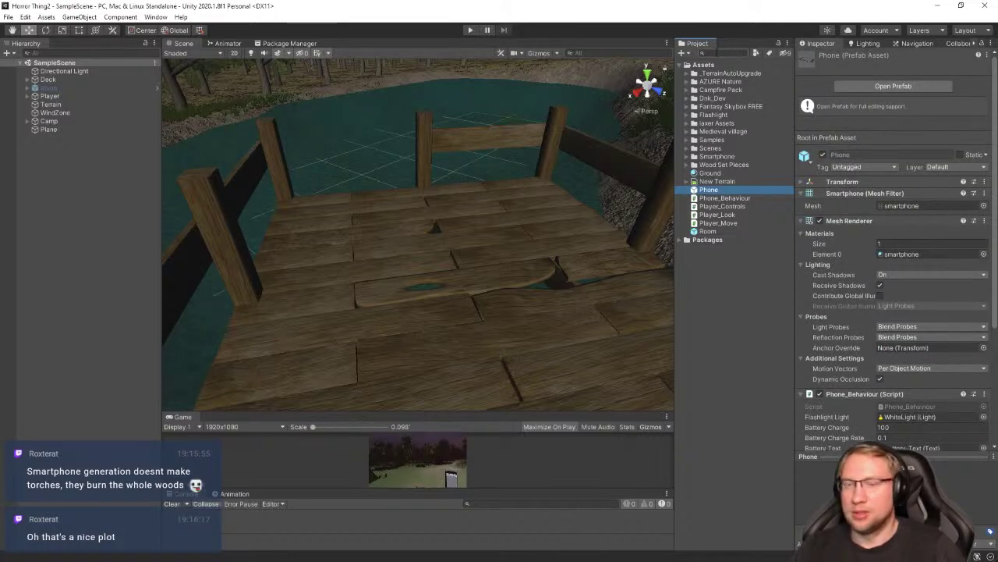
pyautogui.click(688, 157)
pyautogui.click(722, 180)
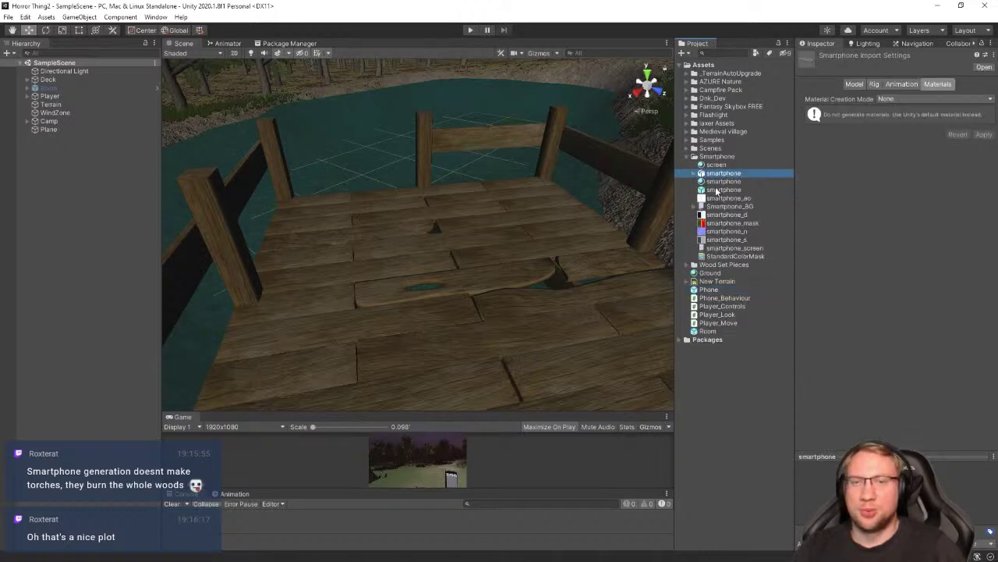
pyautogui.click(723, 190)
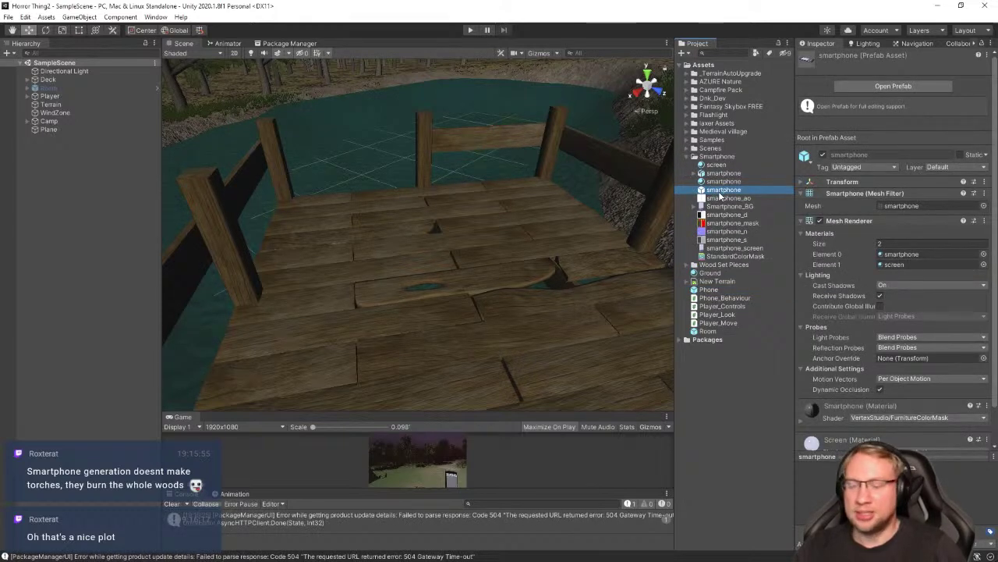
pyautogui.moveTo(720, 194); pyautogui.dragTo(89, 239)
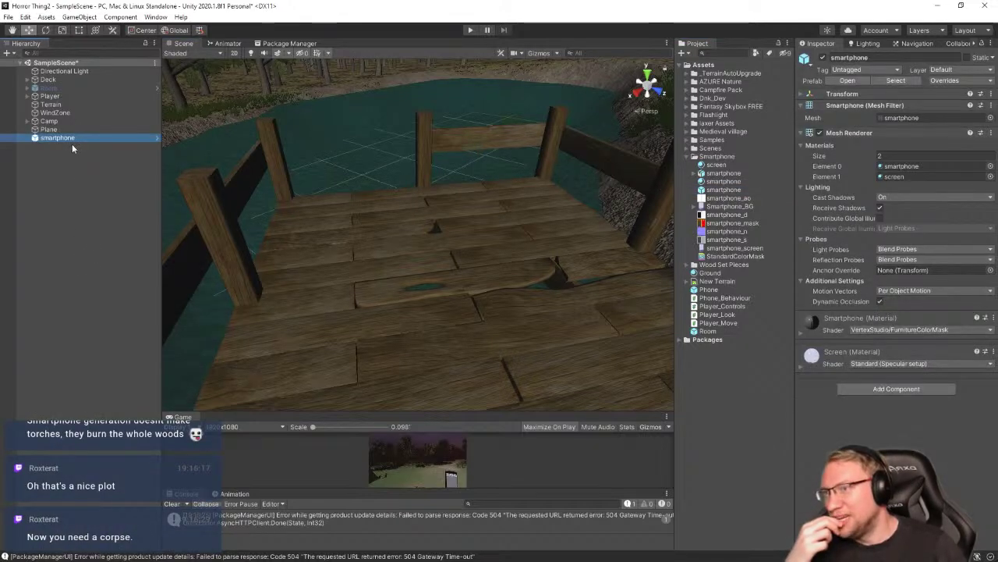
# Unpack the smartphone prefab instance in the scene and rename it Smartphone
pyautogui.rightClick(72, 140)
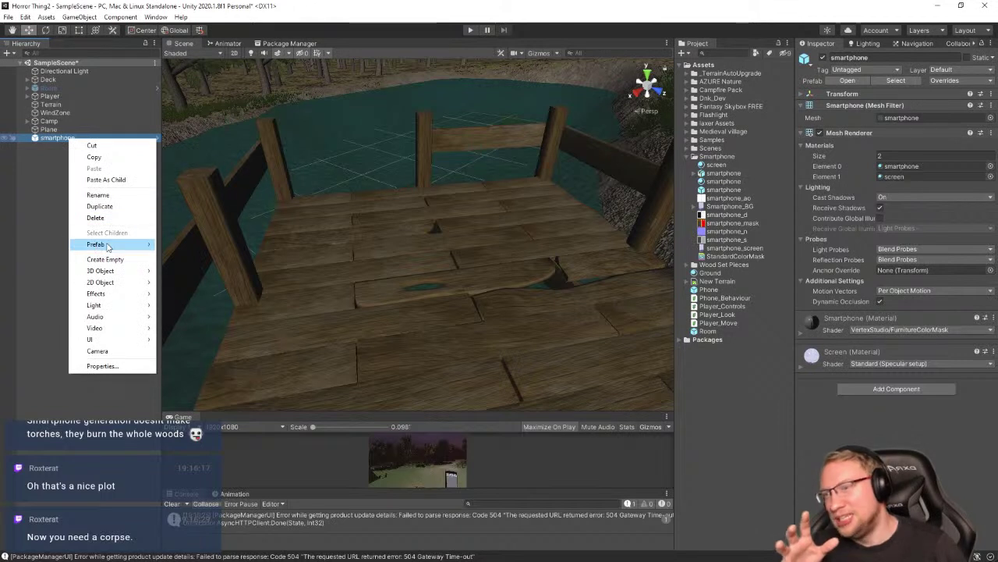
pyautogui.moveTo(95, 247)
pyautogui.click(205, 302)
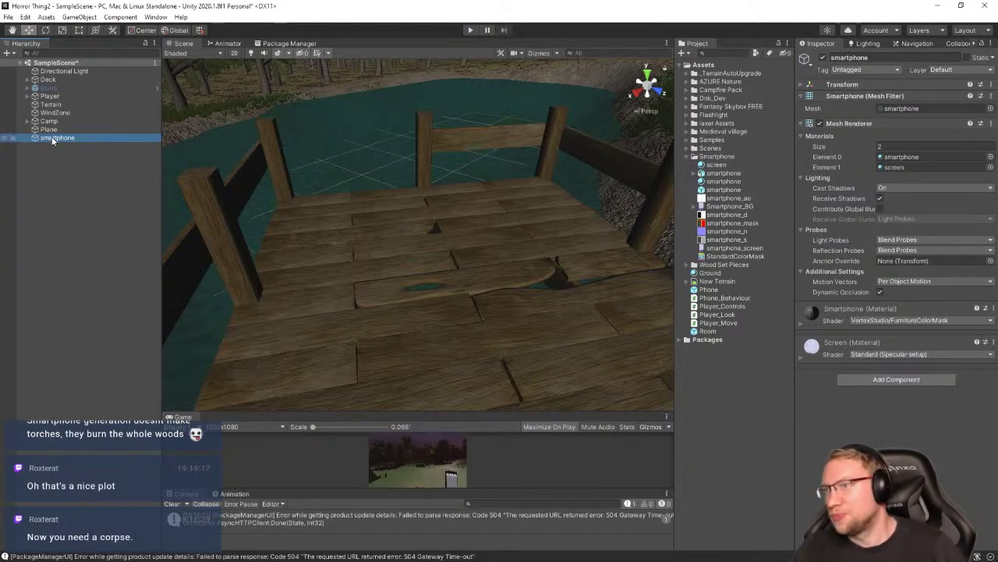
pyautogui.press('F2')
pyautogui.write('Smart')
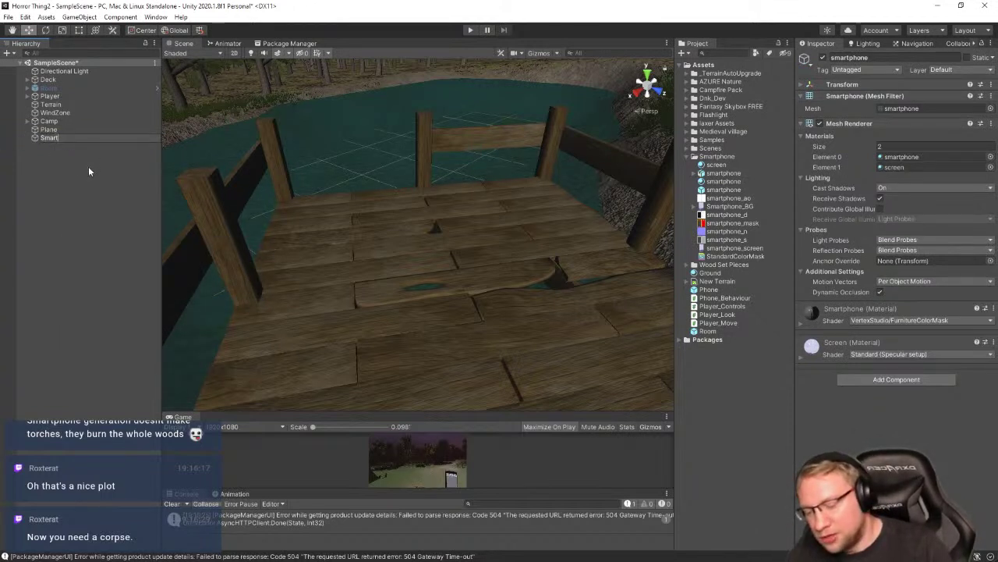
pyautogui.write('phone')
pyautogui.press('Return')
# Create an empty object named Lake at the root of the scene
pyautogui.click(28, 173)
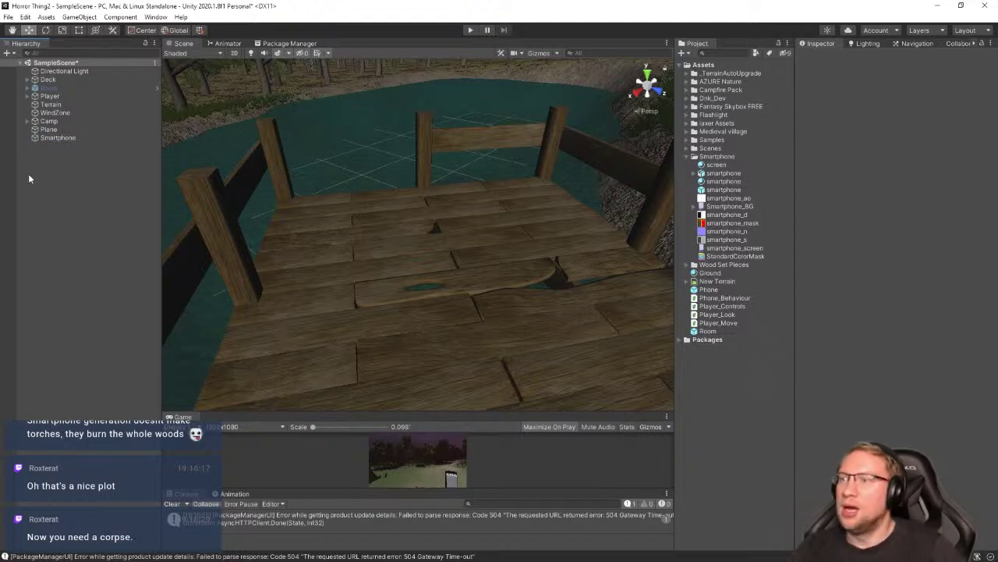
pyautogui.rightClick(43, 160)
pyautogui.click(78, 269)
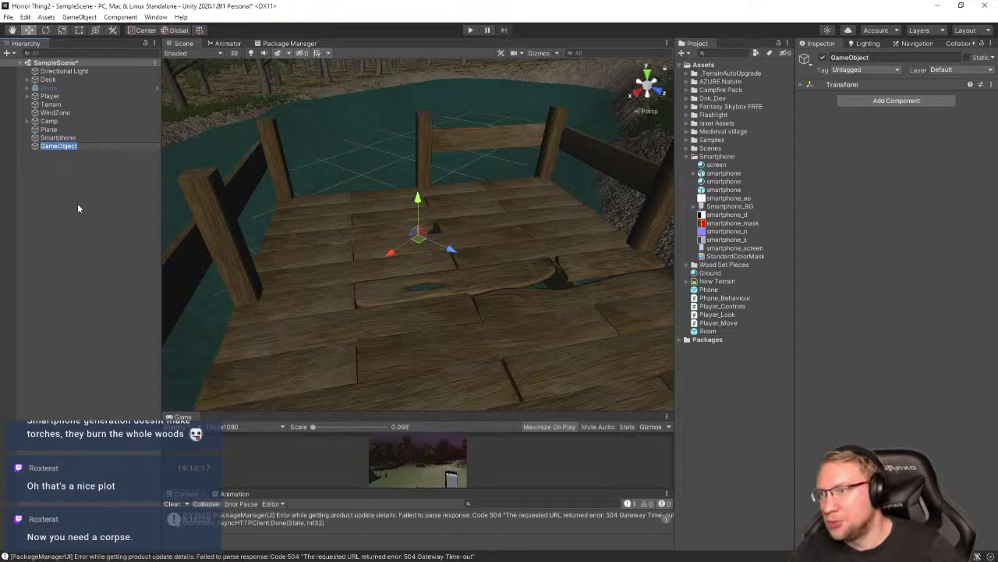
pyautogui.write('Lake')
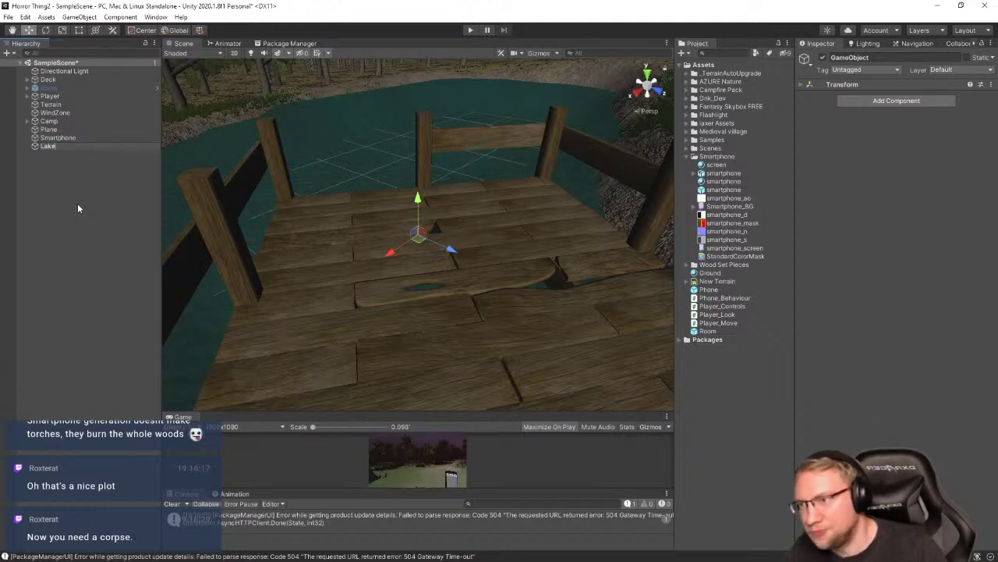
pyautogui.press('Return')
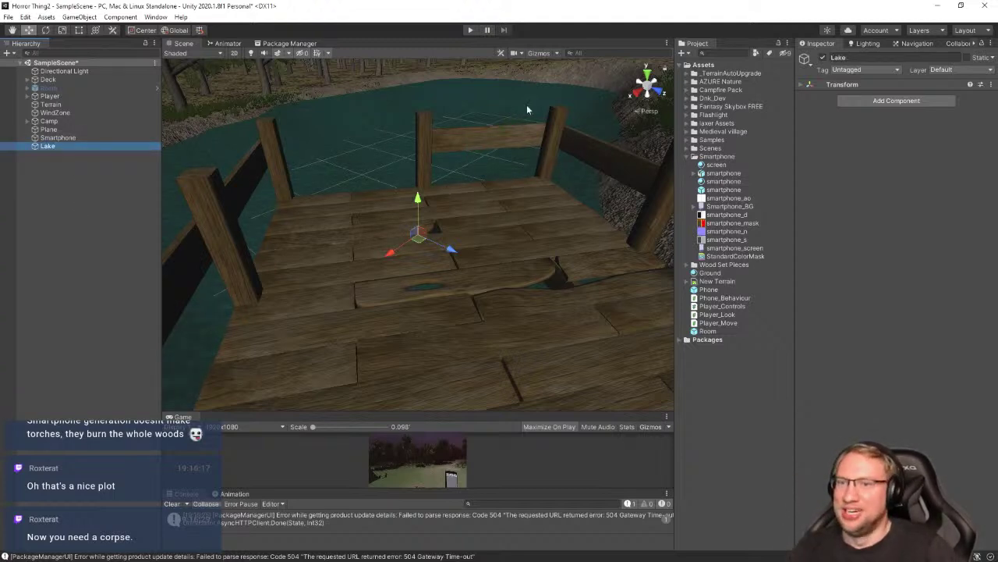
# Rename the lake's water Plane object as Water
pyautogui.click(62, 138)
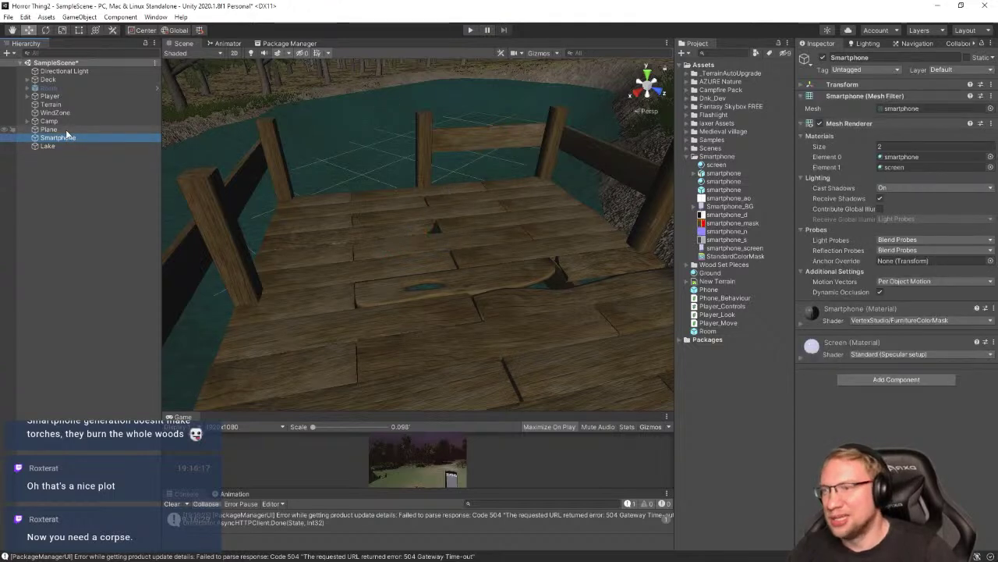
pyautogui.click(56, 129)
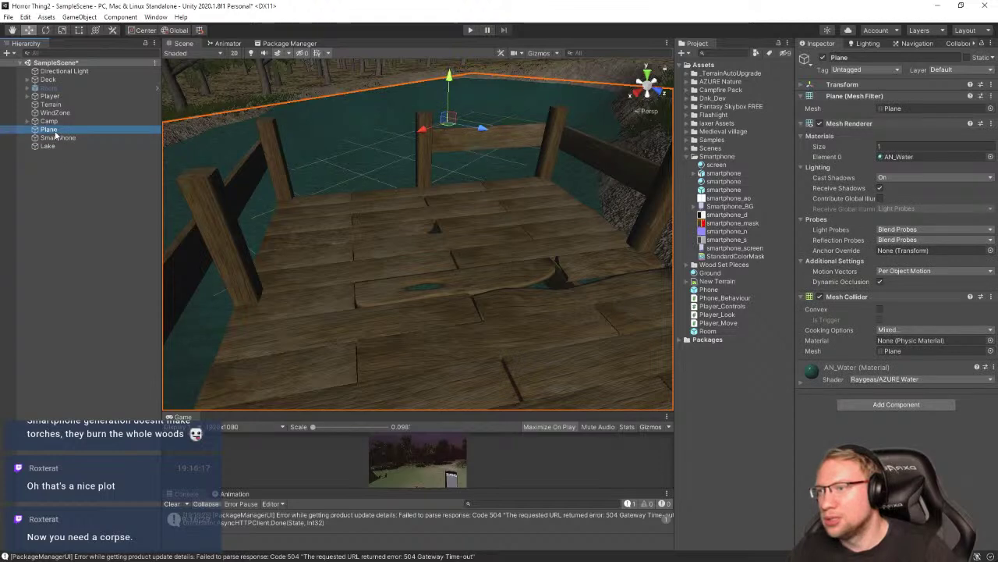
pyautogui.press('F2')
pyautogui.write('Water')
pyautogui.press('Return')
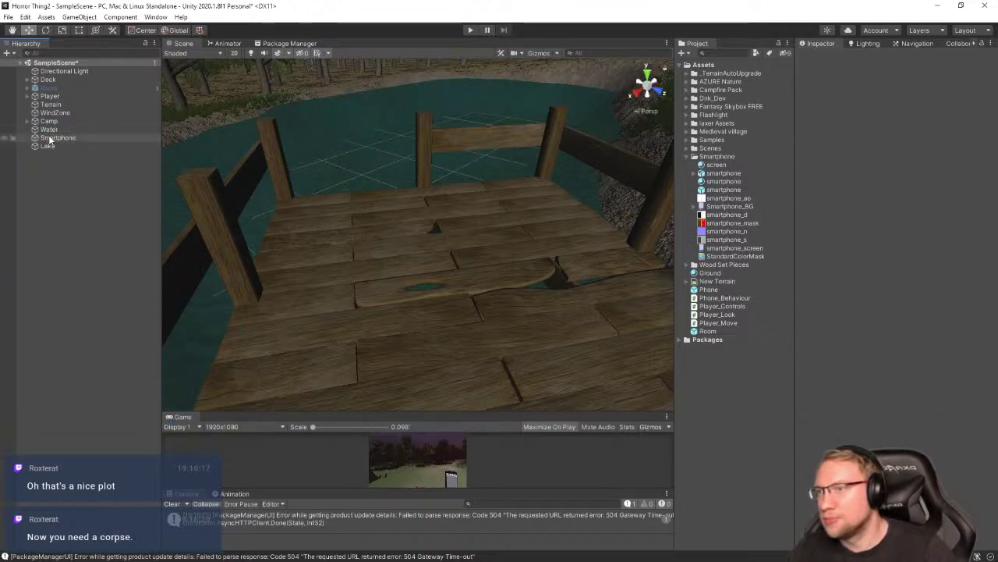
# Parent the Deck, Water and Smartphone objects to Lake and save the scene
pyautogui.keyDown('ctrl'); pyautogui.click(49, 137); pyautogui.keyUp('ctrl')
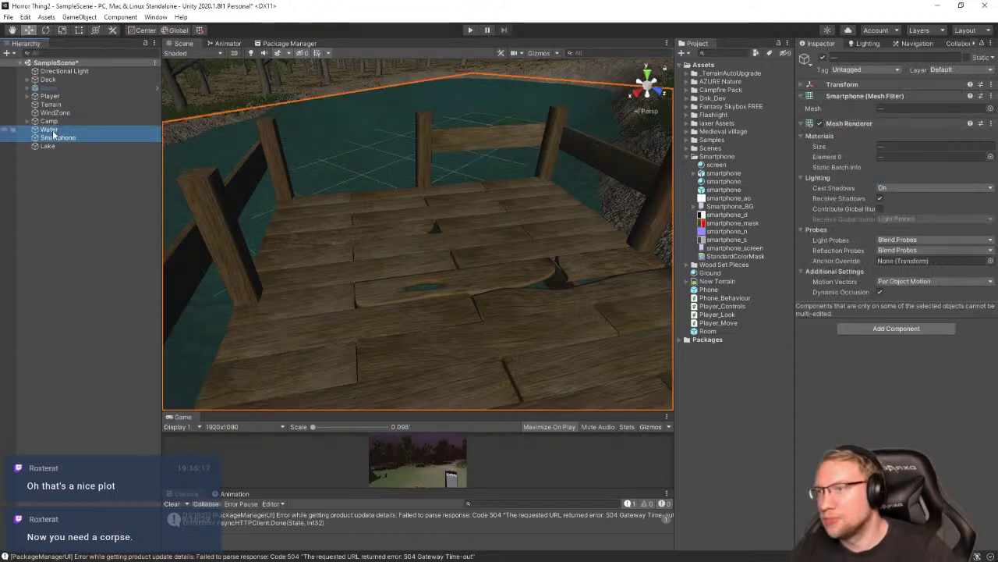
pyautogui.keyDown('ctrl'); pyautogui.click(56, 80); pyautogui.keyUp('ctrl')
pyautogui.moveTo(53, 87); pyautogui.dragTo(62, 148)
pyautogui.click(64, 226)
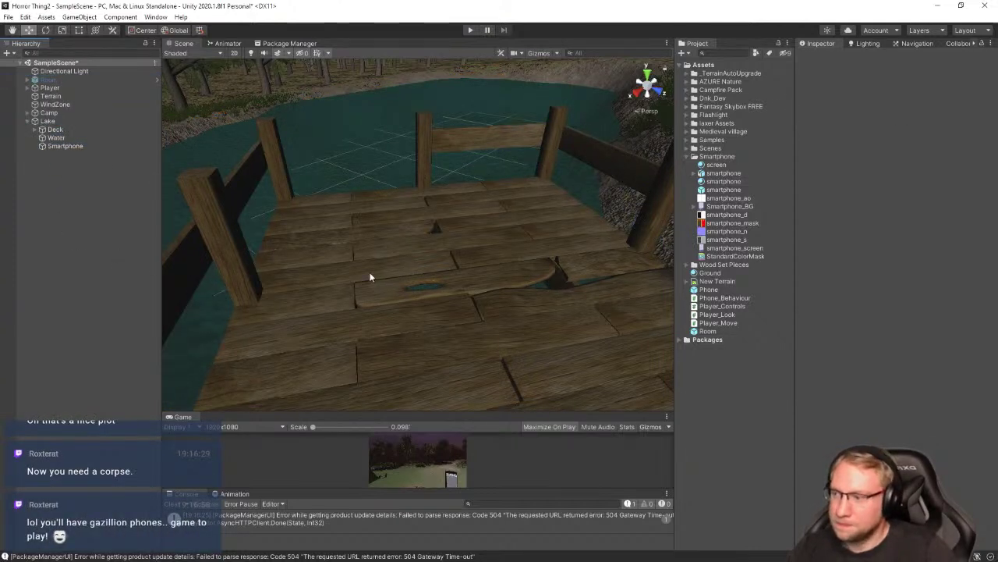
pyautogui.keyDown('alt'); pyautogui.moveTo(452, 318); pyautogui.dragTo(367, 312); pyautogui.keyUp('alt')
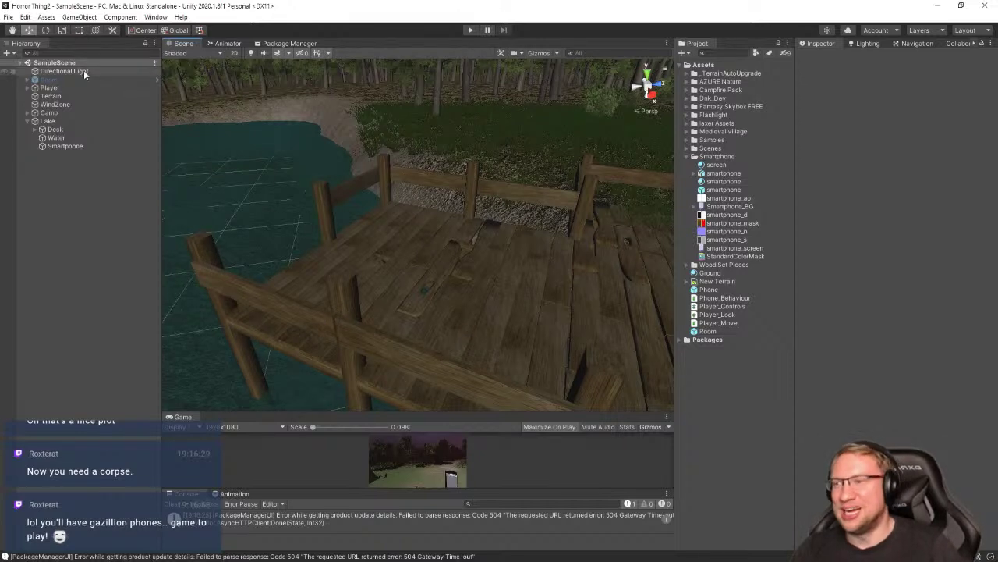
pyautogui.click(9, 17)
pyautogui.click(26, 57)
# Try to place the Smartphone from the hierarchy directly onto the wooden dock
pyautogui.click(74, 146)
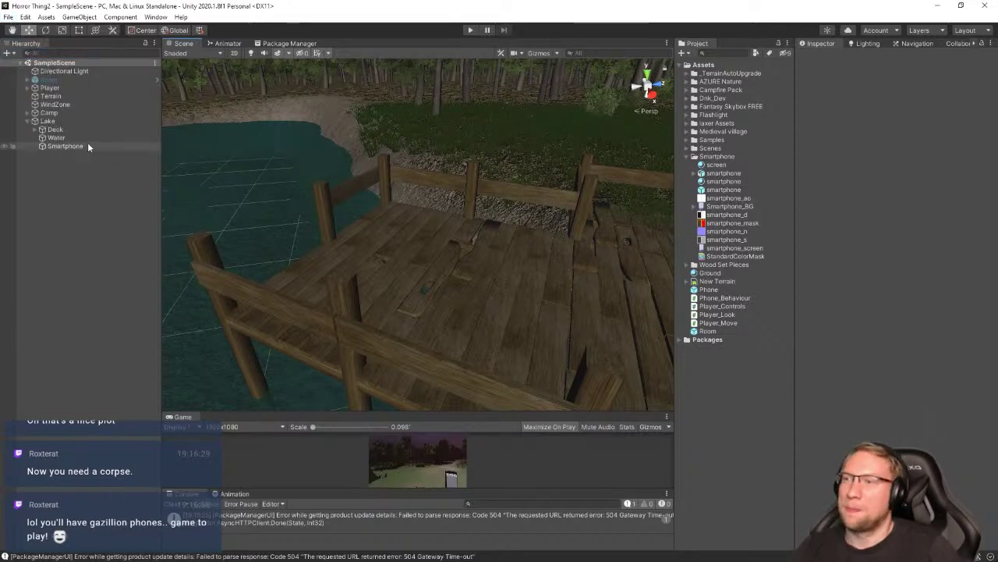
pyautogui.moveTo(359, 217)
pyautogui.mouseDown(button='right')
pyautogui.moveTo(344, 223)
pyautogui.moveTo(510, 205)
pyautogui.moveTo(425, 203)
pyautogui.moveTo(444, 221)
pyautogui.moveTo(375, 211)
pyautogui.mouseUp(button='right')
pyautogui.press('s')
pyautogui.moveTo(58, 147); pyautogui.dragTo(481, 232)
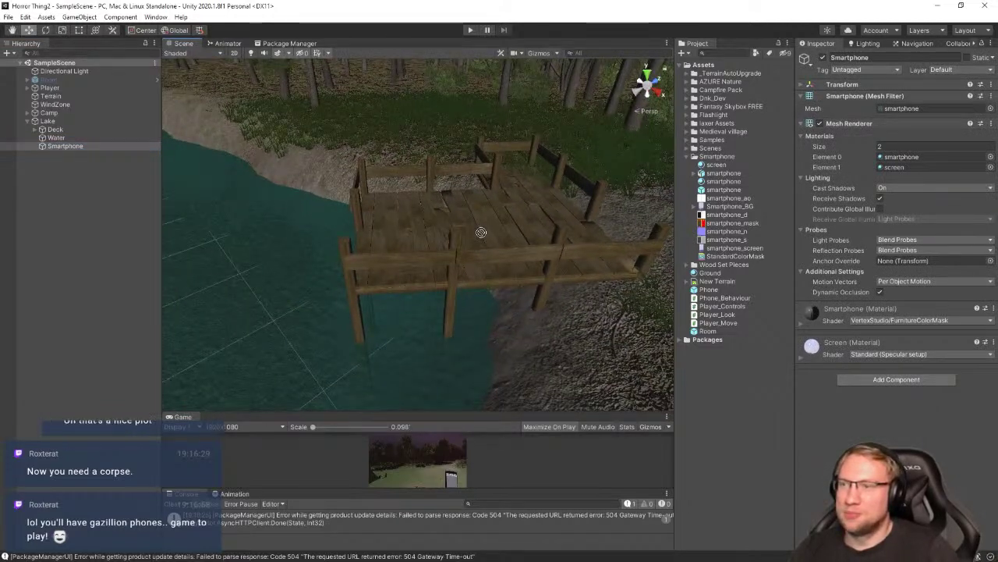
# Locate the Smartphone in the scene and move it from the terrain corner across the lake to the dock
pyautogui.click(78, 145)
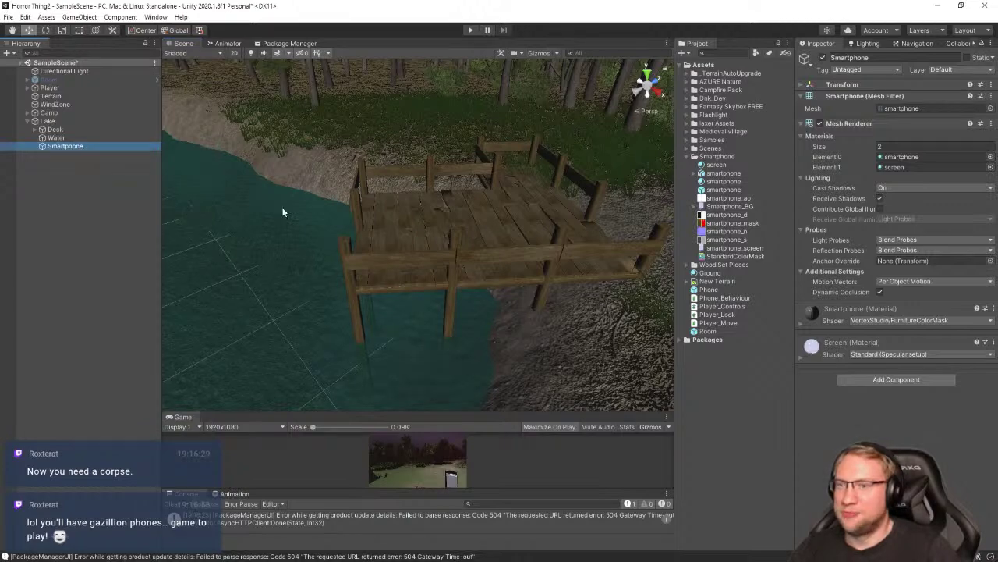
pyautogui.press('f')
pyautogui.moveTo(421, 233); pyautogui.dragTo(608, 195, button='right')
pyautogui.press('s')
pyautogui.moveTo(241, 258); pyautogui.dragTo(573, 125)
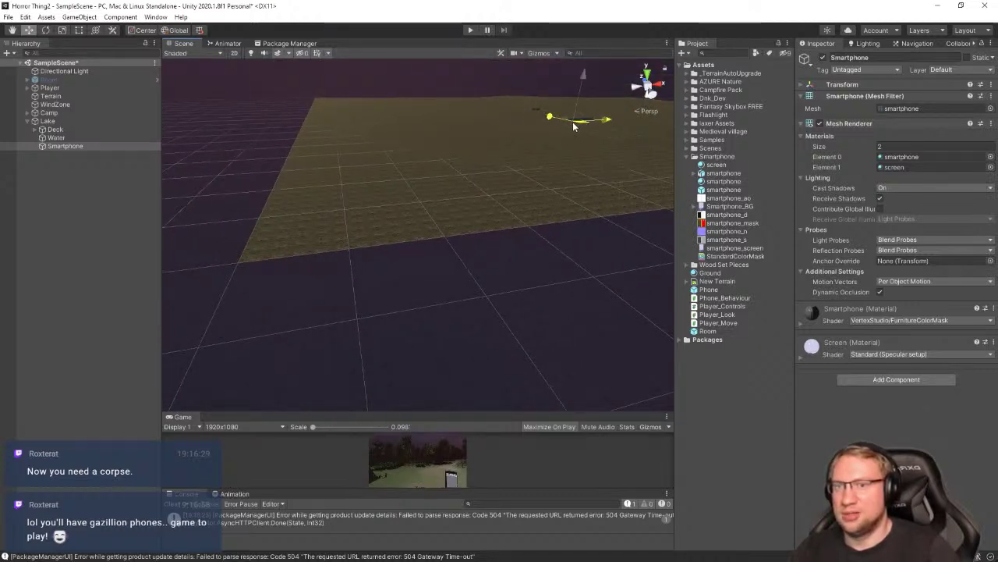
pyautogui.press('f')
pyautogui.scroll(-5, 539, 203)
pyautogui.moveTo(539, 203); pyautogui.dragTo(289, 295, button='right')
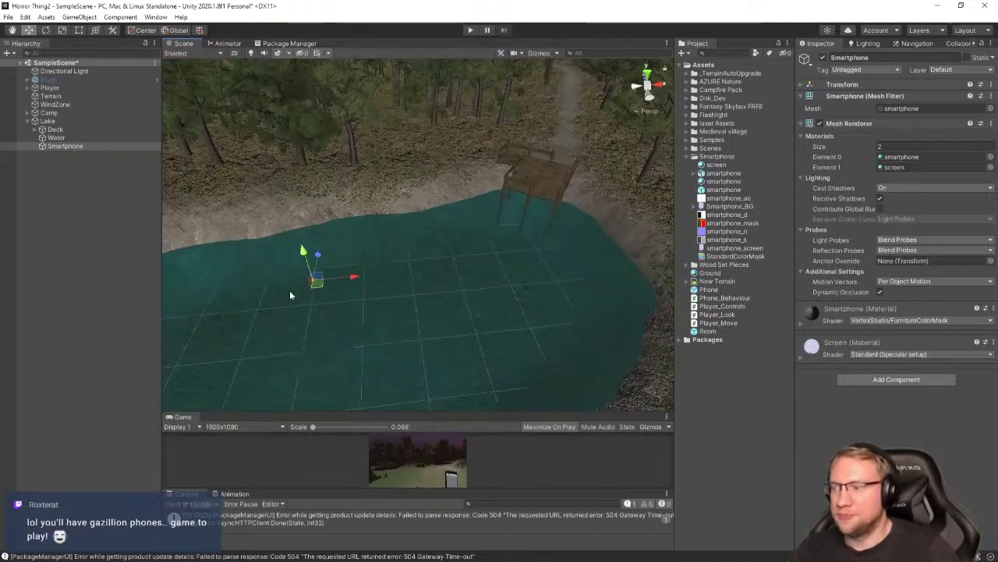
pyautogui.moveTo(300, 252); pyautogui.dragTo(581, 193)
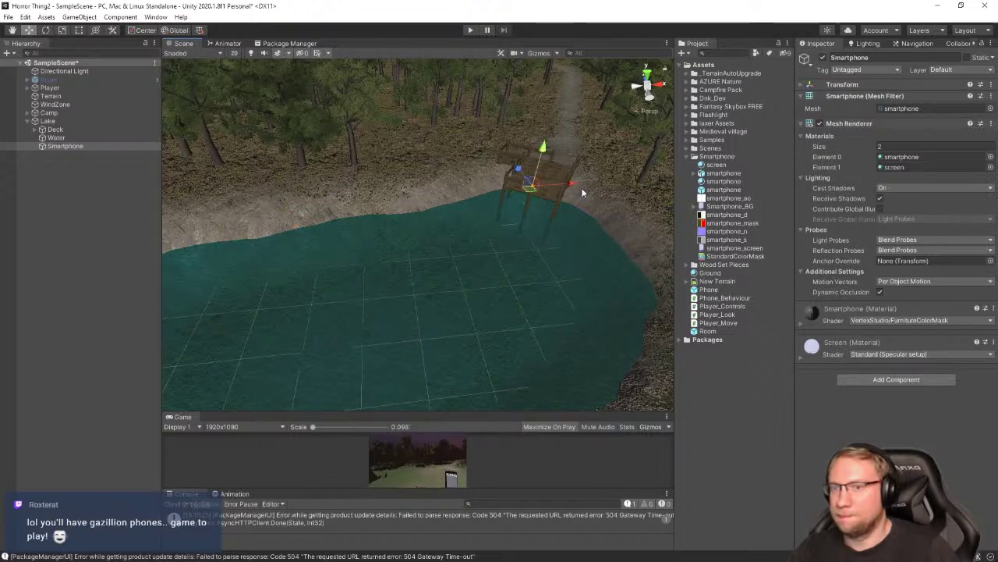
# Reposition the Smartphone over the outer end of the dock, checking its placement from several sides
pyautogui.moveTo(581, 187); pyautogui.dragTo(274, 227, button='right')
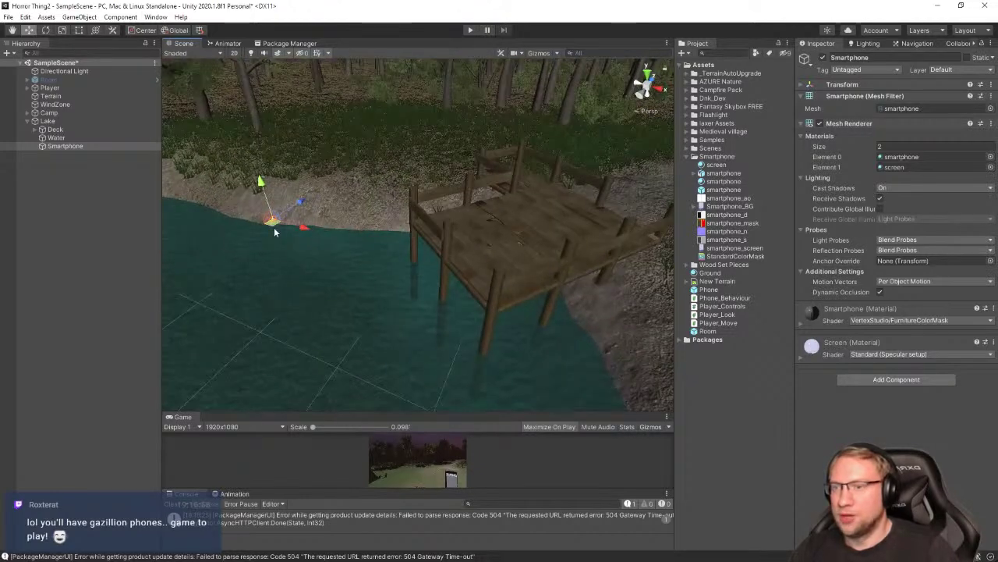
pyautogui.moveTo(273, 227); pyautogui.dragTo(546, 199)
pyautogui.moveTo(546, 199); pyautogui.dragTo(396, 256, button='right')
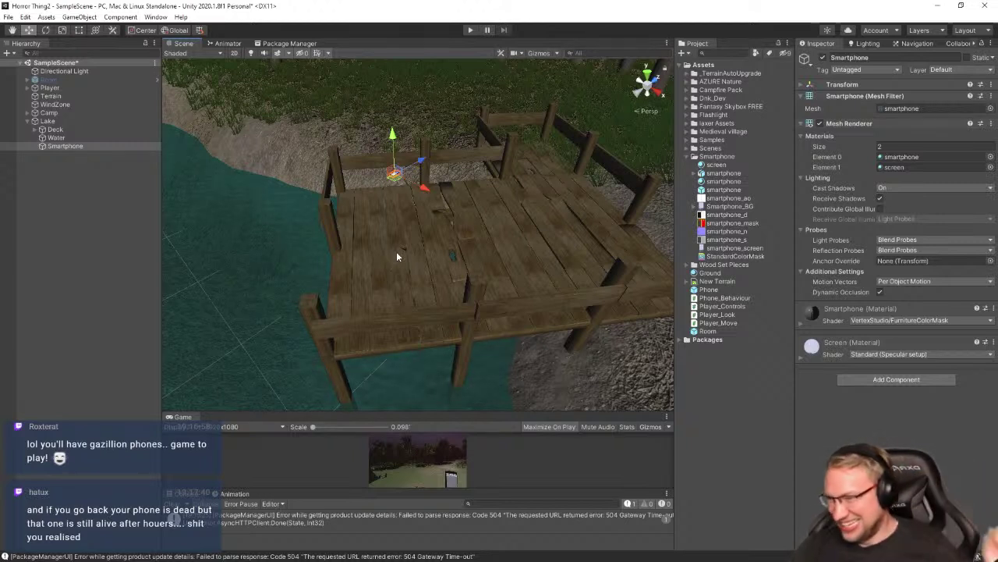
pyautogui.press('a')
pyautogui.moveTo(294, 239); pyautogui.dragTo(462, 227, button='right')
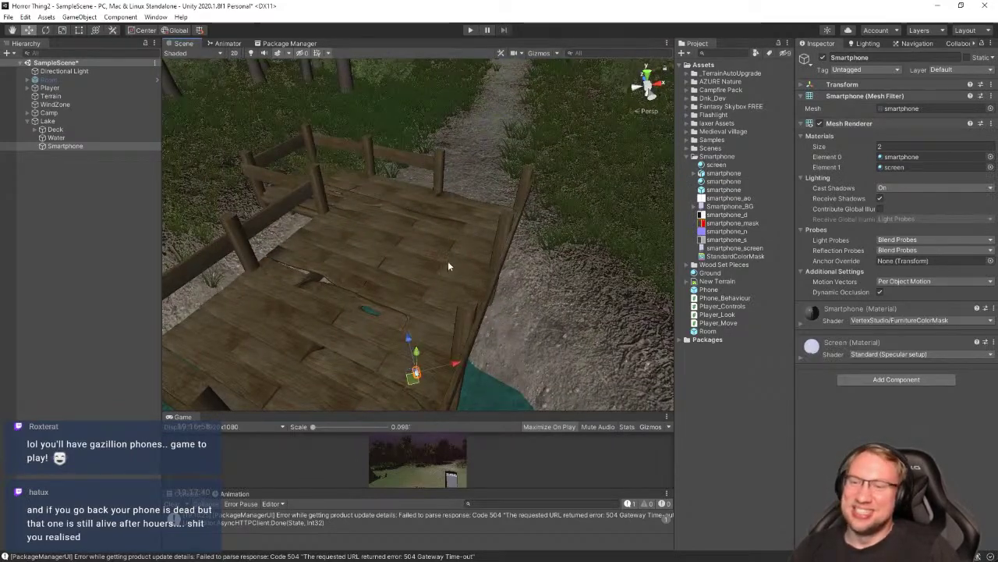
pyautogui.press('d')
pyautogui.moveTo(448, 262); pyautogui.dragTo(517, 210, button='right')
pyautogui.press('a')
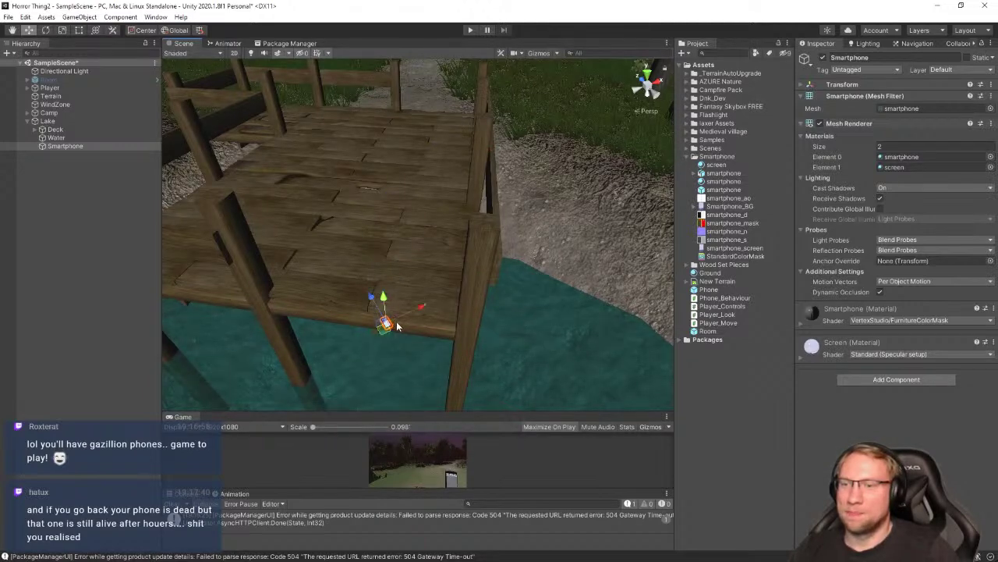
# Rest the Smartphone on the deck planks near the outer corner, at about X 7.3, Y 5.98, Z 3.65
pyautogui.moveTo(388, 315); pyautogui.dragTo(391, 129, button='right')
pyautogui.press('f')
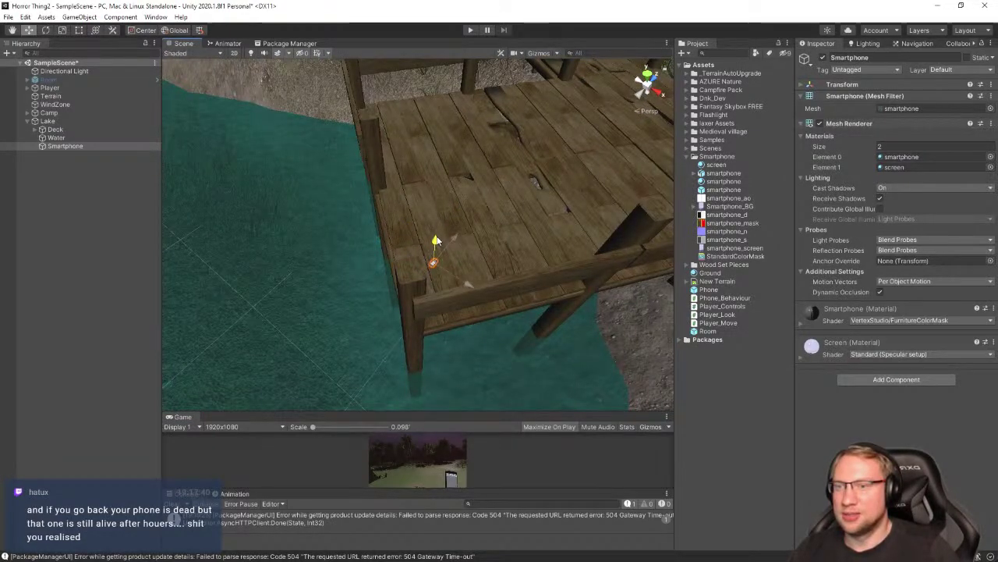
pyautogui.moveTo(436, 237); pyautogui.dragTo(242, 236, button='right')
pyautogui.press('w')
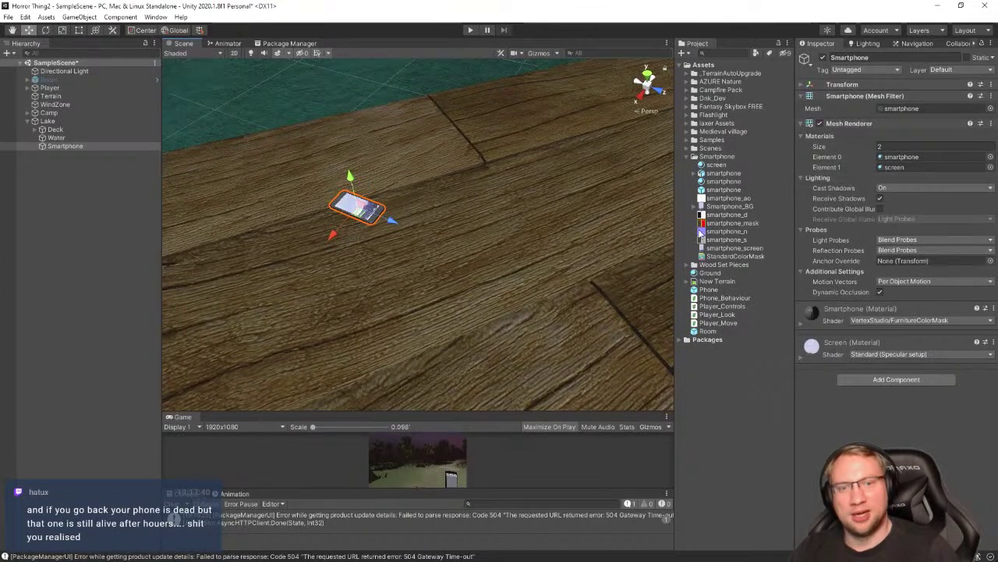
# Set the Smartphone's scale to 2 on the X, Y and Z axes
pyautogui.doubleClick(73, 145)
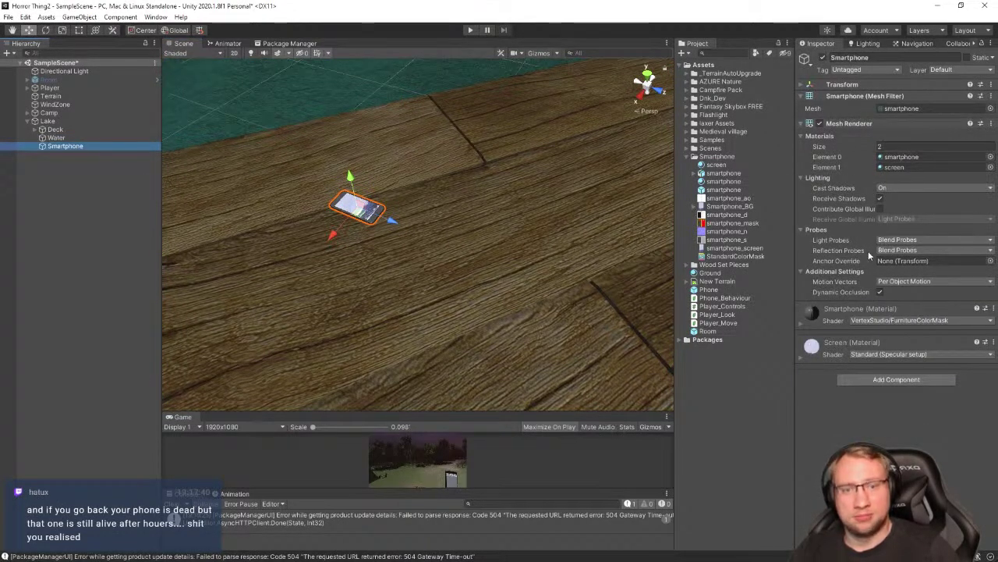
pyautogui.click(74, 139)
pyautogui.click(72, 145)
pyautogui.click(800, 84)
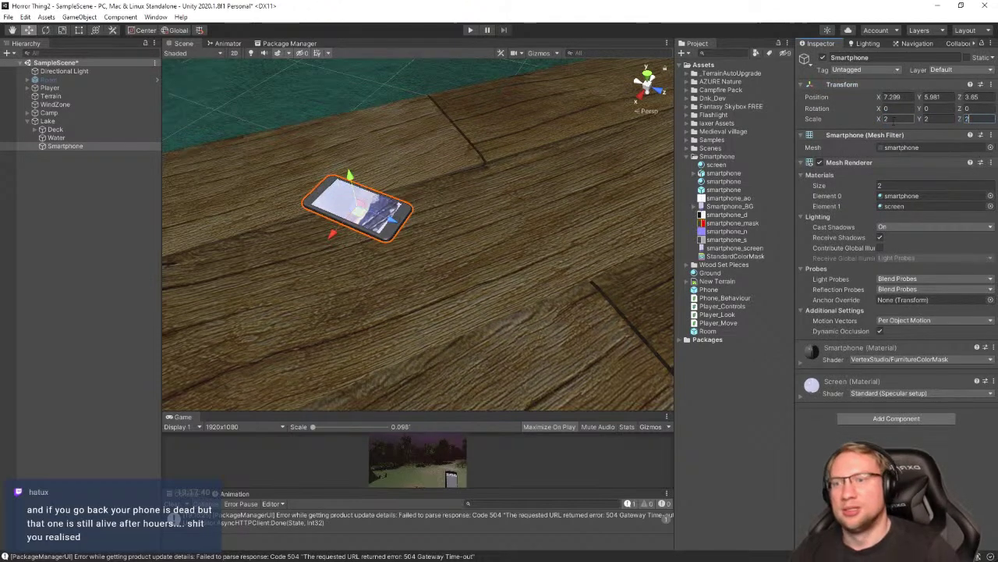
# Move the Smartphone along the dock's outer edge next to the neighbouring post, at about X 5.89, Z 4.47
pyautogui.press('s')
pyautogui.moveTo(473, 170); pyautogui.dragTo(388, 170, button='right')
pyautogui.press('d')
pyautogui.keyDown('alt'); pyautogui.moveTo(388, 169); pyautogui.dragTo(385, 157); pyautogui.keyUp('alt')
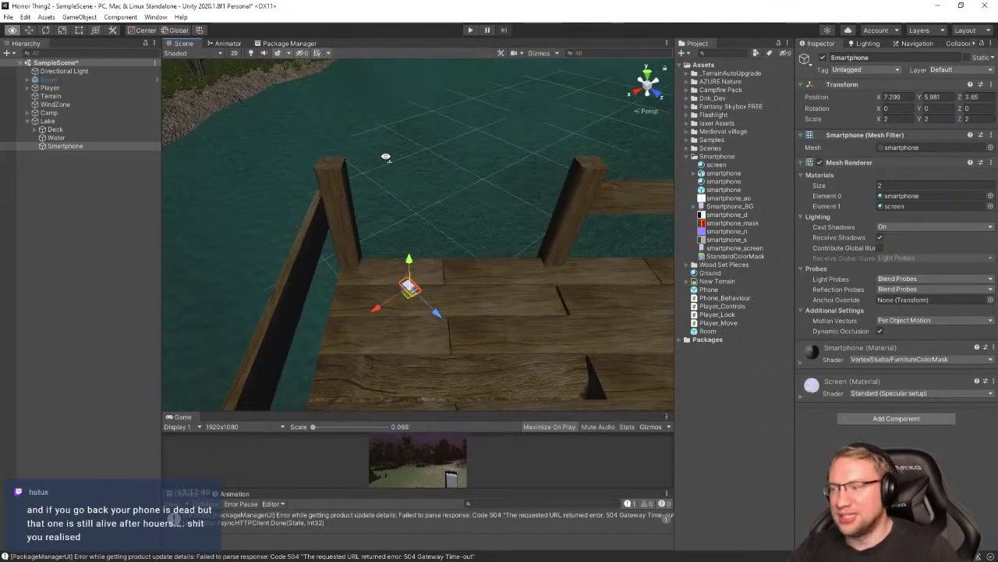
pyautogui.scroll(3, 452, 316)
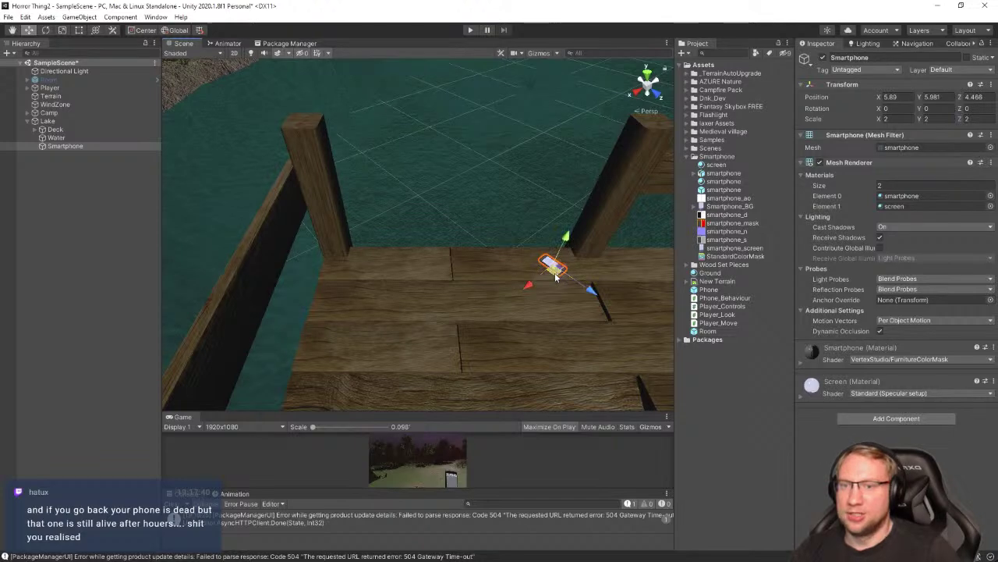
# Lower the Smartphone onto the deck planks beside the post, to about Y 5.913
pyautogui.press('a')
pyautogui.moveTo(555, 277); pyautogui.dragTo(226, 261, button='right')
pyautogui.press('w')
pyautogui.press('s')
pyautogui.press('d')
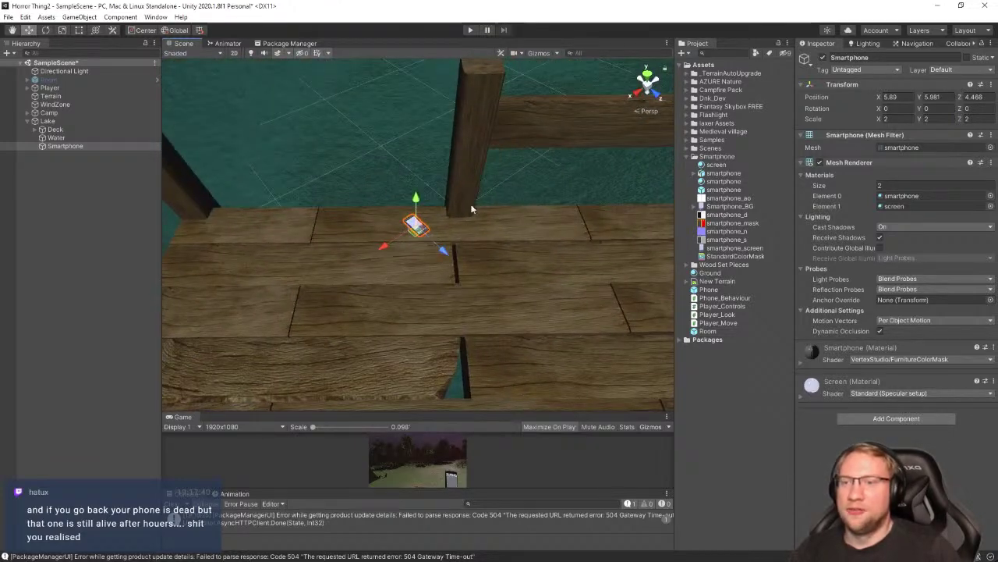
pyautogui.keyDown('alt'); pyautogui.moveTo(383, 270); pyautogui.dragTo(495, 143); pyautogui.keyUp('alt')
pyautogui.press('s')
pyautogui.moveTo(494, 144); pyautogui.dragTo(484, 93, button='right')
pyautogui.press('w')
pyautogui.moveTo(415, 152); pyautogui.dragTo(413, 175)
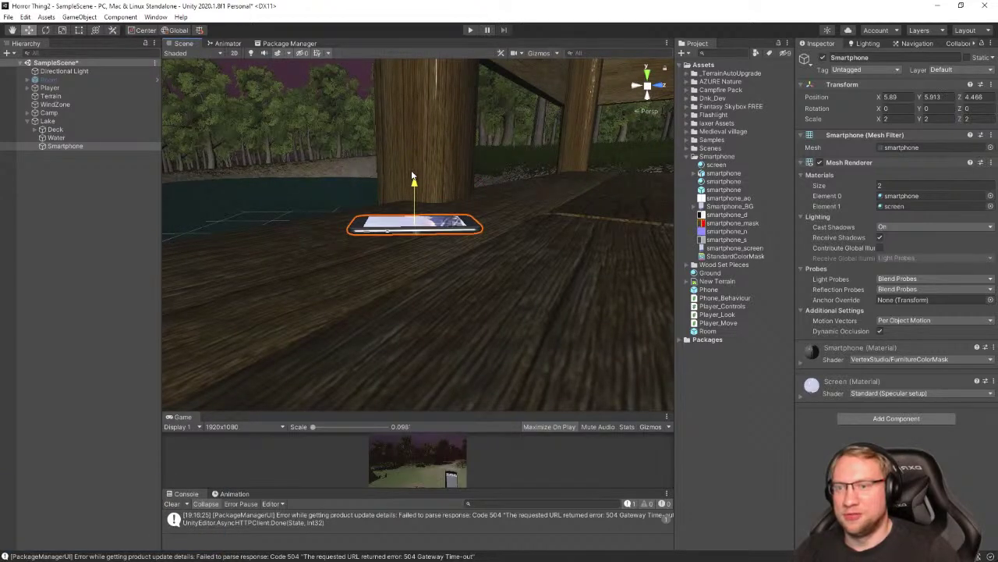
# Add a Point Light as a child of the Smartphone
pyautogui.moveTo(413, 176); pyautogui.dragTo(389, 265, button='right')
pyautogui.press('w')
pyautogui.keyDown('alt'); pyautogui.moveTo(389, 265); pyautogui.dragTo(397, 308); pyautogui.keyUp('alt')
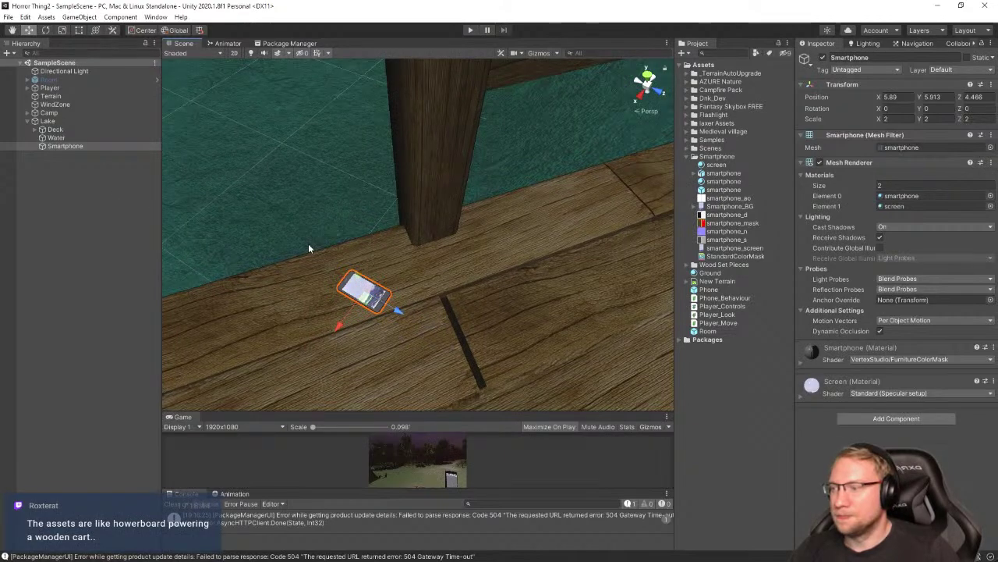
pyautogui.keyDown('alt'); pyautogui.moveTo(268, 233); pyautogui.dragTo(363, 197); pyautogui.keyUp('alt')
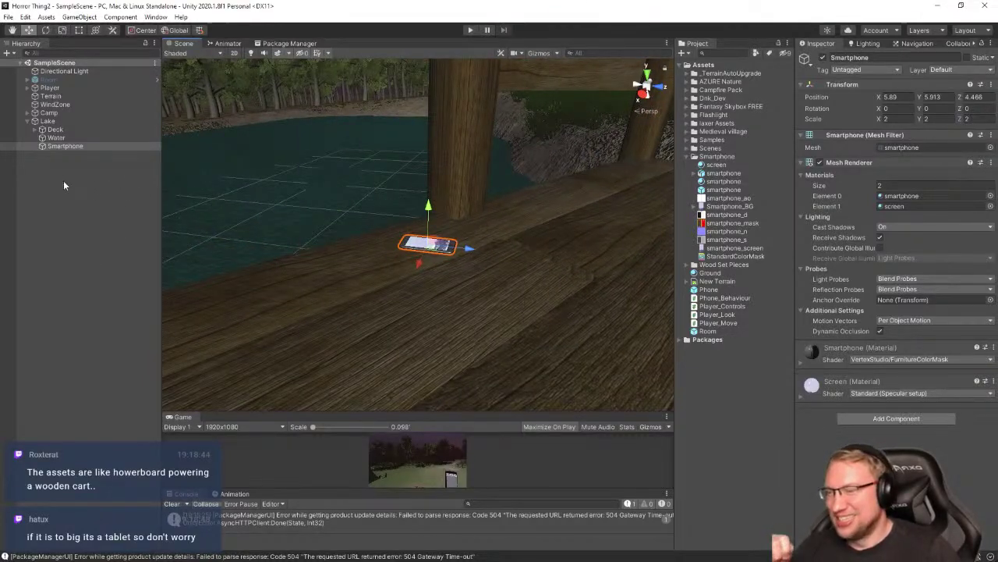
pyautogui.rightClick(67, 146)
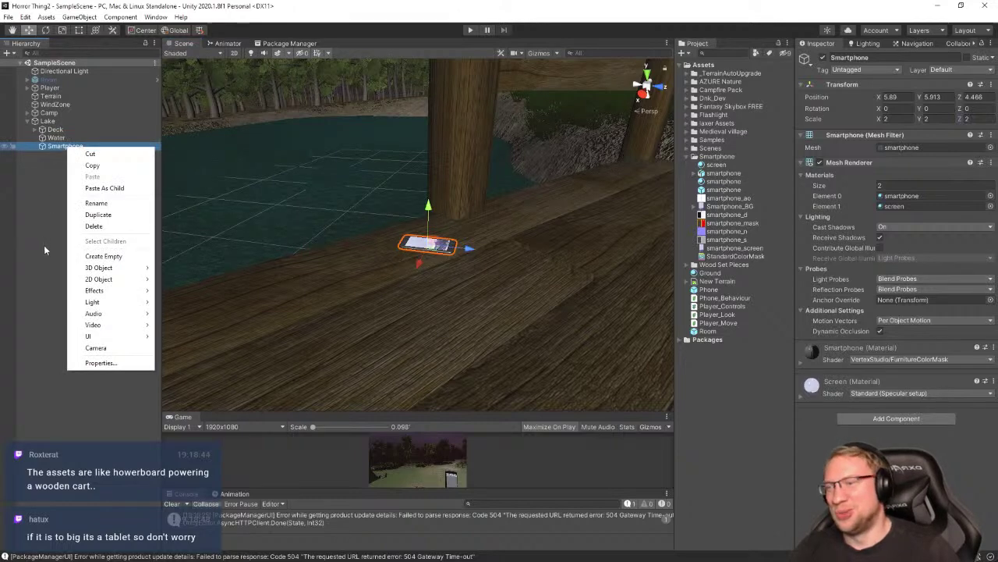
pyautogui.moveTo(107, 306)
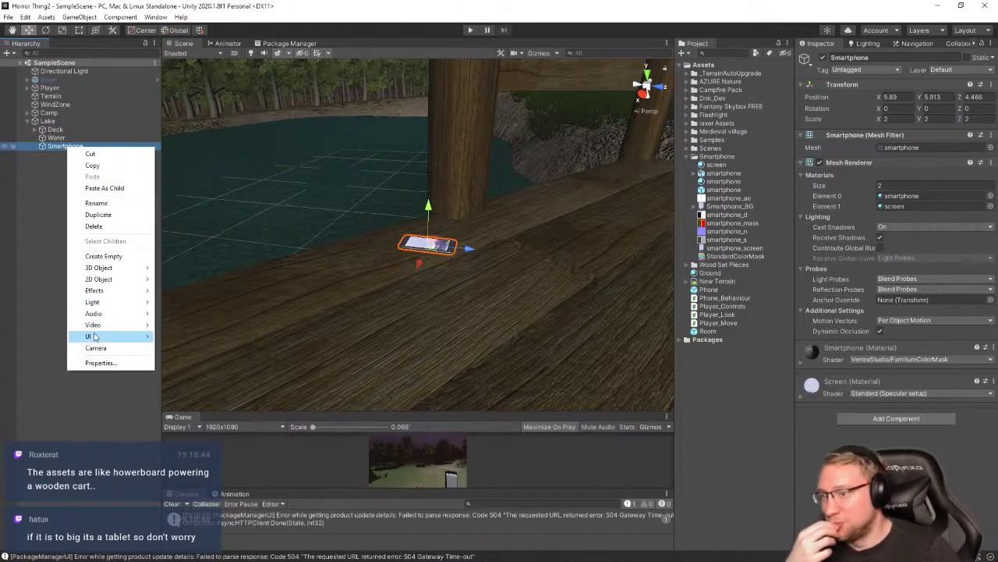
pyautogui.moveTo(92, 337)
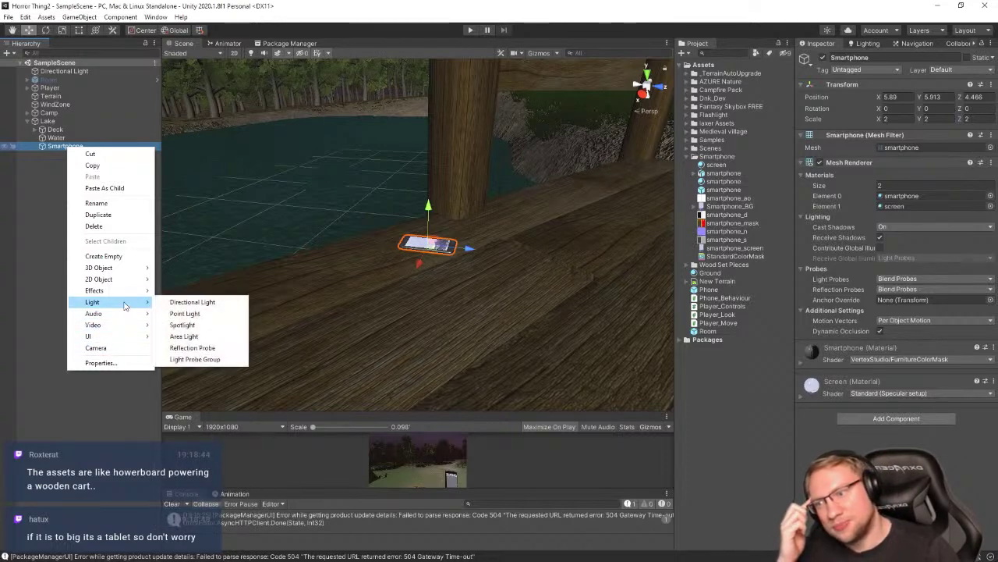
pyautogui.click(212, 313)
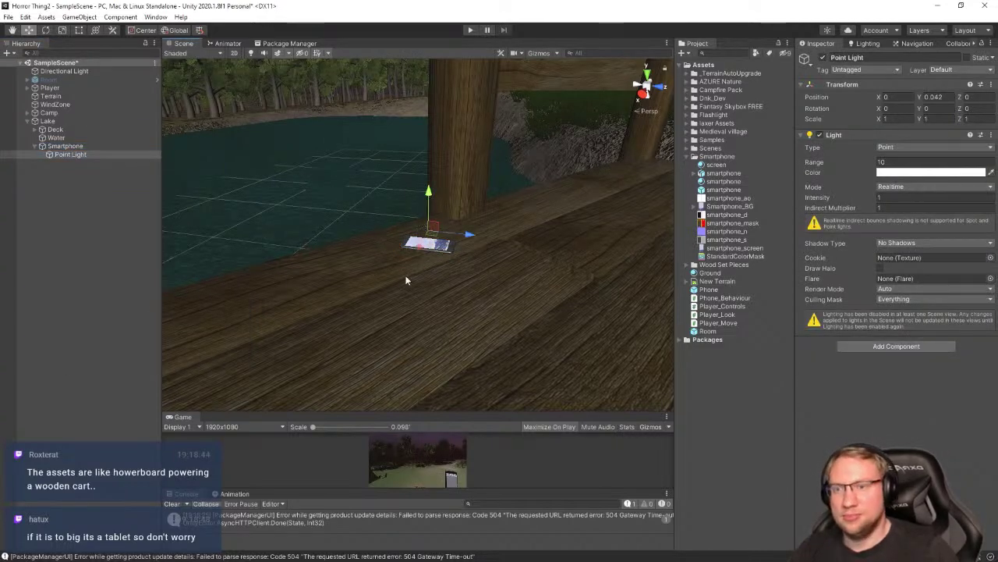
# Turn on scene lighting in the Scene view and frame the lit phone and dock post
pyautogui.press('s')
pyautogui.moveTo(406, 280); pyautogui.dragTo(414, 283, button='right')
pyautogui.click(251, 53)
pyautogui.moveTo(473, 204); pyautogui.dragTo(465, 198, button='right')
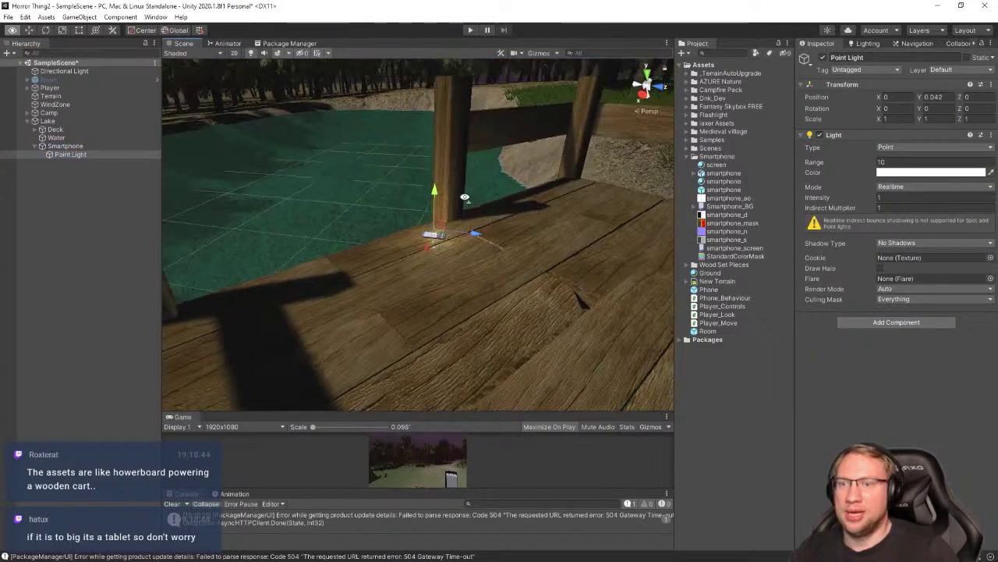
pyautogui.keyDown('alt'); pyautogui.moveTo(465, 198); pyautogui.dragTo(315, 78); pyautogui.keyUp('alt')
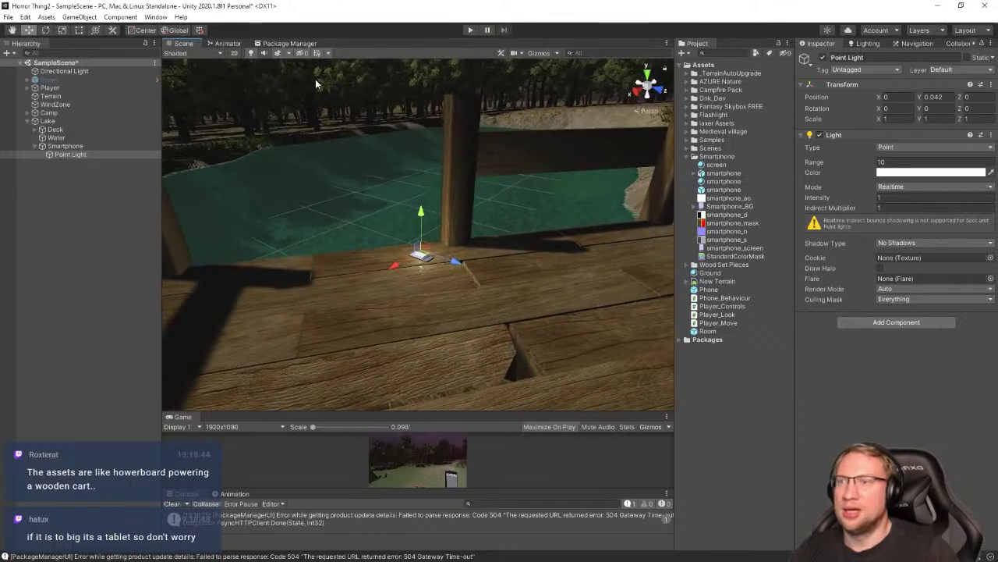
# Set the Directional Light's intensity to 0.1 and check the phone's glow on the dark deck
pyautogui.click(78, 71)
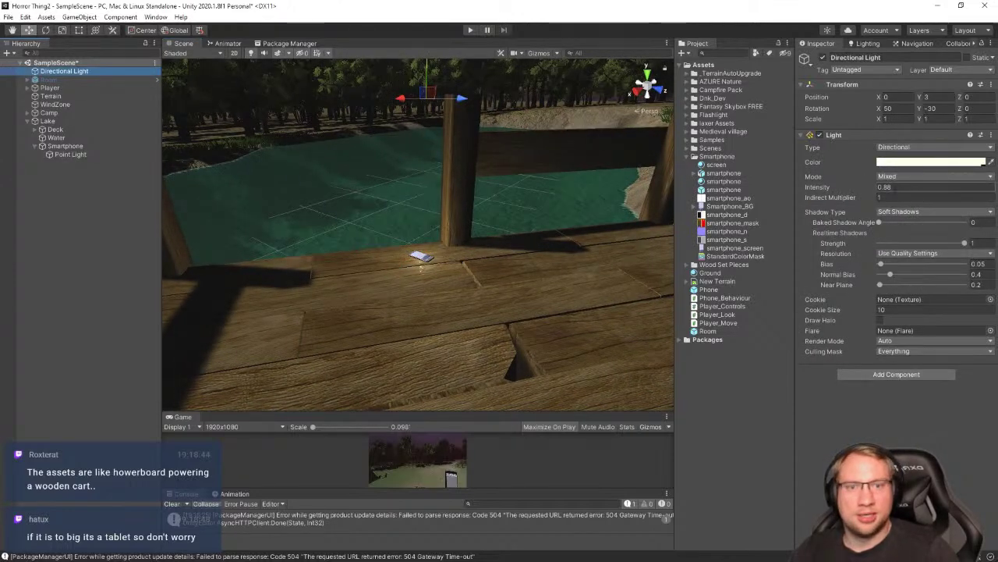
pyautogui.write('0')
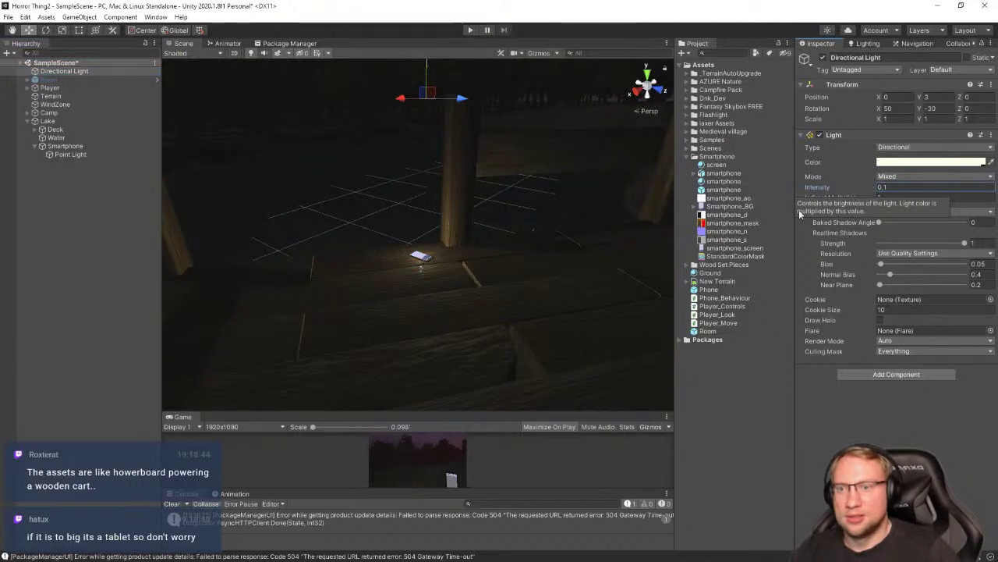
pyautogui.press('s')
pyautogui.moveTo(421, 251); pyautogui.dragTo(476, 262, button='right')
pyautogui.press('s')
pyautogui.press('w')
pyautogui.press('a')
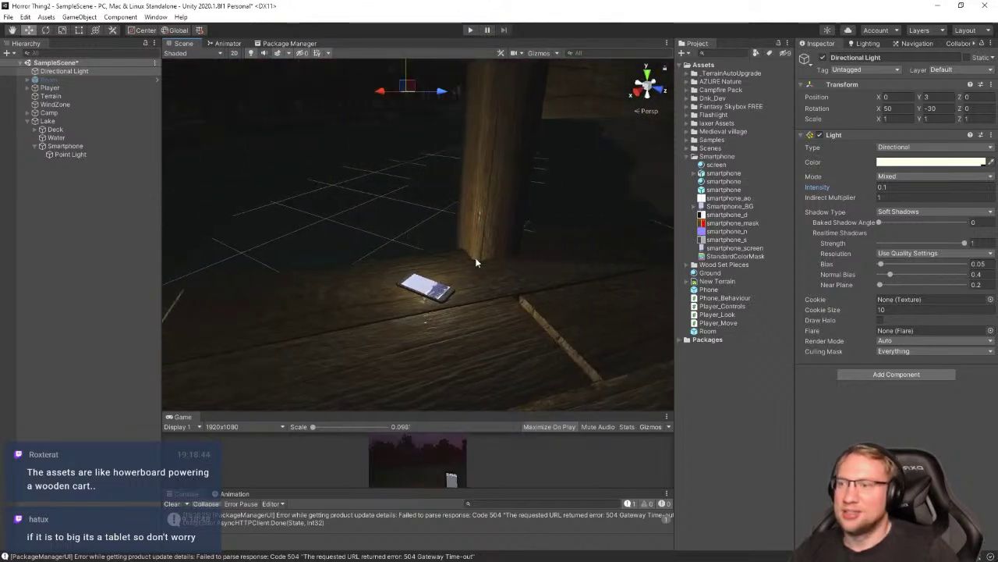
# Set the Smartphone's Point Light range to about 16.05 and its shadow type to Hard Shadows
pyautogui.click(105, 155)
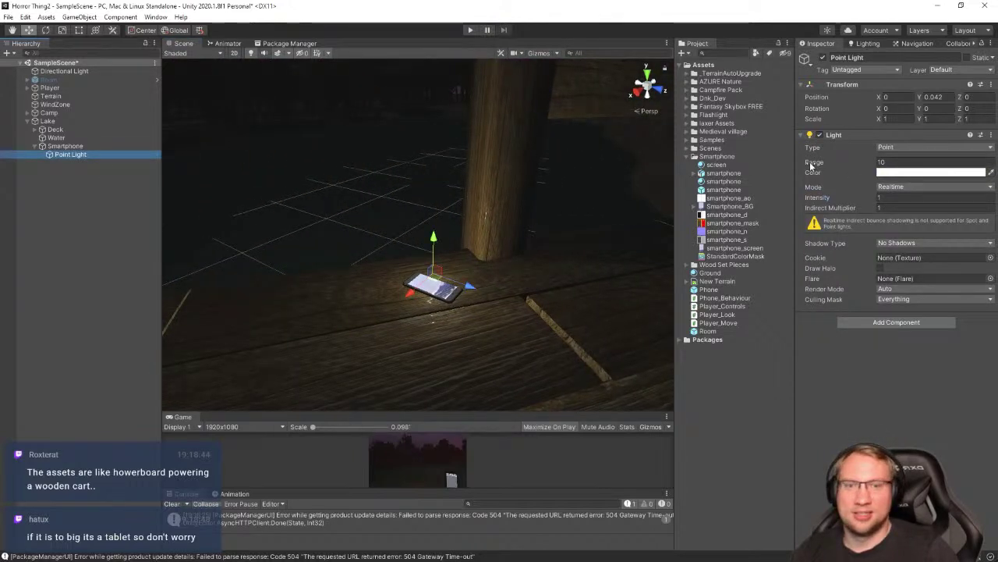
pyautogui.moveTo(112, 167); pyautogui.dragTo(585, 182)
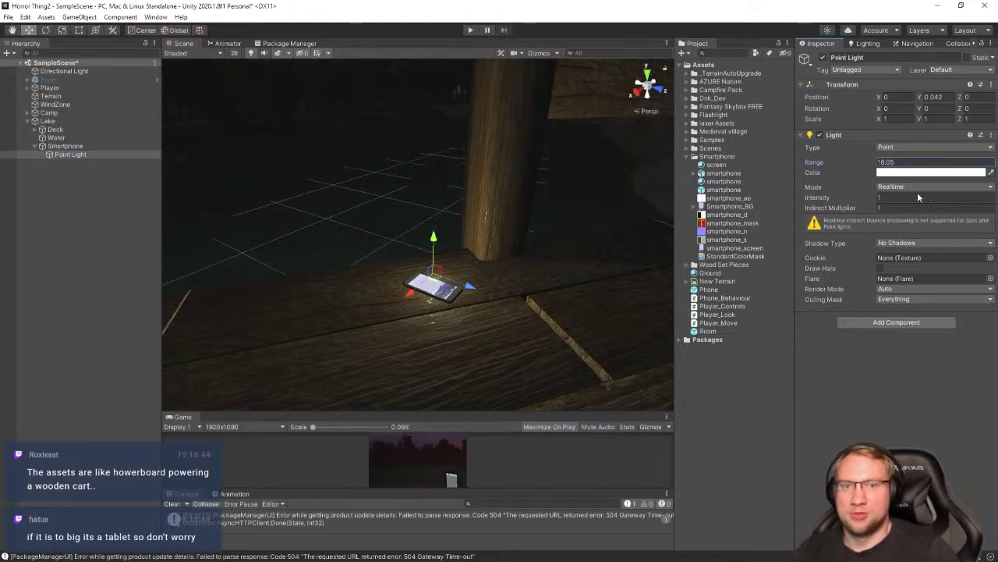
pyautogui.press('s')
pyautogui.moveTo(581, 220); pyautogui.dragTo(520, 217, button='right')
pyautogui.keyDown('alt'); pyautogui.moveTo(520, 216); pyautogui.dragTo(485, 296); pyautogui.keyUp('alt')
pyautogui.click(901, 244)
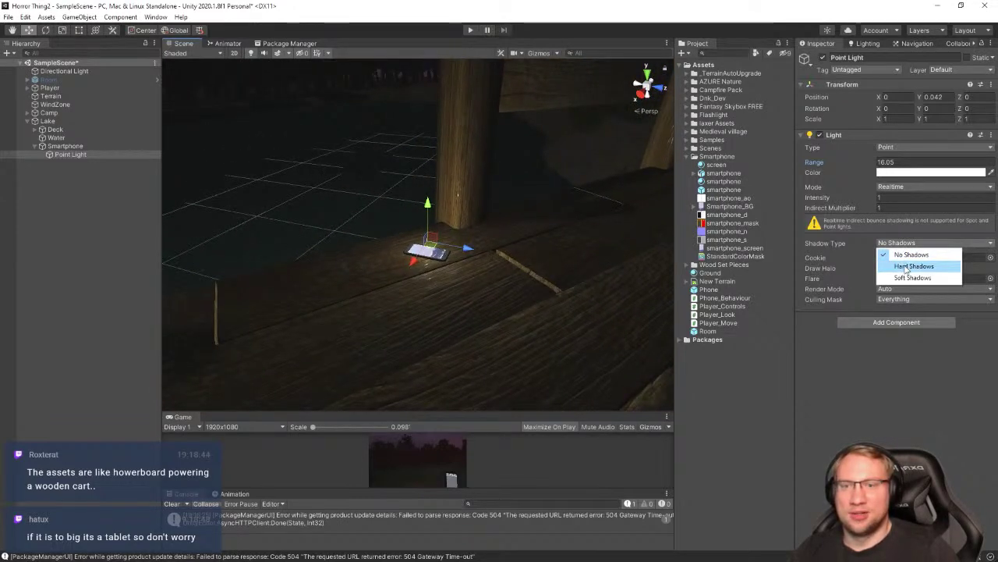
pyautogui.click(913, 266)
pyautogui.keyDown('alt'); pyautogui.moveTo(496, 259); pyautogui.dragTo(405, 266); pyautogui.keyUp('alt')
# Examine the Smartphone's two material setups, including the Screen material's emission color
pyautogui.click(62, 147)
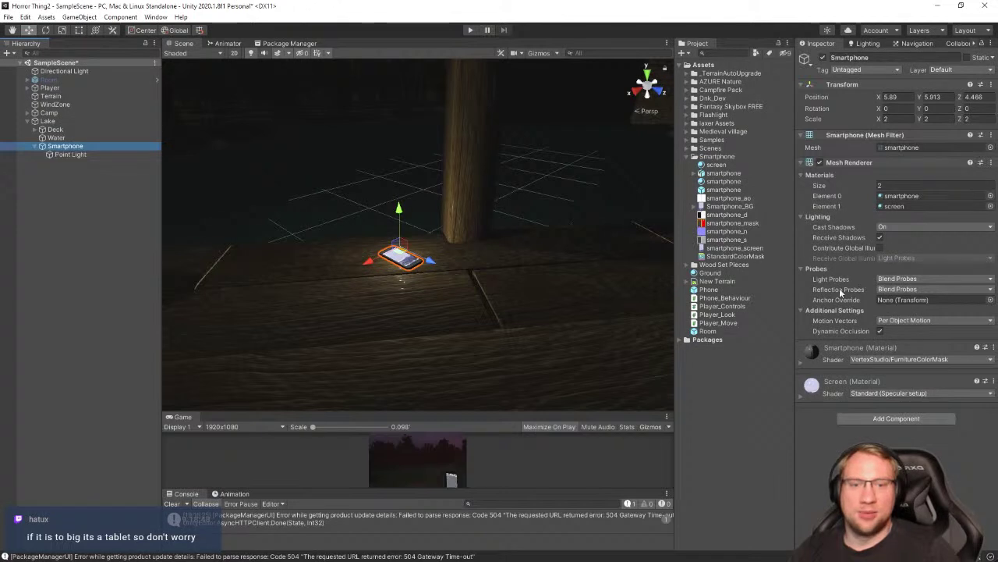
pyautogui.click(800, 362)
pyautogui.scroll(-5, 835, 291)
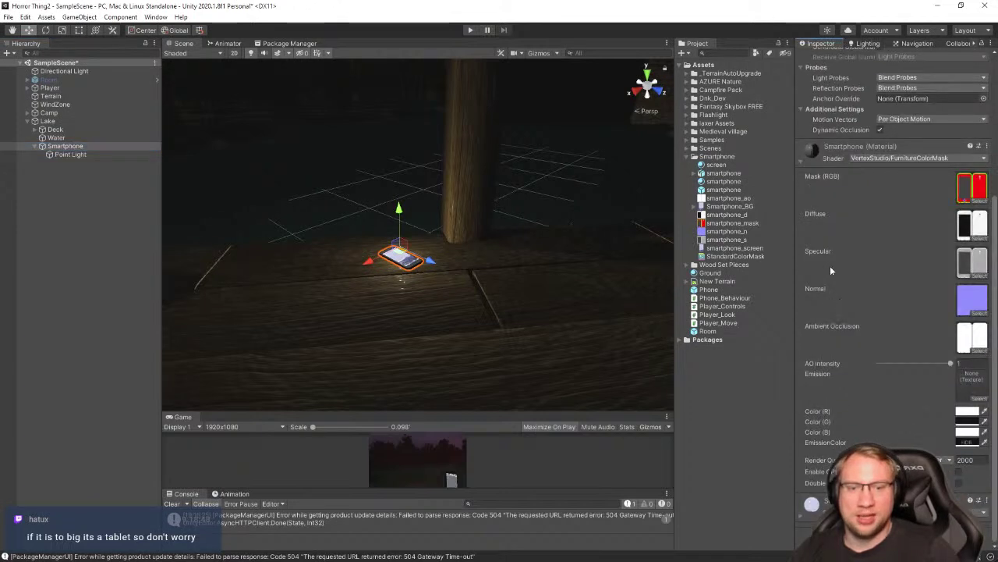
pyautogui.click(808, 162)
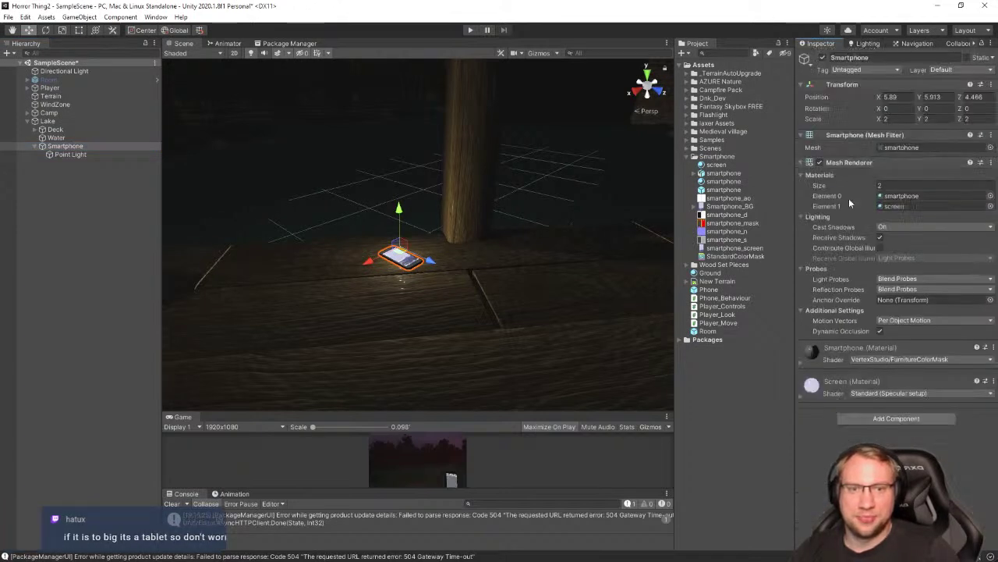
pyautogui.click(799, 399)
pyautogui.scroll(-5, 874, 371)
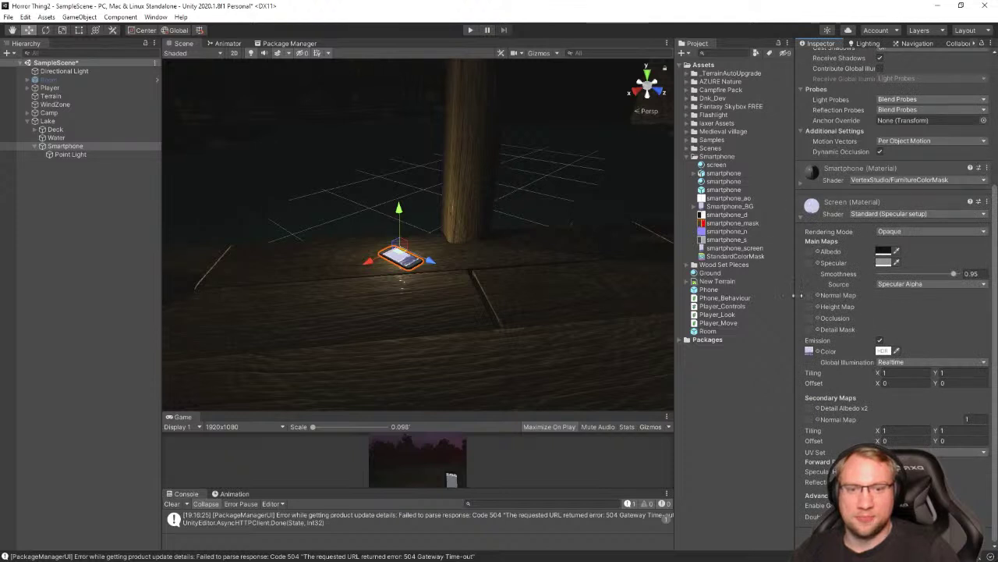
pyautogui.click(884, 351)
pyautogui.click(988, 303)
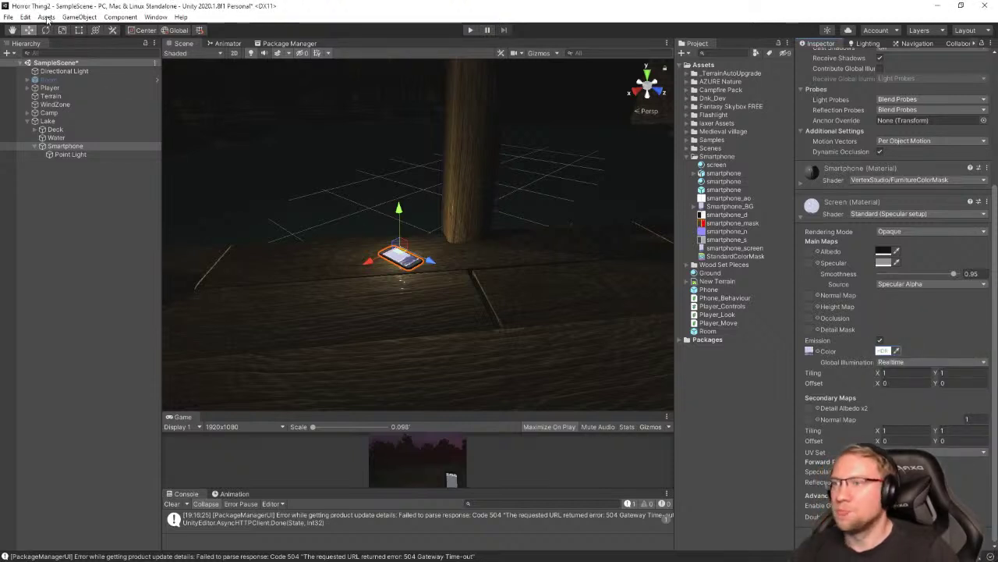
# Save the scene and clear the object selection
pyautogui.click(7, 16)
pyautogui.click(32, 54)
pyautogui.click(73, 256)
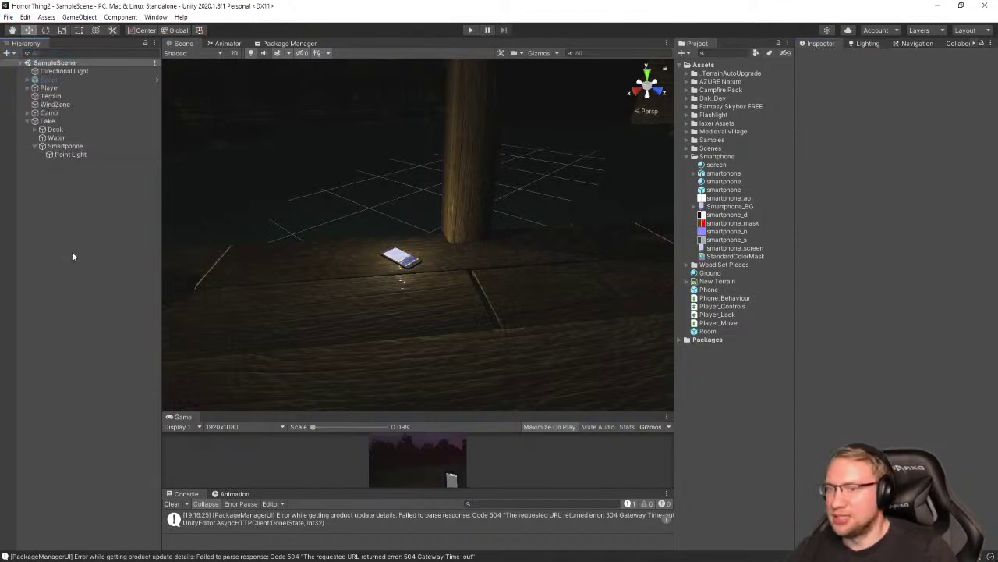
# Run the game and walk from the campfire along the forest path towards the lake dock
pyautogui.click(471, 32)
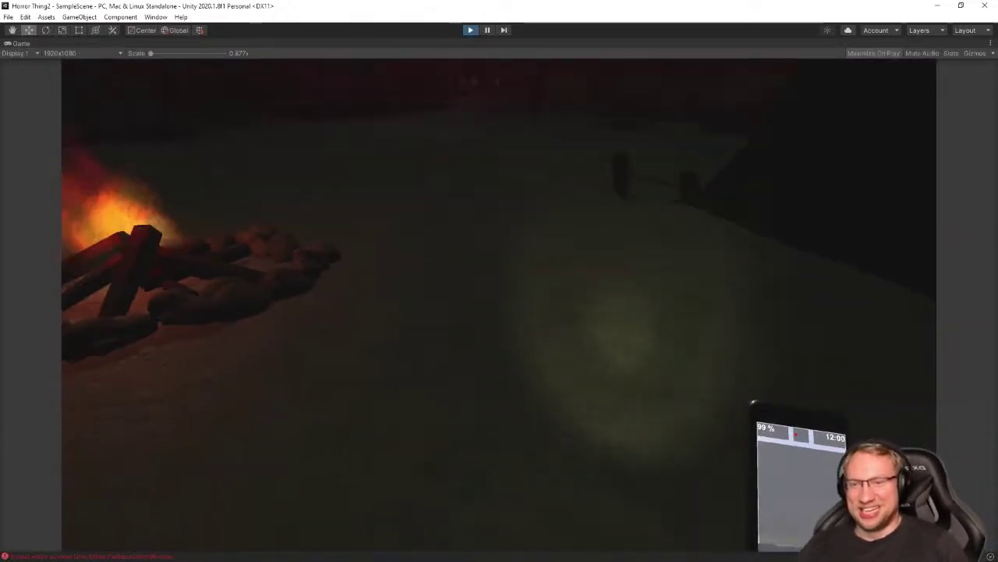
pyautogui.press('w')
pyautogui.press('w')
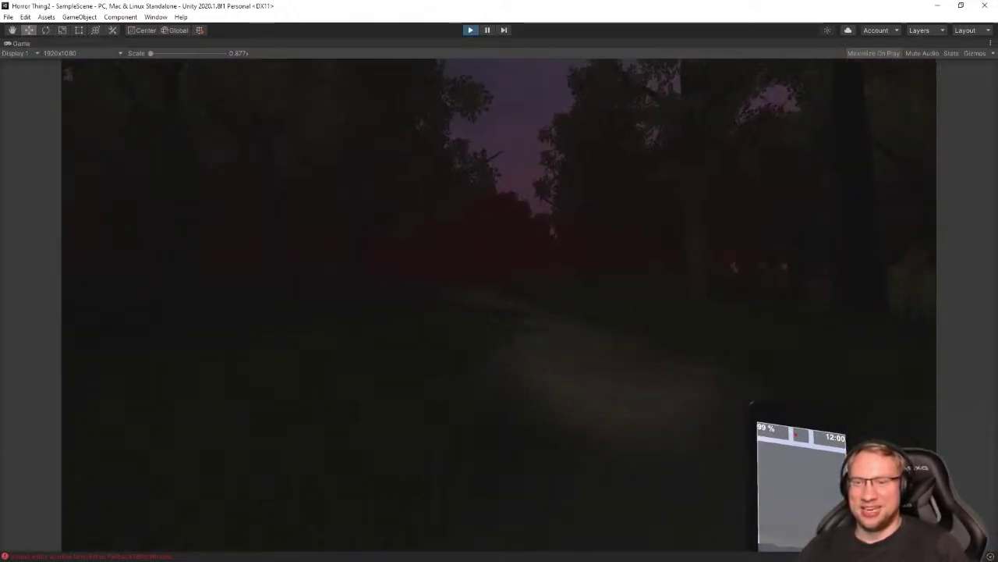
pyautogui.press('w')
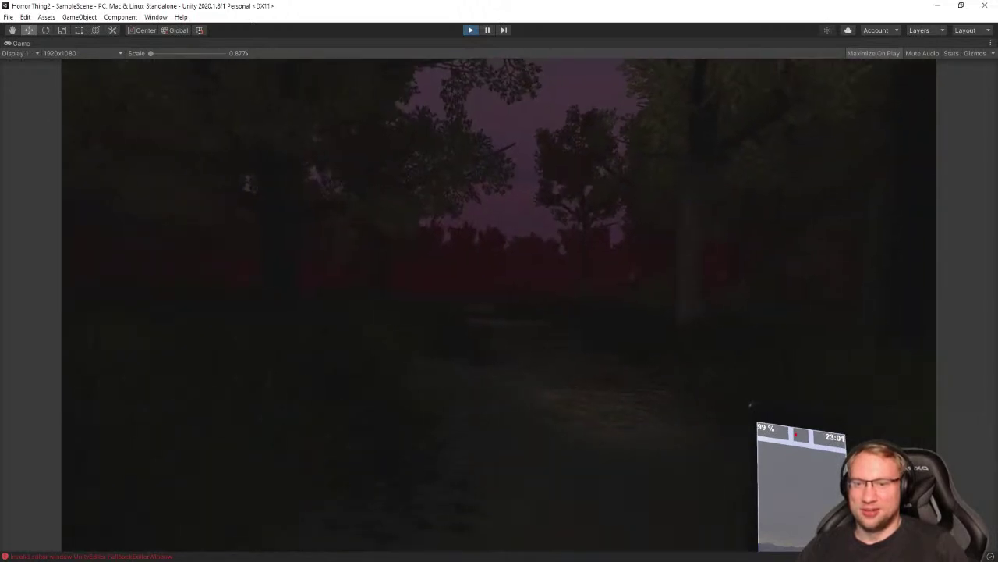
pyautogui.press('w')
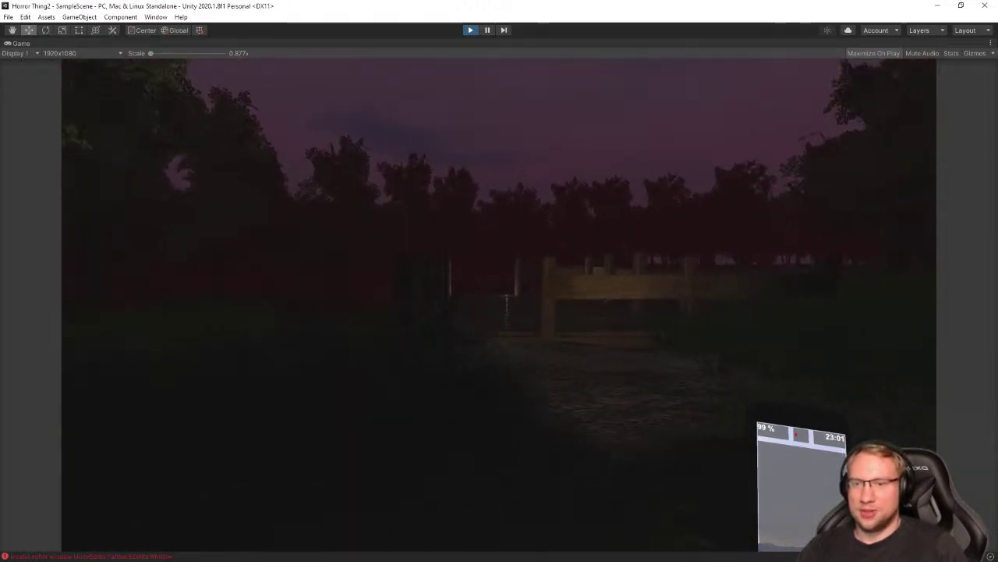
pyautogui.press('w')
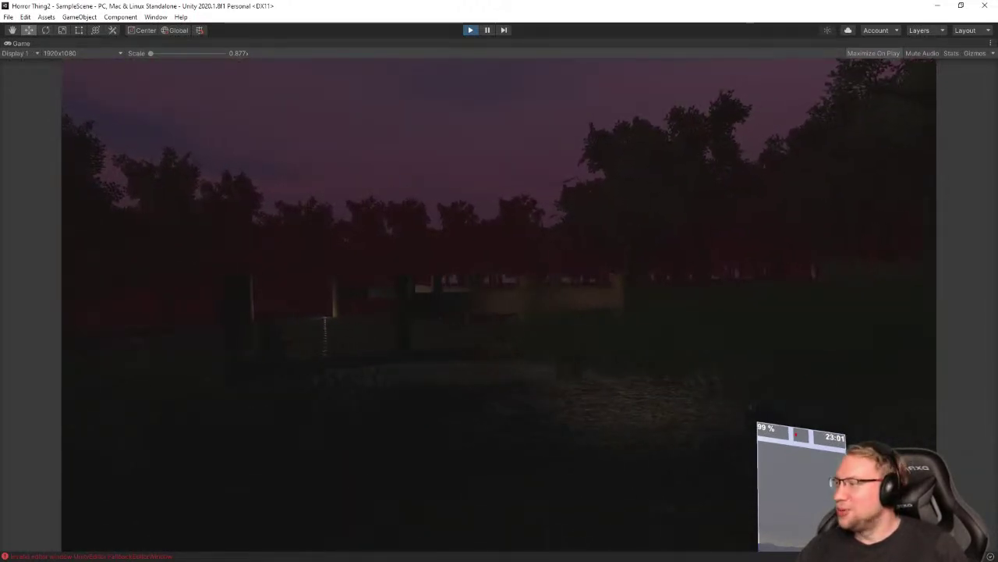
pyautogui.press('w')
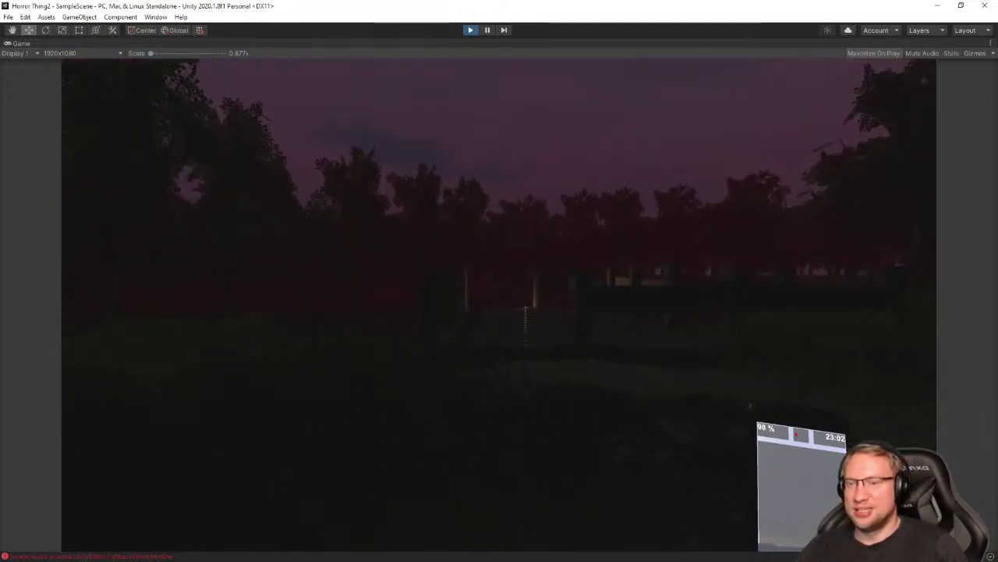
pyautogui.press('w')
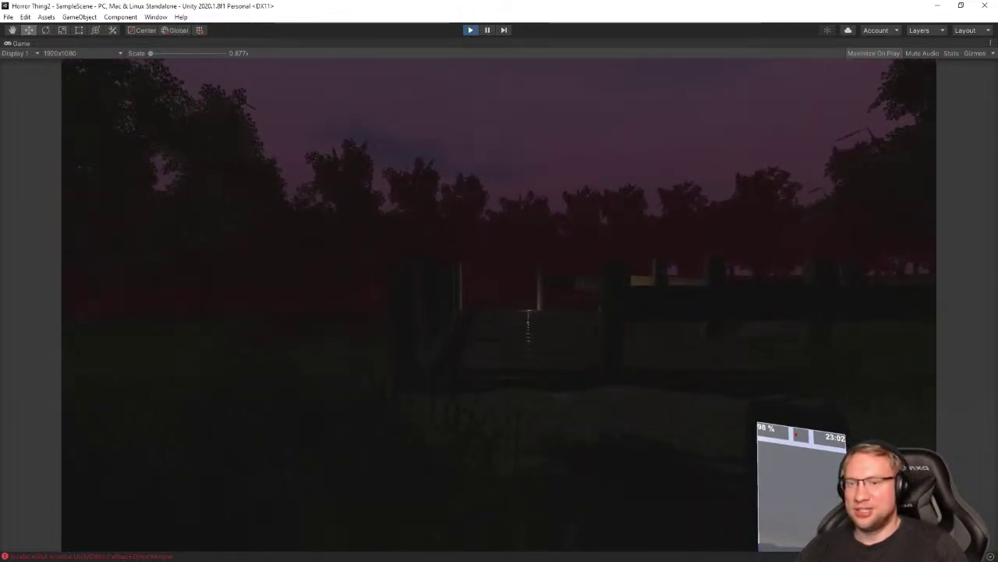
# Back away from the dock and check from several spots how far the phone's light is noticeable
pyautogui.press('s')
pyautogui.press('w')
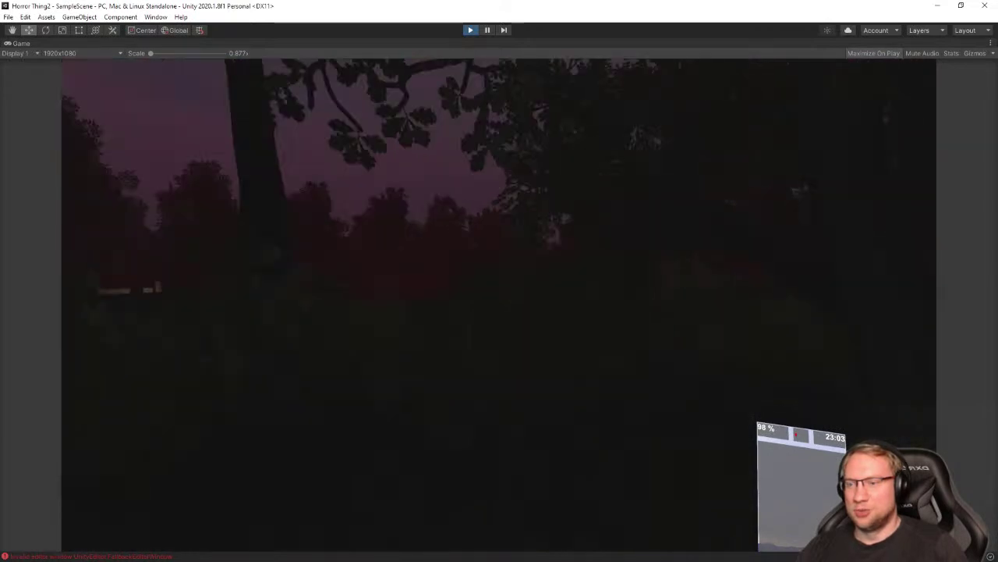
pyautogui.press('w')
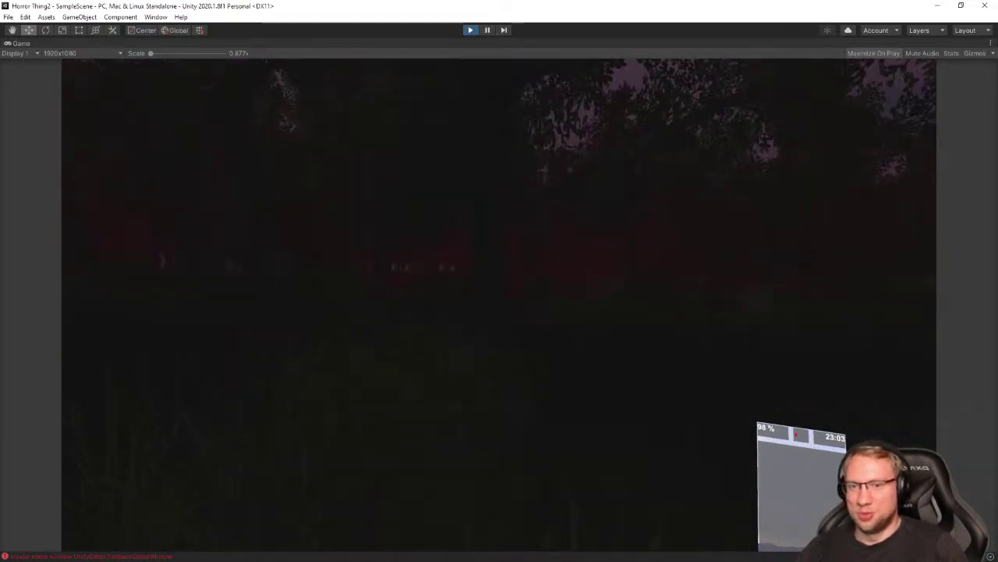
pyautogui.press('w')
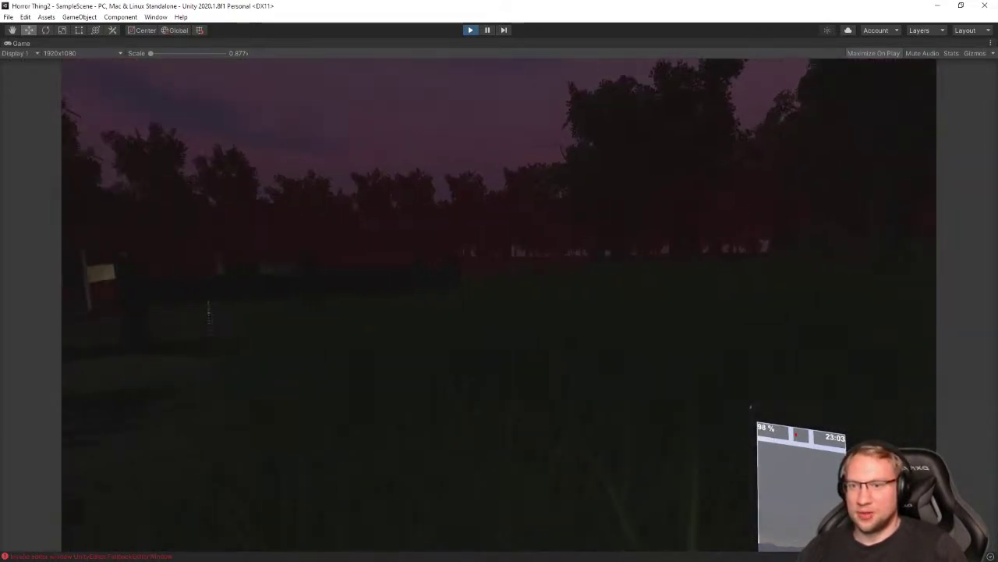
pyautogui.press('s')
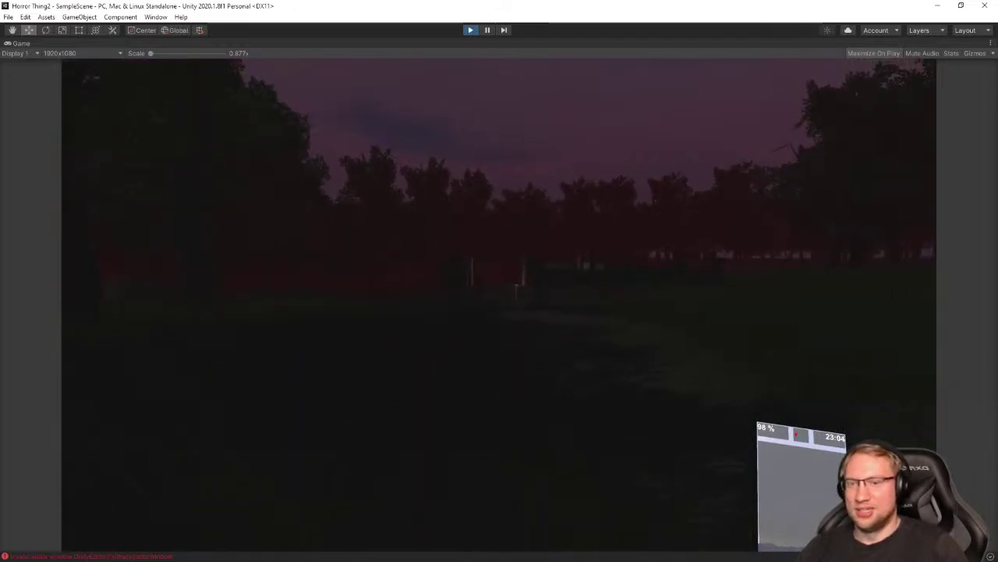
pyautogui.press('w')
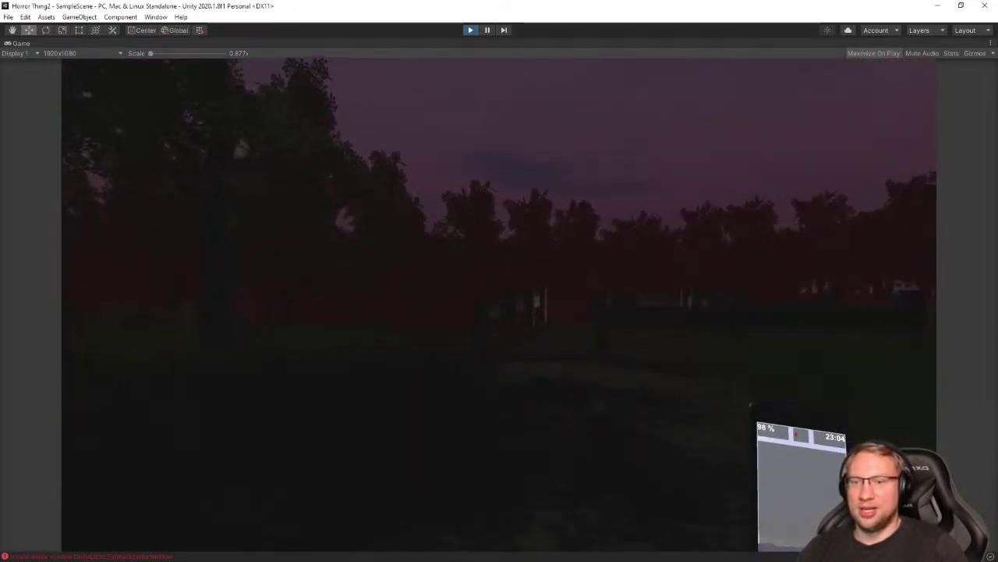
# Walk onto the dock up to the glowing phone, inspect it closely, and stop the game
pyautogui.press('w')
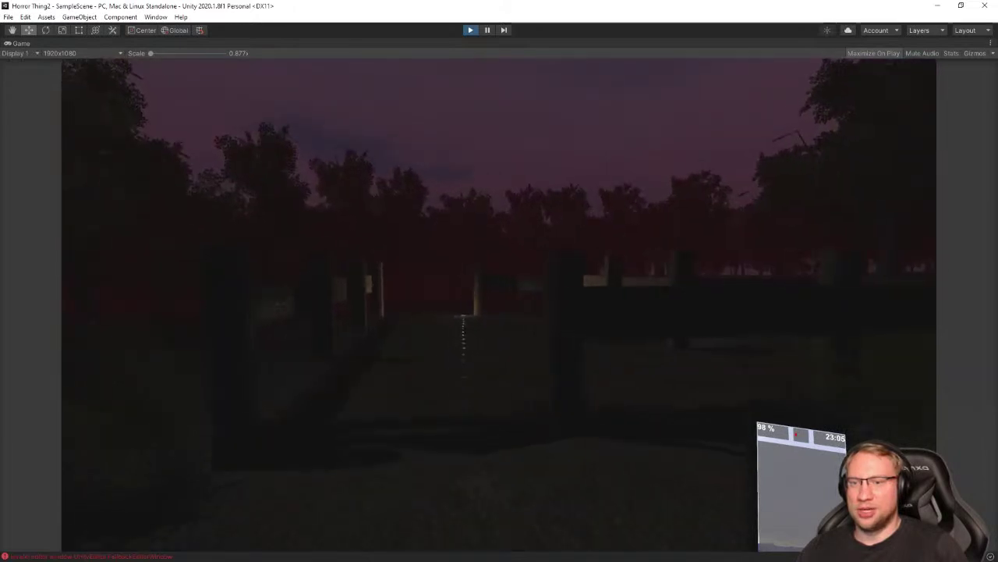
pyautogui.press('w')
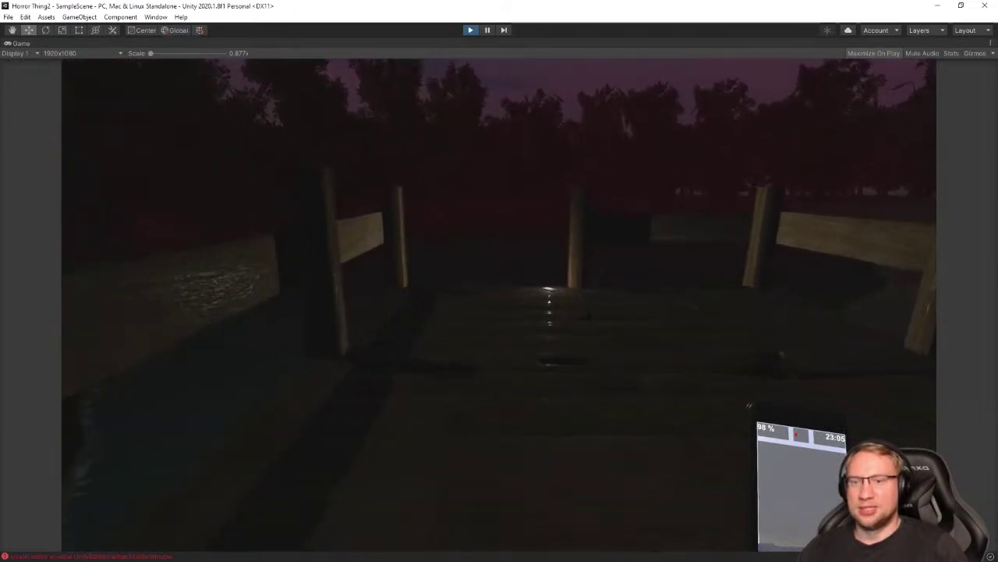
pyautogui.press('w')
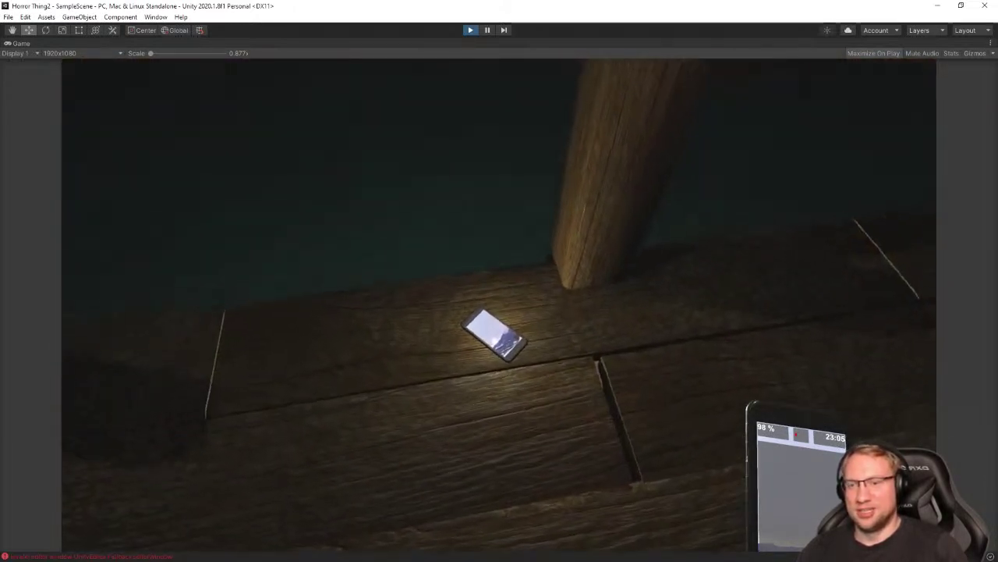
pyautogui.press('s')
pyautogui.press('super')
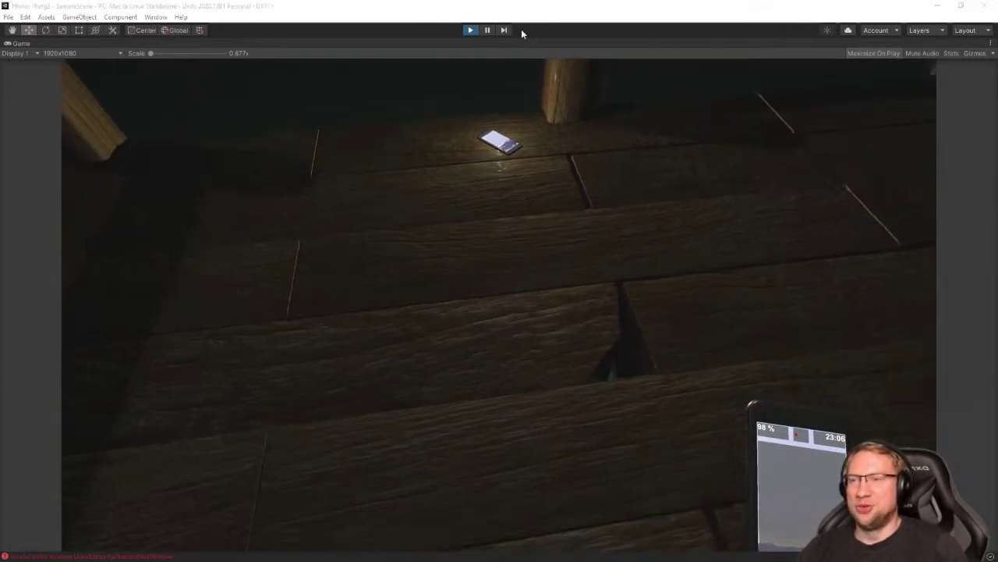
pyautogui.click(470, 31)
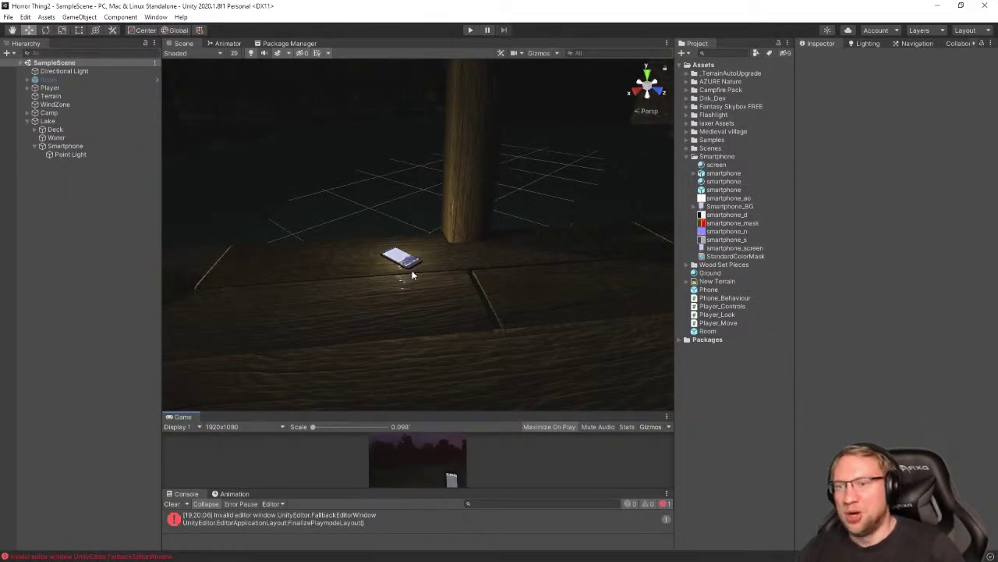
# Move the Smartphone along the deck to about X 7.21, Z 4.65
pyautogui.click(71, 155)
pyautogui.click(66, 146)
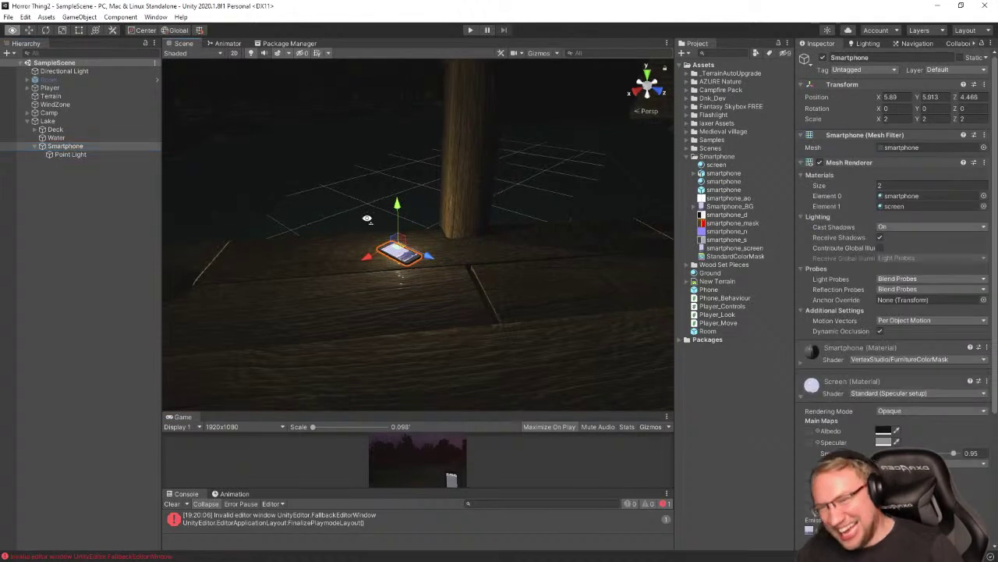
pyautogui.scroll(-5, 417, 219)
pyautogui.moveTo(406, 228); pyautogui.dragTo(392, 247)
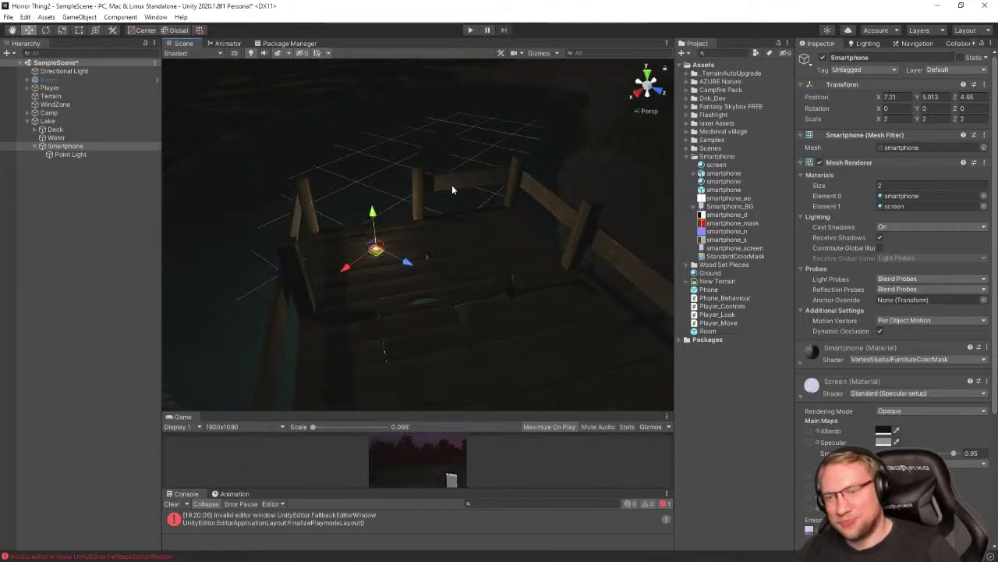
# Move the Smartphone closer to the deck's railed corner, to about X 7.205, Z 3.728
pyautogui.click(452, 182)
pyautogui.keyDown('alt'); pyautogui.moveTo(489, 231); pyautogui.dragTo(473, 139); pyautogui.keyUp('alt')
pyautogui.click(472, 131)
pyautogui.moveTo(472, 138); pyautogui.dragTo(396, 249, button='right')
pyautogui.press('w')
pyautogui.press('s')
pyautogui.press('w')
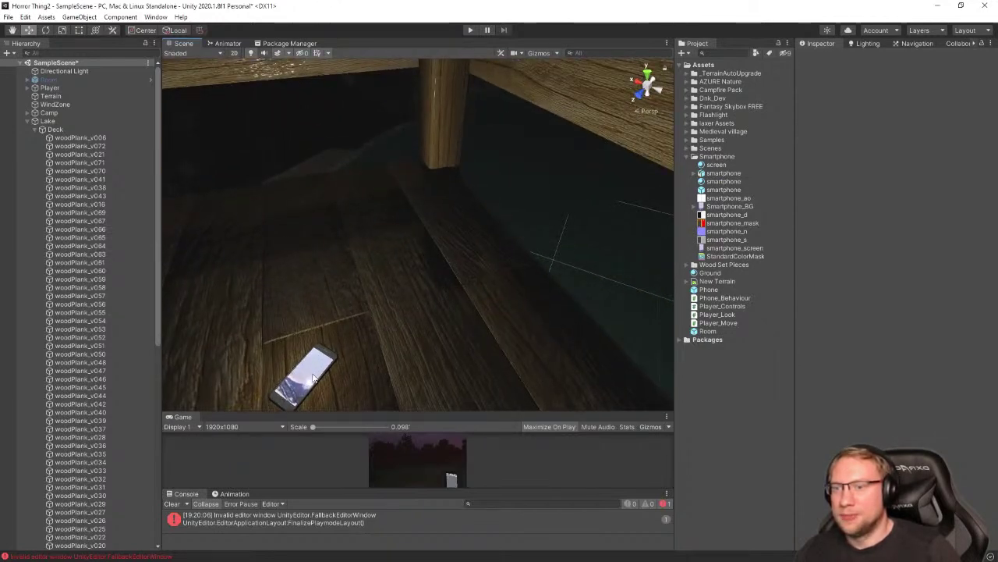
pyautogui.click(310, 374)
pyautogui.press('f')
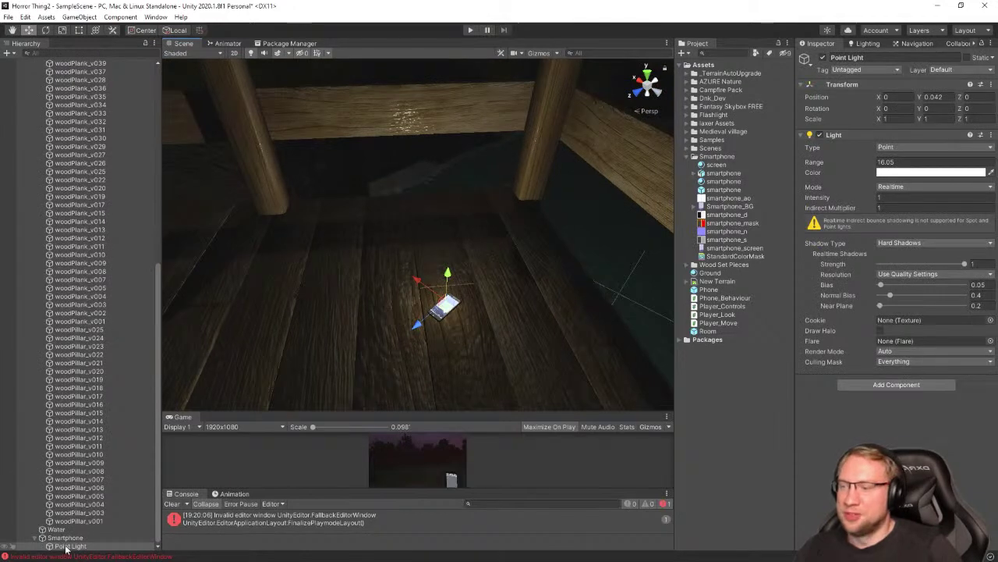
pyautogui.click(66, 537)
pyautogui.moveTo(445, 311); pyautogui.dragTo(507, 251)
# Set the Smartphone's Point Light range to about 6.87 and its intensity to about 4.1
pyautogui.press('a')
pyautogui.moveTo(351, 267); pyautogui.dragTo(358, 225, button='right')
pyautogui.press('s')
pyautogui.click(469, 111)
pyautogui.press('d')
pyautogui.keyDown('alt'); pyautogui.moveTo(357, 226); pyautogui.dragTo(368, 228); pyautogui.keyUp('alt')
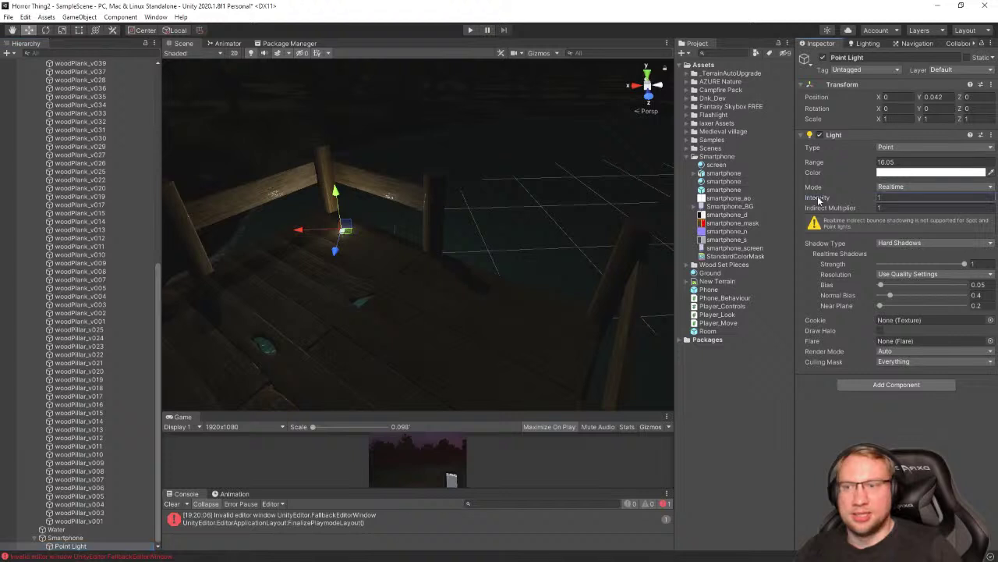
pyautogui.moveTo(819, 200)
pyautogui.mouseDown()
pyautogui.moveTo(846, 199)
pyautogui.moveTo(825, 198)
pyautogui.moveTo(836, 198)
pyautogui.mouseUp()
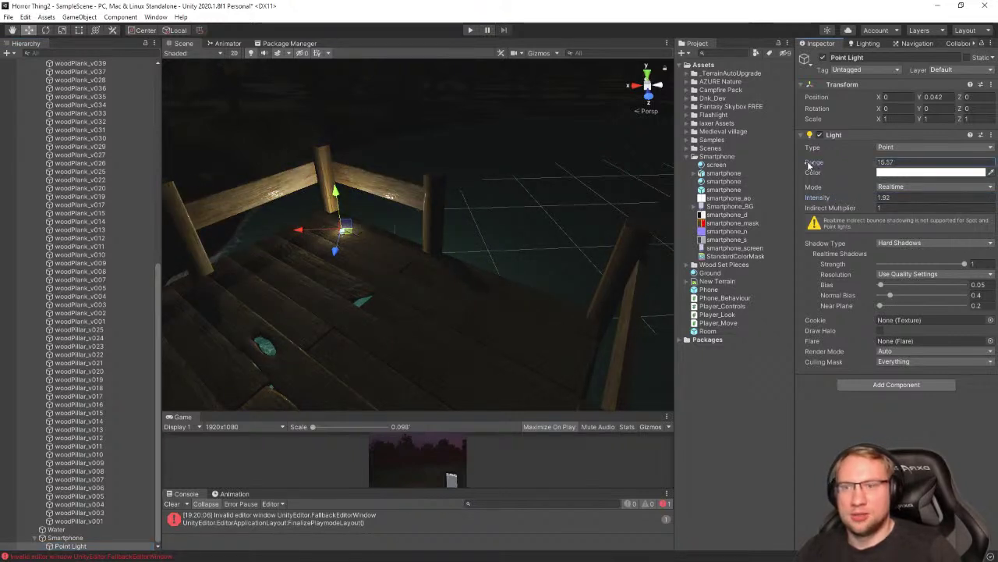
pyautogui.moveTo(809, 163); pyautogui.dragTo(659, 159)
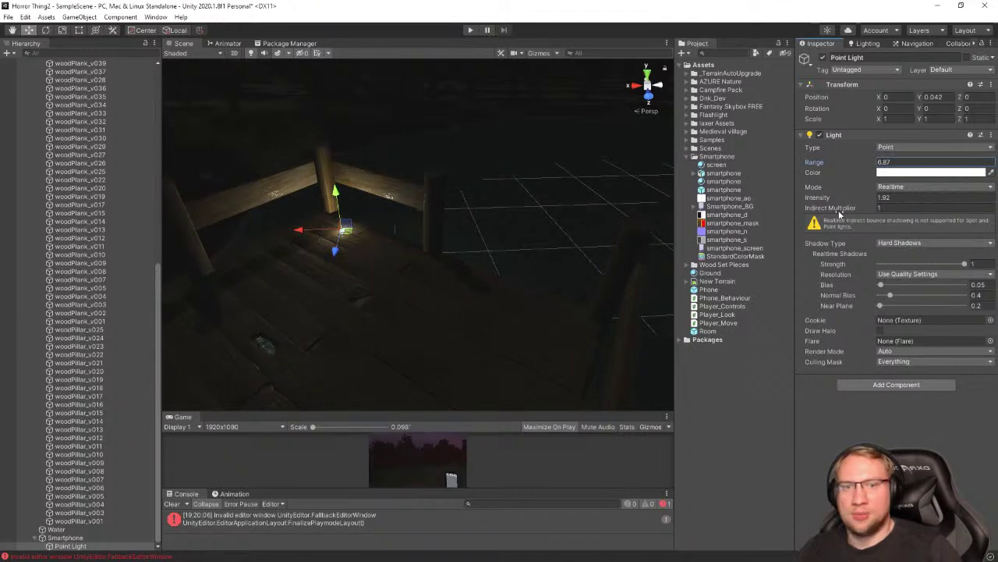
pyautogui.moveTo(827, 201); pyautogui.dragTo(834, 199)
# Check the phone's glow on the dock from a distance and save the scene
pyautogui.press('s')
pyautogui.moveTo(475, 233); pyautogui.dragTo(550, 208, button='right')
pyautogui.press('a')
pyautogui.press('w')
pyautogui.press('s')
pyautogui.click(7, 16)
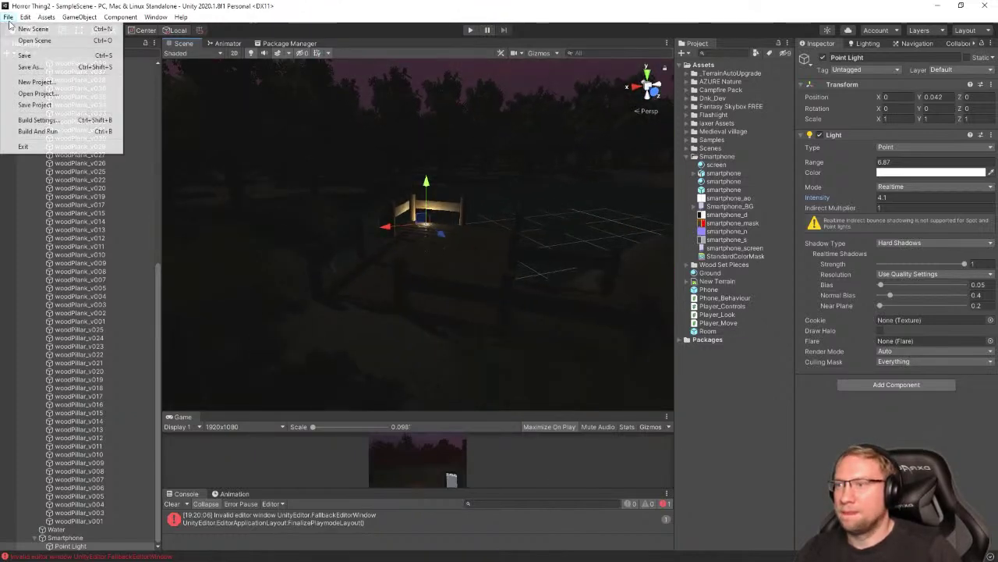
pyautogui.click(31, 57)
# Playtest the walk from the campfire to the relit phone on the dock and stop the game
pyautogui.click(471, 31)
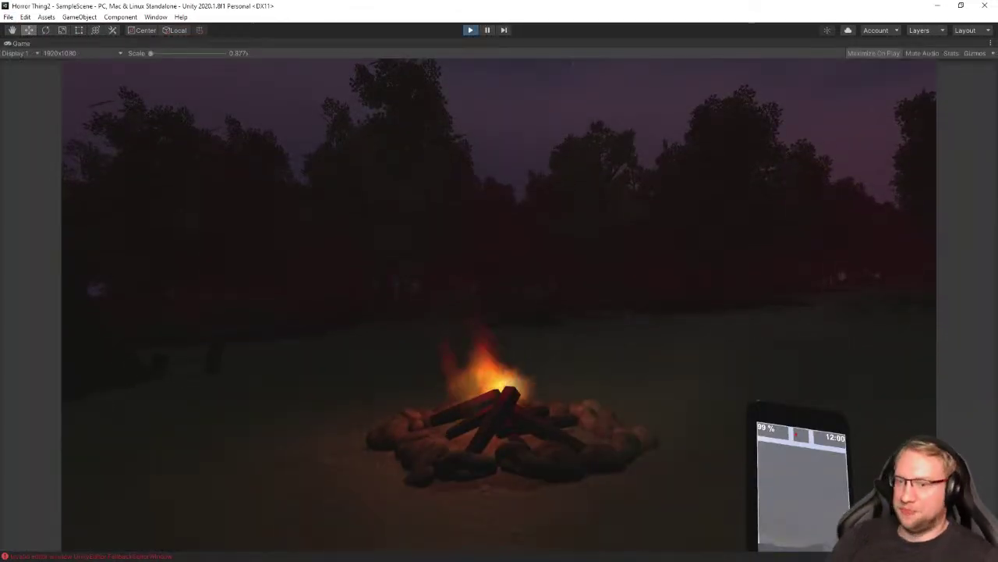
pyautogui.press('w')
pyautogui.press('w')
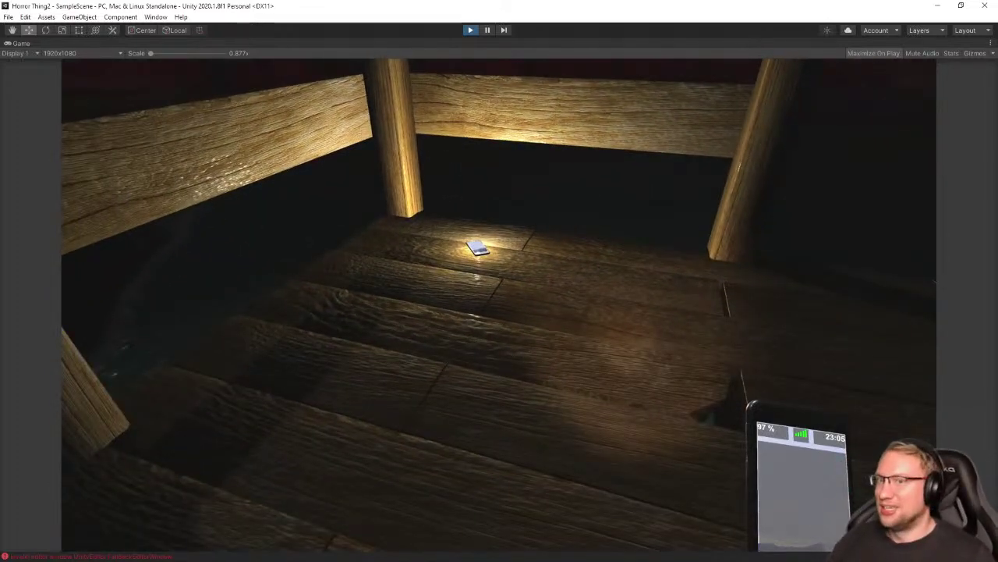
pyautogui.click(470, 30)
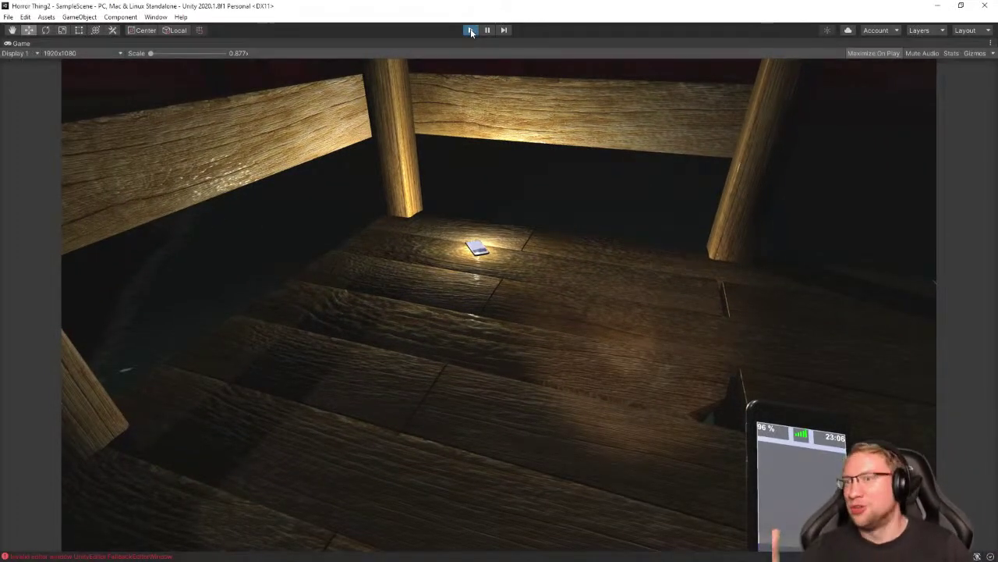
# Save the scene and collapse the Deck object's list of planks and pillars
pyautogui.click(8, 16)
pyautogui.click(27, 55)
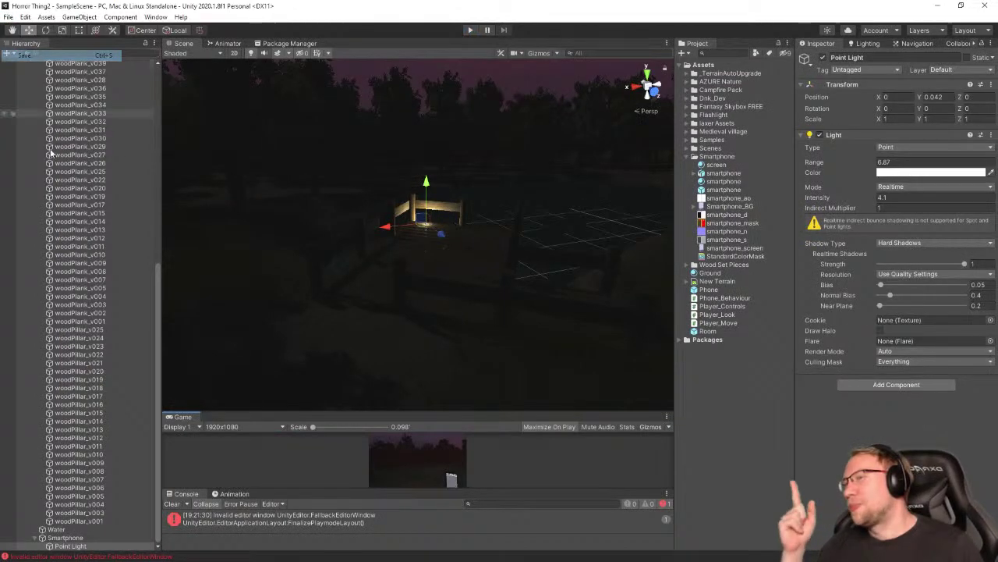
pyautogui.scroll(10, 50, 153)
pyautogui.click(35, 129)
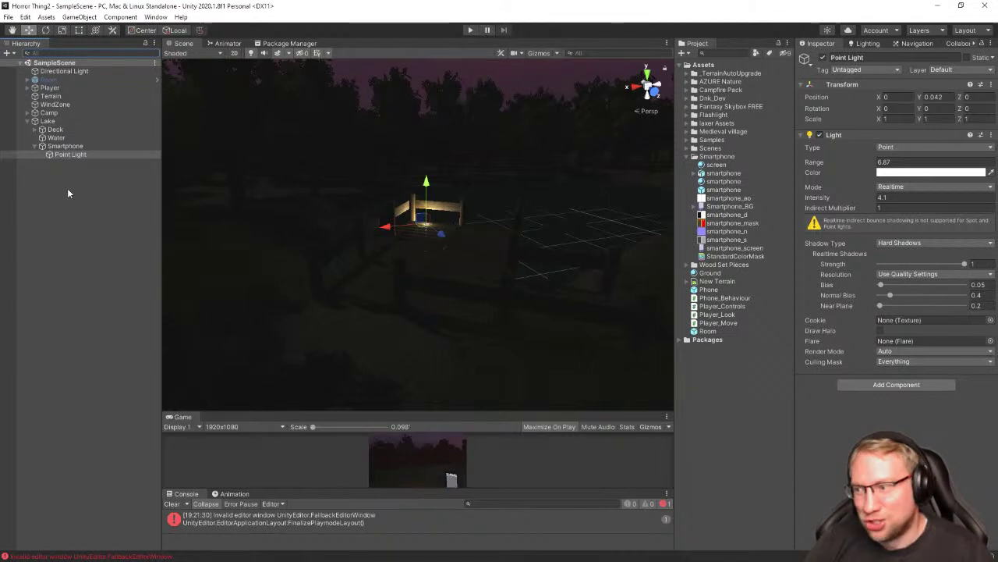
# Collapse the Smartphone's Mesh Filter, Mesh Renderer and both material sections
pyautogui.click(67, 146)
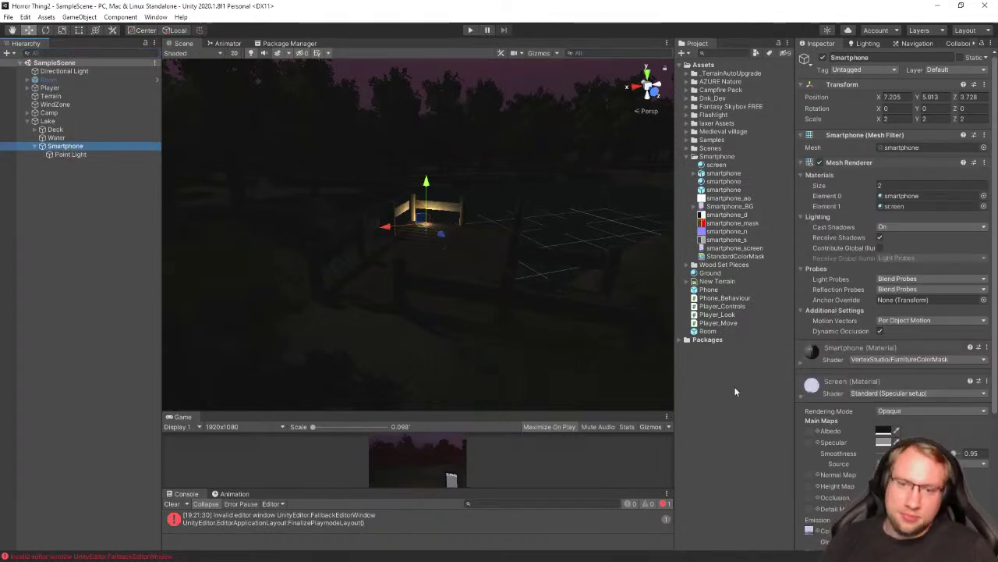
pyautogui.click(805, 138)
pyautogui.click(801, 146)
pyautogui.click(804, 160)
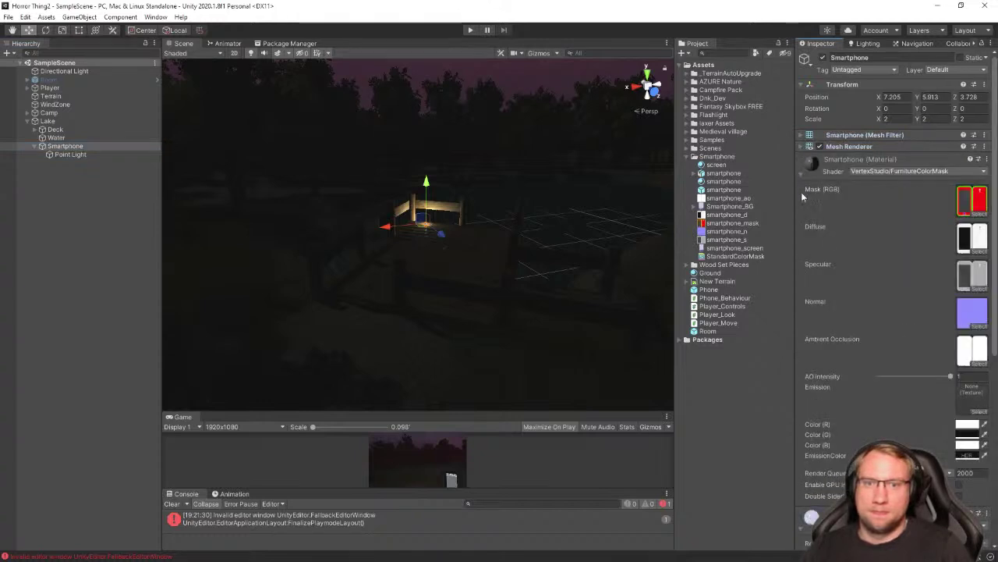
pyautogui.click(801, 173)
pyautogui.click(802, 201)
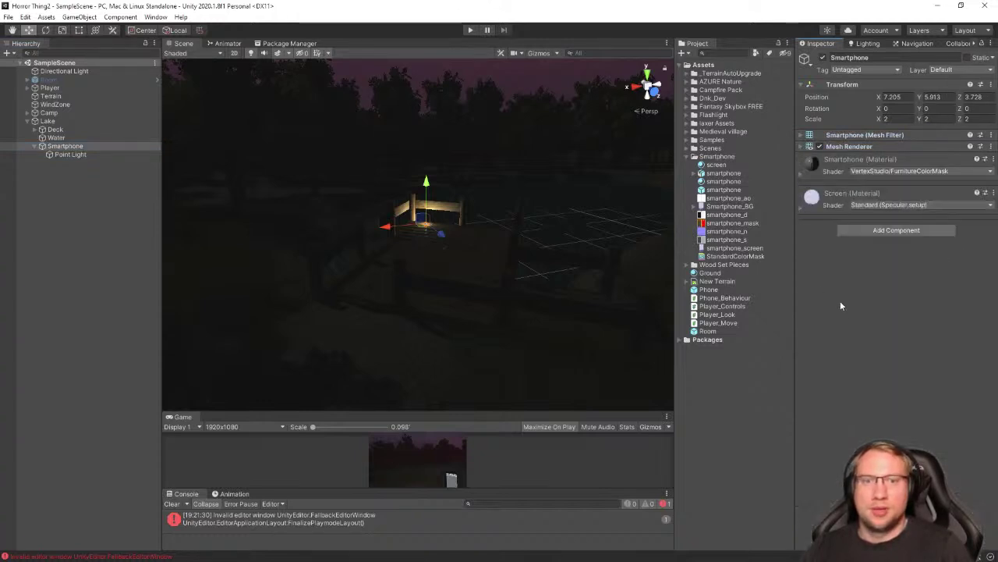
# Create a new script named Phone_Lake and add it as a component to the Smartphone object
pyautogui.click(878, 230)
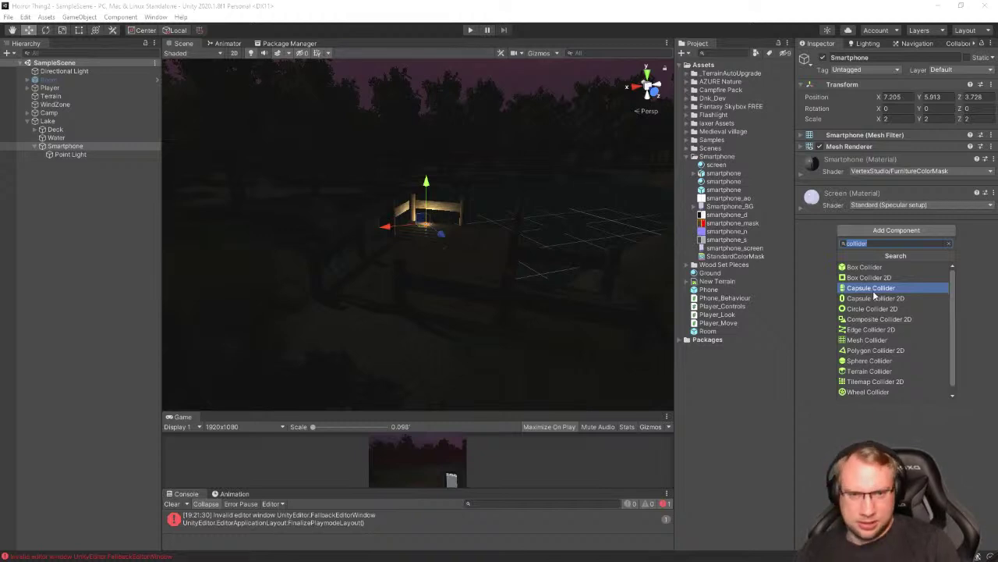
pyautogui.write('Sm')
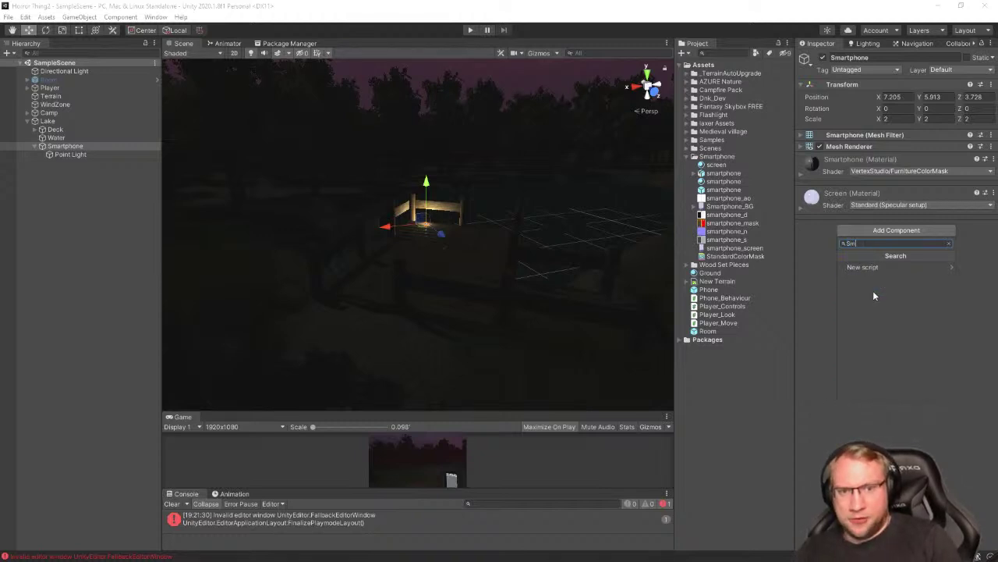
pyautogui.press('BackSpace')
pyautogui.press('BackSpace')
pyautogui.write('Phone')
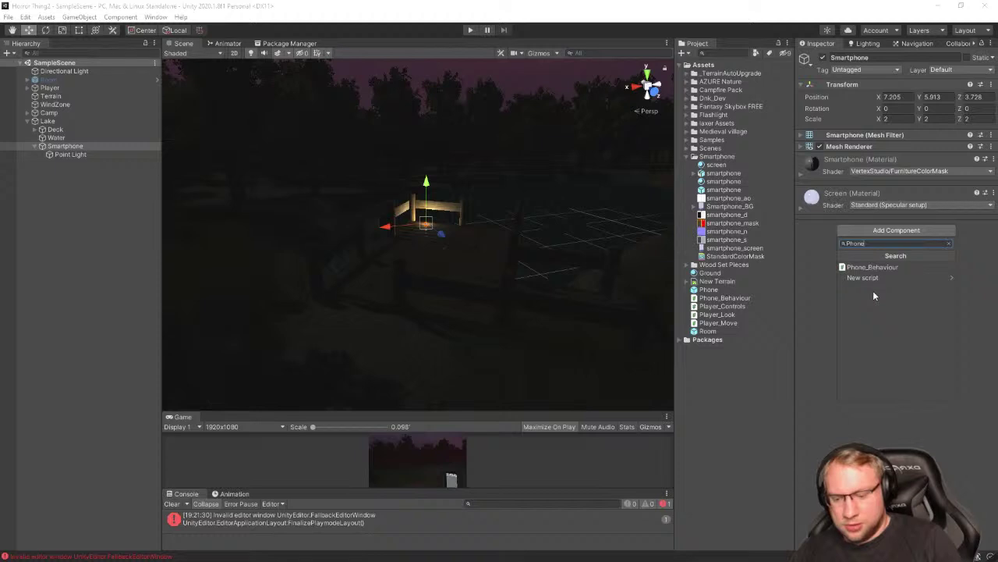
pyautogui.write('_Deck')
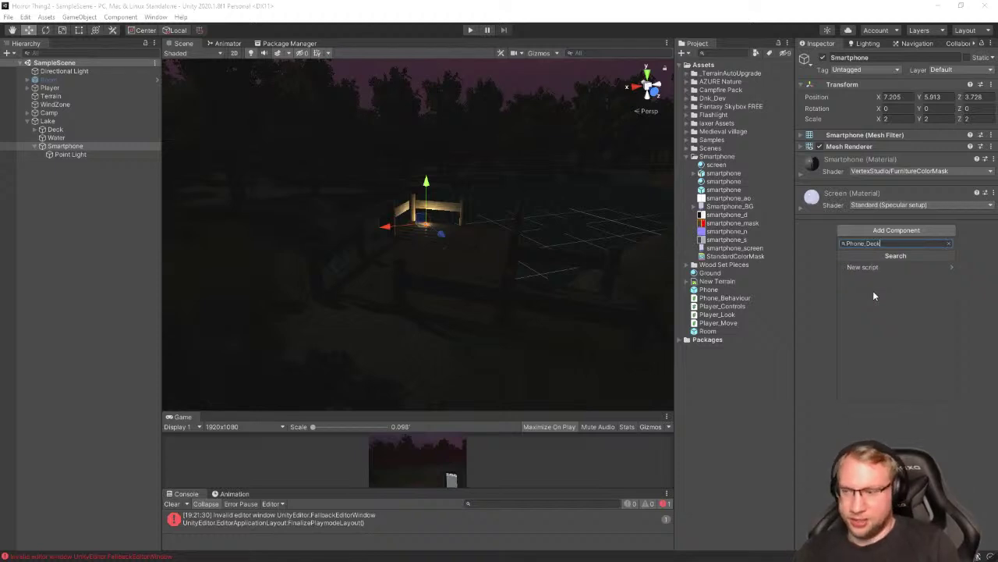
pyautogui.press('BackSpace')
pyautogui.press('BackSpace')
pyautogui.press('BackSpace')
pyautogui.press('BackSpace')
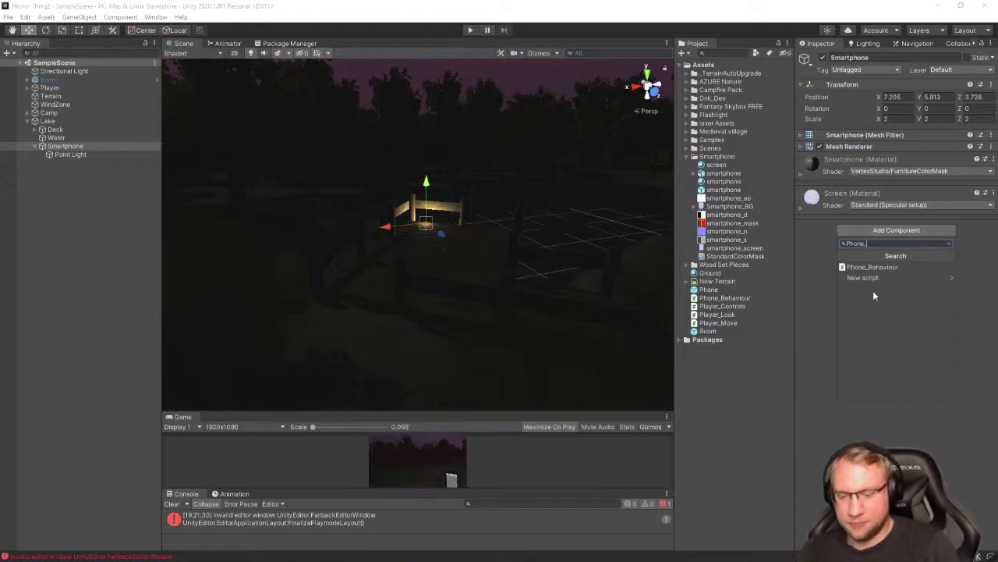
pyautogui.write('Lake')
pyautogui.hotkey('ctrl', 'a')
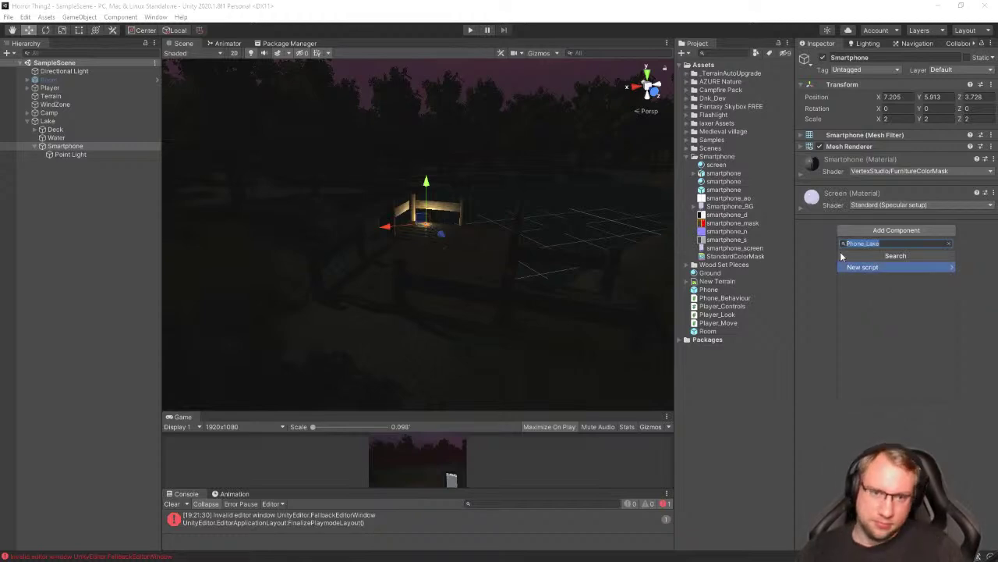
pyautogui.click(863, 267)
pyautogui.click(897, 393)
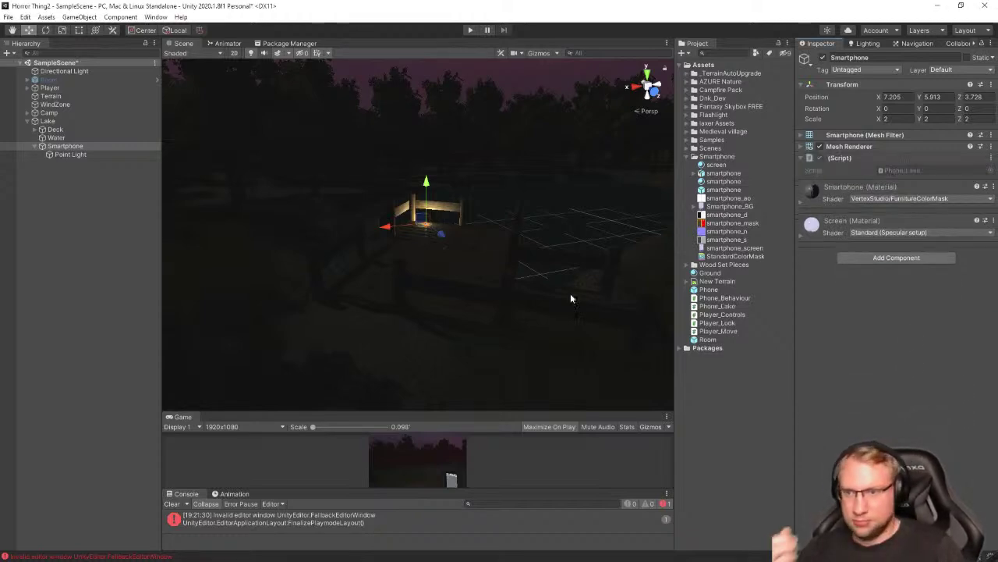
# Clear the console and examine the phone up close on the corner of the dock
pyautogui.hotkey('alt', 'Tab')
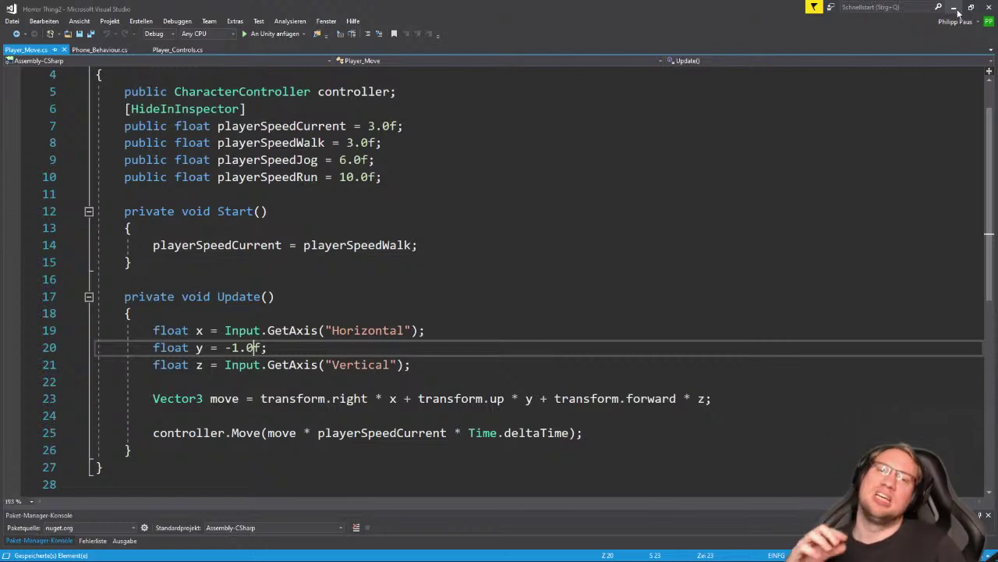
pyautogui.click(955, 8)
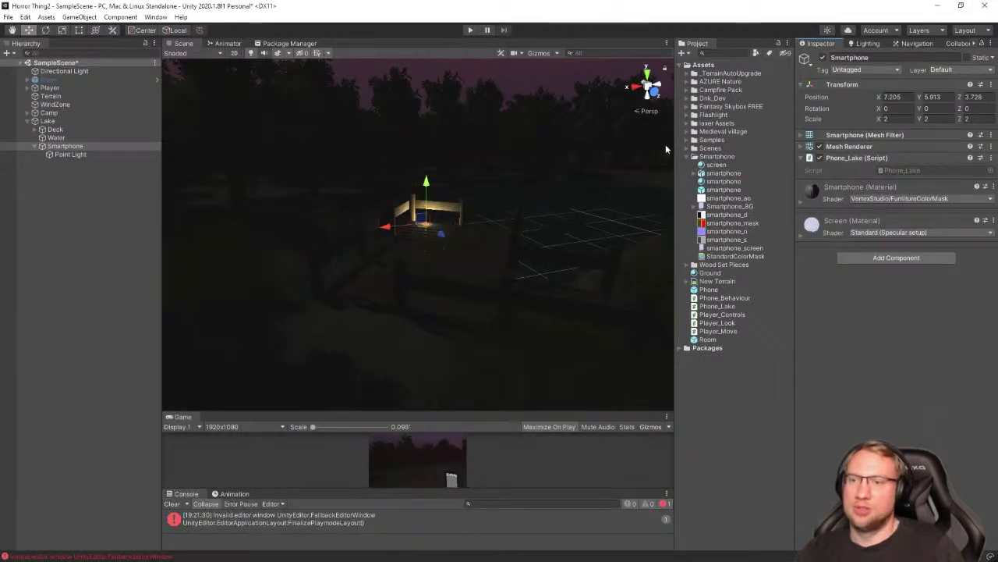
pyautogui.moveTo(411, 281); pyautogui.dragTo(424, 248, button='right')
pyautogui.scroll(5, 422, 249)
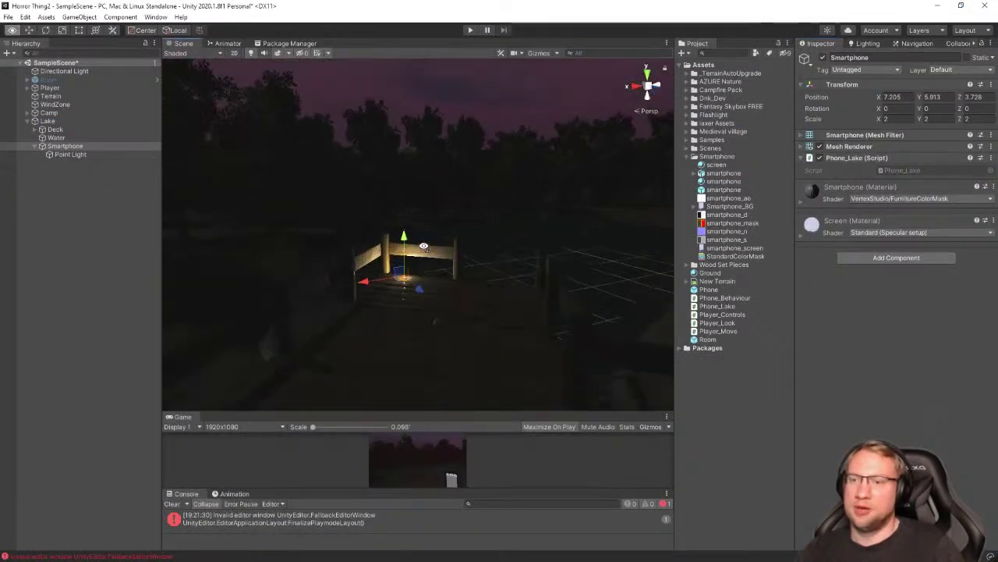
pyautogui.click(171, 503)
pyautogui.keyDown('alt'); pyautogui.moveTo(492, 218); pyautogui.dragTo(367, 273); pyautogui.keyUp('alt')
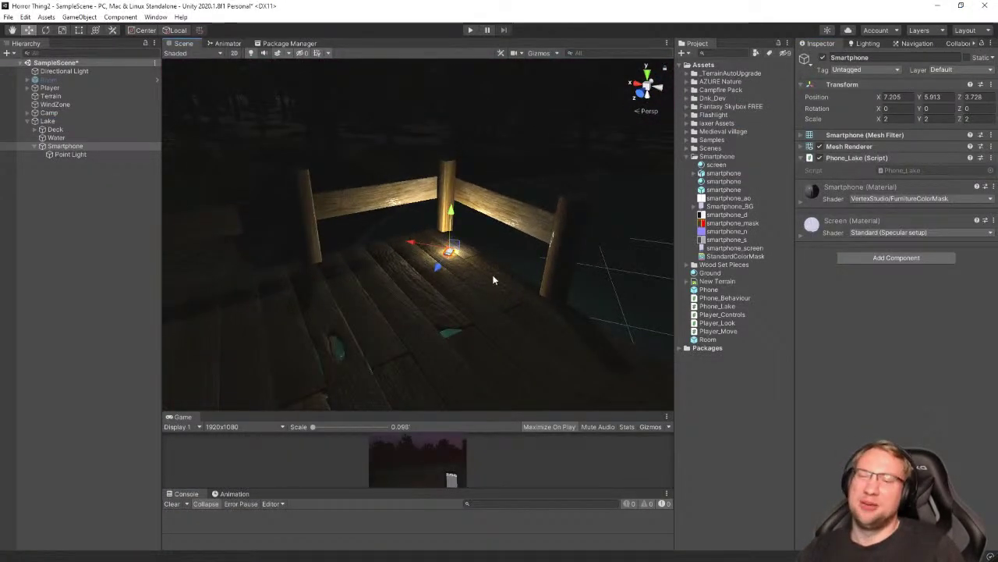
pyautogui.keyDown('alt'); pyautogui.moveTo(493, 279); pyautogui.dragTo(480, 194); pyautogui.keyUp('alt')
pyautogui.keyDown('alt'); pyautogui.moveTo(431, 148); pyautogui.dragTo(451, 194); pyautogui.keyUp('alt')
pyautogui.moveTo(451, 194); pyautogui.dragTo(388, 187, button='right')
pyautogui.press('w')
pyautogui.press('s')
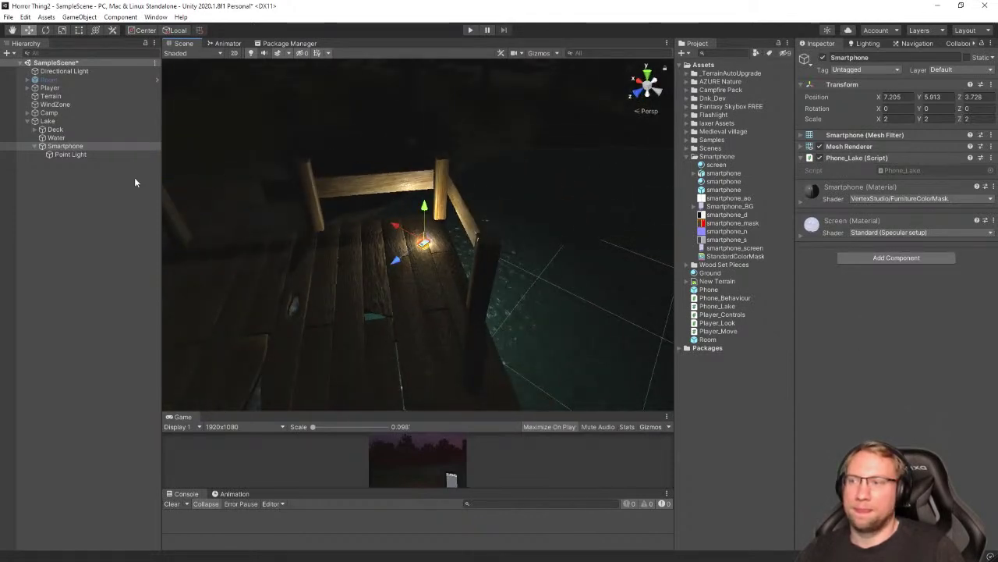
# Add a Sphere Collider component to the Smartphone
pyautogui.click(890, 257)
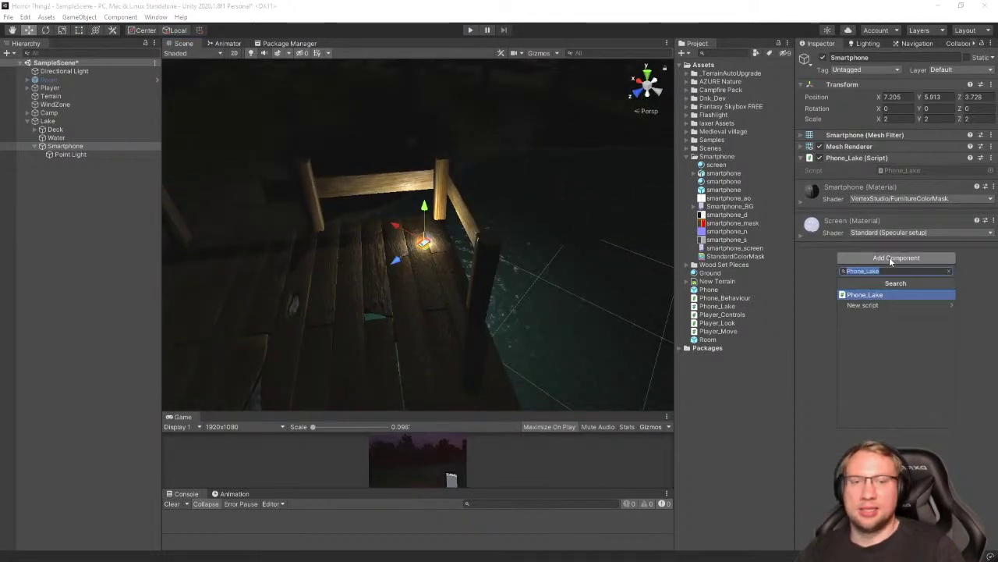
pyautogui.write('c')
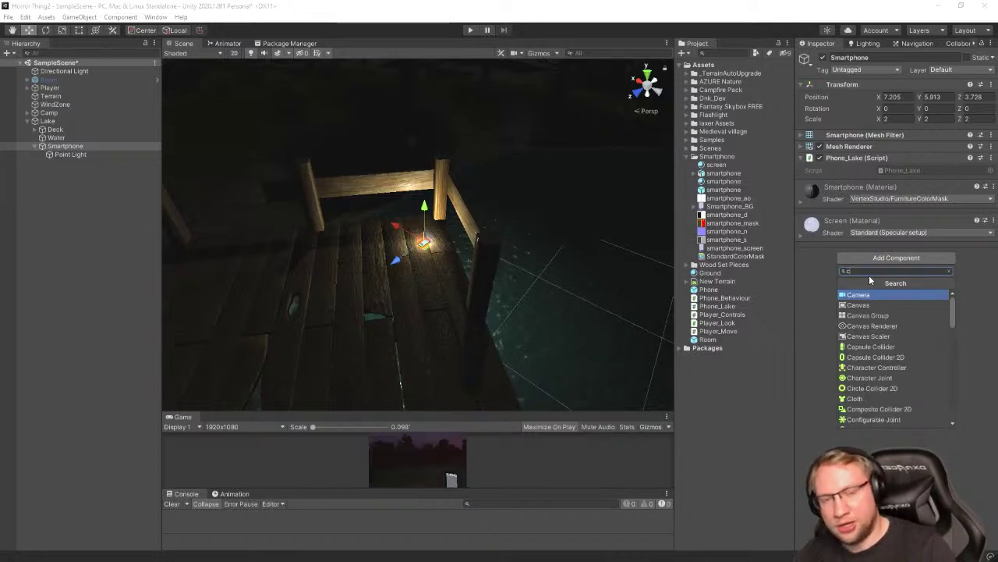
pyautogui.write('olli')
pyautogui.press('Down')
pyautogui.press('Down')
pyautogui.press('Down')
pyautogui.press('Down')
pyautogui.press('Down')
pyautogui.press('Down')
pyautogui.press('Down')
pyautogui.press('Down')
pyautogui.press('Down')
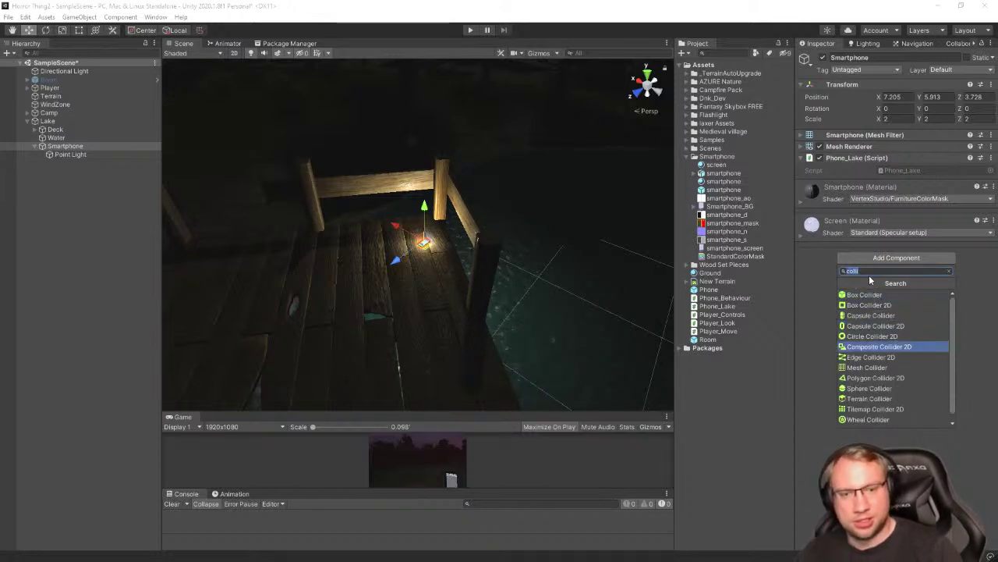
pyautogui.press('Up')
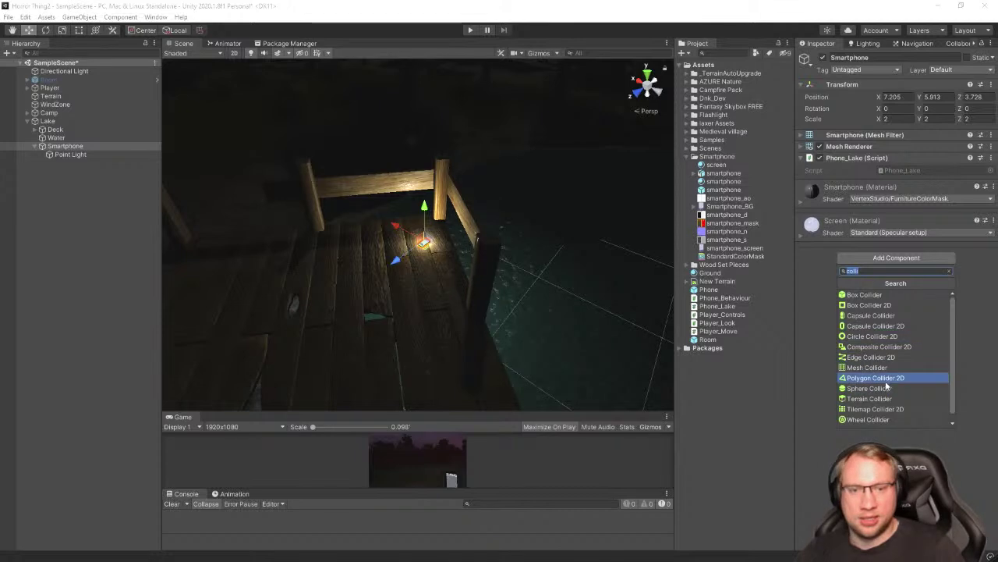
pyautogui.press('Down')
pyautogui.press('Return')
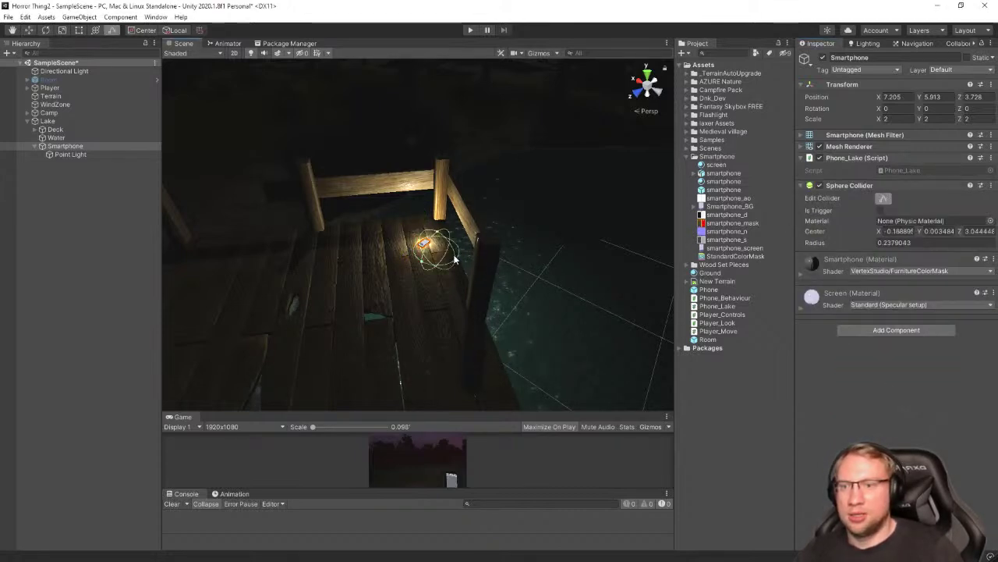
# Enlarge the phone's Sphere Collider to a radius of 1.67 around its original center, checking its reach over the dock
pyautogui.moveTo(455, 260); pyautogui.dragTo(468, 266)
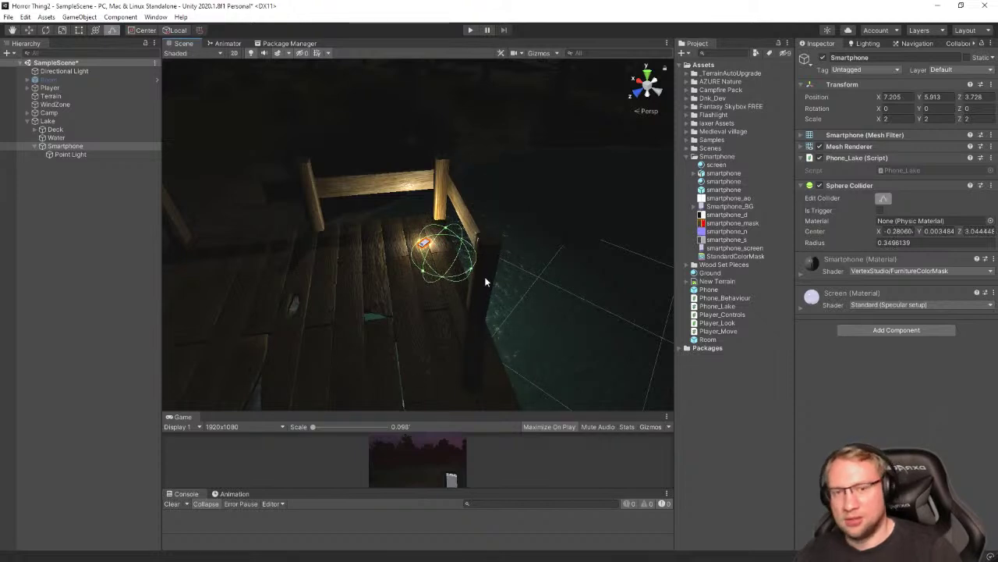
pyautogui.hotkey('ctrl', 'z')
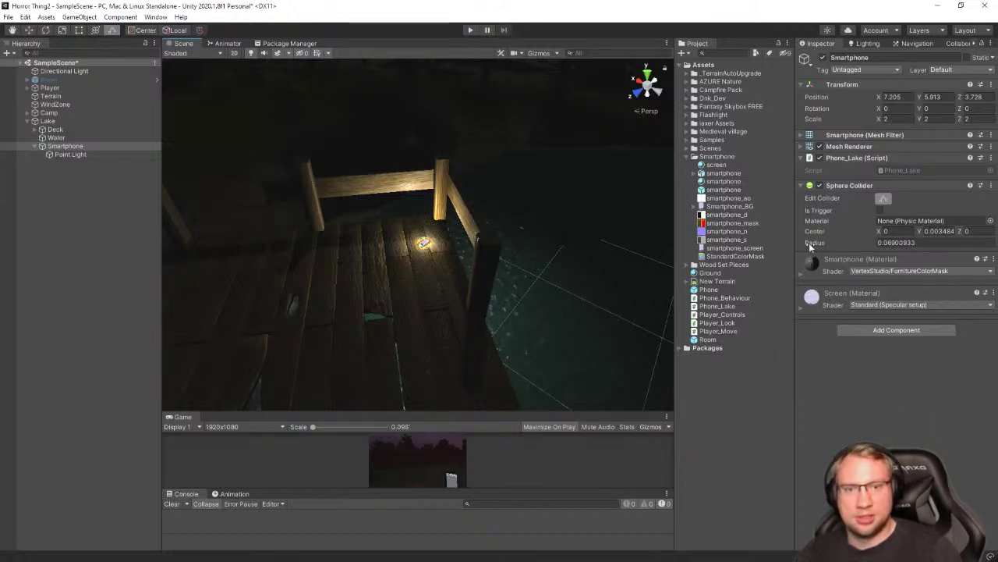
pyautogui.moveTo(809, 243); pyautogui.dragTo(834, 245)
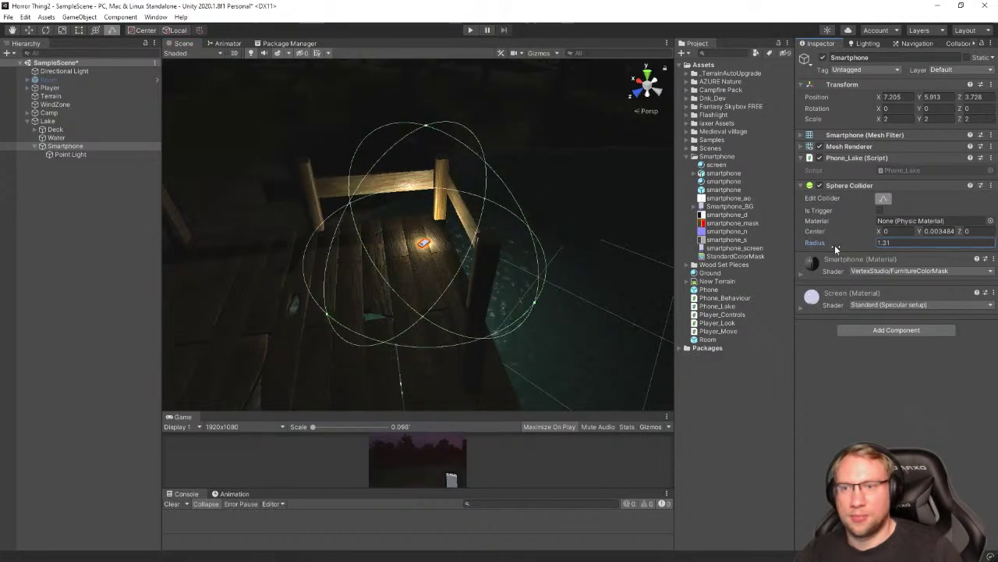
pyautogui.keyDown('alt'); pyautogui.moveTo(609, 231); pyautogui.dragTo(397, 232); pyautogui.keyUp('alt')
pyautogui.keyDown('alt'); pyautogui.moveTo(455, 199); pyautogui.dragTo(667, 228); pyautogui.keyUp('alt')
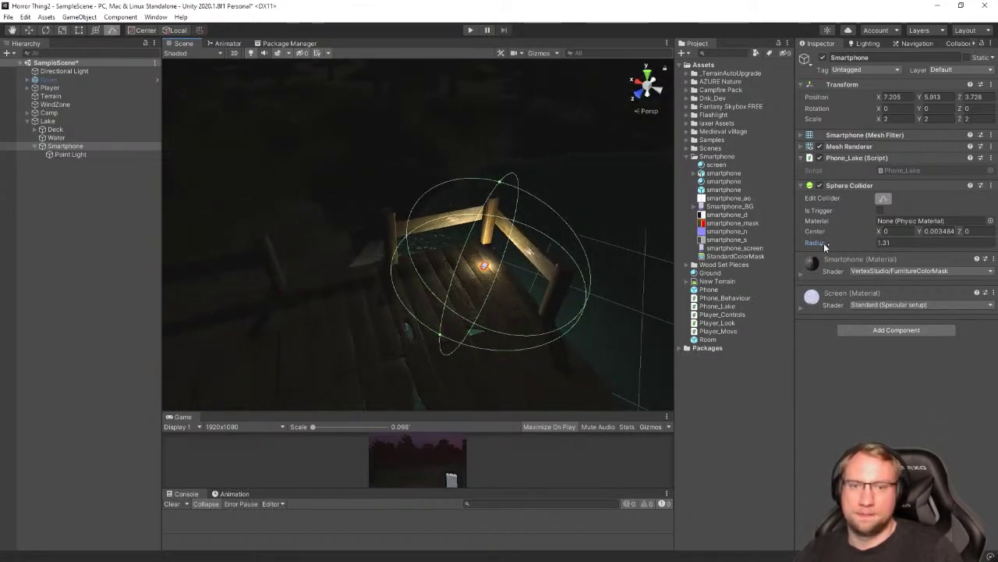
pyautogui.moveTo(822, 242); pyautogui.dragTo(829, 242)
pyautogui.keyDown('alt'); pyautogui.moveTo(663, 238); pyautogui.dragTo(569, 225); pyautogui.keyUp('alt')
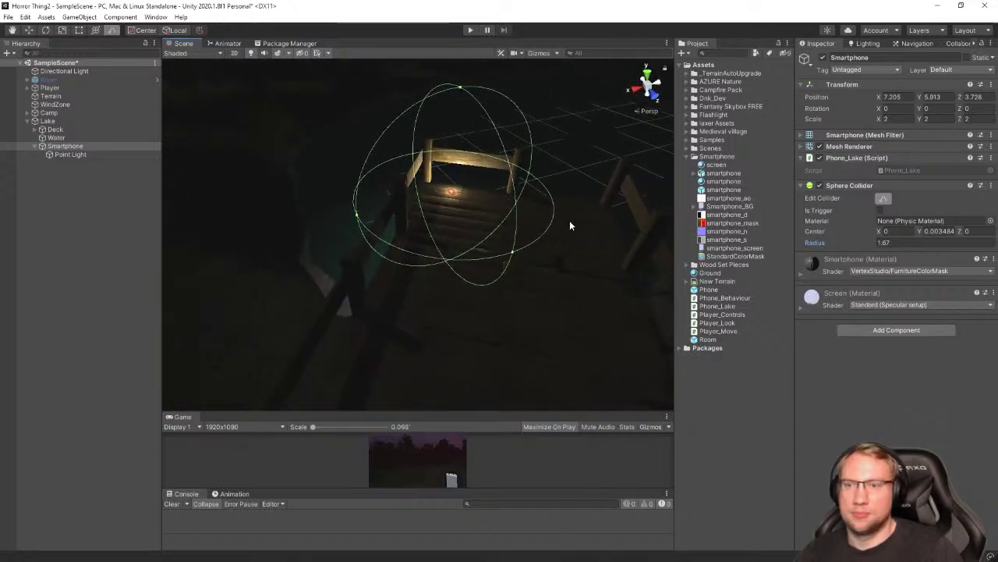
# Open the Smartphone's Phone_Lake script in Visual Studio and delete the System.Collections and System.Collections.Generic using lines
pyautogui.click(72, 147)
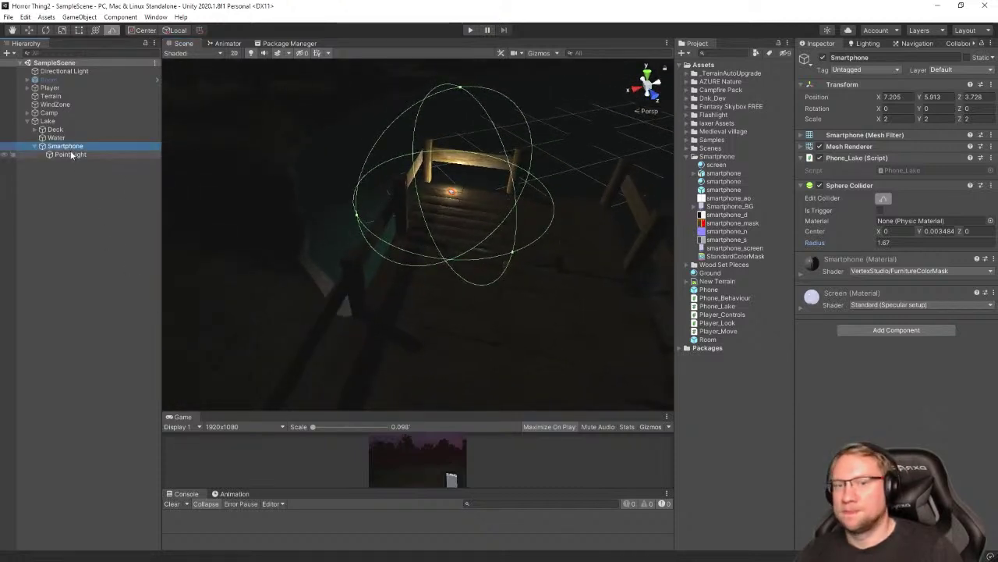
pyautogui.doubleClick(924, 170)
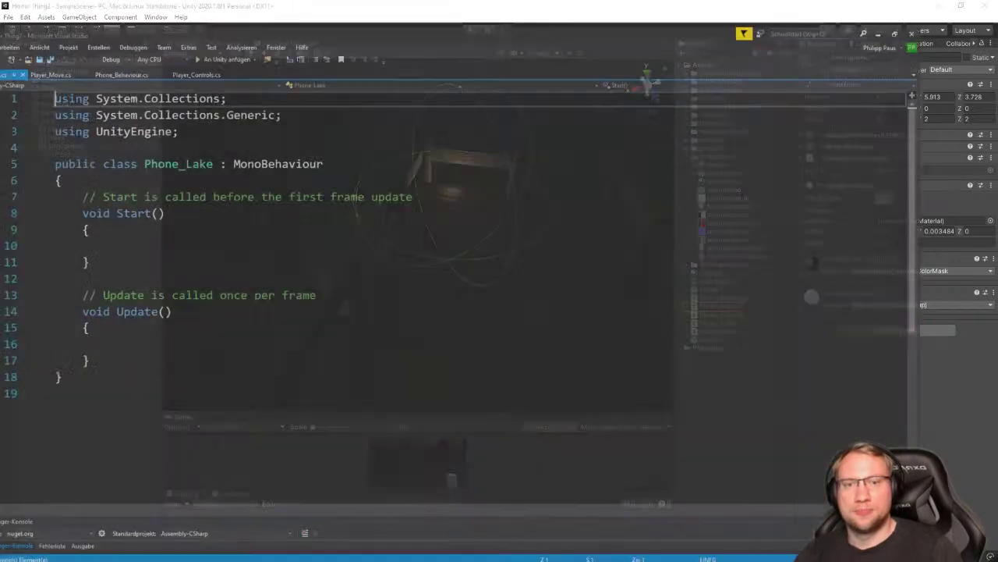
pyautogui.click(152, 228)
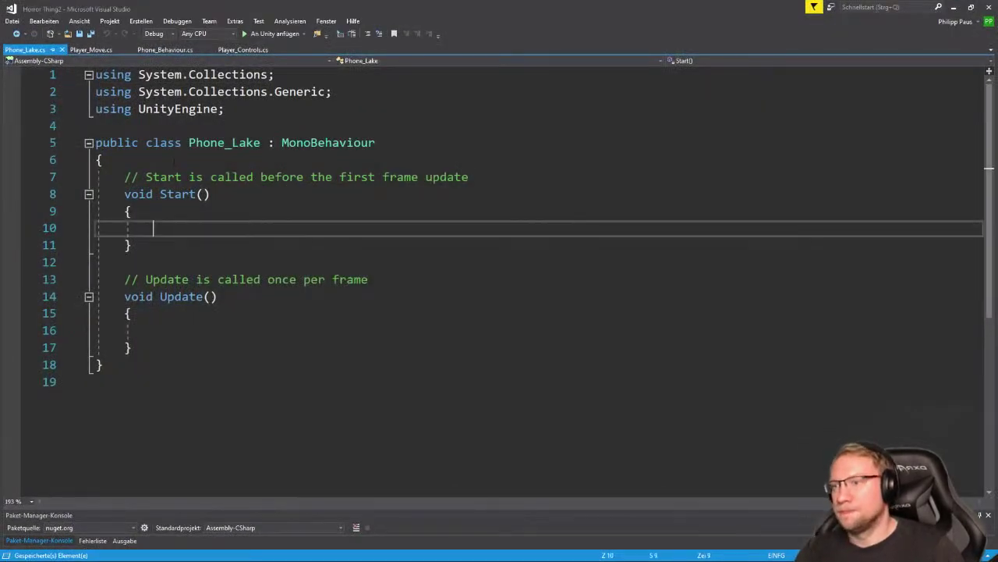
pyautogui.click(103, 160)
pyautogui.moveTo(332, 91); pyautogui.dragTo(96, 74)
pyautogui.press('Delete')
pyautogui.press('Delete')
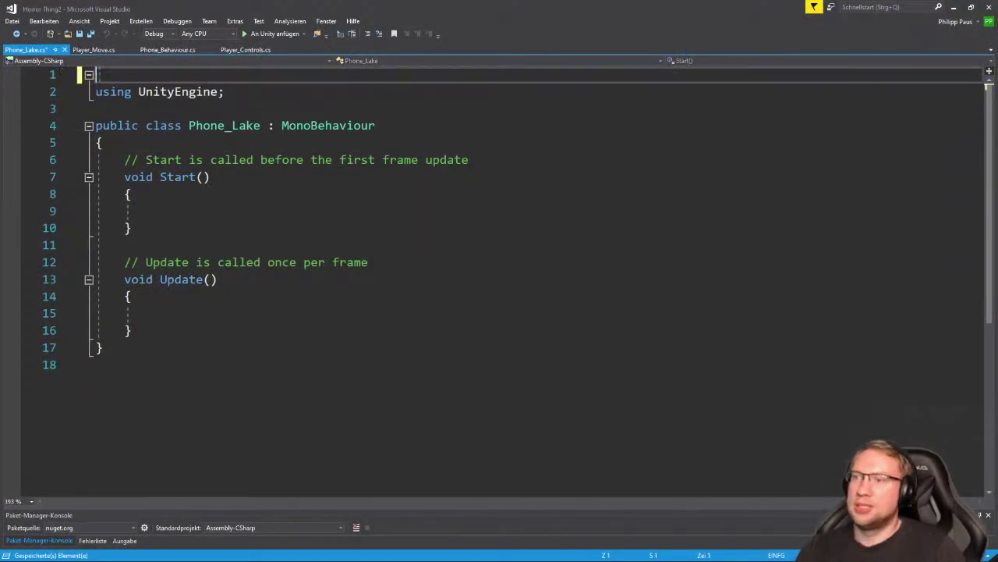
# Declare a public Light field named phoneLight at the start of the Phone_Lake class
pyautogui.click(103, 125)
pyautogui.press('Return')
pyautogui.press('Return')
pyautogui.press('Up')
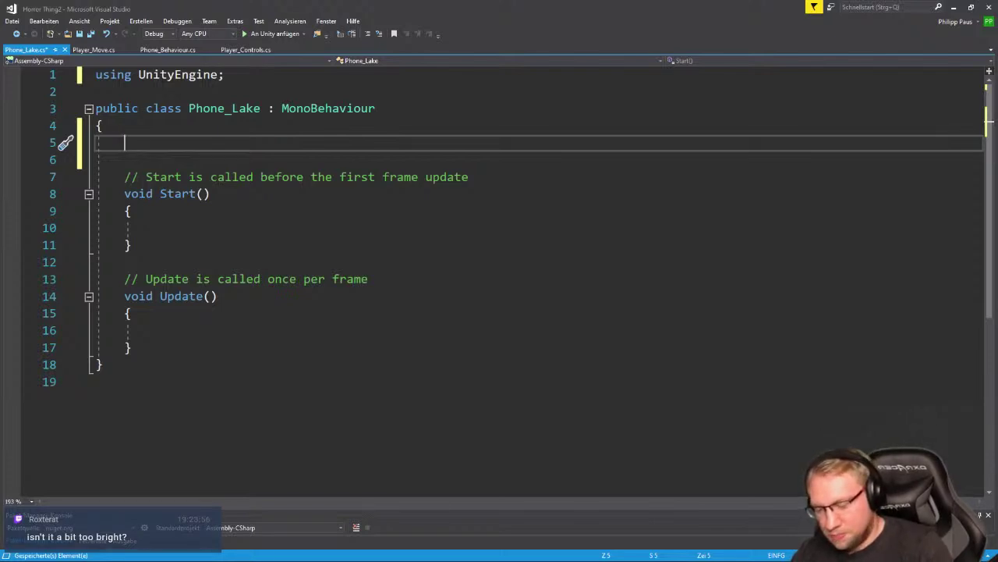
pyautogui.write('public Light')
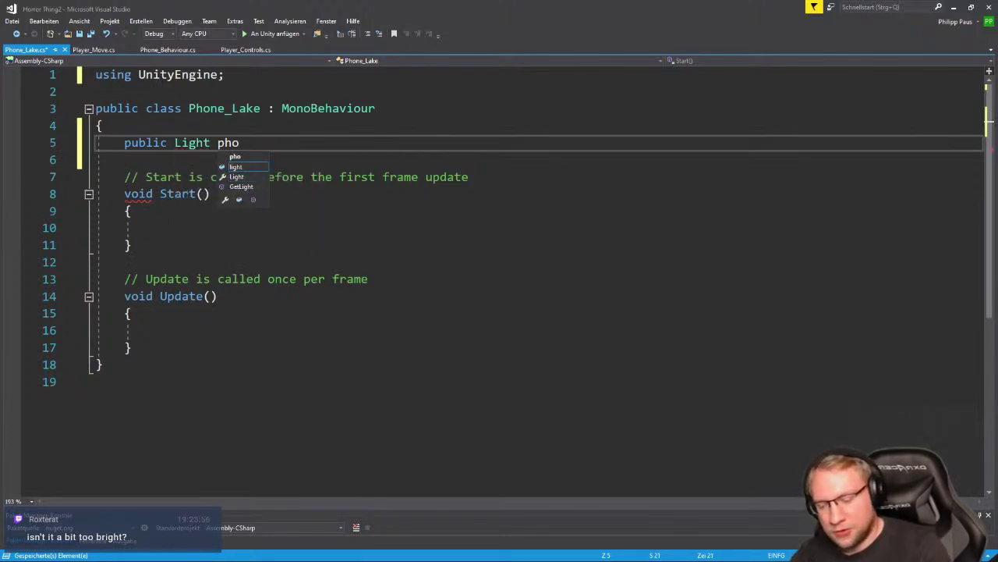
pyautogui.write(' phoneLight;')
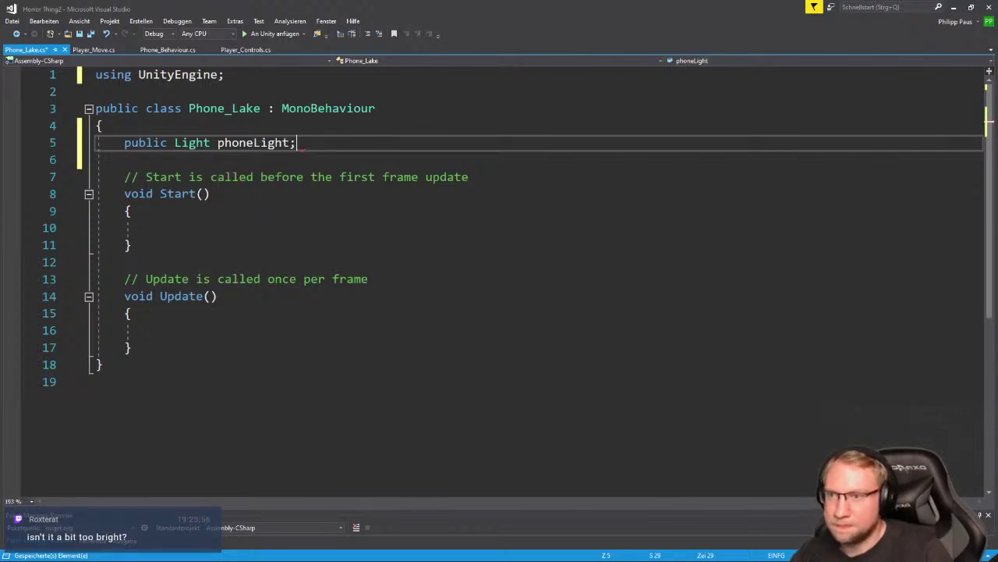
# Delete the template Start and Update methods with their comments, leaving an empty line below the phoneLight field
pyautogui.press('Down')
pyautogui.press('Down')
pyautogui.press('Down')
pyautogui.press('Down')
pyautogui.press('Down')
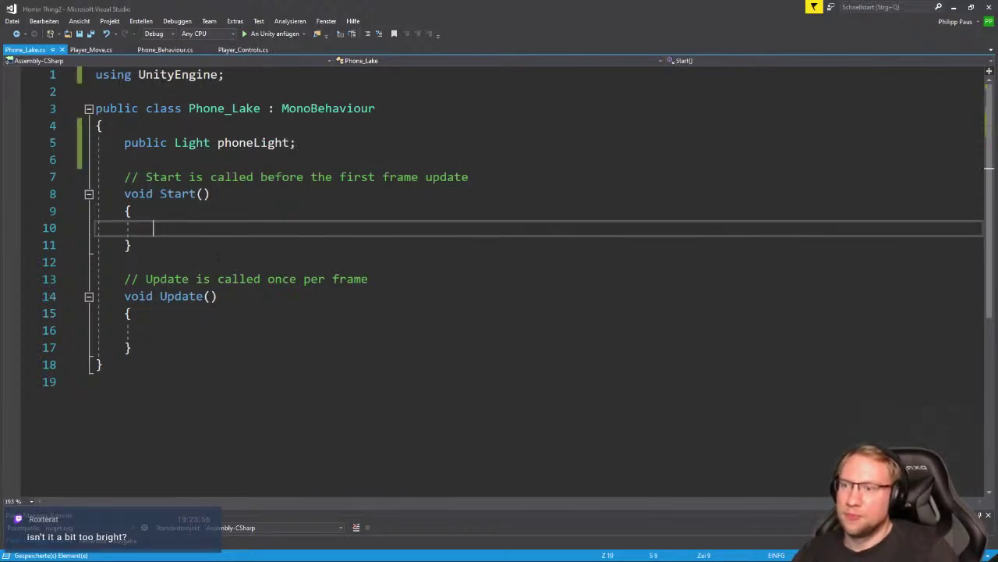
pyautogui.press('Down')
pyautogui.press('Down')
pyautogui.press('Down')
pyautogui.press('Down')
pyautogui.press('Down')
pyautogui.press('Down')
pyautogui.moveTo(156, 347); pyautogui.dragTo(127, 160)
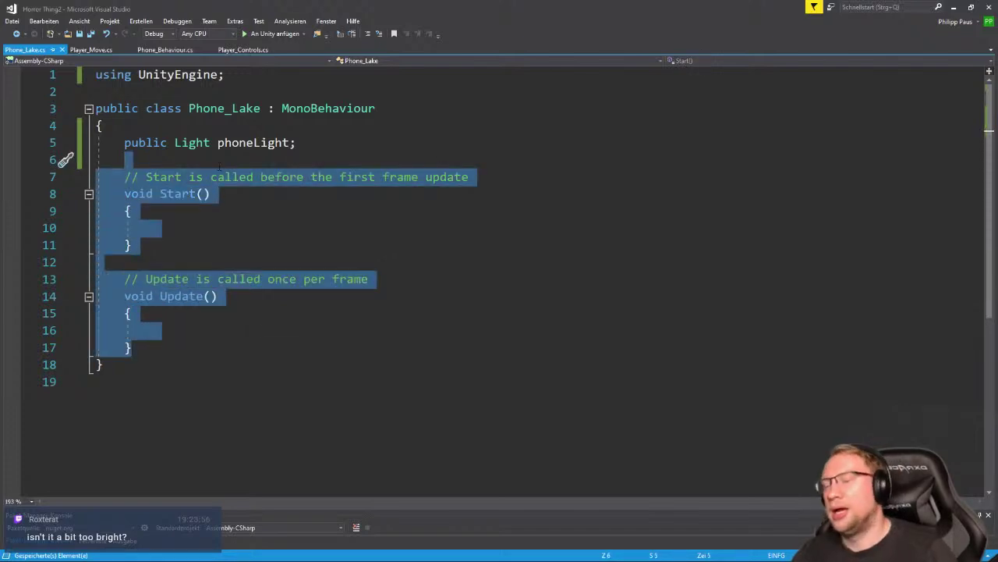
pyautogui.press('Return')
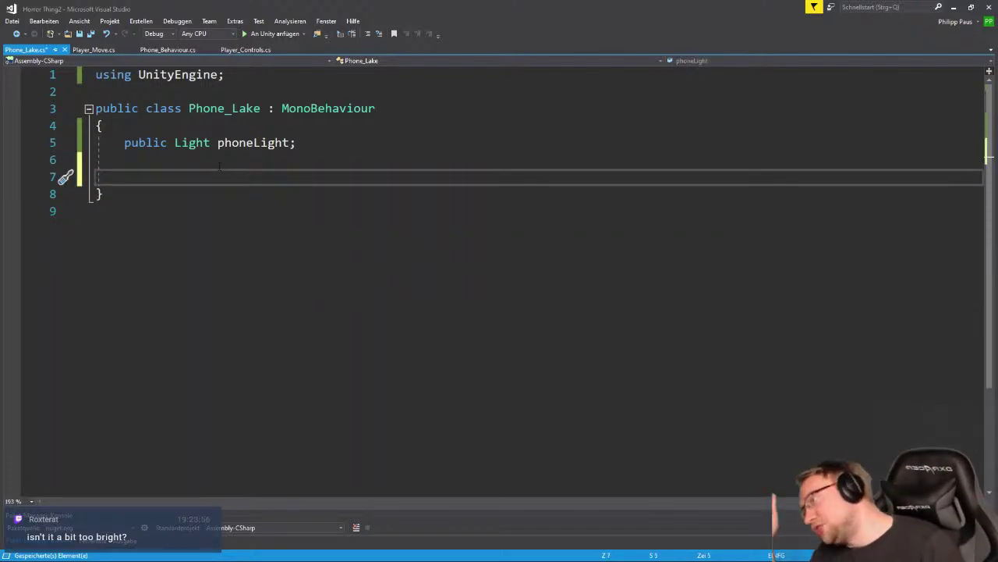
pyautogui.write('col')
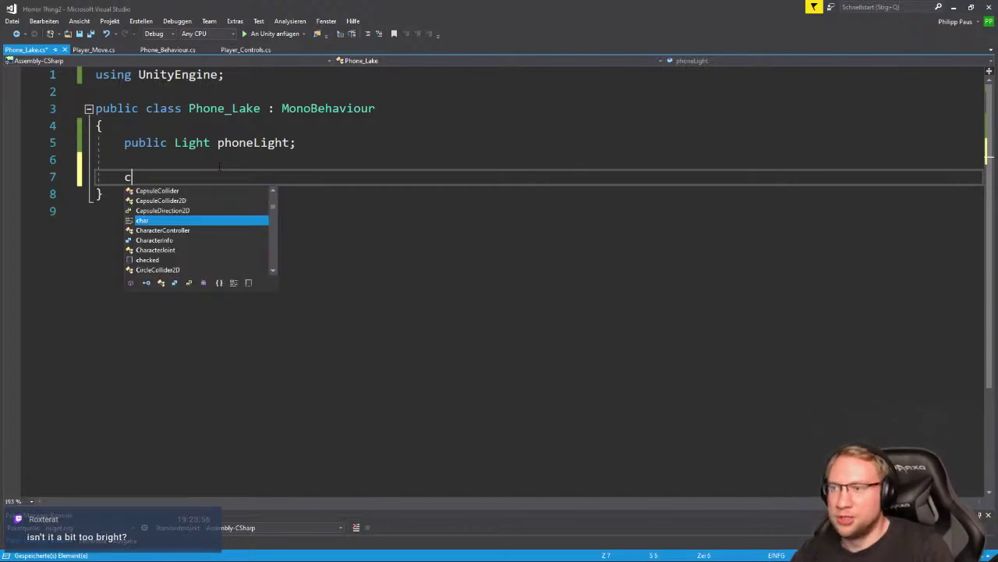
pyautogui.press('BackSpace')
pyautogui.press('BackSpace')
pyautogui.press('BackSpace')
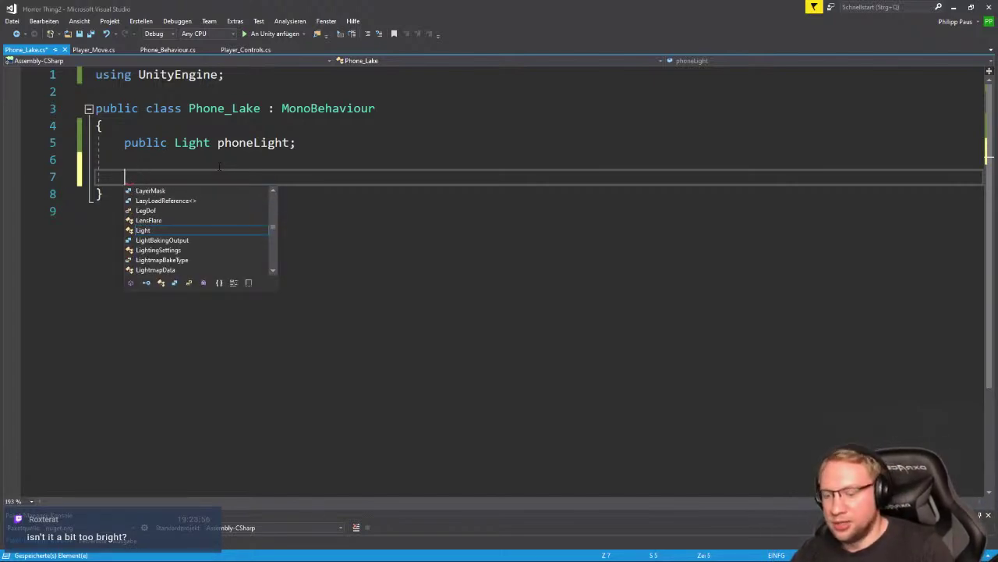
pyautogui.write('oncolli')
pyautogui.write('s')
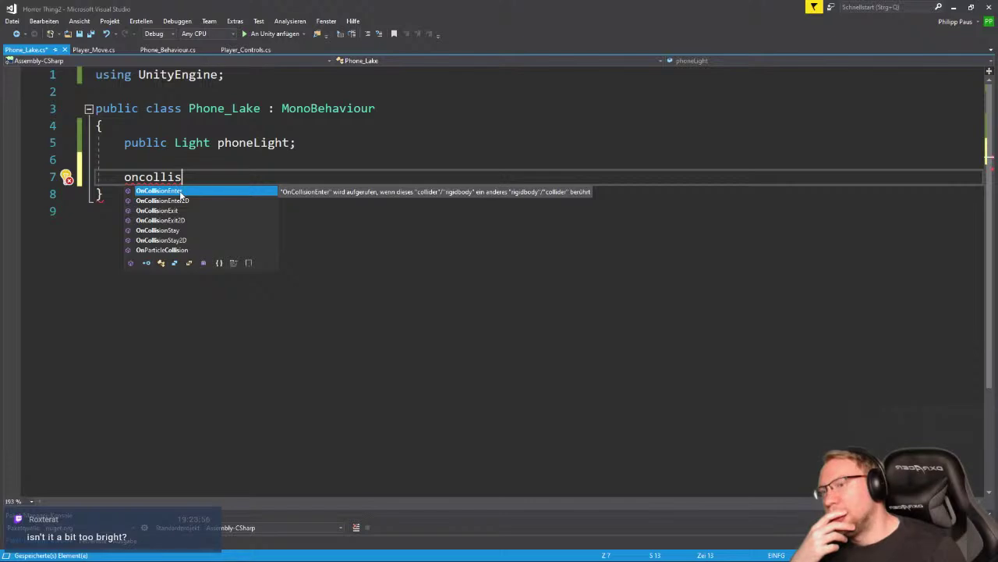
pyautogui.press('Escape')
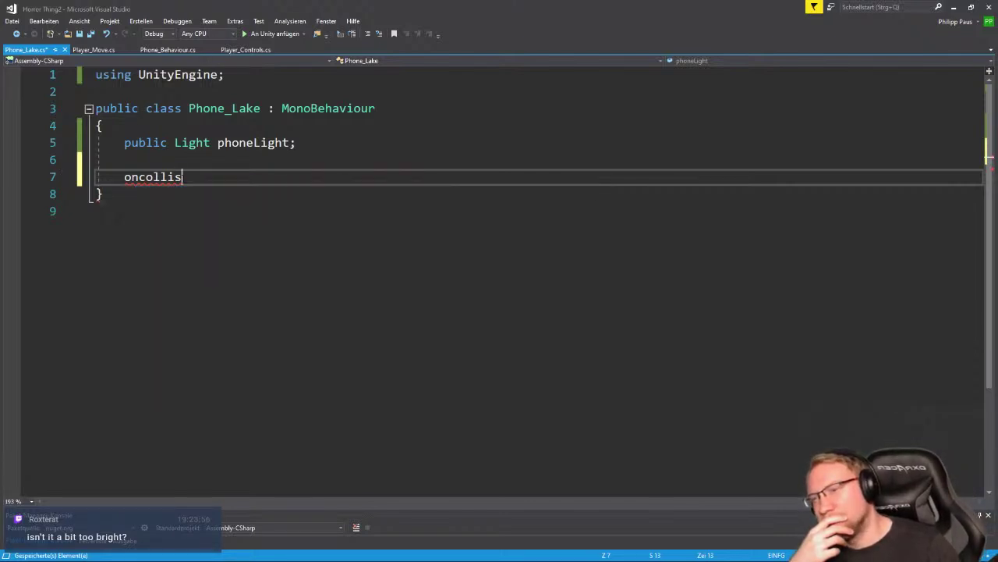
# Replace the partial oncollis text with an empty private OnTriggerEnter(Collider other) method and save the script
pyautogui.moveTo(182, 177); pyautogui.dragTo(132, 177)
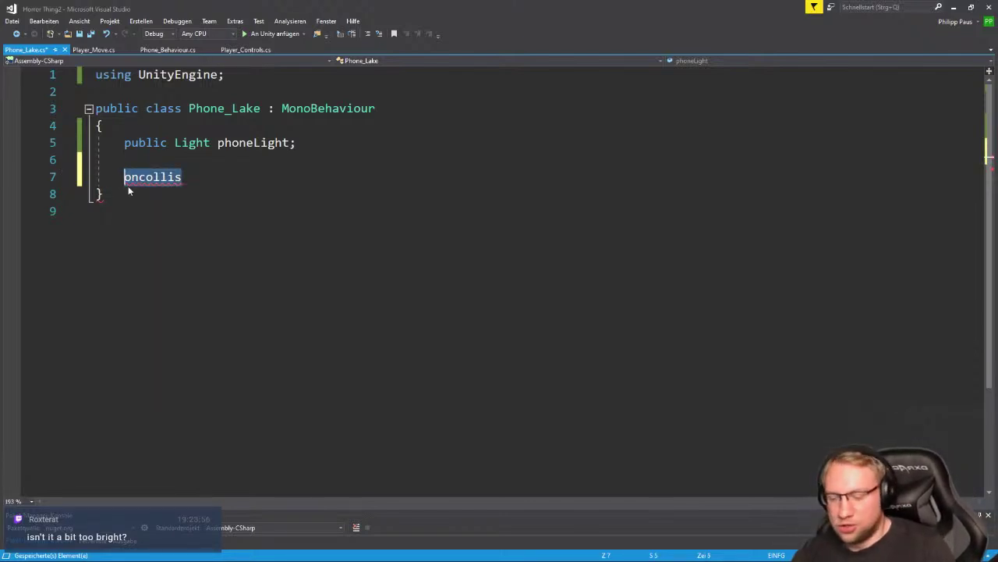
pyautogui.write('ontrigg')
pyautogui.press('Tab')
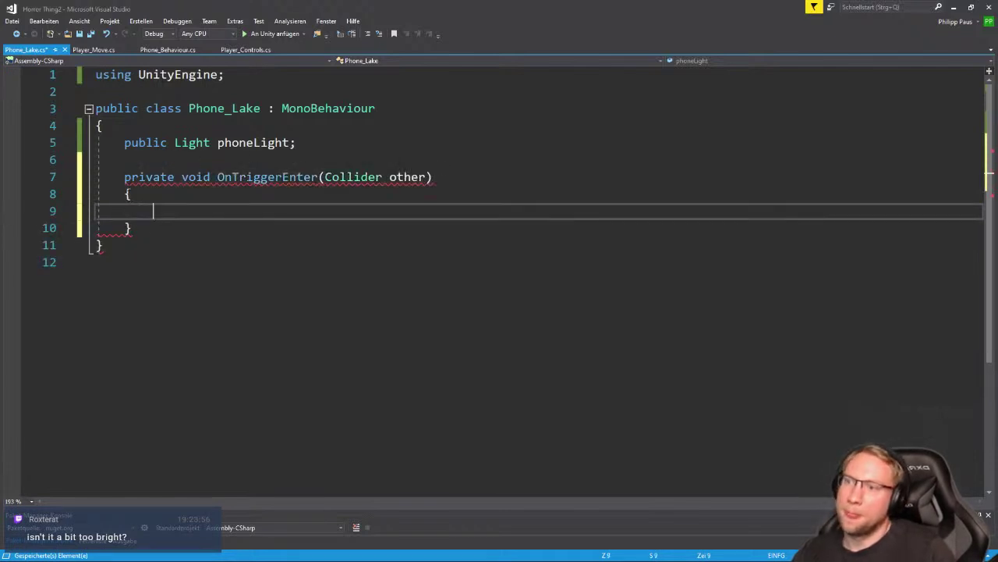
pyautogui.hotkey('ctrl', 's')
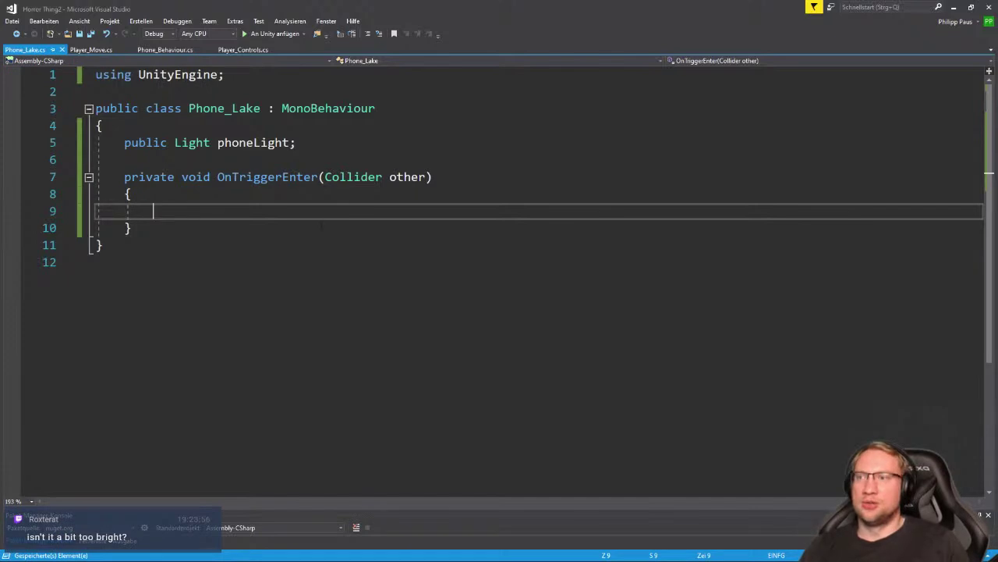
# Switch back to Unity and make the Smartphone's Sphere Collider a trigger
pyautogui.click(953, 8)
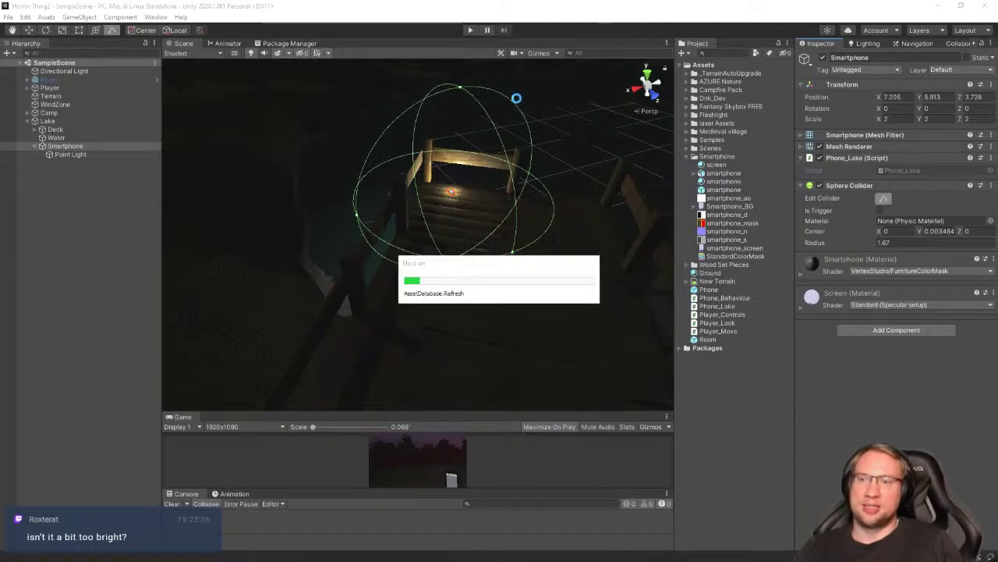
pyautogui.moveTo(506, 212); pyautogui.dragTo(460, 236, button='middle')
pyautogui.scroll(1, 460, 237)
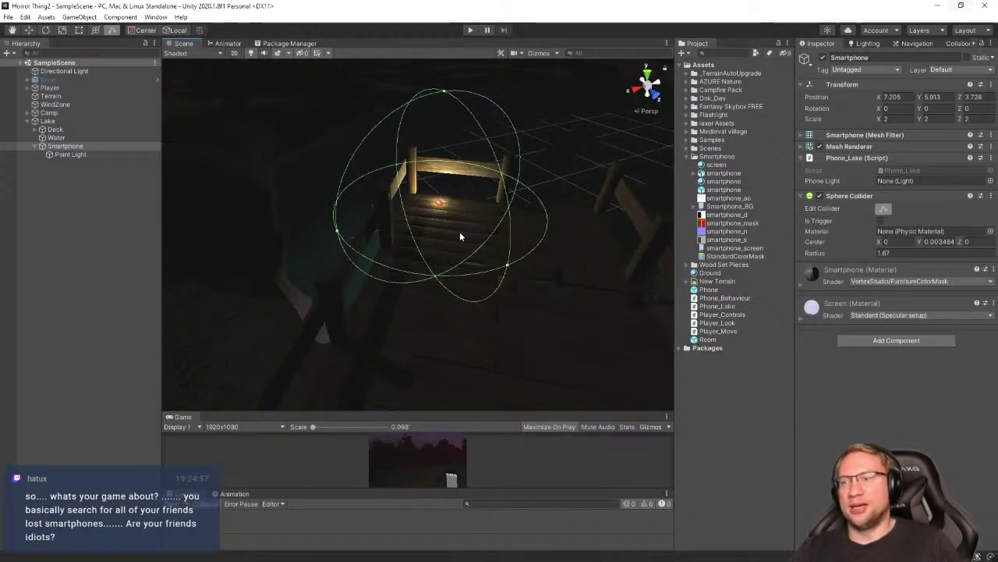
pyautogui.press('w')
pyautogui.moveTo(460, 233); pyautogui.dragTo(378, 186, button='right')
pyautogui.press('d')
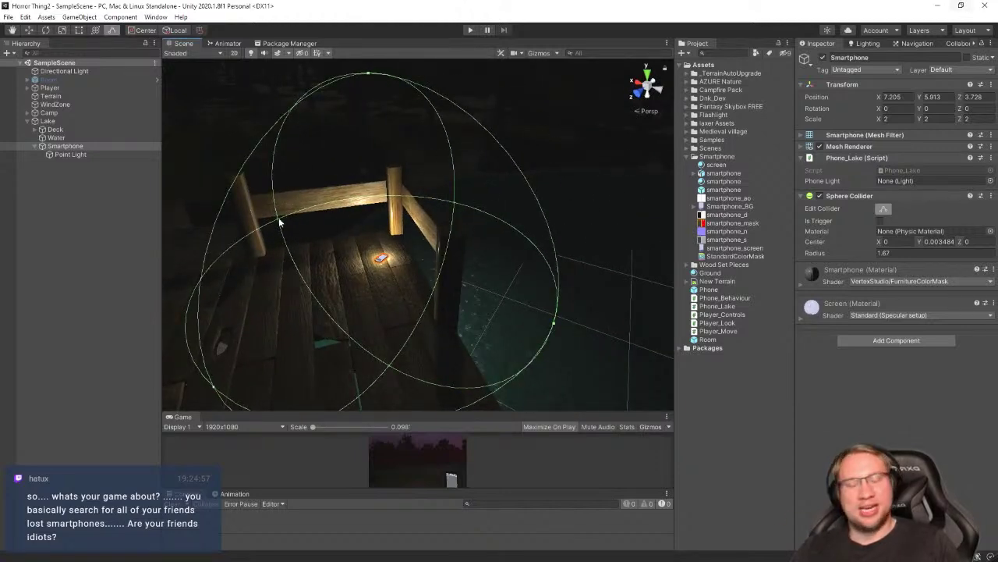
pyautogui.click(880, 221)
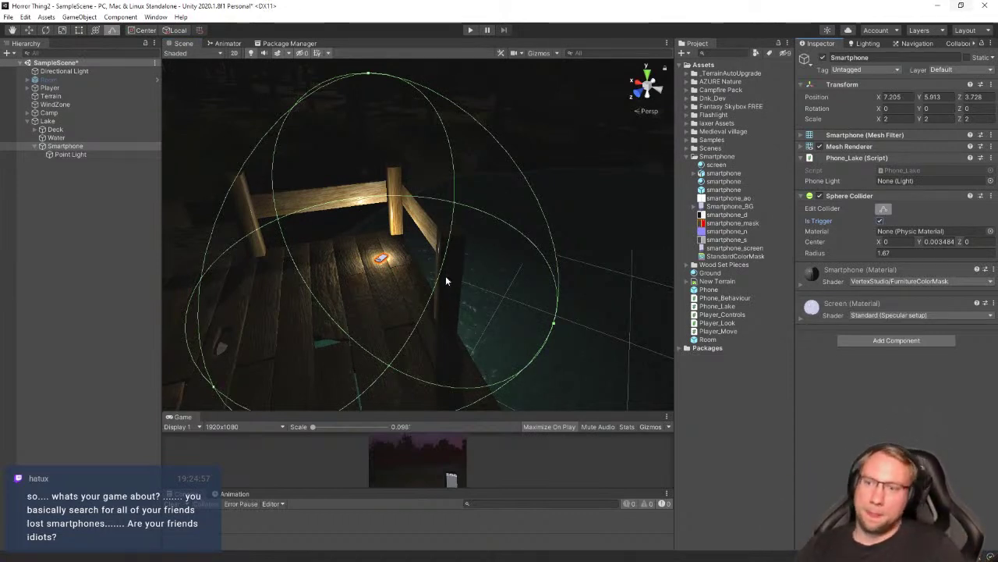
# Create a new tag named PlayerCharacter for the Player object and its body parts
pyautogui.click(59, 87)
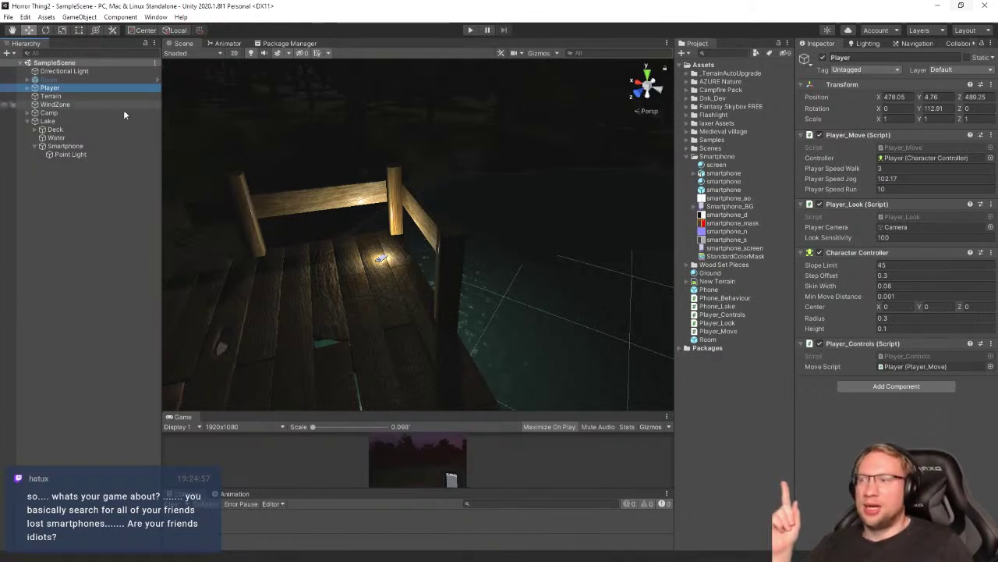
pyautogui.click(28, 88)
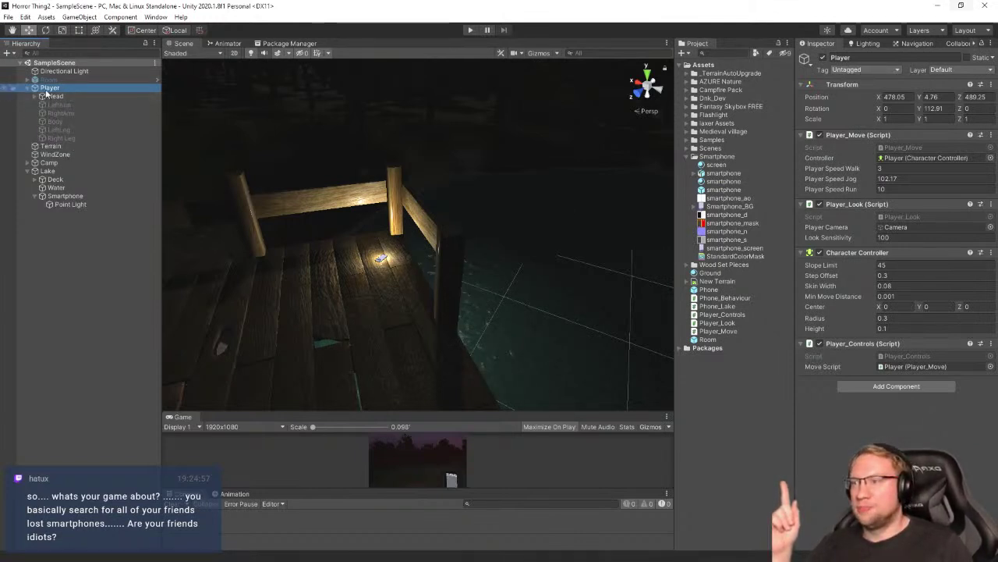
pyautogui.keyDown('shift'); pyautogui.click(61, 138); pyautogui.keyUp('shift')
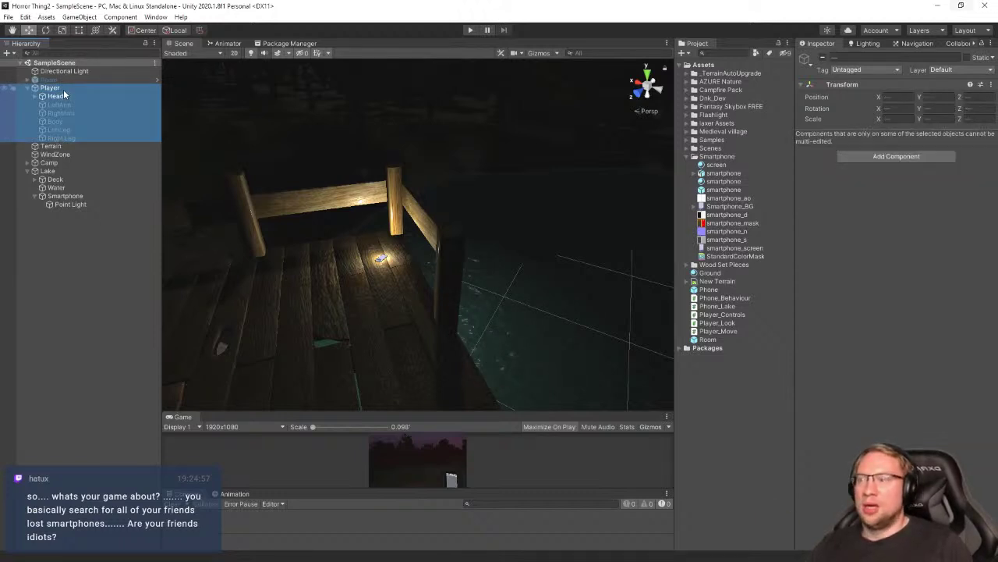
pyautogui.click(874, 73)
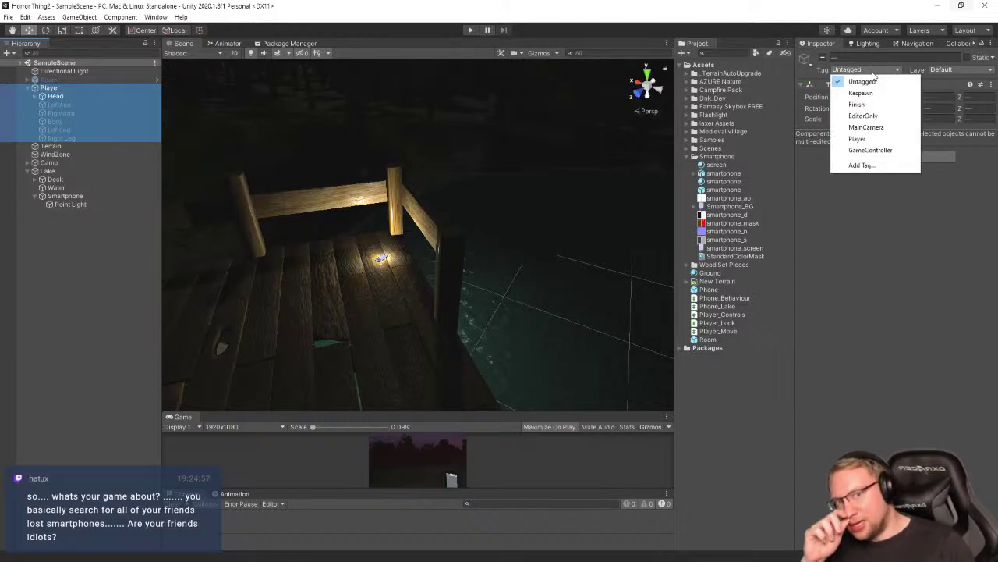
pyautogui.click(861, 165)
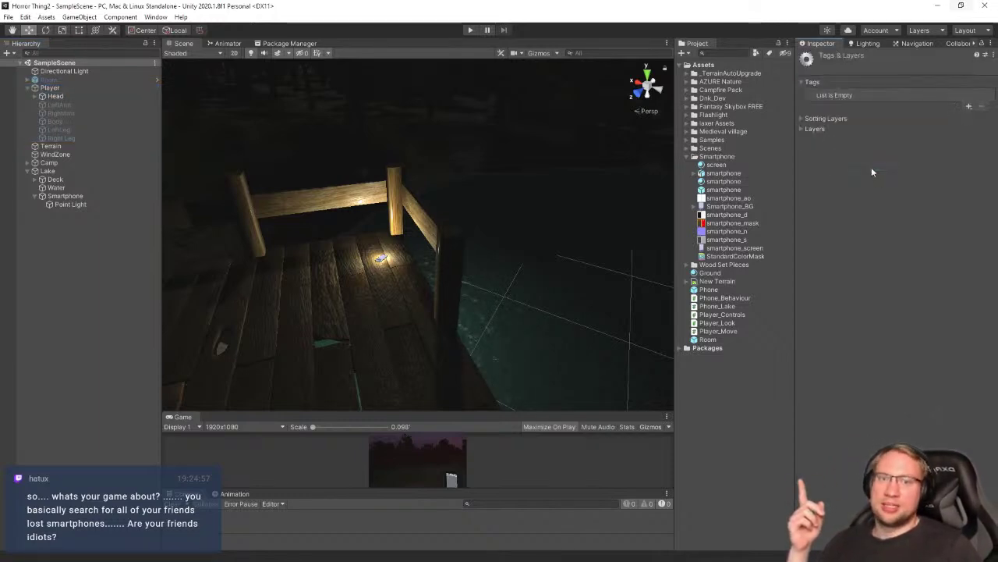
pyautogui.click(968, 106)
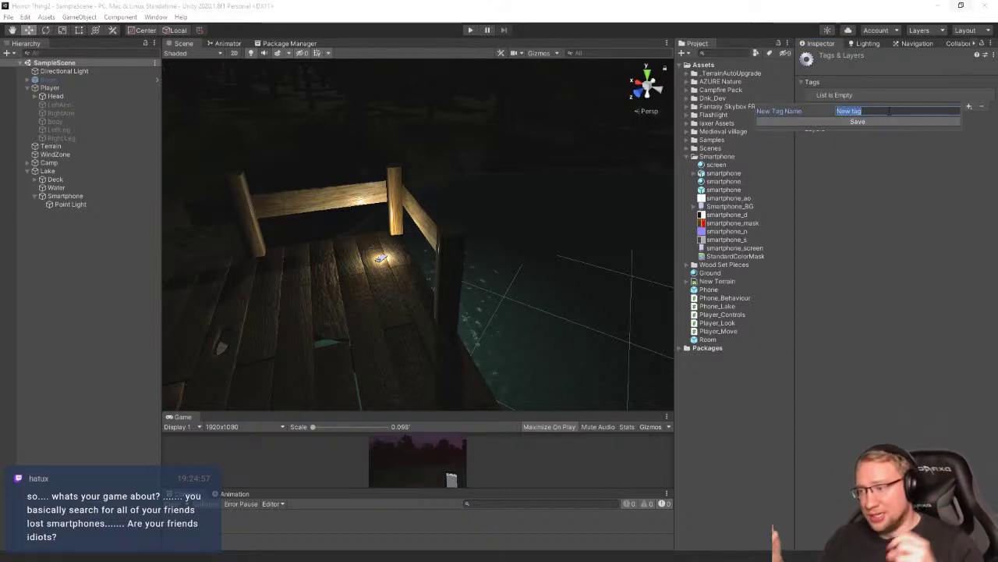
pyautogui.write('PlayerCharacter')
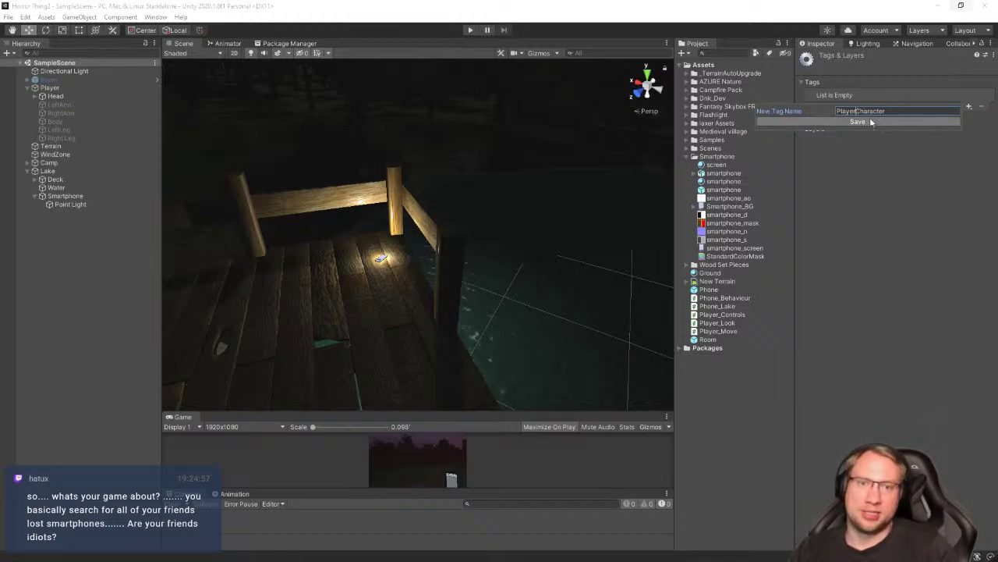
pyautogui.click(862, 121)
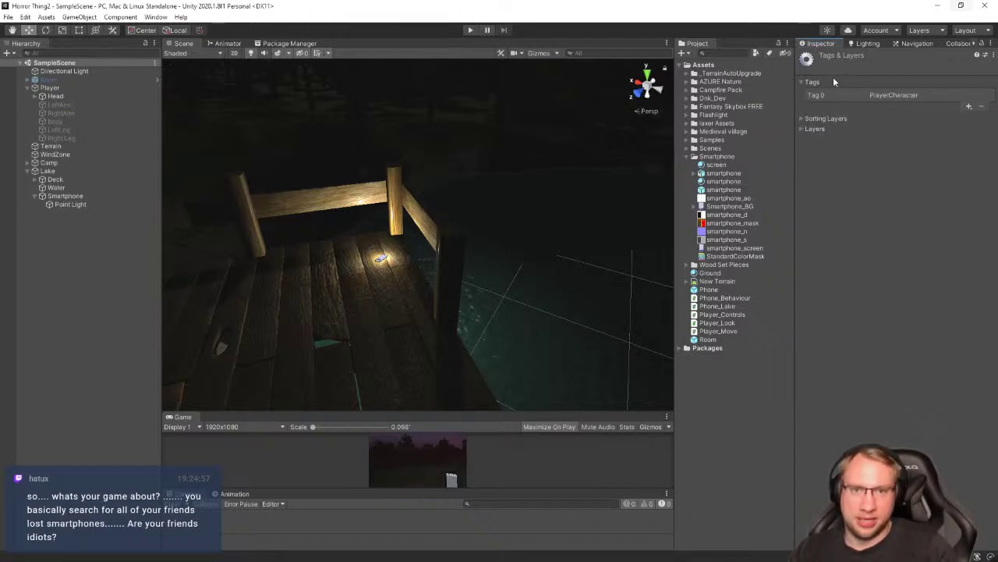
# Assign the PlayerCharacter tag to the Player and all its children from Head to Right Leg
pyautogui.click(61, 87)
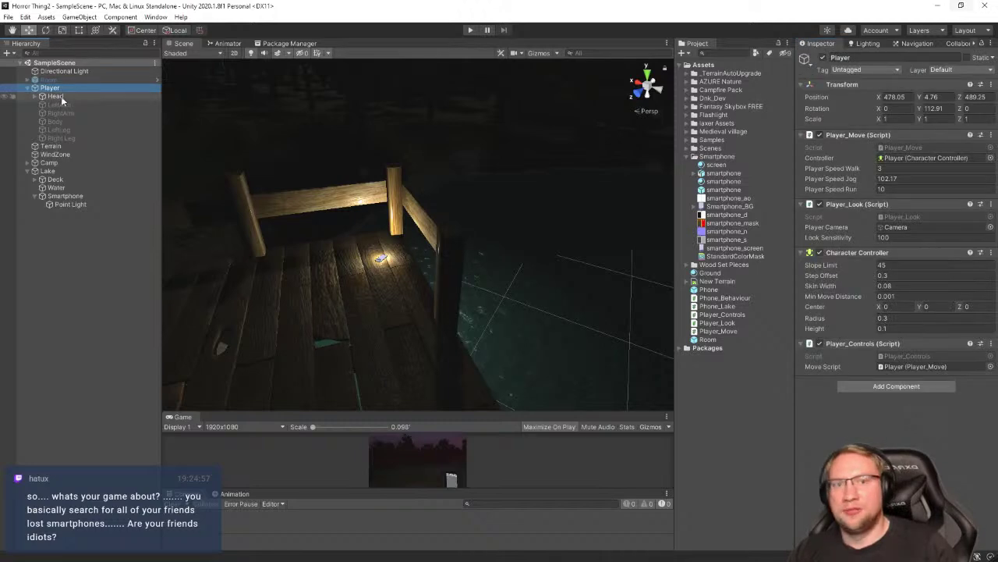
pyautogui.click(64, 137)
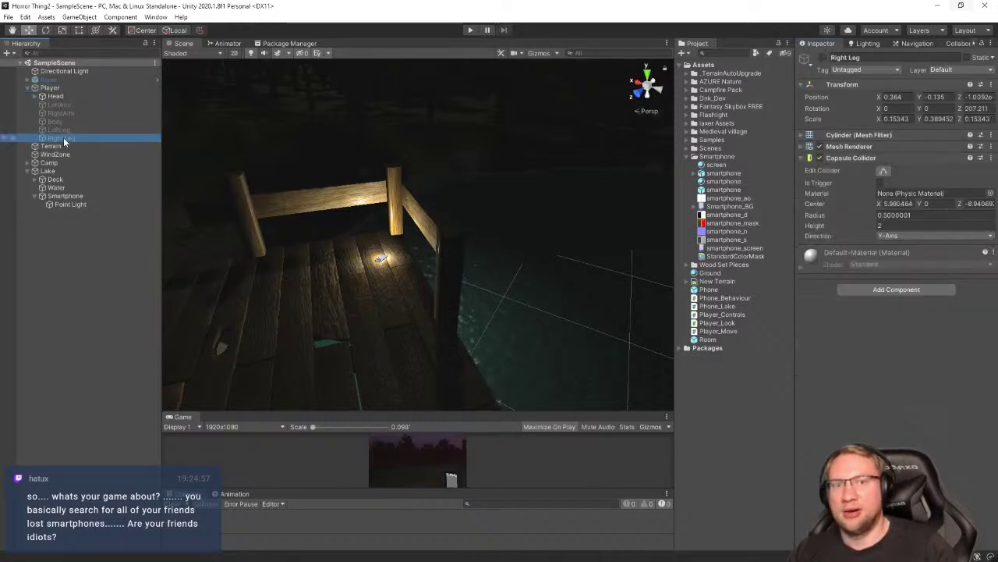
pyautogui.keyDown('shift'); pyautogui.click(65, 87); pyautogui.keyUp('shift')
pyautogui.click(865, 70)
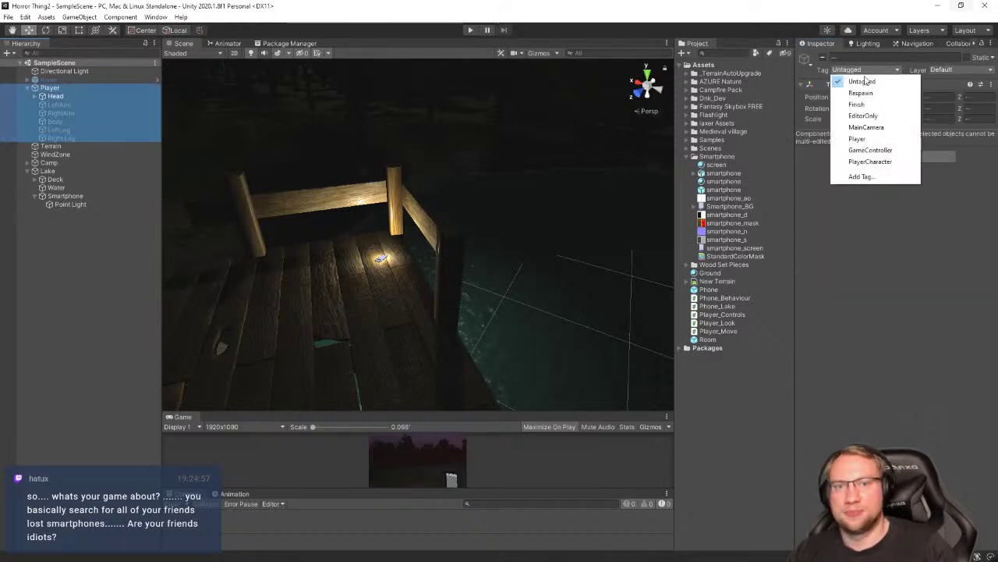
pyautogui.click(881, 163)
pyautogui.click(494, 234)
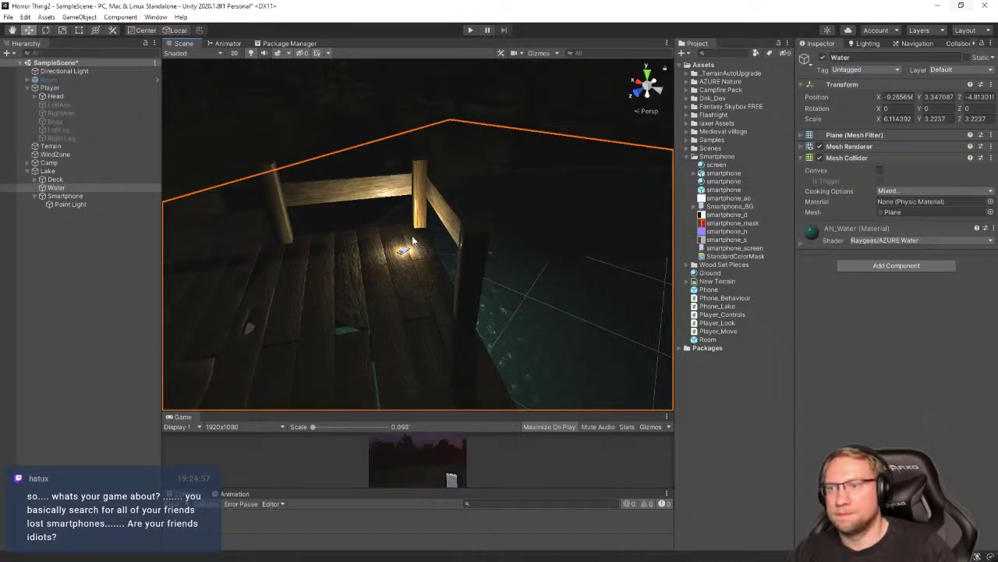
pyautogui.keyDown('alt'); pyautogui.moveTo(494, 233); pyautogui.dragTo(553, 216); pyautogui.keyUp('alt')
pyautogui.press('w')
pyautogui.moveTo(553, 216); pyautogui.dragTo(624, 227, button='right')
pyautogui.moveTo(447, 231); pyautogui.dragTo(515, 123, button='right')
pyautogui.press('s')
pyautogui.click(515, 117)
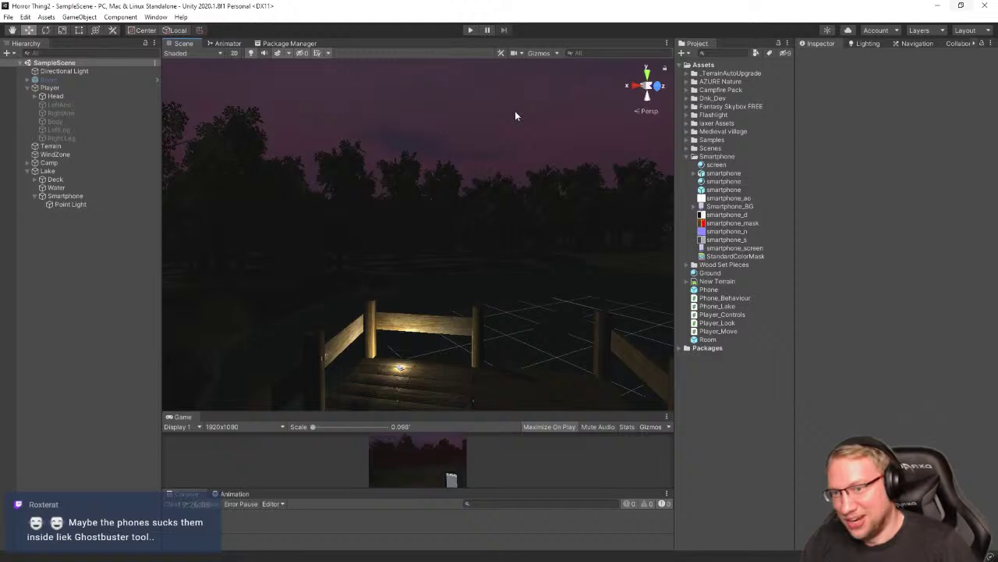
pyautogui.moveTo(501, 129); pyautogui.dragTo(451, 171, button='right')
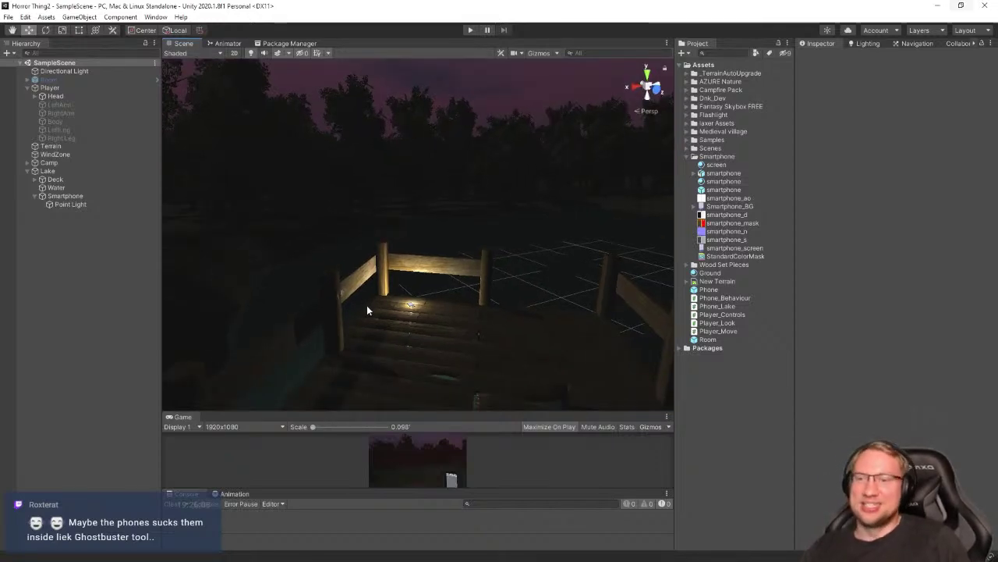
# Assign the Smartphone's child Point Light to the Phone Light reference of its Phone_Lake script
pyautogui.click(88, 205)
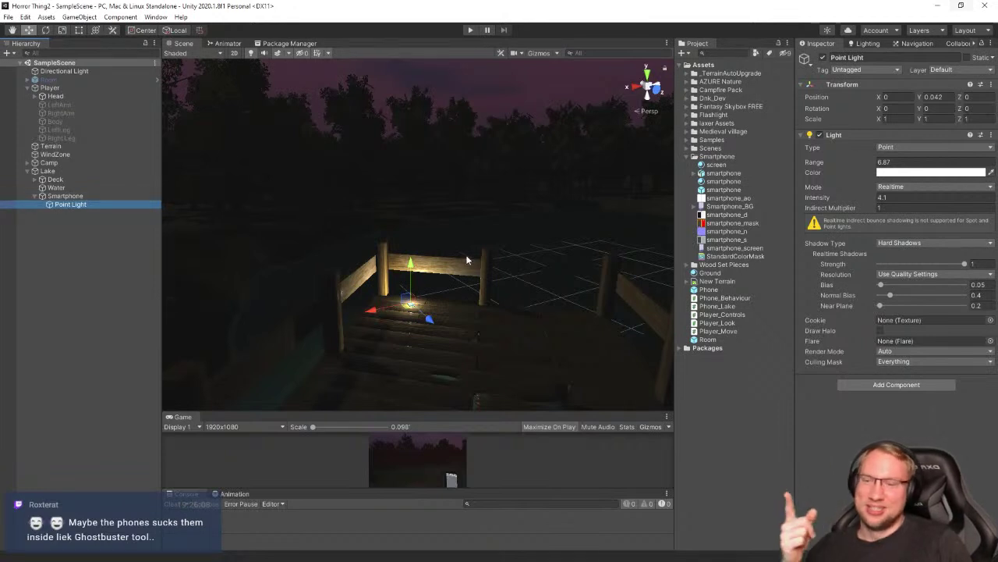
pyautogui.click(96, 198)
pyautogui.moveTo(94, 202); pyautogui.dragTo(904, 180)
pyautogui.click(94, 196)
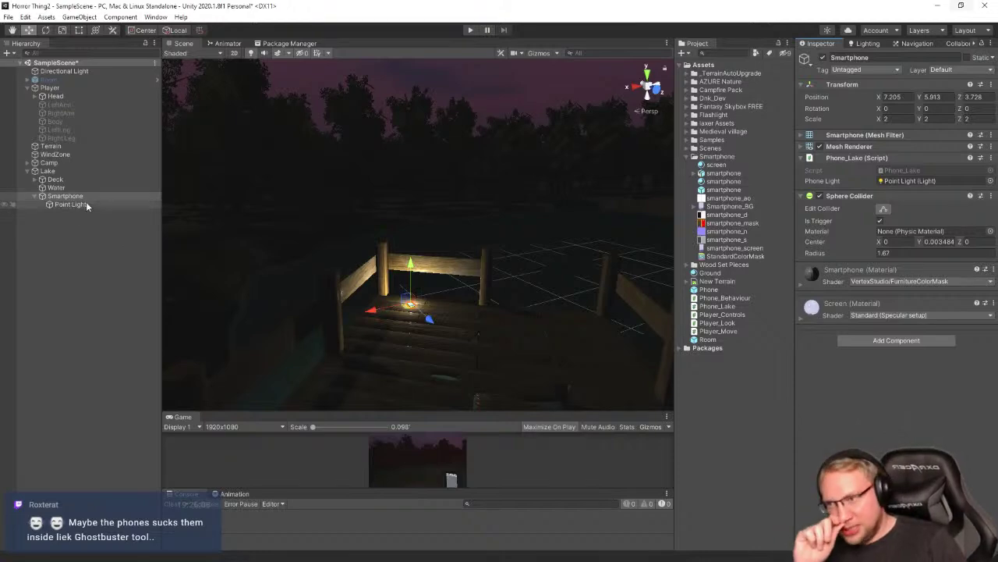
# Open the Phone_Lake script in Visual Studio and enter other.tag in the body of OnTriggerEnter
pyautogui.doubleClick(706, 305)
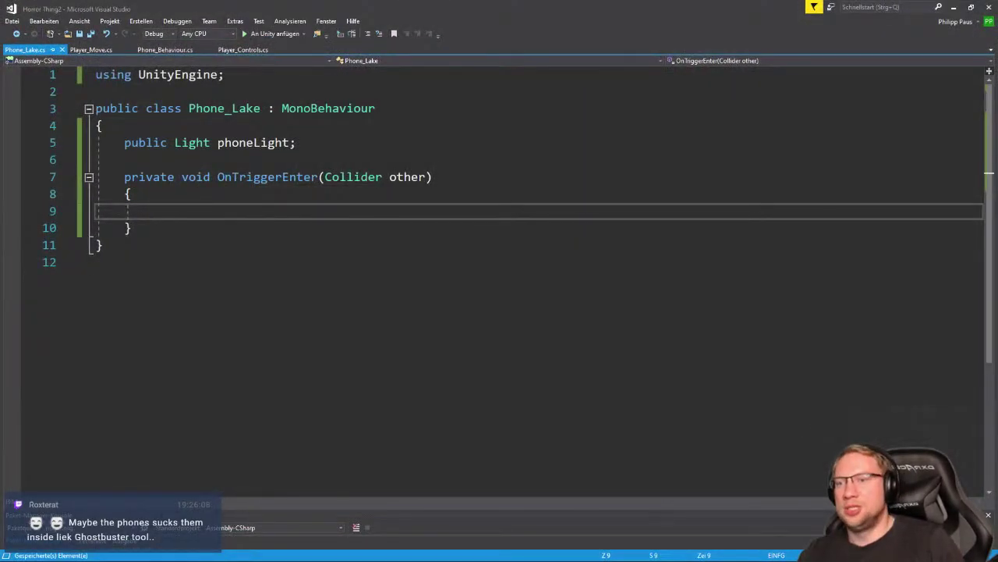
pyautogui.doubleClick(407, 178)
pyautogui.hotkey('ctrl', 'c')
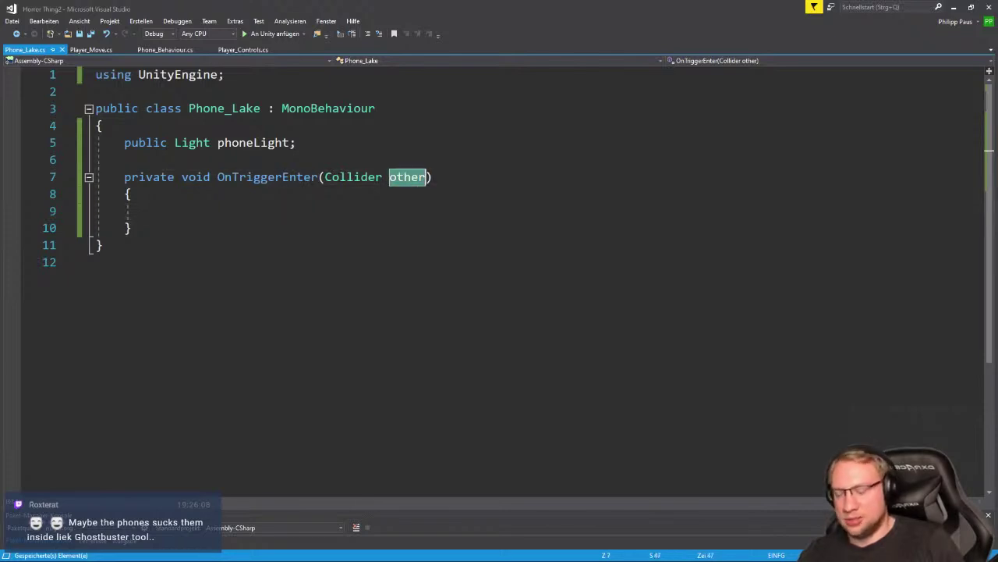
pyautogui.click(255, 228)
pyautogui.click(242, 215)
pyautogui.hotkey('ctrl', 'v')
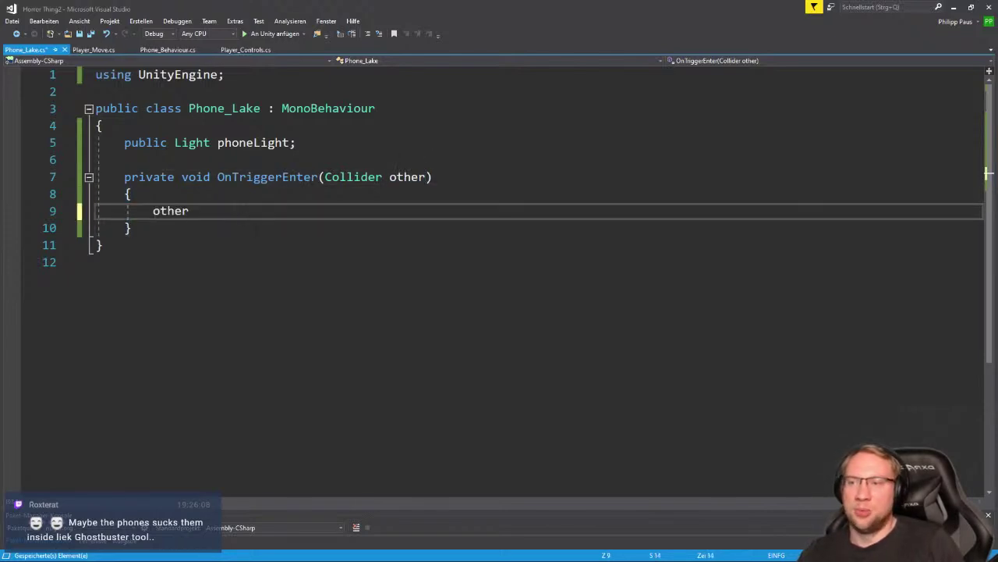
pyautogui.write('.tag')
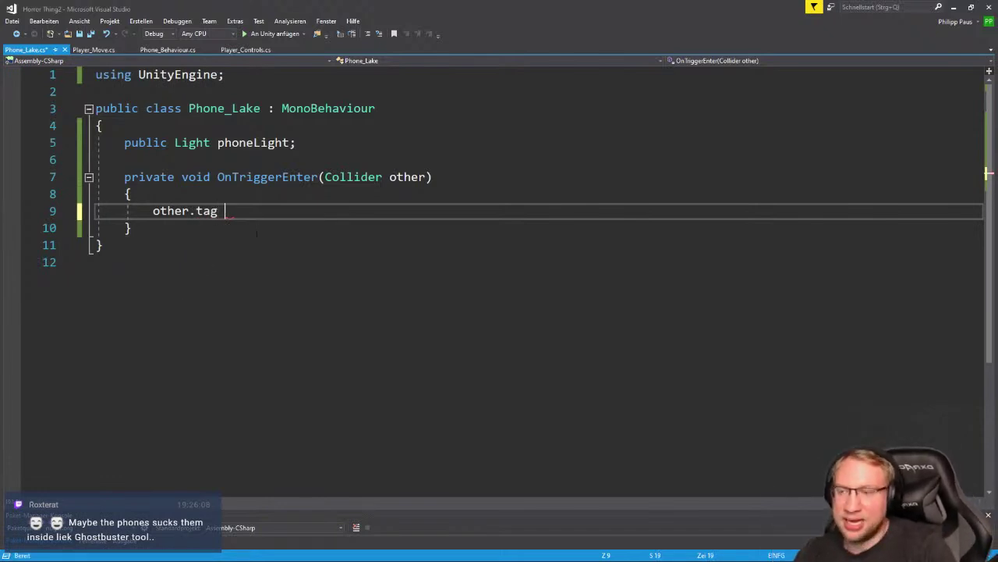
# Extend other.tag into the opening of an if condition, if(other.tag == "PlayerCharacter", and save the script
pyautogui.press('Left')
pyautogui.press('Left')
pyautogui.press('Left')
pyautogui.press('Left')
pyautogui.press('Left')
pyautogui.press('Left')
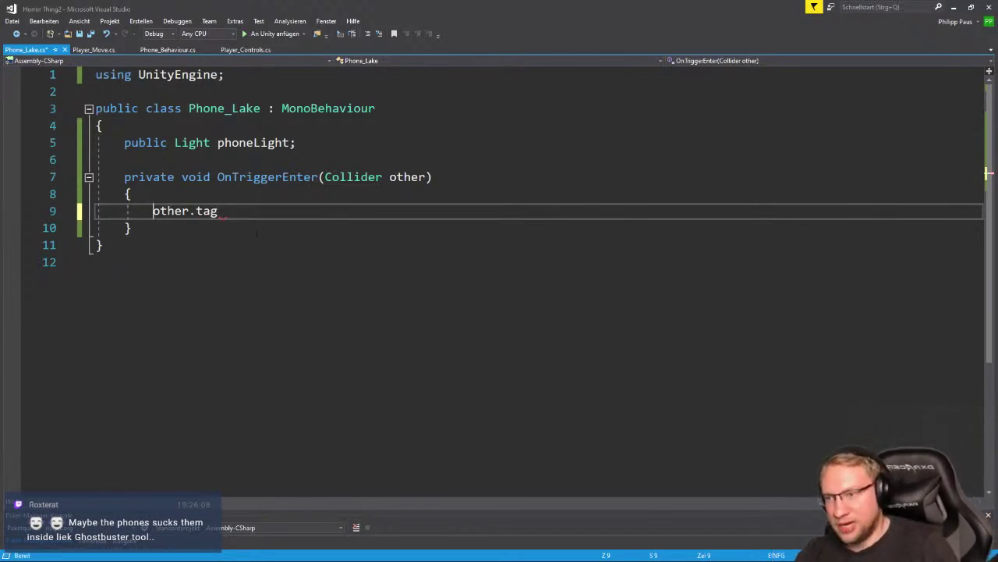
pyautogui.write('if(')
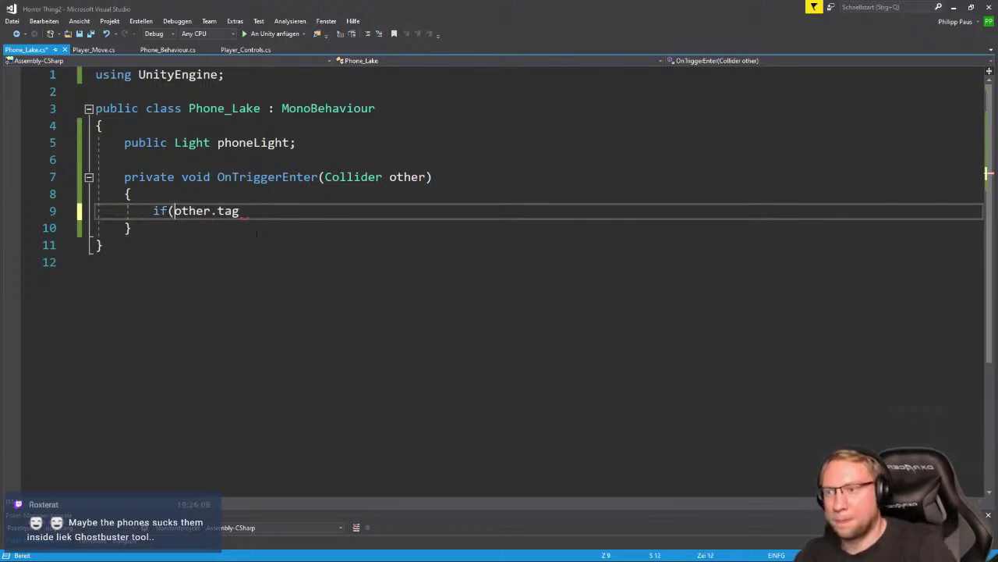
pyautogui.press('Right')
pyautogui.press('Right')
pyautogui.press('Right')
pyautogui.press('Right')
pyautogui.press('Right')
pyautogui.press('Right')
pyautogui.press('Right')
pyautogui.press('Right')
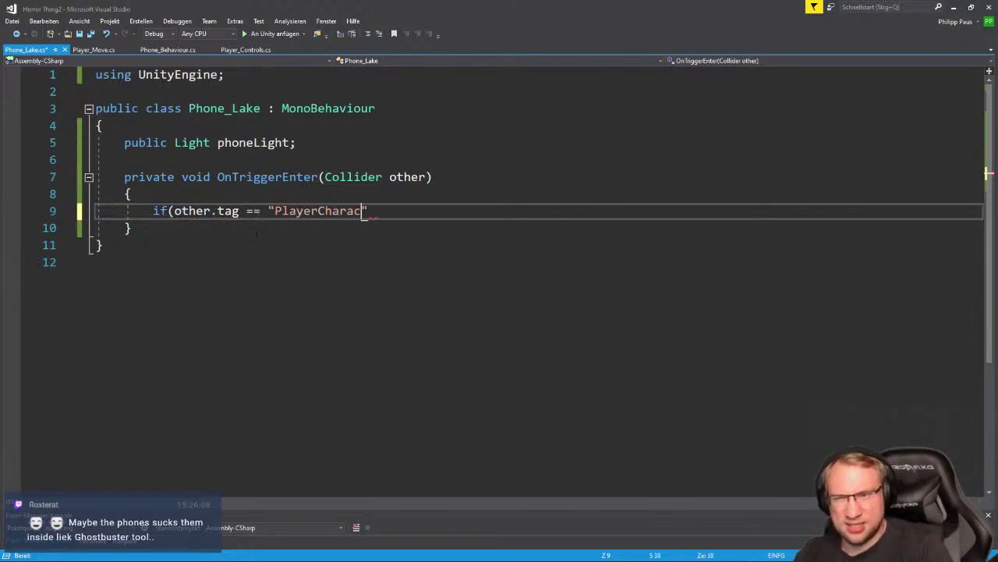
pyautogui.write('ter"')
pyautogui.hotkey('ctrl', 's')
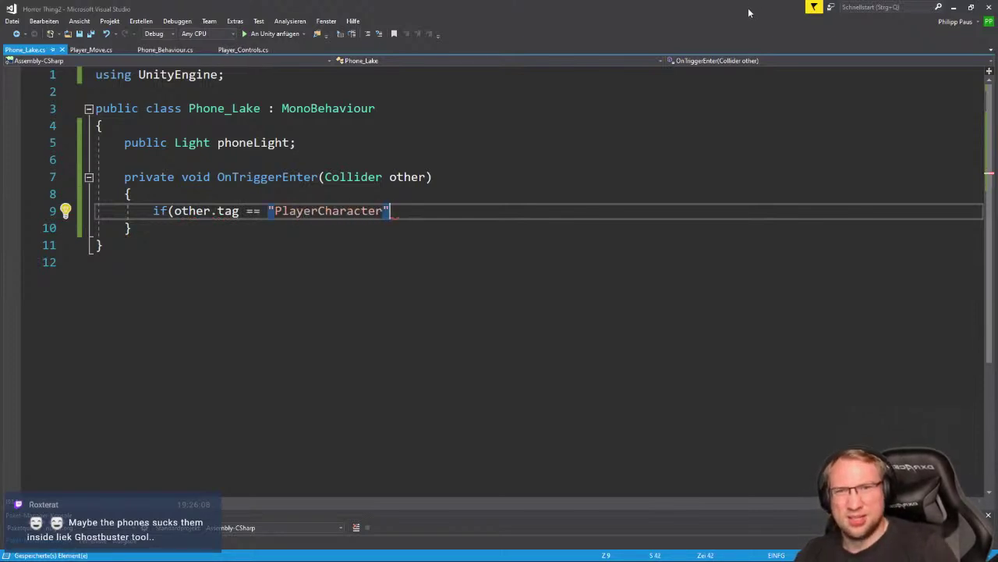
# Check the PlayerCharacter tag name in Unity's tag list, and complete the if condition in Visual Studio with a closing parenthesis and braces
pyautogui.moveTo(749, 10); pyautogui.dragTo(997, 70)
pyautogui.click(897, 71)
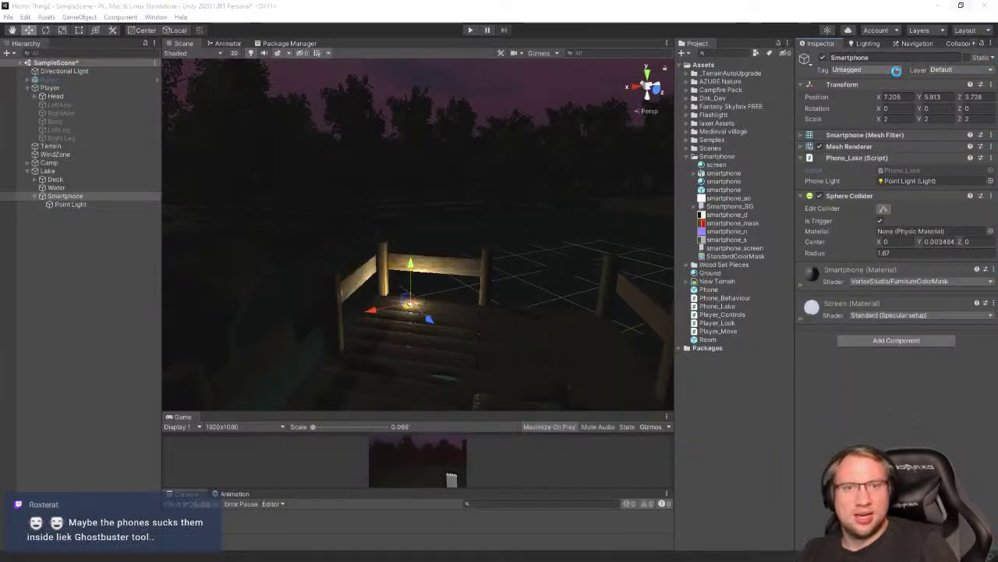
pyautogui.click(897, 70)
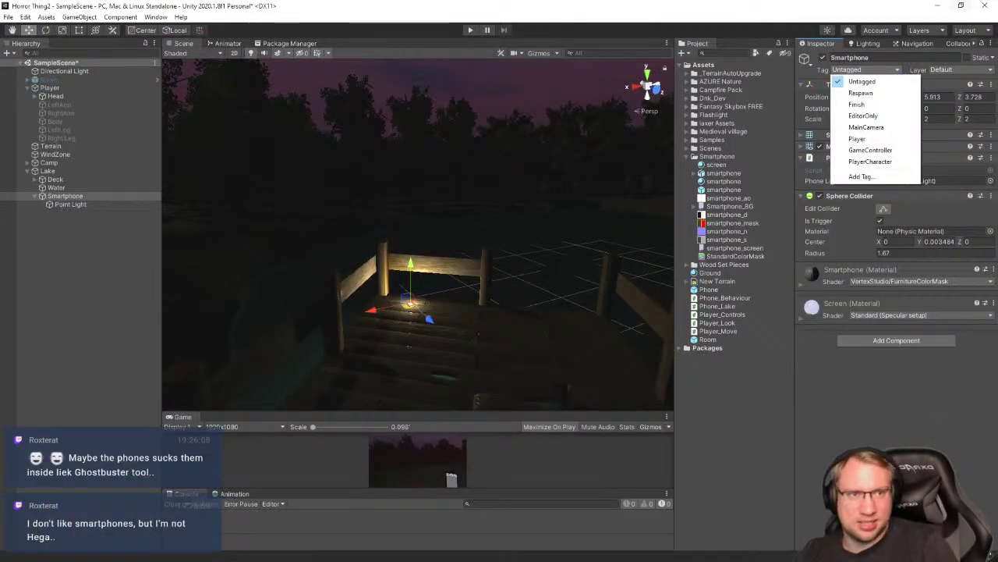
pyautogui.moveTo(997, 78); pyautogui.dragTo(520, 2)
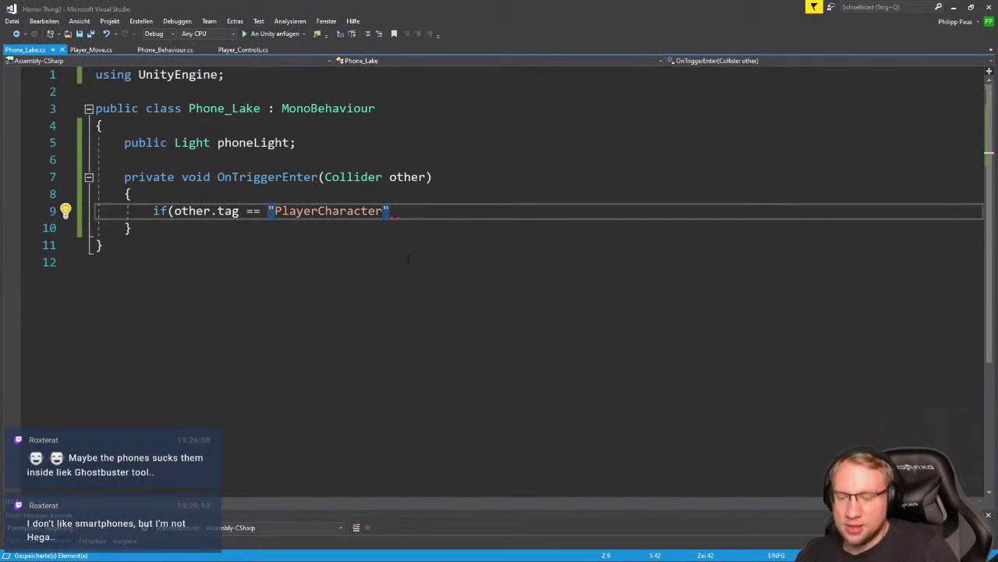
pyautogui.write(')')
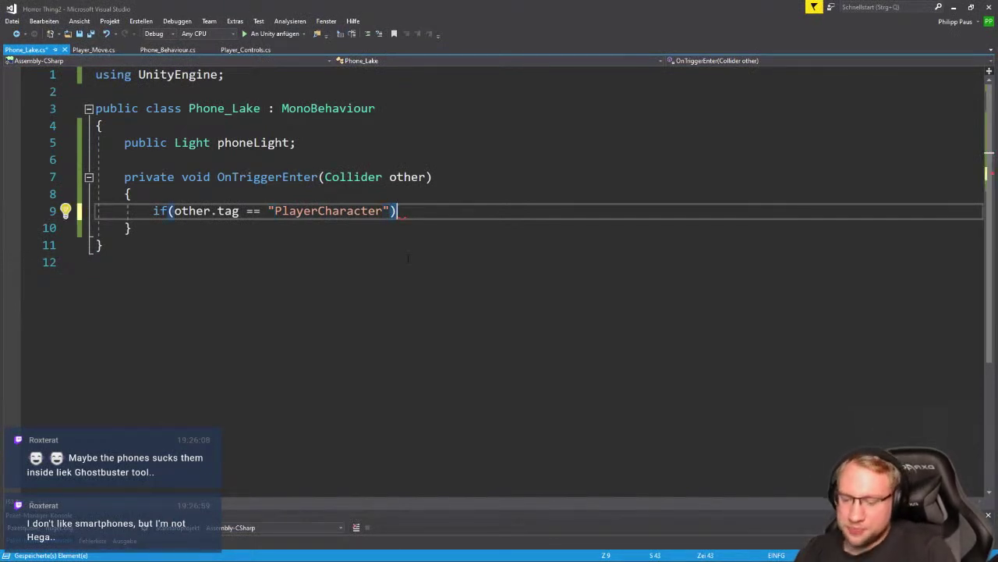
pyautogui.write(' {')
pyautogui.press('Return')
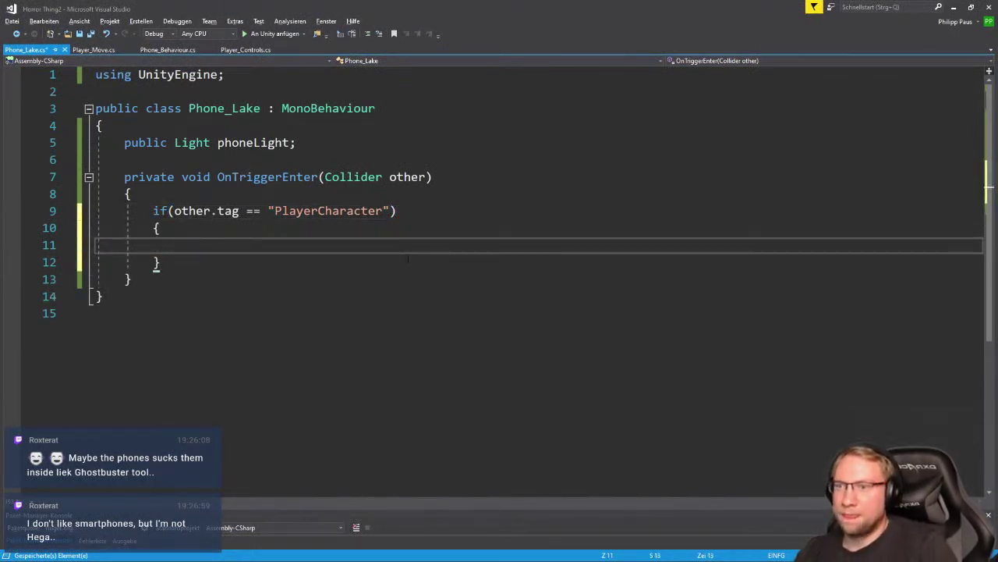
# Add phoneLight.enabled = false; inside the if block and save the Phone_Lake script
pyautogui.write('phoneLight')
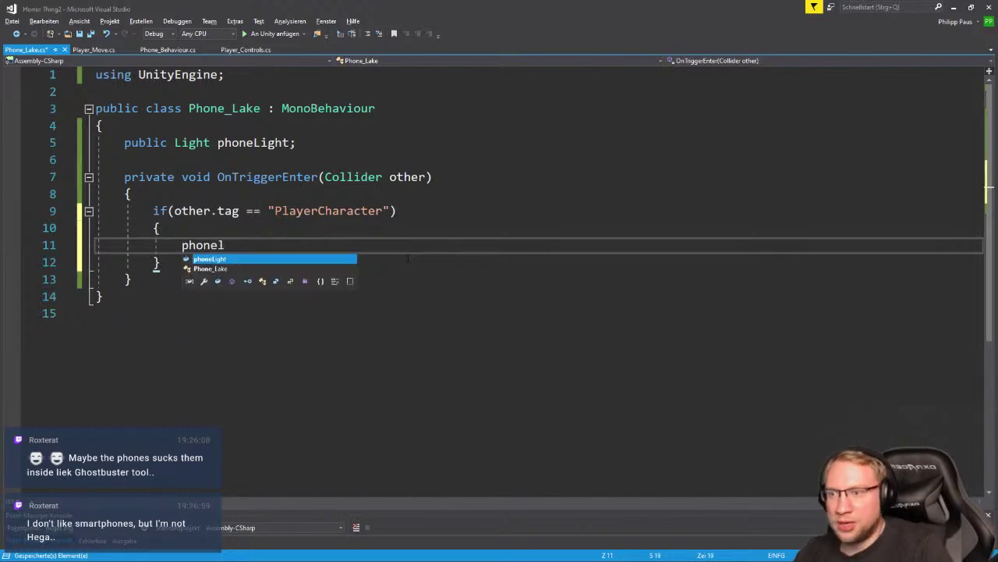
pyautogui.write('.ena')
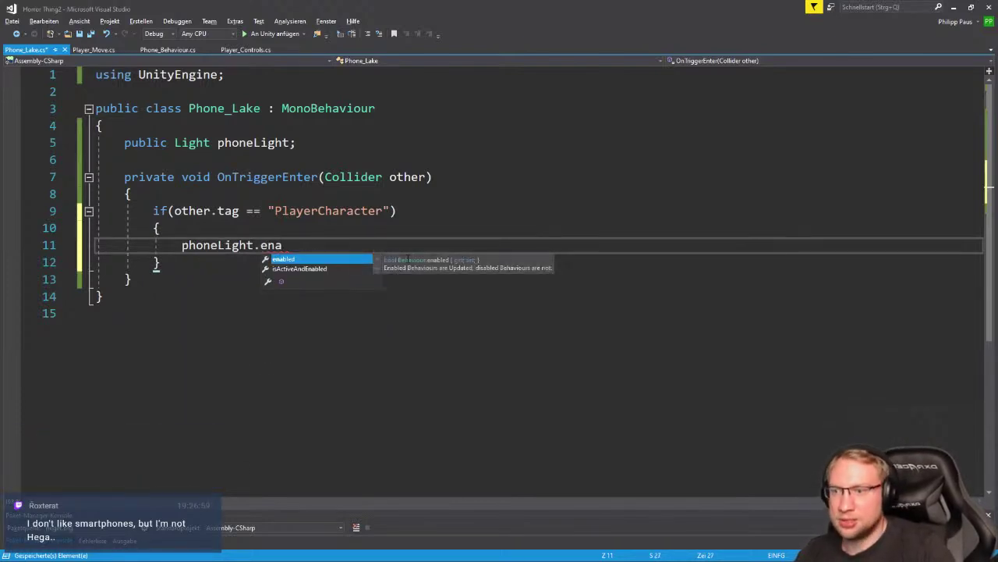
pyautogui.press('Tab')
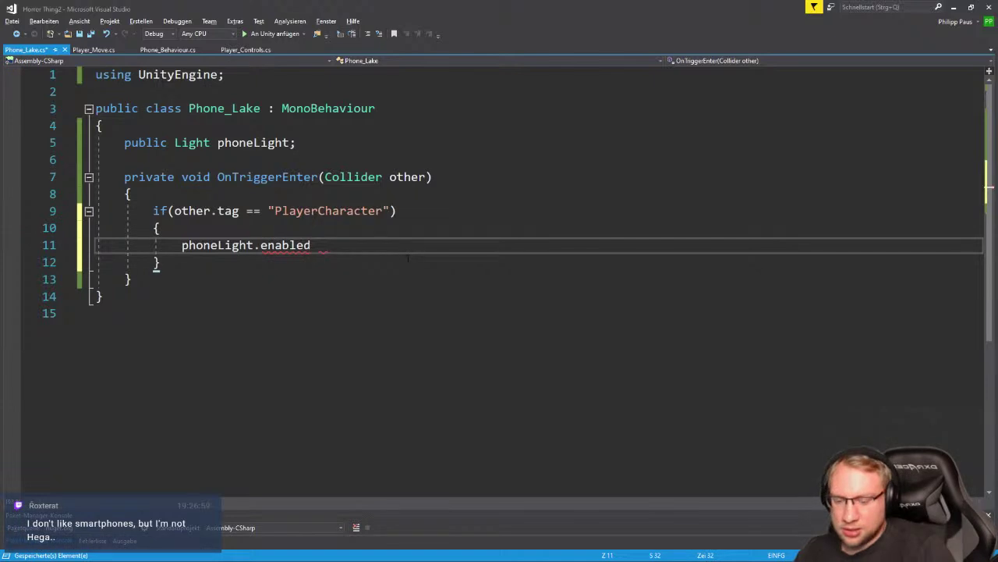
pyautogui.write('= false;')
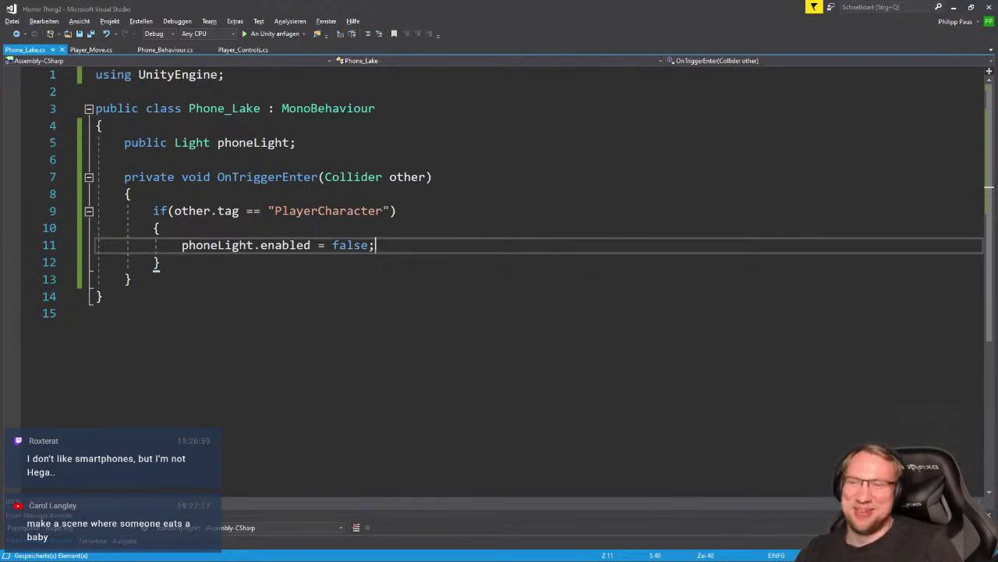
# Play-test the scene in Unity by walking up to the dock smartphone and backing away, stop the test and save the scene
pyautogui.hotkey('alt', 'Tab')
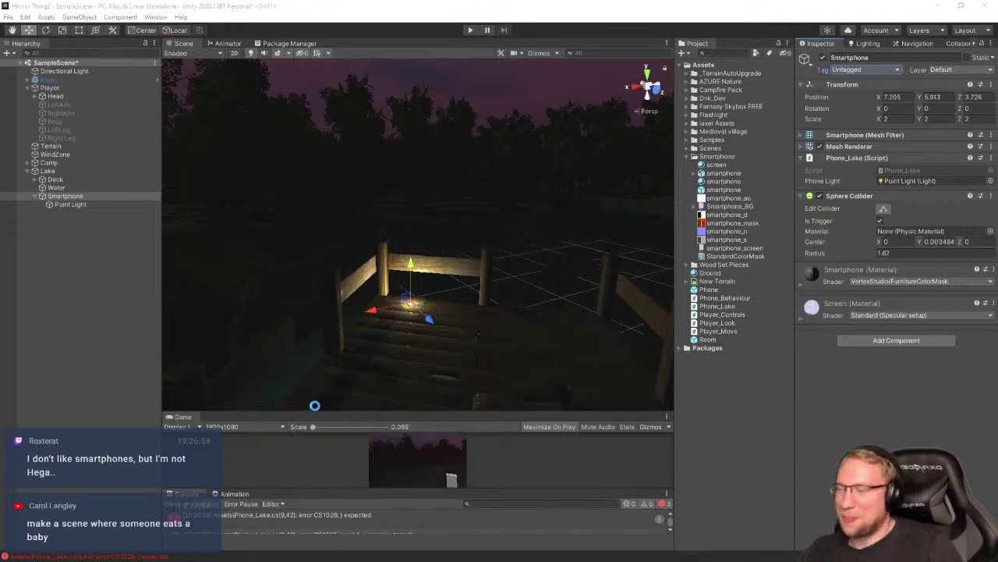
pyautogui.click(471, 29)
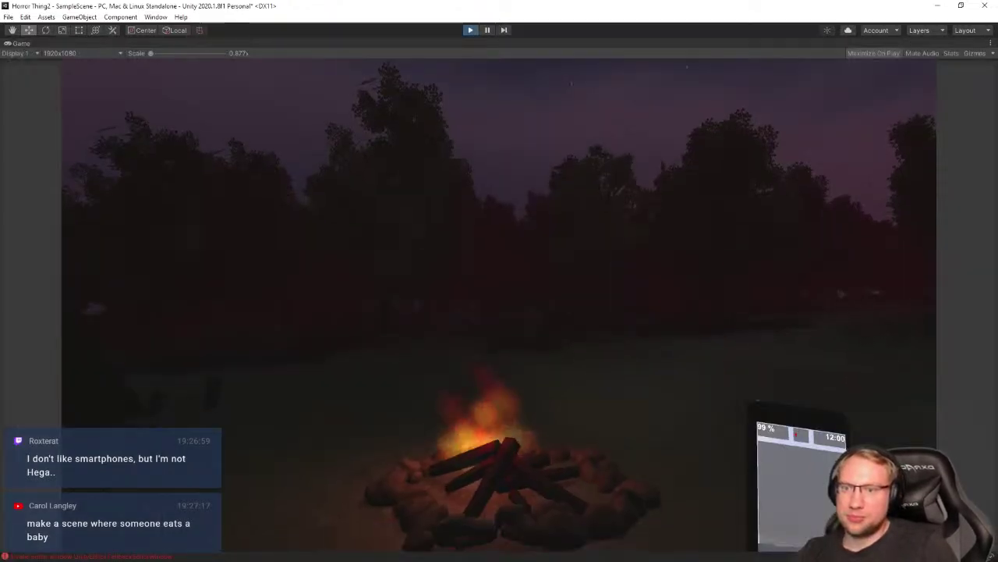
pyautogui.press('w')
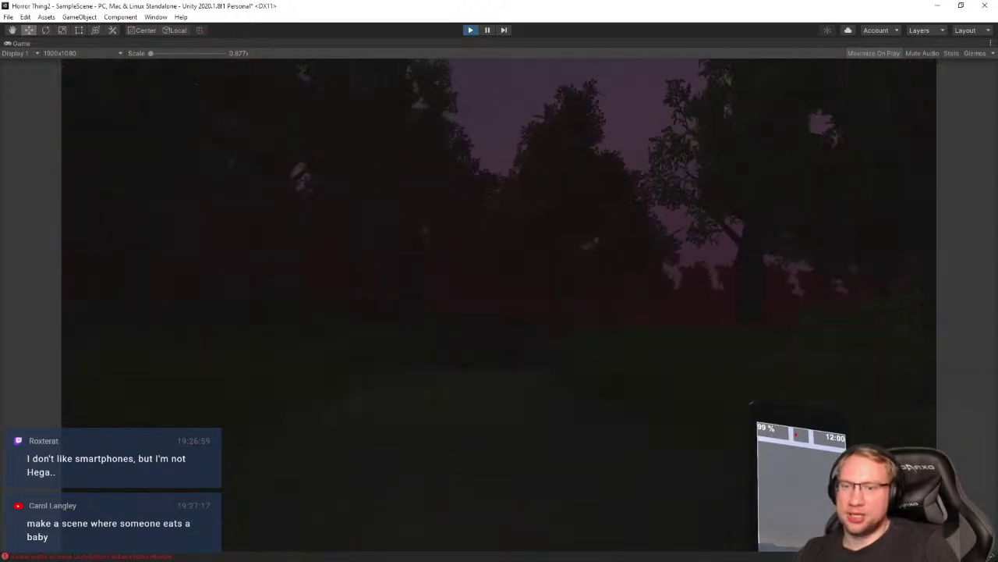
pyautogui.press('w')
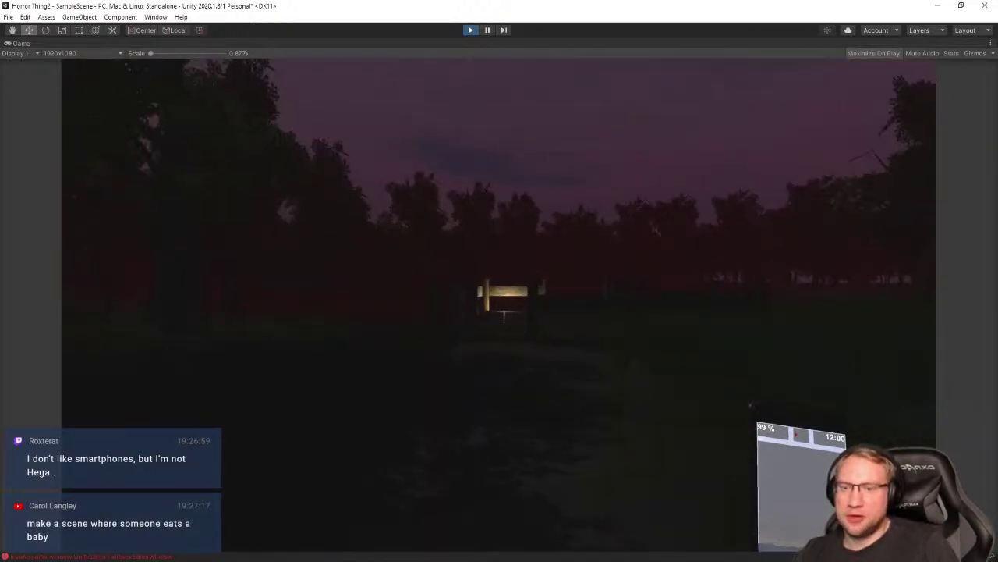
pyautogui.press('w')
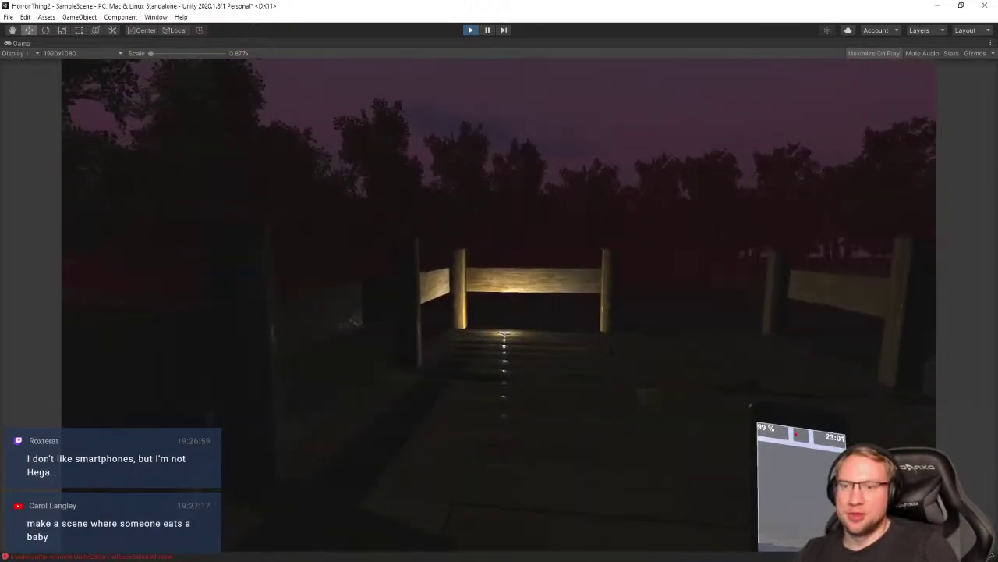
pyautogui.press('w')
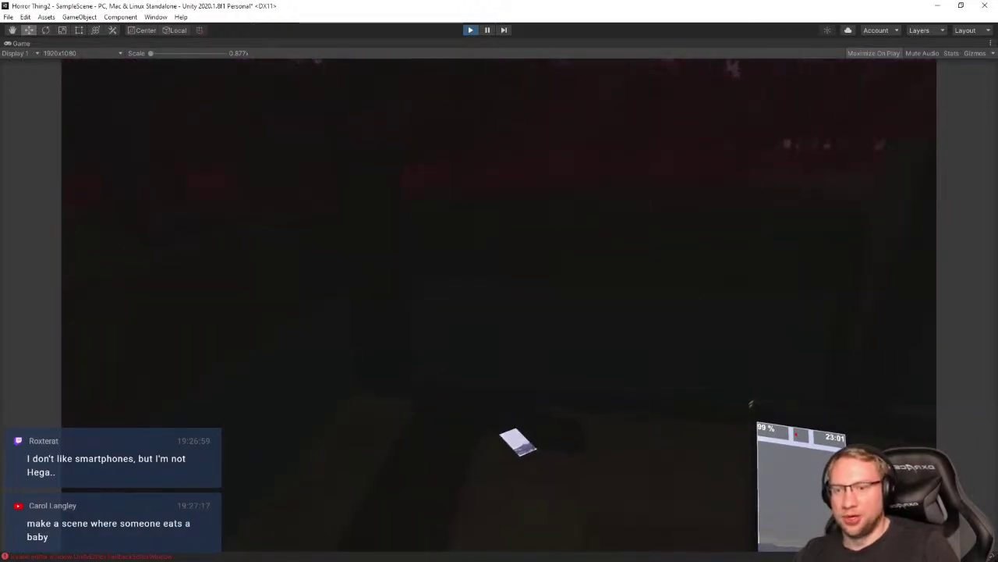
pyautogui.press('s')
pyautogui.press('s')
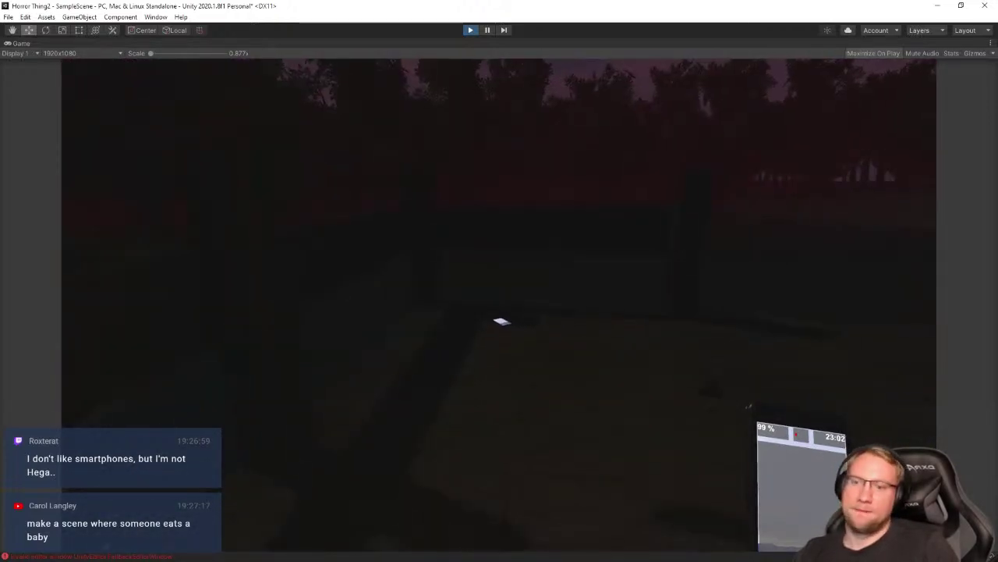
pyautogui.press('super')
pyautogui.click(471, 30)
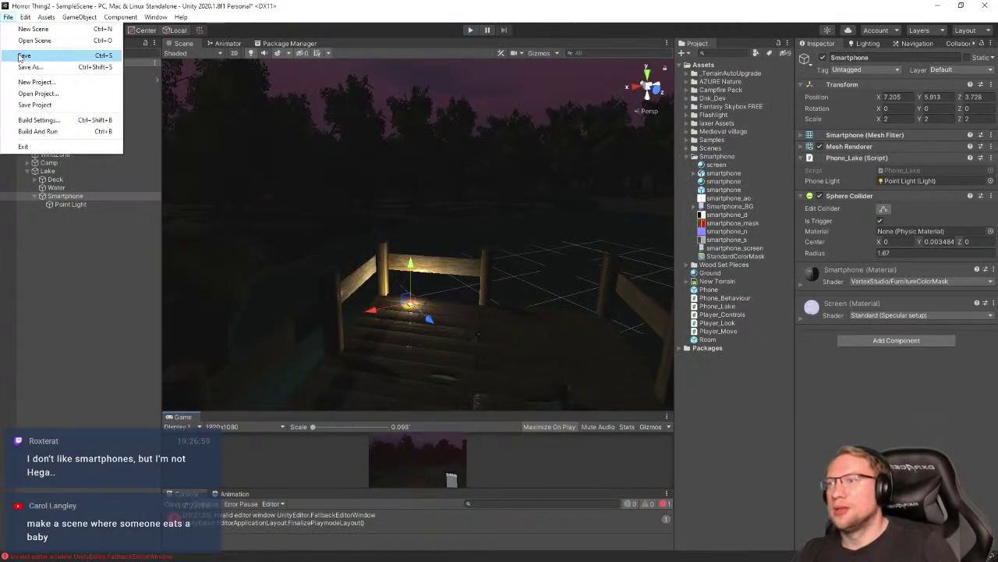
pyautogui.click(27, 55)
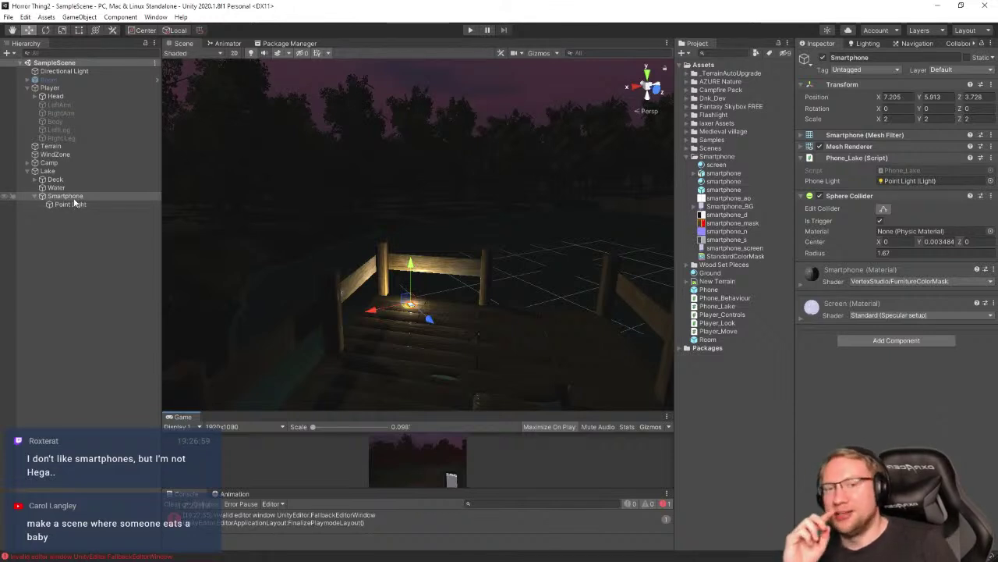
# Try reducing the Smartphone's Mesh Renderer materials size to 1, look at the phone up close and undo the change
pyautogui.click(801, 135)
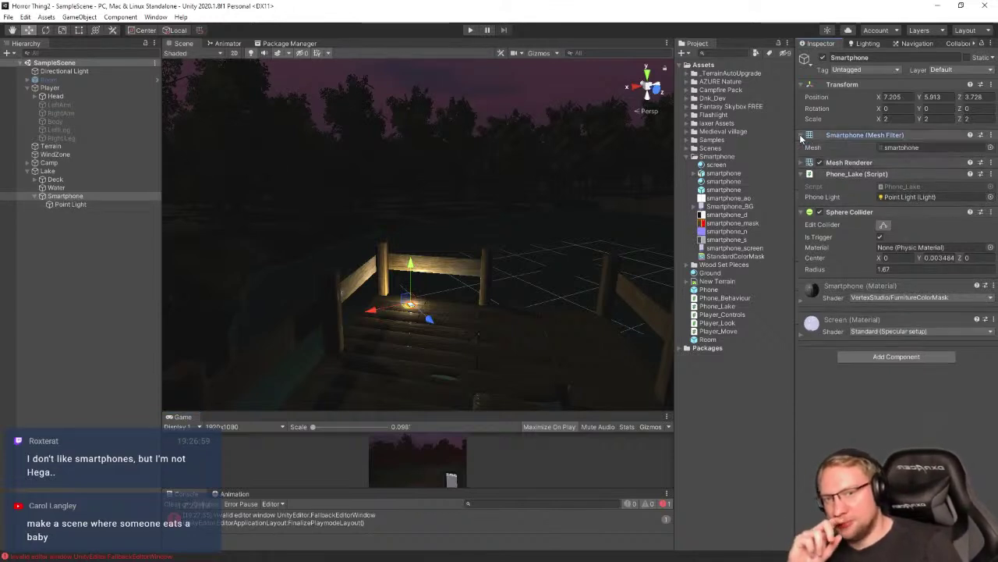
pyautogui.click(801, 162)
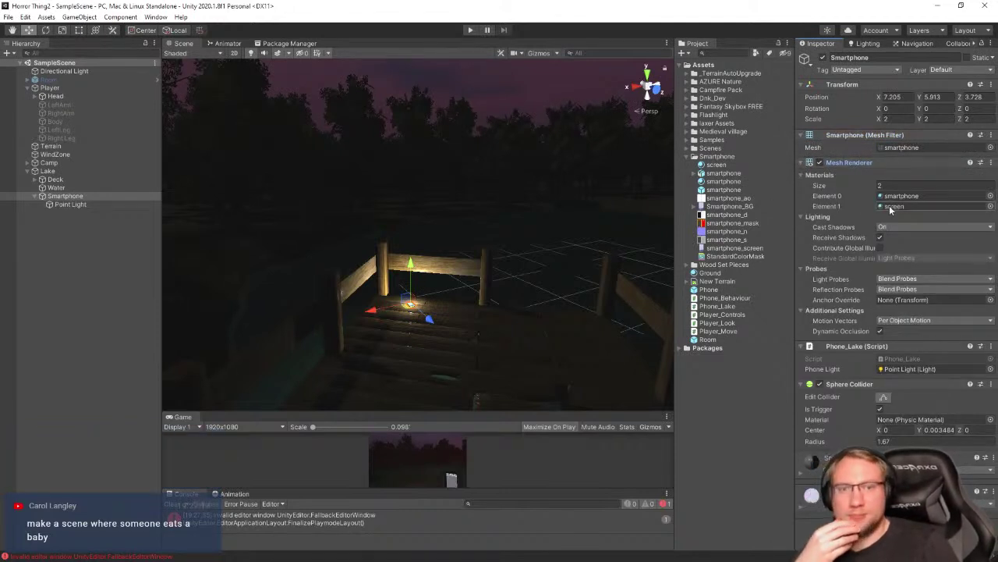
pyautogui.click(919, 186)
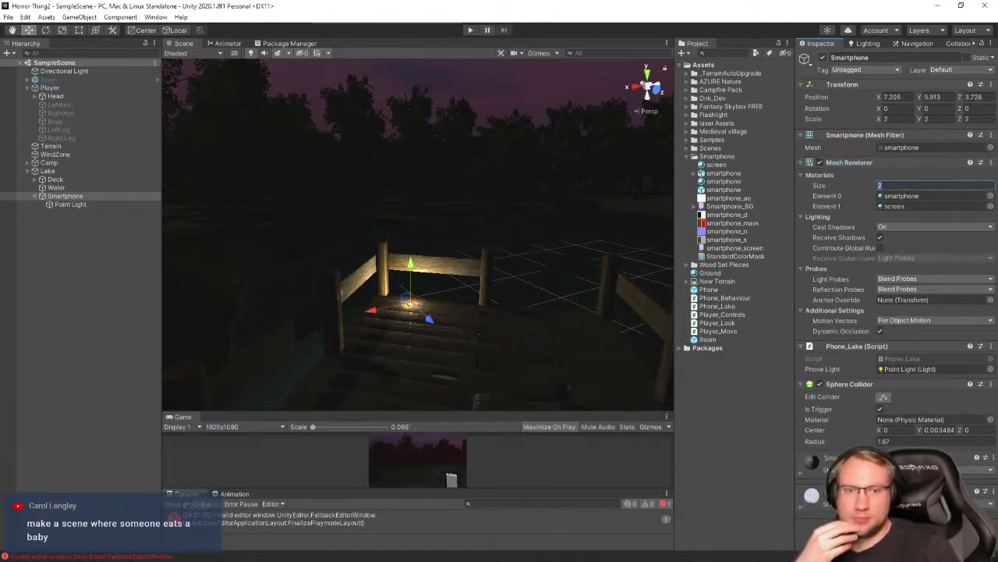
pyautogui.write('1')
pyautogui.press('Return')
pyautogui.press('w')
pyautogui.moveTo(468, 289); pyautogui.dragTo(504, 267, button='right')
pyautogui.press('w')
pyautogui.press('s')
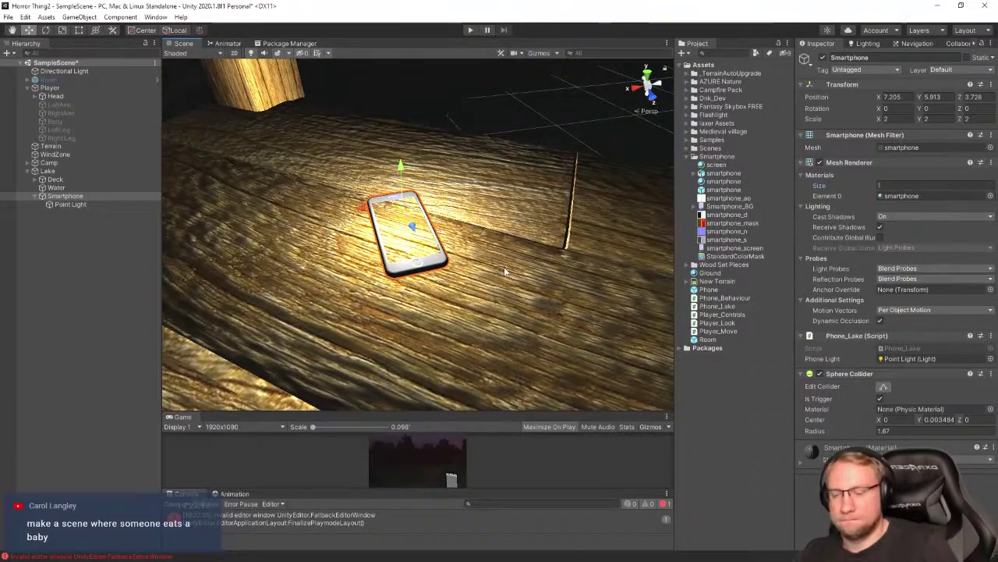
pyautogui.hotkey('ctrl', 'z')
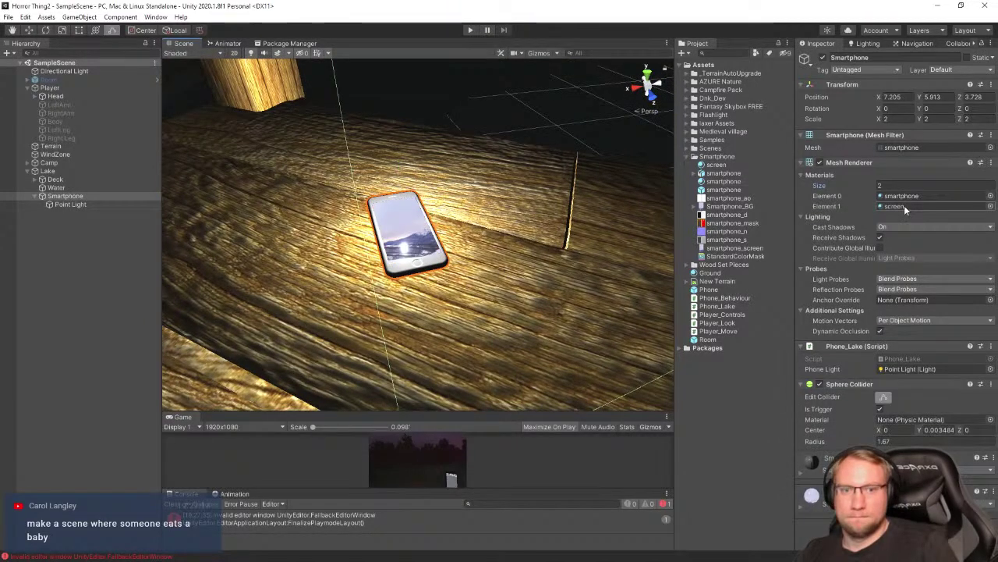
# Duplicate the screen material in the Smartphone assets folder and name the copy screen 2
pyautogui.click(904, 205)
pyautogui.click(716, 165)
pyautogui.hotkey('ctrl', 'd')
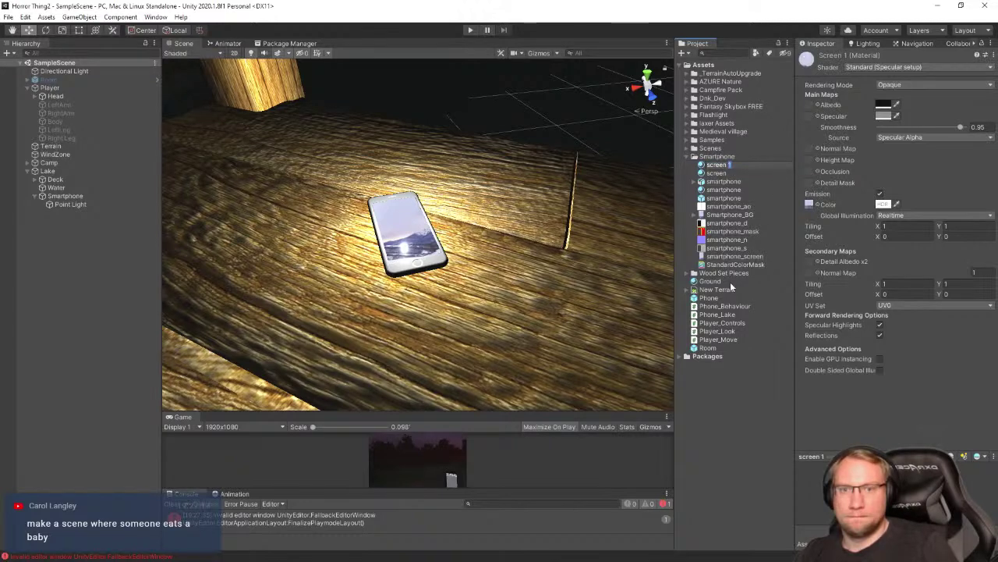
pyautogui.write('2')
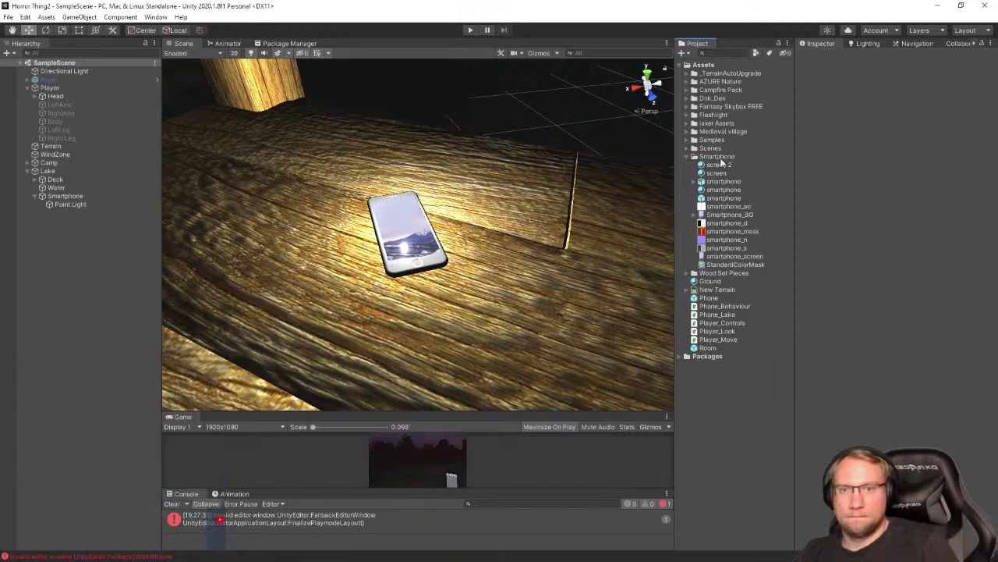
# Remove the emission texture from the screen 2 material and assign it to Element 1 of the Smartphone's Mesh Renderer
pyautogui.click(719, 165)
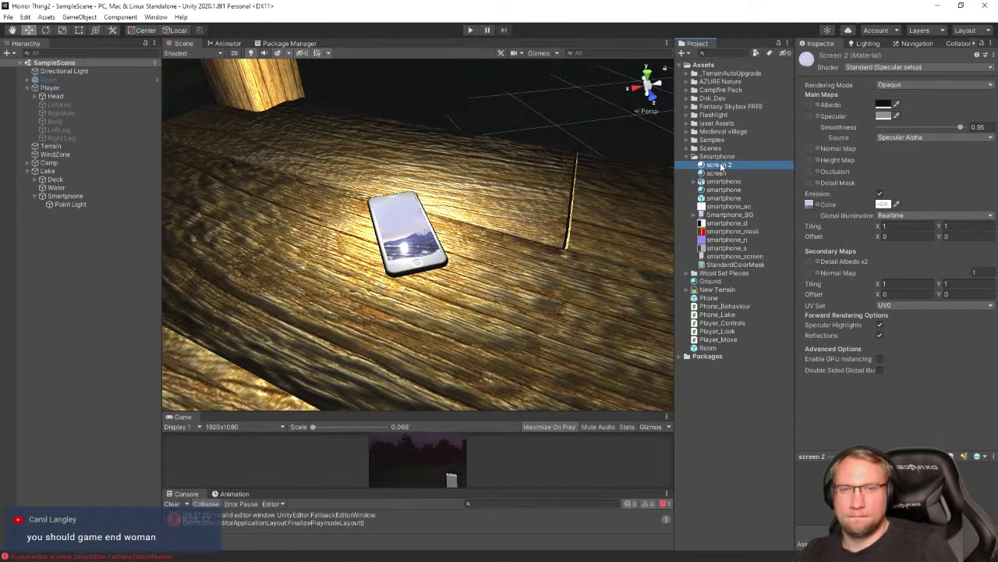
pyautogui.click(809, 205)
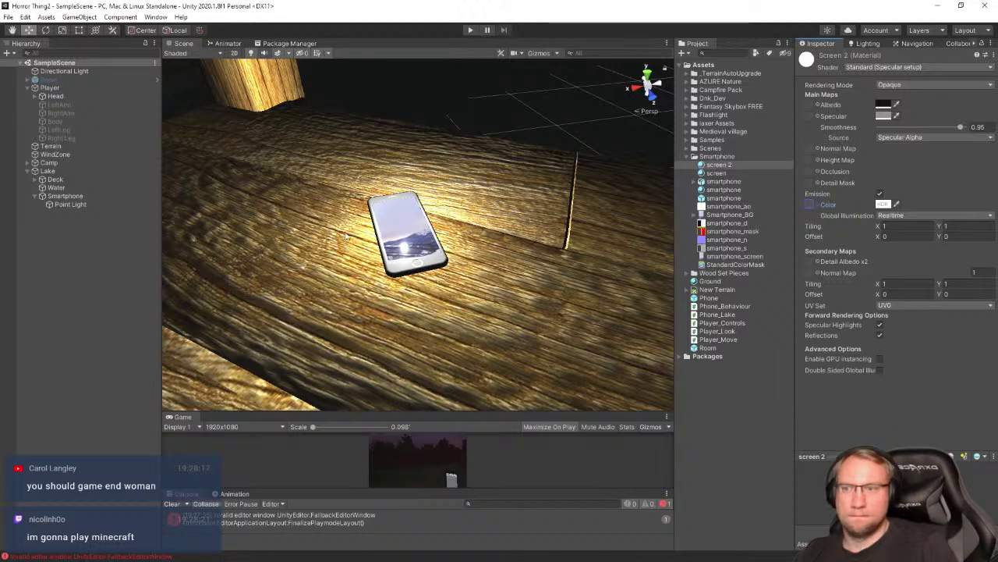
pyautogui.click(65, 196)
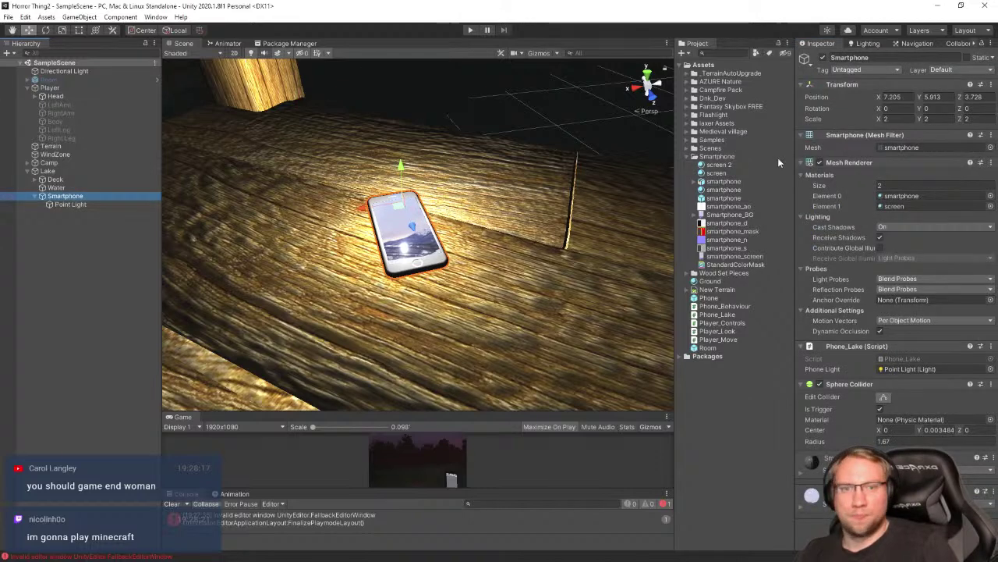
pyautogui.moveTo(719, 165); pyautogui.dragTo(919, 207)
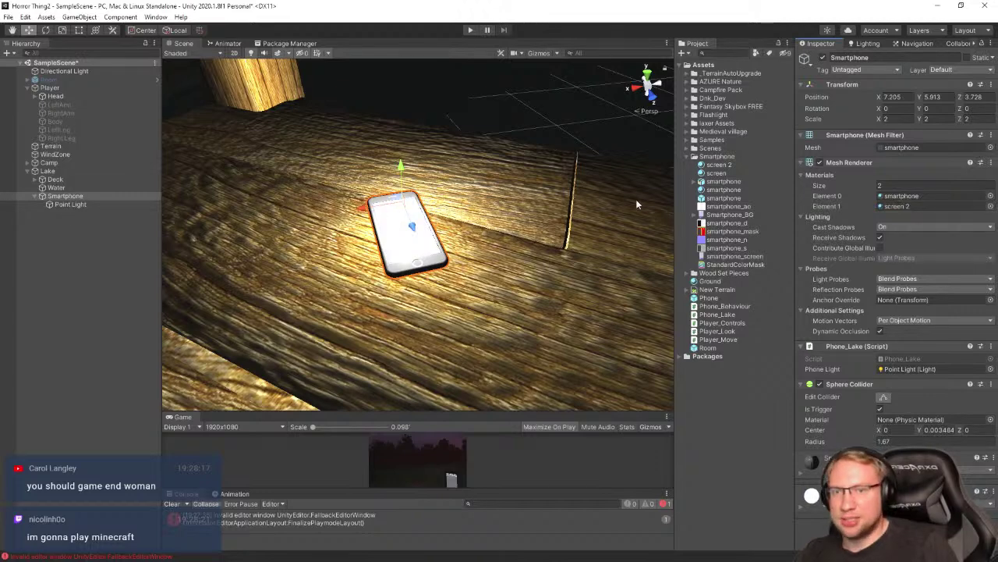
# Set the emission color of the screen 2 material to black (RGB 0, 0, 0) and save the scene
pyautogui.click(716, 166)
pyautogui.click(884, 204)
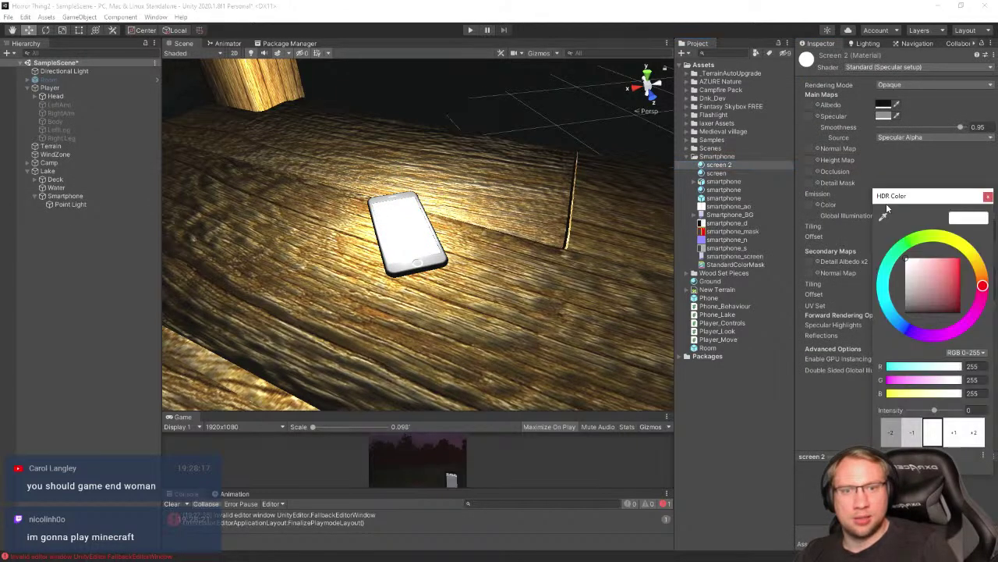
pyautogui.moveTo(927, 272); pyautogui.dragTo(885, 337)
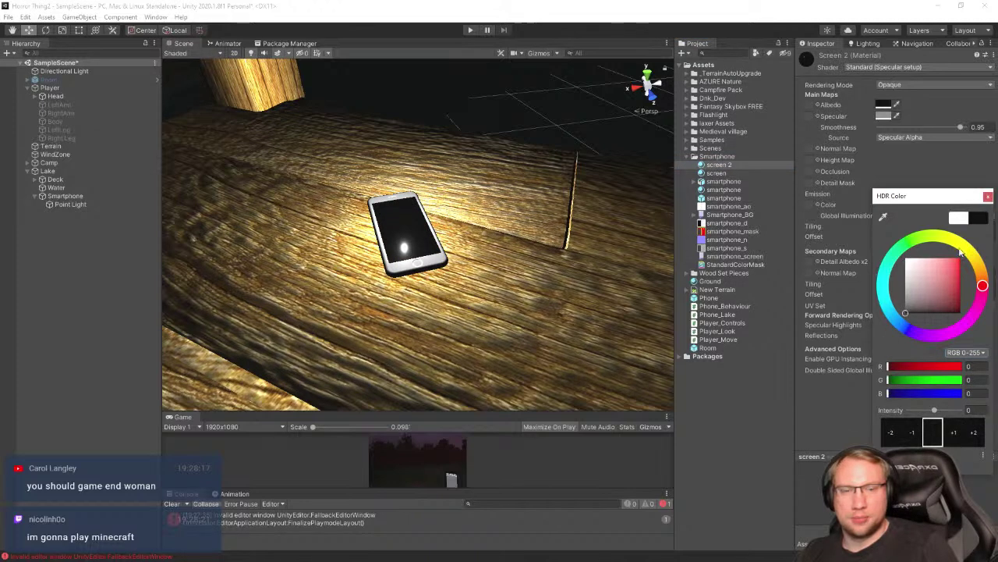
pyautogui.click(987, 197)
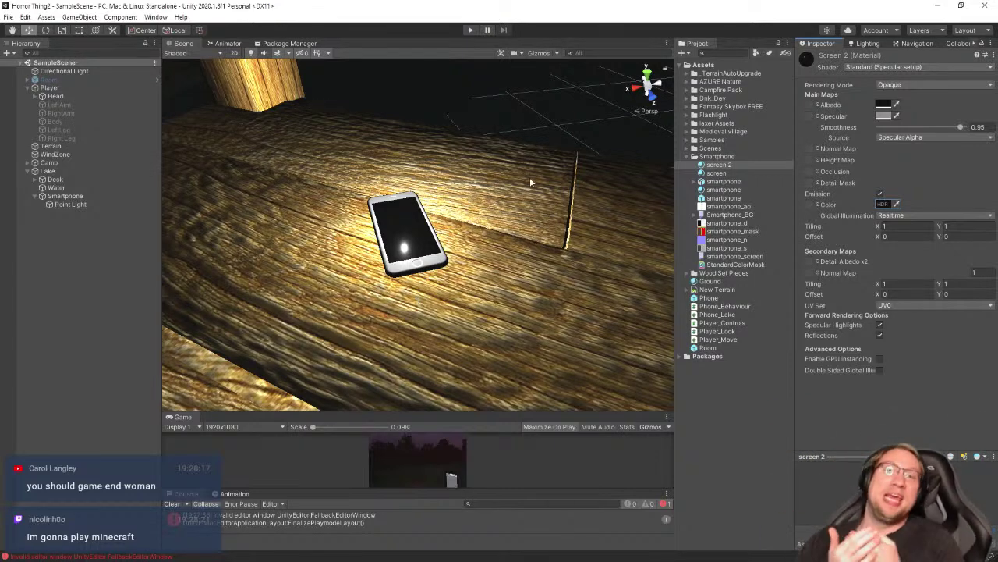
# Inspect the dock smartphone's dark screen up close and play-test the walk from the campfire to the phone on the dock
pyautogui.scroll(5, 530, 182)
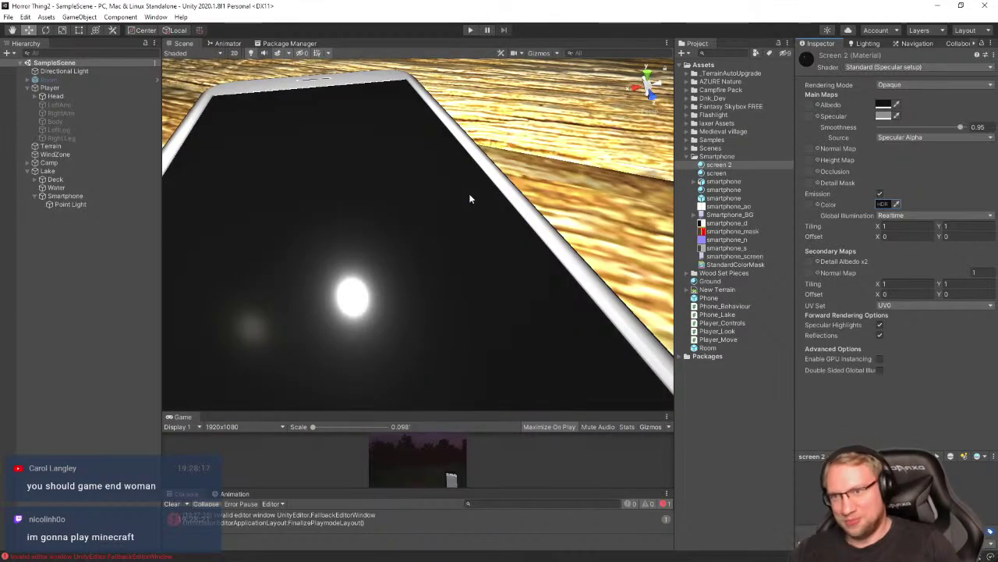
pyautogui.scroll(-7, 470, 198)
pyautogui.keyDown('alt'); pyautogui.moveTo(472, 212); pyautogui.dragTo(489, 190); pyautogui.keyUp('alt')
pyautogui.click(489, 193)
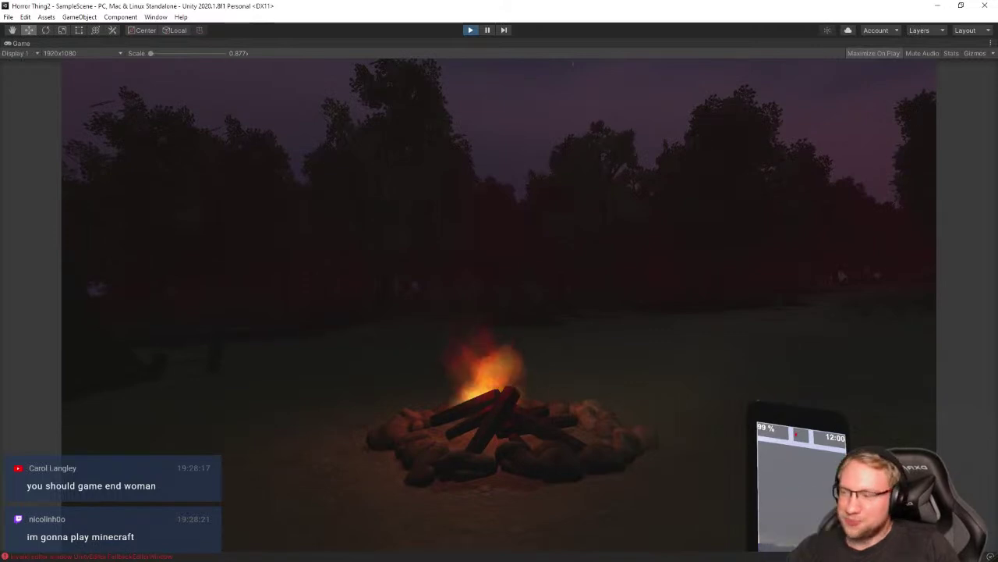
pyautogui.press('w')
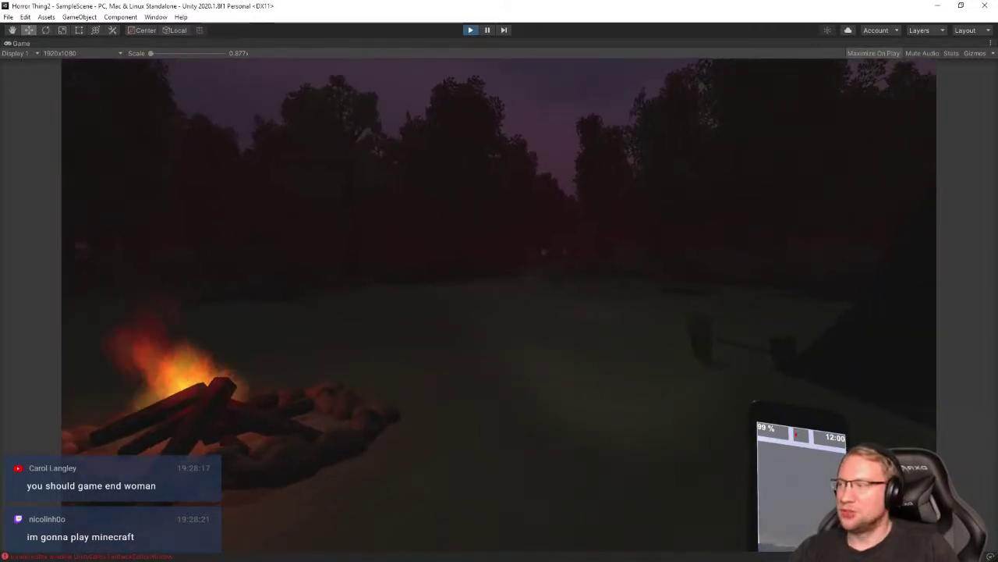
pyautogui.press('w')
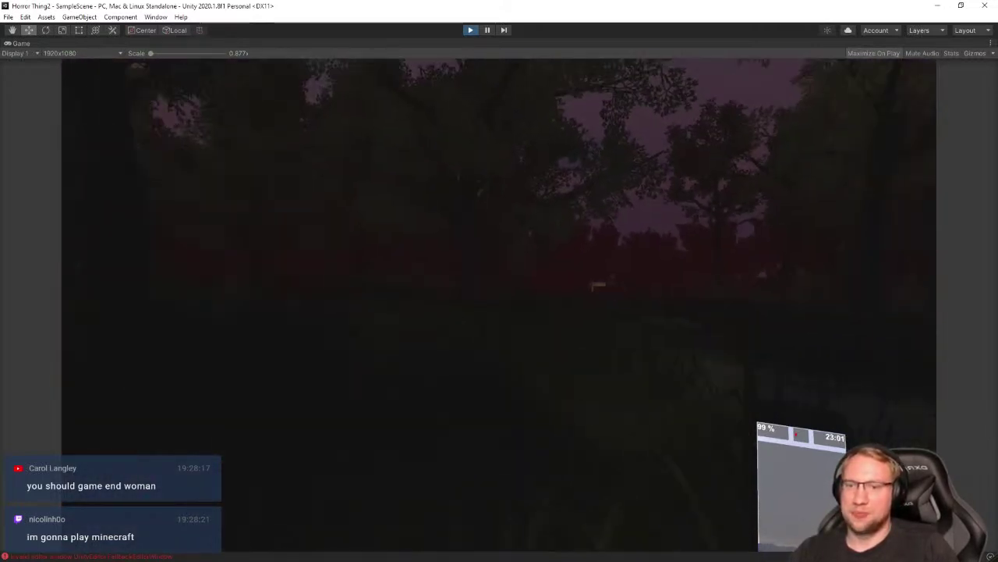
pyautogui.press('w')
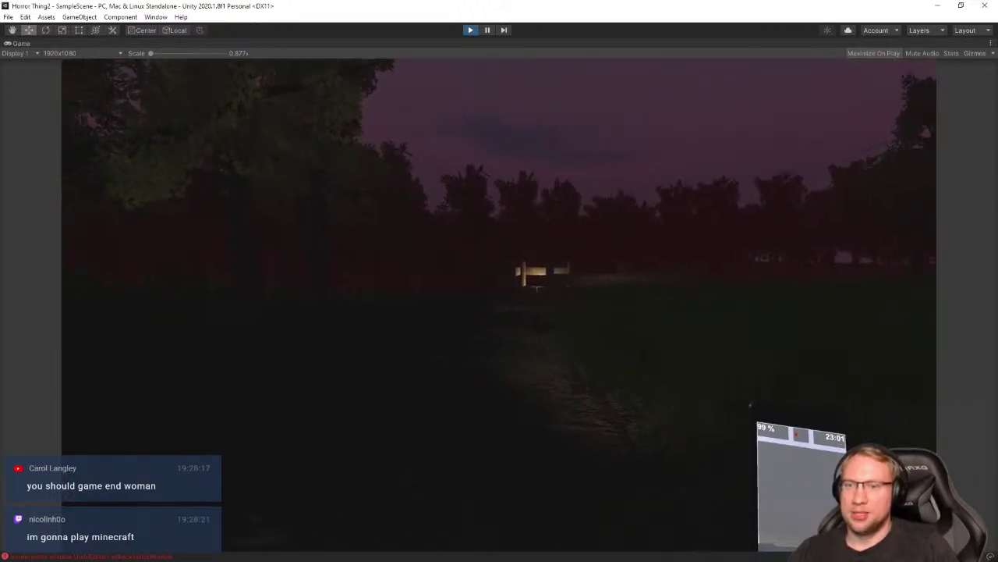
pyautogui.press('w')
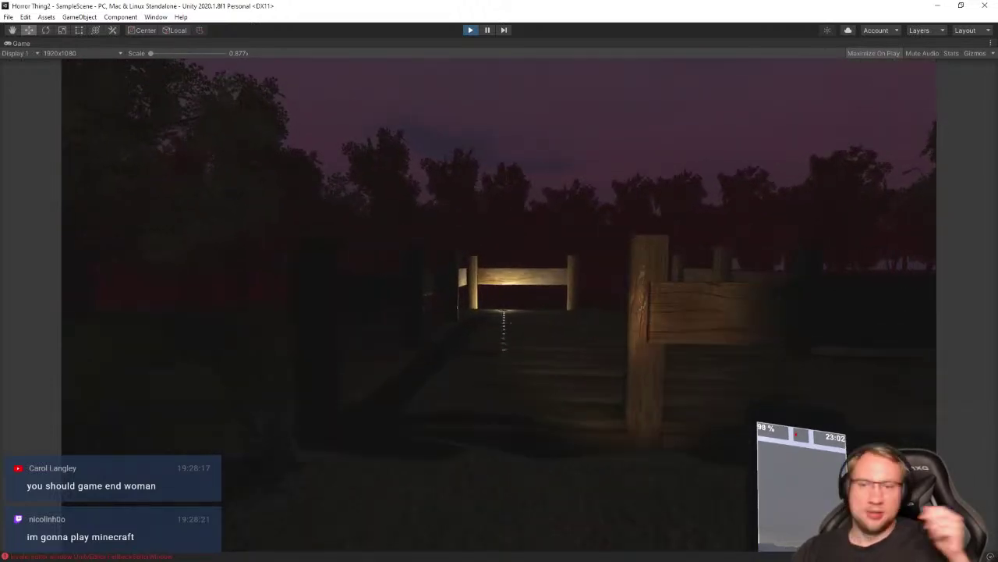
pyautogui.press('w')
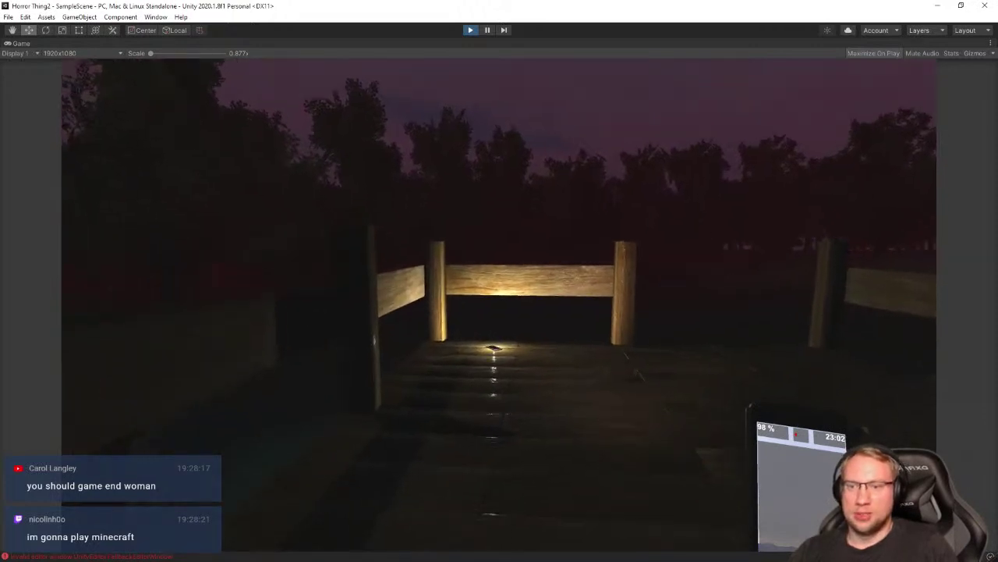
pyautogui.press('w')
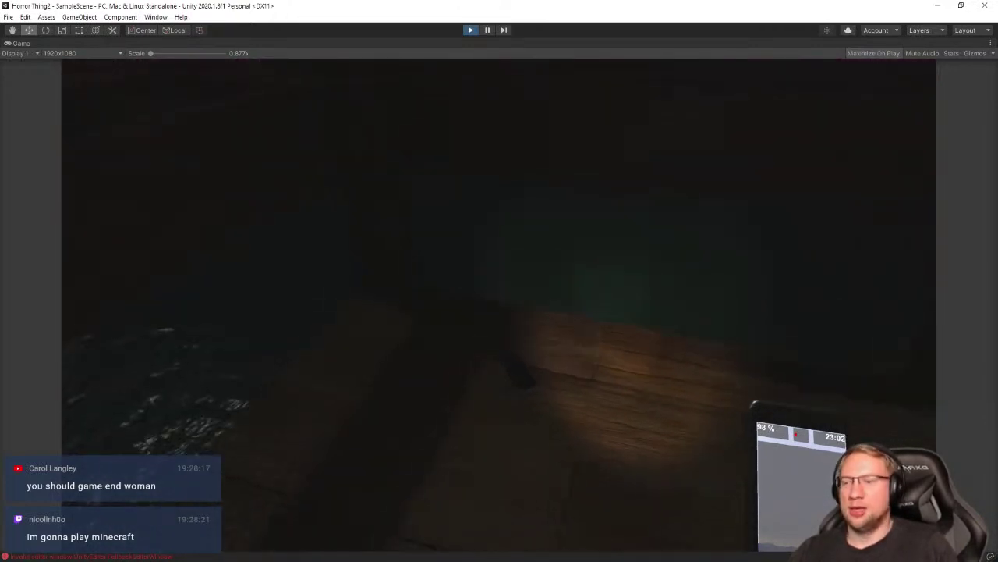
pyautogui.press('w')
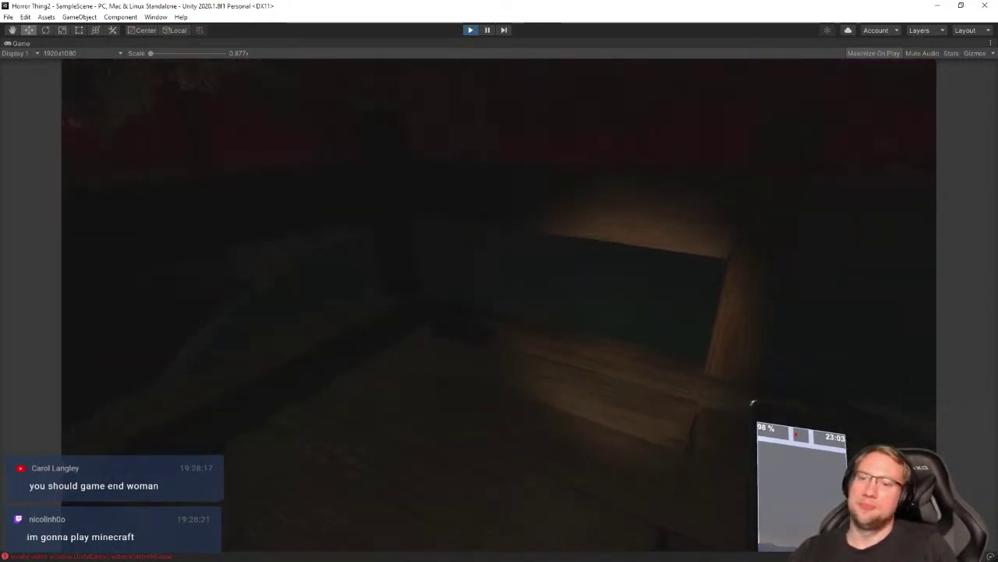
pyautogui.press('w')
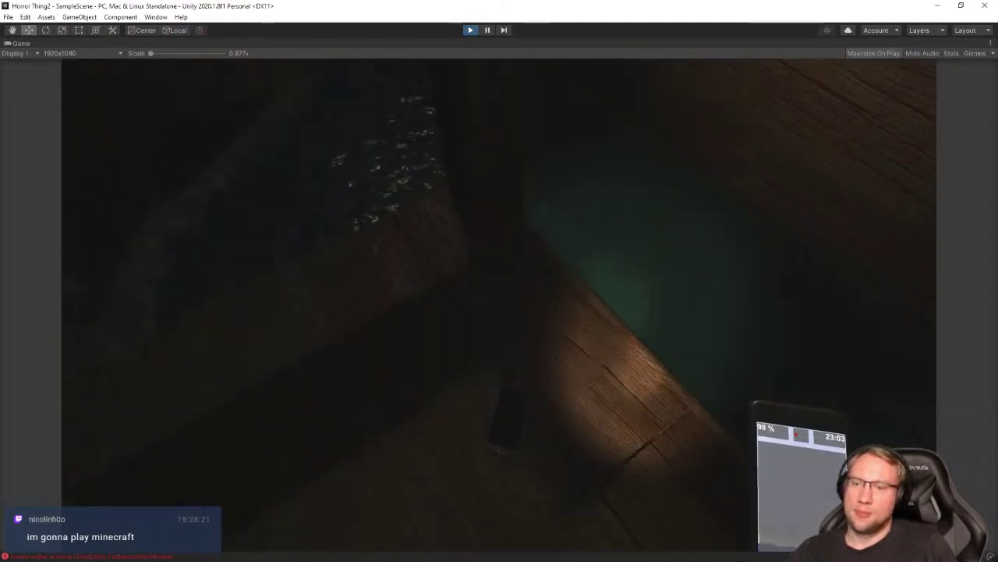
pyautogui.press('w')
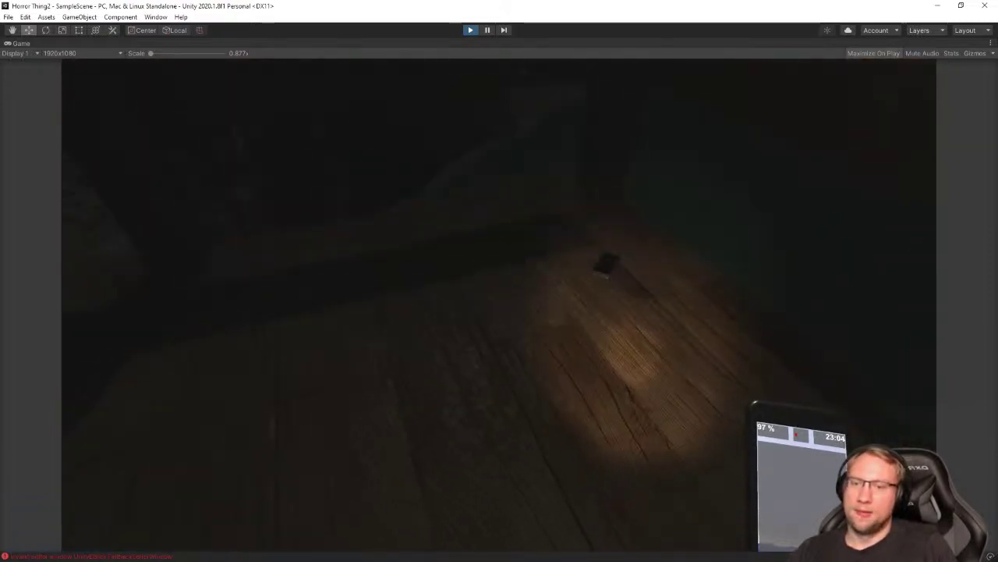
pyautogui.press('w')
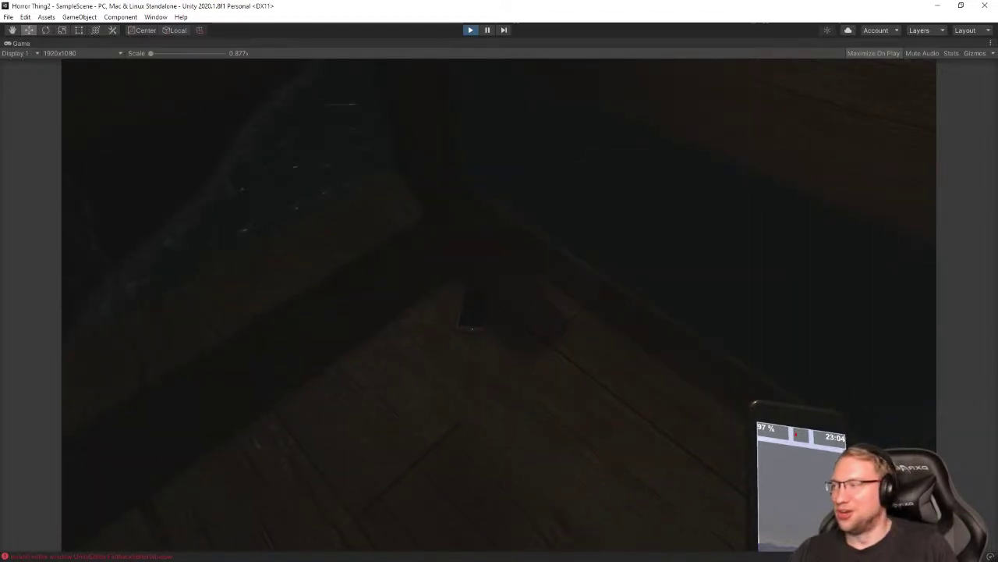
pyautogui.press('s')
pyautogui.hotkey('alt', 'Tab')
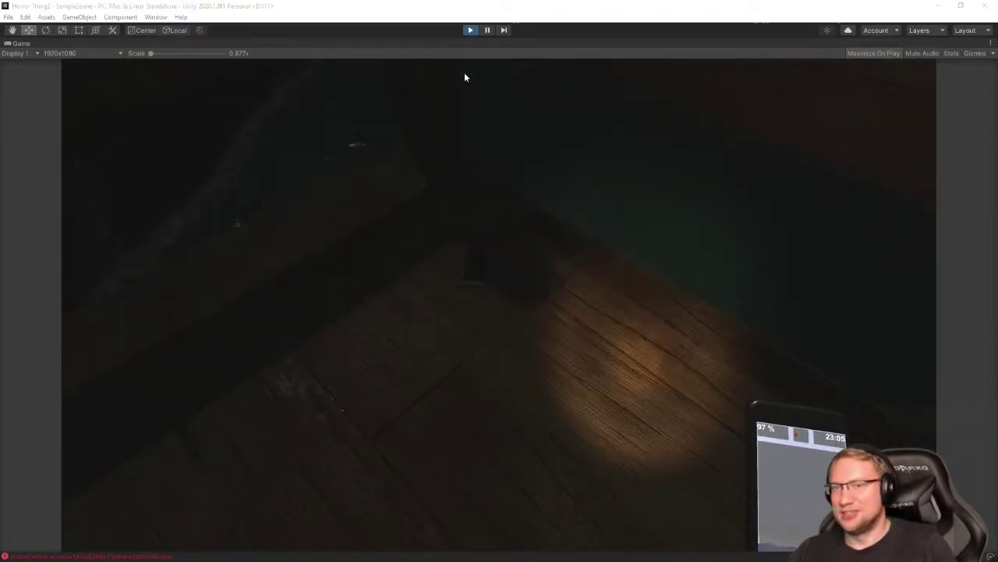
pyautogui.click(470, 31)
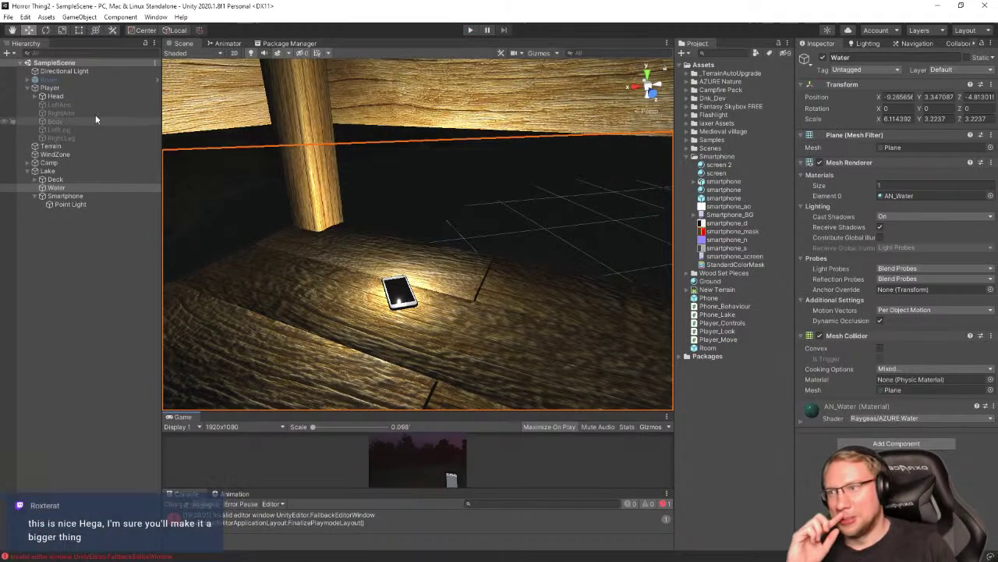
# Frame the Player in the Scene view with scene lighting turned off and enlarge the Game view
pyautogui.click(69, 86)
pyautogui.press('f')
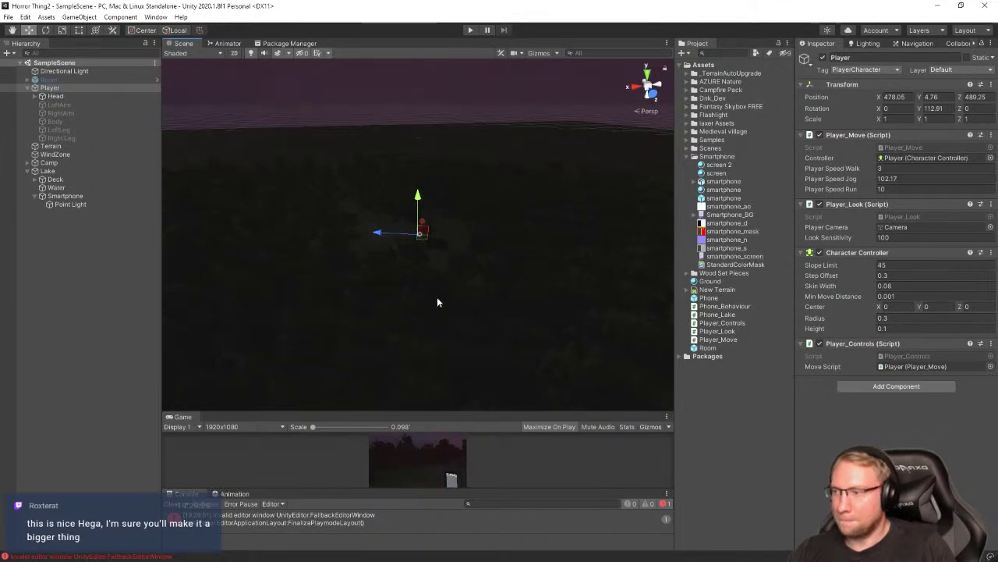
pyautogui.moveTo(429, 278); pyautogui.dragTo(250, 282, button='right')
pyautogui.click(252, 54)
pyautogui.moveTo(546, 228); pyautogui.dragTo(448, 406, button='right')
pyautogui.press('w')
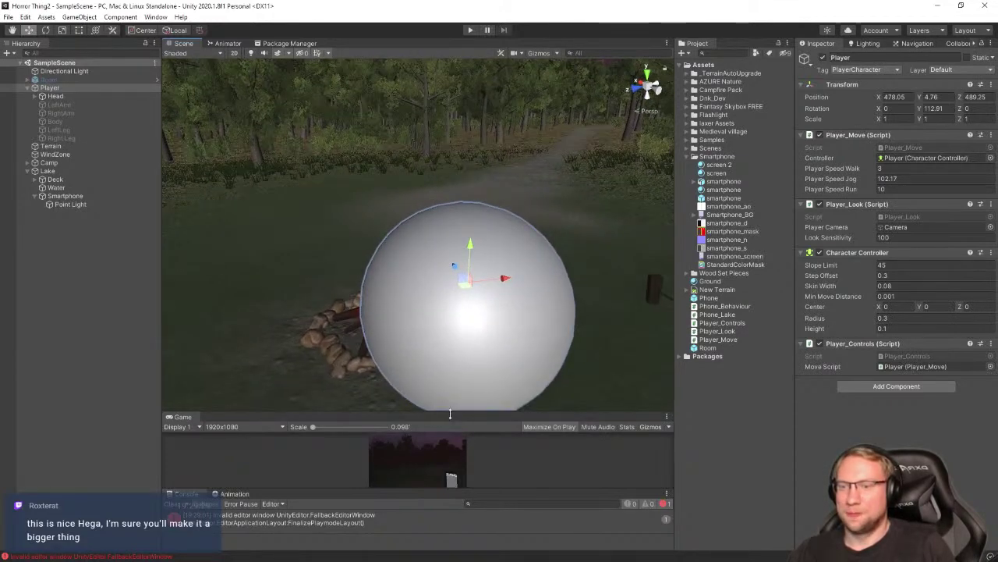
pyautogui.moveTo(451, 412); pyautogui.dragTo(463, 199)
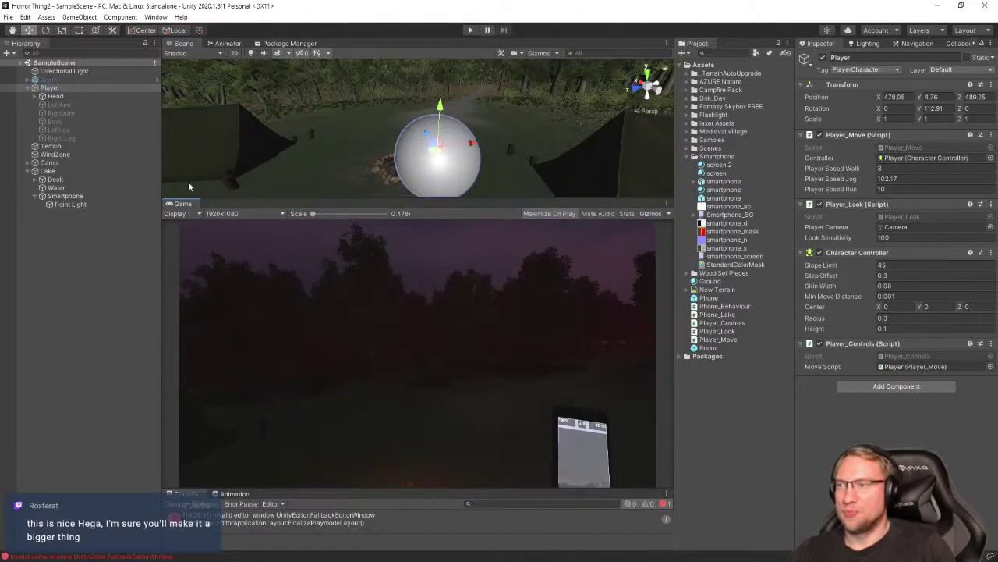
# Rotate the Phone under the Player's Camera to a Z rotation of about 3.3°, checking its angle in the Game view
pyautogui.click(66, 196)
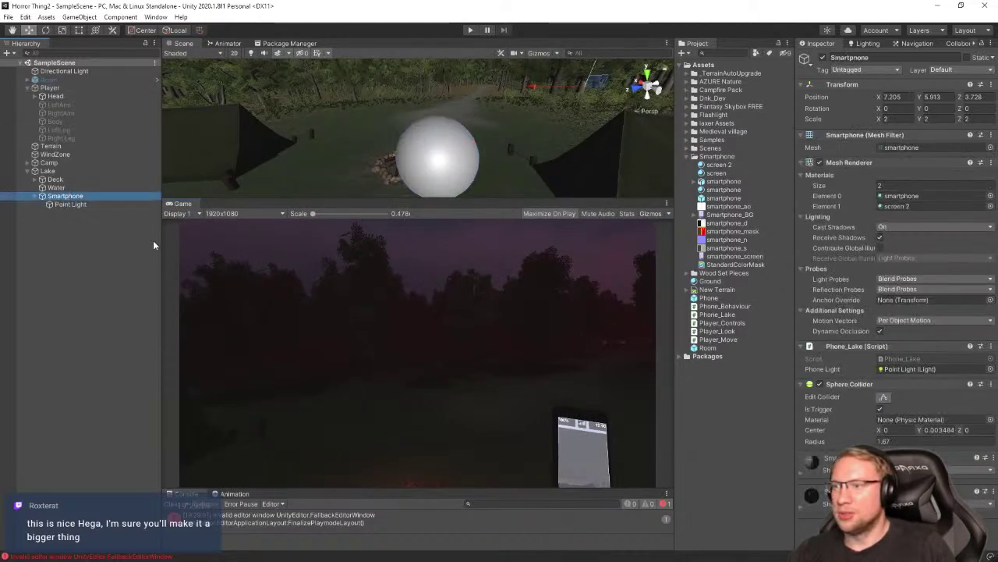
pyautogui.click(53, 88)
pyautogui.click(36, 96)
pyautogui.click(42, 104)
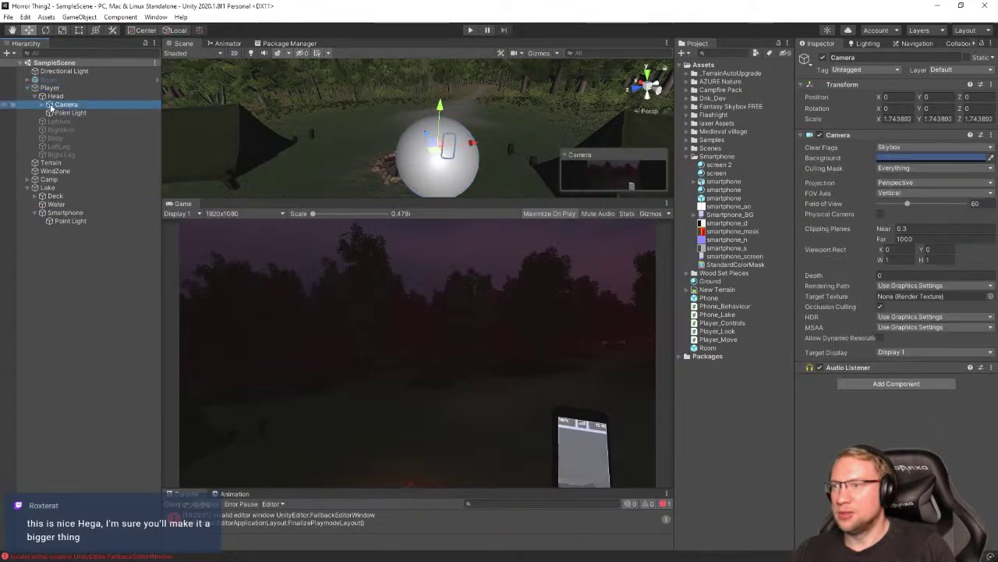
pyautogui.click(68, 112)
pyautogui.moveTo(531, 163)
pyautogui.mouseDown(button='right')
pyautogui.moveTo(513, 149)
pyautogui.moveTo(526, 143)
pyautogui.moveTo(528, 153)
pyautogui.mouseUp(button='right')
pyautogui.press('w')
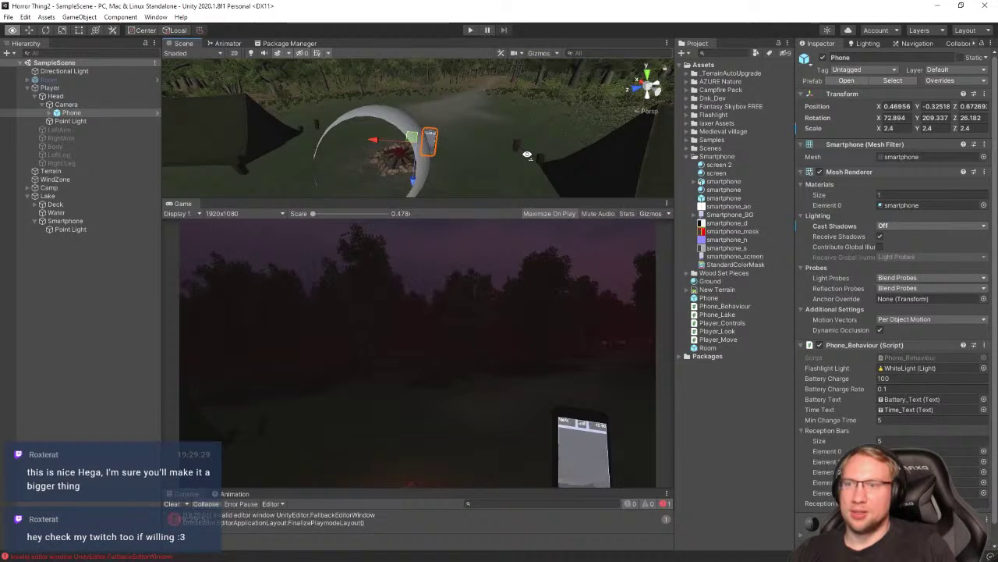
pyautogui.press('e')
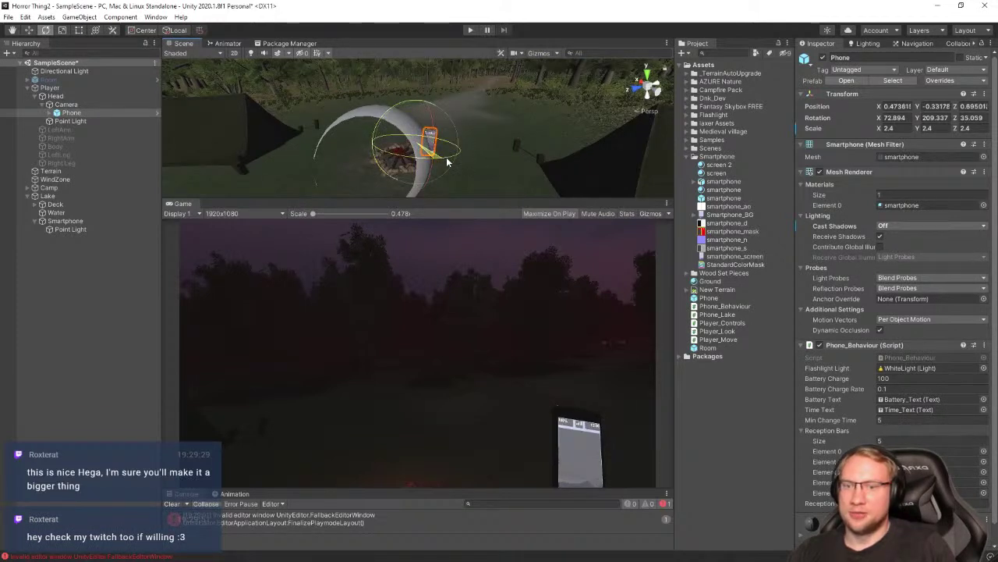
pyautogui.moveTo(447, 162); pyautogui.dragTo(418, 166)
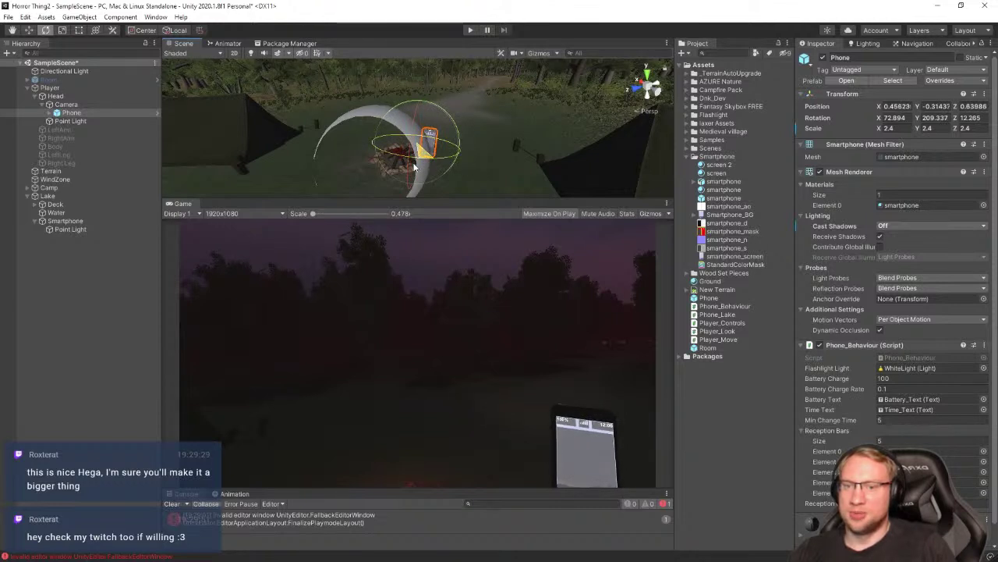
pyautogui.moveTo(406, 171)
pyautogui.mouseDown()
pyautogui.moveTo(379, 170)
pyautogui.moveTo(399, 174)
pyautogui.mouseUp()
# Turn scene lighting back on and rotate the Phone's WhiteLight to about X 106.5, Y -52.4, Z 68.2
pyautogui.moveTo(512, 165); pyautogui.dragTo(513, 165, button='right')
pyautogui.keyDown('alt'); pyautogui.moveTo(513, 165); pyautogui.dragTo(497, 203); pyautogui.keyUp('alt')
pyautogui.click(49, 113)
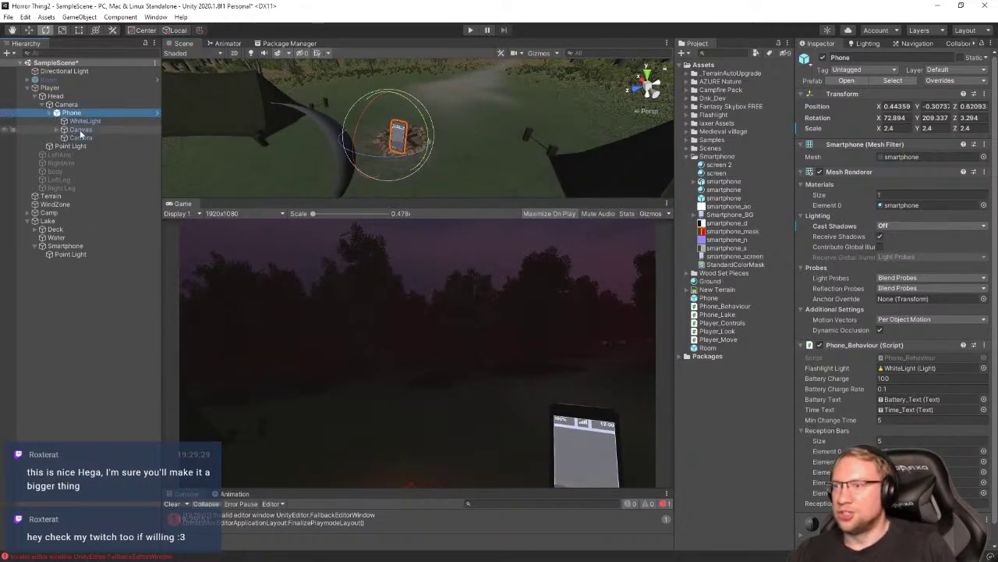
pyautogui.click(84, 120)
pyautogui.keyDown('alt'); pyautogui.moveTo(483, 184); pyautogui.dragTo(487, 135); pyautogui.keyUp('alt')
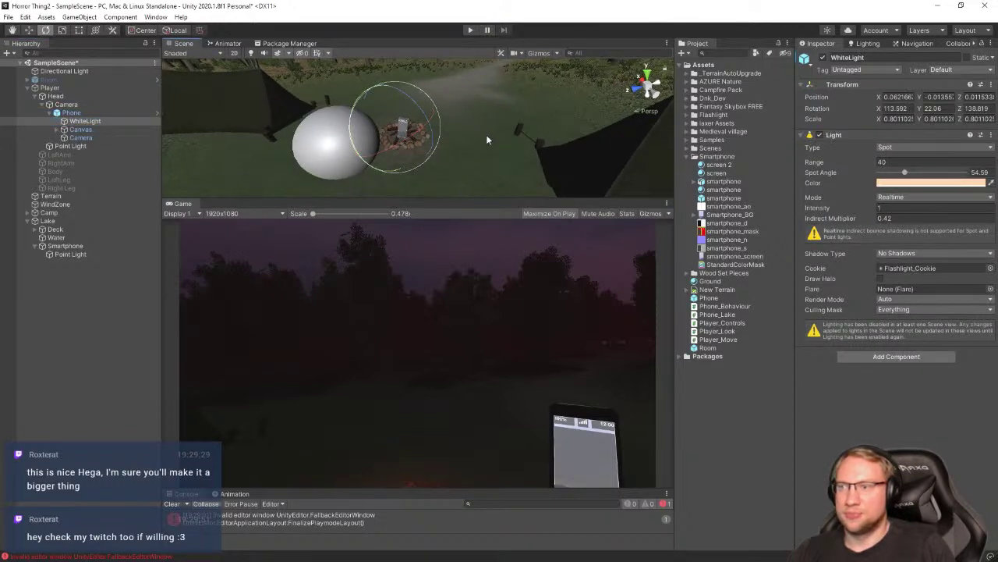
pyautogui.click(250, 52)
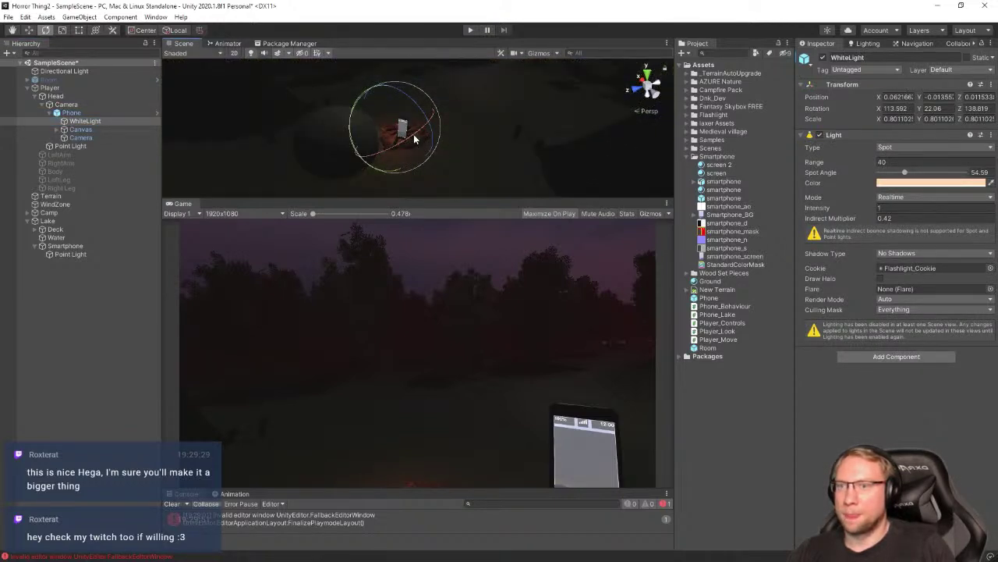
pyautogui.moveTo(414, 139); pyautogui.dragTo(441, 117)
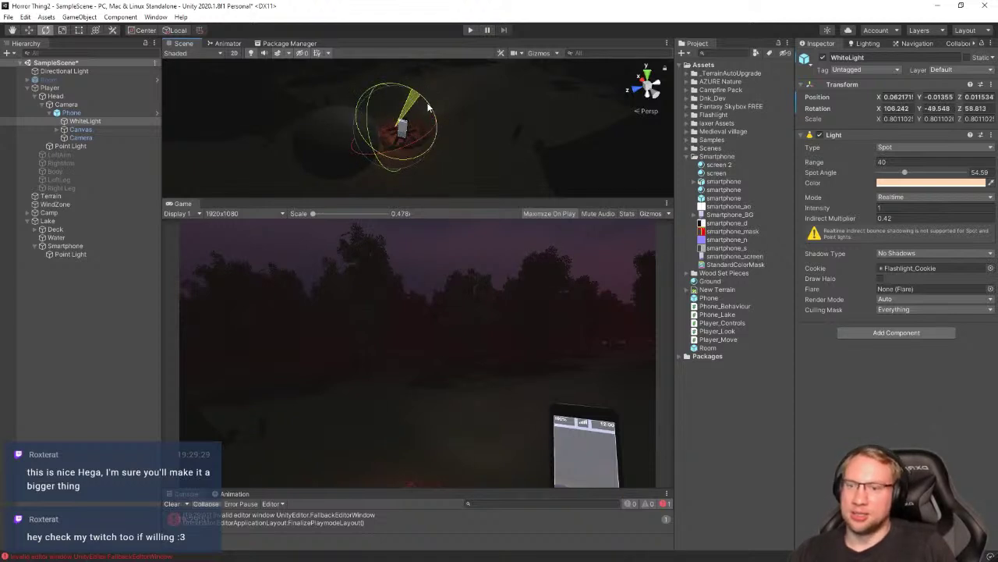
pyautogui.moveTo(365, 65); pyautogui.dragTo(394, 81)
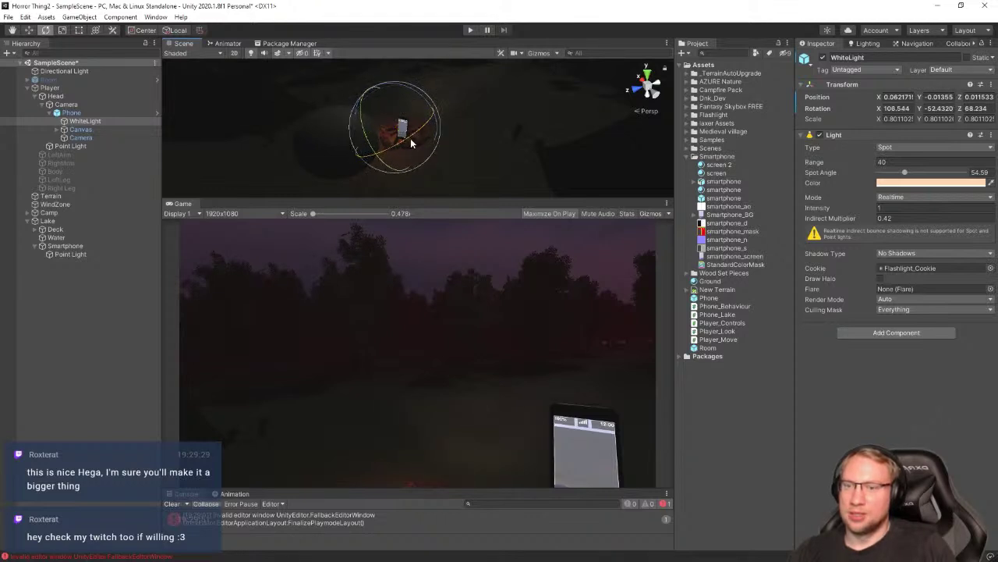
# Play-test the adjusted flashlight by walking from the campfire to the dock phone, end the test and enlarge the Scene view
pyautogui.click(466, 31)
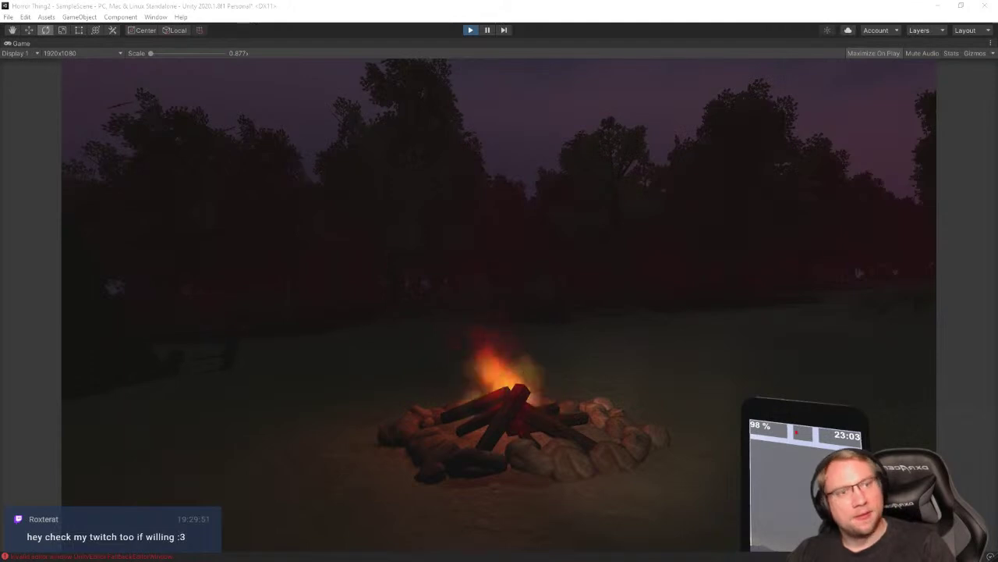
pyautogui.click(673, 200)
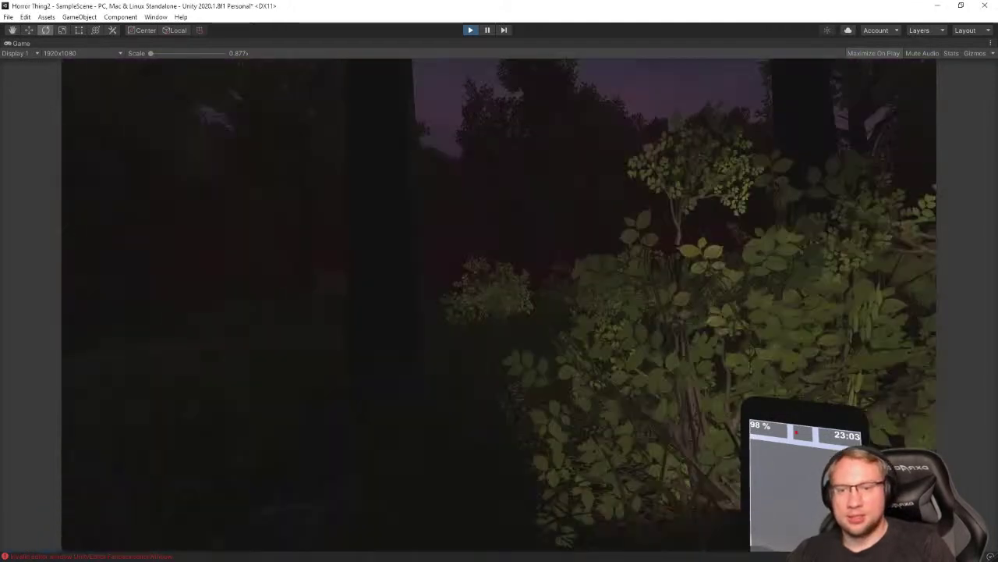
pyautogui.press('w')
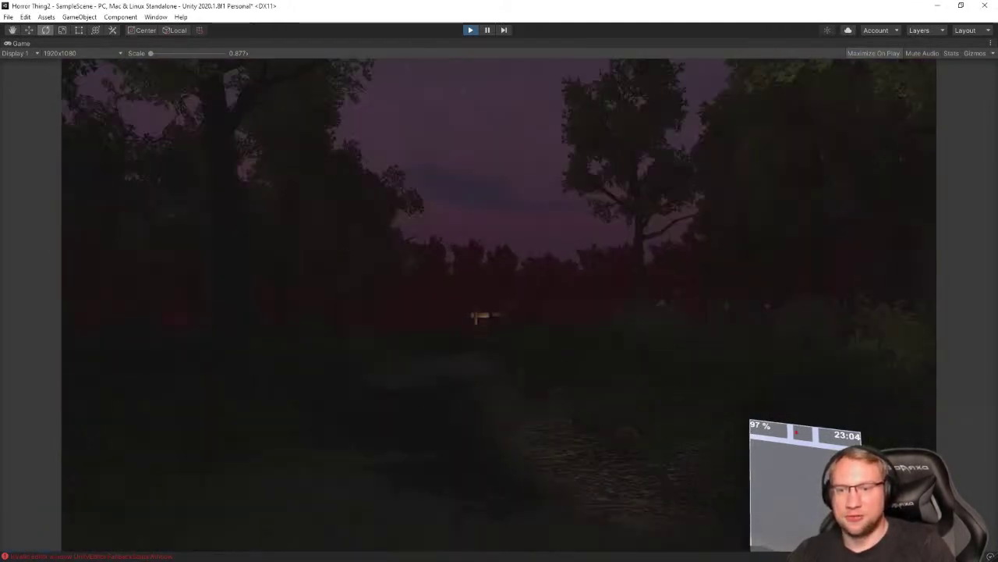
pyautogui.press('w')
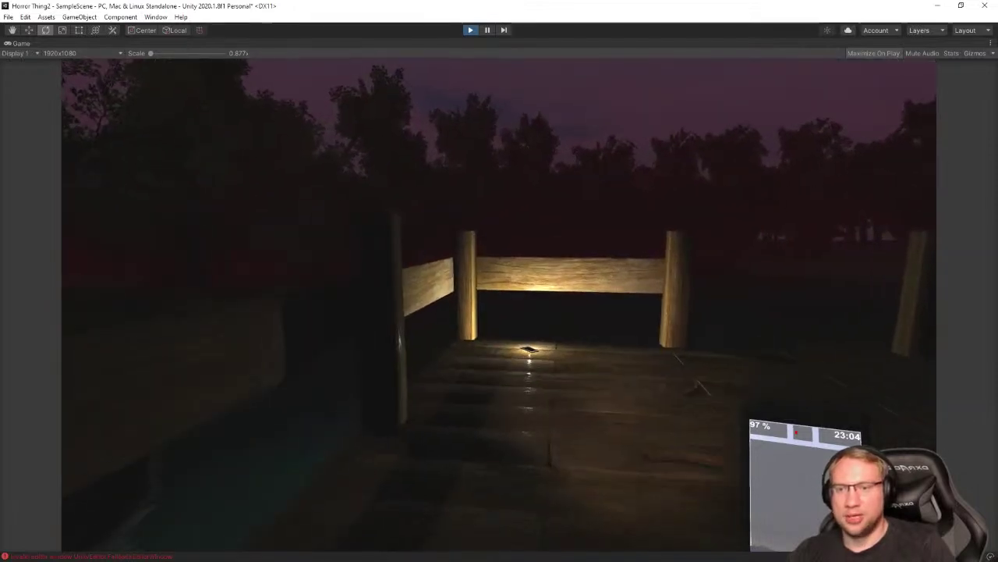
pyautogui.press('w')
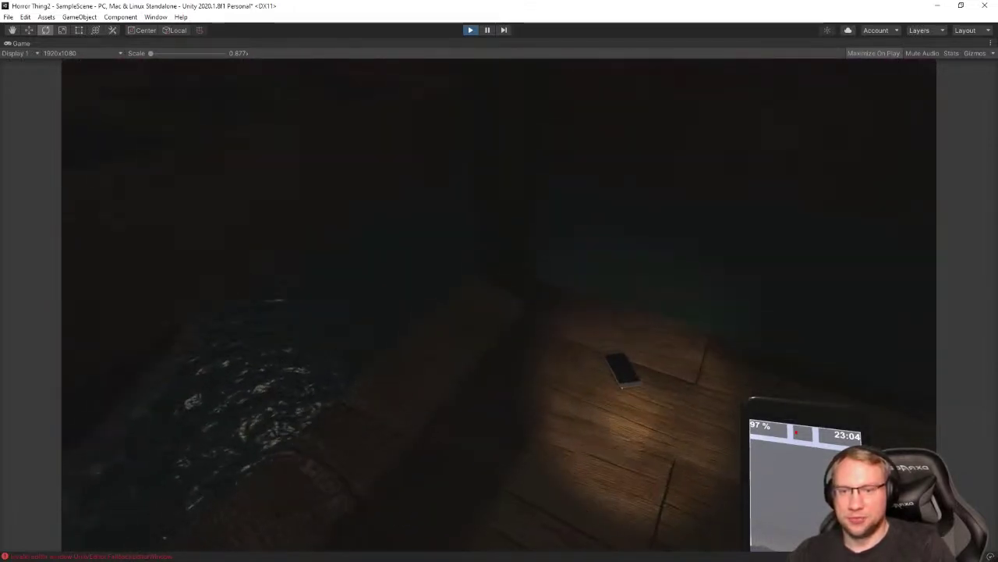
pyautogui.press('s')
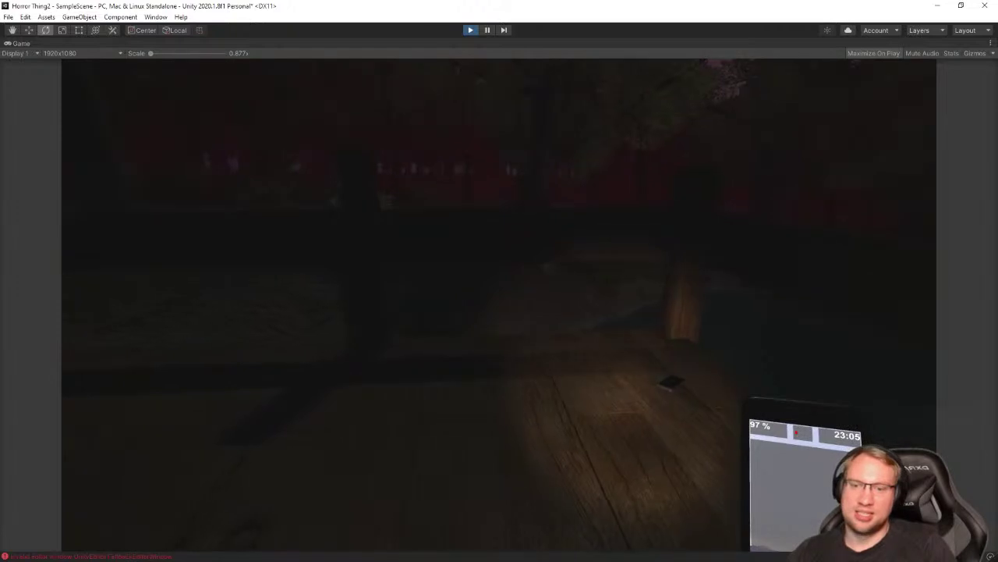
pyautogui.click(471, 31)
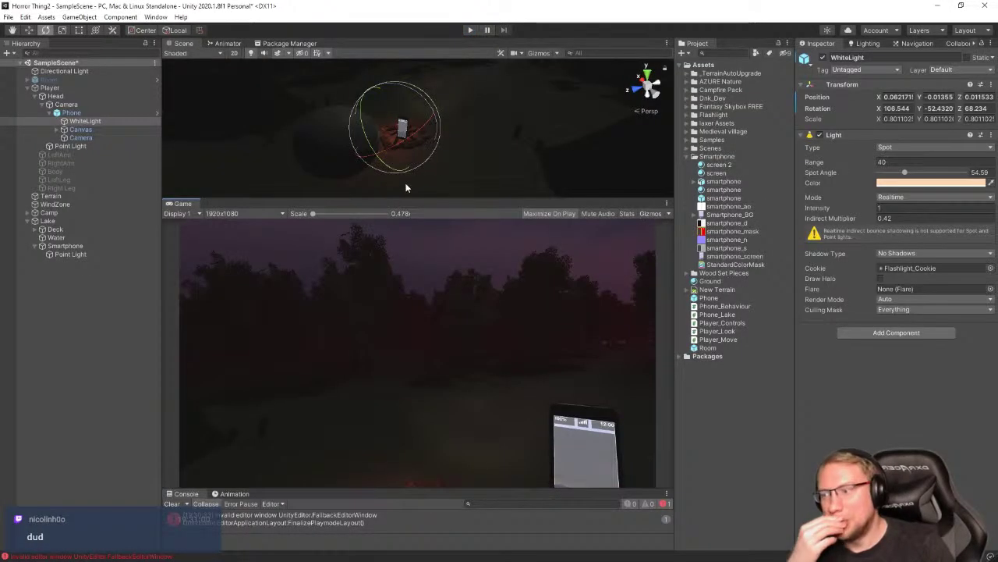
pyautogui.moveTo(362, 198); pyautogui.dragTo(361, 236)
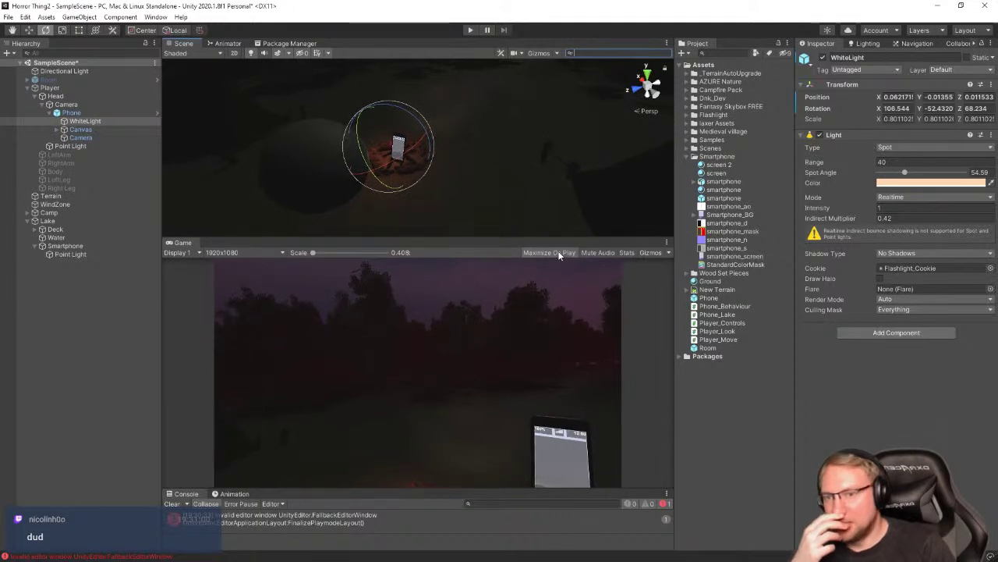
# Play-test the flashlight beside the campfire while looking at the ground, select the Phone's WhiteLight and end the test
pyautogui.click(470, 30)
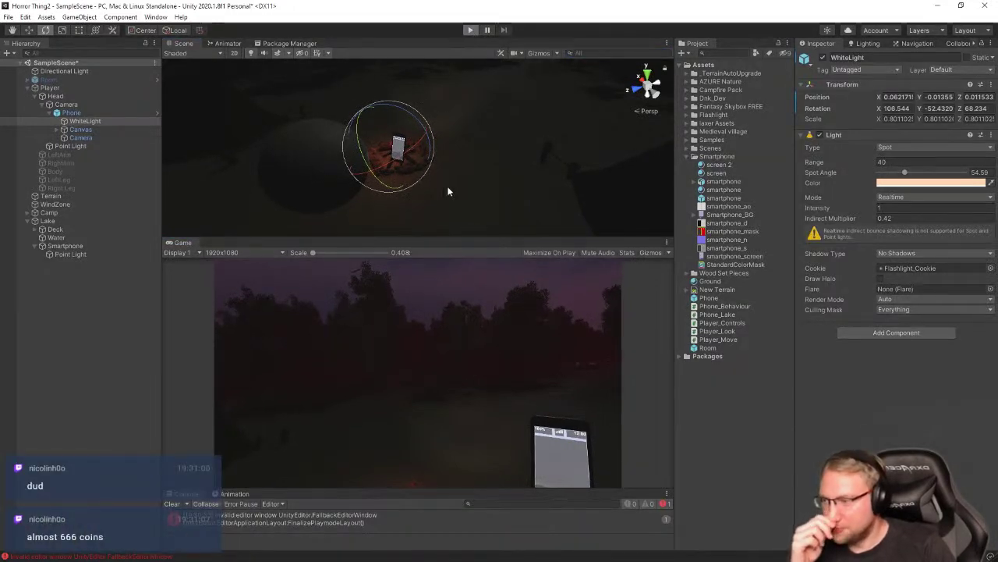
pyautogui.hotkey('ctrl', 'p')
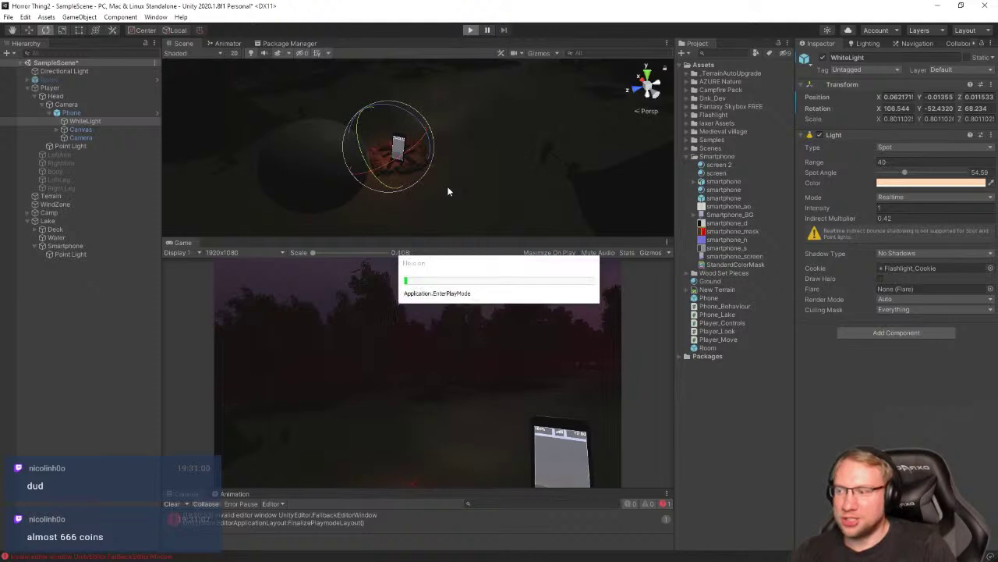
pyautogui.press('space')
pyautogui.press('space')
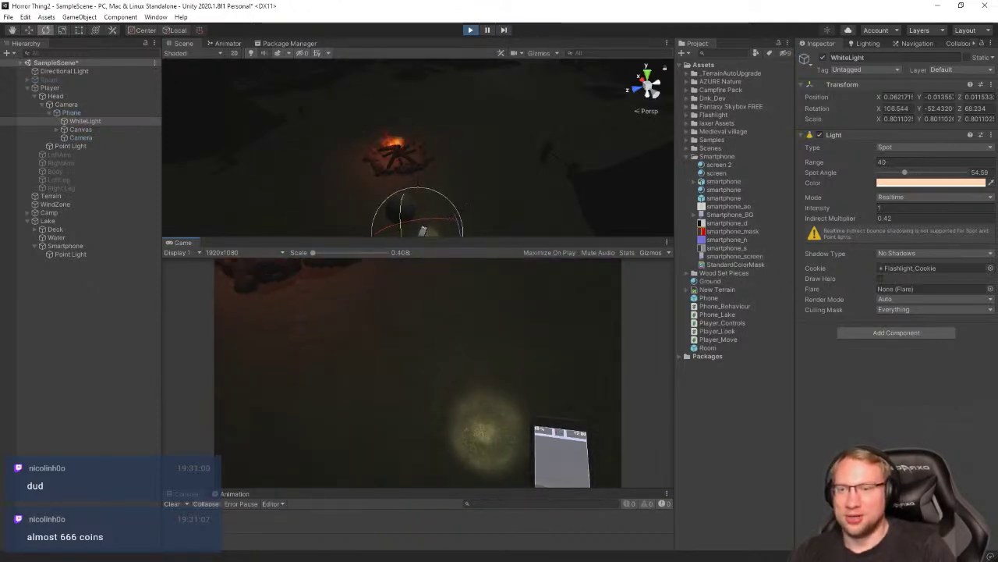
pyautogui.press('super')
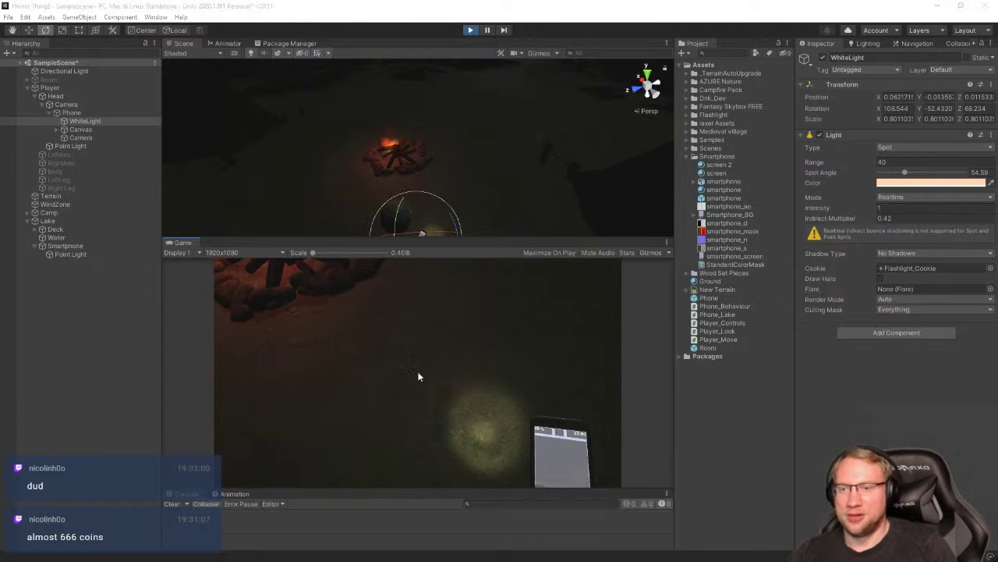
pyautogui.click(84, 124)
pyautogui.click(81, 136)
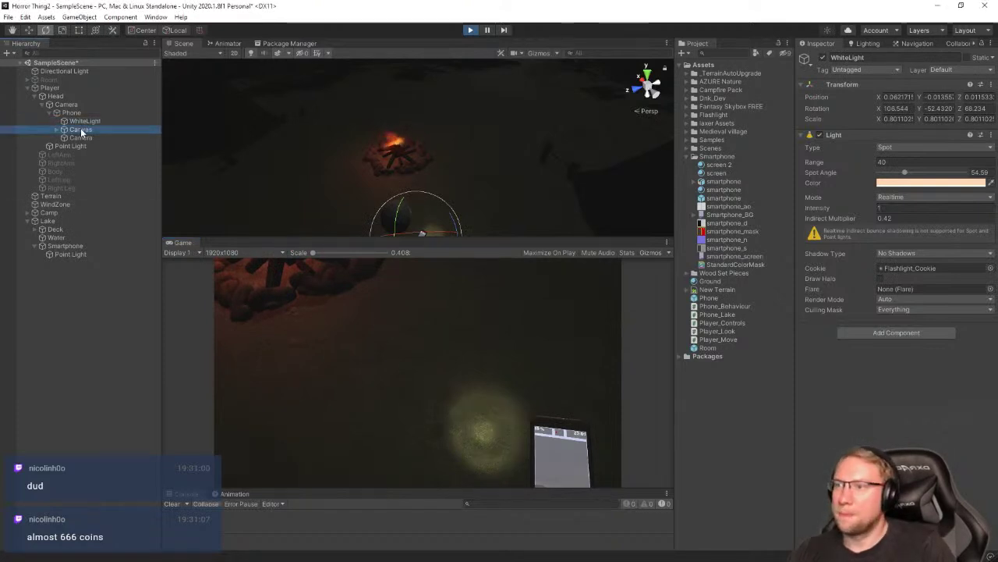
pyautogui.click(83, 121)
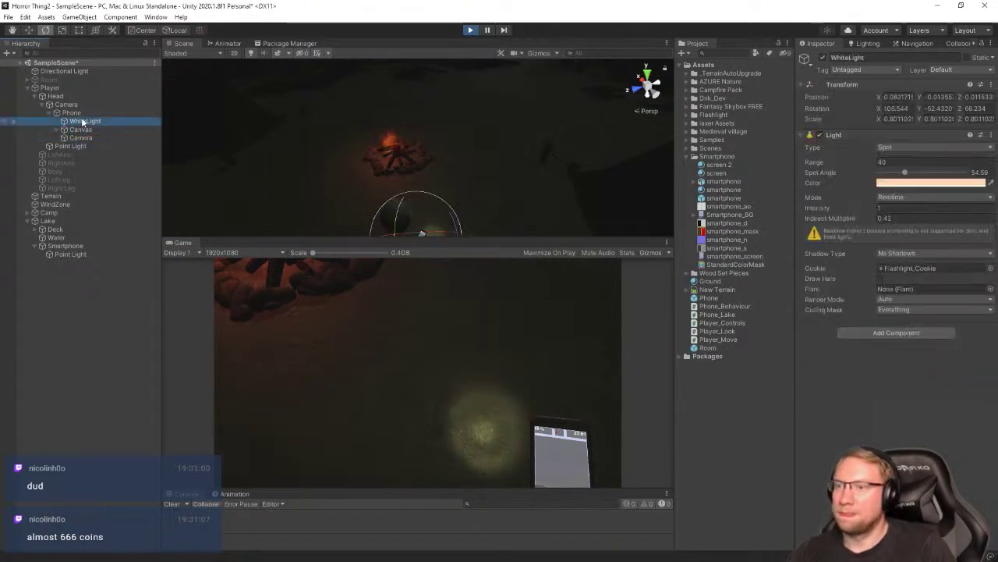
pyautogui.click(471, 31)
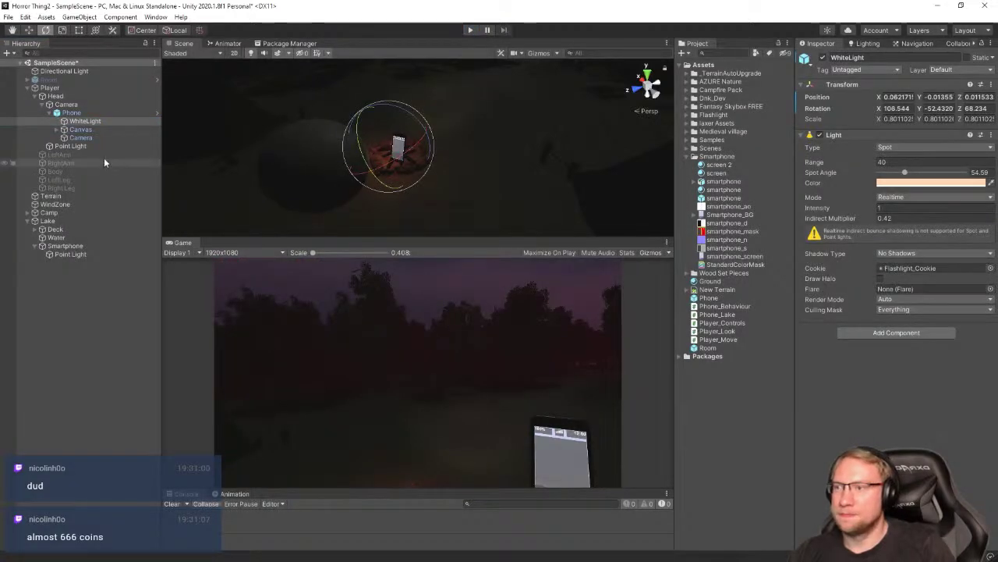
# Rotate the Player's Head to an X rotation of about 76.1° so its camera faces the ground by the campfire
pyautogui.click(67, 88)
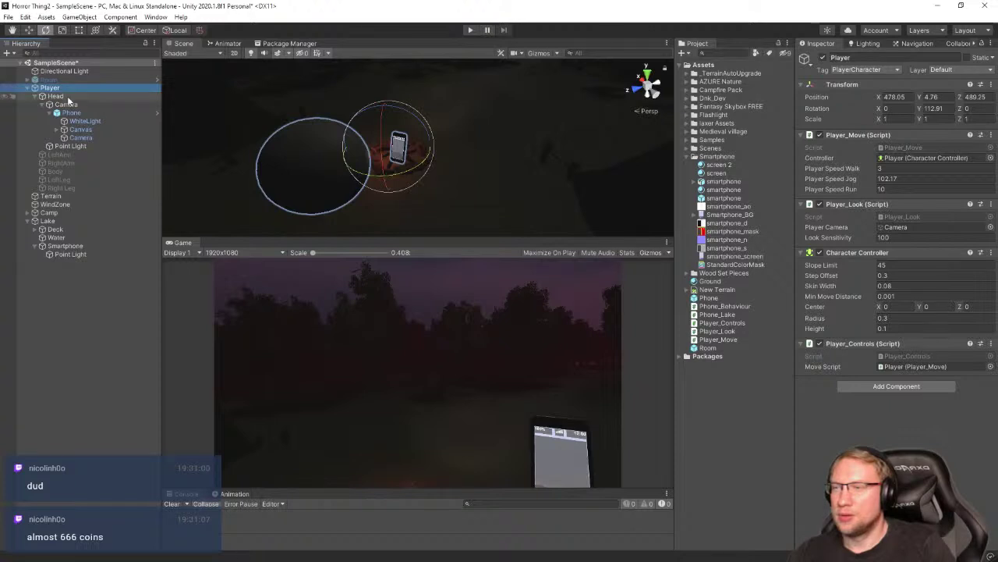
pyautogui.click(67, 96)
pyautogui.keyDown('alt'); pyautogui.moveTo(391, 166); pyautogui.dragTo(624, 187); pyautogui.keyUp('alt')
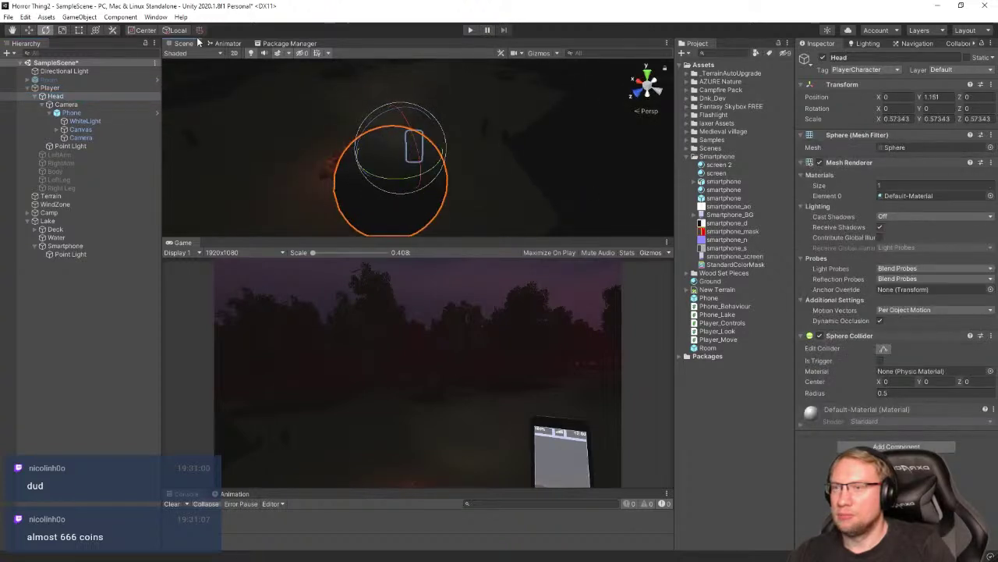
pyautogui.click(178, 34)
pyautogui.click(179, 34)
pyautogui.keyDown('alt'); pyautogui.moveTo(496, 129); pyautogui.dragTo(370, 556); pyautogui.keyUp('alt')
# Rotate the Phone's WhiteLight to about X 118.4, Y -55.5, Z 66.2, and give its light Spot Angle 82.39 and Range 33.8
pyautogui.click(97, 119)
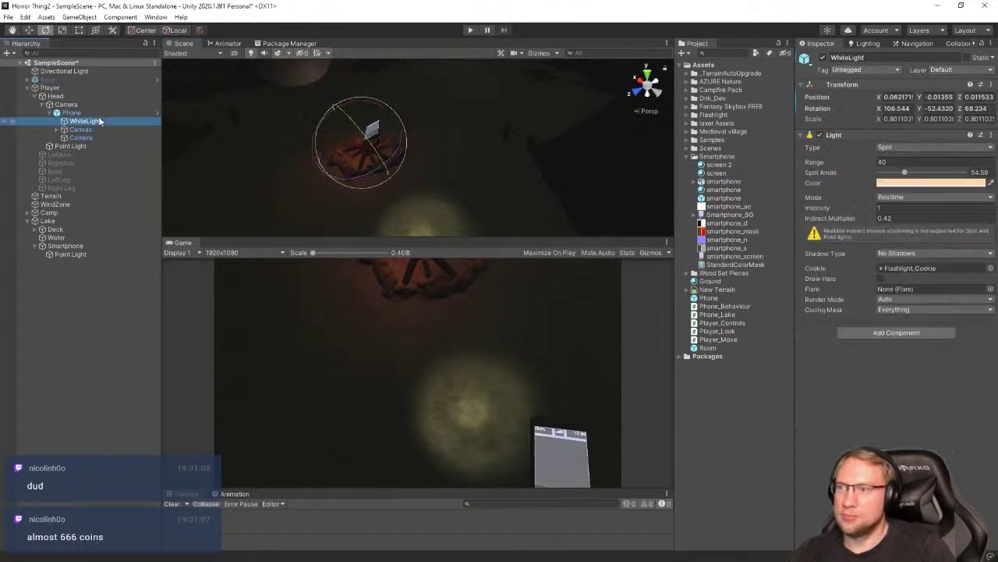
pyautogui.moveTo(373, 156); pyautogui.dragTo(393, 162)
pyautogui.moveTo(337, 123); pyautogui.dragTo(369, 137)
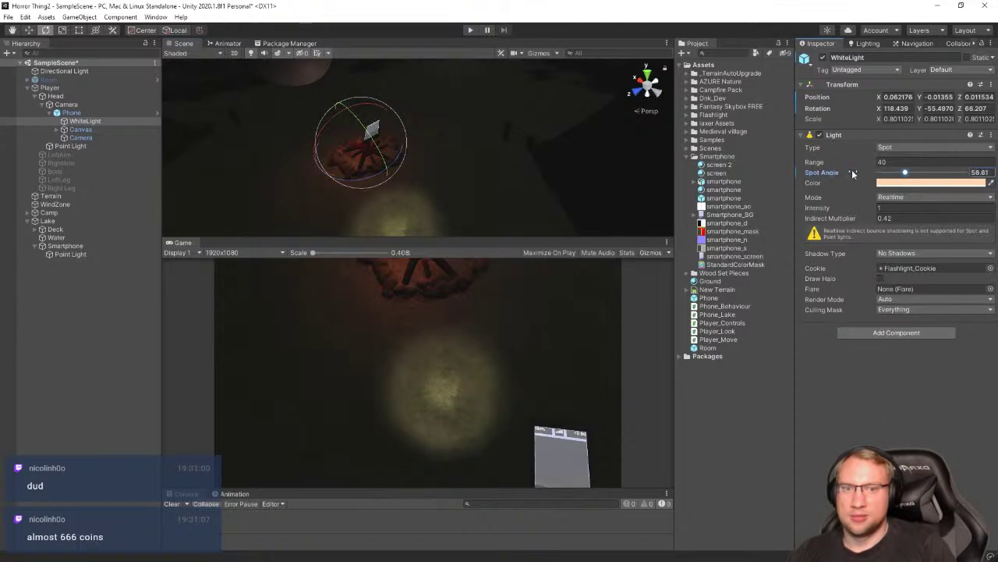
pyautogui.moveTo(906, 172); pyautogui.dragTo(918, 171)
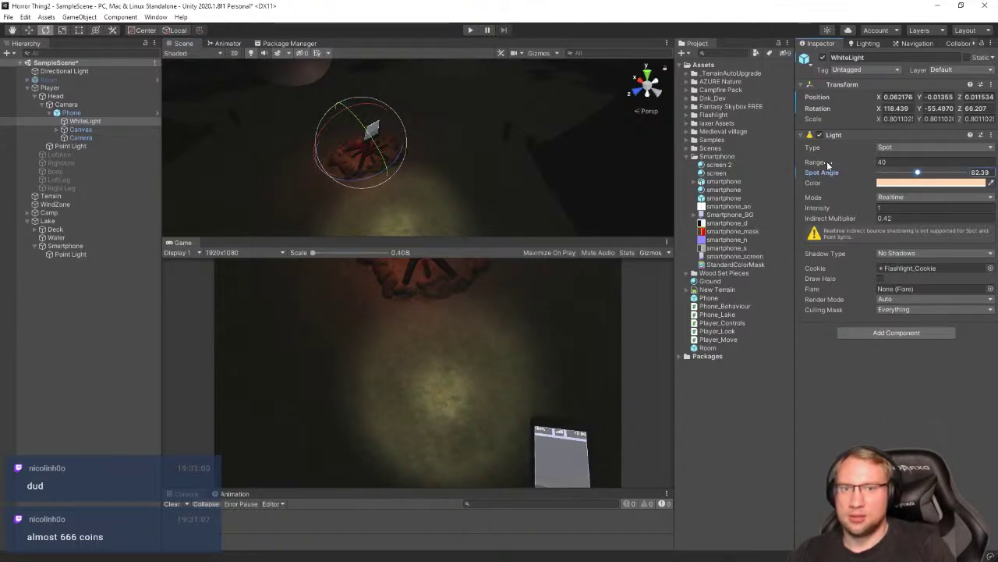
pyautogui.moveTo(828, 164); pyautogui.dragTo(812, 164)
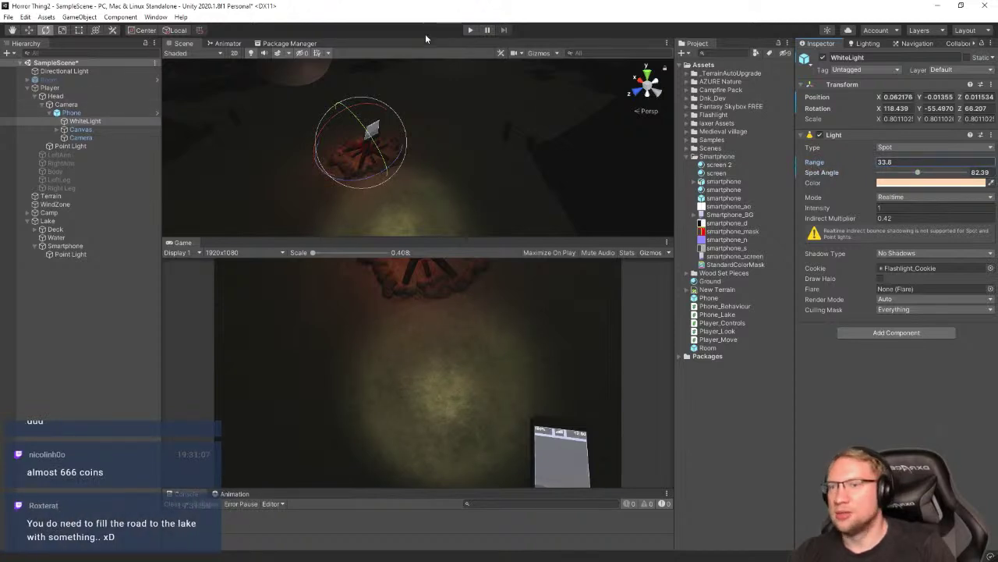
# Play-test the widened flashlight beam along the forest path and end the test
pyautogui.click(471, 31)
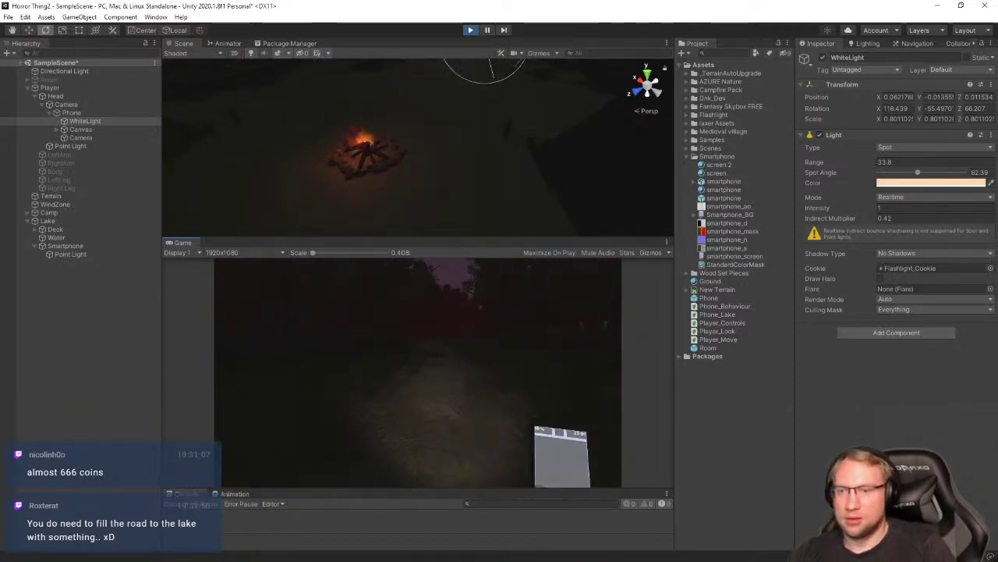
pyautogui.hotkey('alt', 'Tab')
pyautogui.click(471, 30)
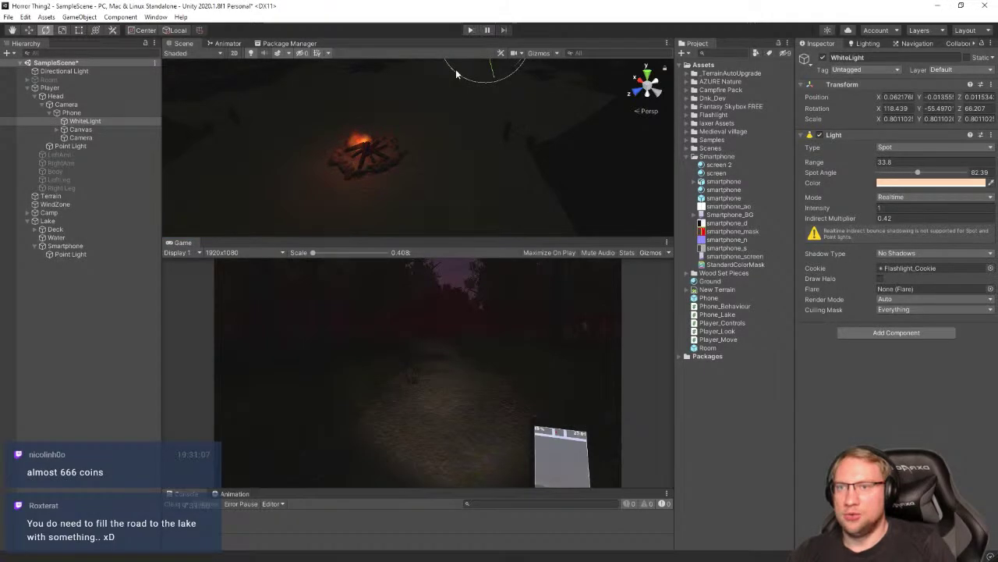
# Try to rotate the Player's Head and its Camera freehand in the Scene view
pyautogui.click(91, 120)
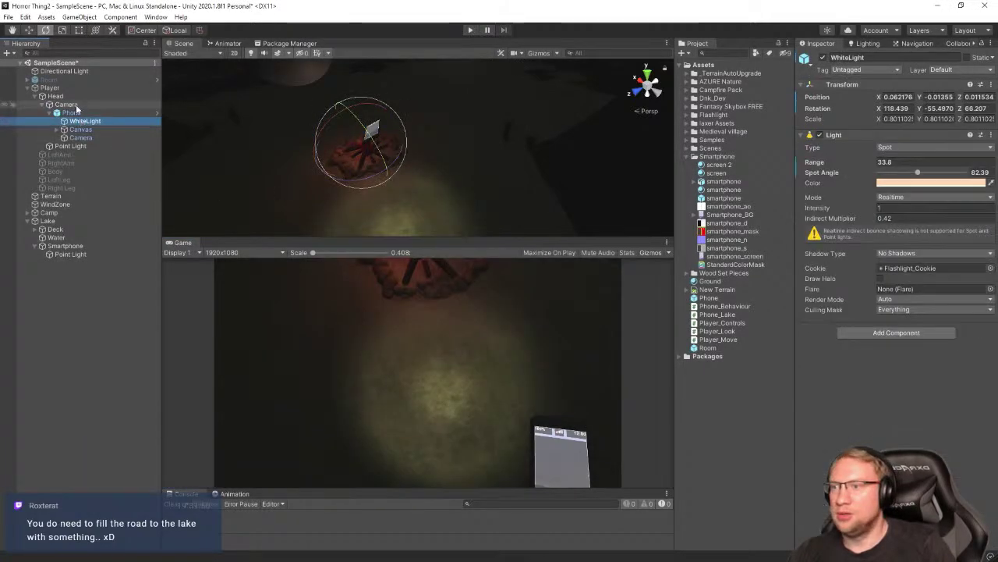
pyautogui.click(66, 105)
pyautogui.click(55, 96)
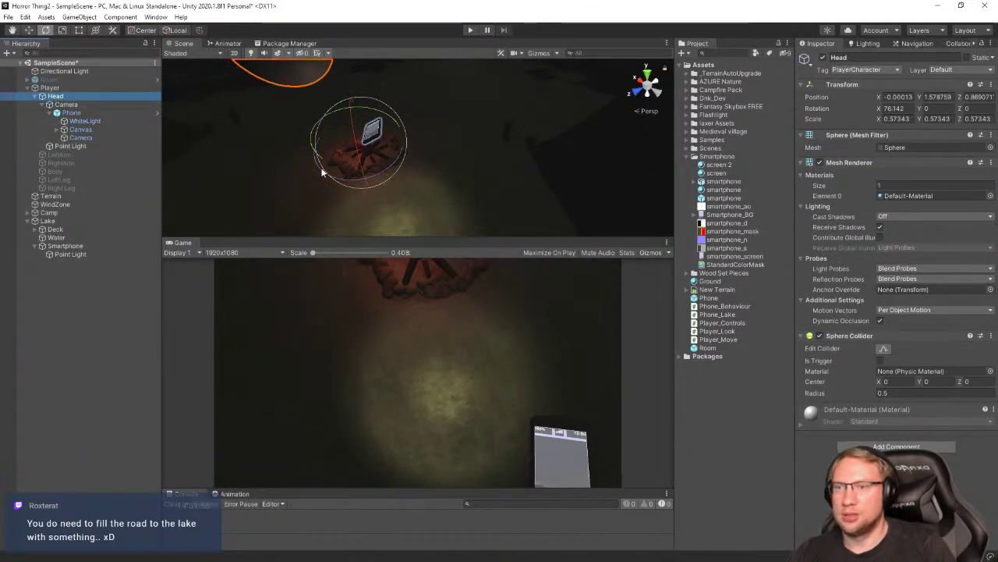
pyautogui.moveTo(322, 172); pyautogui.dragTo(331, 134)
pyautogui.hotkey('ctrl', 'z')
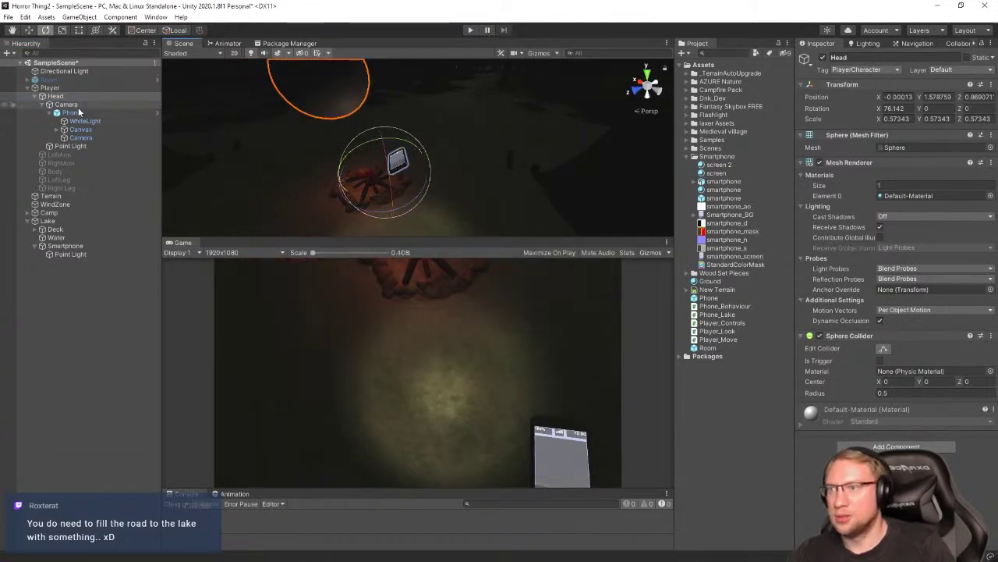
pyautogui.click(78, 107)
pyautogui.moveTo(386, 148); pyautogui.dragTo(297, 145)
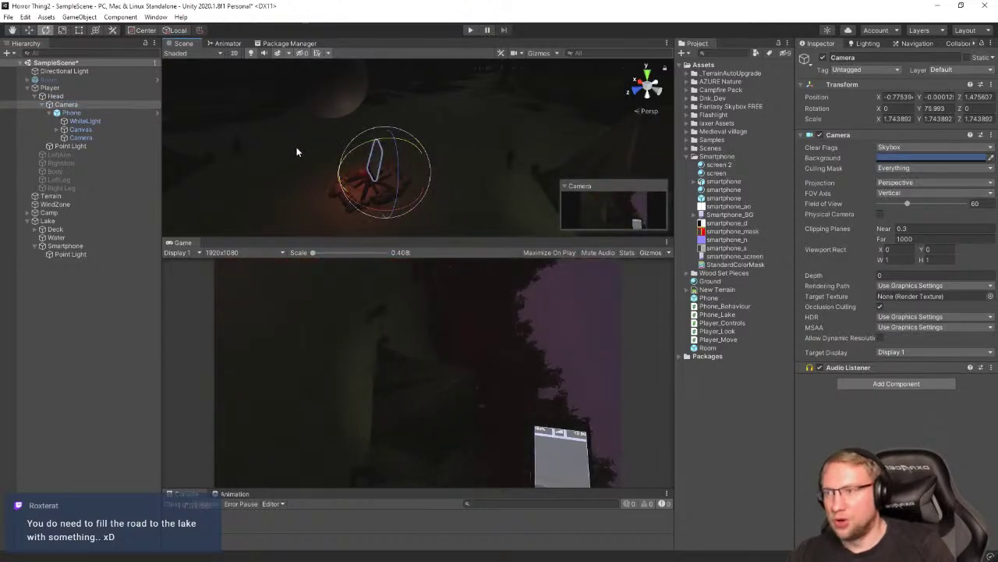
pyautogui.hotkey('ctrl', 'z')
# Rotate the Camera under the Player's Head to an X rotation of about -65.7° and run a short play test of the view
pyautogui.click(59, 96)
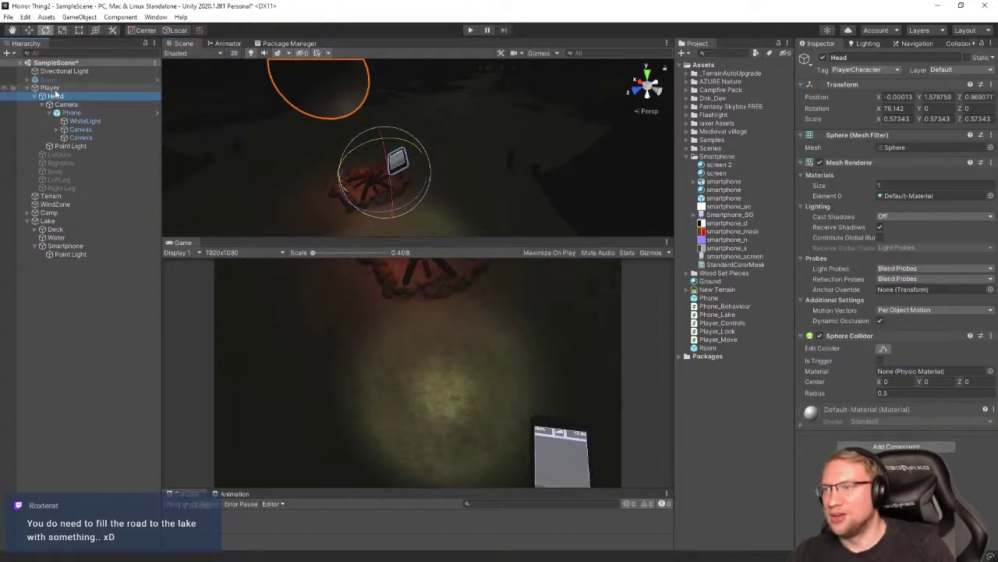
pyautogui.click(55, 88)
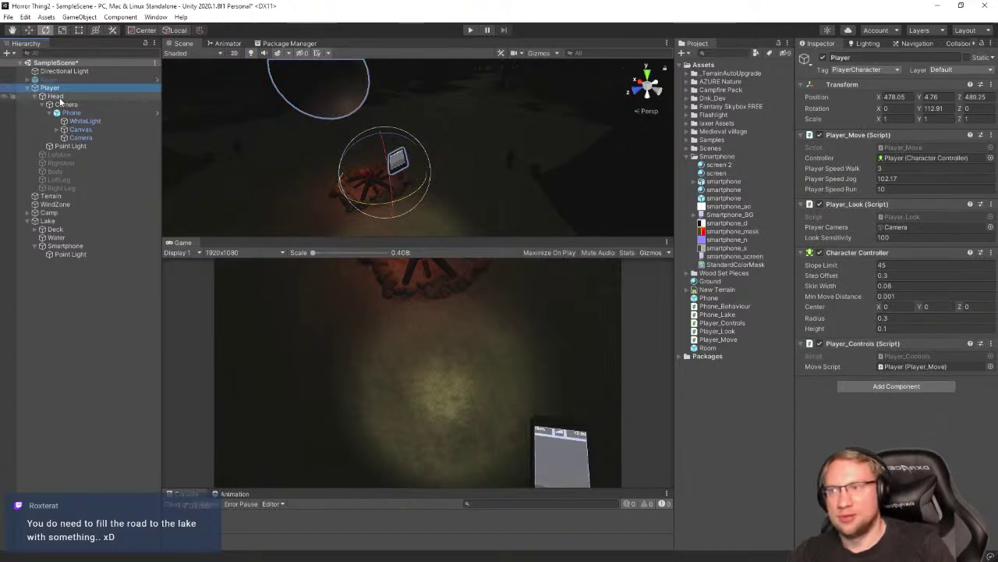
pyautogui.click(64, 105)
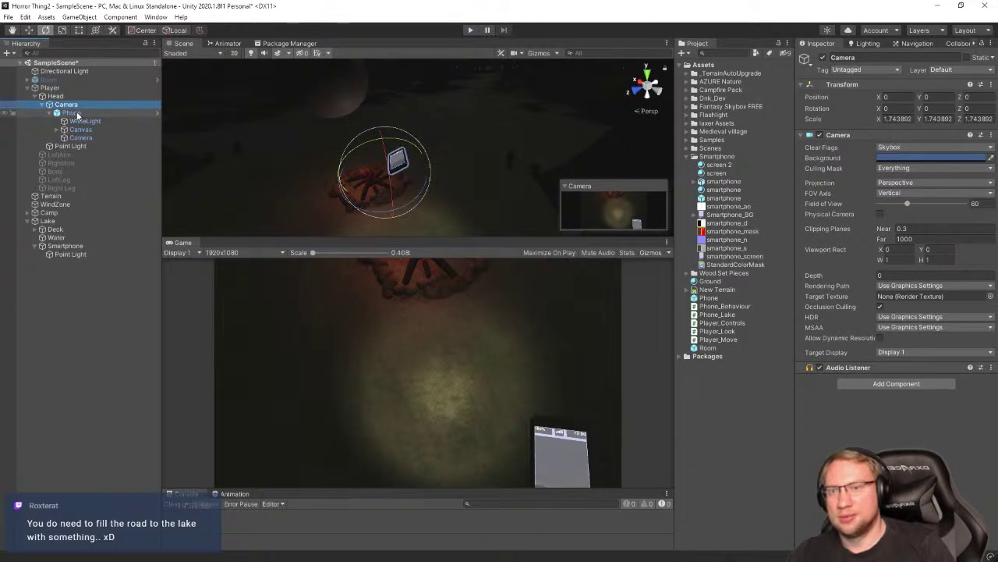
pyautogui.moveTo(401, 144); pyautogui.dragTo(414, 196)
pyautogui.moveTo(346, 163); pyautogui.dragTo(326, 265)
pyautogui.click(471, 30)
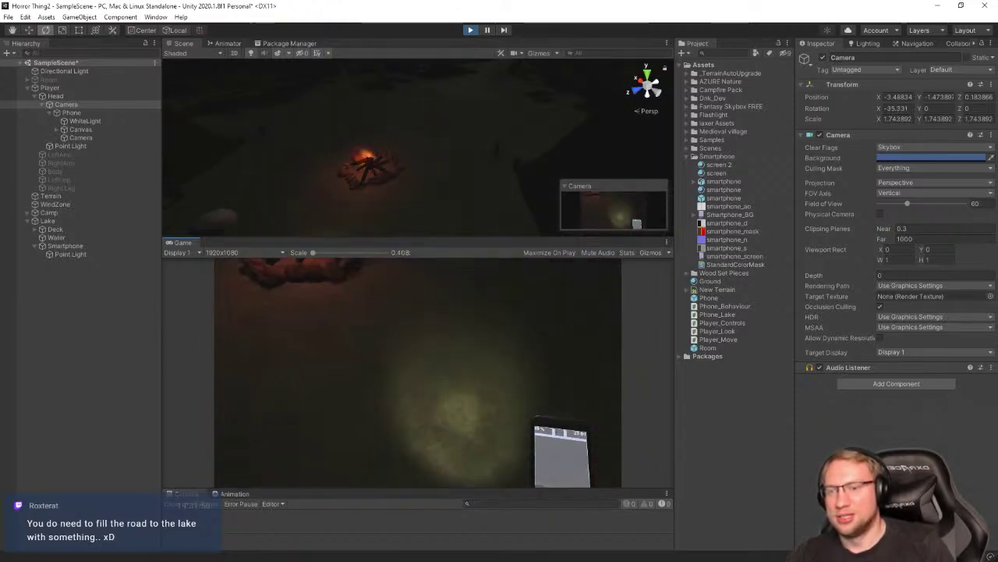
pyautogui.click(470, 30)
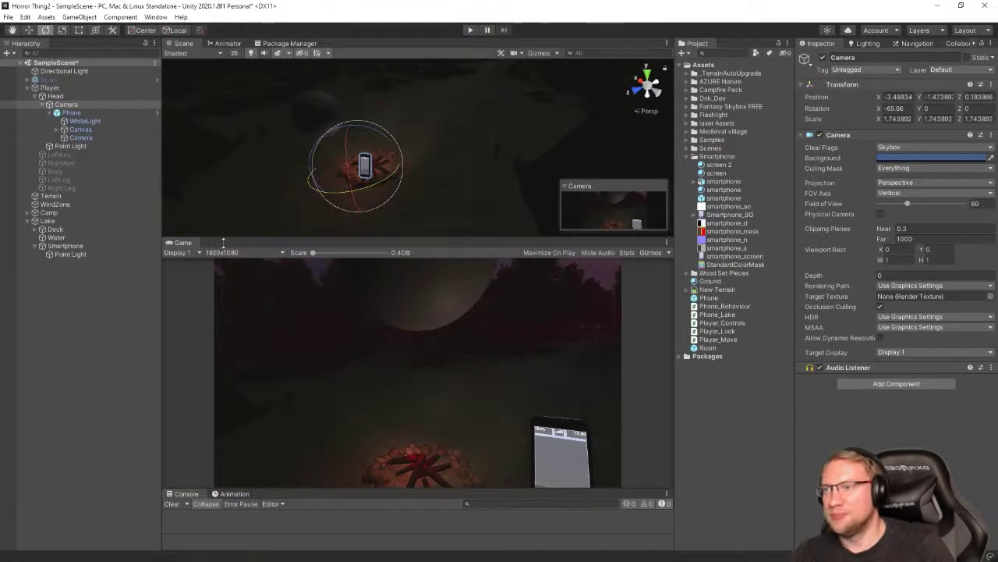
# Set the X rotation of the Camera under the Player's Head to 0
pyautogui.click(87, 329)
pyautogui.click(99, 112)
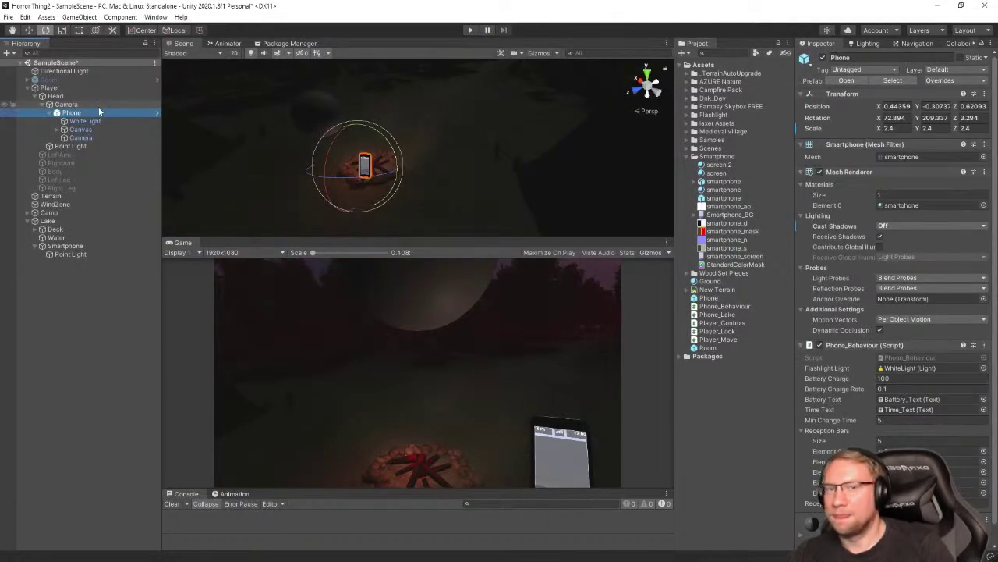
pyautogui.click(98, 106)
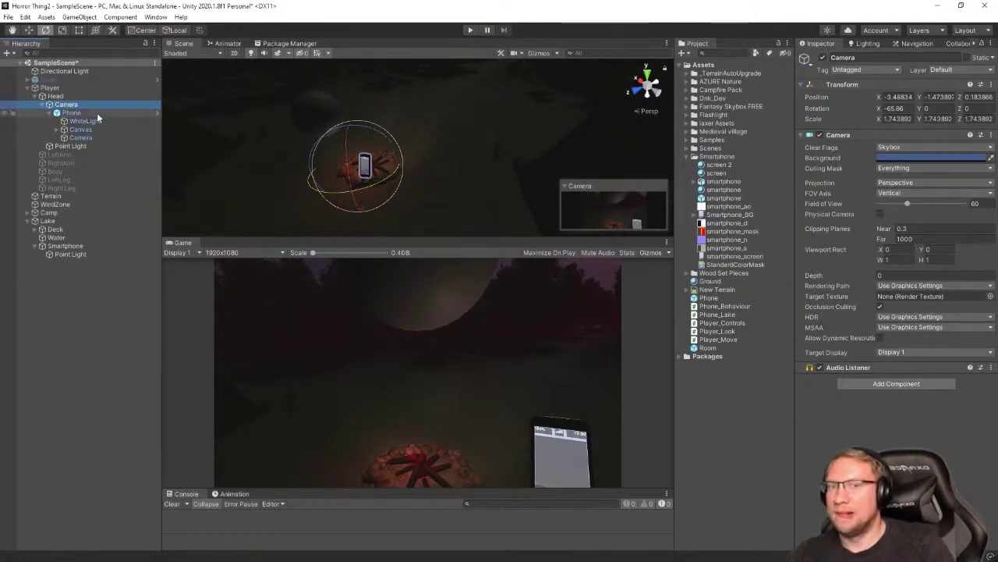
pyautogui.write('0')
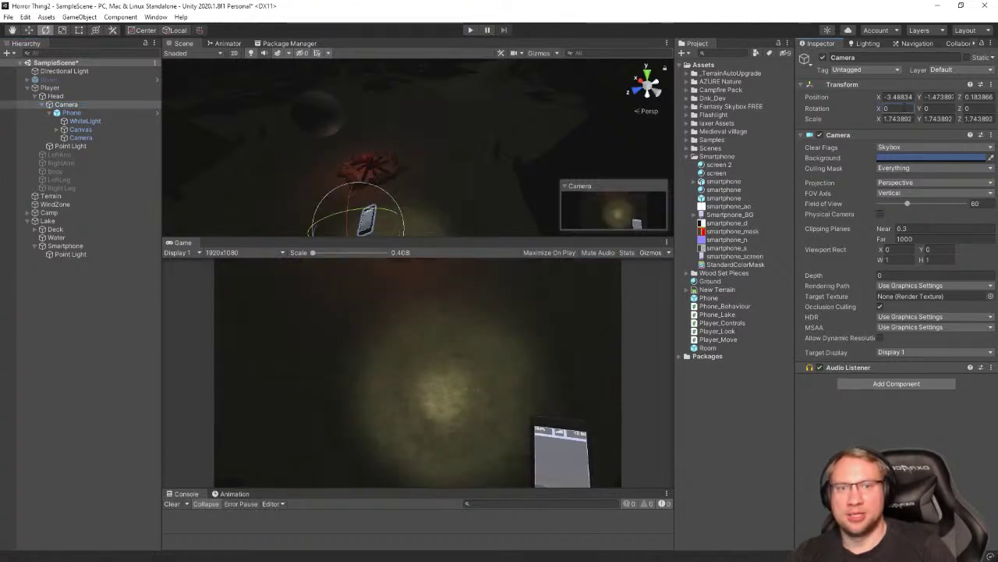
# Set the Player's Head X rotation to 0 to level the view, undoing the freehand rotation tried first
pyautogui.click(82, 95)
pyautogui.moveTo(387, 159); pyautogui.dragTo(386, 181, button='right')
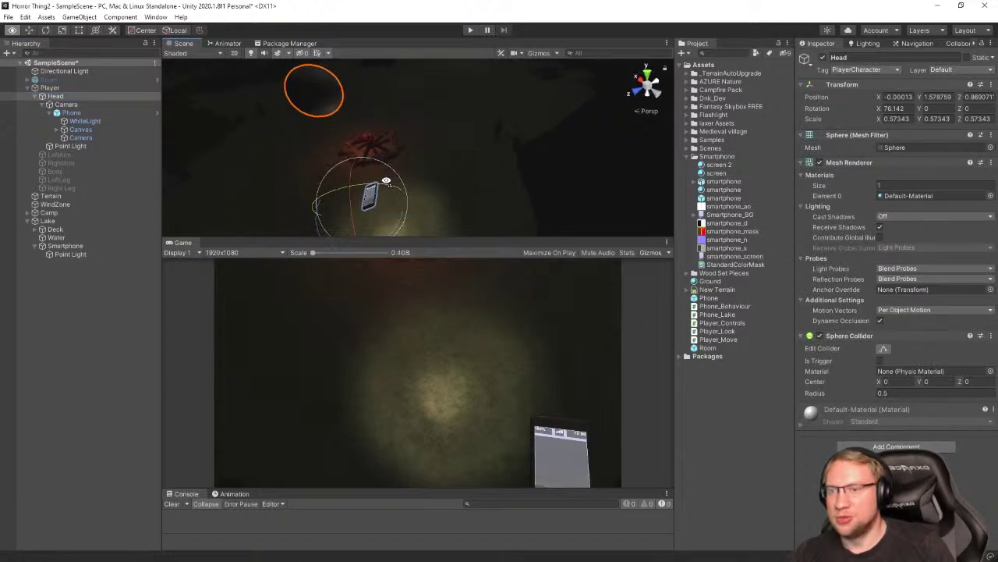
pyautogui.moveTo(350, 178); pyautogui.dragTo(346, 225)
pyautogui.hotkey('ctrl', 'z')
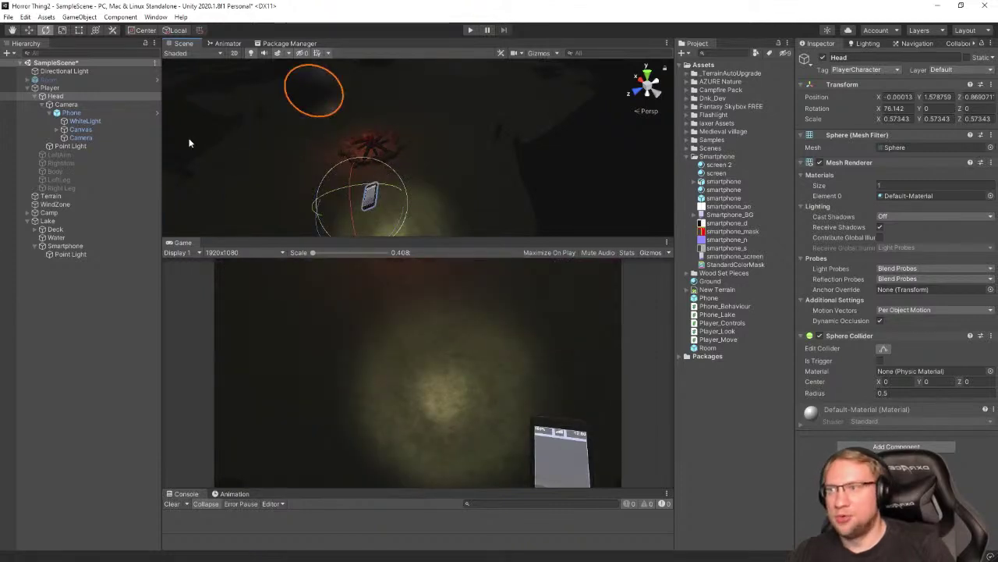
pyautogui.write('0')
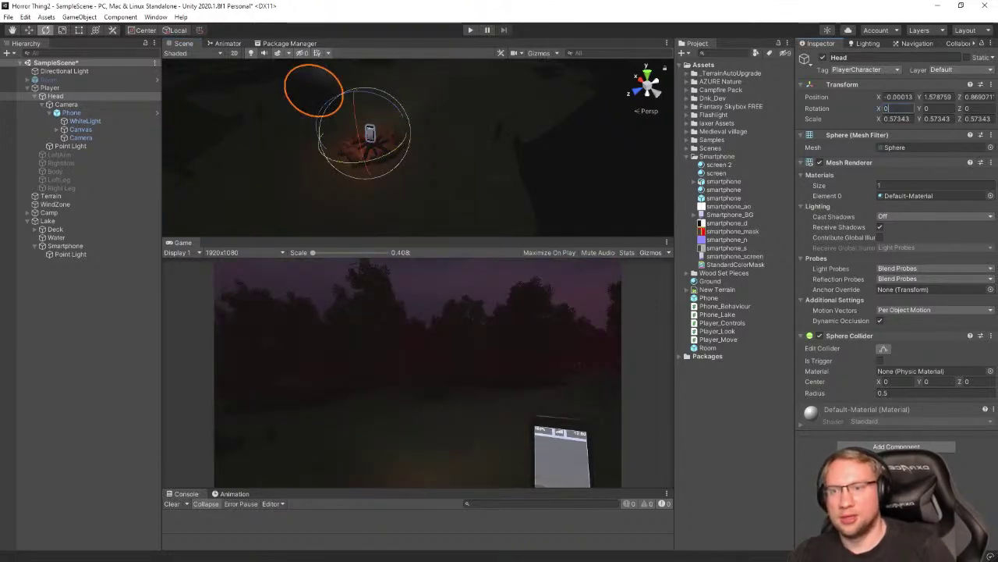
# Play-test the flashlight with the levelled view, walking from the campfire into the forest, and end the test
pyautogui.click(469, 31)
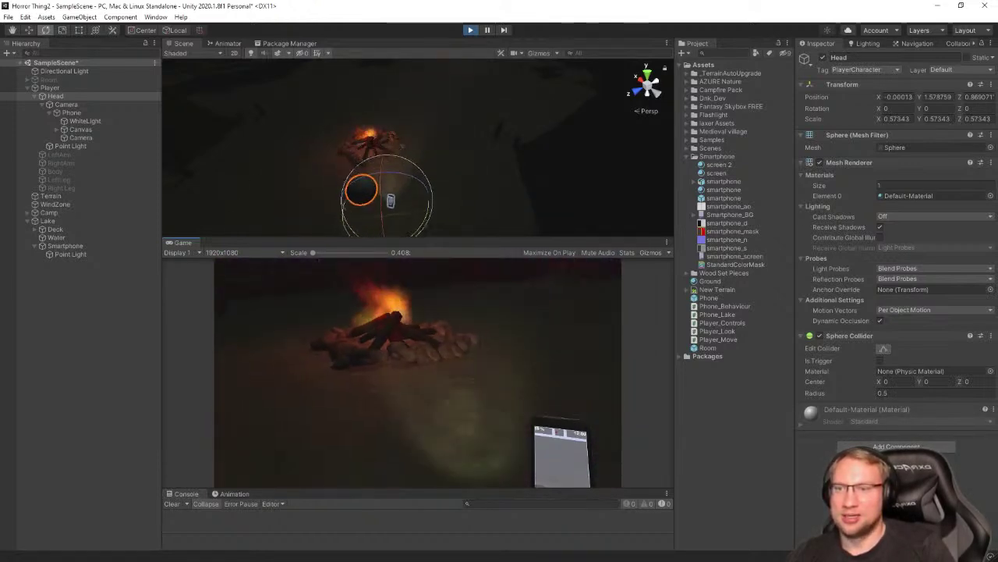
pyautogui.press('w')
pyautogui.hotkey('alt', 'Tab')
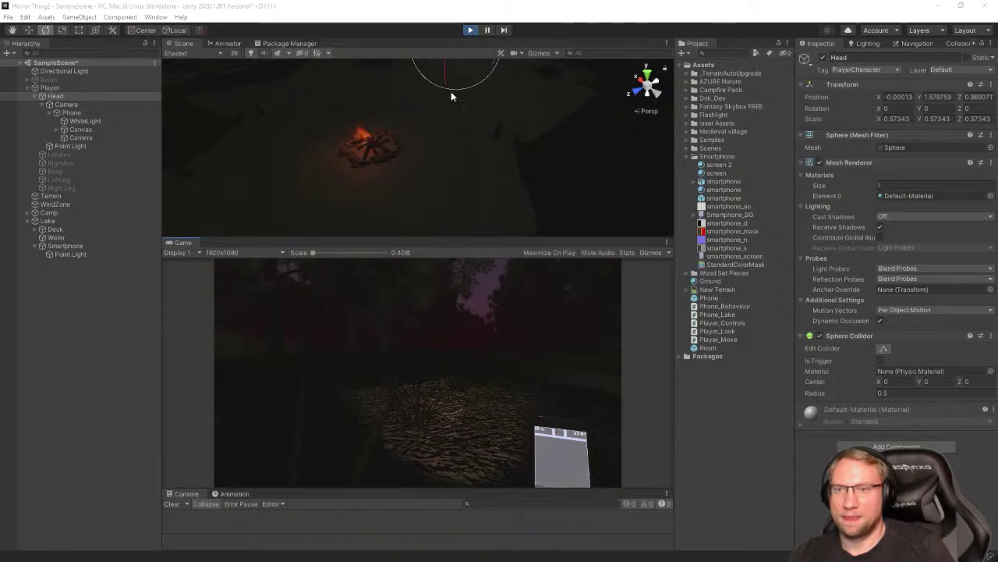
pyautogui.click(469, 29)
# Save the scene and start a play test with the Game view maximized
pyautogui.click(8, 17)
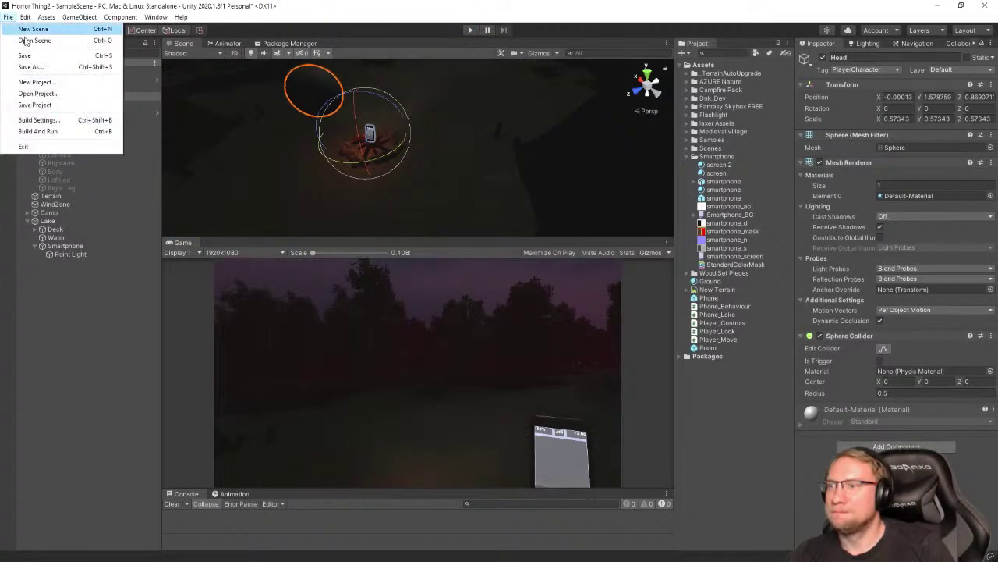
pyautogui.click(23, 57)
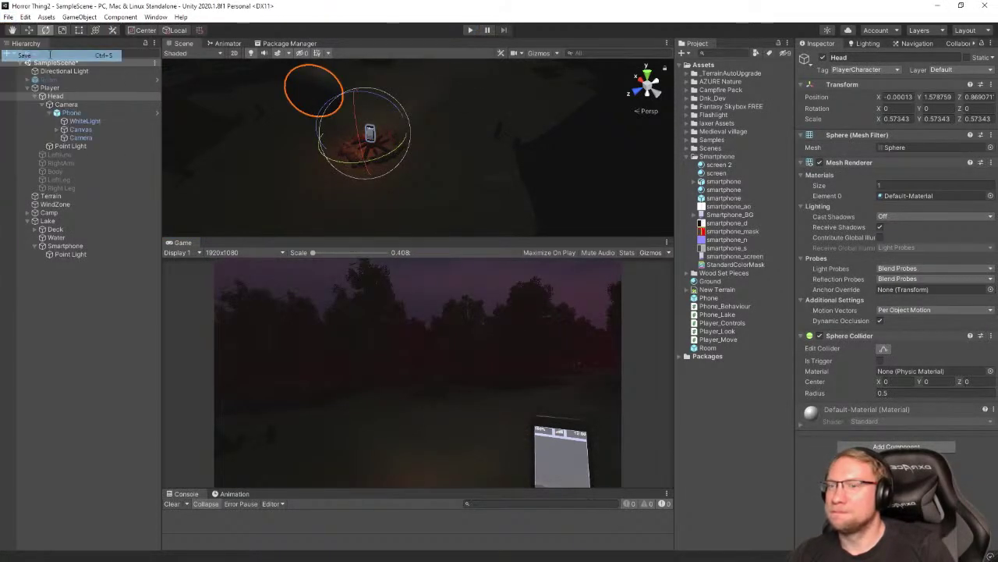
pyautogui.click(469, 30)
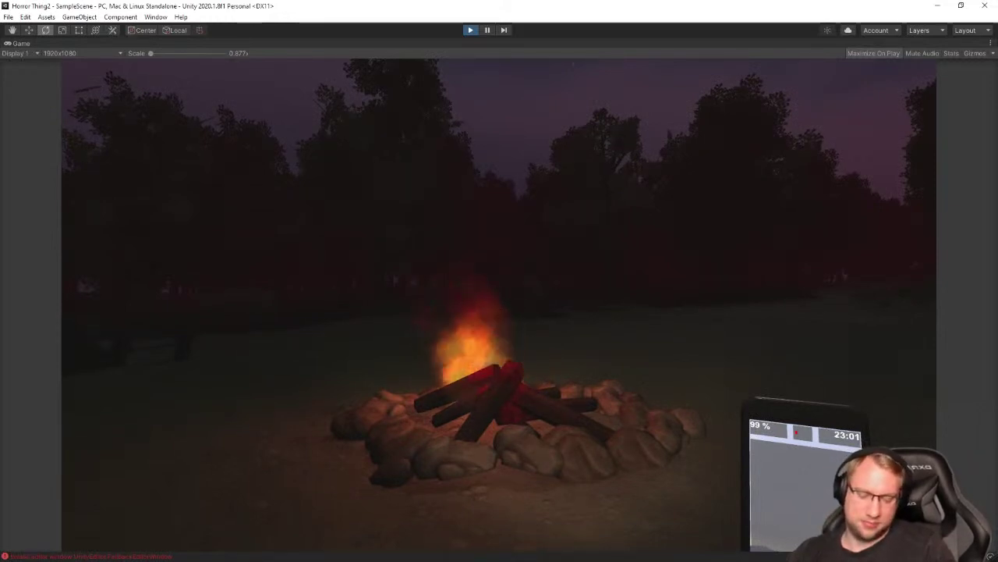
# Play-test the flashlight by walking from the campfire along the forest path to the end of the wooden dock, and end the test
pyautogui.press('w')
pyautogui.press('w')
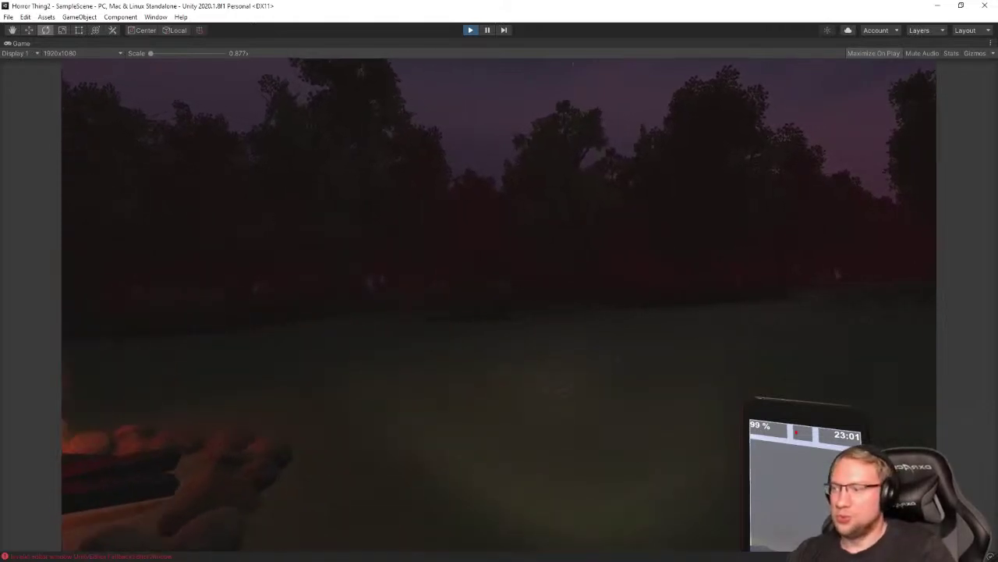
pyautogui.press('w')
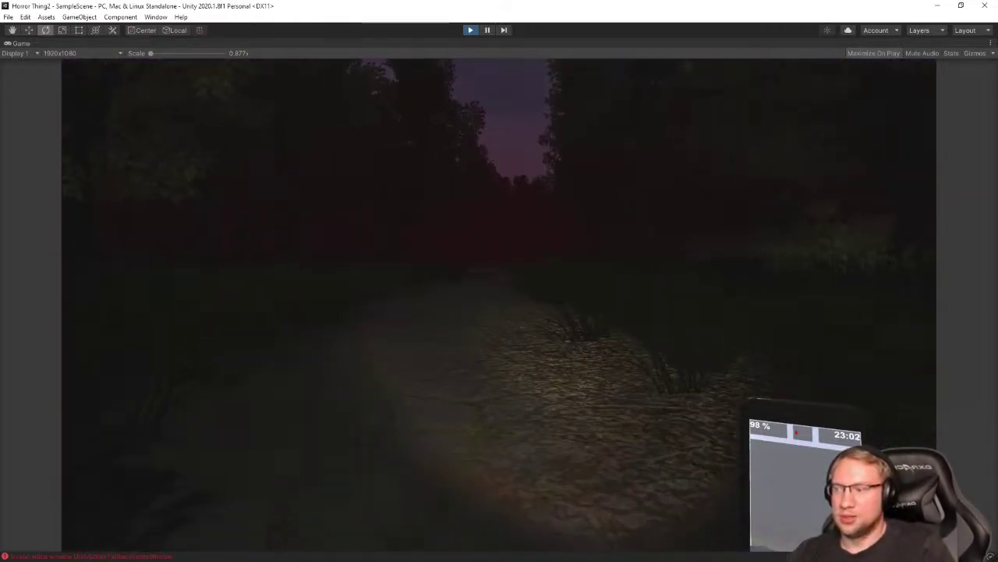
pyautogui.press('w')
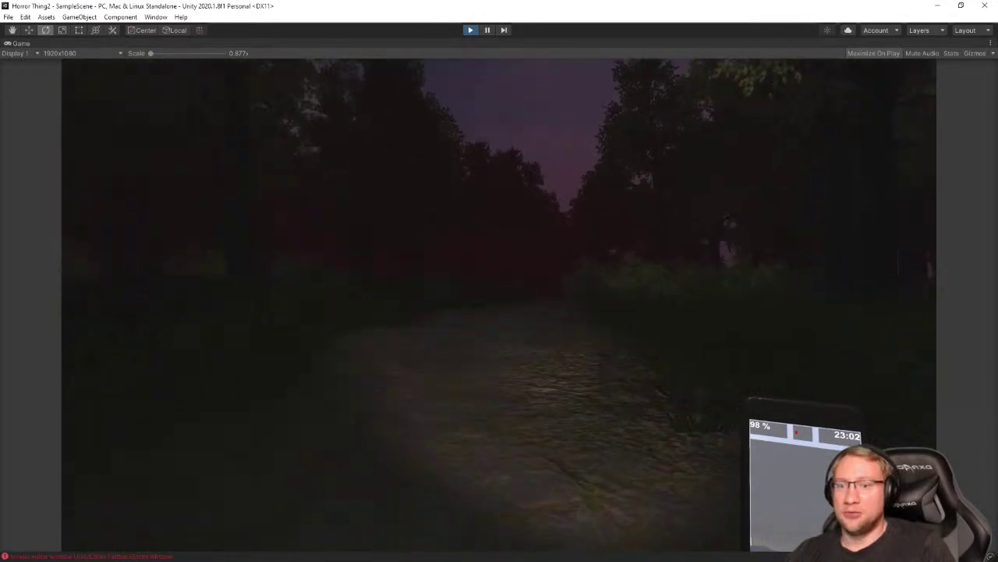
pyautogui.press('w')
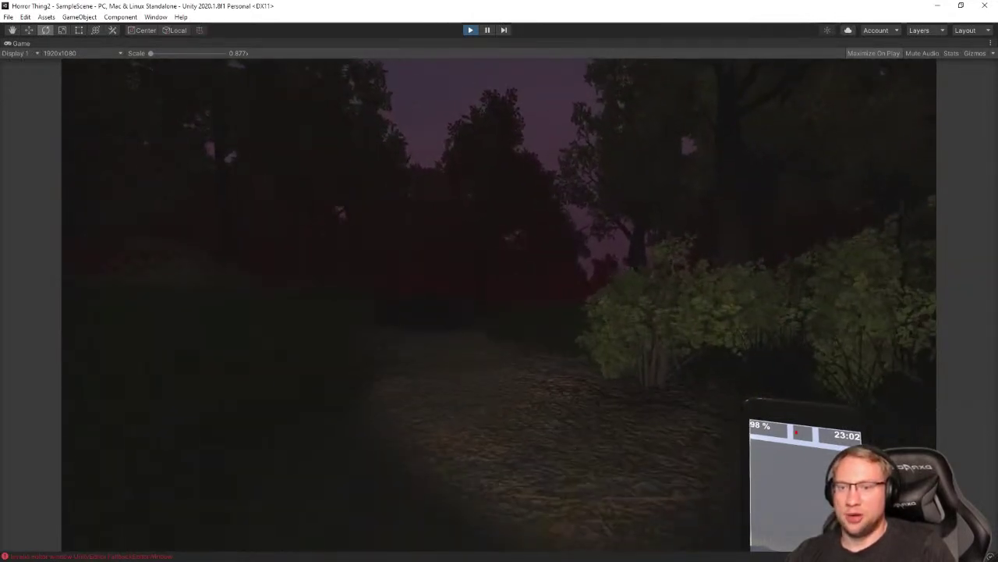
pyautogui.press('w')
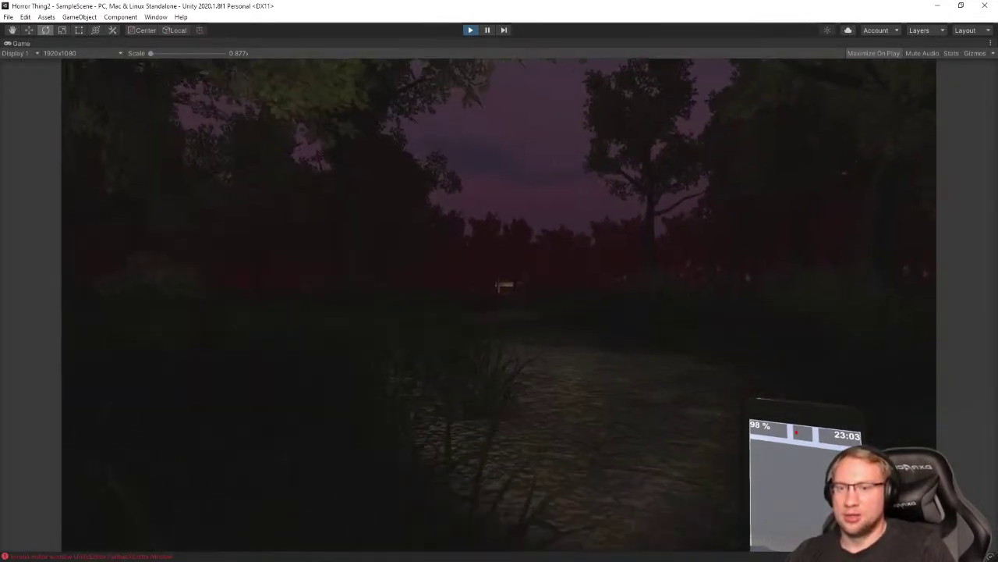
pyautogui.press('w')
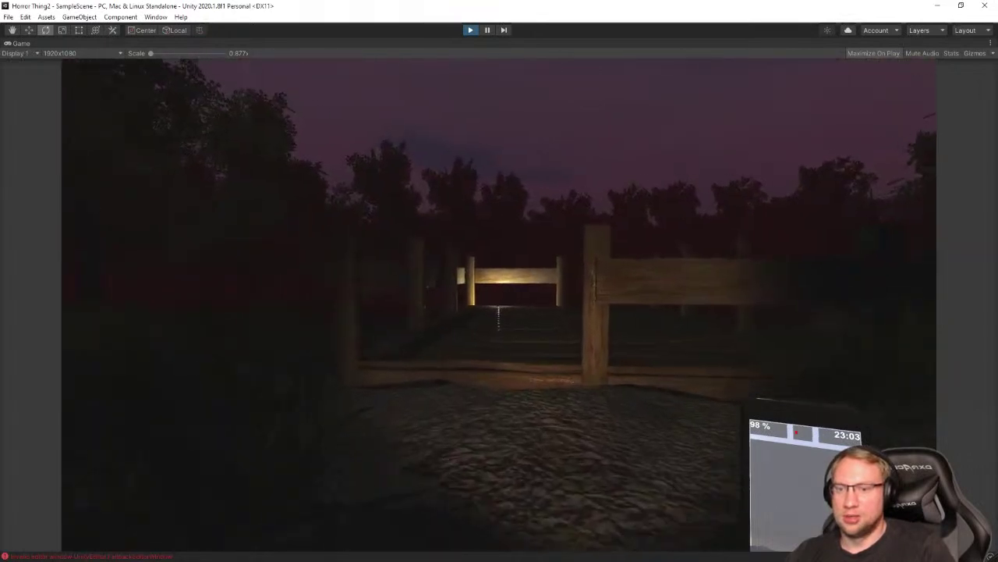
pyautogui.press('s')
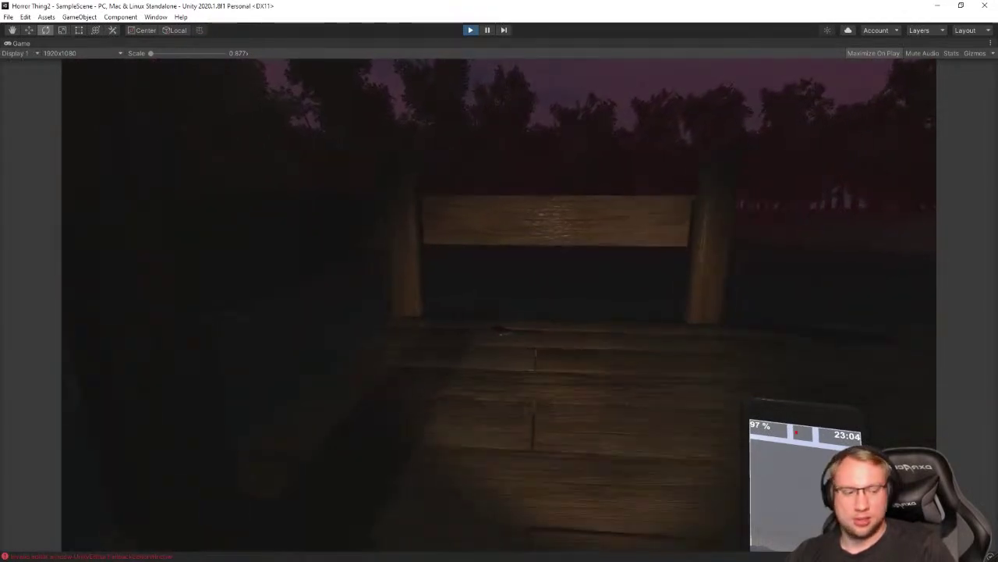
pyautogui.hotkey('alt', 'Tab')
pyautogui.click(468, 30)
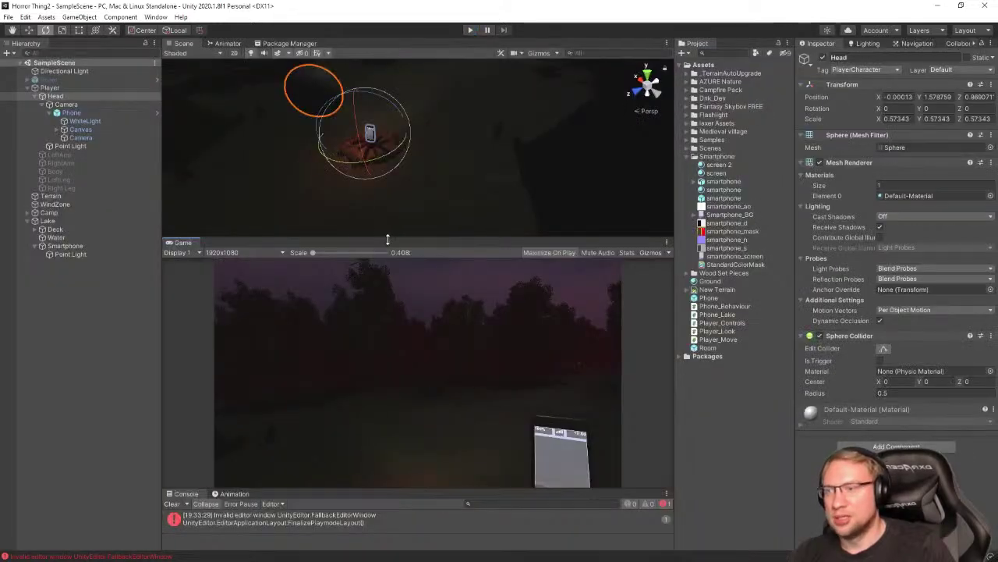
# Clear the logged messages from the console and save the scene
pyautogui.click(172, 504)
pyautogui.click(8, 18)
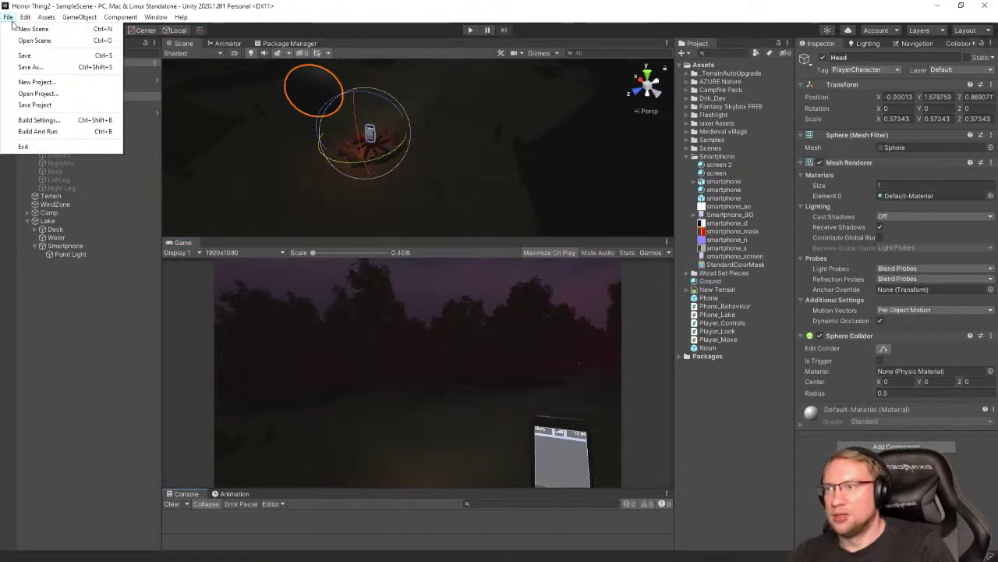
pyautogui.click(24, 56)
# Enlarge the Scene view by shrinking the Game view, bringing the Player's head and the campfire clearing into view
pyautogui.moveTo(493, 177); pyautogui.dragTo(488, 159, button='right')
pyautogui.keyDown('alt'); pyautogui.moveTo(488, 159); pyautogui.dragTo(532, 190); pyautogui.keyUp('alt')
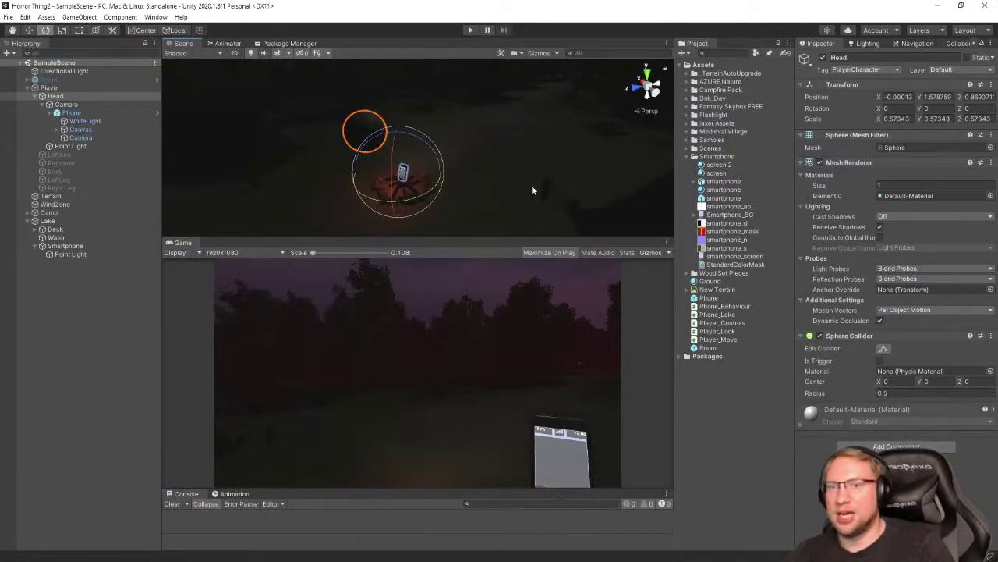
pyautogui.moveTo(501, 238); pyautogui.dragTo(500, 428)
pyautogui.keyDown('alt'); pyautogui.moveTo(542, 234); pyautogui.dragTo(468, 203); pyautogui.keyUp('alt')
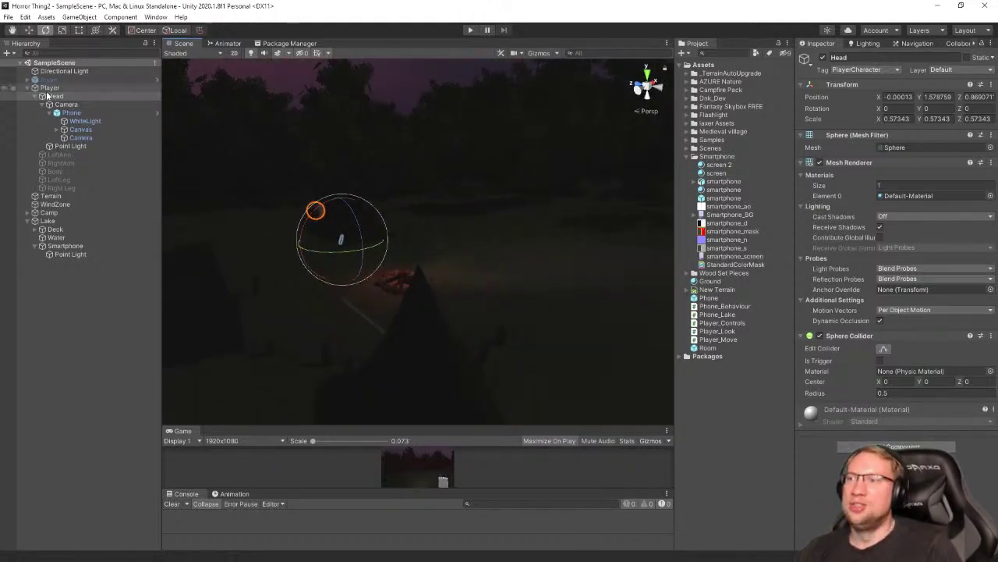
# Select the Player object to show its components and save the scene again
pyautogui.click(62, 88)
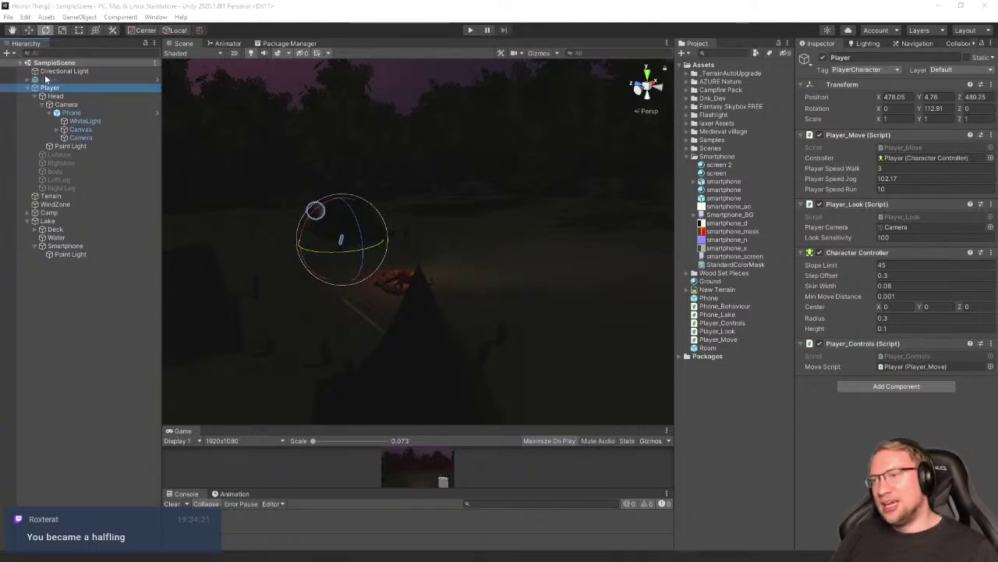
pyautogui.click(8, 16)
pyautogui.click(25, 56)
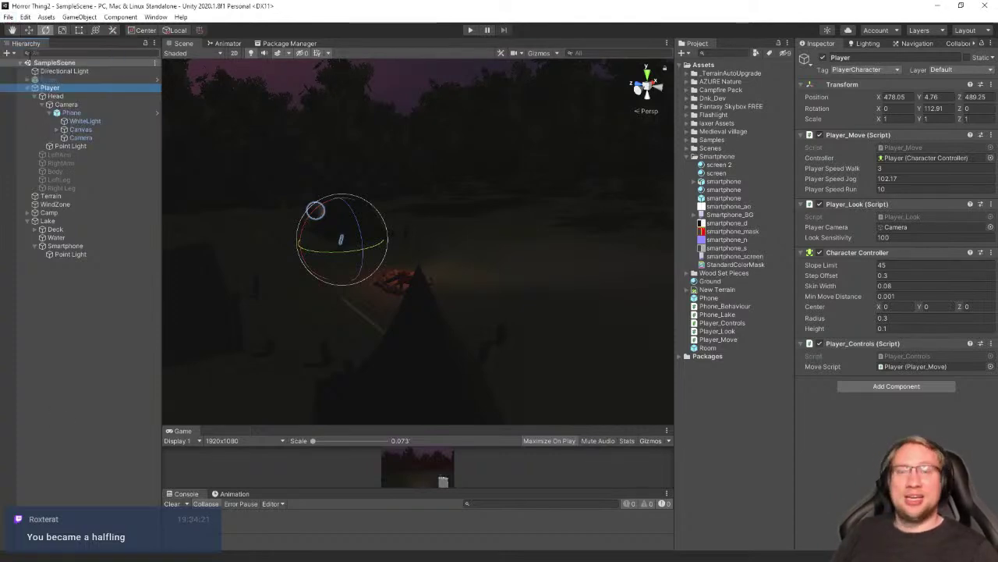